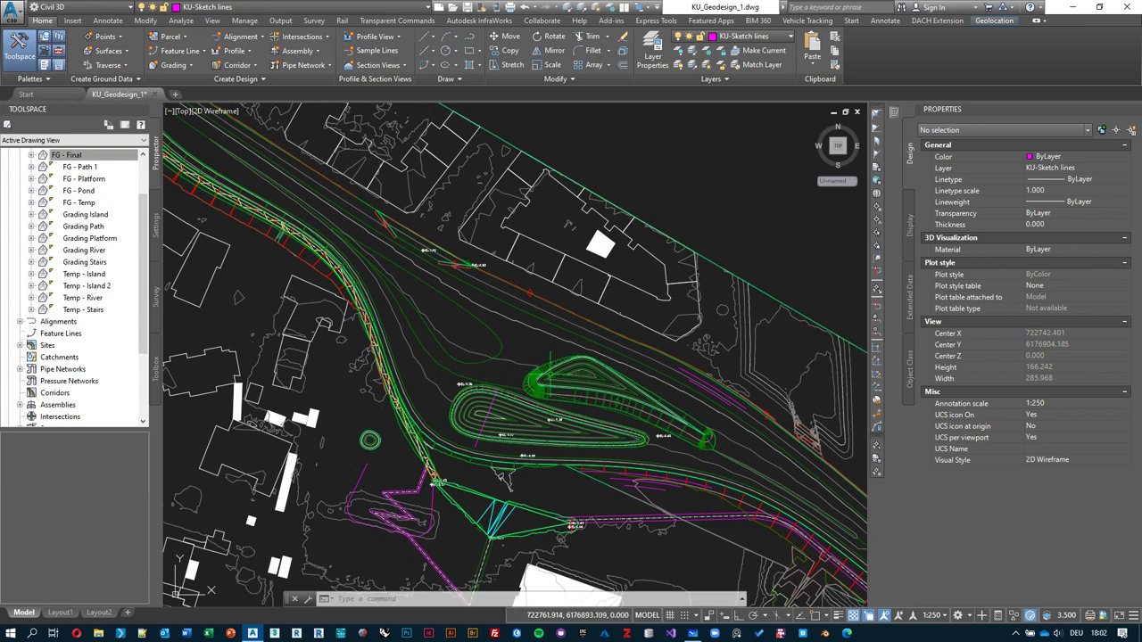
- Select the FG - Final surface in the drawing and open it in the Object Viewer
middle_click_drag(493, 329, 539, 335)
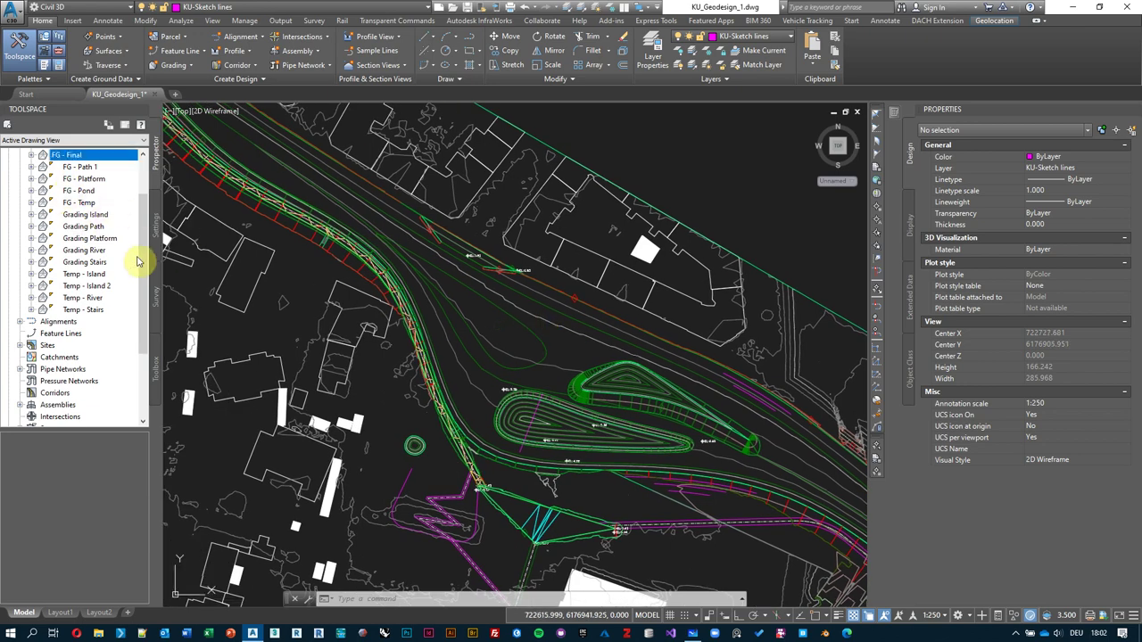
left_click_drag(144, 257, 148, 199)
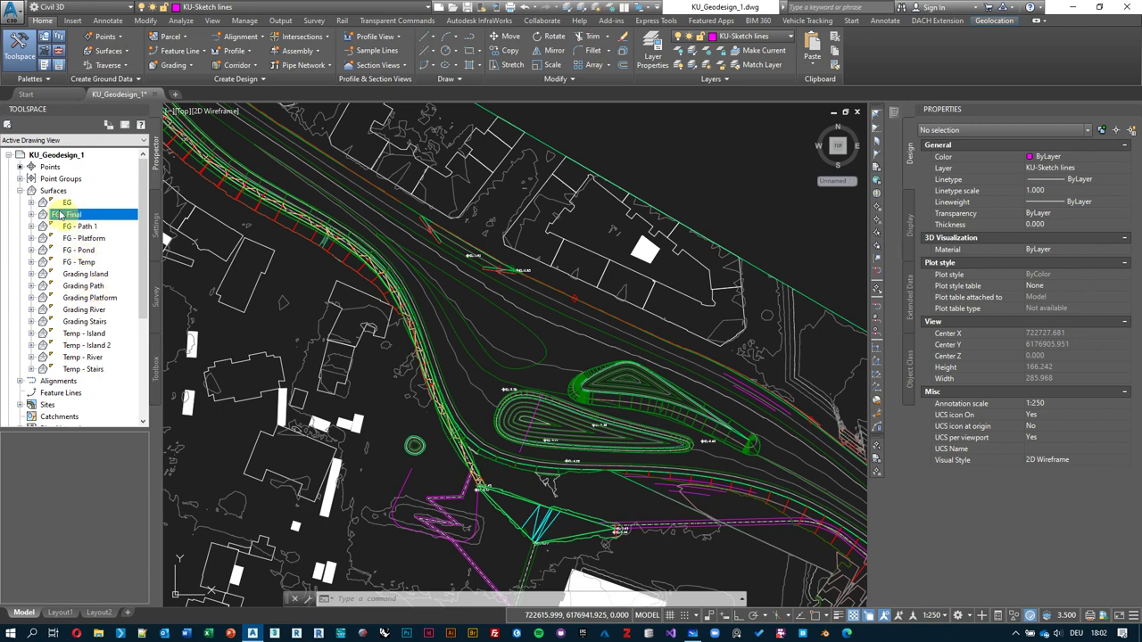
middle_click_drag(536, 357, 516, 363)
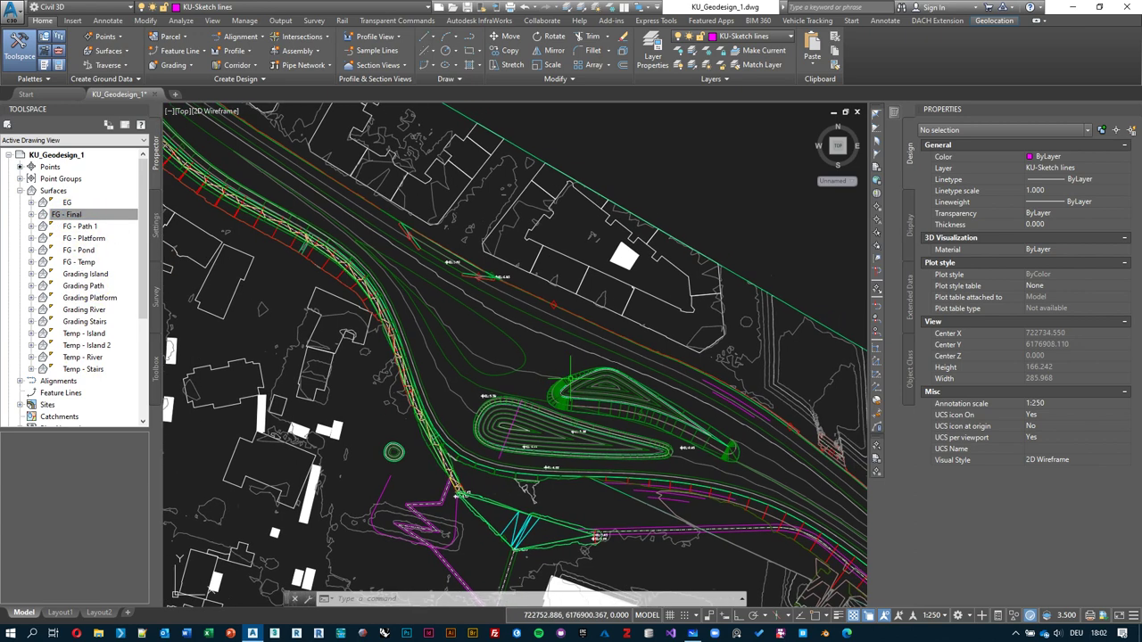
left_click(538, 375)
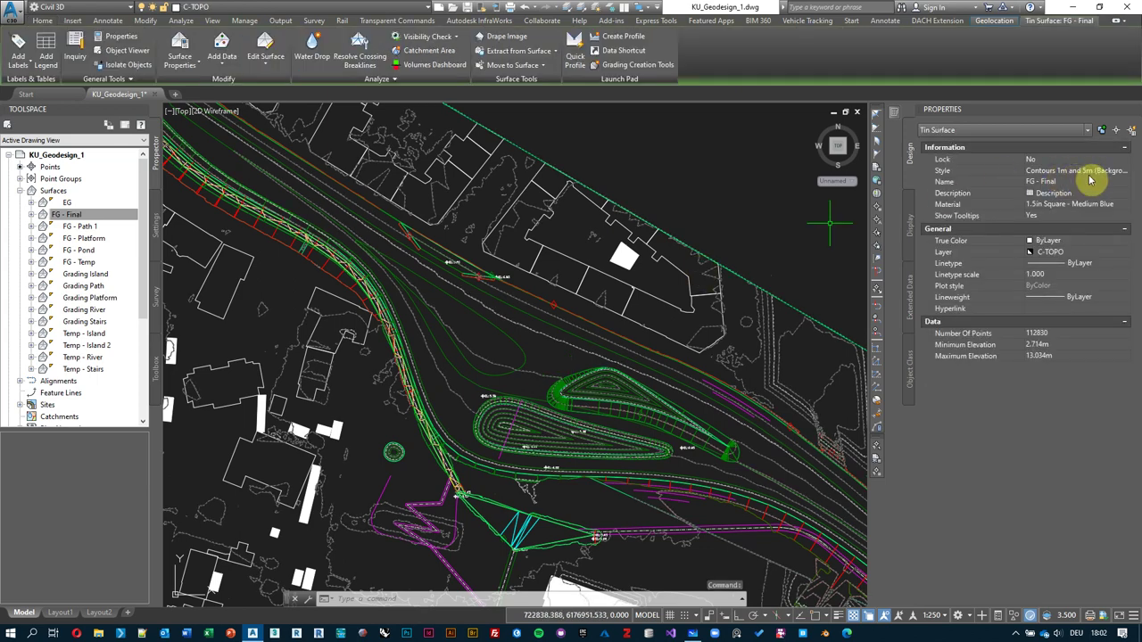
scroll(540, 355, "up", 2)
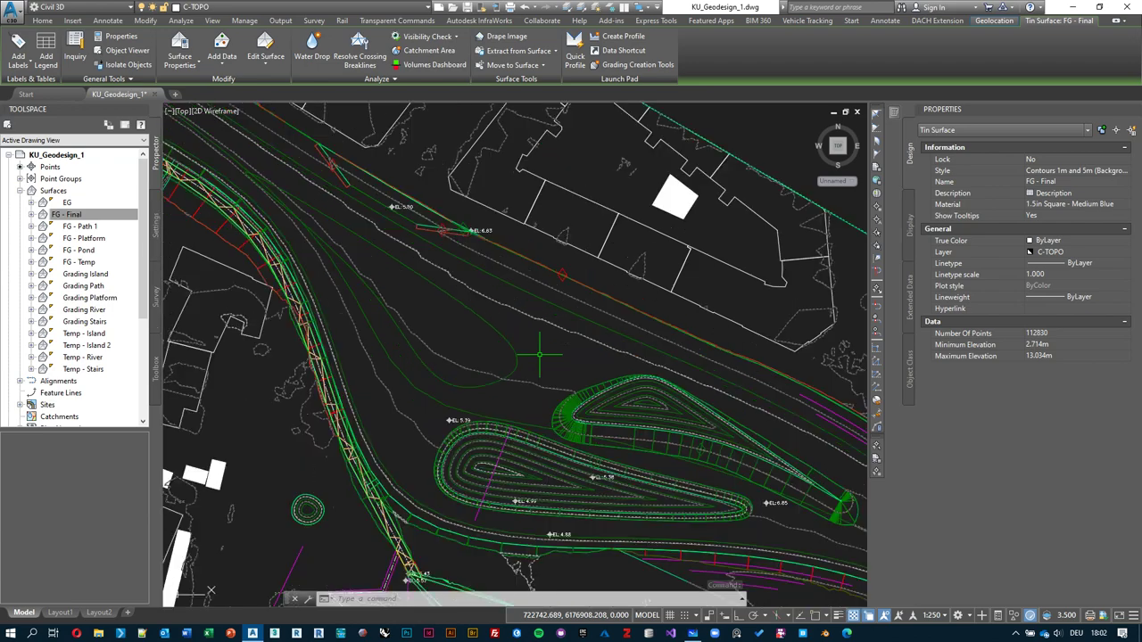
right_click(539, 348)
left_click(593, 533)
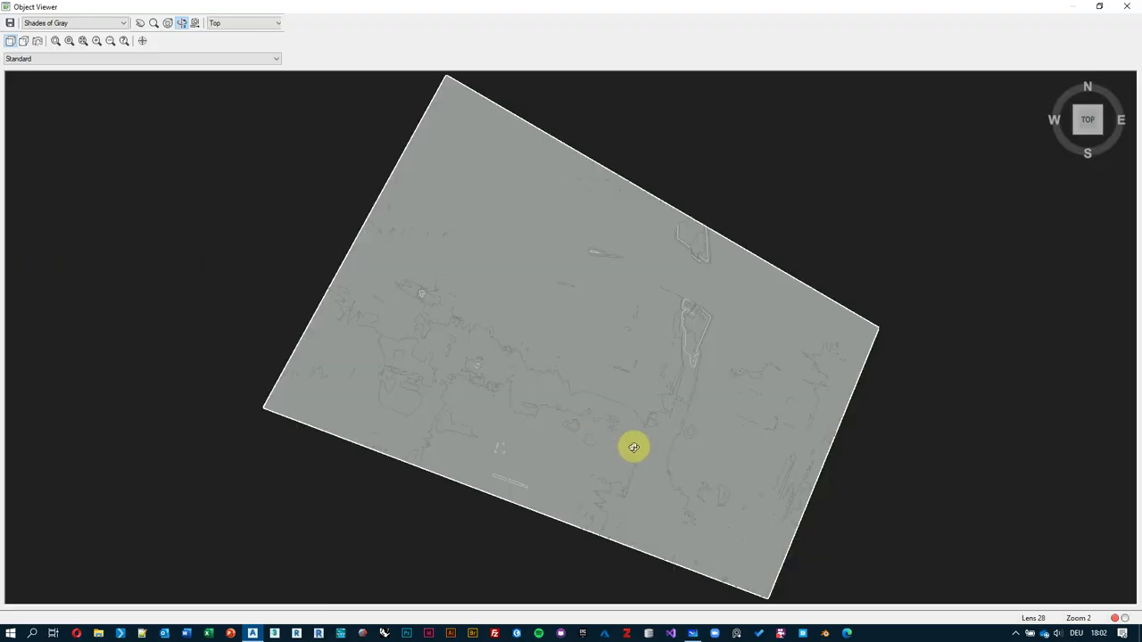
- Examine the FG - Final surface in 3D, from the overall terrain down to the stairs beside the river channel
left_click_drag(633, 443, 580, 240)
scroll(718, 259, "up", 2)
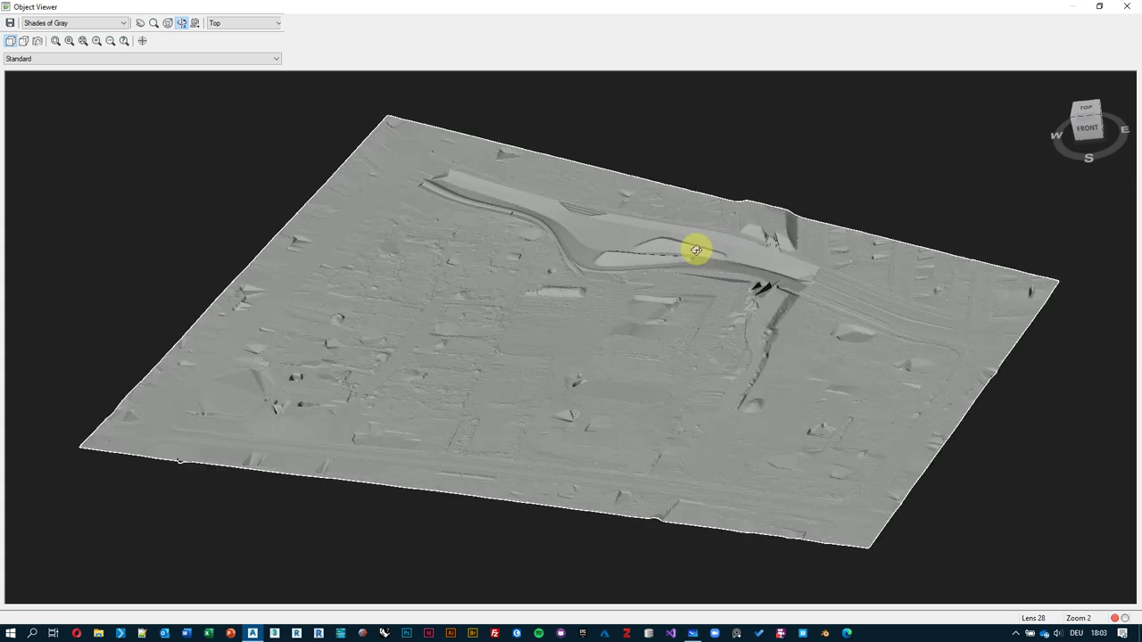
left_click_drag(690, 205, 497, 183)
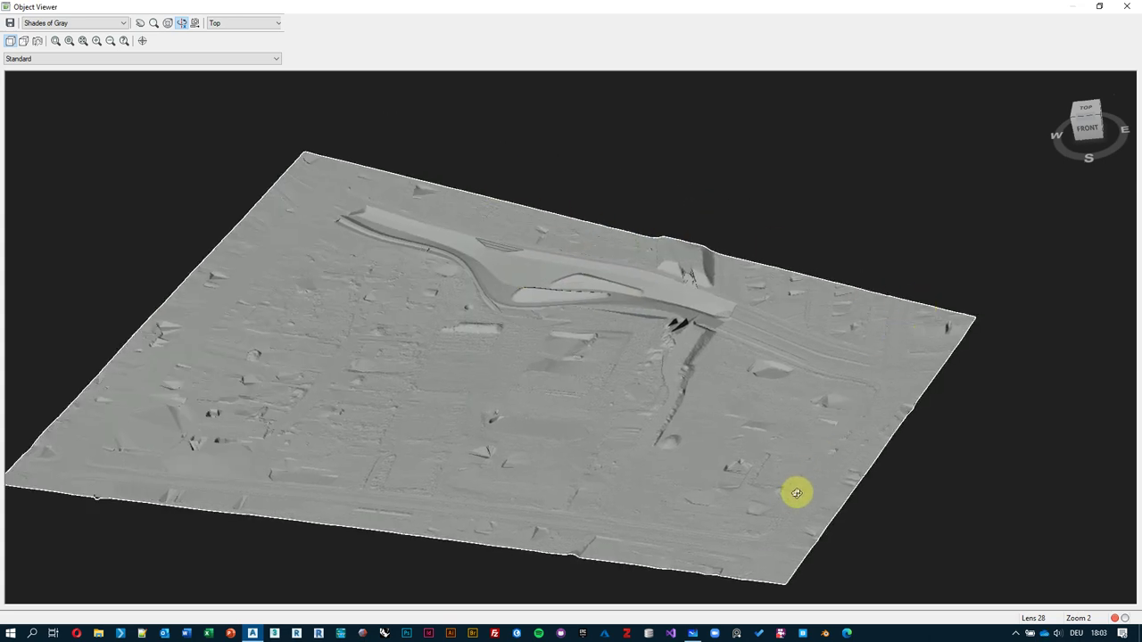
left_click_drag(794, 459, 716, 434)
scroll(699, 263, "up", 4)
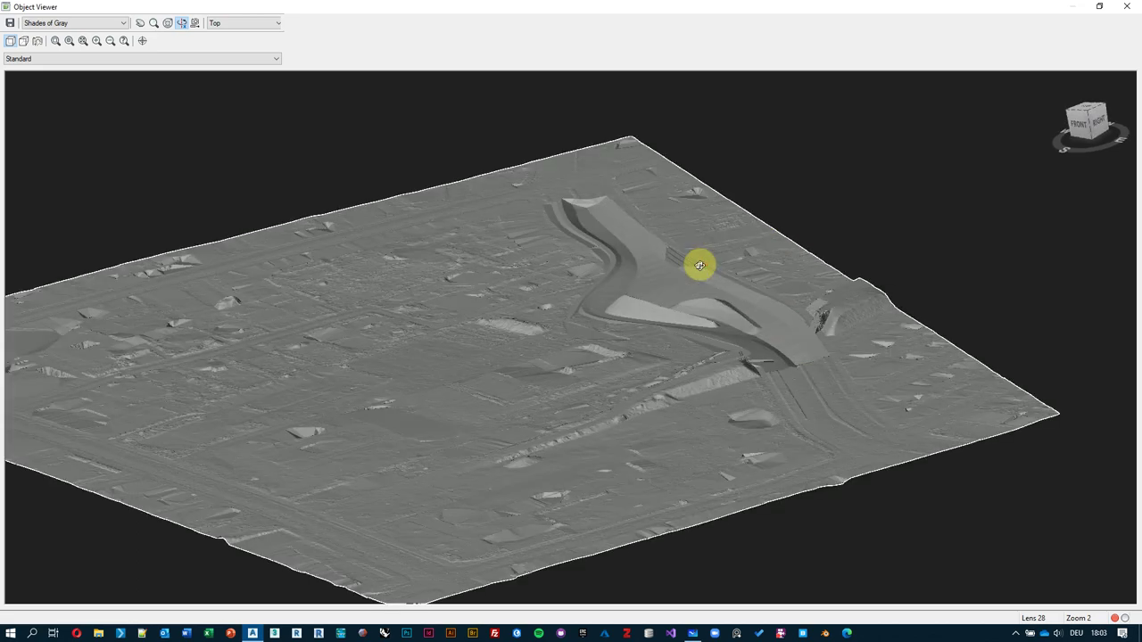
scroll(660, 284, "up", 3)
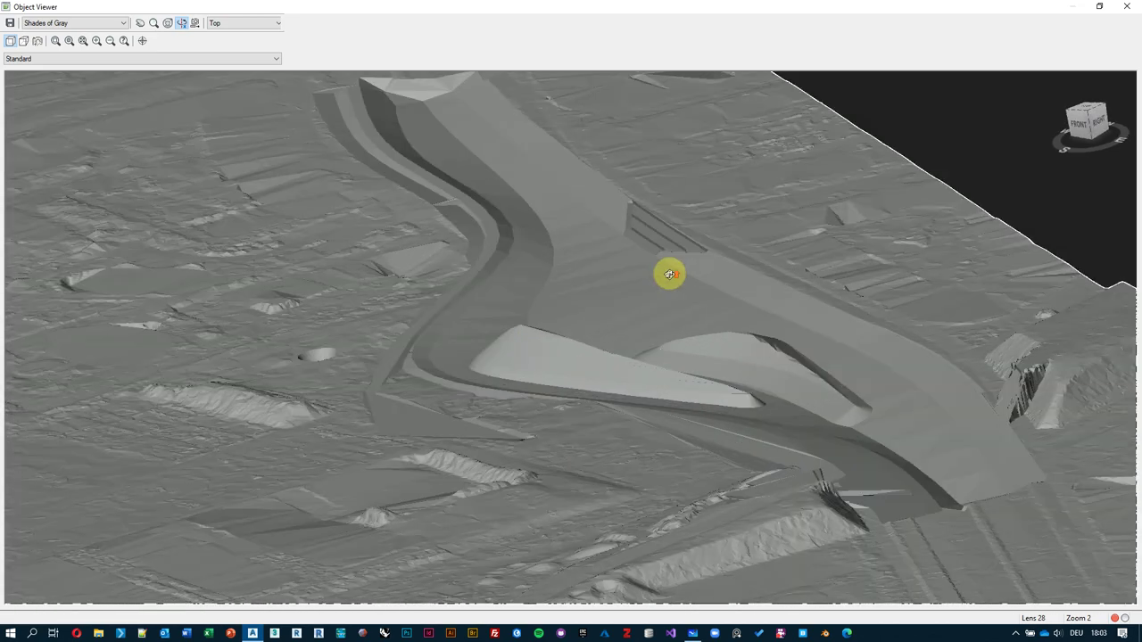
scroll(682, 261, "up", 3)
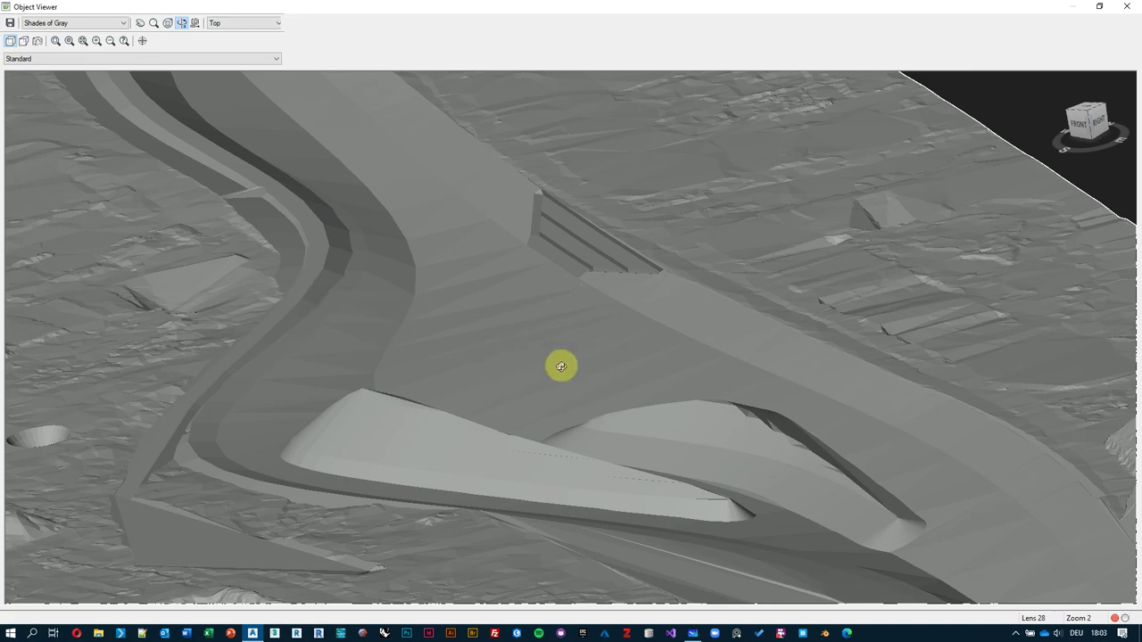
scroll(584, 241, "up", 5)
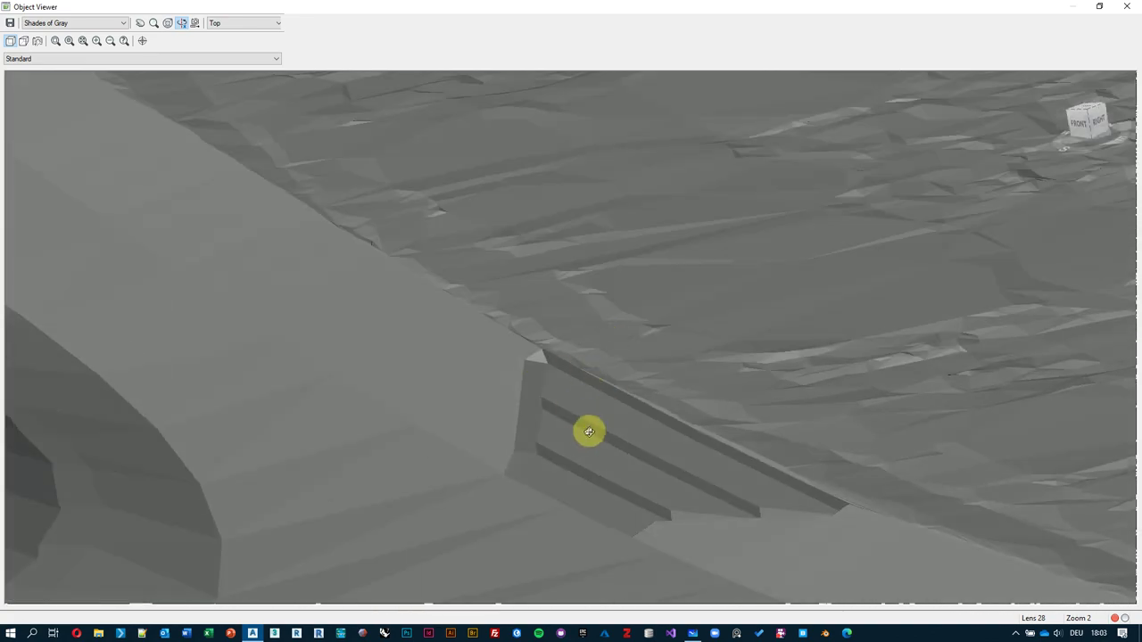
scroll(586, 318, "up", 5)
- Compare the Conceptual and Shaded with edges visual styles on the surface, keep Shaded with edges, and close the Object Viewer
left_click(90, 22)
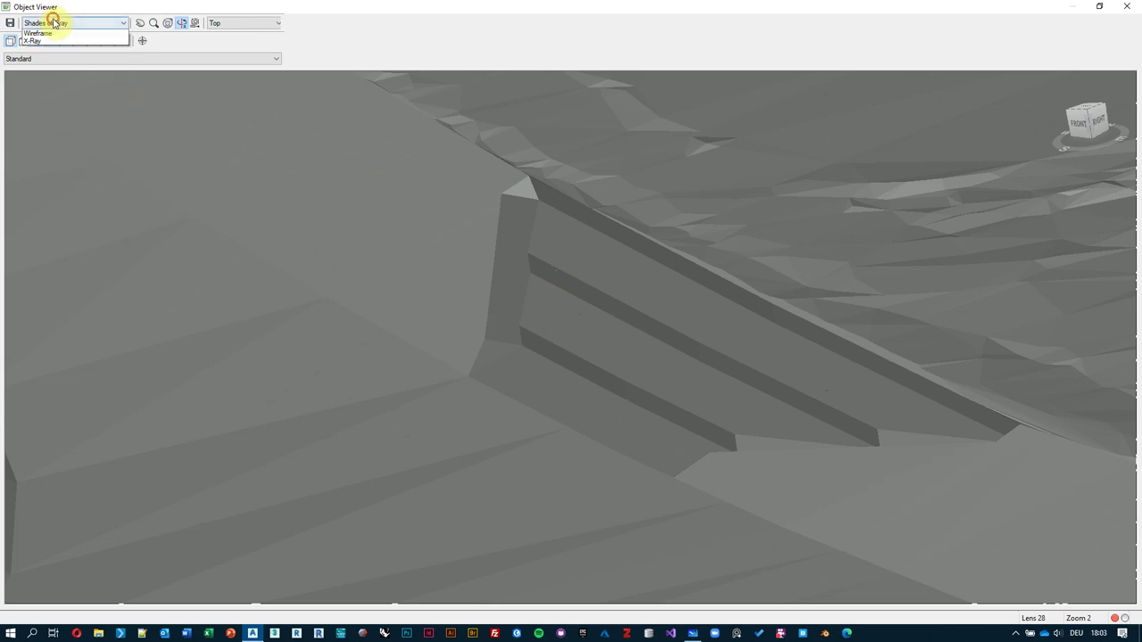
left_click(74, 83)
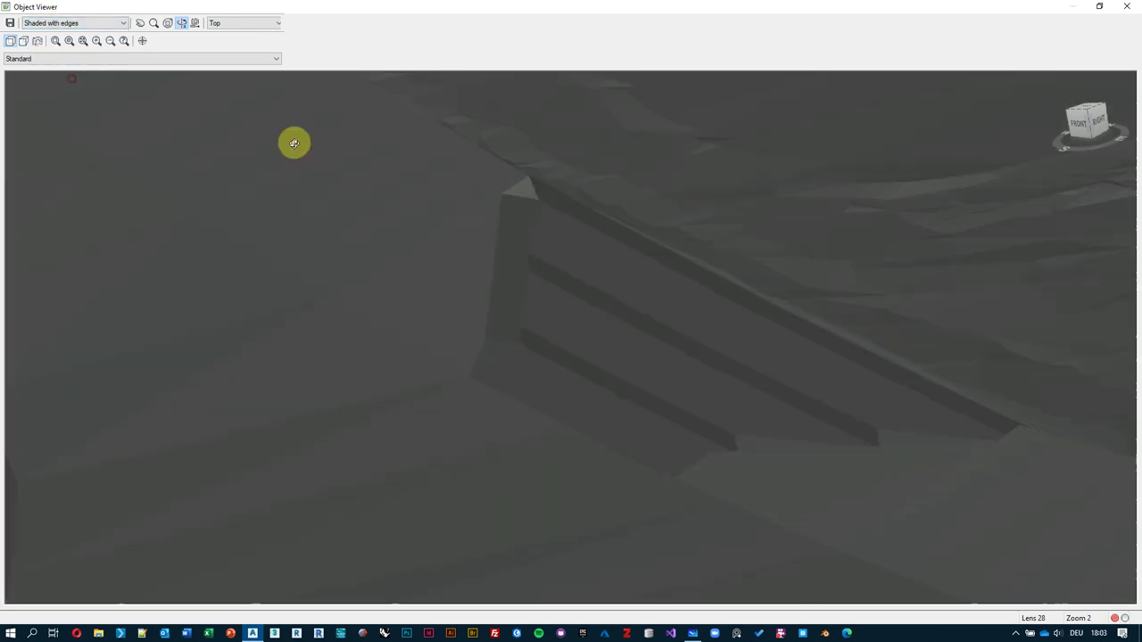
left_click(98, 24)
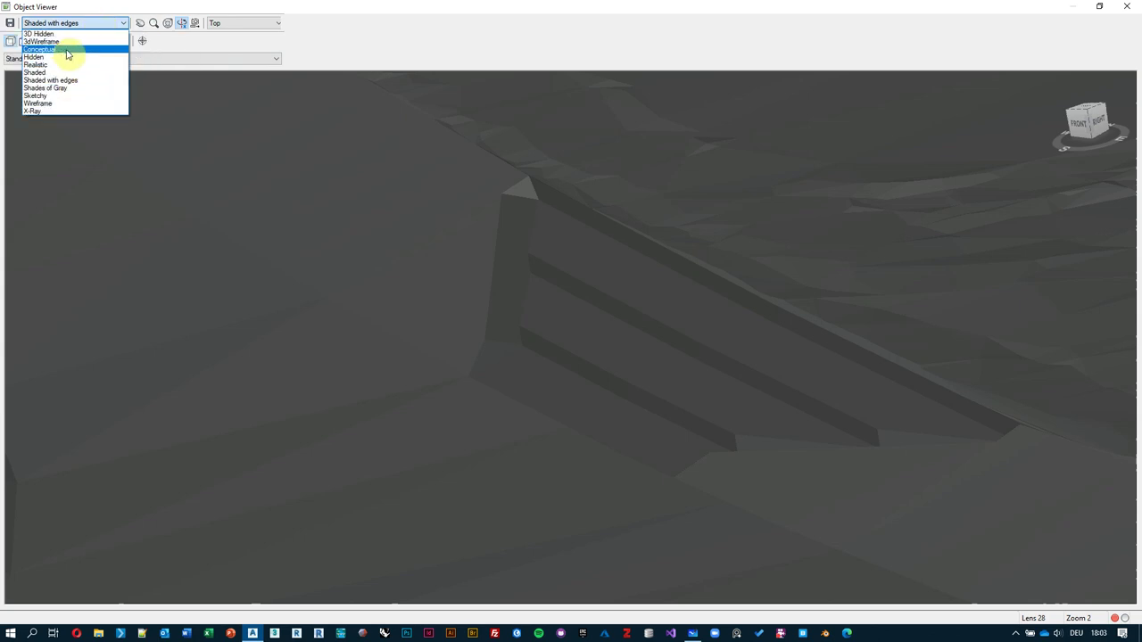
left_click(67, 50)
left_click(107, 23)
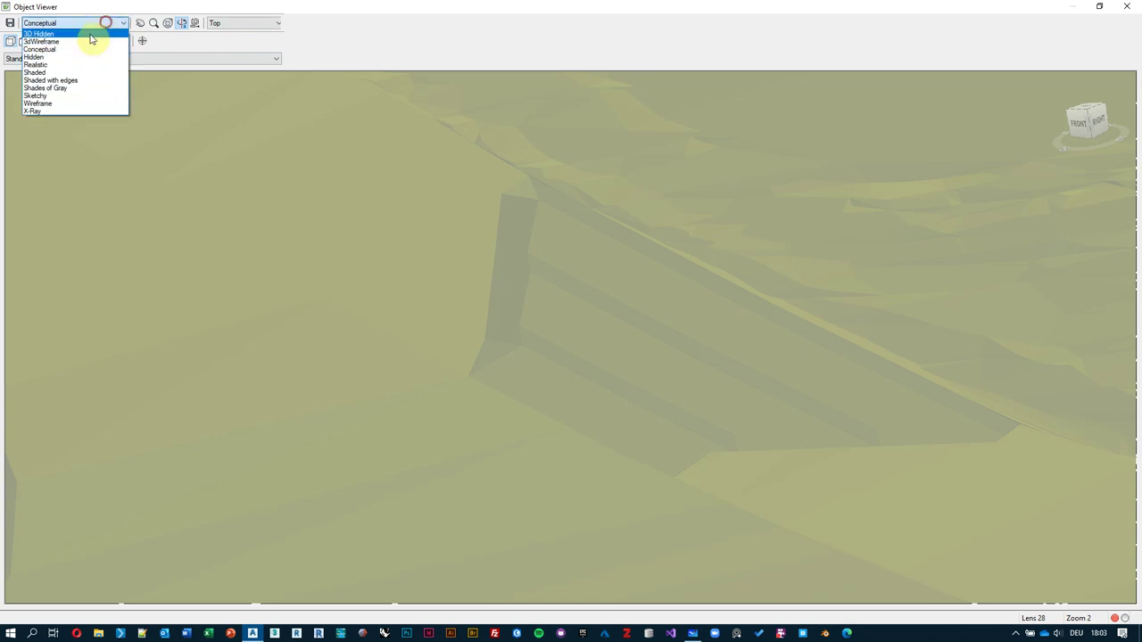
left_click(74, 74)
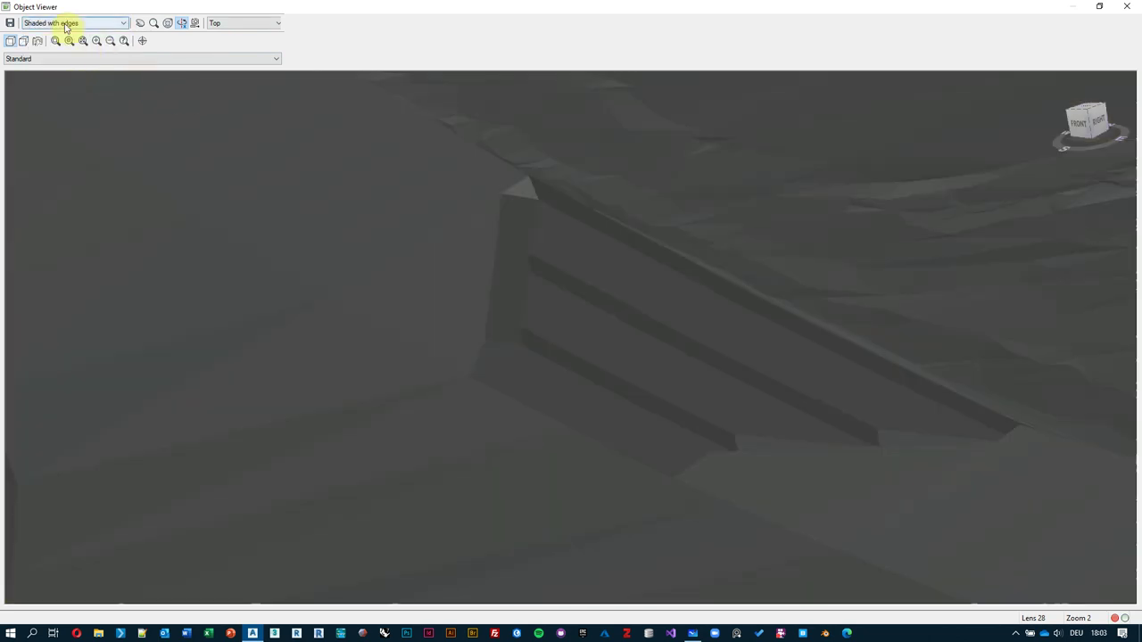
left_click(65, 28)
left_click(63, 23)
left_click(1128, 7)
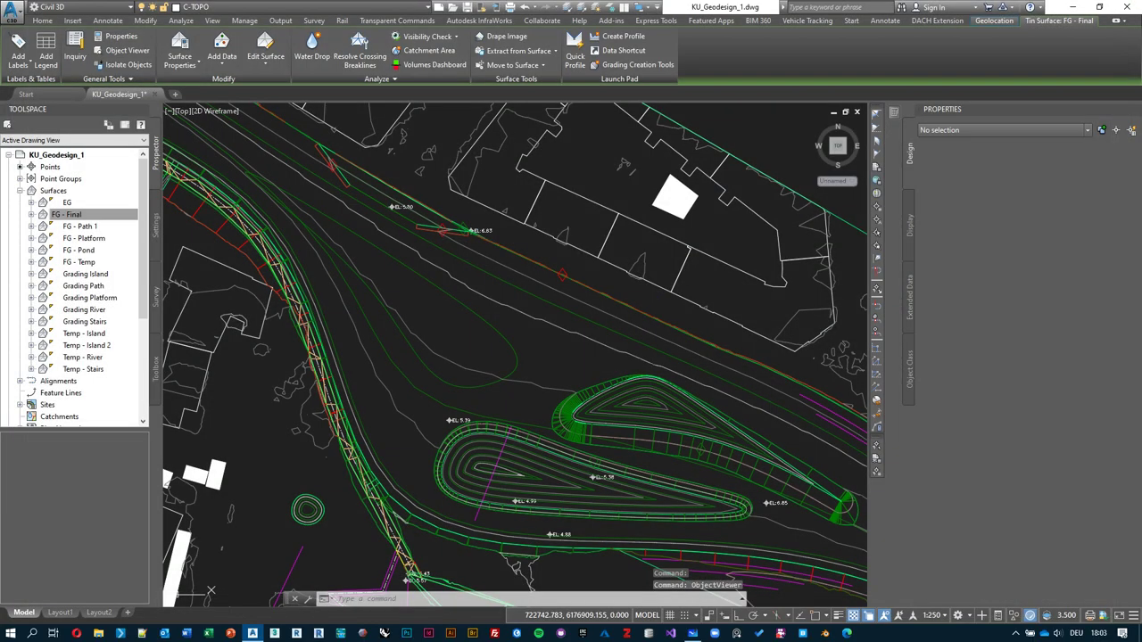
- Change the FG - Final surface style to Triangles and clear the selection
left_click(535, 379)
left_click(1125, 171)
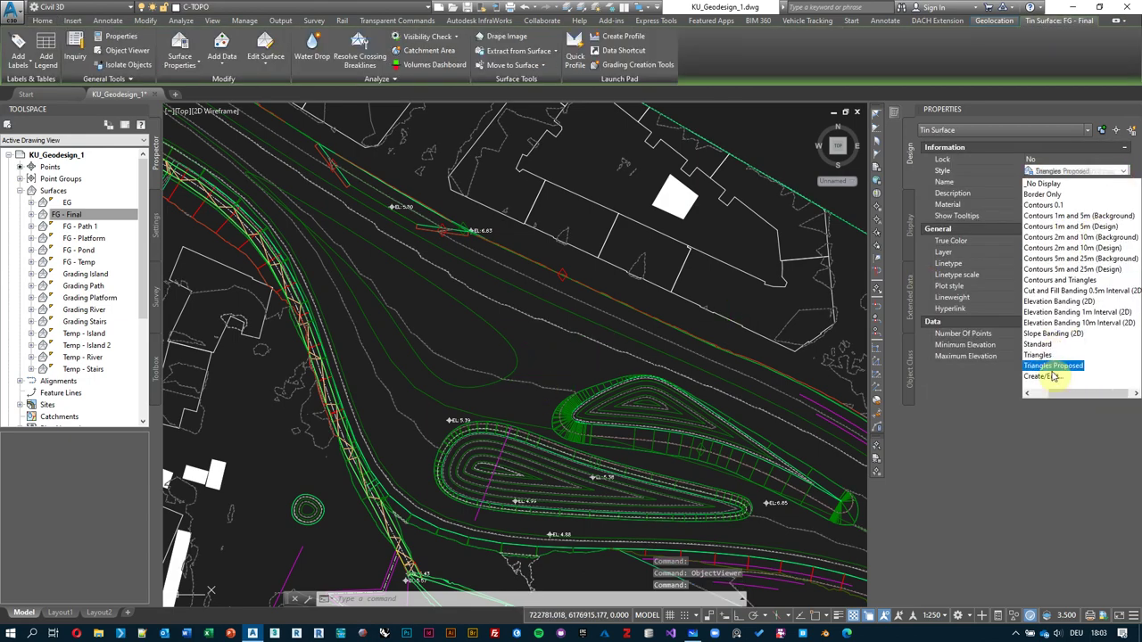
left_click(1044, 356)
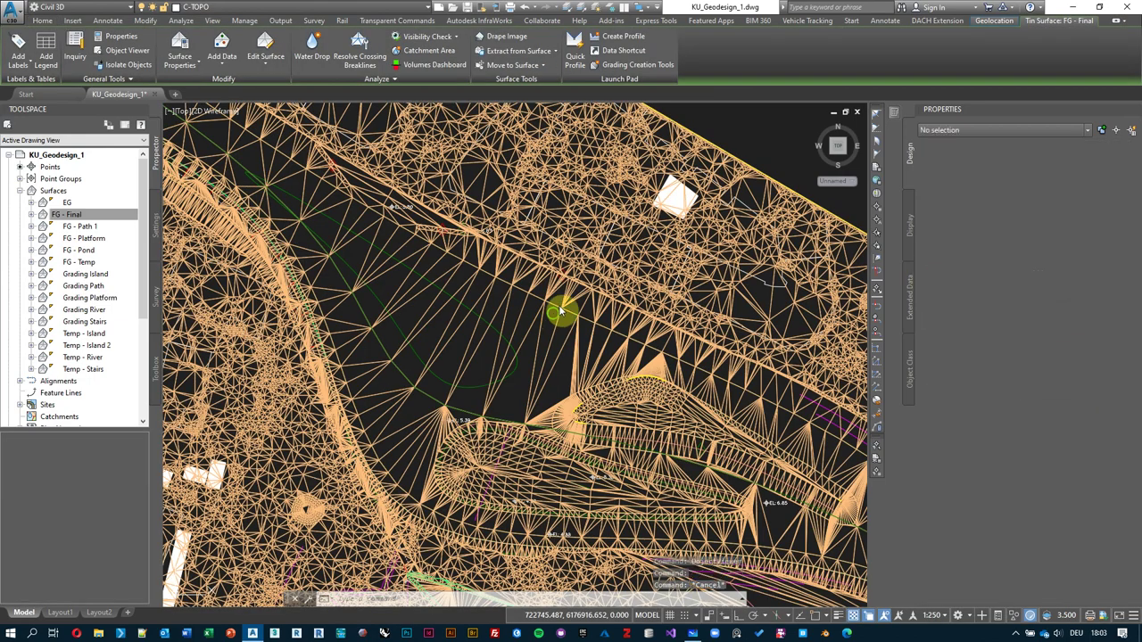
key("Escape")
- Reopen the FG - Final surface in the Object Viewer with its triangle display
left_click(538, 333)
right_click(489, 339)
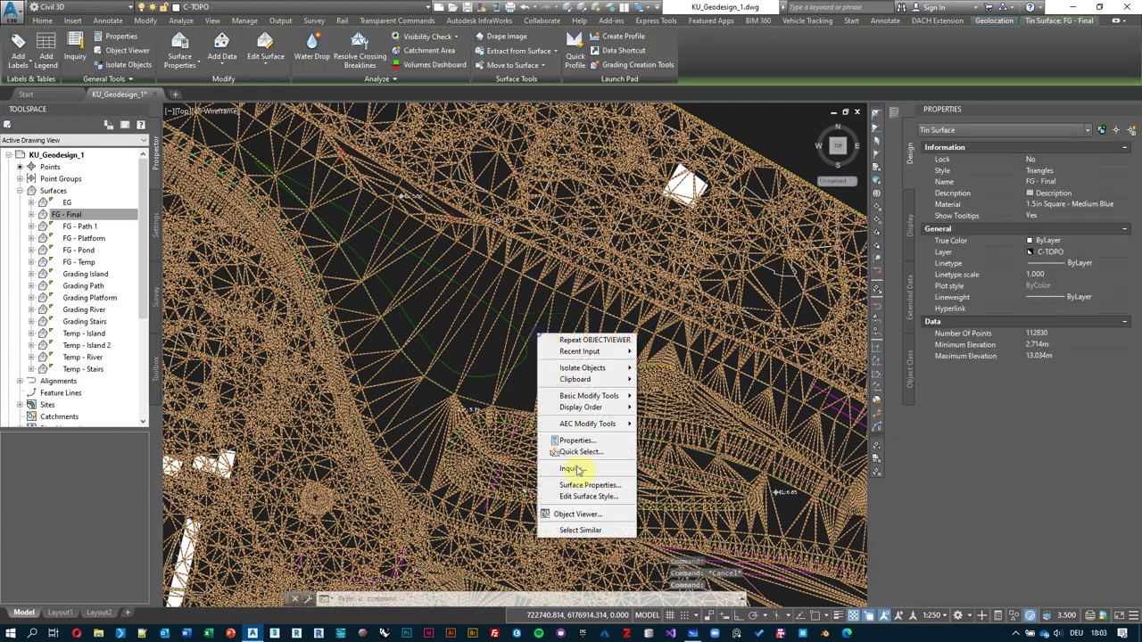
left_click(581, 517)
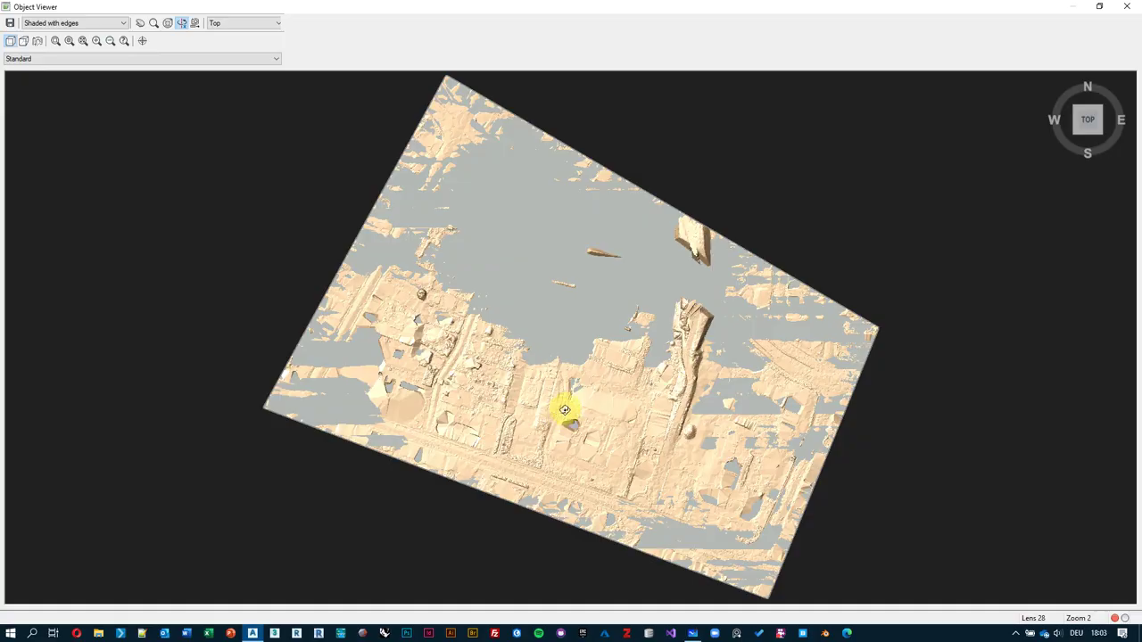
- Examine the stairs on the river bank in 3D, including the step edges and their side slope
mouse_move(566, 403)
left_mouse_down()
mouse_move(556, 220)
mouse_move(624, 242)
left_mouse_up()
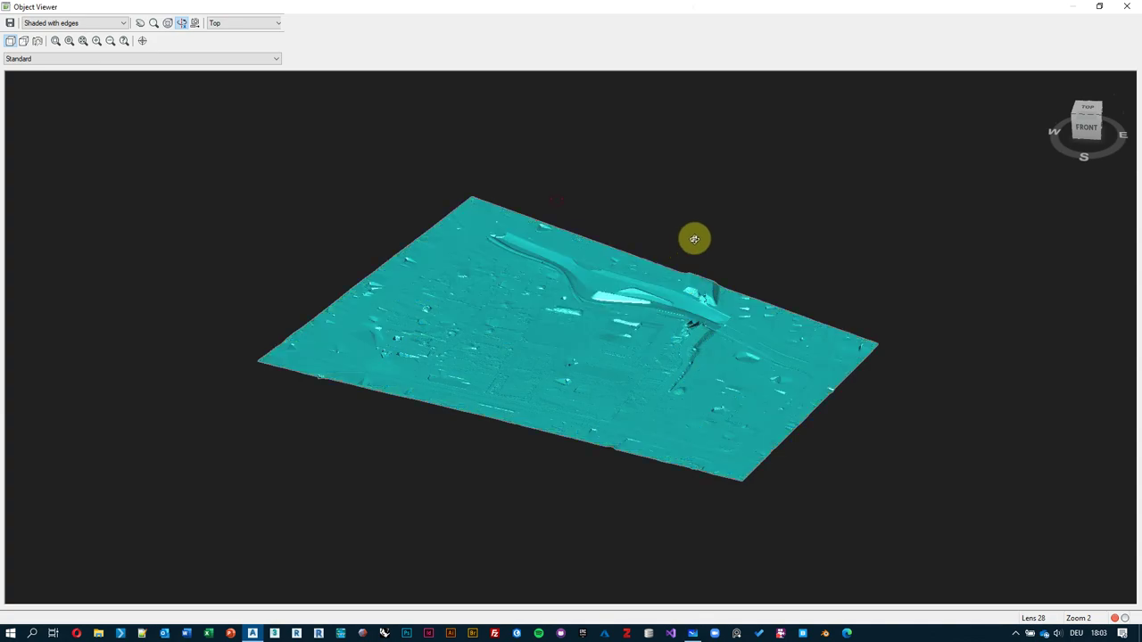
scroll(701, 232, "up", 6)
left_click_drag(776, 184, 670, 302)
scroll(630, 293, "up", 6)
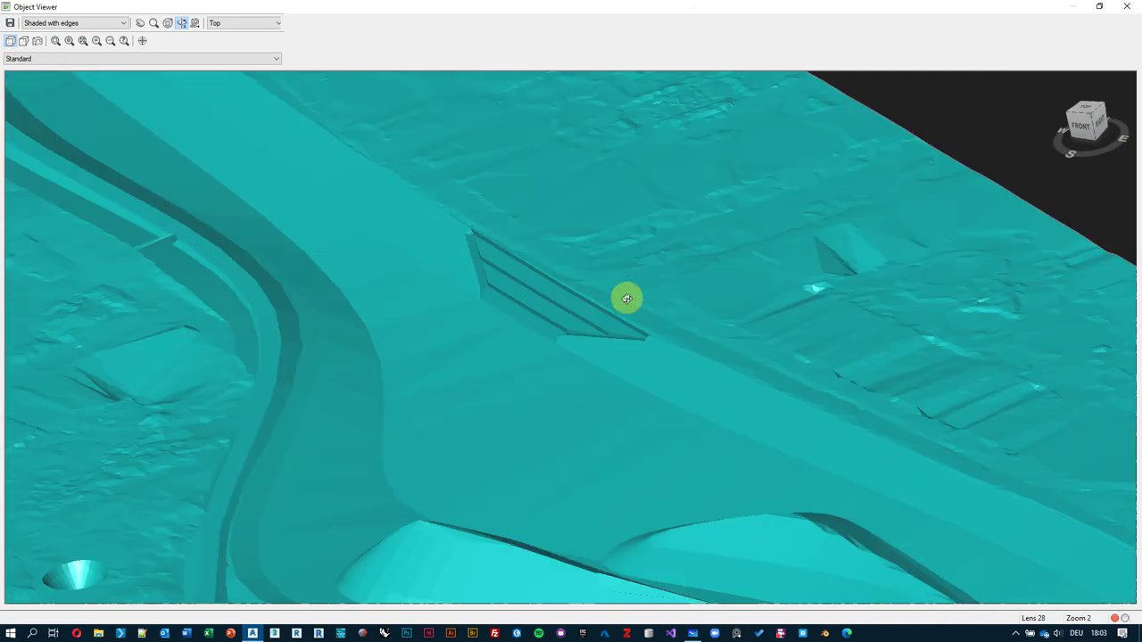
scroll(556, 333, "up", 6)
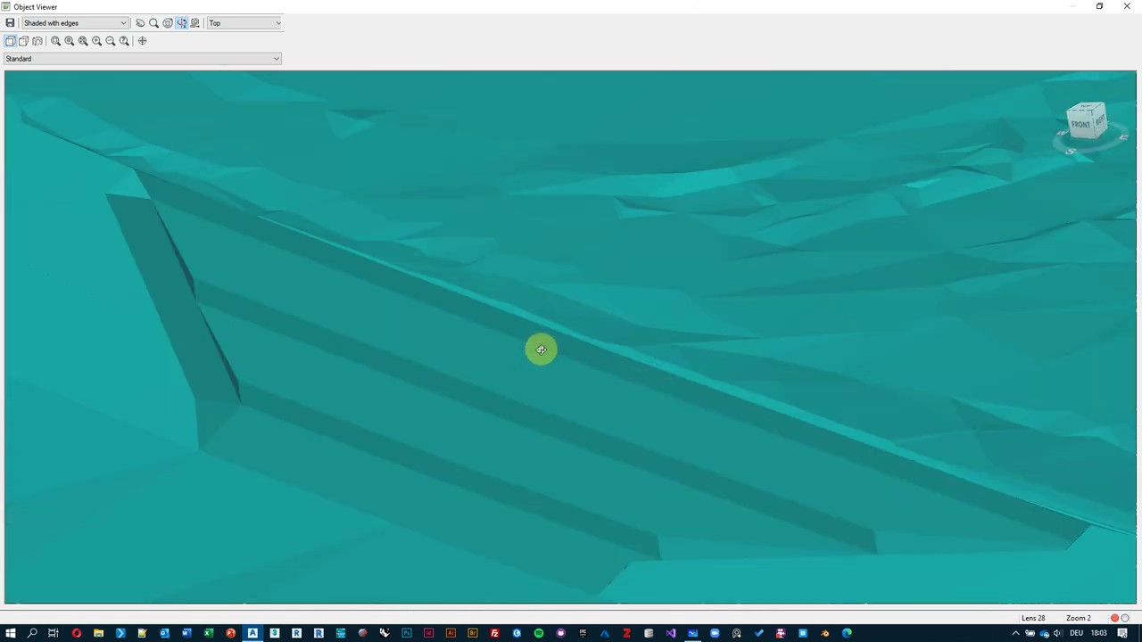
scroll(436, 323, "down", 3)
middle_click_drag(438, 339, 493, 258)
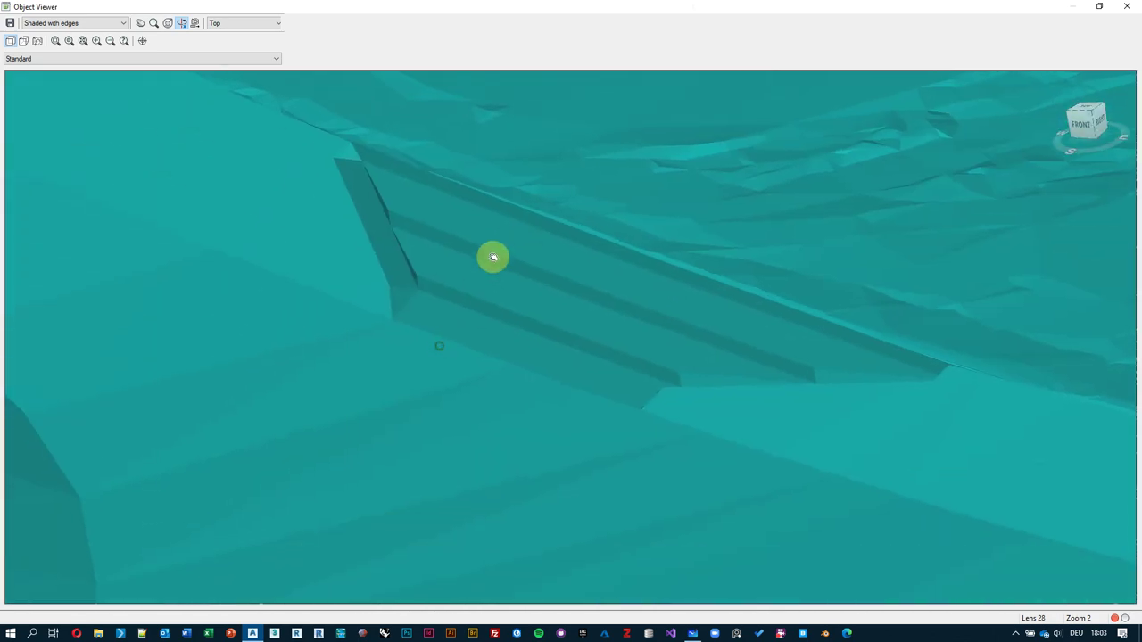
left_click_drag(354, 175, 400, 187)
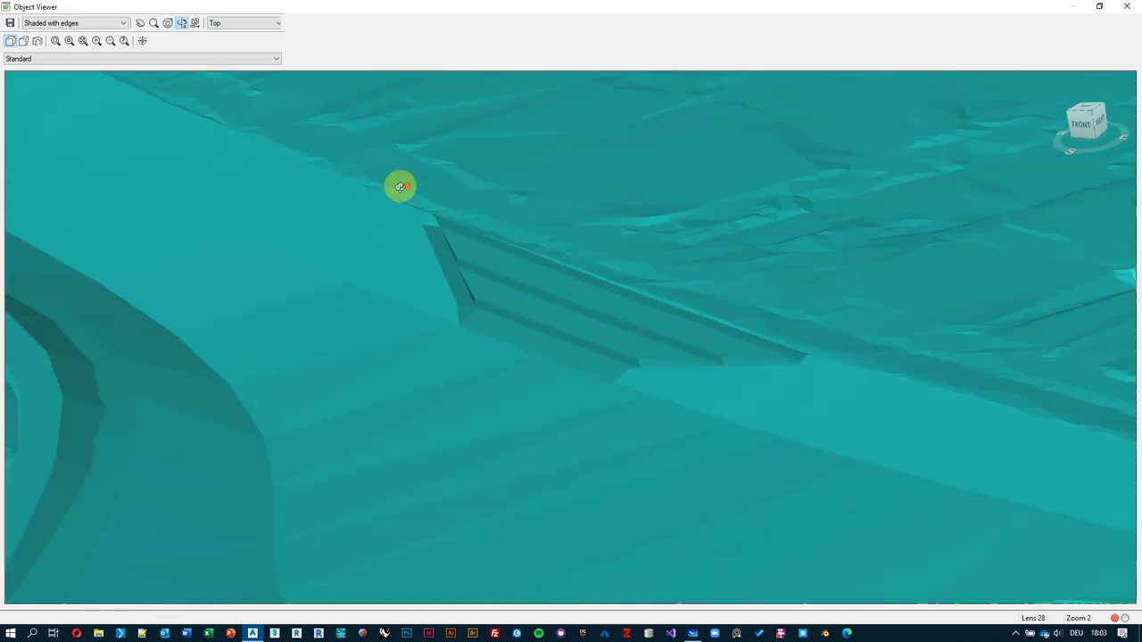
scroll(624, 330, "up", 2)
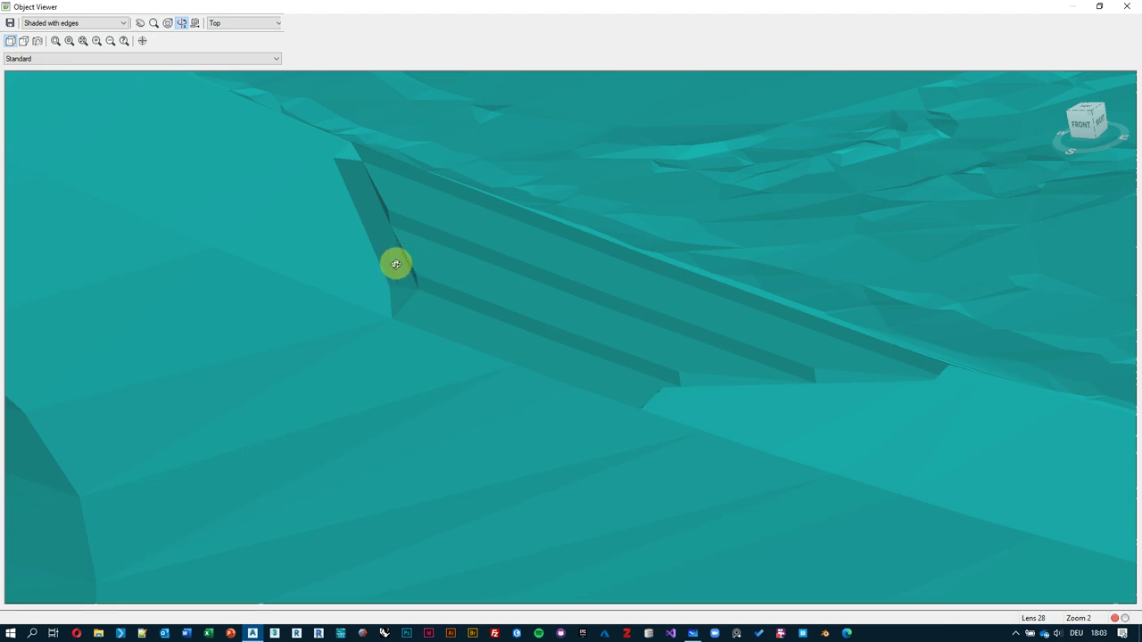
- Examine the path, channel banks, islands and both ends of the graded river area where they meet the existing terrain
scroll(311, 194, "down", 5)
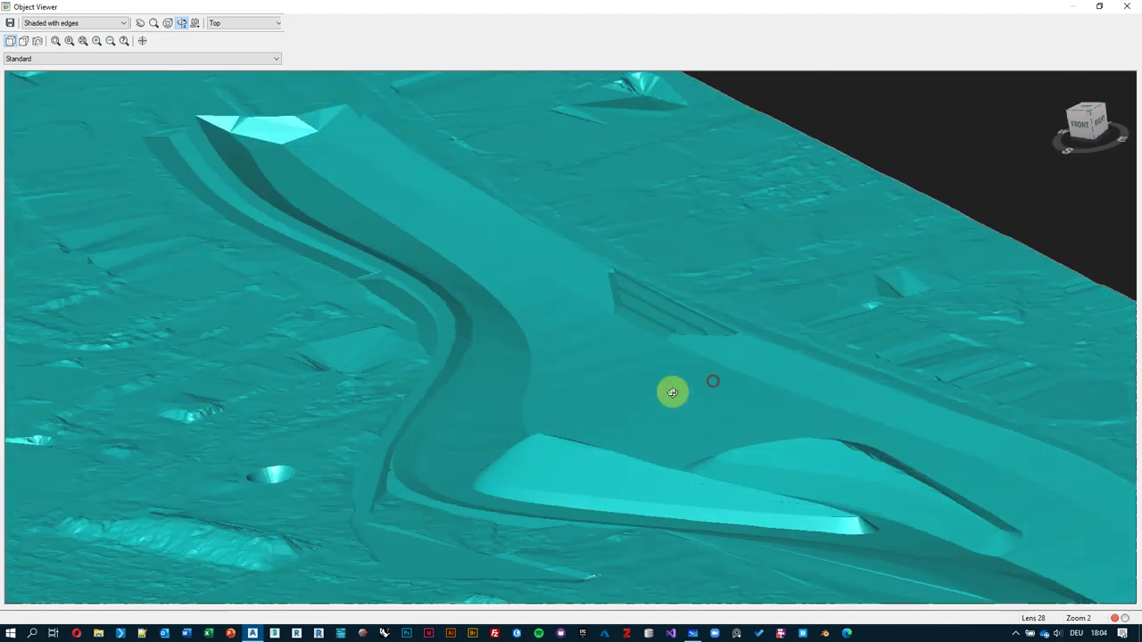
scroll(672, 393, "up", 1)
scroll(579, 286, "up", 2)
scroll(612, 305, "up", 1)
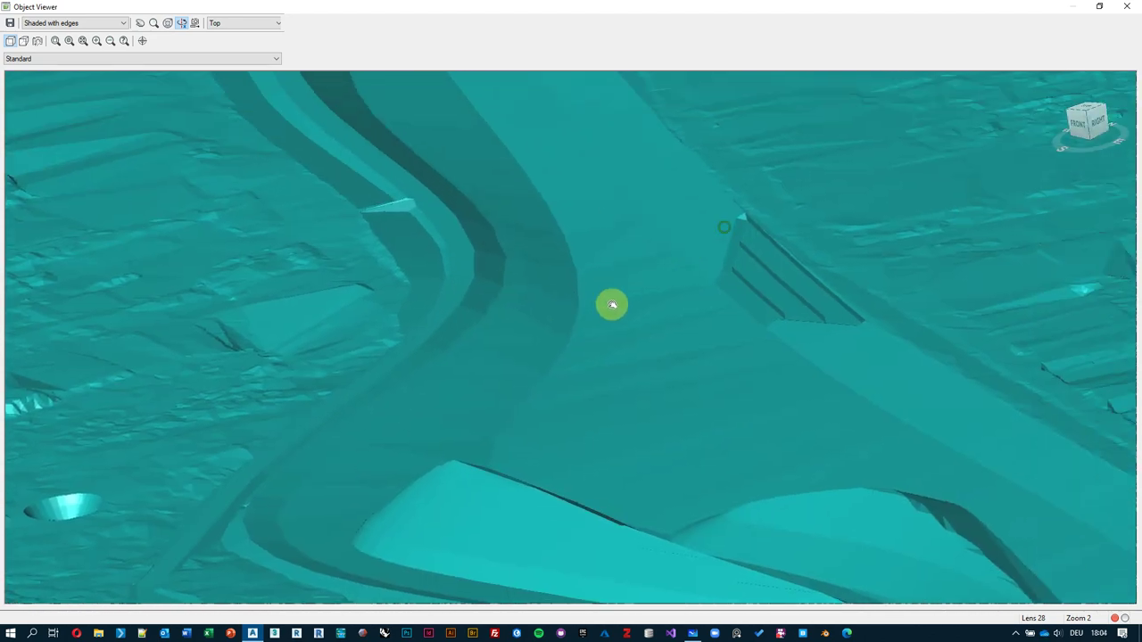
middle_click_drag(612, 305, 604, 344)
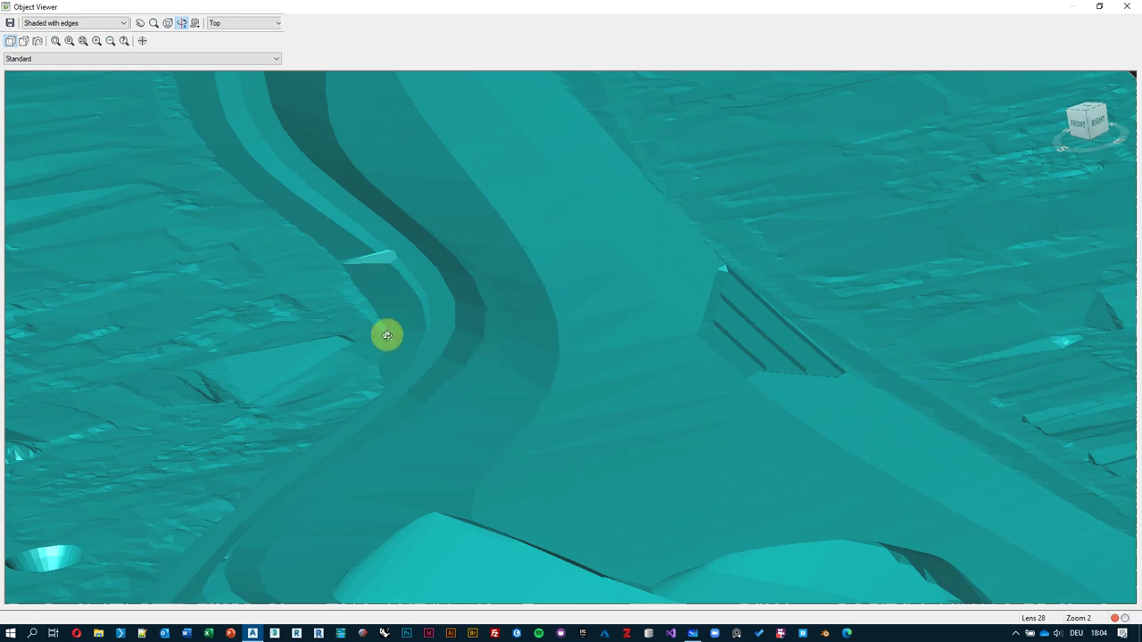
scroll(308, 243, "down", 2)
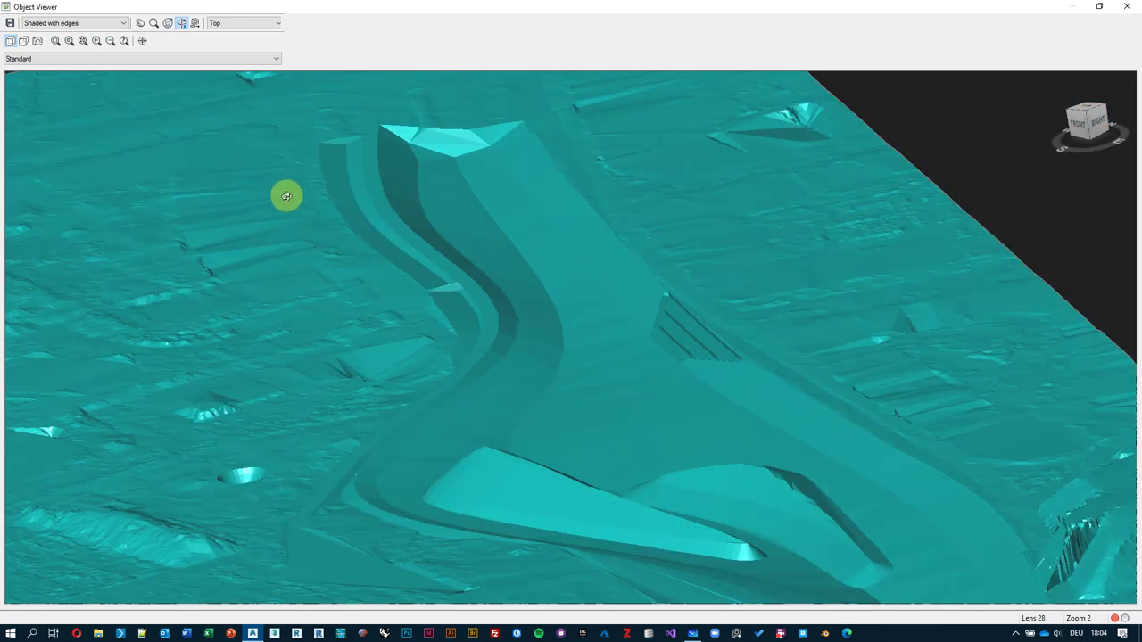
scroll(580, 187, "up", 2)
scroll(673, 196, "down", 1)
scroll(535, 143, "up", 3)
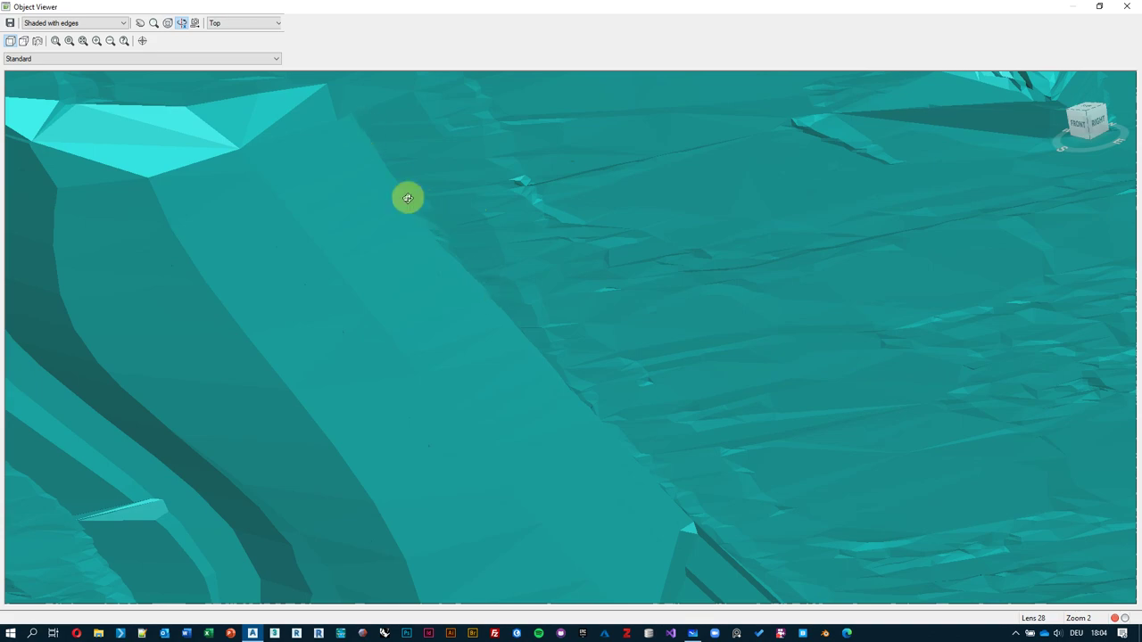
scroll(420, 205, "down", 4)
scroll(803, 500, "up", 4)
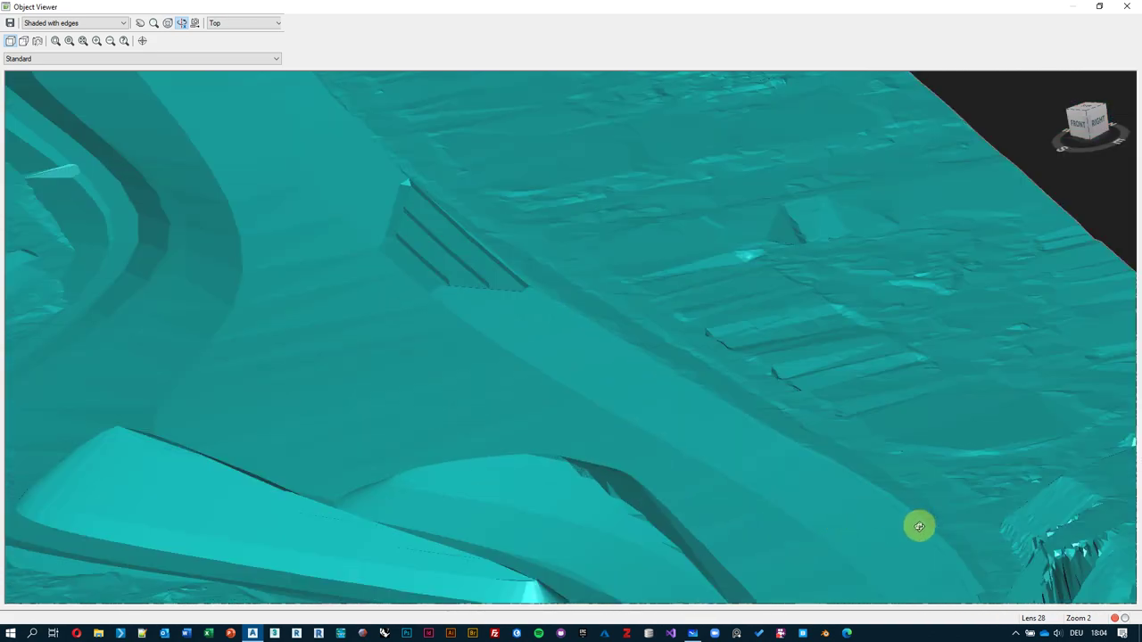
scroll(724, 311, "down", 2)
scroll(923, 454, "down", 1)
scroll(951, 469, "down", 2)
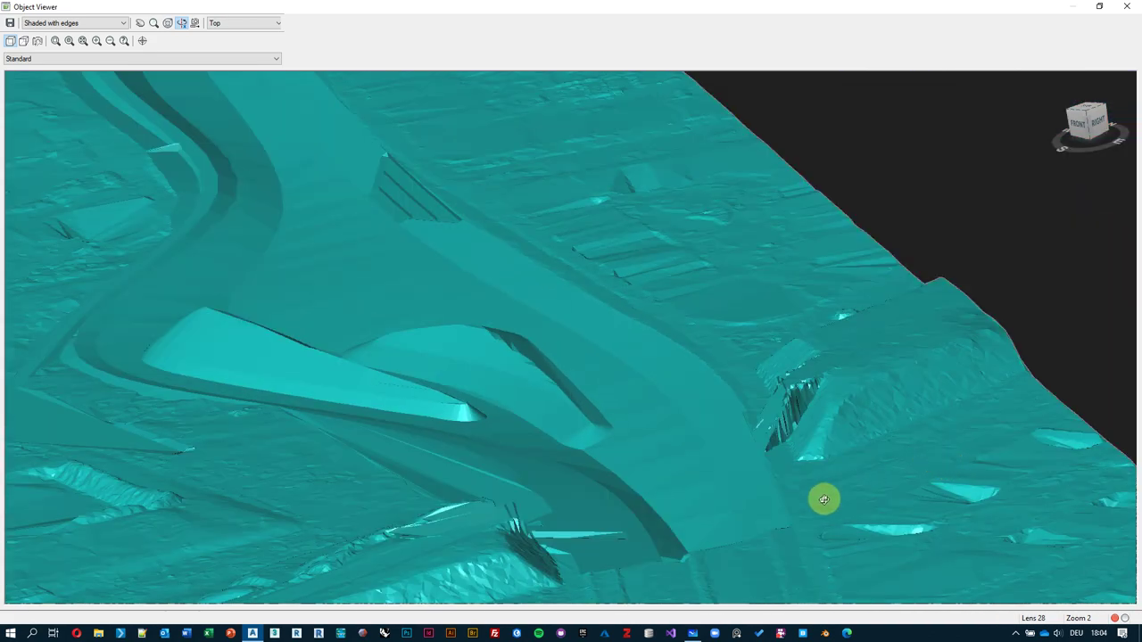
- Examine the lower end of the graded channel and the steep spots where its banks meet the existing terrain
scroll(823, 500, "up", 2)
middle_click_drag(854, 460, 739, 340)
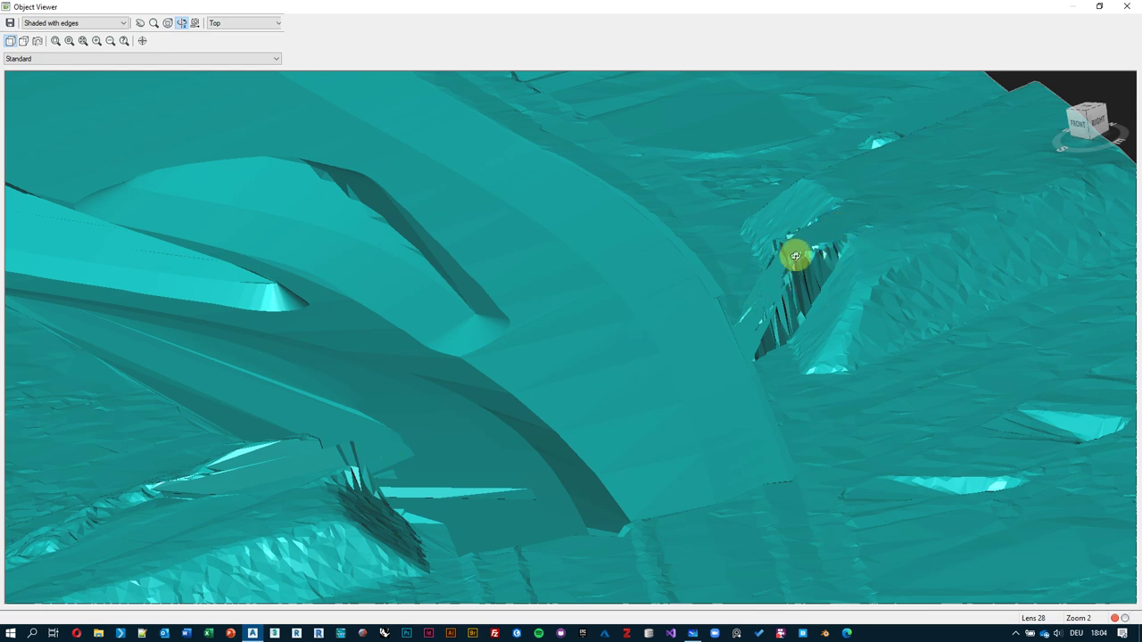
scroll(779, 312, "down", 3)
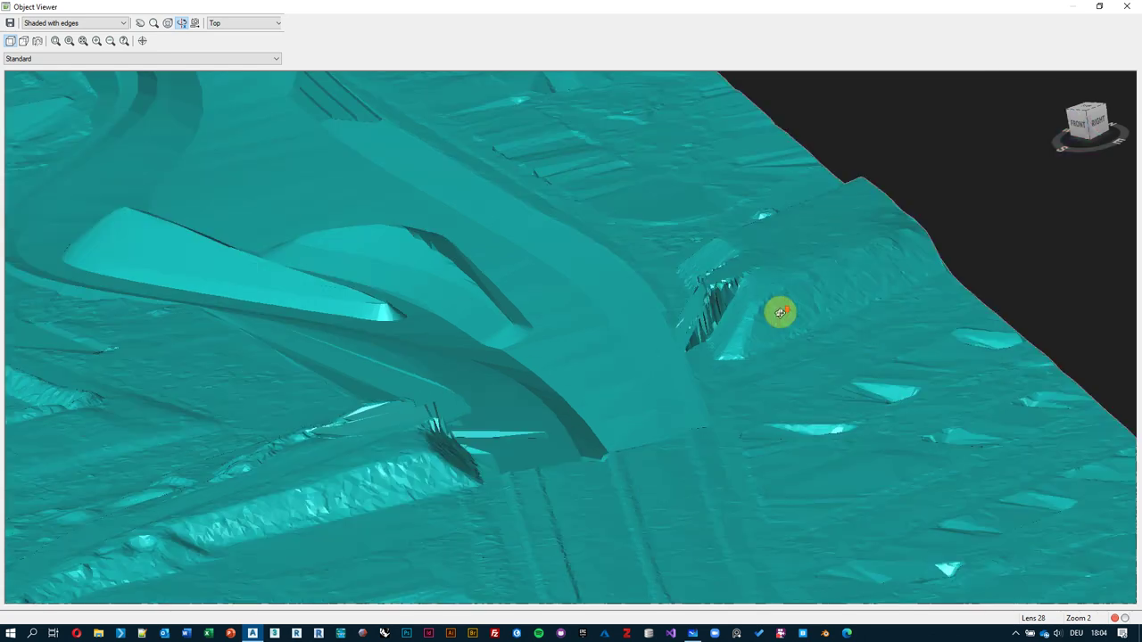
left_click_drag(609, 219, 775, 393)
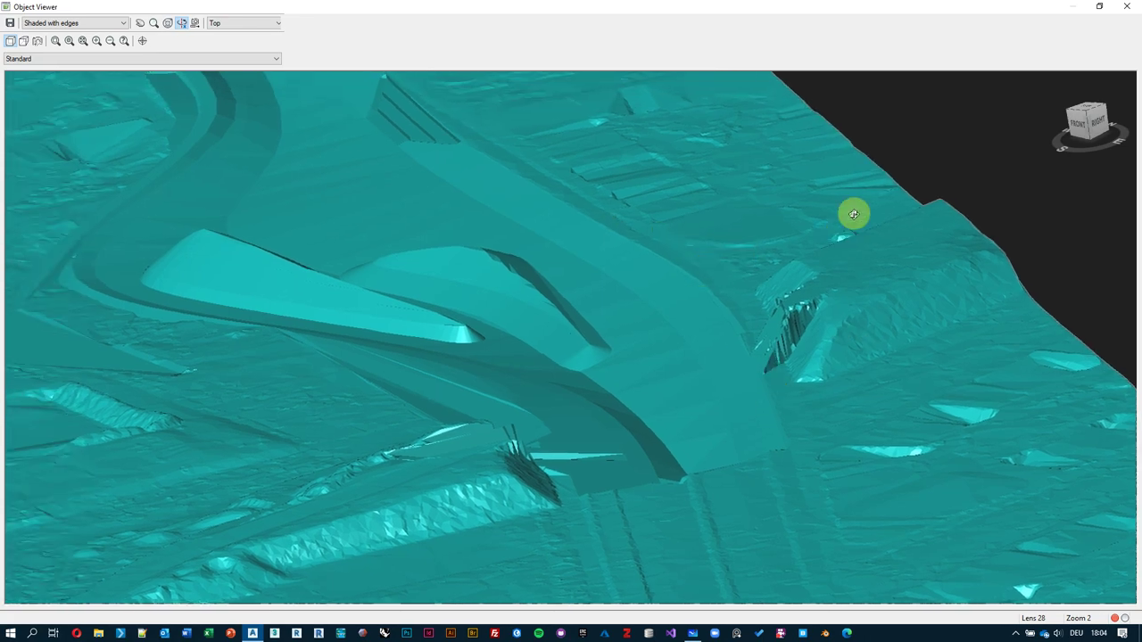
scroll(785, 335, "up", 3)
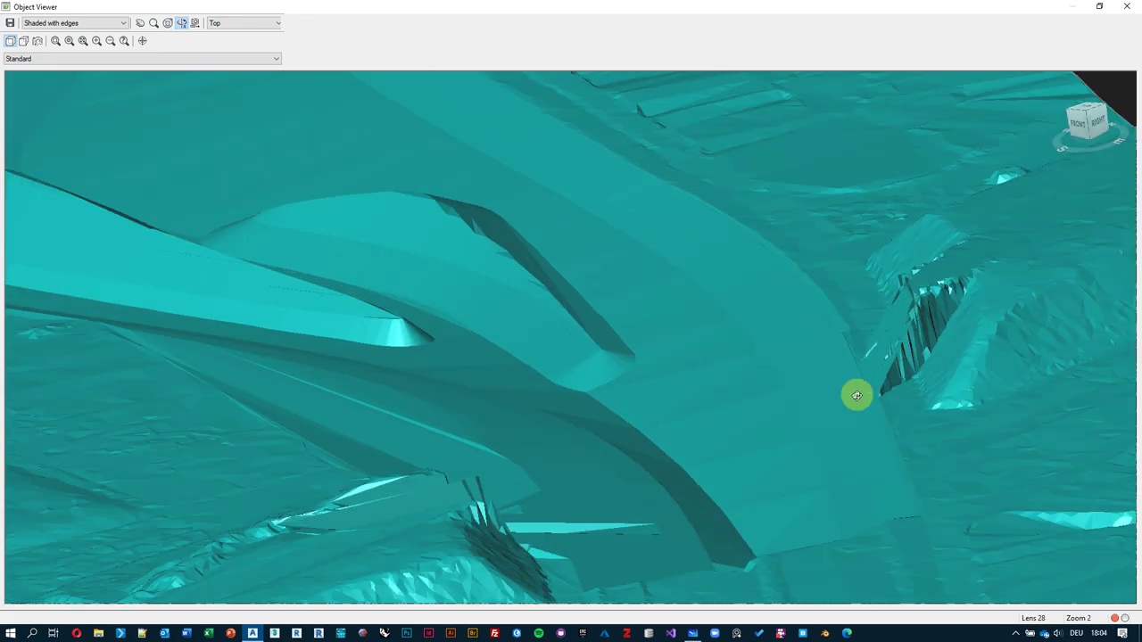
scroll(897, 326, "down", 3)
left_click_drag(428, 189, 589, 318)
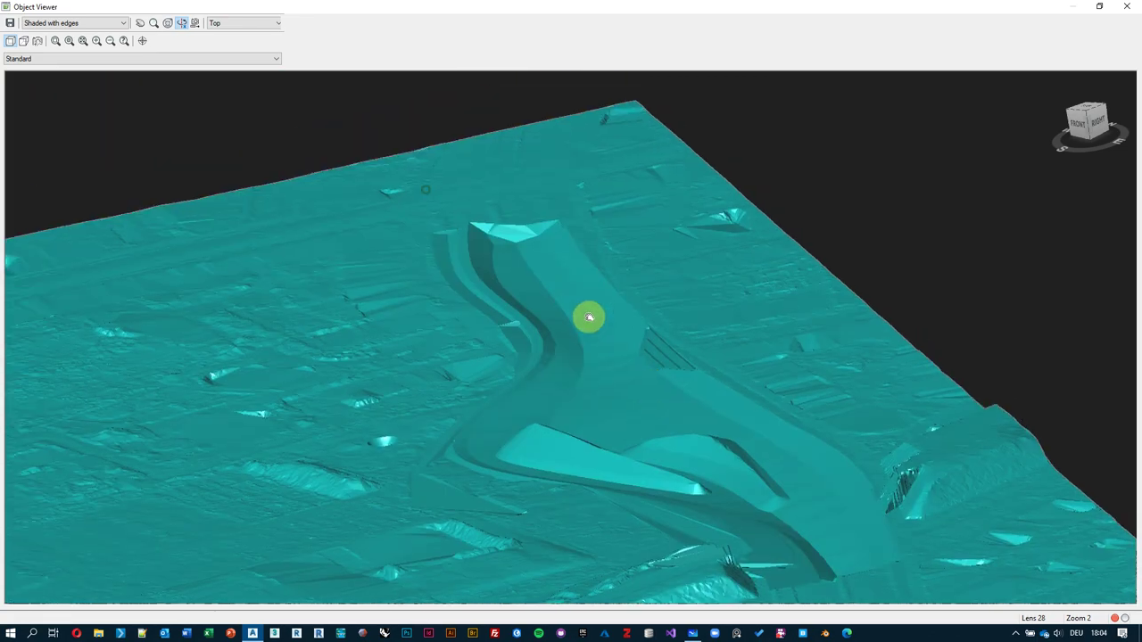
- Examine the path along the river bank and the triangular platform beside it, including their side slopes into the terrain
scroll(474, 252, "up", 5)
left_click_drag(550, 351, 455, 383)
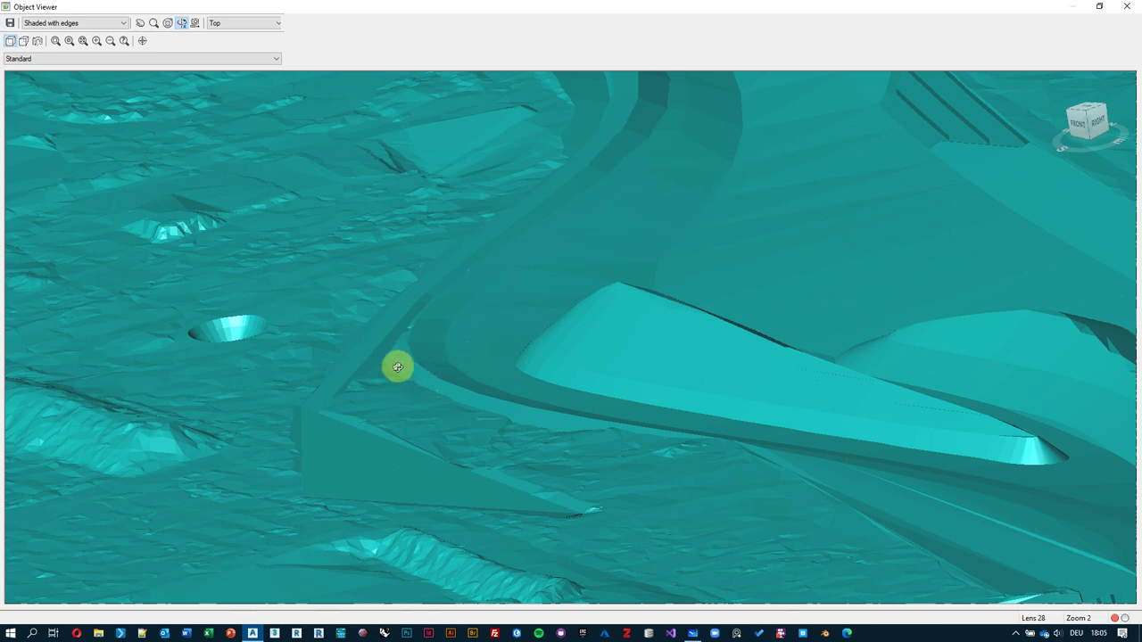
left_click_drag(396, 368, 521, 359)
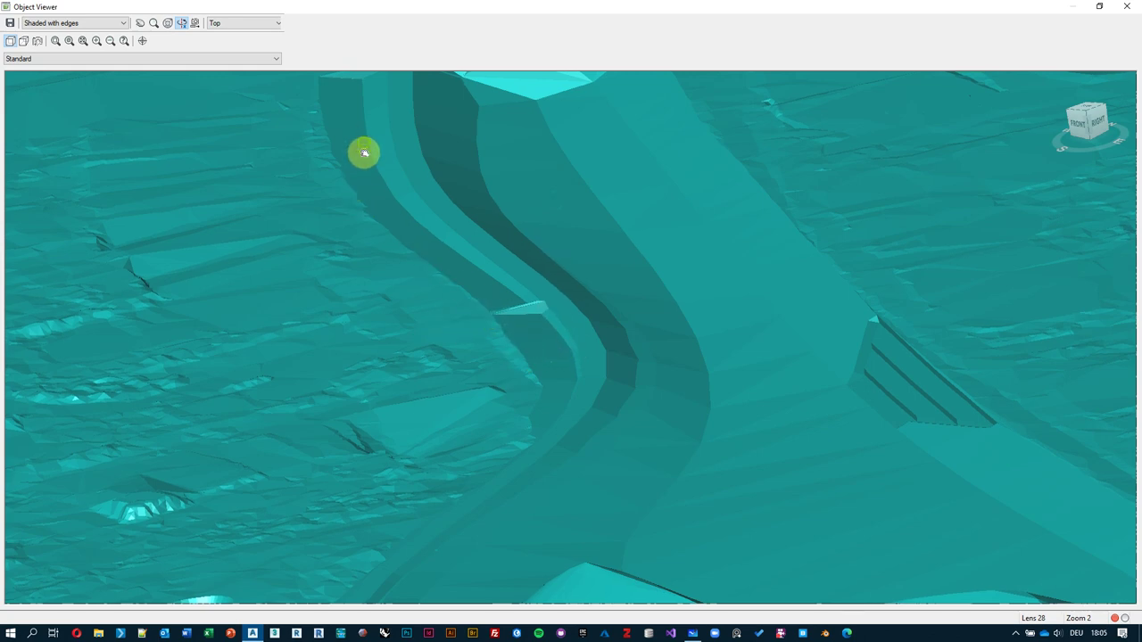
left_click_drag(365, 153, 385, 188)
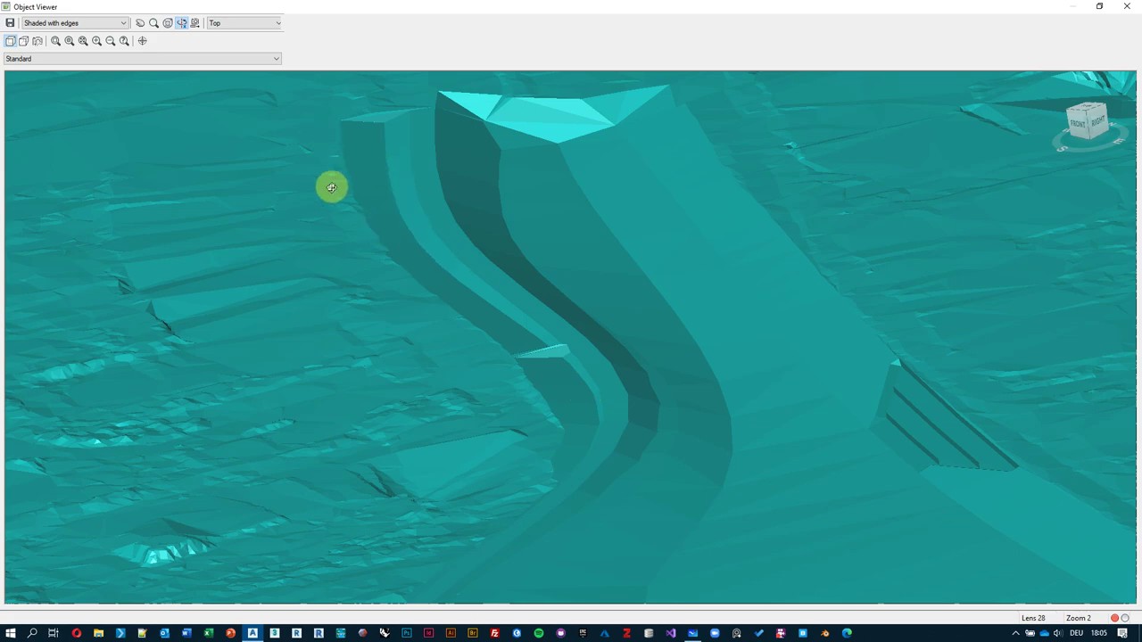
left_click_drag(348, 285, 275, 360)
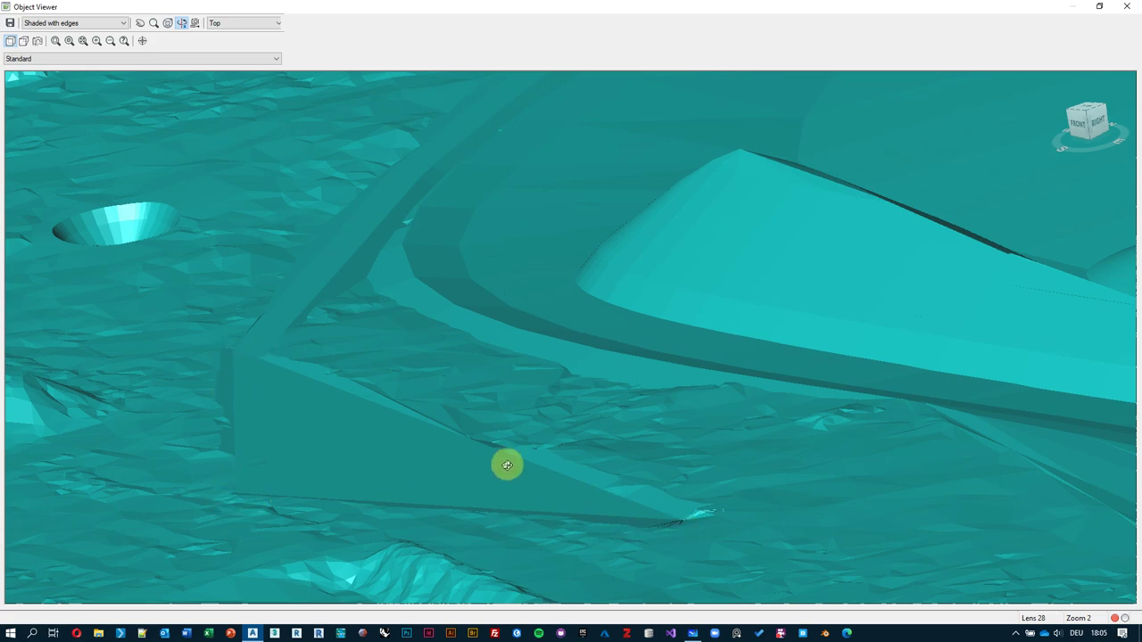
left_click_drag(255, 356, 470, 347)
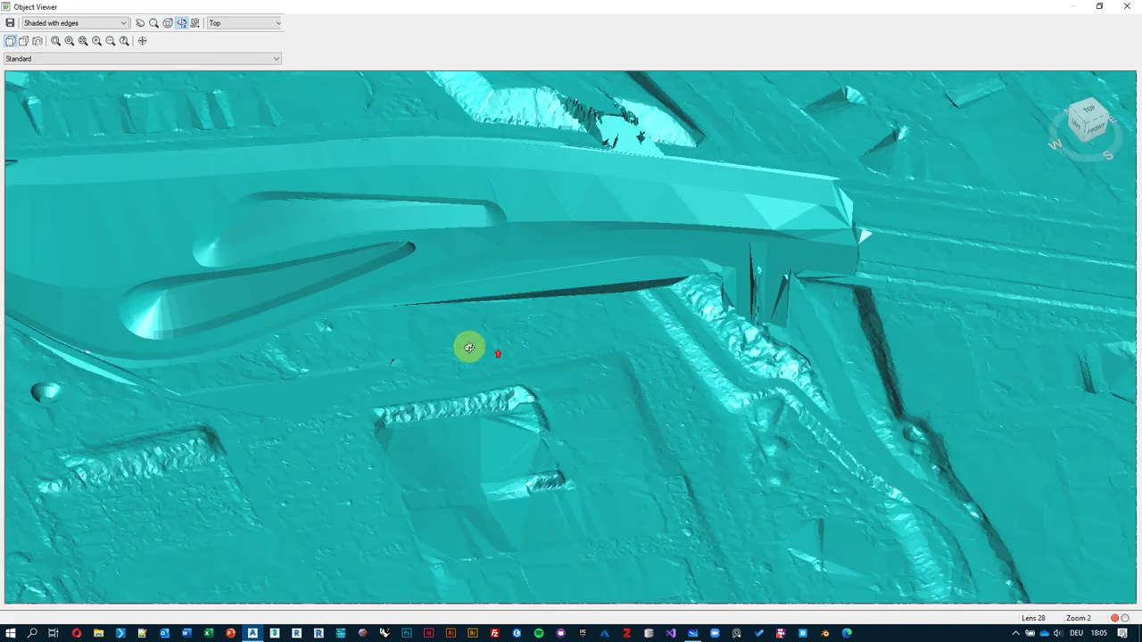
left_click_drag(631, 314, 853, 243)
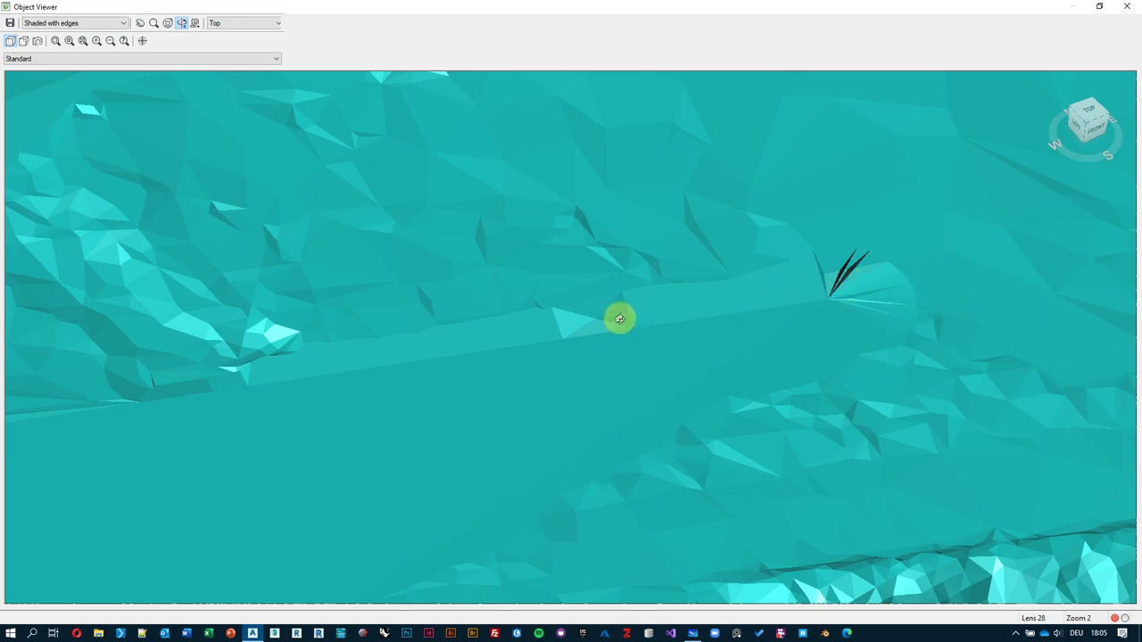
left_click_drag(655, 280, 679, 331)
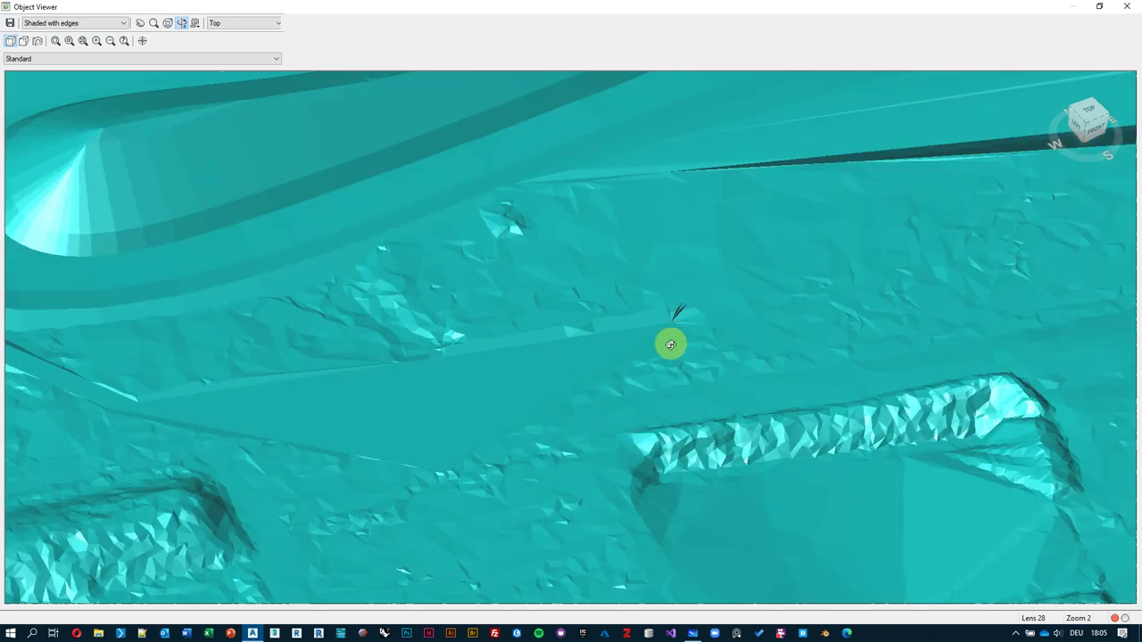
- Examine the path bend from a low angle and follow the path to the far end of the graded channel
mouse_move(462, 338)
left_mouse_down()
mouse_move(576, 321)
mouse_move(734, 367)
mouse_move(742, 357)
mouse_move(484, 352)
mouse_move(408, 327)
mouse_move(434, 313)
mouse_move(657, 314)
mouse_move(617, 429)
mouse_move(589, 401)
mouse_move(586, 369)
mouse_move(677, 471)
mouse_move(610, 377)
mouse_move(657, 381)
left_mouse_up()
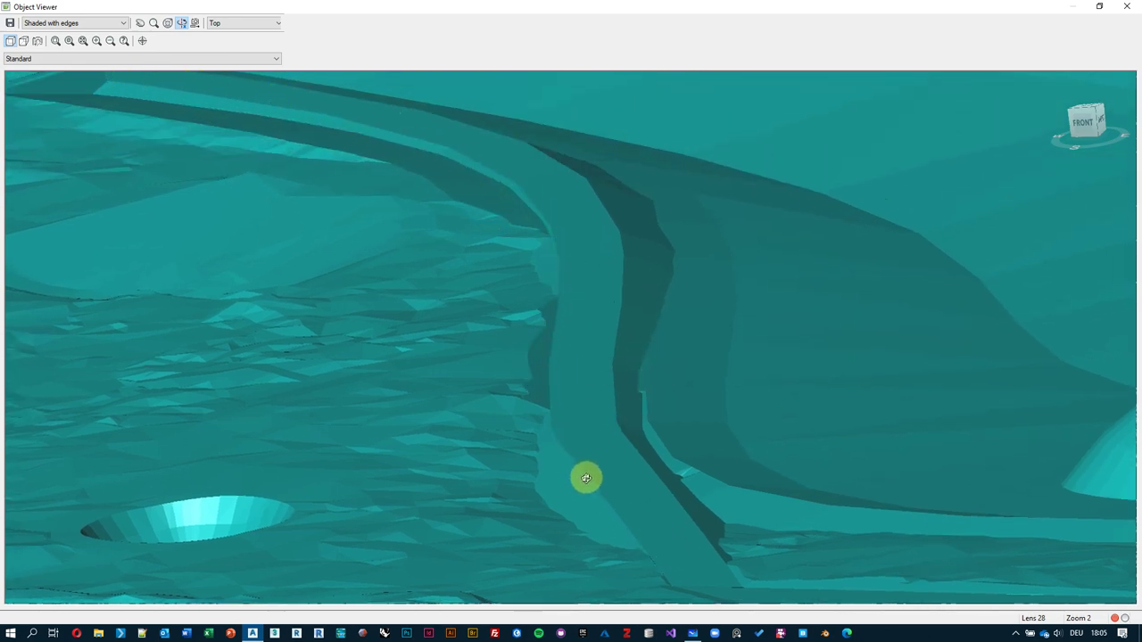
left_click_drag(681, 313, 663, 453)
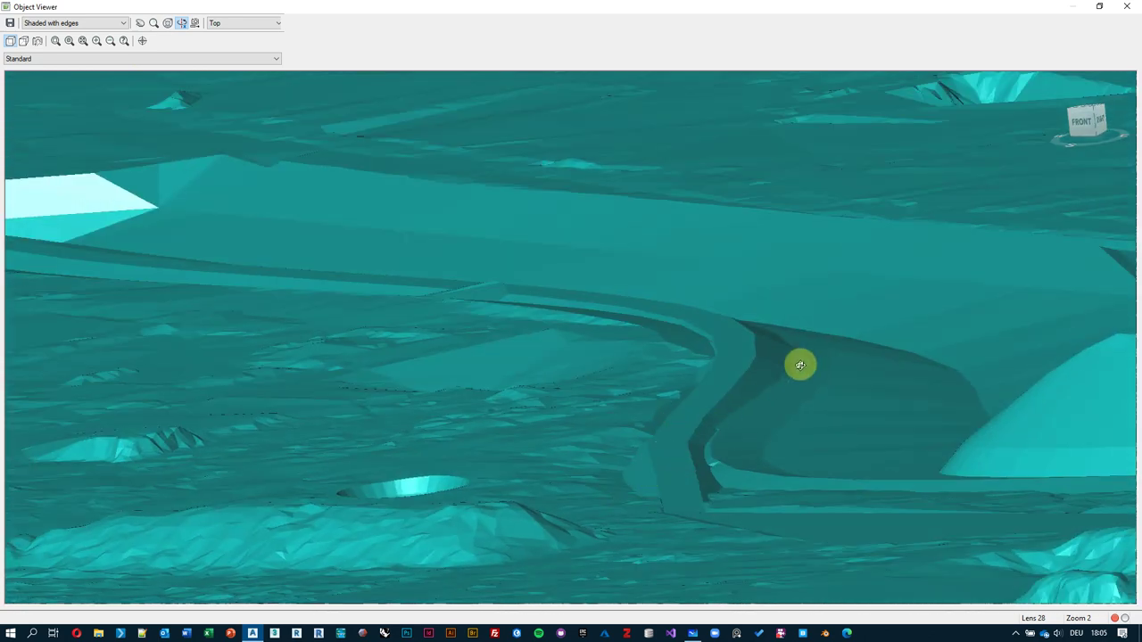
middle_click_drag(797, 365, 759, 324)
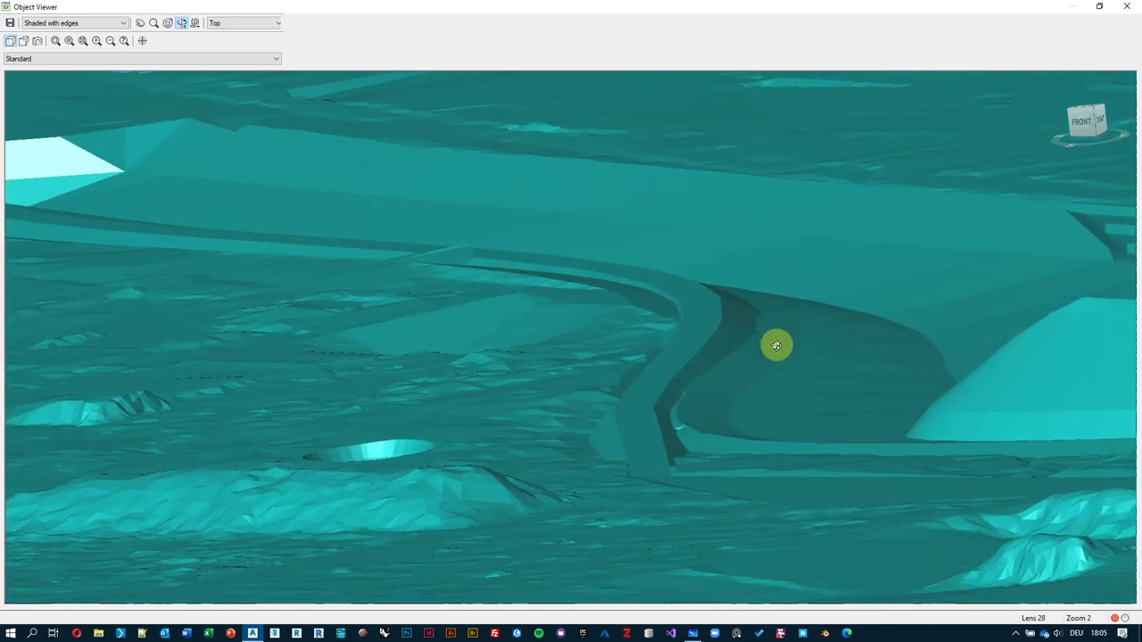
left_click_drag(794, 341, 851, 220)
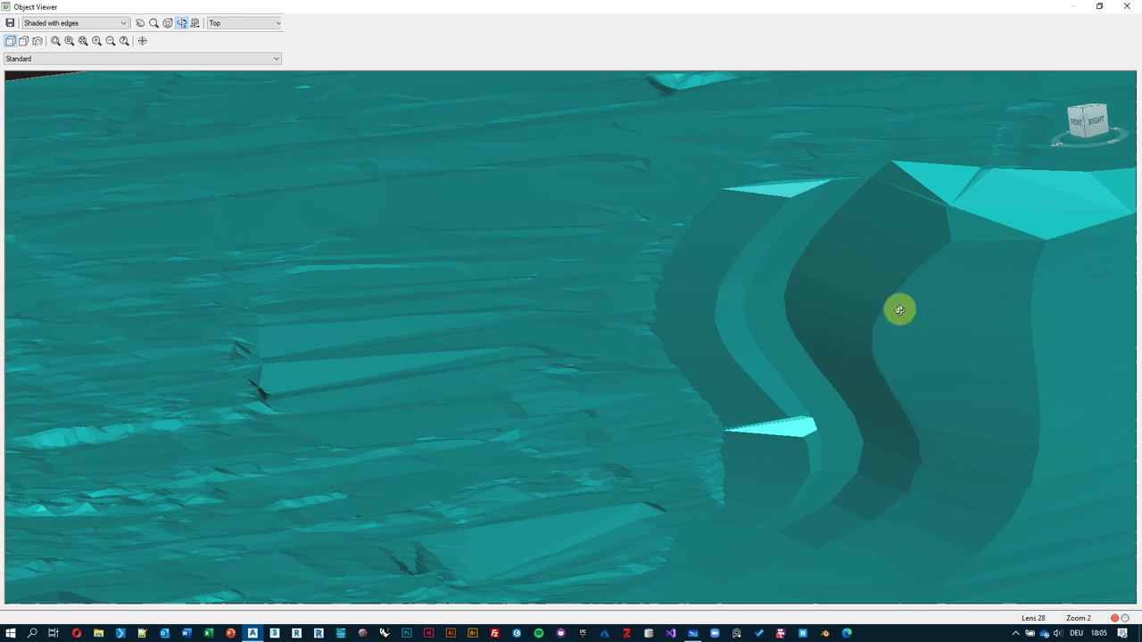
left_click_drag(898, 309, 869, 306)
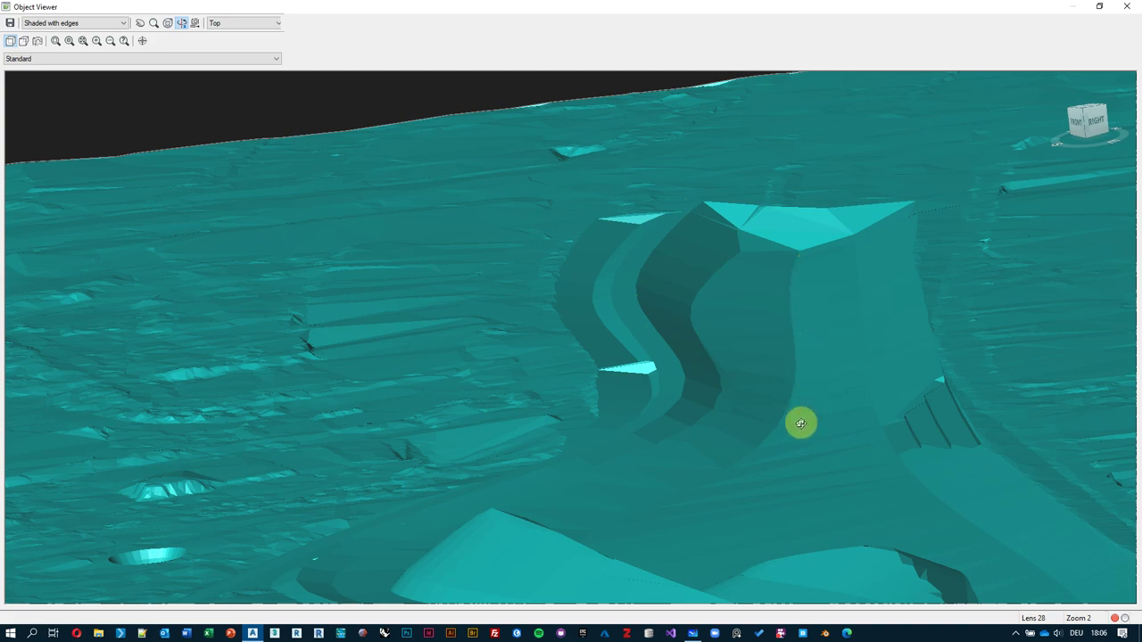
- Examine both islands in the river, including their ridges, tips and side slopes
left_click_drag(711, 252, 837, 211)
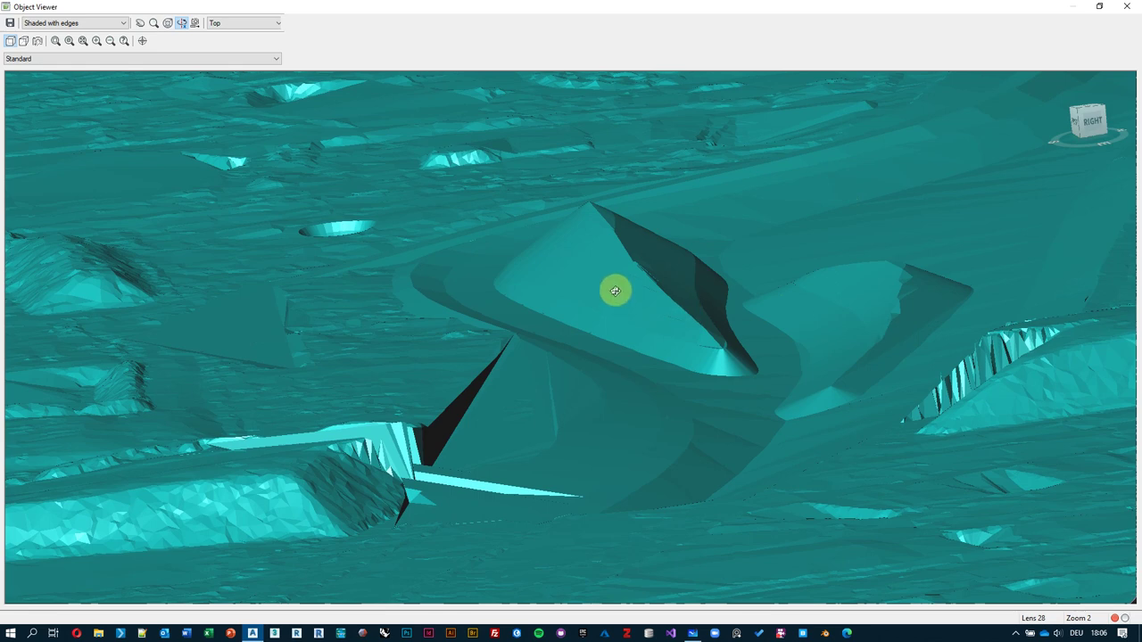
left_click_drag(945, 289, 938, 288)
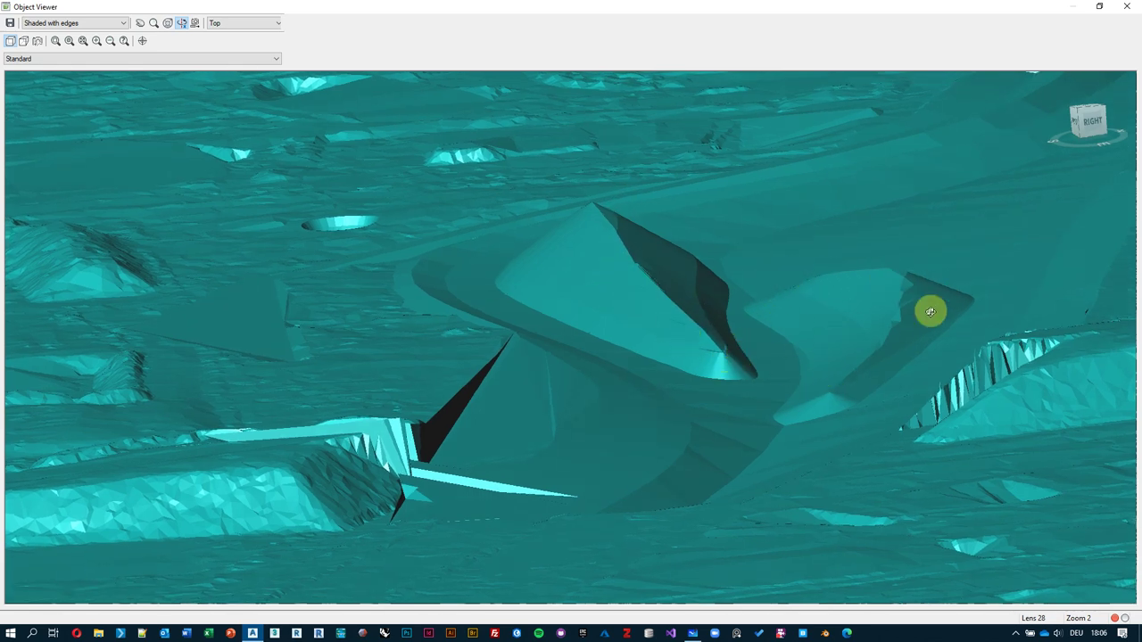
scroll(833, 387, "up", 2)
left_click_drag(913, 316, 848, 314)
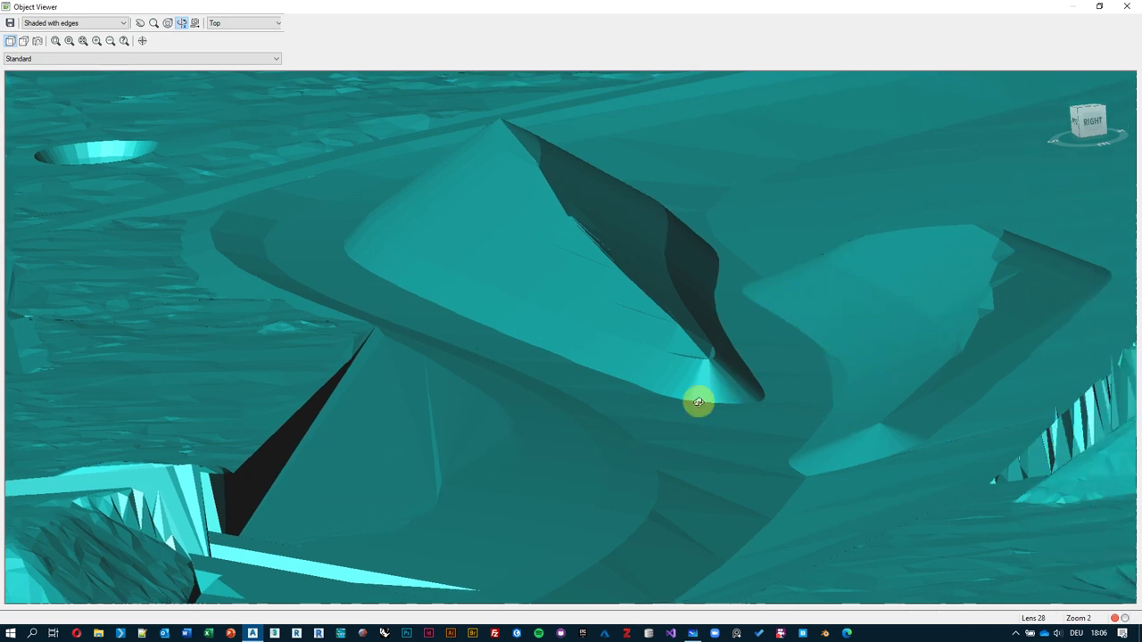
scroll(855, 419, "down", 10)
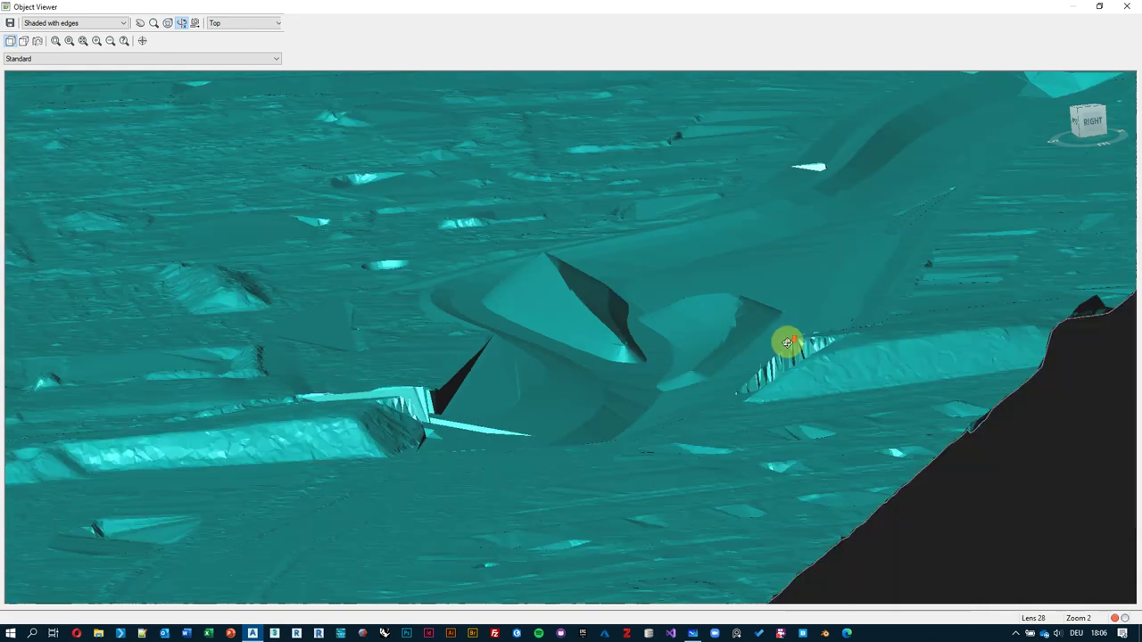
- Examine the round pond in 3D, including its stepped side slopes, and close the Object Viewer
scroll(598, 366, "up", 5)
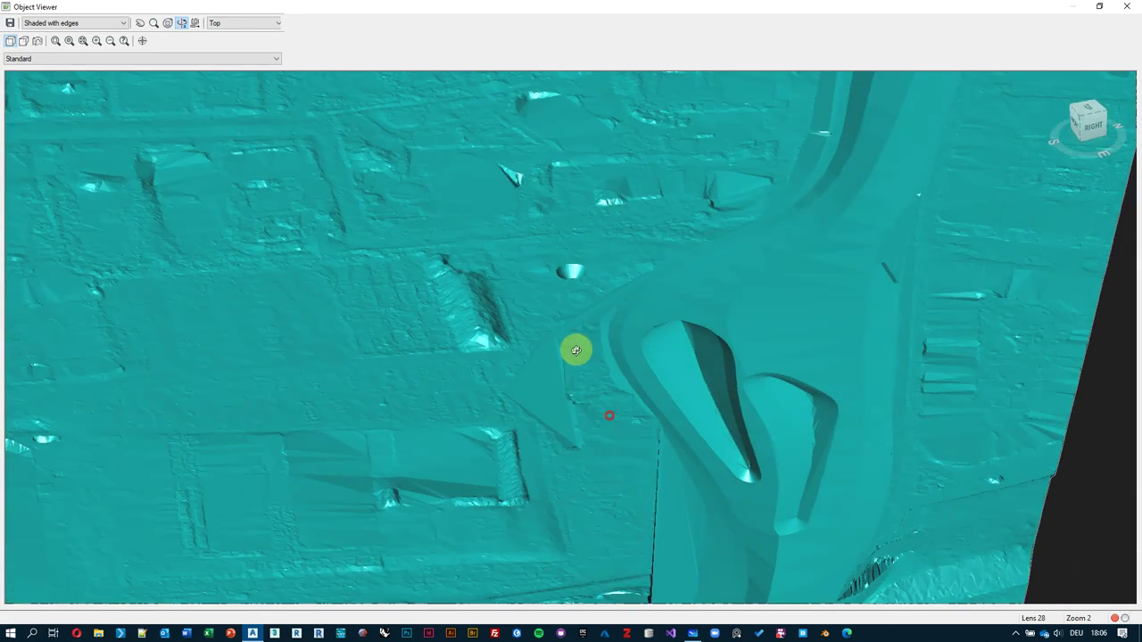
scroll(562, 224, "up", 3)
middle_click_drag(571, 167, 614, 345)
scroll(655, 327, "up", 3)
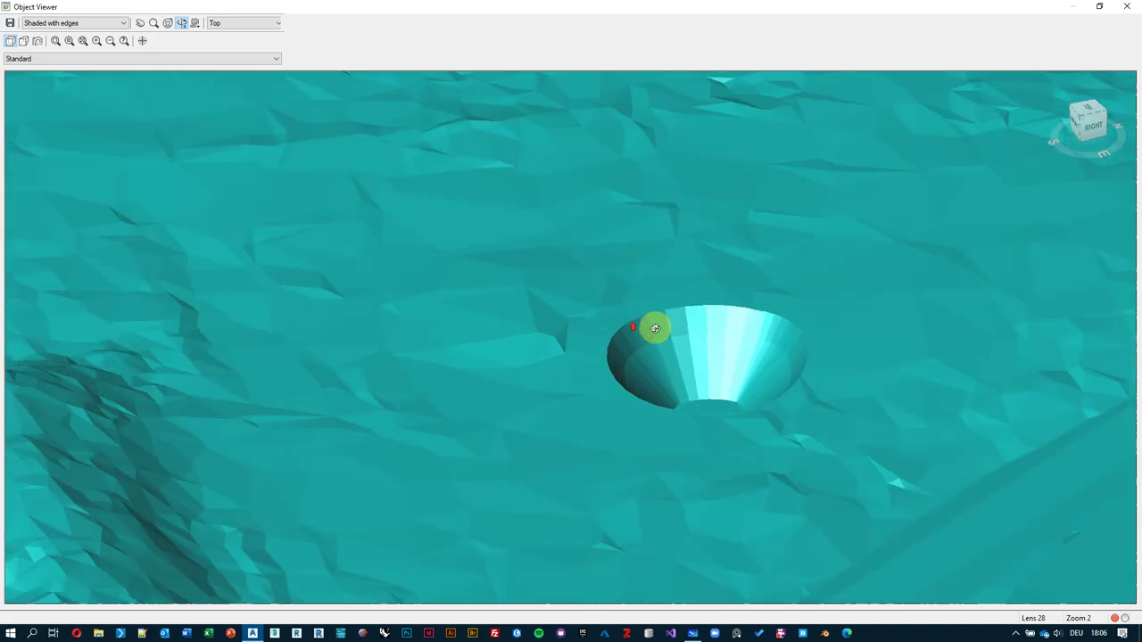
scroll(609, 347, "up", 2)
left_click_drag(609, 346, 604, 306)
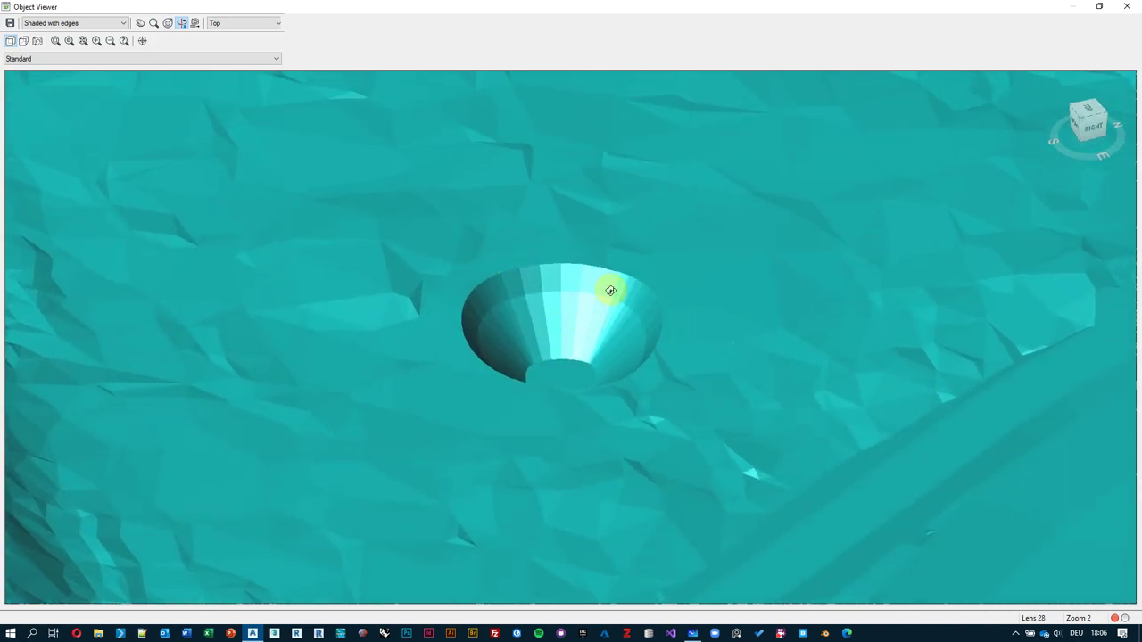
key("Escape")
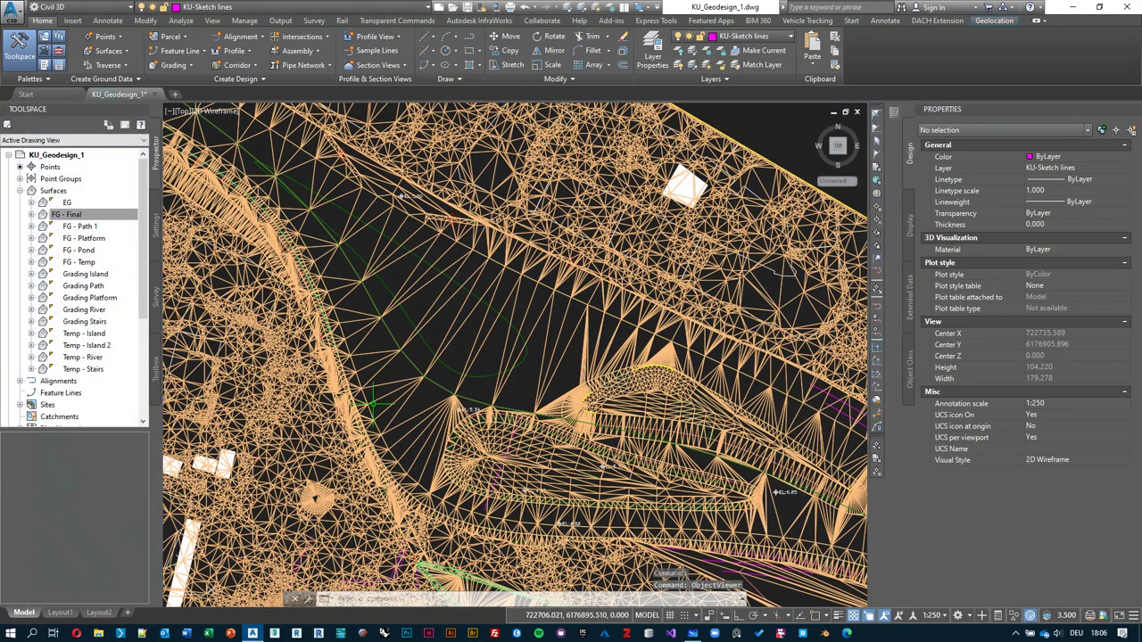
- Change the FG - Final surface style to Contours 1m and 5m (Background) and clear the selection
scroll(535, 331, "up", 4)
left_click(476, 354)
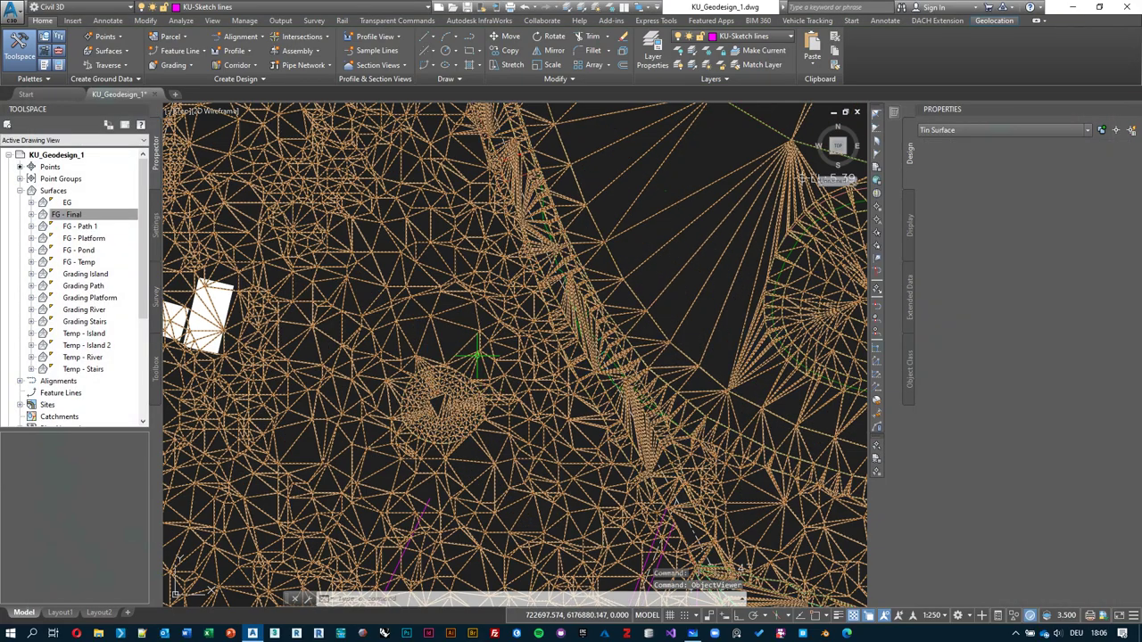
left_click(1124, 170)
left_click(1124, 171)
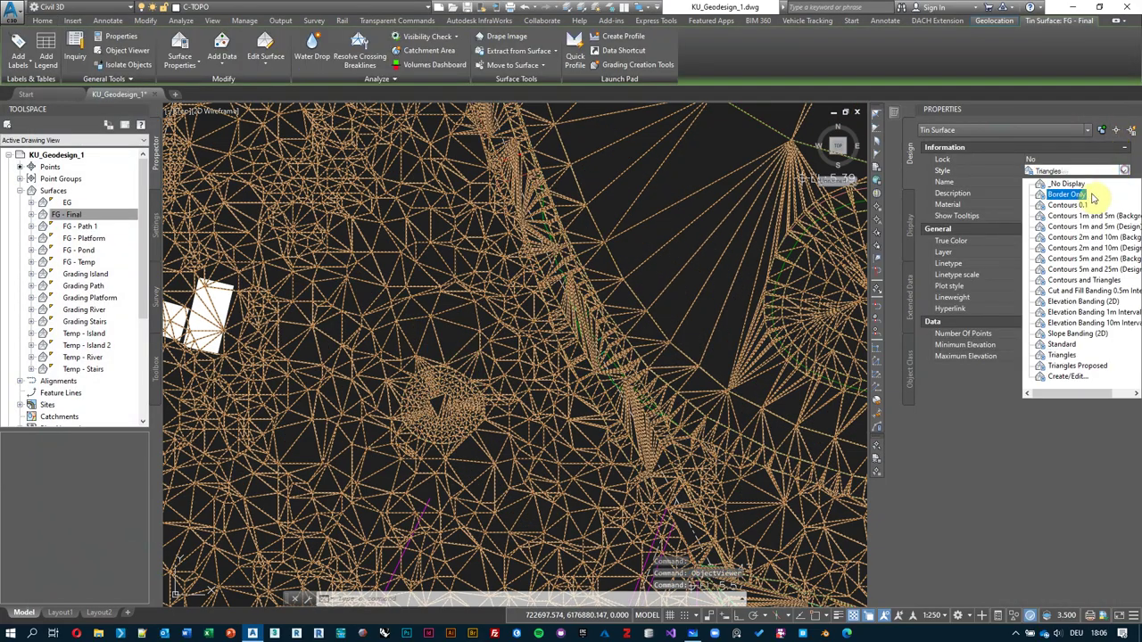
left_click(1081, 215)
middle_click_drag(395, 449, 463, 417)
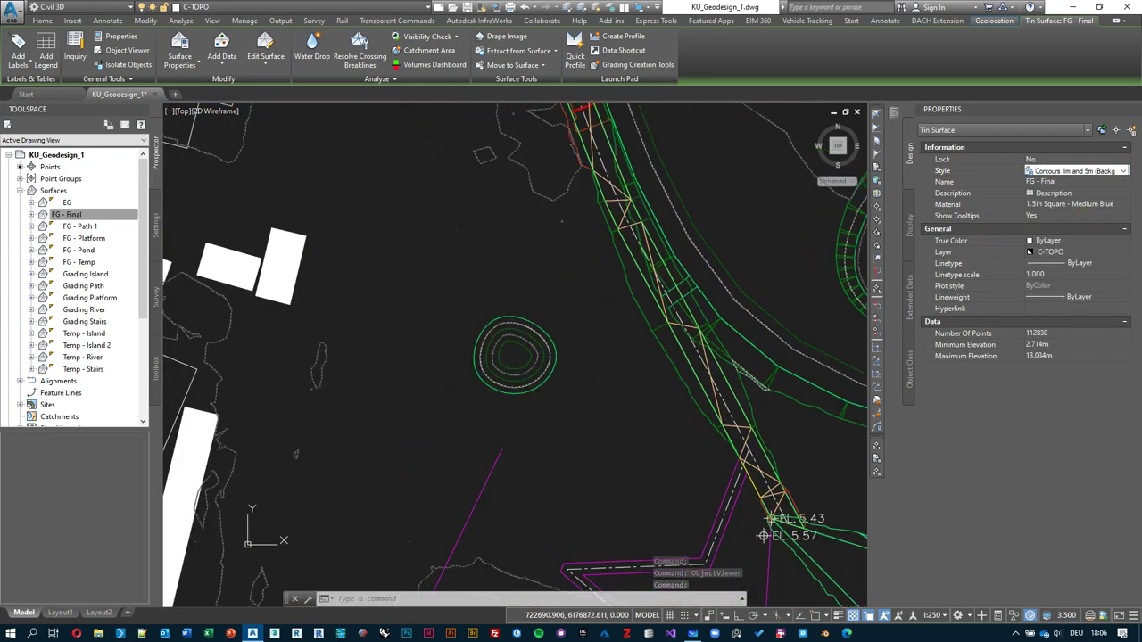
key("Escape")
- Inspect the pond's outer edge by picking between its overlapping Tin Surface and Feature Line, and clear the selection
middle_click_drag(551, 328, 517, 326)
scroll(491, 344, "up", 4)
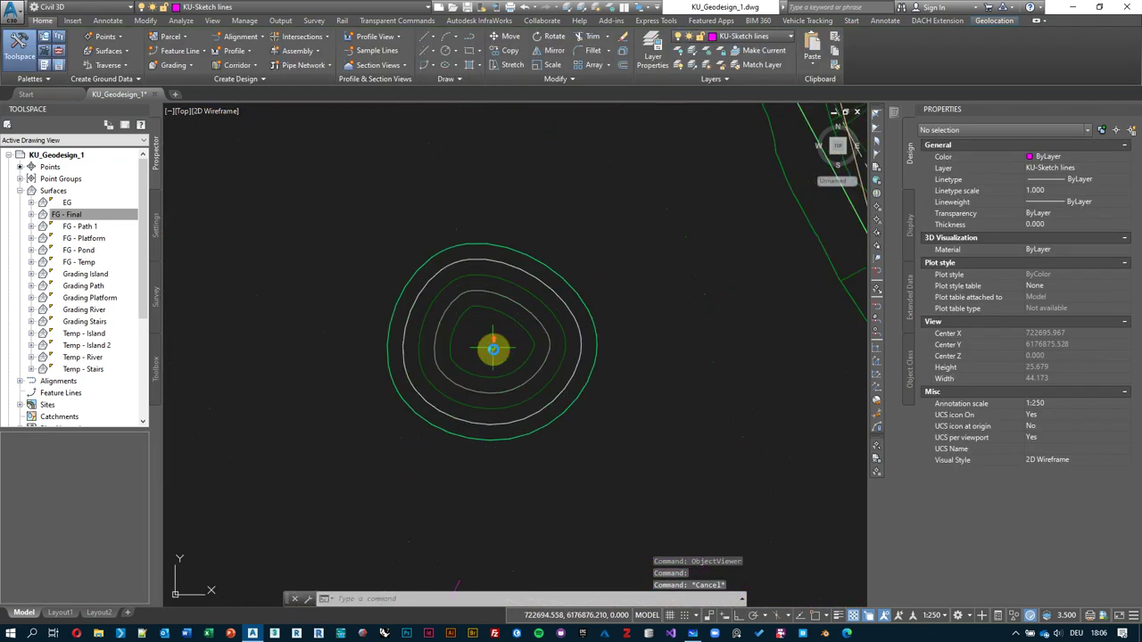
left_click(584, 298)
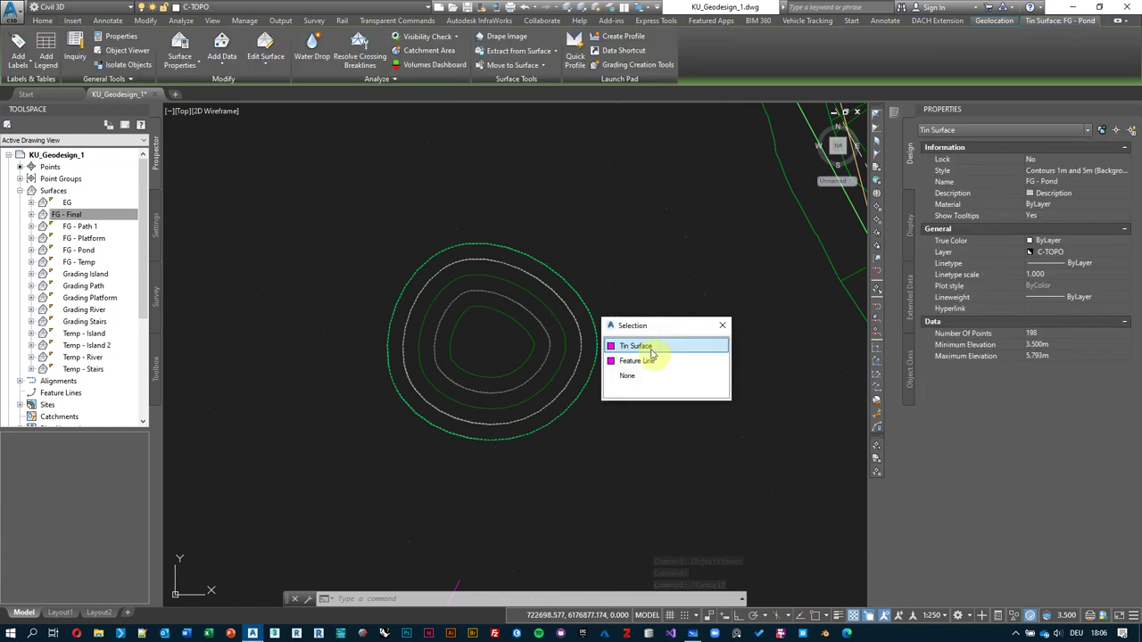
left_click(649, 362)
key("Escape")
key("Escape")
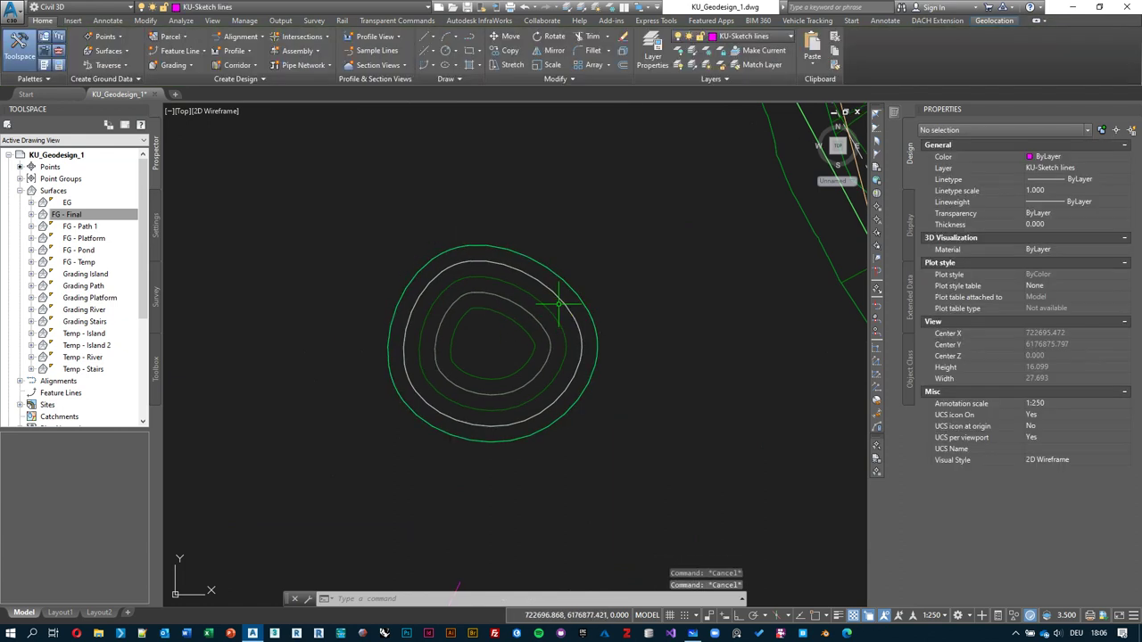
- Check the properties and elevations of the feature line midway down the pond's slope, and clear the selection
left_click(550, 321)
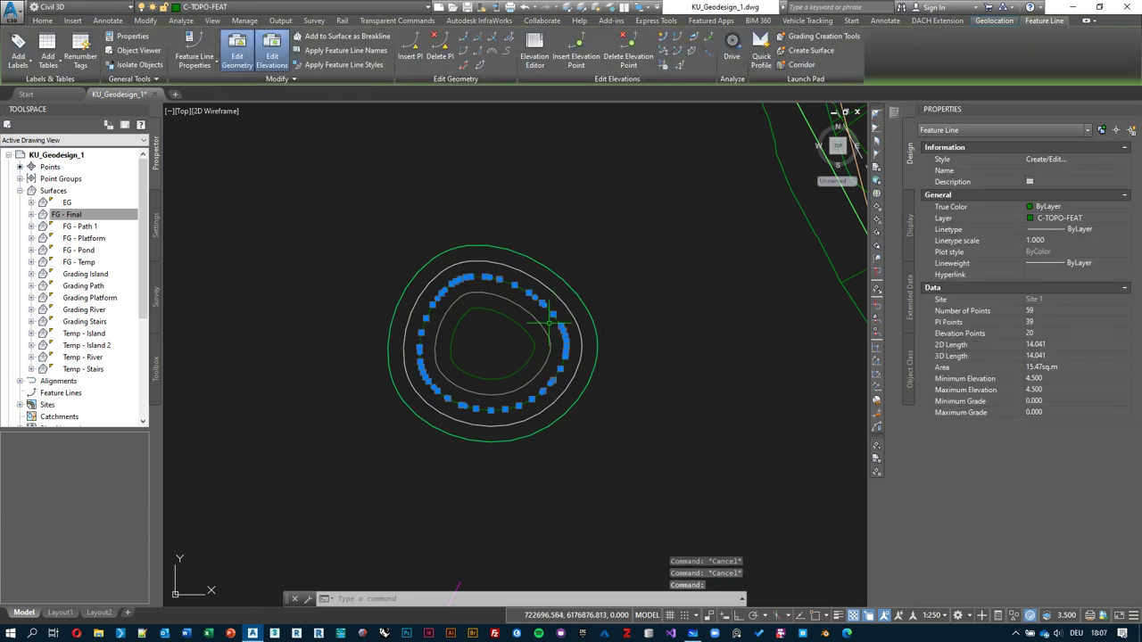
key("Escape")
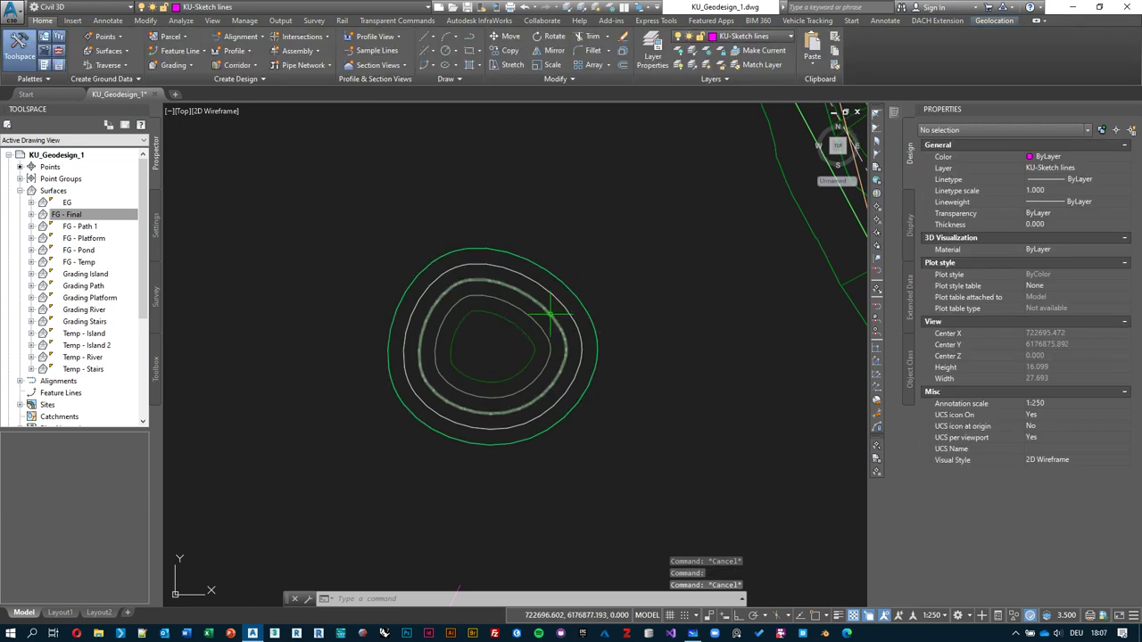
left_click(550, 314)
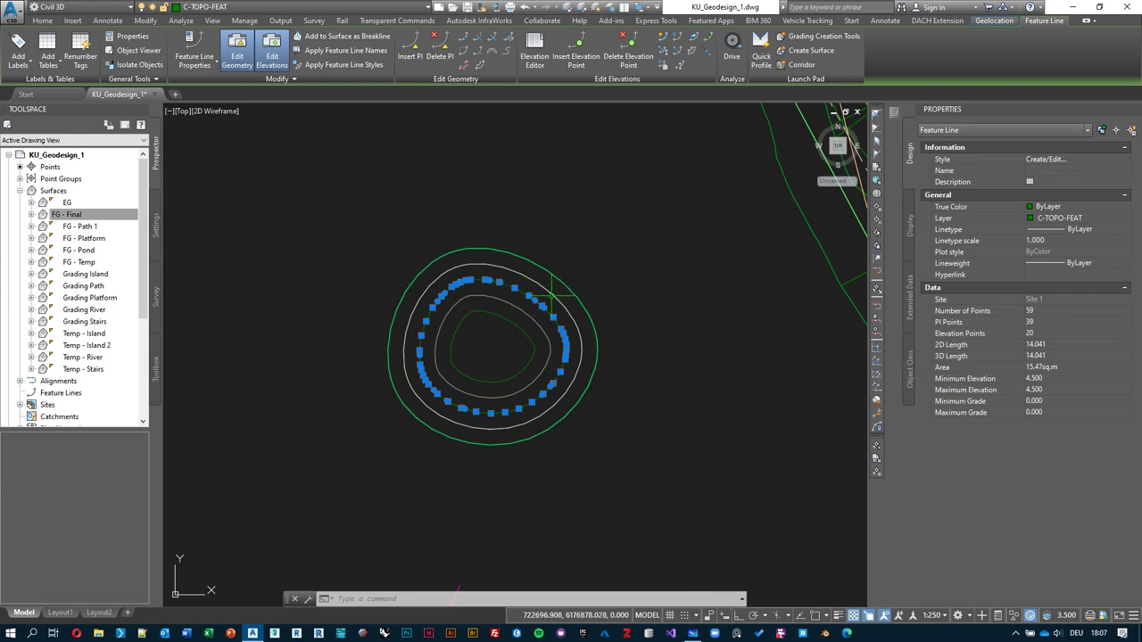
key("Escape")
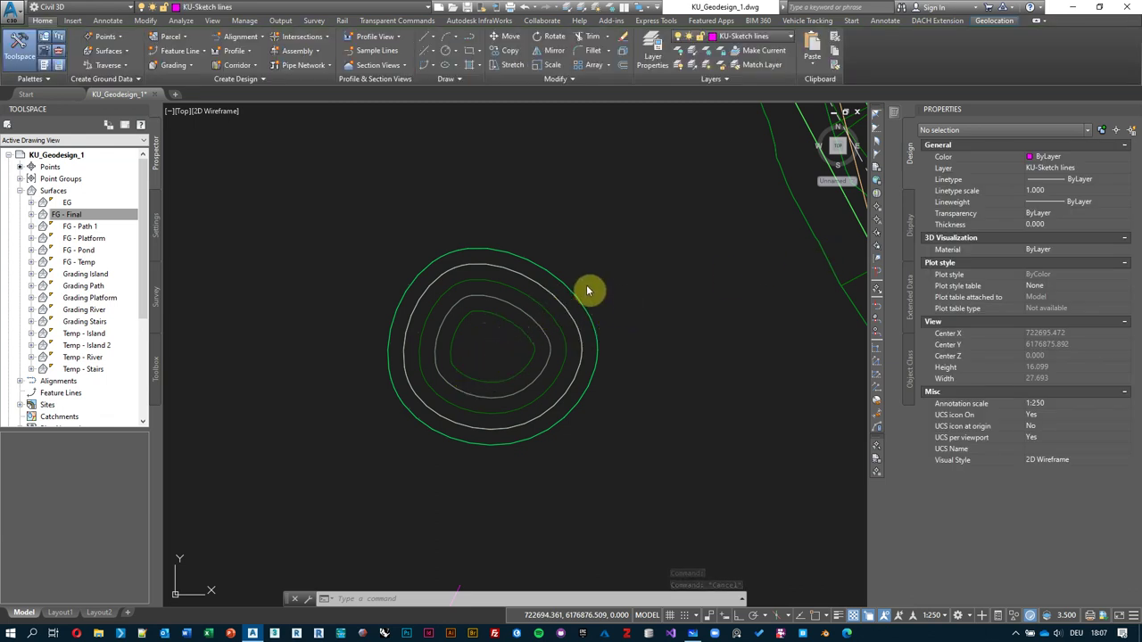
scroll(586, 290, "down", 8)
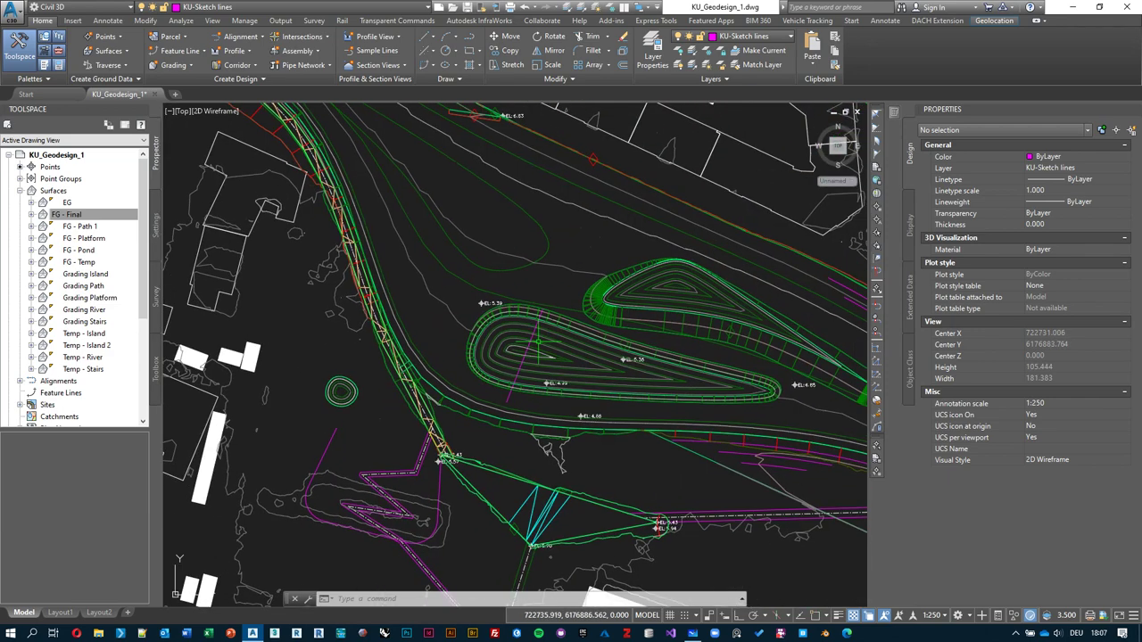
scroll(512, 292, "down", 2)
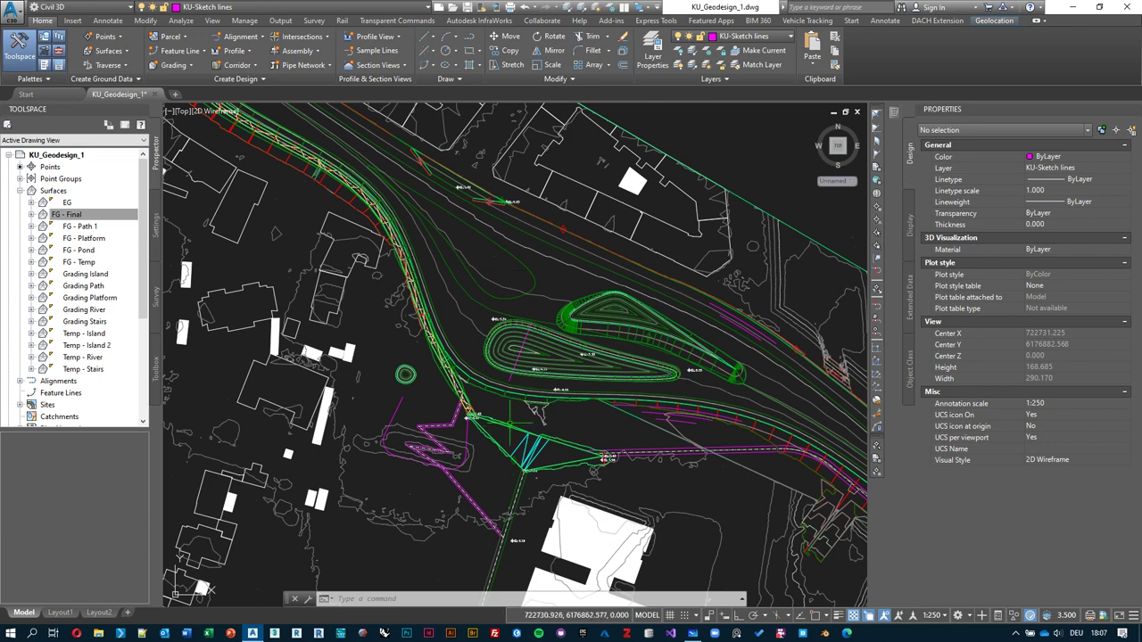
middle_click_drag(480, 259, 503, 277)
mouse_move(520, 288)
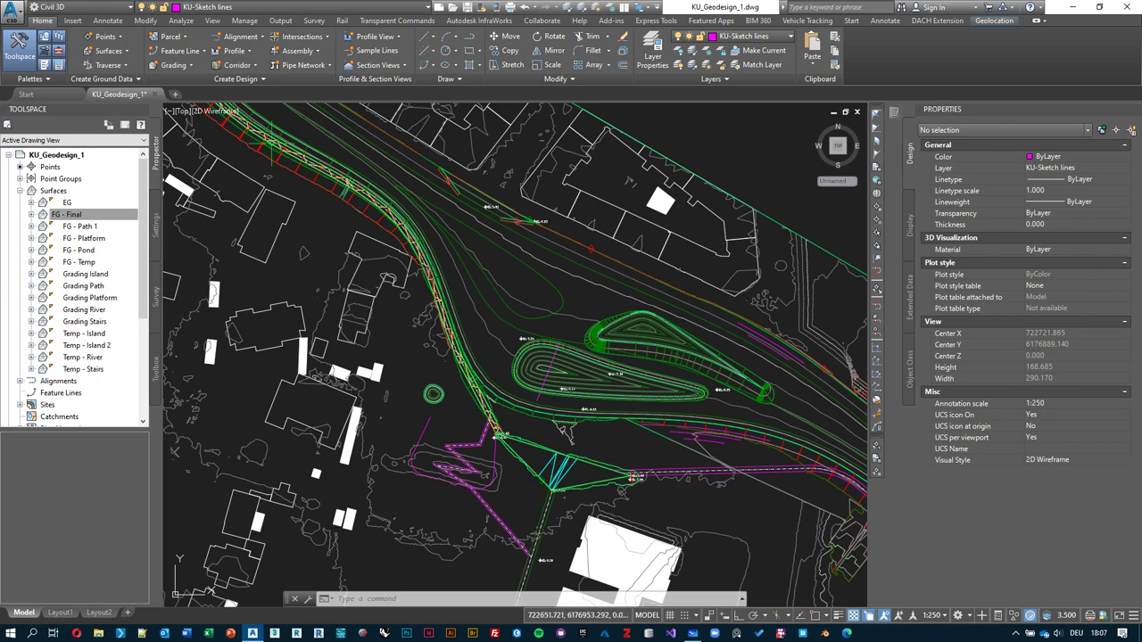
middle_click_drag(546, 287, 520, 292)
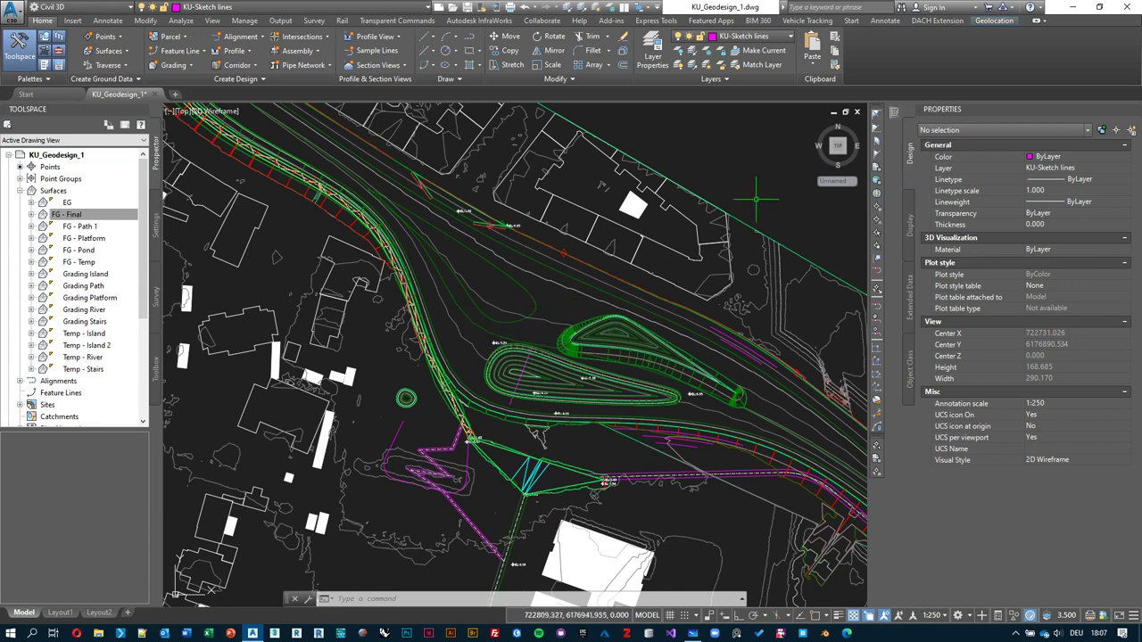
left_click(75, 216)
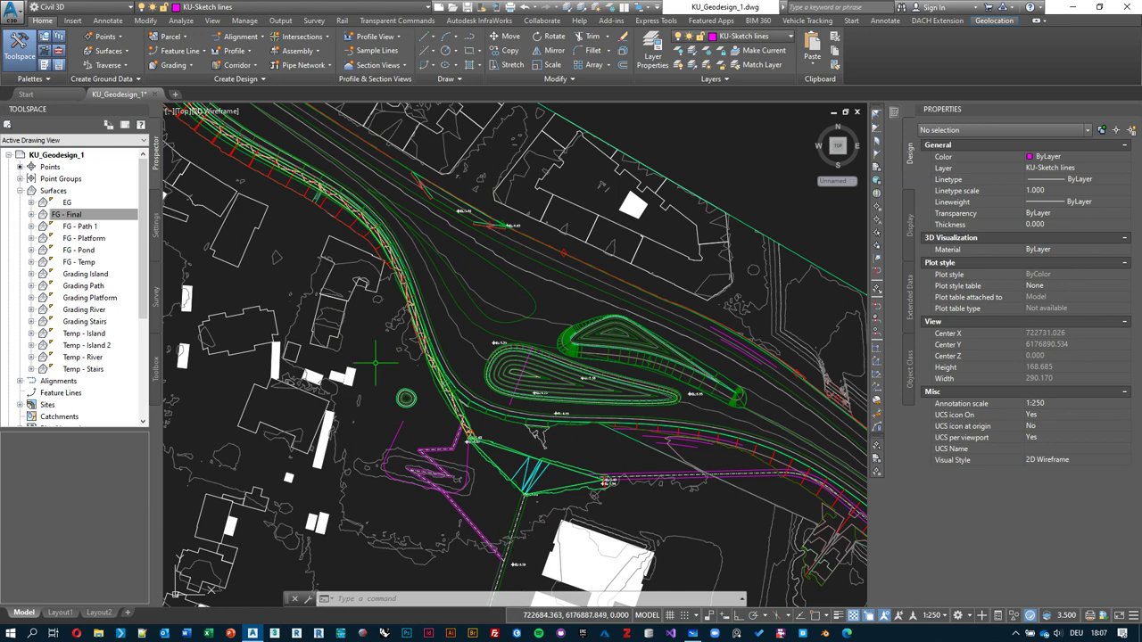
mouse_move(376, 363)
left_click(55, 216)
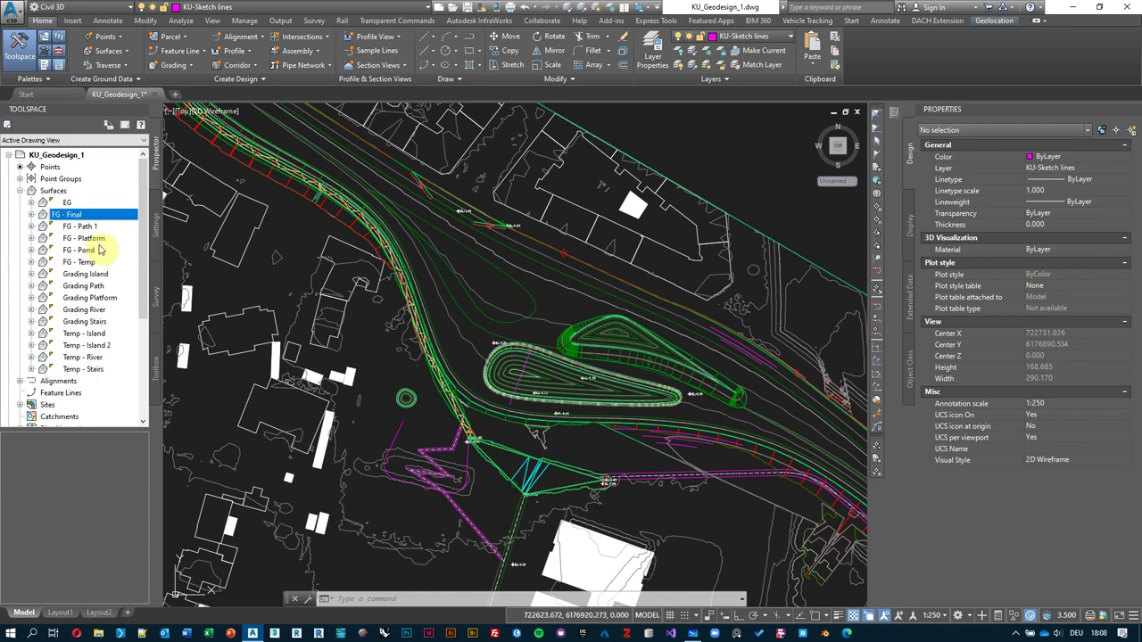
right_click(53, 216)
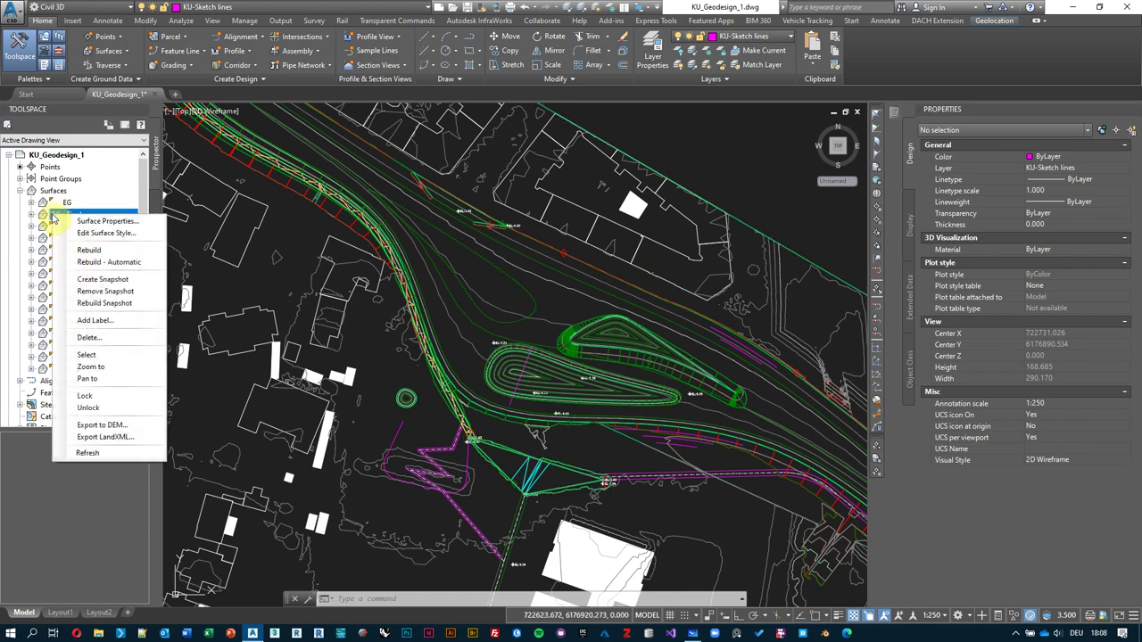
key("Escape")
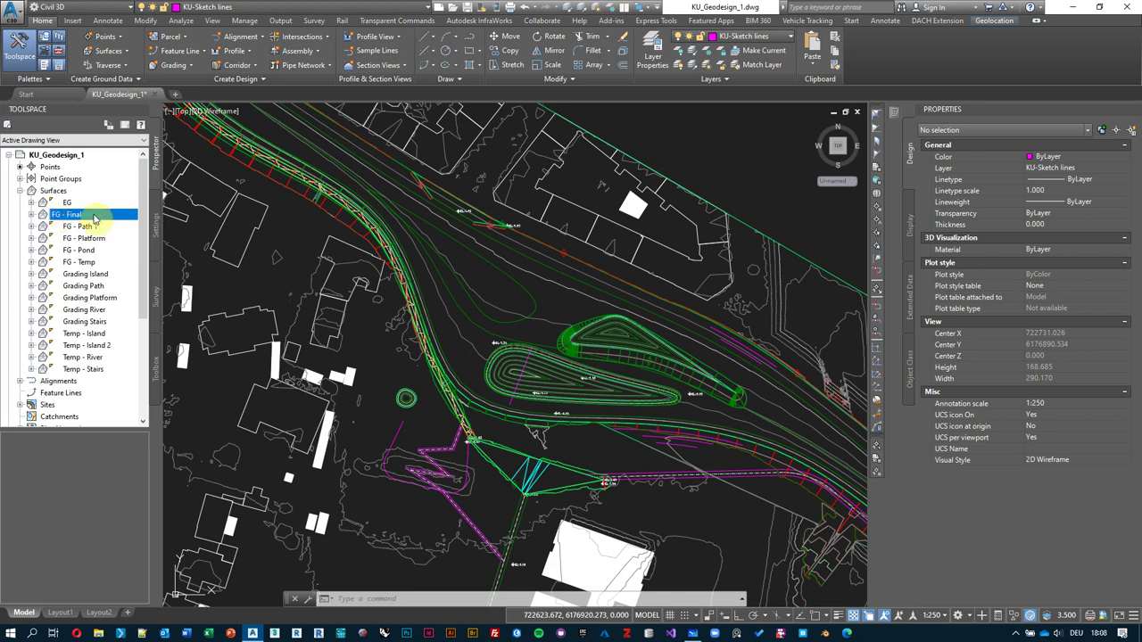
left_click(24, 71)
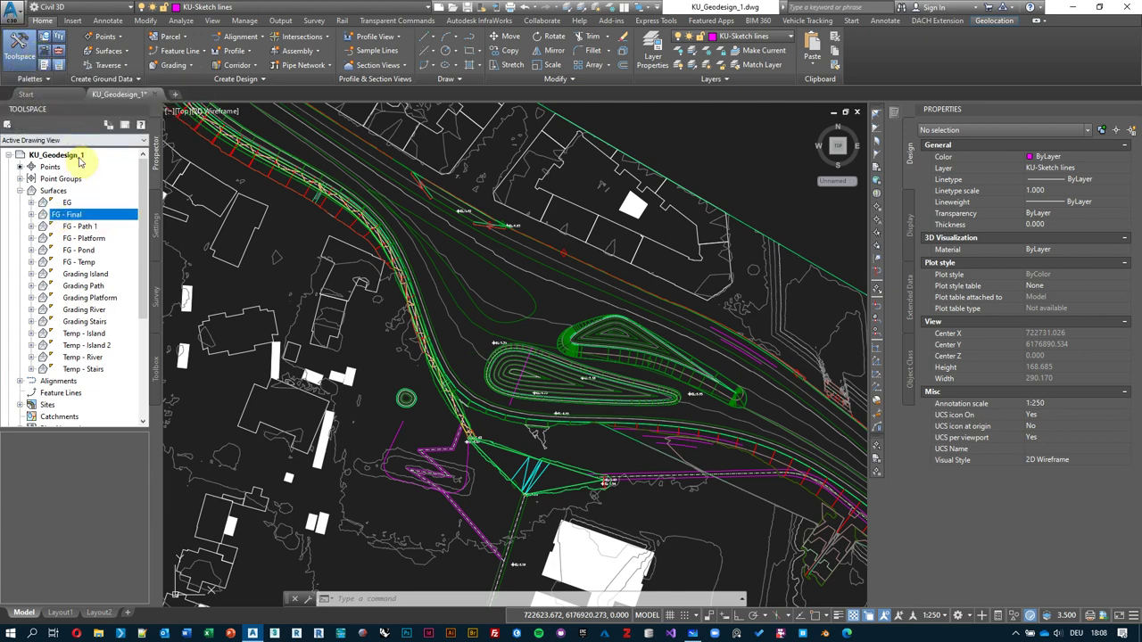
- Start a DEM export of the FG - Final surface and choose Desktop > Geodesign > Output as the destination folder
right_click(77, 216)
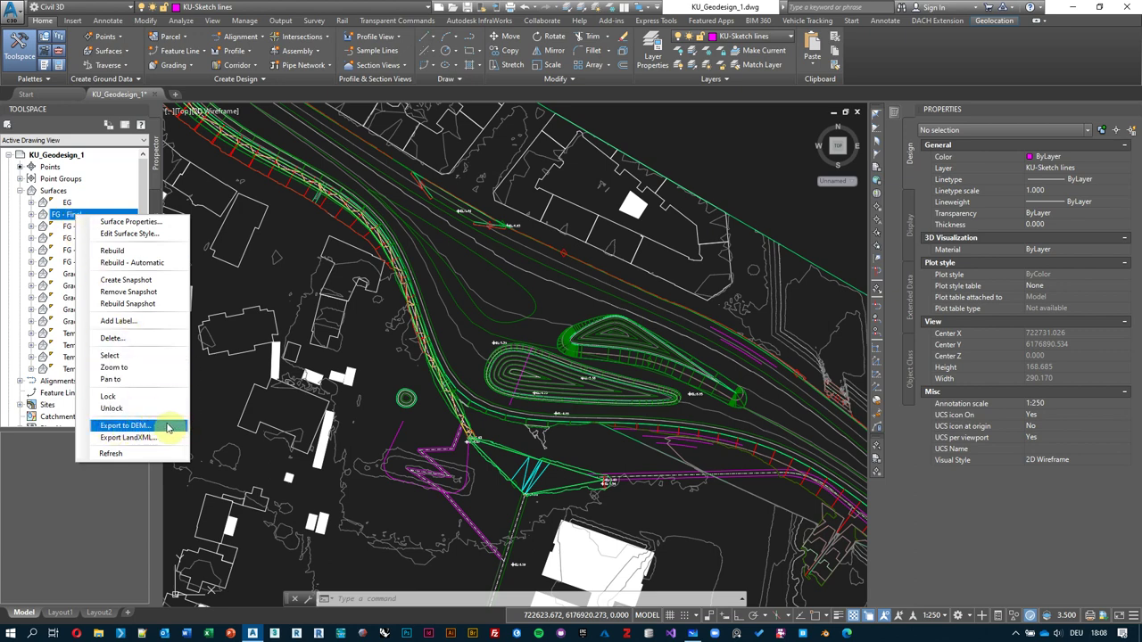
left_click(159, 431)
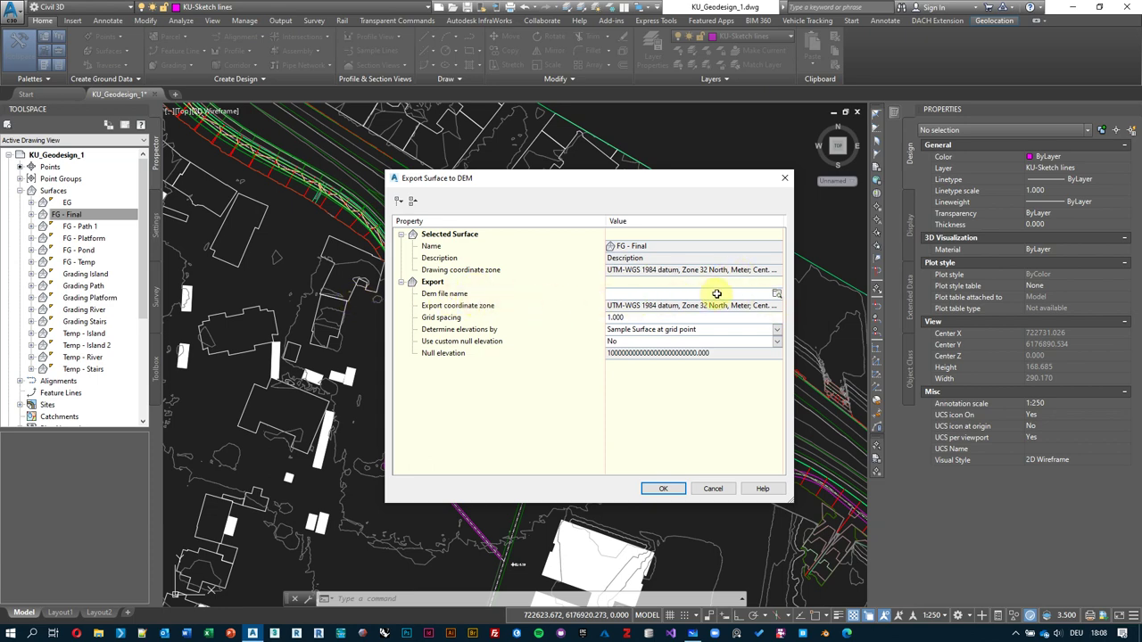
left_click(778, 298)
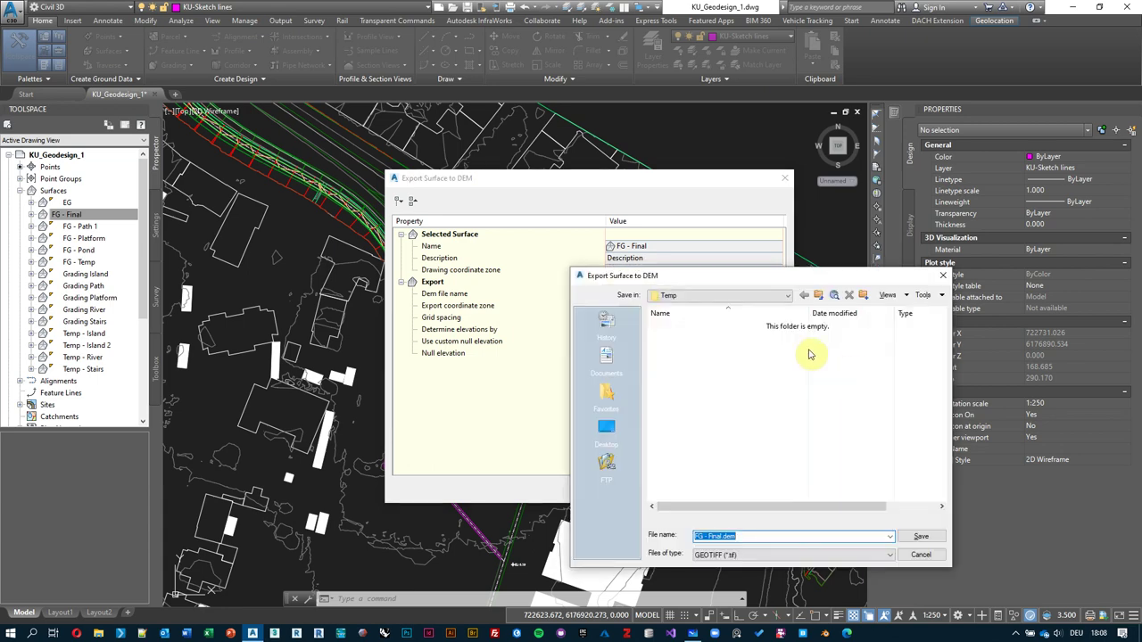
left_click(727, 298)
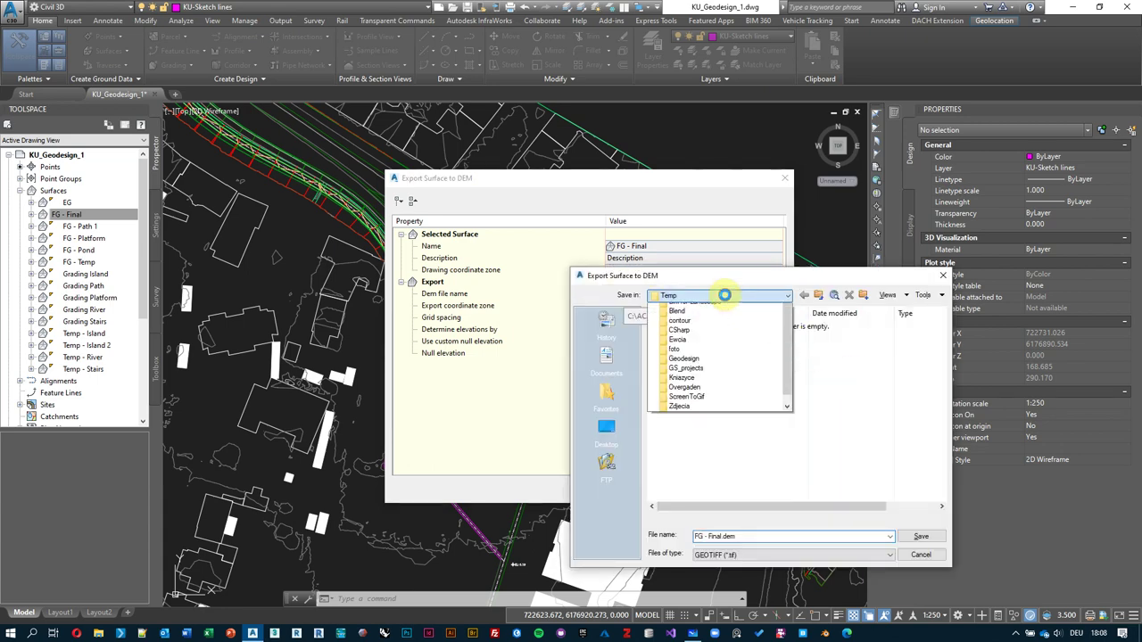
scroll(742, 399, "up", 3)
scroll(743, 400, "up", 1)
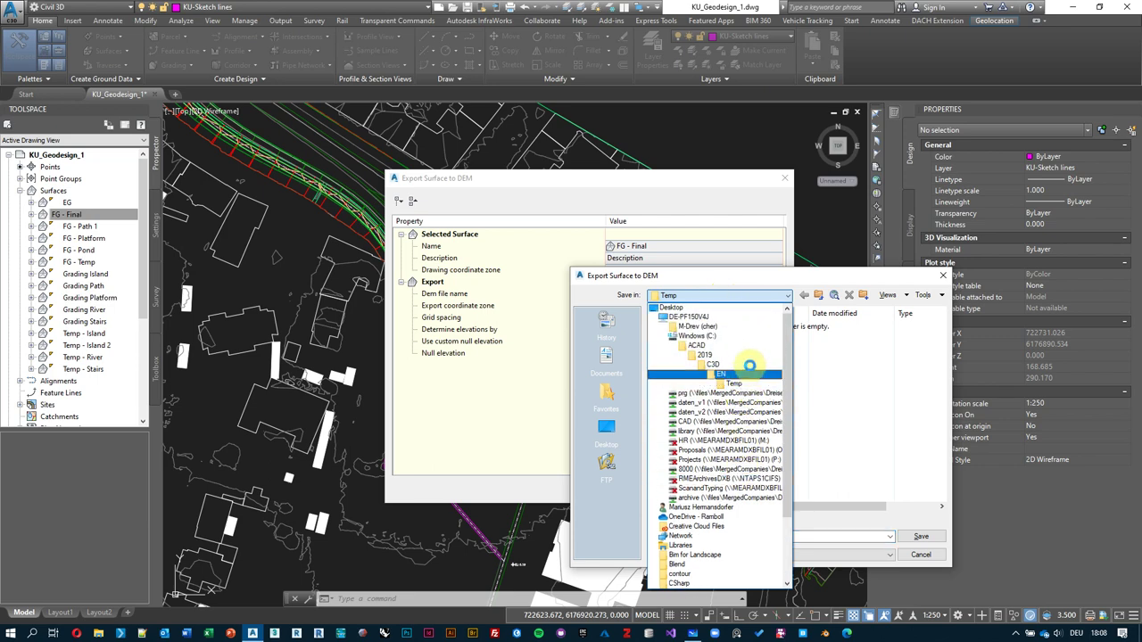
left_click(610, 396)
left_click(609, 395)
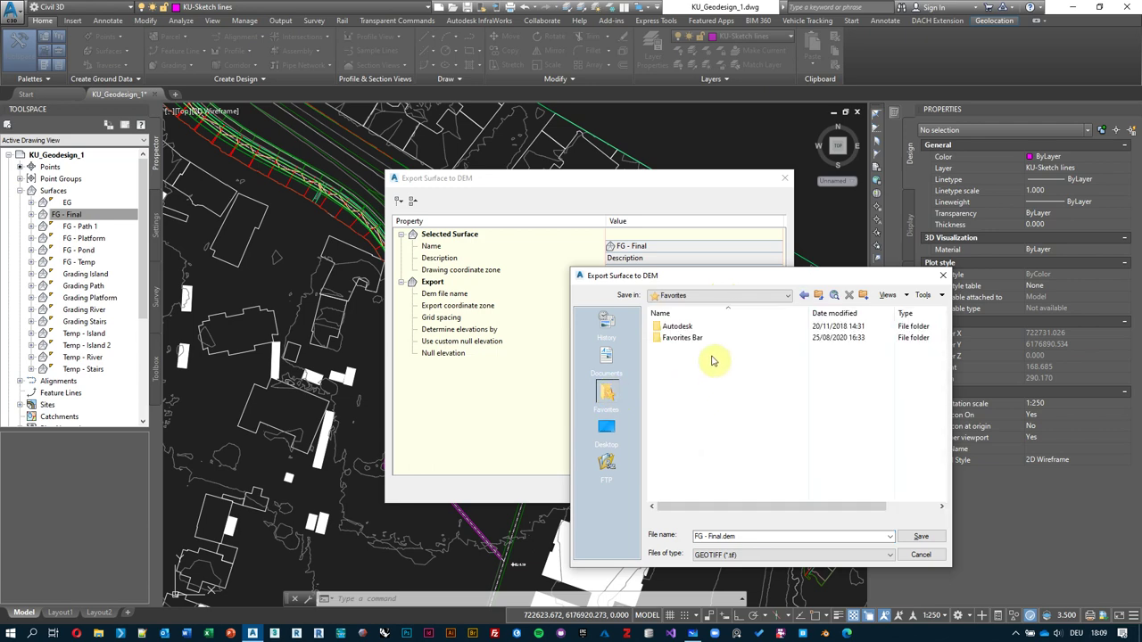
left_click(608, 432)
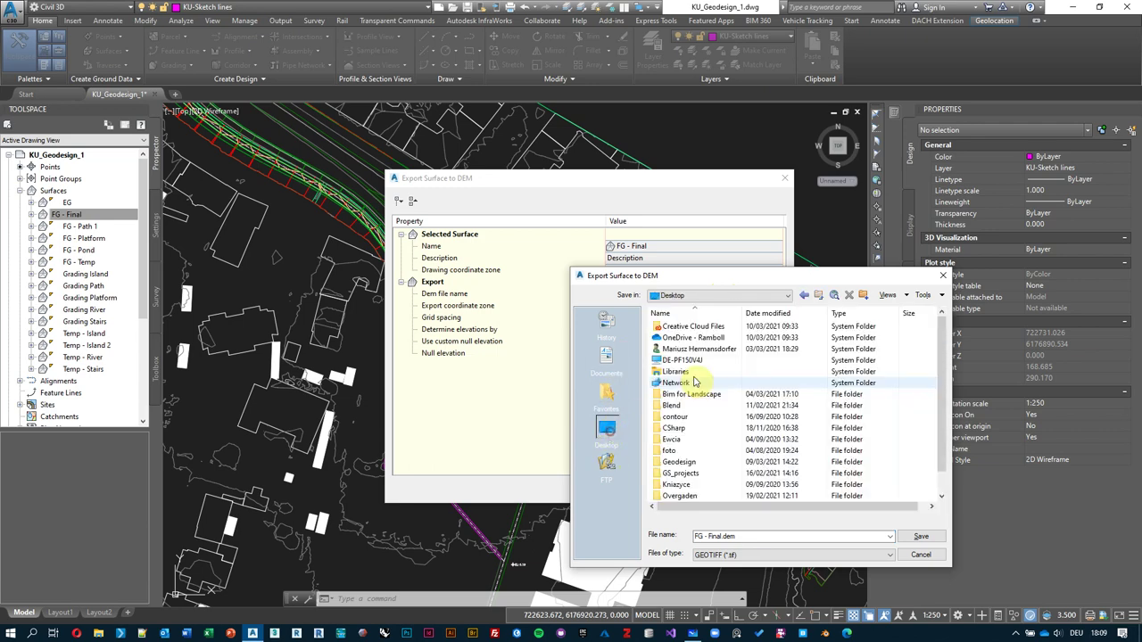
double_click(680, 464)
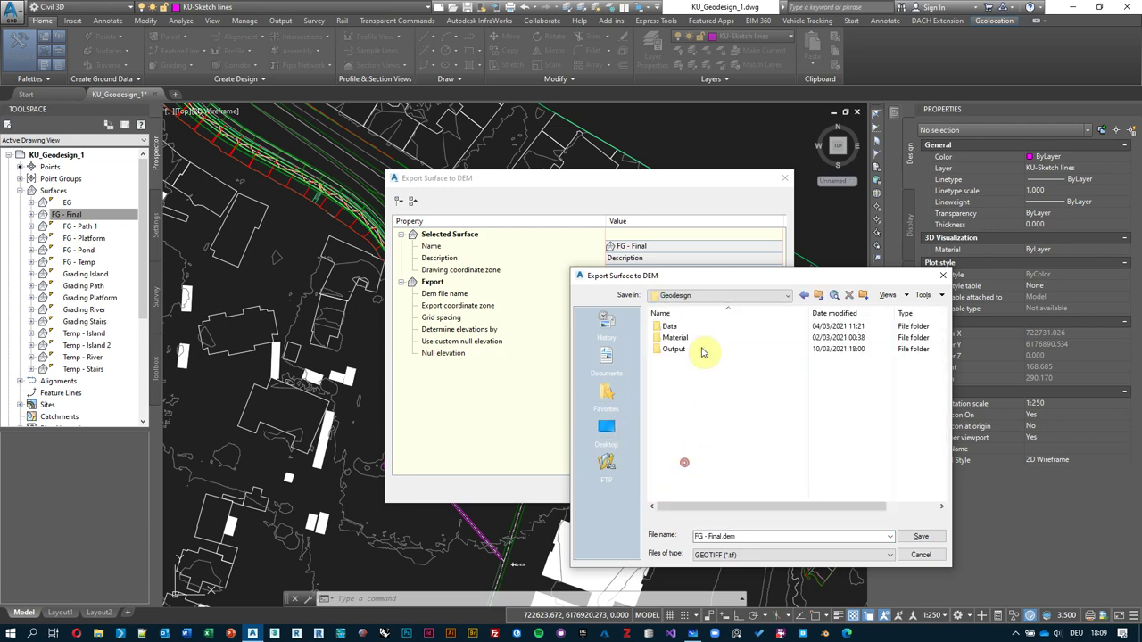
double_click(705, 348)
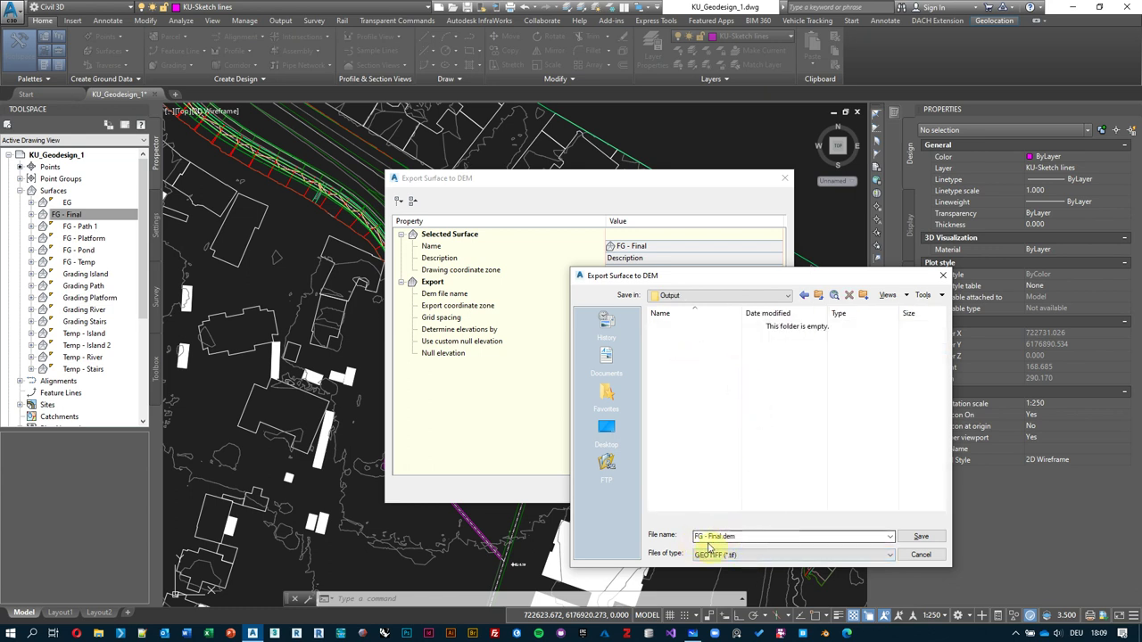
- Choose GEOTIFF (*.tif) over USGS DEM as the file type and save the export file name as FG - Final.tif
left_click(749, 554)
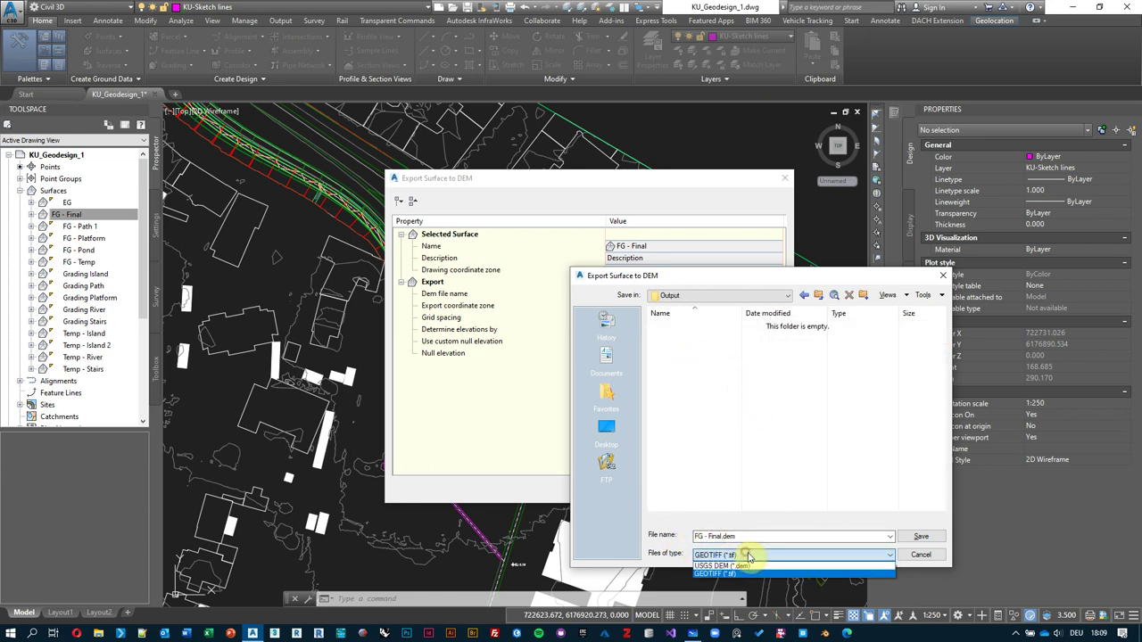
left_click(746, 576)
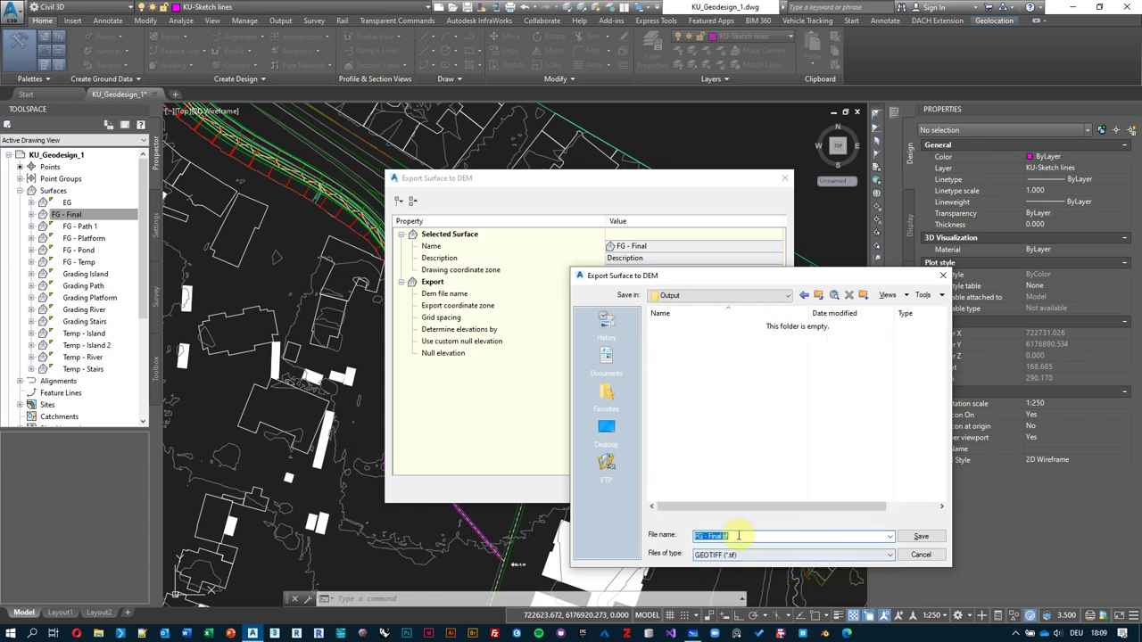
left_click(746, 554)
left_click(759, 565)
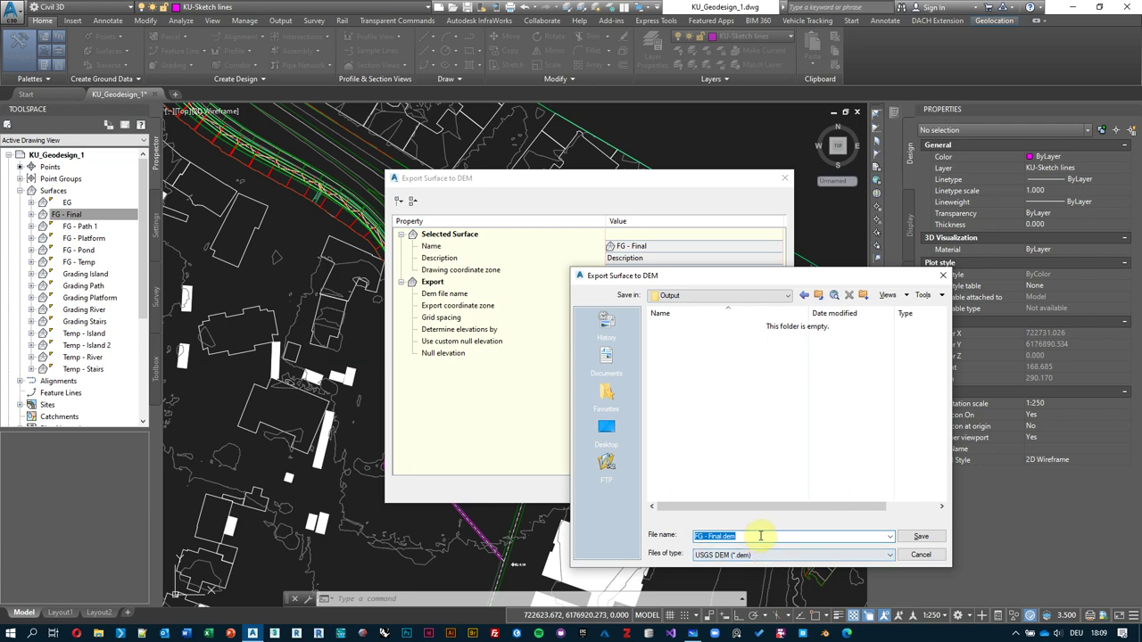
left_click(746, 555)
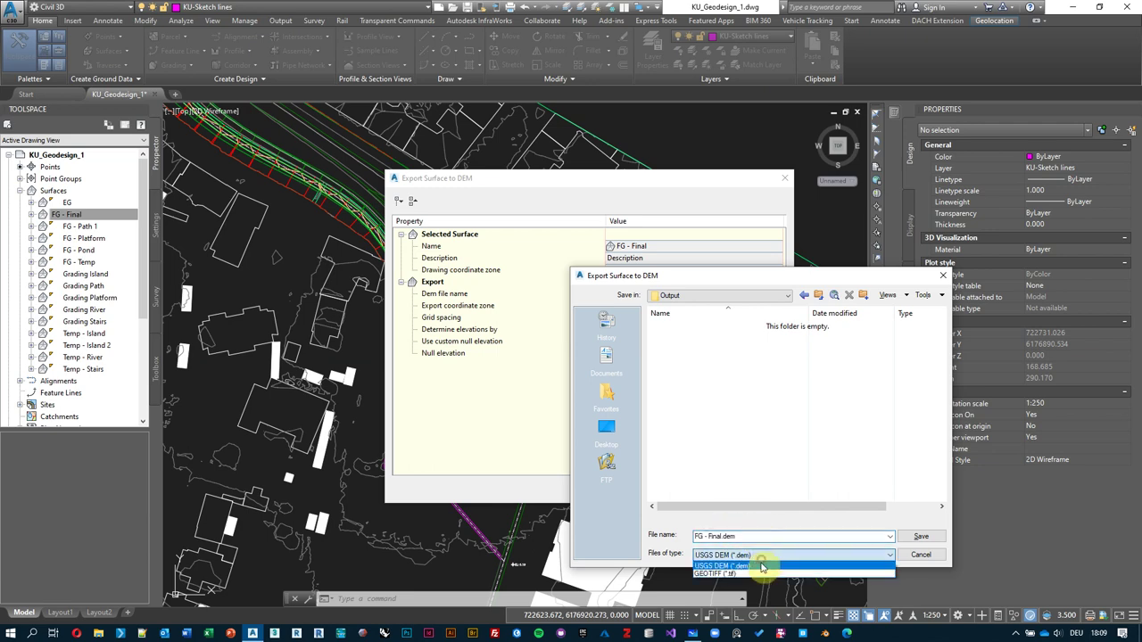
left_click(750, 578)
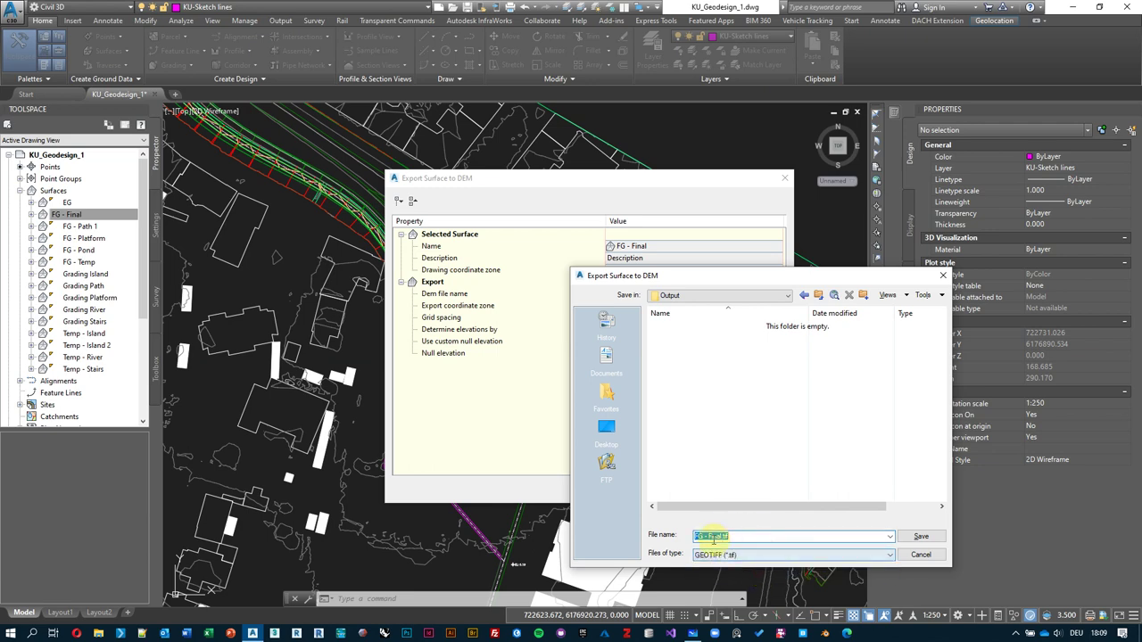
left_click(924, 536)
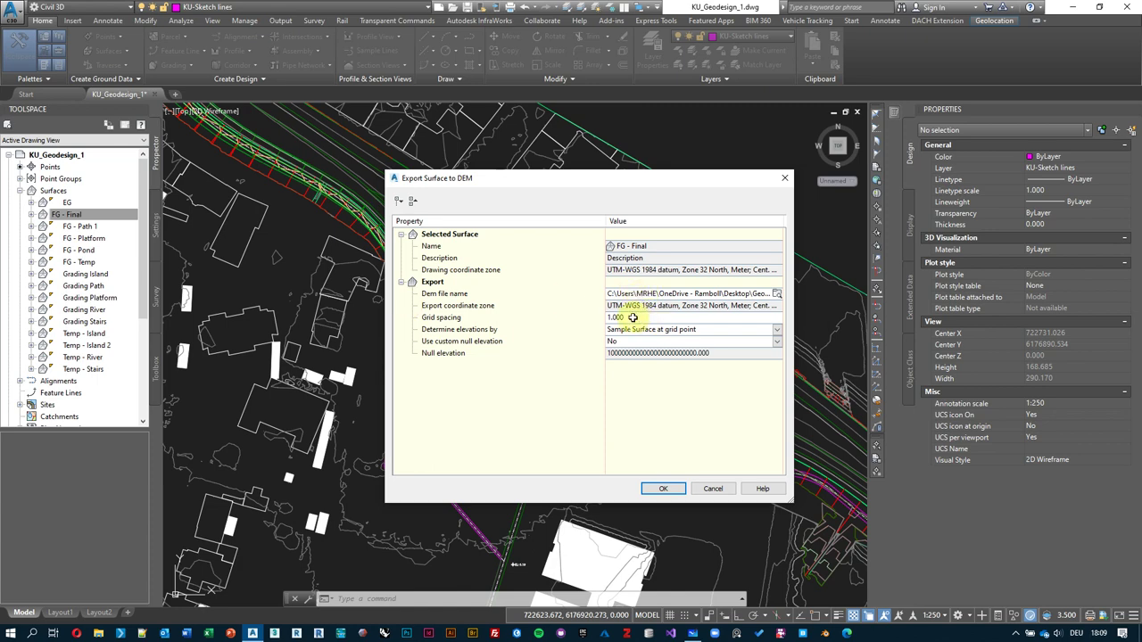
- Try grid spacings of 0.250 and 2.000 for the DEM export
left_click(701, 318)
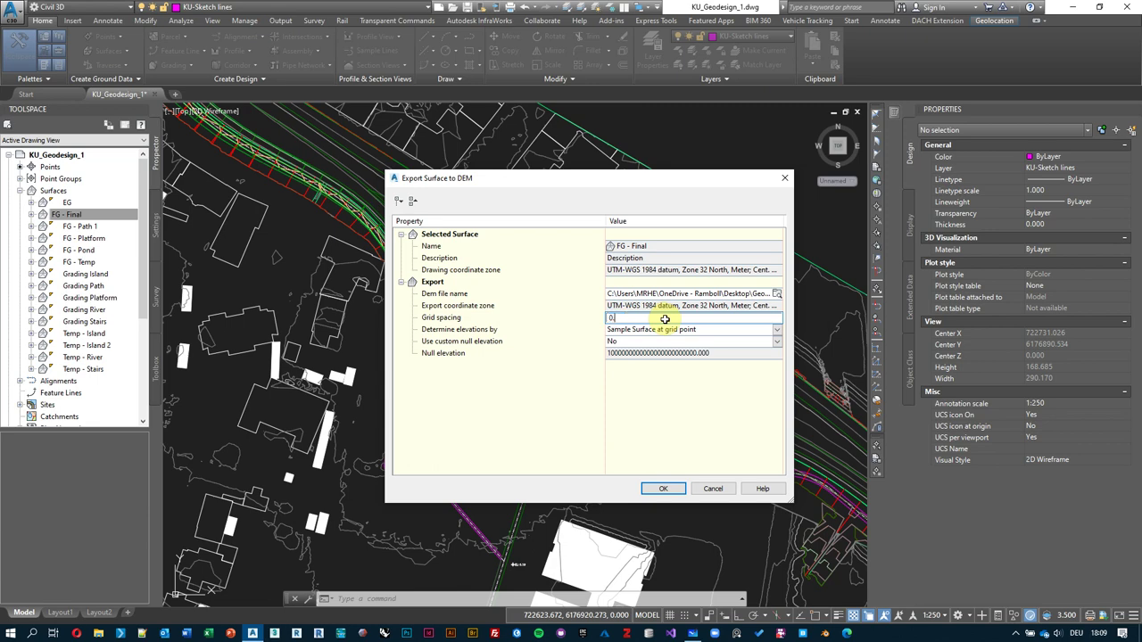
key("Return")
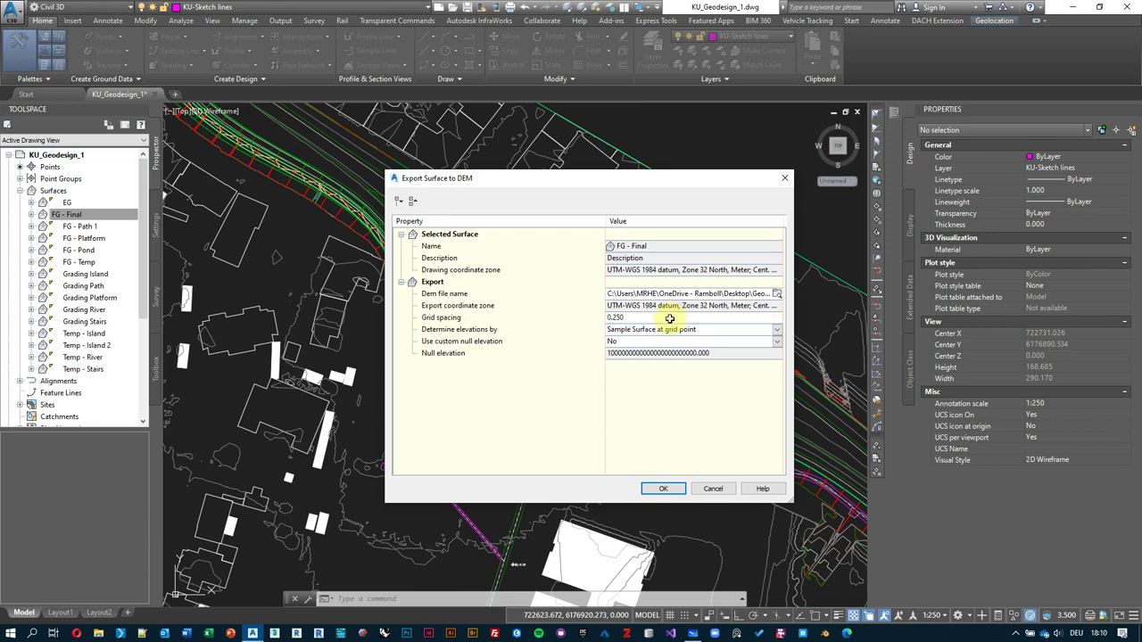
left_click(657, 319)
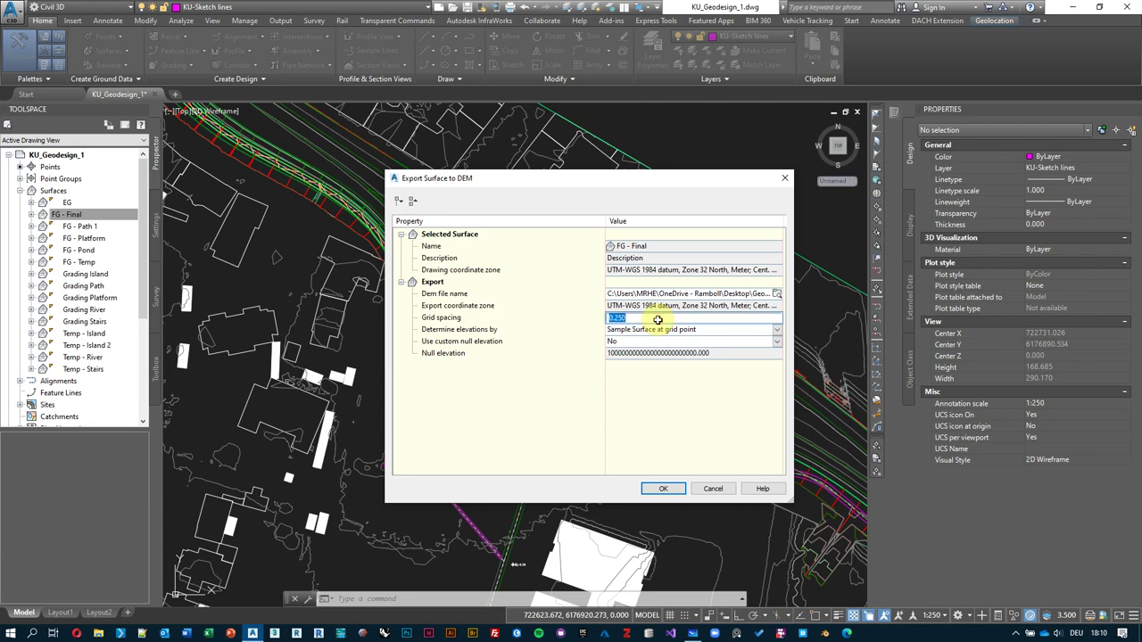
key("Return")
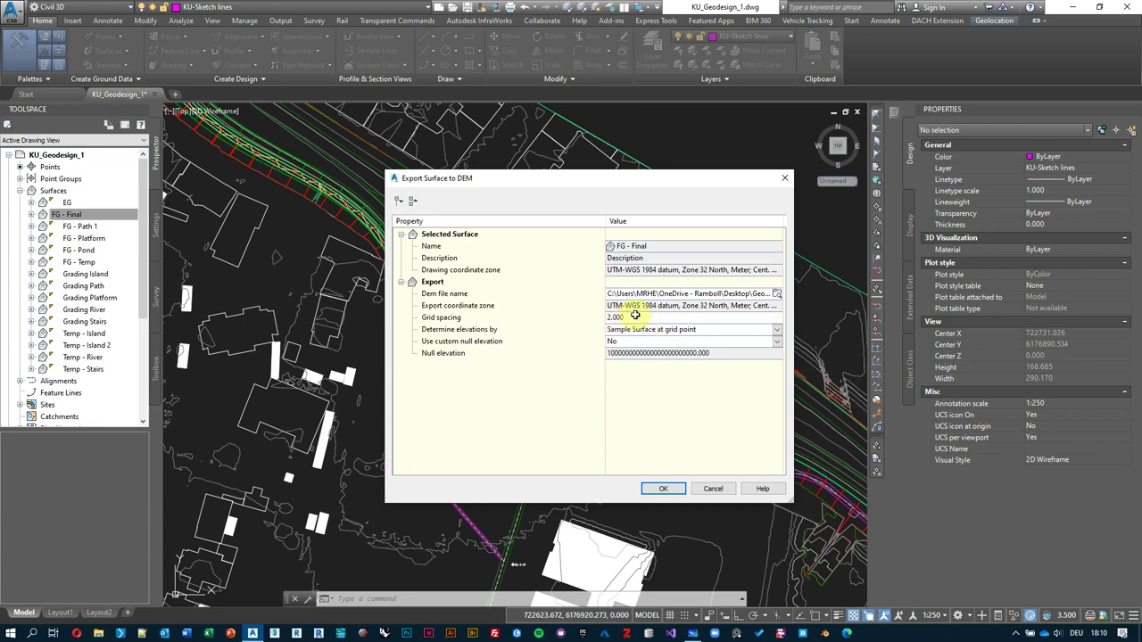
- Set the DEM grid spacing to 5.000 and export the surface
left_click(641, 317)
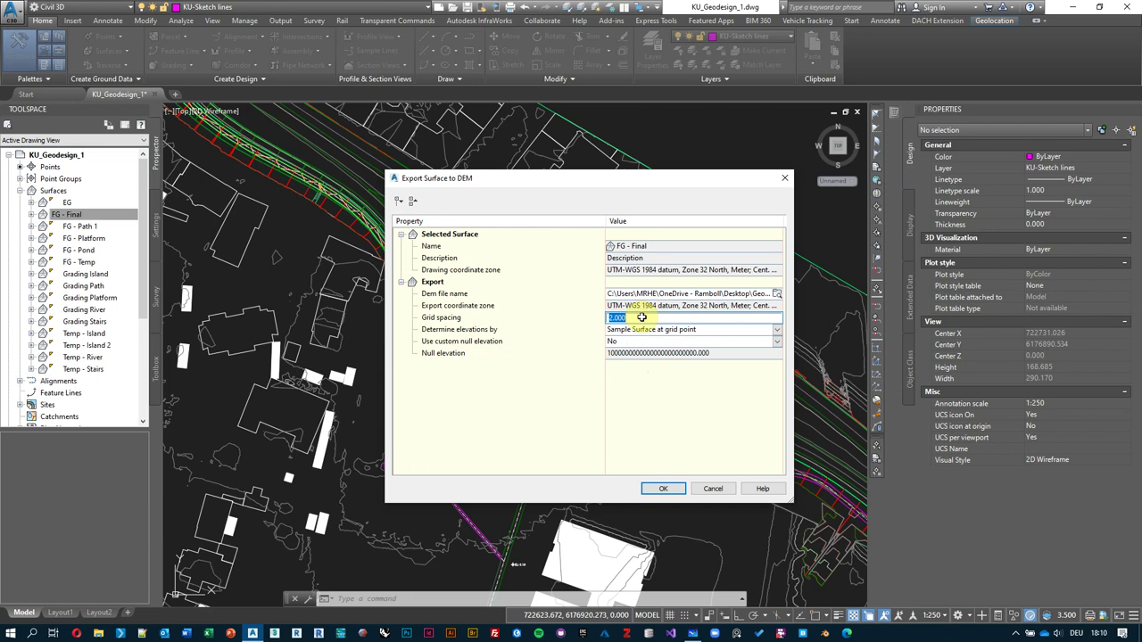
key("Return")
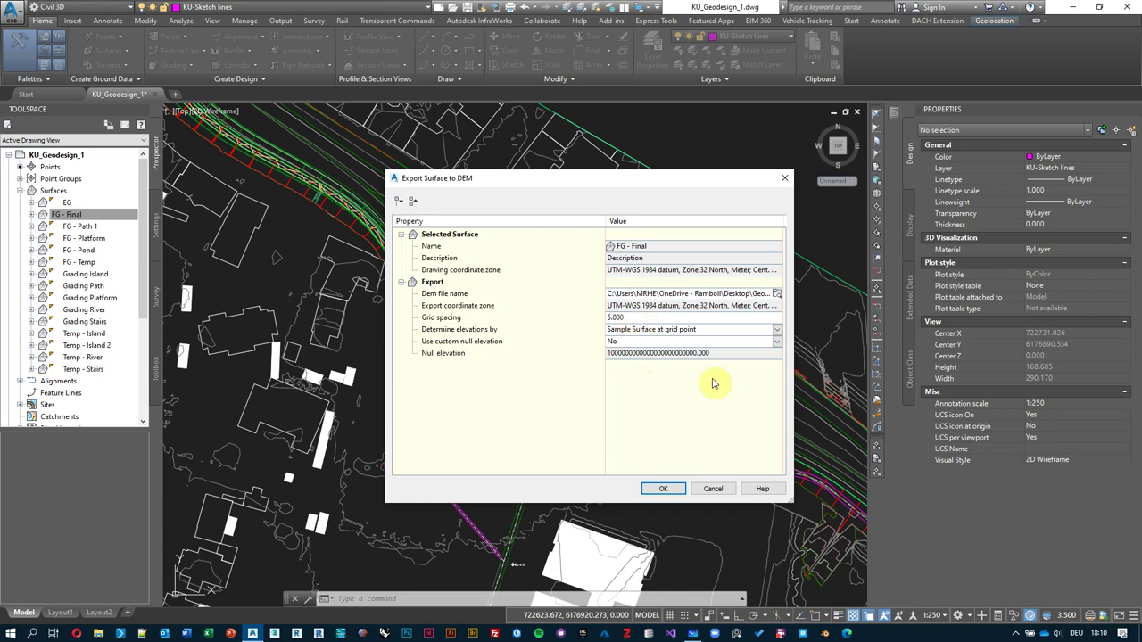
left_click_drag(619, 184, 360, 198)
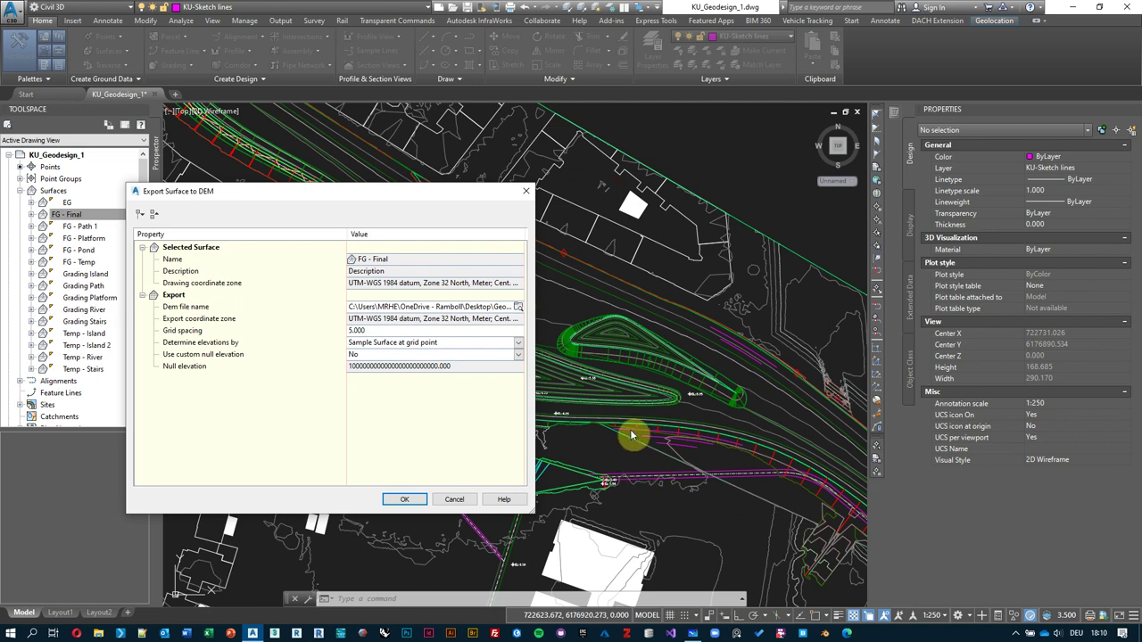
left_click(408, 500)
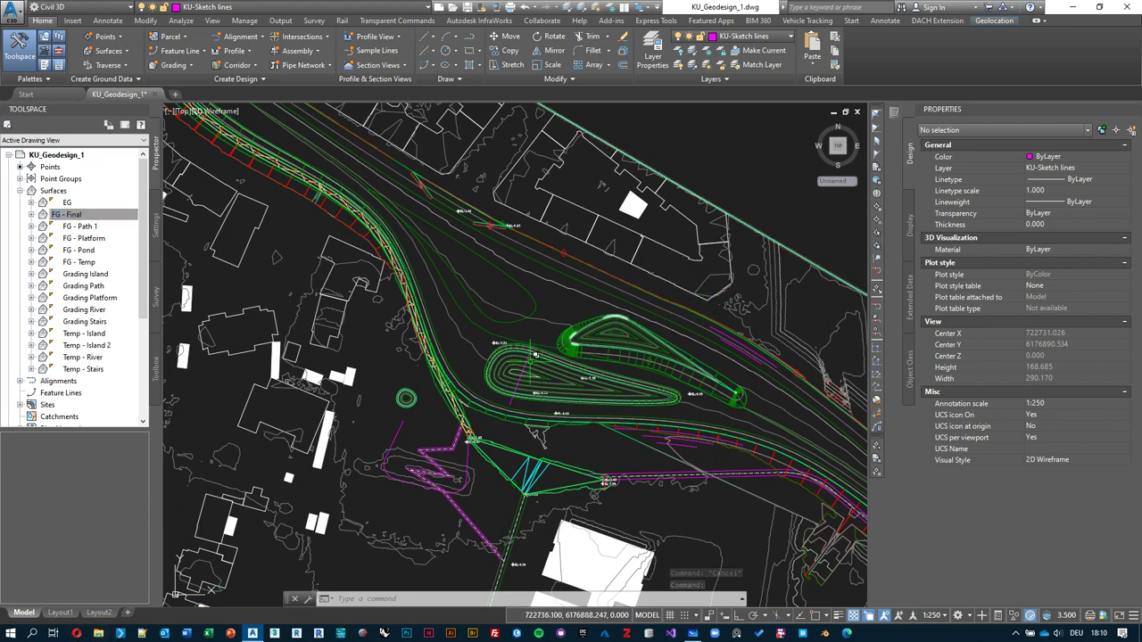
mouse_move(569, 284)
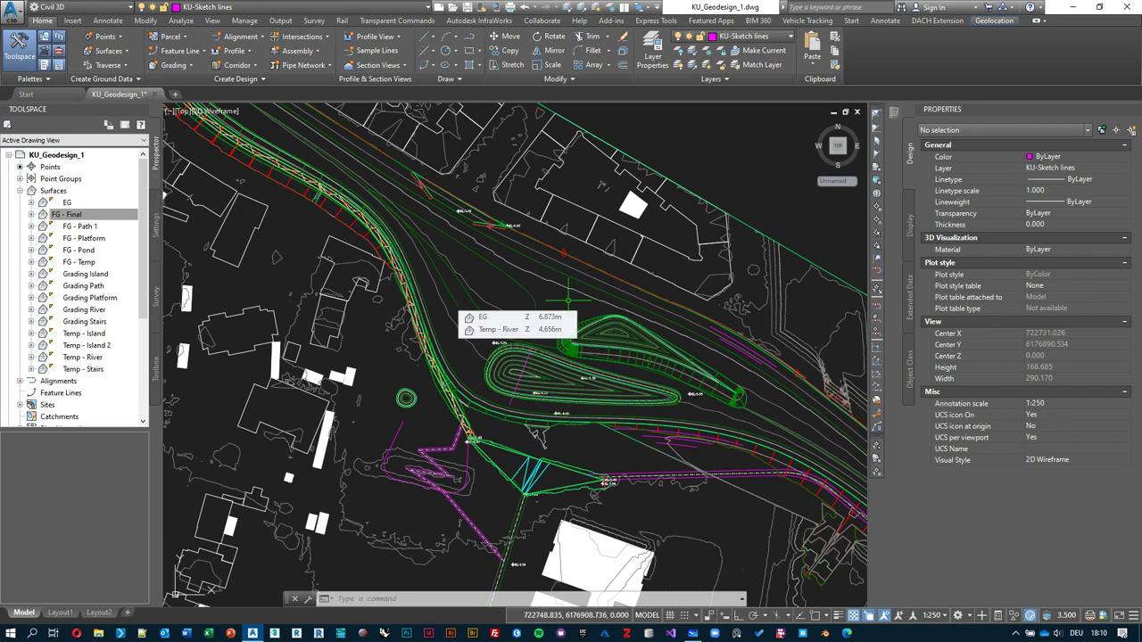
middle_click_drag(565, 300, 580, 306)
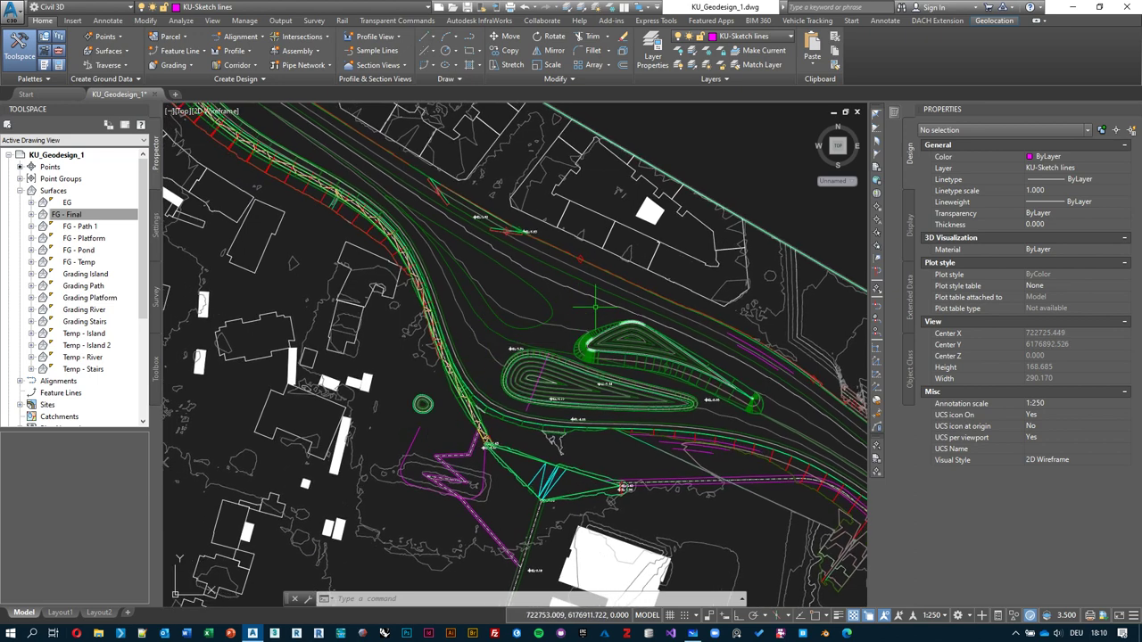
mouse_move(575, 298)
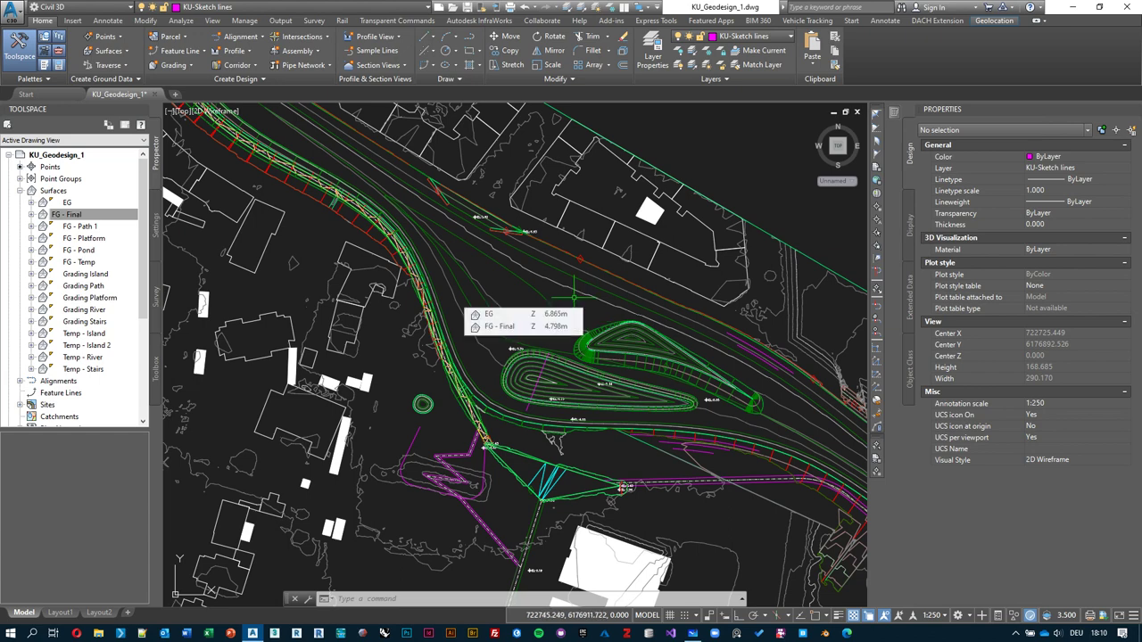
- Examine the final surface along the river path and the contours of the small round pond beside it
middle_click_drag(575, 298, 577, 301)
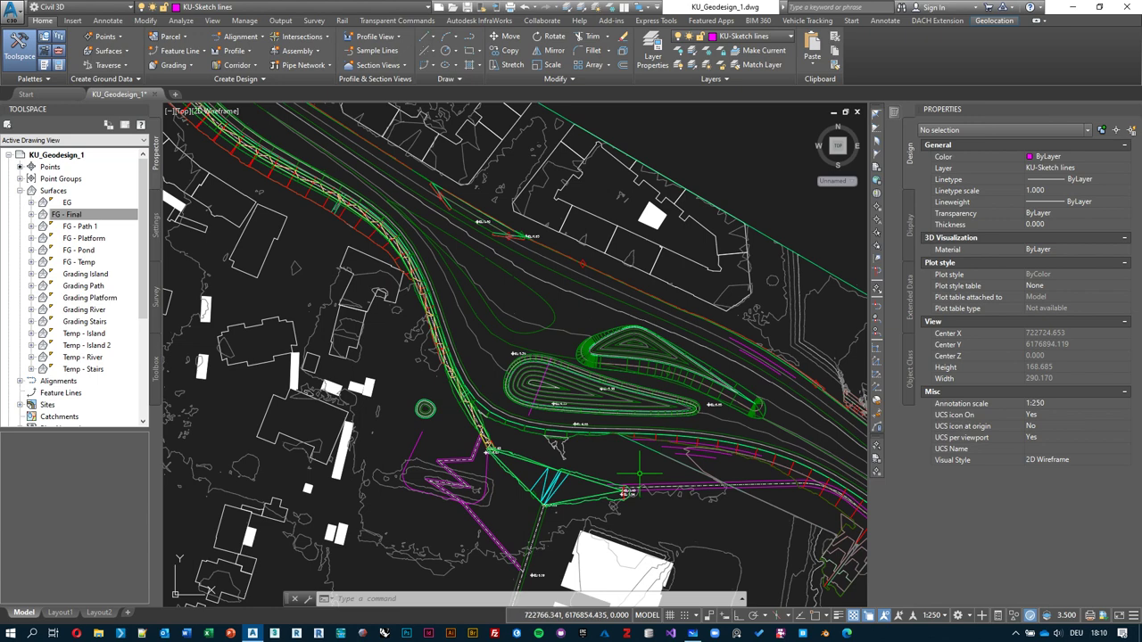
mouse_move(639, 464)
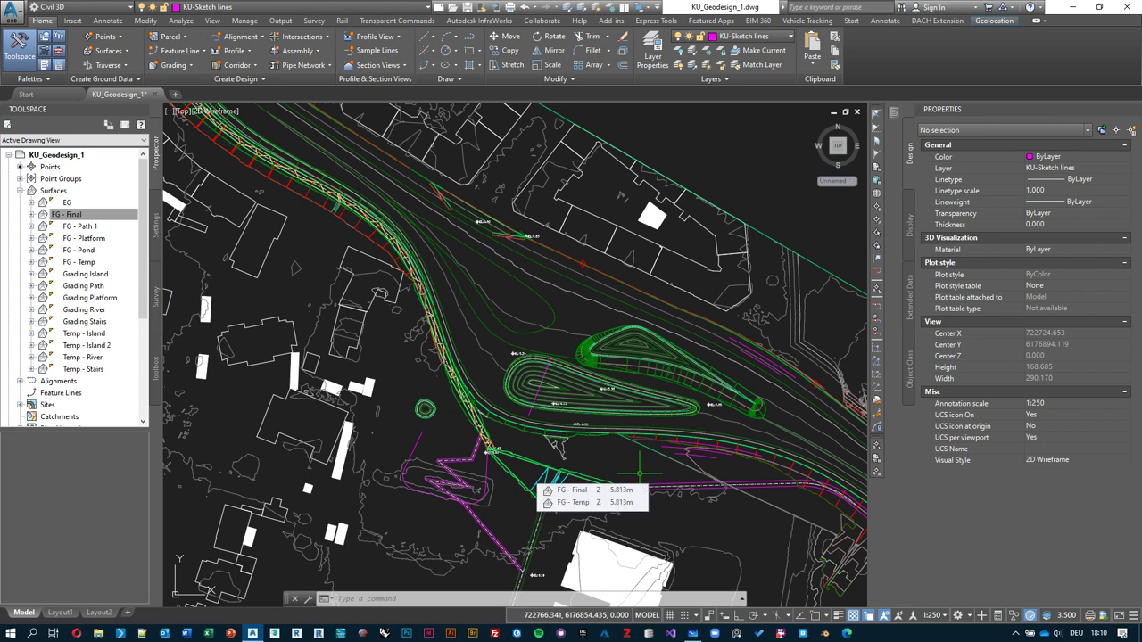
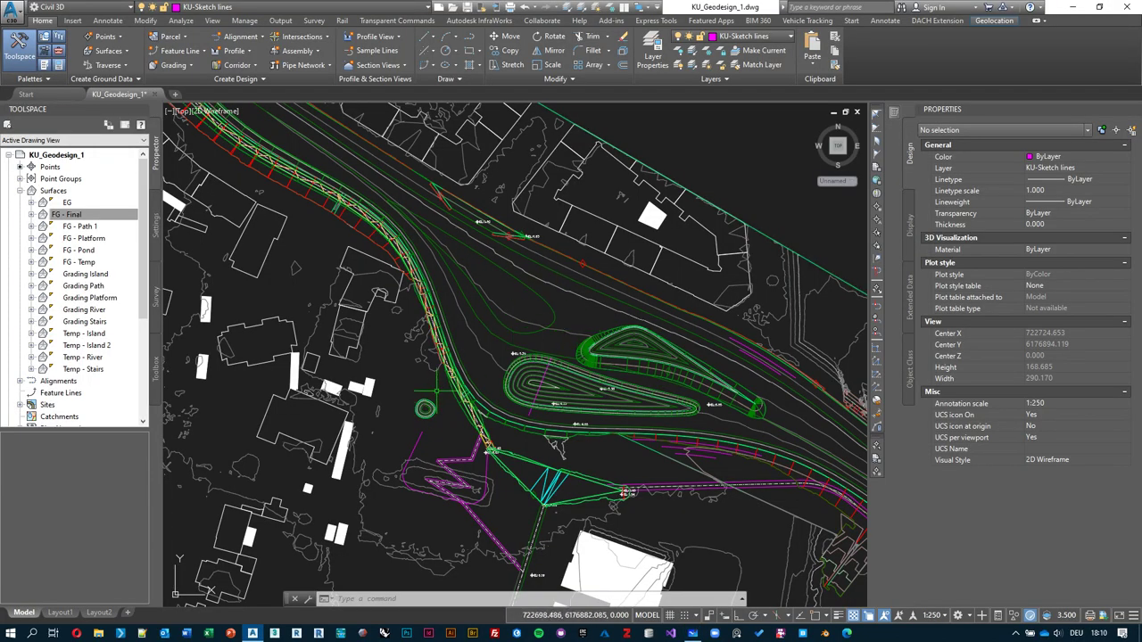
scroll(410, 382, "up", 2)
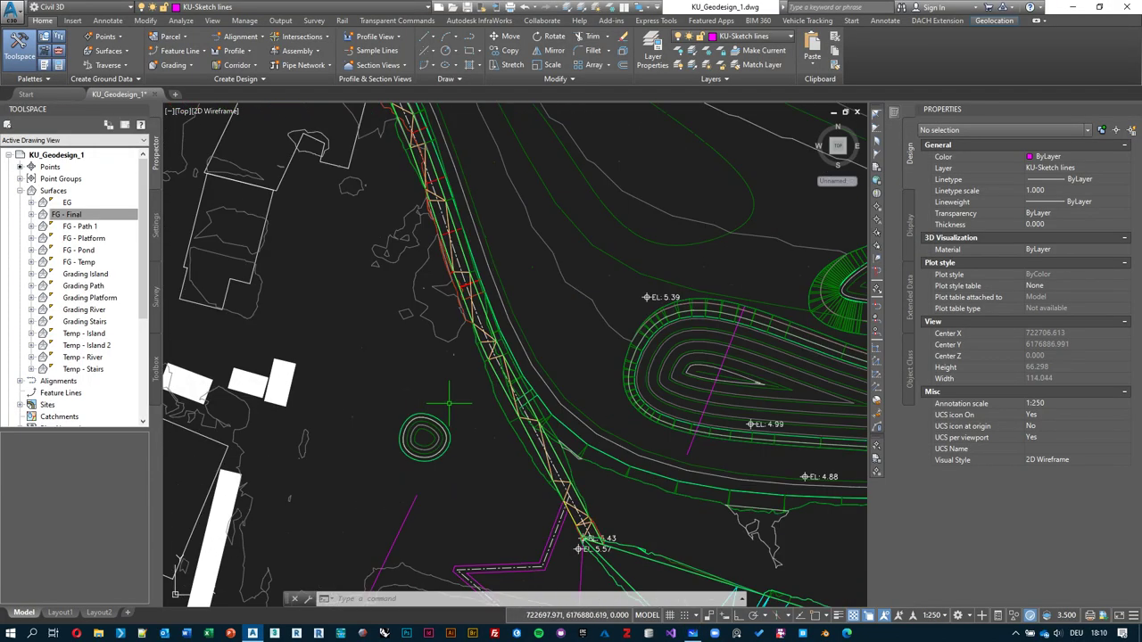
scroll(449, 403, "up", 1)
scroll(433, 388, "up", 2)
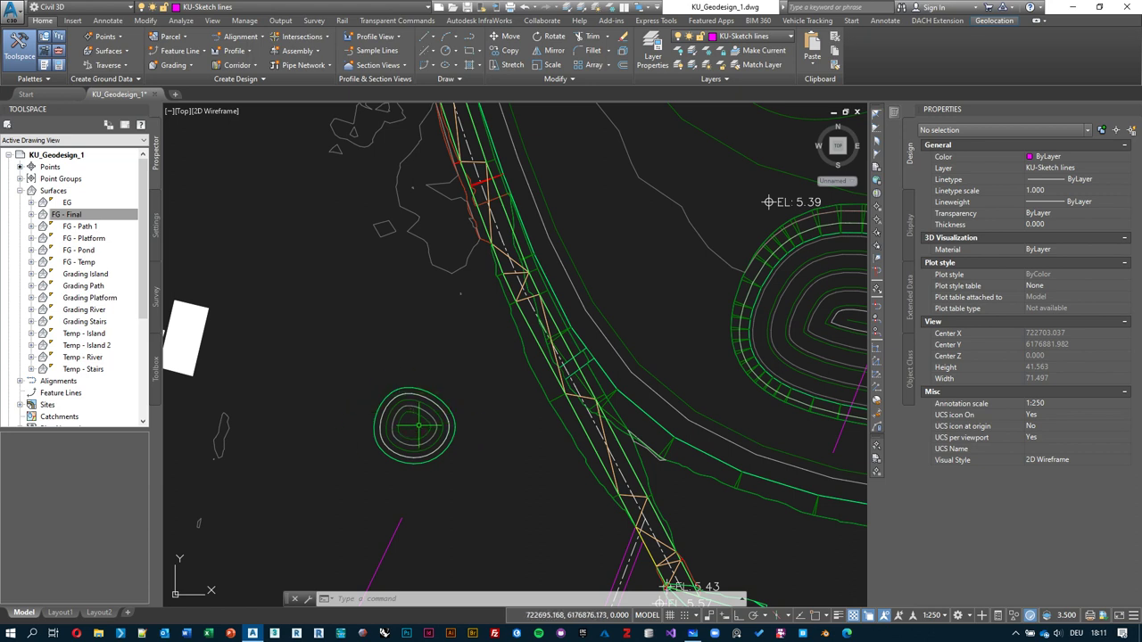
scroll(417, 419, "up", 2)
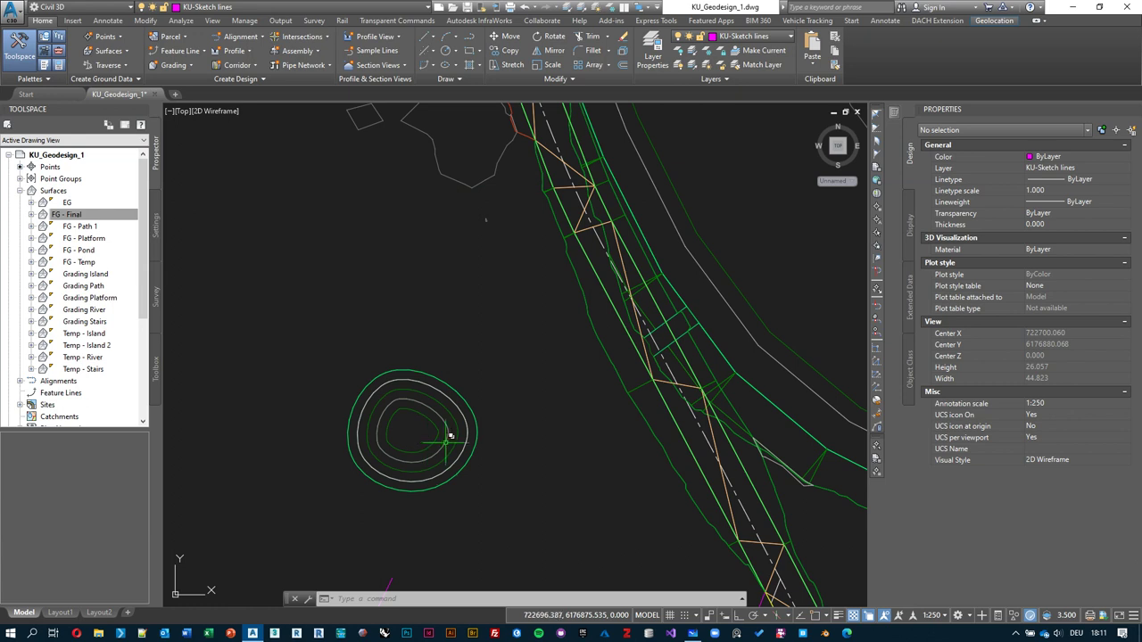
left_click(103, 215)
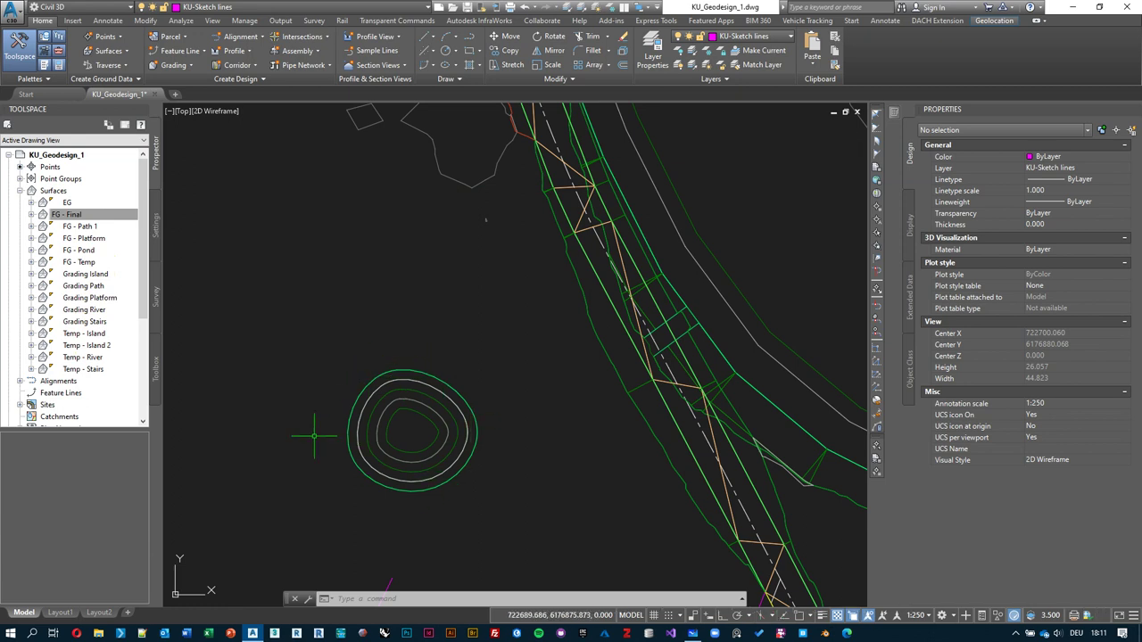
middle_click_drag(345, 392, 353, 382)
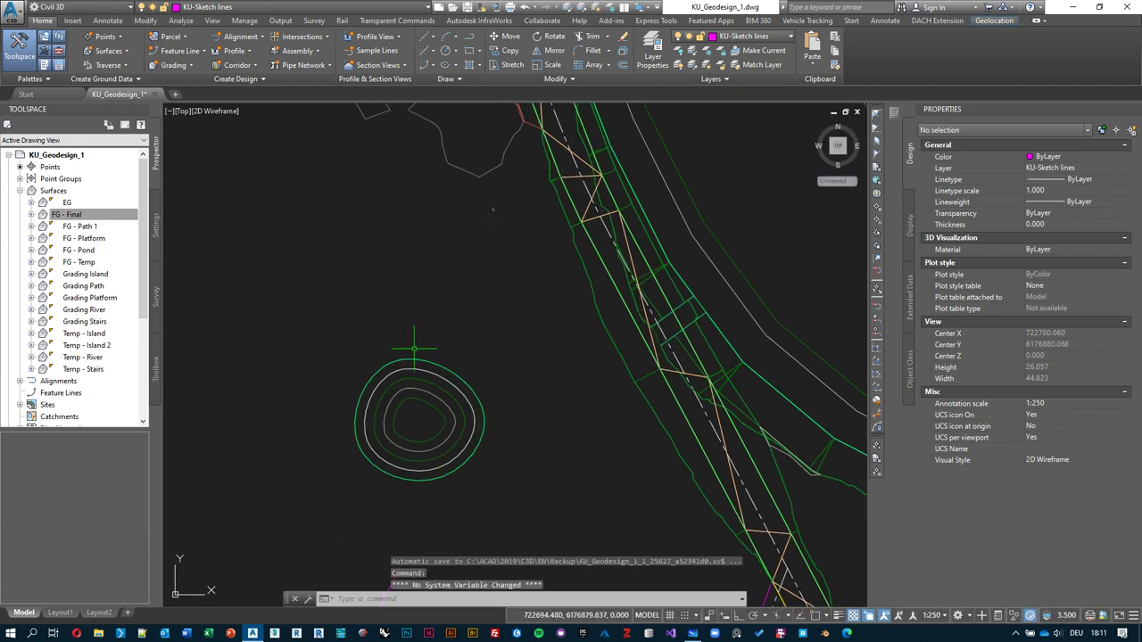
- Select the surface contours near the round pond to check which surface they belong to, and clear the selection
left_click(477, 172)
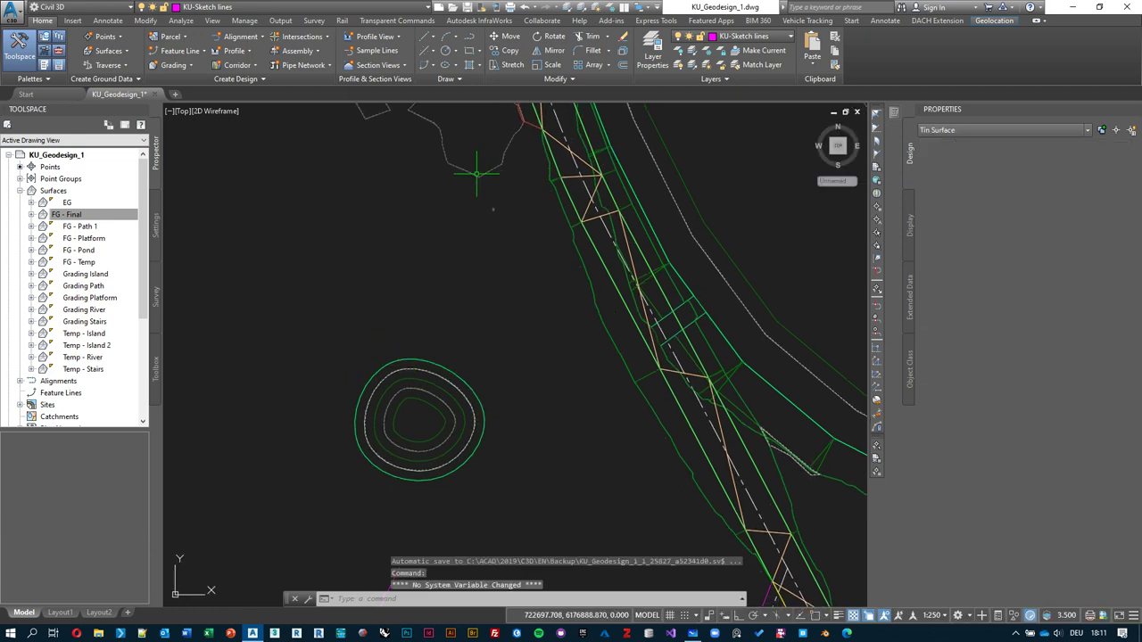
scroll(376, 387, "down", 6)
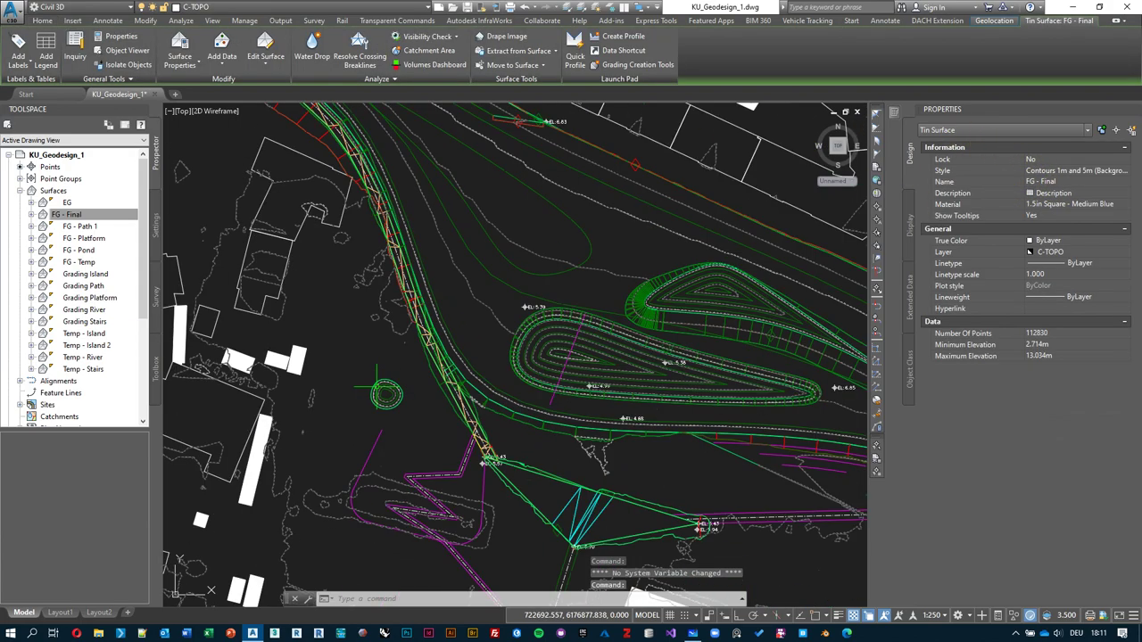
scroll(375, 382, "up", 6)
key("Escape")
- Set the FG - Pond surface style to Triangles and inspect the pond's triangulation
left_click(124, 261)
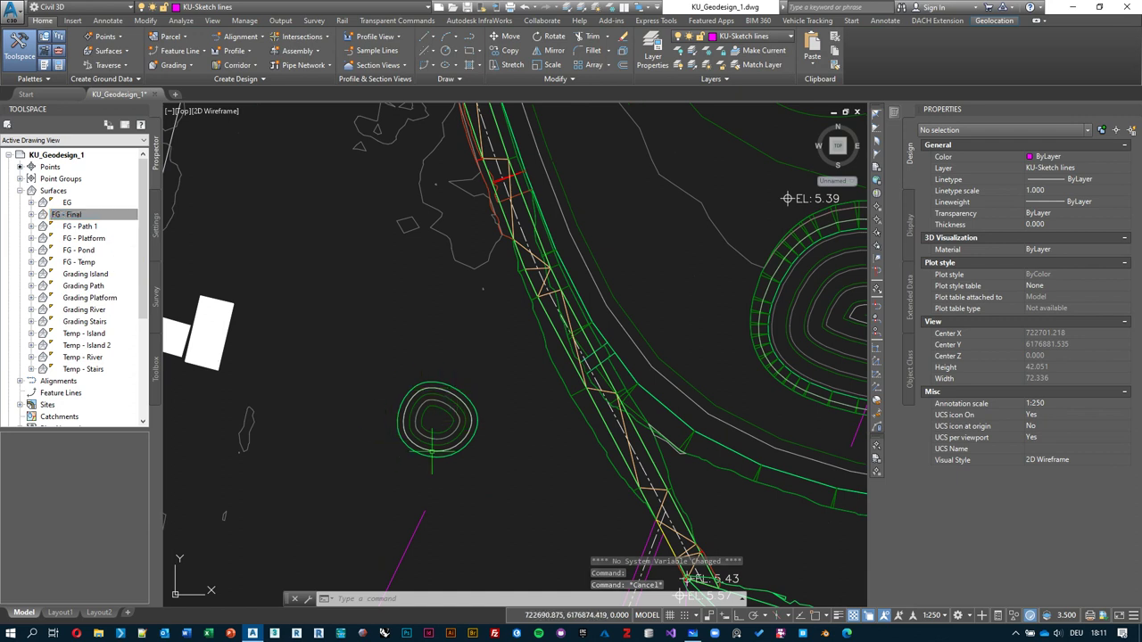
left_click(136, 318)
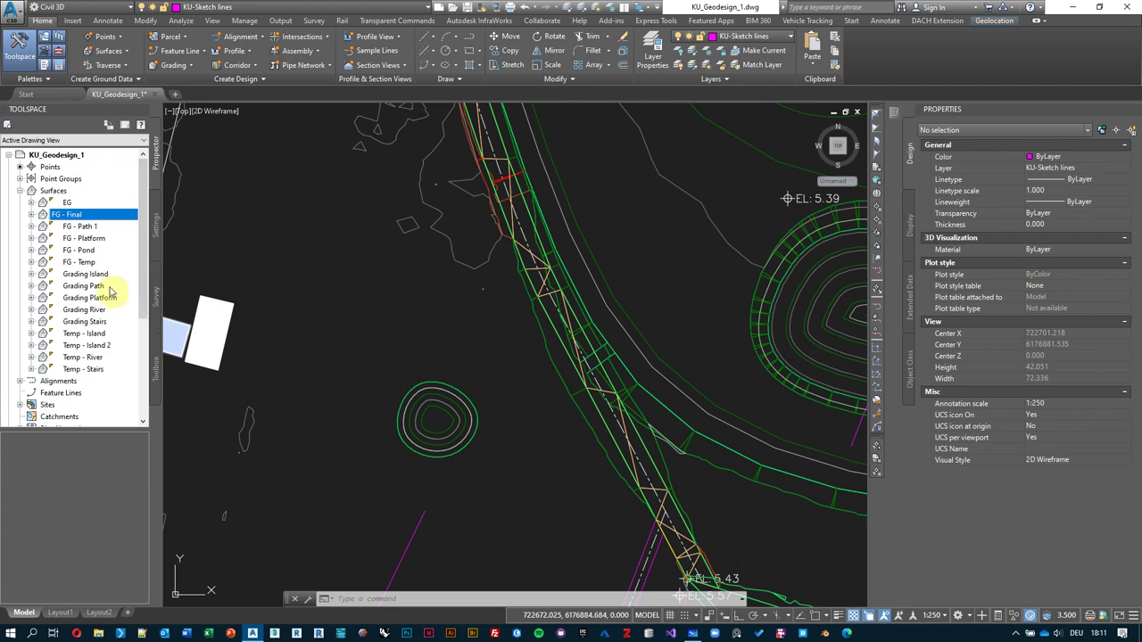
right_click(85, 253)
left_click(121, 264)
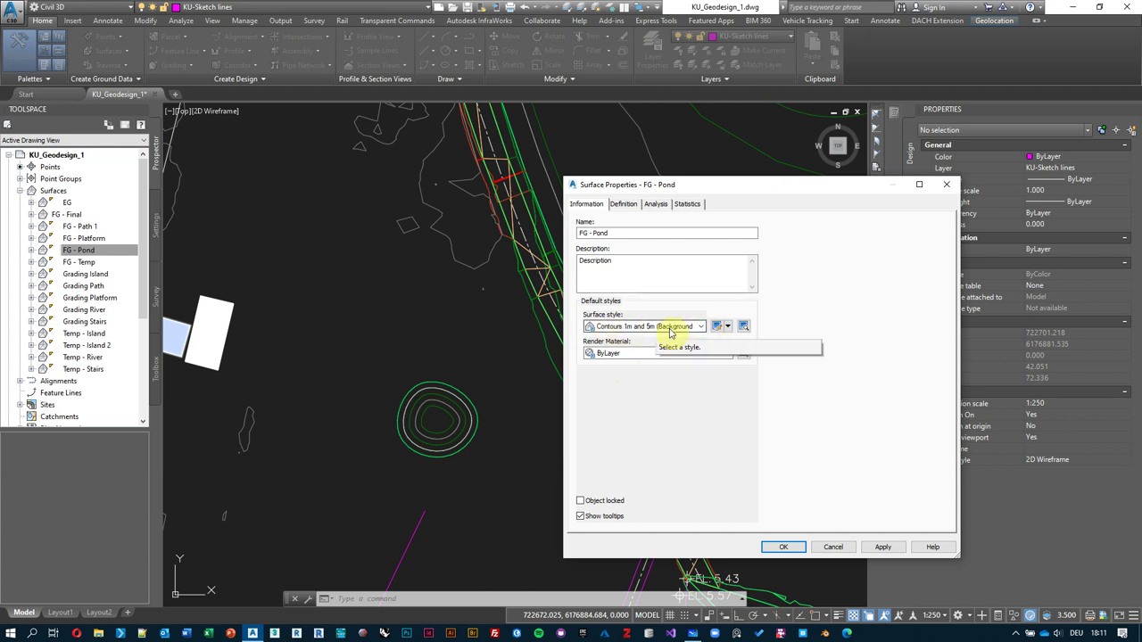
left_click(702, 328)
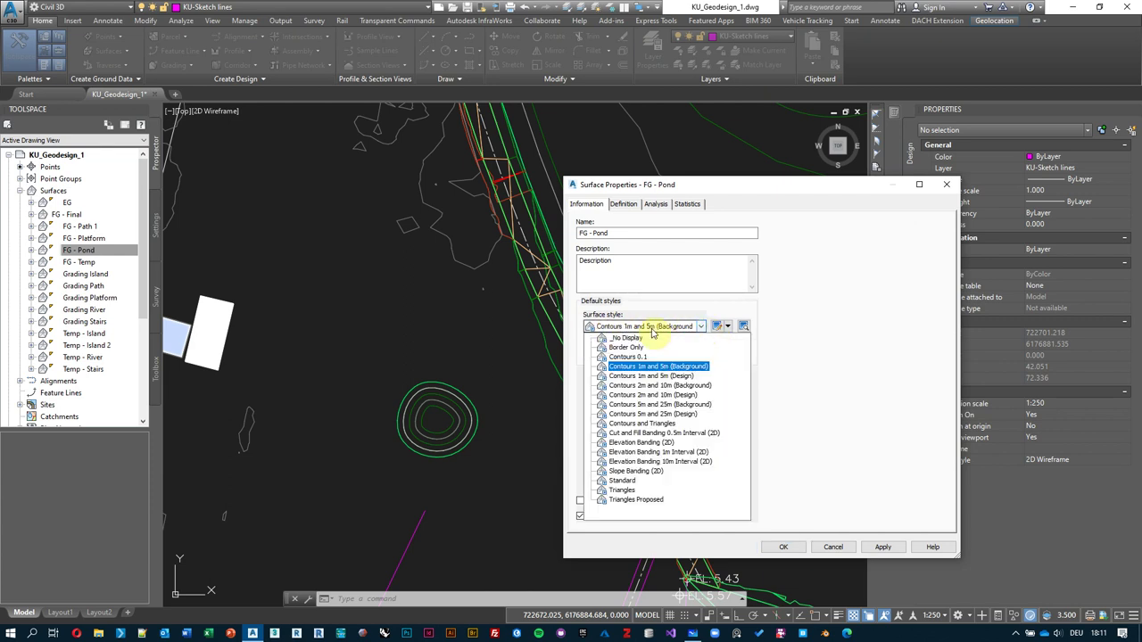
left_click(622, 490)
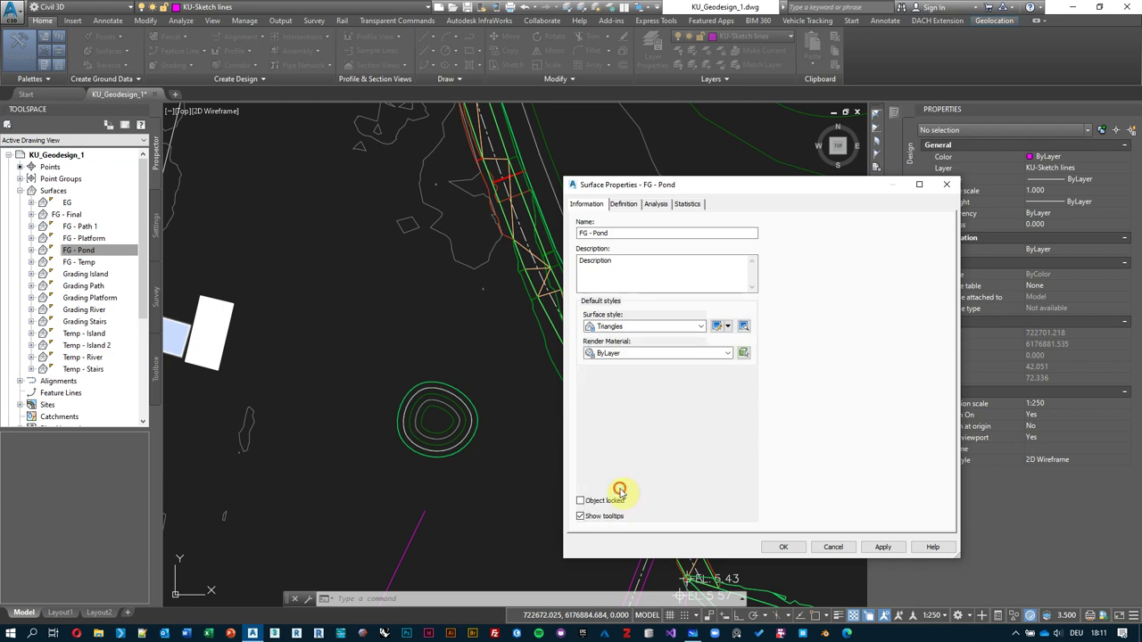
left_click(784, 546)
scroll(437, 415, "up", 4)
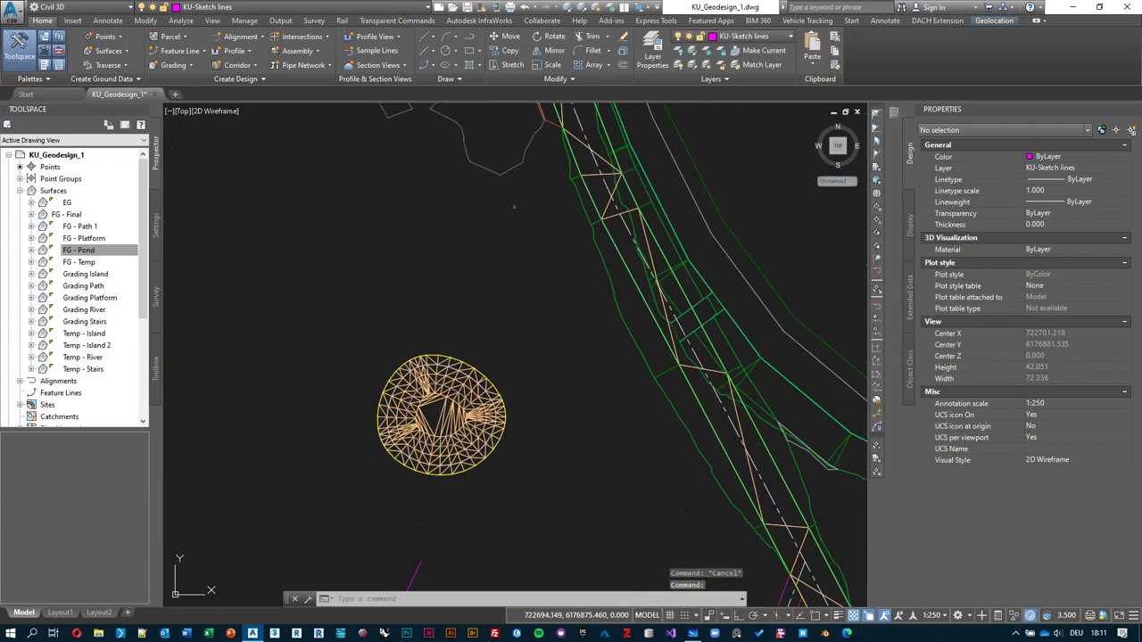
middle_click_drag(421, 336, 461, 300)
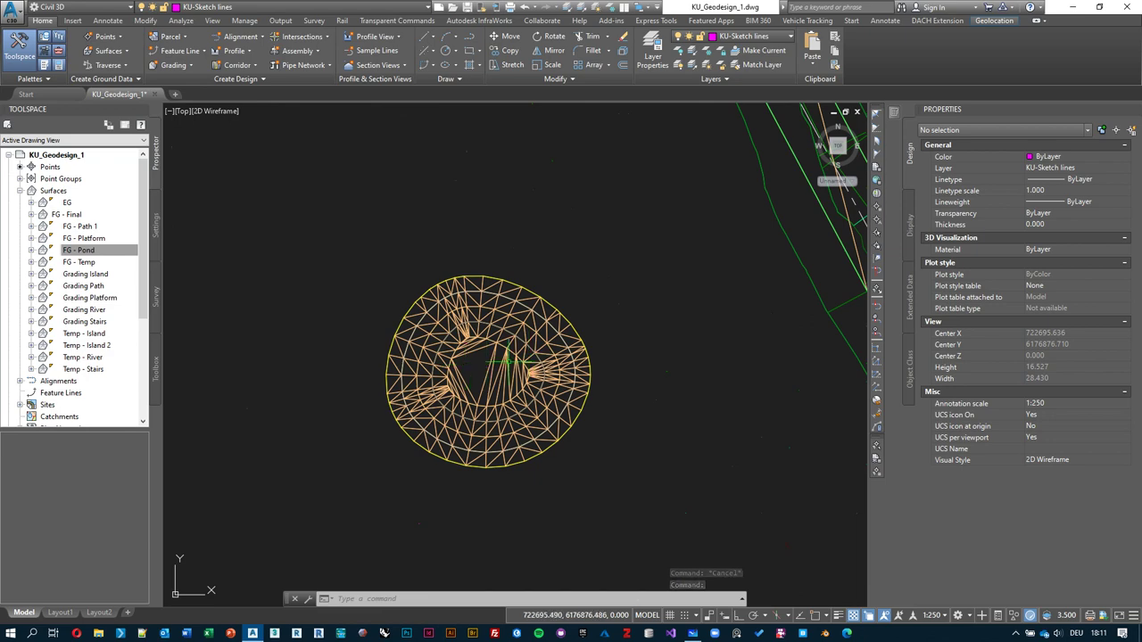
scroll(489, 364, "down", 6)
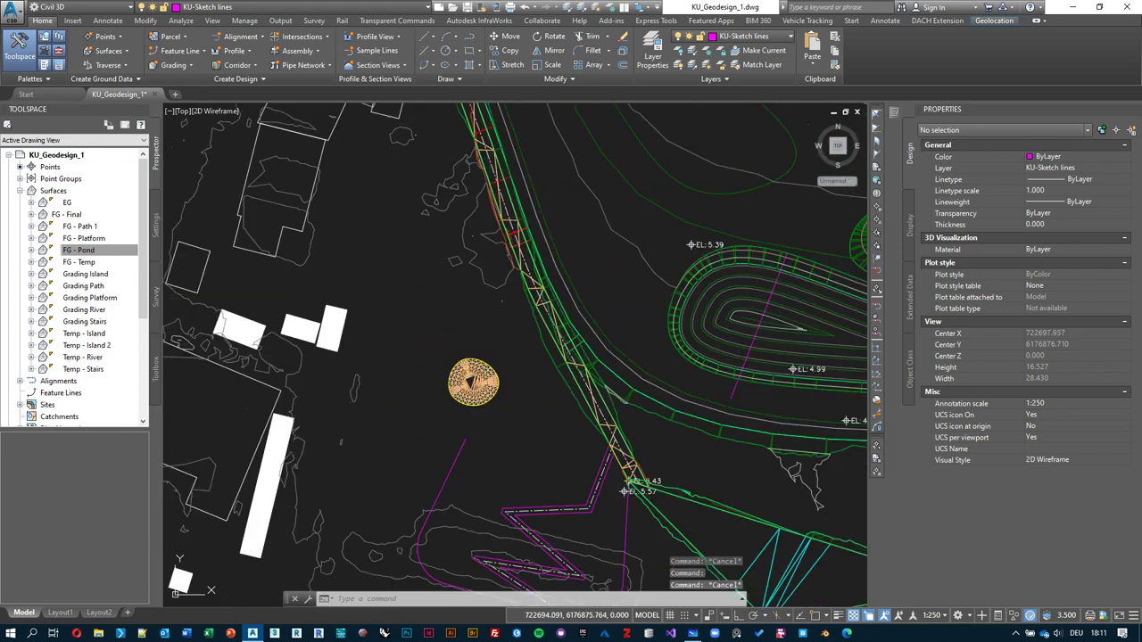
- Hide the FG - Final surface by setting its style to _No Display
left_click(625, 240)
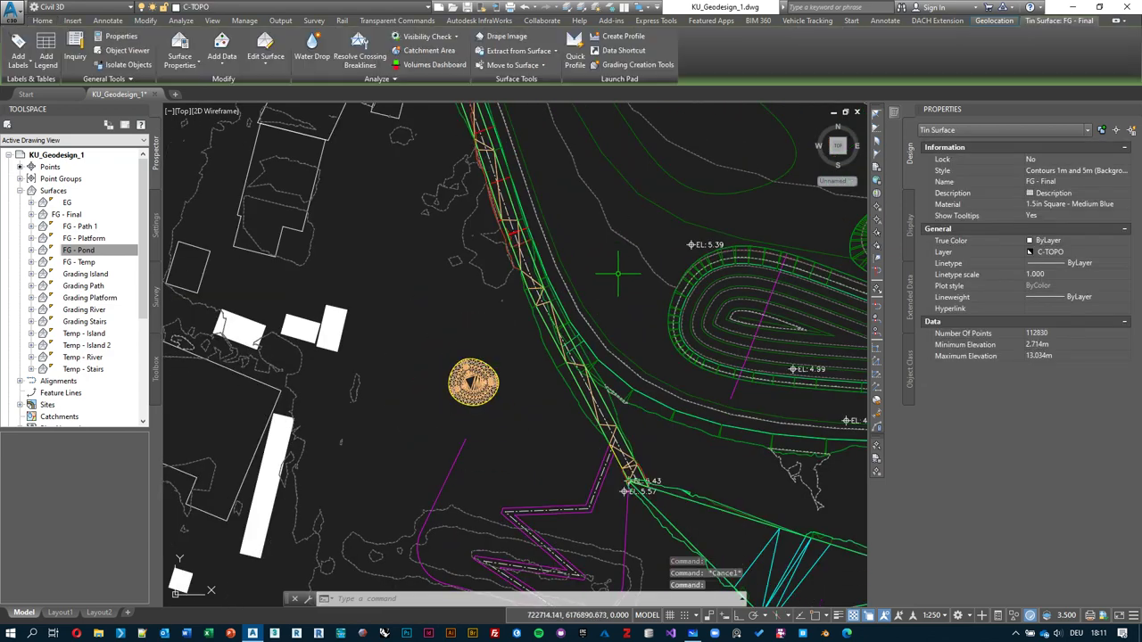
left_click(1125, 175)
left_click(1123, 171)
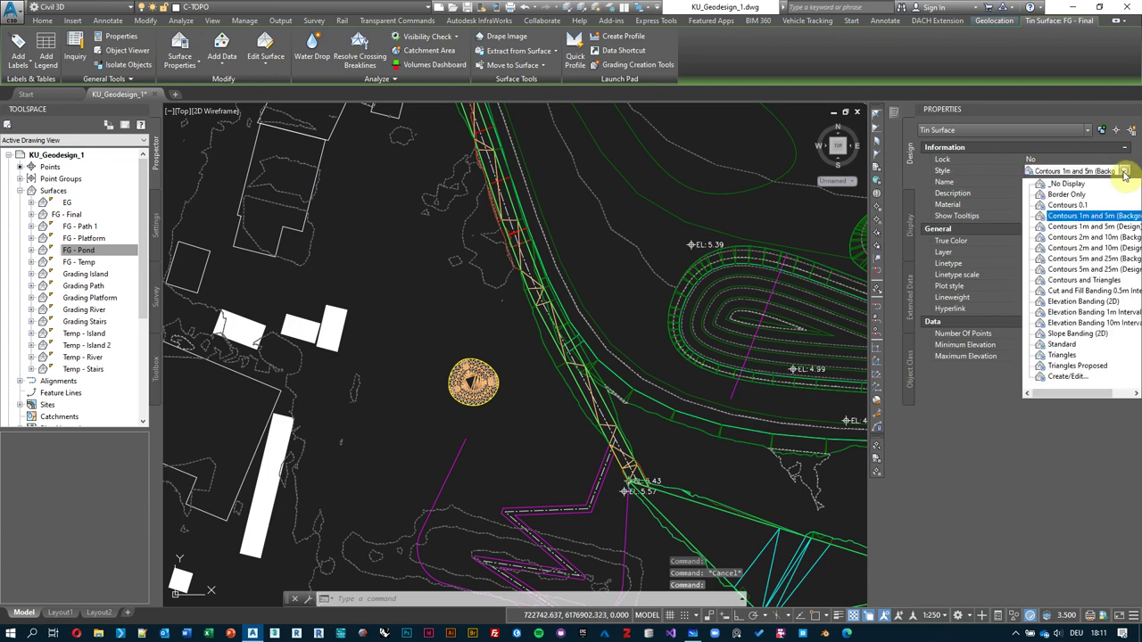
left_click(1070, 184)
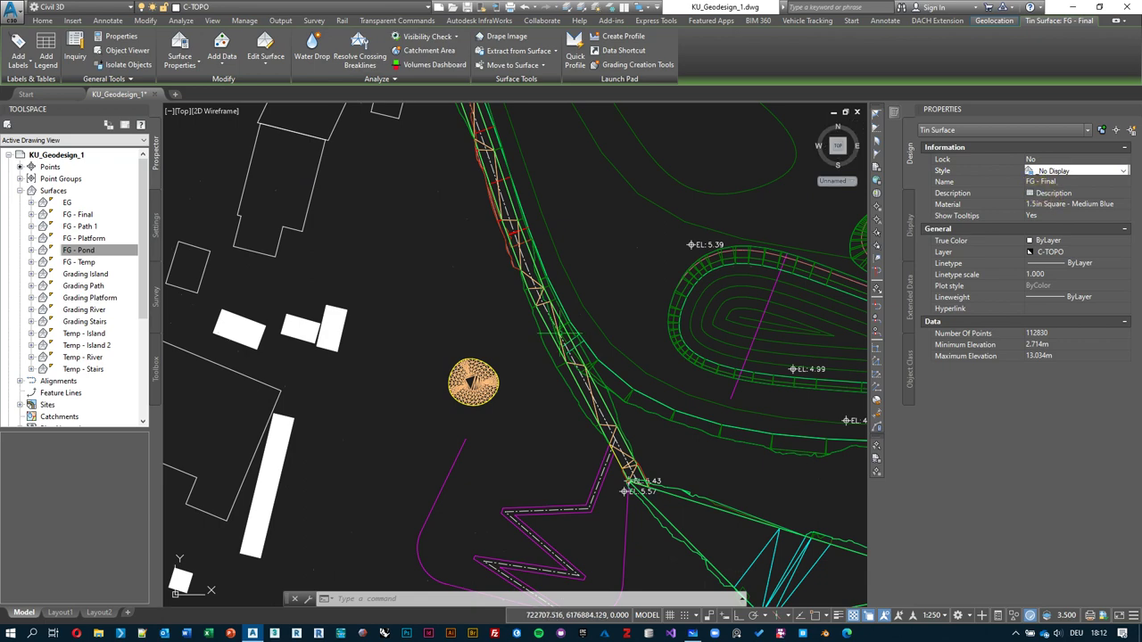
key("Escape")
- Set the FG - Pond surface style to Contours 1m and 5m (Background)
scroll(476, 349, "up", 6)
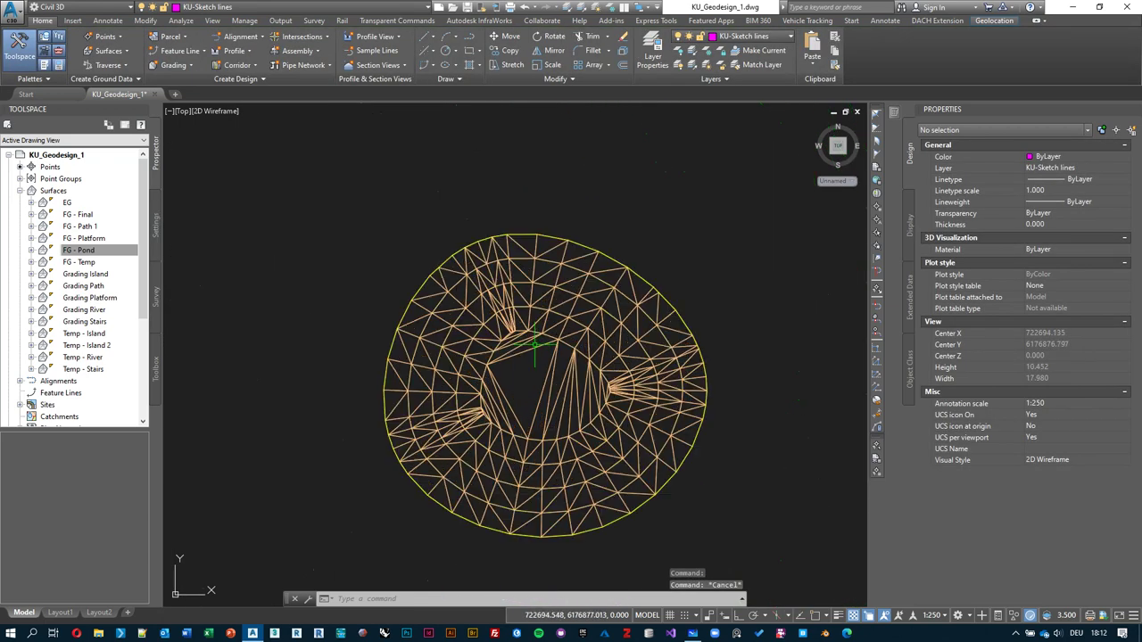
left_click(578, 332)
left_click(1053, 181)
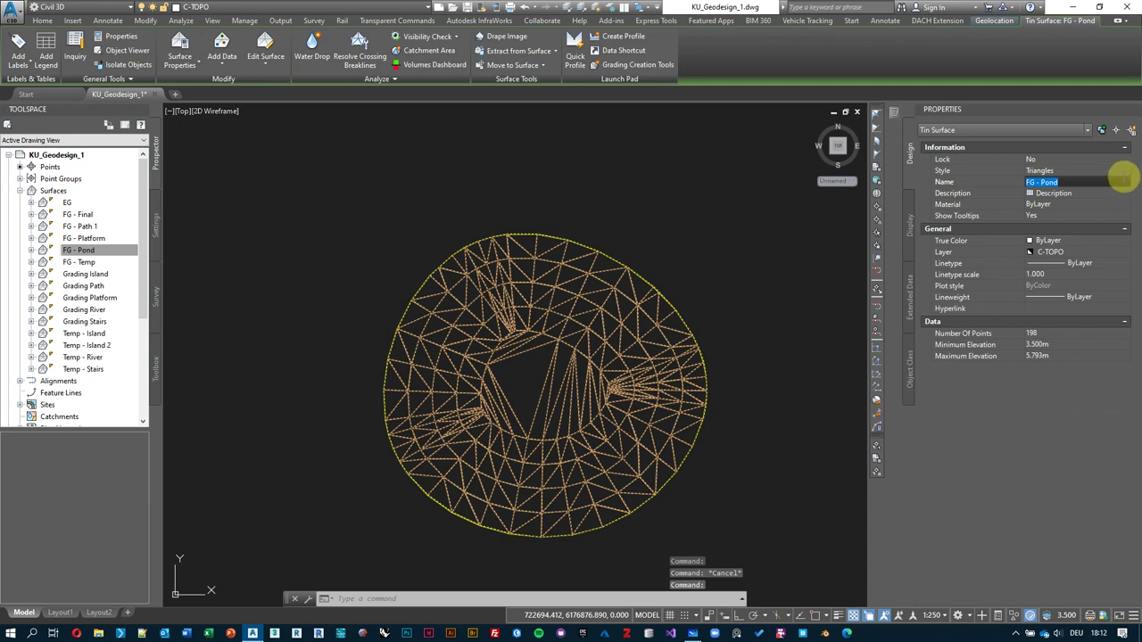
left_click(1071, 170)
left_click(1126, 171)
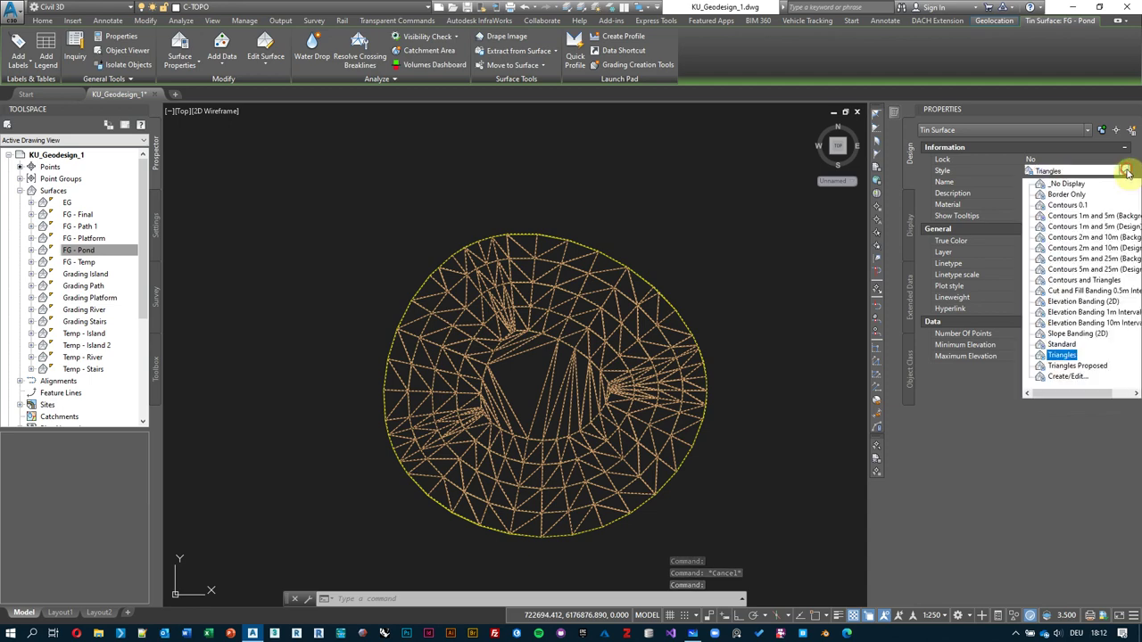
left_click(1084, 216)
key("Escape")
middle_click_drag(585, 342, 542, 347)
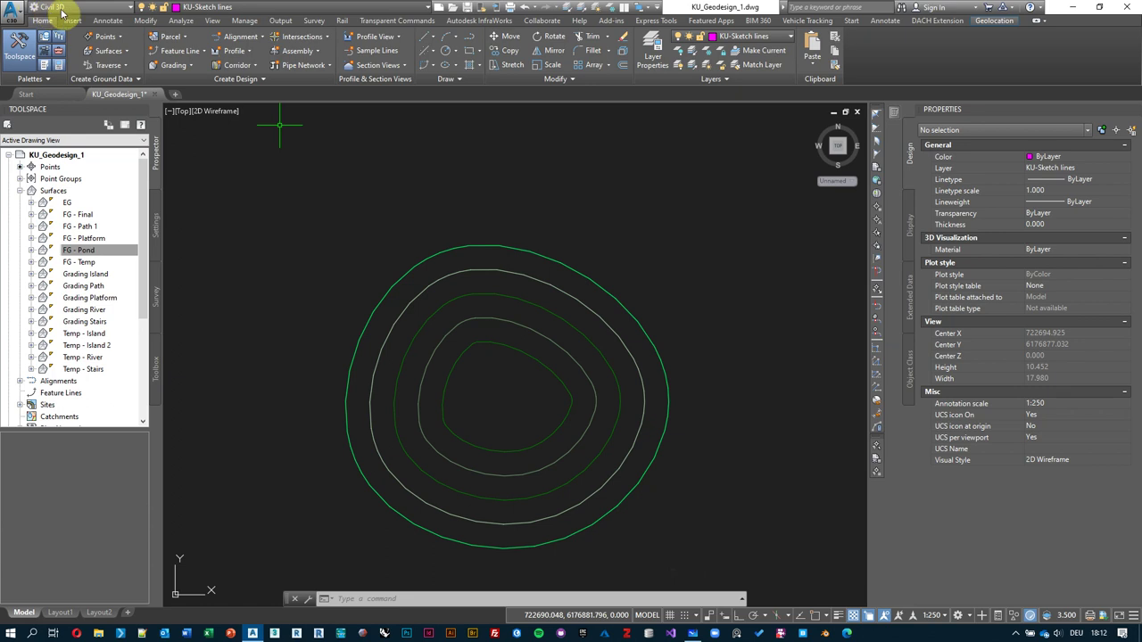
- Start the Stage Storage analysis and define the basin from surface contours, using the pond's TIN surface
left_click(182, 20)
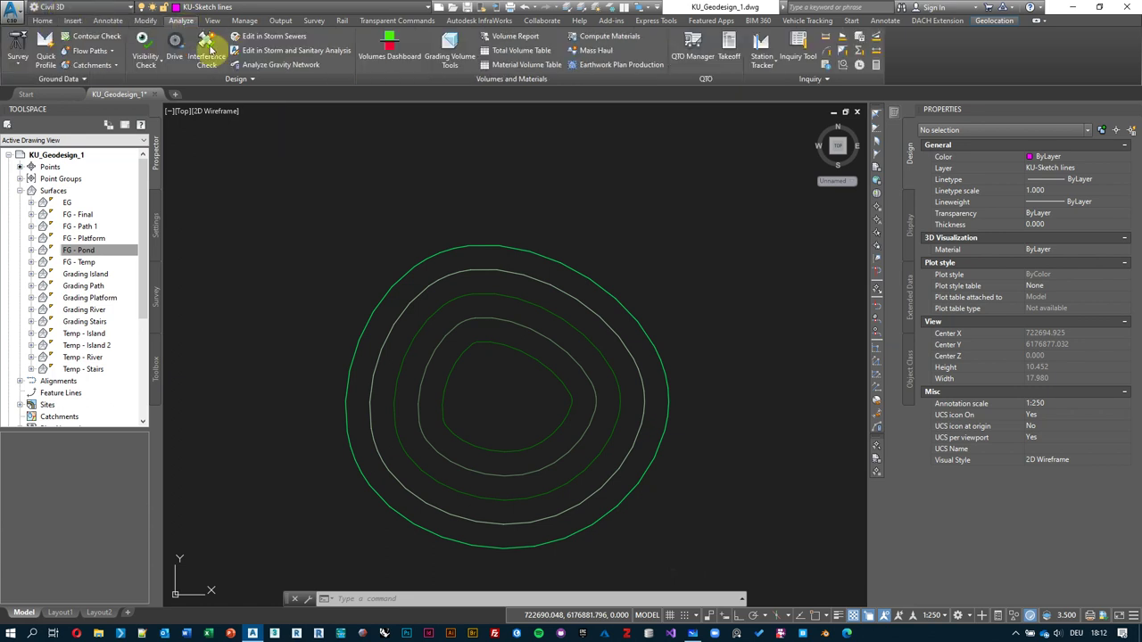
left_click(253, 80)
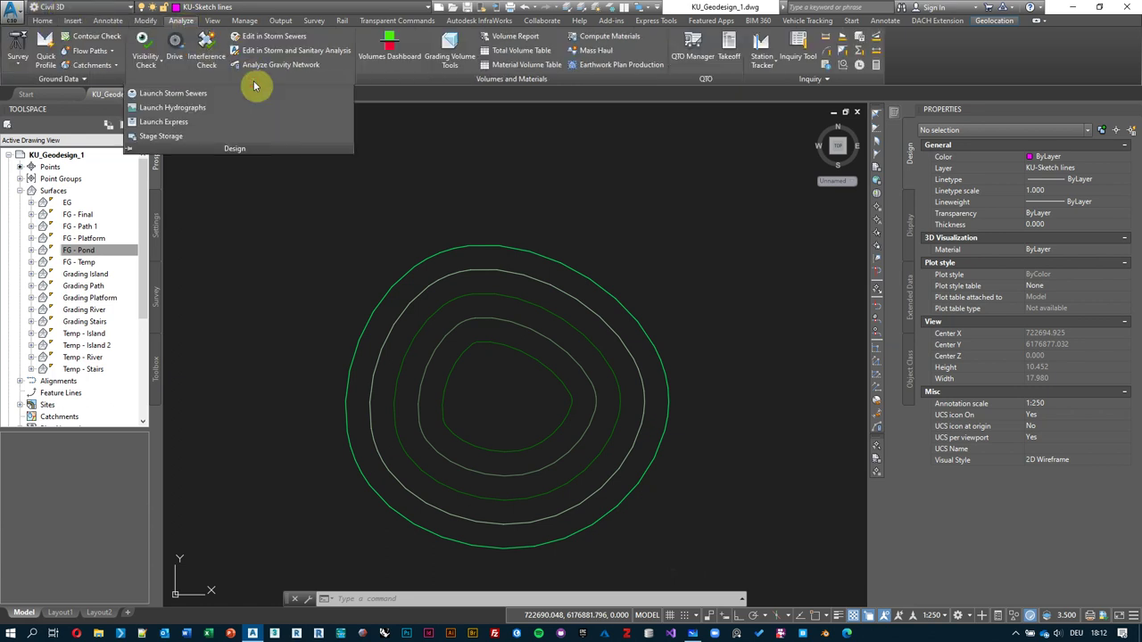
left_click(177, 138)
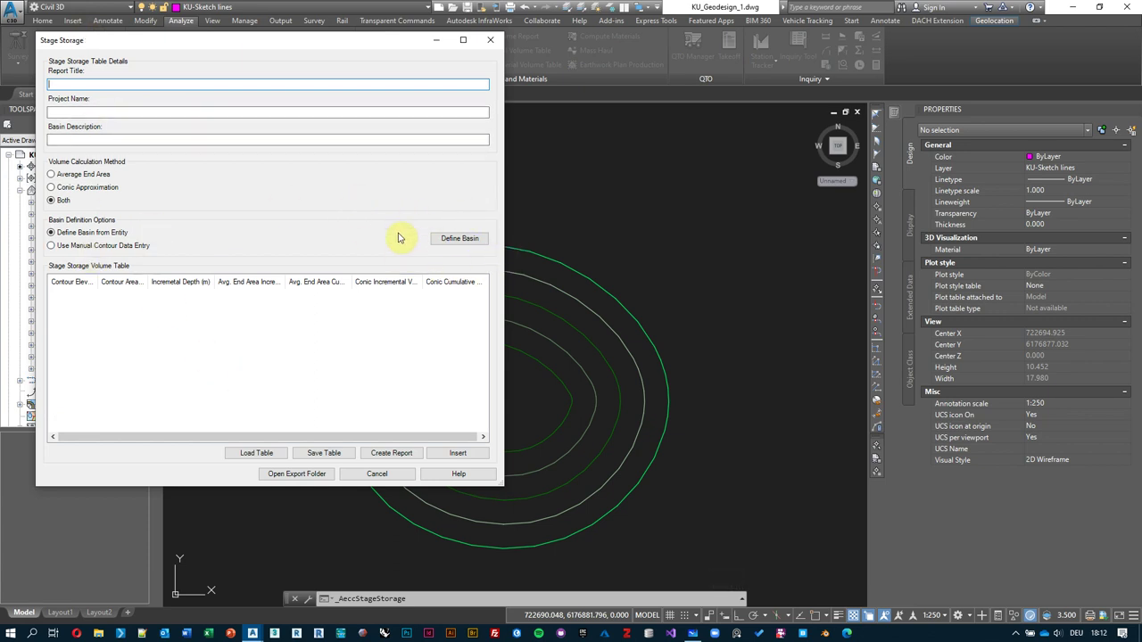
left_click(457, 238)
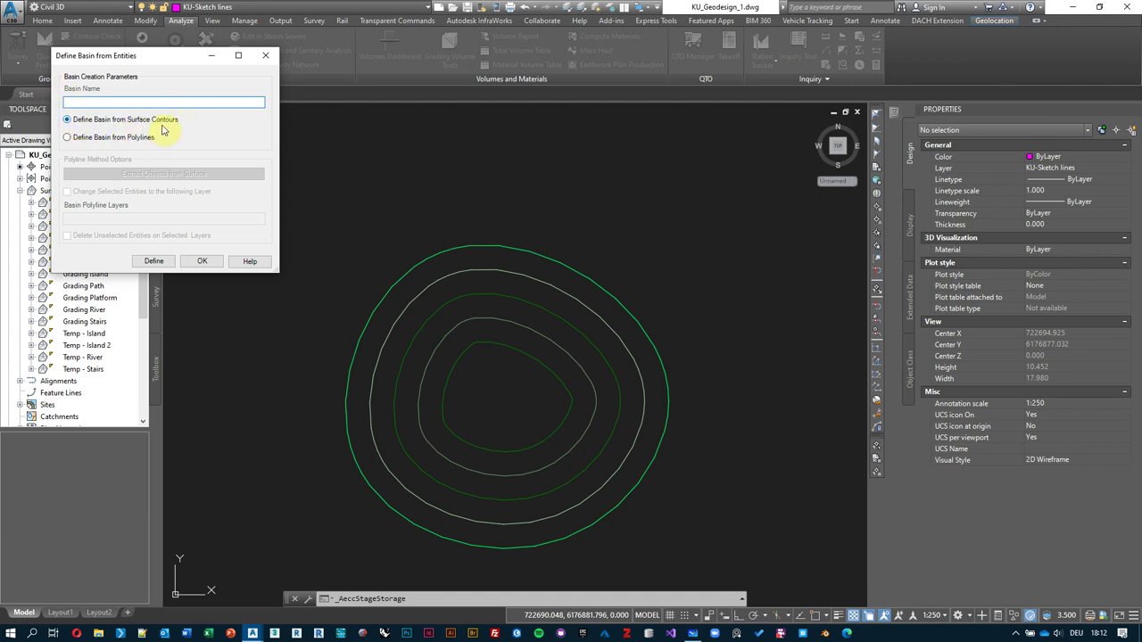
left_click(155, 261)
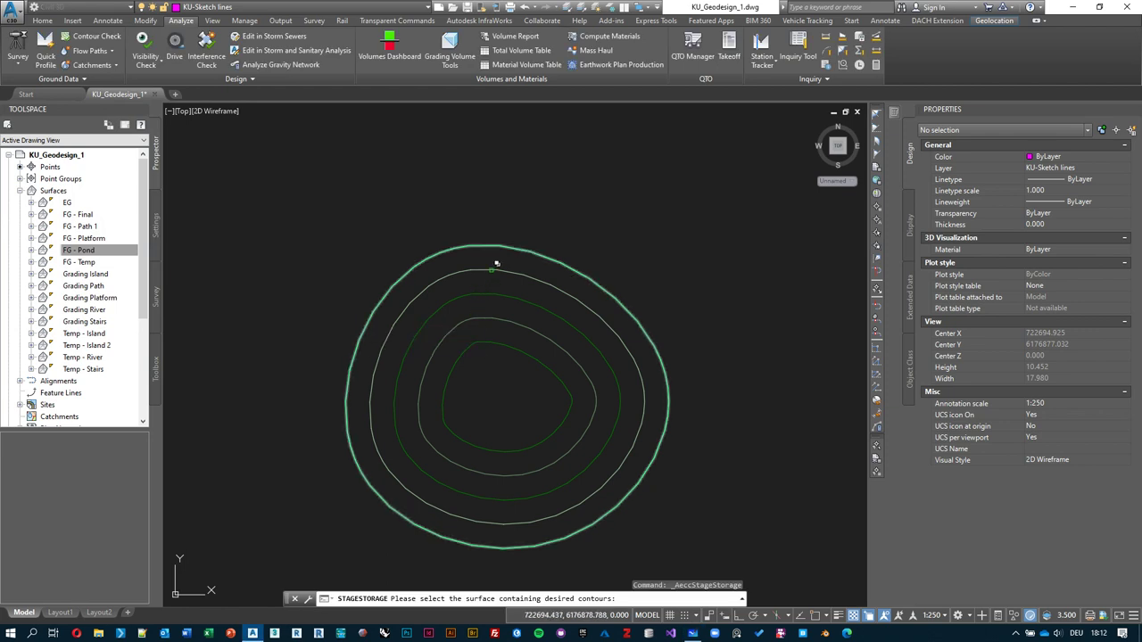
left_click(490, 273)
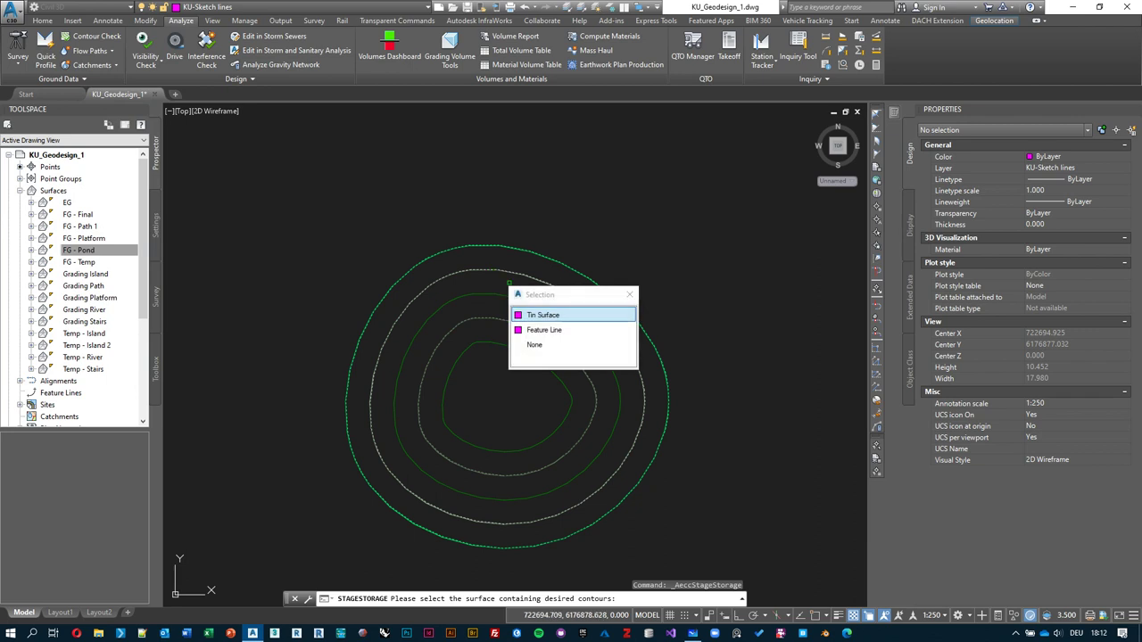
left_click(546, 314)
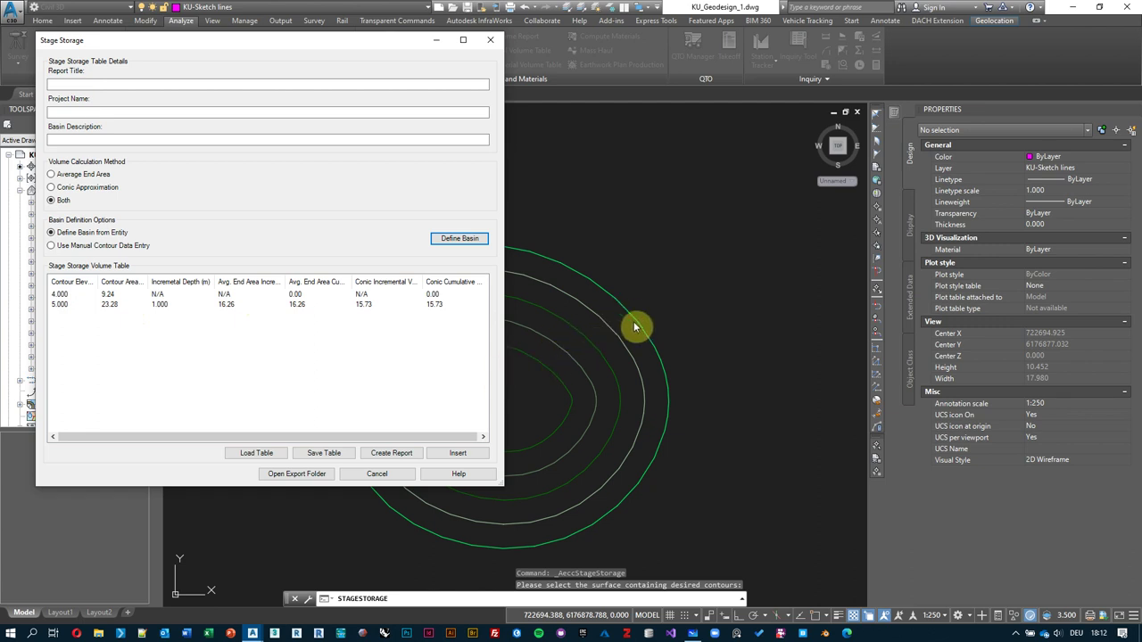
- Widen the cumulative volume columns of the stage storage volume table to read the pond's volumes
left_click(71, 299)
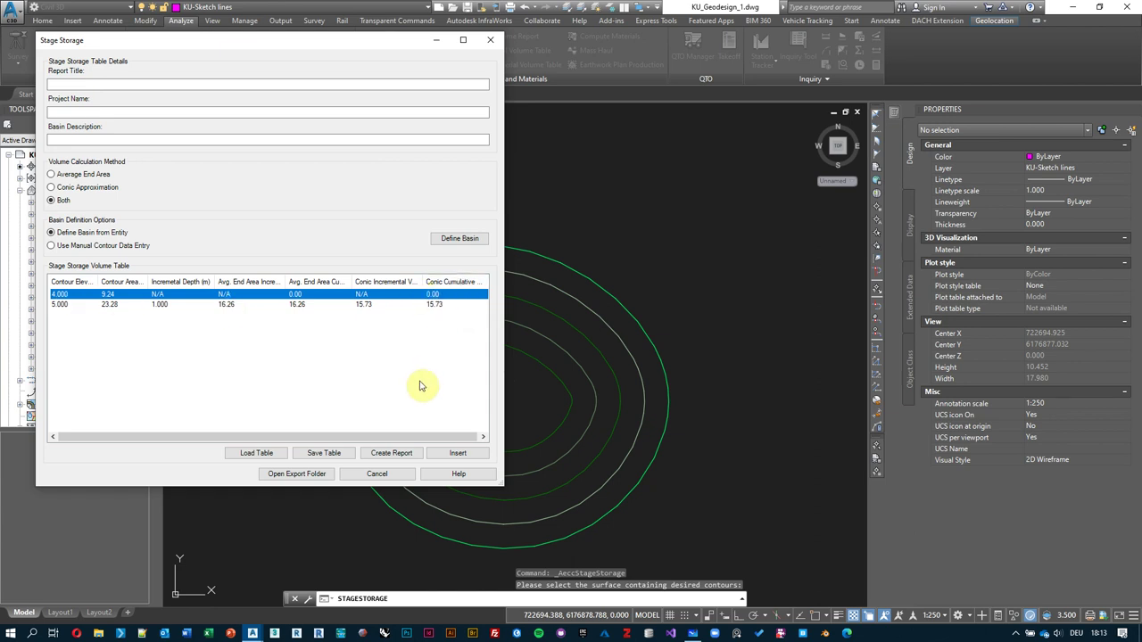
left_click_drag(423, 279, 471, 282)
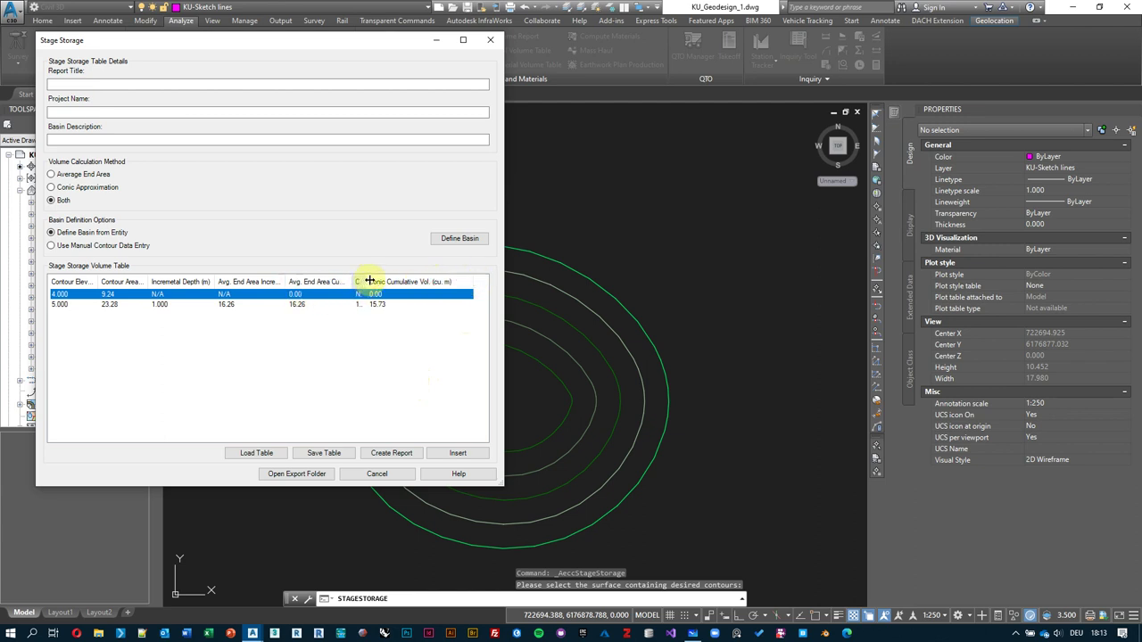
left_click_drag(352, 281, 391, 281)
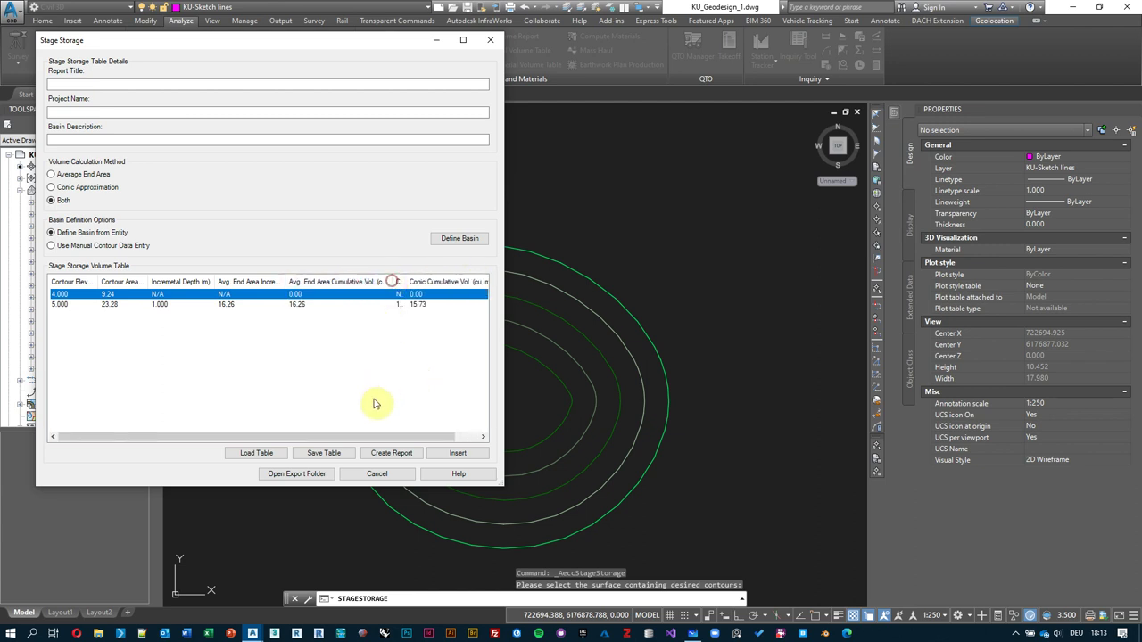
- Review the coarse stage storage volume table, and close the Stage Storage analysis without saving it
left_click_drag(365, 437, 349, 438)
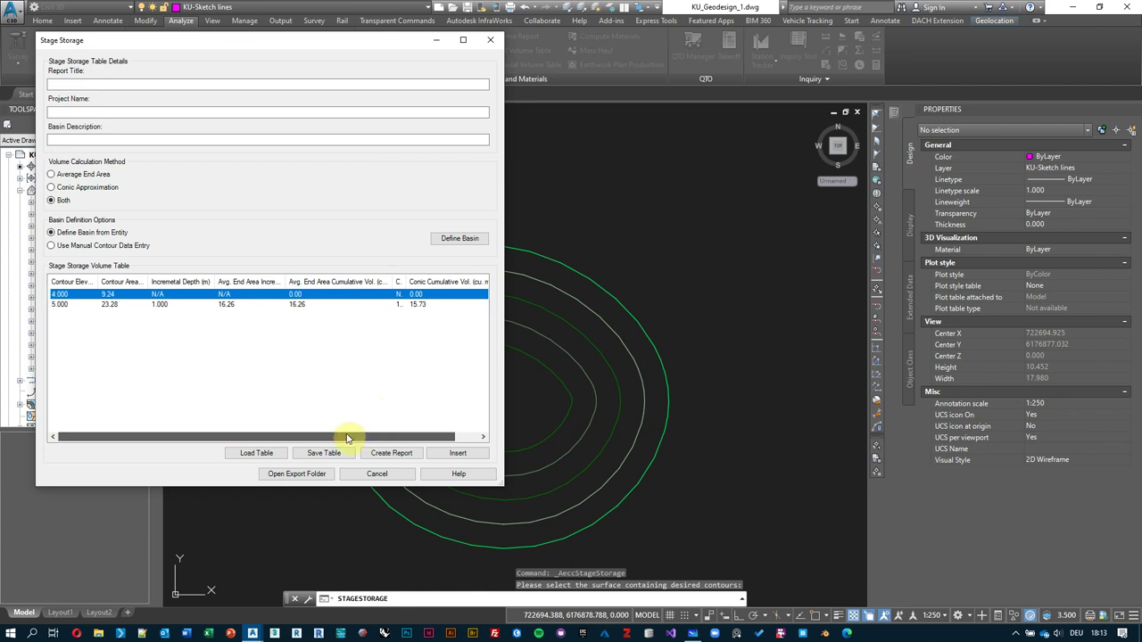
left_click(69, 295)
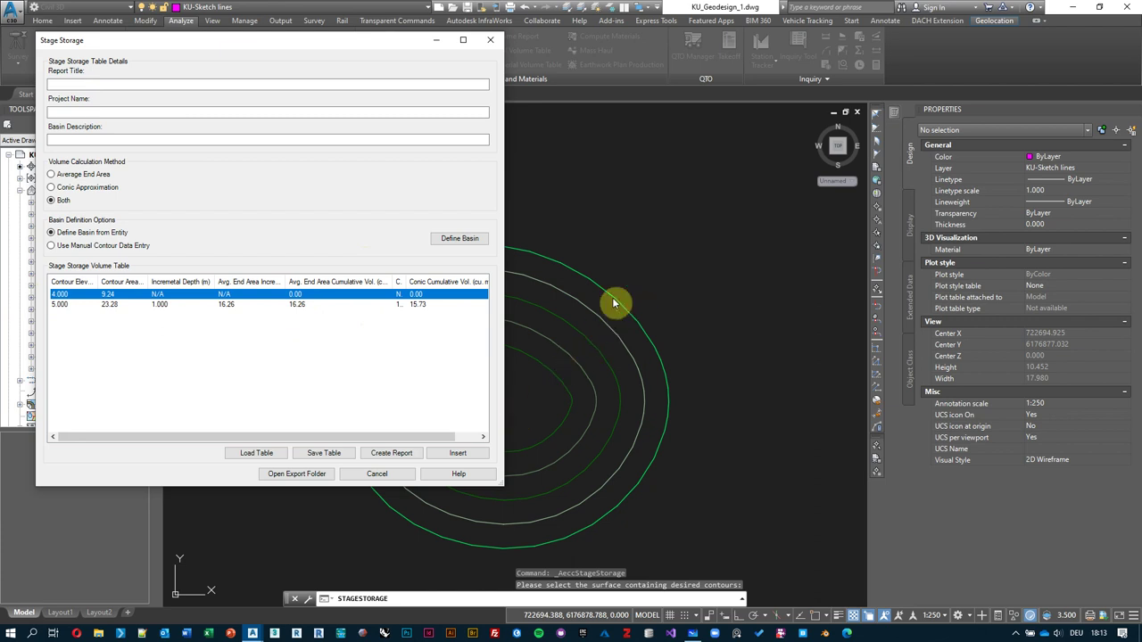
left_click(382, 474)
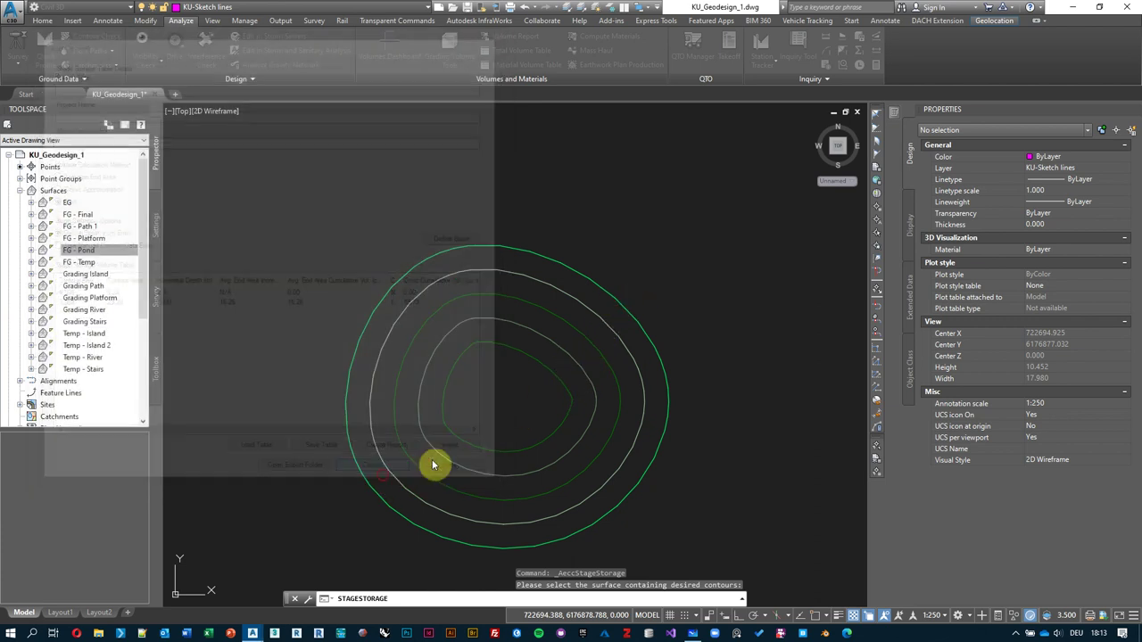
- Open the FG - Pond surface's current contour style for editing and rename it as Contours Fine
left_click(642, 315)
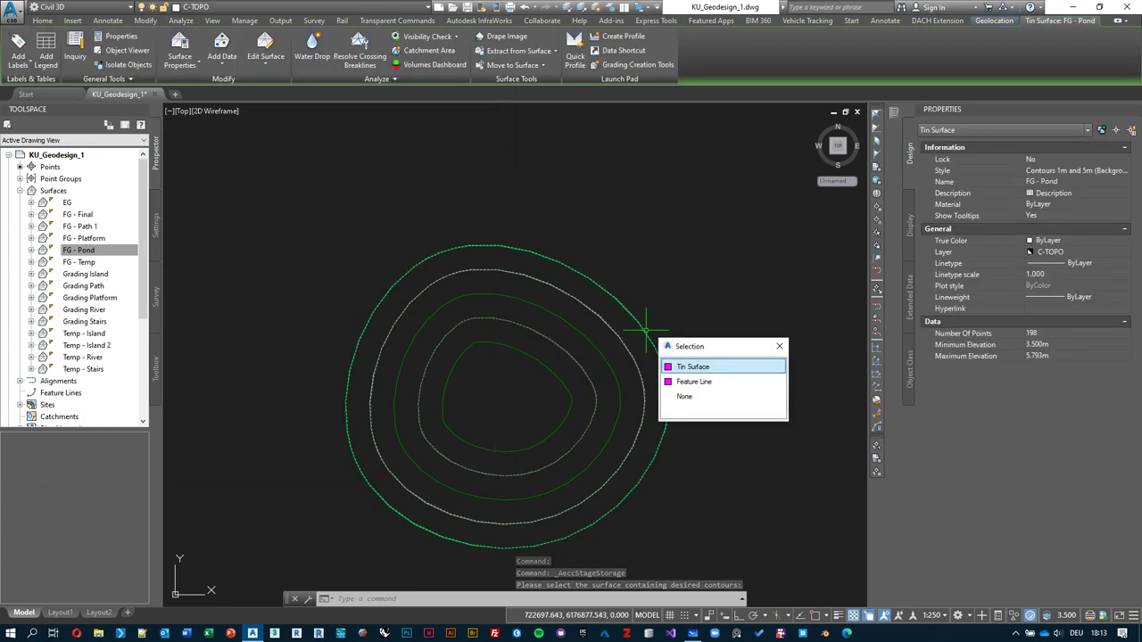
left_click(707, 368)
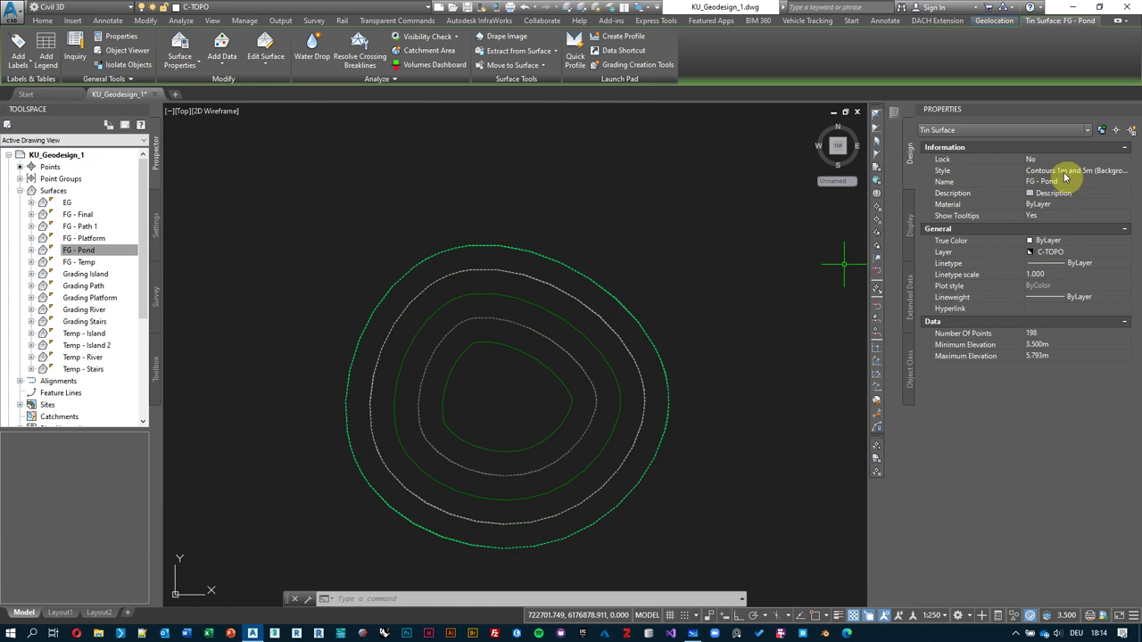
left_click(1113, 171)
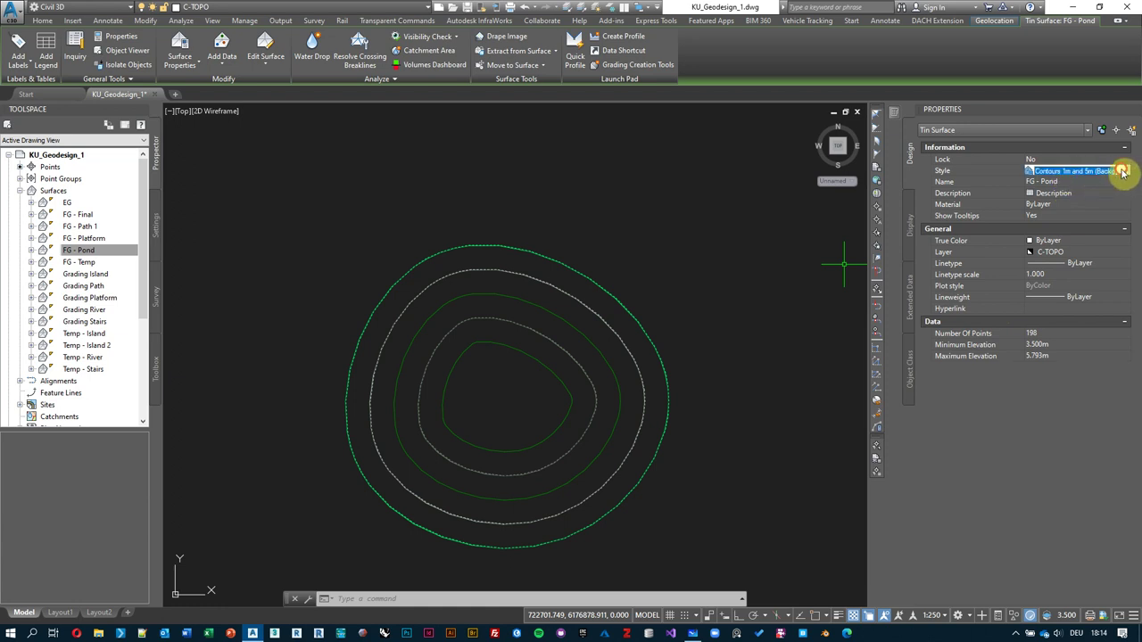
left_click(1126, 172)
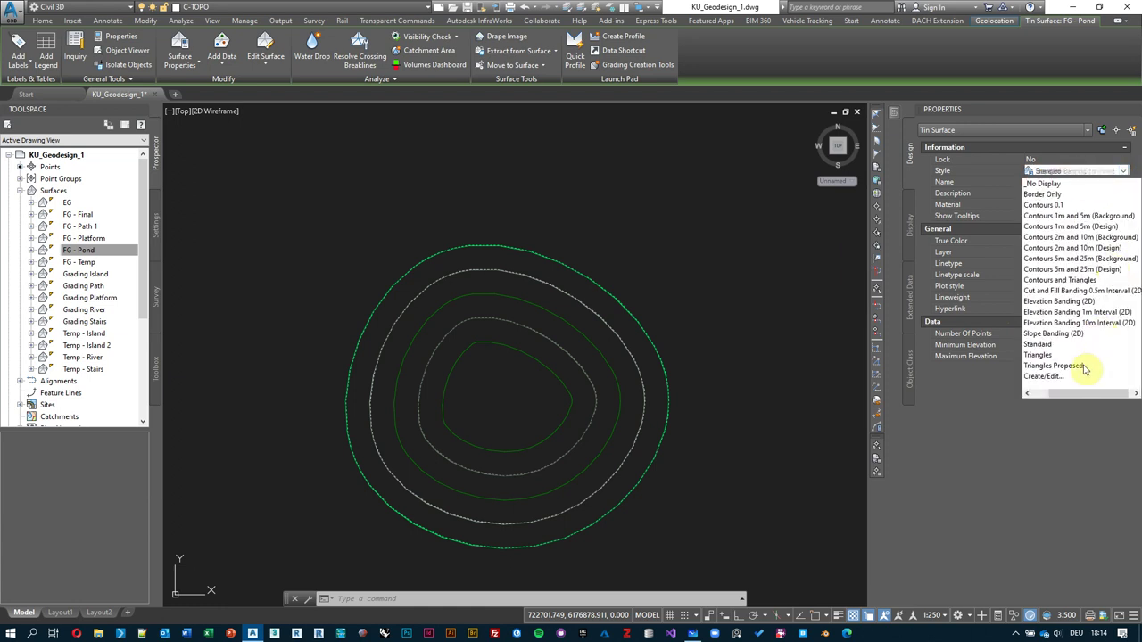
left_click(1046, 378)
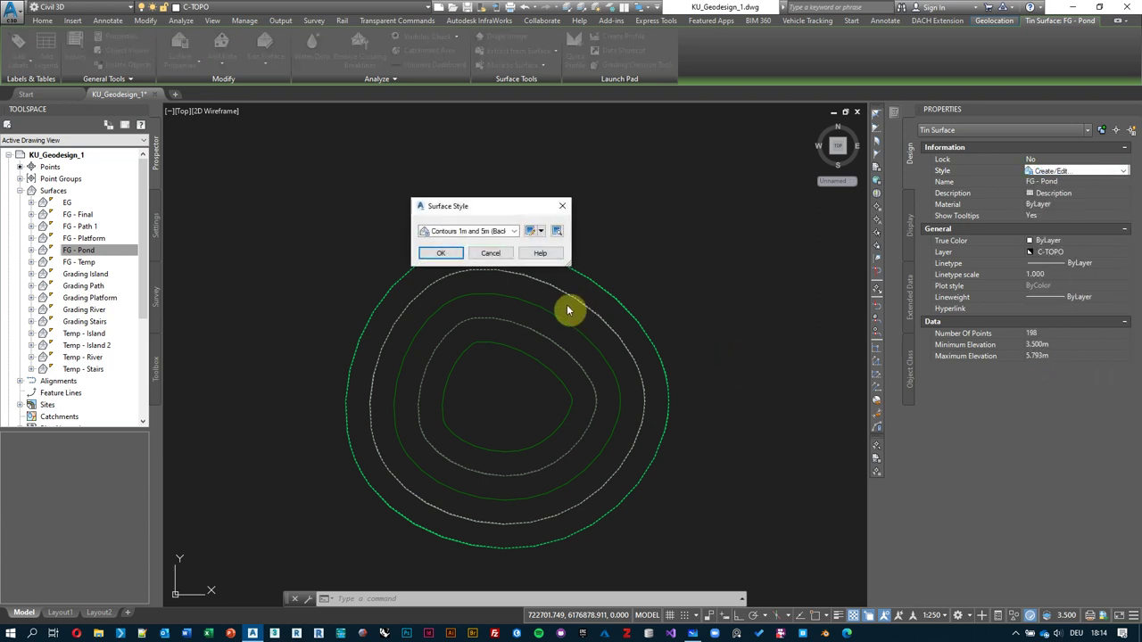
left_click(539, 233)
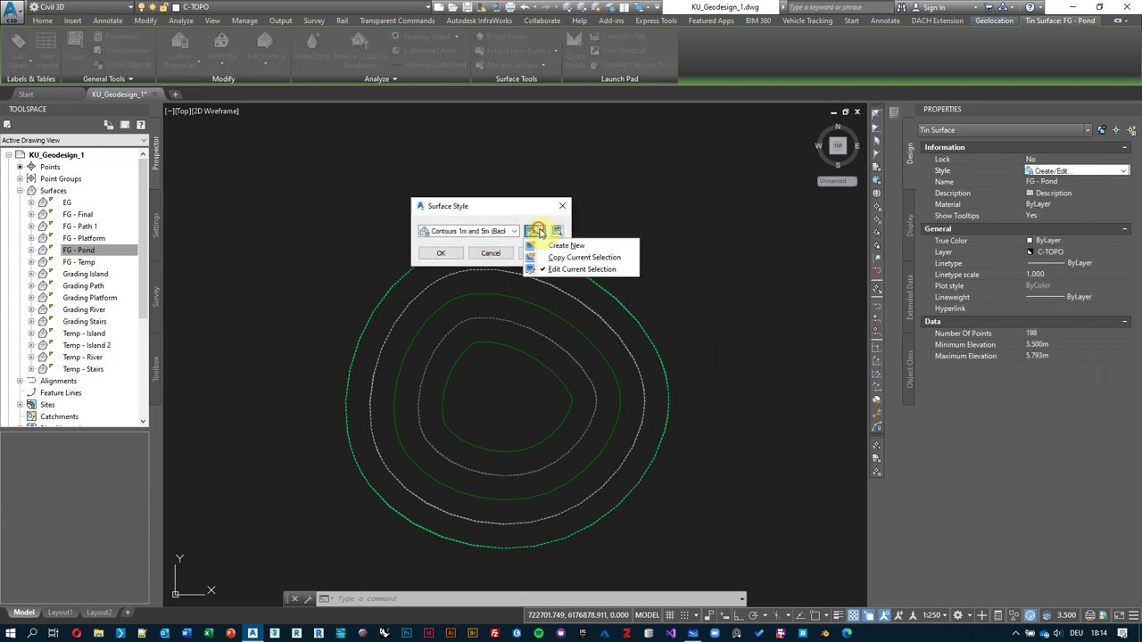
left_click(574, 273)
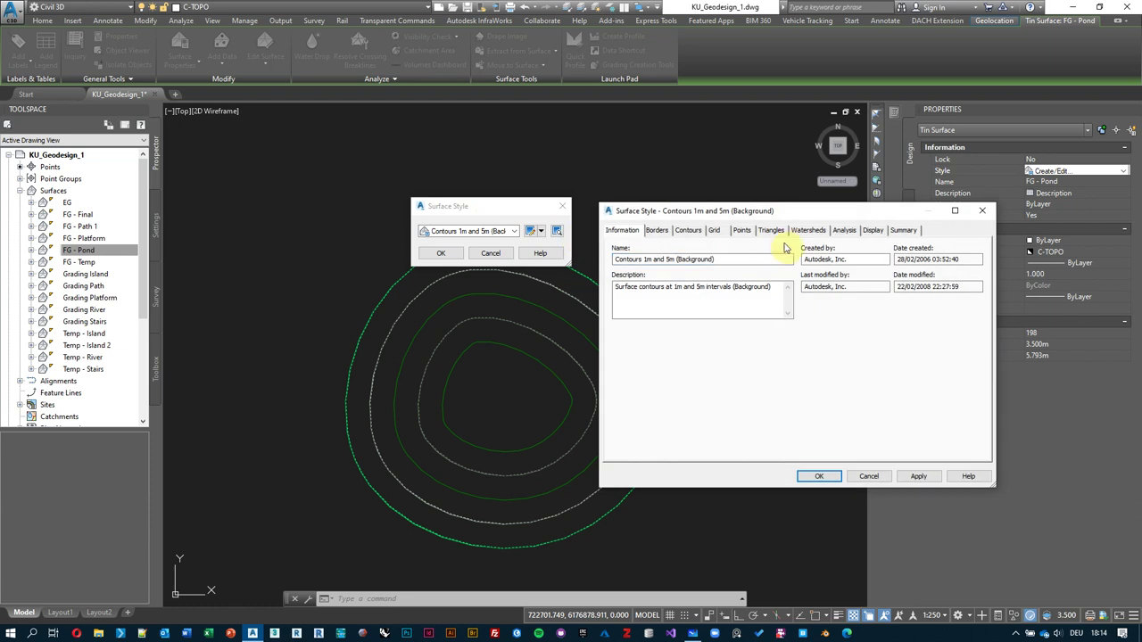
type("Contours Fine")
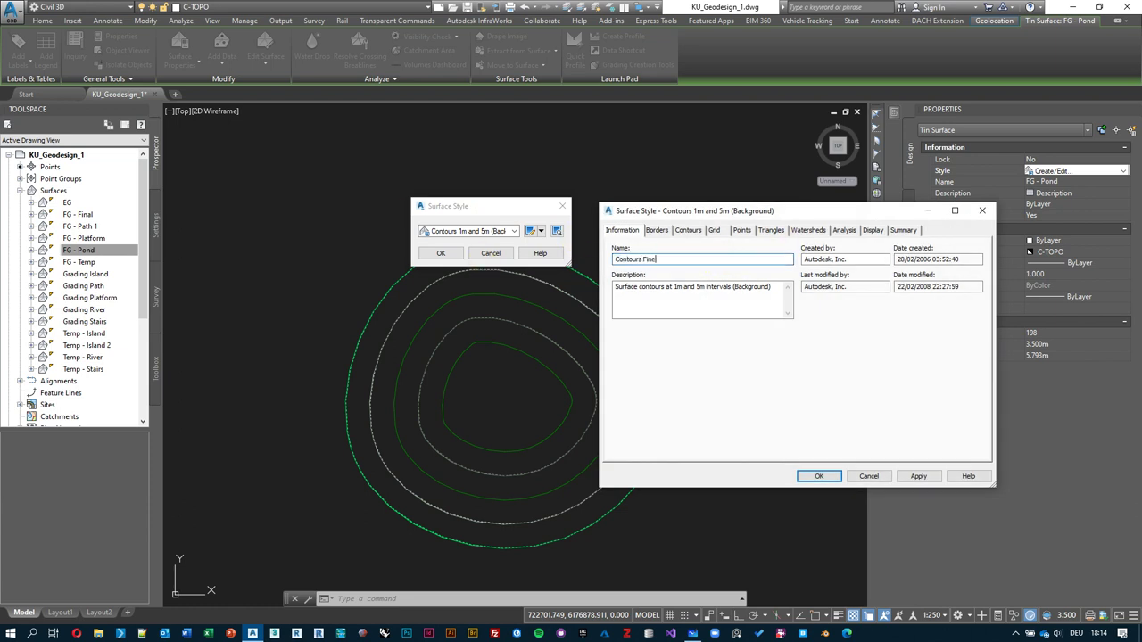
- Set the Contours Fine style's minor contour interval to 0.1 m, and apply the style to the pond surface
left_click(687, 233)
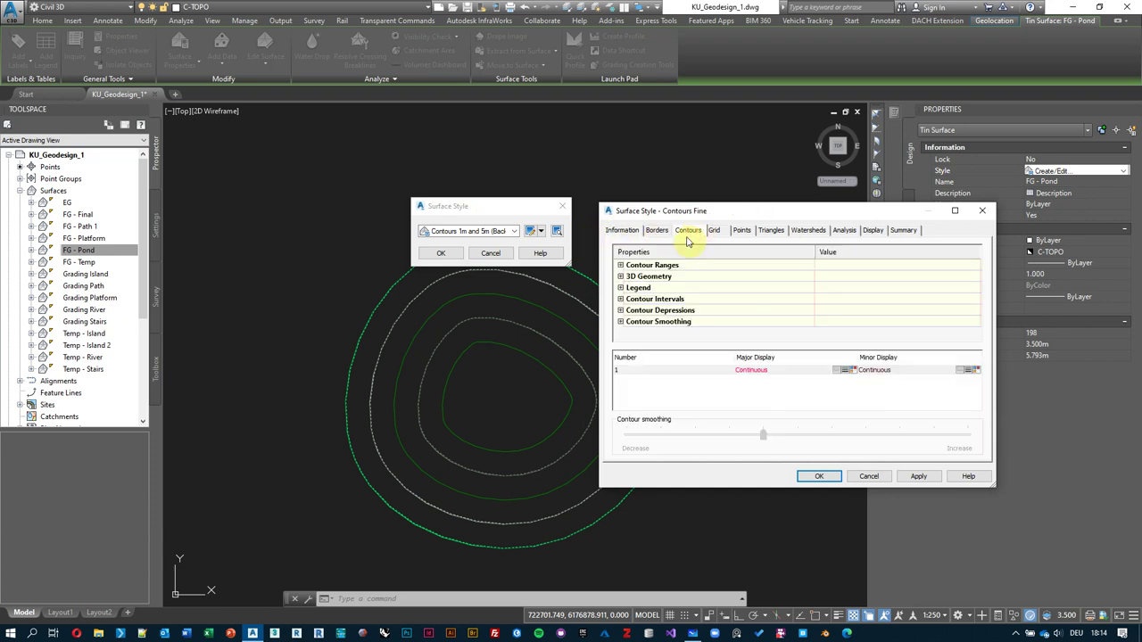
left_click(621, 300)
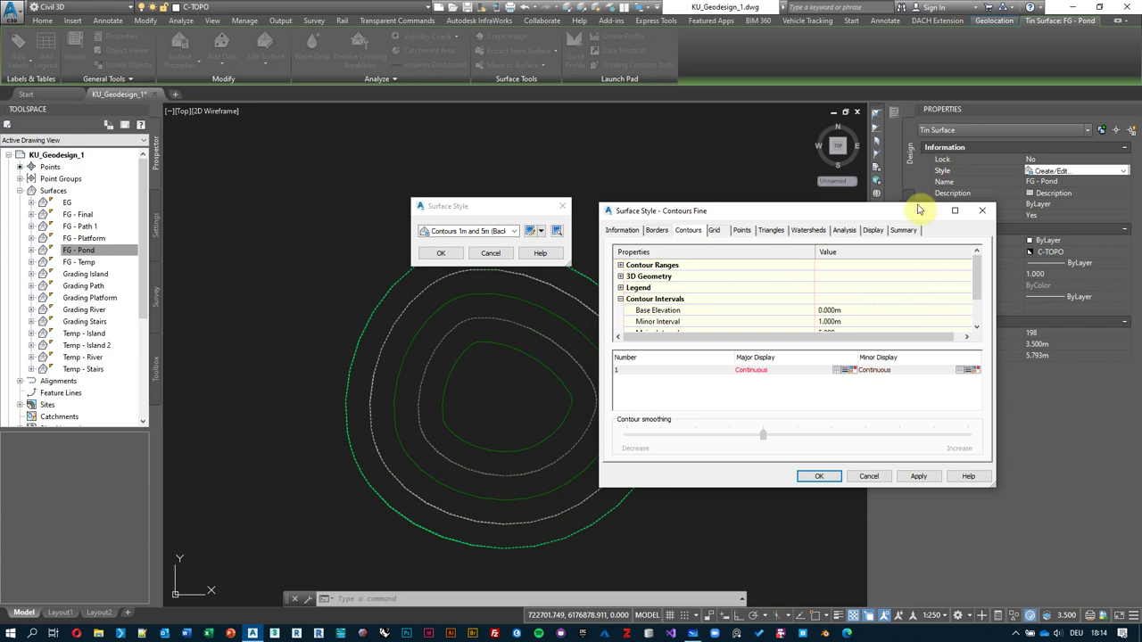
left_click_drag(917, 204, 917, 101)
left_click(859, 218)
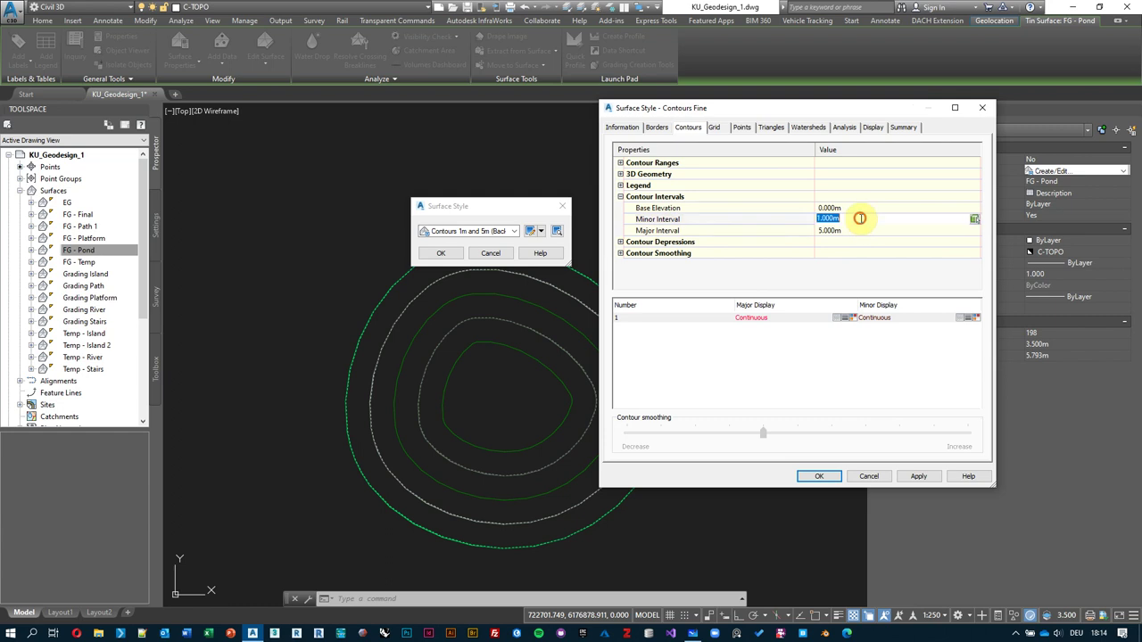
type("0.1")
key("Return")
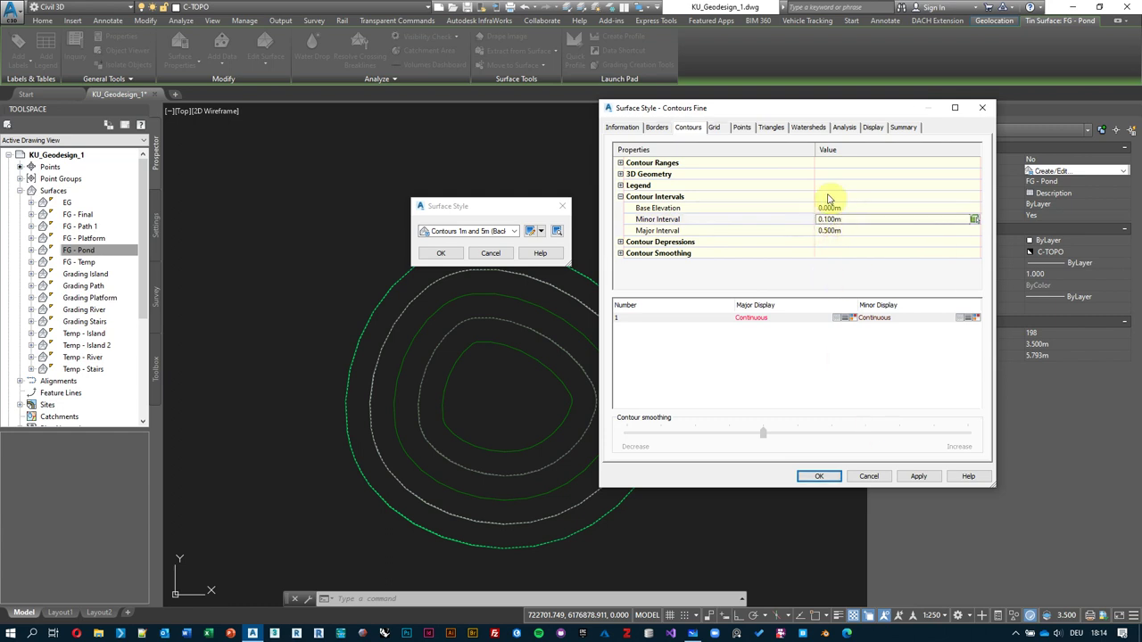
left_click(877, 128)
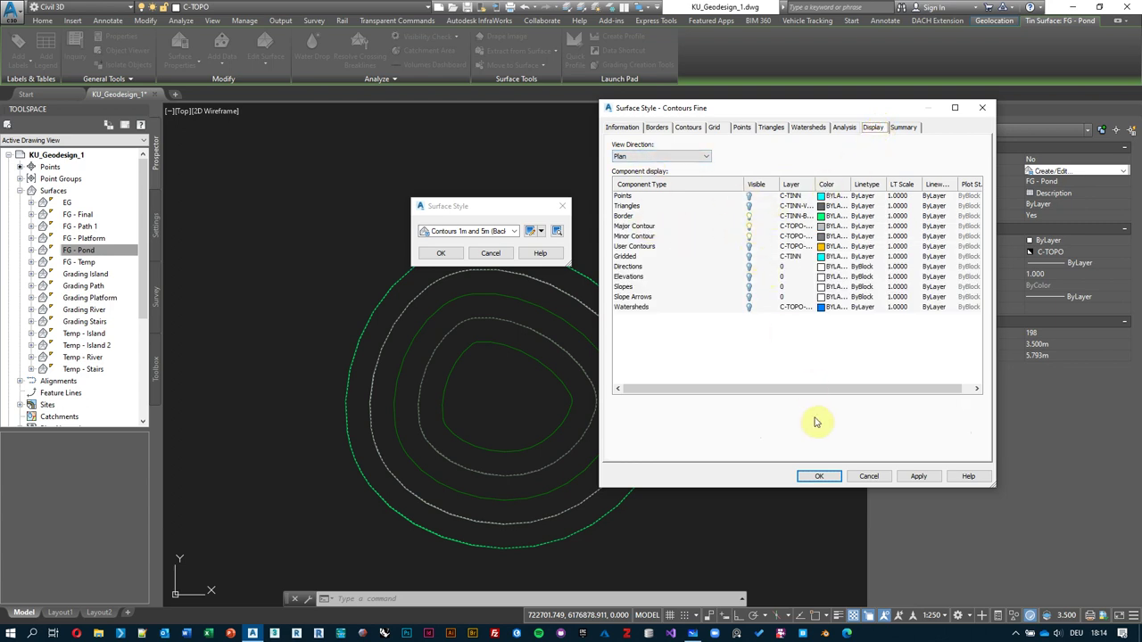
left_click(817, 476)
left_click(448, 253)
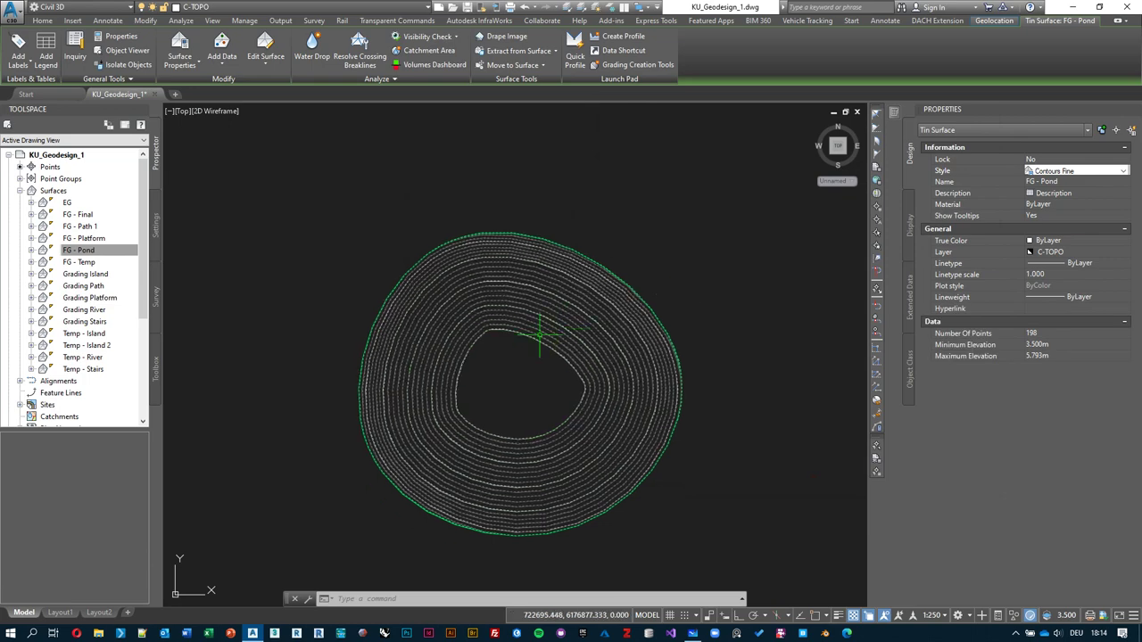
left_click(503, 313)
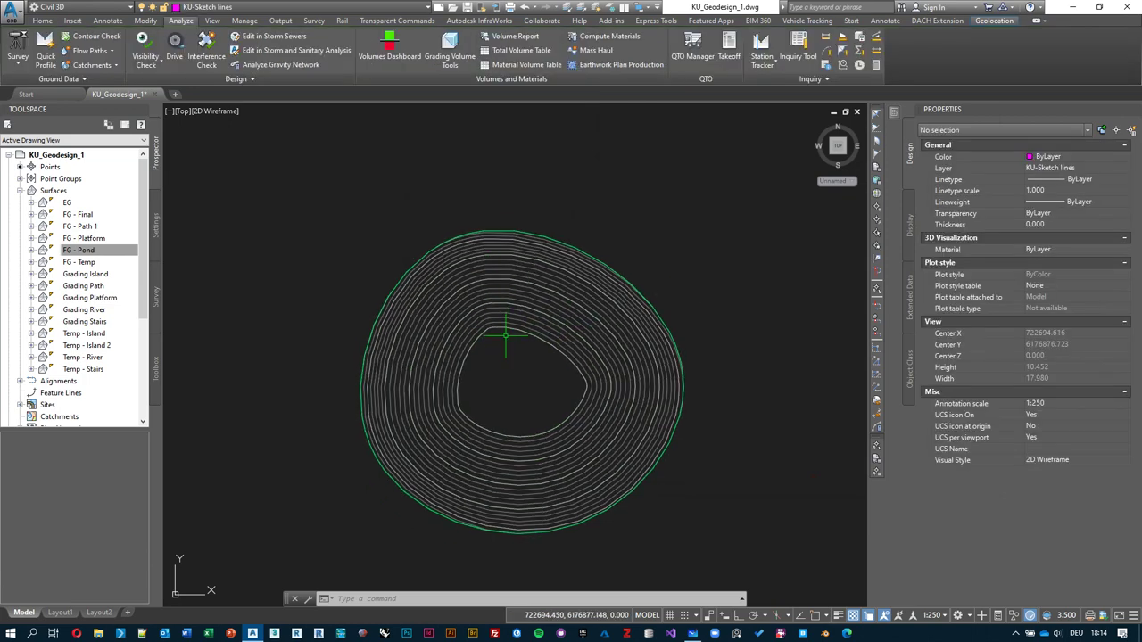
- Run a new Stage Storage analysis, defining the basin from the finely contoured pond surface
scroll(501, 339, "up", 2)
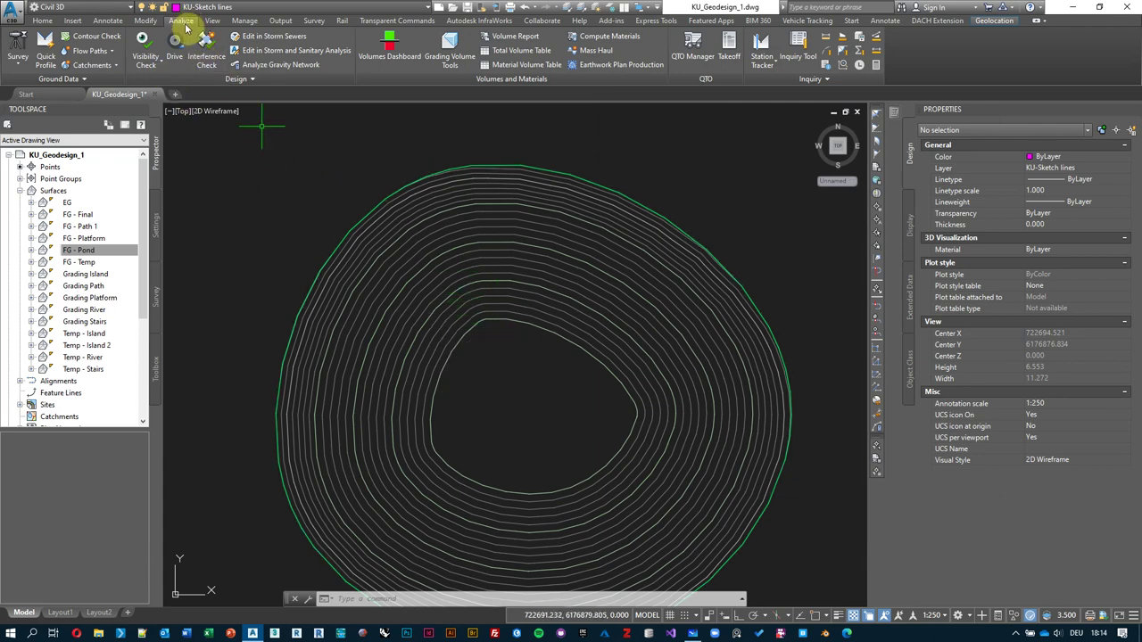
left_click(237, 80)
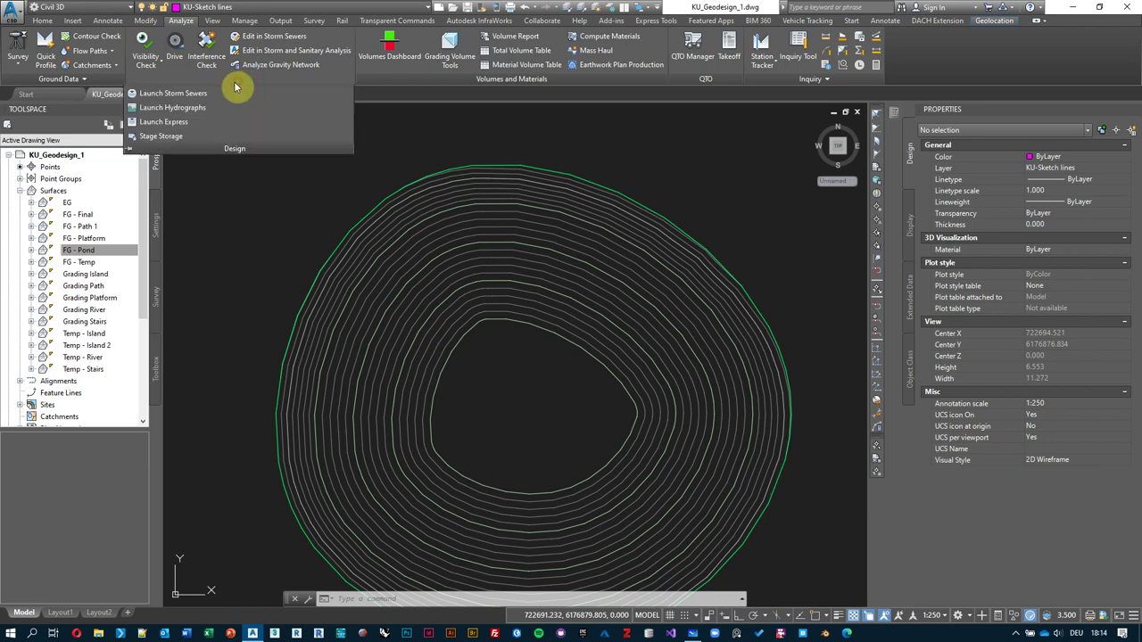
left_click(173, 138)
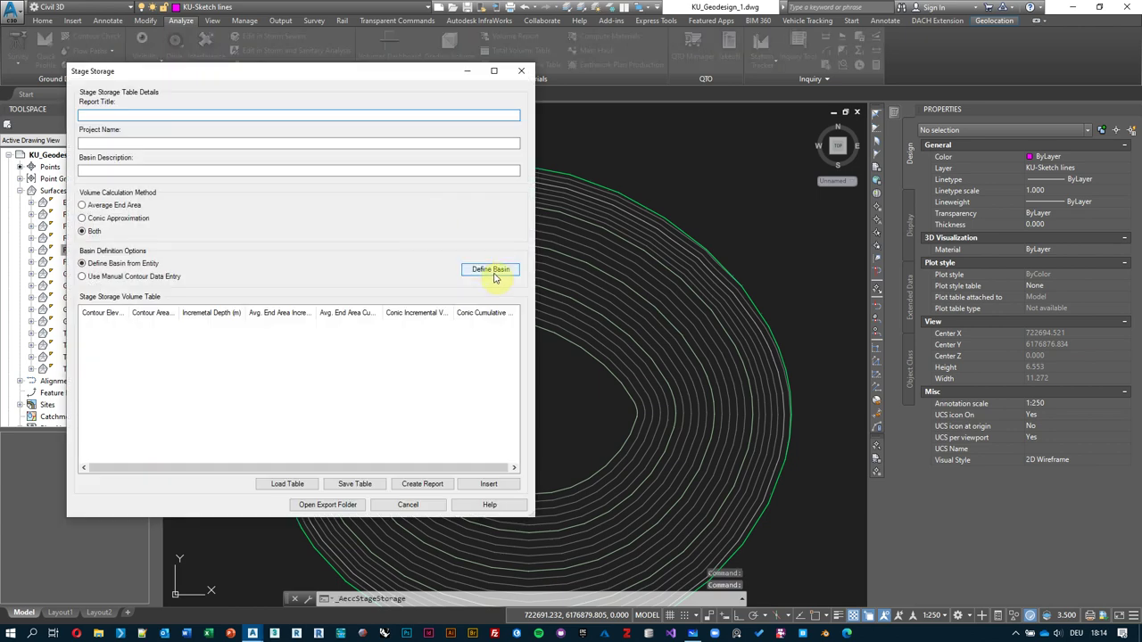
left_click(495, 272)
left_click(183, 294)
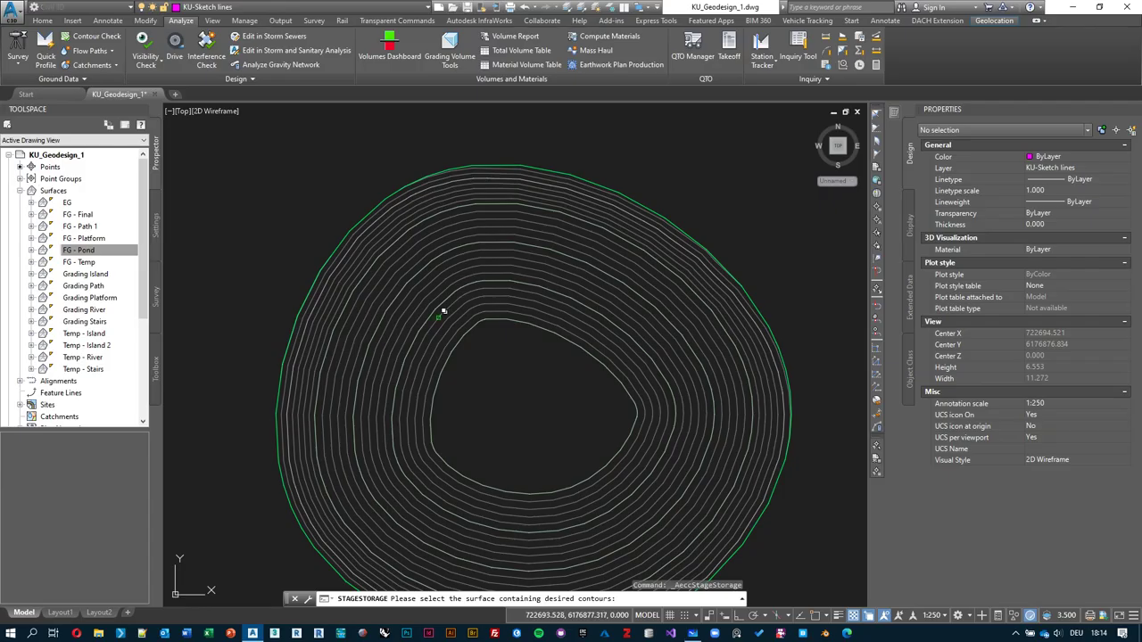
left_click(483, 306)
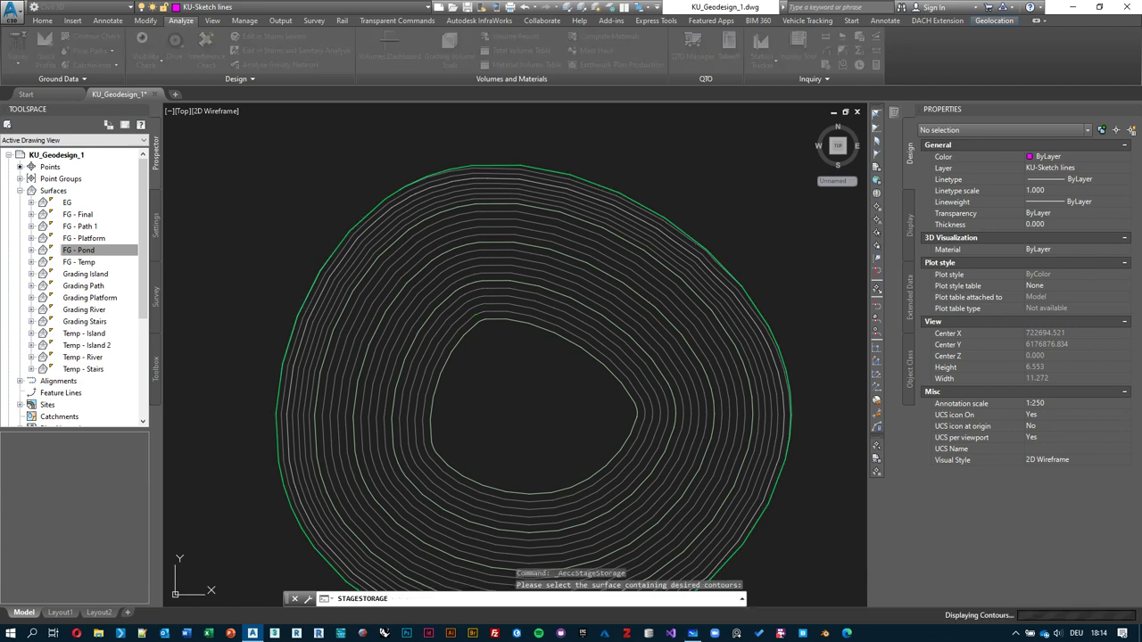
- Review the cumulative volumes per contour elevation throughout the new stage storage volume table
left_click_drag(515, 339, 514, 401)
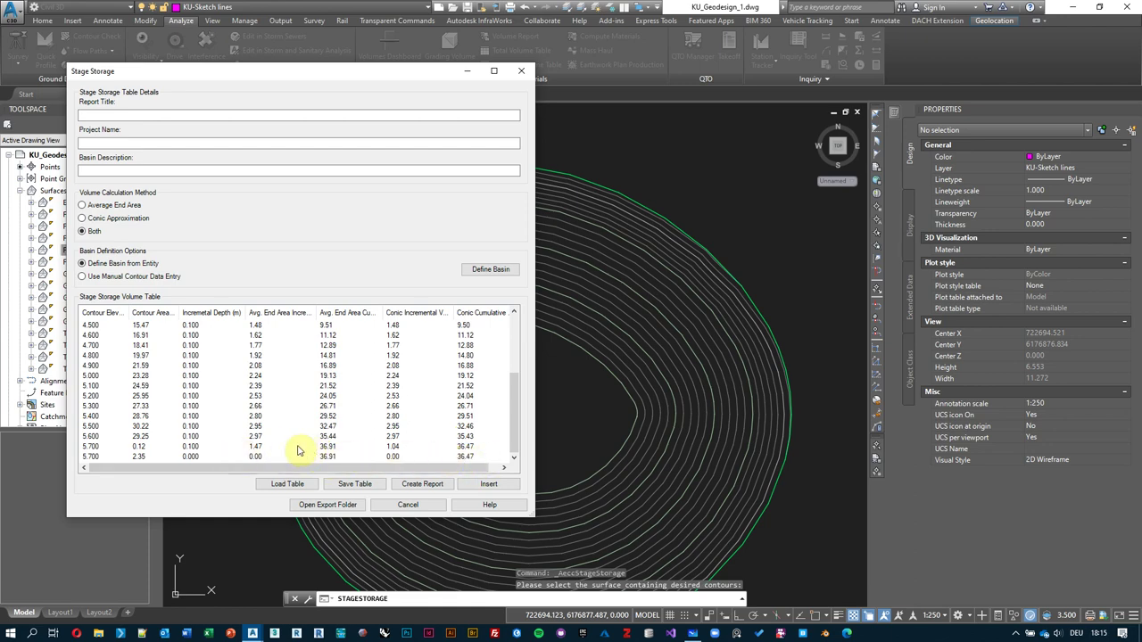
scroll(328, 434, "up", 3)
scroll(327, 420, "down", 4)
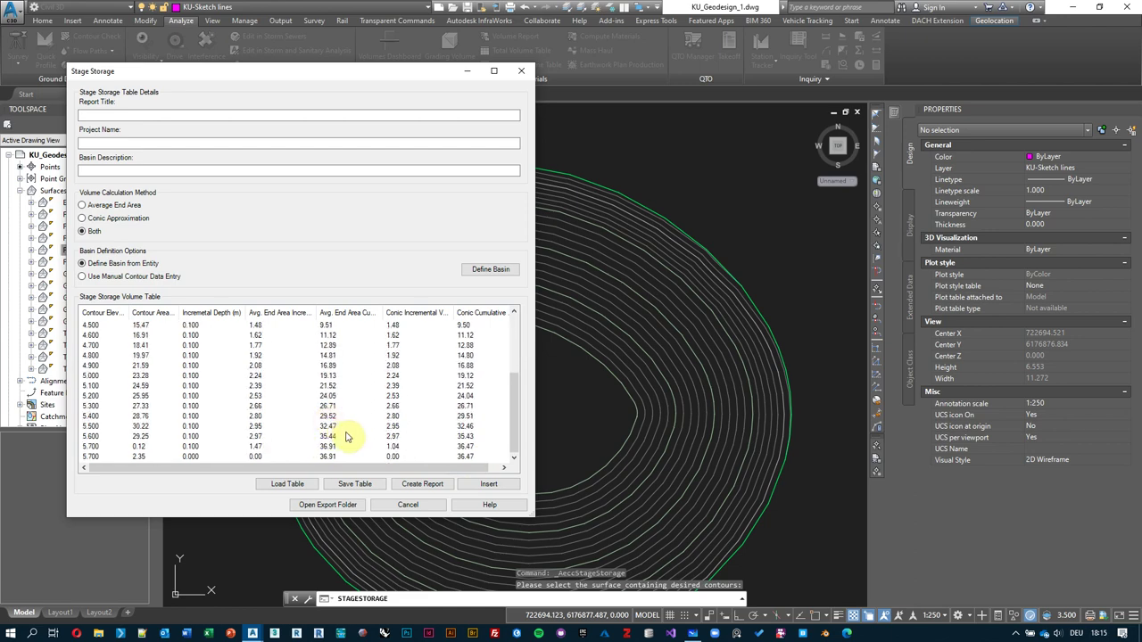
- Create a stage storage report and save it as the text file Stage Storage in the Geodesign project's Output folder on the desktop
left_click(412, 483)
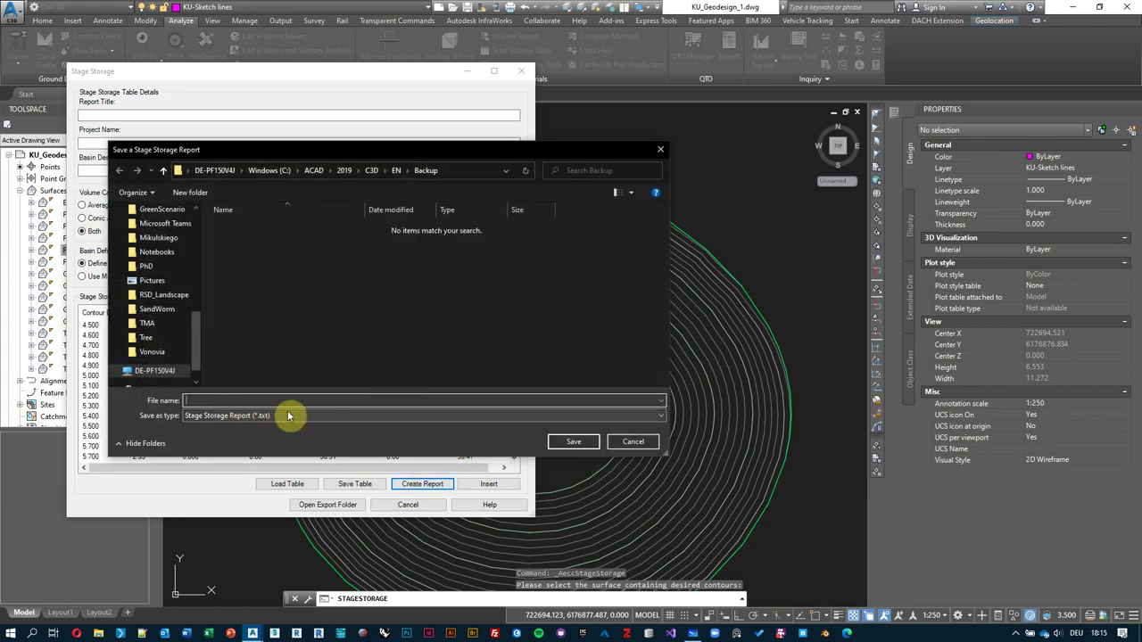
left_click_drag(197, 364, 195, 241)
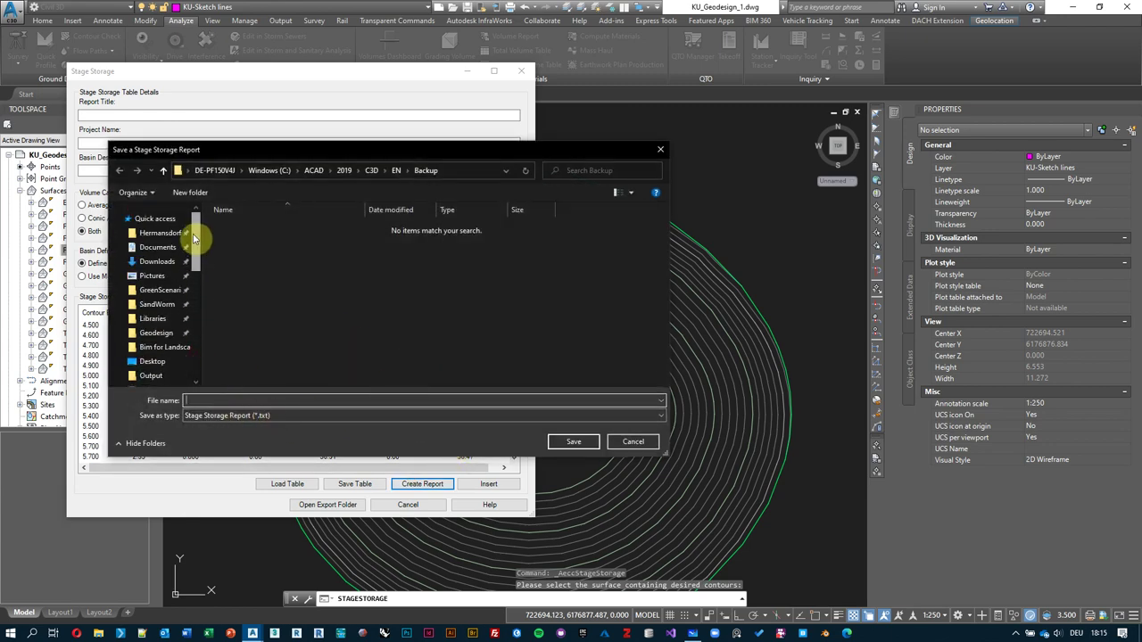
left_click(151, 364)
double_click(375, 238)
double_click(253, 250)
left_click(258, 400)
type("Stage Storage")
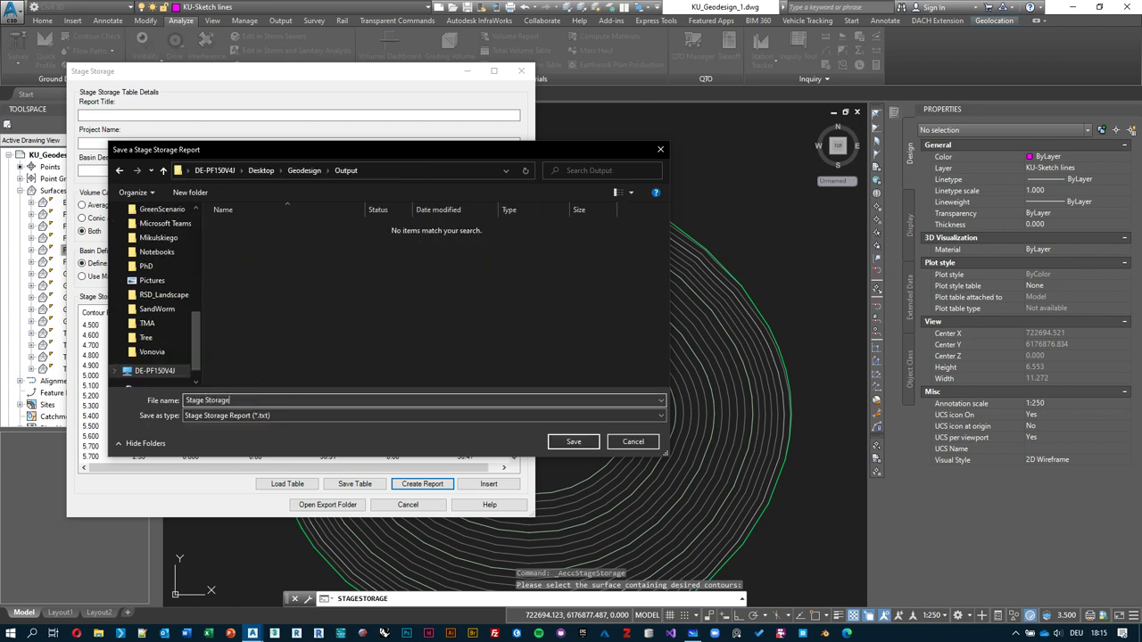
left_click(568, 441)
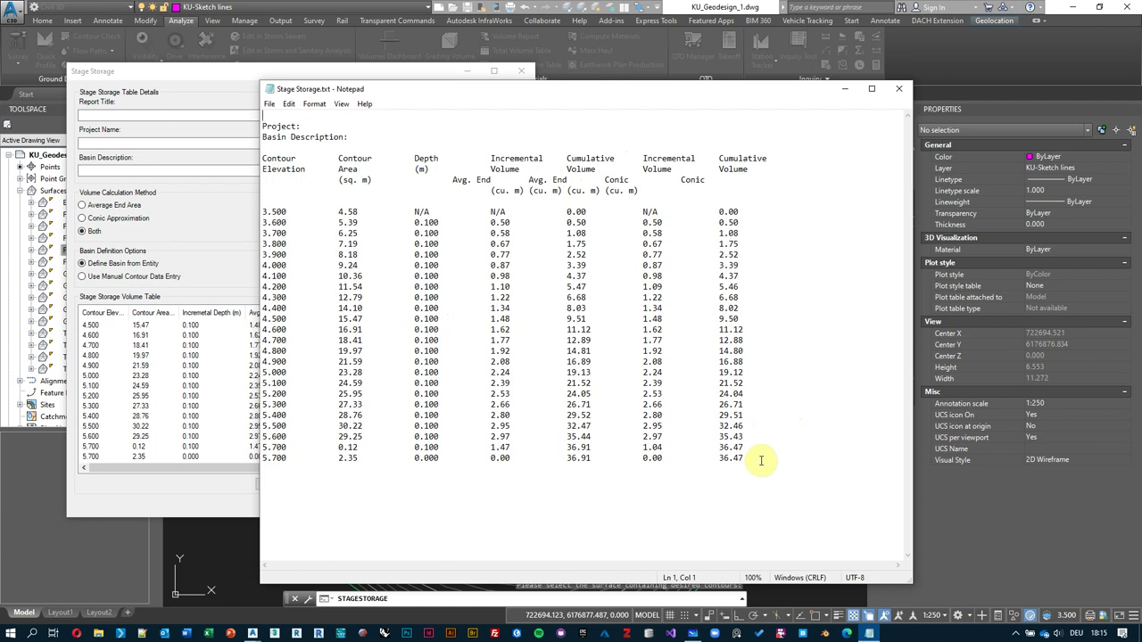
- Examine the cumulative pond volumes in the Stage Storage report, highlighting the rows for elevations 4.000 and 5.000
left_click_drag(765, 456, 298, 304)
left_click(459, 482)
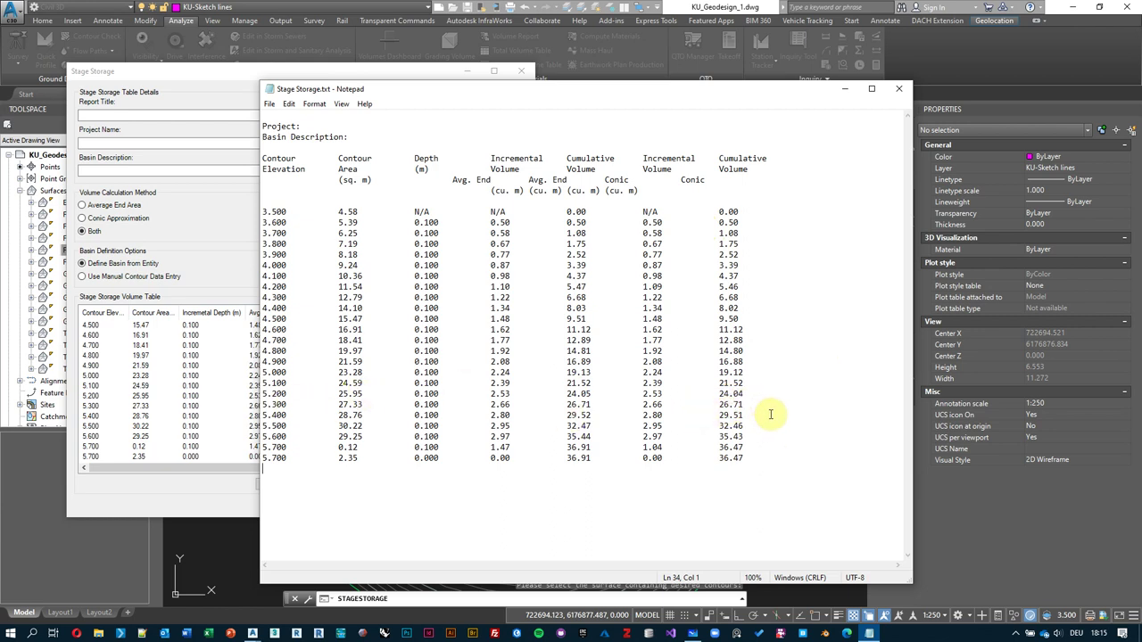
left_click_drag(779, 413, 217, 215)
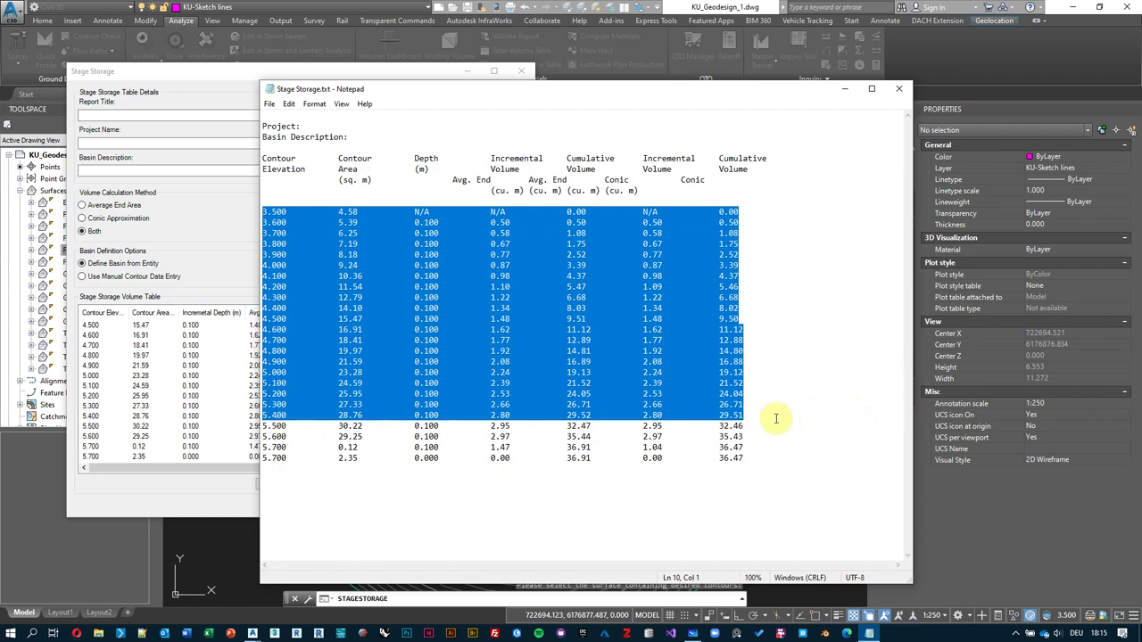
left_click_drag(749, 424, 756, 456)
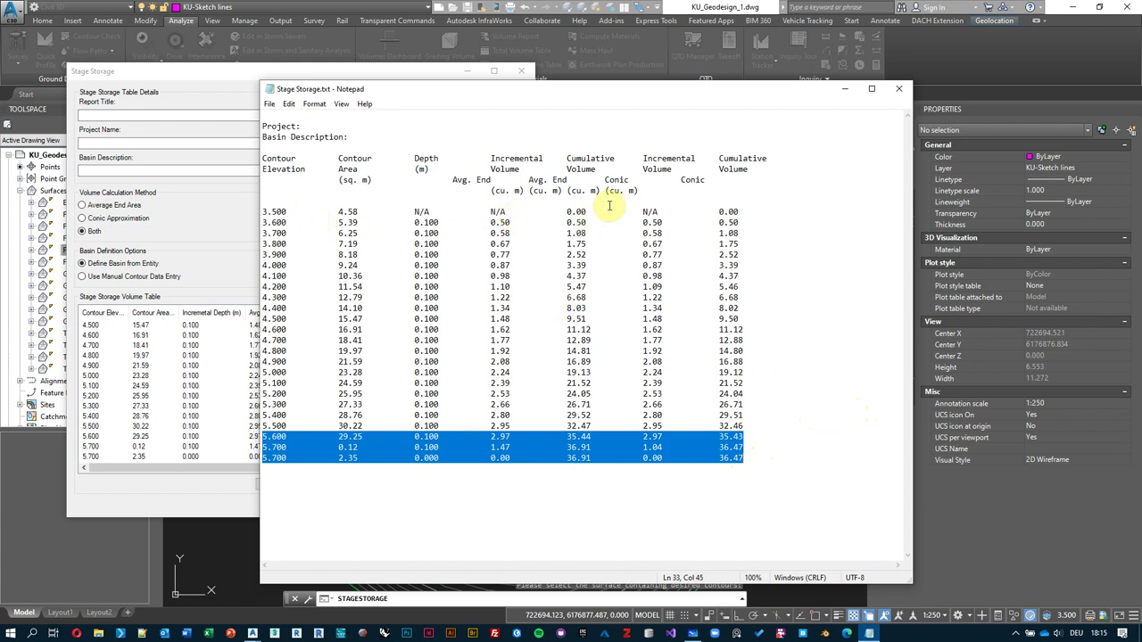
left_click(589, 242)
key("Down")
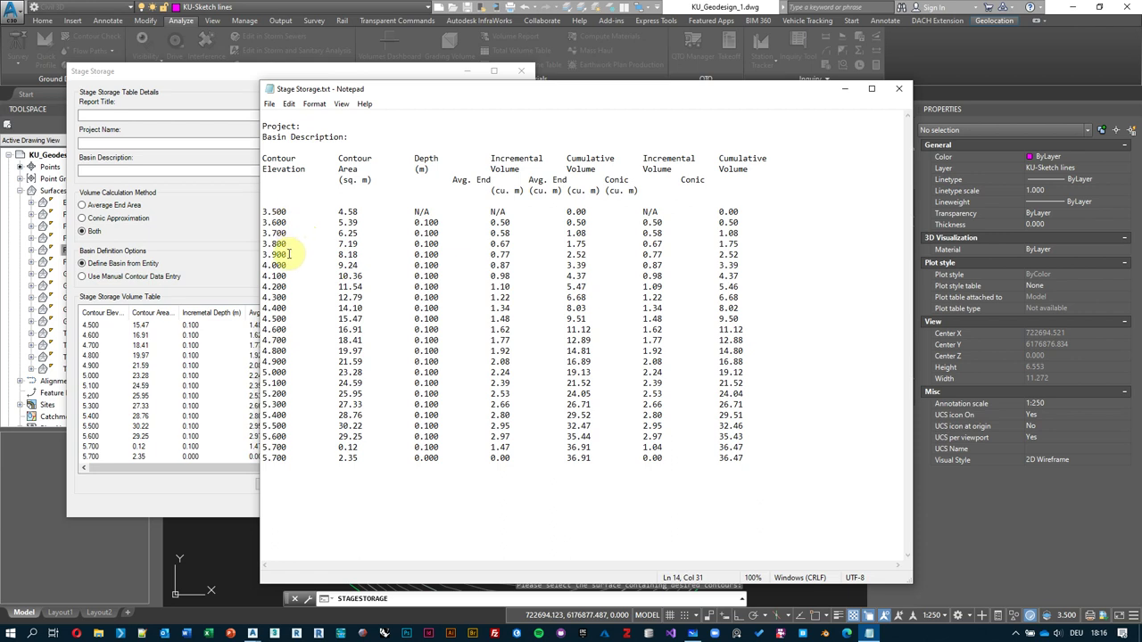
left_click_drag(264, 265, 809, 265)
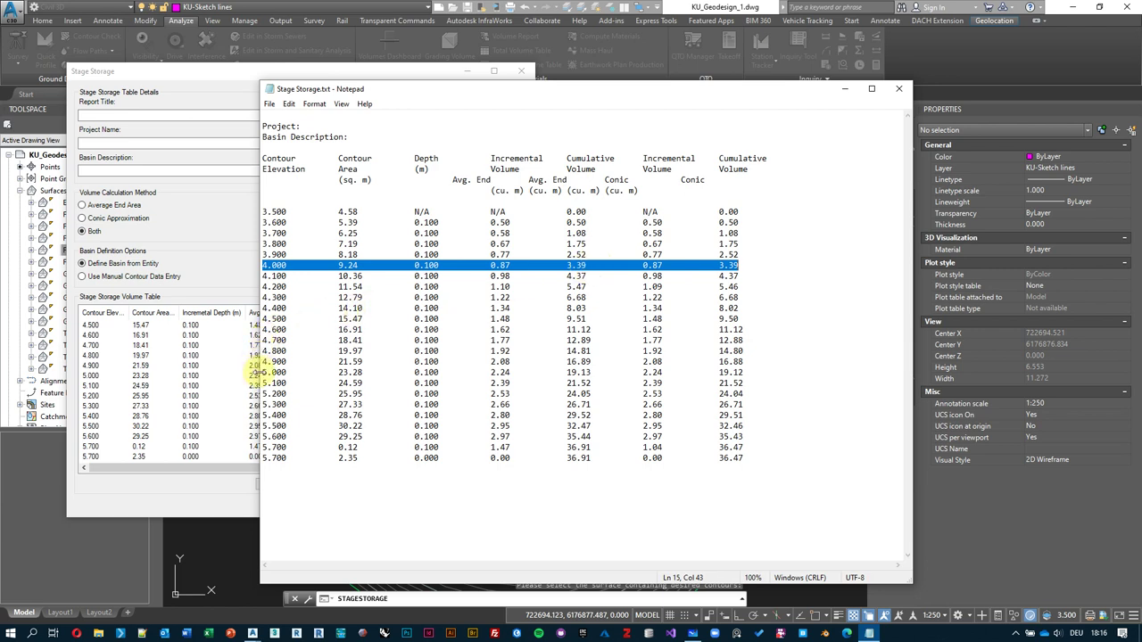
left_click_drag(261, 373, 814, 368)
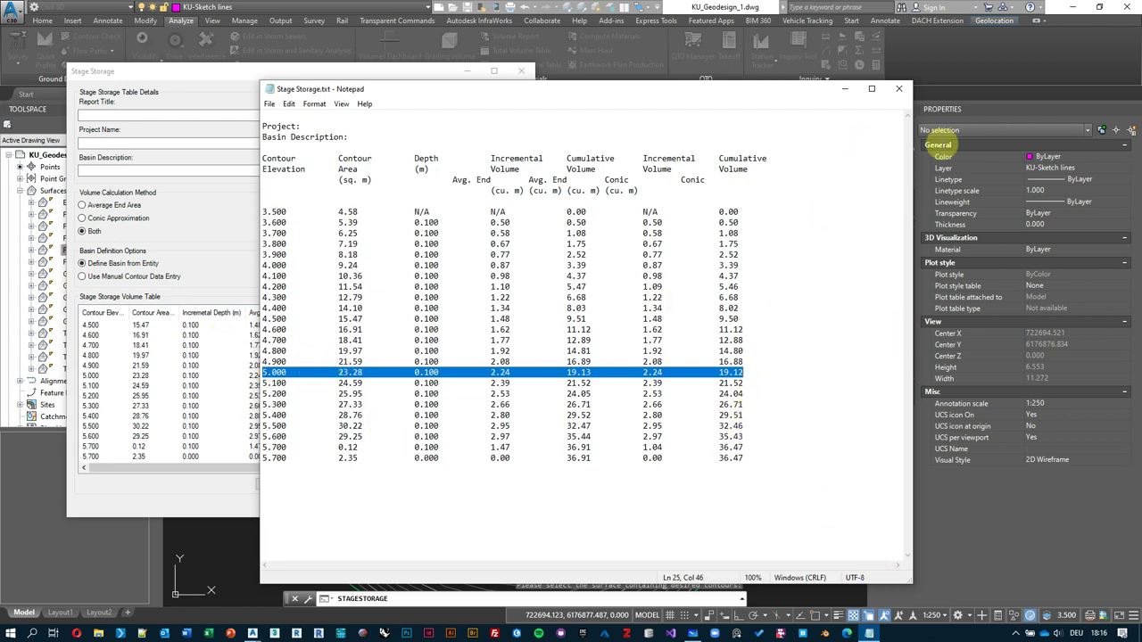
- Close the report and insert the stage storage table into the drawing in the empty area beside the site plan
left_click(899, 88)
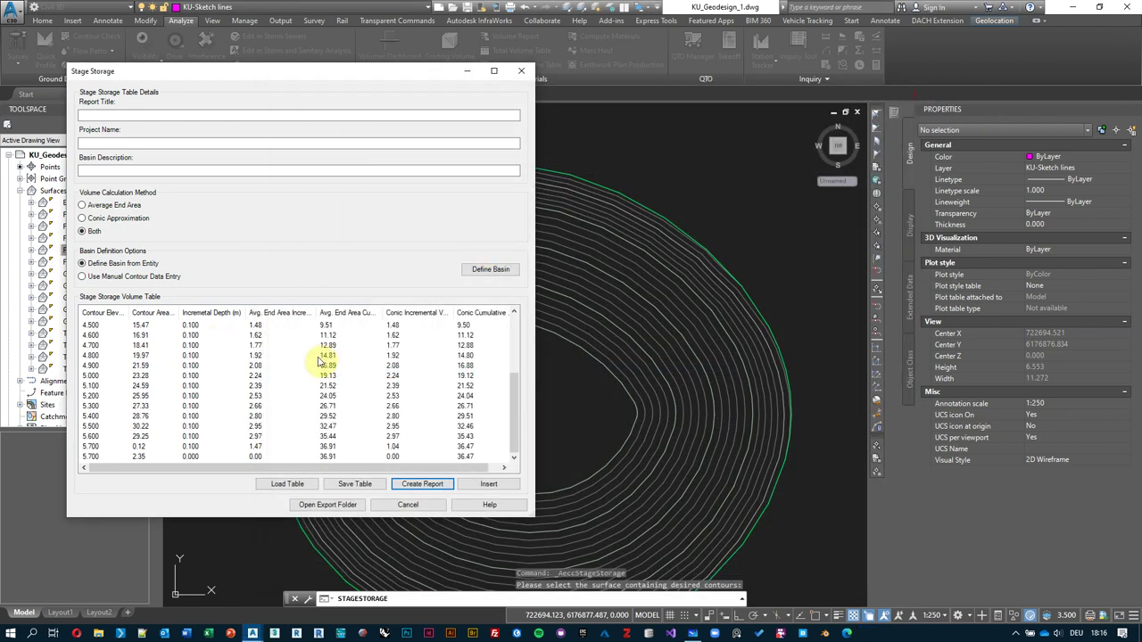
left_click(493, 487)
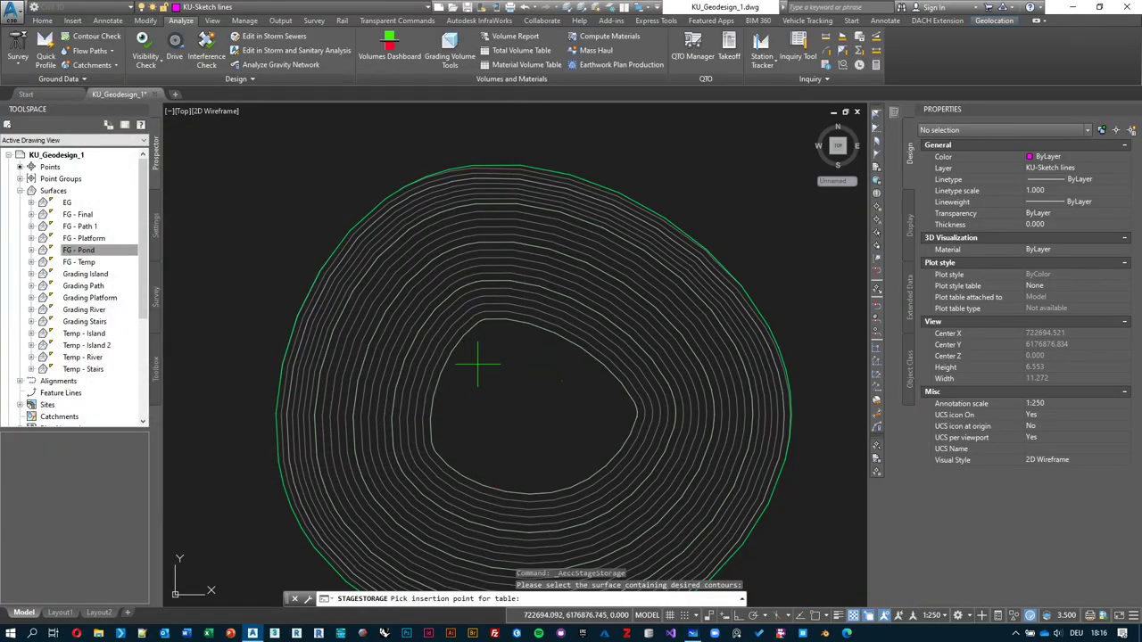
scroll(500, 361, "down", 10)
scroll(609, 306, "down", 10)
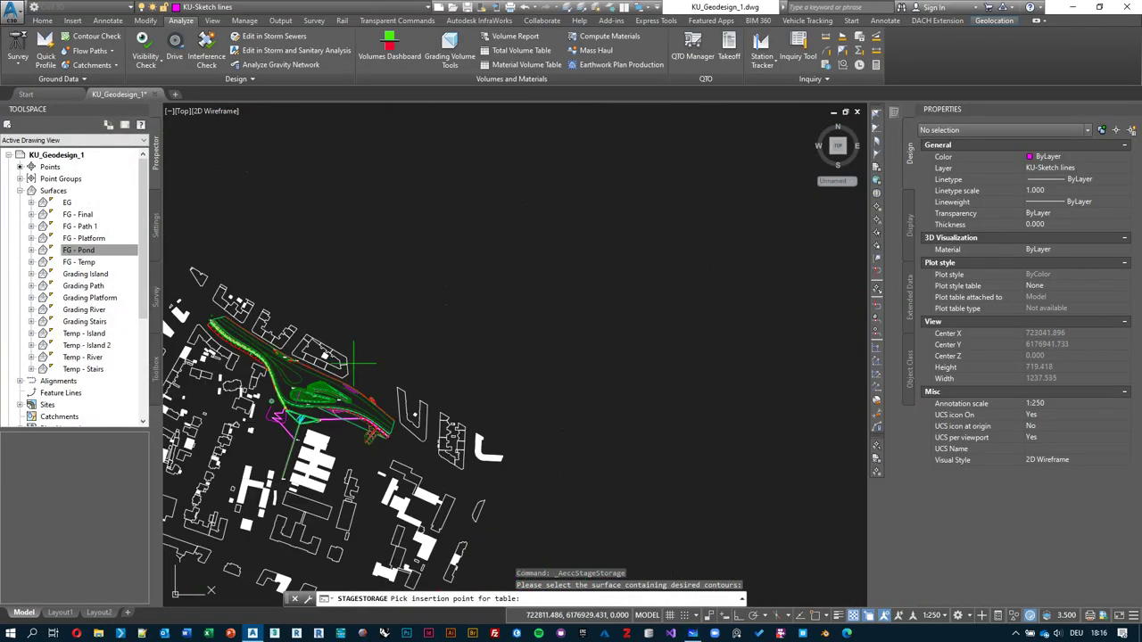
left_click(497, 377)
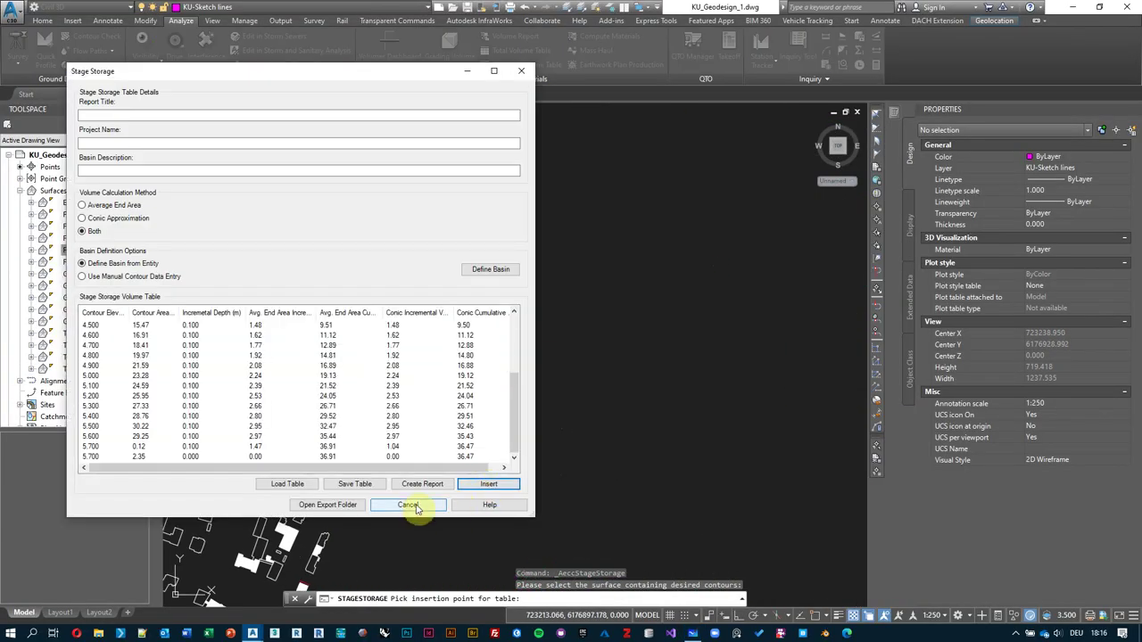
left_click(521, 70)
- Examine the inserted stage storage table with its contour areas, depths and incremental and total volumes per elevation
scroll(567, 363, "up", 5)
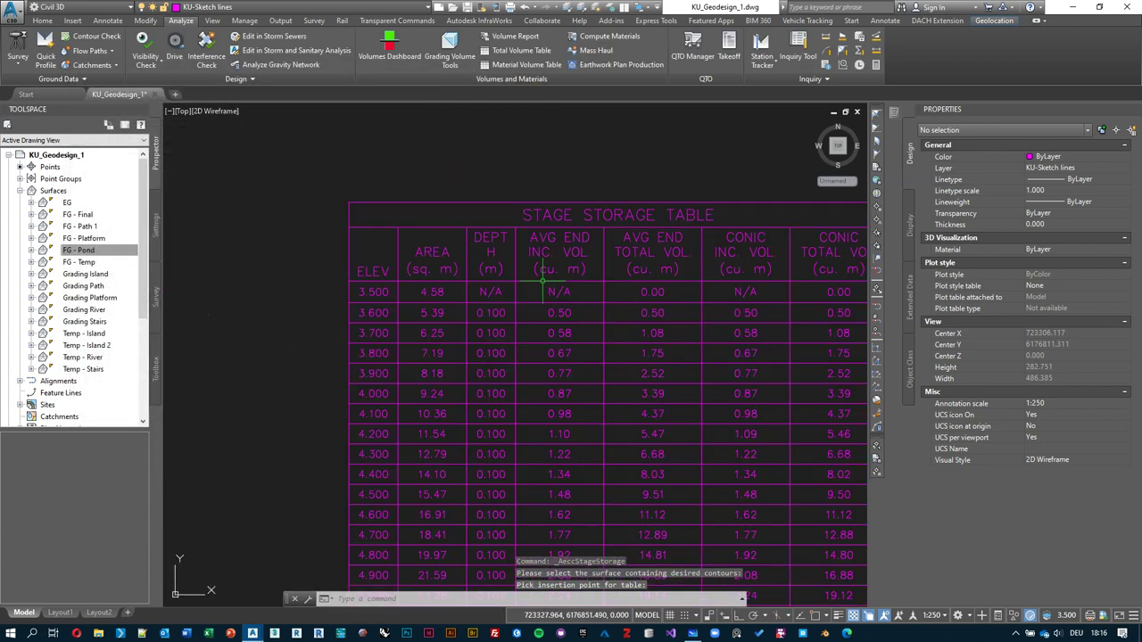
scroll(455, 293, "down", 2)
middle_click_drag(618, 236, 605, 183)
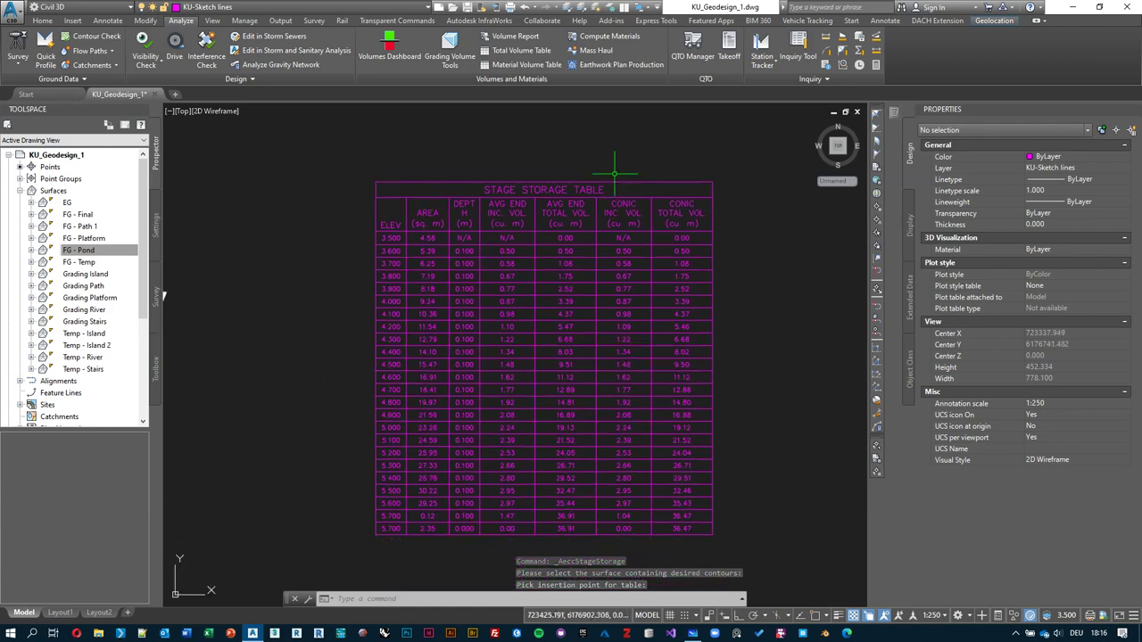
left_click(614, 181)
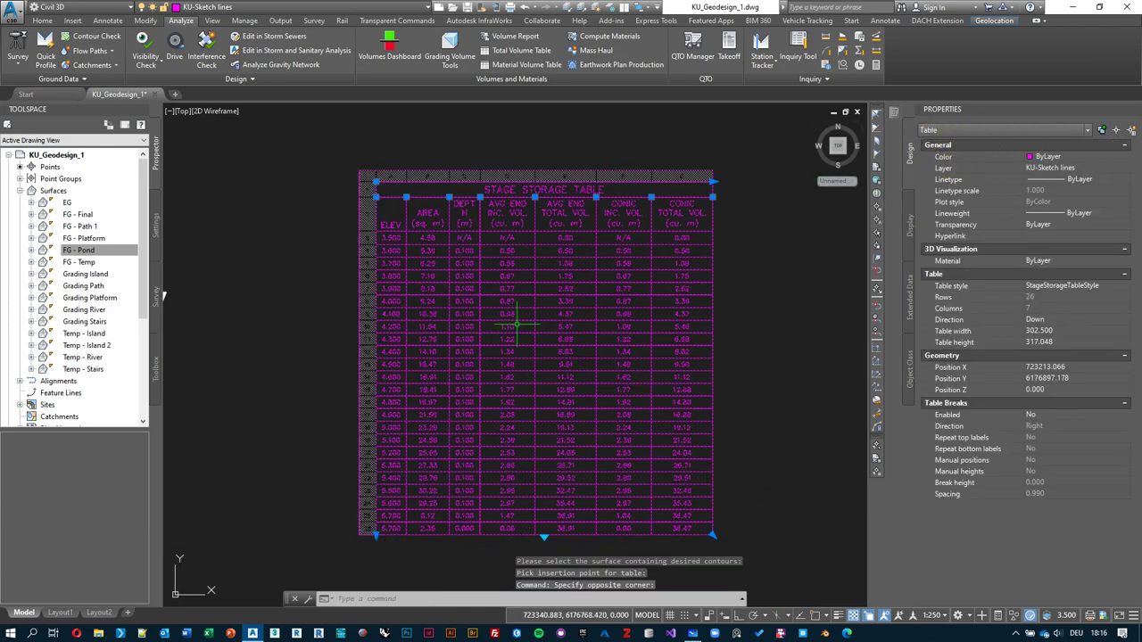
key("Escape")
middle_click_drag(518, 325, 537, 312)
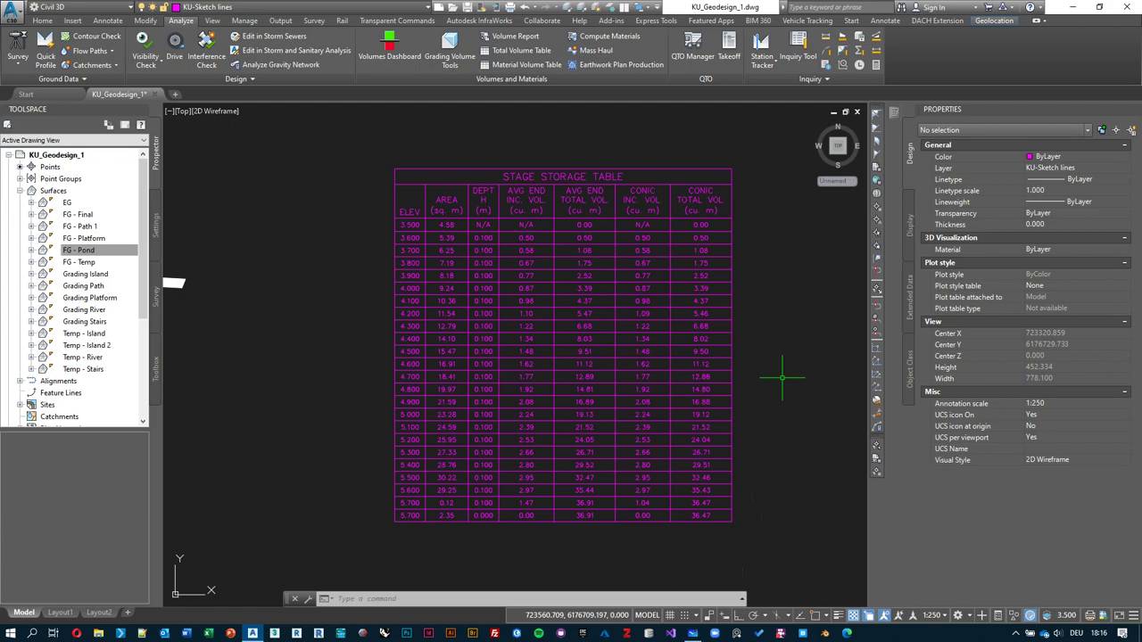
scroll(782, 378, "down", 3)
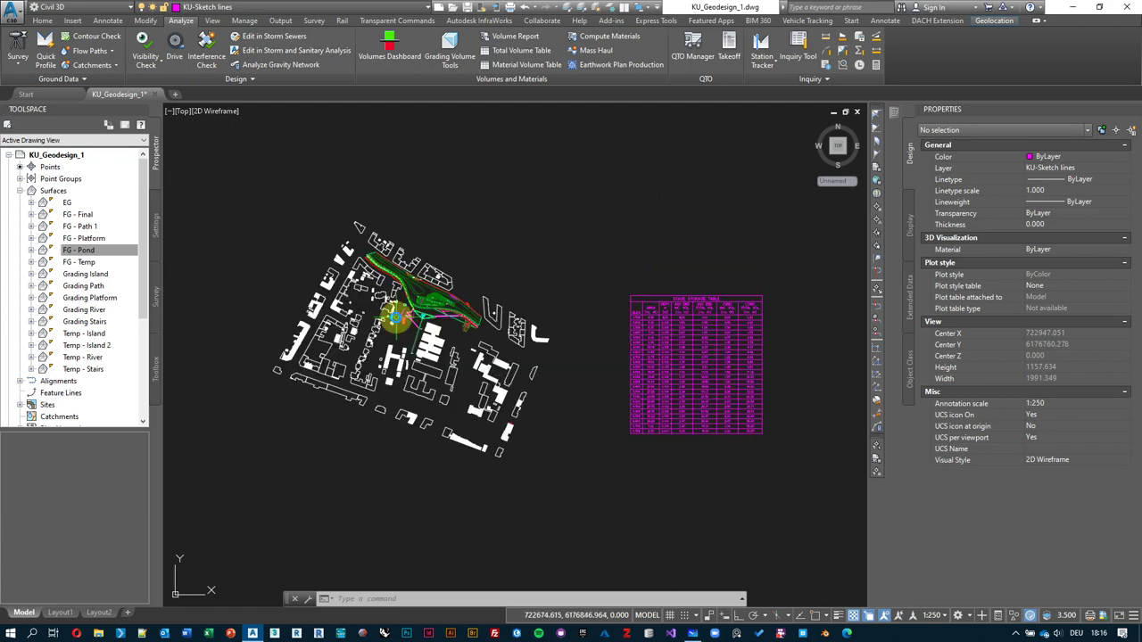
- Change the FG - Pond surface's style to Contours 1m and 5m (Design)
scroll(396, 317, "up", 10)
scroll(394, 264, "up", 10)
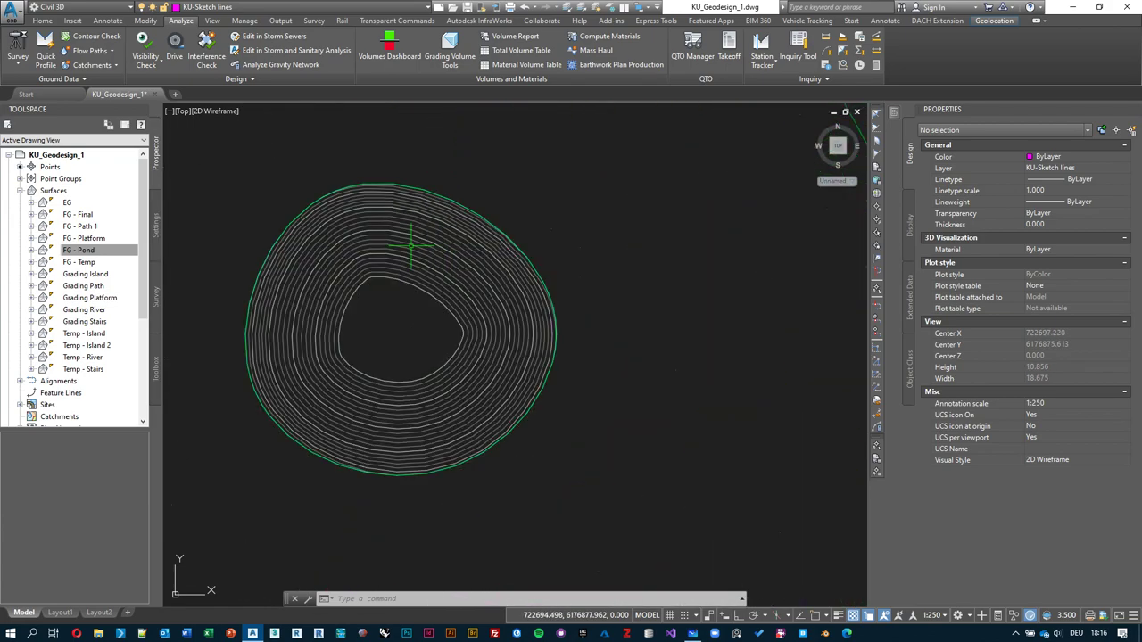
scroll(429, 250, "down", 3)
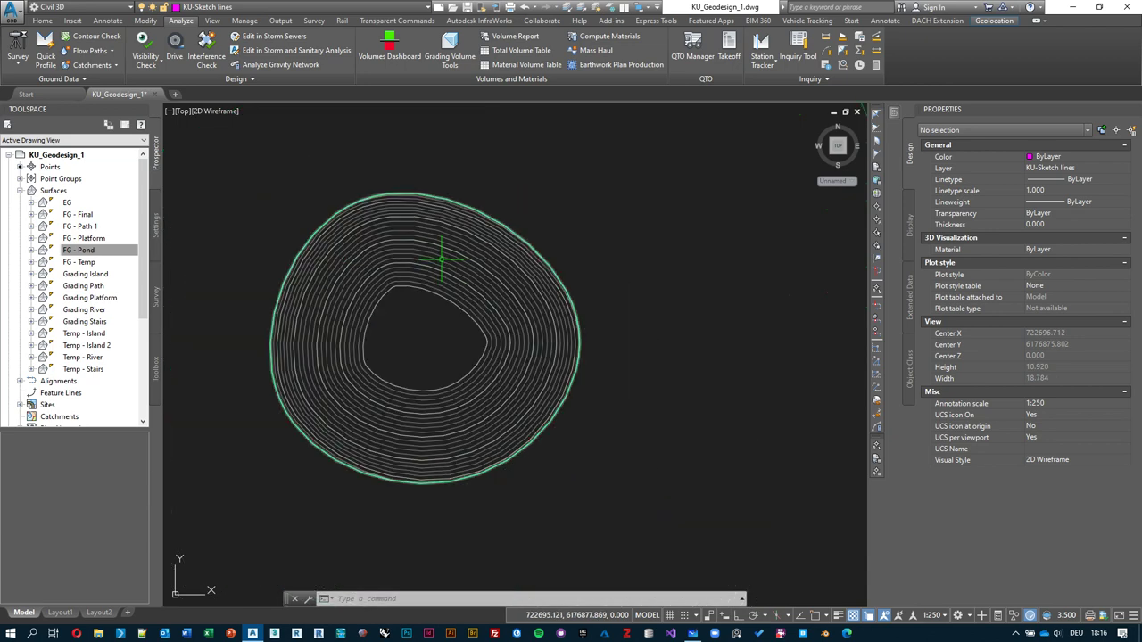
left_click(450, 258)
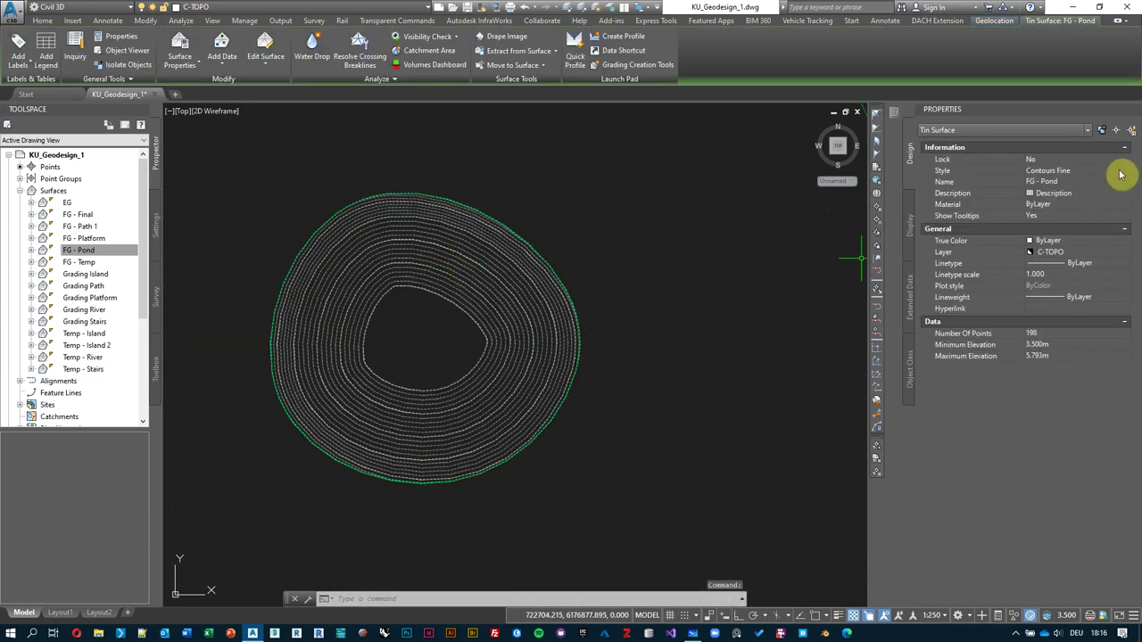
left_click(1123, 170)
left_click(1124, 171)
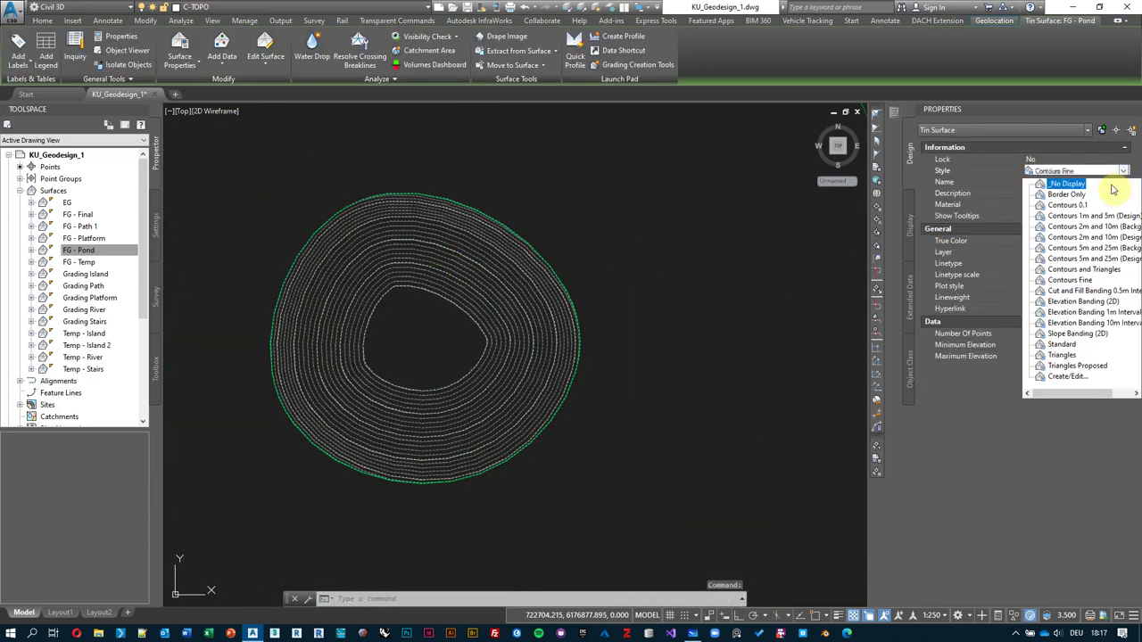
left_click(1093, 215)
scroll(523, 268, "down", 3)
scroll(493, 286, "down", 2)
middle_click_drag(493, 285, 513, 369)
key("Escape")
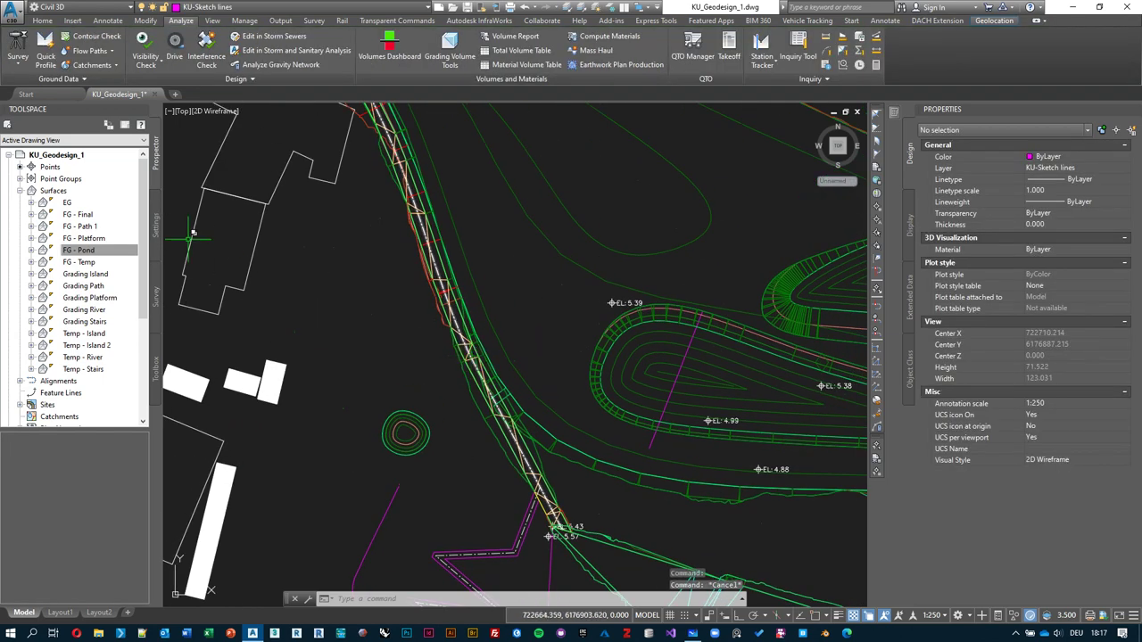
- Set the surface style of FG - Final to Contours Fine in its surface properties
left_click(80, 217)
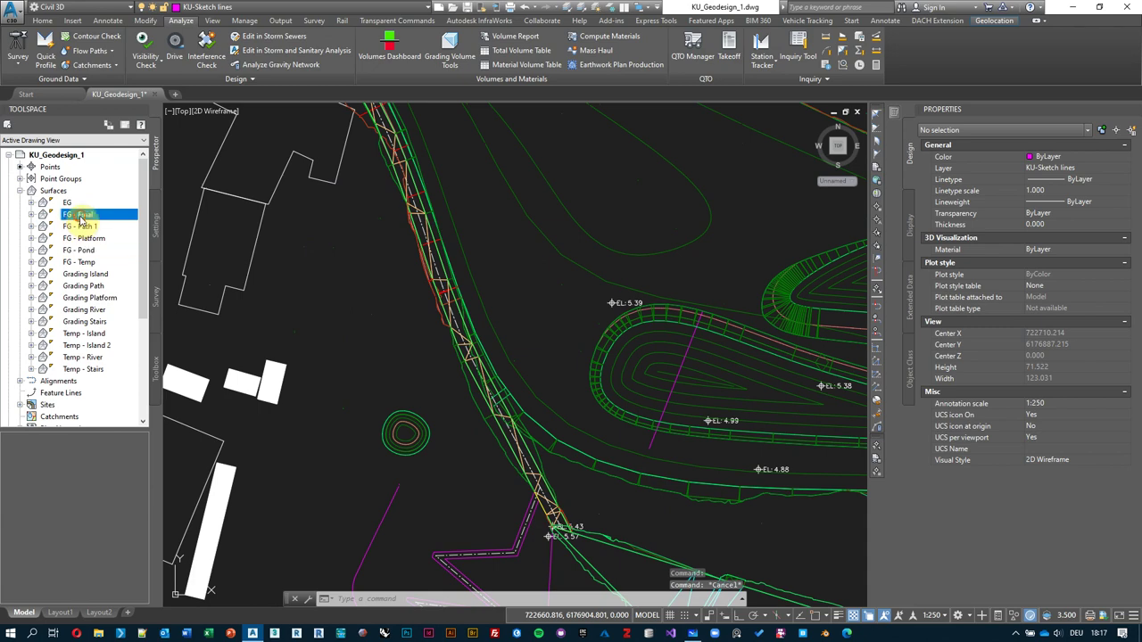
middle_click_drag(523, 263, 576, 283)
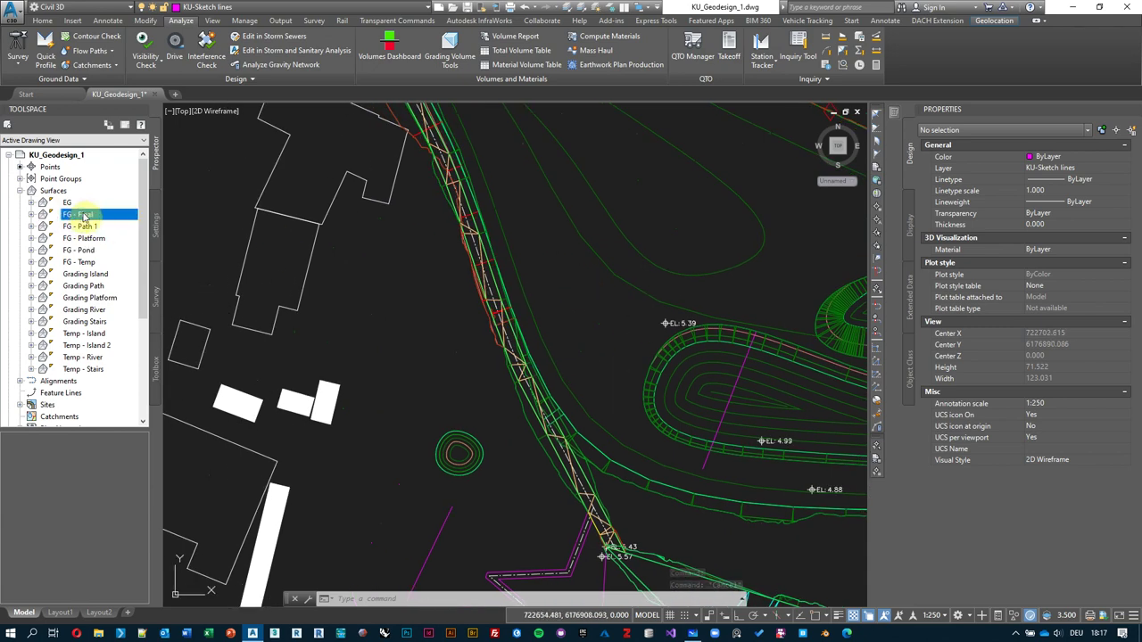
right_click(82, 217)
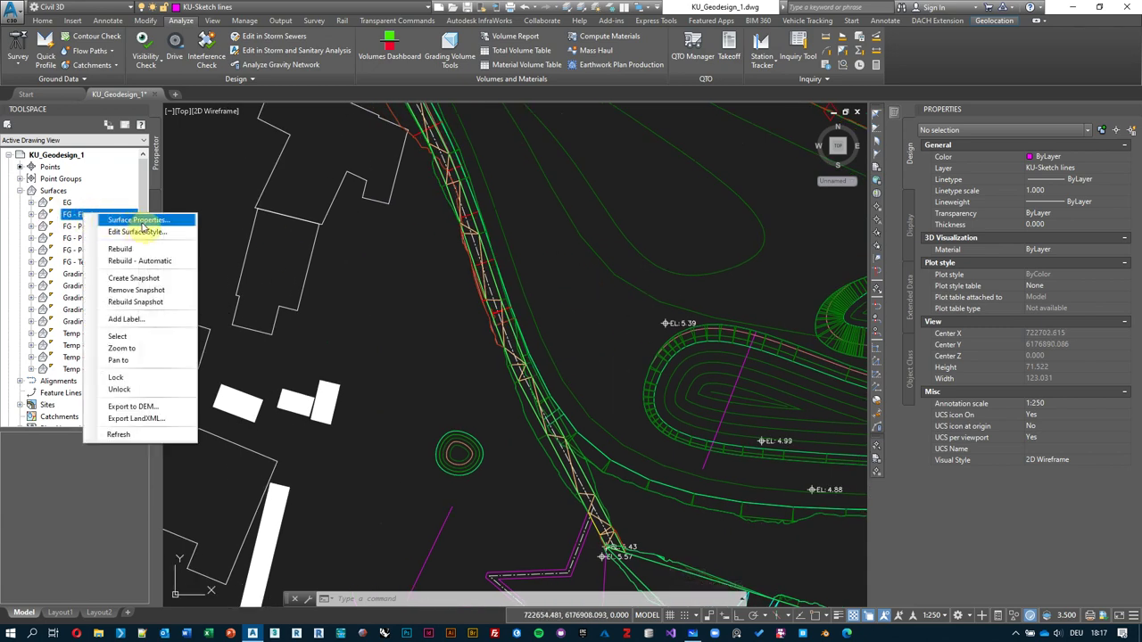
left_click(82, 216)
right_click(81, 216)
left_click(134, 219)
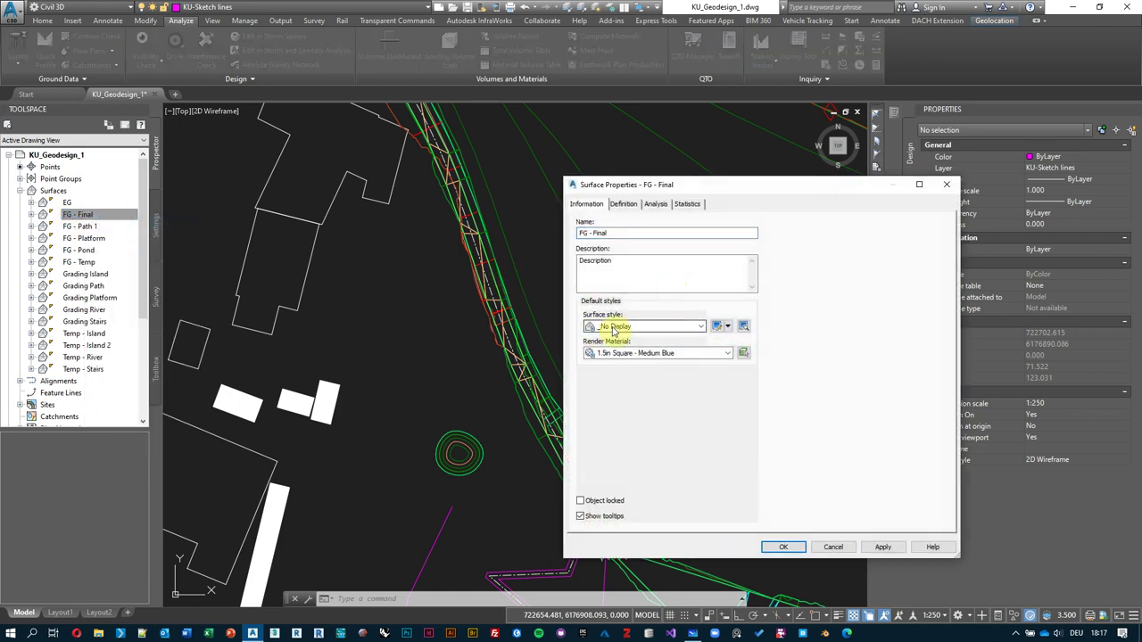
left_click(702, 327)
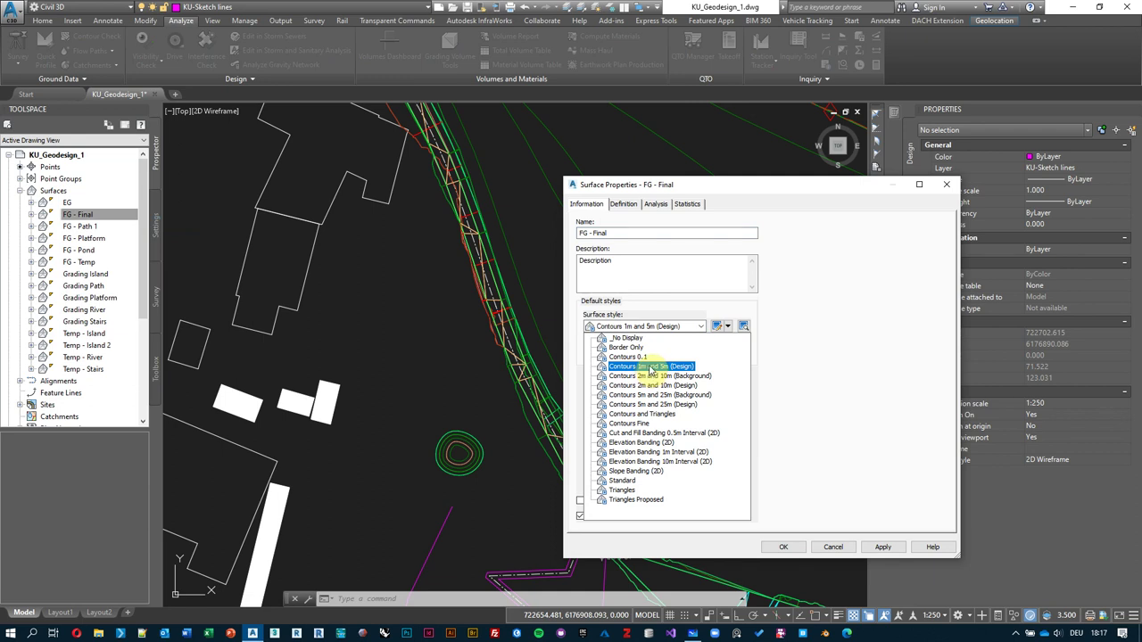
left_click(651, 367)
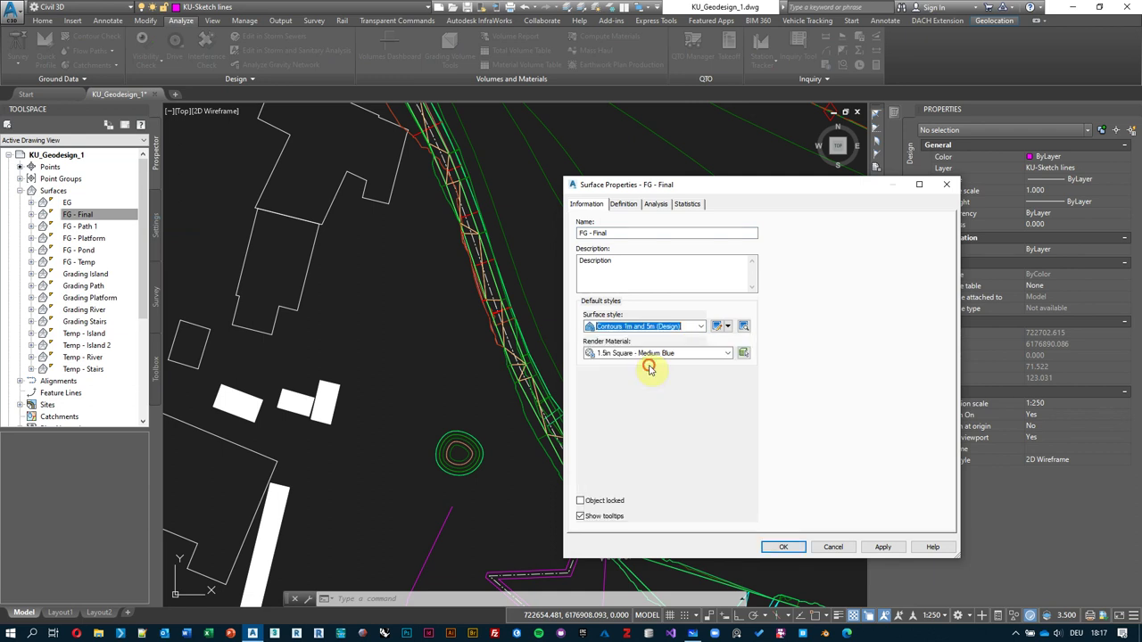
left_click(702, 326)
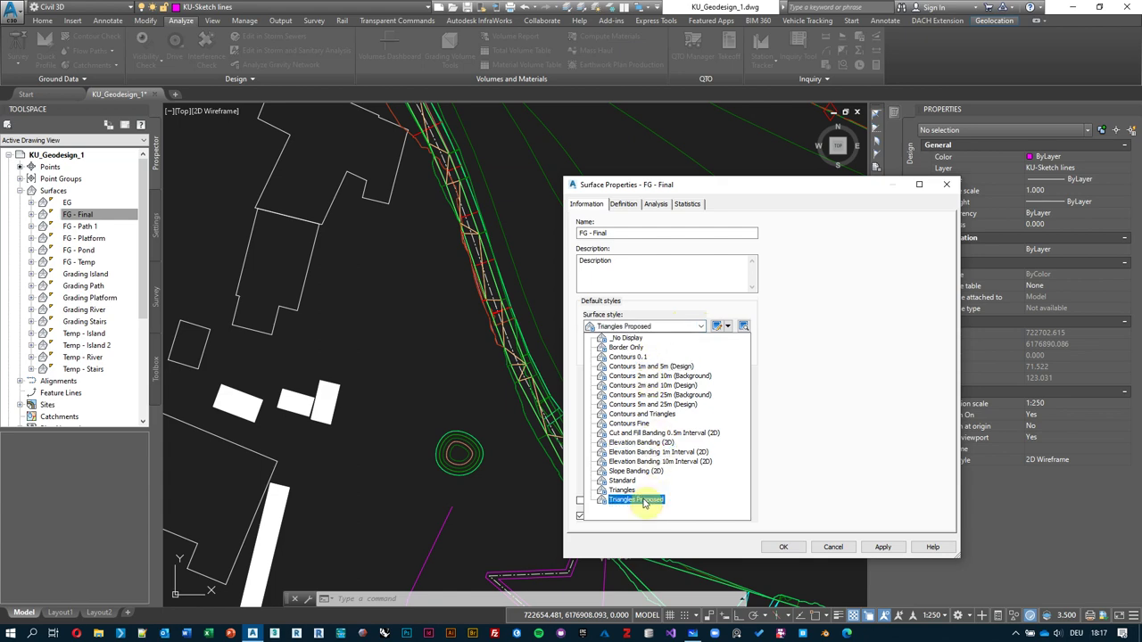
left_click(629, 423)
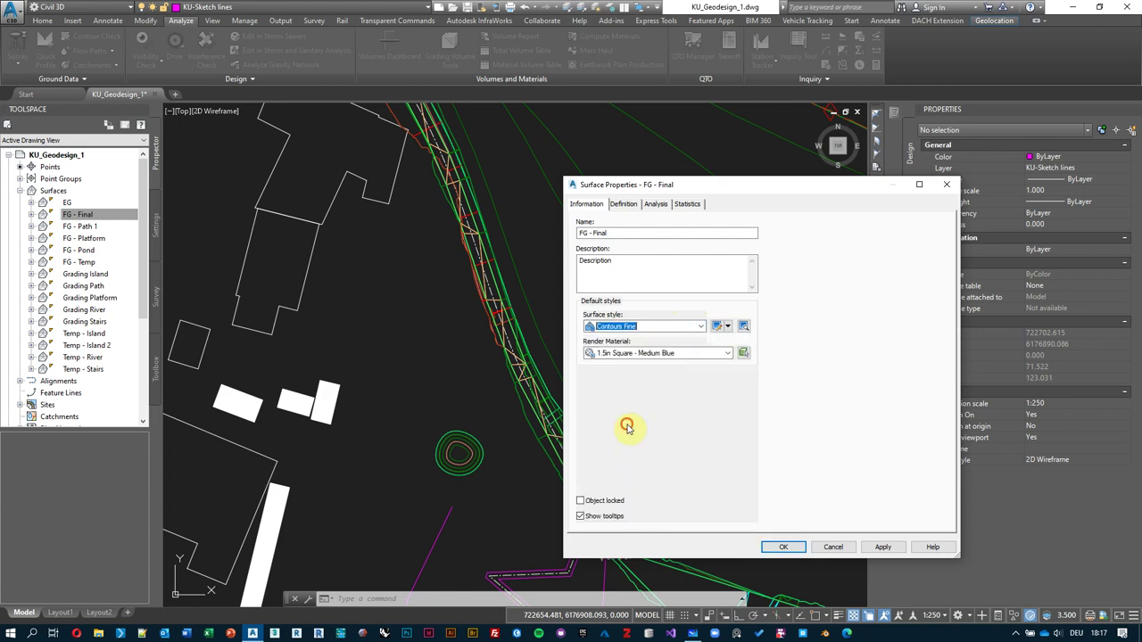
left_click(783, 547)
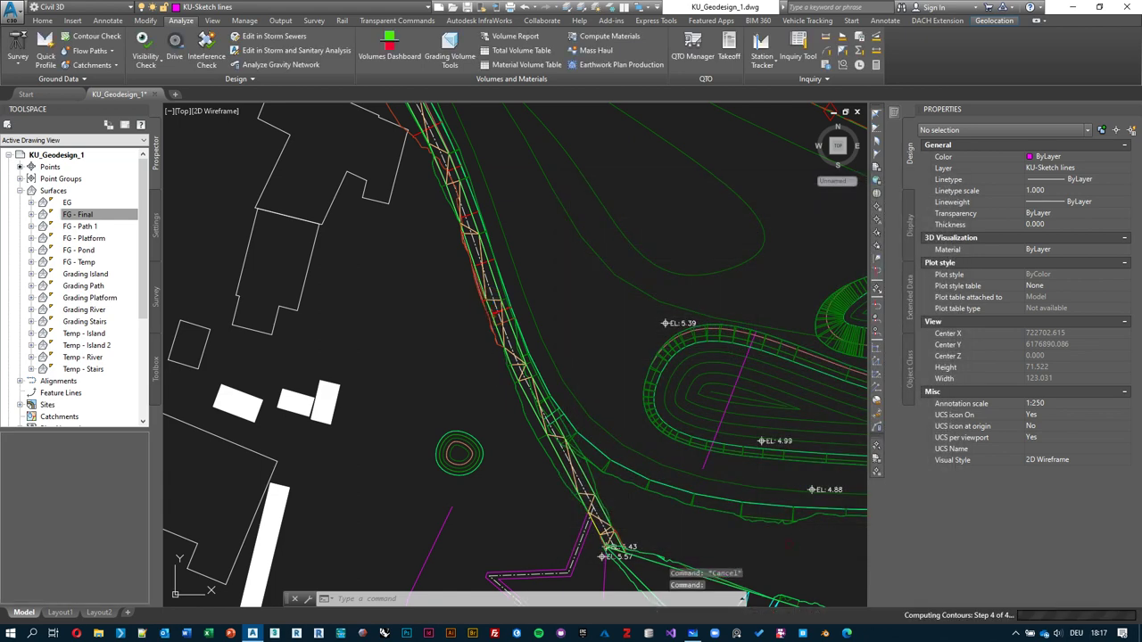
- Review the final surface's fine contours across the site, from the riverbanks to the triangular area and the buildings south of it
scroll(479, 348, "down", 3)
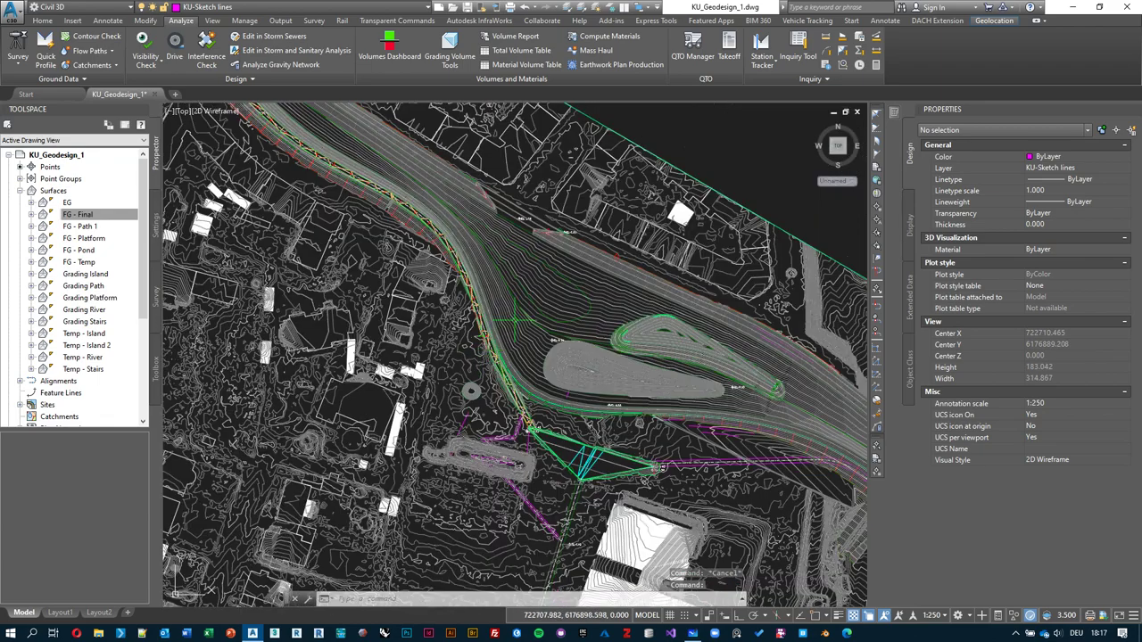
middle_click_drag(610, 429, 520, 366)
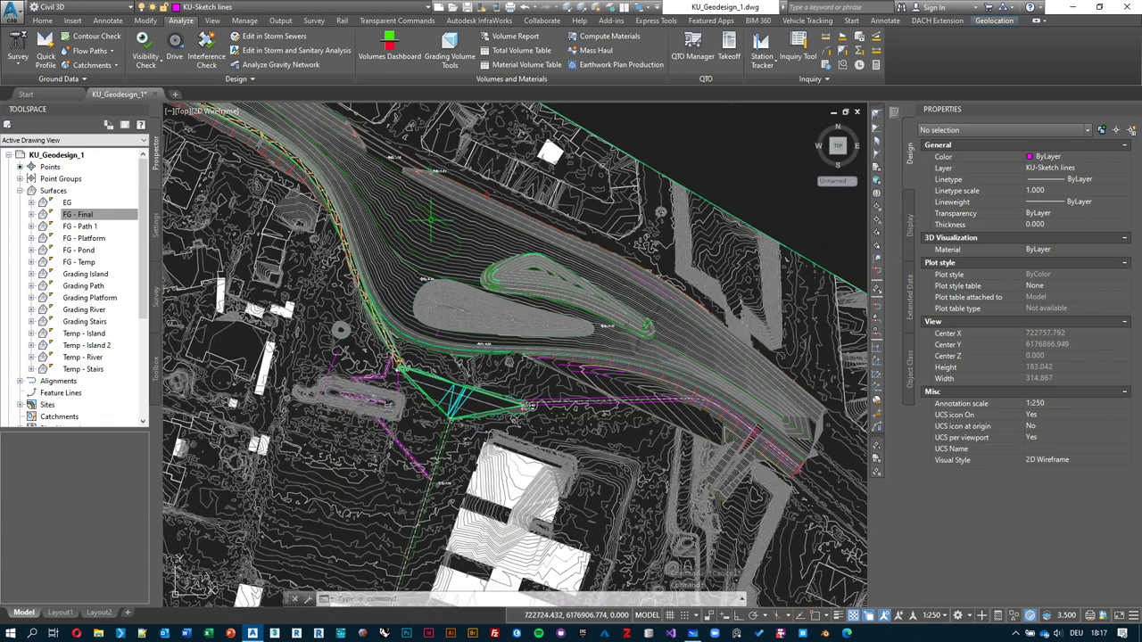
scroll(424, 237, "up", 4)
scroll(358, 250, "down", 4)
middle_click_drag(362, 259, 504, 114)
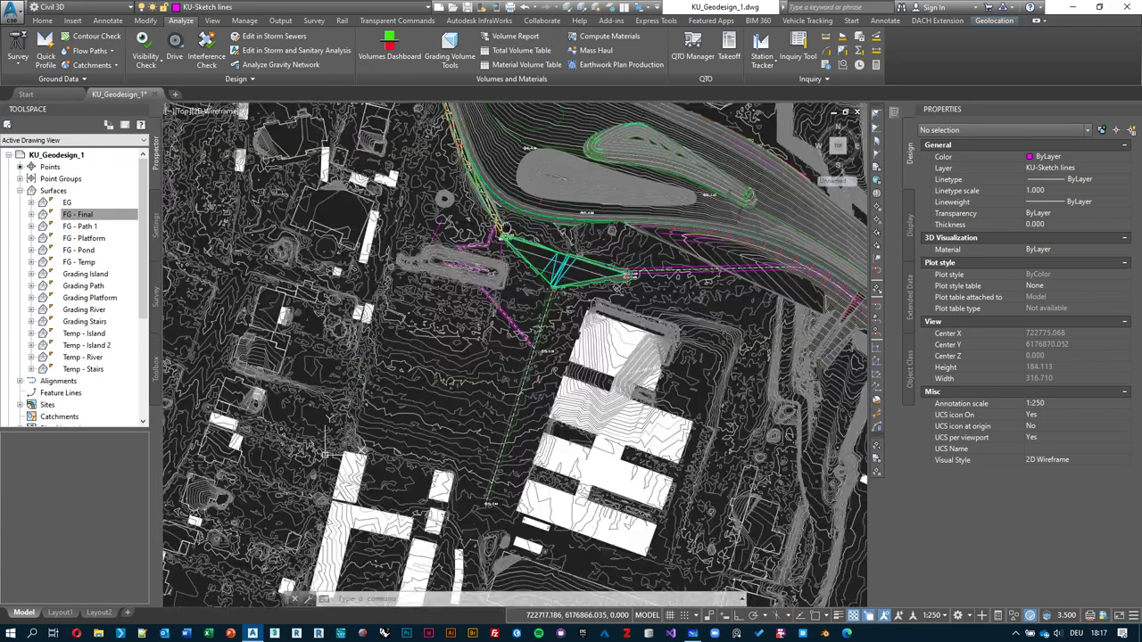
scroll(381, 406, "up", 2)
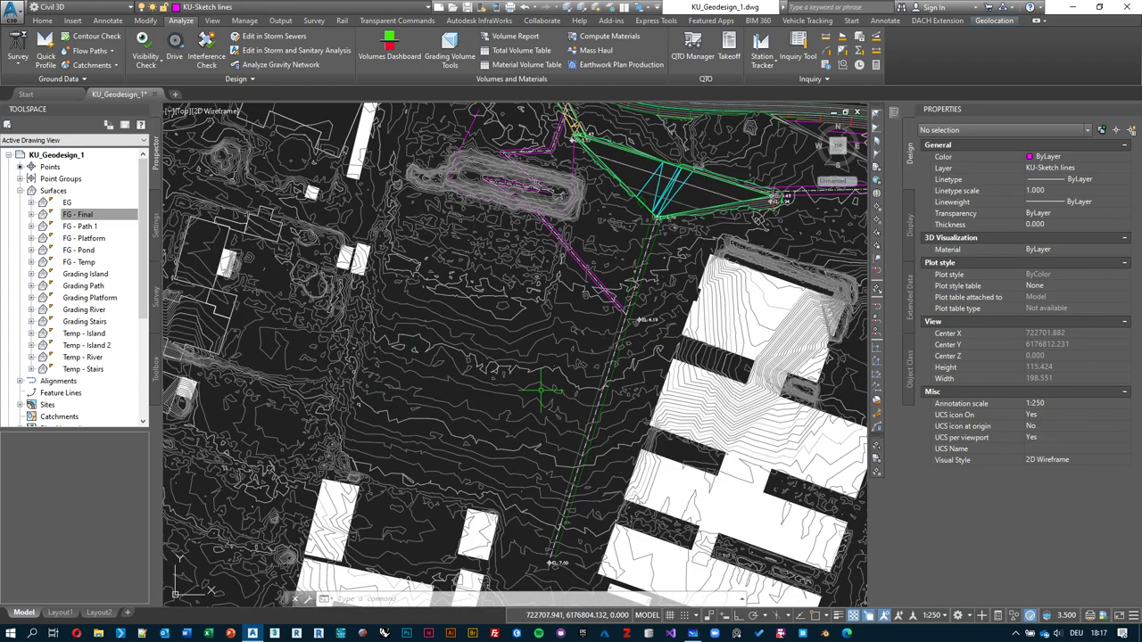
scroll(515, 355, "down", 3)
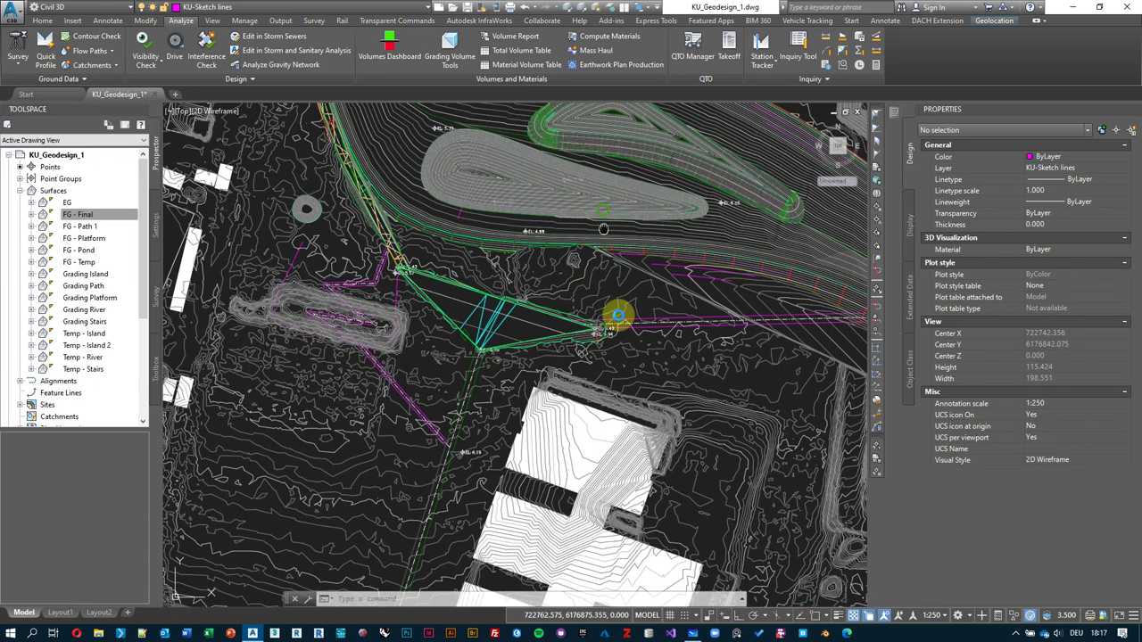
- Inspect the final surface's contours in detail along the river, around the islands, beside the path and at the pond
scroll(652, 394, "up", 3)
scroll(523, 248, "up", 4)
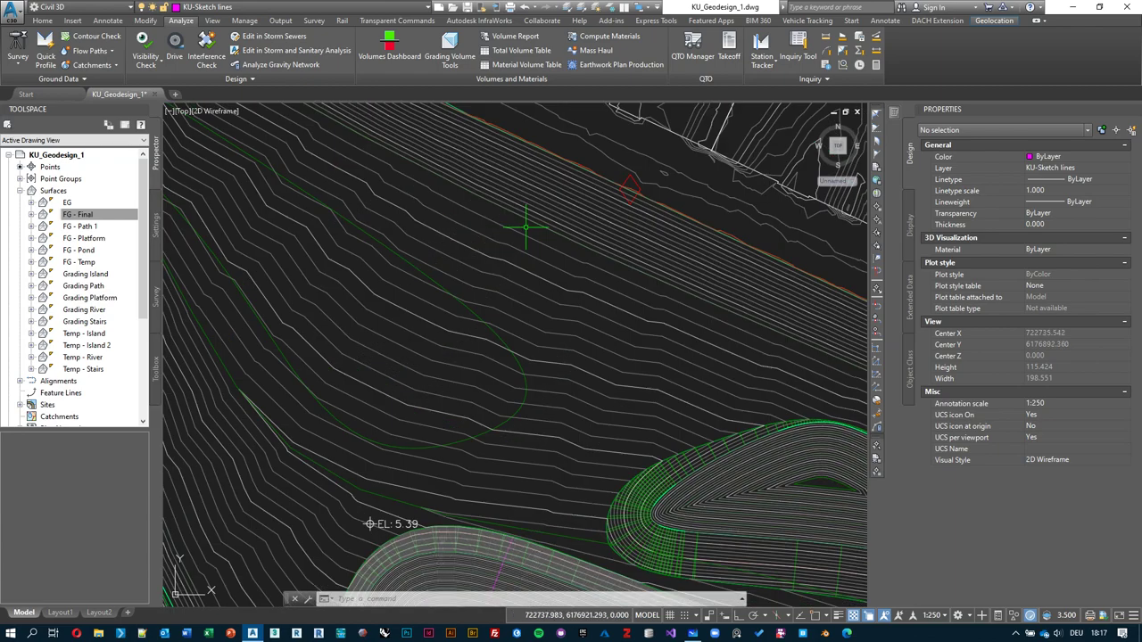
scroll(535, 268, "down", 3)
scroll(565, 400, "up", 3)
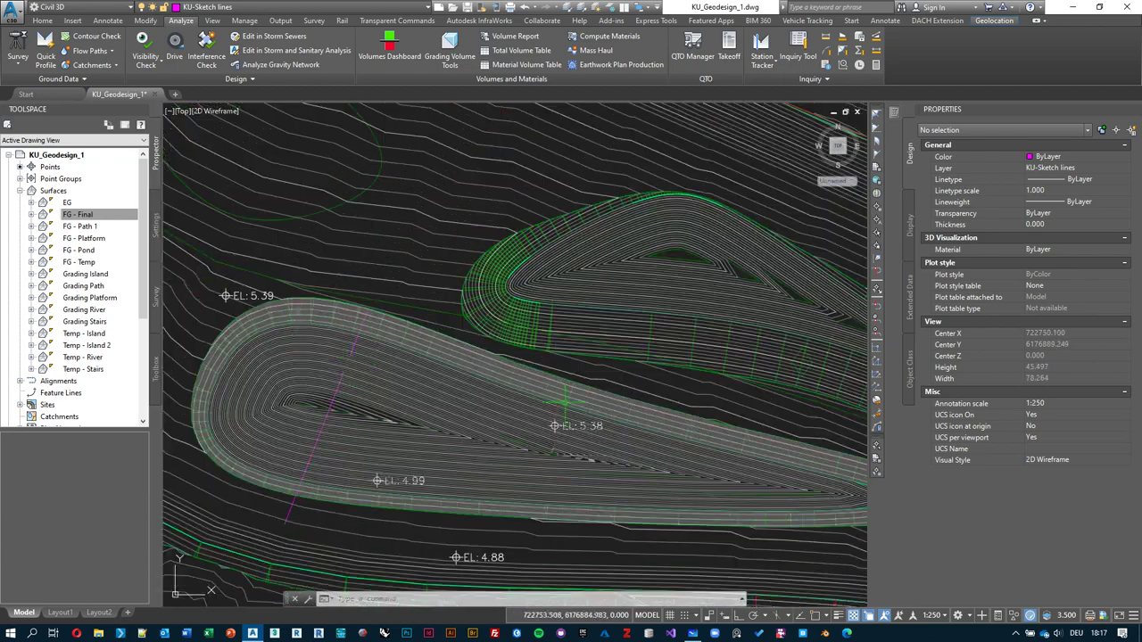
scroll(462, 316, "down", 4)
scroll(332, 494, "up", 5)
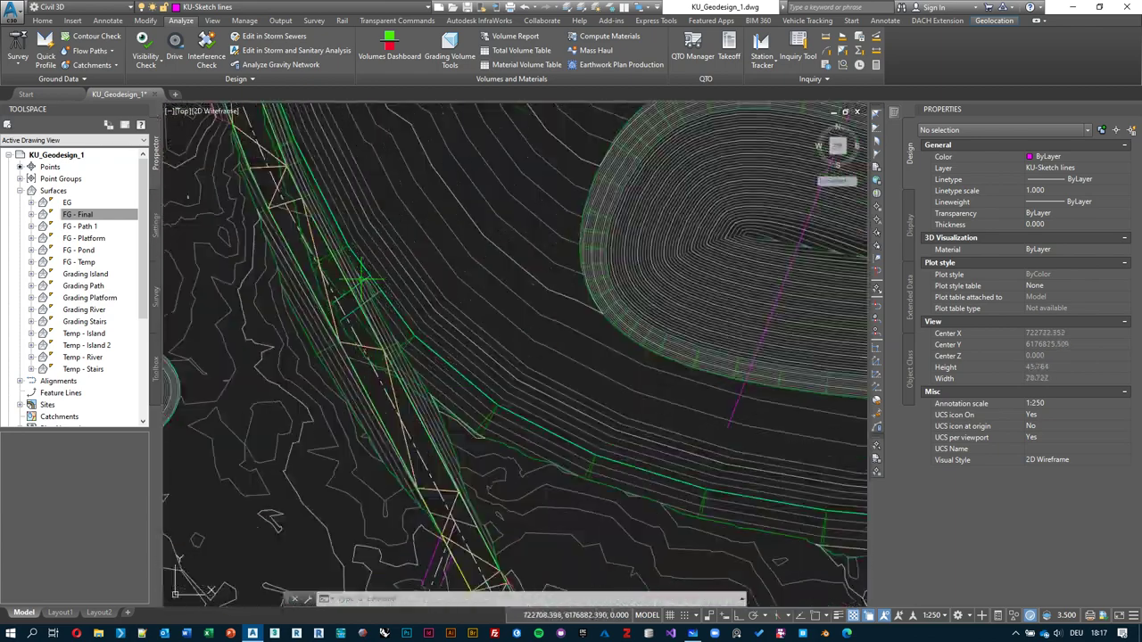
scroll(561, 434, "down", 4)
scroll(461, 253, "up", 3)
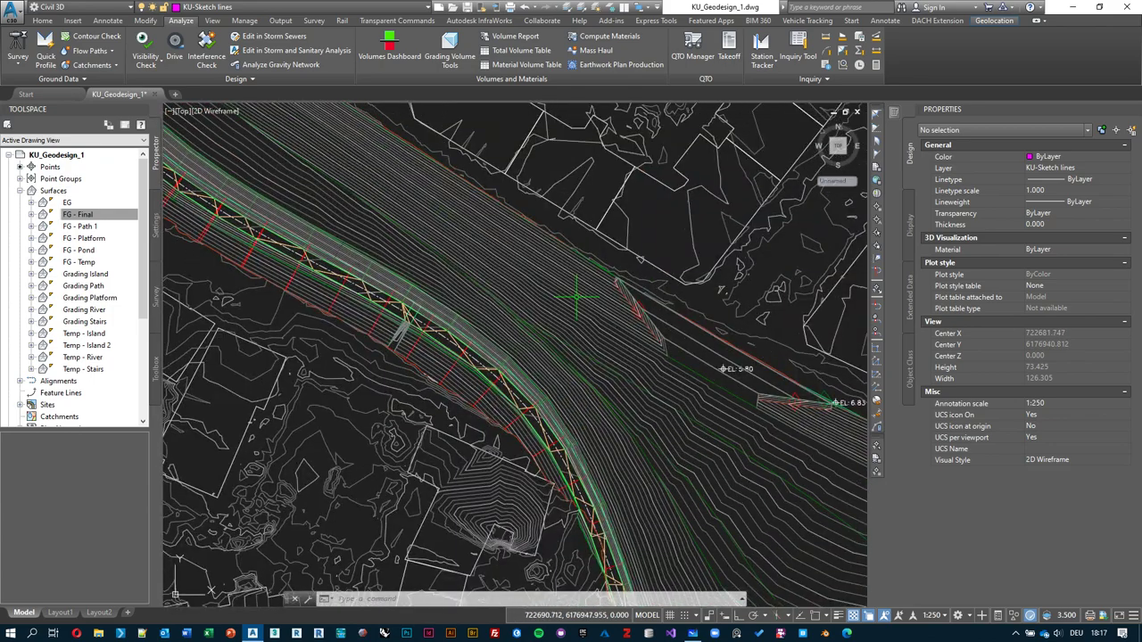
scroll(589, 295, "down", 3)
scroll(693, 354, "up", 5)
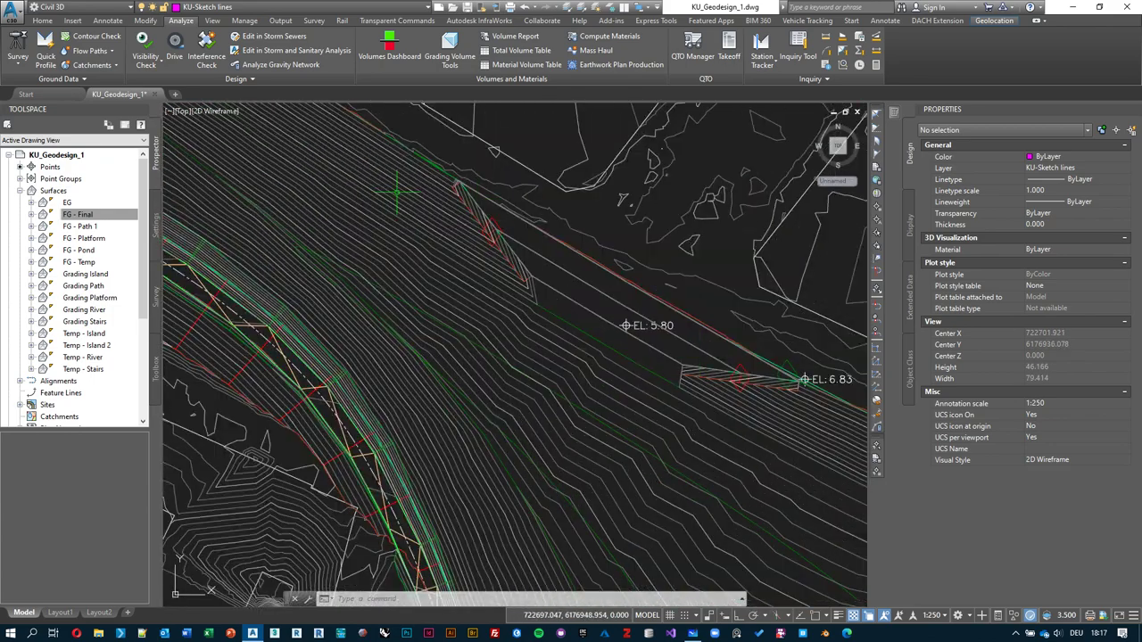
scroll(481, 246, "down", 3)
scroll(515, 312, "down", 4)
scroll(515, 312, "up", 3)
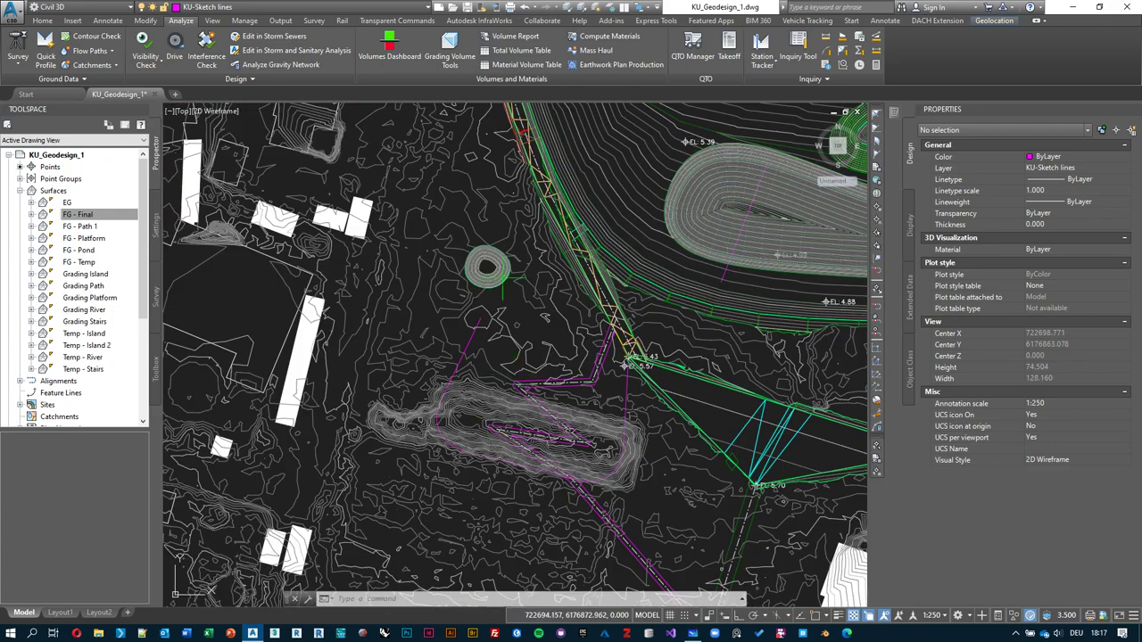
scroll(464, 268, "up", 3)
scroll(464, 250, "down", 5)
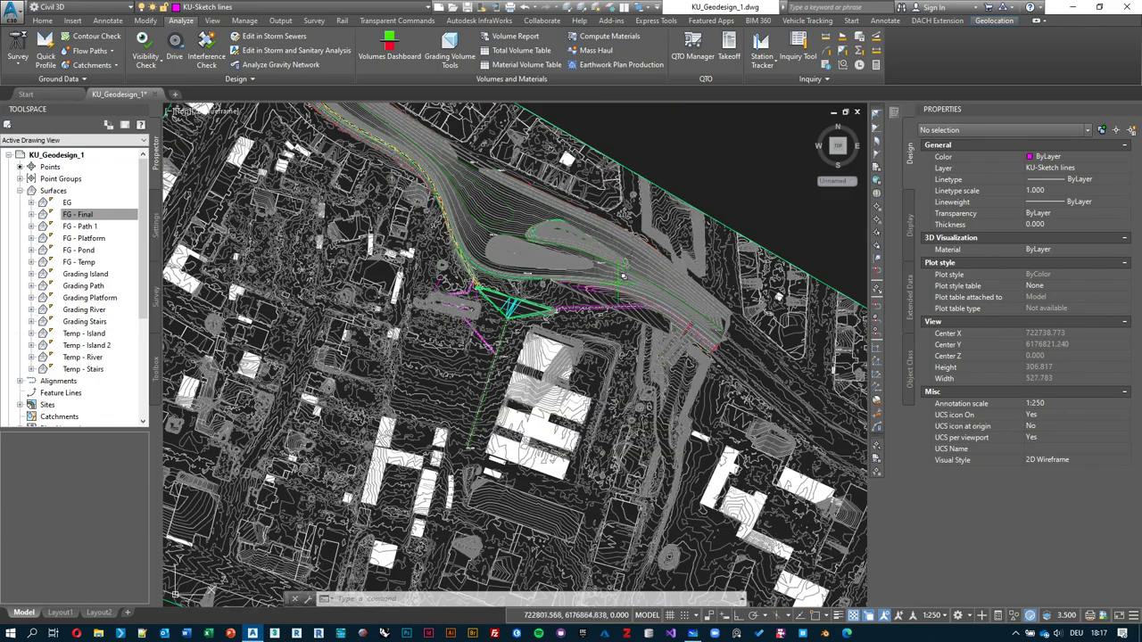
- Change the style of the FG - Final surface to Contours 1m and 5m (Design)
scroll(464, 223, "up", 1)
scroll(468, 152, "up", 3)
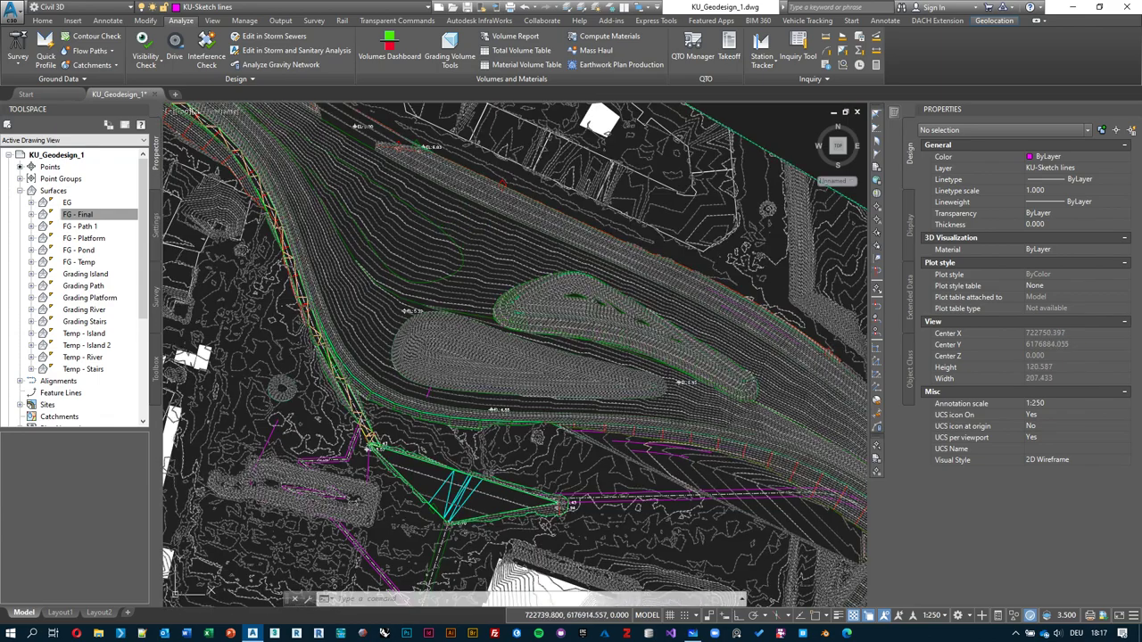
left_click(468, 152)
left_click(1123, 171)
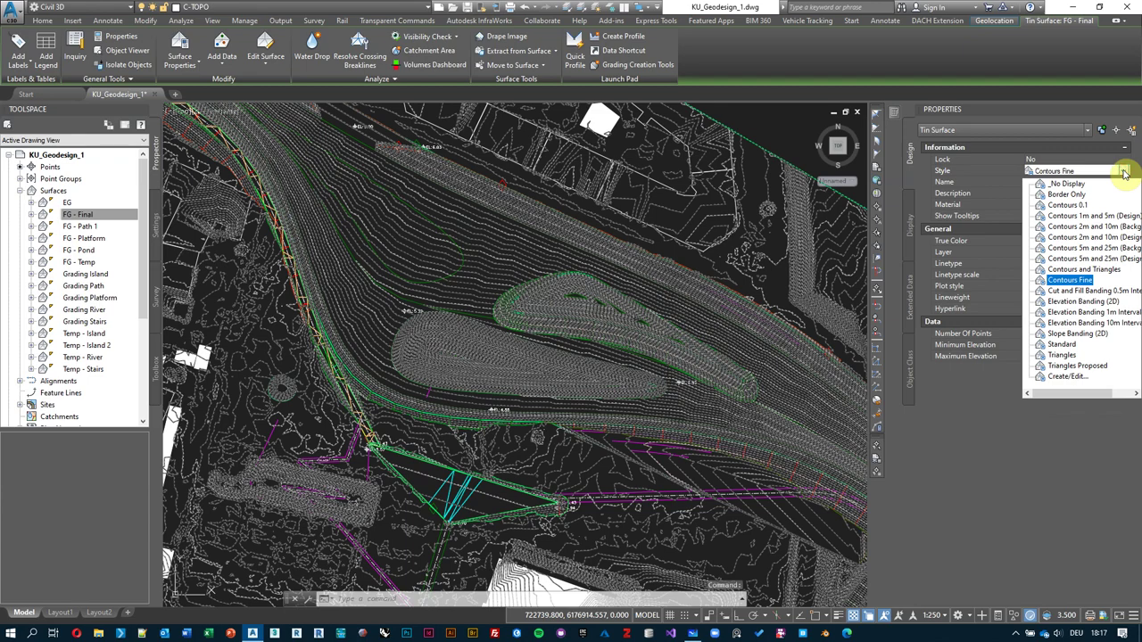
left_click(1093, 215)
mouse_move(486, 272)
middle_mouse_down()
mouse_move(518, 312)
mouse_move(509, 327)
mouse_move(532, 337)
middle_mouse_up()
key("Escape")
mouse_move(532, 337)
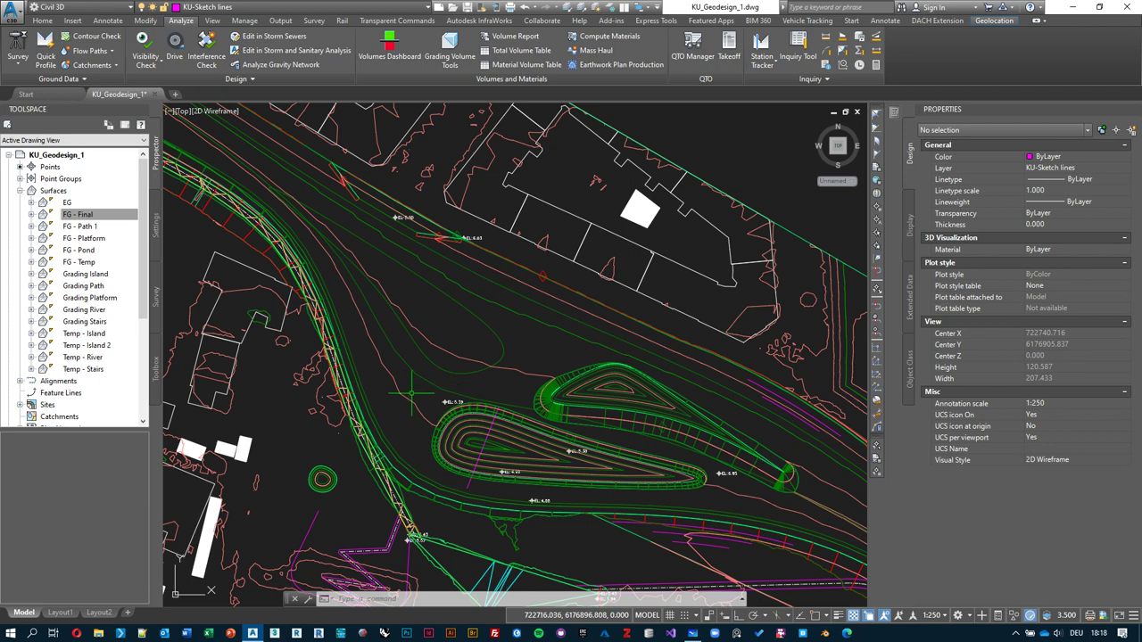
middle_click_drag(518, 331, 525, 339)
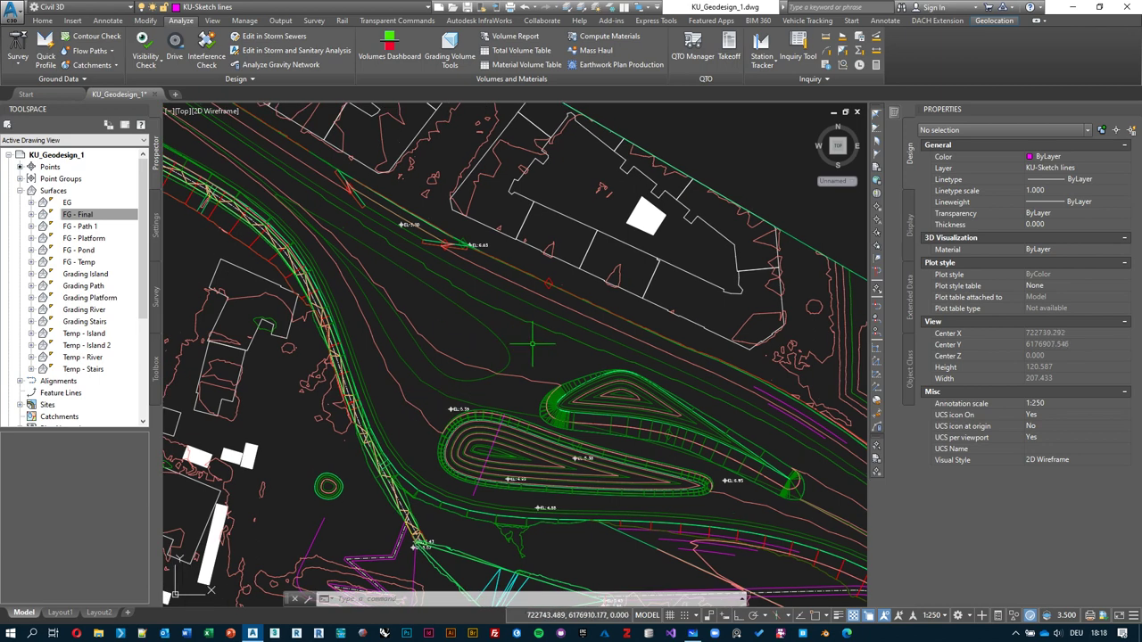
mouse_move(533, 342)
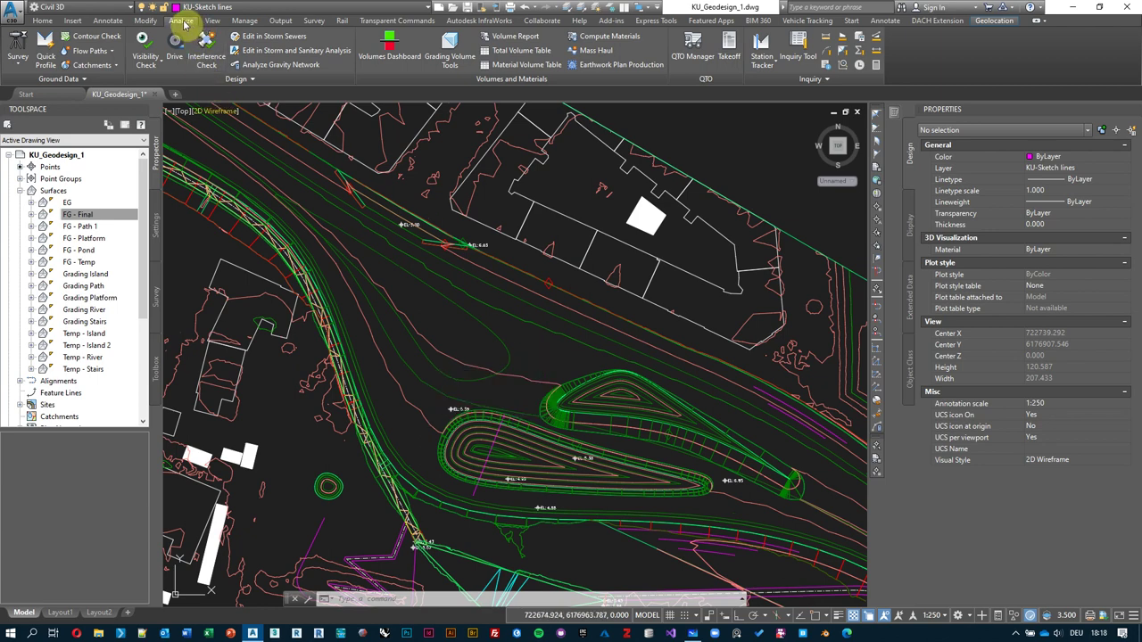
- Start a new TIN volume surface named EG - FG in the Volumes Dashboard
left_click(393, 57)
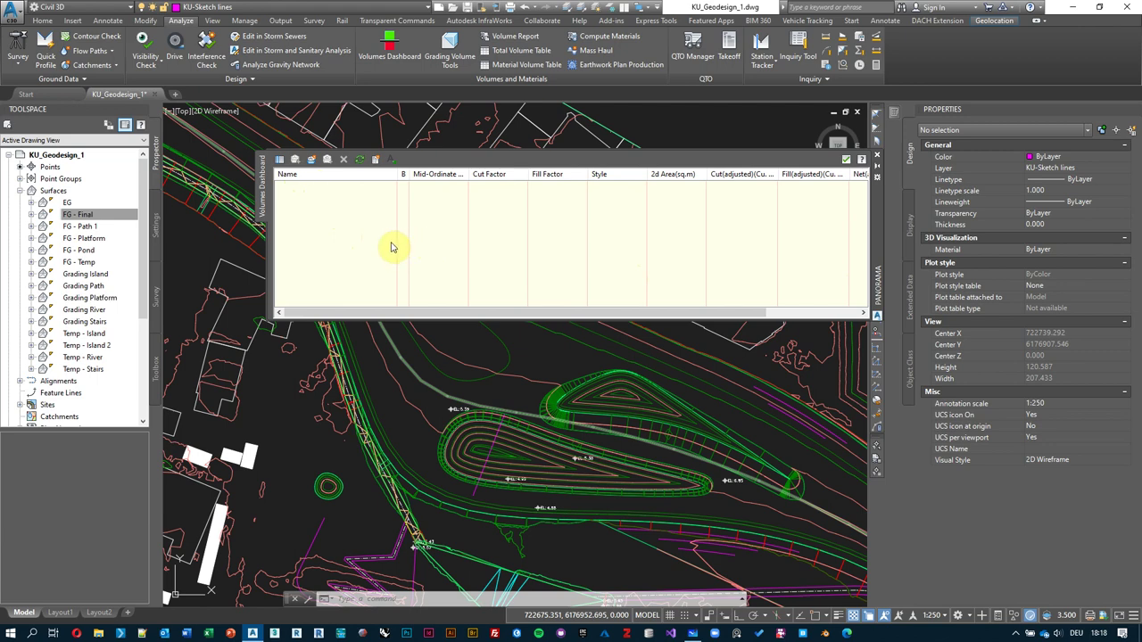
left_click(71, 213)
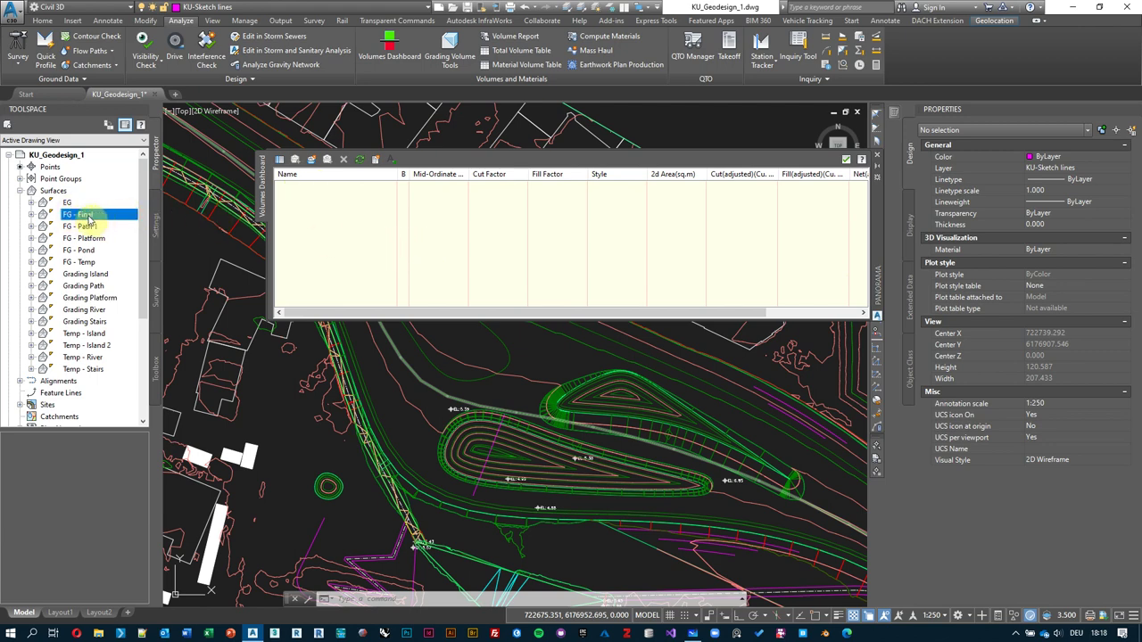
left_click(298, 224)
left_click(79, 214)
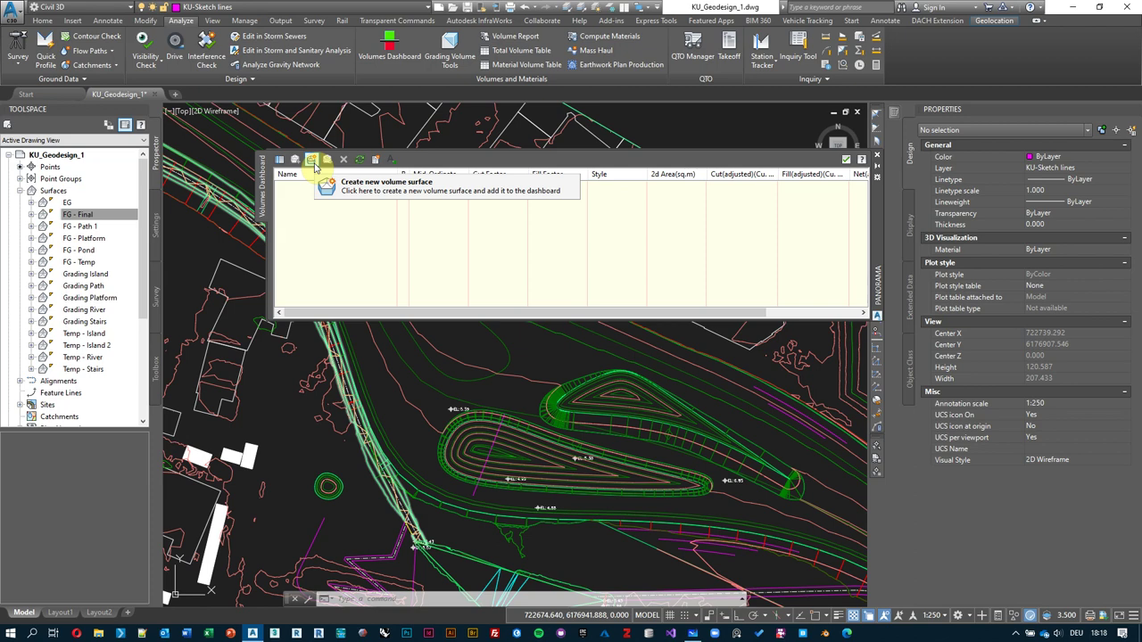
left_click(311, 160)
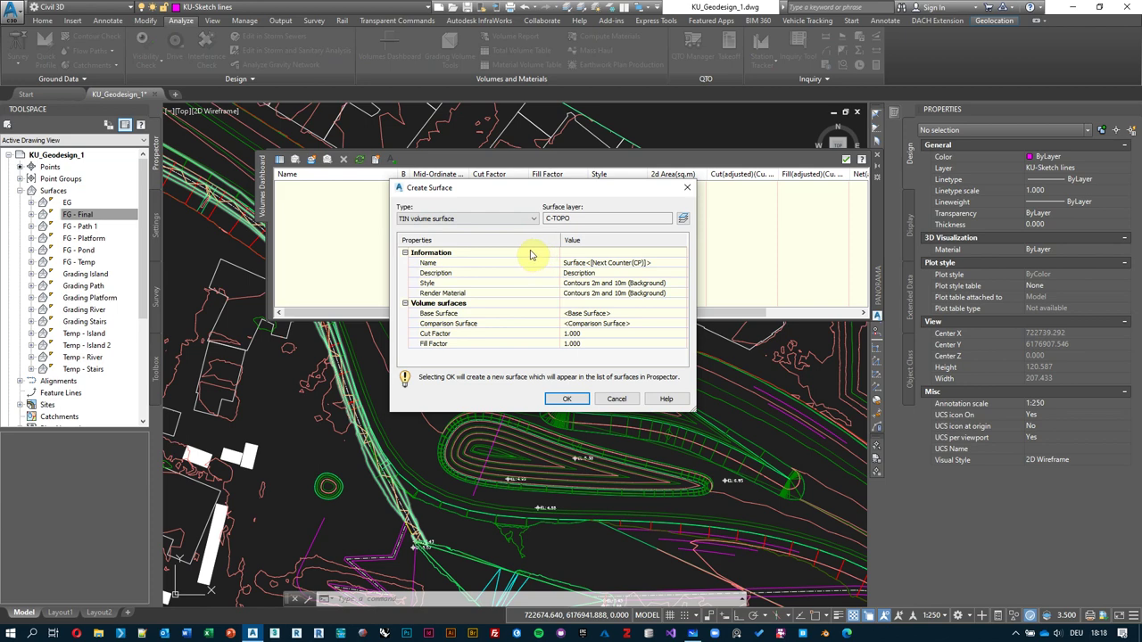
left_click(658, 261)
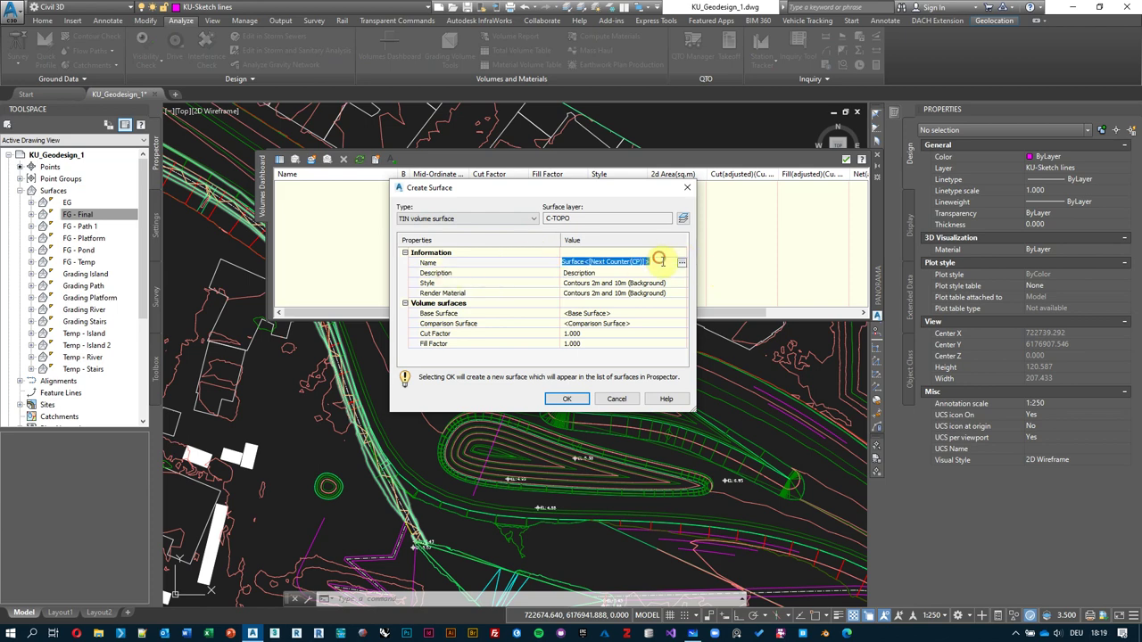
type("EG - FG")
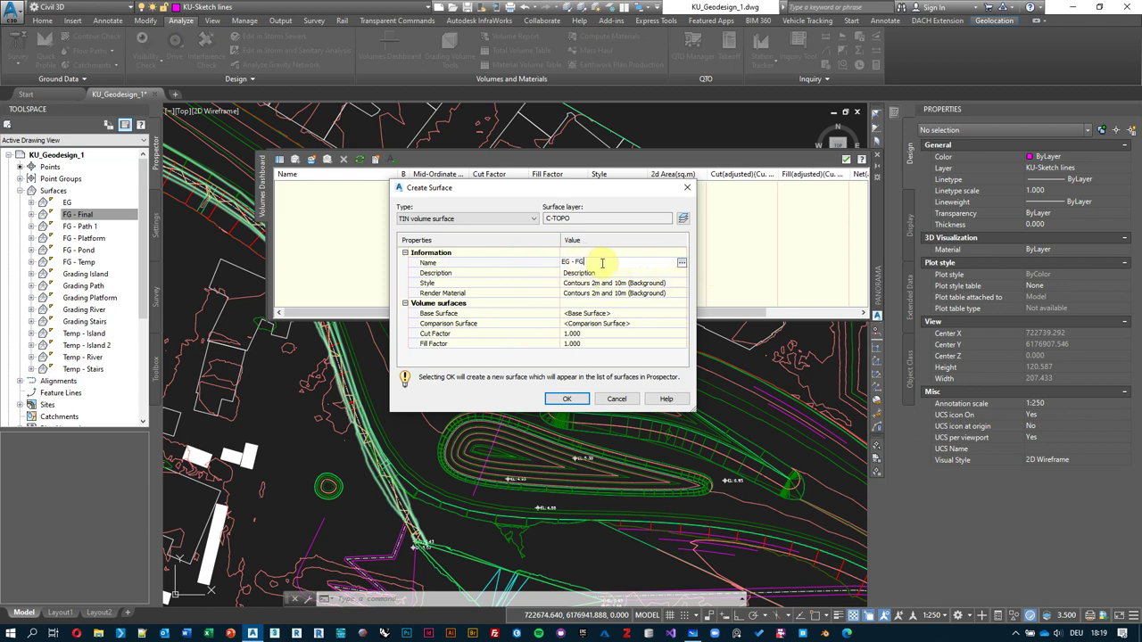
- Set EG as the base surface and FG - Final as the comparison surface for EG - FG
left_click(455, 314)
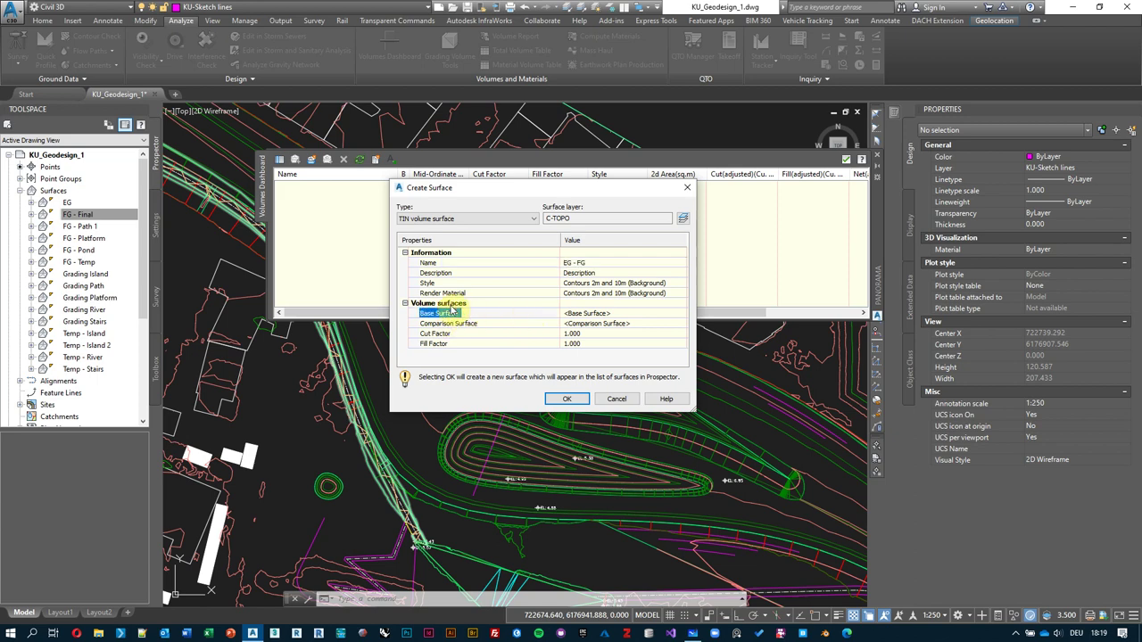
left_click(668, 314)
left_click(680, 314)
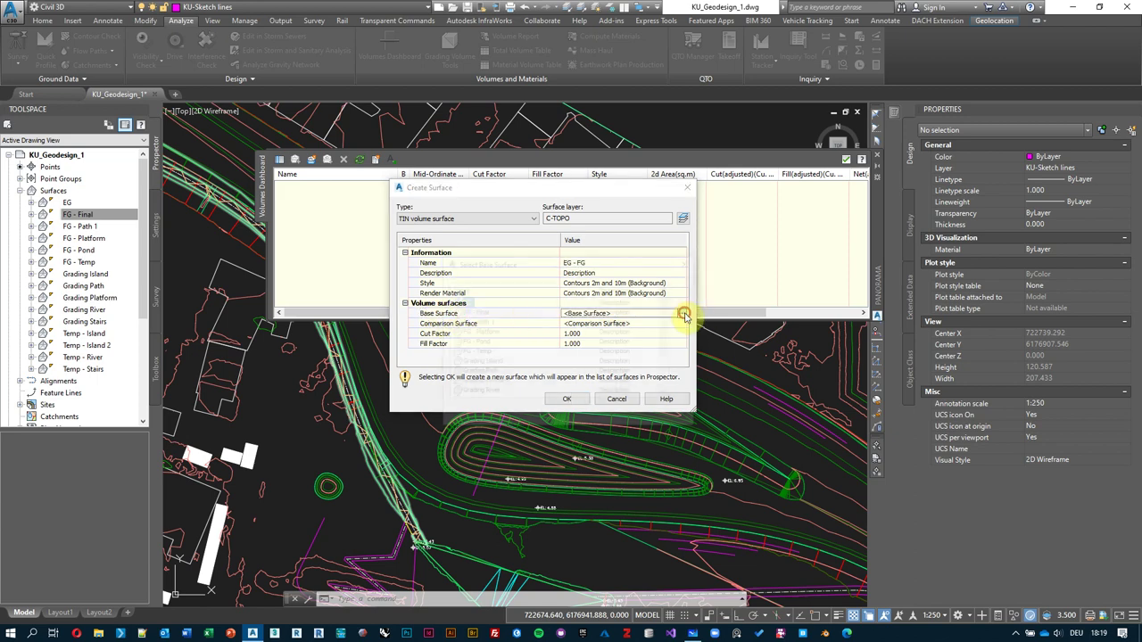
left_click(463, 305)
left_click(569, 417)
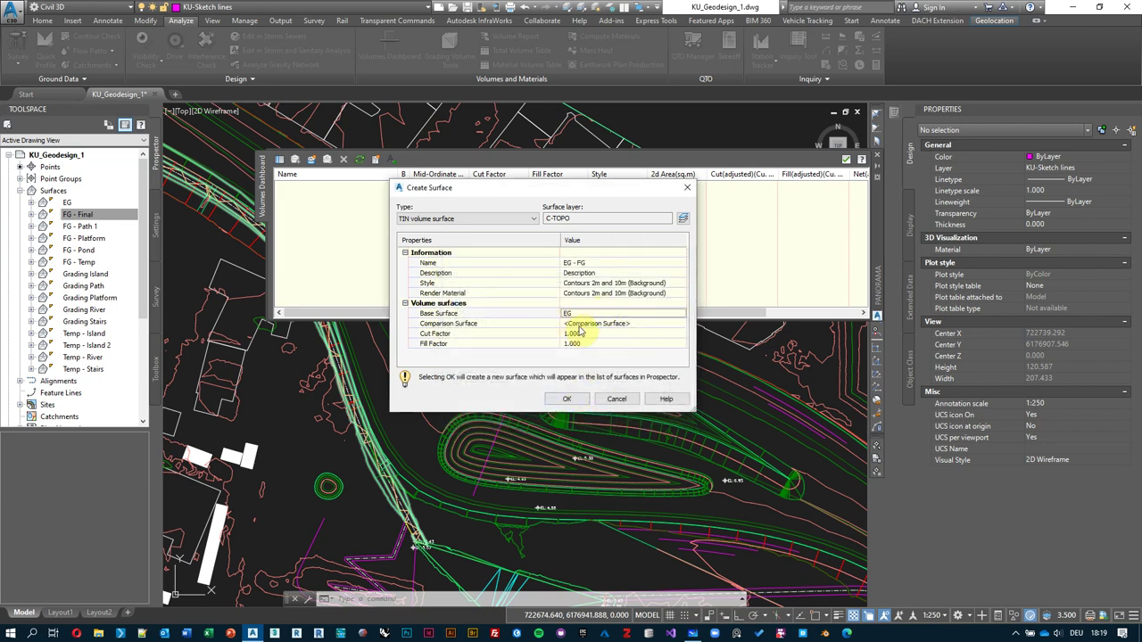
left_click(636, 323)
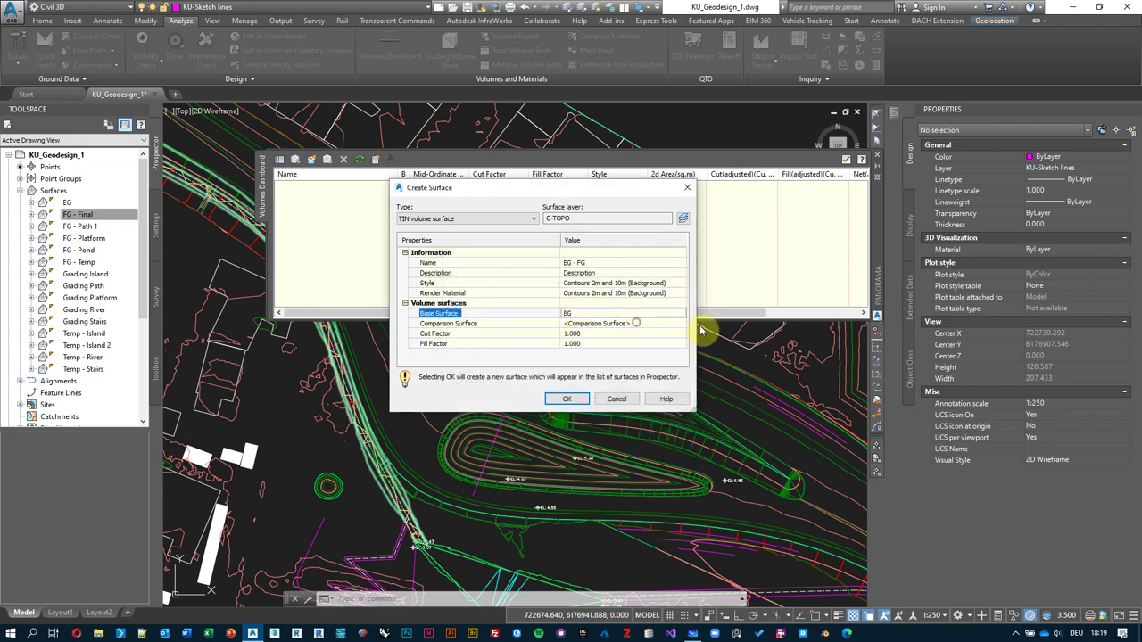
left_click(680, 324)
left_click(477, 311)
left_click(570, 415)
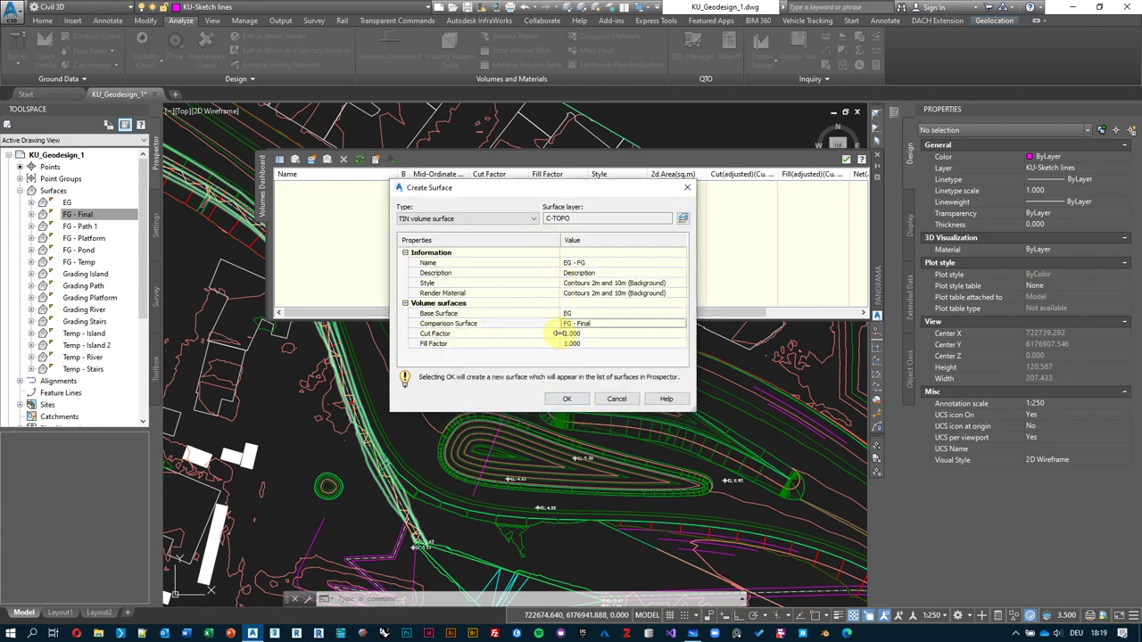
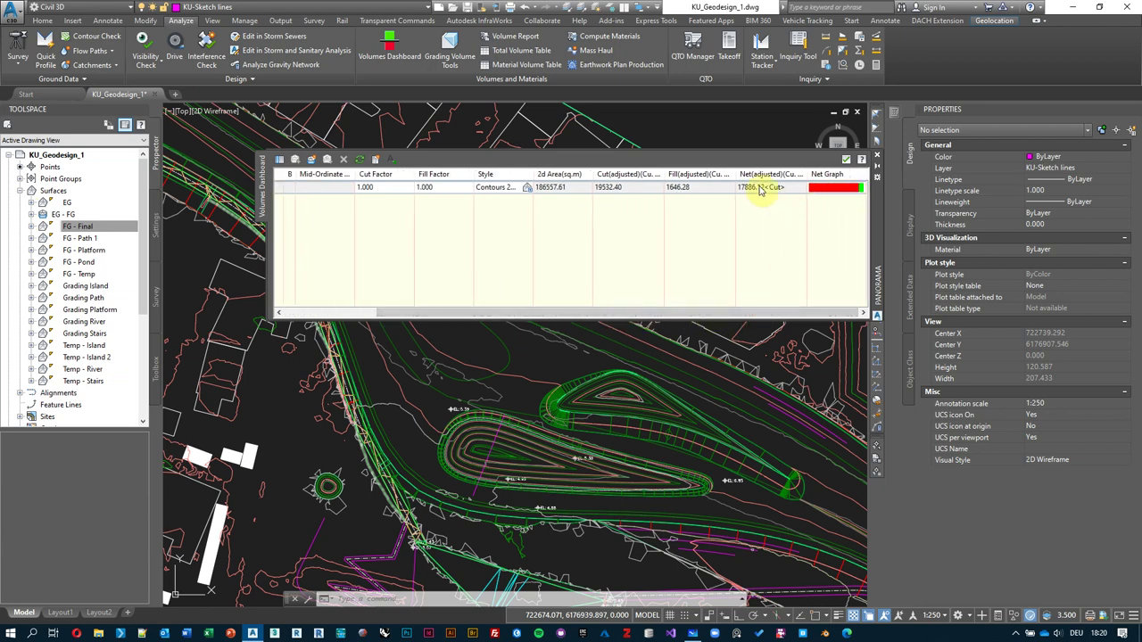
- Widen the adjusted cut column of the EG - FG volumes and display the cut and fill summary graph in an enlarged dashboard
double_click(661, 172)
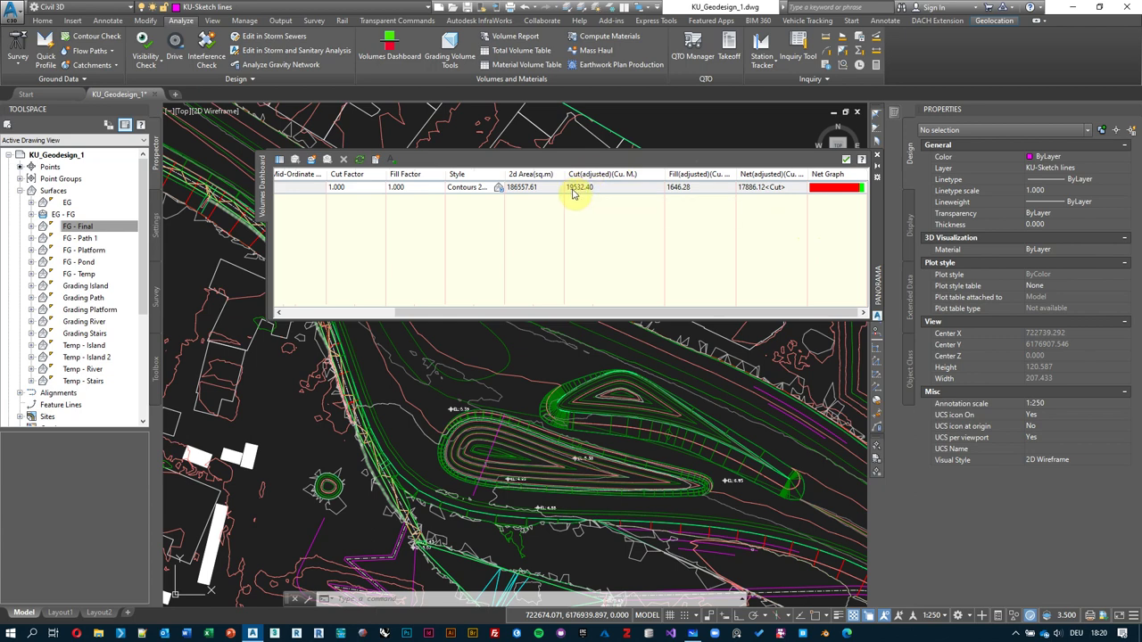
mouse_move(575, 196)
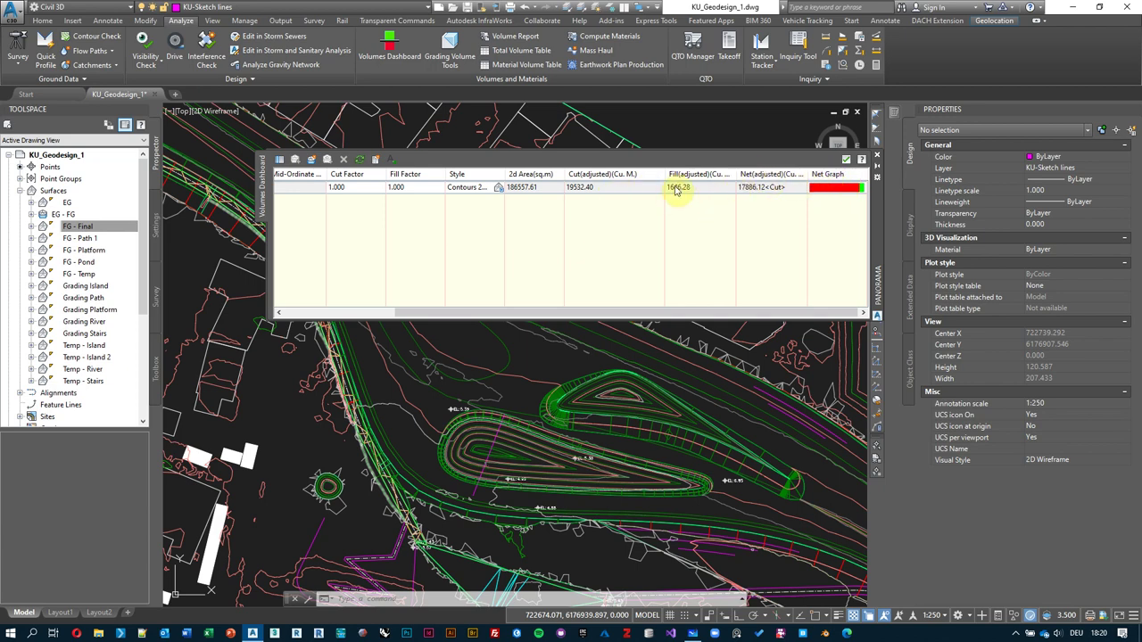
left_click(279, 158)
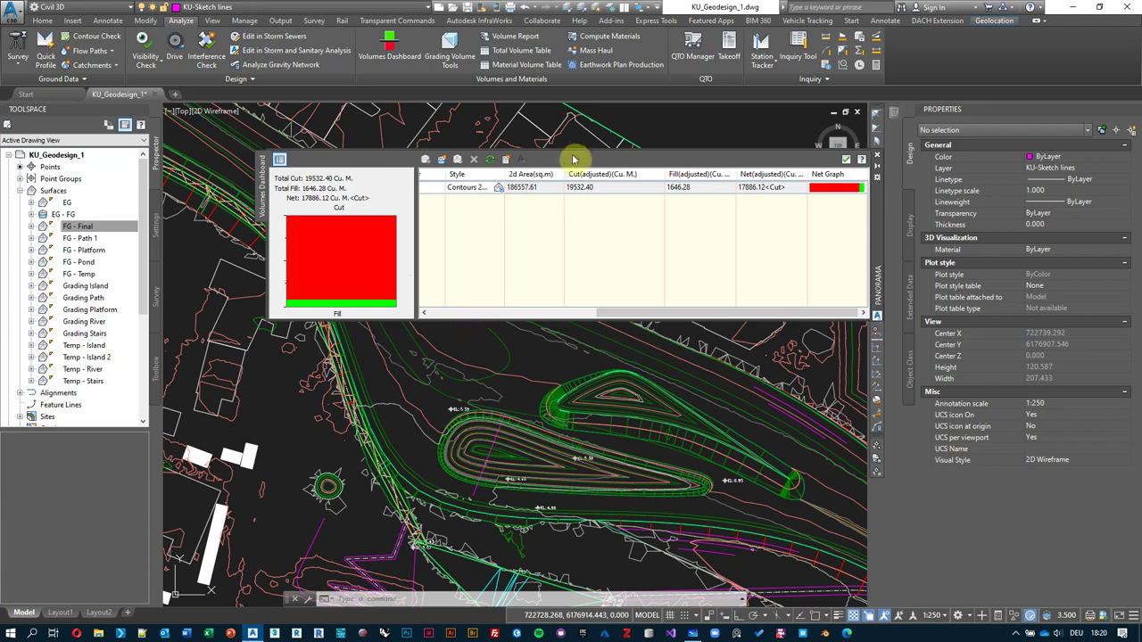
left_click_drag(556, 151, 550, 75)
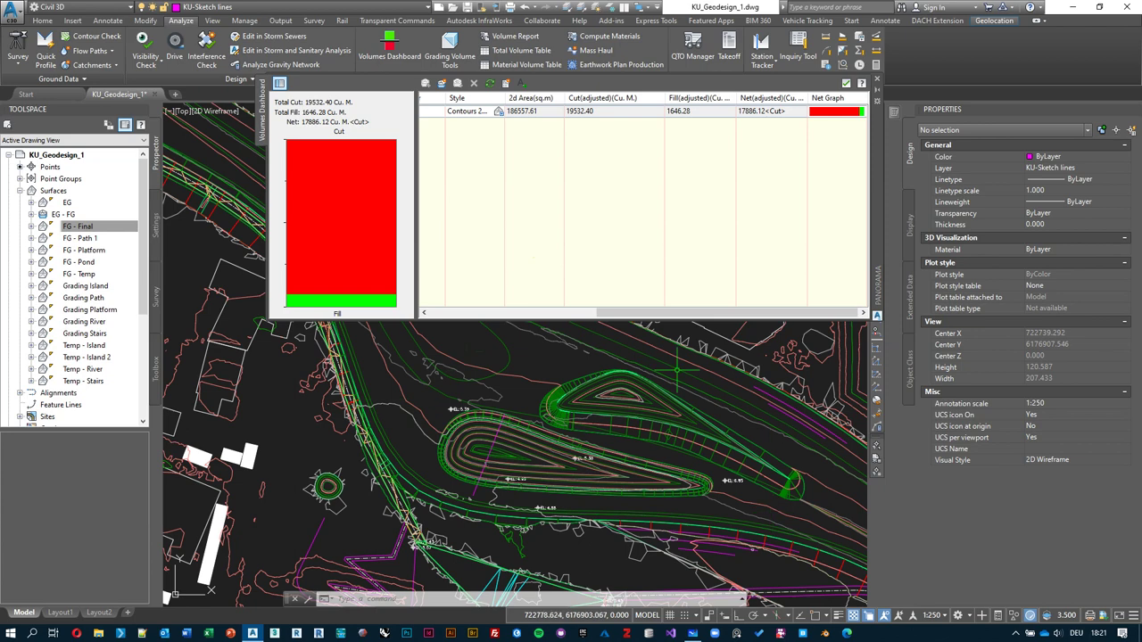
- Examine the graded river, islands and pond in the drawing alongside the overall cut and fill volumes
scroll(434, 434, "down", 3)
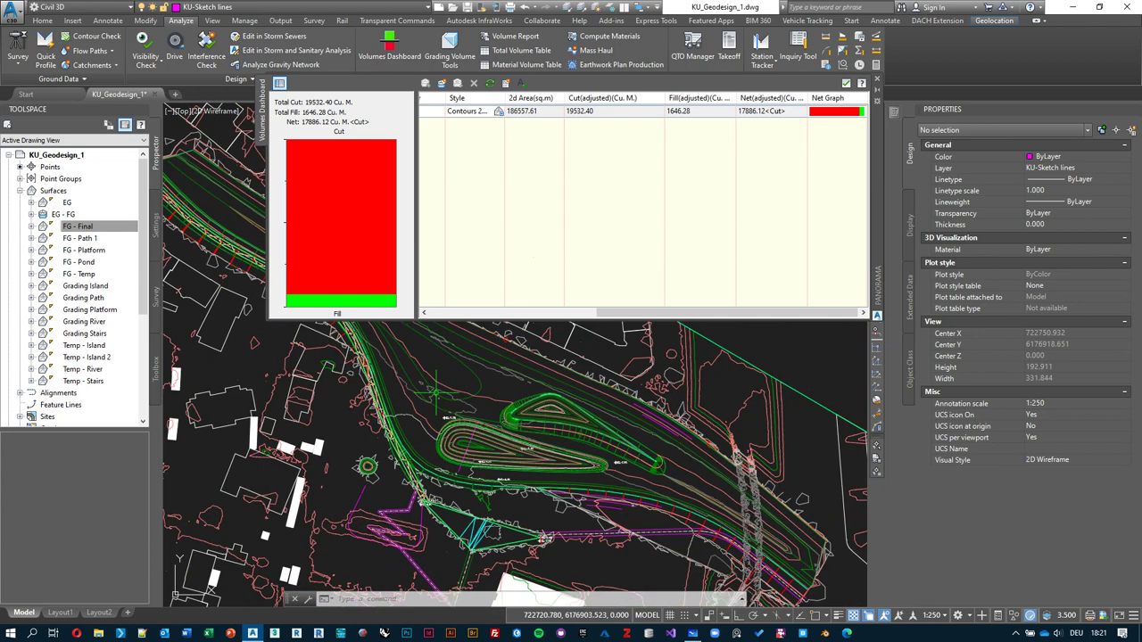
middle_click_drag(471, 403, 461, 346)
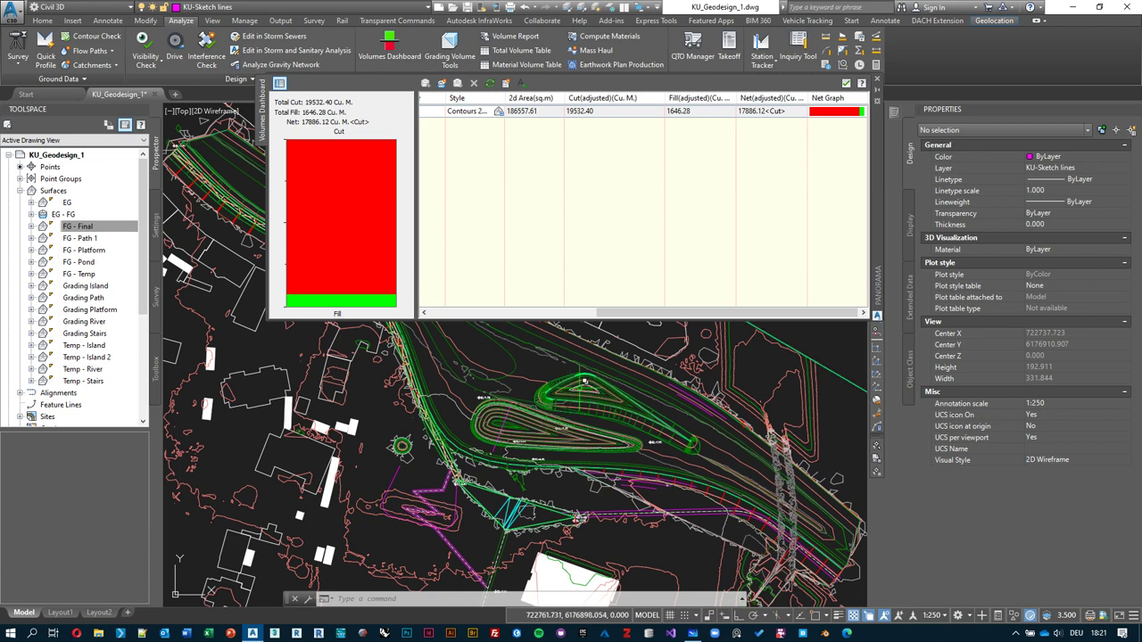
middle_click_drag(486, 382, 536, 429)
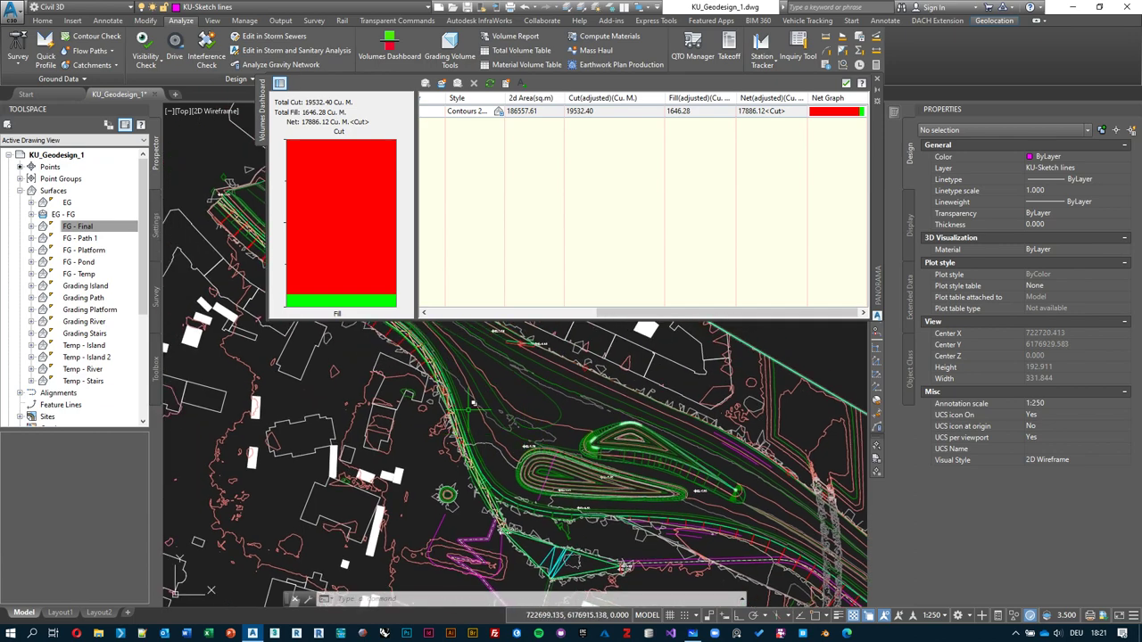
middle_click_drag(501, 464, 500, 457)
middle_click_drag(463, 368, 507, 449)
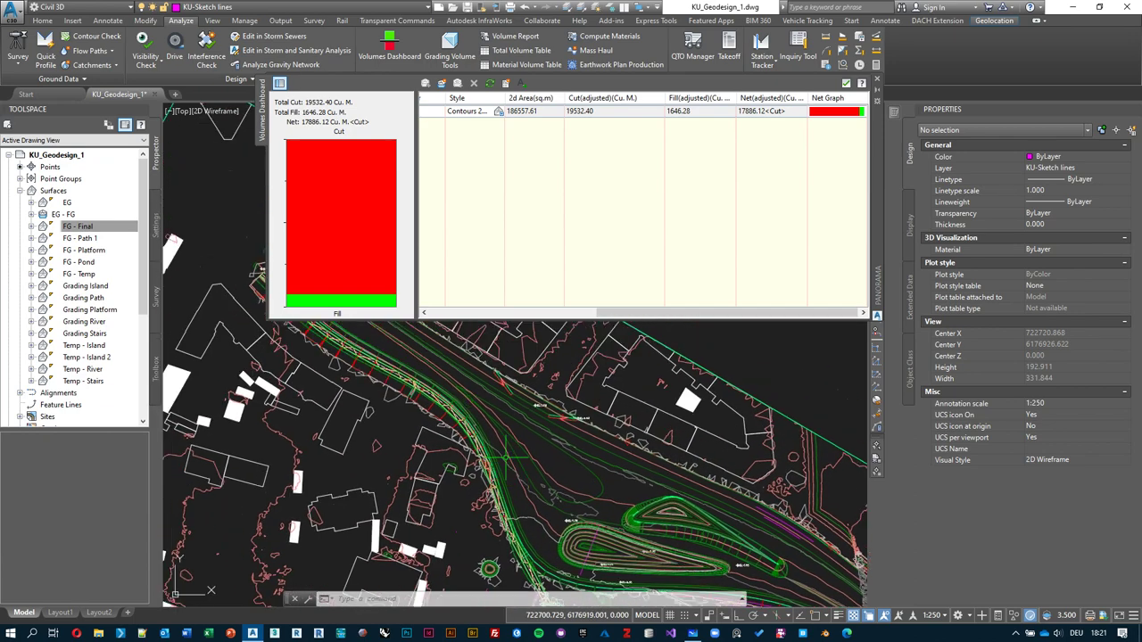
middle_click_drag(536, 571, 519, 482)
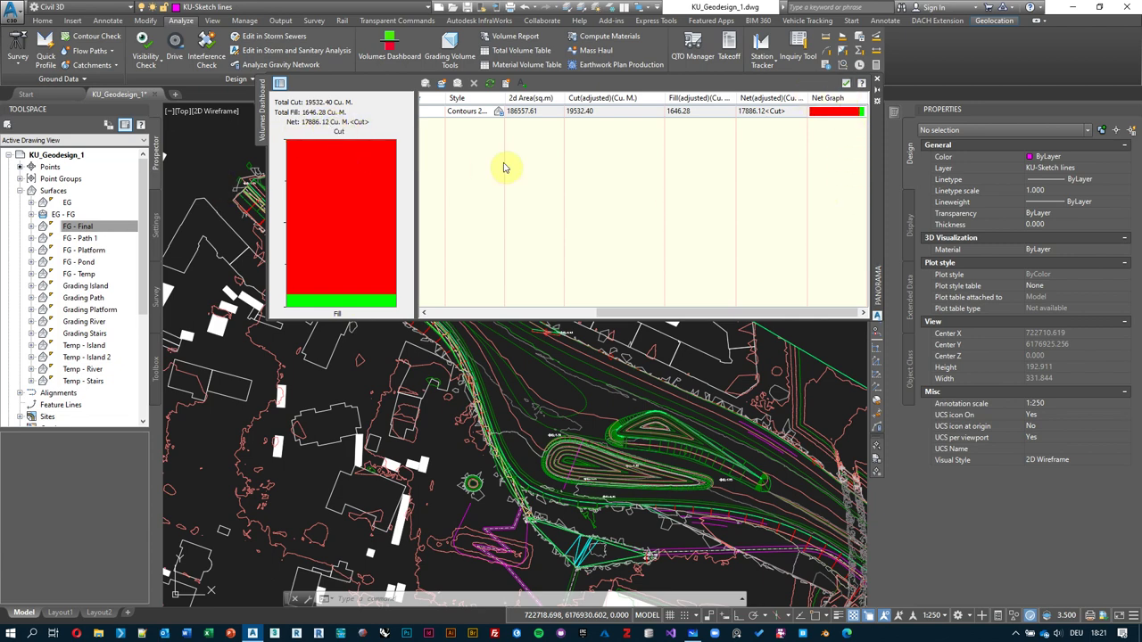
- Start another TIN volume surface named EG - Islands from the Volumes Dashboard
left_click_drag(645, 316, 438, 298)
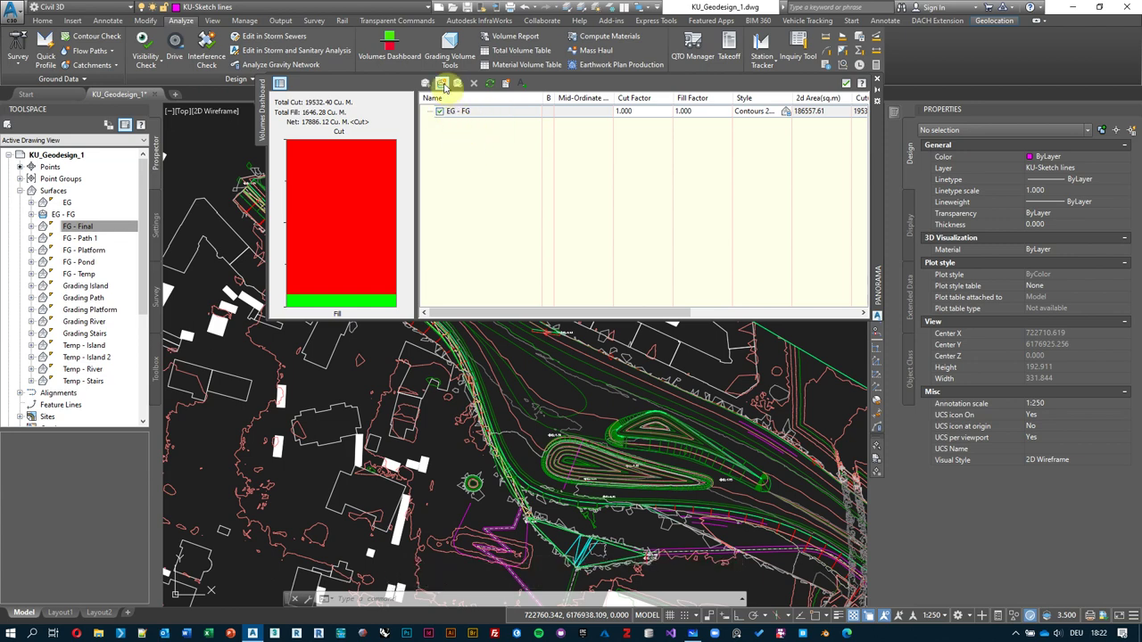
left_click(440, 85)
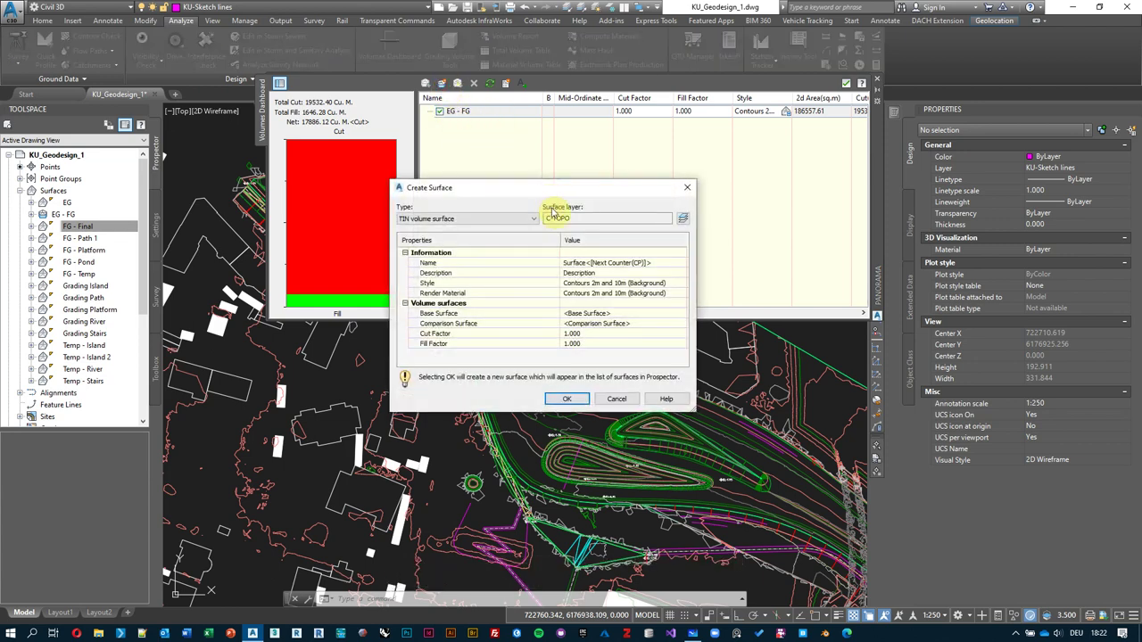
left_click(658, 261)
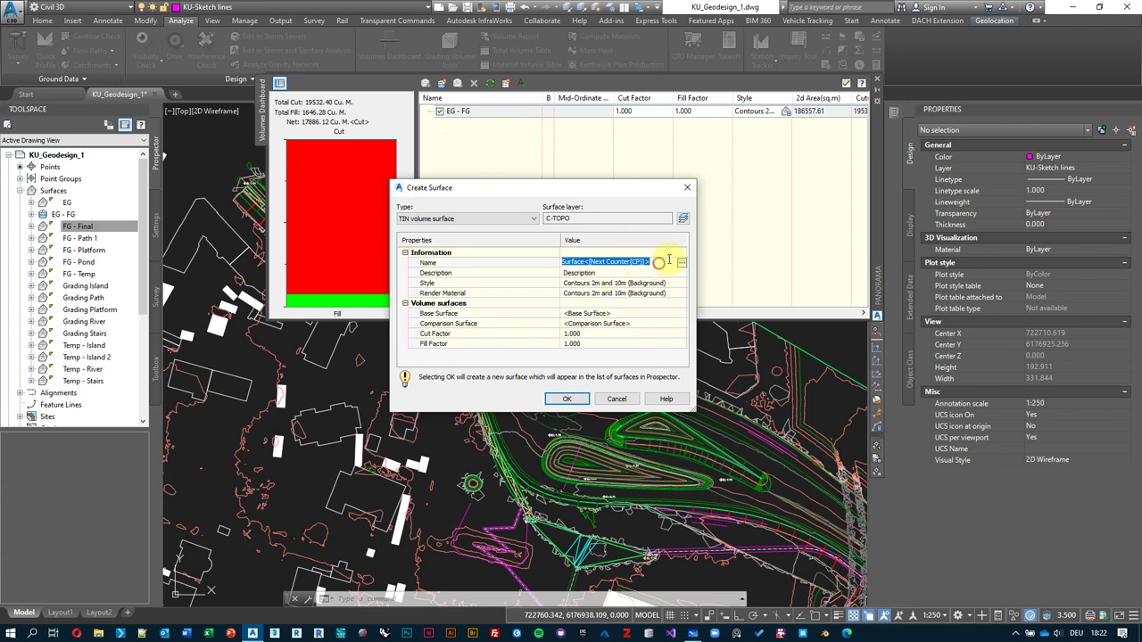
type("EG - Islands")
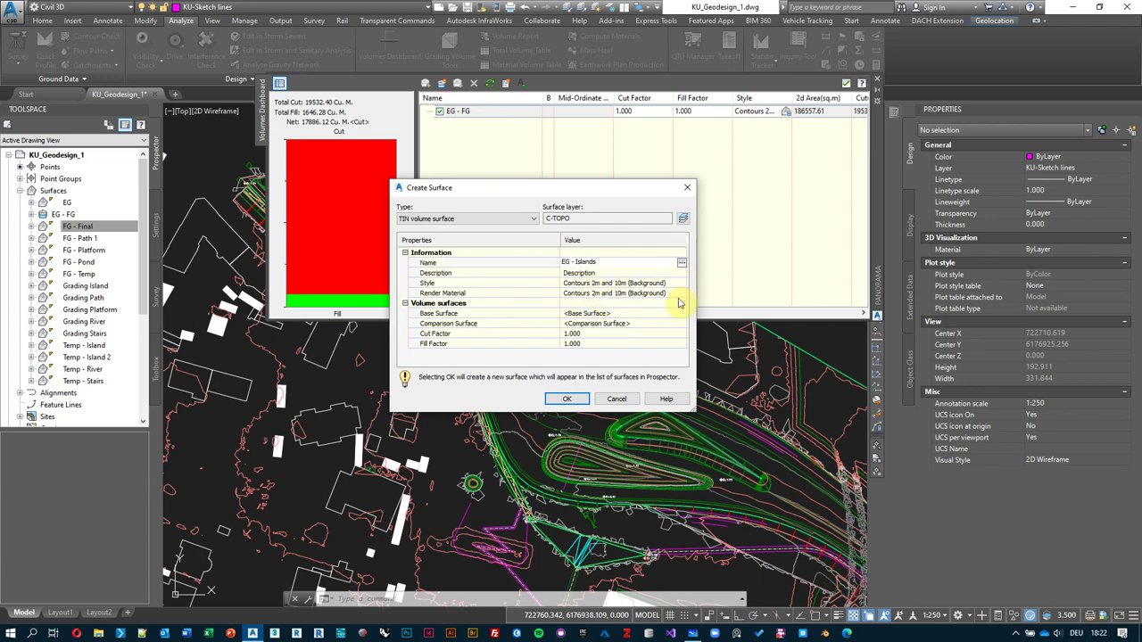
- Create the EG - Islands volume surface with EG as the base surface and Temp - Island as the comparison surface
left_click(658, 313)
left_click(682, 314)
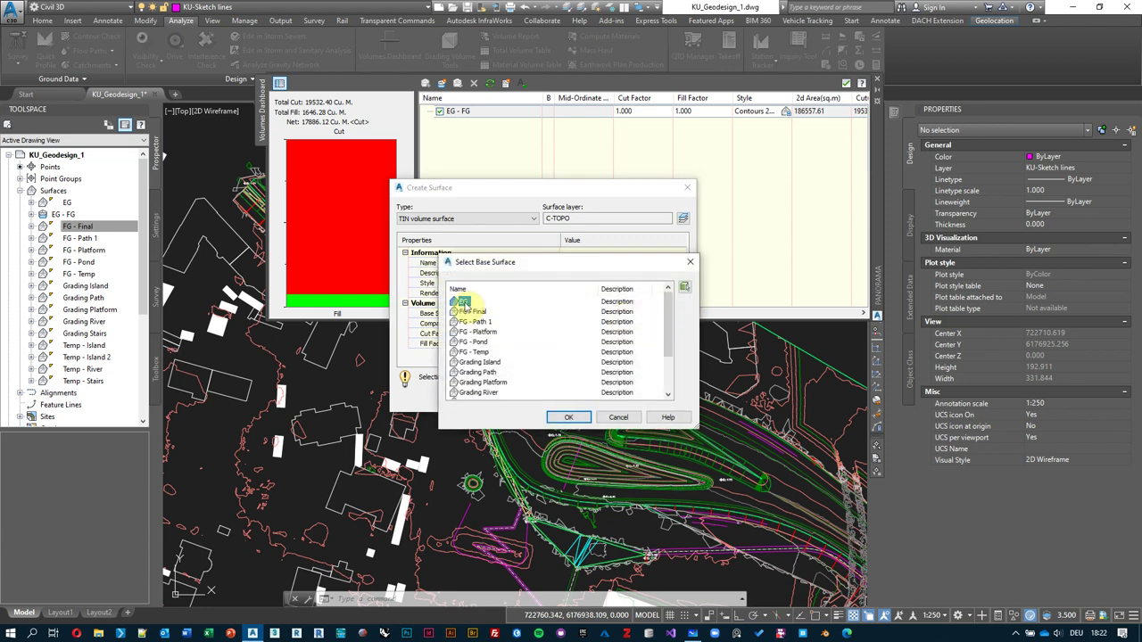
left_click(568, 417)
left_click(668, 323)
left_click(683, 323)
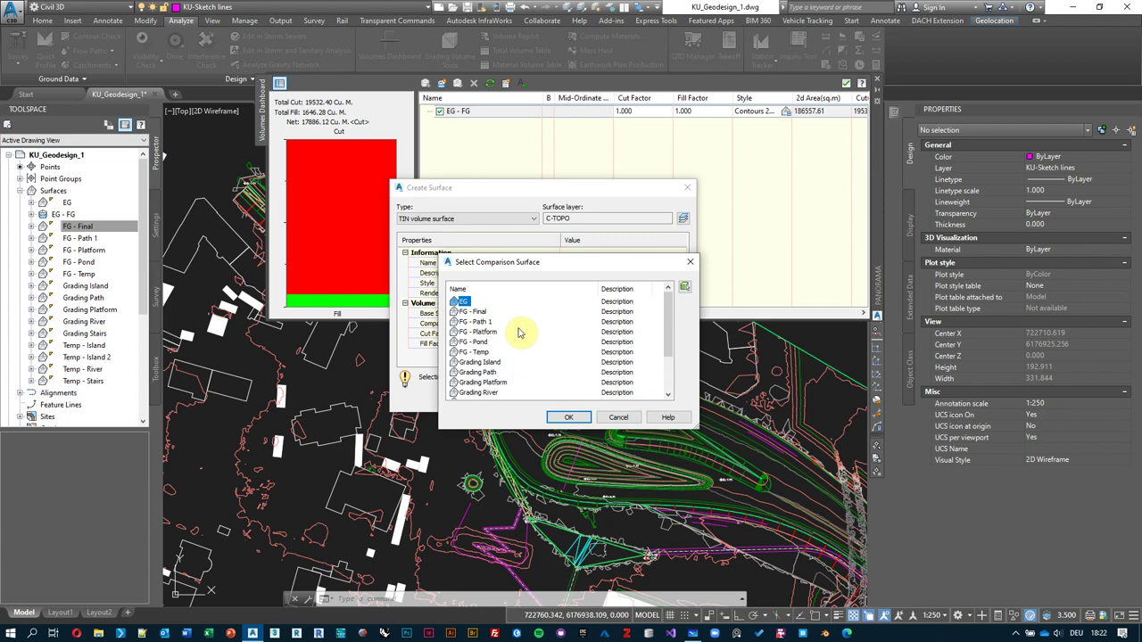
scroll(520, 333, "down", 1)
scroll(520, 333, "down", 1)
left_click(479, 362)
left_click(482, 372, "shift")
left_click(586, 417)
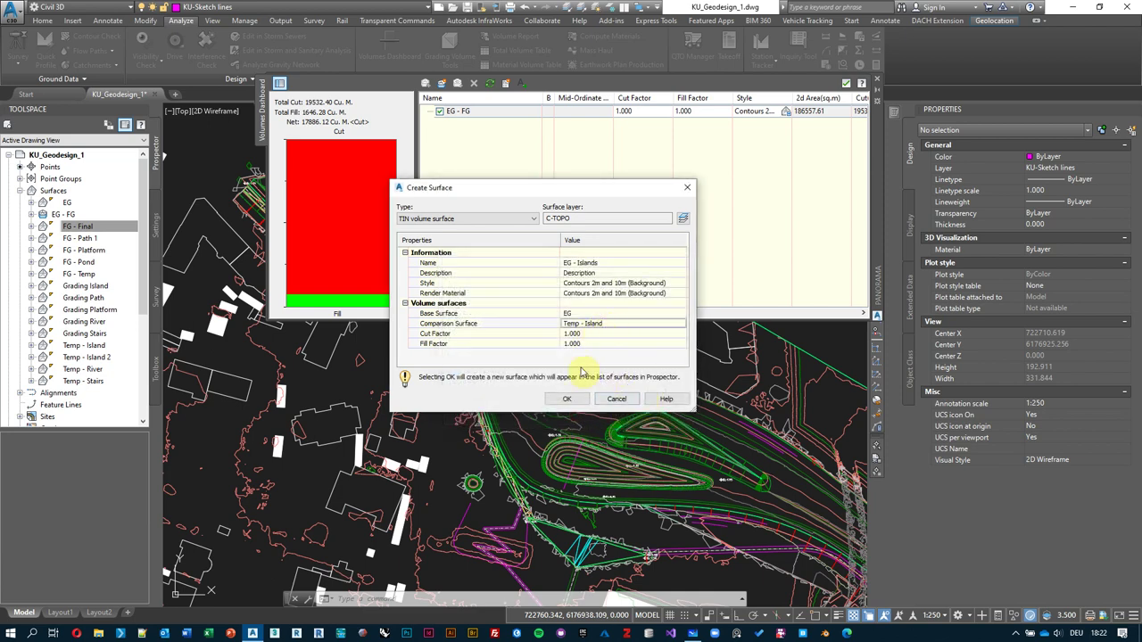
left_click(568, 399)
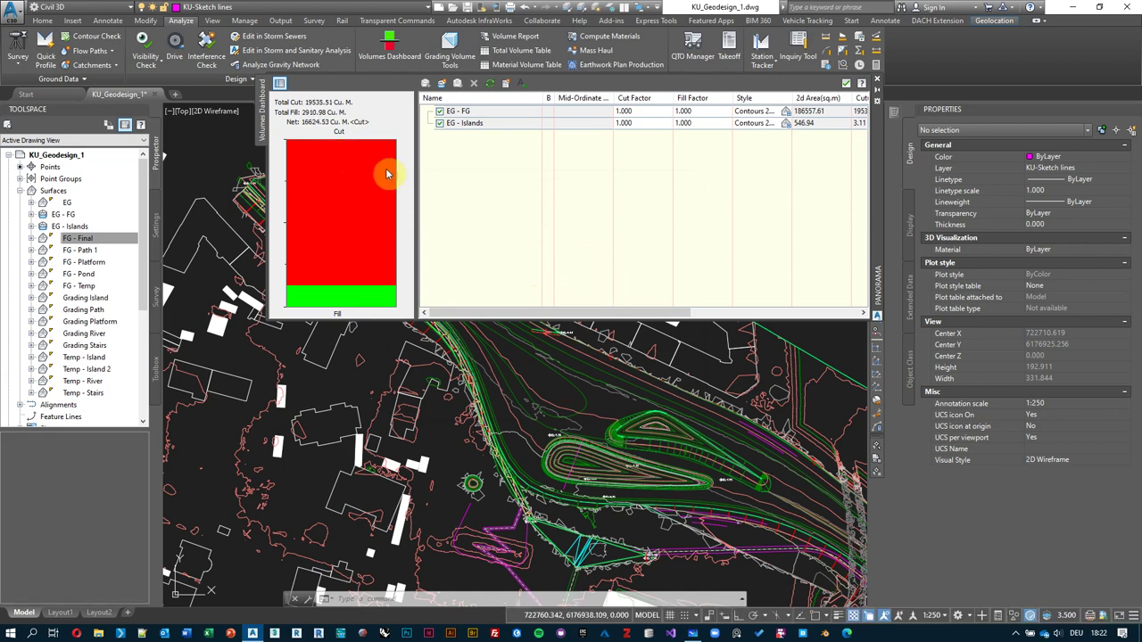
- Exclude EG - FG from the dashboard's cut and fill summary, keeping only EG - Islands included
left_click_drag(567, 317, 550, 301)
left_click(439, 111)
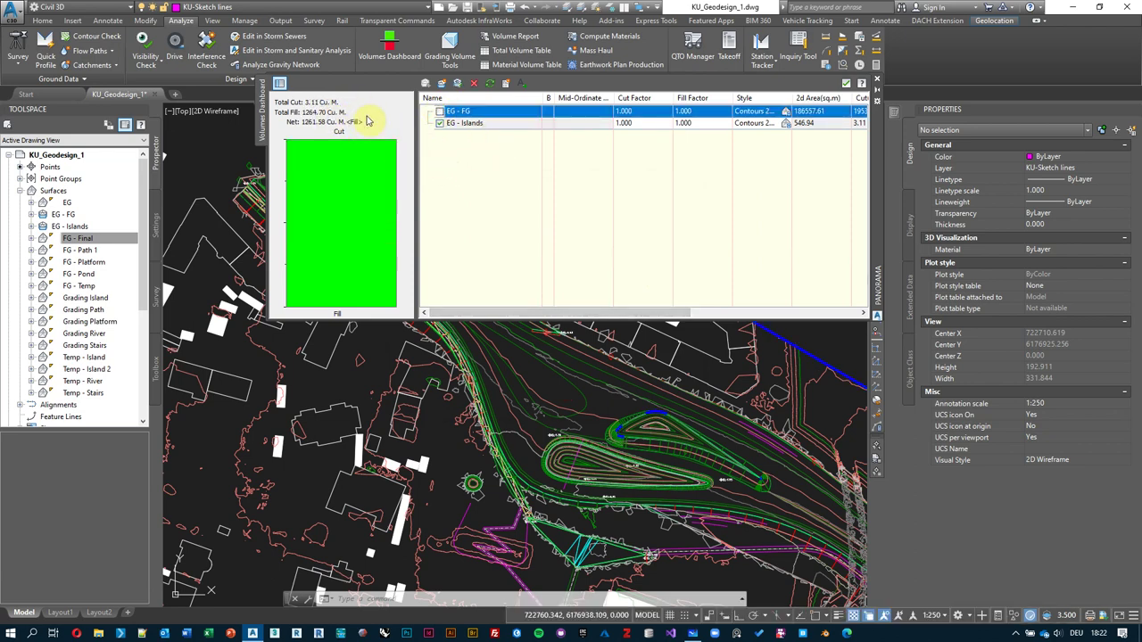
- Compare the cut and fill summary with and without EG - FG, and review the adjusted volume columns of both surfaces
left_click(439, 112)
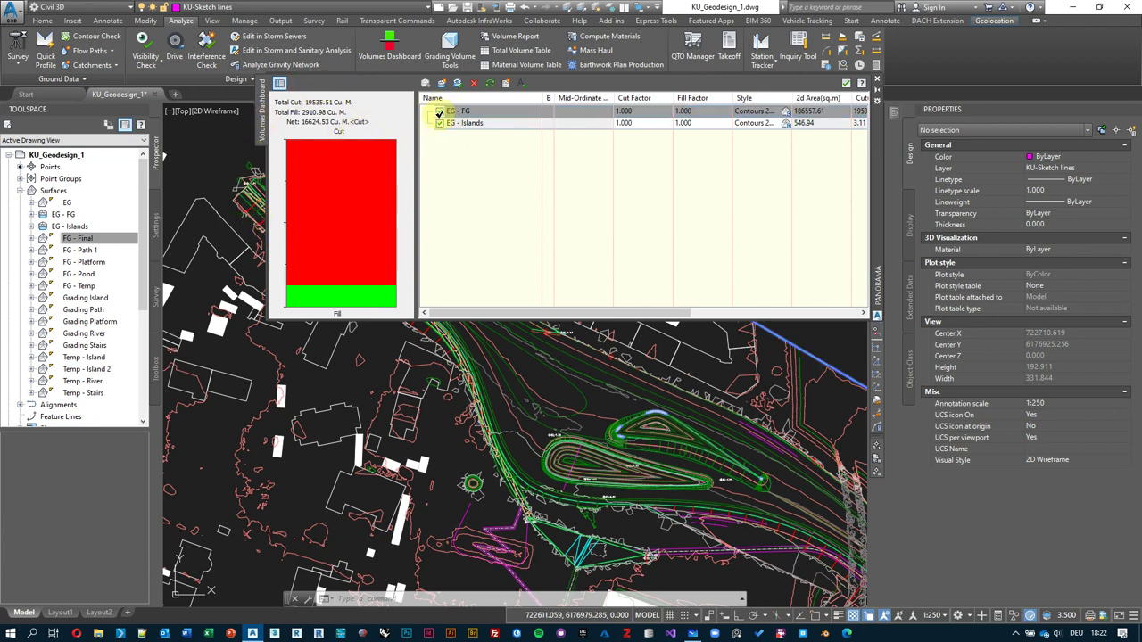
left_click(439, 111)
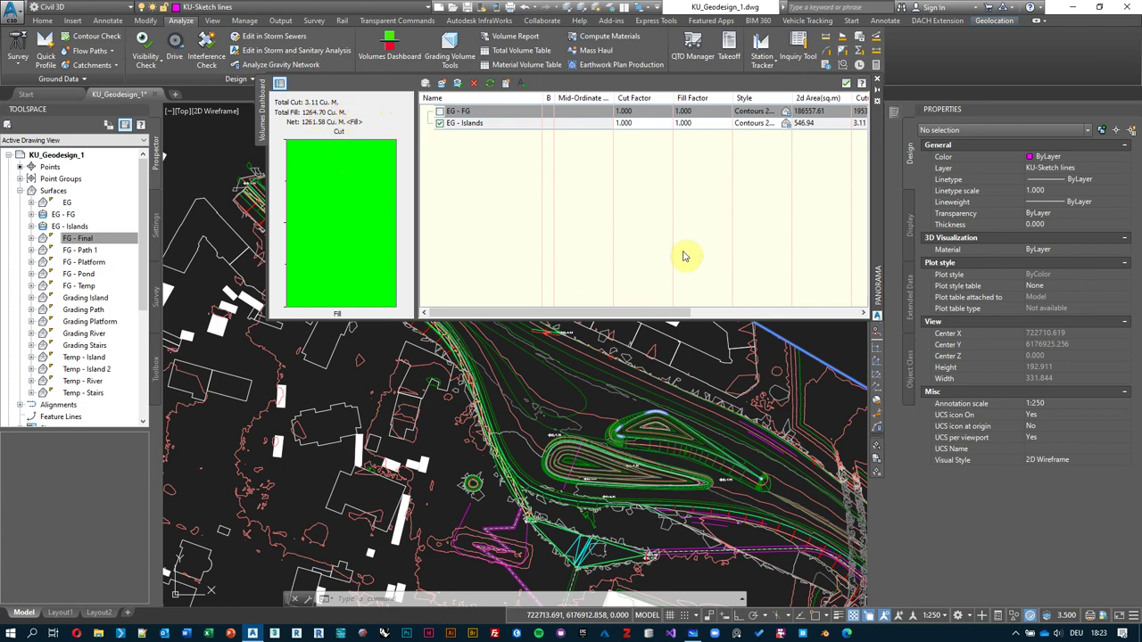
left_click_drag(630, 314, 797, 319)
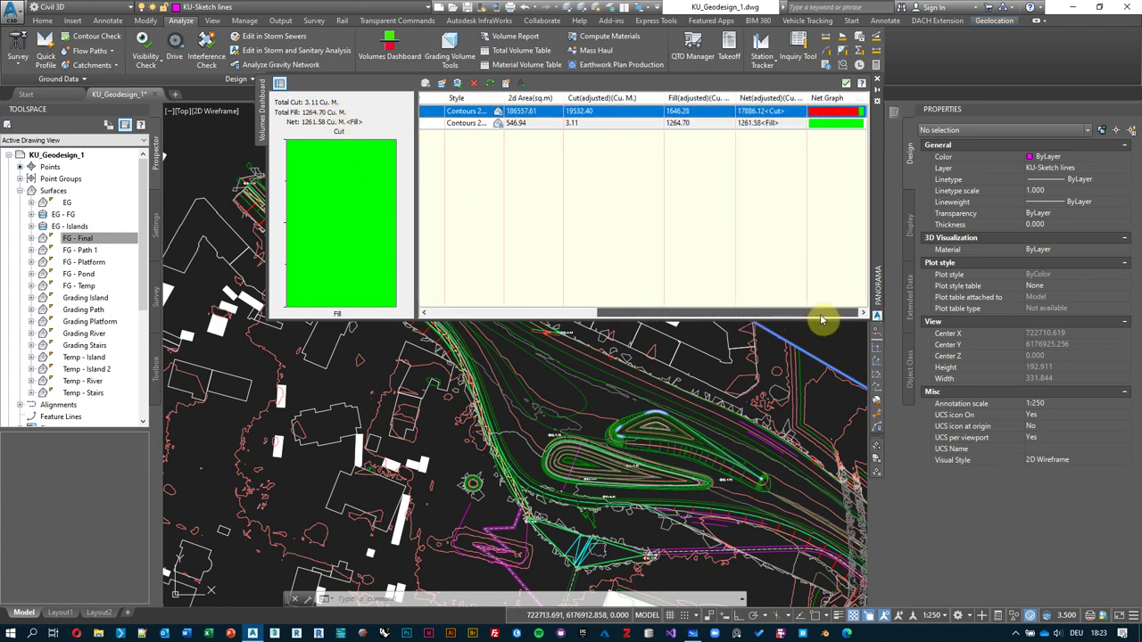
left_click_drag(639, 318, 456, 314)
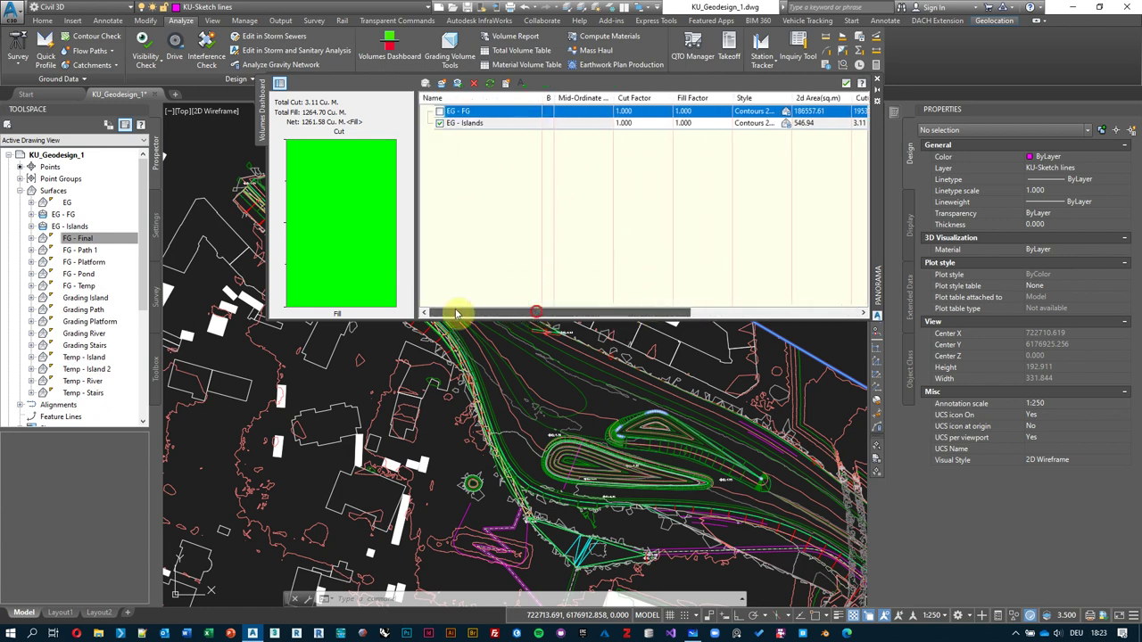
- Remove EG - Islands from the Volumes Dashboard, include EG - FG in the summary again and close the dashboard
left_click(464, 122)
left_click(474, 83)
left_click(439, 112)
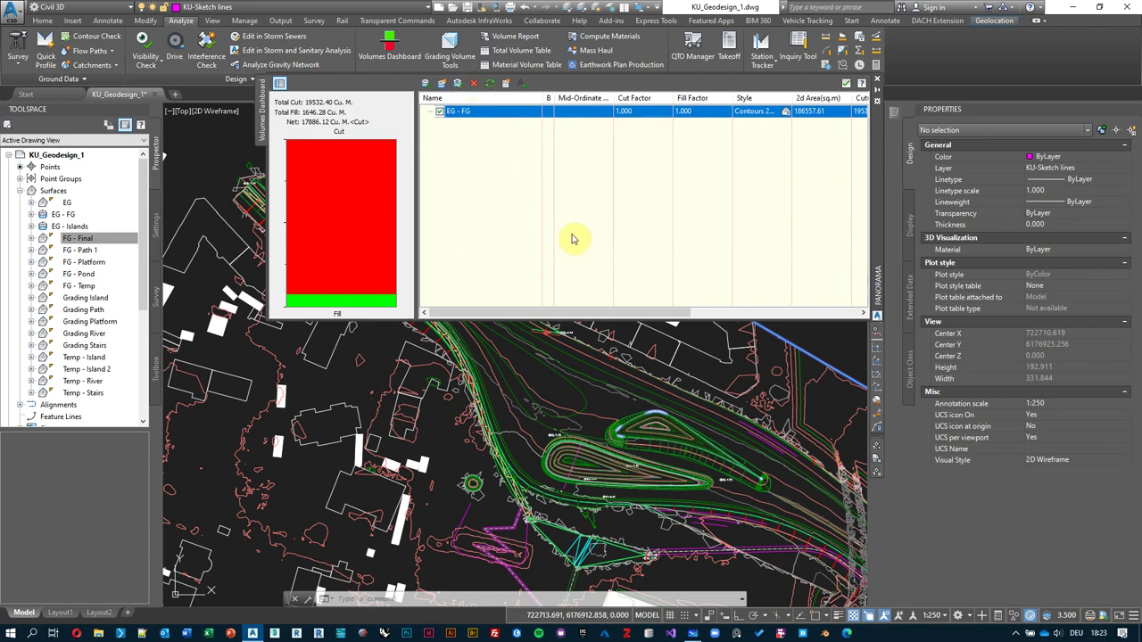
left_click(876, 79)
- Delete the EG - Islands volume surface from the drawing's surfaces
left_click(77, 228)
right_click(79, 227)
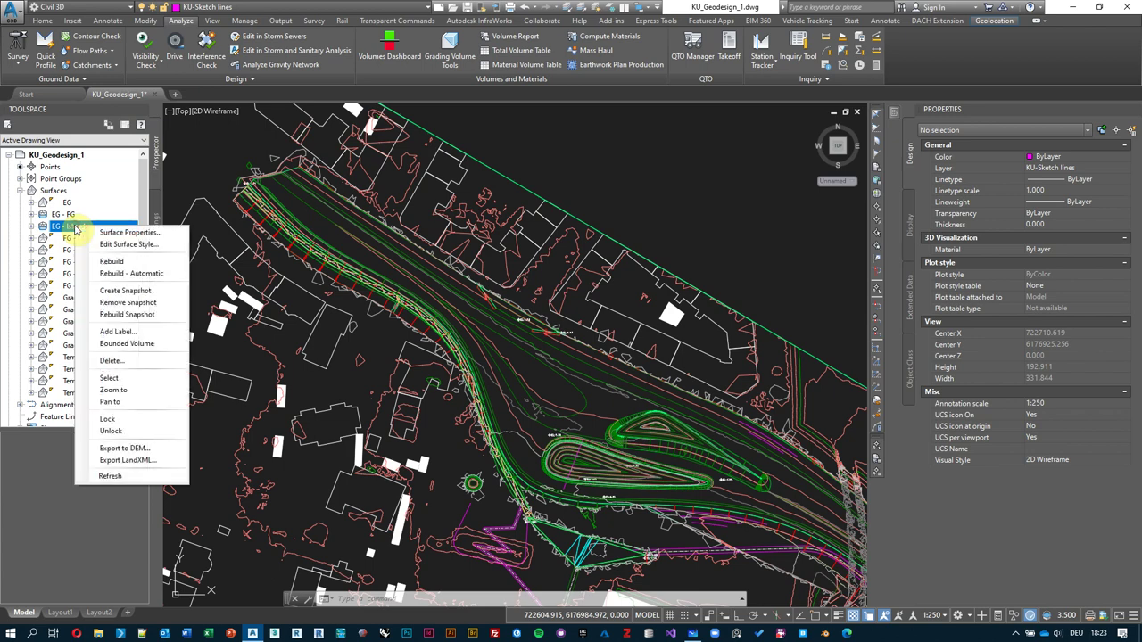
left_click(129, 364)
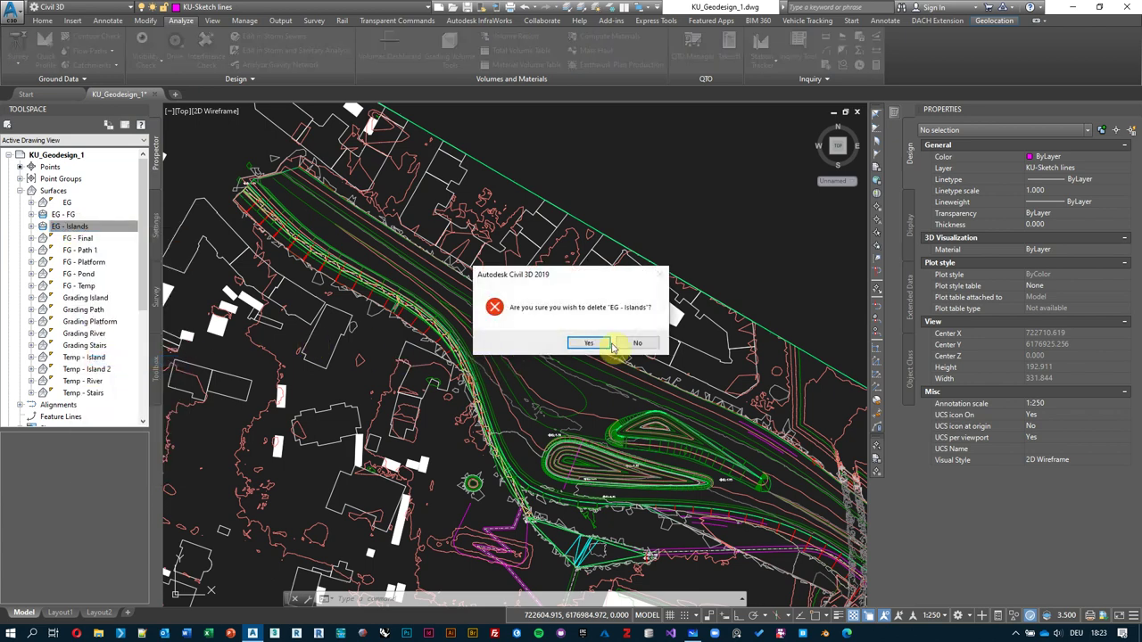
left_click(593, 342)
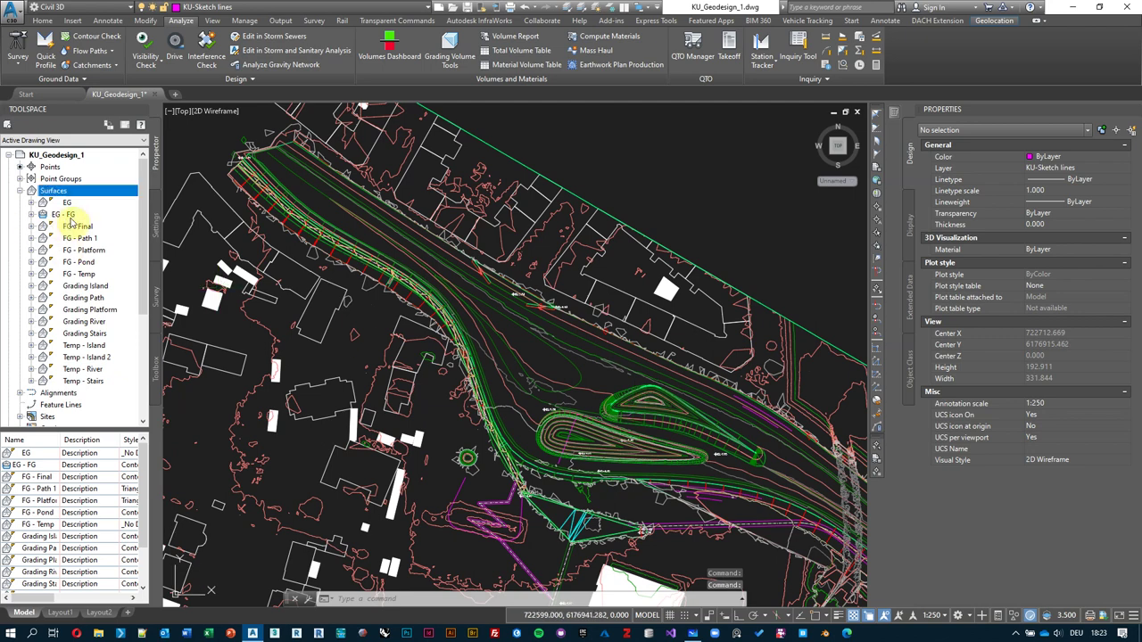
middle_click_drag(528, 374, 525, 363)
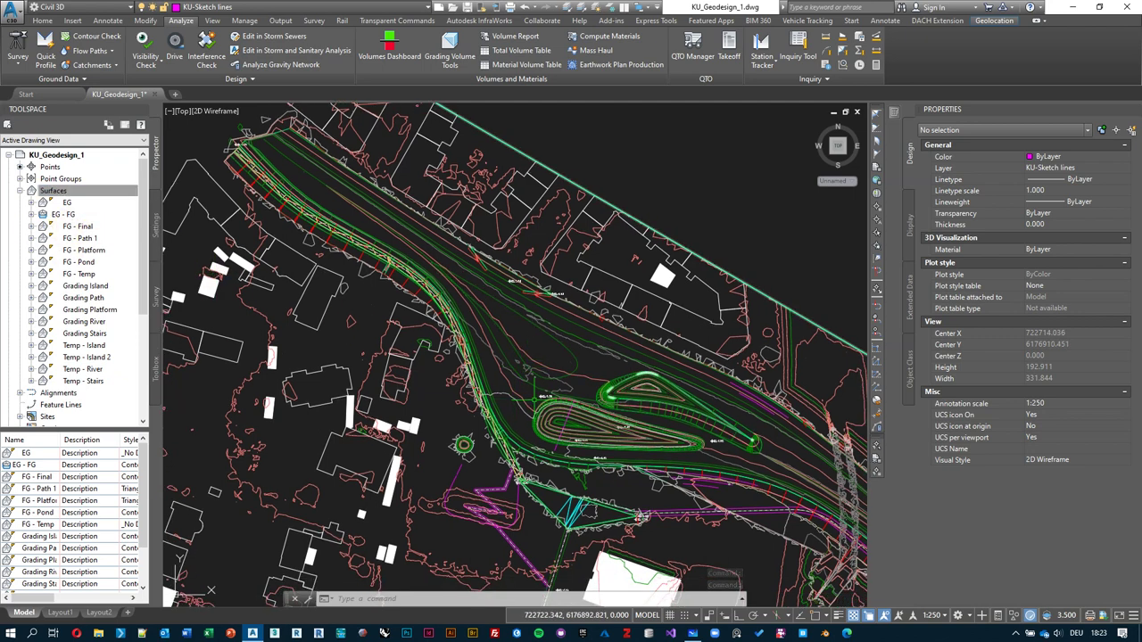
mouse_move(462, 295)
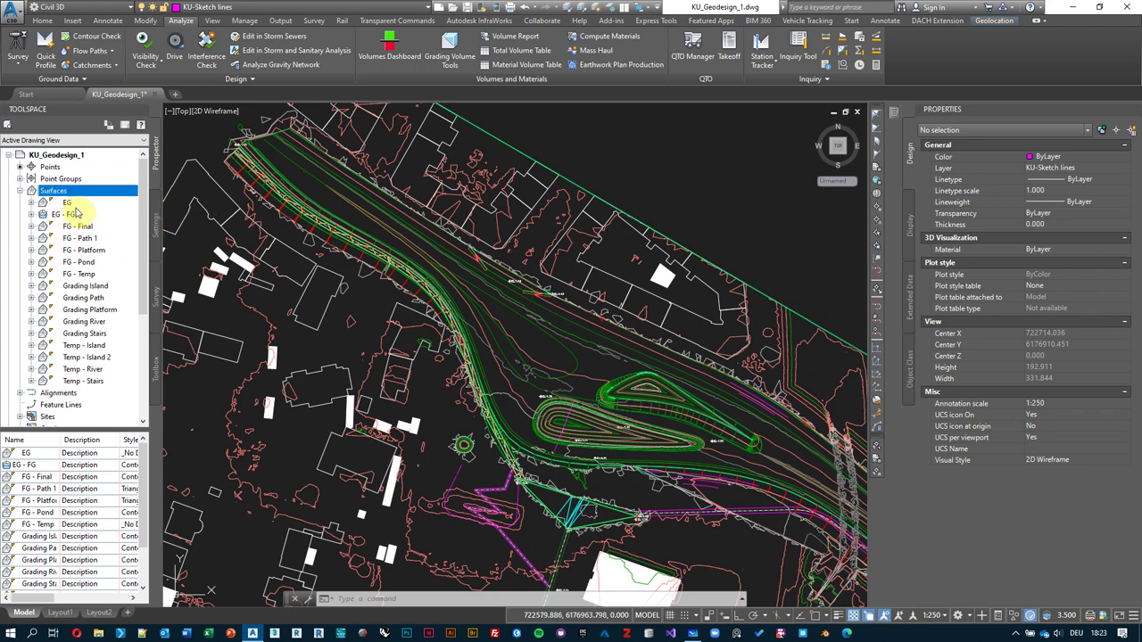
- Check the project's overall cut and fill volumes in the Volumes Dashboard, then close it
left_click(393, 54)
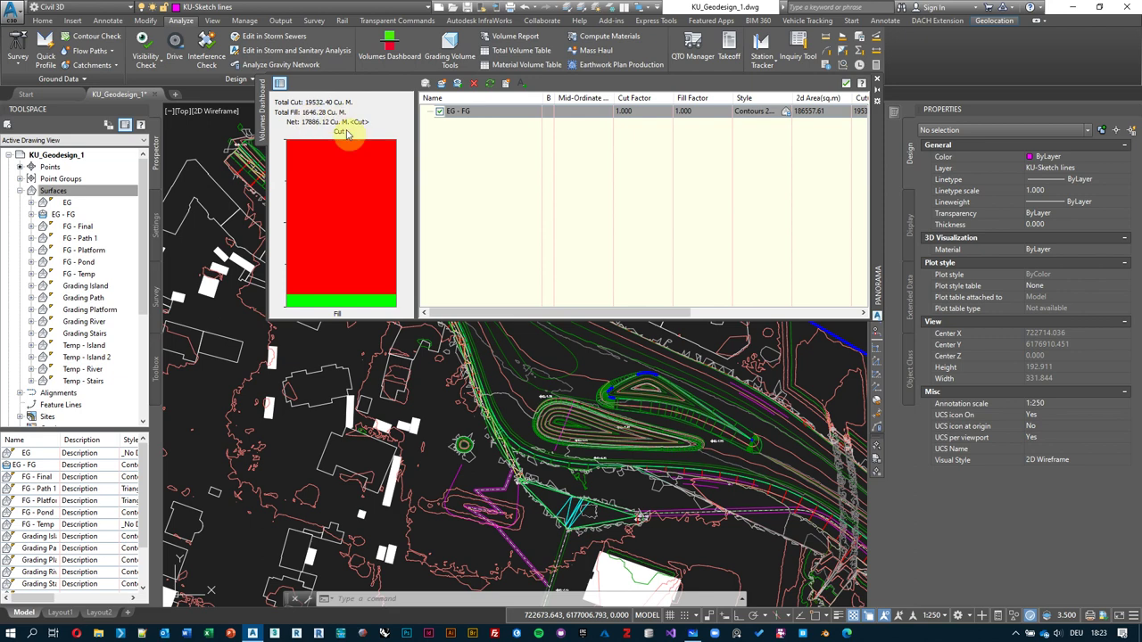
left_click(877, 79)
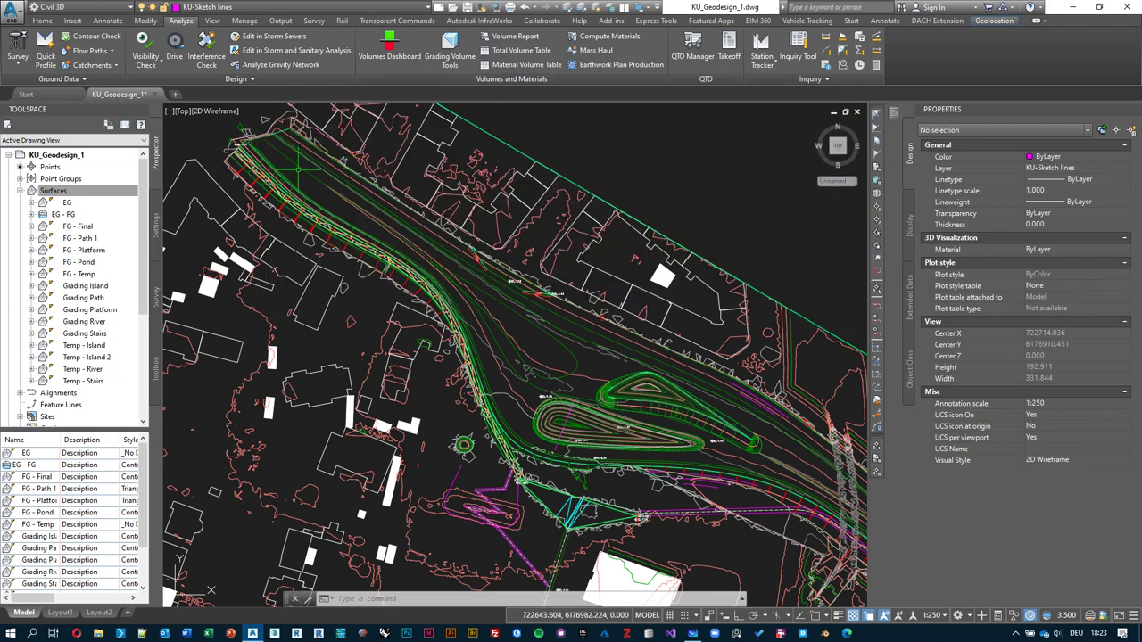
middle_click_drag(592, 336, 566, 324)
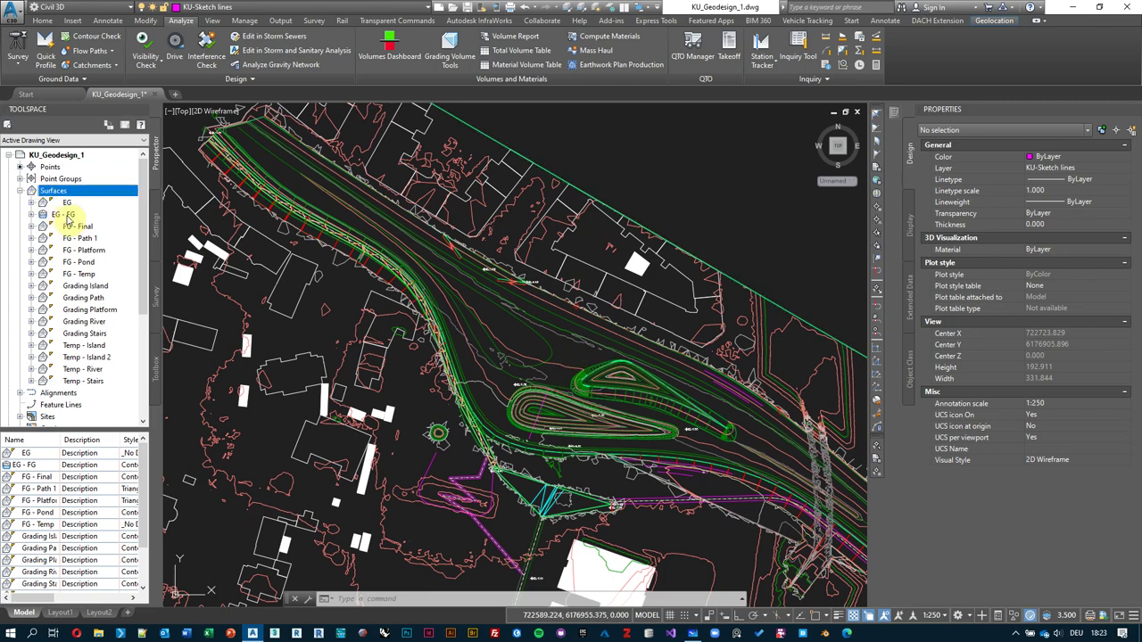
- Apply the Elevation Banding (2D) surface style to the EG - FG volume surface, keeping its properties open beside the drawing
left_click(69, 216)
right_click(67, 215)
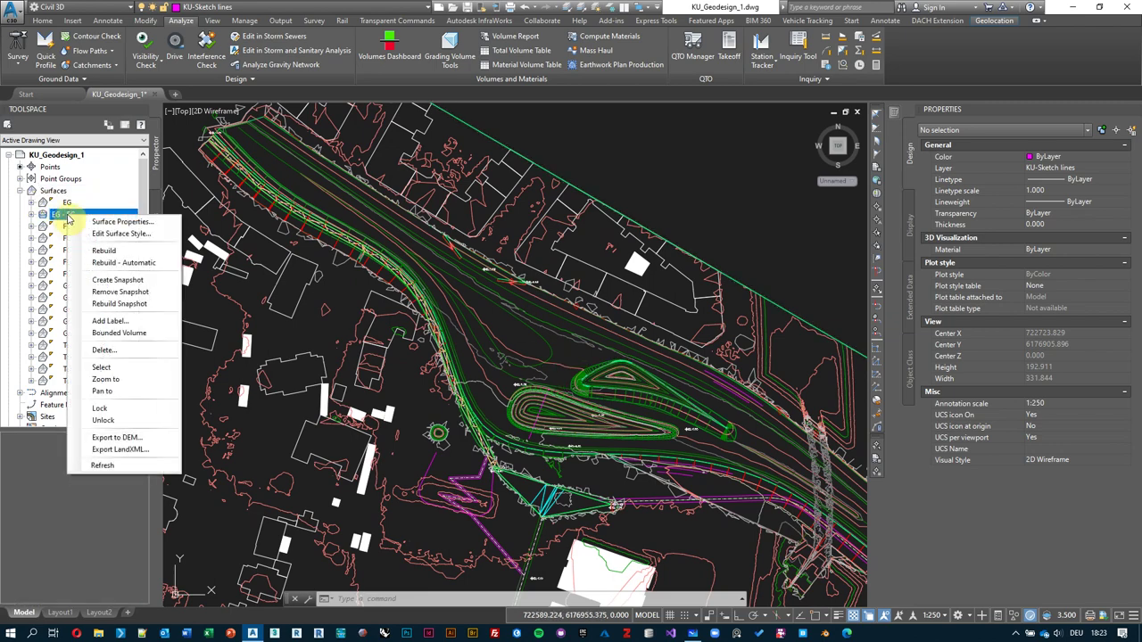
left_click(143, 222)
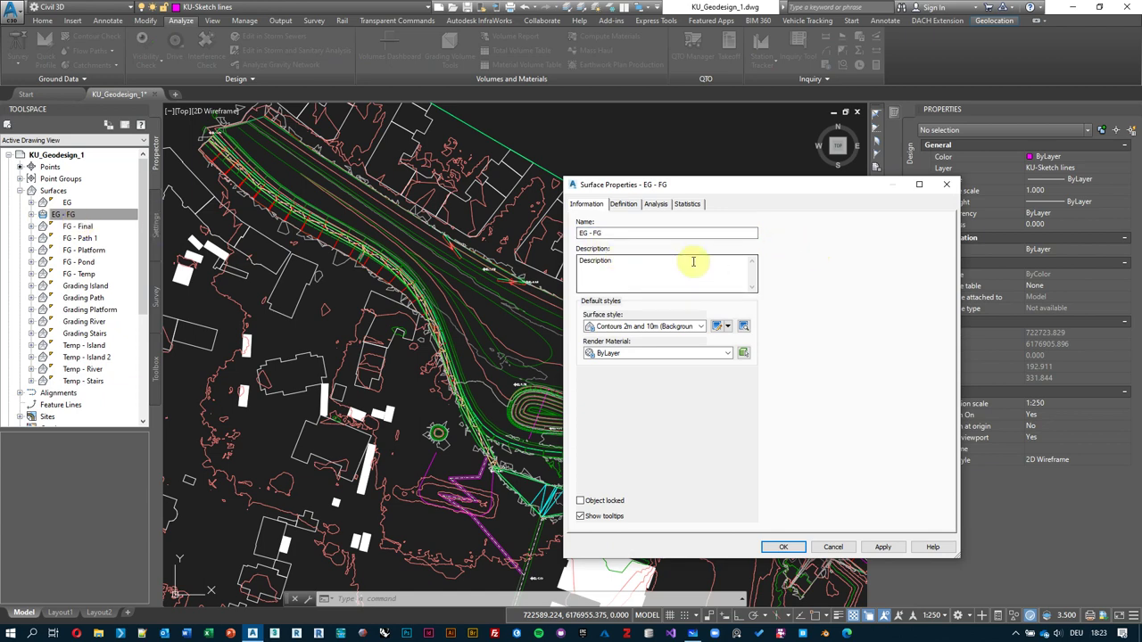
left_click(700, 327)
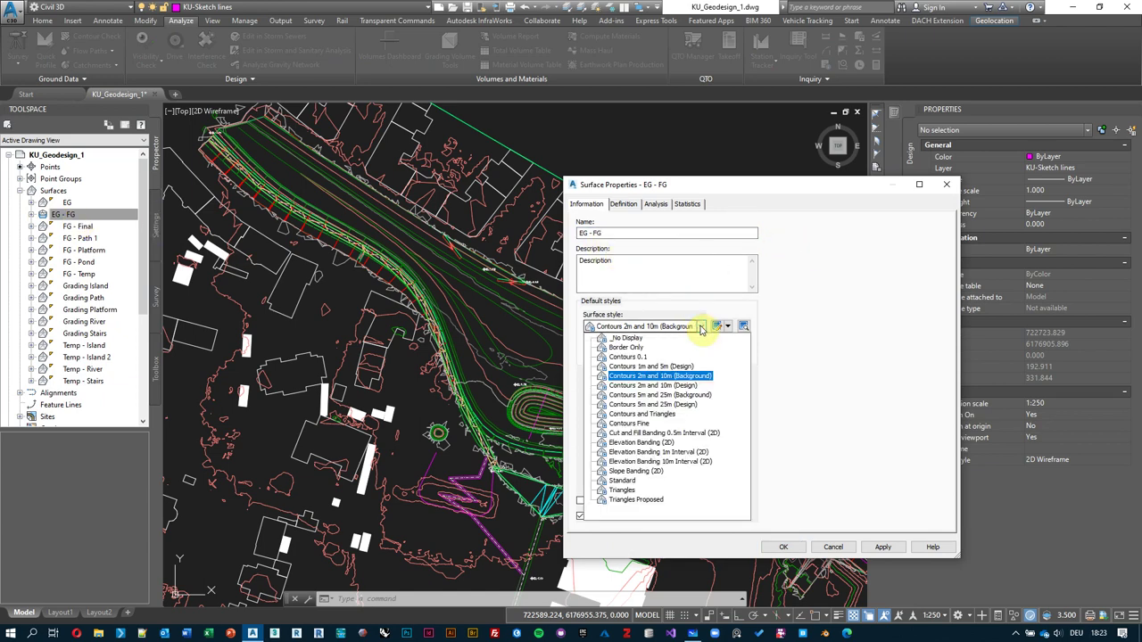
left_click(656, 443)
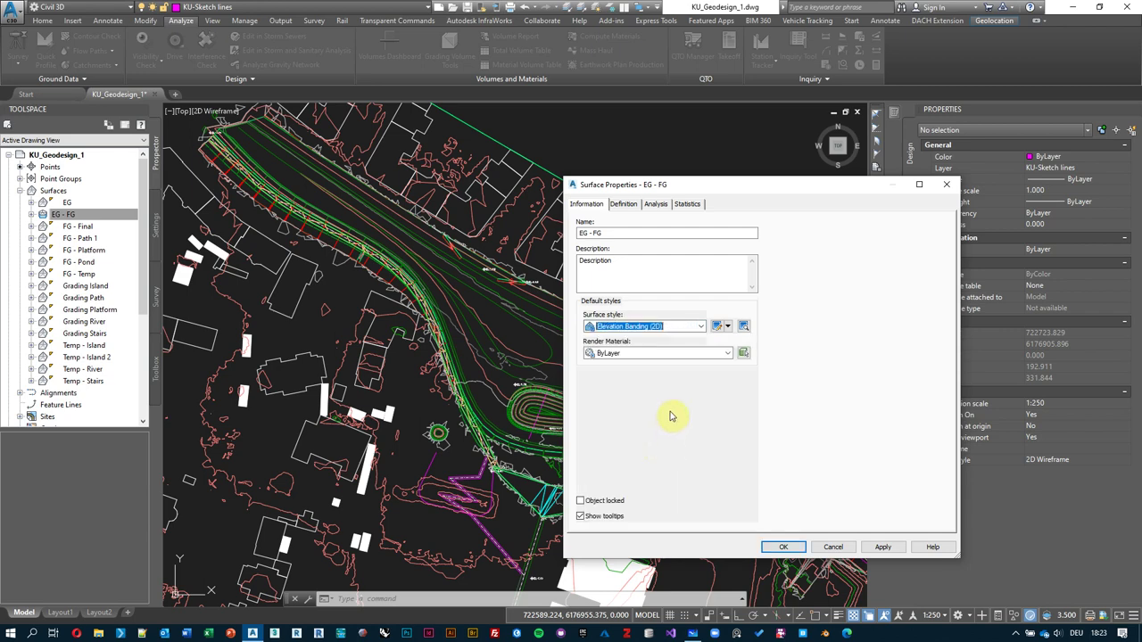
left_click(881, 546)
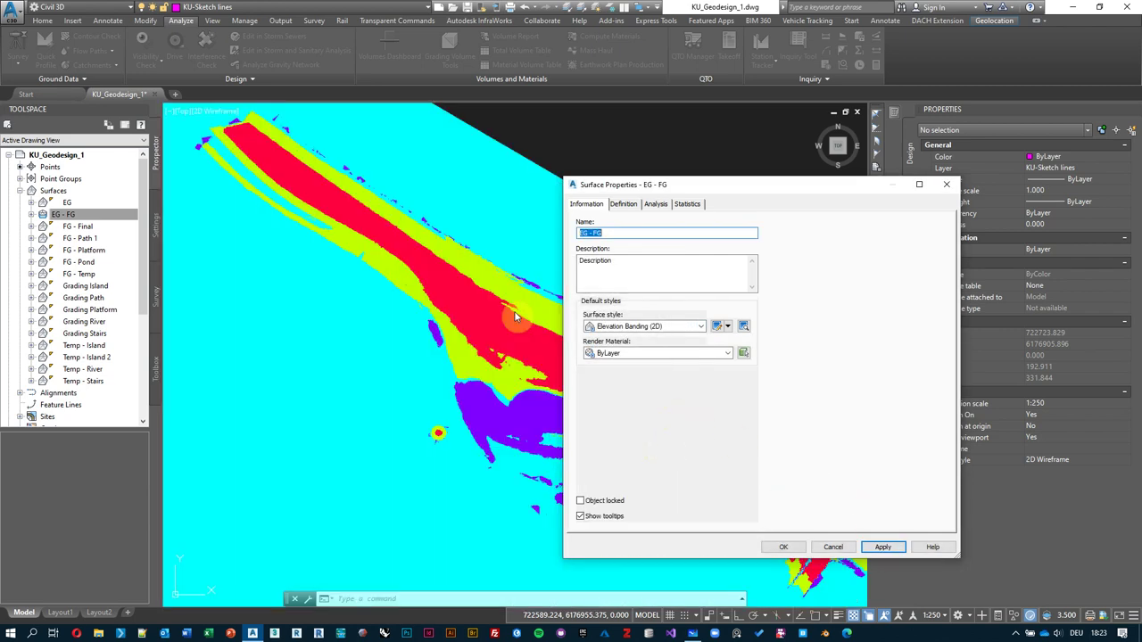
mouse_move(721, 184)
left_mouse_down()
mouse_move(841, 179)
mouse_move(922, 140)
mouse_move(897, 145)
left_mouse_up()
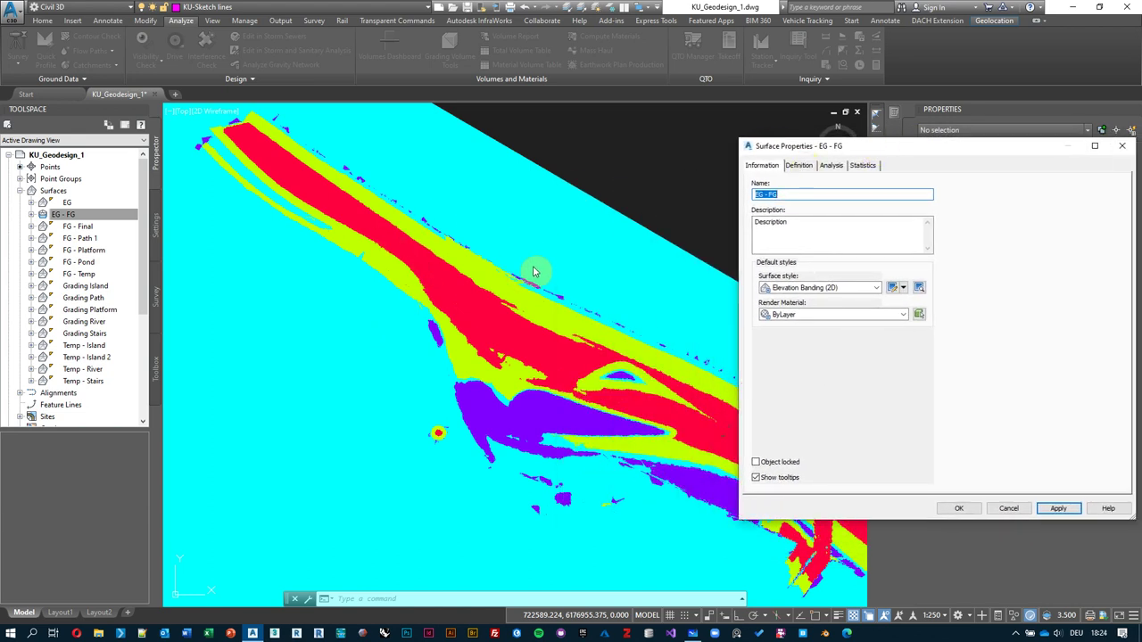
left_click(549, 344)
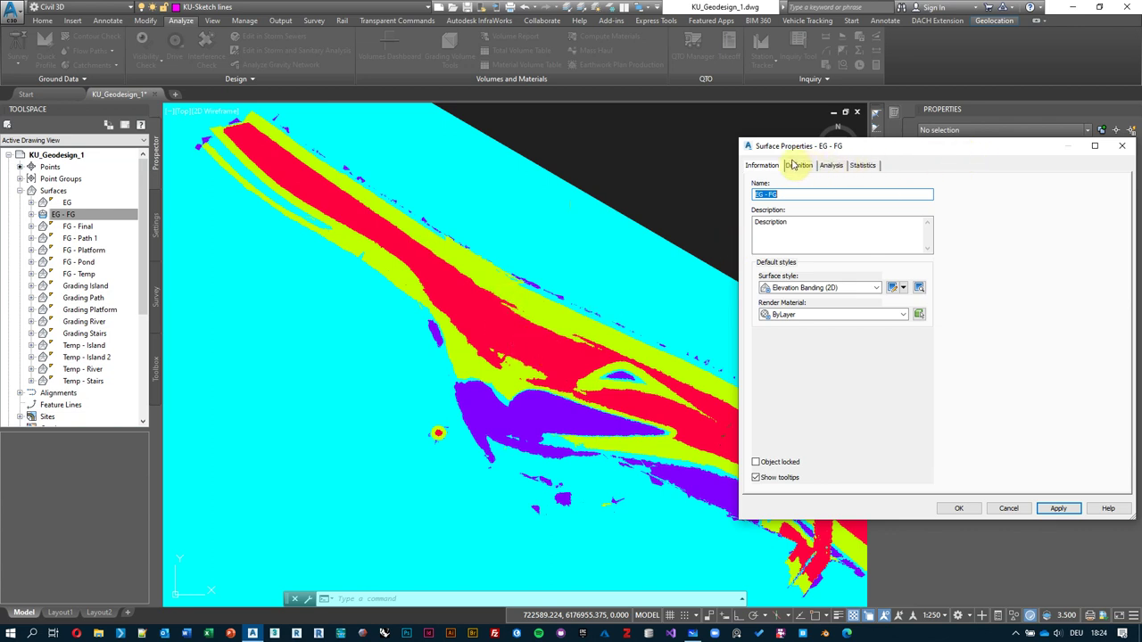
- Run an elevations analysis on EG - FG with the number of ranges set to 3
left_click(840, 150)
left_click_drag(841, 149, 769, 148)
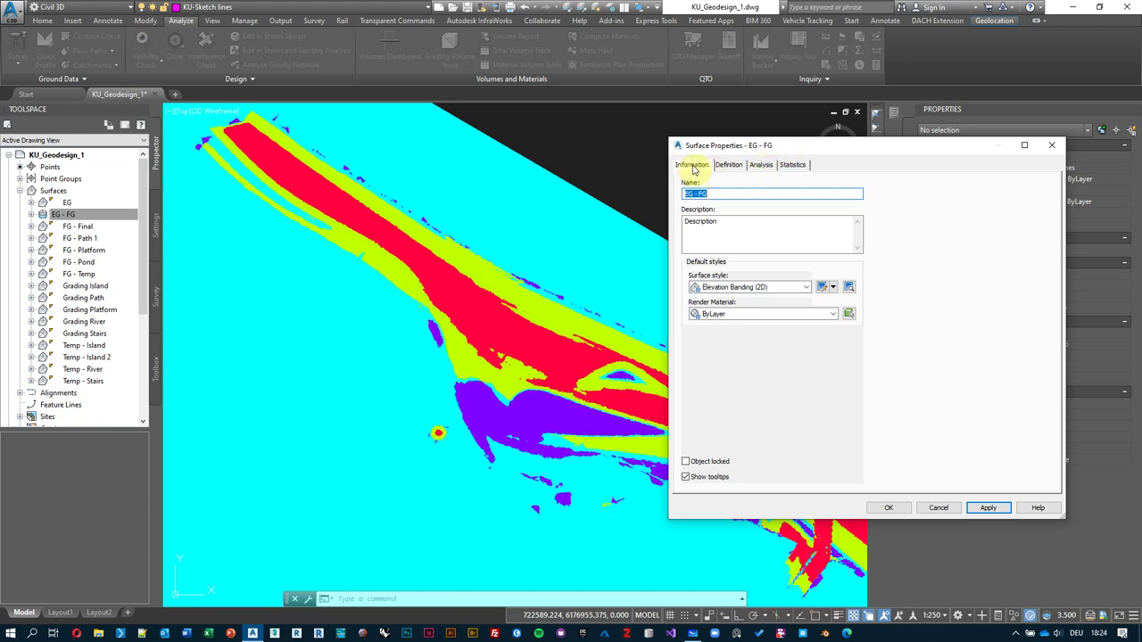
left_click(762, 166)
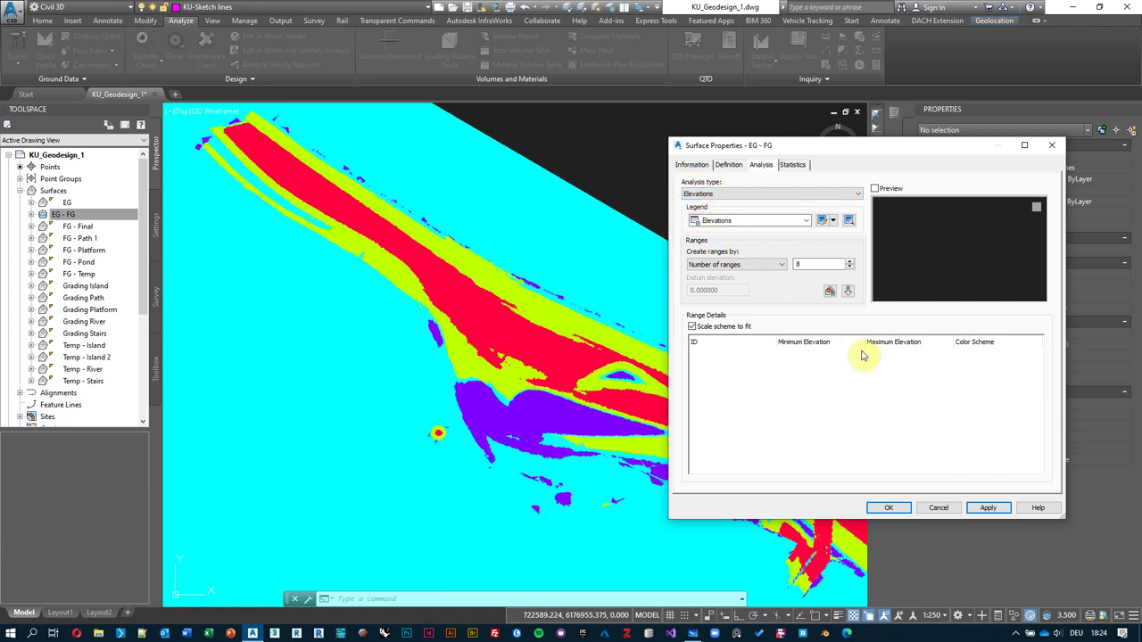
left_click(784, 265)
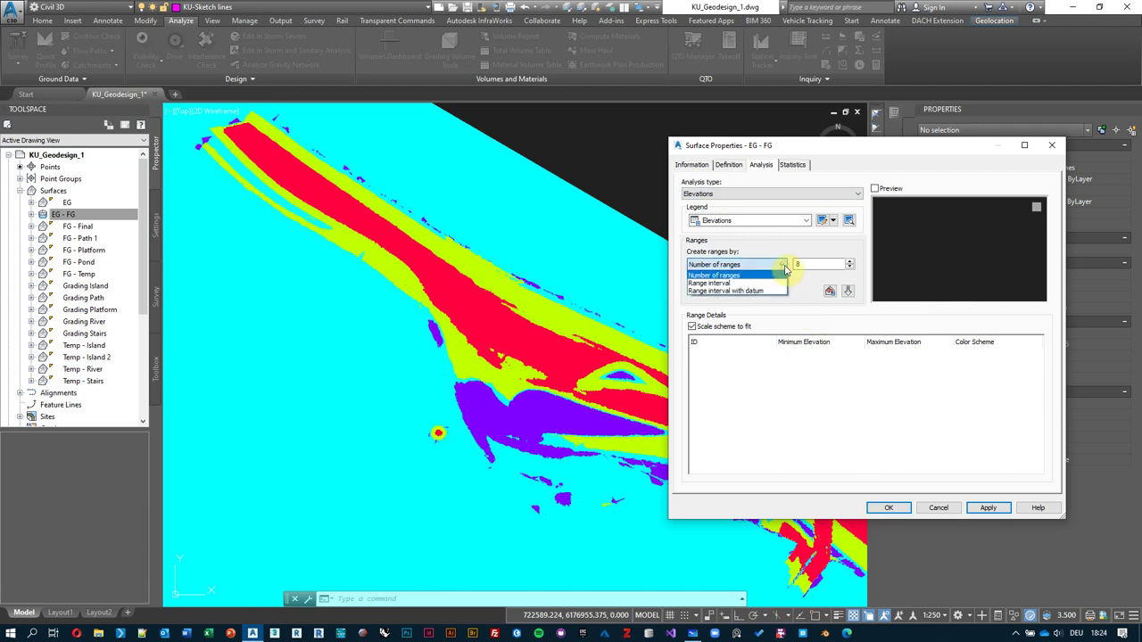
left_click(785, 268)
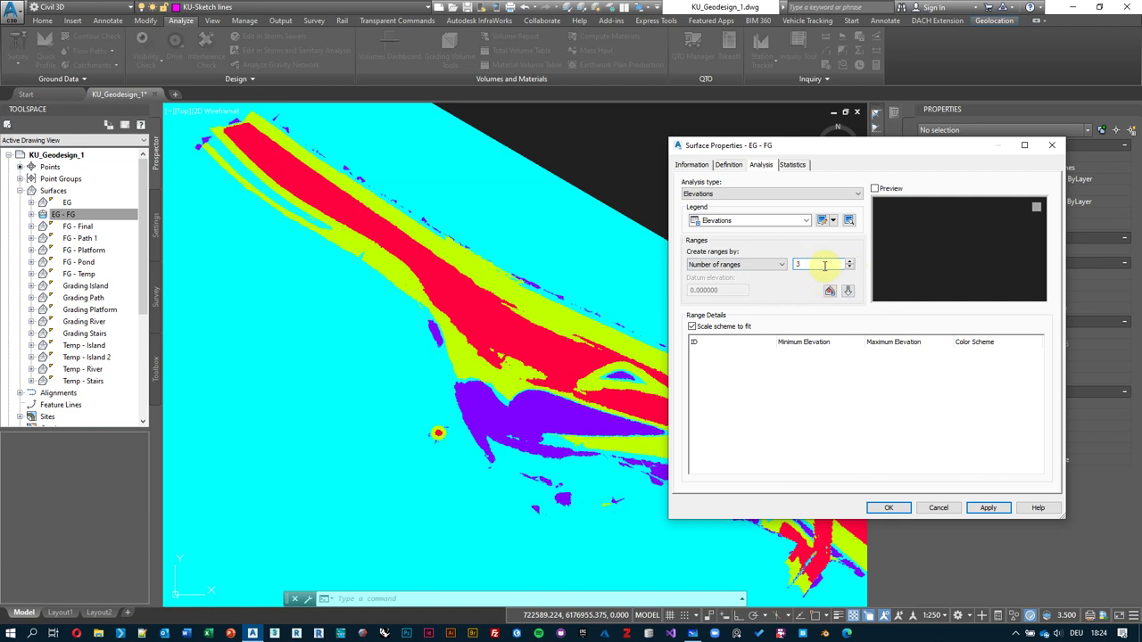
type("3")
left_click(848, 292)
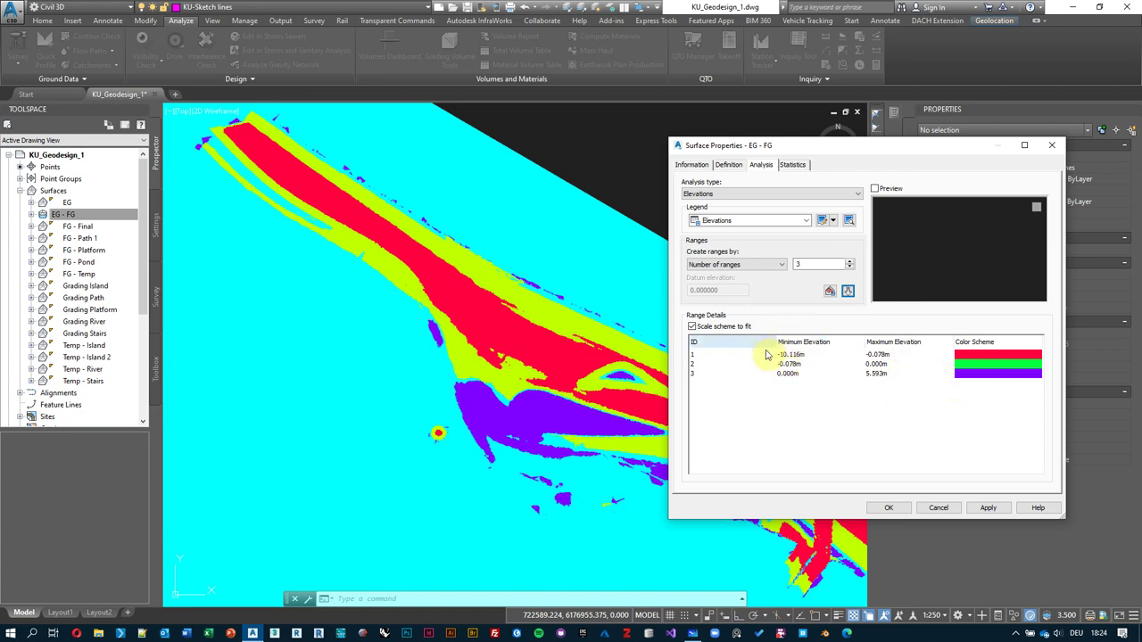
- Set the first range's maximum elevation and the second range's minimum elevation to -0.050 m
left_click(887, 355)
left_click(903, 358)
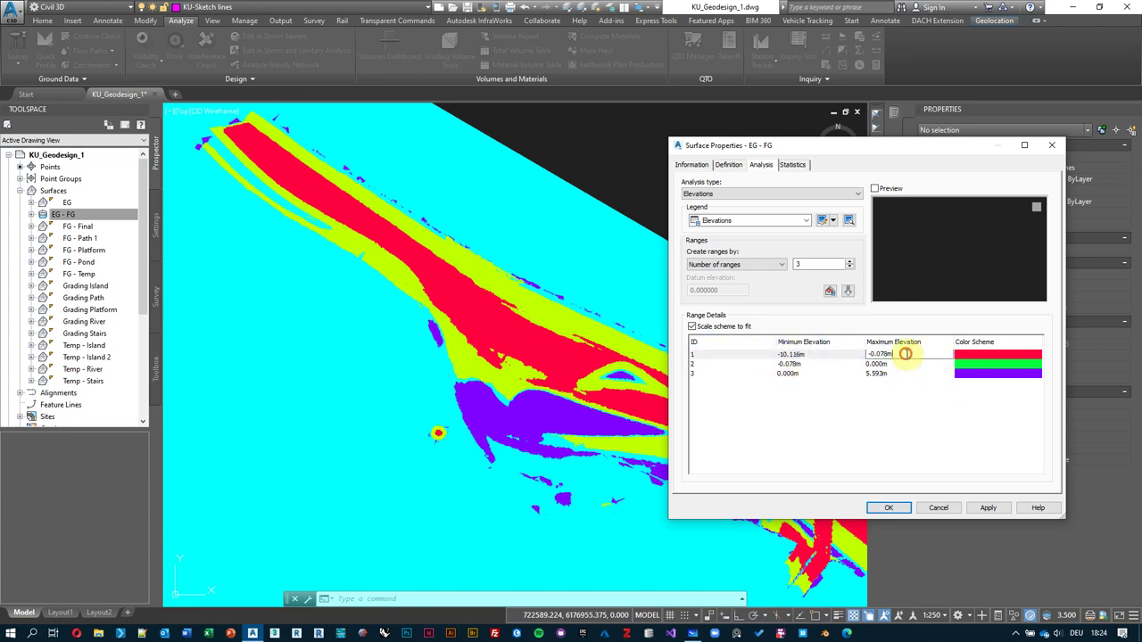
type("-")
left_click(828, 356)
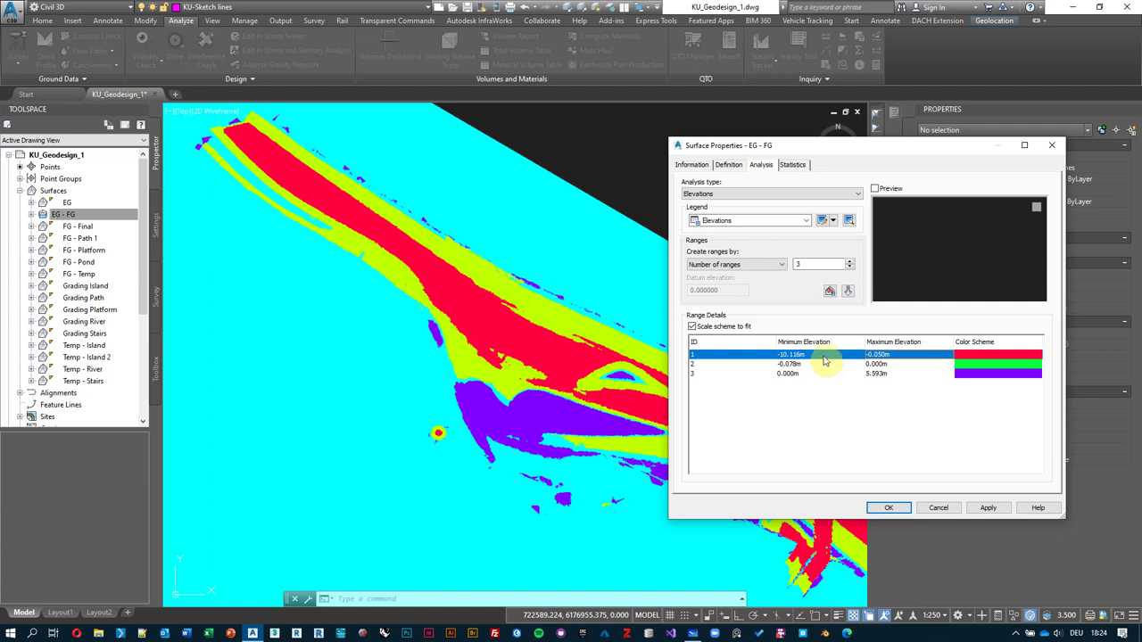
left_click(816, 363)
left_click(816, 364)
type("-0")
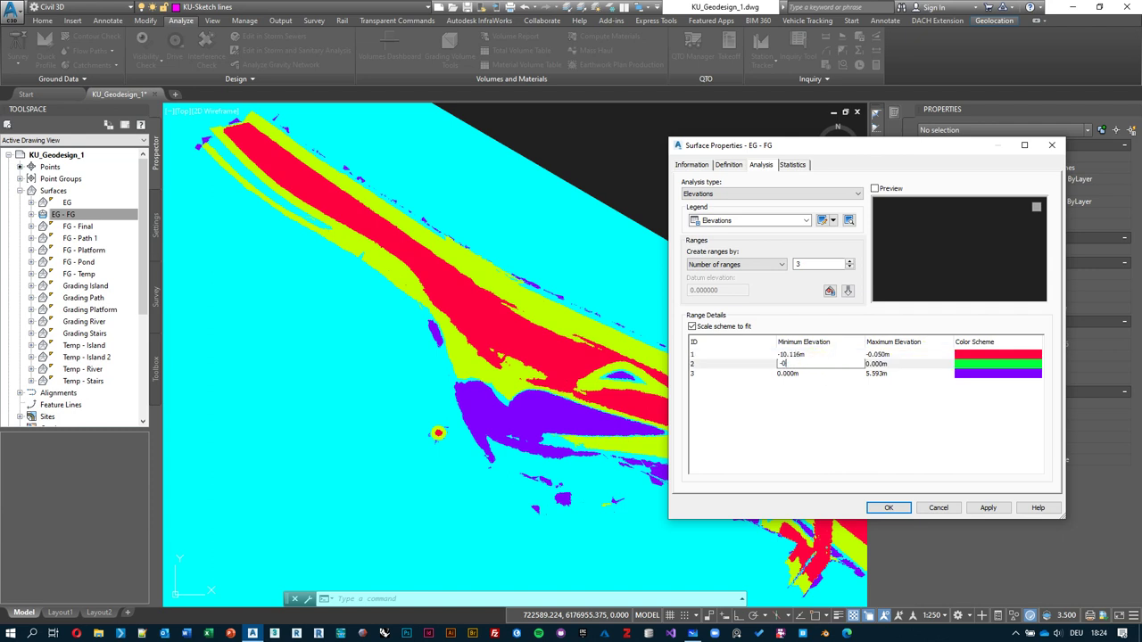
type(".050")
left_click(821, 364)
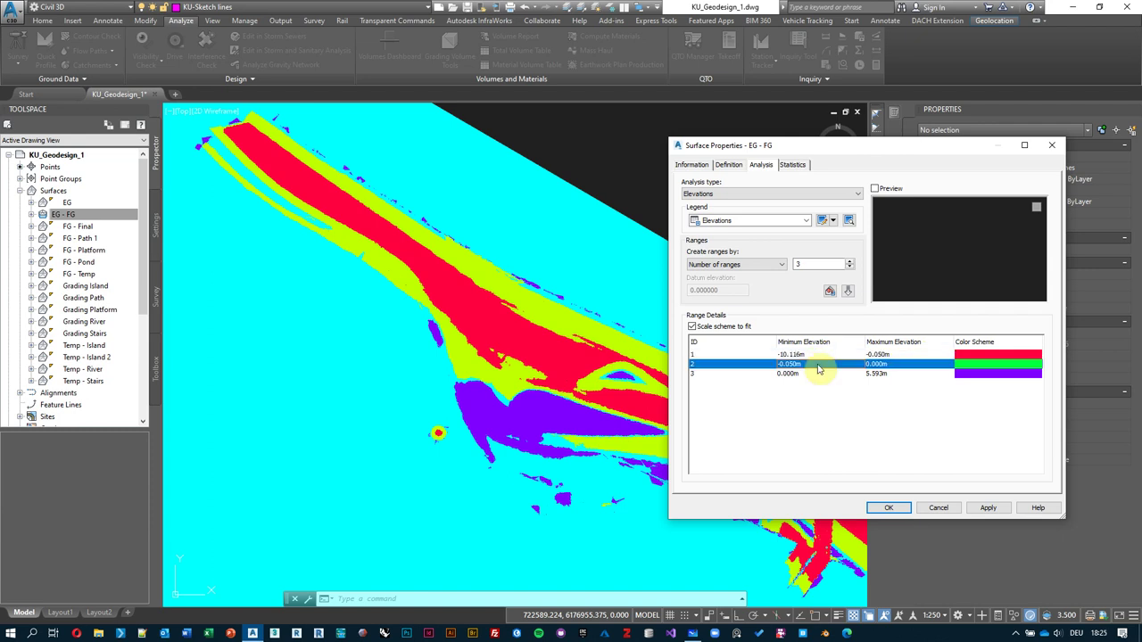
- Set the second range's maximum elevation and the third range's minimum elevation to 0.050 m
left_click(890, 365)
left_click(883, 364)
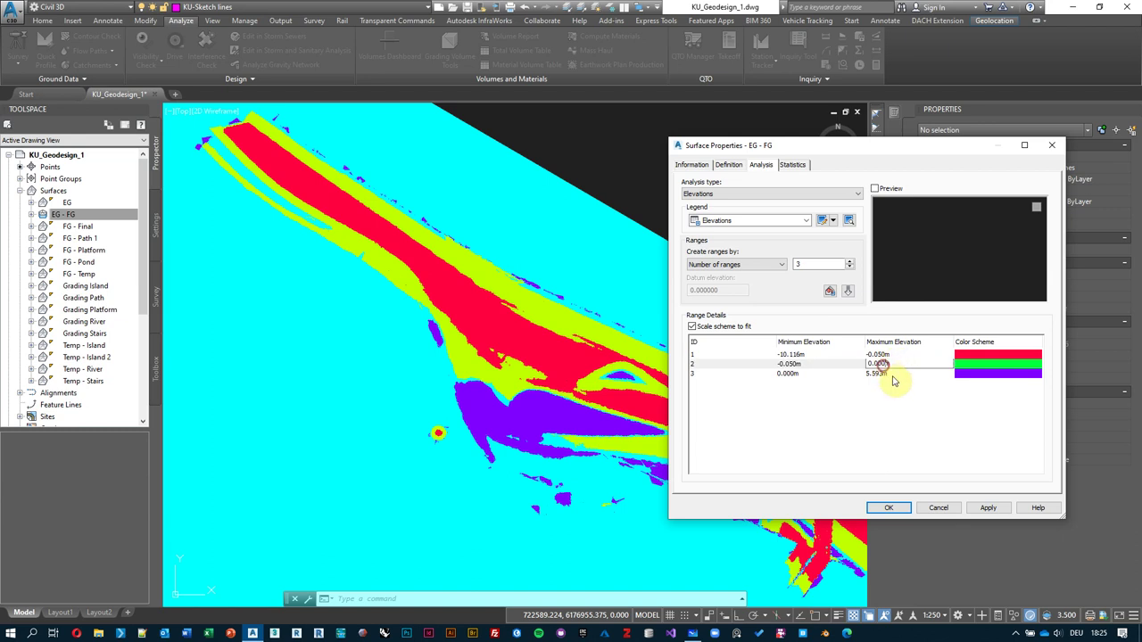
type("5")
key("Return")
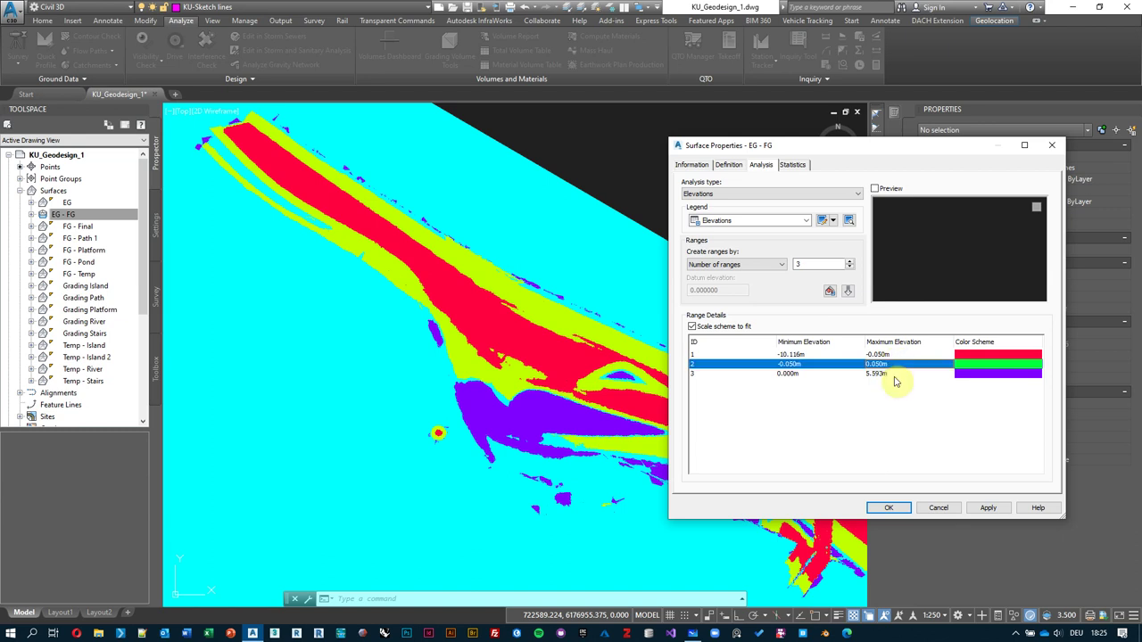
left_click(804, 373)
left_click(805, 373)
type("0.")
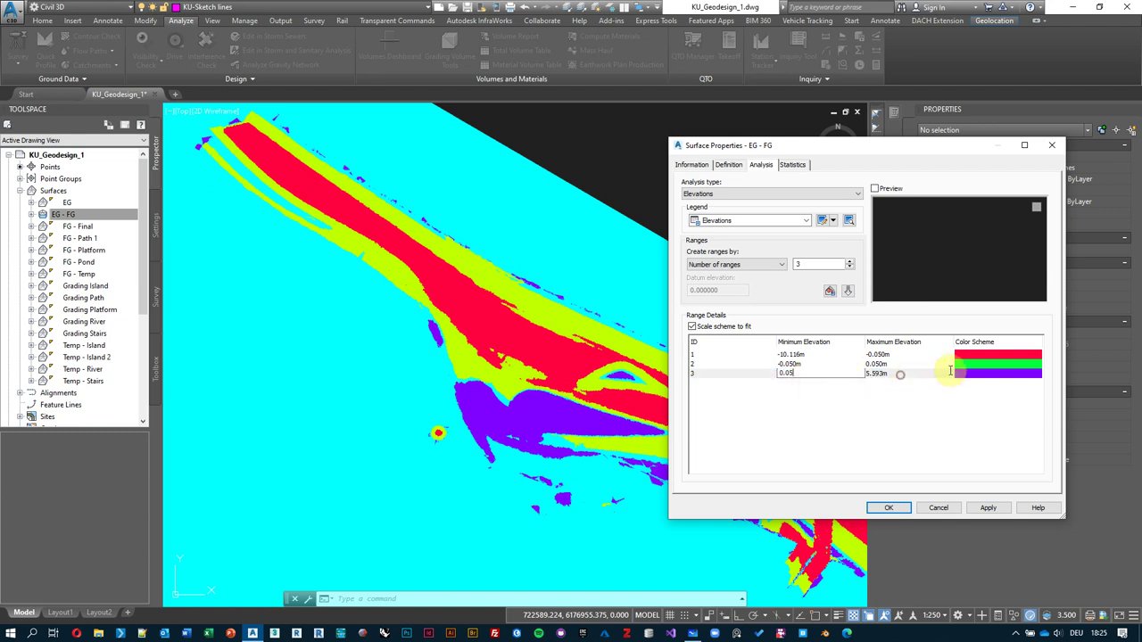
left_click(897, 373)
- Change the colour of the second elevation range to white, index colour 255
left_click(989, 369)
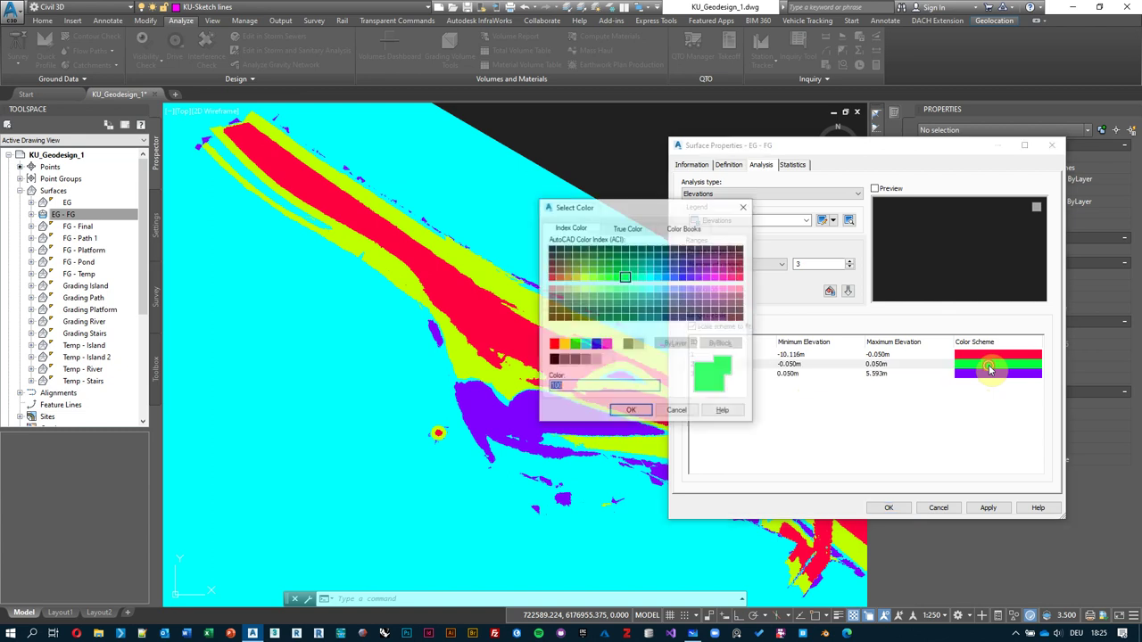
left_click(607, 361)
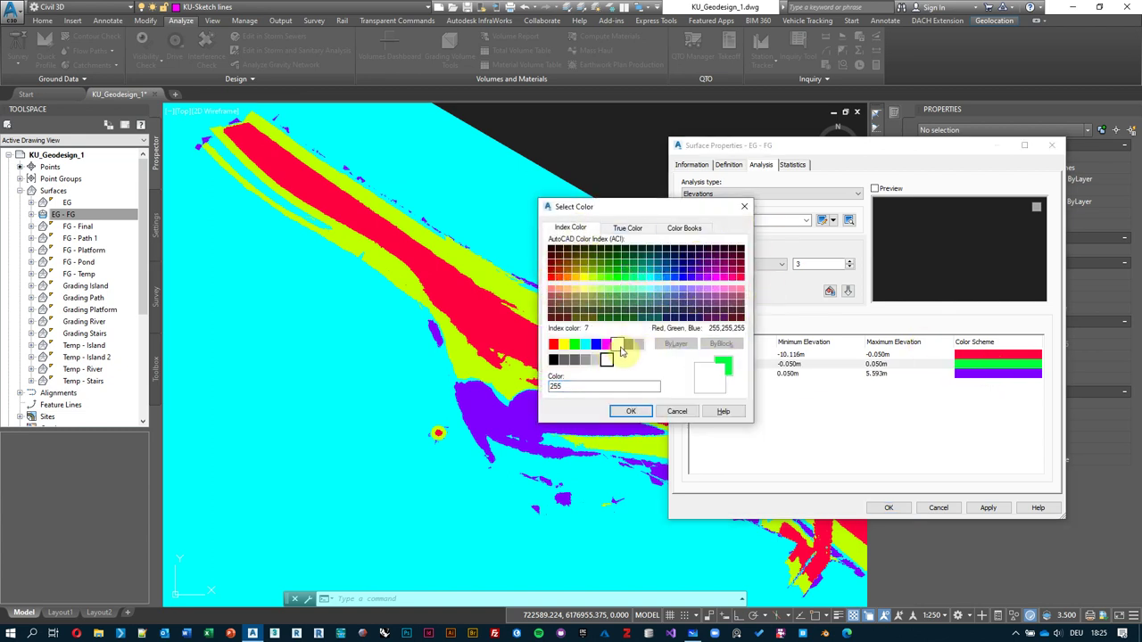
left_click(633, 413)
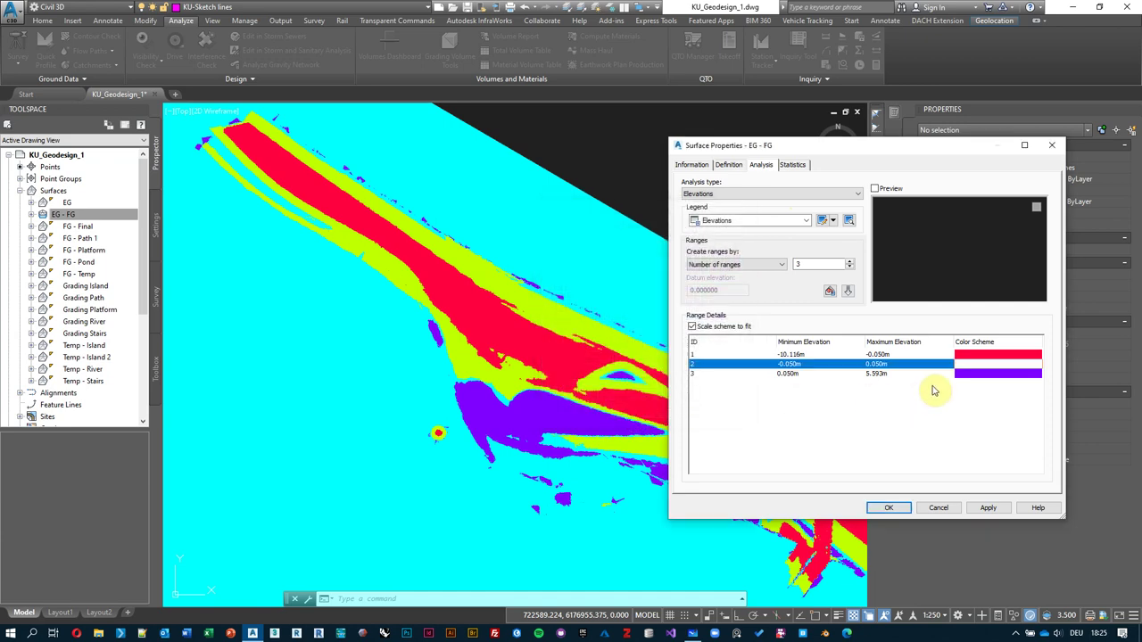
- Change the colour of the third elevation range to green and apply the elevations analysis to EG - FG
left_click(989, 374)
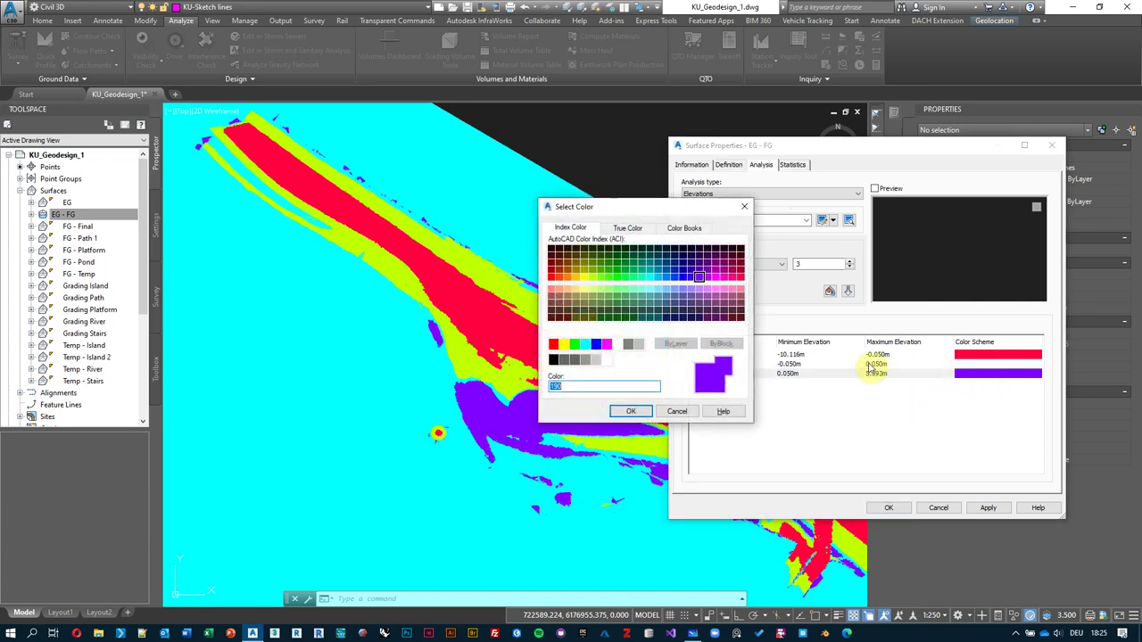
left_click(575, 343)
left_click(631, 411)
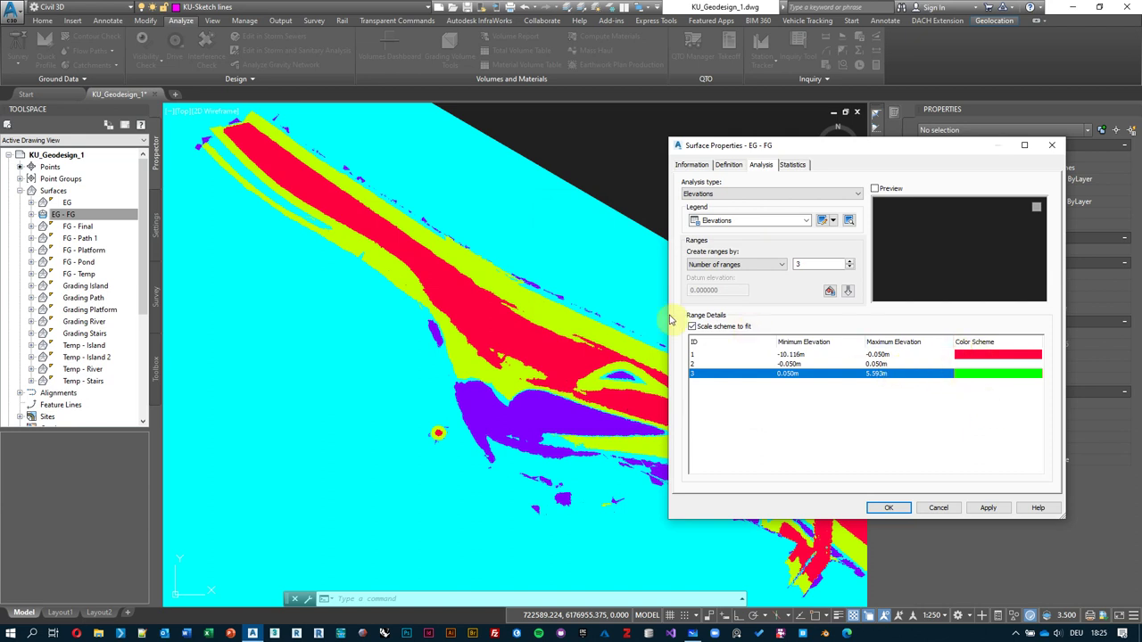
left_click(988, 508)
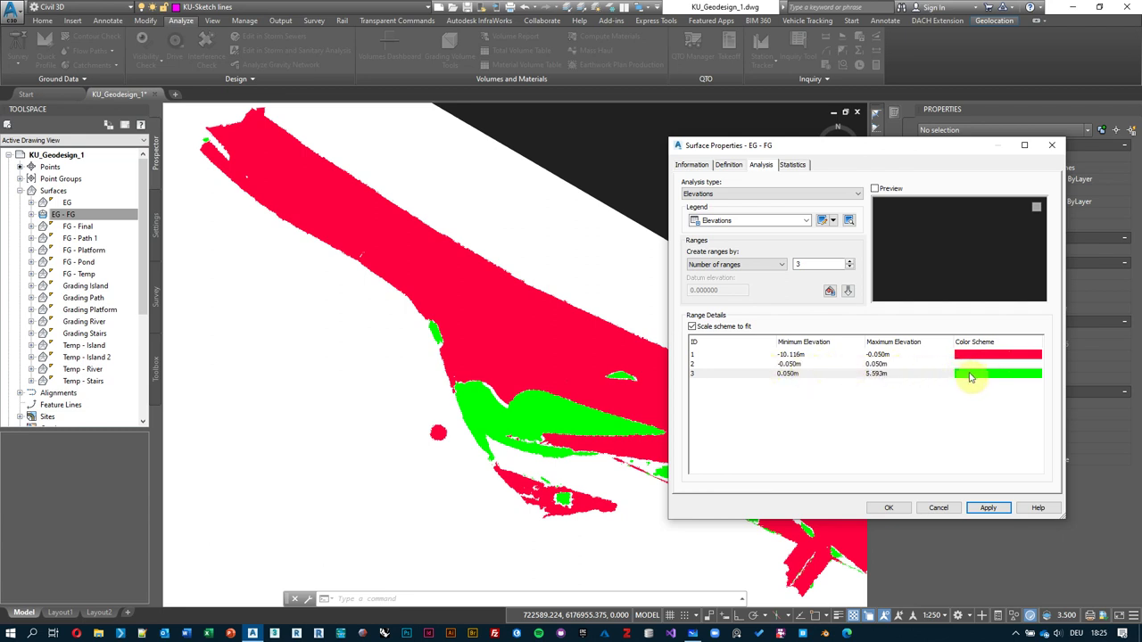
left_click(889, 507)
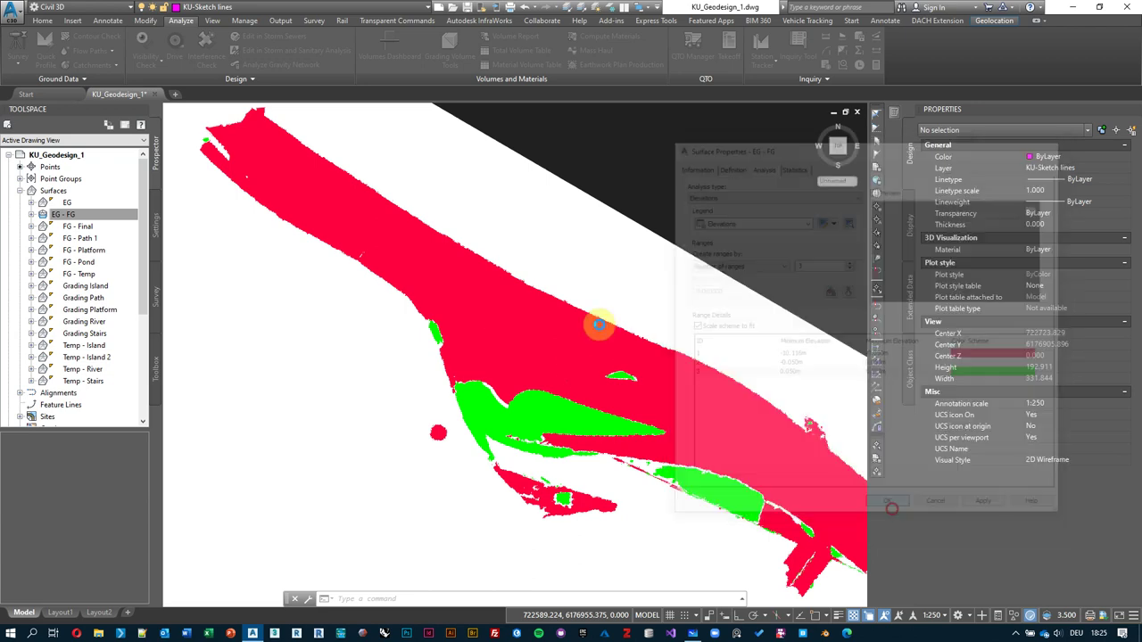
- Examine the red cut, white unchanged and green fill areas along the river, the islands and the platform
scroll(577, 363, "down", 2)
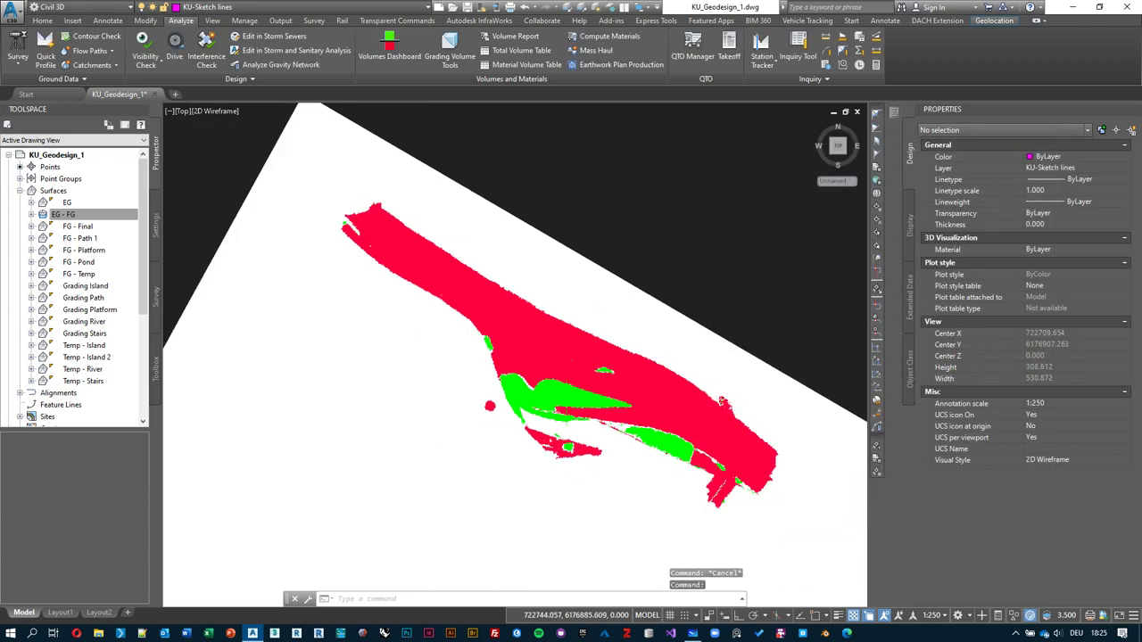
scroll(535, 437, "down", 3)
scroll(526, 455, "up", 3)
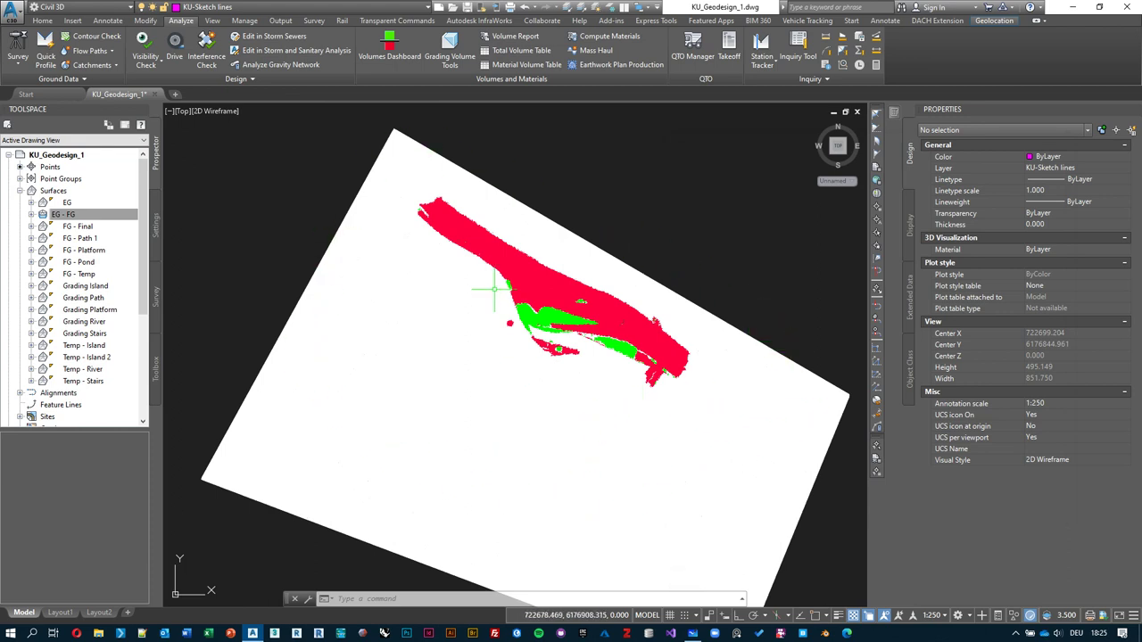
scroll(493, 287, "up", 5)
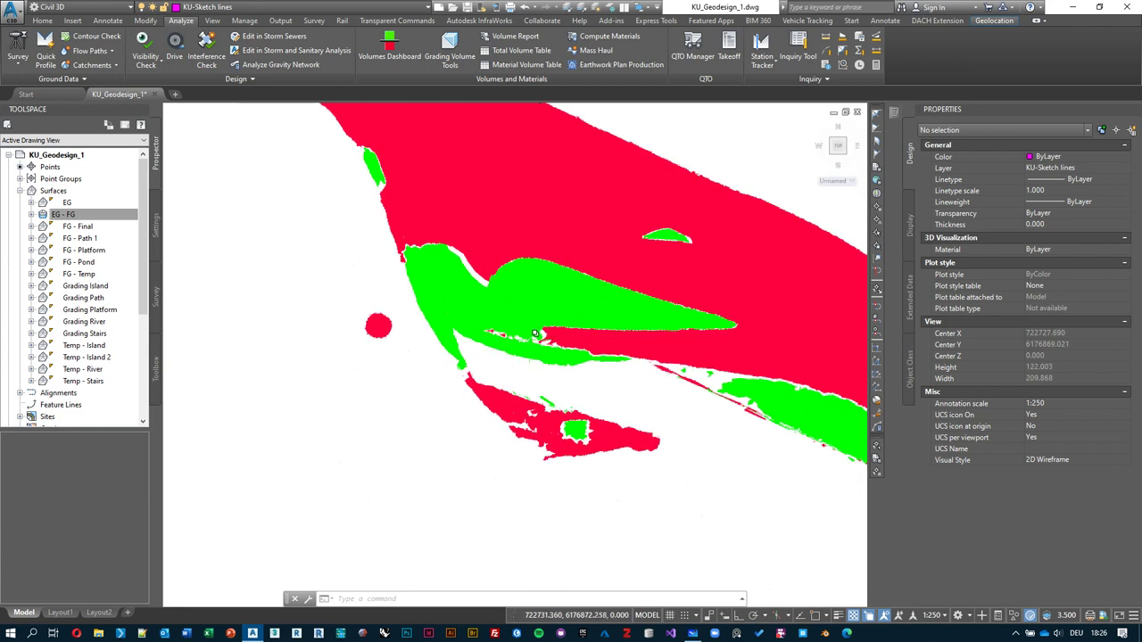
middle_click_drag(536, 334, 498, 340)
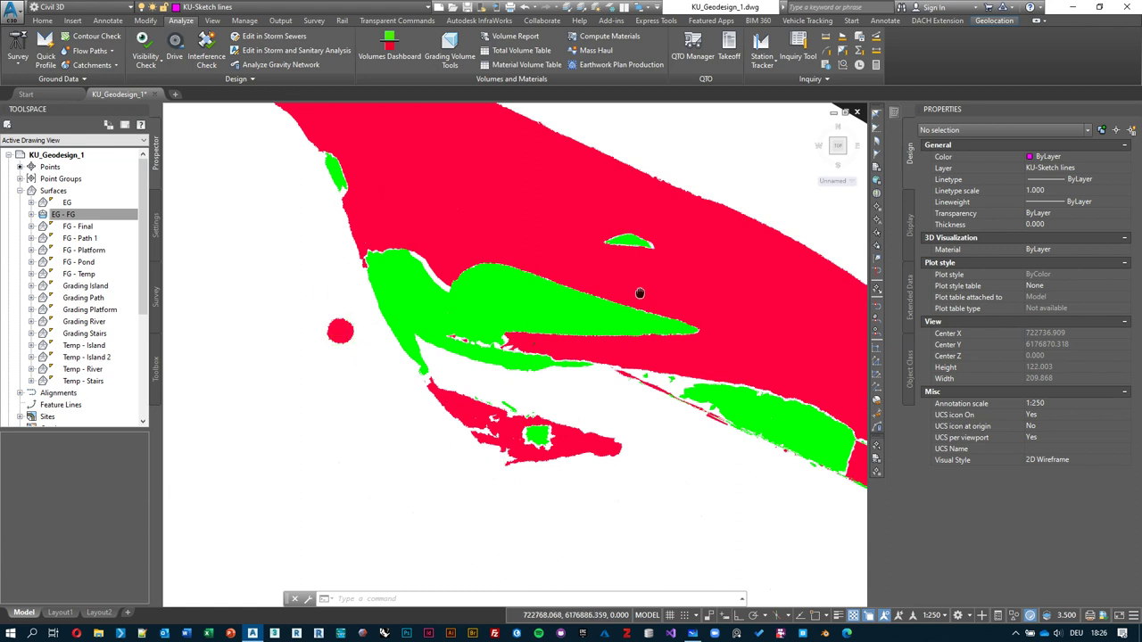
middle_click_drag(640, 294, 618, 321)
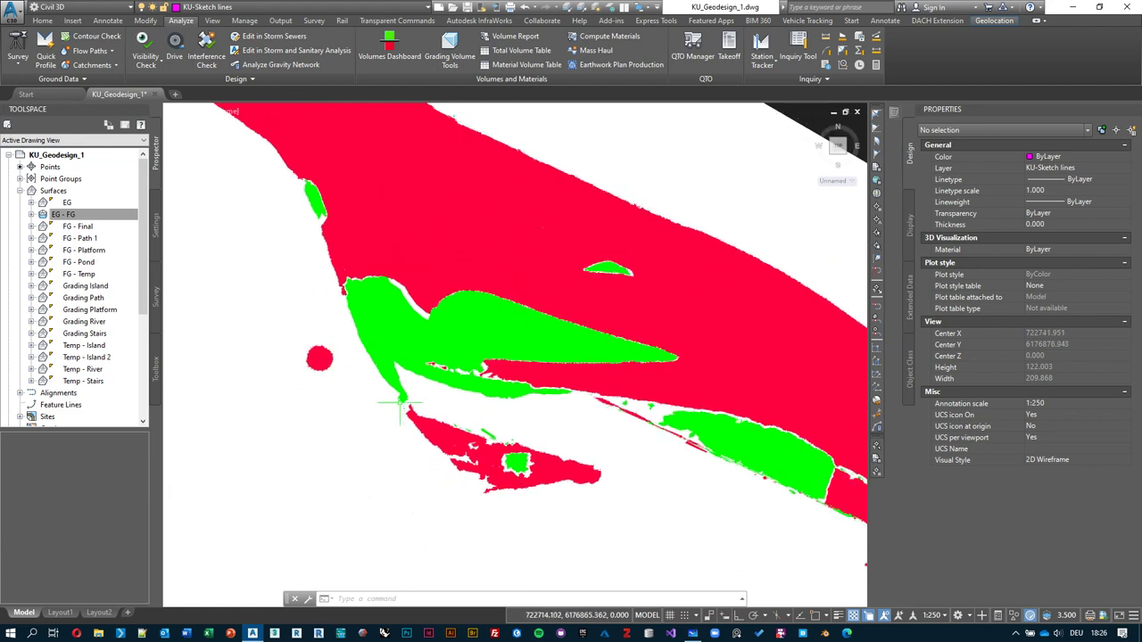
scroll(492, 478, "up", 4)
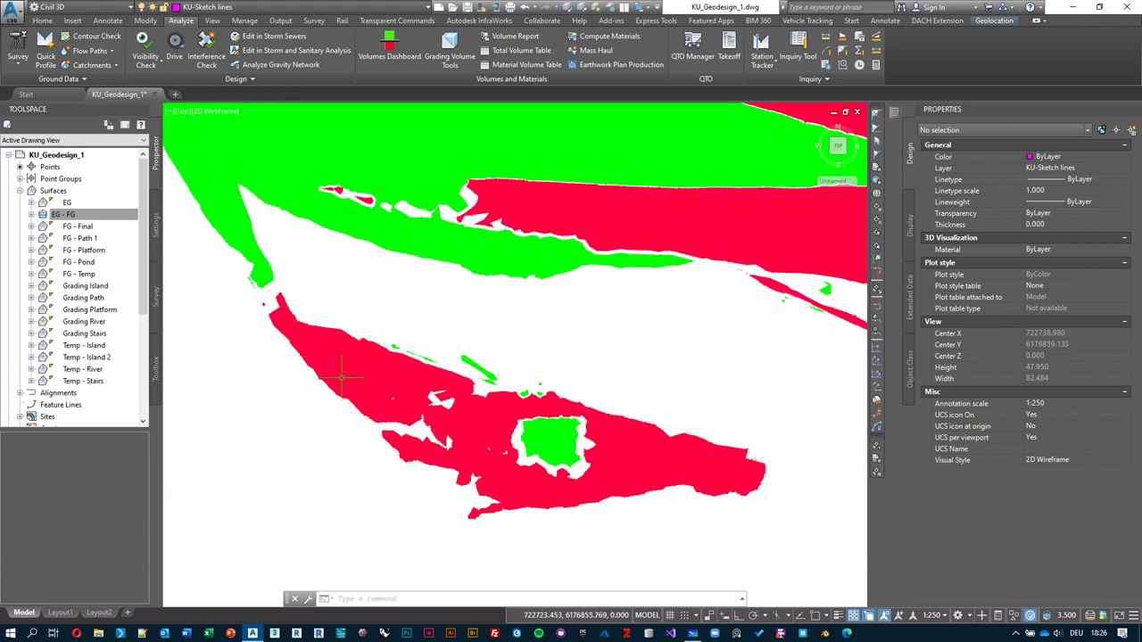
scroll(402, 473, "down", 2)
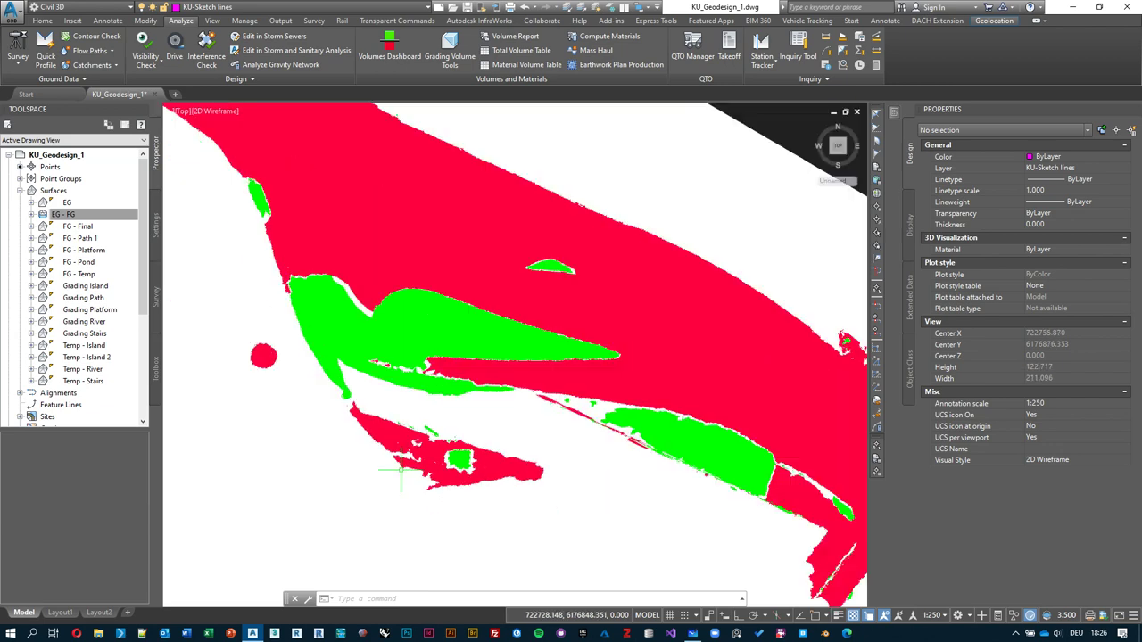
scroll(548, 378, "down", 2)
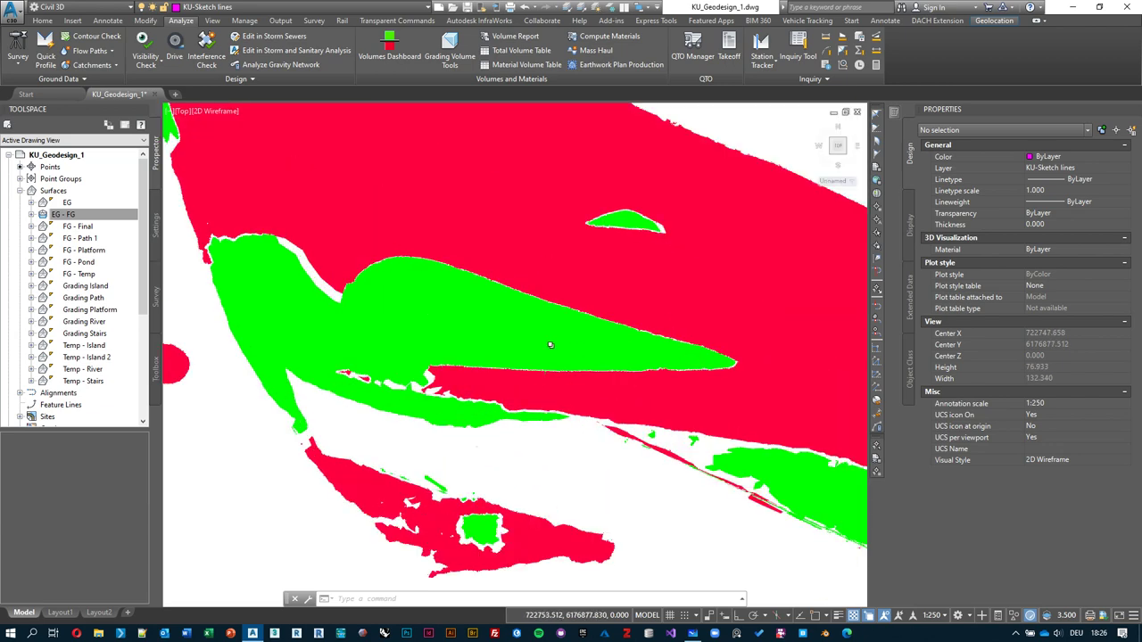
scroll(551, 345, "down", 1)
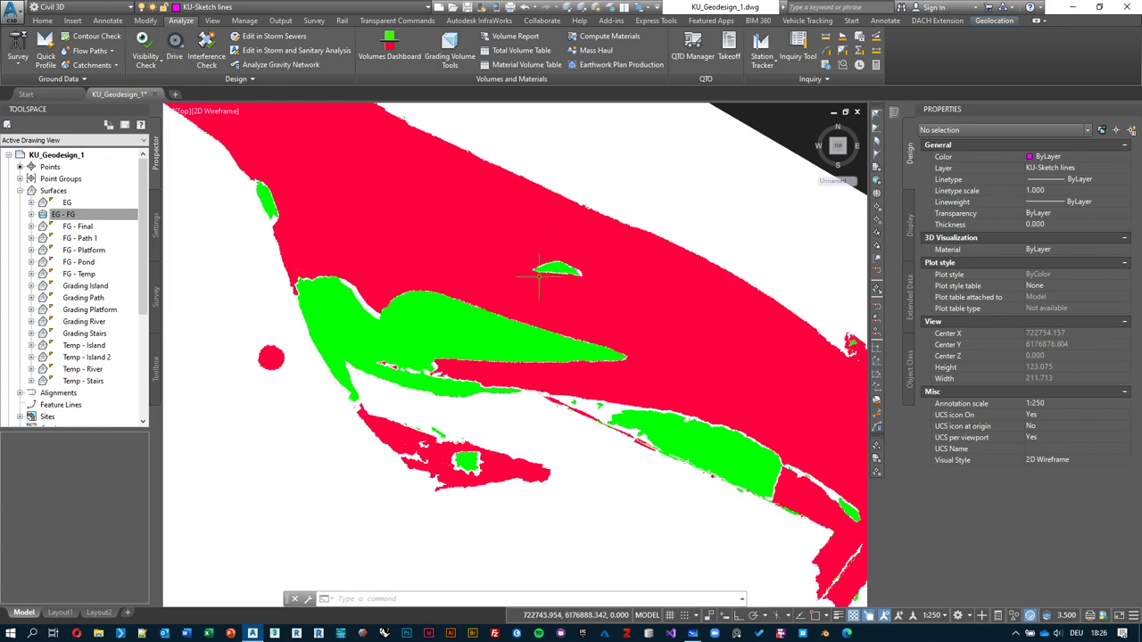
mouse_move(702, 419)
middle_mouse_down()
mouse_move(585, 379)
mouse_move(568, 341)
middle_mouse_up()
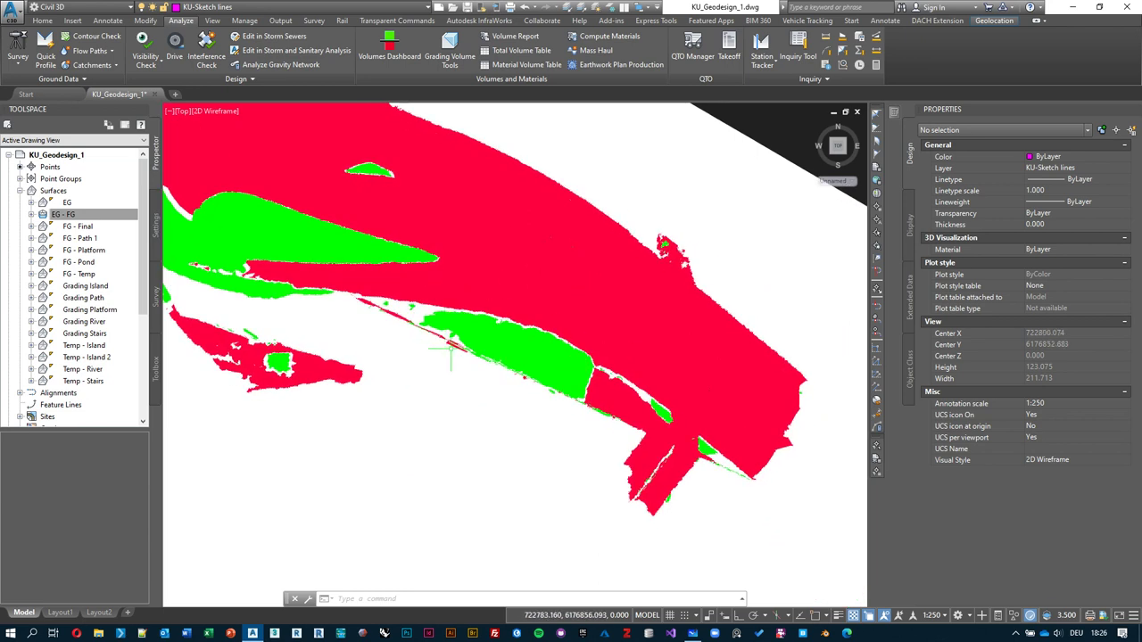
mouse_move(428, 288)
middle_mouse_down()
mouse_move(438, 298)
mouse_move(396, 306)
mouse_move(539, 425)
mouse_move(446, 334)
middle_mouse_up()
scroll(396, 306, "down", 1)
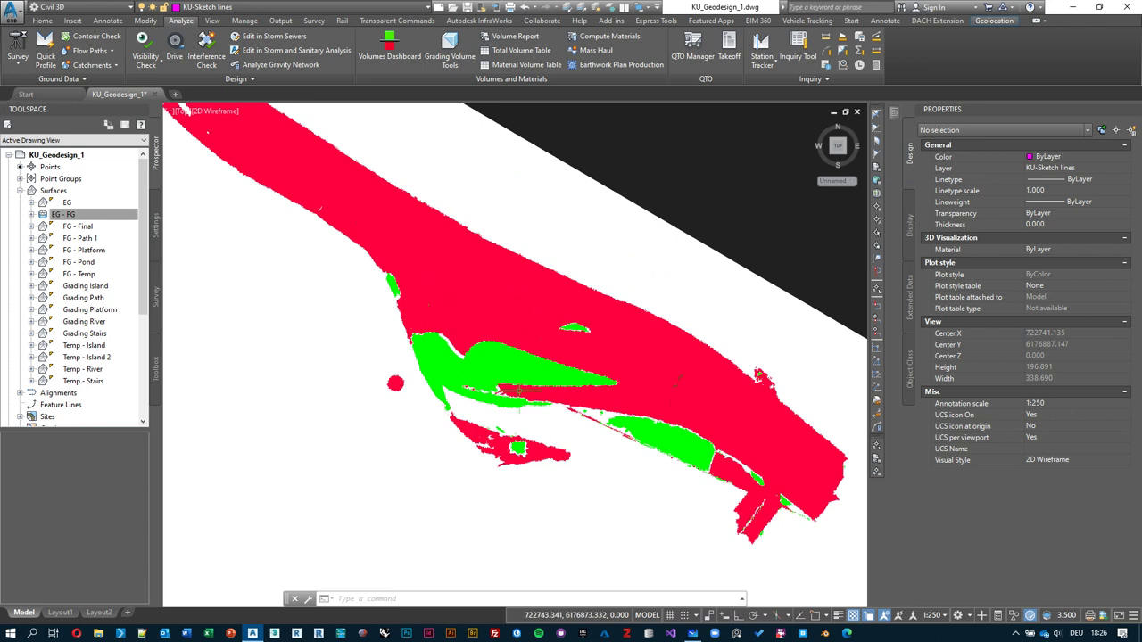
scroll(517, 390, "up", 2)
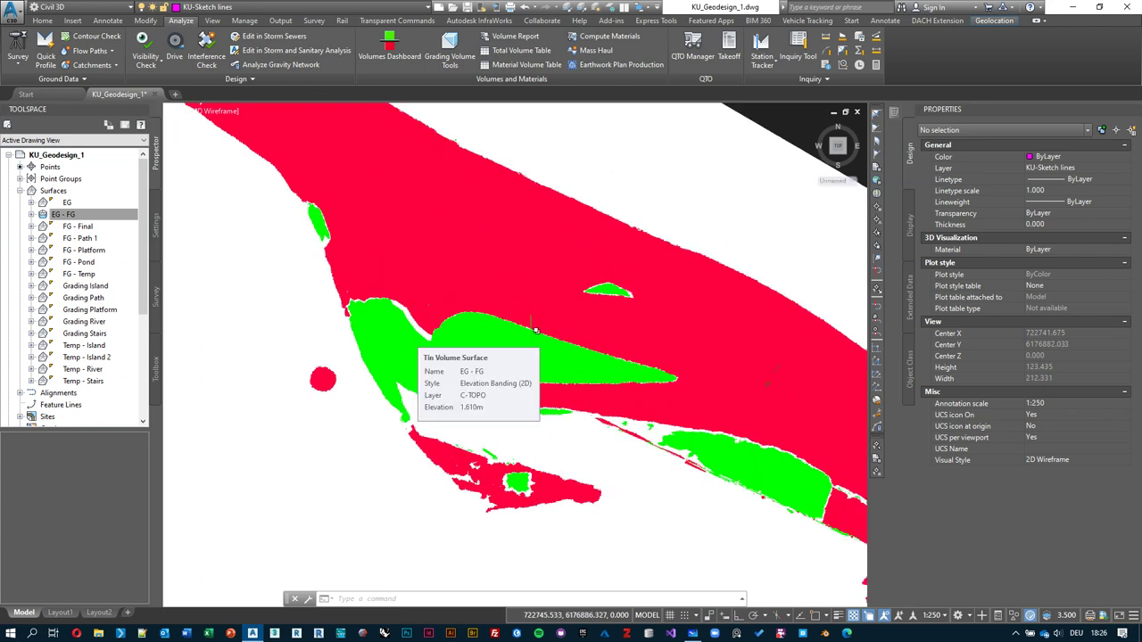
- Add spot elevation labels to the EG - FG surface in the red river cut and the adjacent large green fill area
left_click(683, 271)
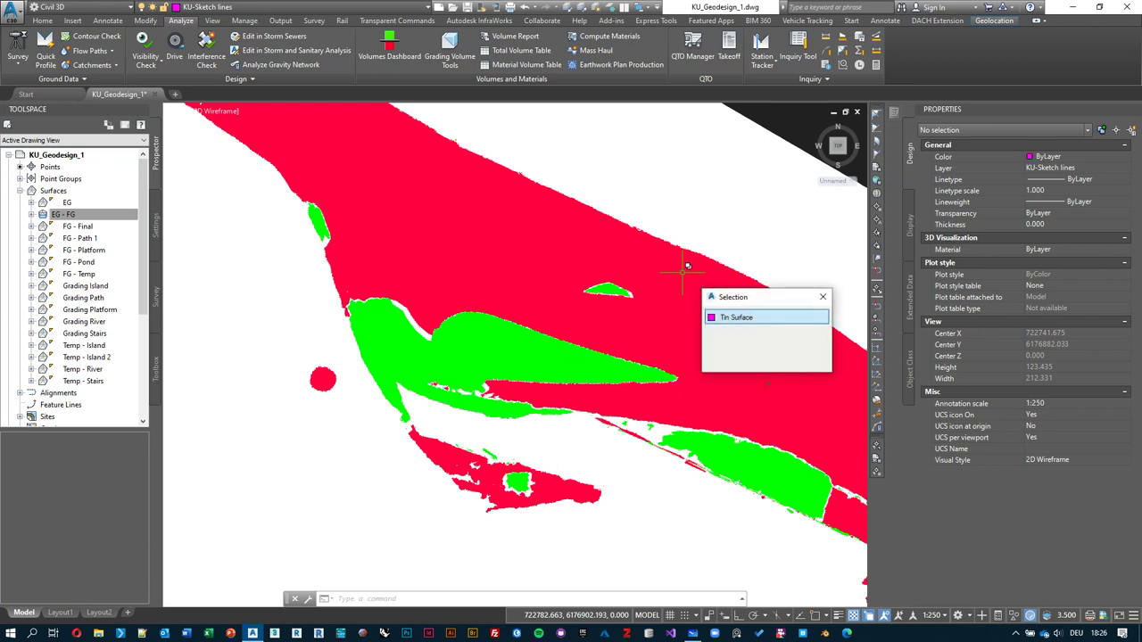
left_click(745, 320)
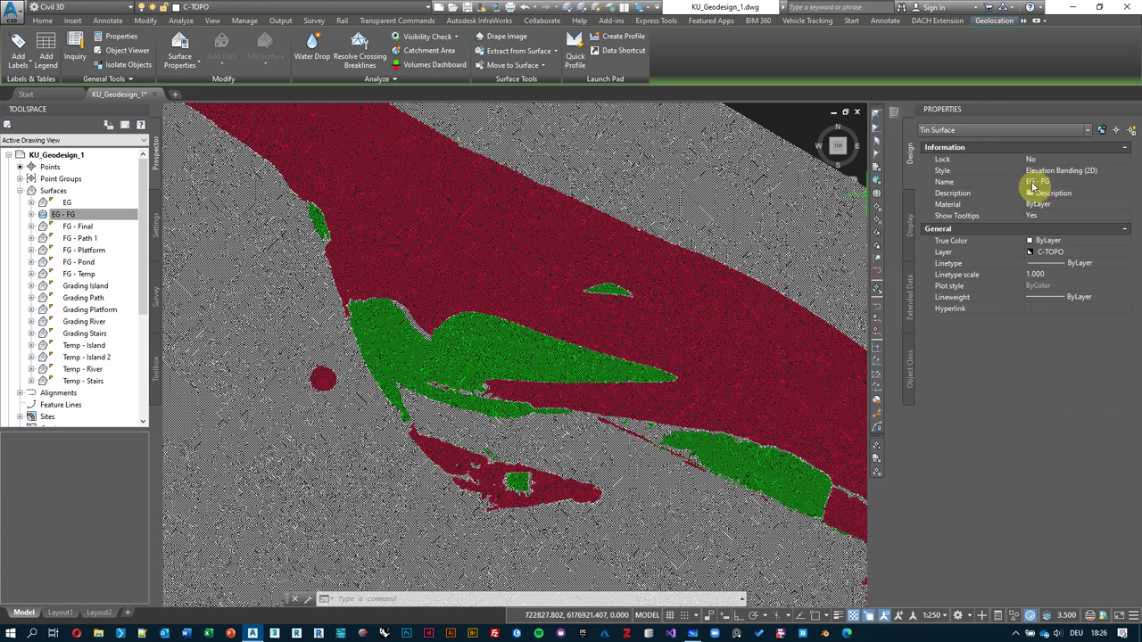
left_click(23, 68)
left_click(41, 131)
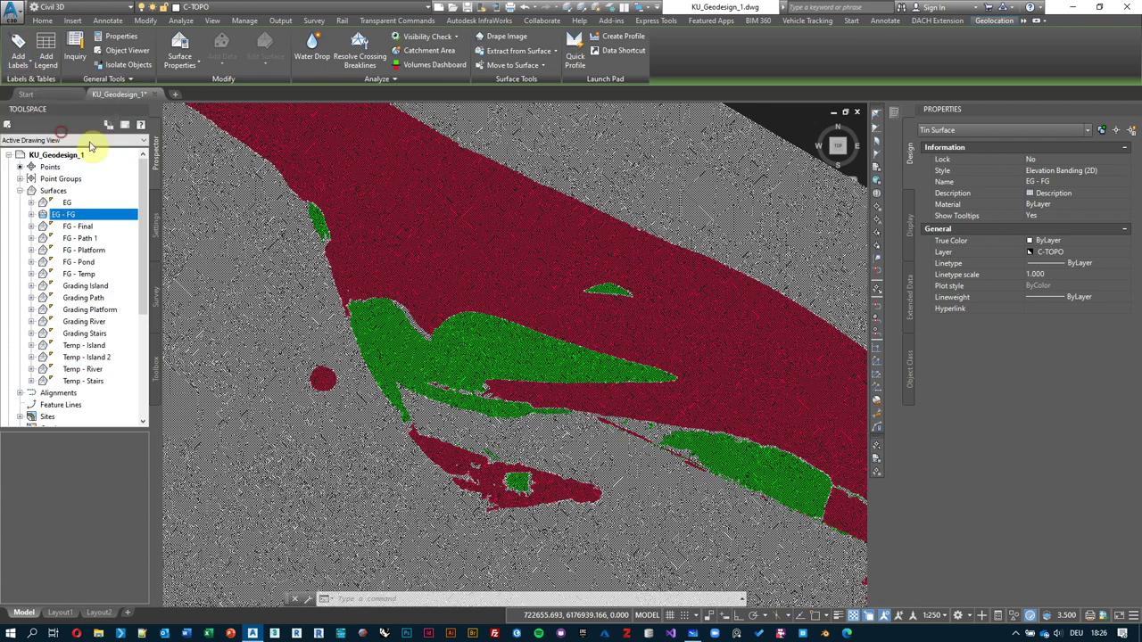
scroll(446, 307, "up", 4)
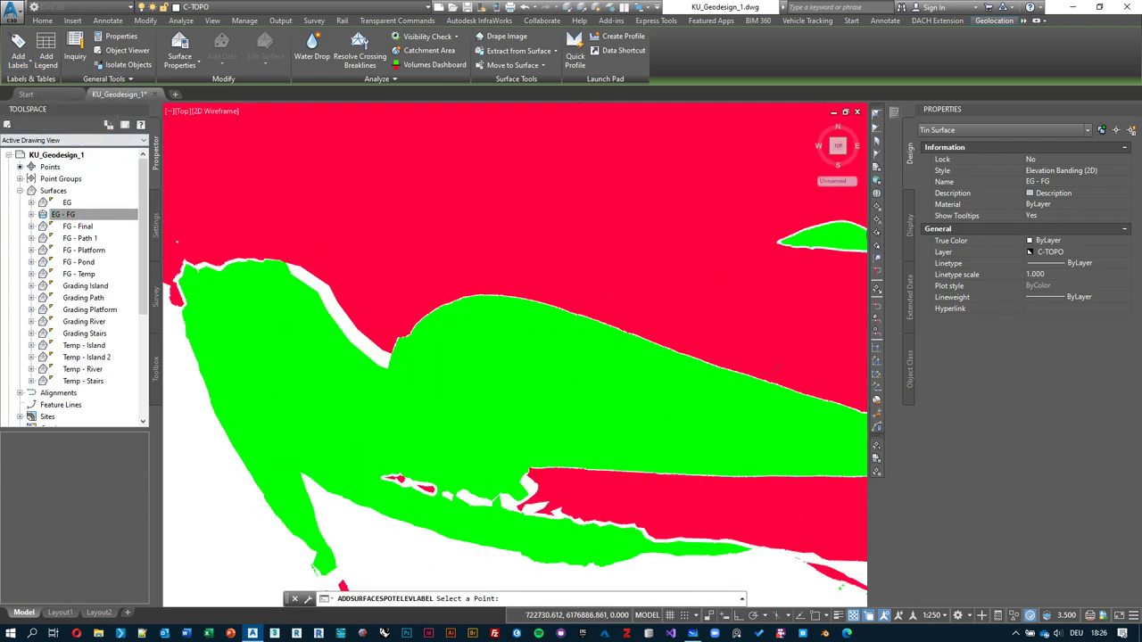
left_click(588, 256)
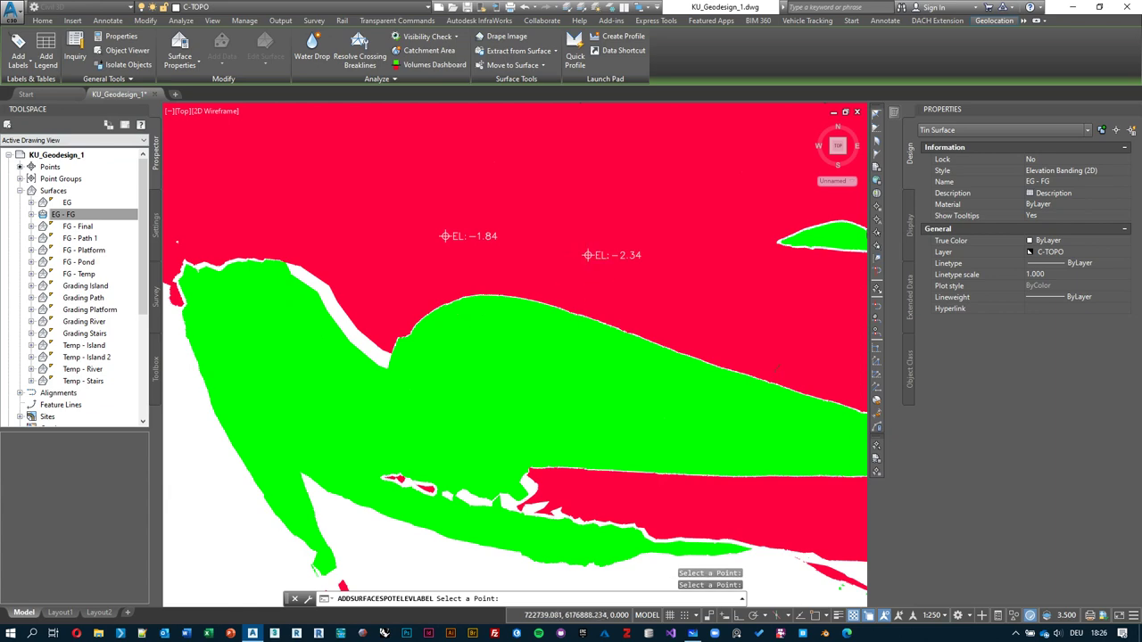
left_click(575, 341)
- Add more spot elevation labels around the small island, on the eastern and western fill areas and on the southern cut area
middle_click_drag(822, 493, 541, 306)
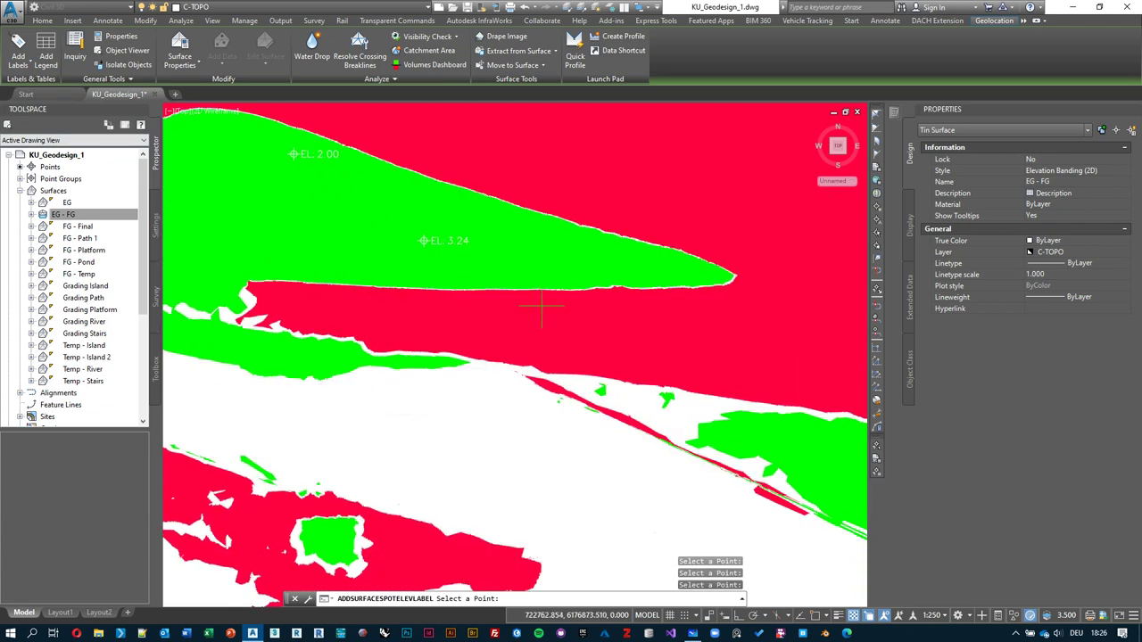
middle_click_drag(574, 370, 438, 564)
left_click(578, 214)
scroll(571, 322, "down", 2)
middle_click_drag(601, 360, 596, 299)
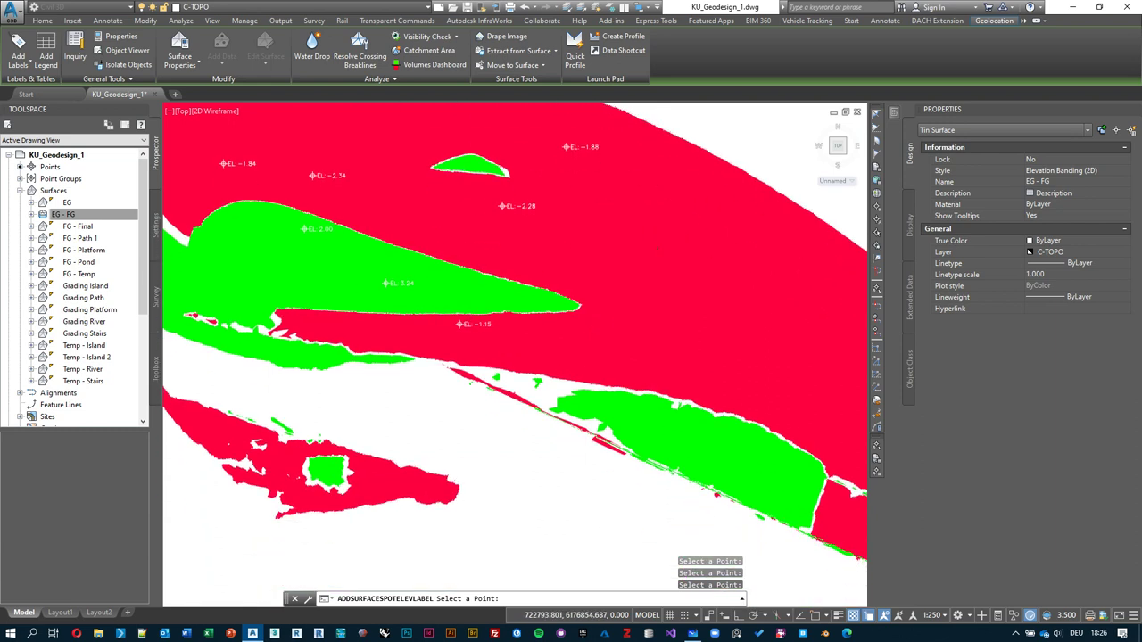
middle_click_drag(599, 466, 548, 395)
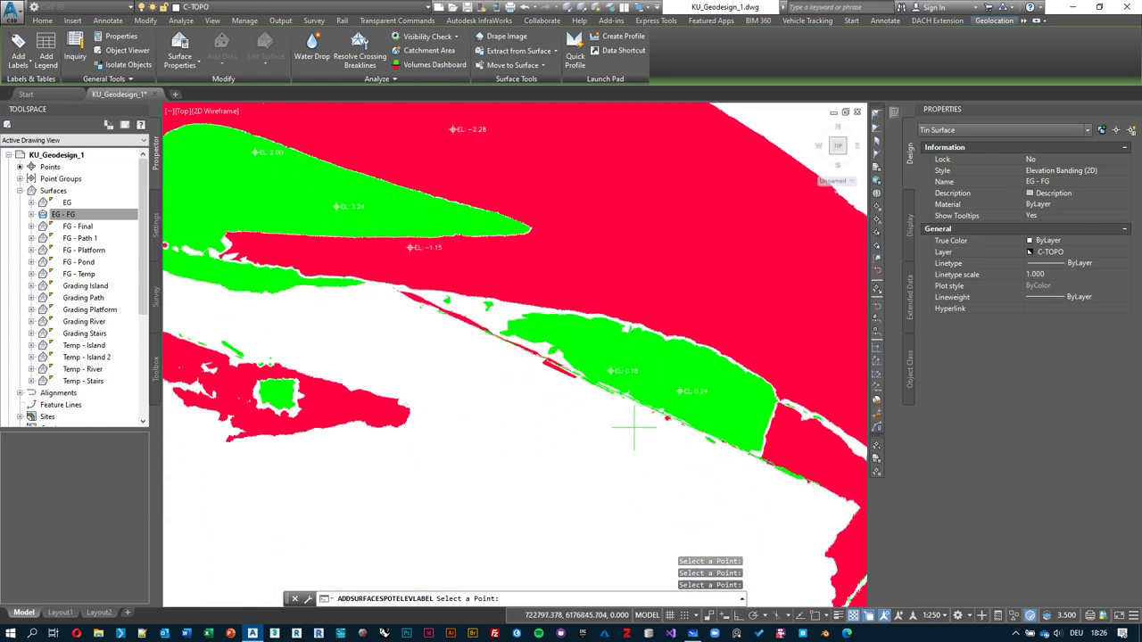
mouse_move(313, 379)
middle_mouse_down()
mouse_move(522, 382)
mouse_move(638, 509)
middle_mouse_up()
key("Escape")
key("Escape")
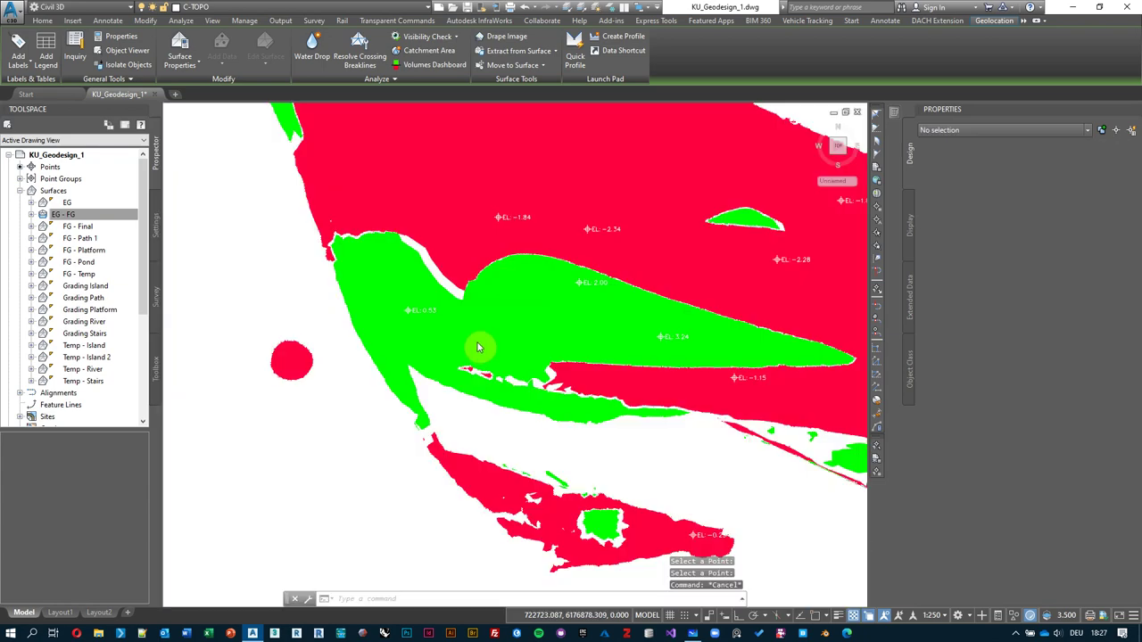
- Examine the spot elevation labels in the western fill area and along the river cut
middle_click_drag(474, 301, 477, 272)
scroll(407, 266, "up", 6)
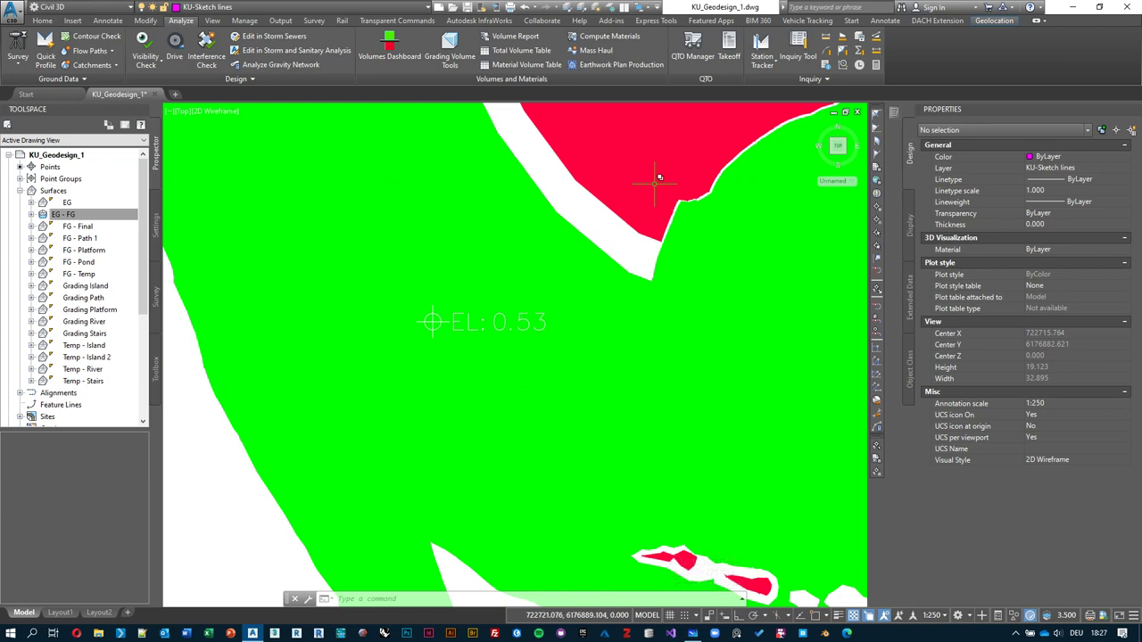
scroll(432, 321, "down", 4)
mouse_move(490, 250)
middle_mouse_down()
mouse_move(630, 173)
mouse_move(448, 370)
middle_mouse_up()
scroll(568, 257, "up", 2)
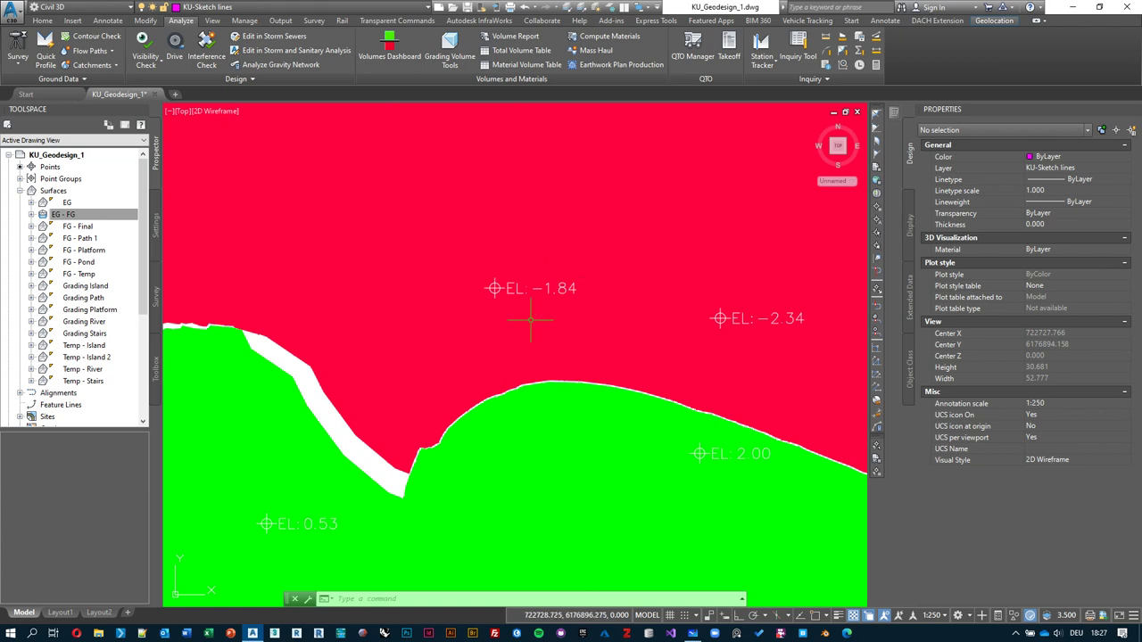
scroll(531, 319, "down", 2)
middle_click_drag(660, 318, 425, 376)
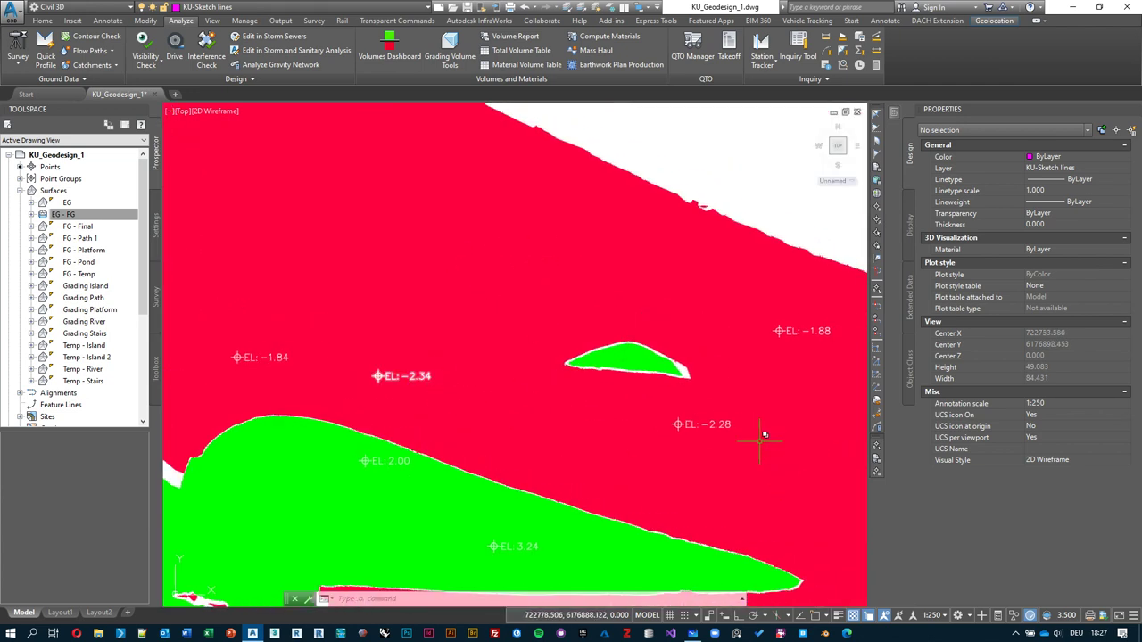
- Preview height differences along the northwestern river cut using the spot elevation label northeast of the small island, leaving the label in place
left_click(779, 322)
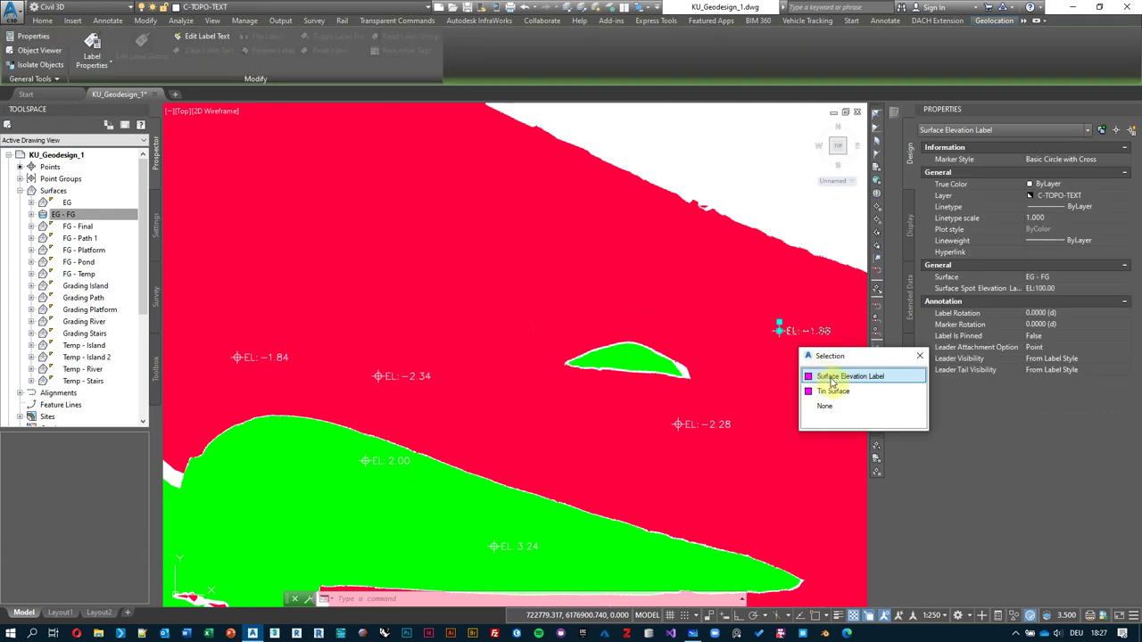
left_click(779, 322)
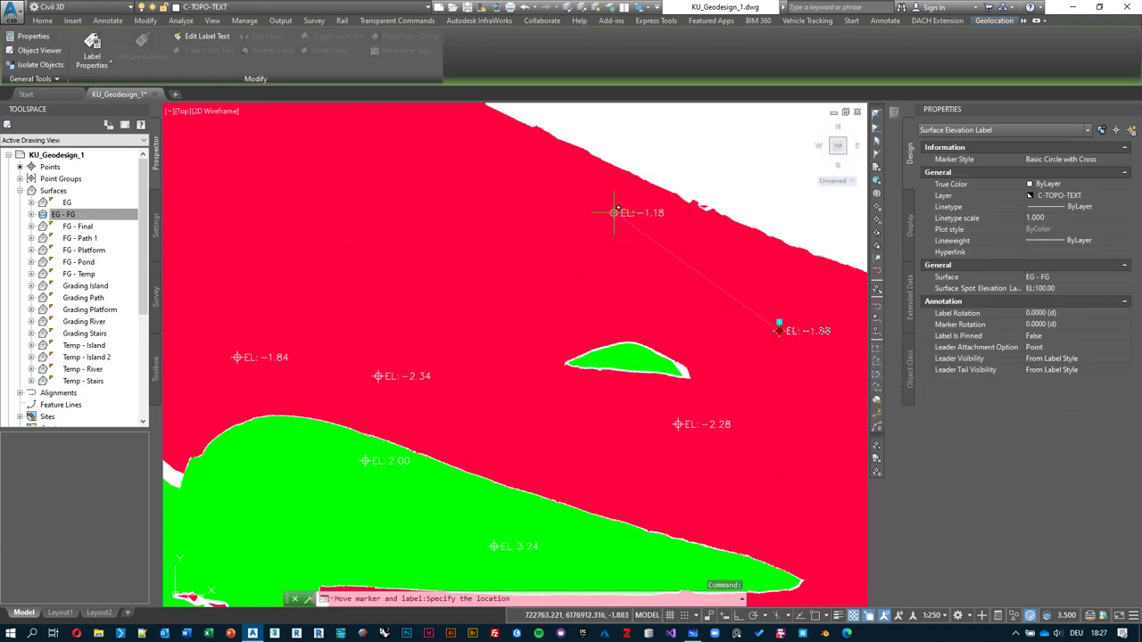
scroll(467, 257, "down", 4)
middle_click_drag(466, 257, 551, 342)
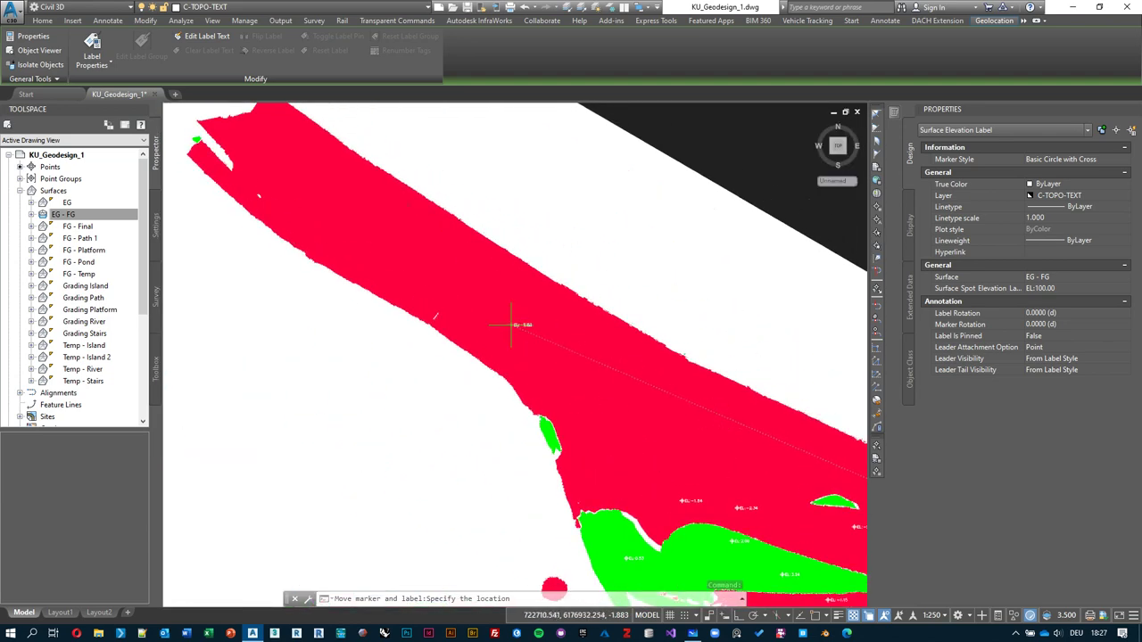
scroll(256, 198, "up", 4)
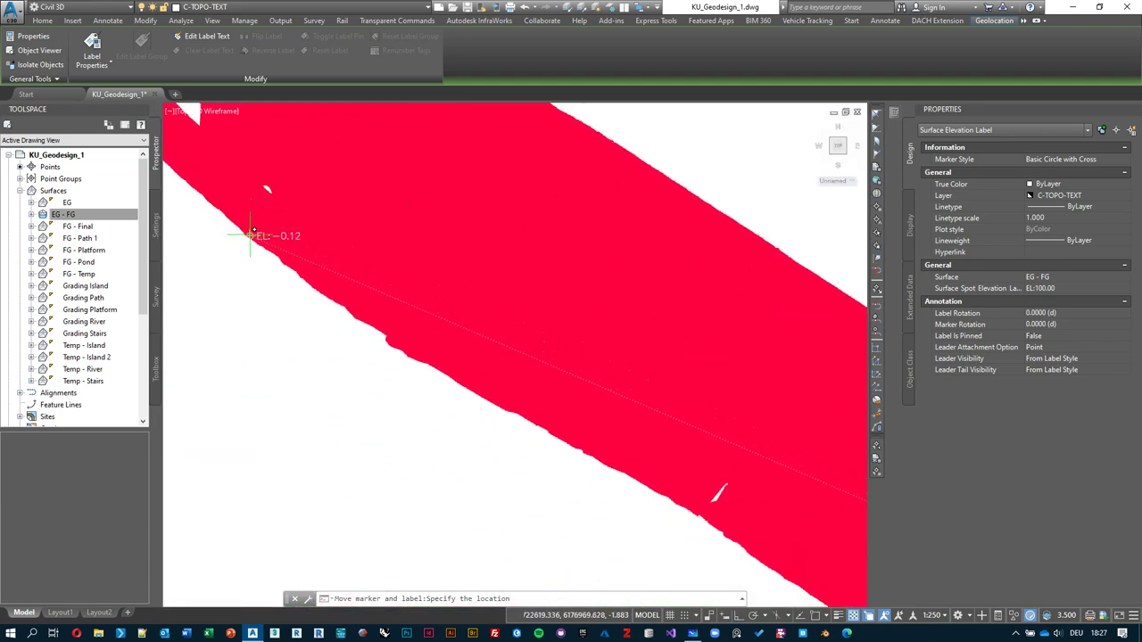
key("Escape")
scroll(369, 256, "down", 2)
mouse_move(509, 268)
middle_mouse_down()
mouse_move(605, 318)
mouse_move(467, 256)
middle_mouse_up()
scroll(501, 343, "up", 2)
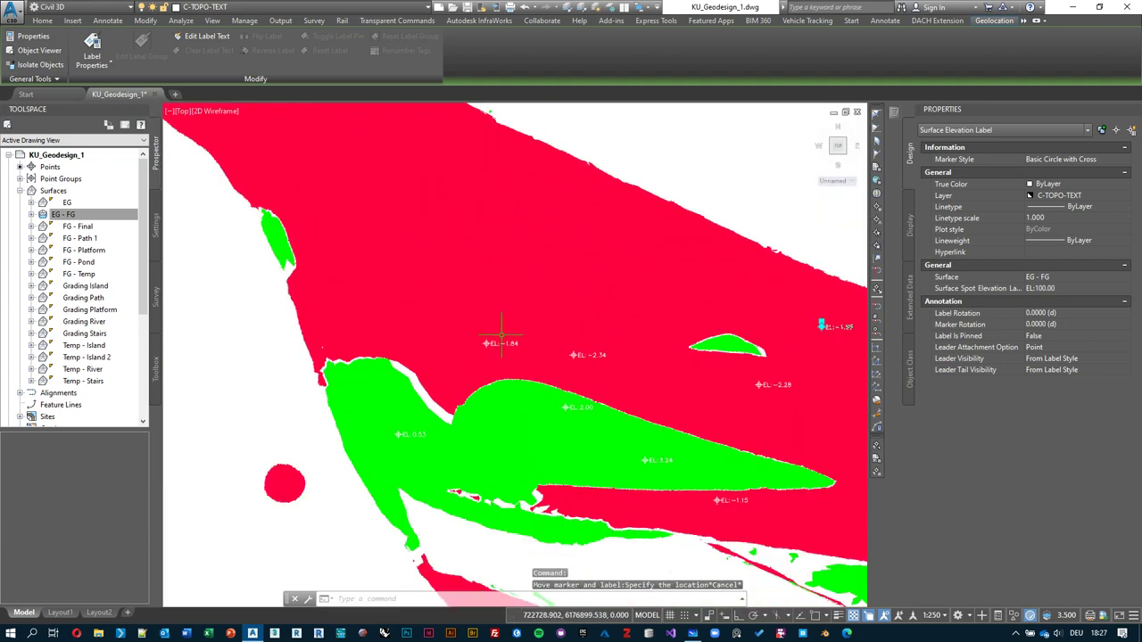
key("Escape")
- Set the surface style of the EG - FG surface to _No Display
middle_click_drag(507, 339, 515, 332)
left_click(90, 216)
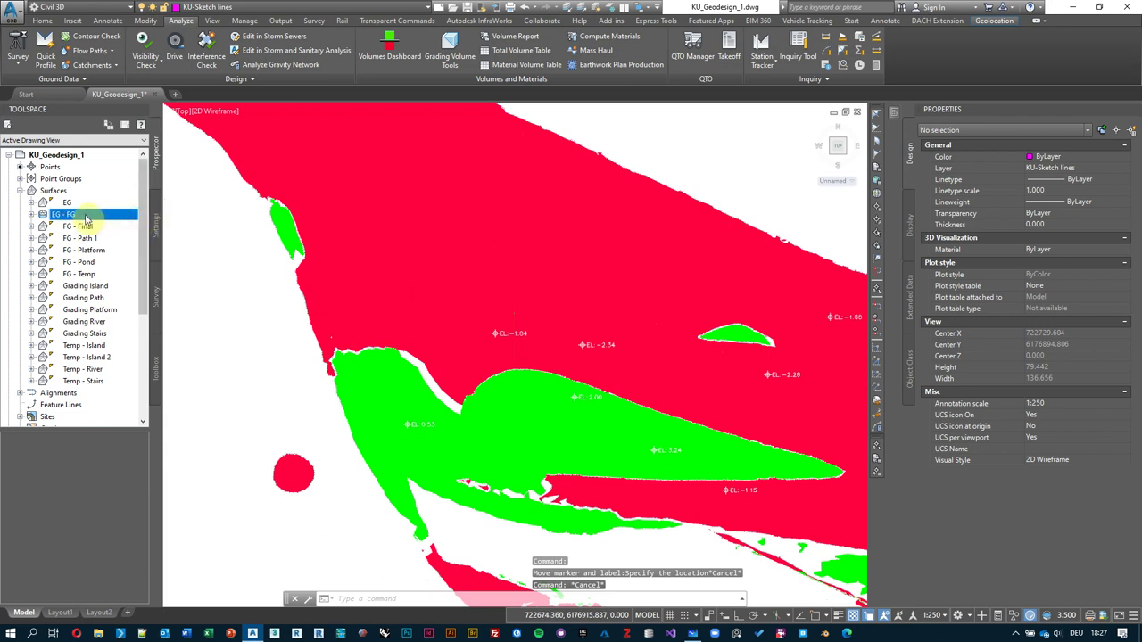
right_click(90, 217)
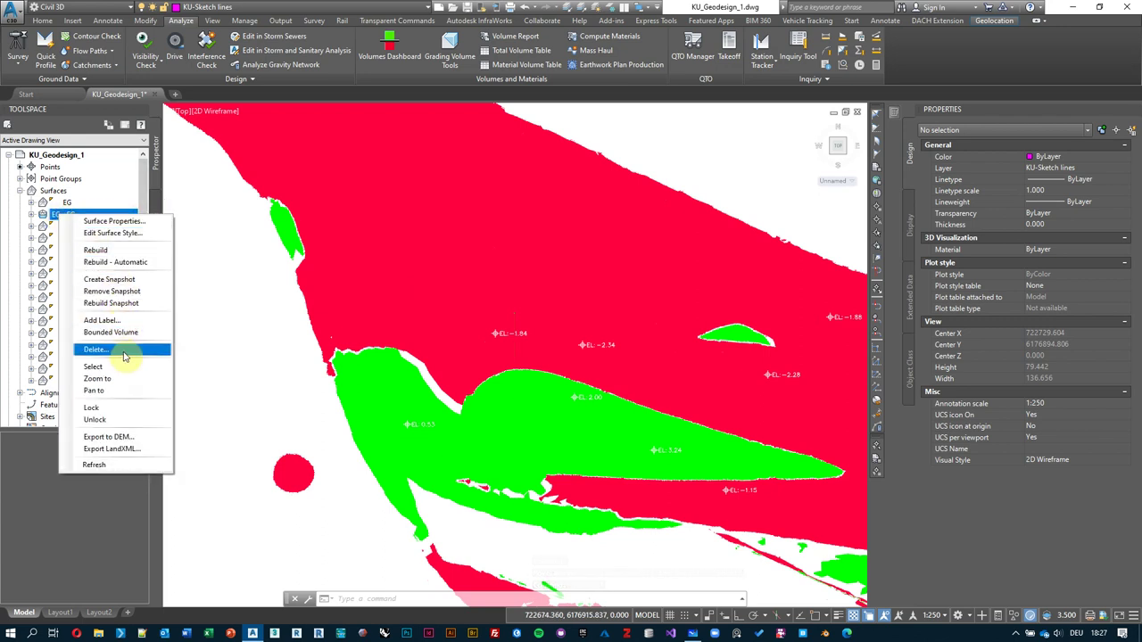
left_click(116, 221)
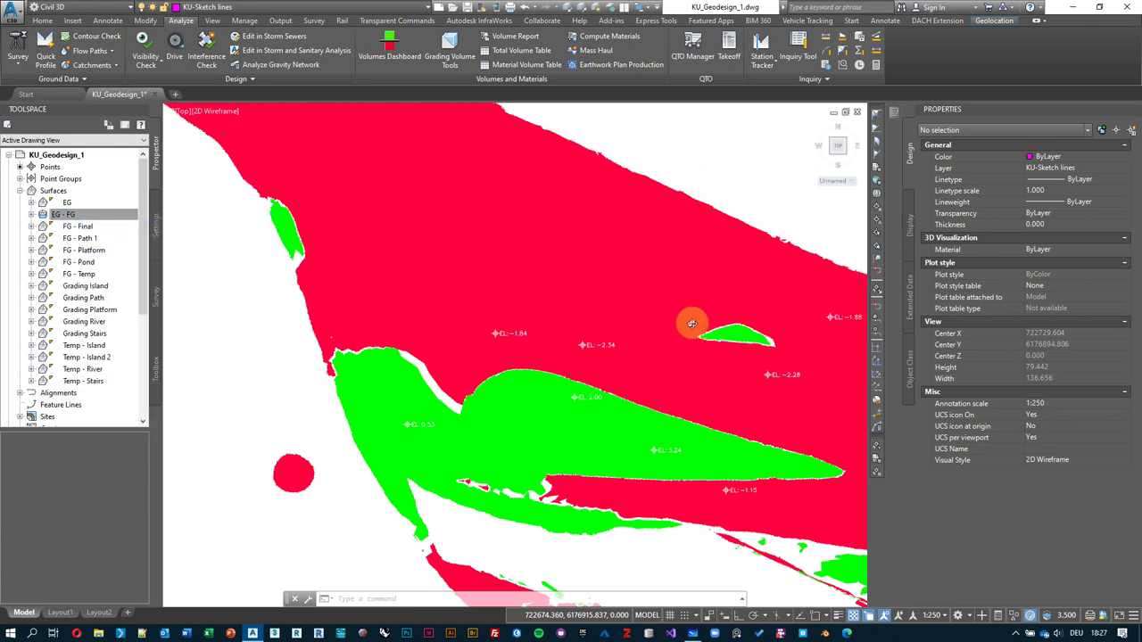
left_click(694, 165)
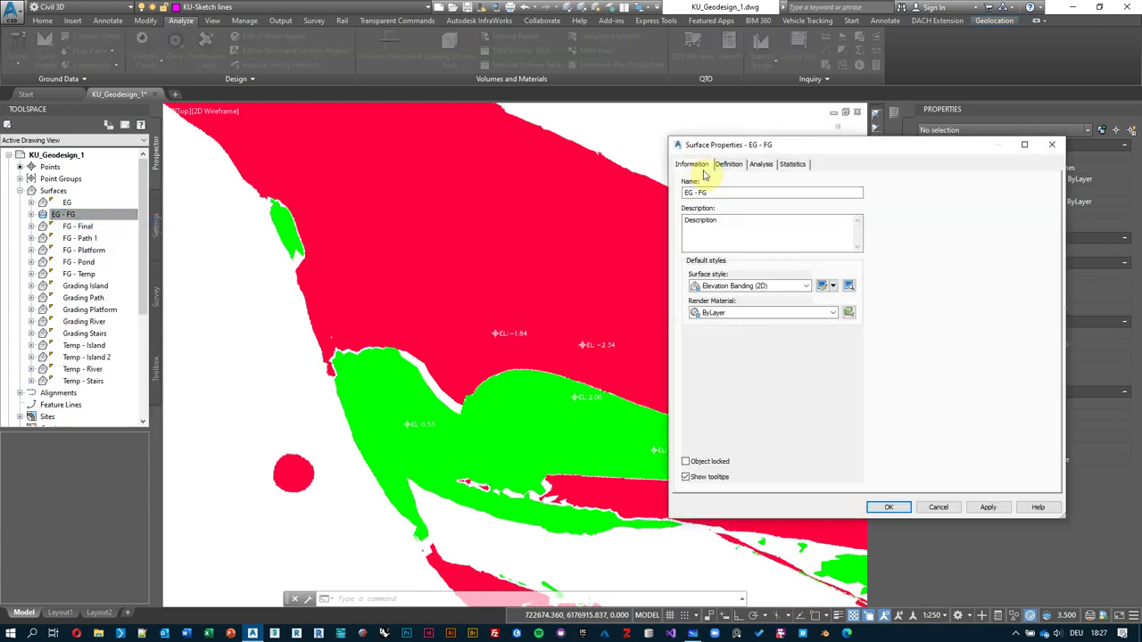
left_click(806, 286)
left_click(732, 302)
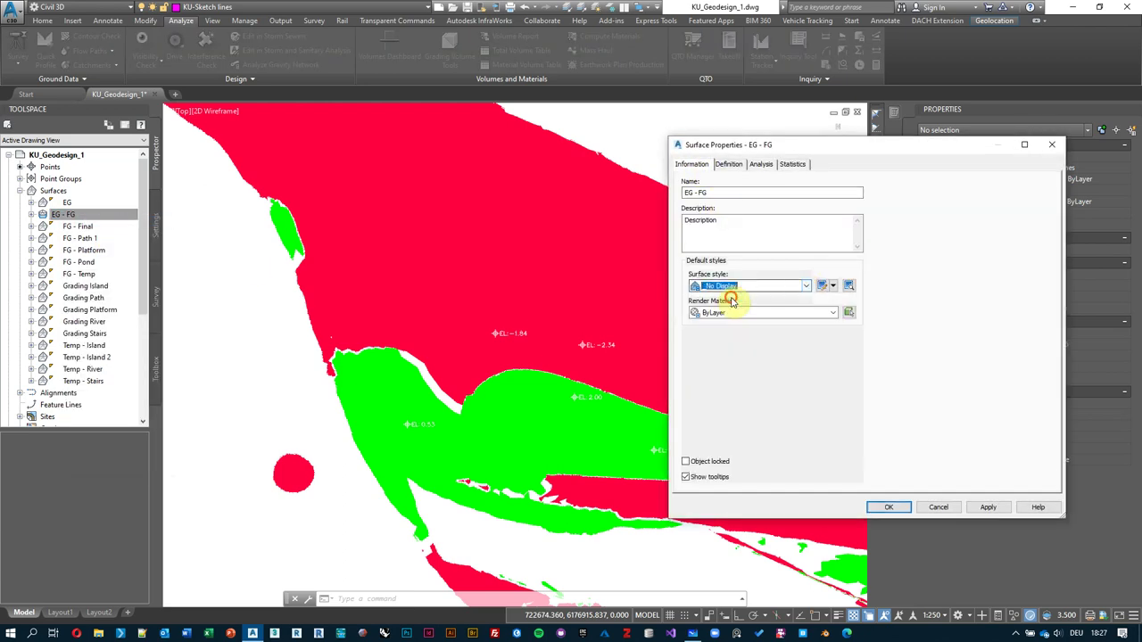
left_click(889, 507)
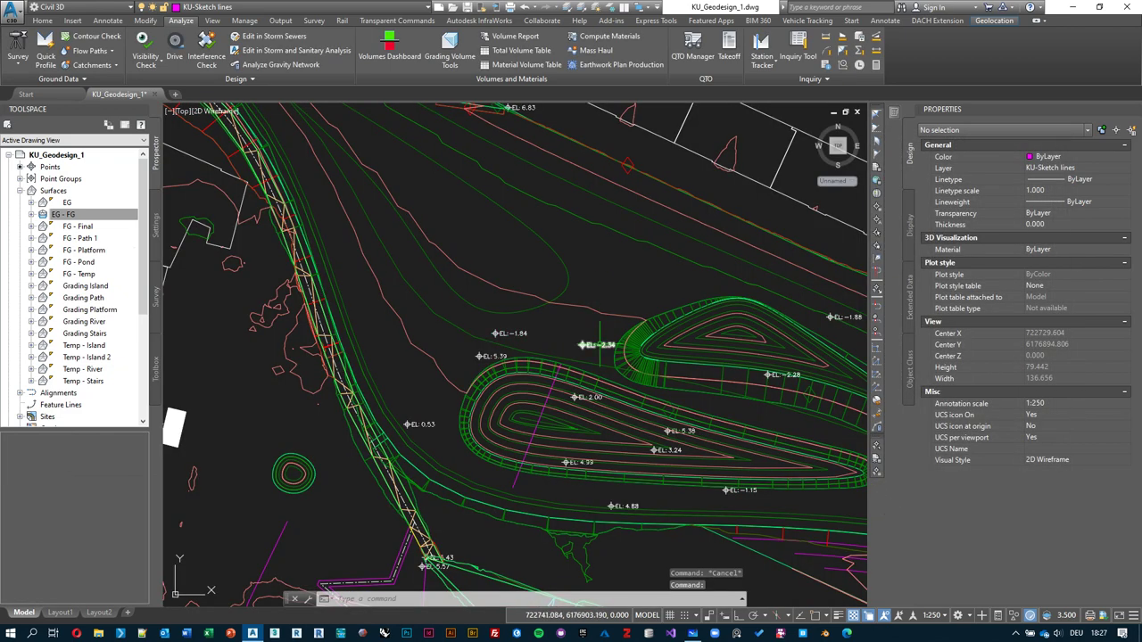
- Delete the five EG - FG spot elevation labels with negative values in the river cut around the two islands
key("Escape")
left_click(585, 345)
left_click(497, 332)
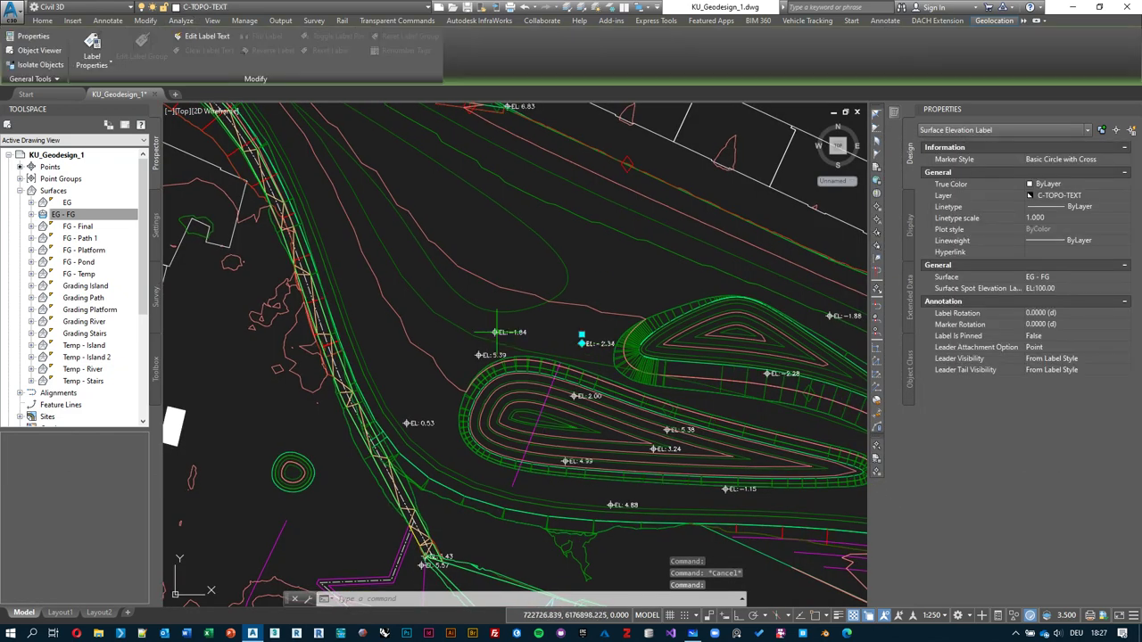
middle_click_drag(781, 310, 598, 310)
left_click(650, 316)
scroll(580, 391, "up", 7)
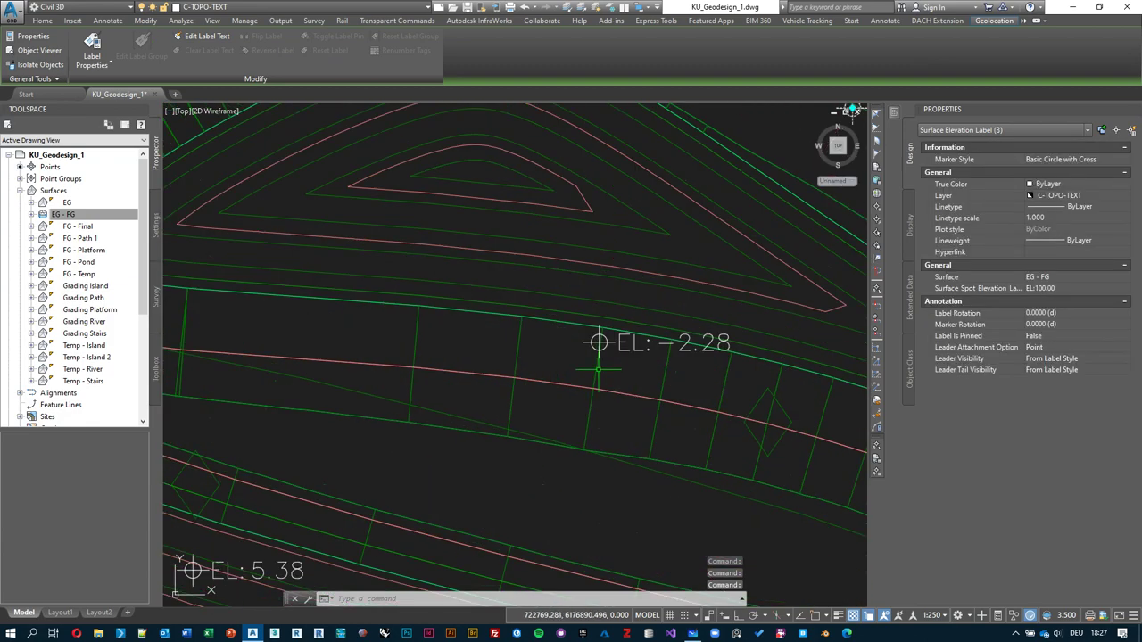
left_click(625, 355)
scroll(627, 355, "down", 8)
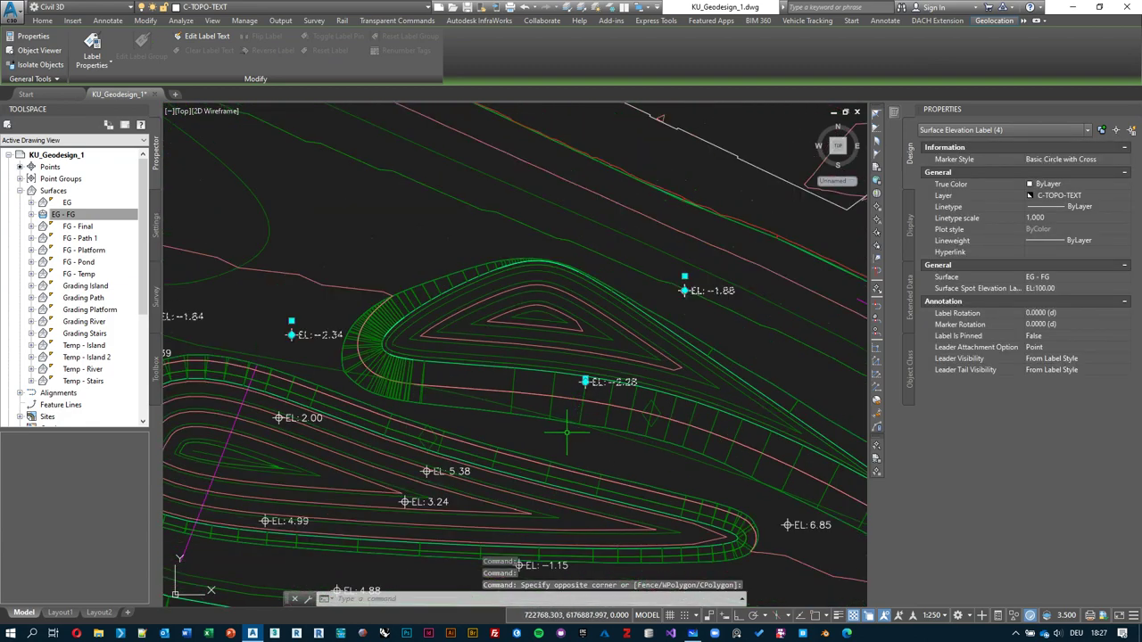
left_click(568, 459)
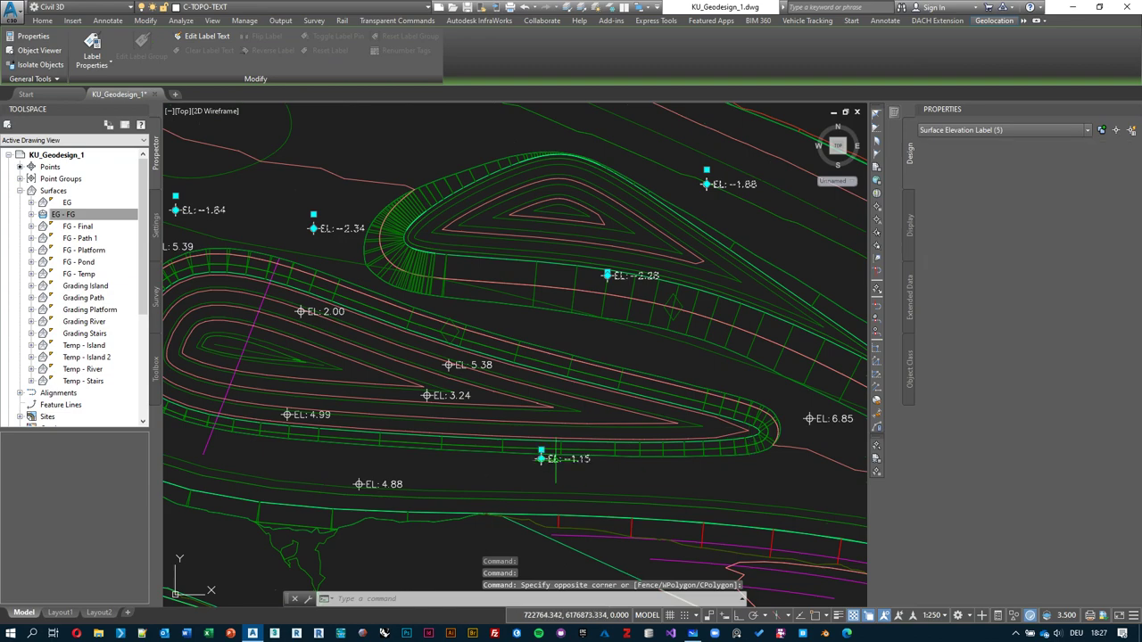
middle_click_drag(588, 358, 581, 390)
key("Delete")
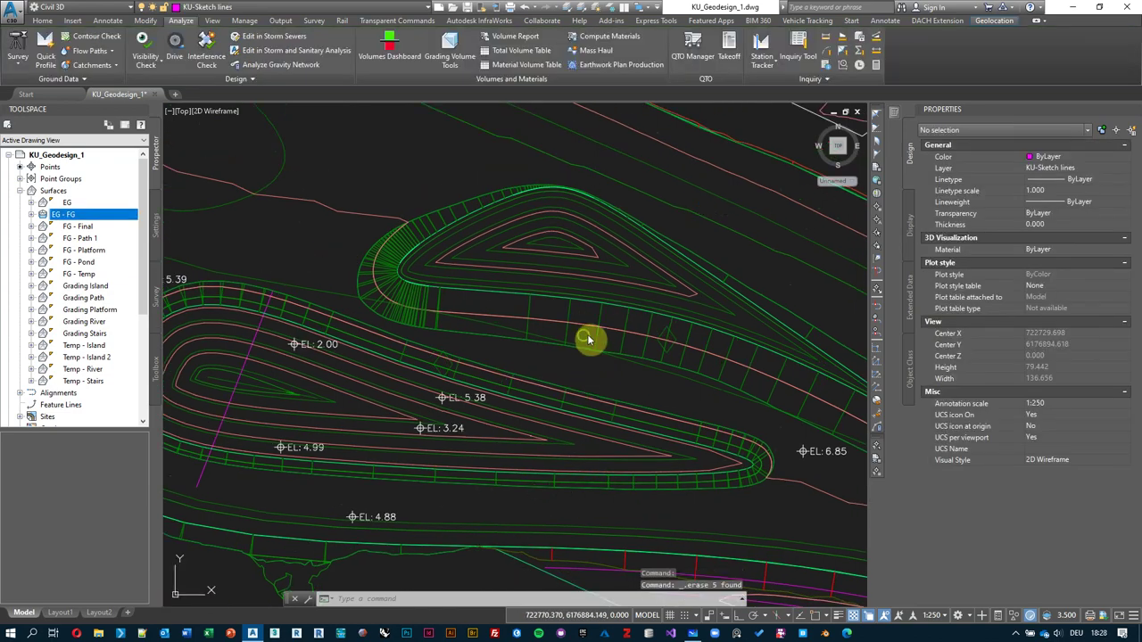
scroll(584, 336, "down", 5)
mouse_move(578, 276)
middle_mouse_down()
mouse_move(561, 318)
mouse_move(525, 318)
middle_mouse_up()
scroll(489, 275, "up", 1)
key("Escape")
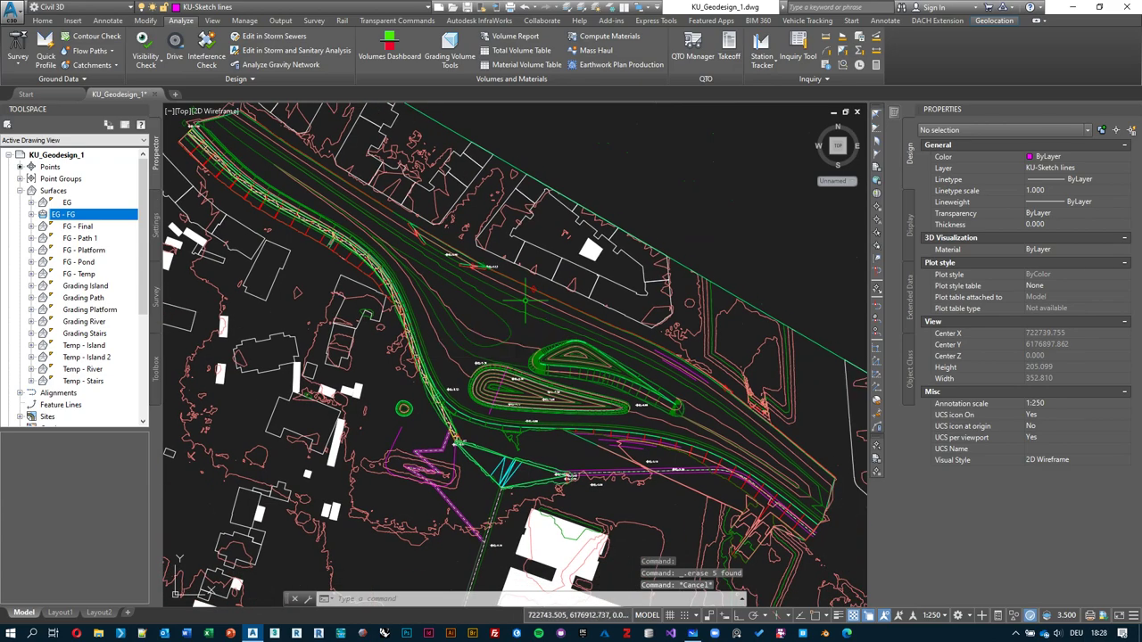
key("alt+Tab")
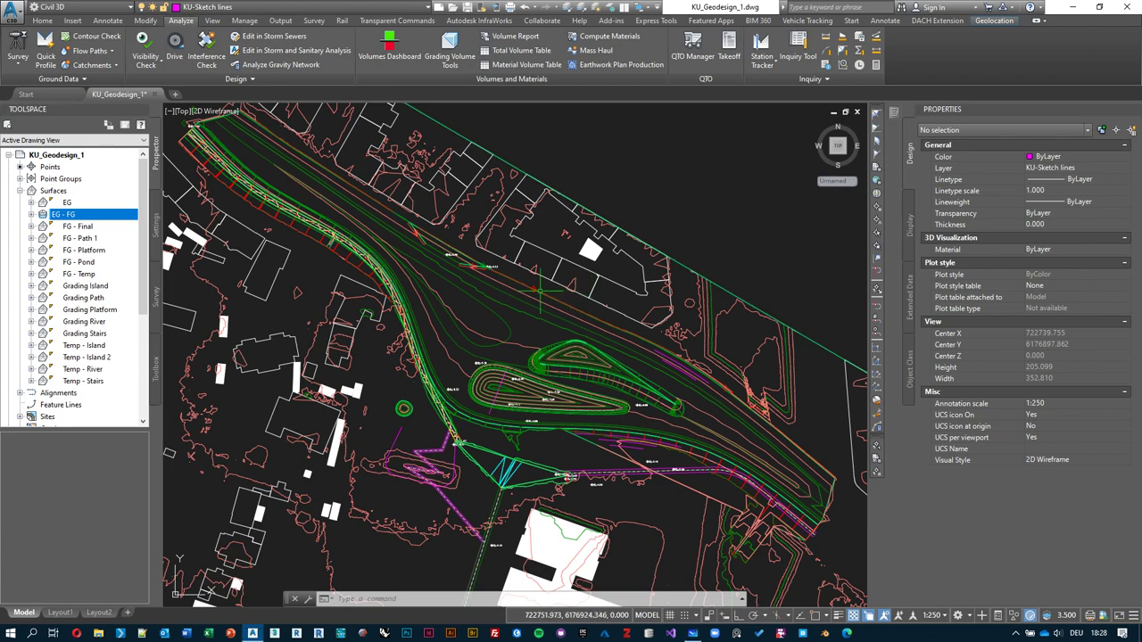
scroll(535, 293, "down", 5)
middle_click_drag(598, 242, 548, 235)
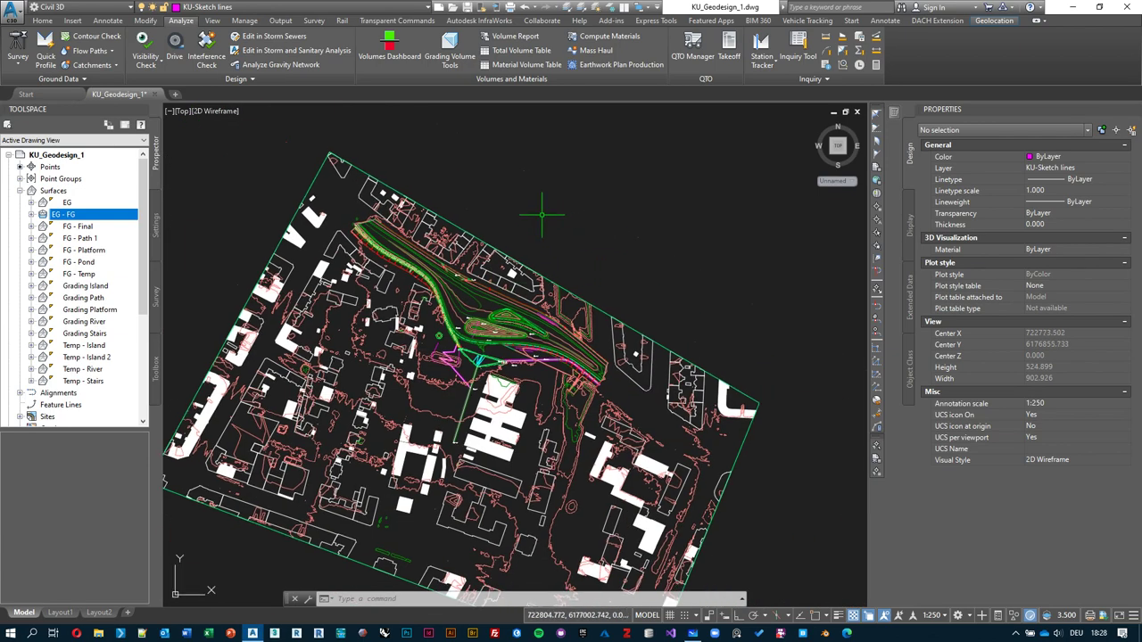
- Stretch the northern end of the magenta sketch line across the large island farther into the river, making it about 27.1 units long
scroll(541, 211, "up", 2)
scroll(562, 169, "up", 10)
middle_click_drag(493, 205, 473, 256)
left_click(471, 256)
left_click(482, 214)
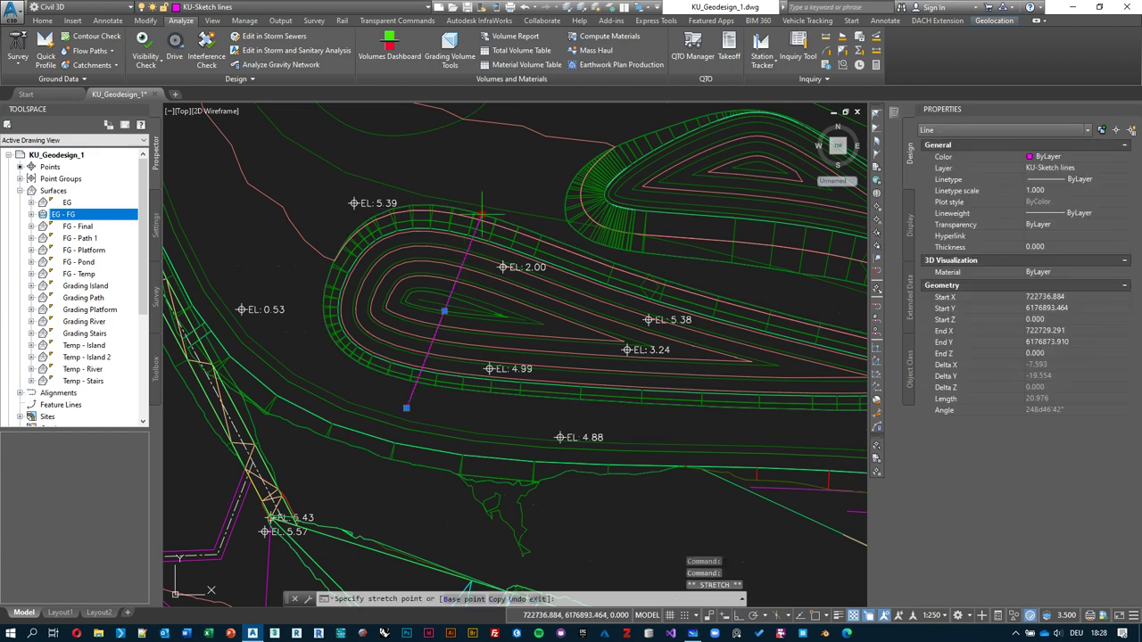
key("Escape")
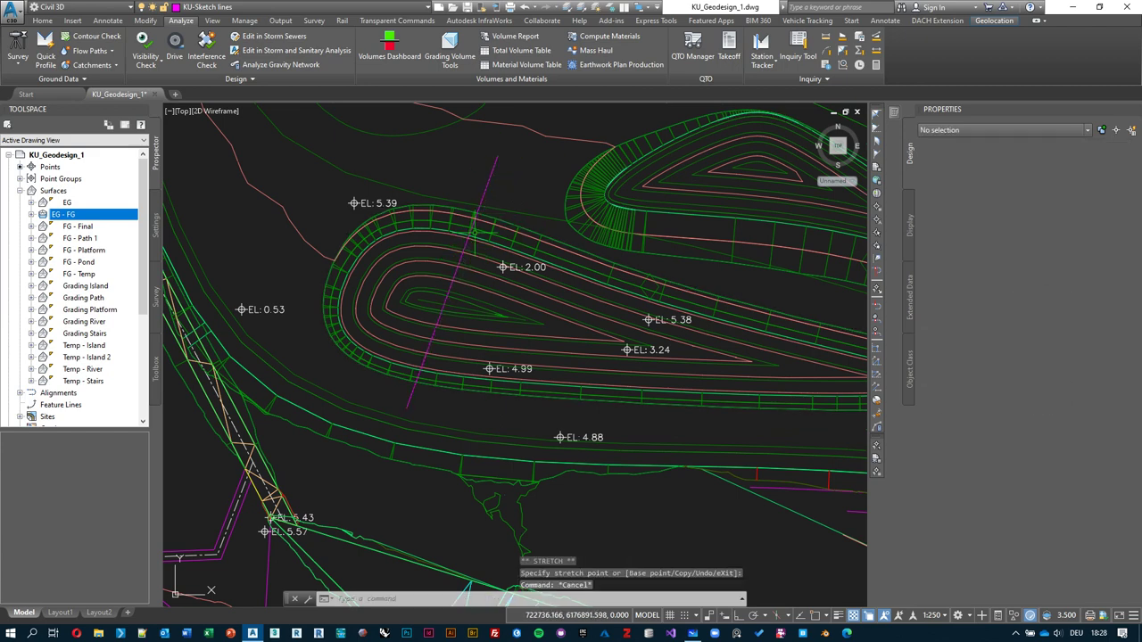
- Start creating an alignment from objects, using the magenta sketch line across the large island as its source
middle_click_drag(500, 168, 489, 192)
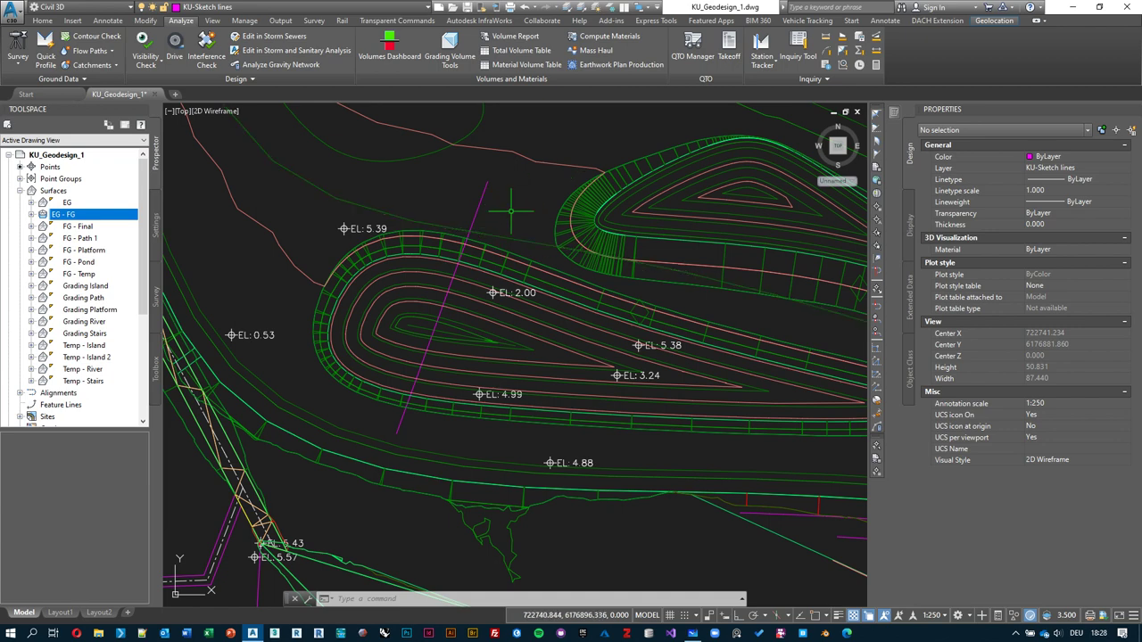
middle_click_drag(514, 193, 501, 252)
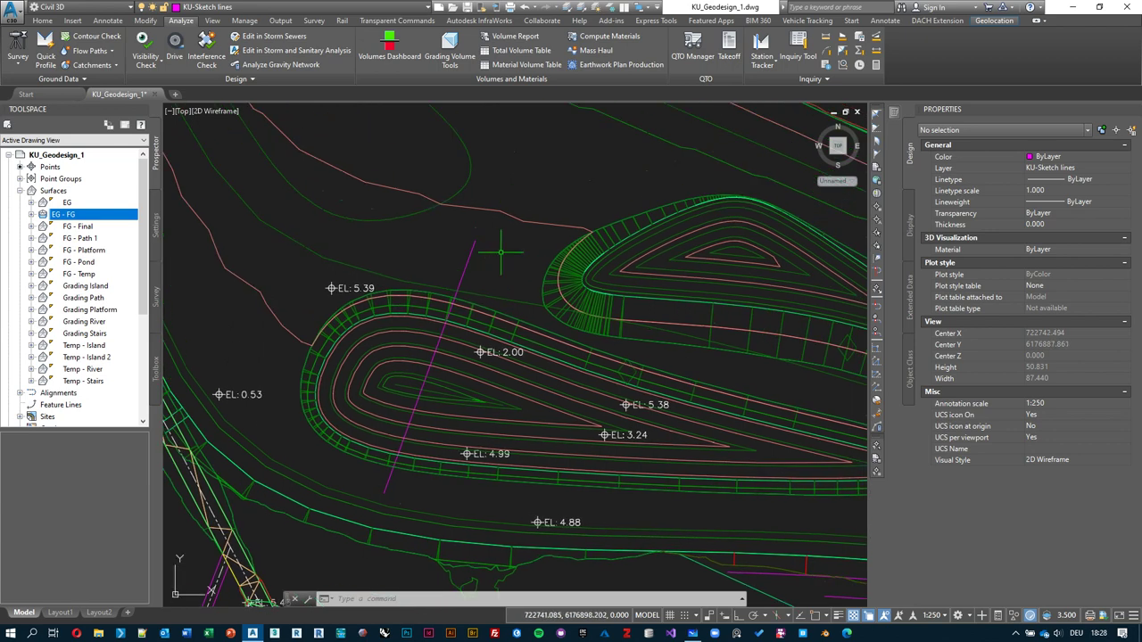
mouse_move(495, 250)
left_click(468, 242)
left_click(444, 235)
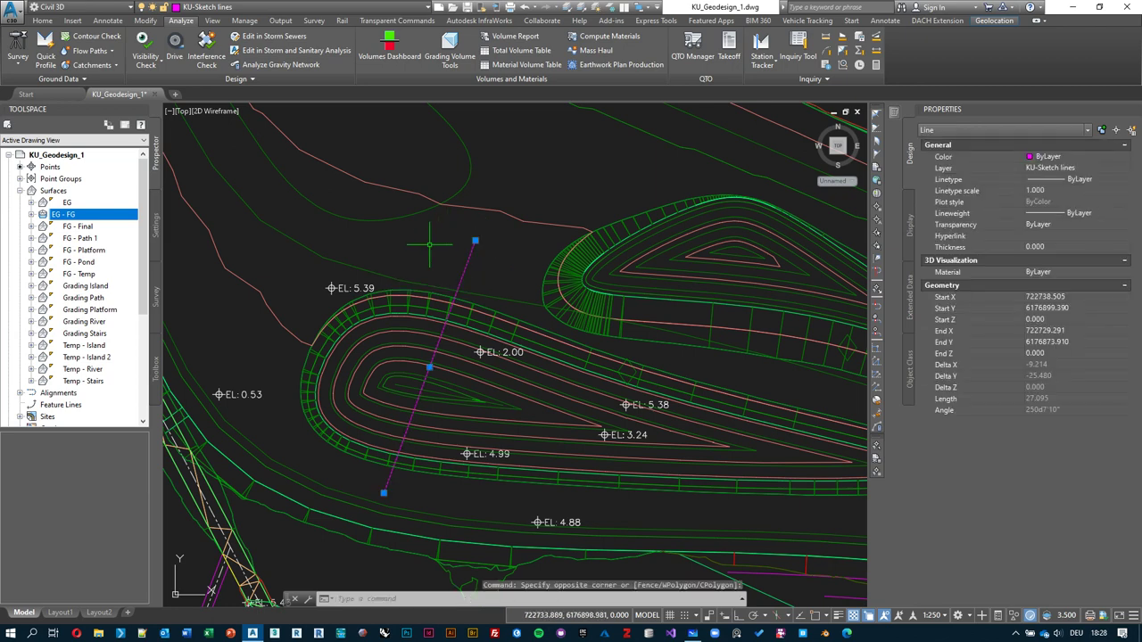
left_click(42, 20)
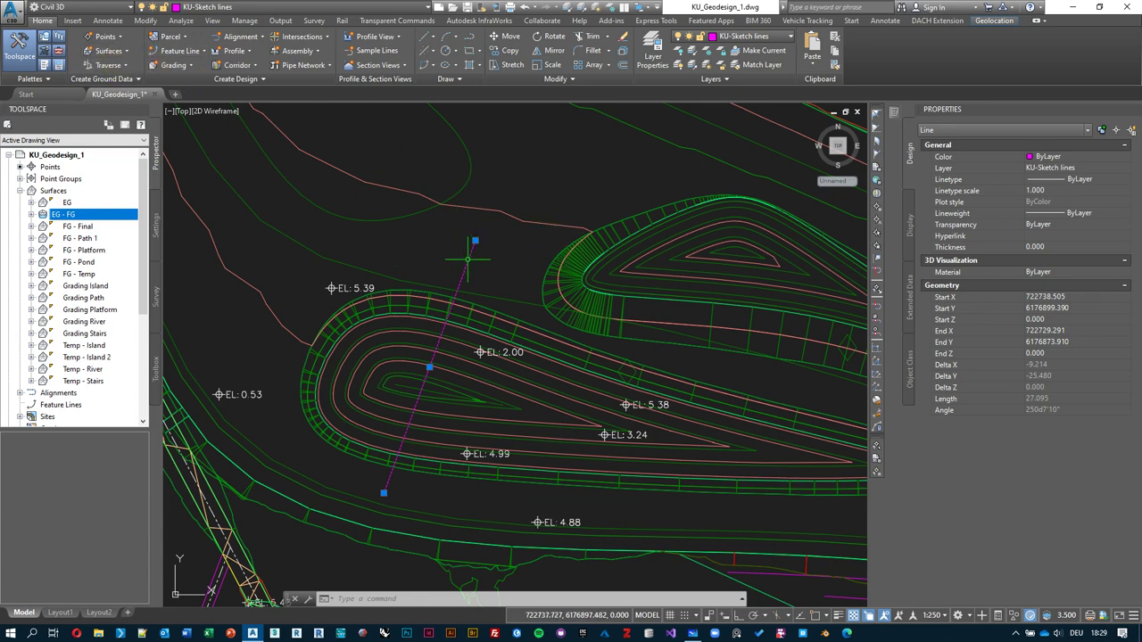
left_click(261, 38)
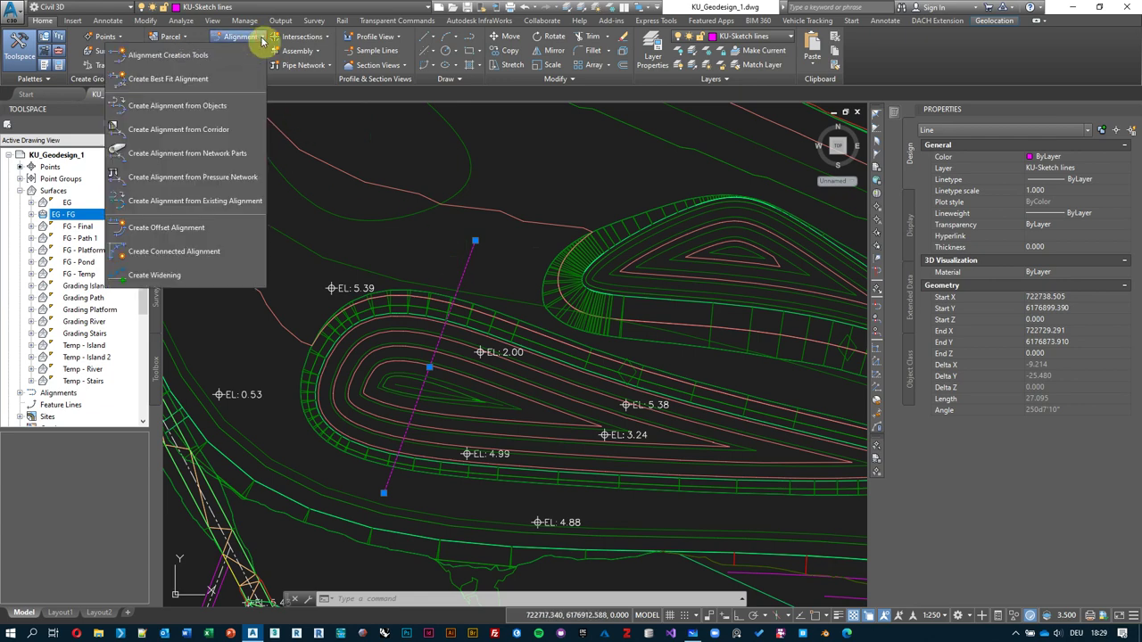
left_click(262, 38)
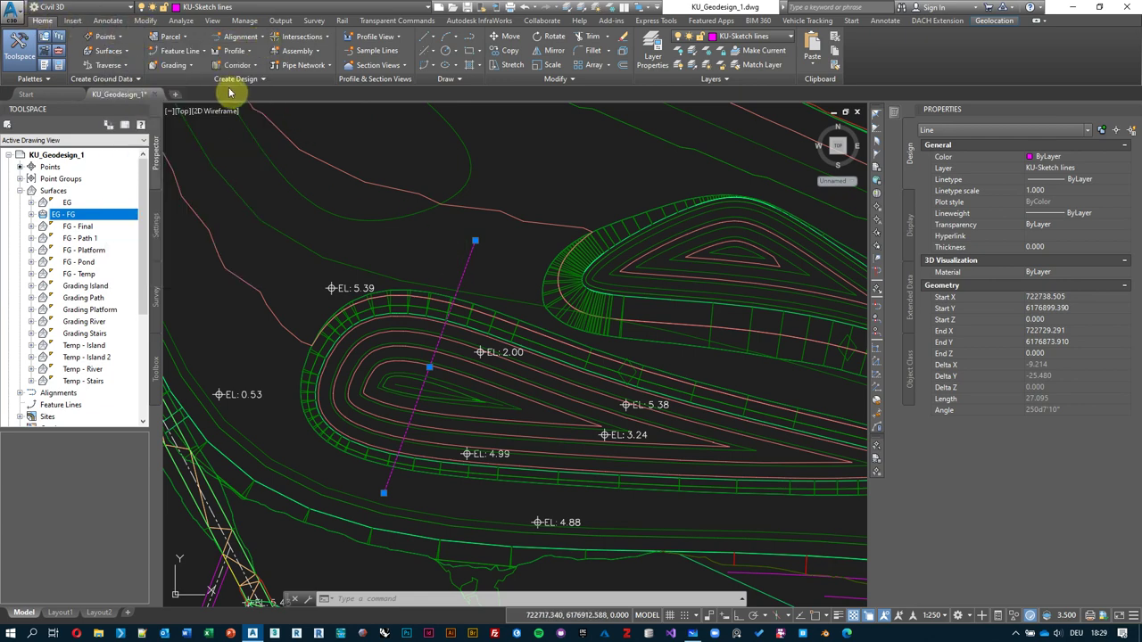
left_click(261, 39)
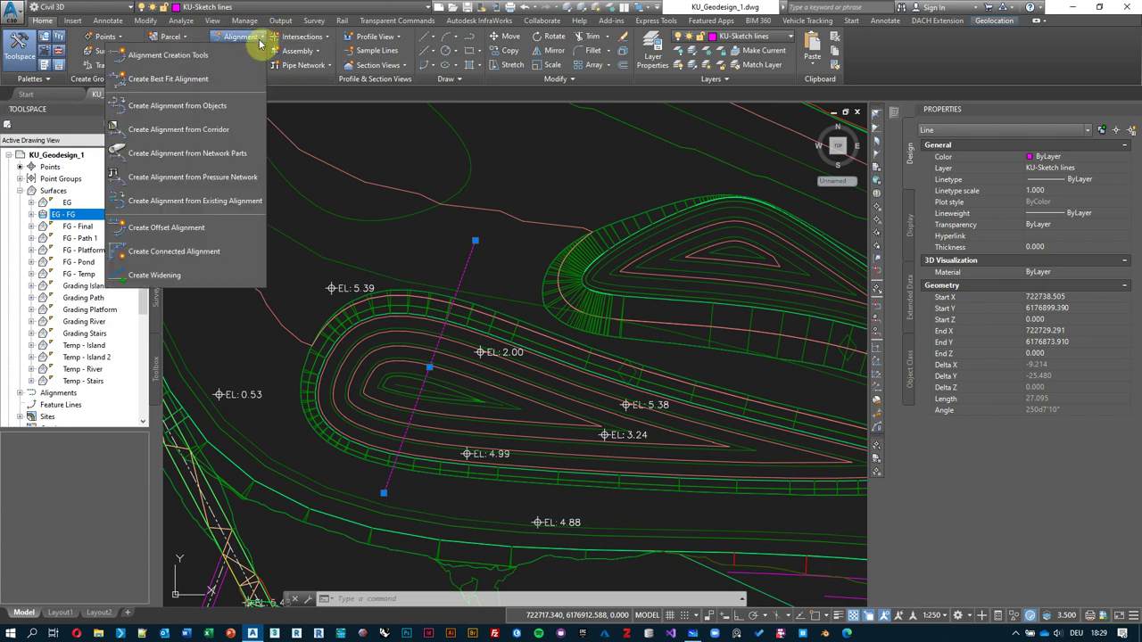
left_click(215, 106)
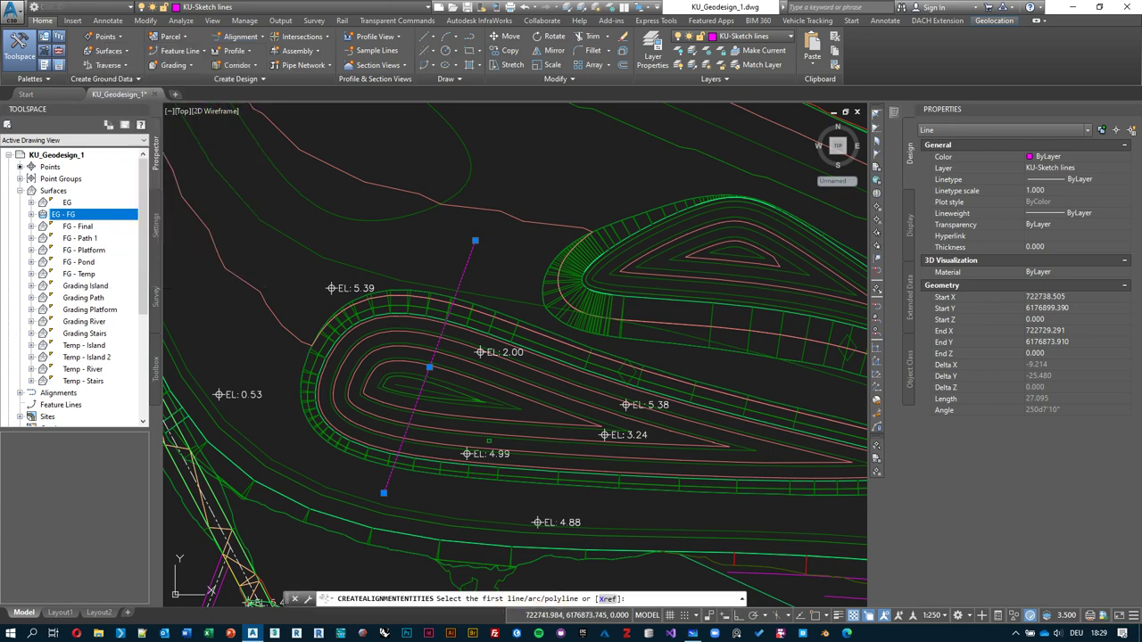
left_click(466, 267)
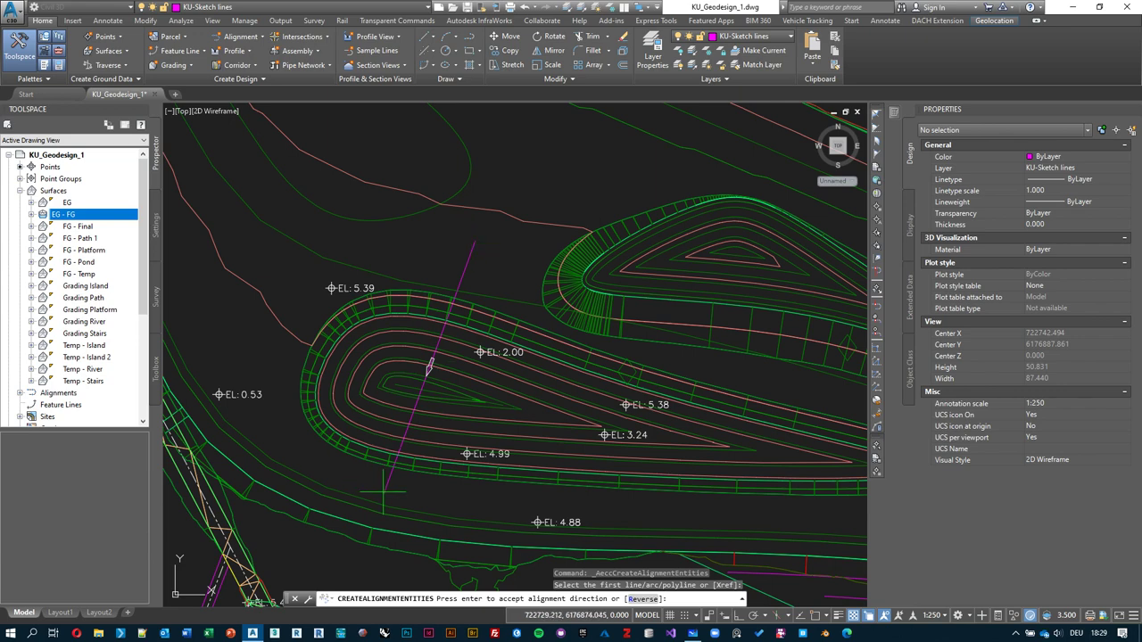
- Create a centerline alignment named "Section line" from the magenta sketch line with its direction reversed
key("Return")
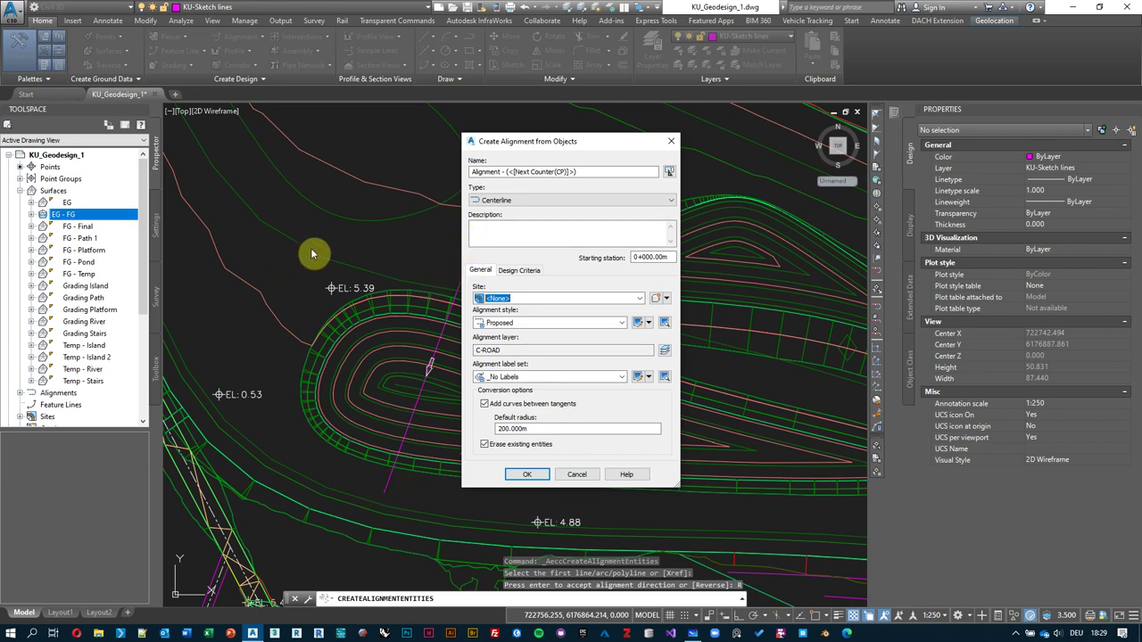
left_click_drag(602, 170, 256, 152)
type("Section line")
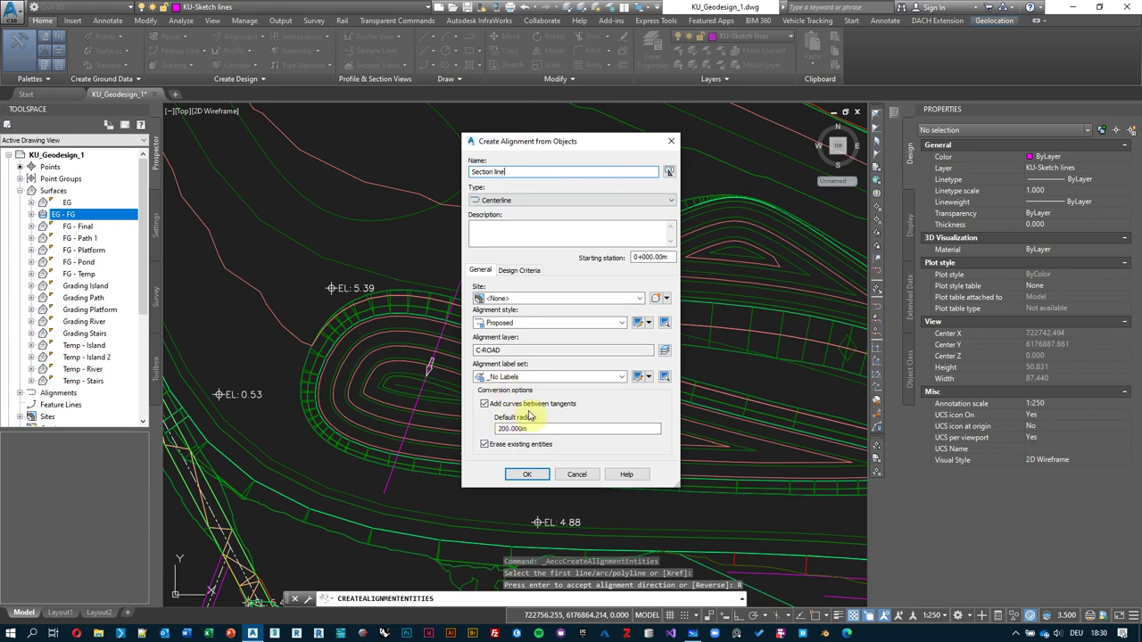
left_click(523, 474)
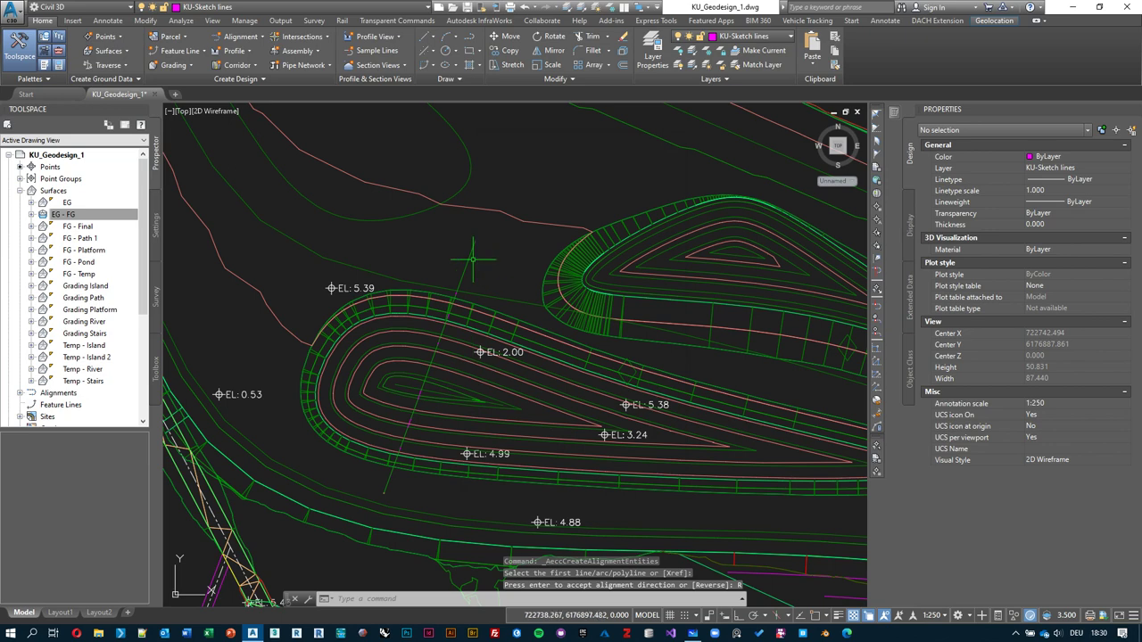
left_click(472, 250)
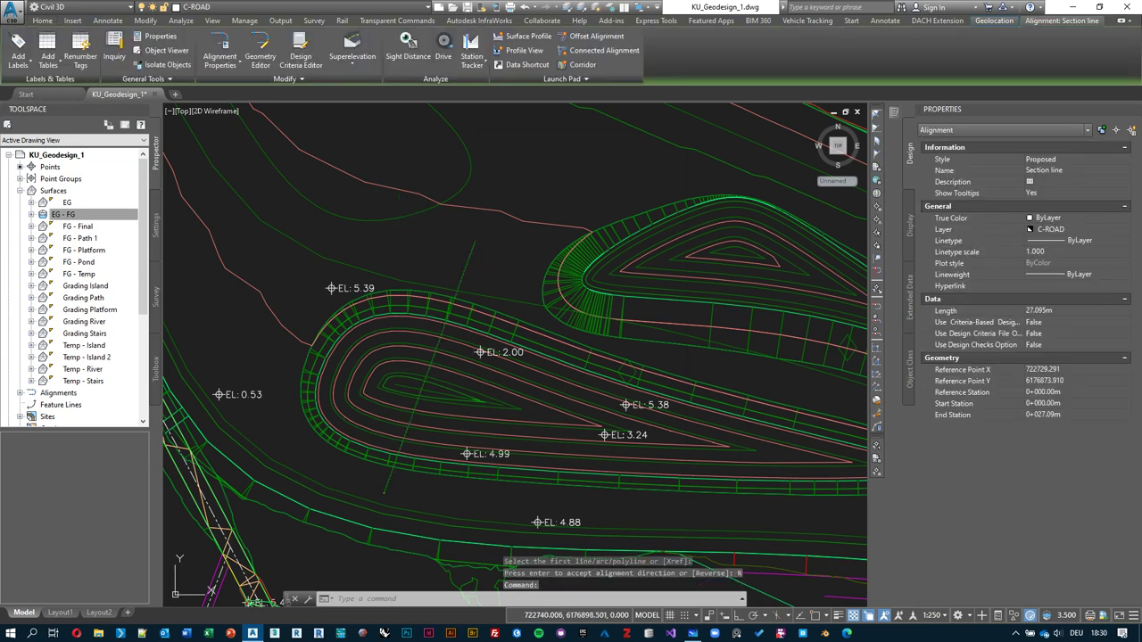
key("Escape")
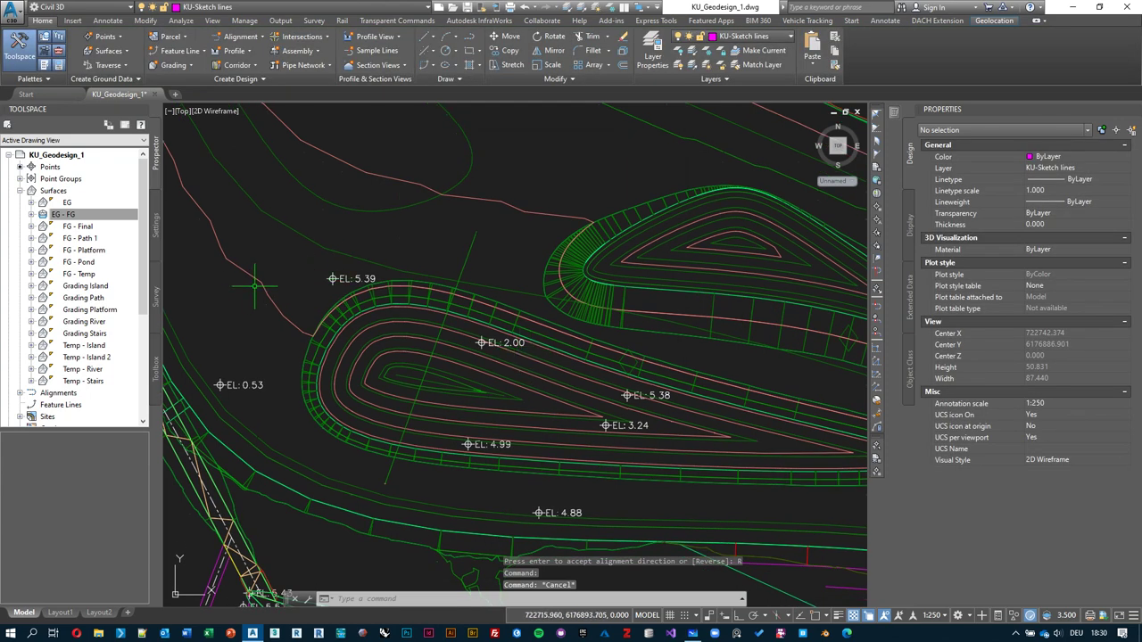
left_click(259, 283)
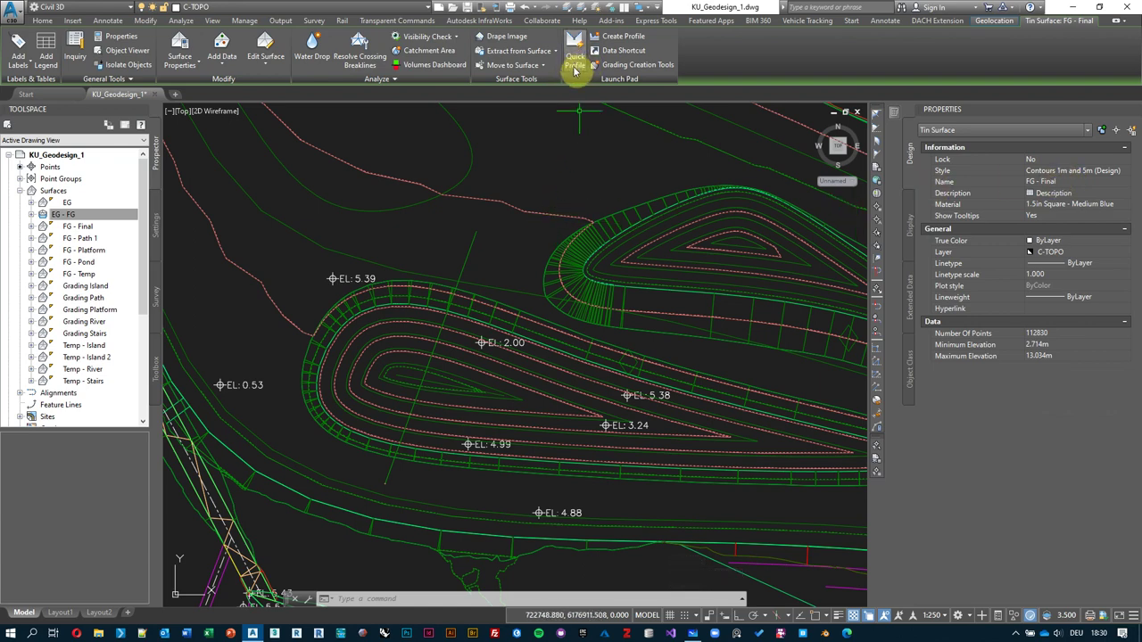
right_click(530, 184)
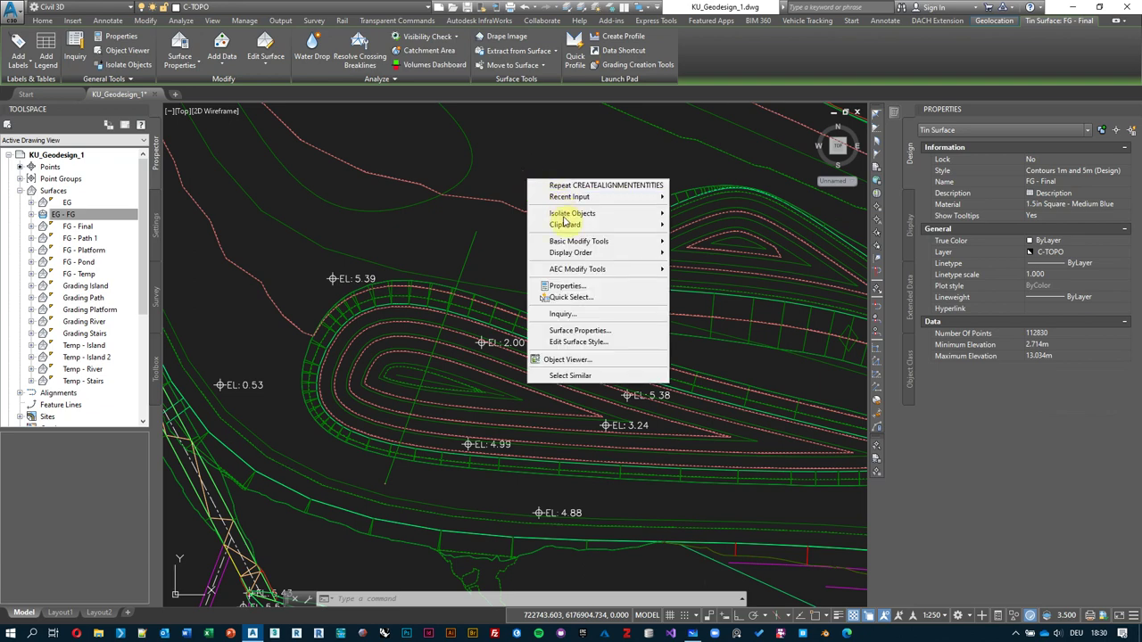
key("Escape")
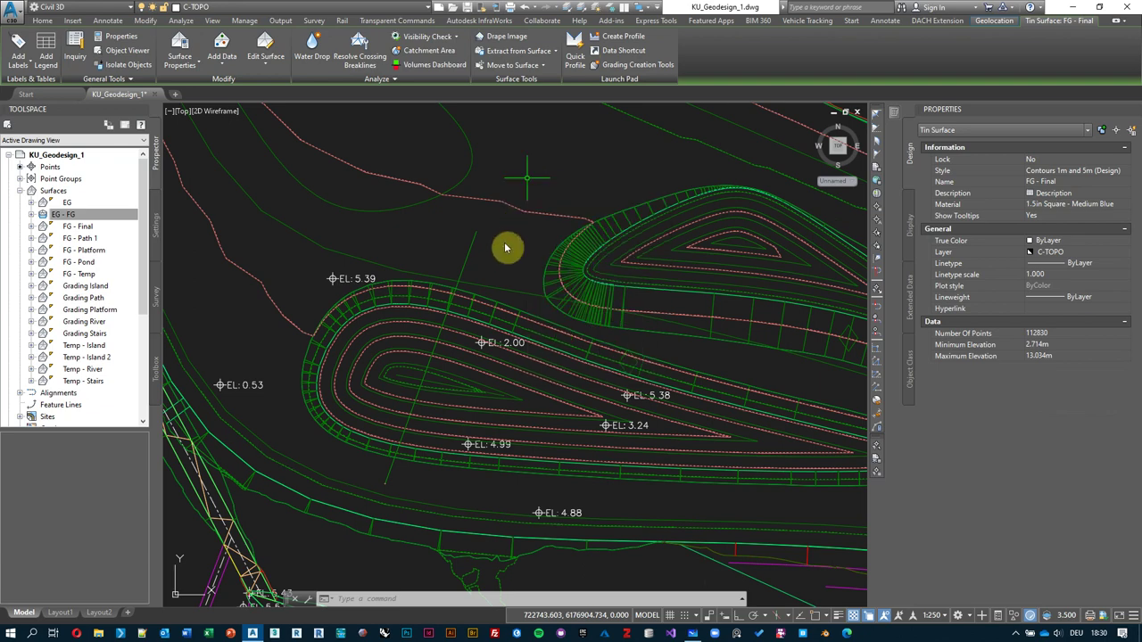
left_click(473, 243)
left_click(460, 234)
left_click(546, 133)
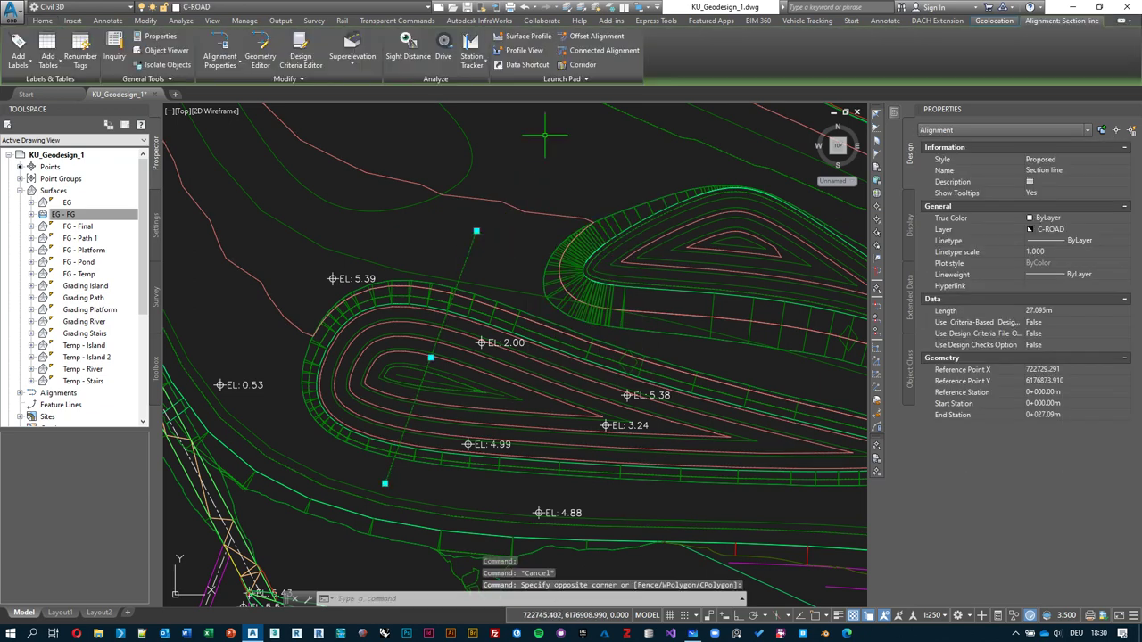
right_click(546, 134)
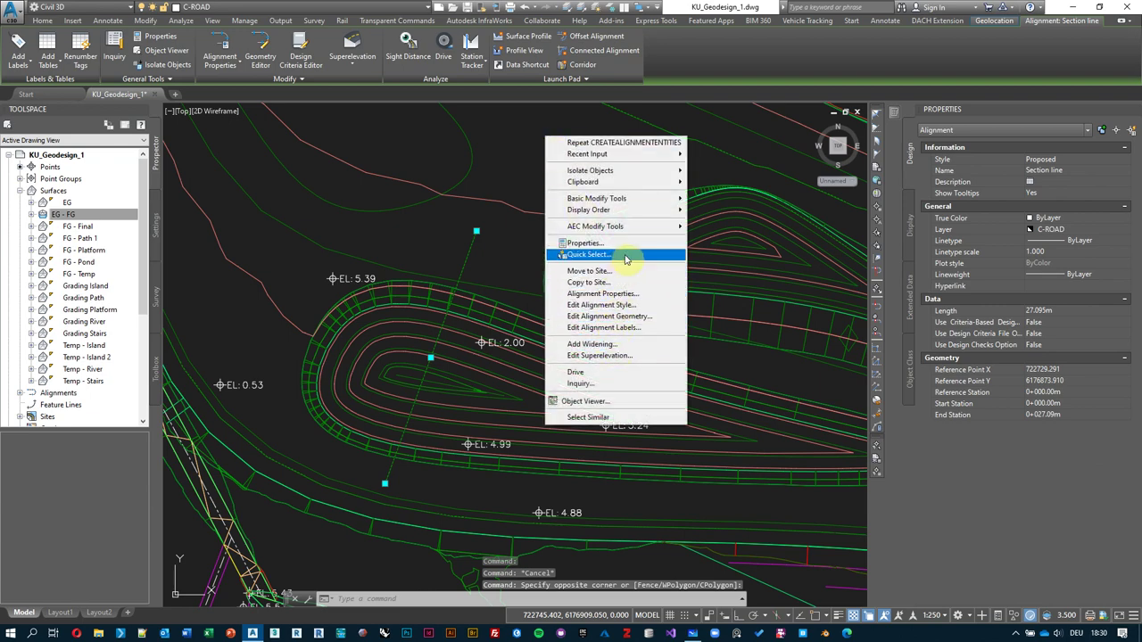
left_click(509, 235)
middle_click_drag(509, 235, 511, 244)
left_click(515, 250)
key("Escape")
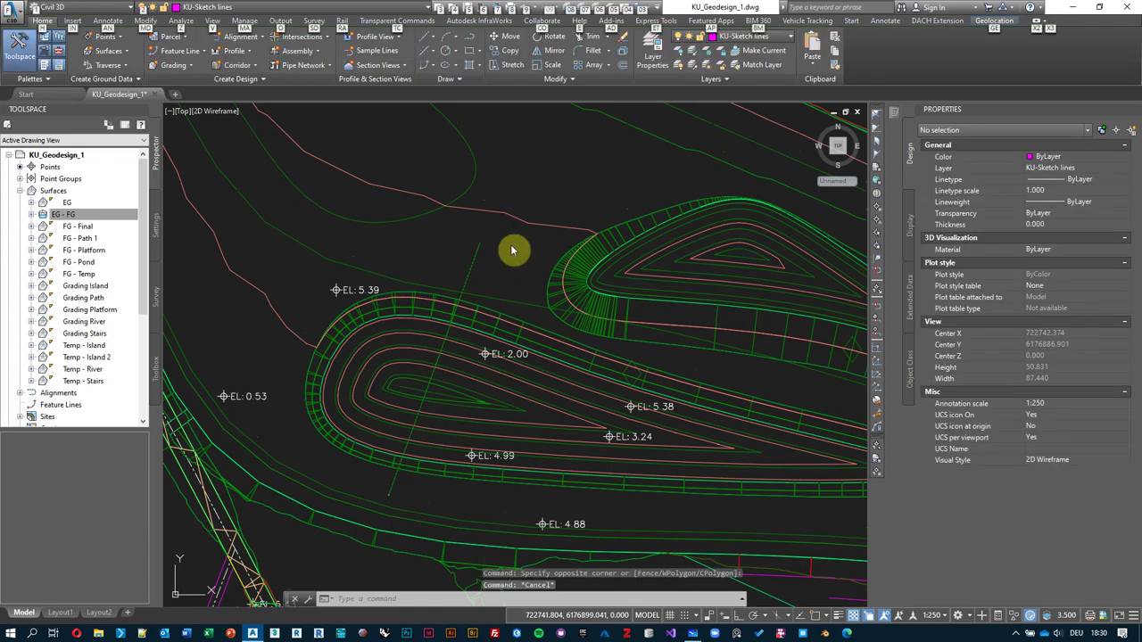
middle_click_drag(511, 251, 519, 235)
type("li")
key("Return")
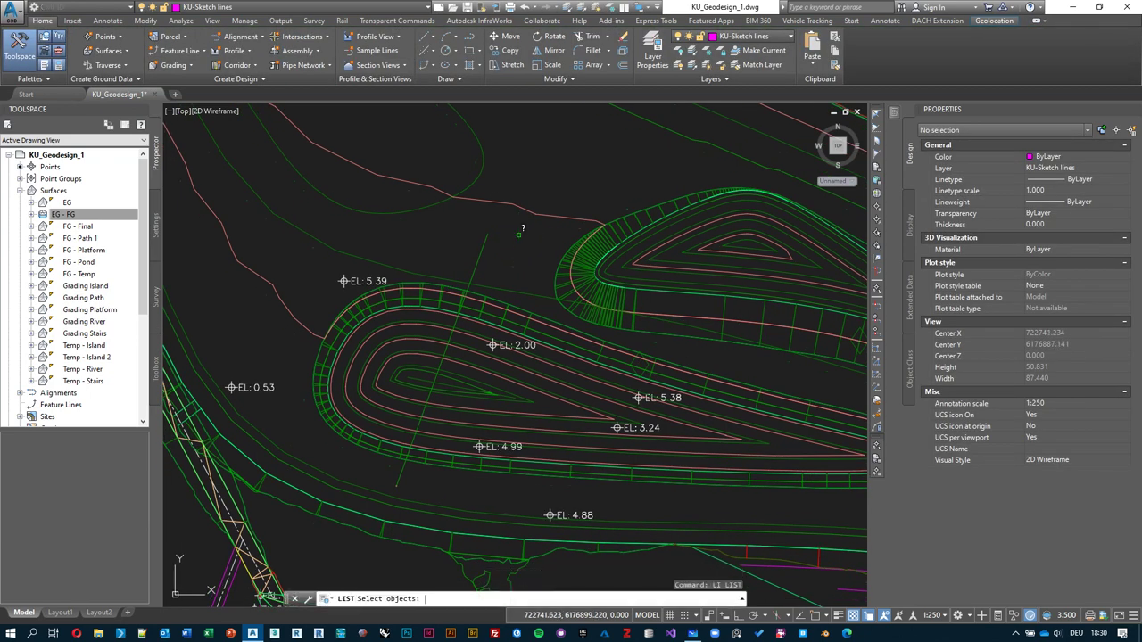
key("Escape")
- Draw a sketch line about 28 m long across the elongated landform, beside the section alignment
type("line")
key("Return")
left_click(523, 246)
left_click(430, 505)
key("Return")
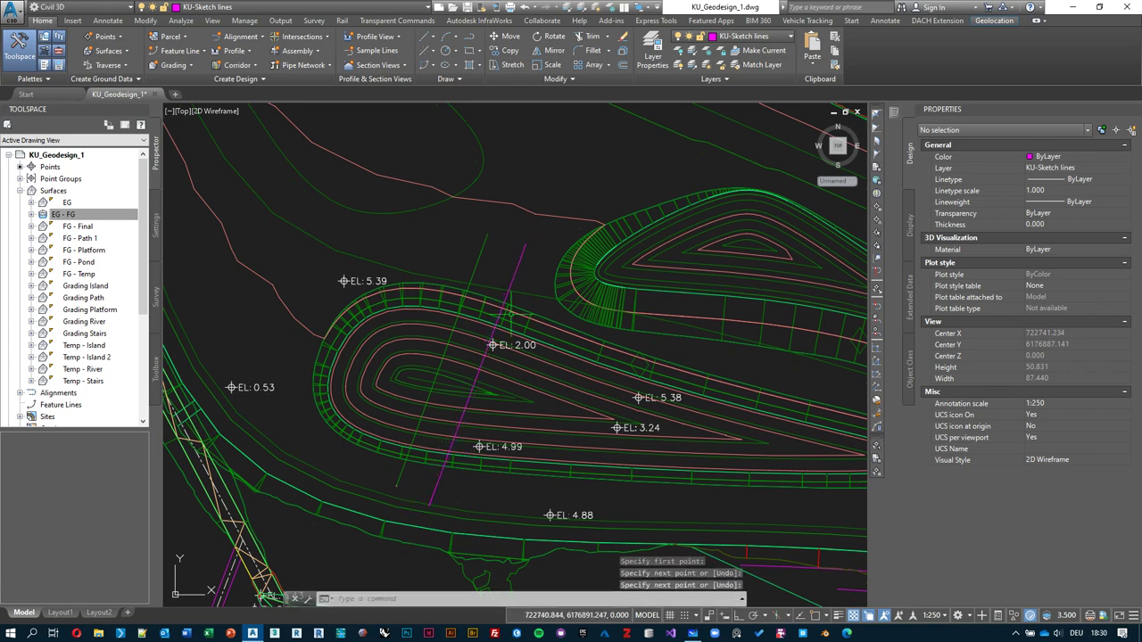
left_click(514, 242)
left_click(520, 174)
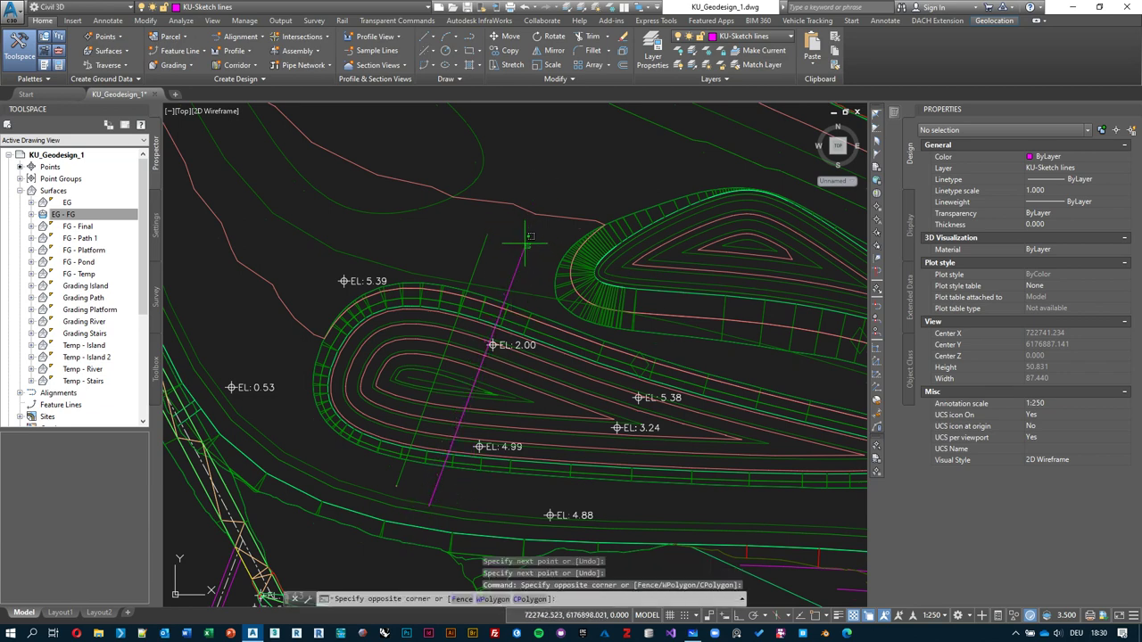
right_click(527, 158)
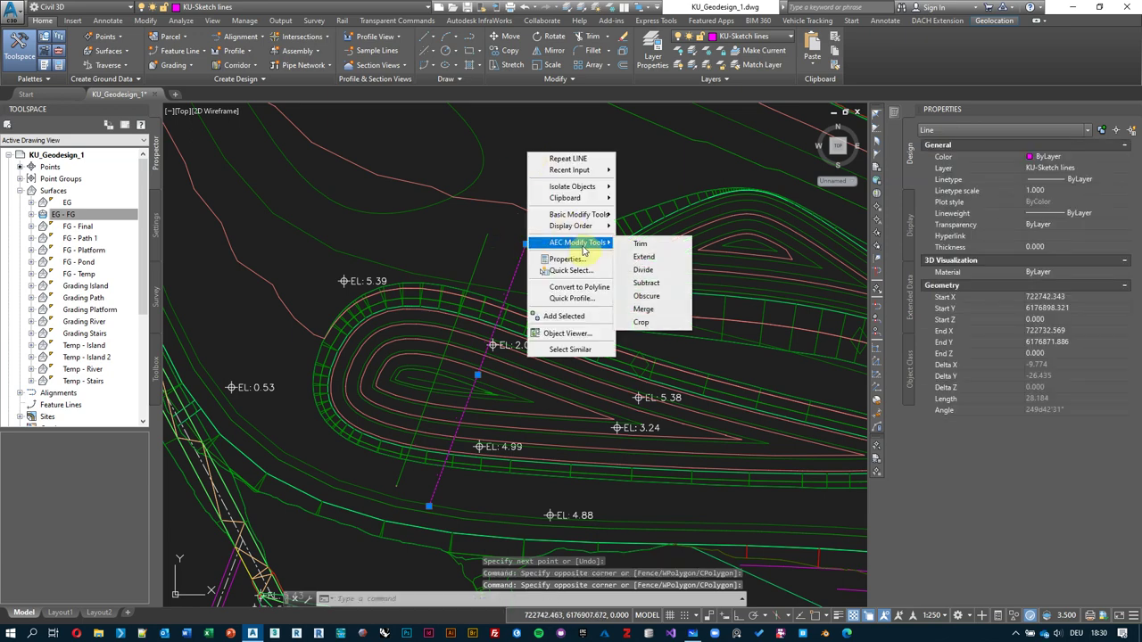
key("Escape")
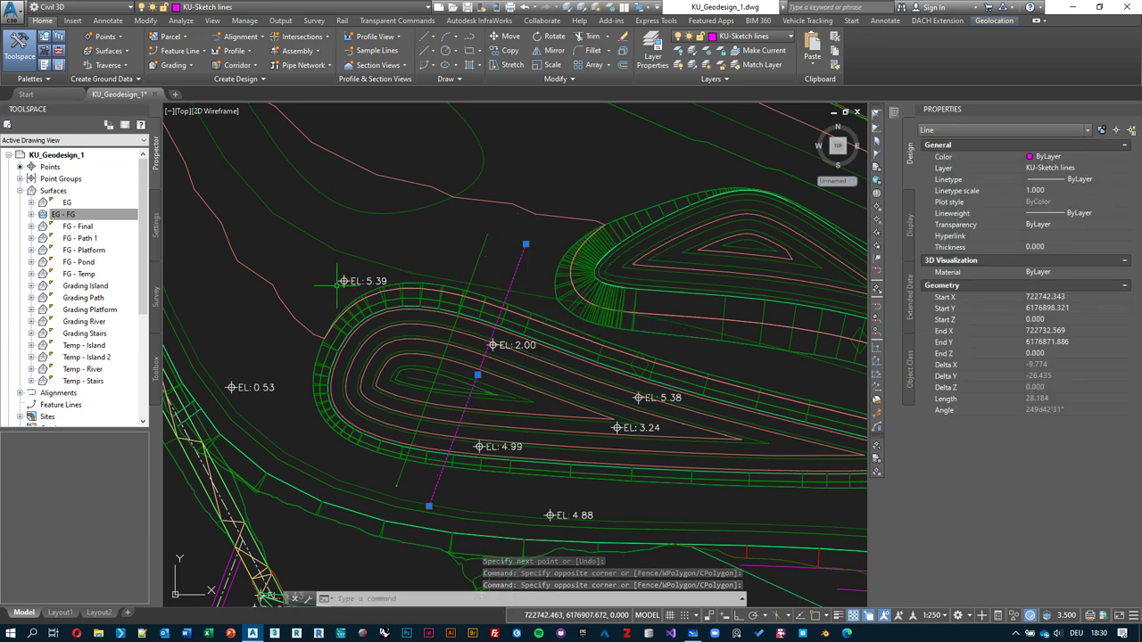
key("Escape")
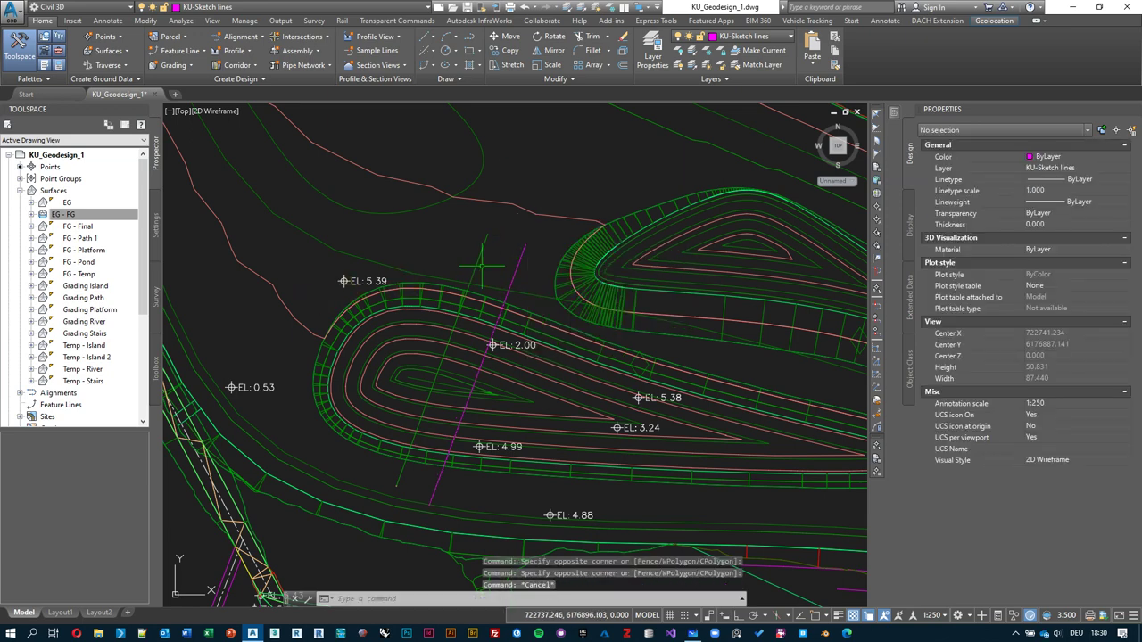
- Start a surface profile along the Section line alignment and add the FG - Final surface to its profile list
left_click(278, 295)
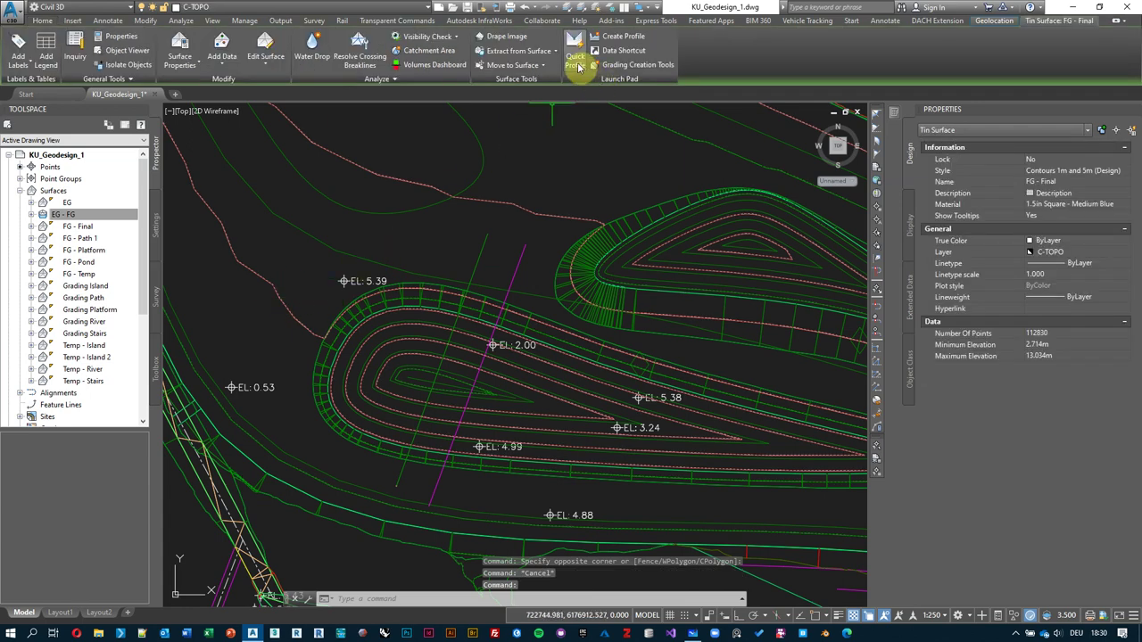
left_click(628, 40)
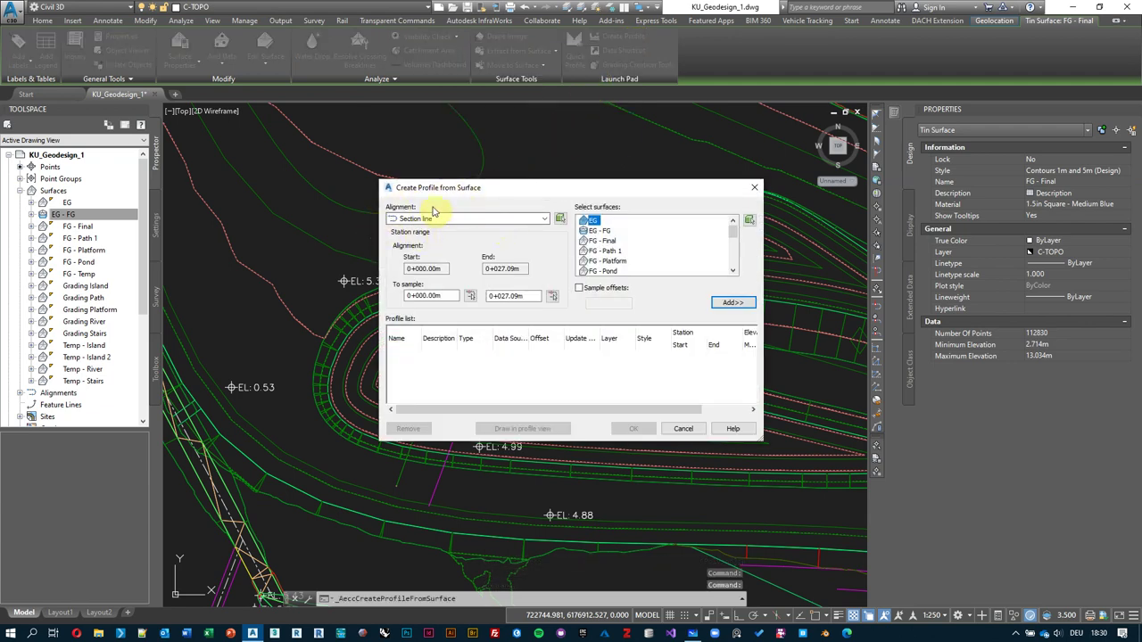
left_click(546, 218)
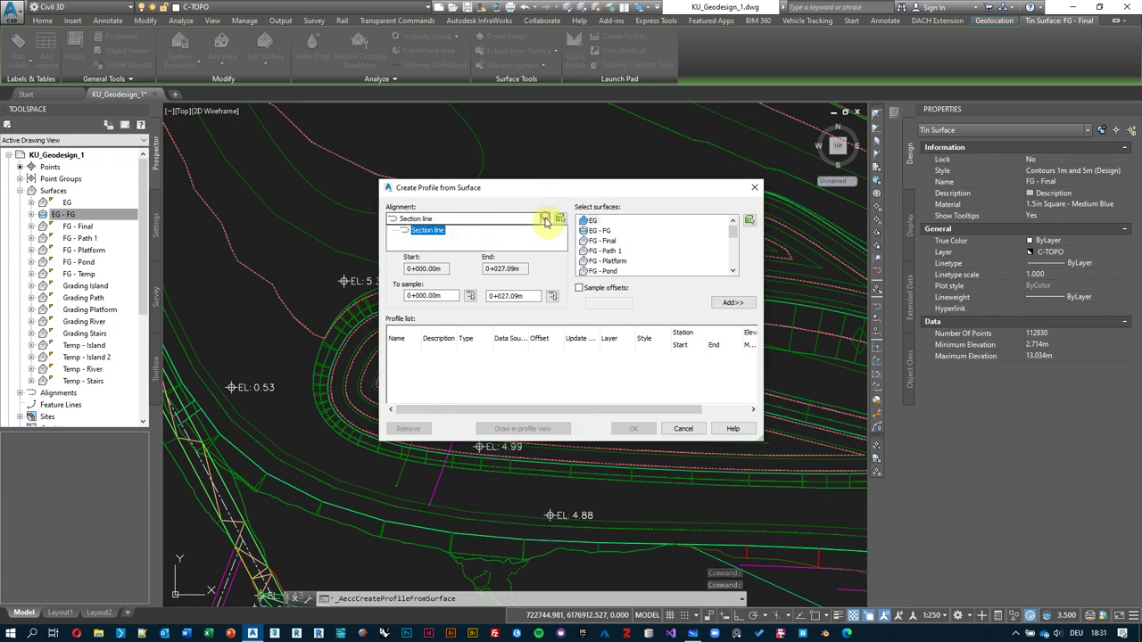
left_click(446, 232)
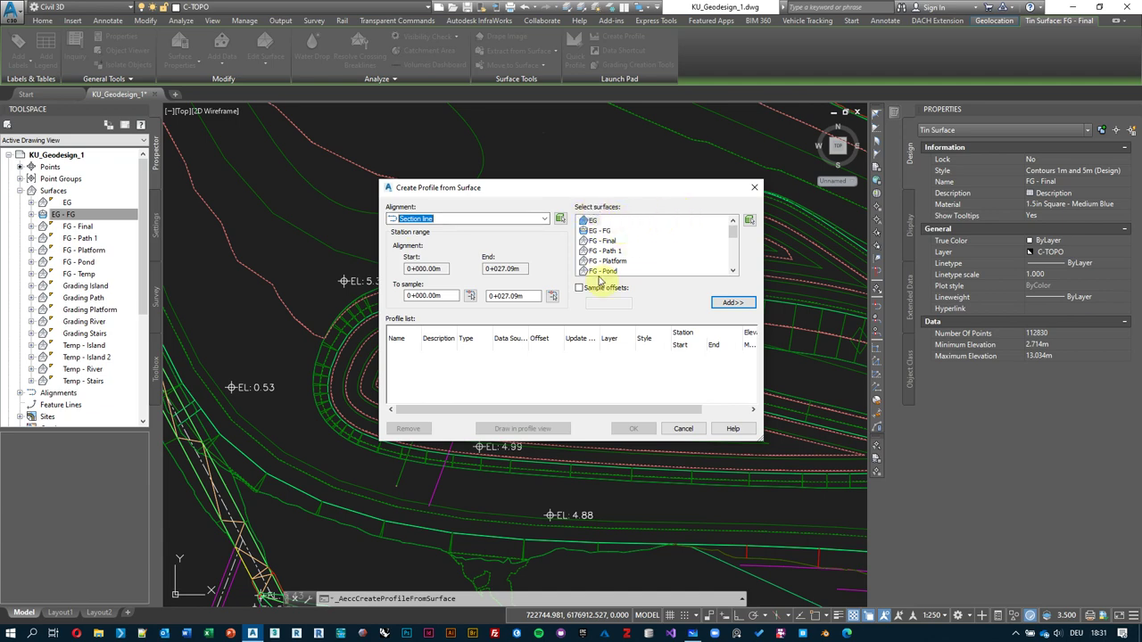
left_click(602, 241)
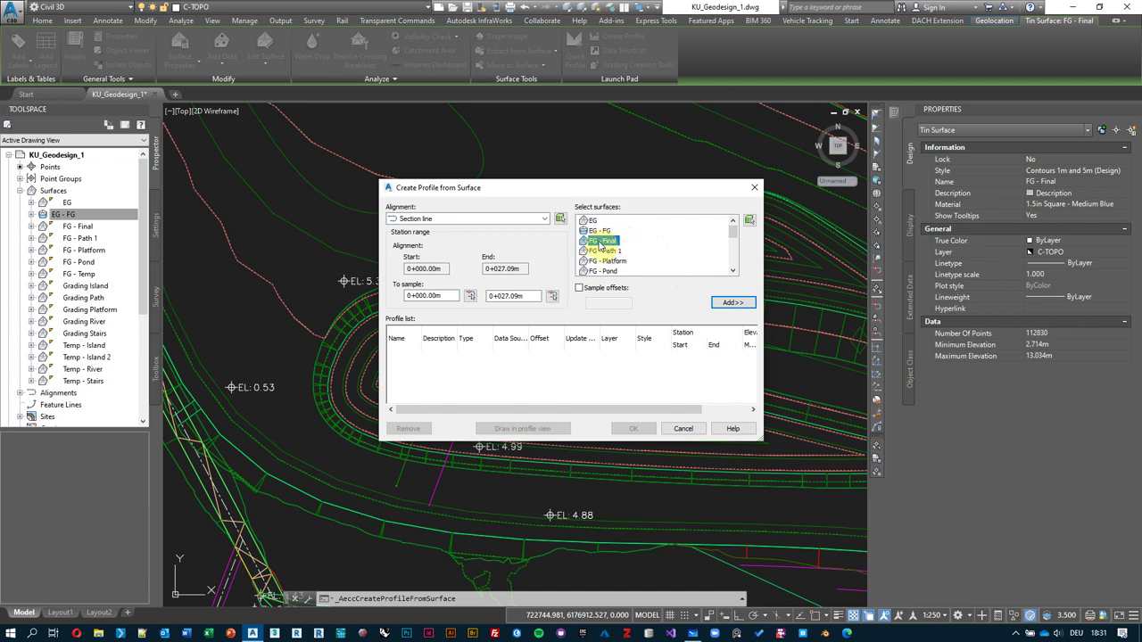
left_click(732, 303)
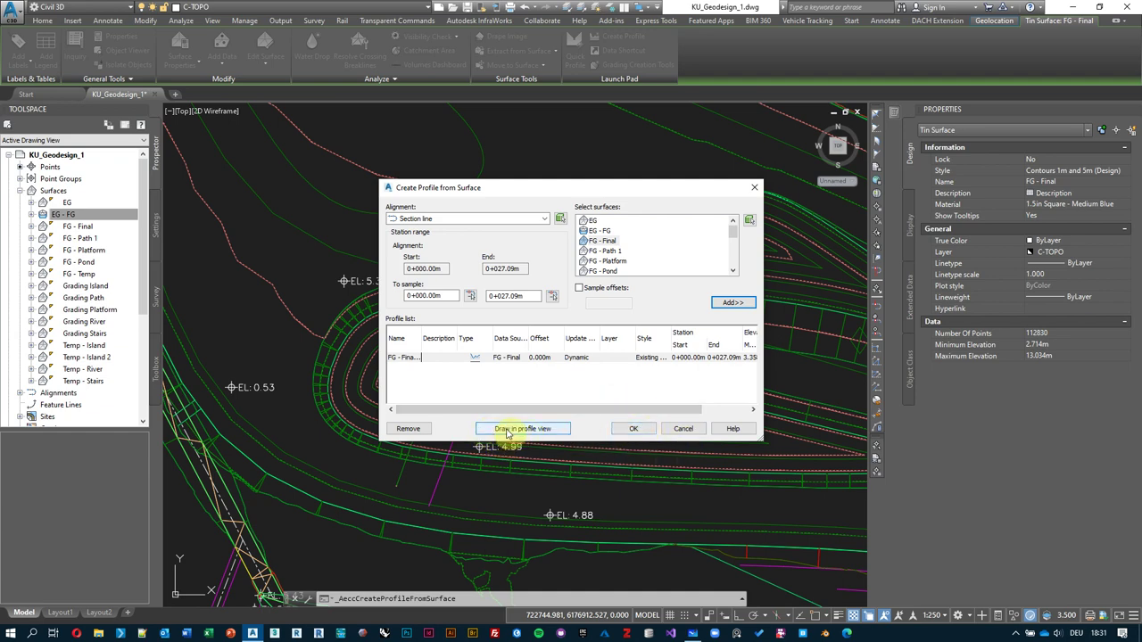
- Draw the profile in a new Landscape View profile view placed in the empty area north of the site boundary
left_click(555, 430)
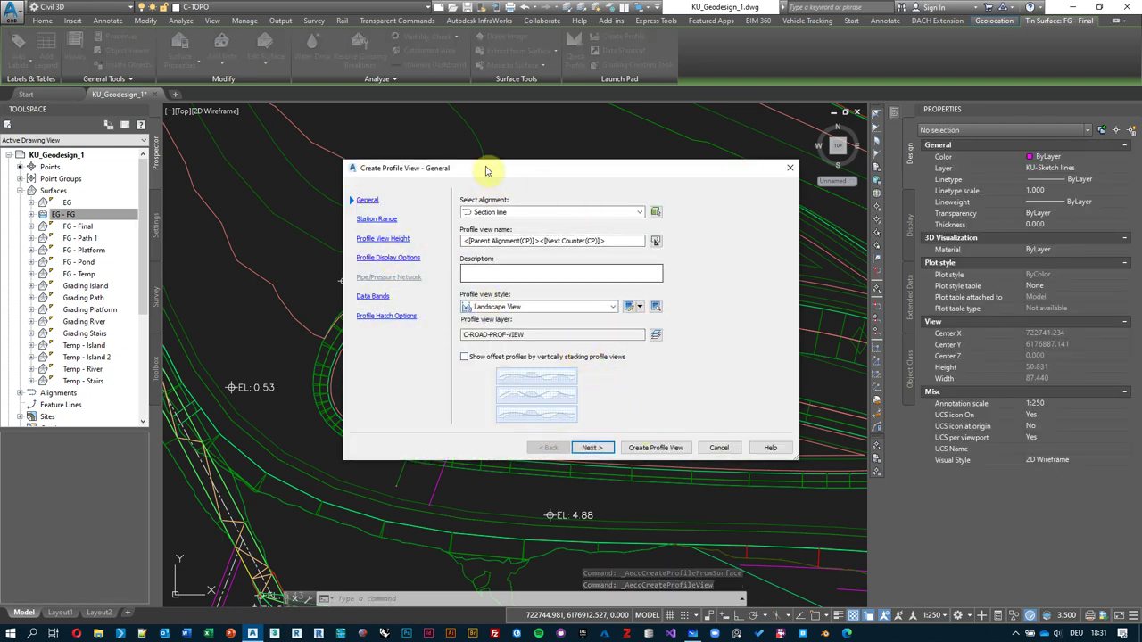
left_click(678, 448)
scroll(536, 339, "down", 5)
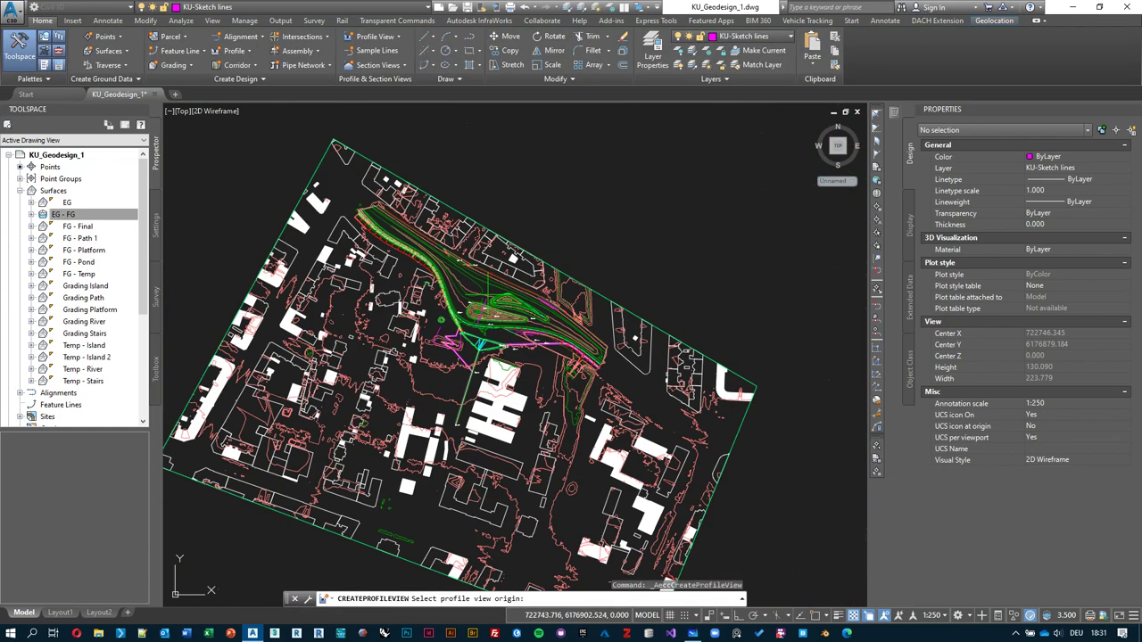
middle_click_drag(517, 295, 512, 309)
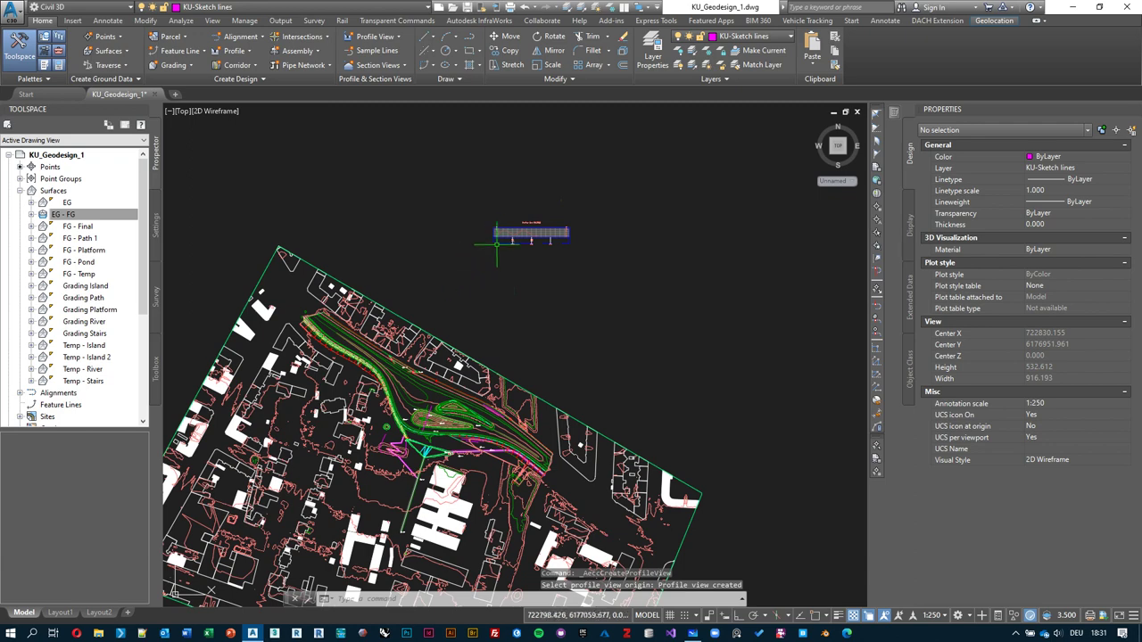
left_click(495, 247)
scroll(454, 217, "up", 1)
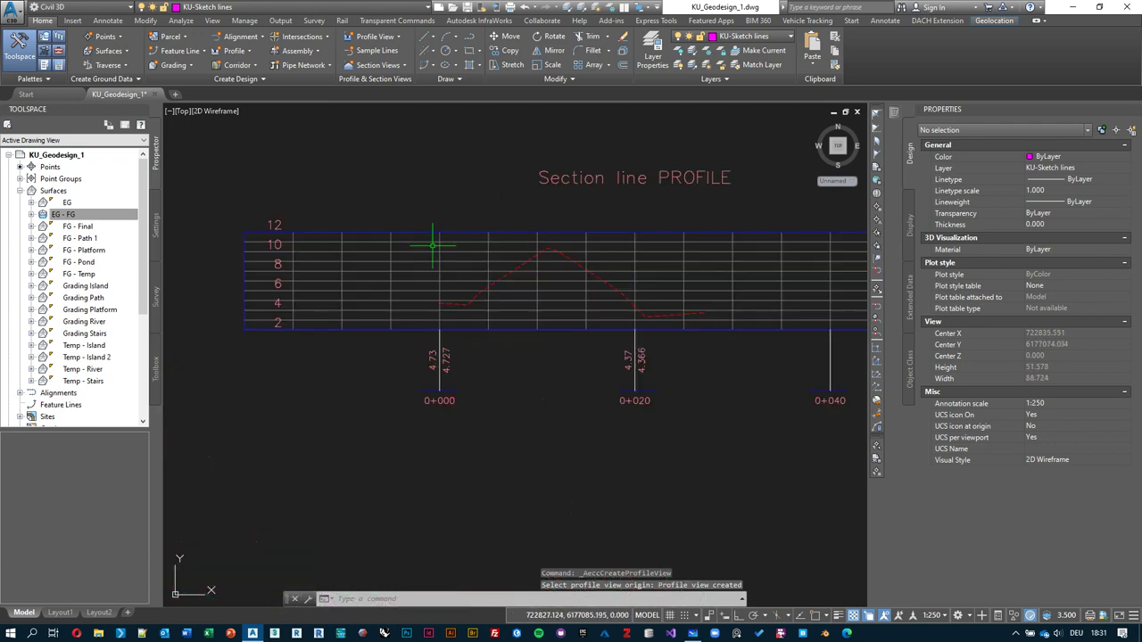
scroll(434, 247, "down", 1)
scroll(447, 224, "up", 1)
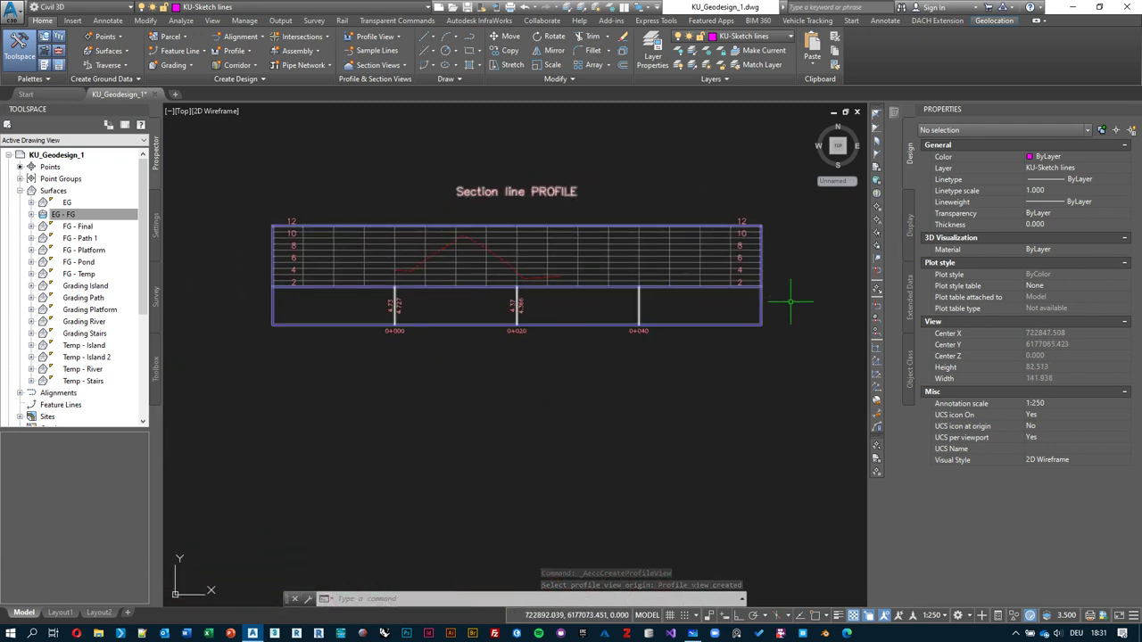
- Try the Major Grids style on the section profile view
left_click(777, 318)
left_click(727, 310)
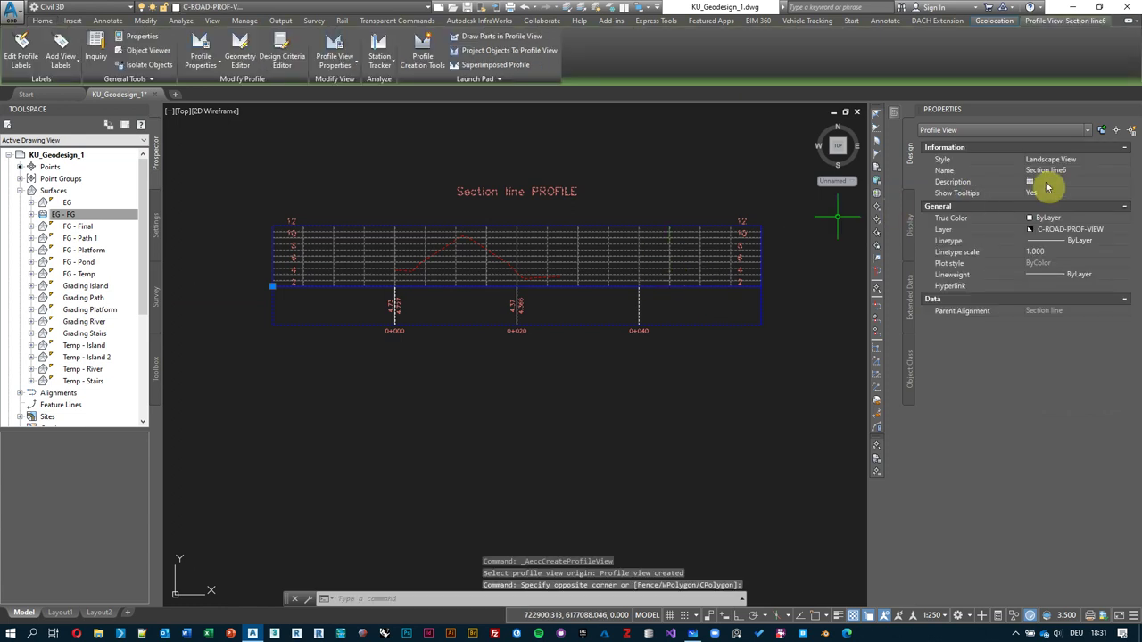
left_click(1098, 158)
left_click(1124, 159)
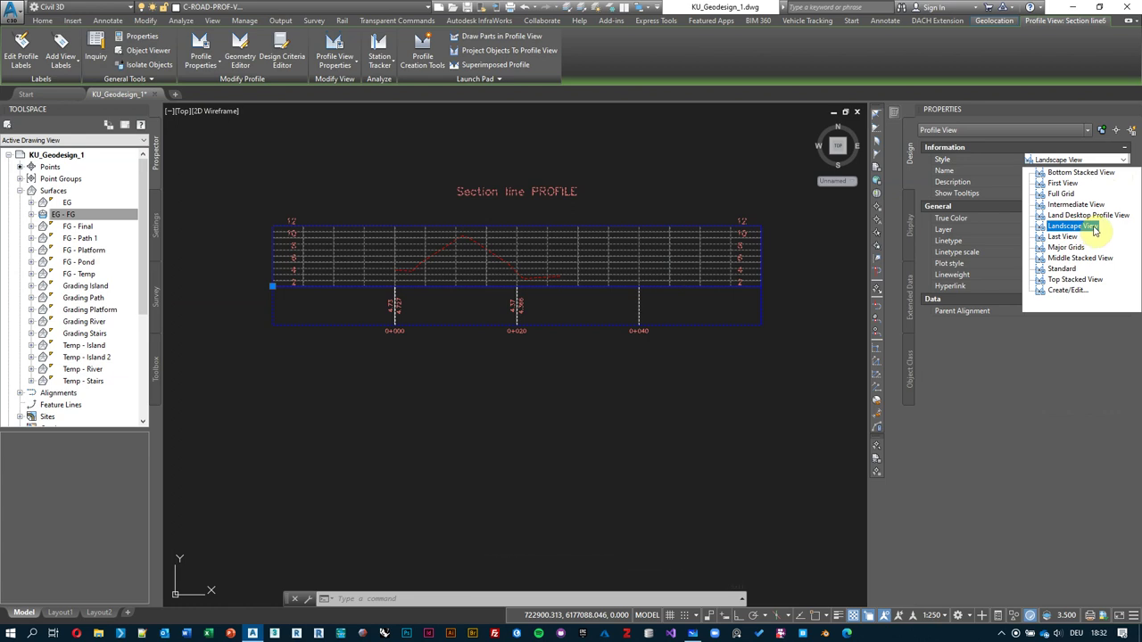
left_click(1069, 247)
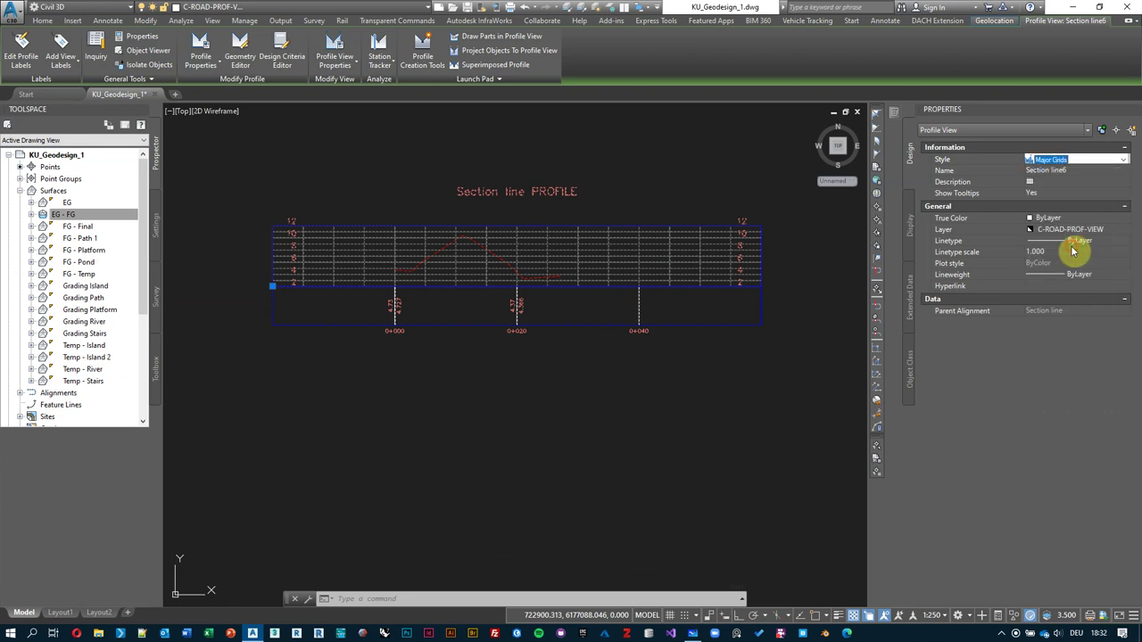
left_click(464, 294)
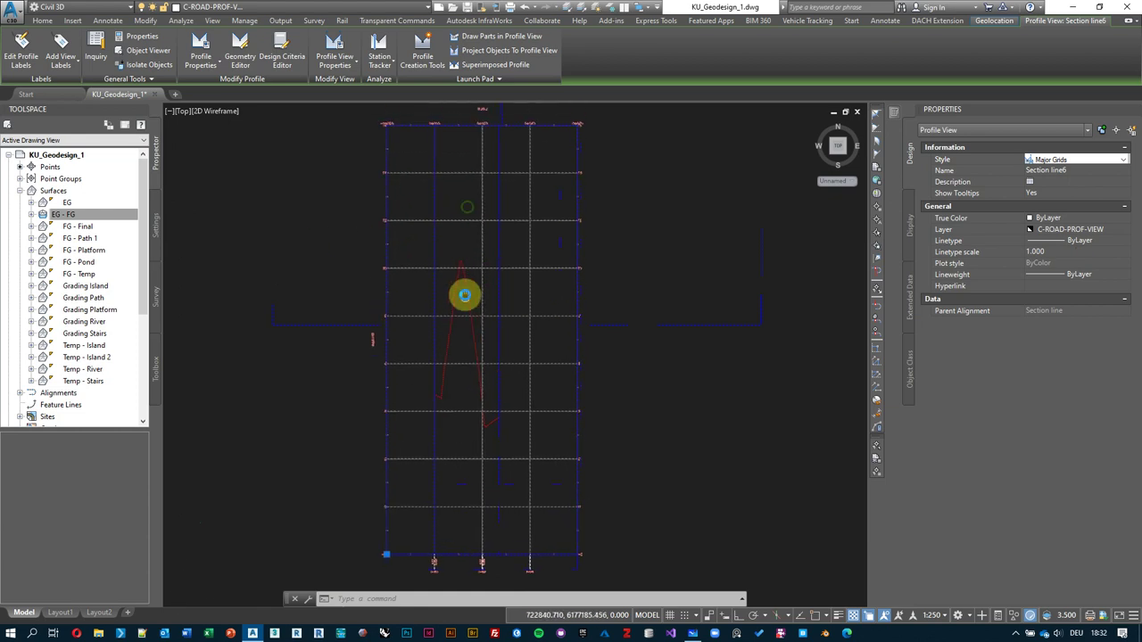
- Set the section profile view's style back to Landscape View and inspect the profile
left_click(1124, 160)
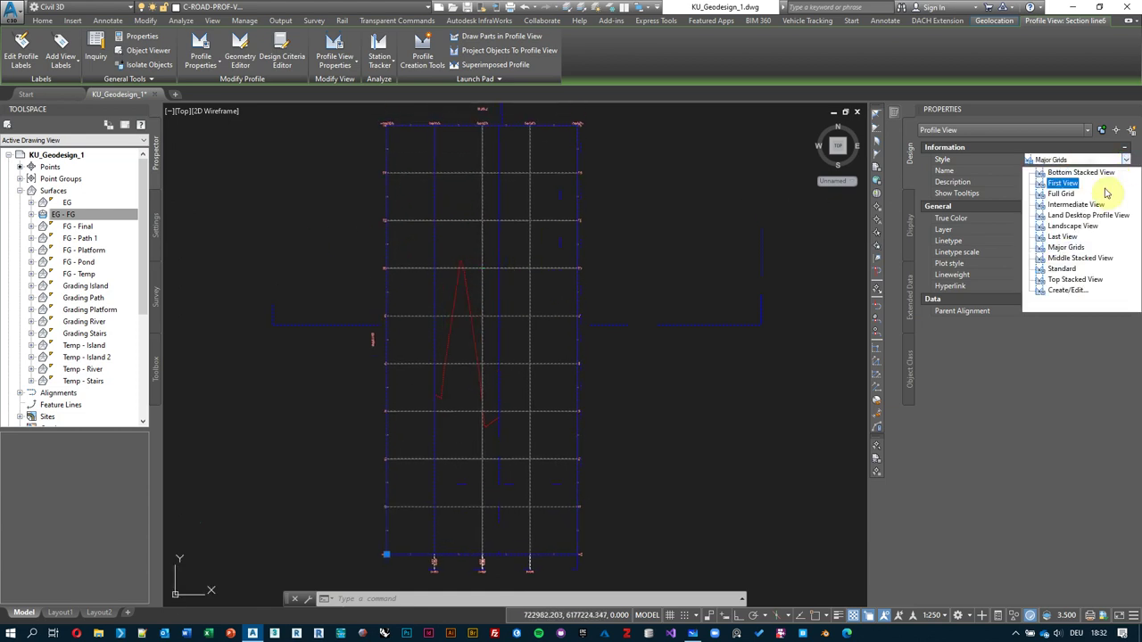
left_click(1081, 228)
scroll(603, 393, "up", 3)
middle_click_drag(602, 393, 556, 353)
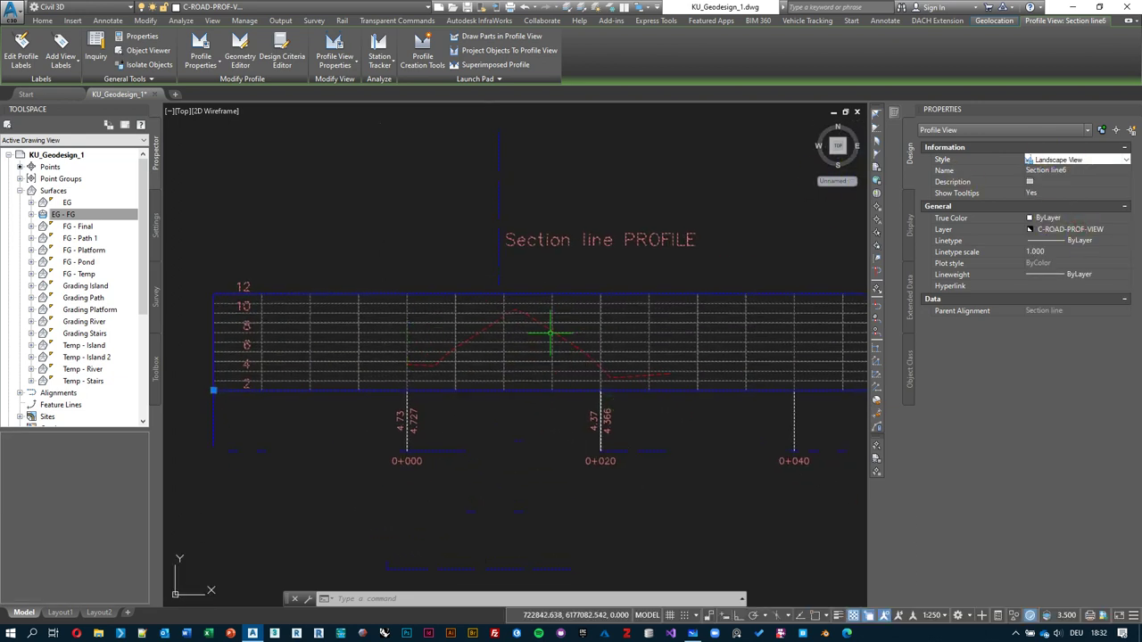
middle_click_drag(478, 357, 420, 196)
scroll(440, 190, "down", 2)
scroll(443, 187, "up", 2)
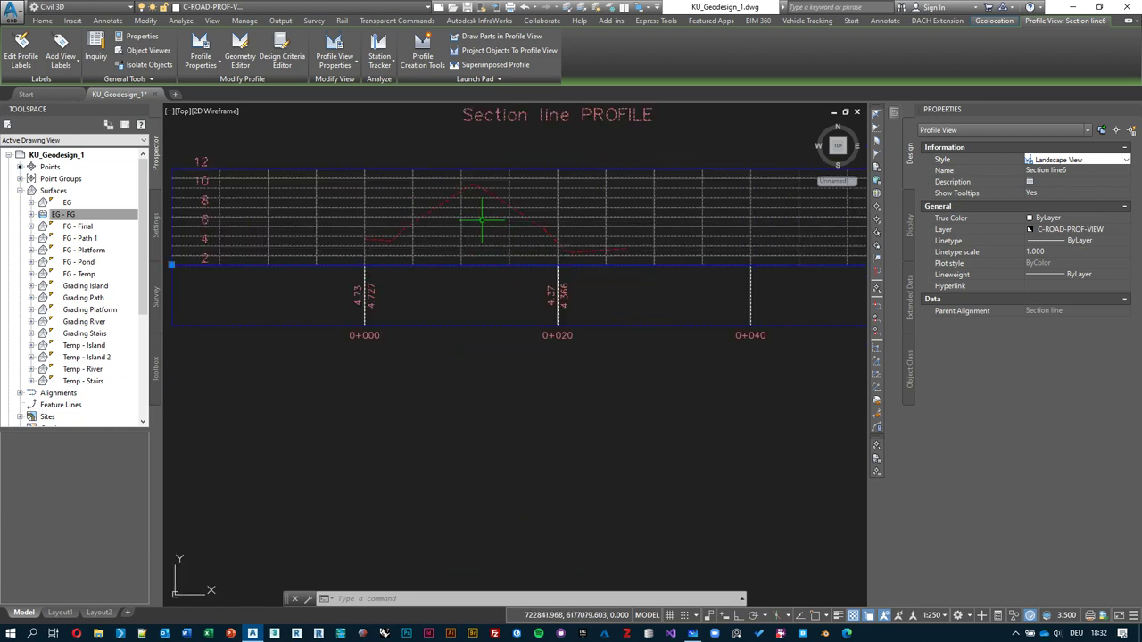
- Review the station, elevation, profile and band settings in the section profile view's properties without changing them
left_click(335, 49)
left_click(634, 252)
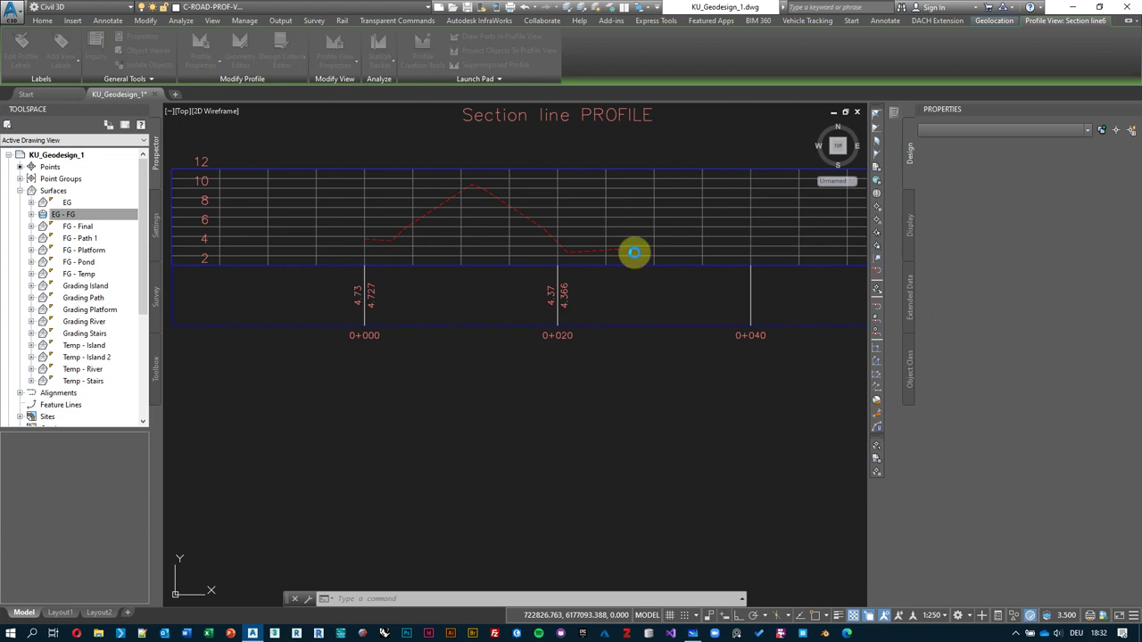
left_click(442, 180)
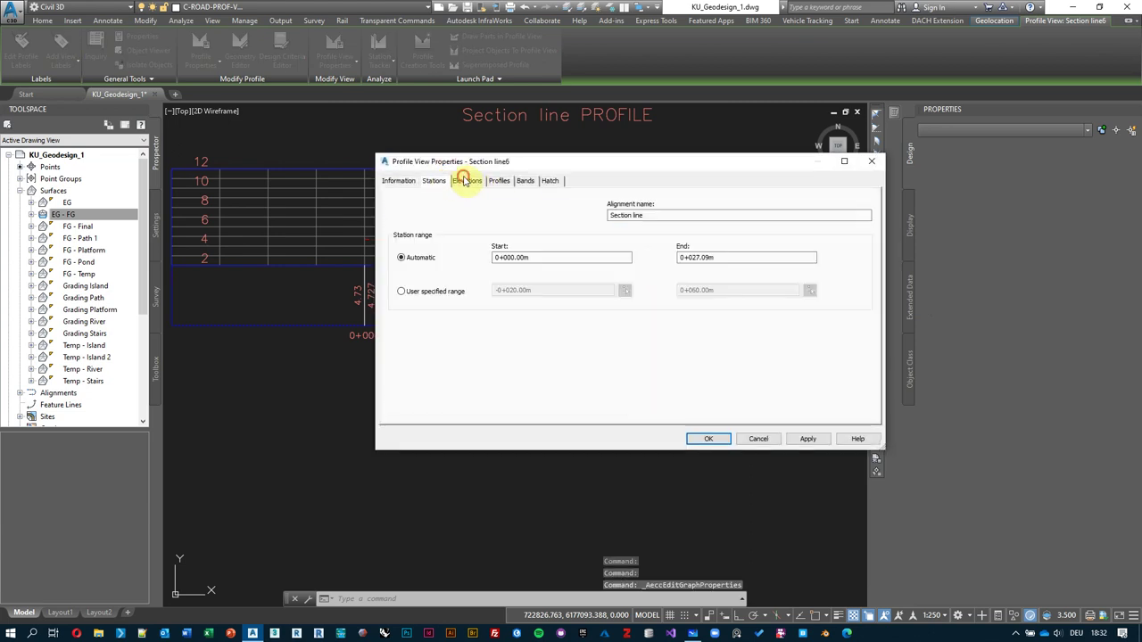
left_click(465, 181)
left_click(492, 183)
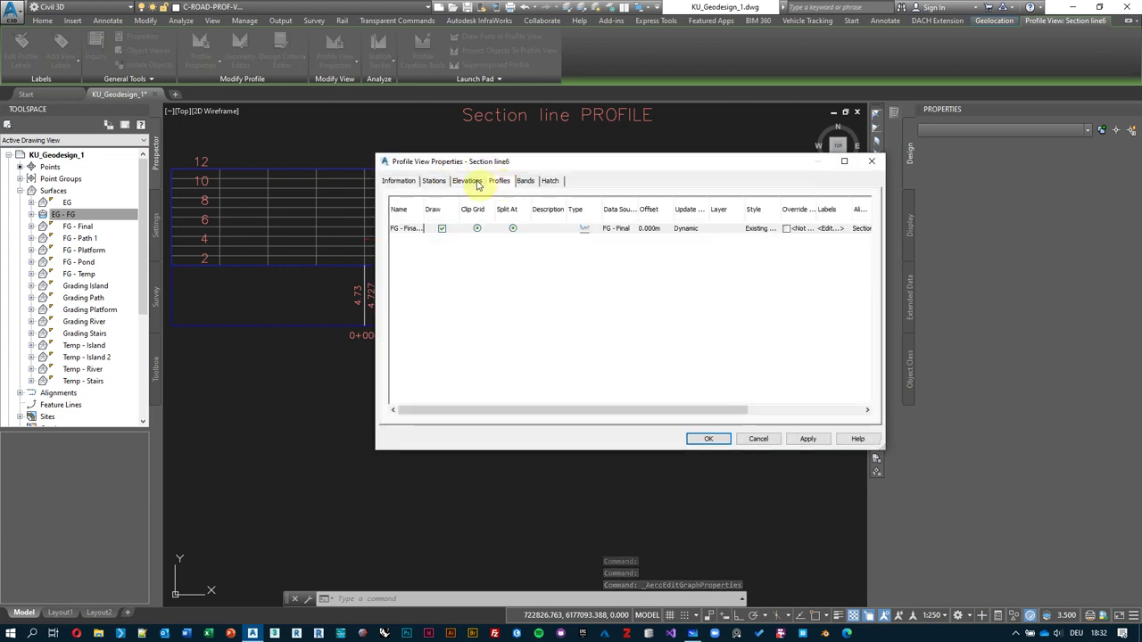
left_click(468, 182)
left_click(528, 181)
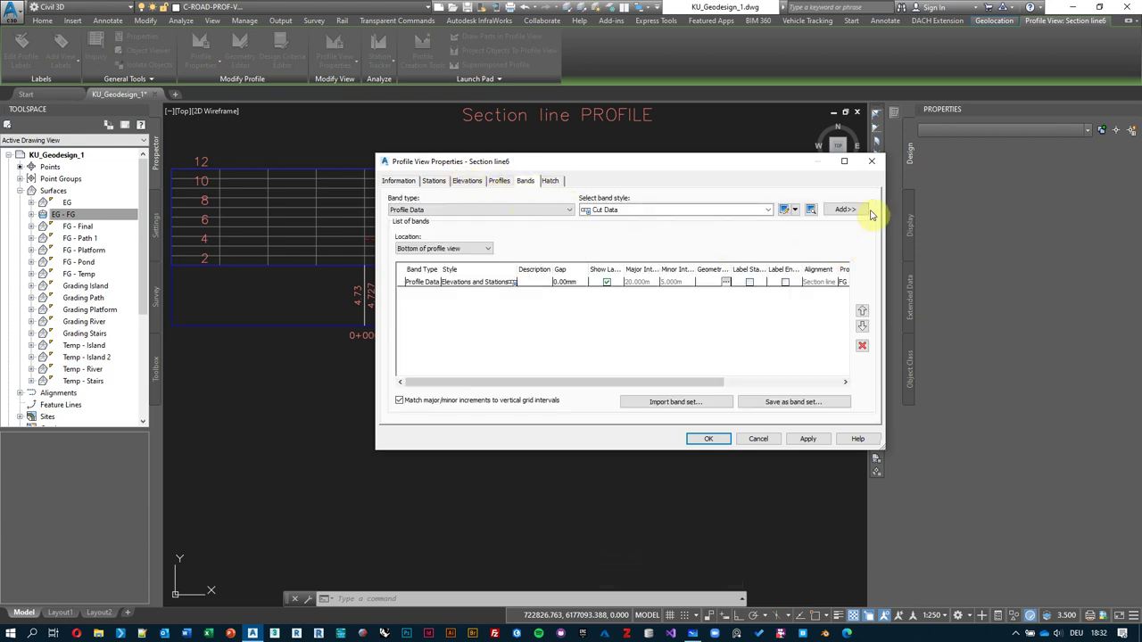
left_click(871, 163)
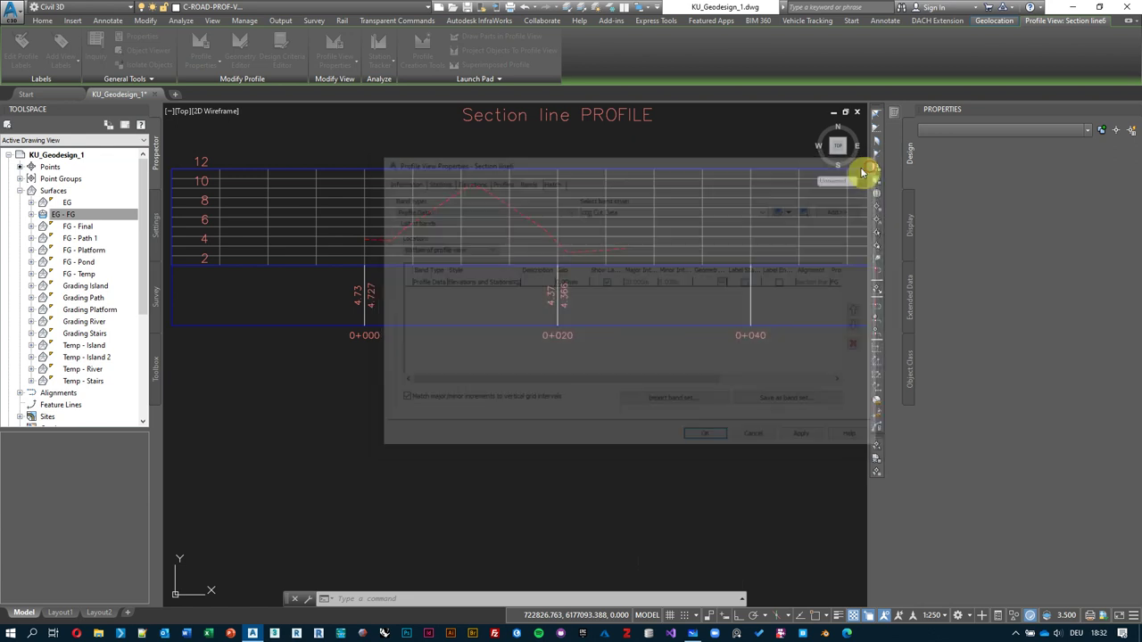
scroll(404, 304, "down", 2)
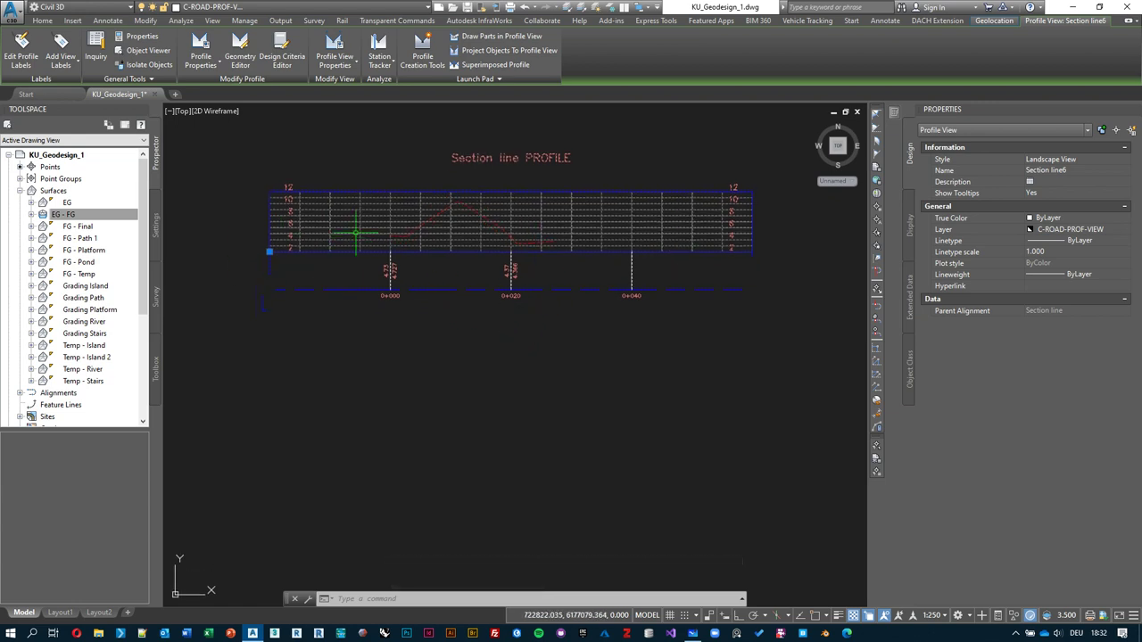
key("Escape")
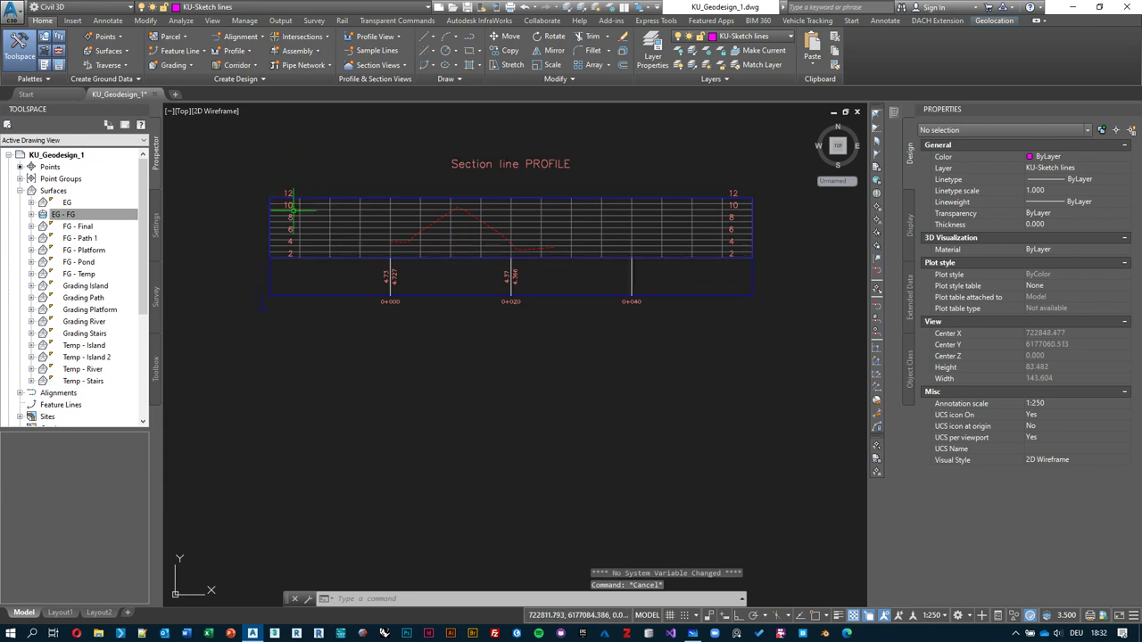
- Split model space into two horizontal viewports and frame the section profile view in the upper one
left_click(170, 112)
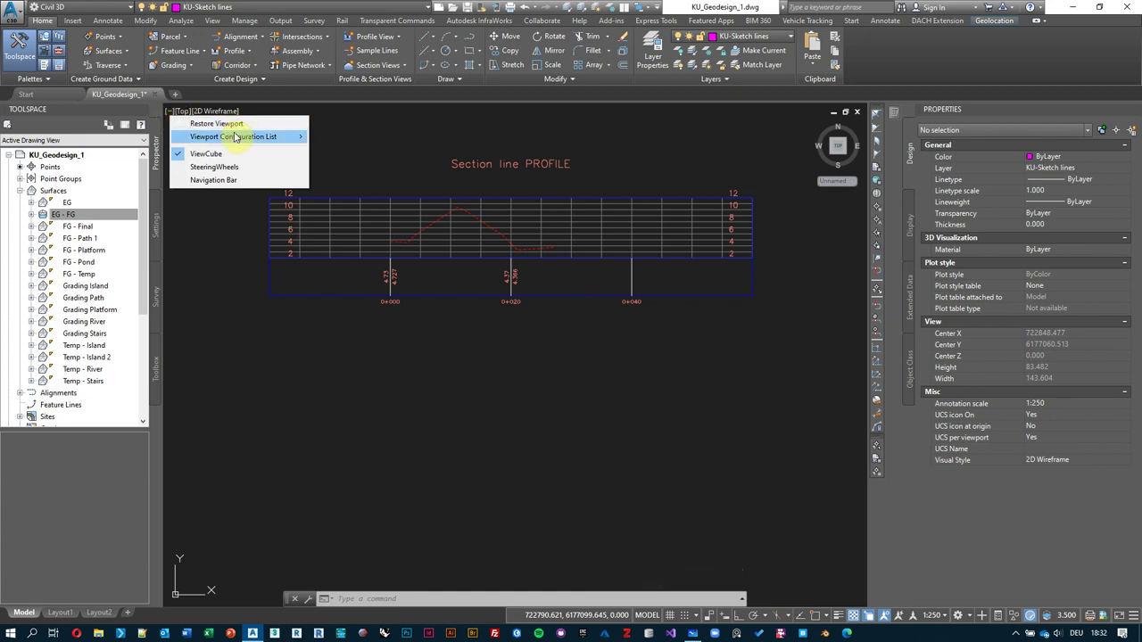
mouse_move(294, 135)
left_click(382, 182)
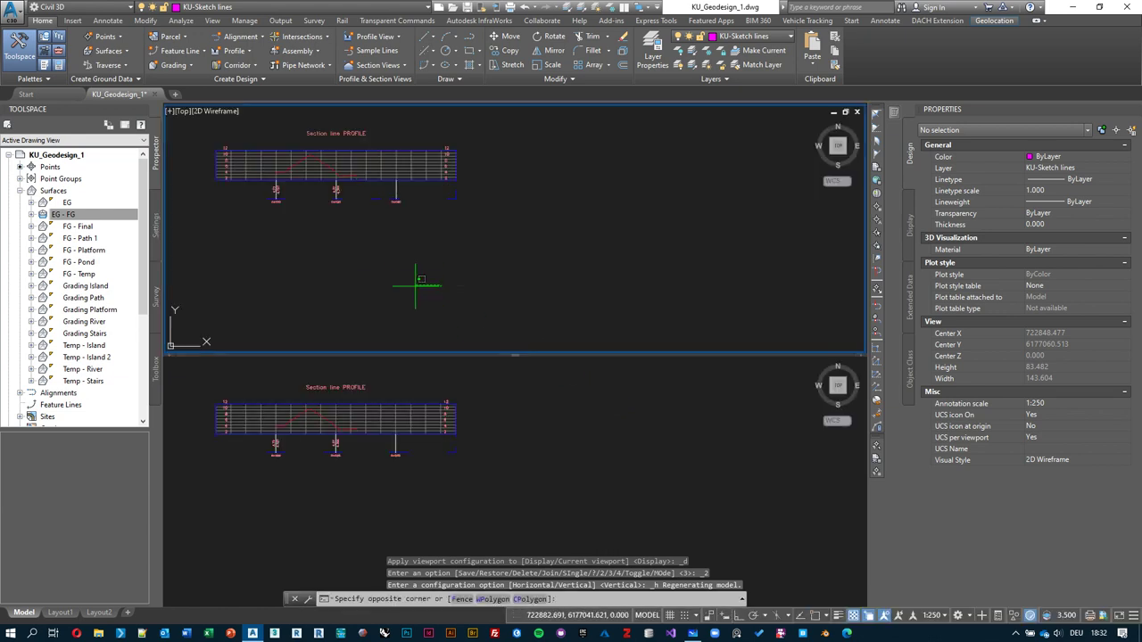
left_click(359, 251)
middle_click_drag(360, 251, 502, 286)
scroll(503, 285, "up", 3)
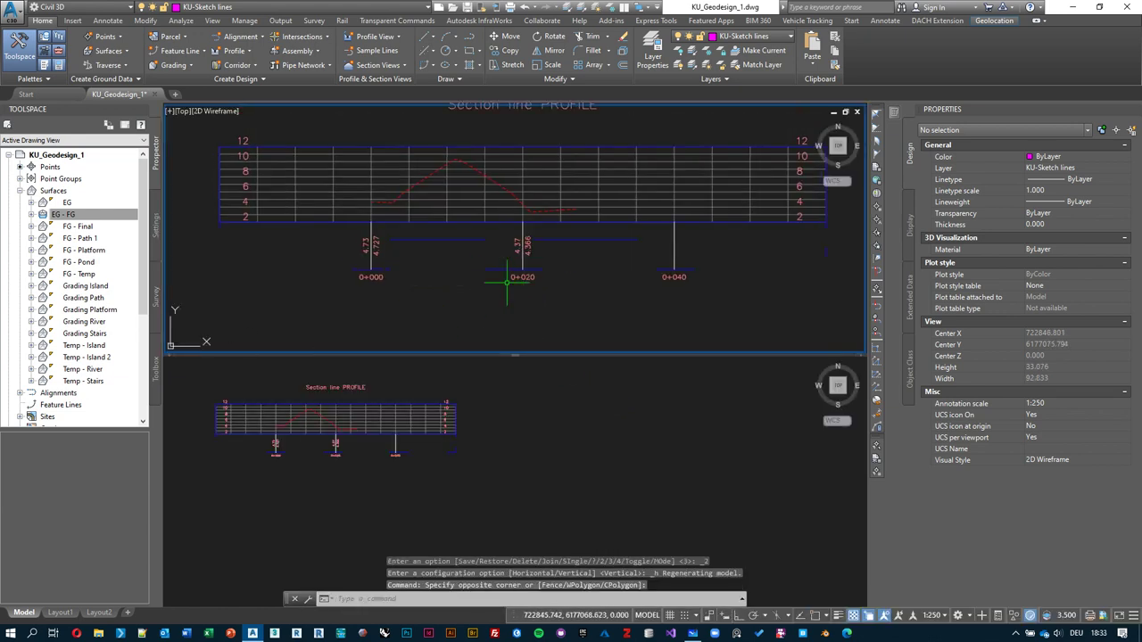
- Stretch the Section line alignment's north end through trial positions, finishing just north of the landform at a length of about 25.5 m
left_click(555, 410)
scroll(537, 428, "down", 4)
middle_click_drag(530, 438, 482, 401)
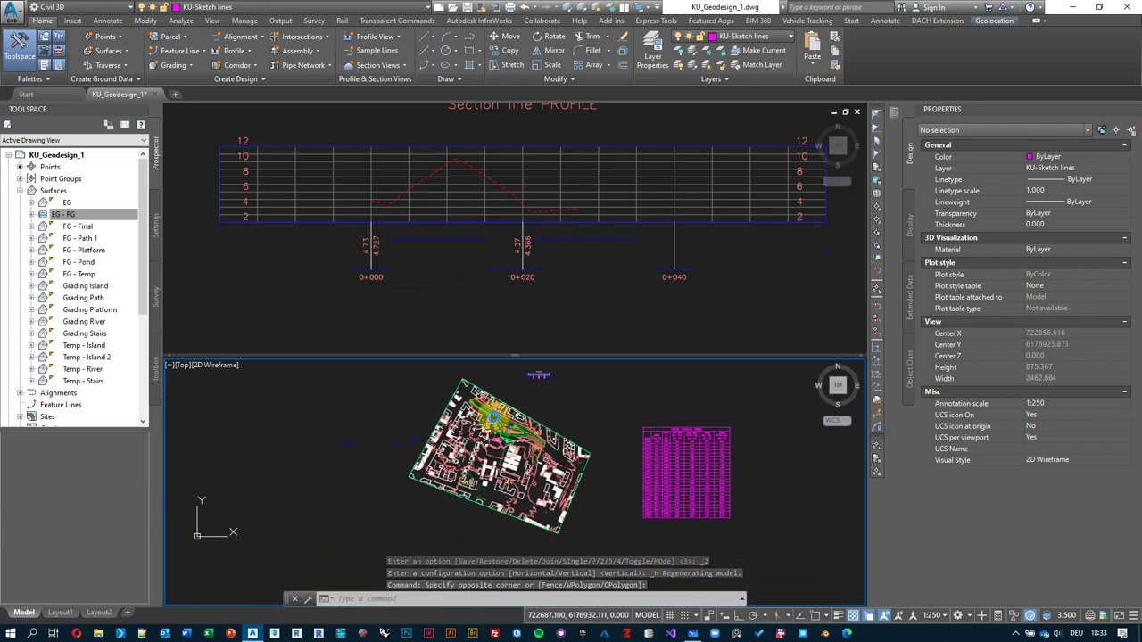
scroll(466, 417, "up", 4)
scroll(511, 404, "up", 4)
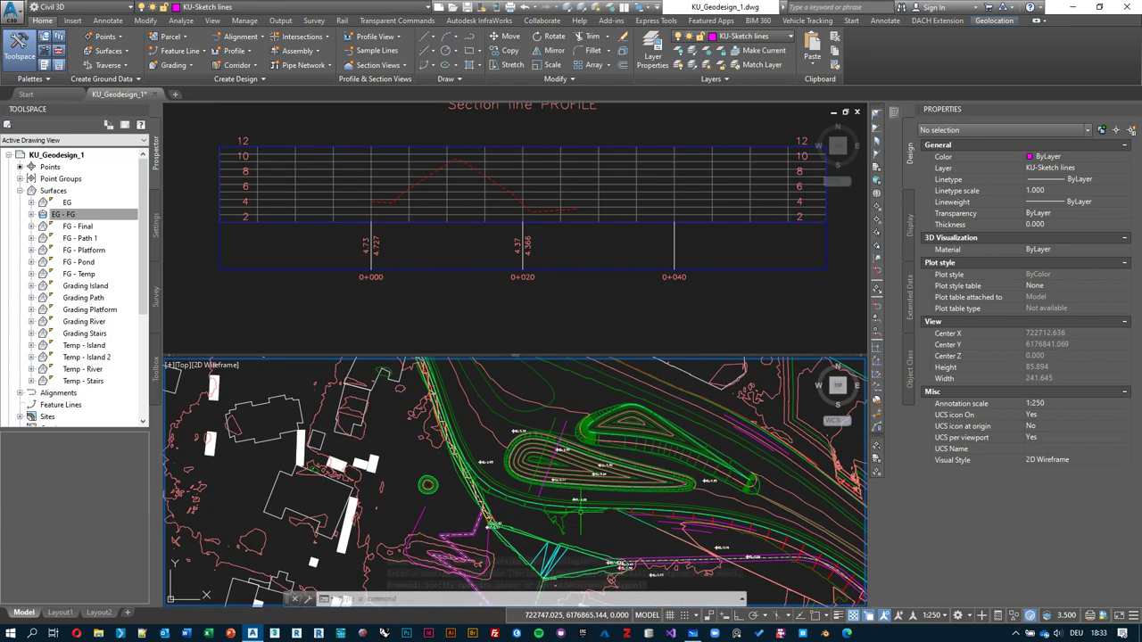
left_click(574, 395)
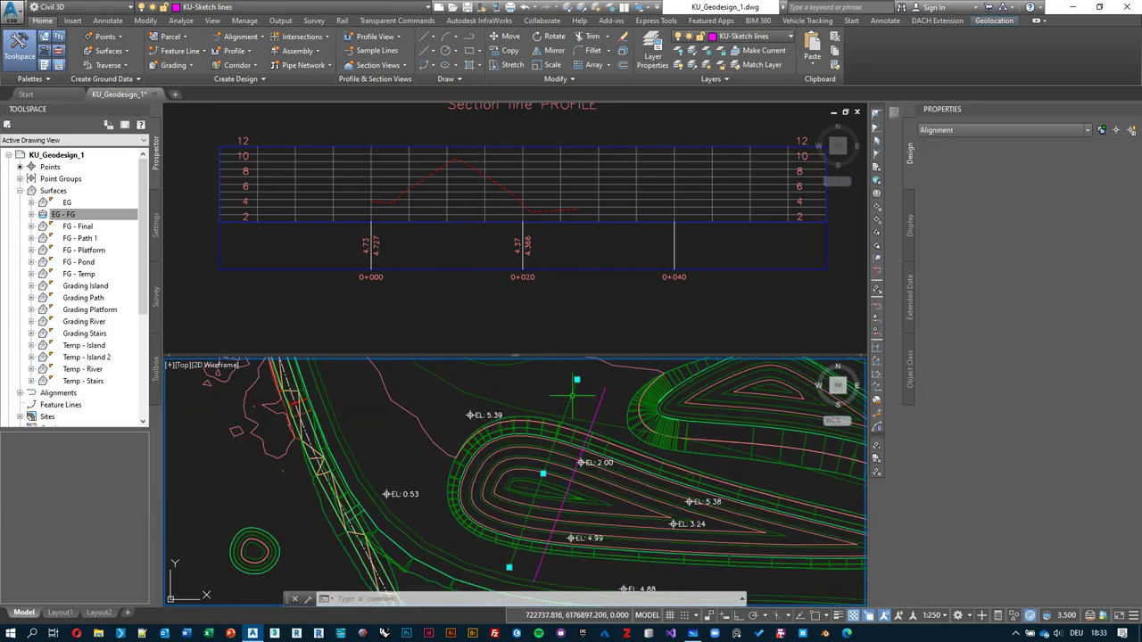
left_click(577, 382)
left_click(542, 375)
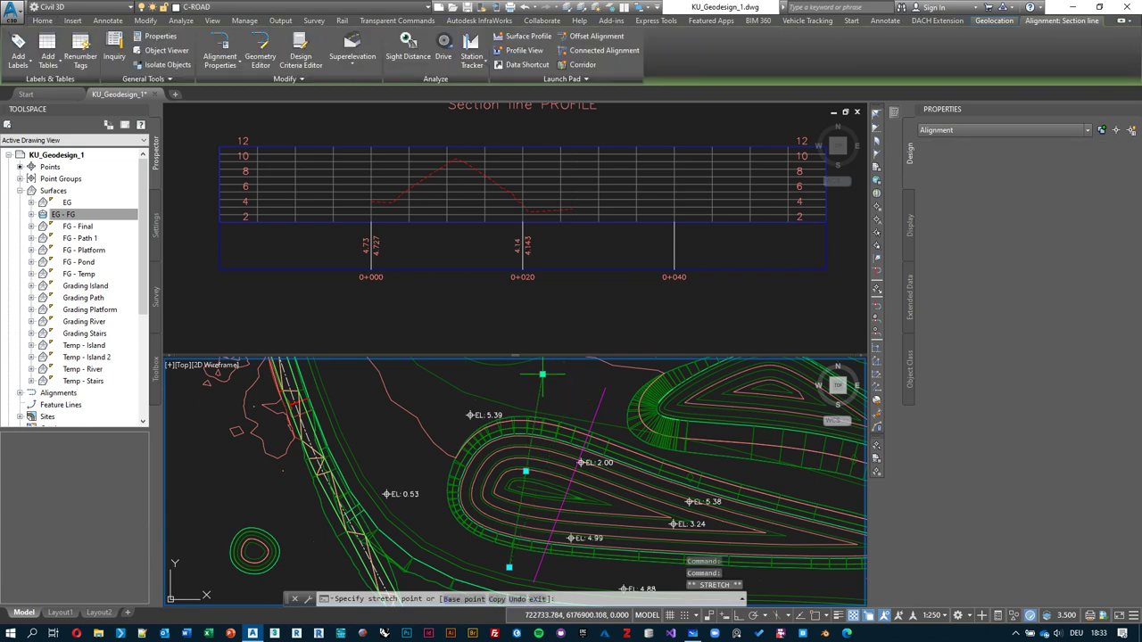
left_click(734, 436)
left_click(733, 435)
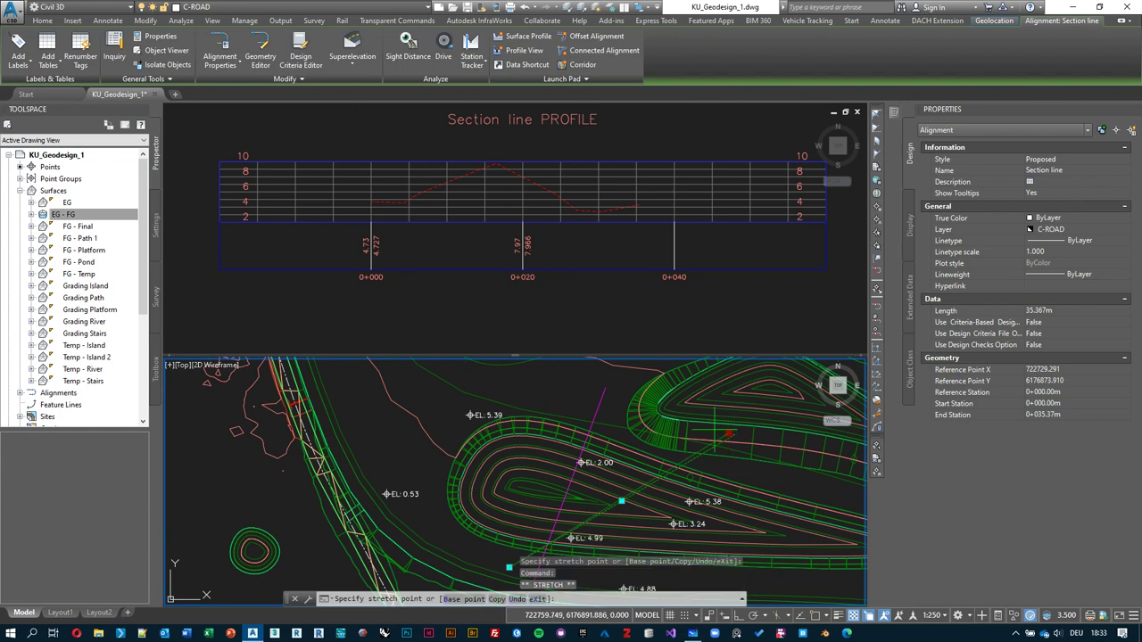
left_click(556, 386)
middle_click_drag(533, 441, 533, 428)
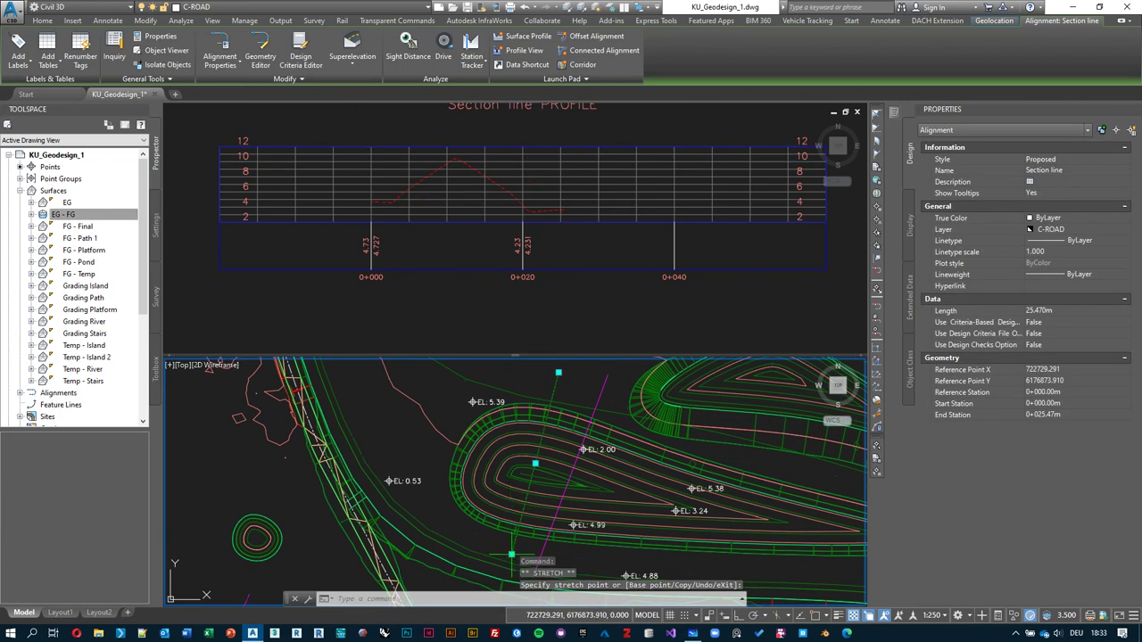
- Stretch the alignment's south end to beyond the landform's southwest edge, for a length of about 27.6 m, and save the drawing
left_click(521, 503)
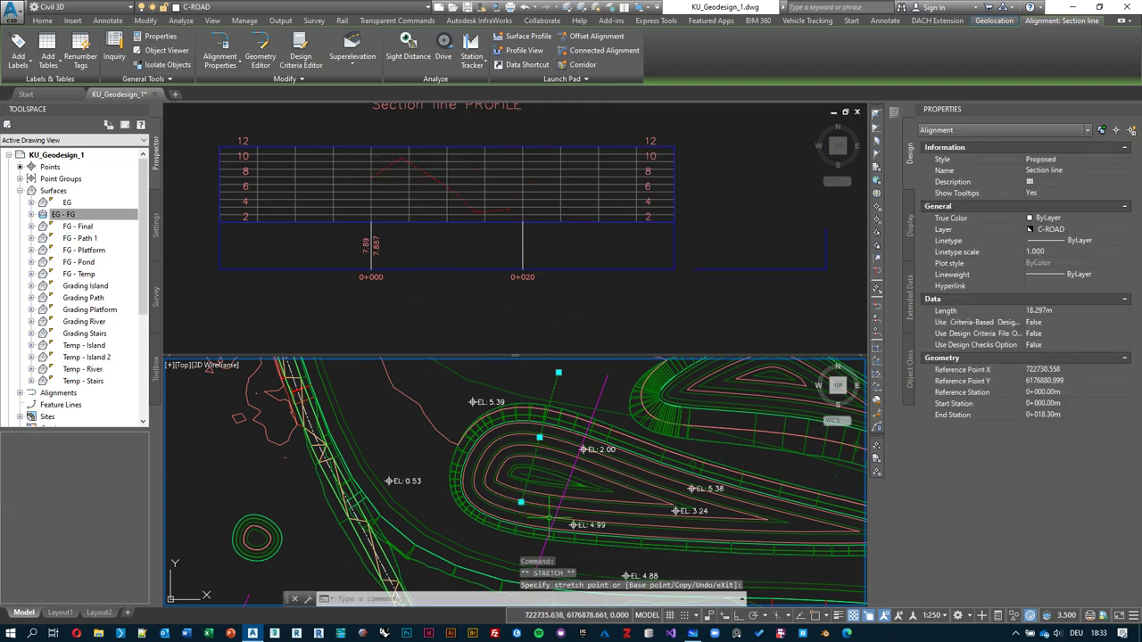
middle_click_drag(545, 462, 544, 468)
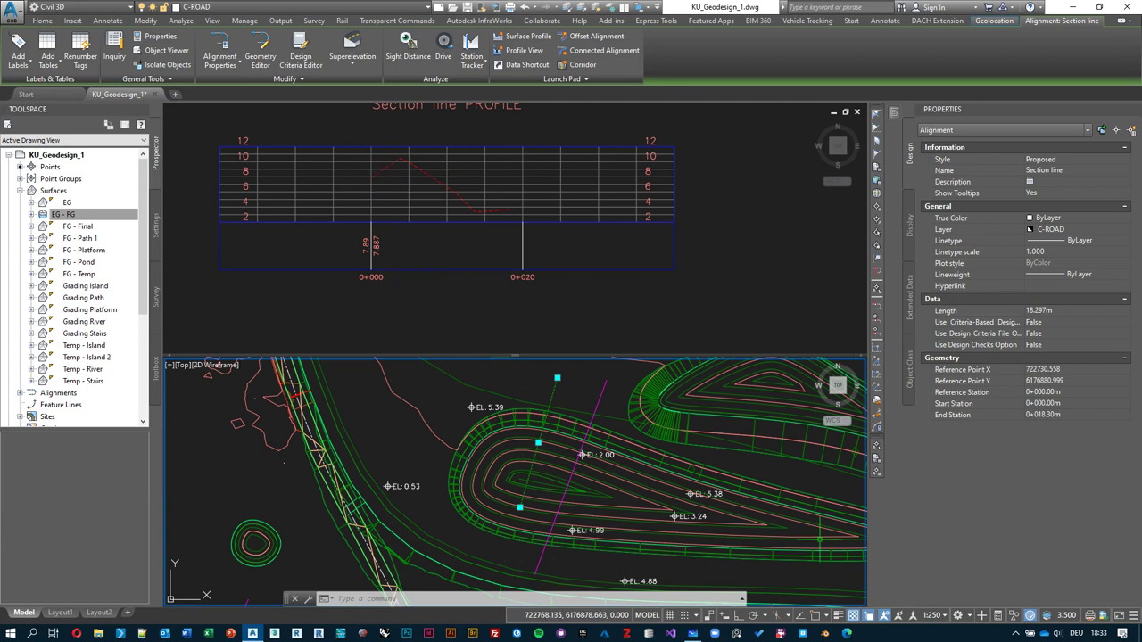
left_click(520, 507)
left_click(485, 568)
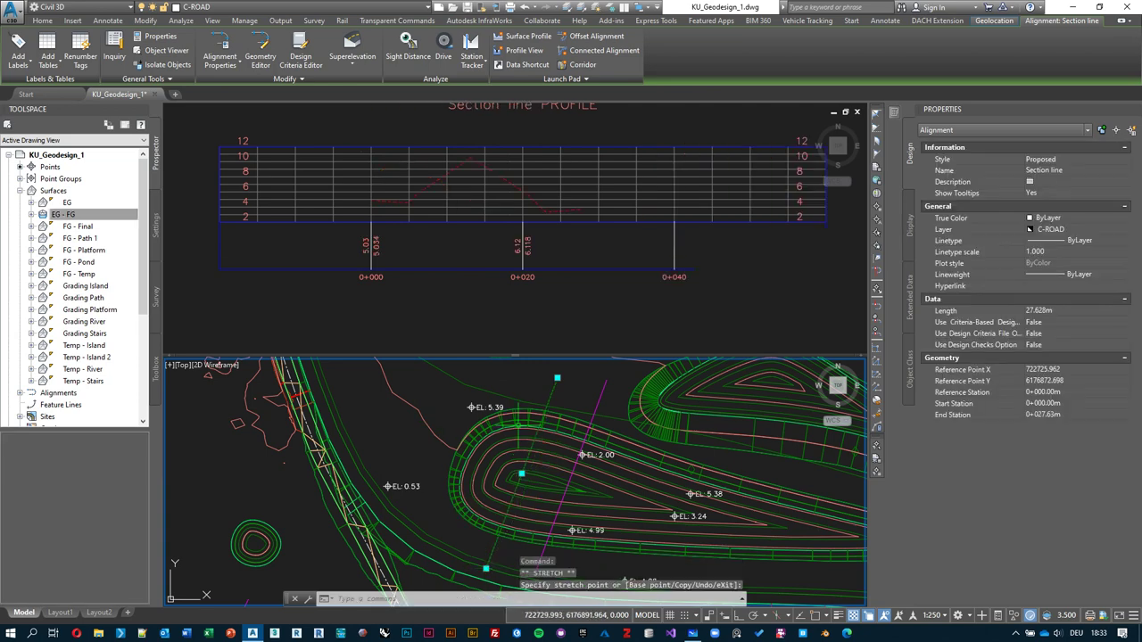
left_click(371, 275)
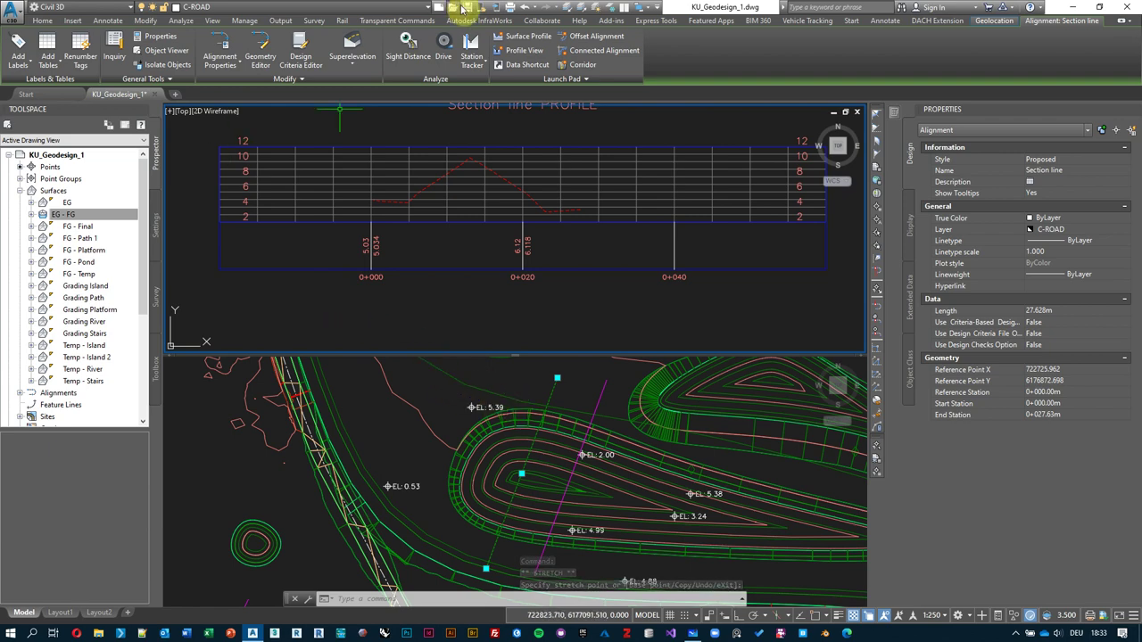
left_click(467, 8)
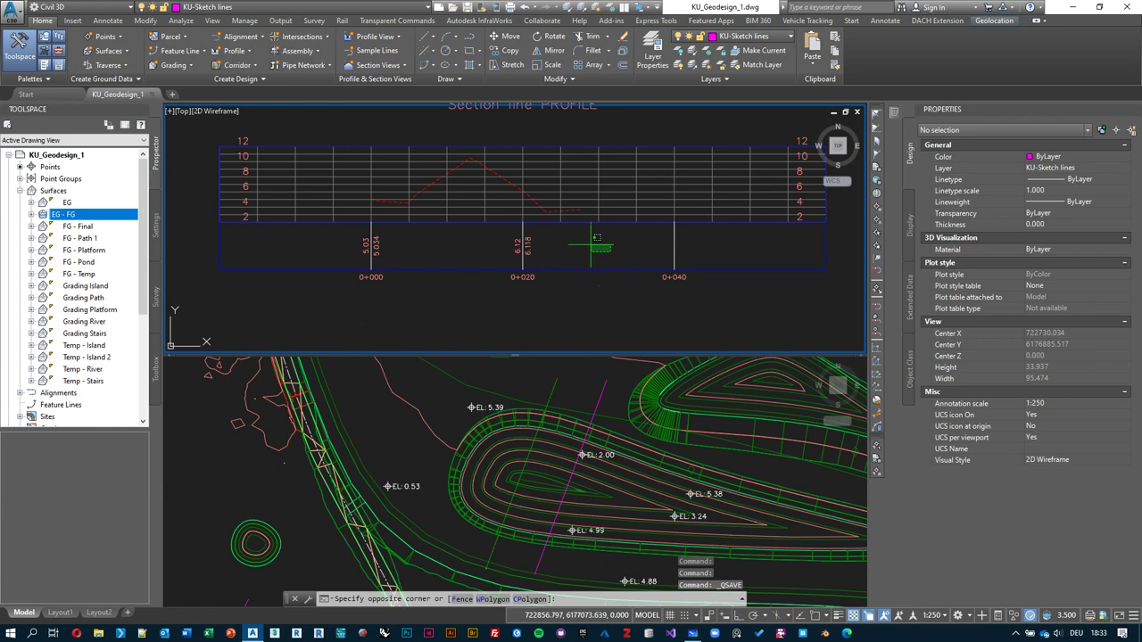
left_click(596, 237)
scroll(545, 252, "down", 2)
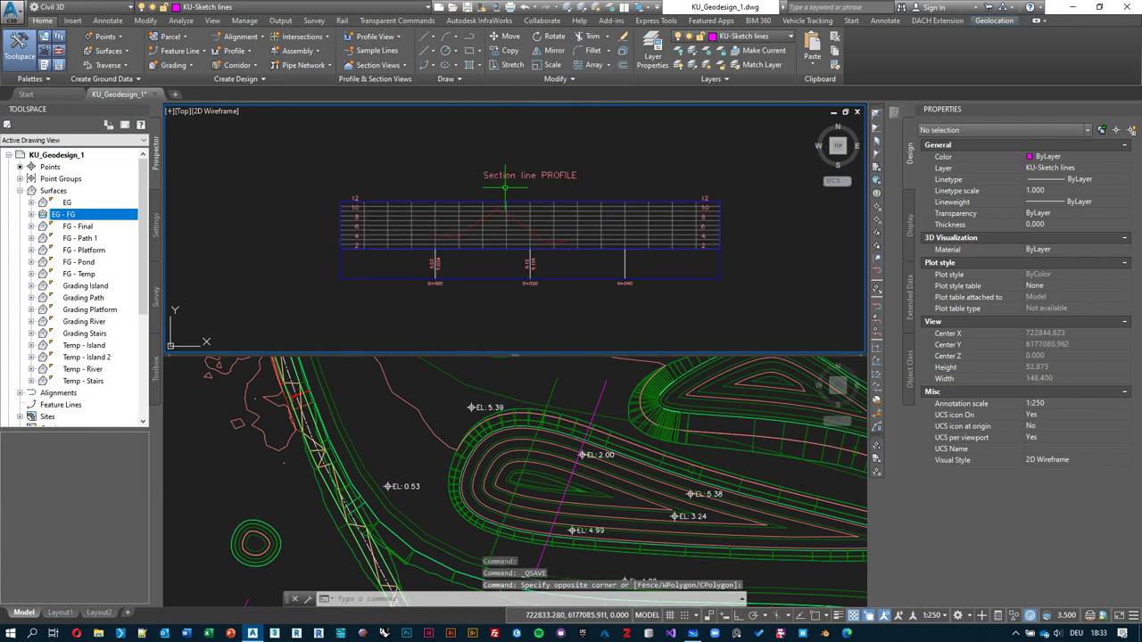
left_click(748, 264)
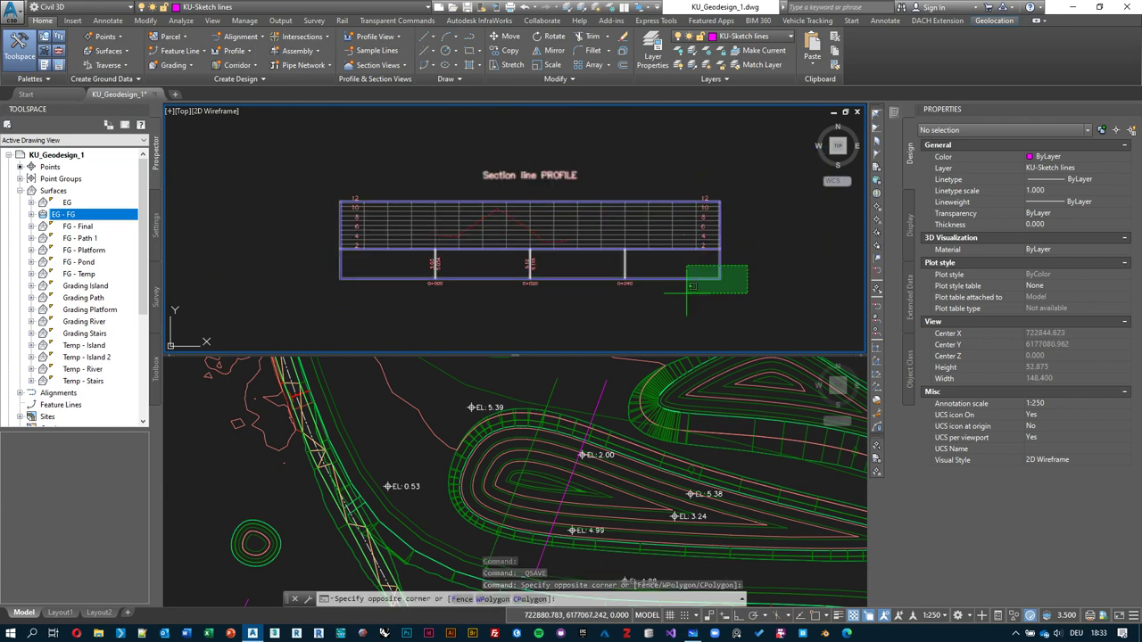
left_click(696, 287)
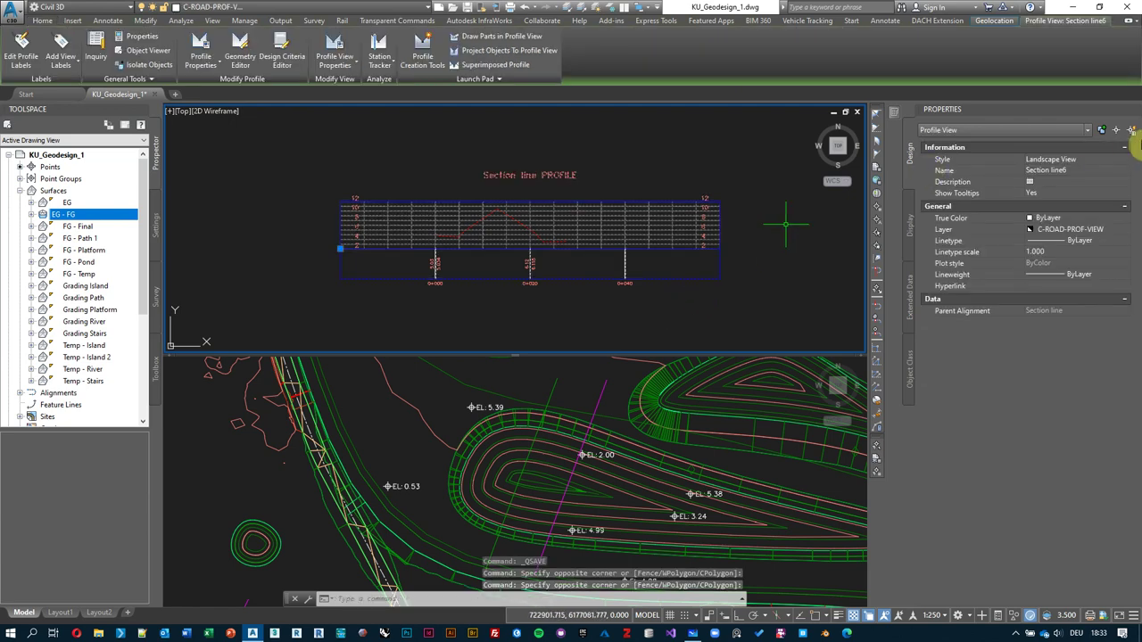
key("Escape")
middle_click_drag(581, 234, 554, 237)
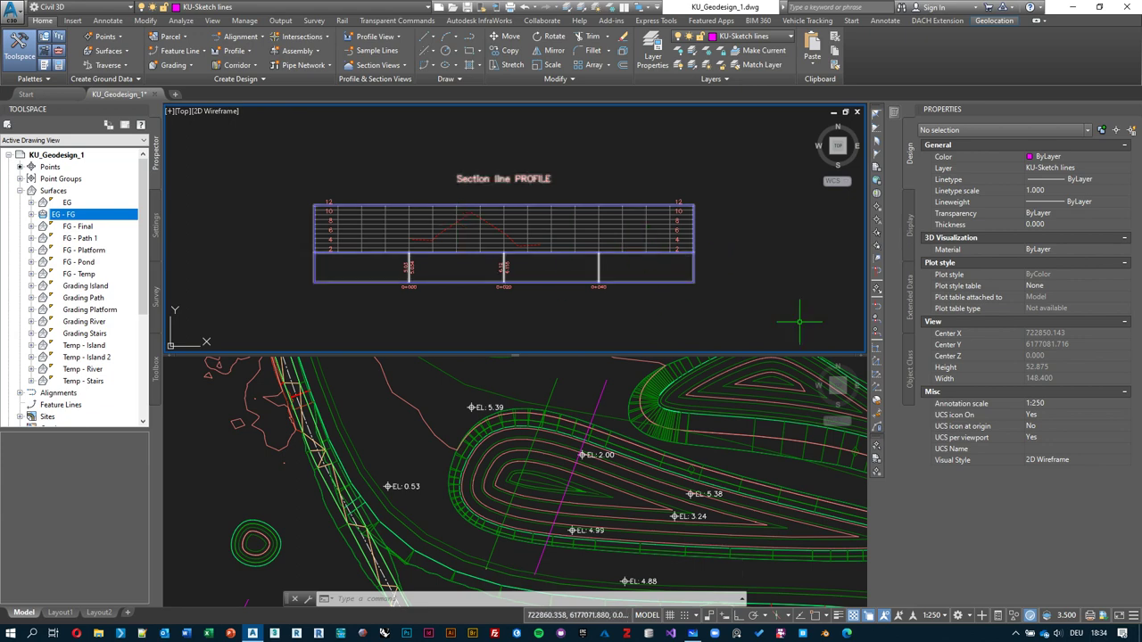
- Try exploding the section profile view and undo the explode
left_click(658, 258)
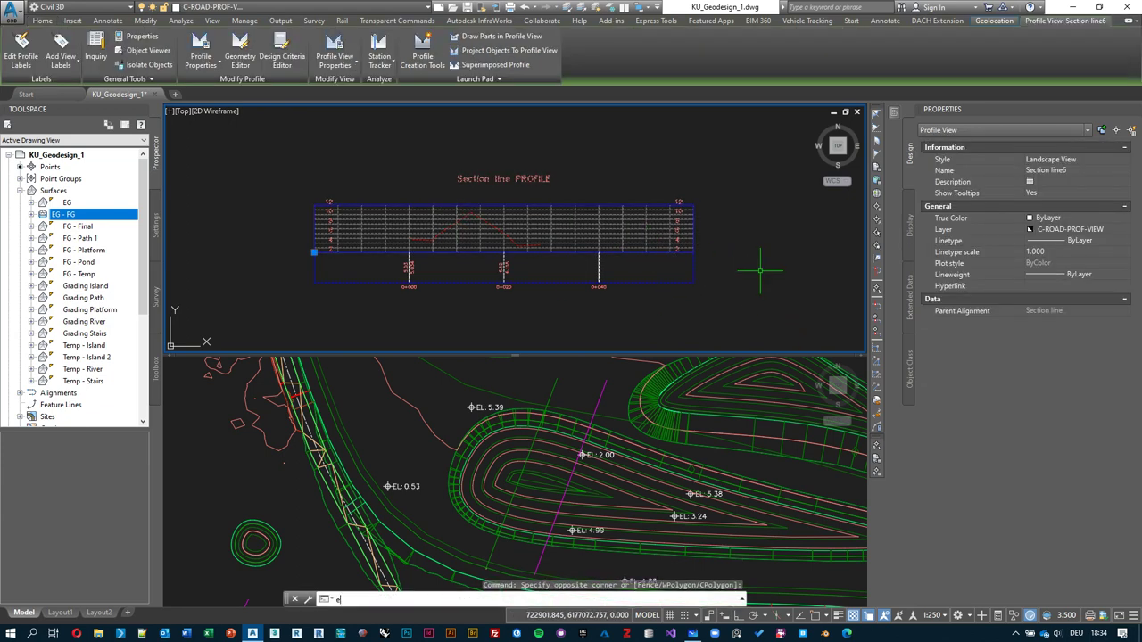
key("Return")
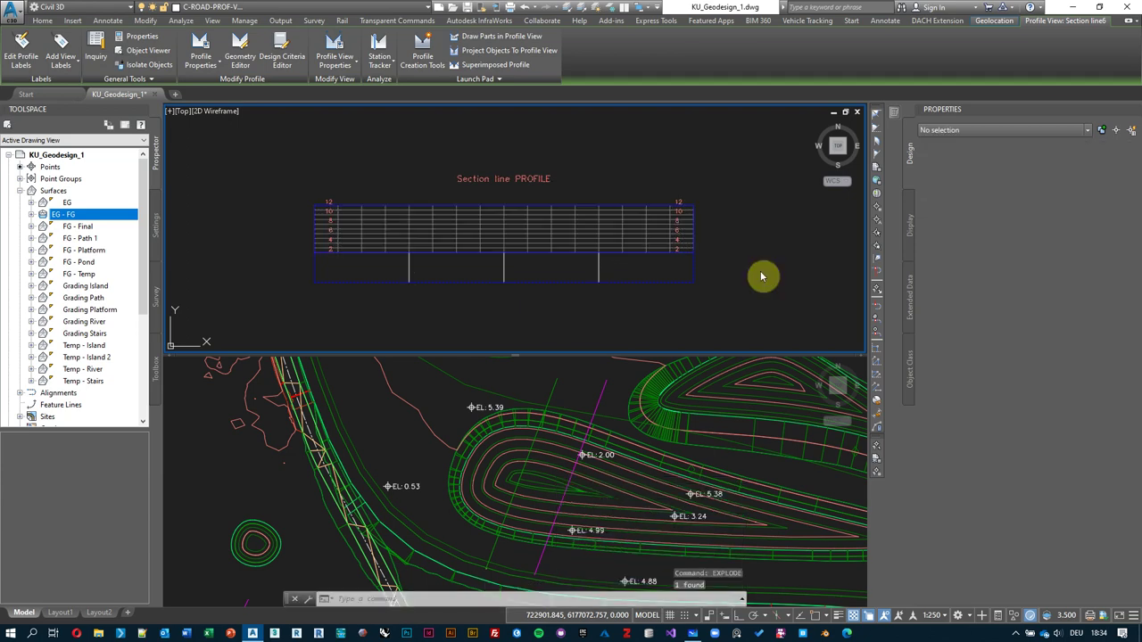
left_click(531, 260)
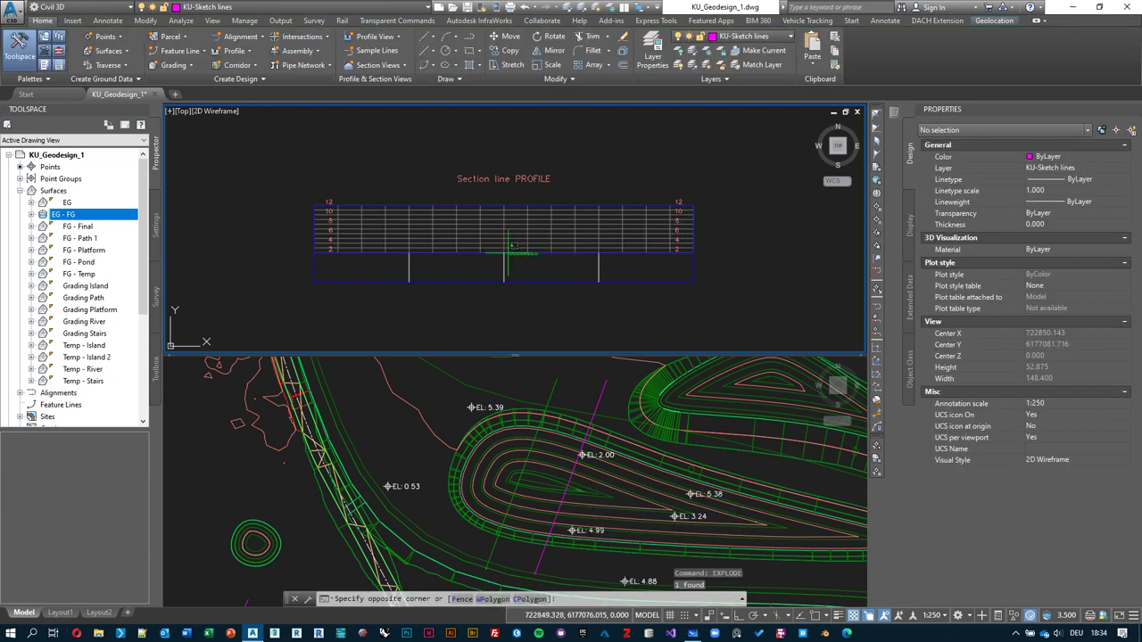
scroll(437, 219, "up", 2)
scroll(460, 255, "down", 1)
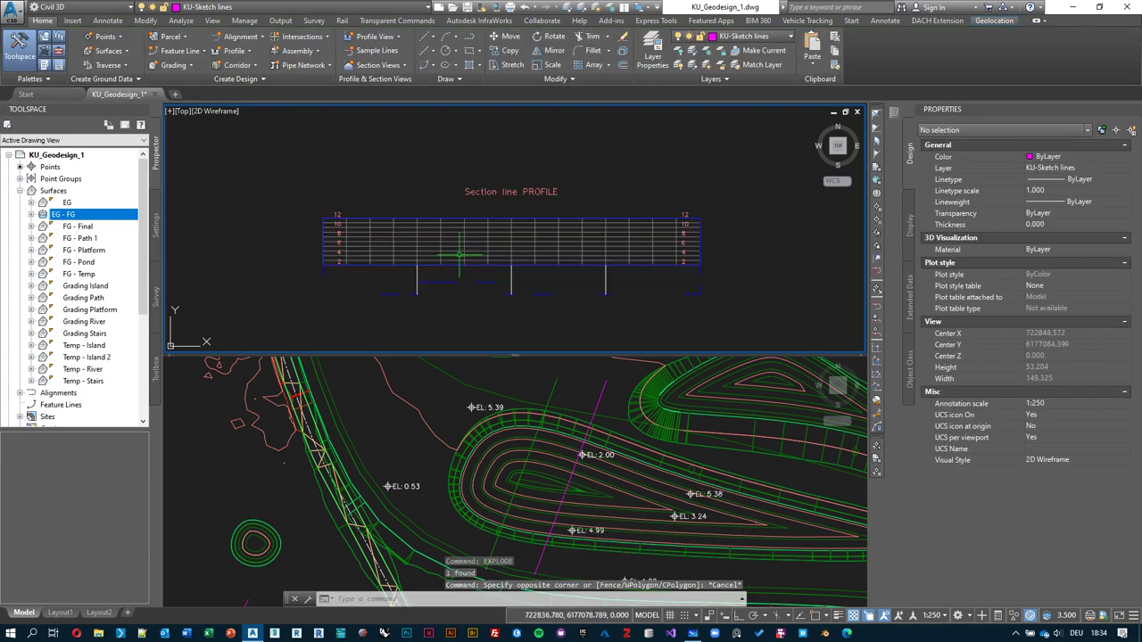
scroll(548, 243, "down", 1)
key("ctrl+z")
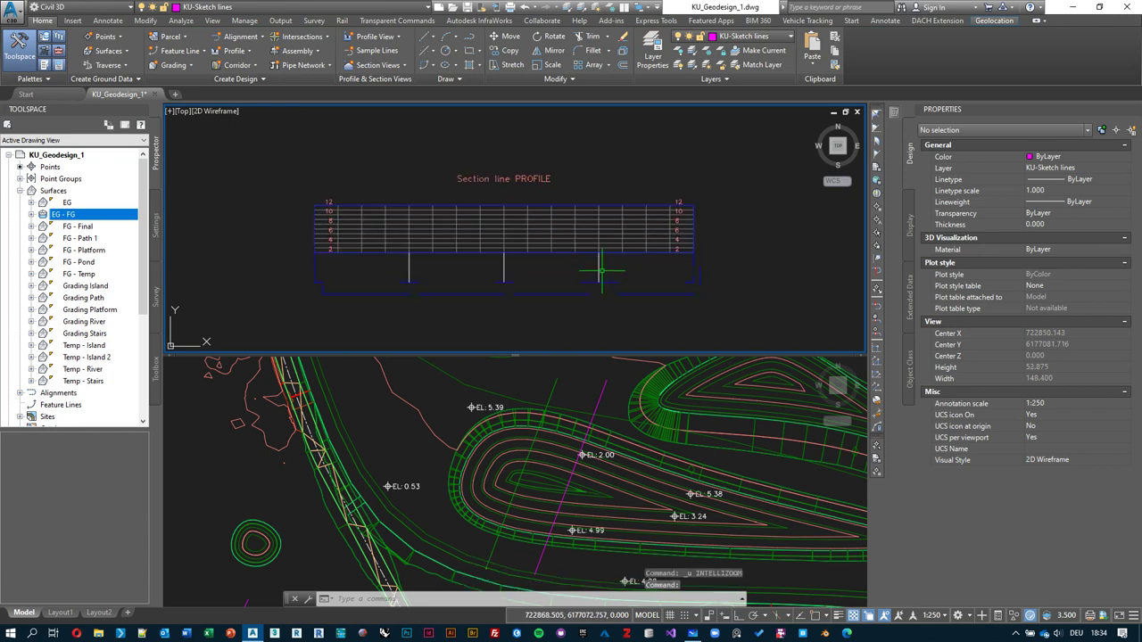
- Try exploding the FG - Final surface profile line inside the section profile view, and undo that explode
scroll(500, 237, "up", 2)
left_click(495, 233)
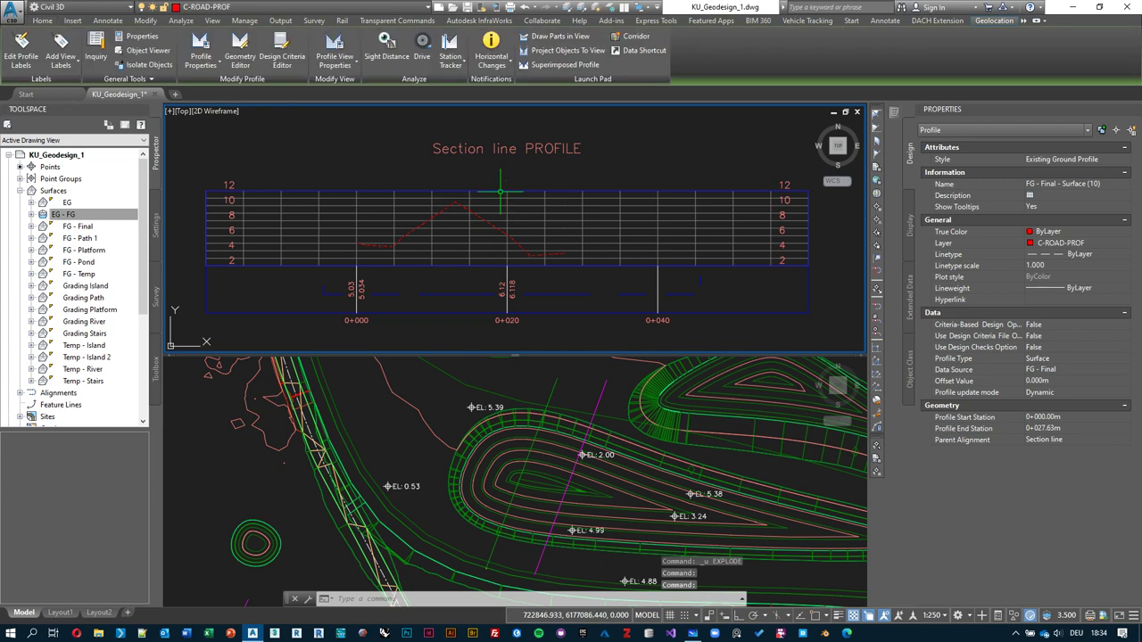
type("EX")
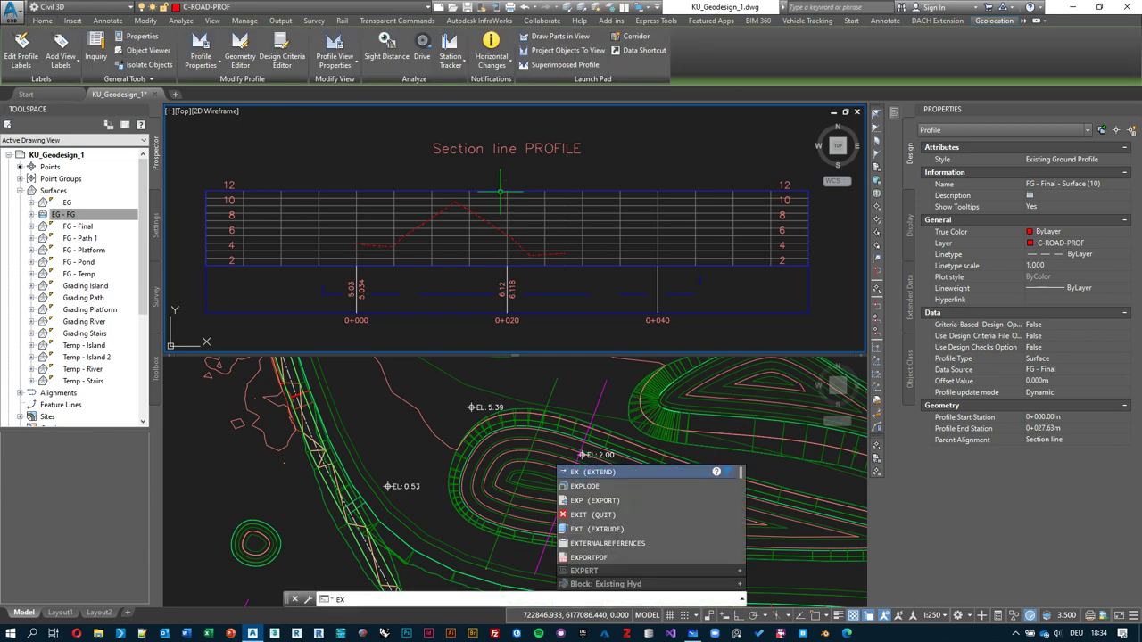
key("Down")
key("Return")
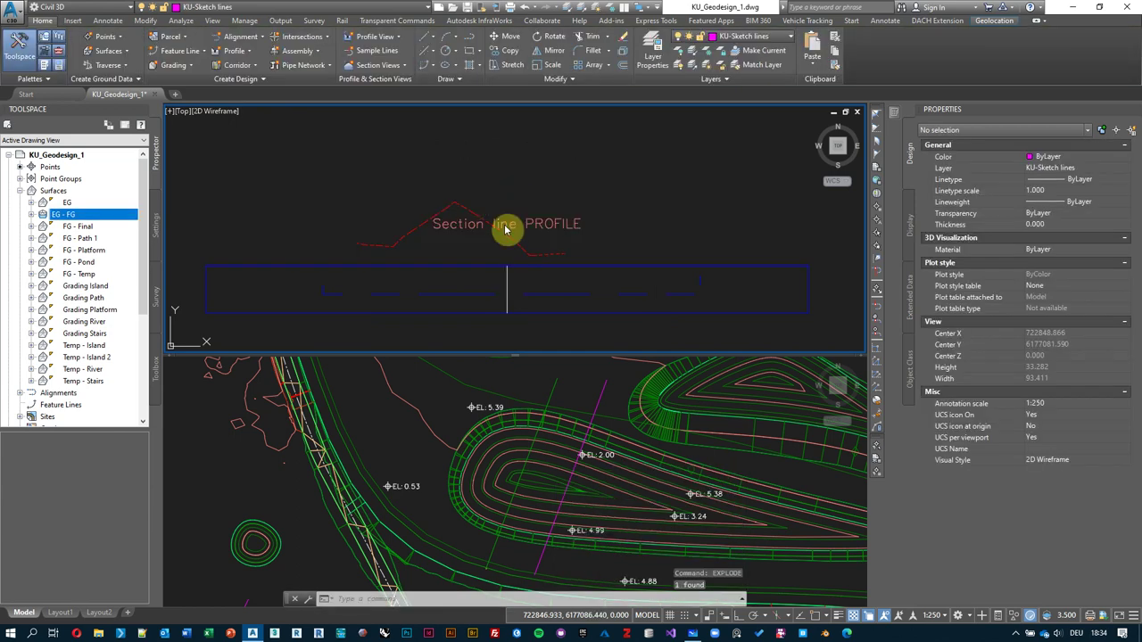
left_click(549, 216)
key("Escape")
scroll(471, 265, "down", 2)
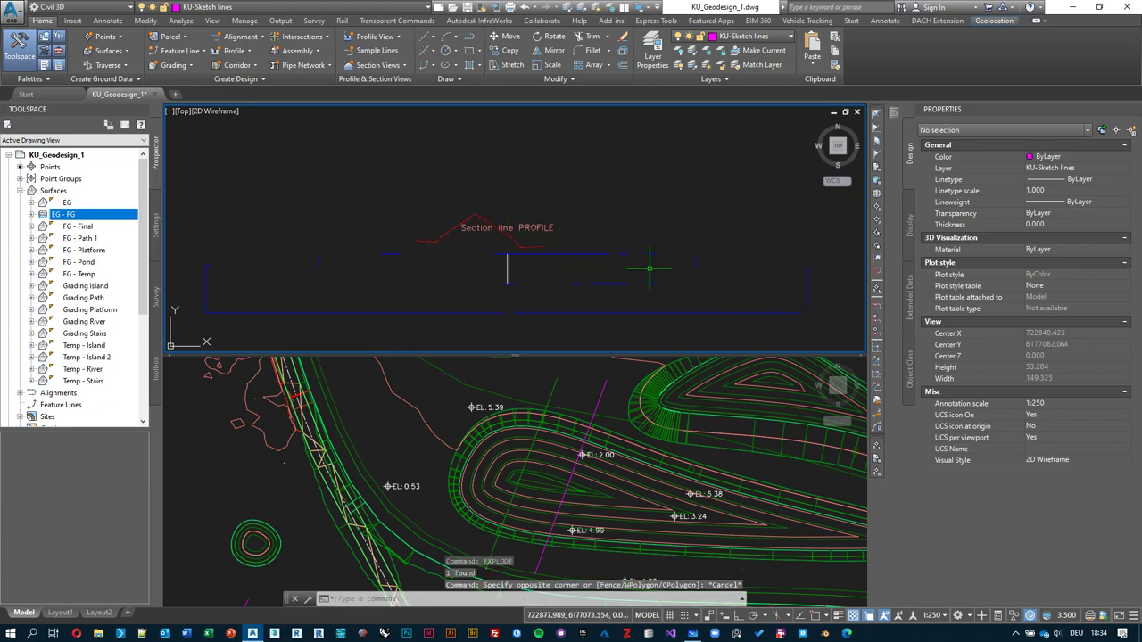
key("ctrl+z")
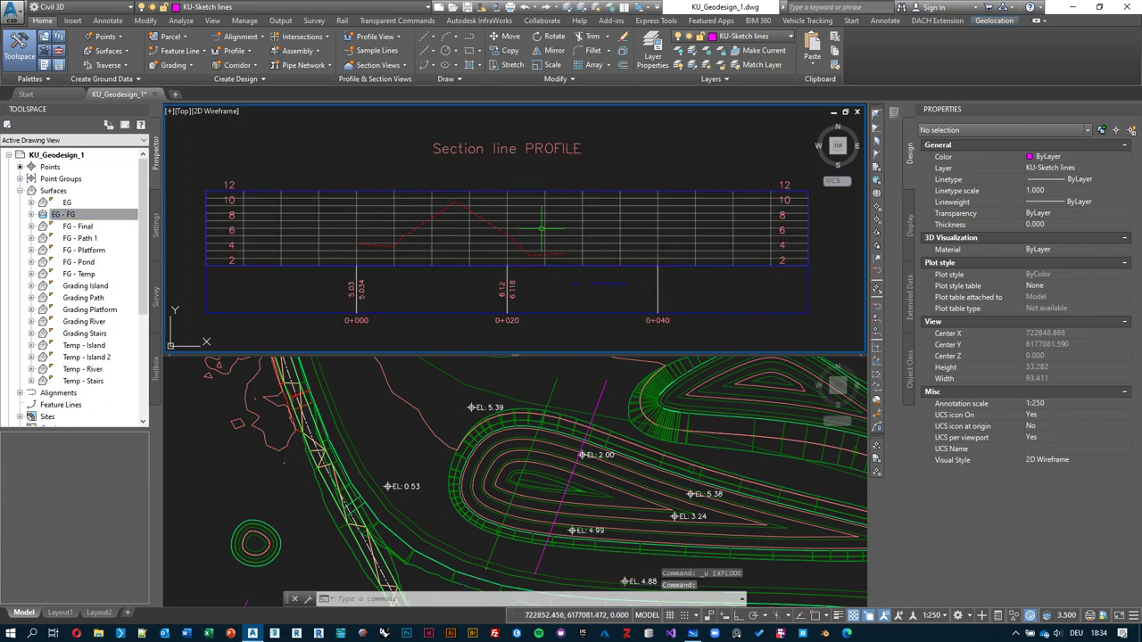
- Stretch the Section line alignment's north end west and then back northeast beyond the landform, for a length of about 28.3 m
mouse_move(513, 234)
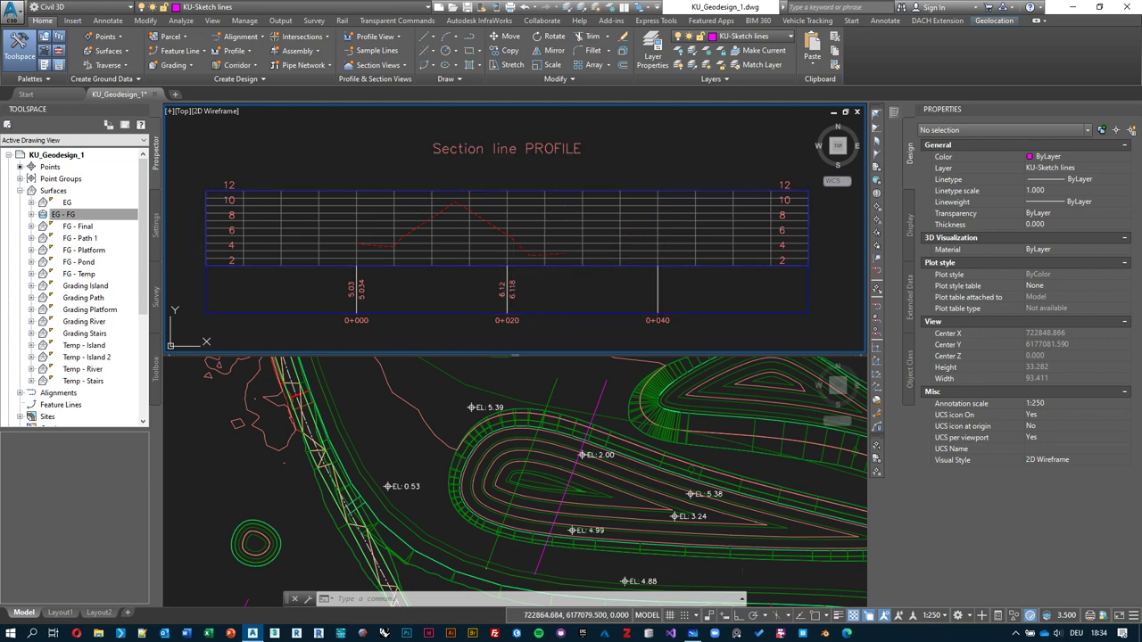
key("Escape")
middle_click_drag(591, 254, 588, 237)
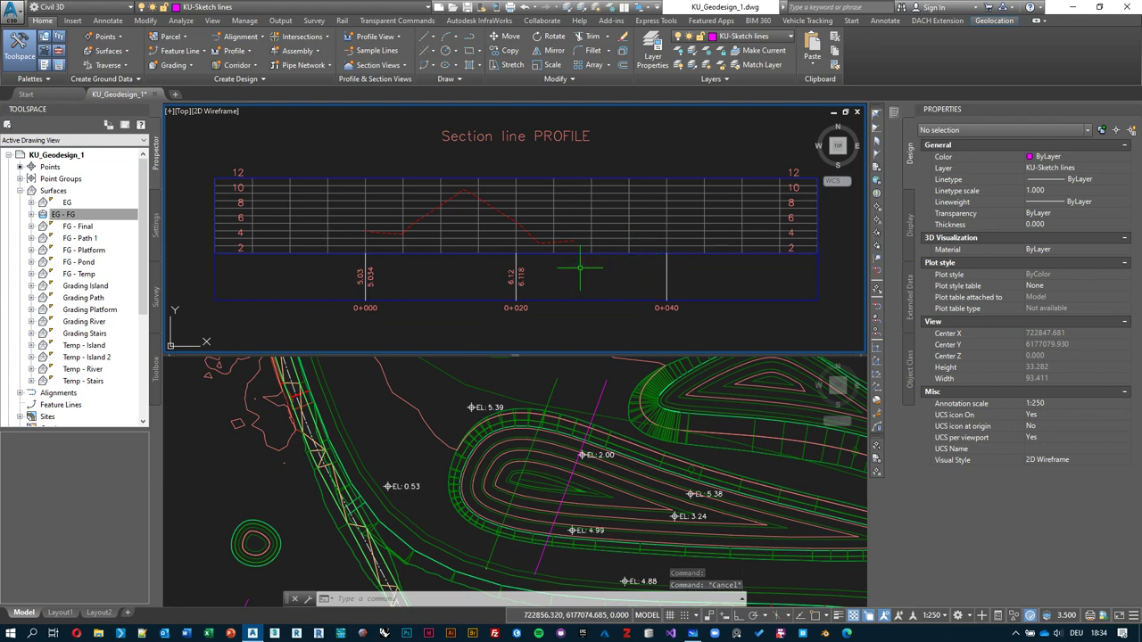
left_click(546, 381)
left_click(556, 384)
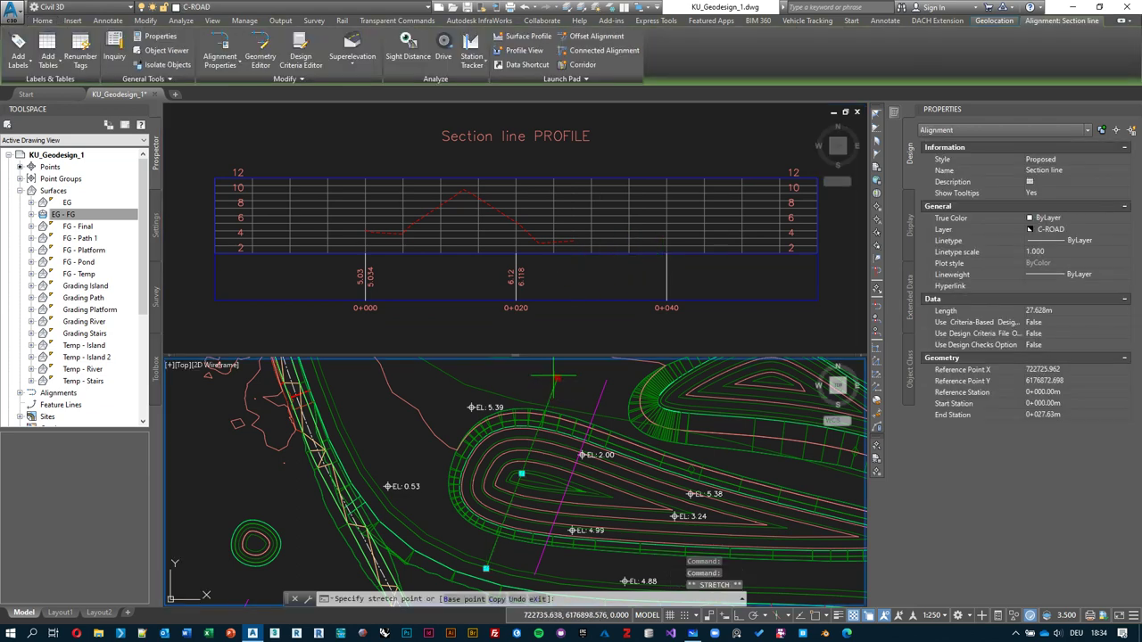
left_click(487, 364)
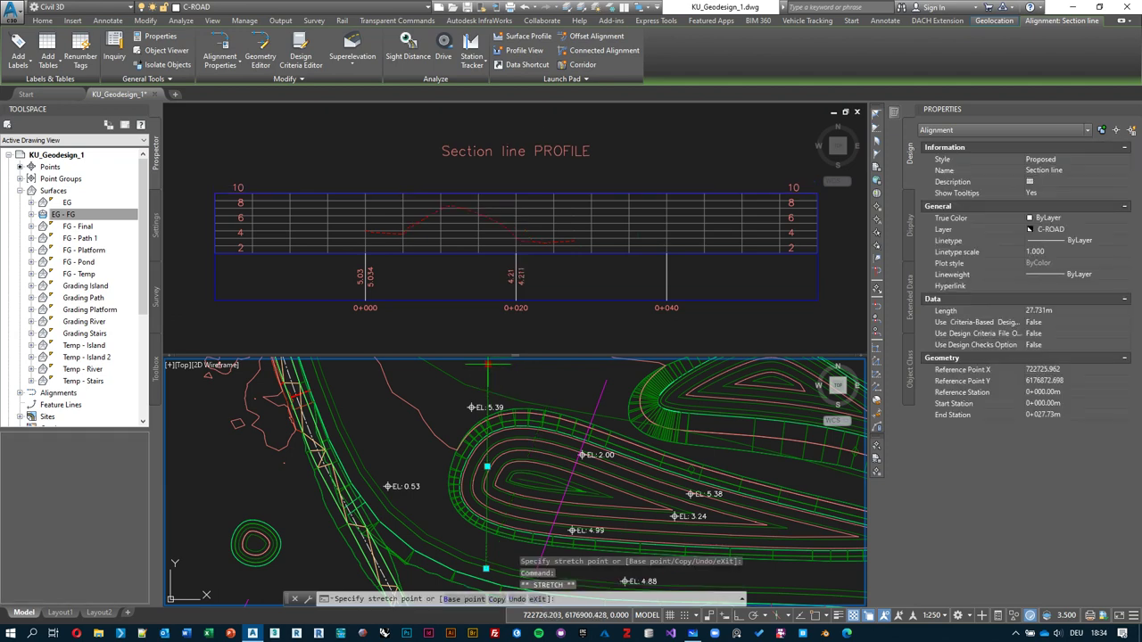
left_click(571, 379)
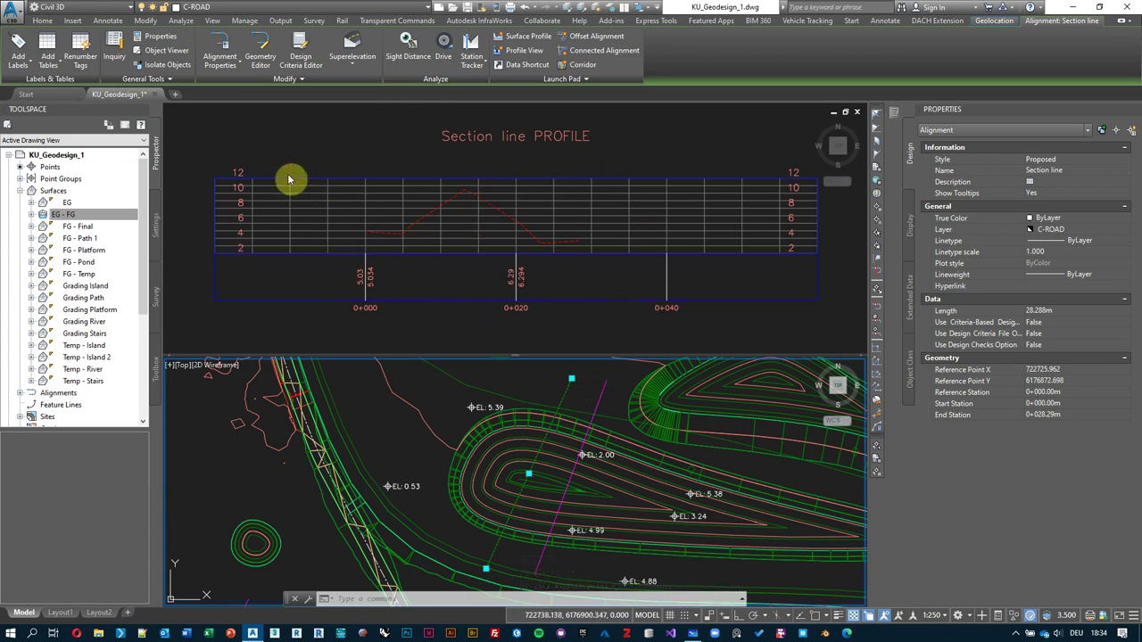
- Maximize the plan viewport and delete the magenta sketch line crossing the landform
left_click(170, 365)
left_click(215, 376)
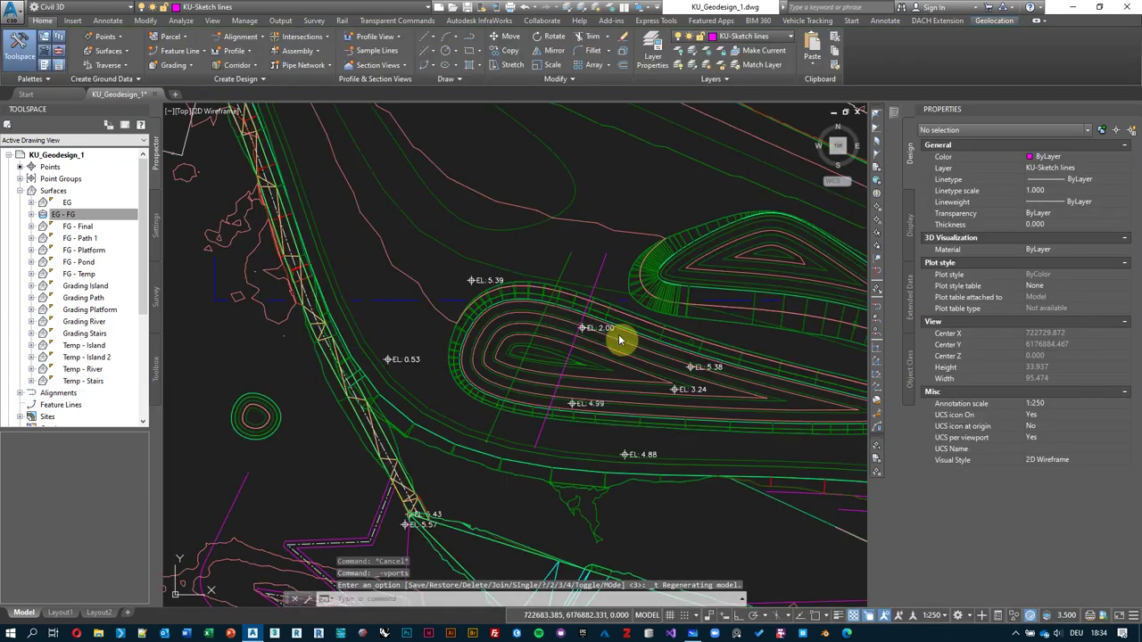
left_click(597, 275)
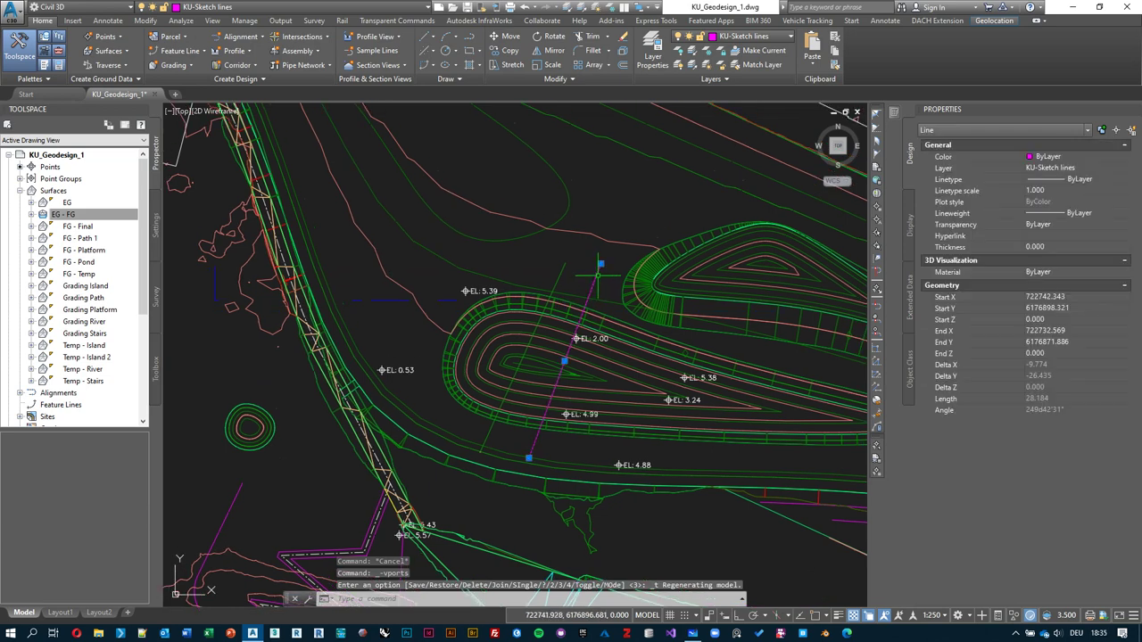
key("Delete")
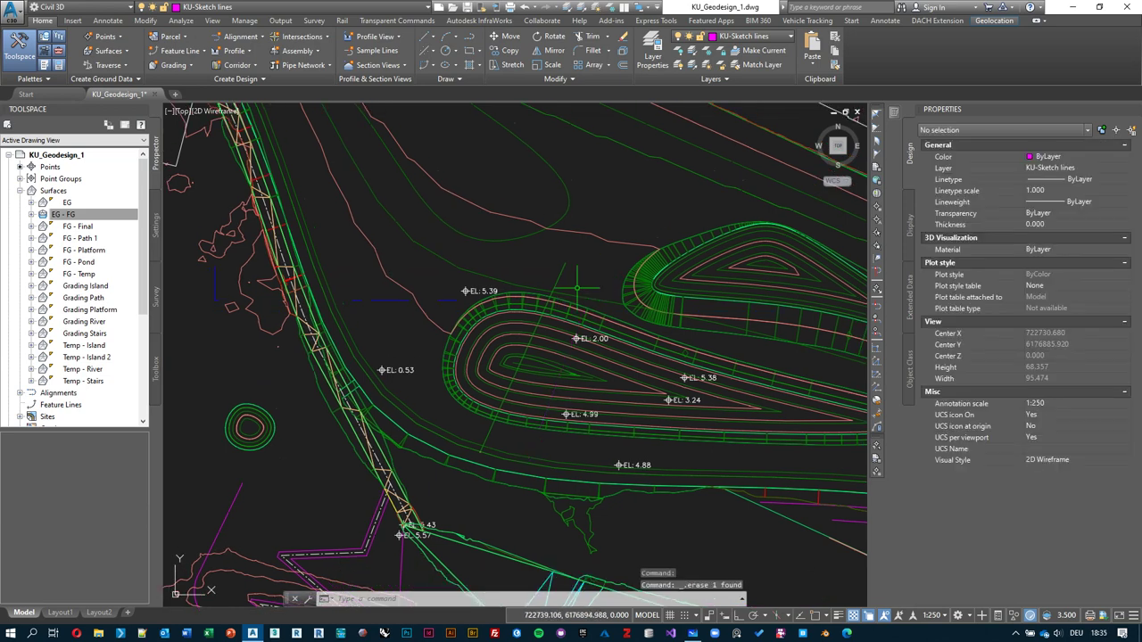
- Stretch the alignment's north end slightly northwest, for a length of about 28.8 m, and deselect it
scroll(553, 262, "up", 2)
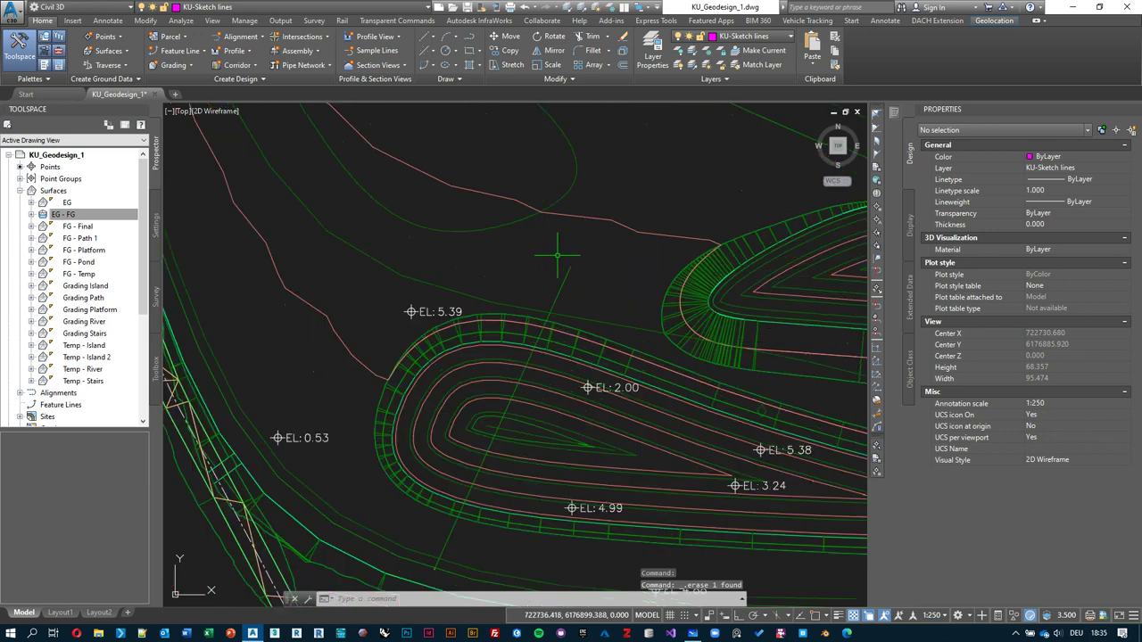
left_click(576, 269)
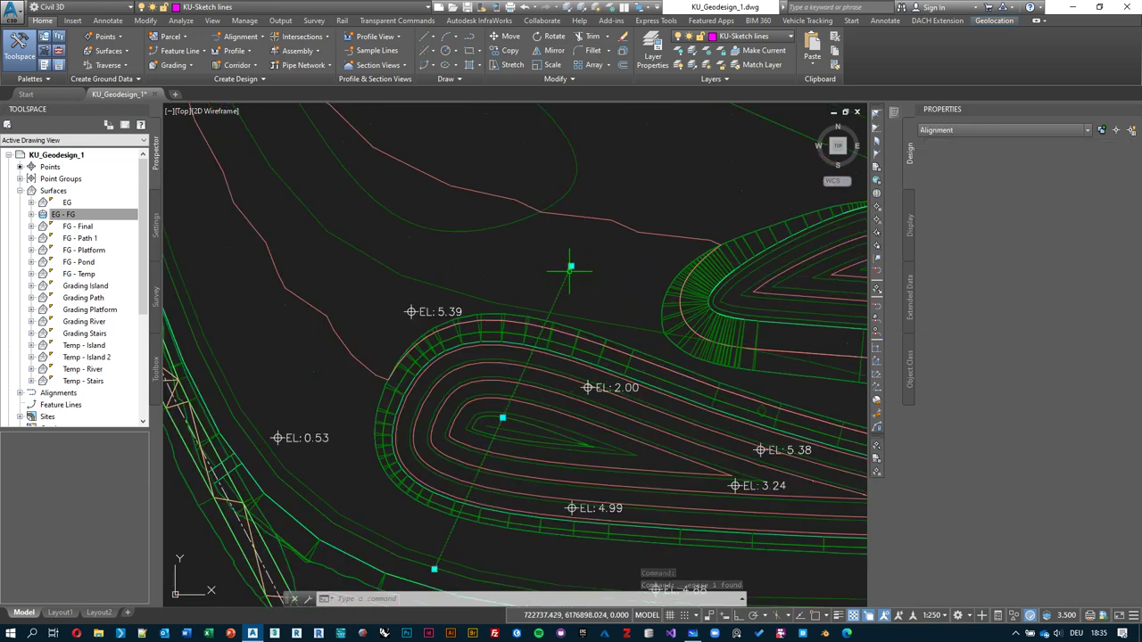
middle_click_drag(527, 289, 568, 254)
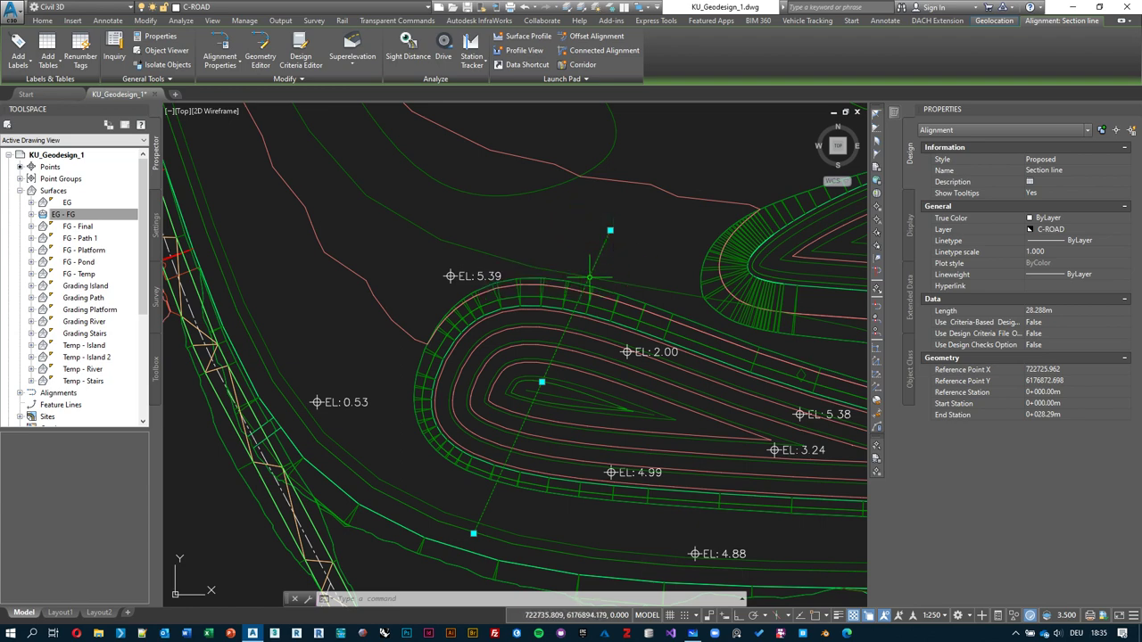
left_click(611, 230)
left_click(591, 218)
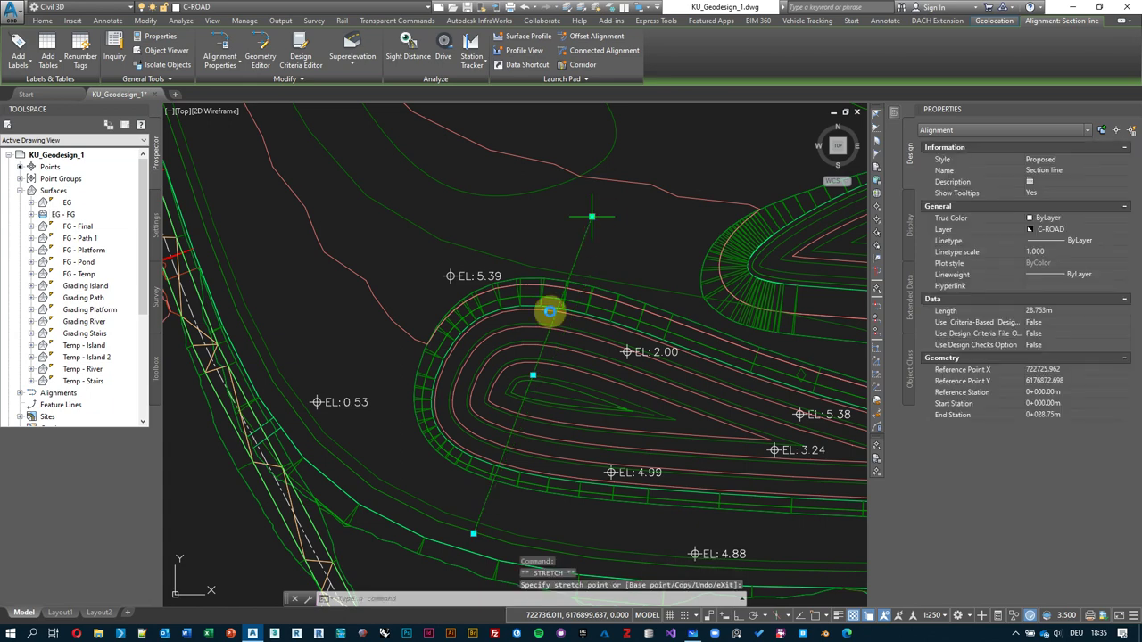
key("Escape")
middle_click_drag(606, 240, 612, 225)
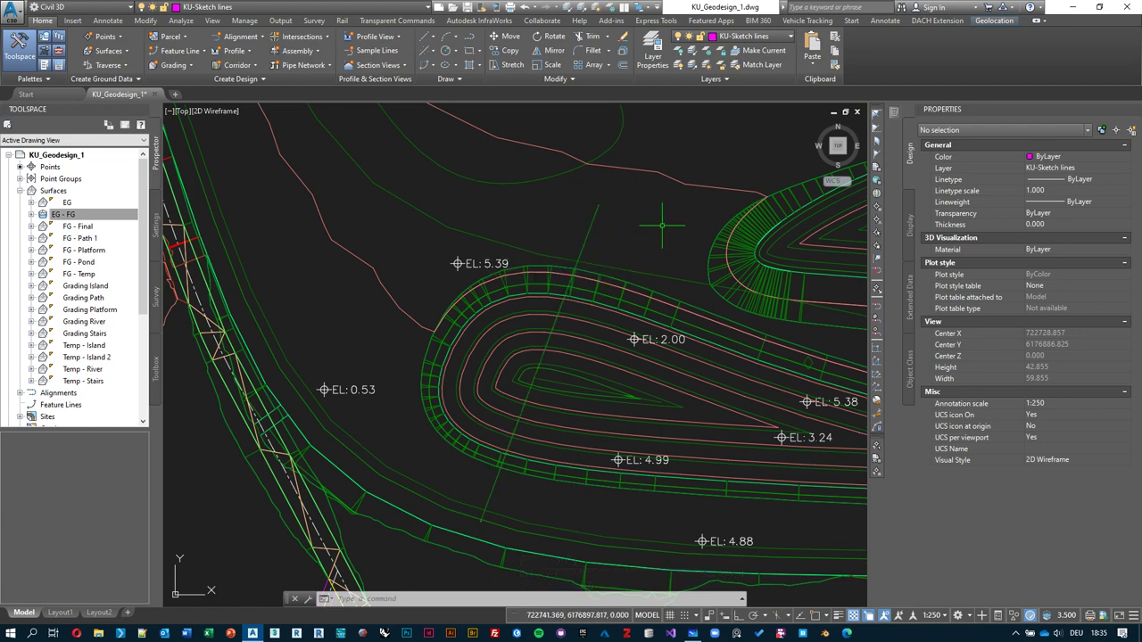
- Open the FG - Final surface in the Object Viewer and examine the shaded terrain from oblique angles
key("alt+Tab")
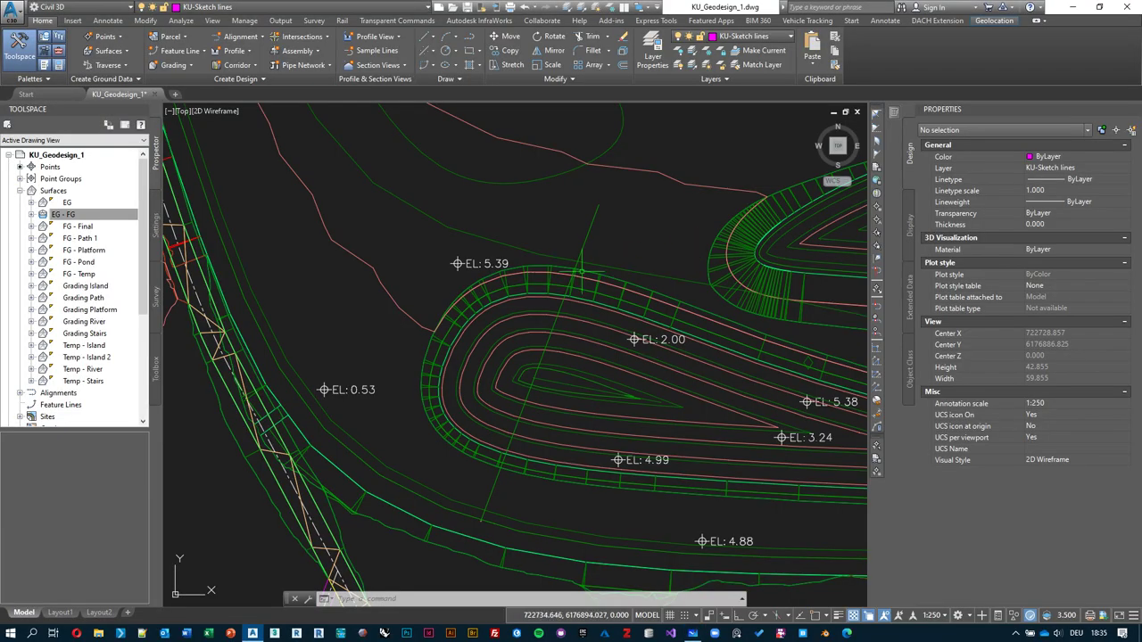
scroll(582, 259, "down", 5)
middle_click_drag(582, 241, 560, 306)
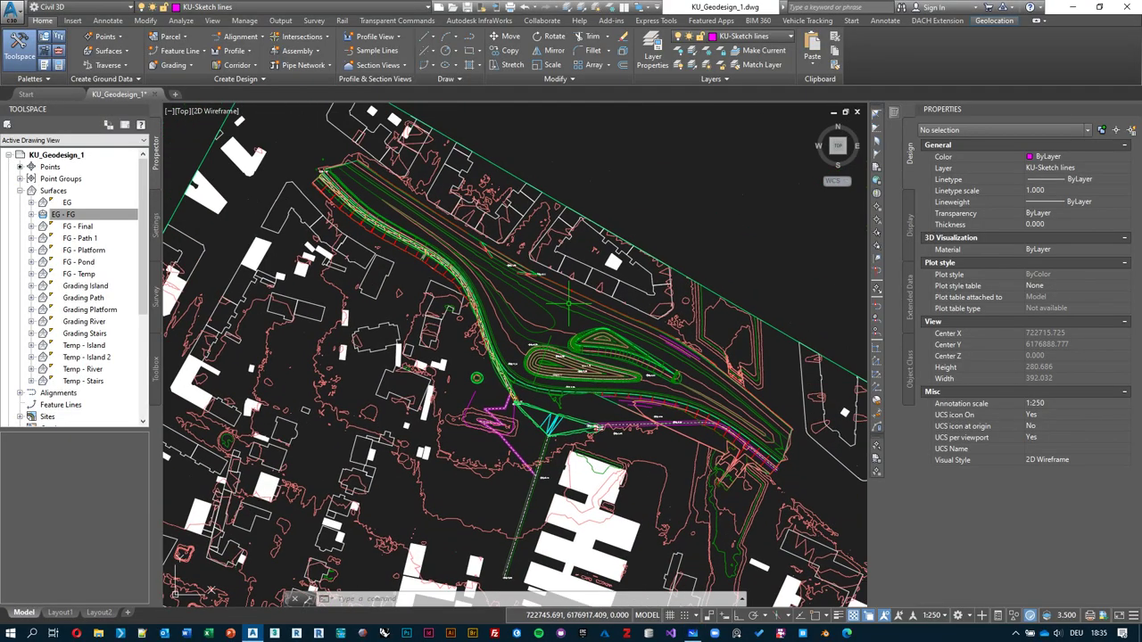
scroll(548, 341, "up", 2)
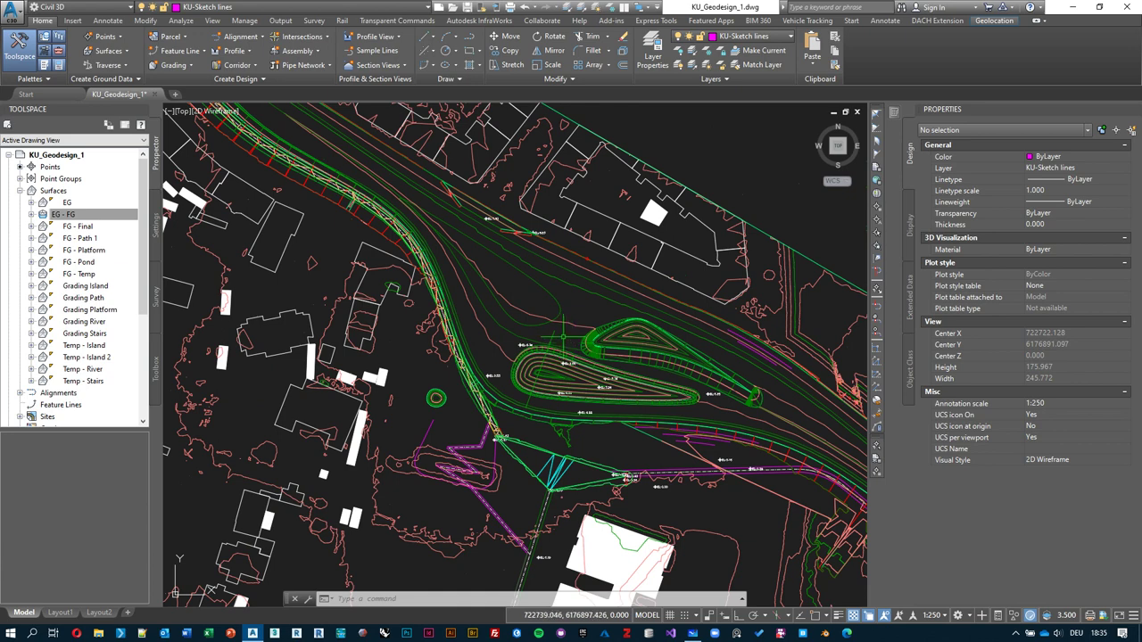
mouse_move(562, 337)
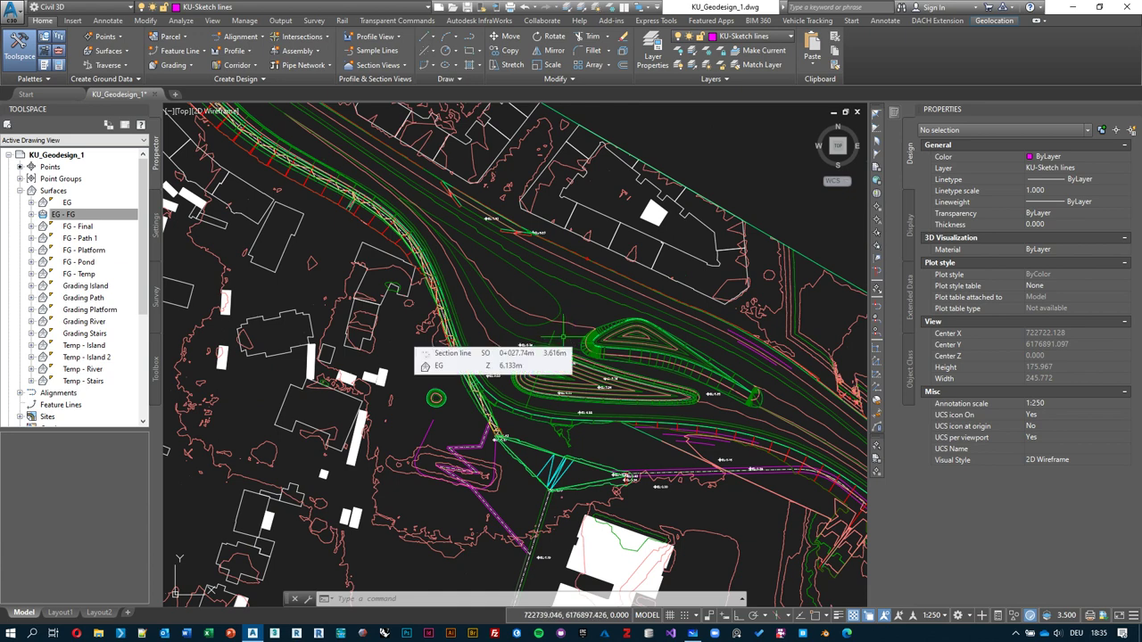
scroll(584, 290, "down", 2)
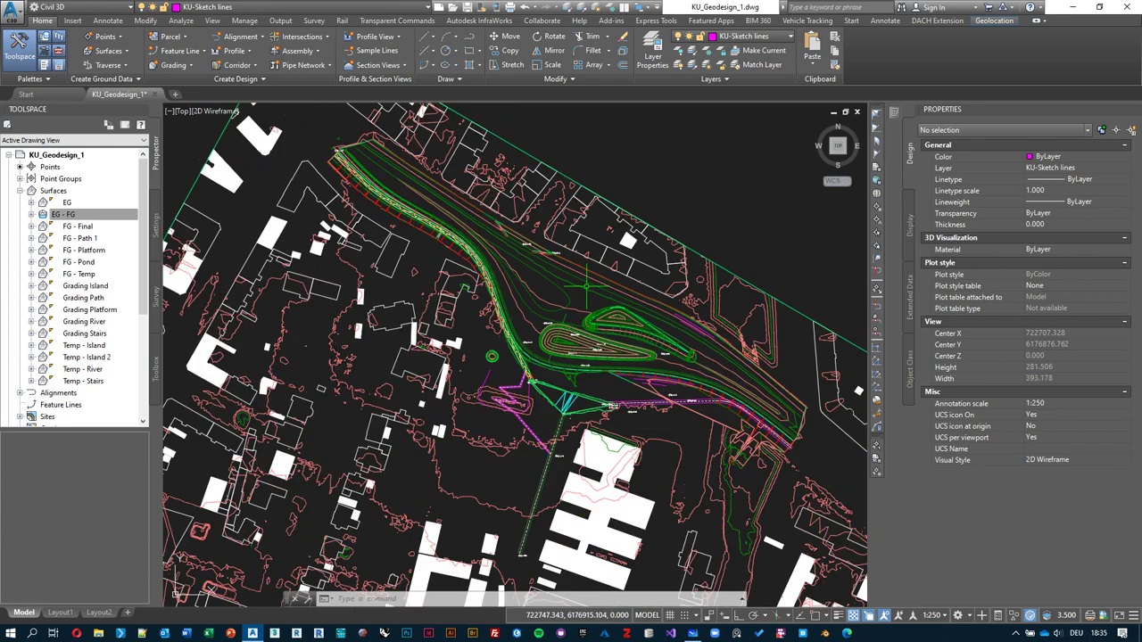
left_click(681, 187)
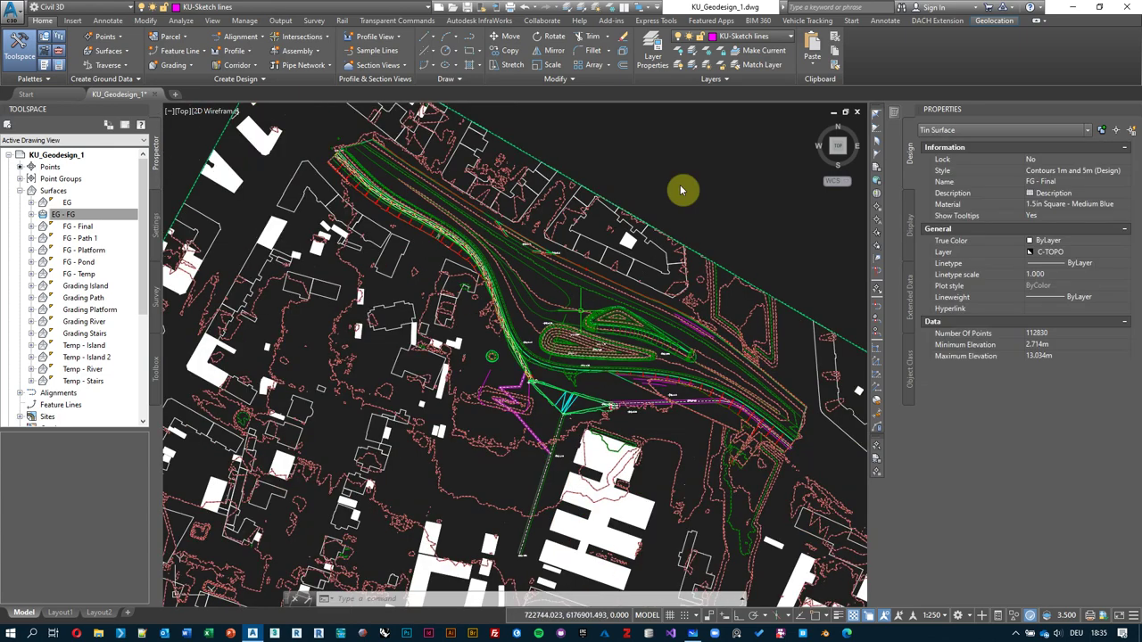
right_click(682, 186)
left_click(709, 364)
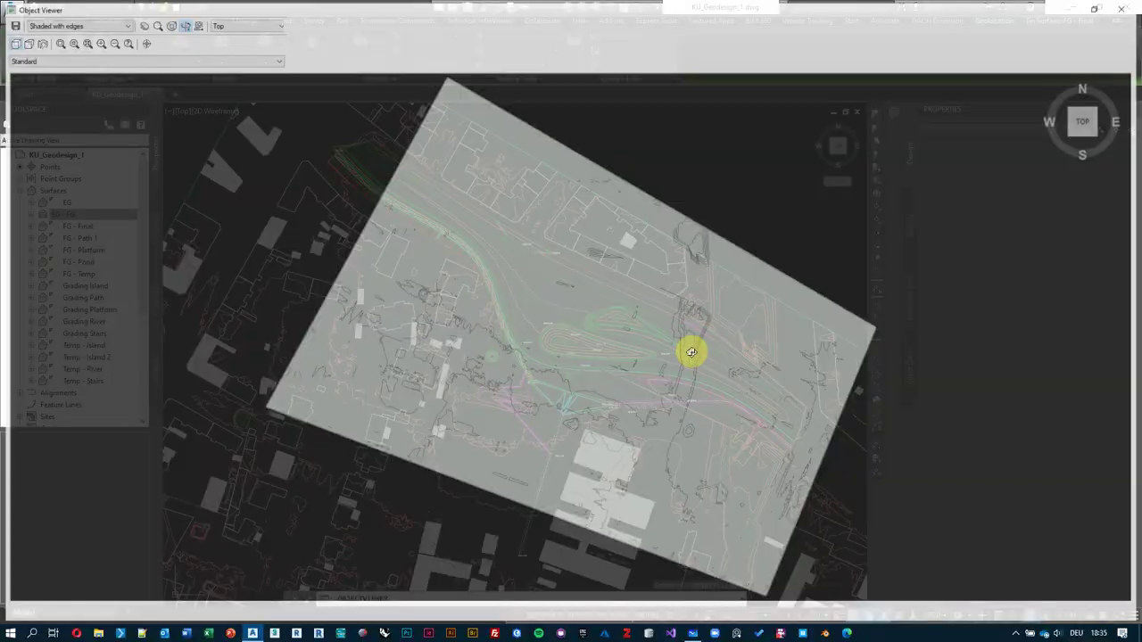
left_click_drag(692, 352, 597, 217)
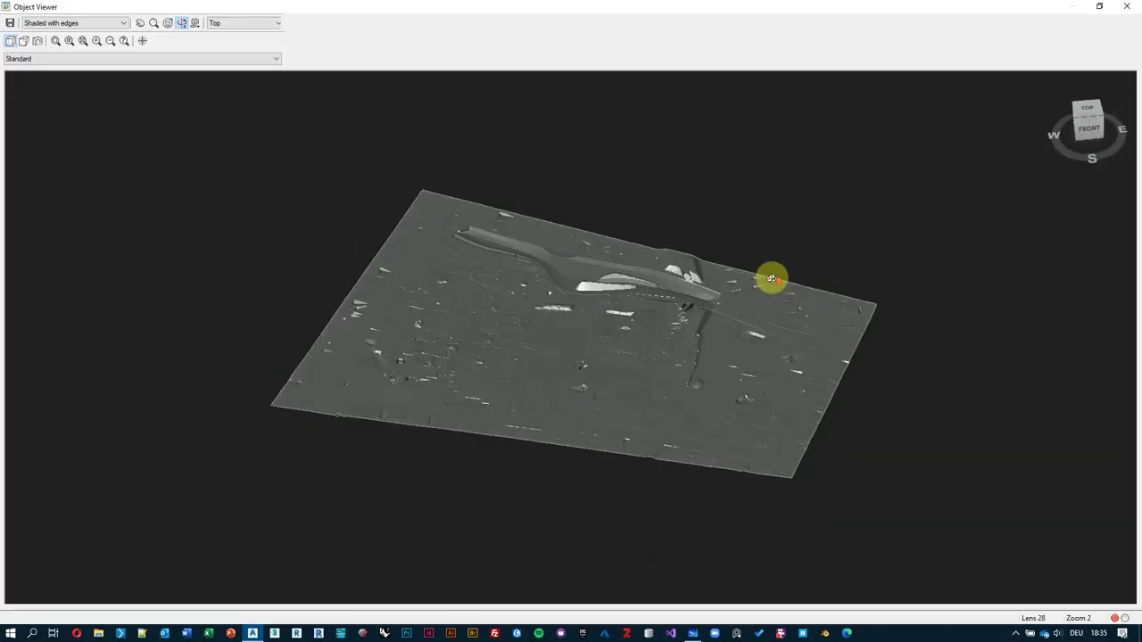
scroll(767, 277, "up", 3)
left_click_drag(734, 310, 576, 230)
scroll(576, 230, "up", 3)
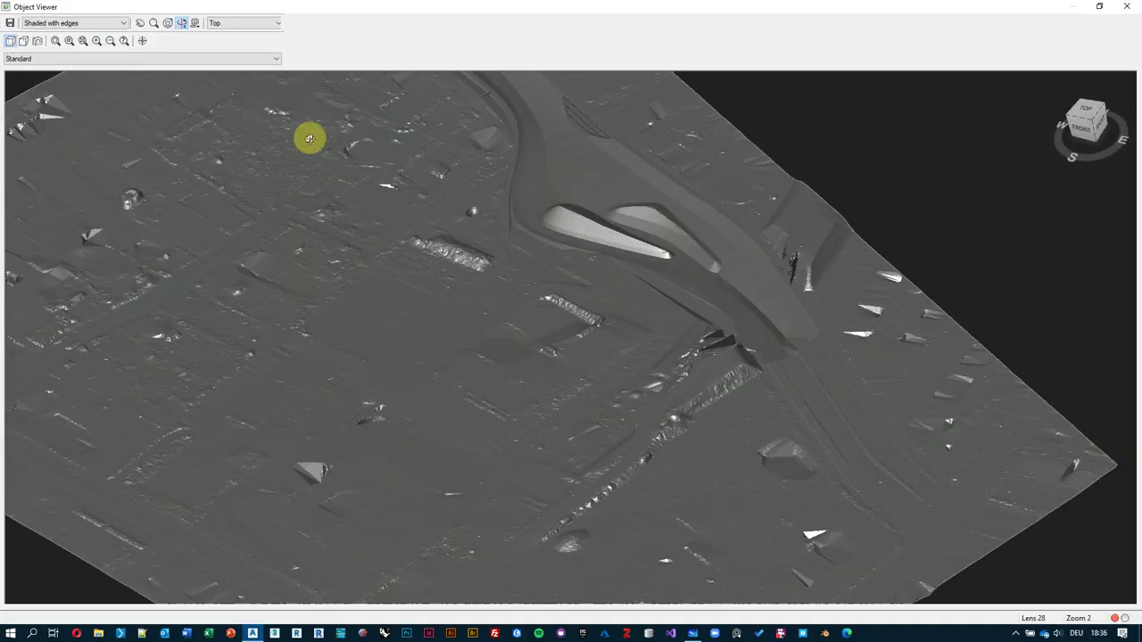
- Set the Object Viewer's visual style to Realistic, examine the landforms and path up close, and close the viewer
left_click(76, 23)
left_click(75, 65)
left_click_drag(708, 288, 595, 219)
scroll(595, 220, "up", 2)
left_click_drag(518, 262, 566, 229)
scroll(566, 229, "up", 6)
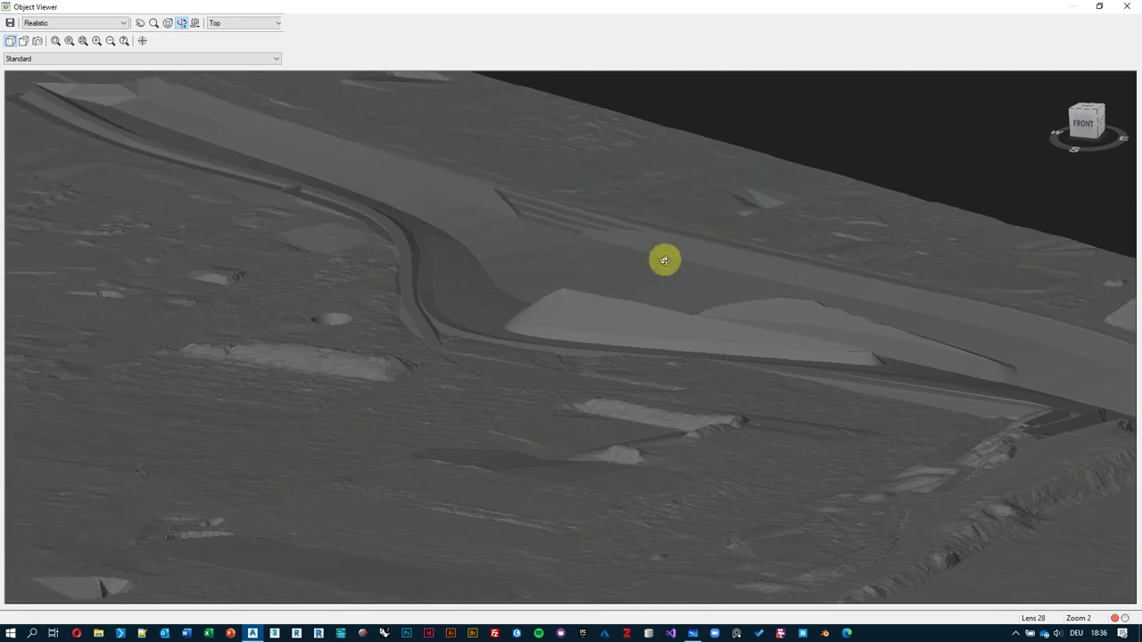
left_click_drag(603, 268, 615, 265)
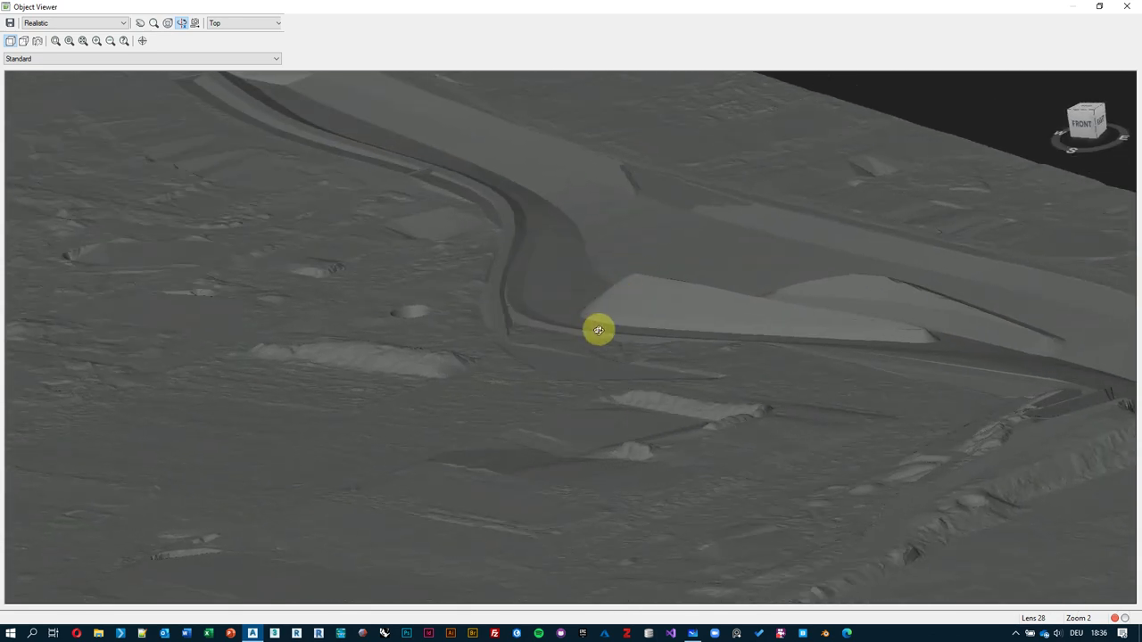
left_click(1127, 6)
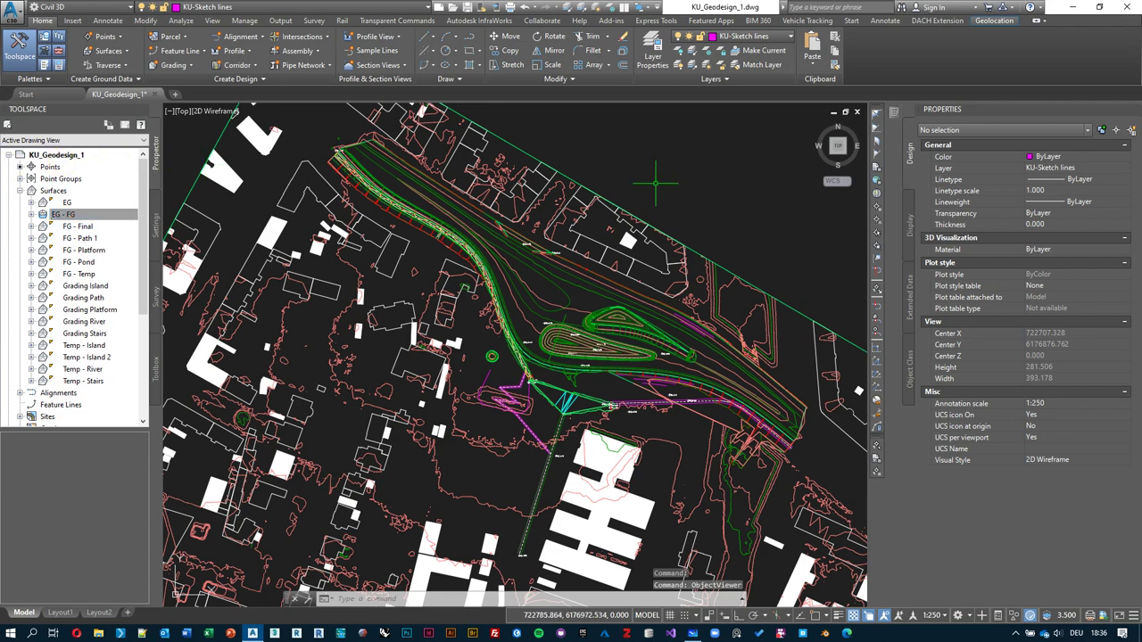
- Thaw the KU-Raster layer to bring back the raster images
type("lay")
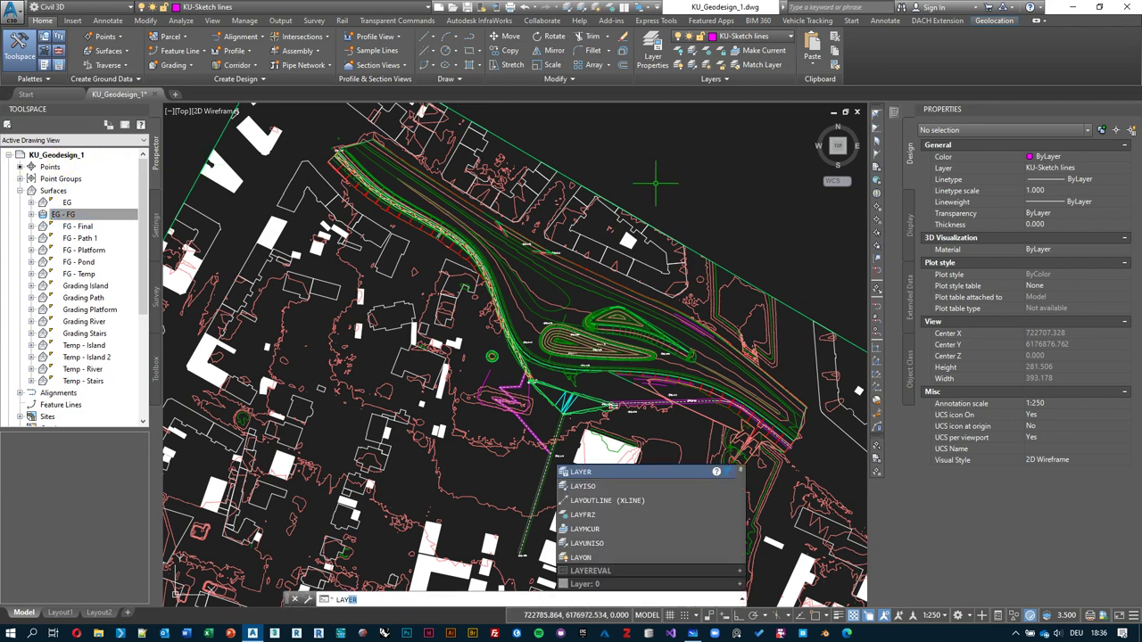
key("Return")
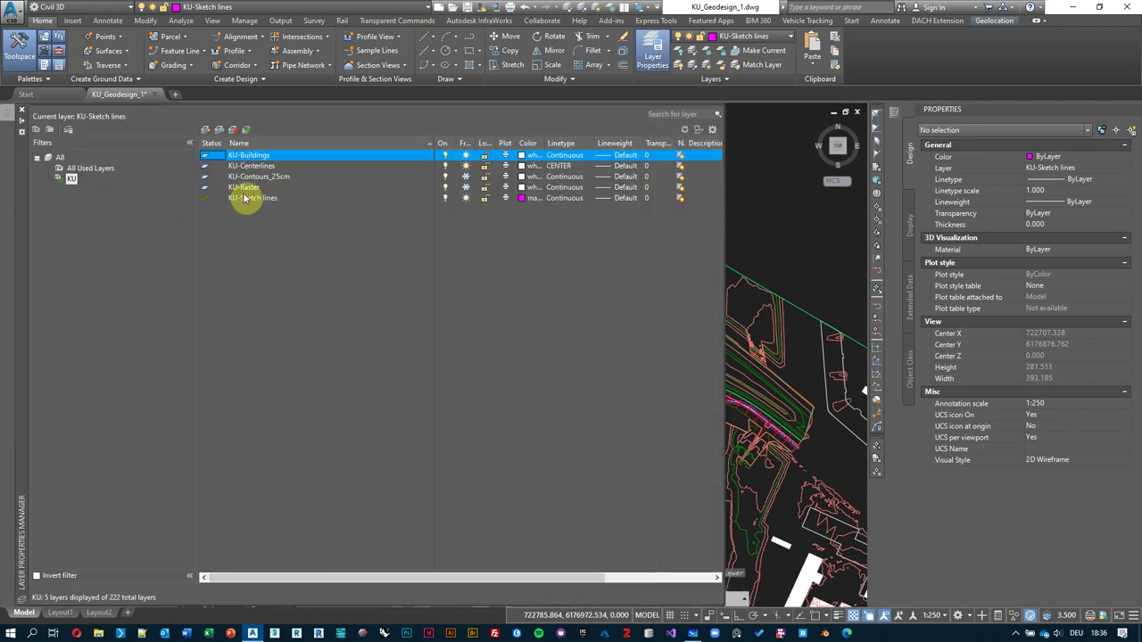
left_click(264, 187)
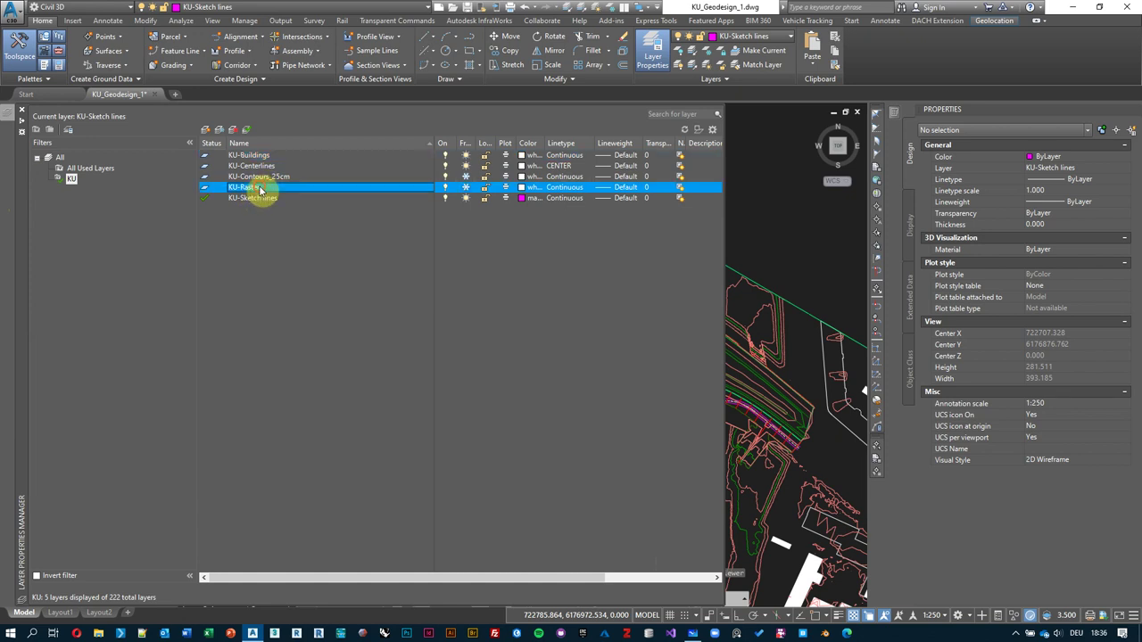
left_click(468, 190)
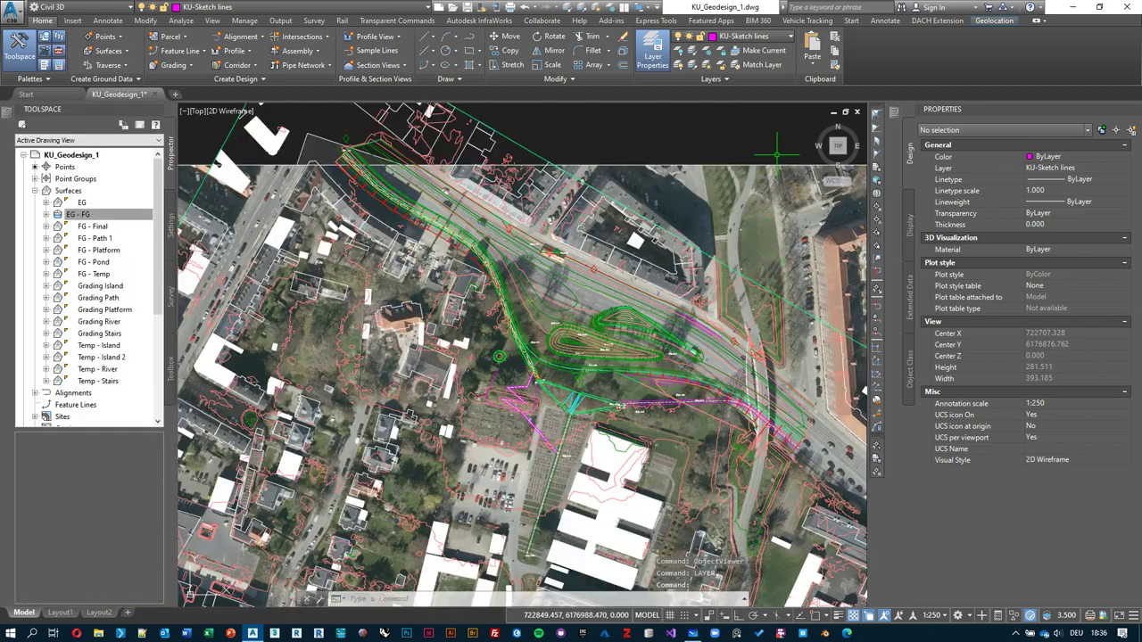
- Turn off the display of the Sketch_corrected_1 raster image and clear the selection
scroll(620, 138, "down", 2)
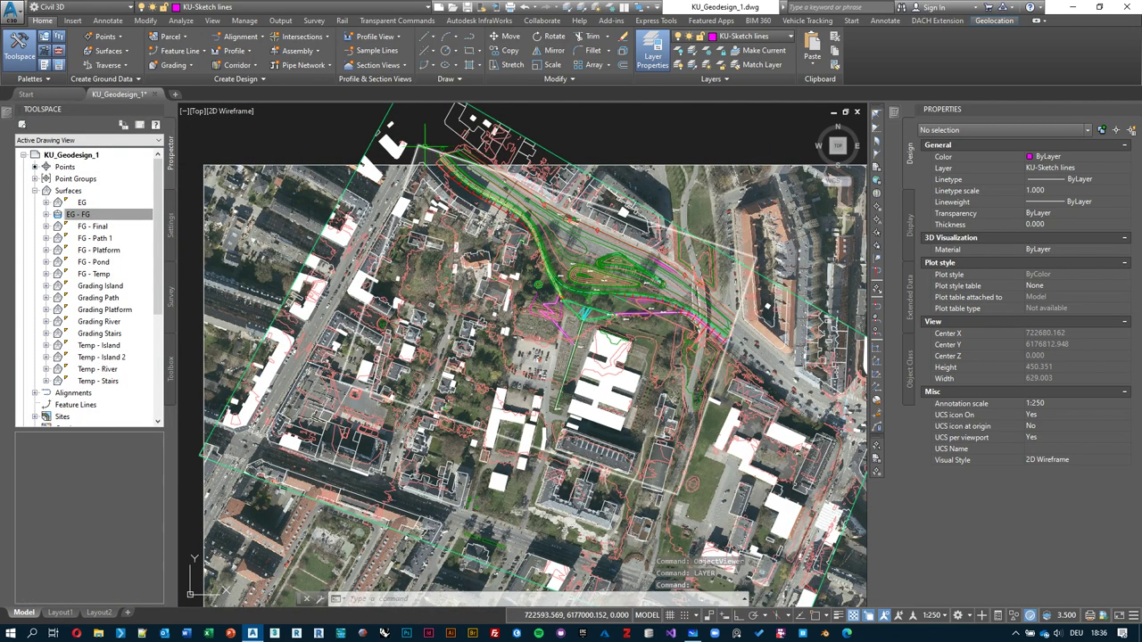
left_click(423, 143)
left_click(192, 49)
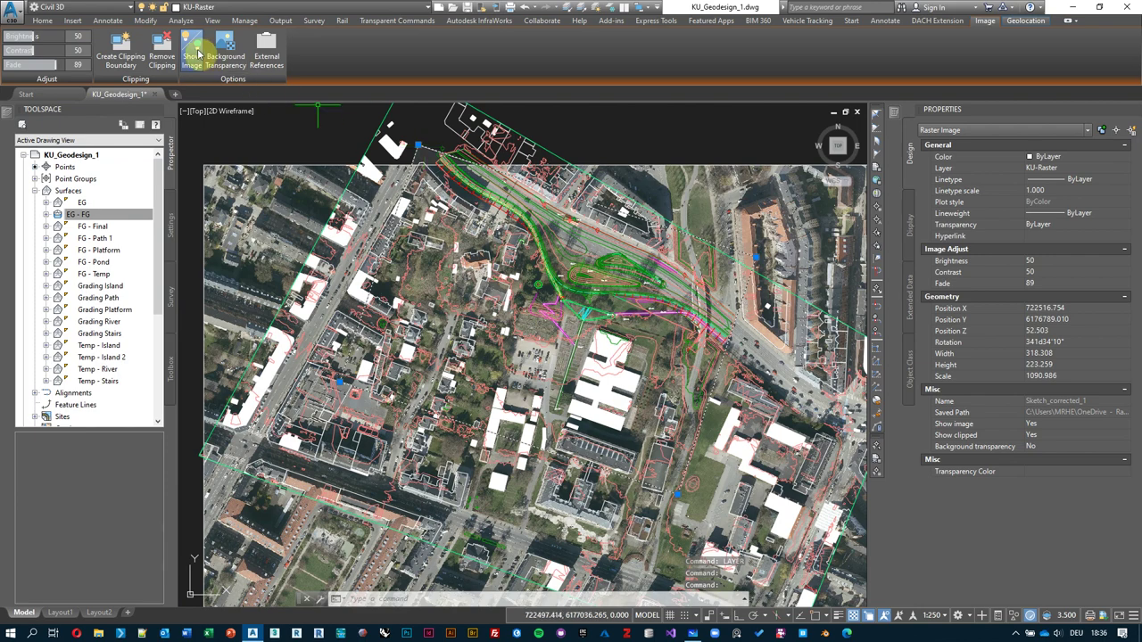
middle_click_drag(620, 148, 392, 178)
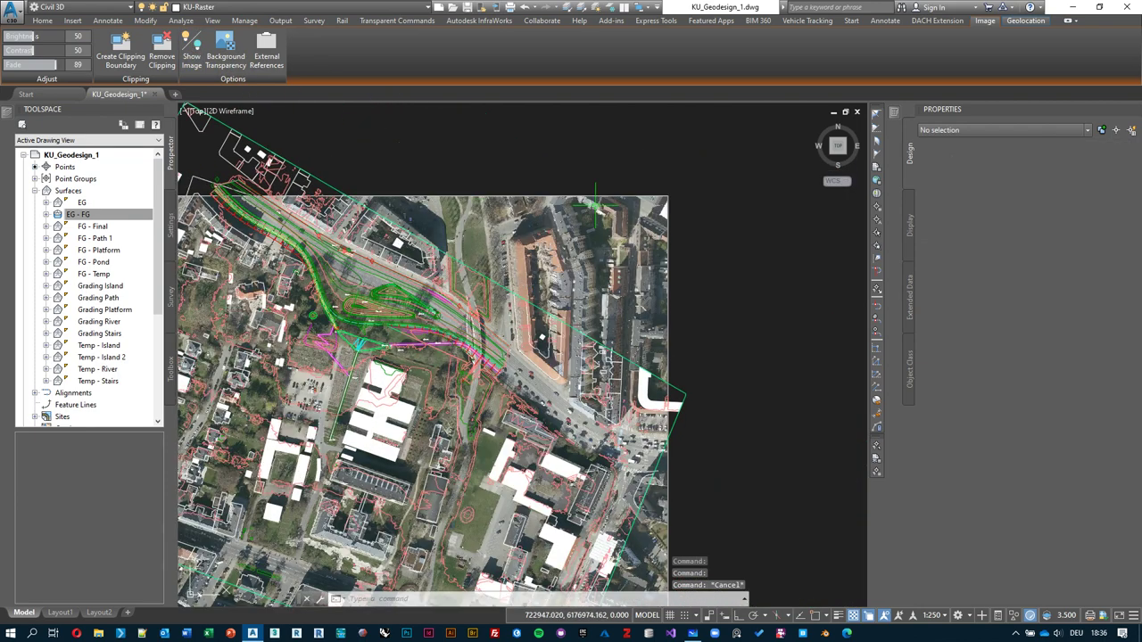
key("Escape")
- View the R23_2 aerial image and the terrain surface together in the Object Viewer, tilt the model to check them, and close the viewer
middle_click_drag(493, 188, 656, 203)
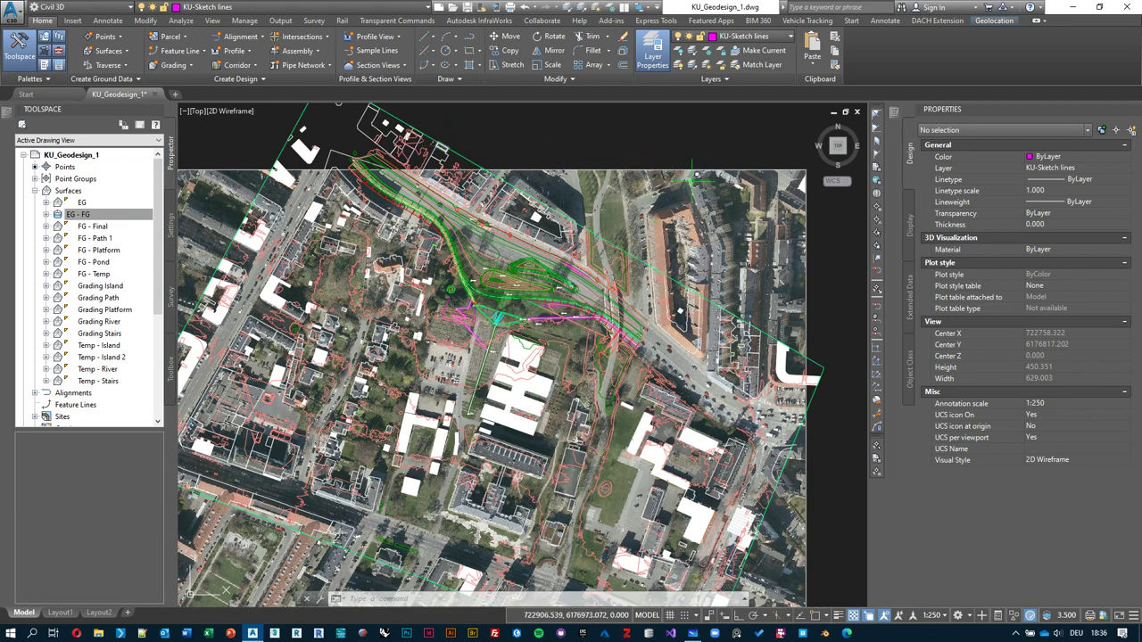
left_click(482, 170)
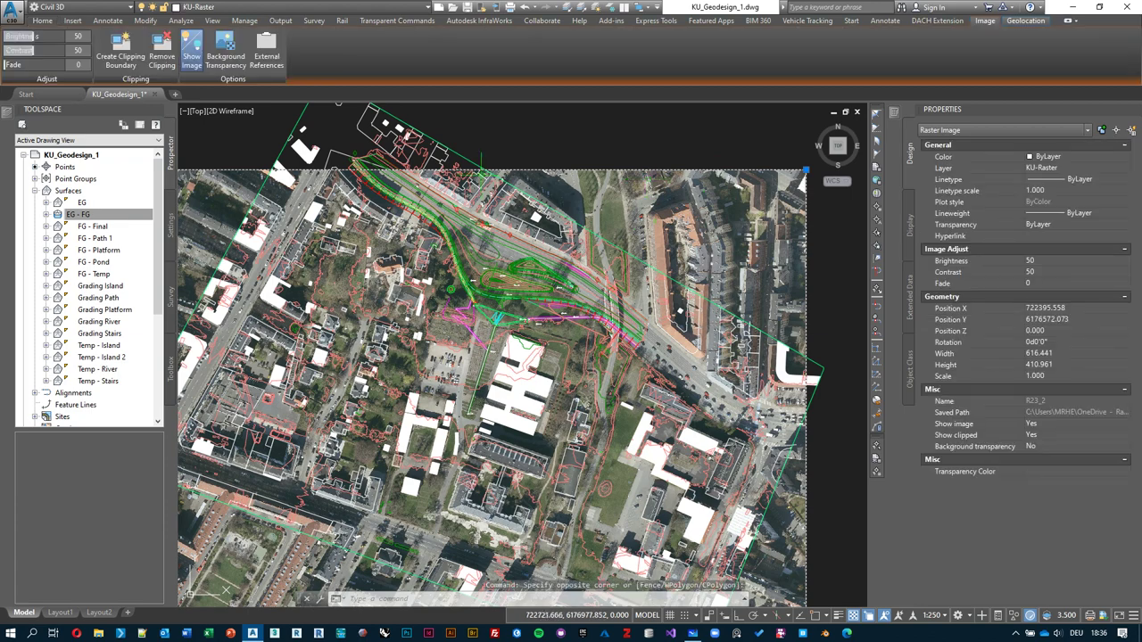
scroll(384, 153, "up", 2)
left_click(603, 134)
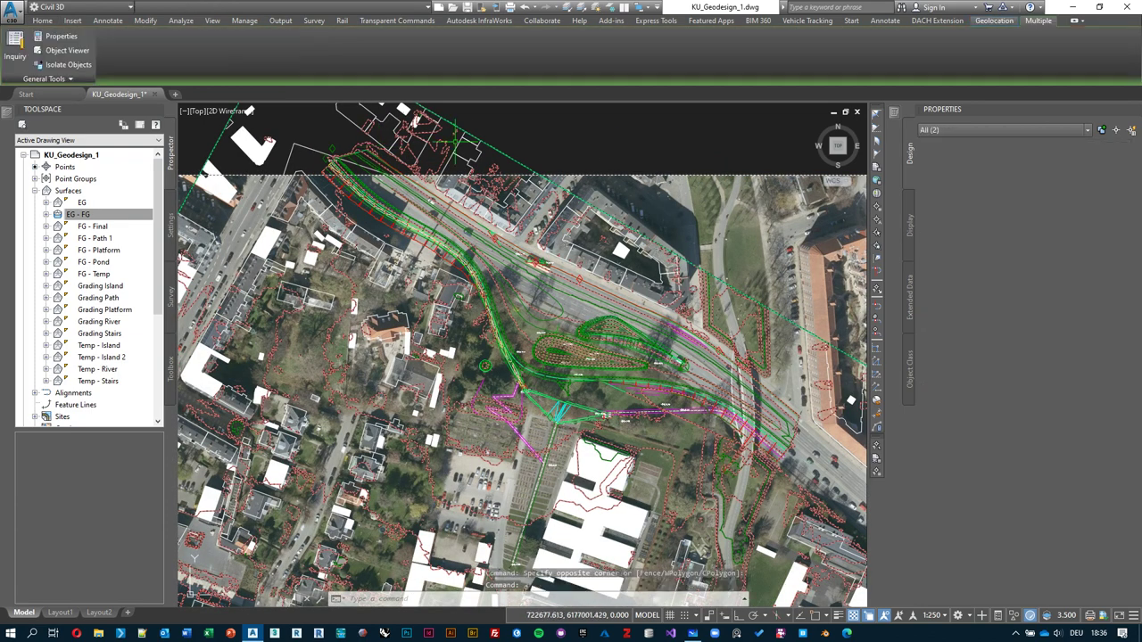
right_click(604, 135)
left_click(648, 270)
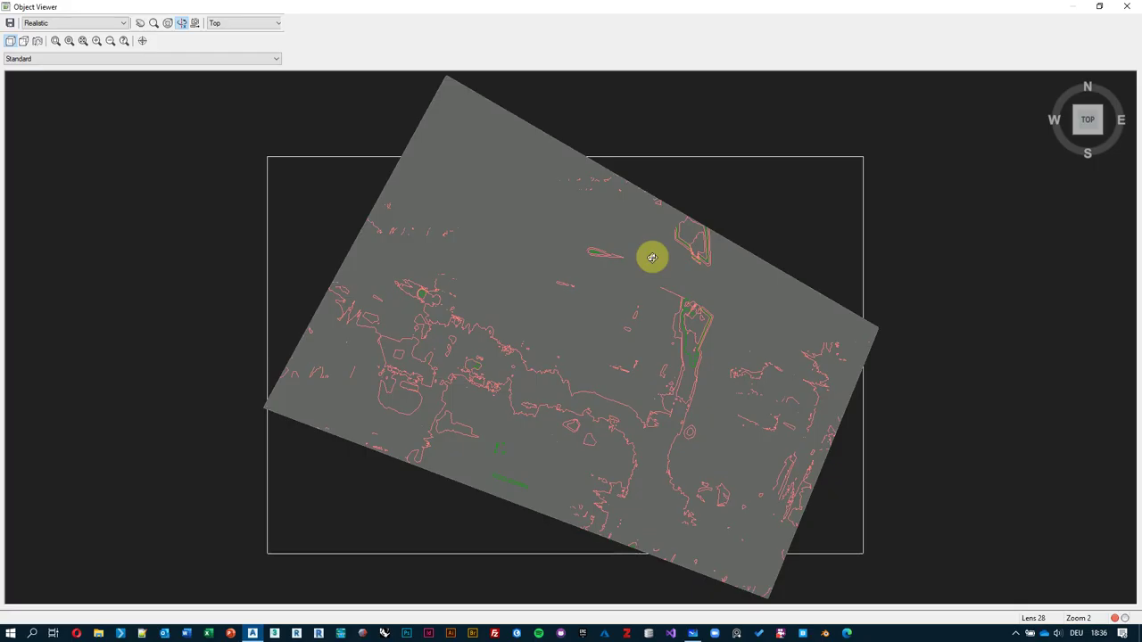
mouse_move(591, 362)
left_mouse_down()
mouse_move(592, 208)
mouse_move(576, 247)
mouse_move(612, 330)
mouse_move(579, 329)
mouse_move(599, 339)
mouse_move(517, 279)
mouse_move(476, 303)
mouse_move(530, 214)
mouse_move(508, 300)
mouse_move(533, 286)
left_mouse_up()
key("Escape")
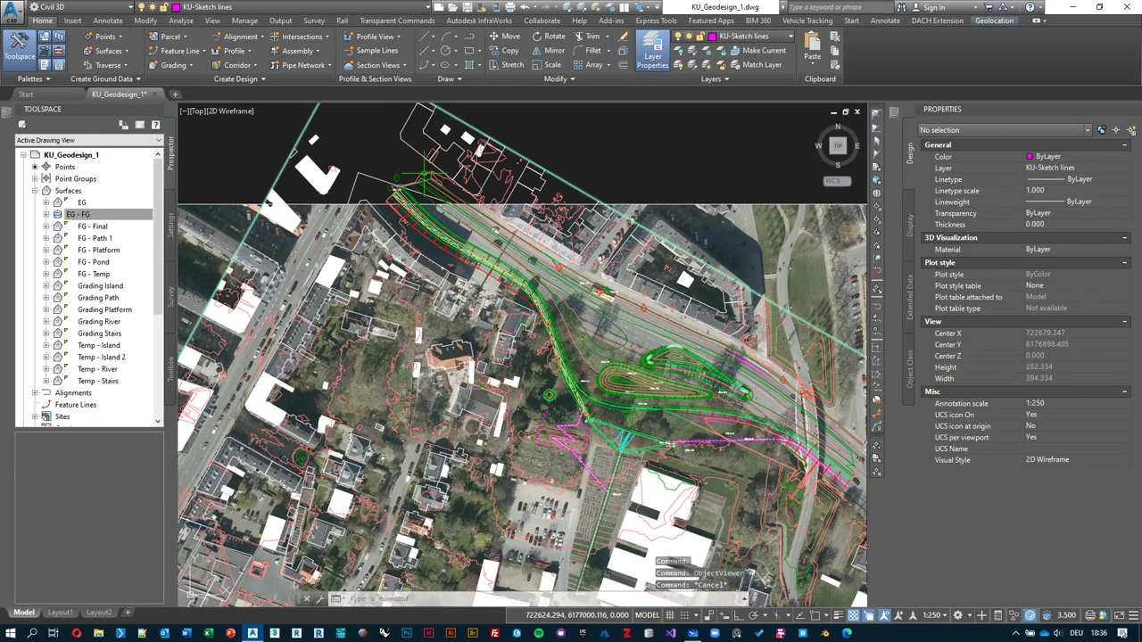
- Drape the R23_2 image over the FG - Final surface, using FG - Final_R23_2_RenderMaterial as the render material name
left_click(431, 184)
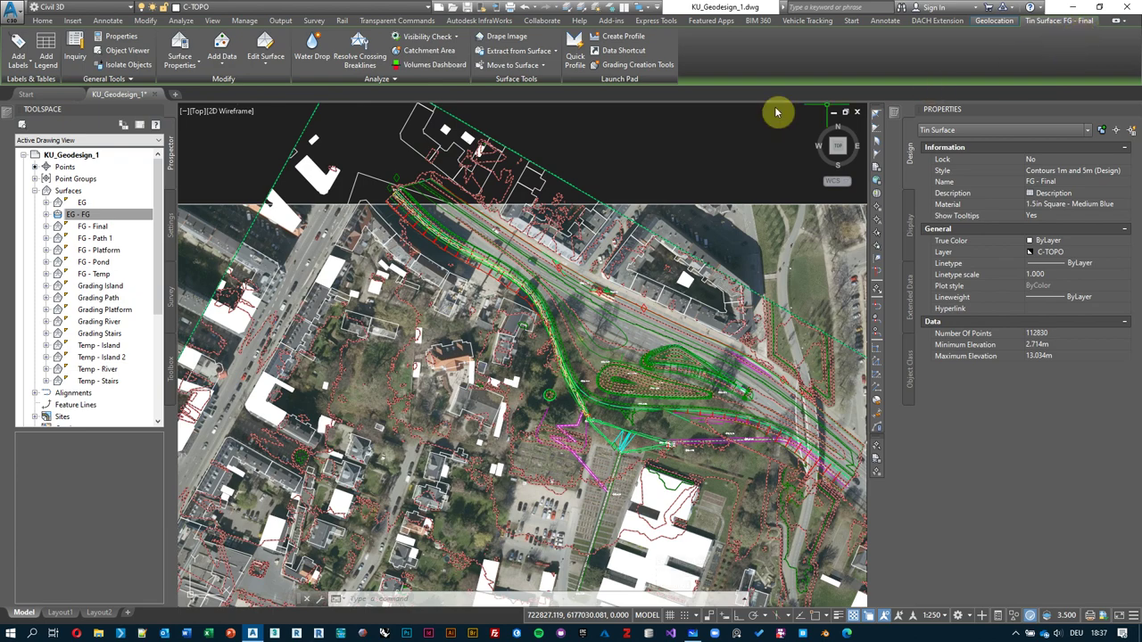
left_click(519, 41)
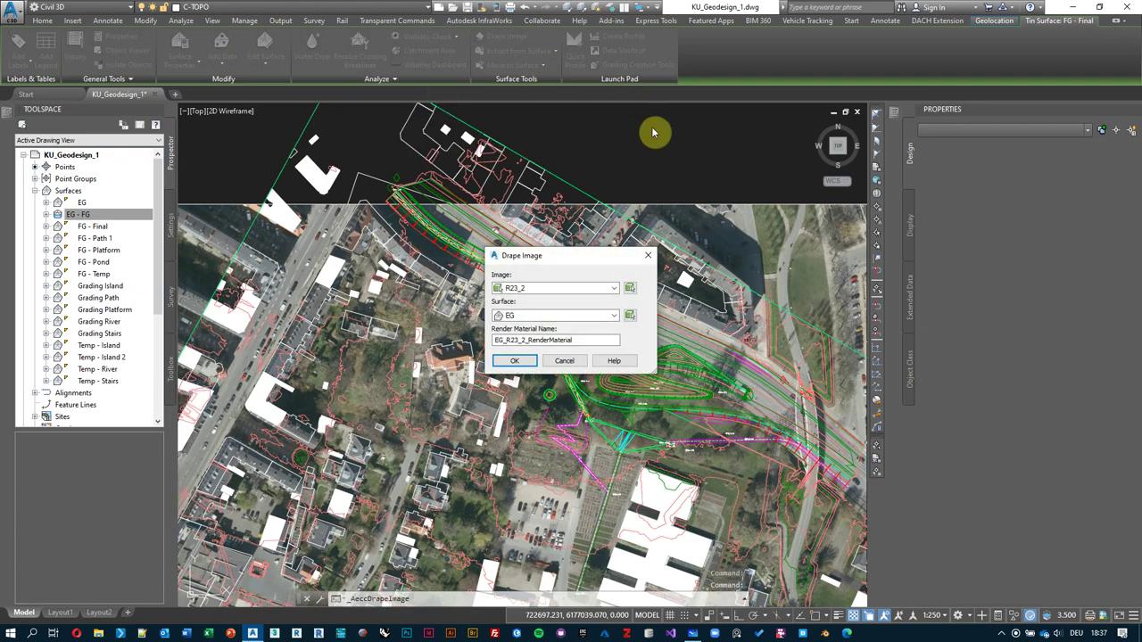
left_click(614, 289)
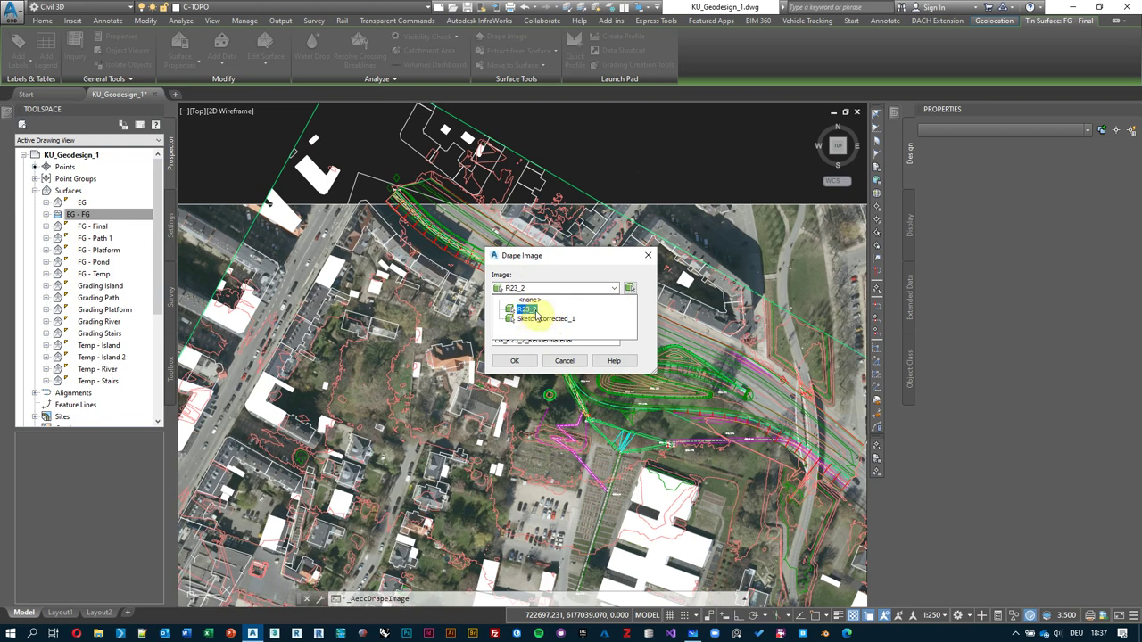
left_click(528, 311)
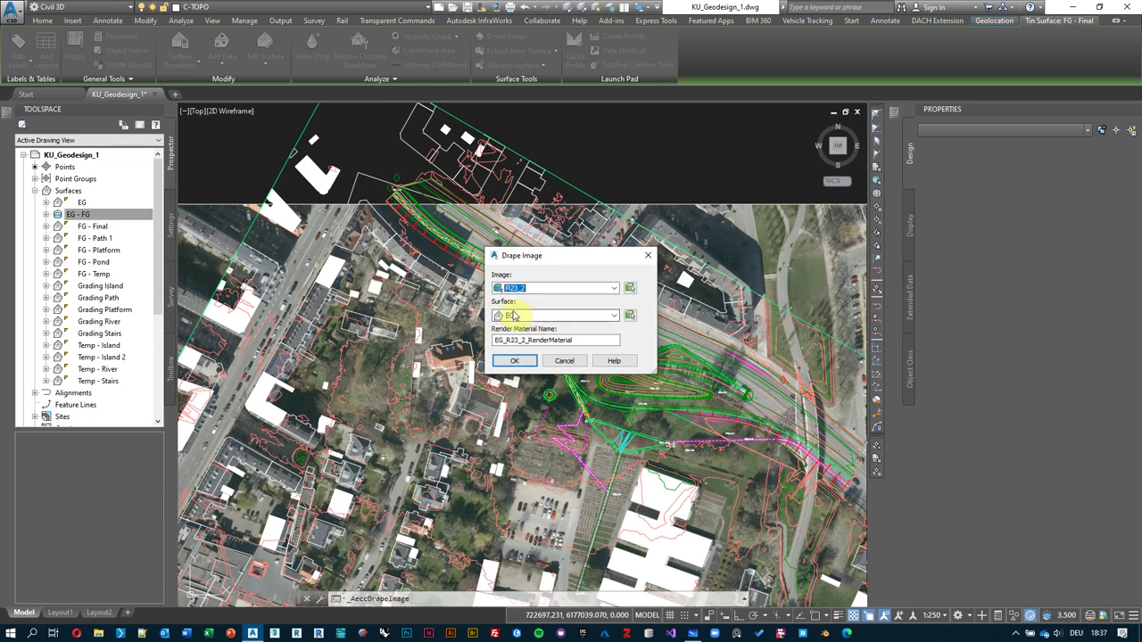
left_click(611, 317)
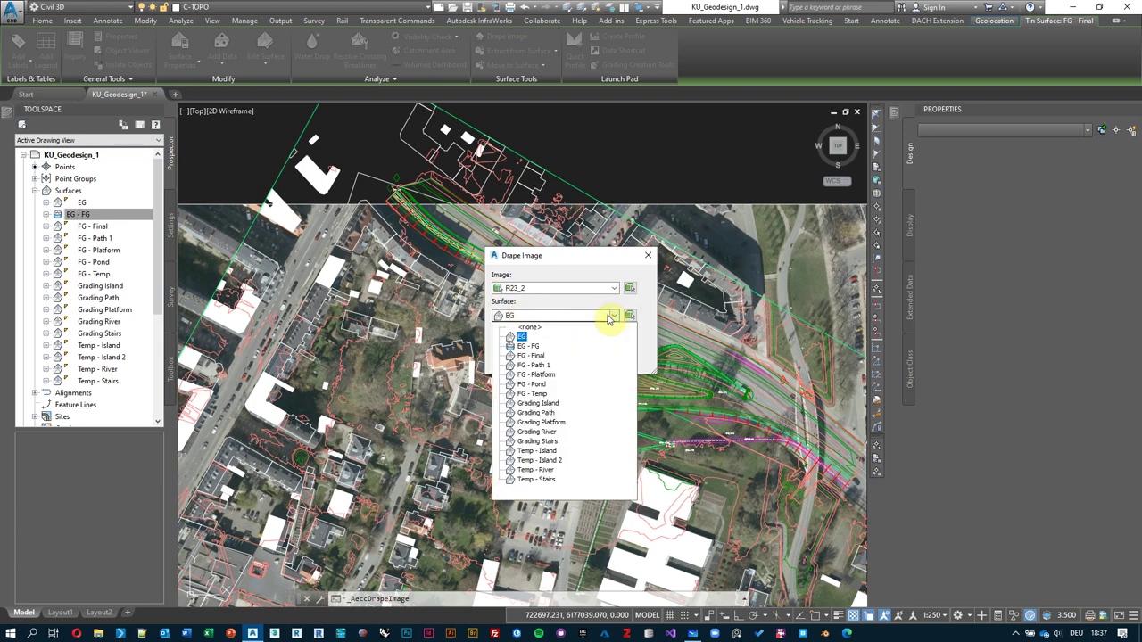
left_click(532, 357)
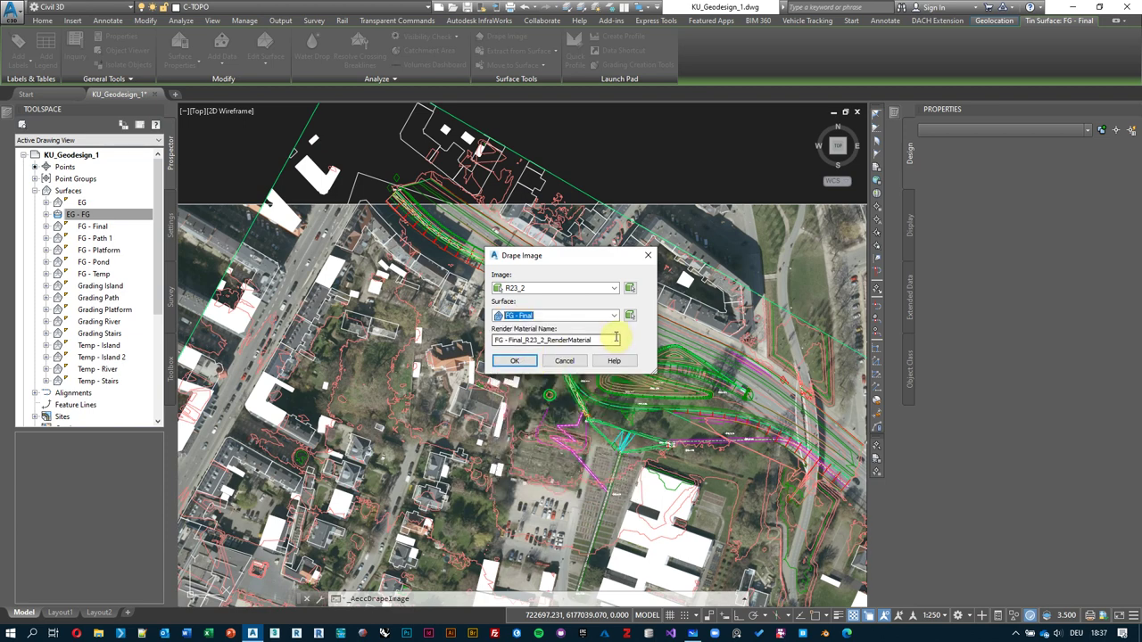
left_click(510, 360)
left_click(415, 173)
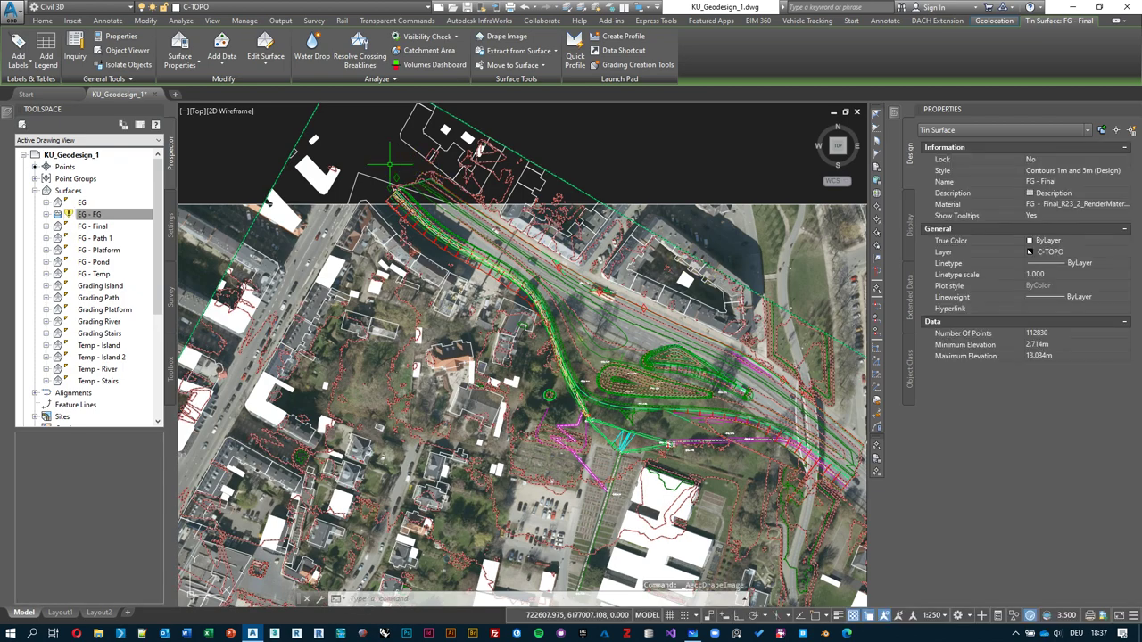
key("Escape")
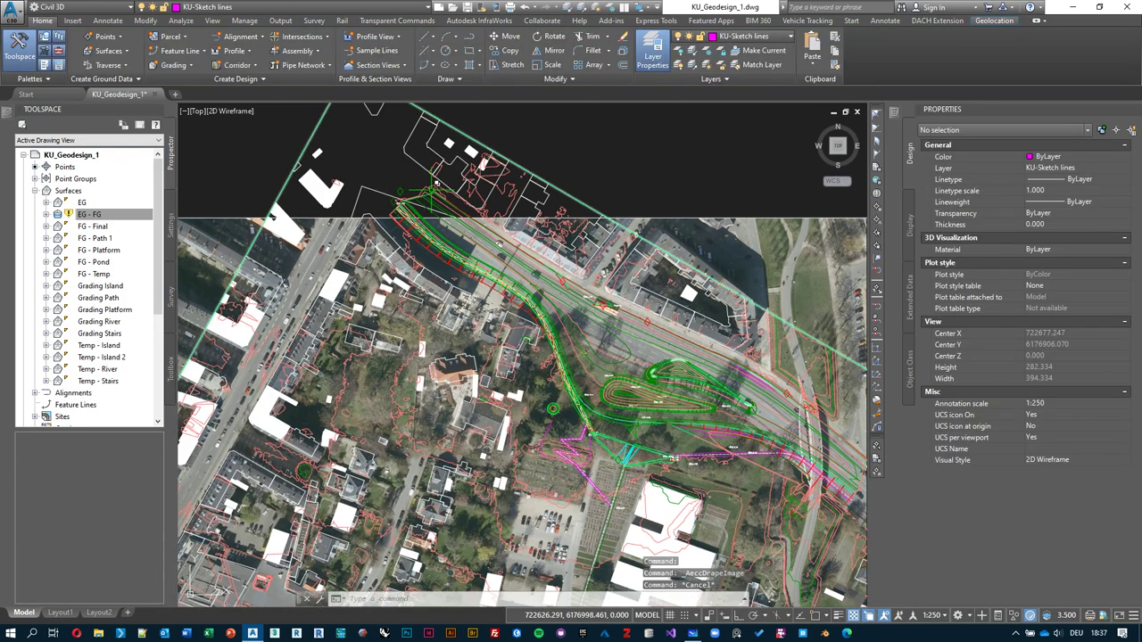
- Open the FG - Final surface in the Object Viewer and examine the draped aerial image from oblique angles
left_click(431, 187)
right_click(628, 137)
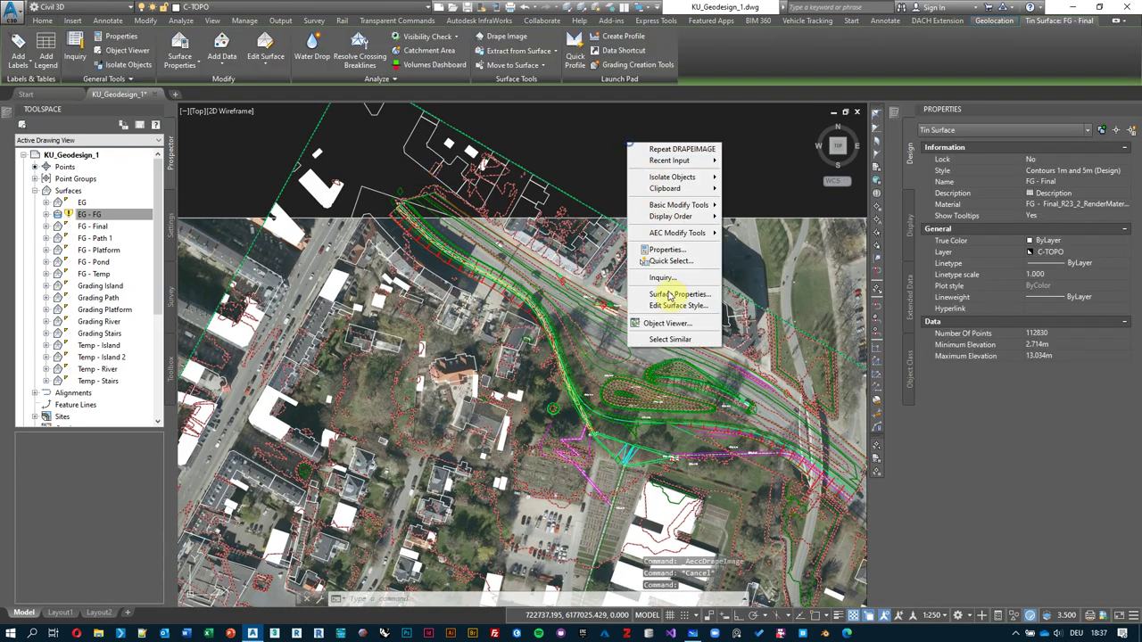
left_click(676, 322)
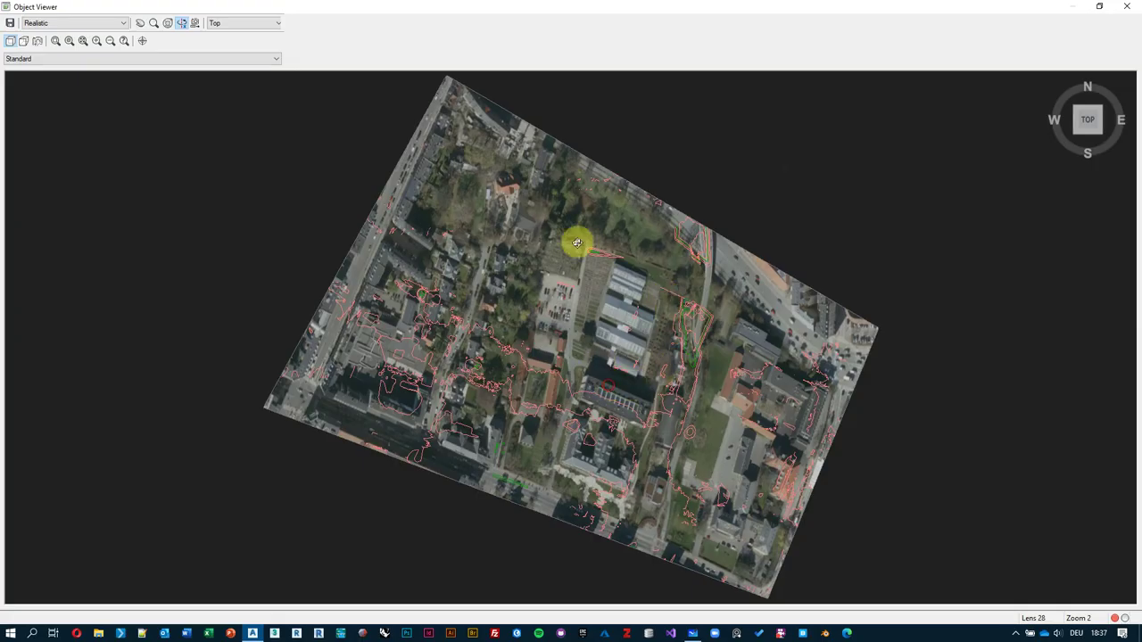
left_click_drag(579, 240, 479, 263)
scroll(592, 294, "up", 2)
scroll(650, 294, "up", 3)
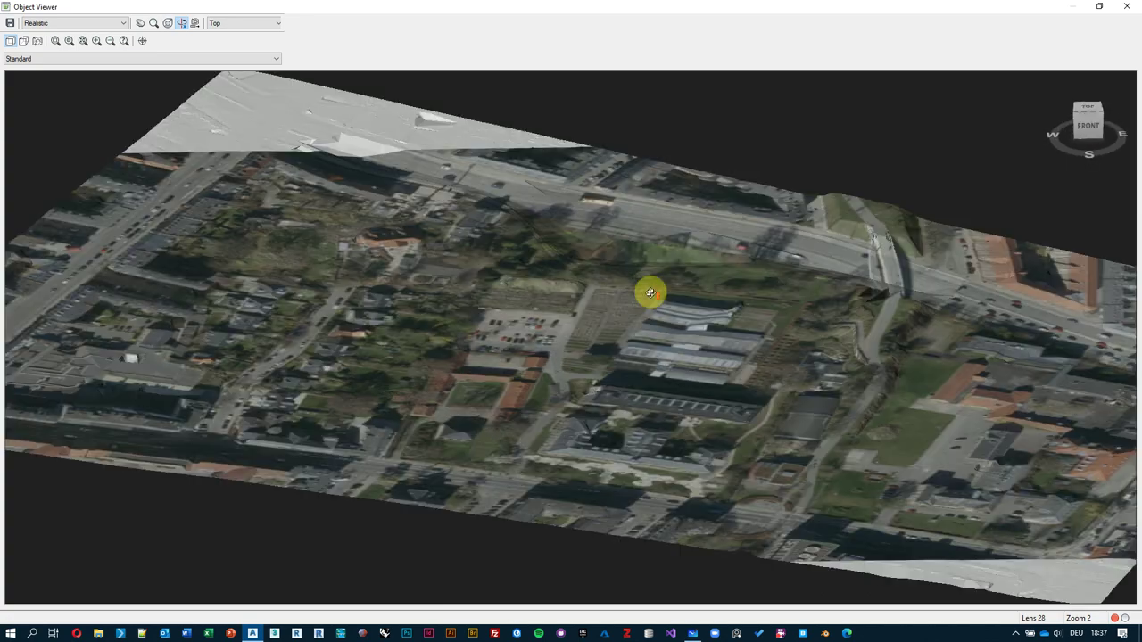
scroll(594, 362, "down", 2)
left_click_drag(595, 362, 683, 295)
scroll(793, 324, "up", 4)
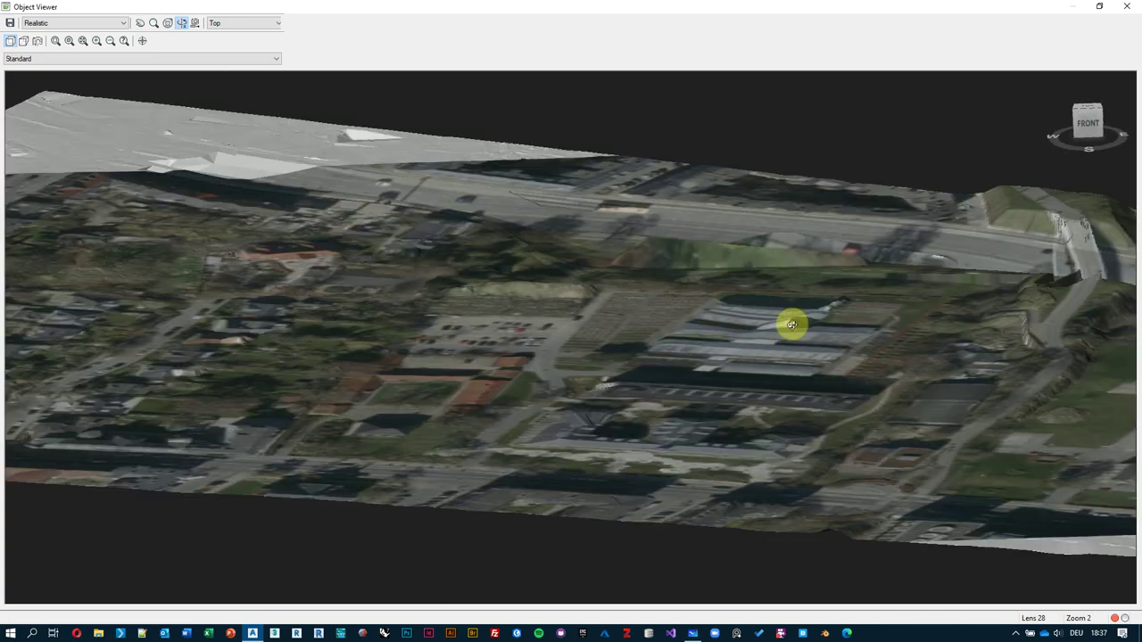
left_click_drag(798, 324, 592, 291)
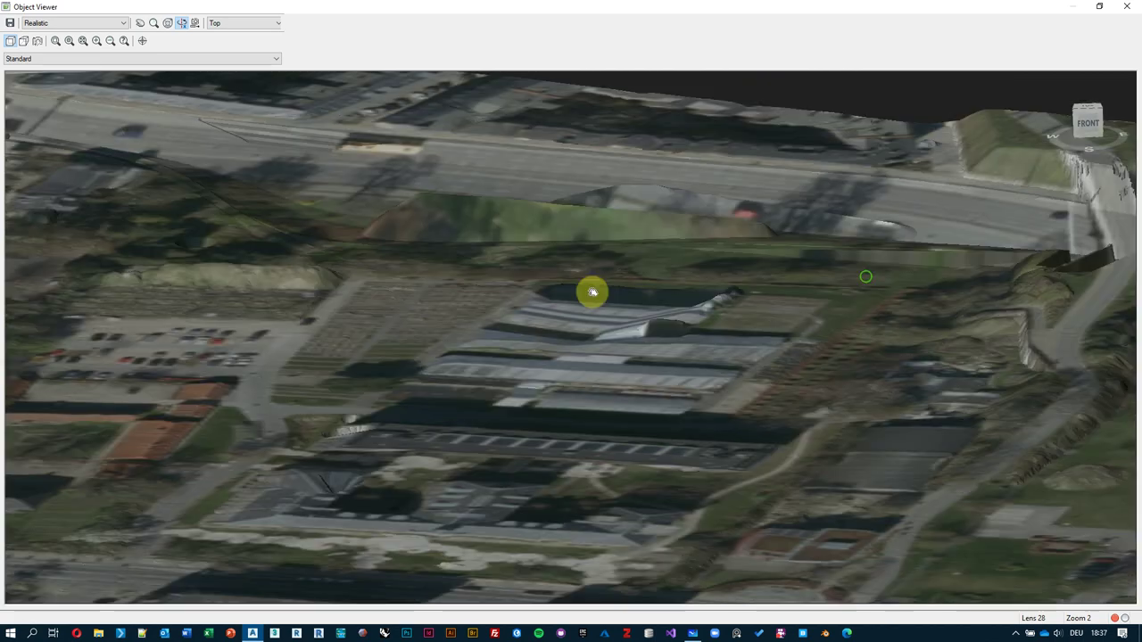
- Compare the terrain in the Shaded and Shaded with edges visual styles, viewing the whole landform area obliquely
left_click(76, 23)
left_click(53, 72)
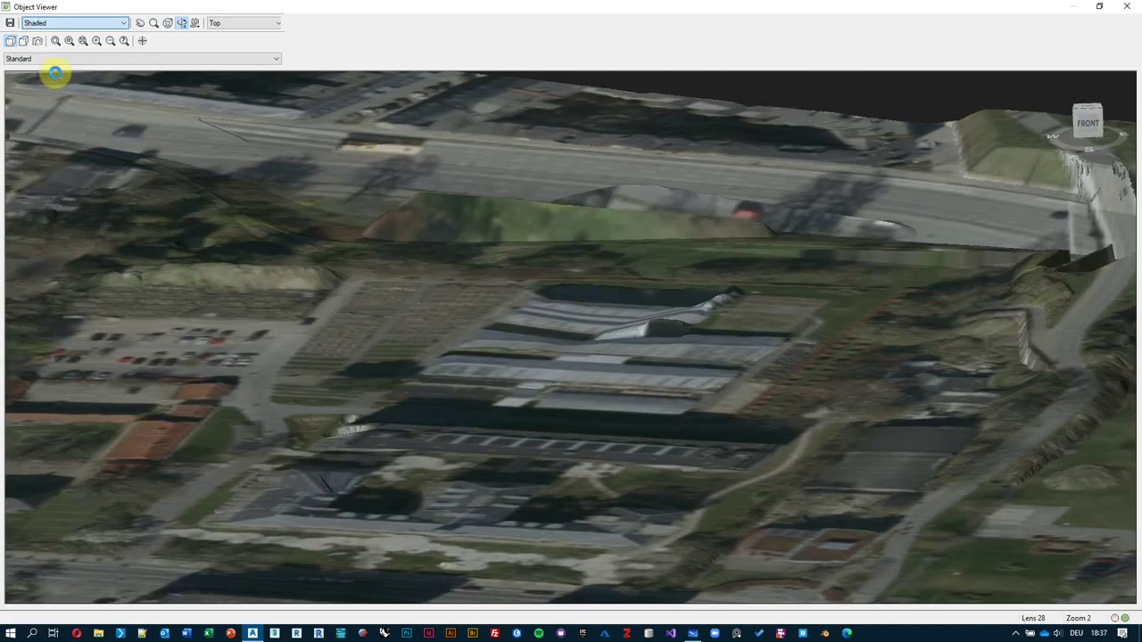
mouse_move(547, 246)
left_mouse_down()
mouse_move(673, 270)
mouse_move(648, 306)
mouse_move(443, 158)
left_mouse_up()
mouse_move(531, 196)
left_mouse_down()
mouse_move(581, 301)
mouse_move(612, 329)
mouse_move(592, 338)
left_mouse_up()
left_click(89, 23)
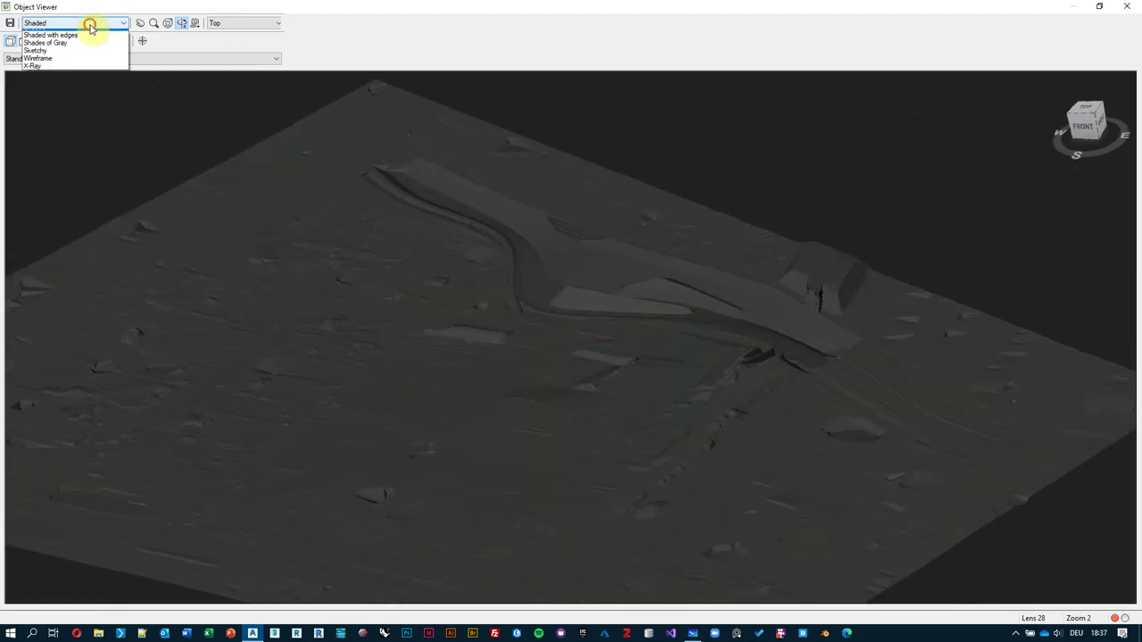
left_click(64, 81)
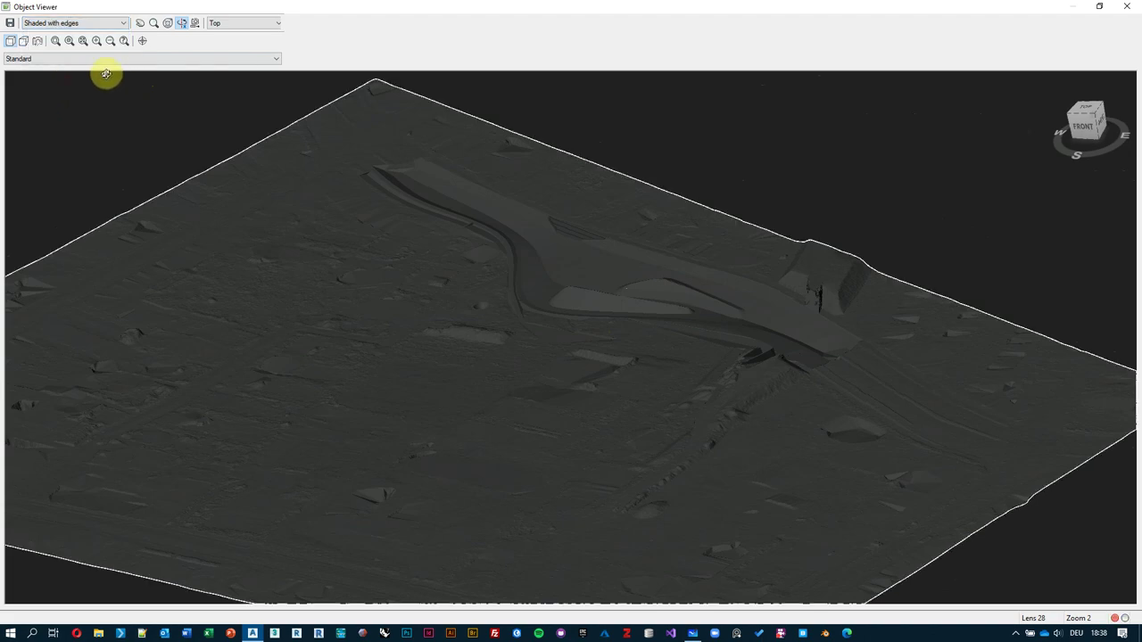
- Set the Object Viewer's visual style back to Realistic and examine the draped image along the road and landforms up close
left_click(56, 22)
left_click(35, 64)
left_click_drag(454, 163, 519, 214)
scroll(893, 349, "up", 3)
scroll(849, 330, "up", 2)
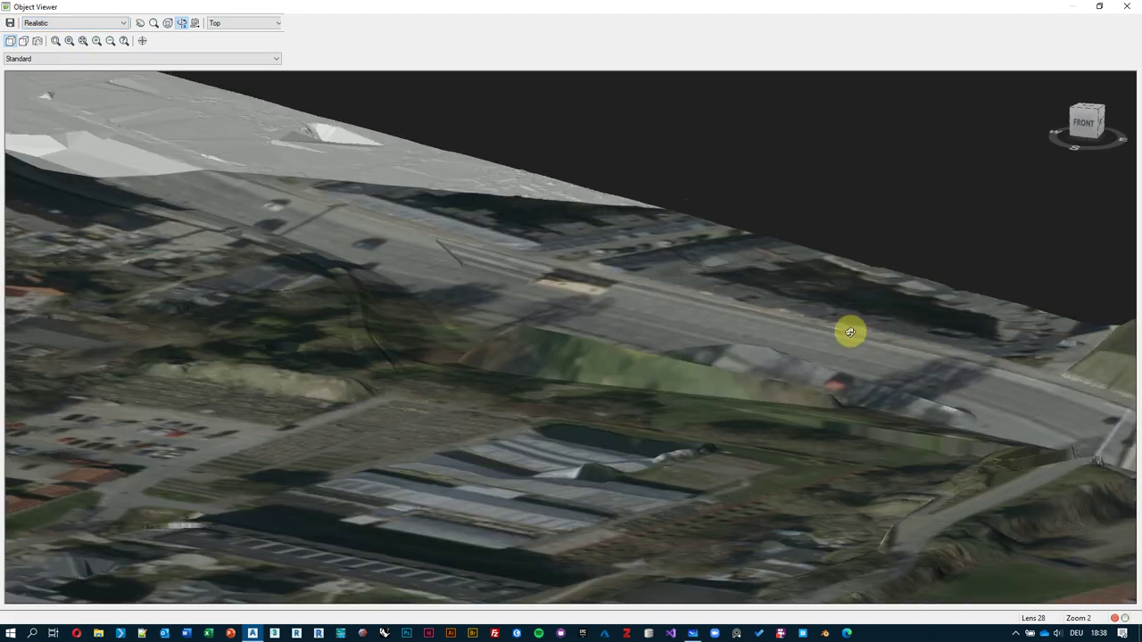
scroll(777, 276, "up", 2)
scroll(576, 277, "up", 2)
left_click_drag(575, 277, 545, 336)
scroll(679, 303, "down", 5)
scroll(655, 361, "up", 3)
- Examine the draped landforms, path and bridge looking along the road, and close the Object Viewer
left_click_drag(562, 216, 686, 262)
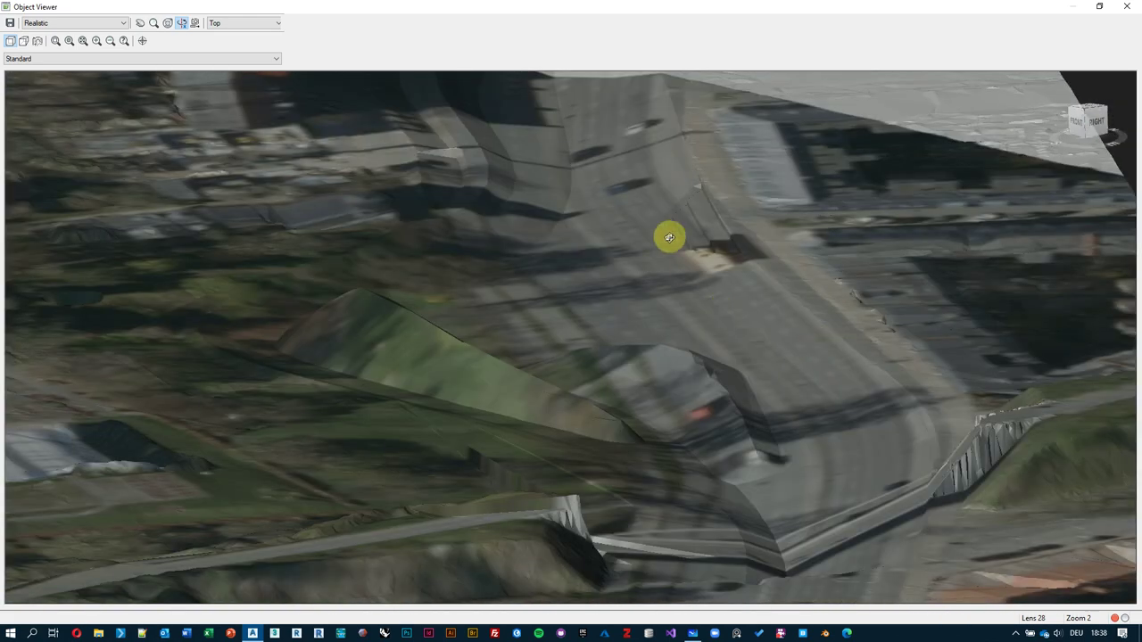
left_click_drag(638, 295, 673, 165)
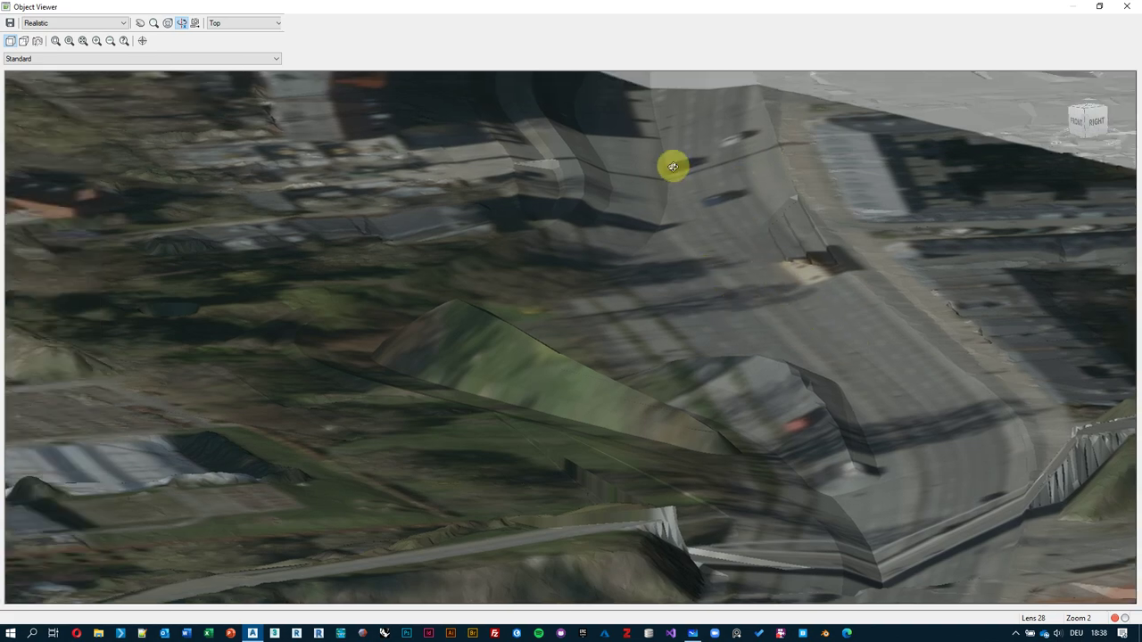
left_click_drag(480, 333, 788, 302)
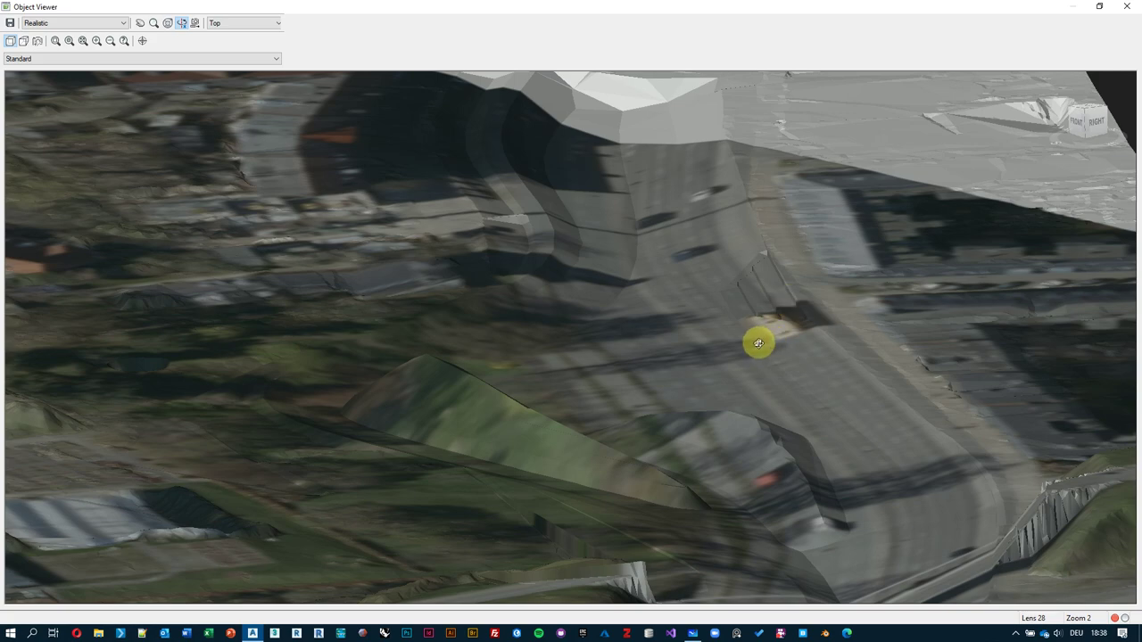
scroll(757, 342, "down", 5)
scroll(538, 403, "up", 4)
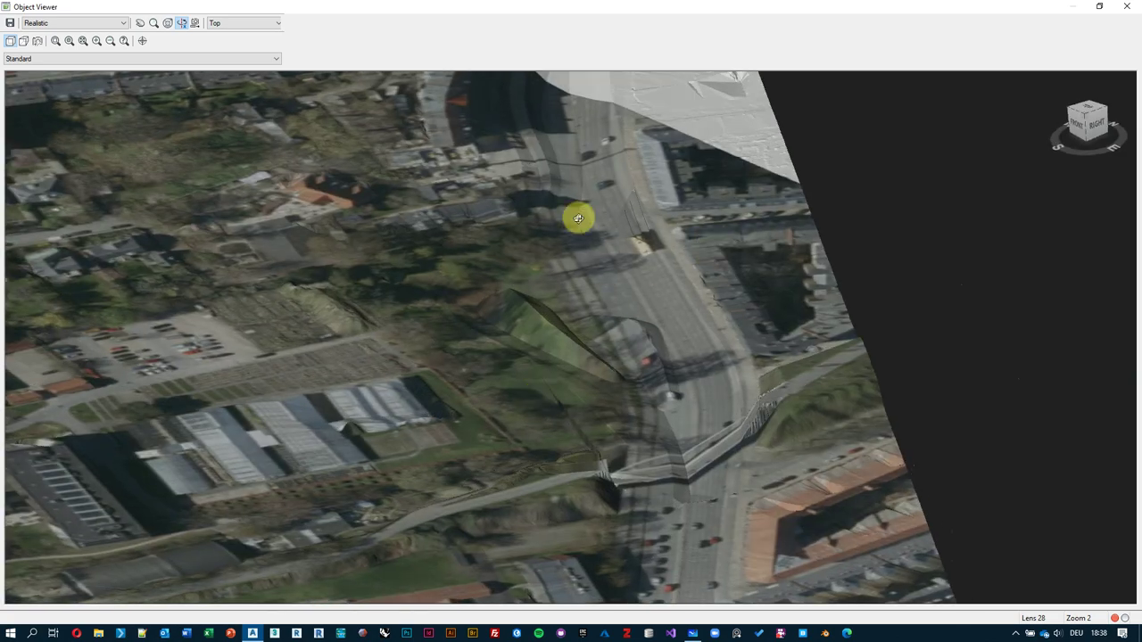
left_click_drag(675, 230, 646, 140)
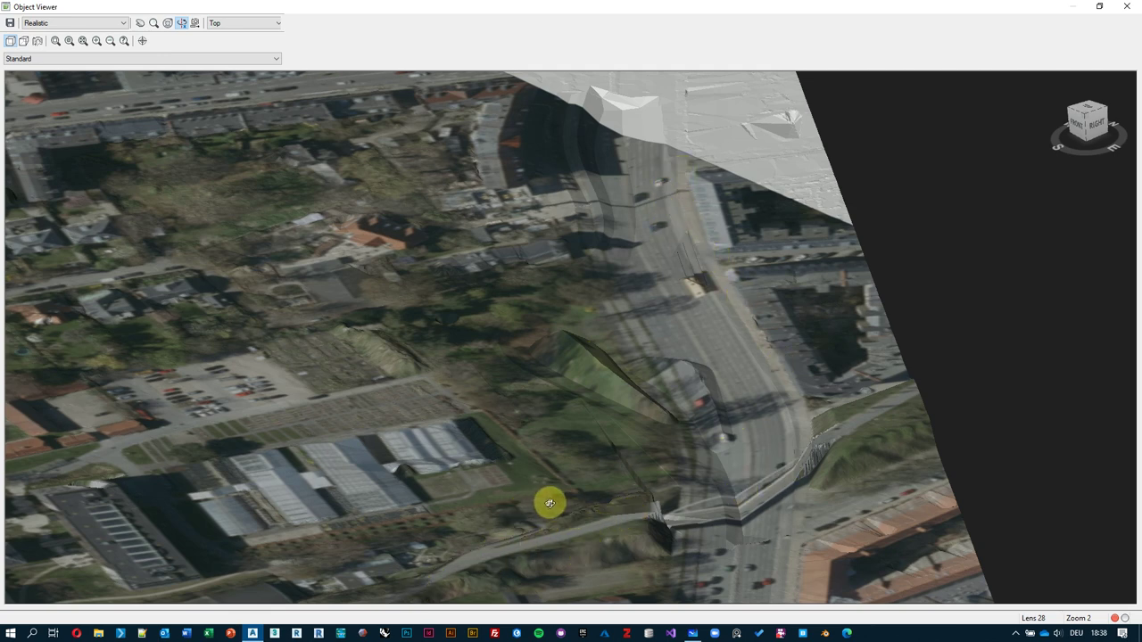
left_click_drag(583, 398, 653, 368)
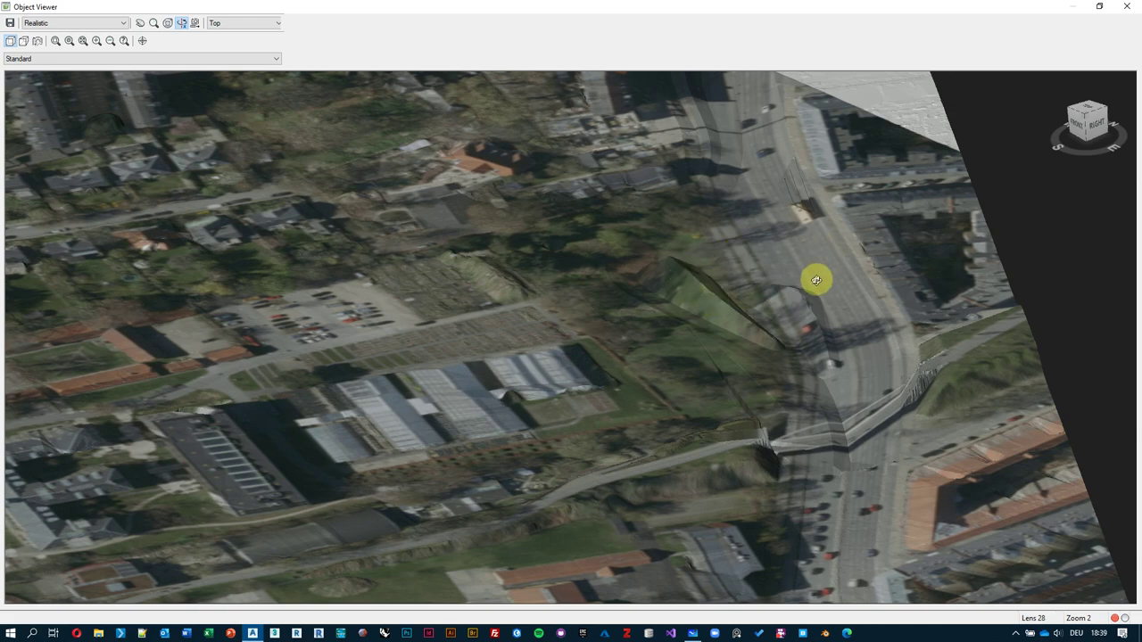
key("Escape")
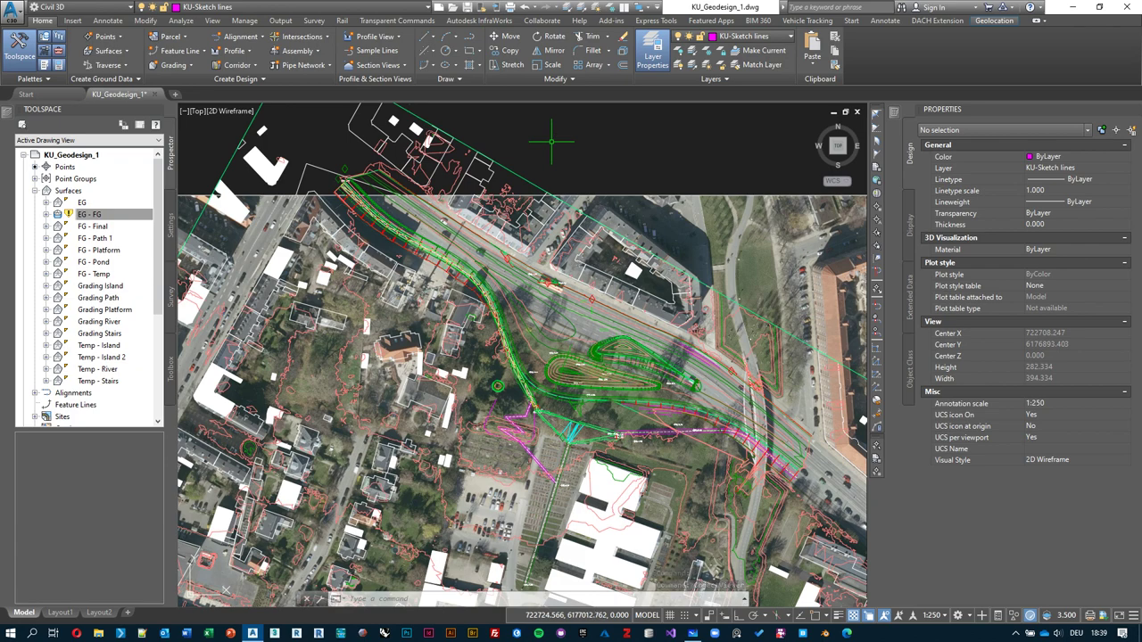
- Undo the recent commands back through the Drape Image operation
left_click(536, 8)
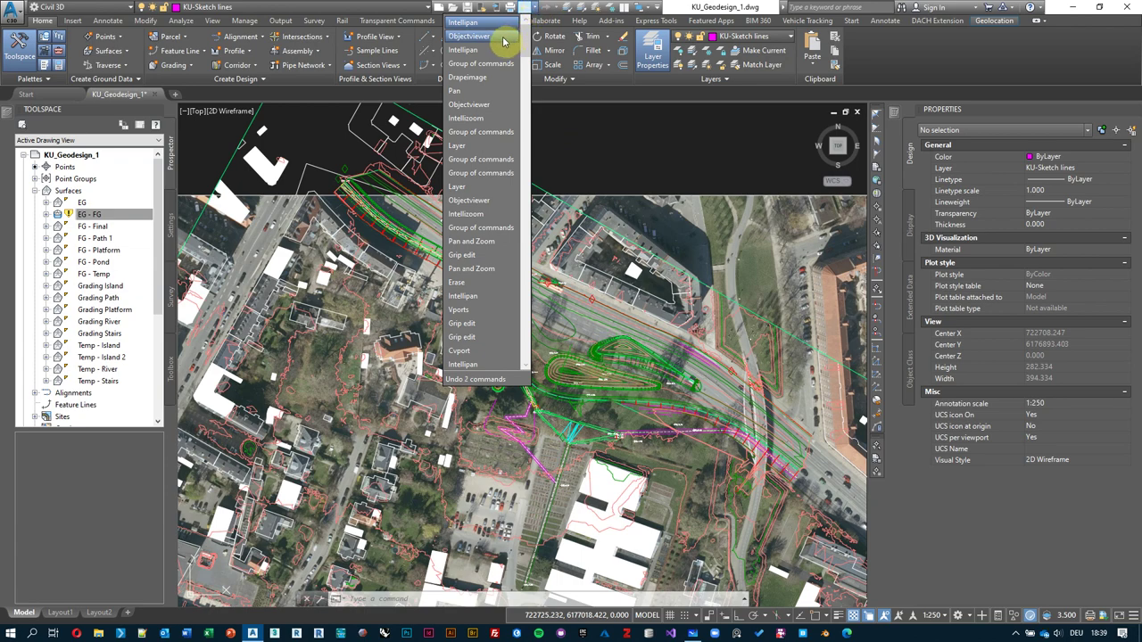
left_click(482, 78)
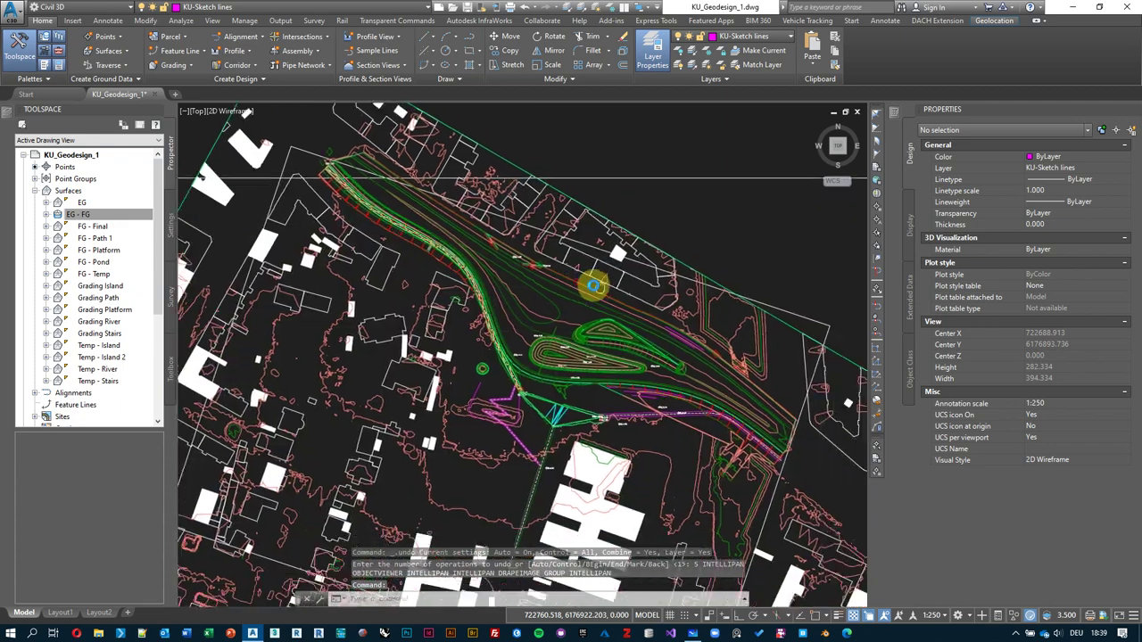
middle_click_drag(592, 280, 534, 261)
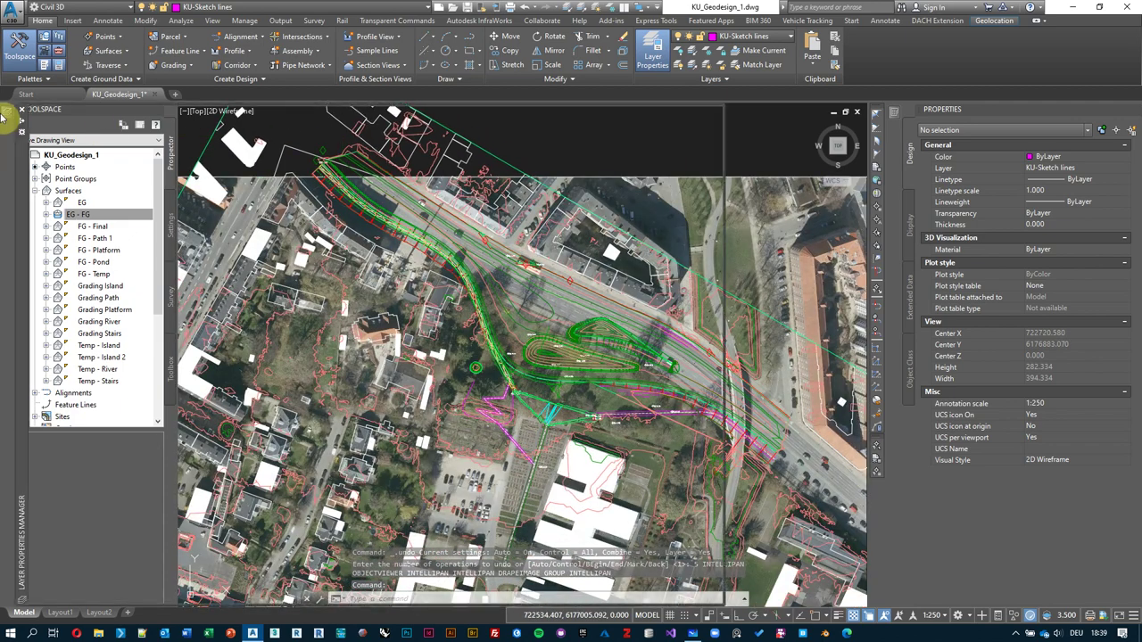
- Freeze the KU-Raster layer to hide the aerial image in the drawing
mouse_move(9, 114)
left_click(466, 192)
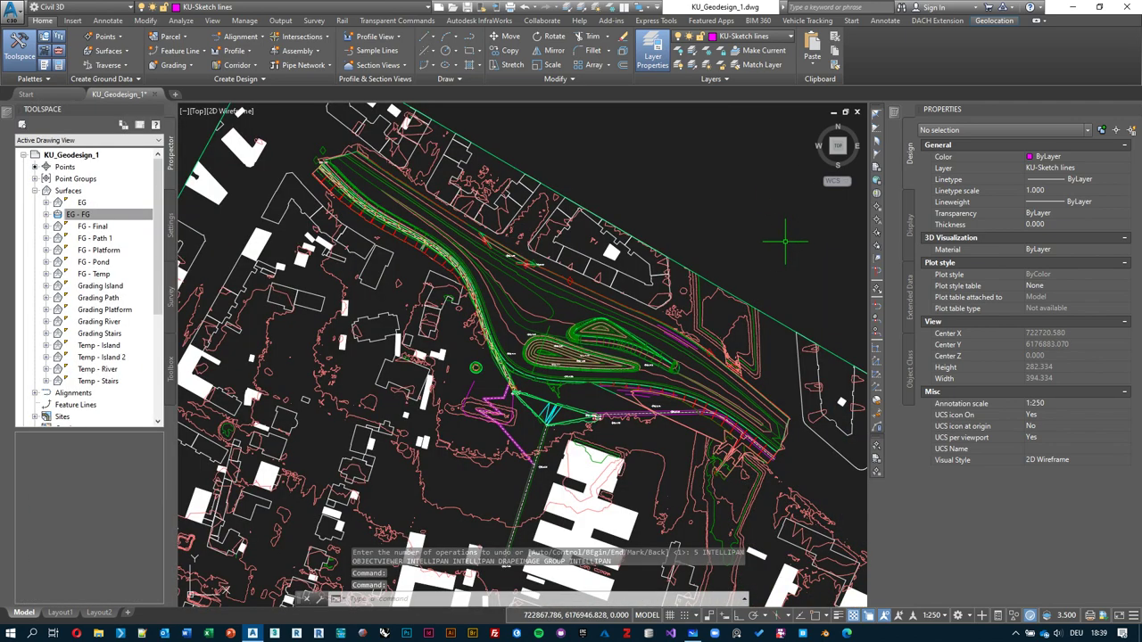
middle_click_drag(791, 239, 739, 207)
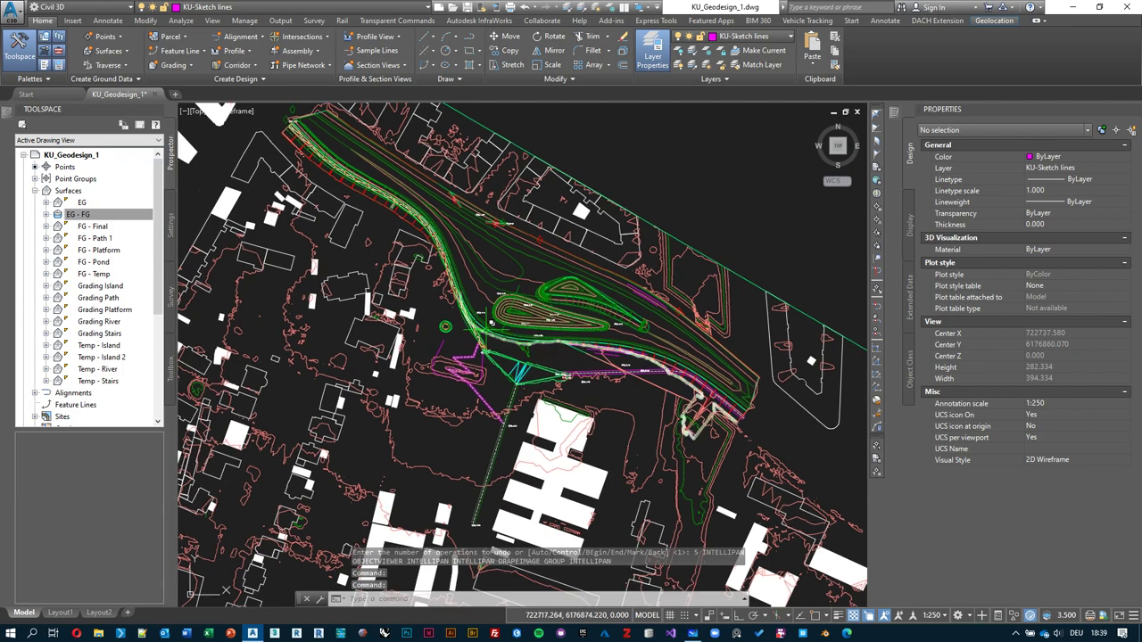
scroll(424, 365, "up", 4)
middle_click_drag(536, 296, 512, 277)
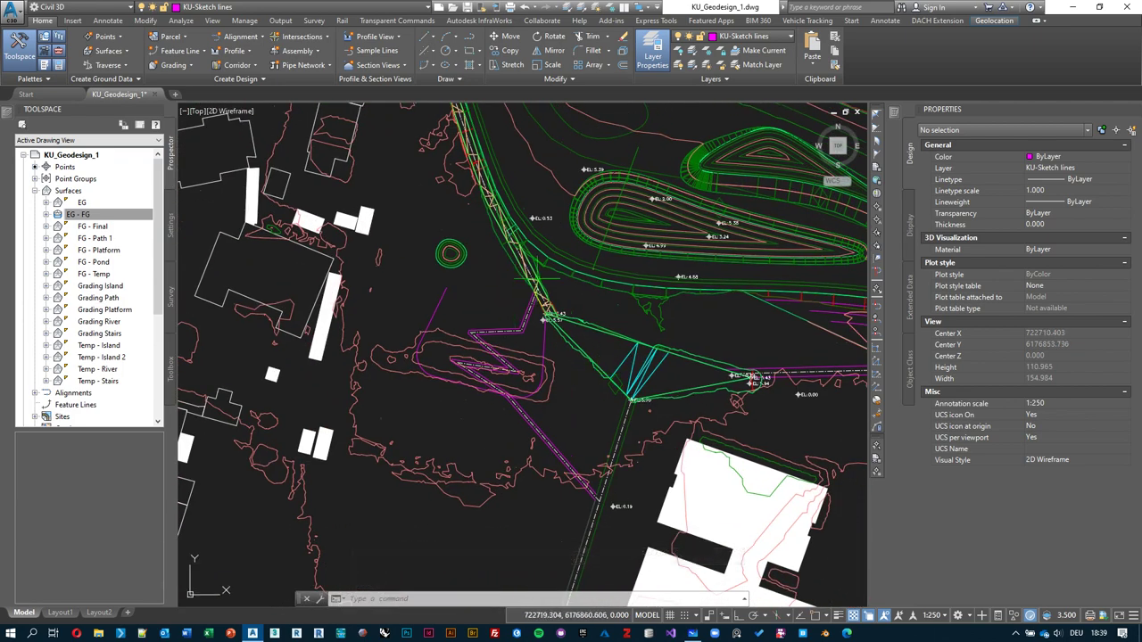
- Display the Tool Palettes window beside the drawing
middle_click_drag(484, 256, 482, 330)
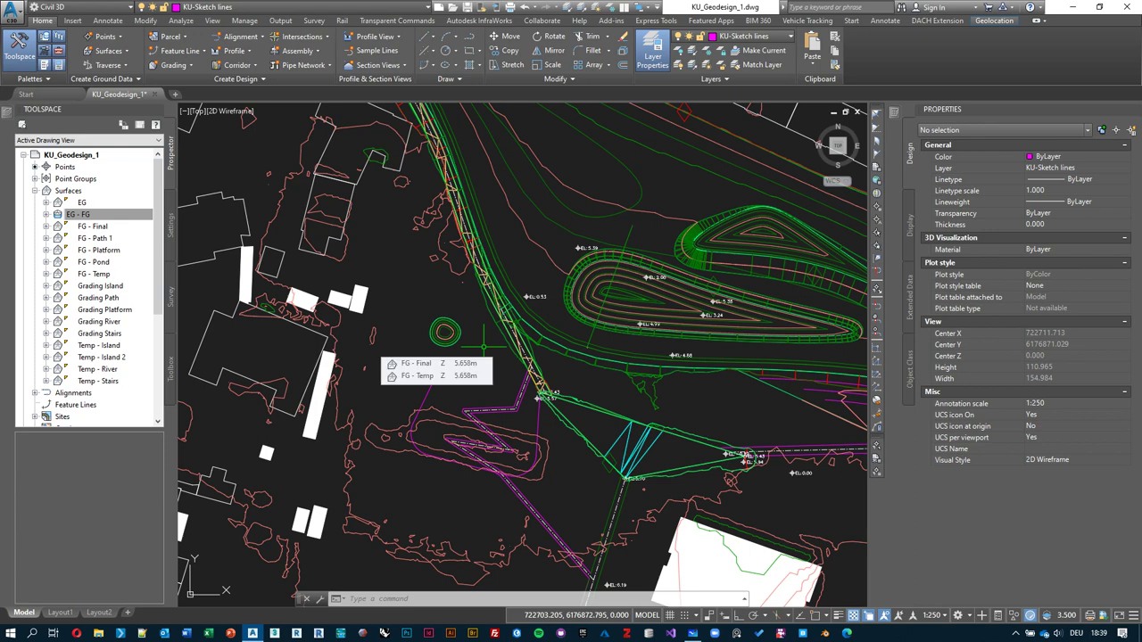
middle_click_drag(457, 292, 459, 299)
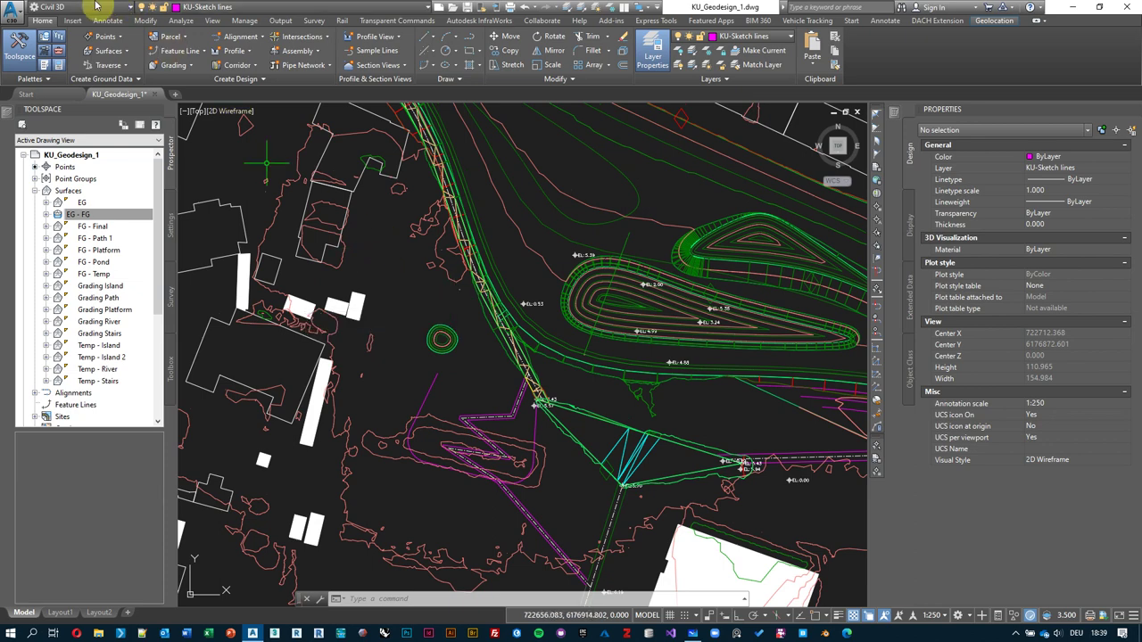
left_click(48, 24)
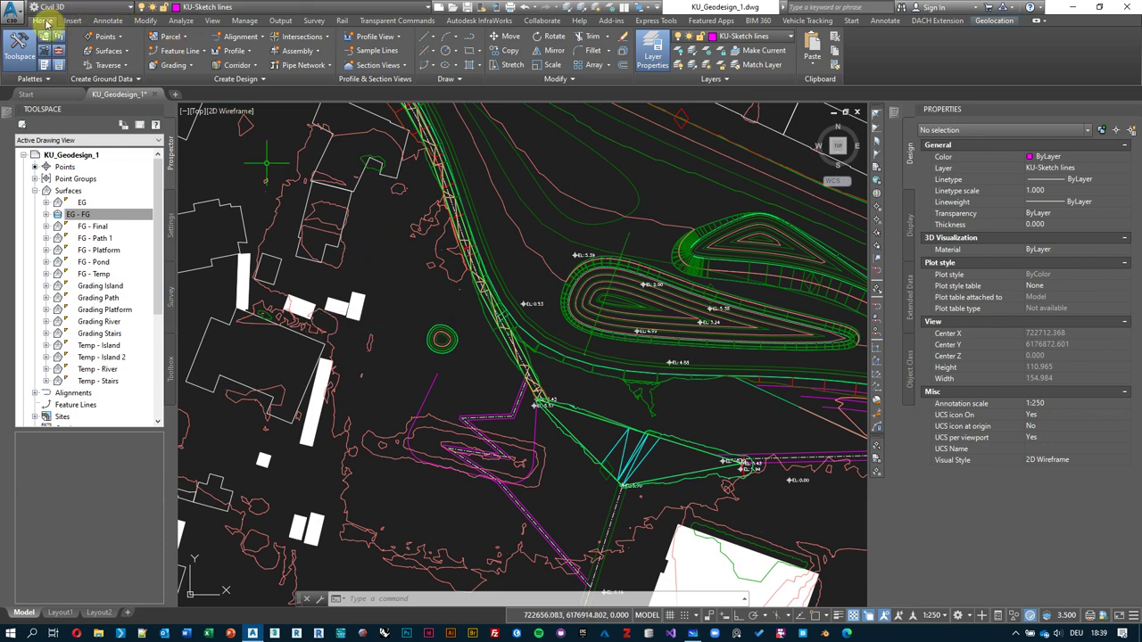
left_click(45, 70)
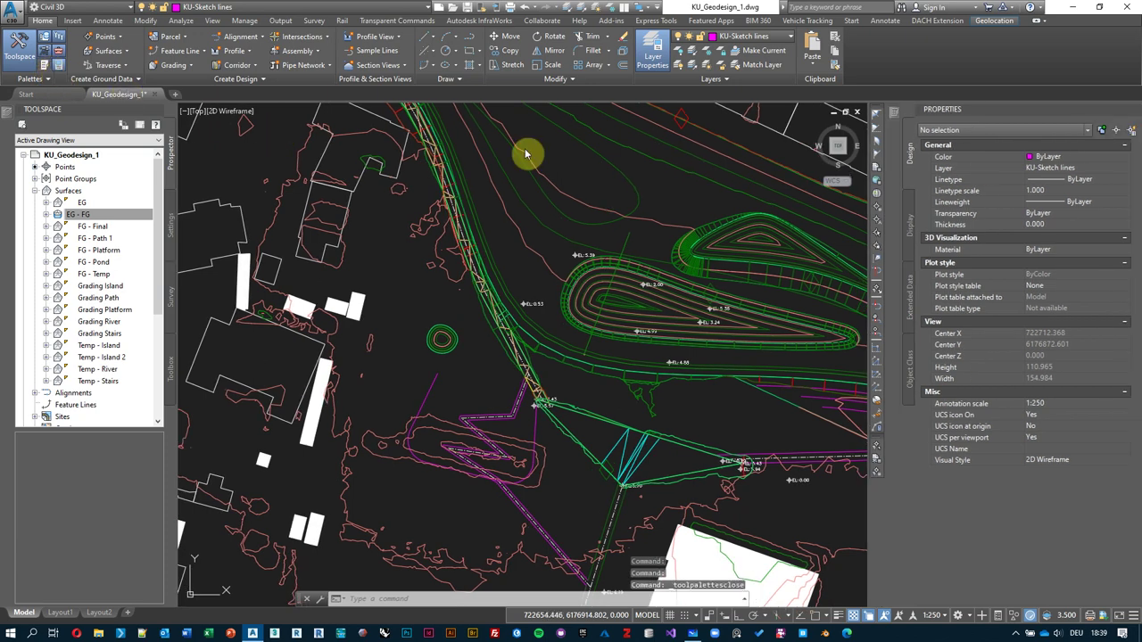
mouse_move(896, 119)
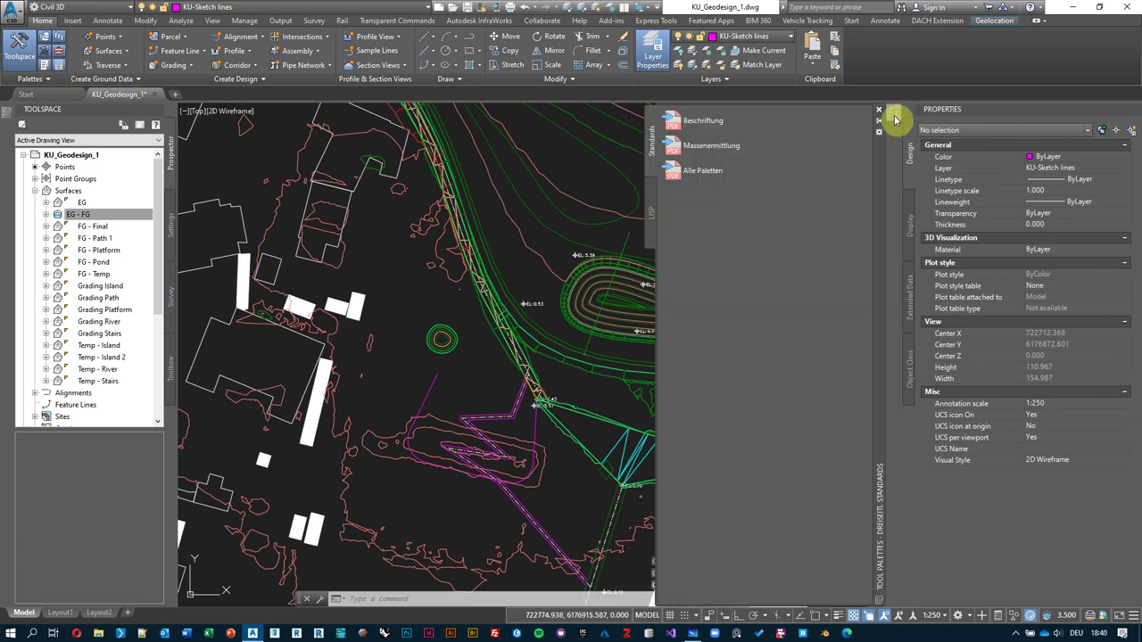
key("ctrl+3")
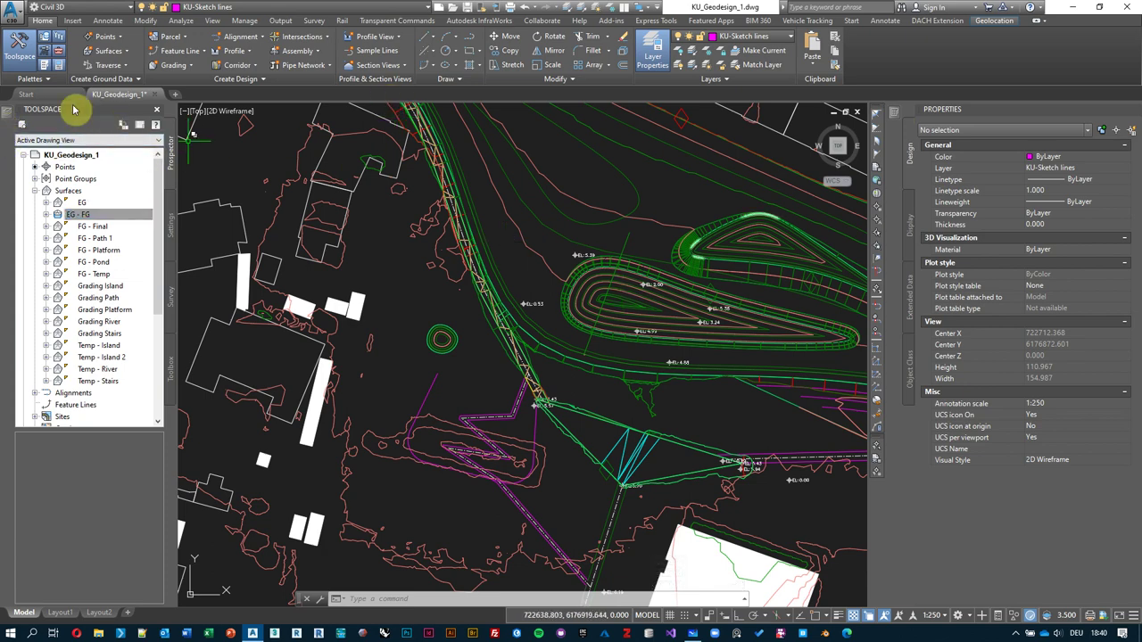
left_click(45, 67)
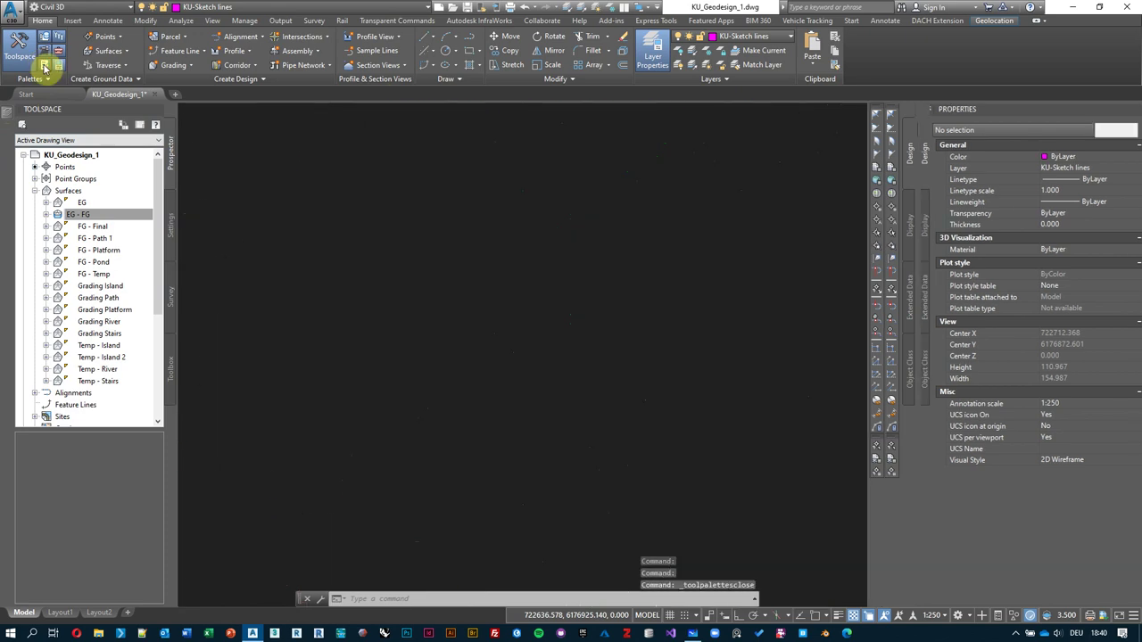
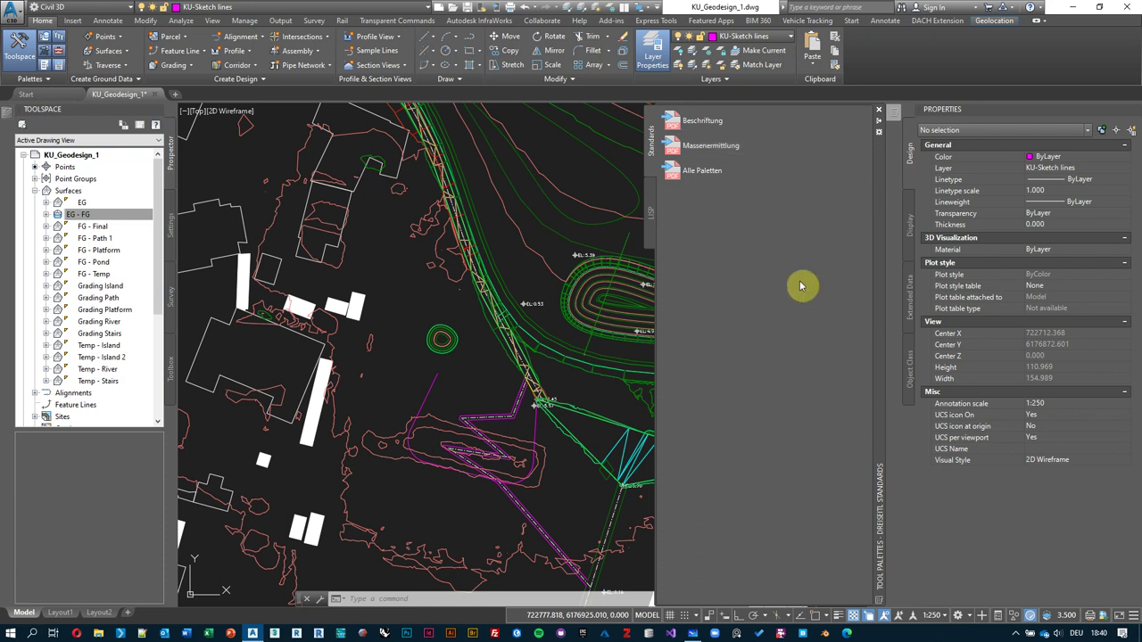
- Switch the tool palettes to the Civil3D palette group Civil - MV-Blöcke
right_click(880, 201)
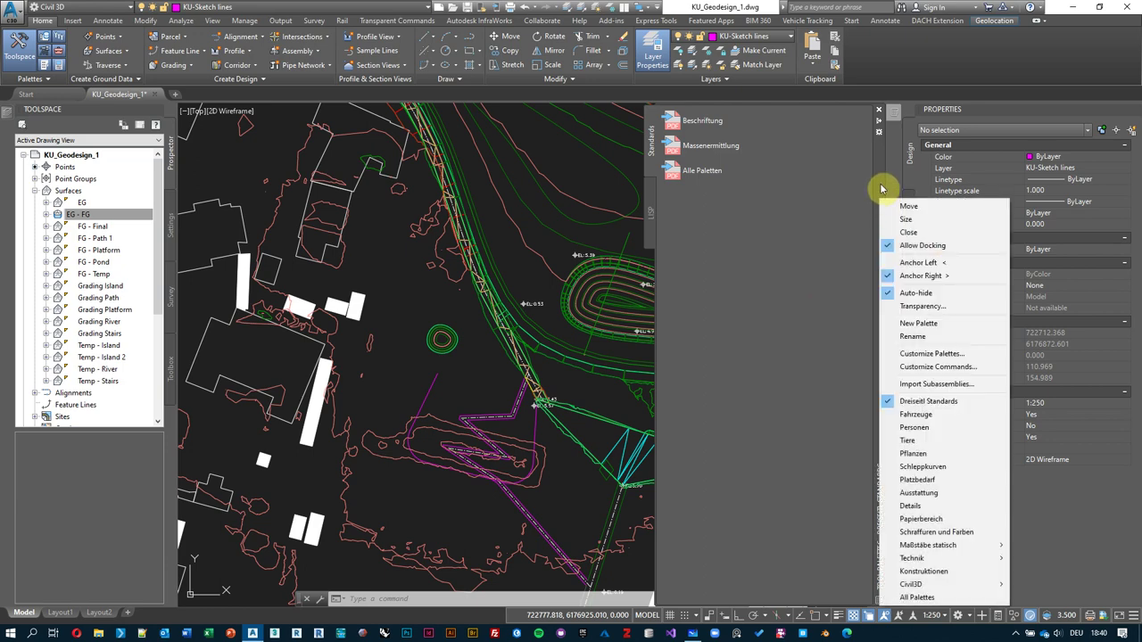
right_click(815, 233)
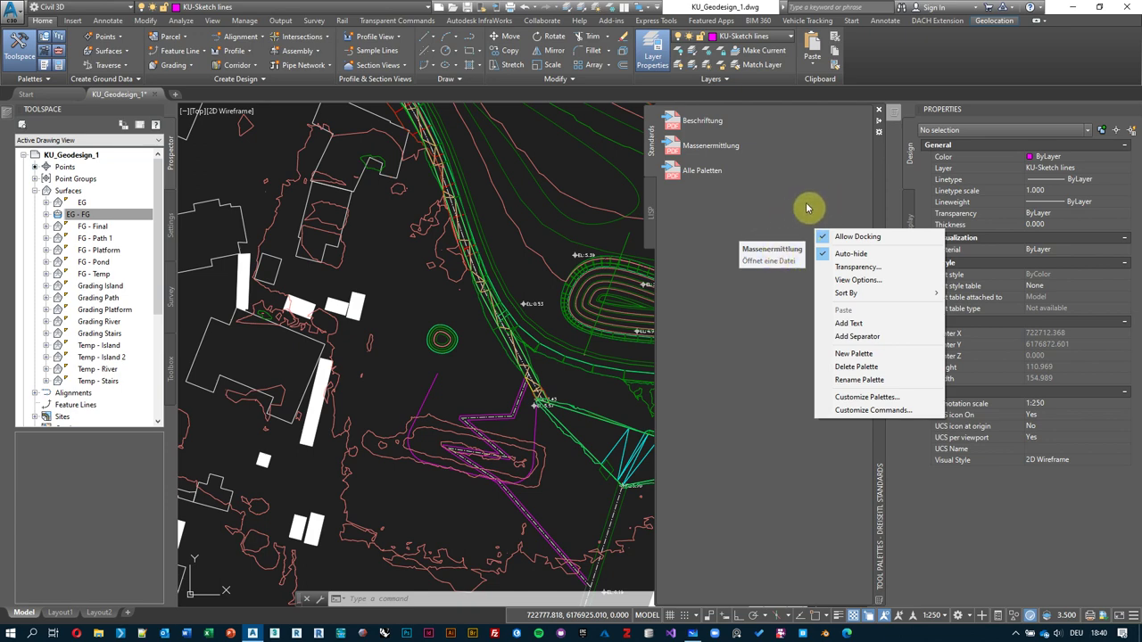
left_click(881, 204)
right_click(879, 208)
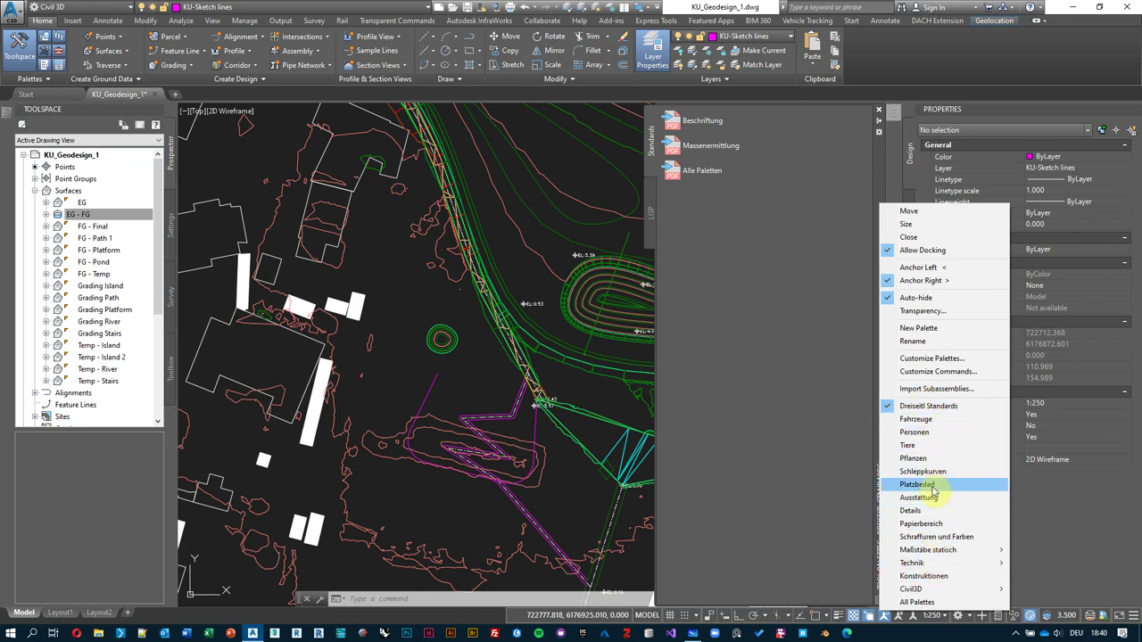
mouse_move(929, 592)
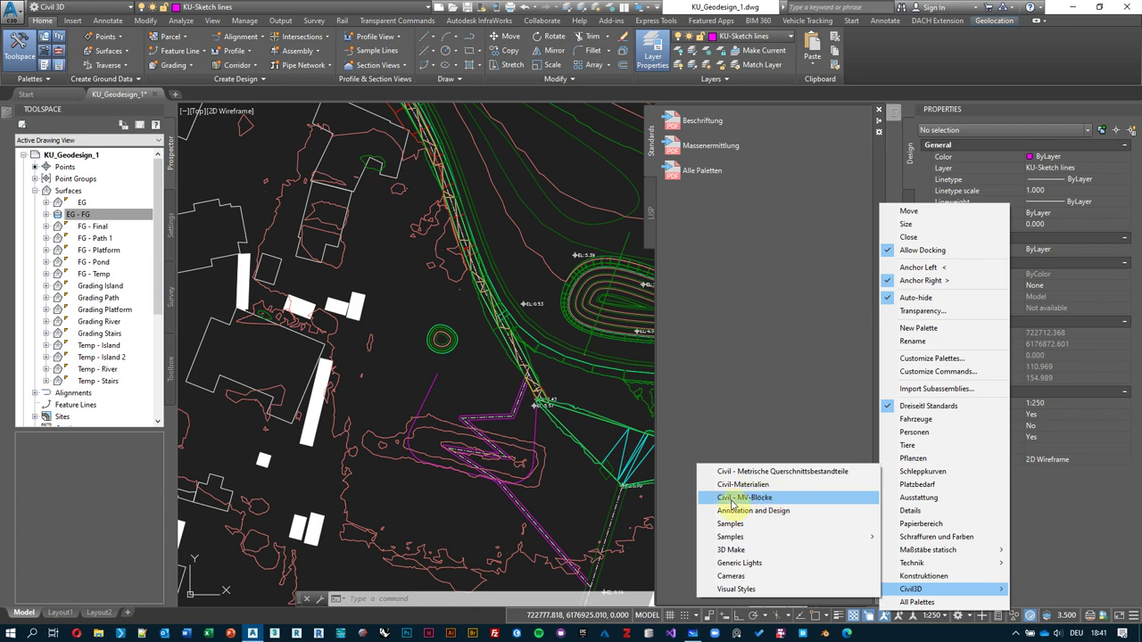
left_click(780, 498)
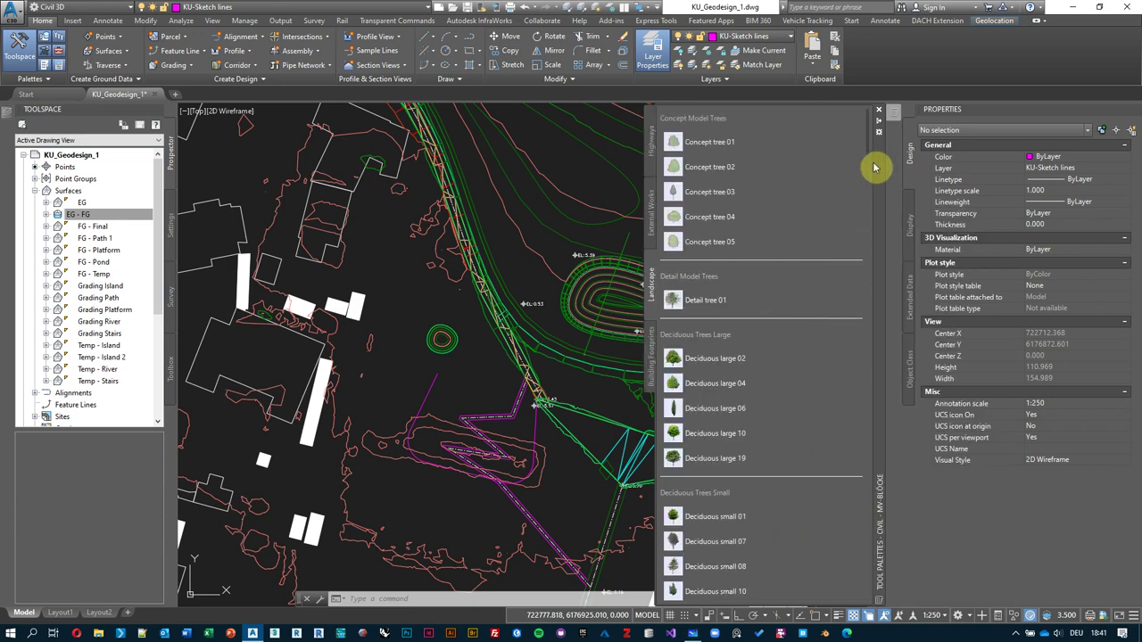
- Look through the External Works, Highways, Building Footprints and Landscape palettes for available blocks, ending on the Landscape trees
left_click(650, 223)
left_click(650, 142)
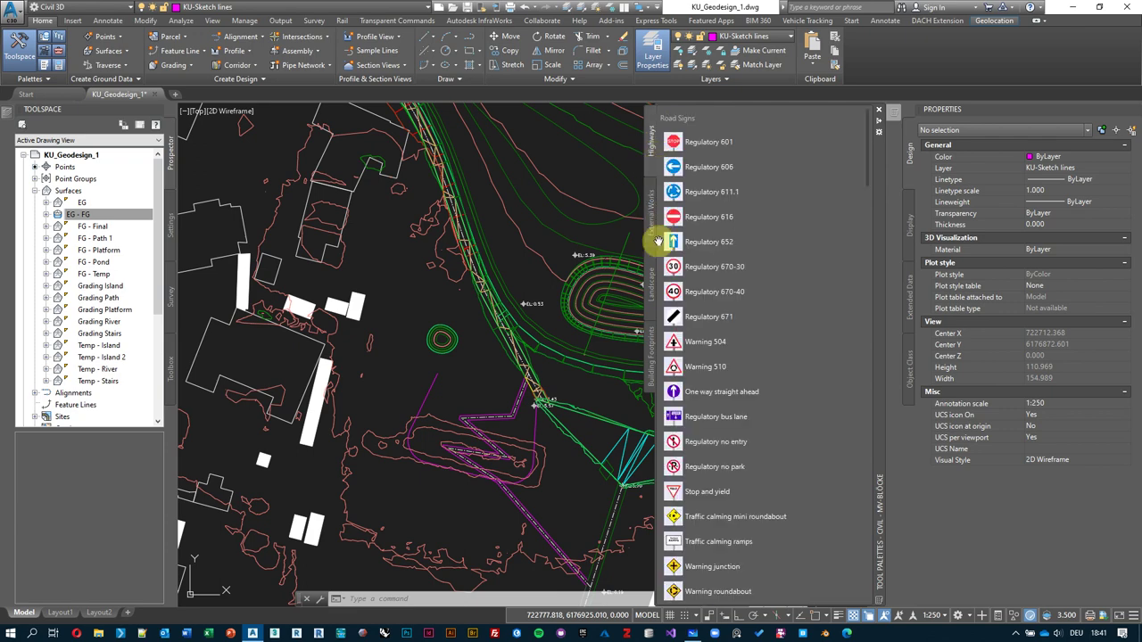
left_click(652, 285)
left_click(652, 356)
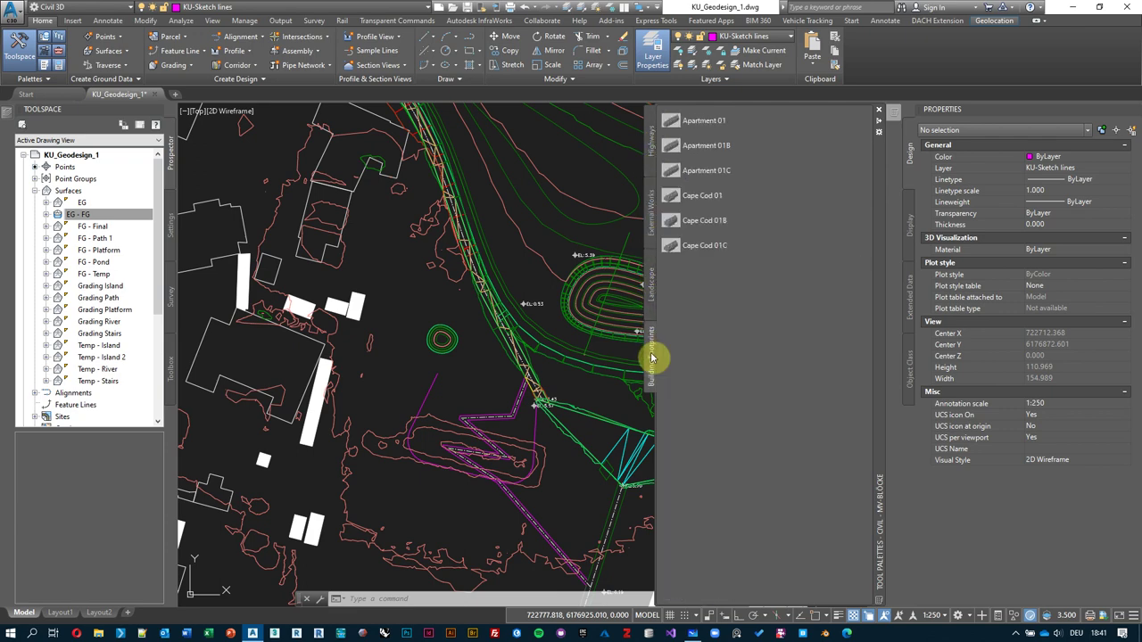
left_click(653, 282)
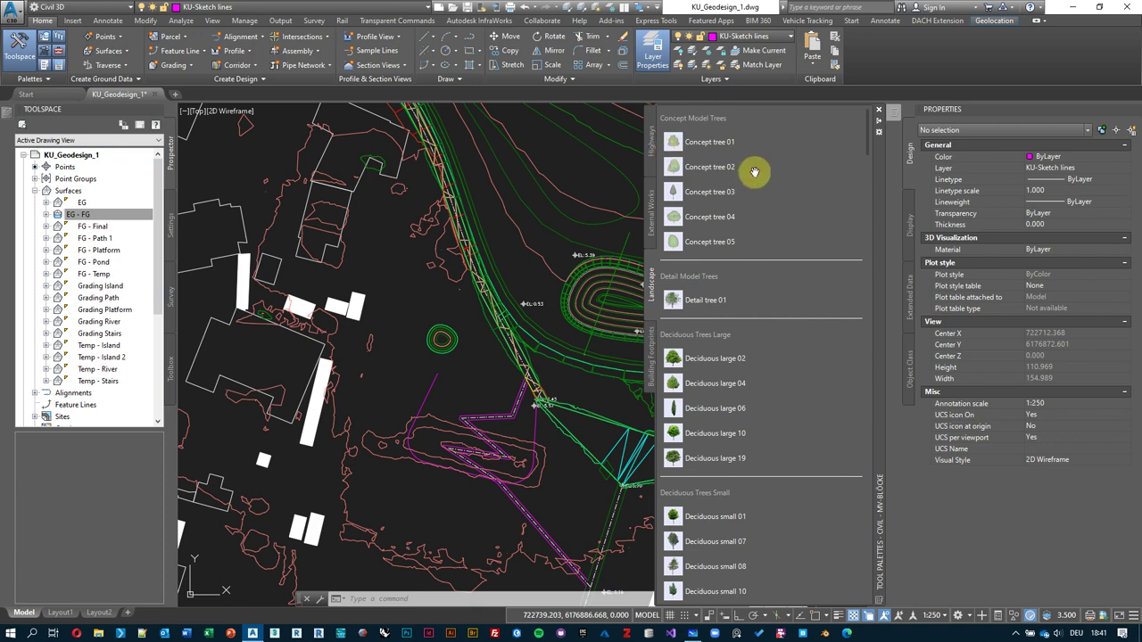
left_click_drag(757, 143, 793, 282)
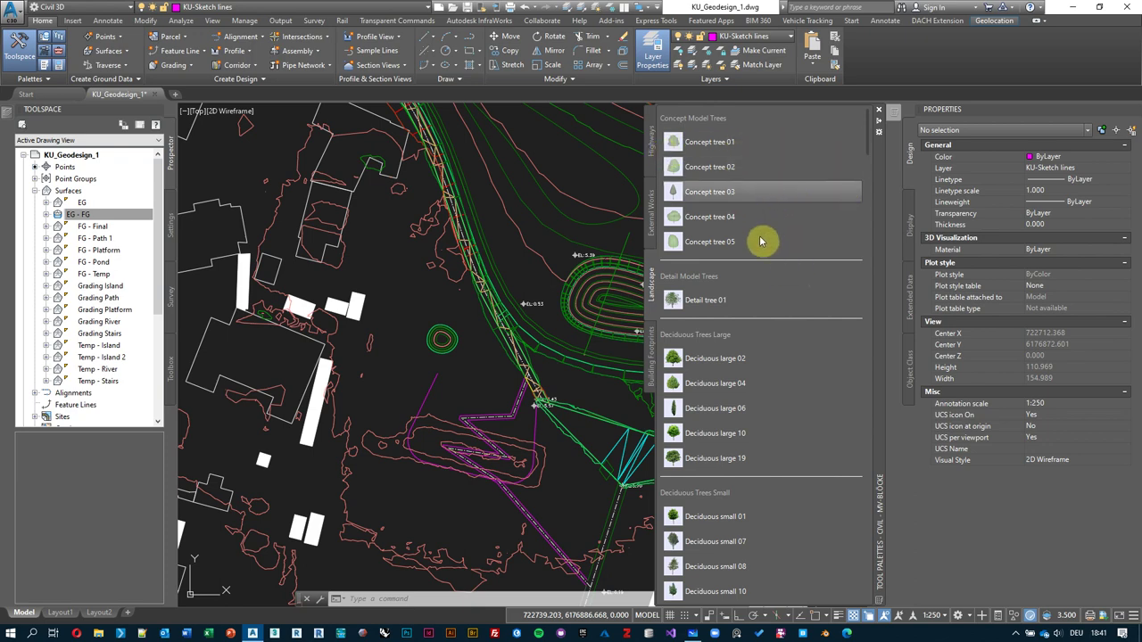
mouse_move(714, 220)
left_mouse_down()
mouse_move(705, 154)
mouse_move(654, 286)
left_mouse_up()
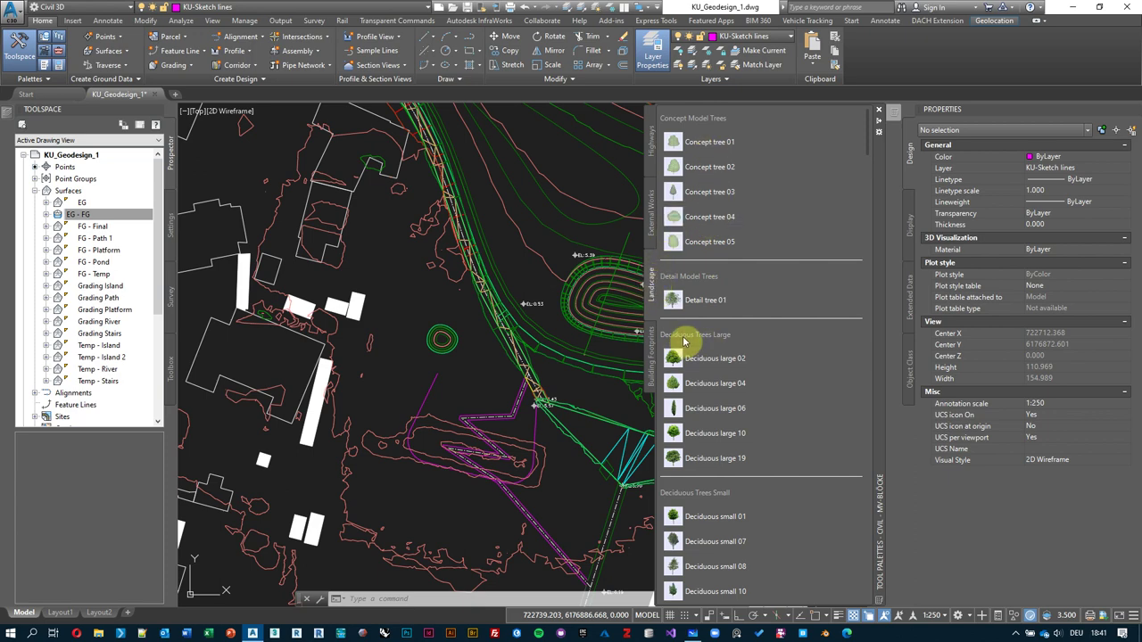
- Insert a Deciduous large 02 tree just southeast of the small round mound, setting its rotation freehand
left_click(727, 364)
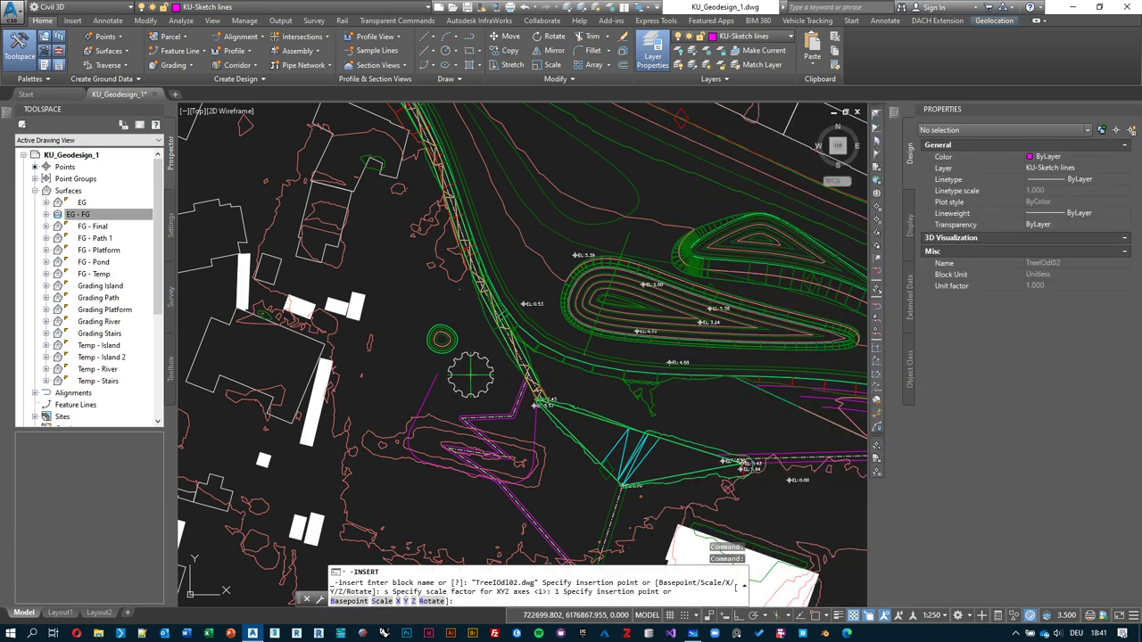
scroll(462, 377, "up", 2)
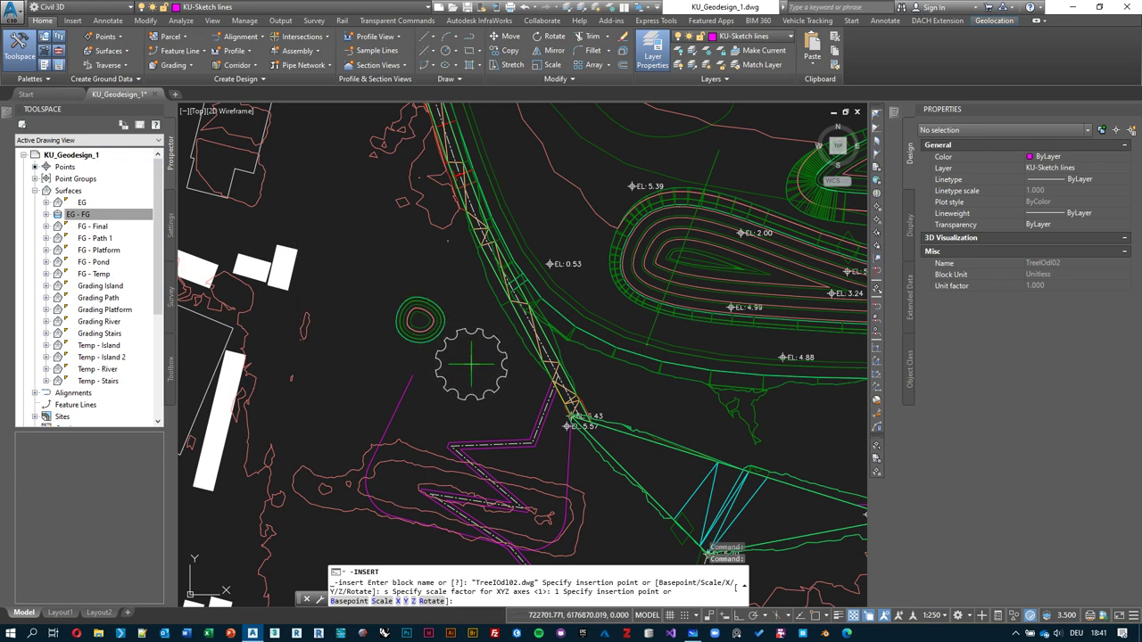
left_click(472, 370)
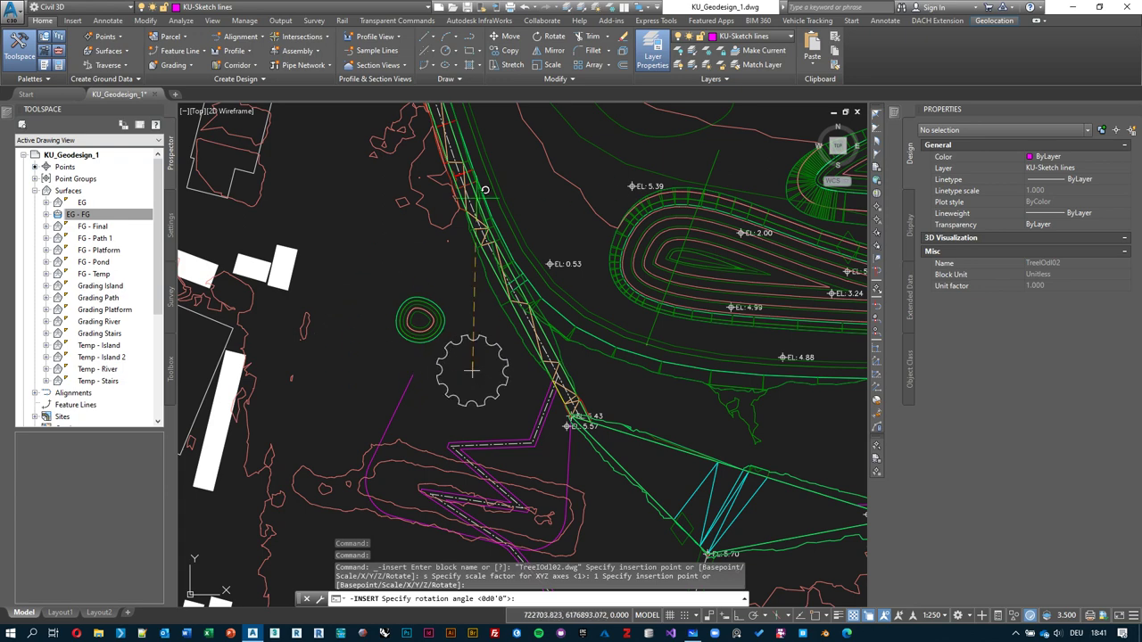
left_click(341, 256)
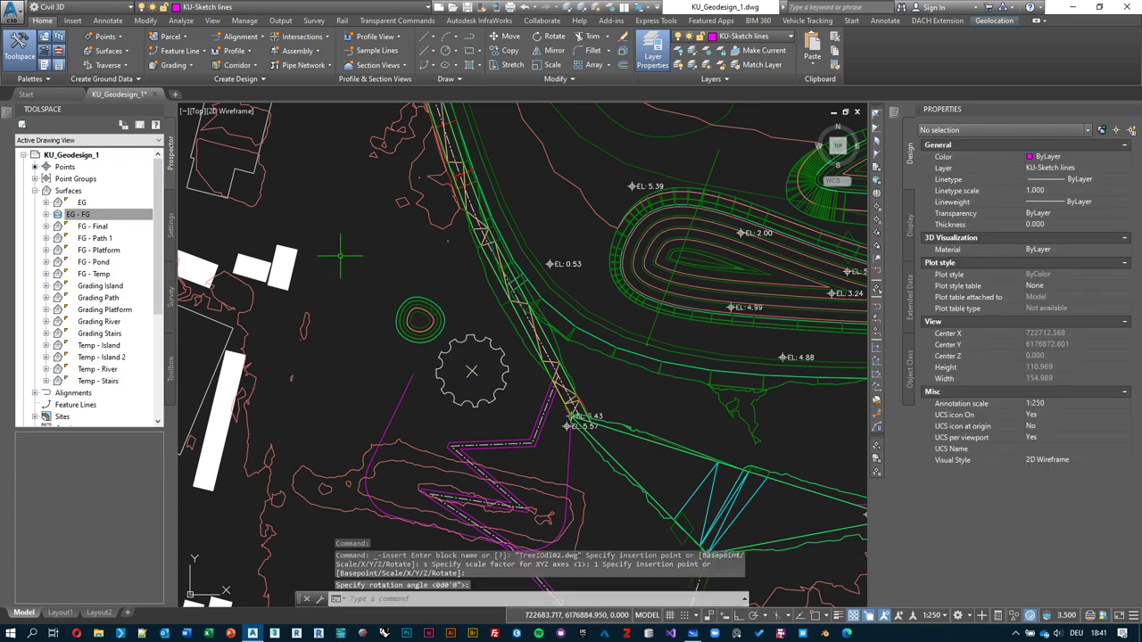
scroll(442, 283, "down", 3)
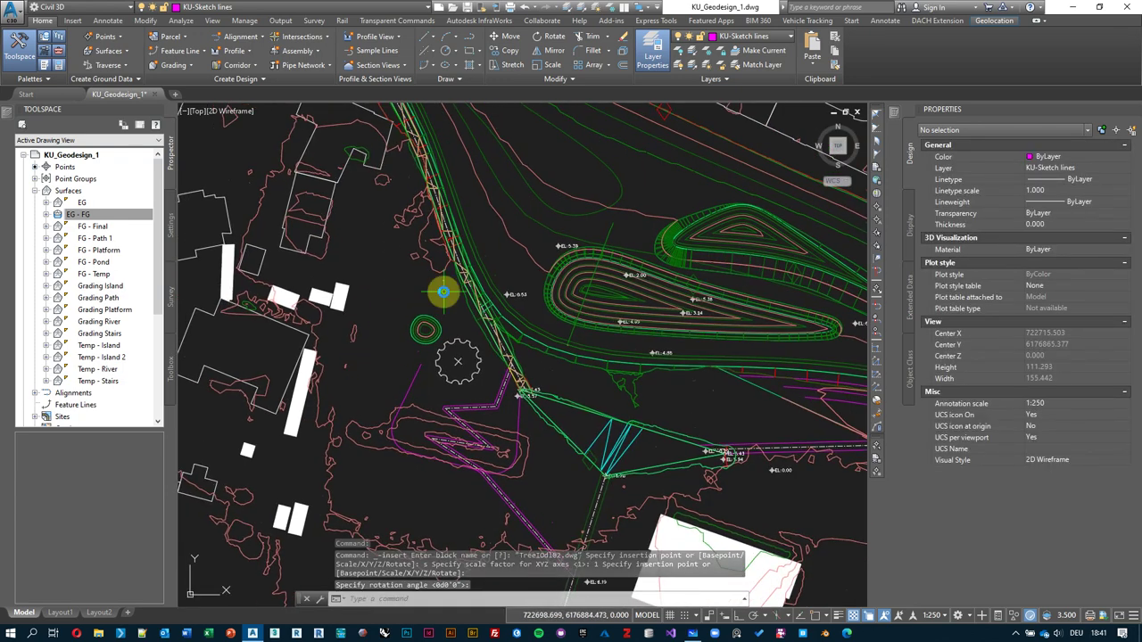
- Insert a Deciduous large 06 tree northwest of the small round mound, rotated about 266°
mouse_move(896, 120)
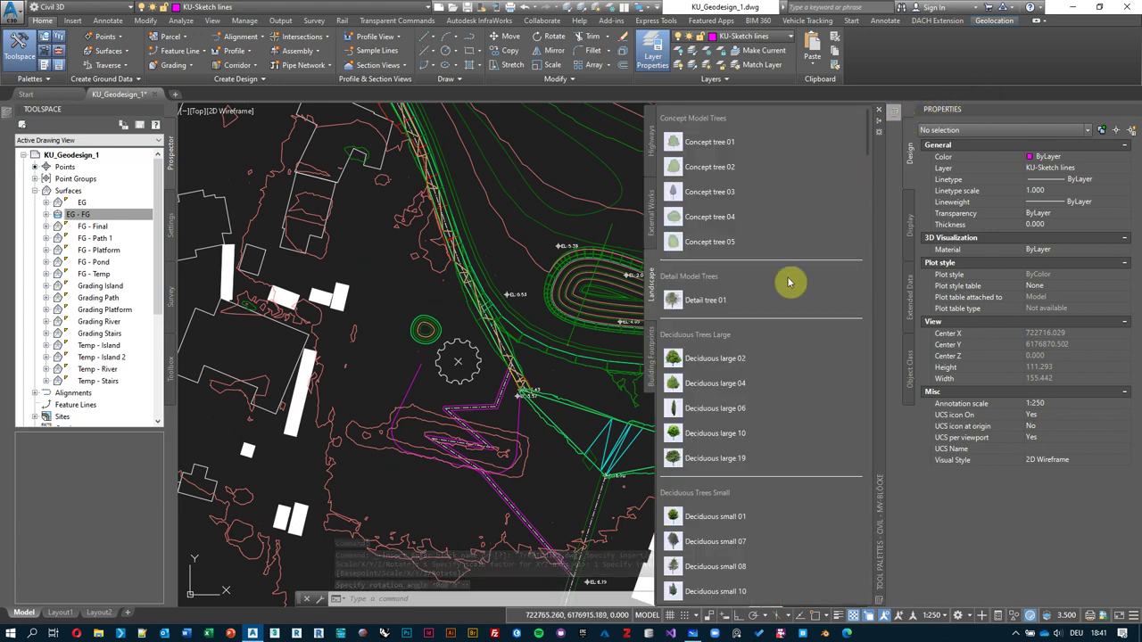
left_click(714, 409)
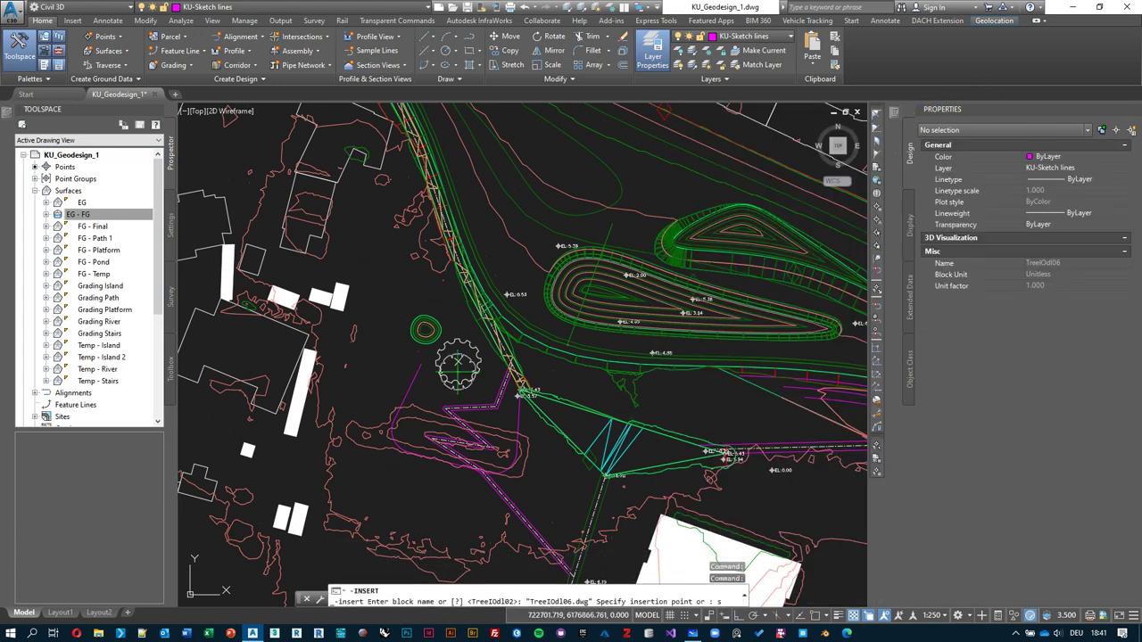
left_click(390, 287)
left_click(401, 292)
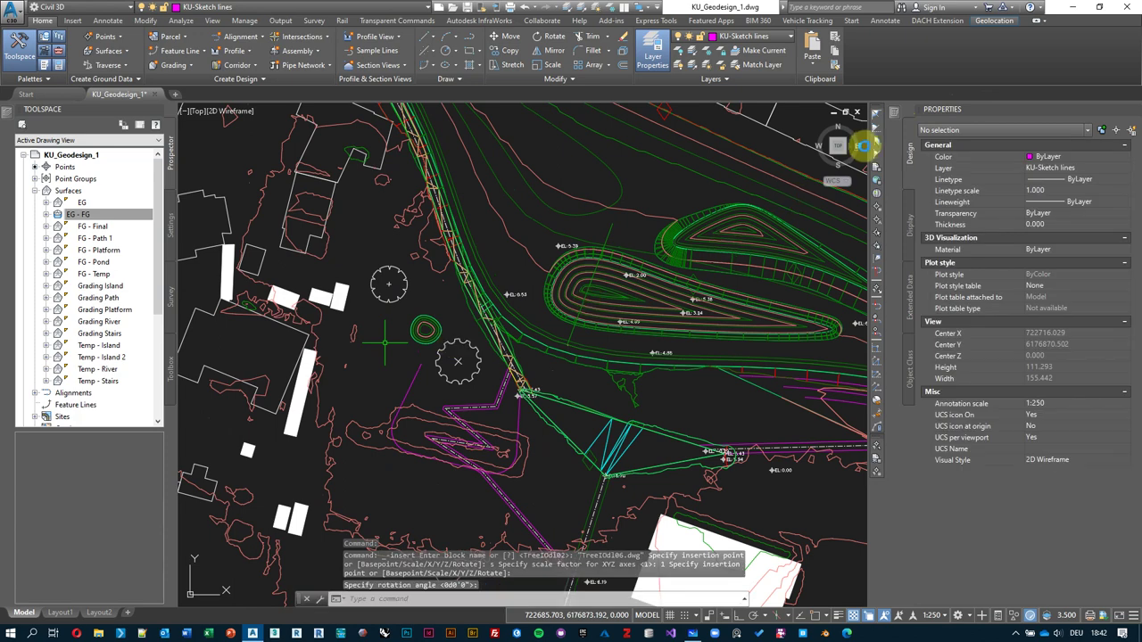
- Insert a Concept tree 01 southwest of the small round mound, setting its rotation freehand
mouse_move(897, 114)
left_click(714, 142)
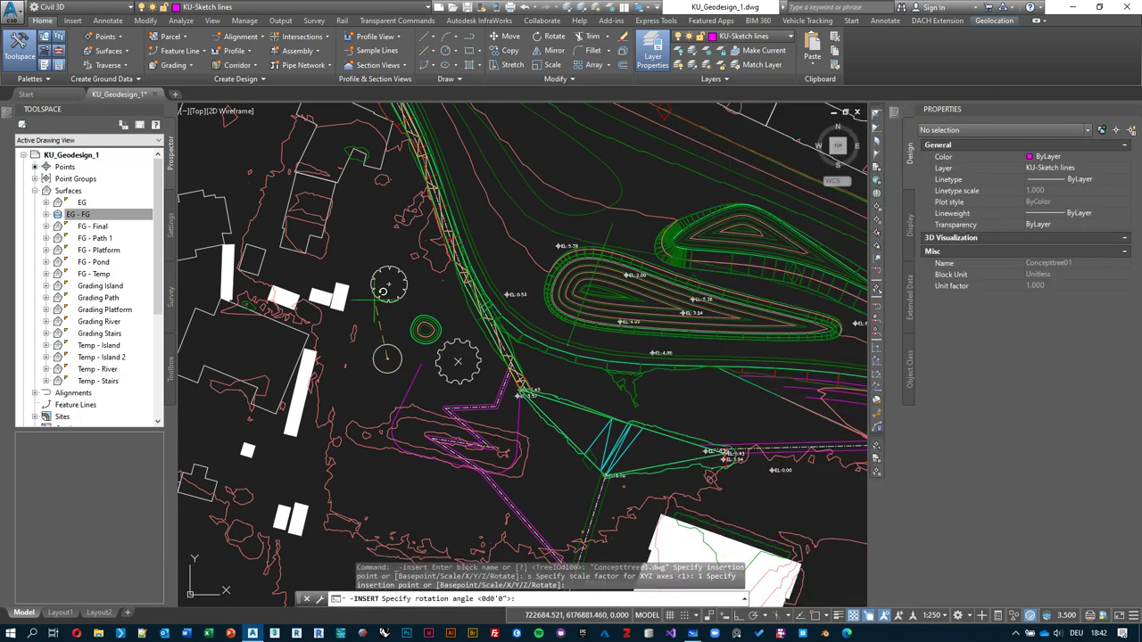
left_click(388, 359)
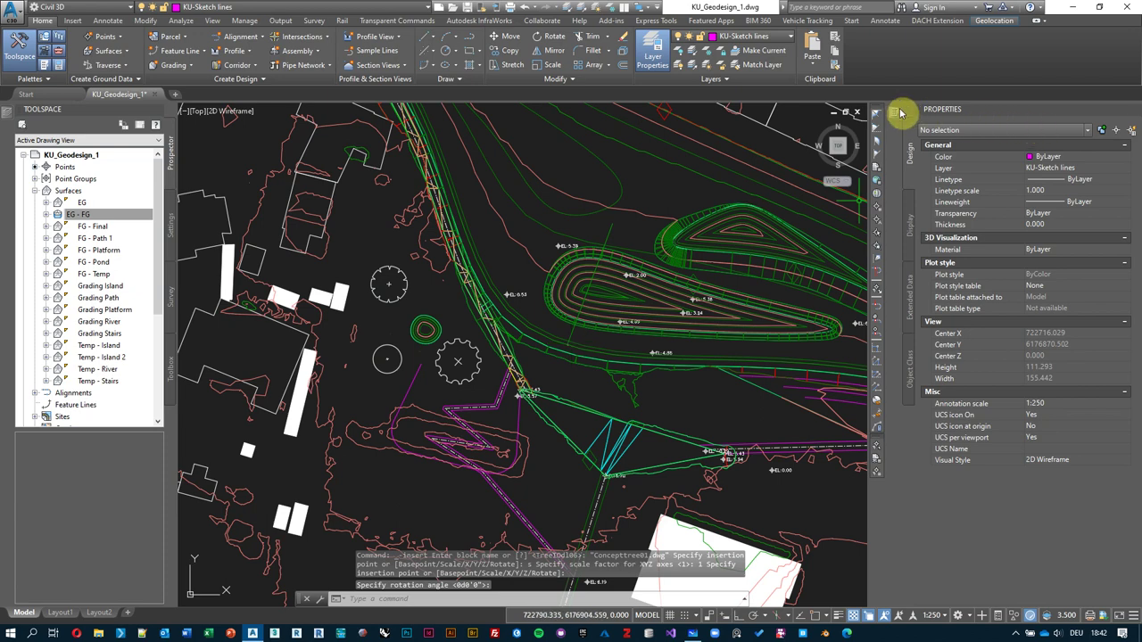
- Insert a Bench 01 from the External Works seating blocks between the Deciduous large 06 tree and the round mound, rotated diagonally
mouse_move(896, 112)
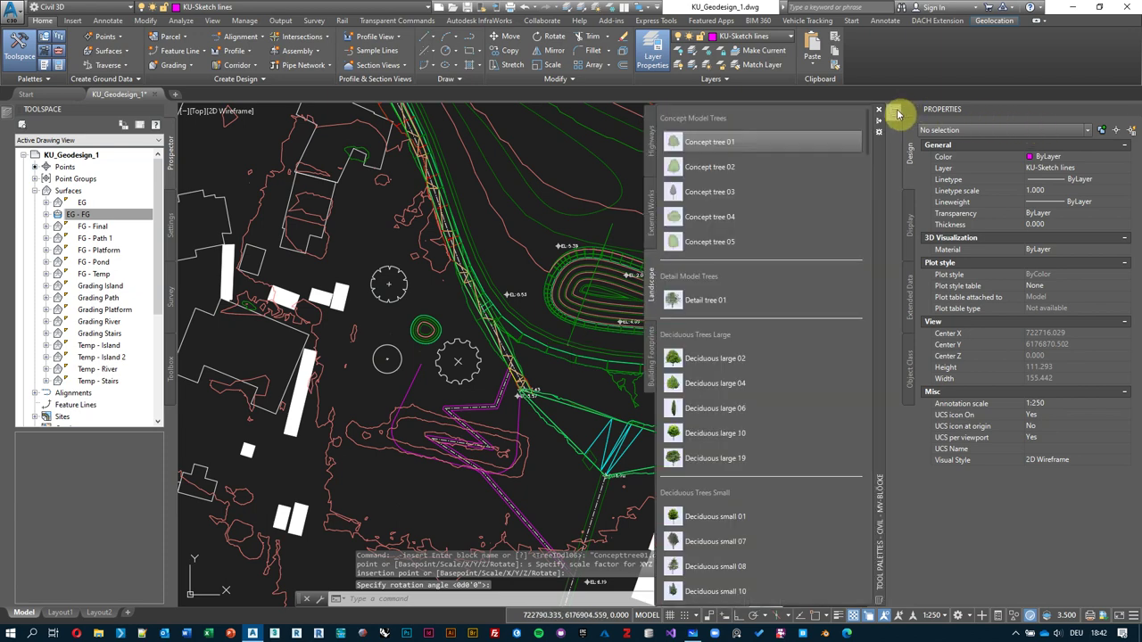
left_click(652, 219)
scroll(754, 346, "down", 10)
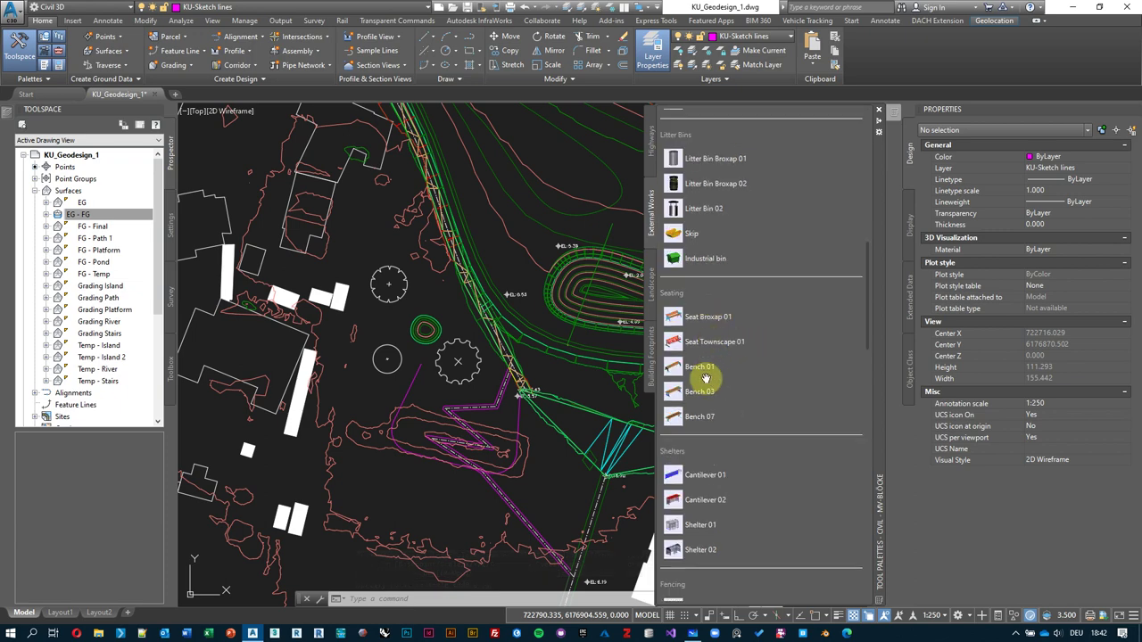
left_click(701, 369)
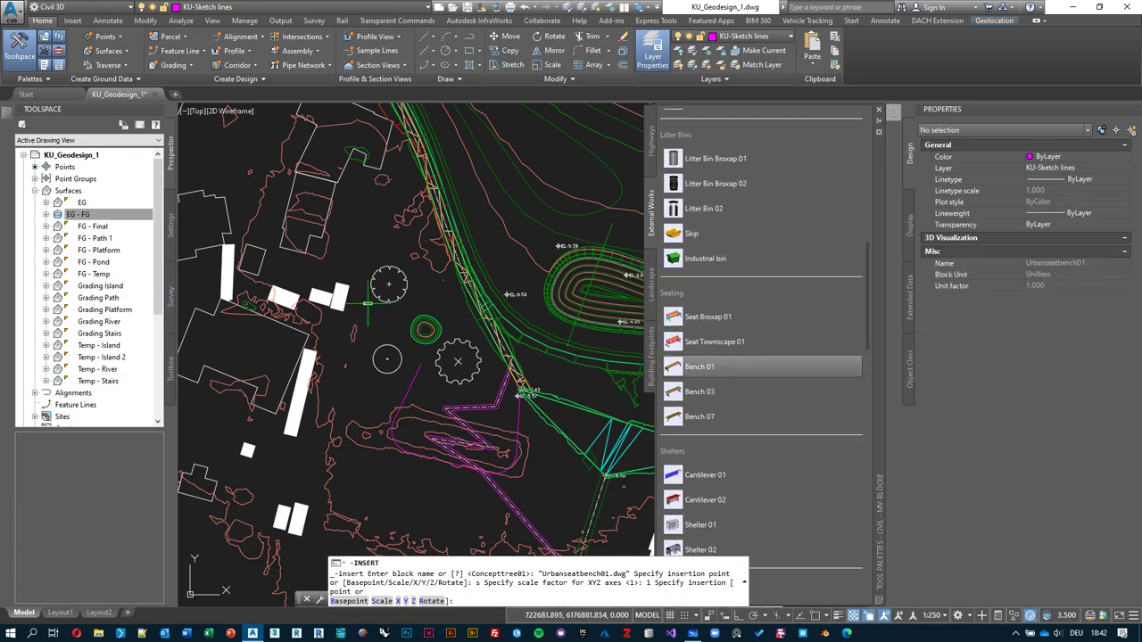
scroll(409, 303, "up", 4)
left_click(387, 333)
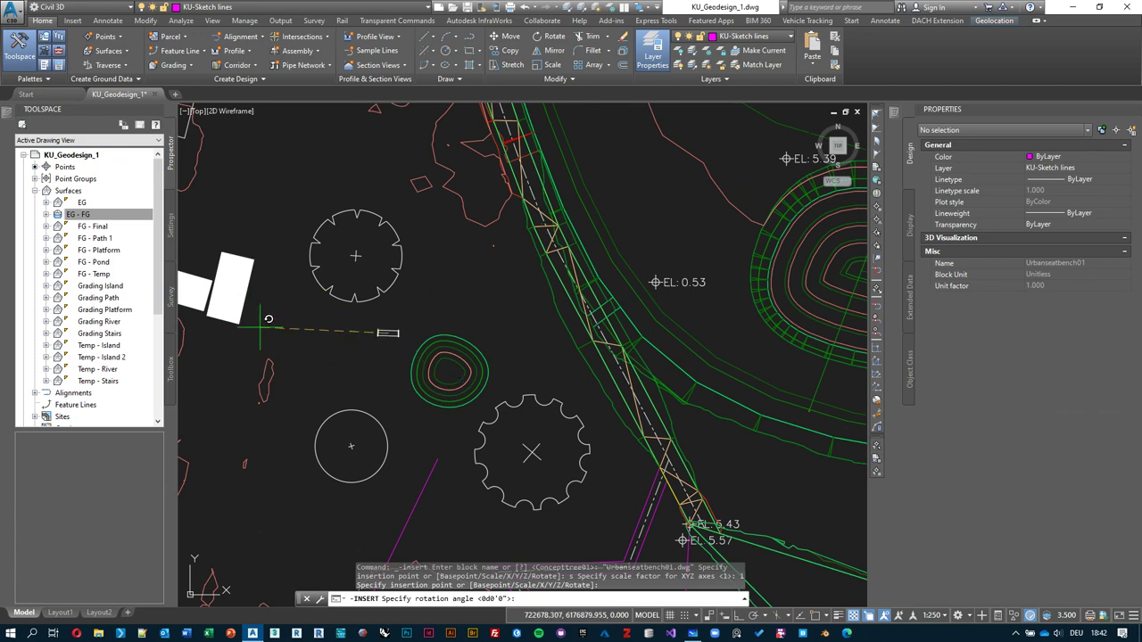
left_click(327, 383)
mouse_move(427, 338)
middle_mouse_down()
mouse_move(617, 265)
mouse_move(534, 299)
middle_mouse_up()
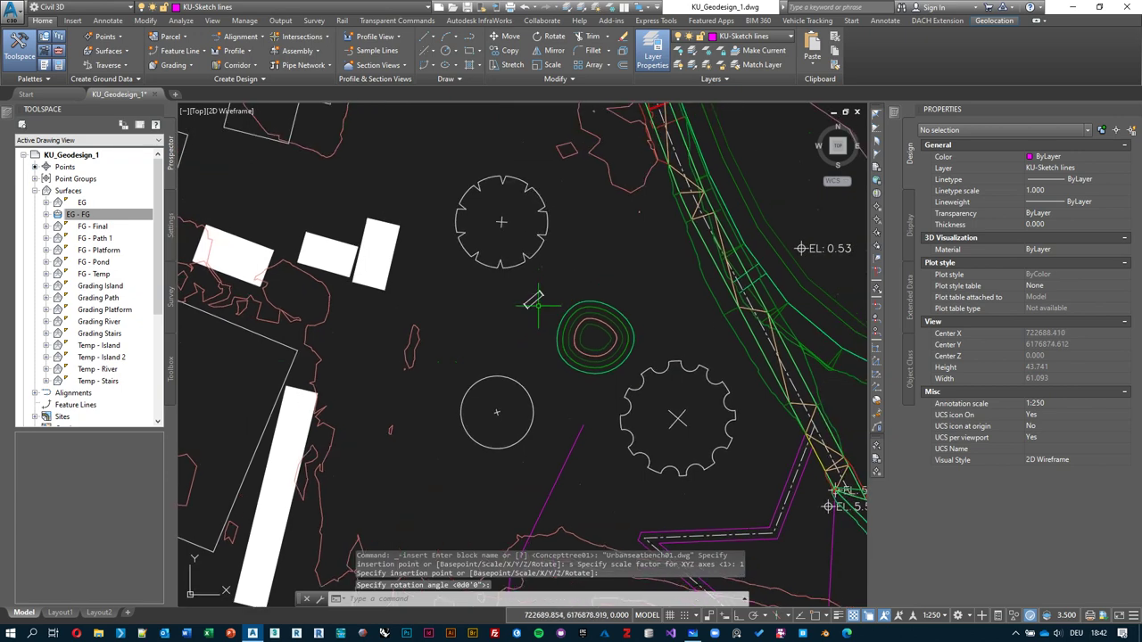
- Inspect the Deciduous large 06 tree northwest of the round mound in the Object Viewer, orbiting it to a side view
left_click(547, 209)
left_click(575, 219)
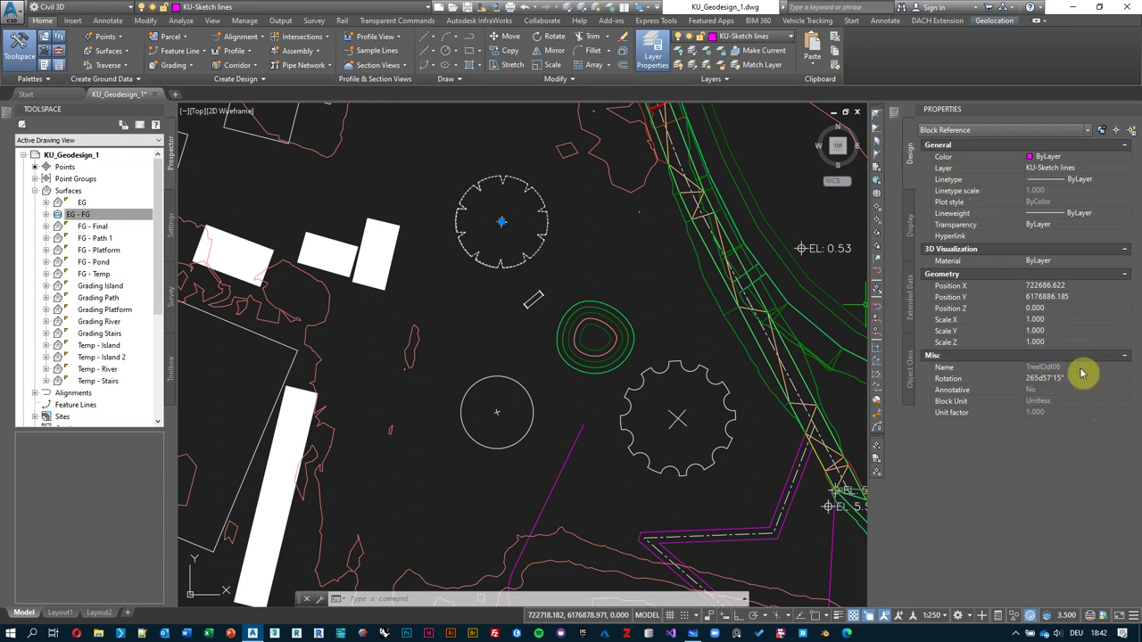
key("Escape")
left_click(533, 237)
right_click(460, 154)
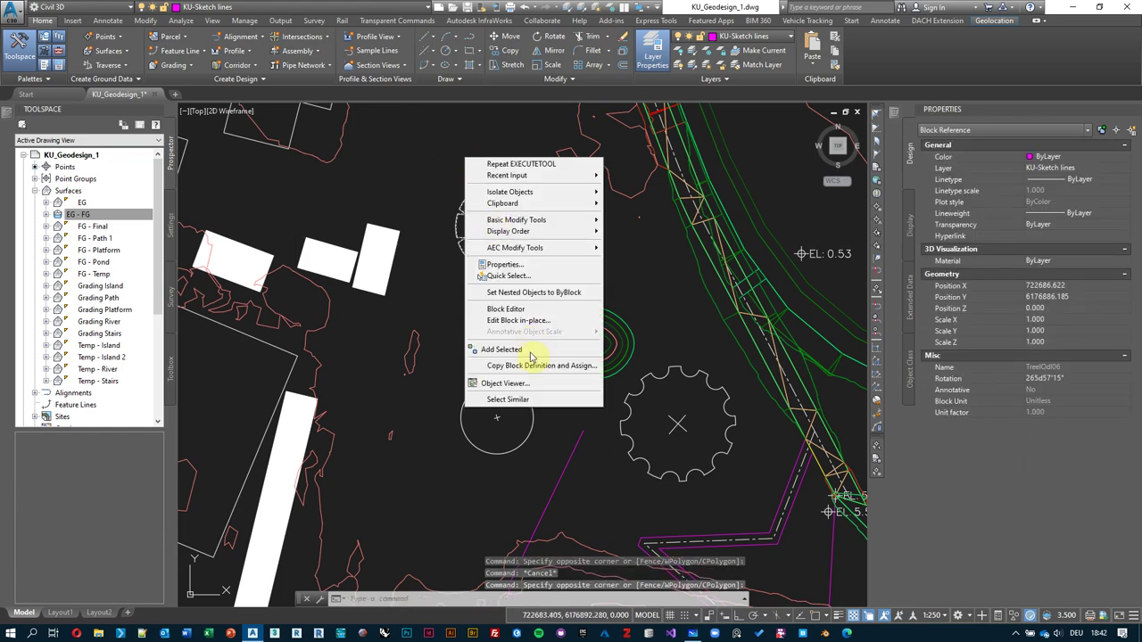
left_click(536, 390)
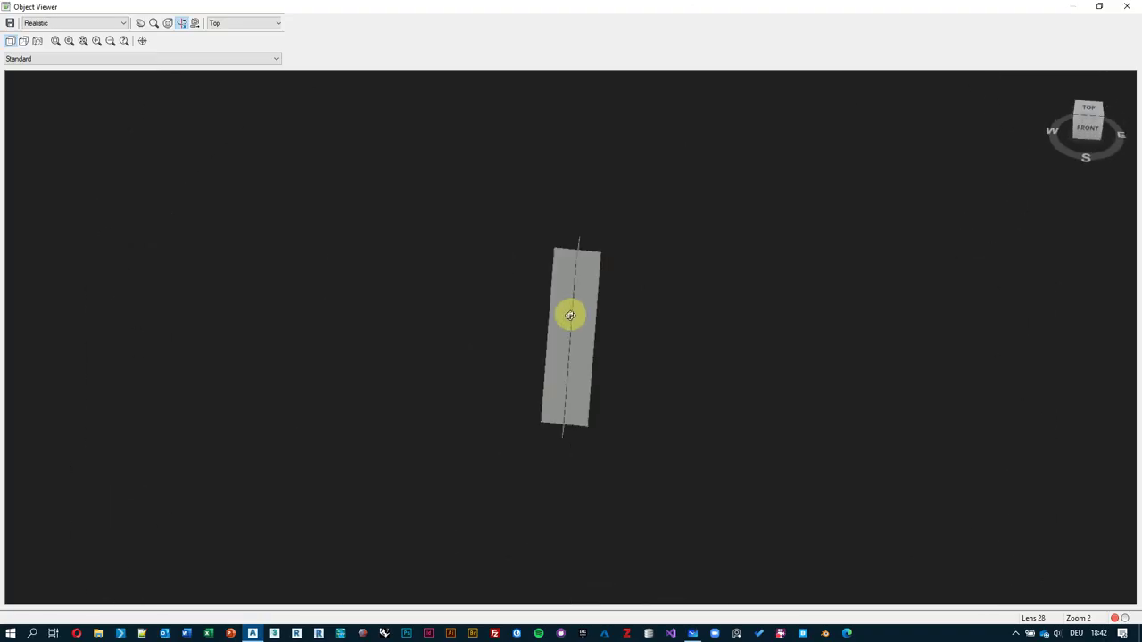
left_click_drag(570, 315, 731, 254)
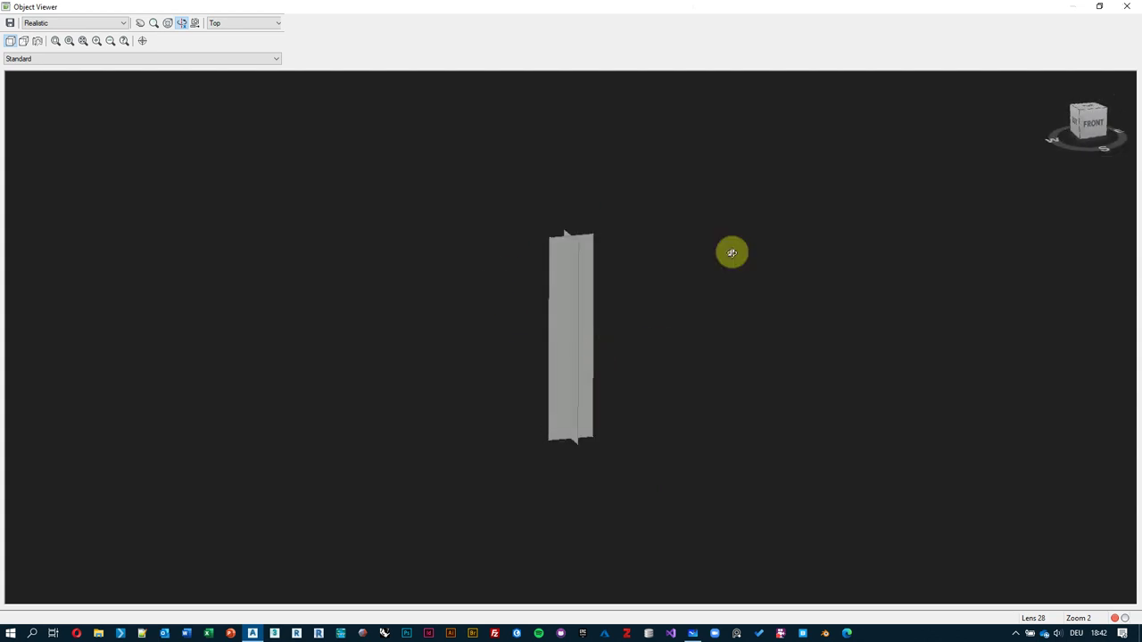
left_click(1135, 5)
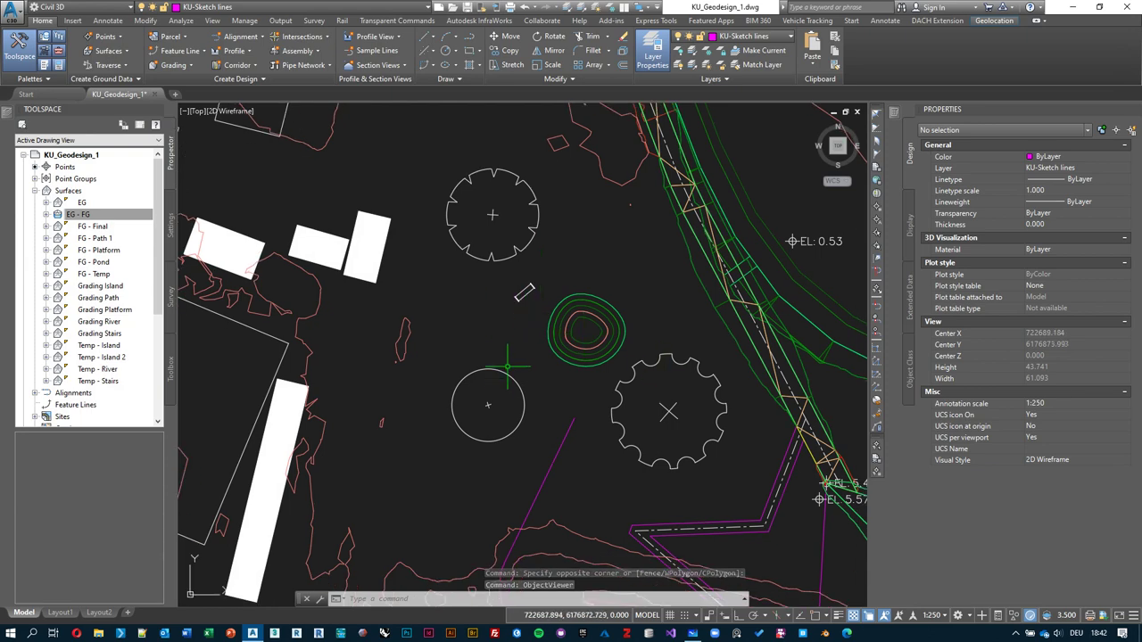
- Inspect the Concept tree 01 southwest of the mound in the Object Viewer, orbiting it to a near-frontal view
left_click(485, 395)
right_click(444, 286)
left_click(483, 511)
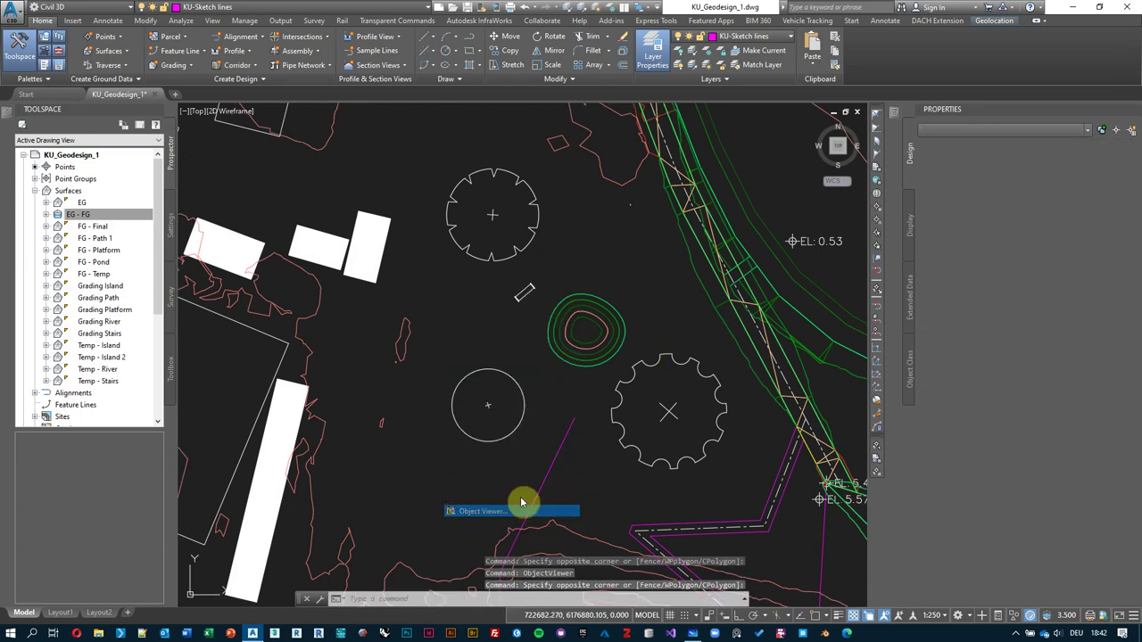
scroll(625, 387, "down", 3)
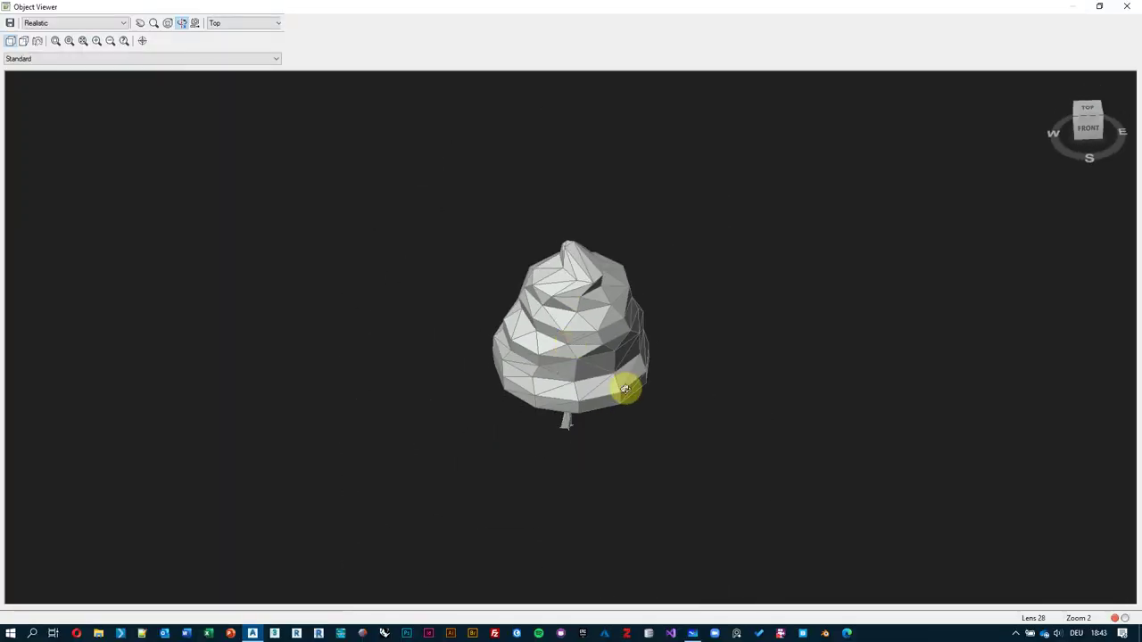
left_click_drag(625, 387, 622, 312)
scroll(584, 390, "up", 2)
scroll(584, 399, "down", 2)
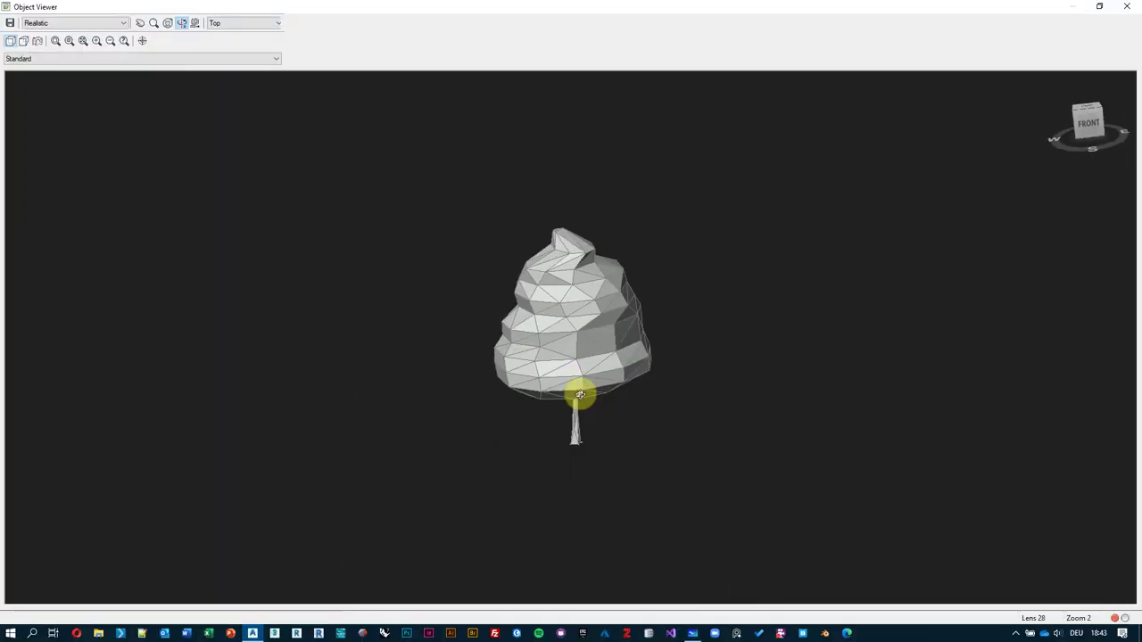
left_click(1128, 6)
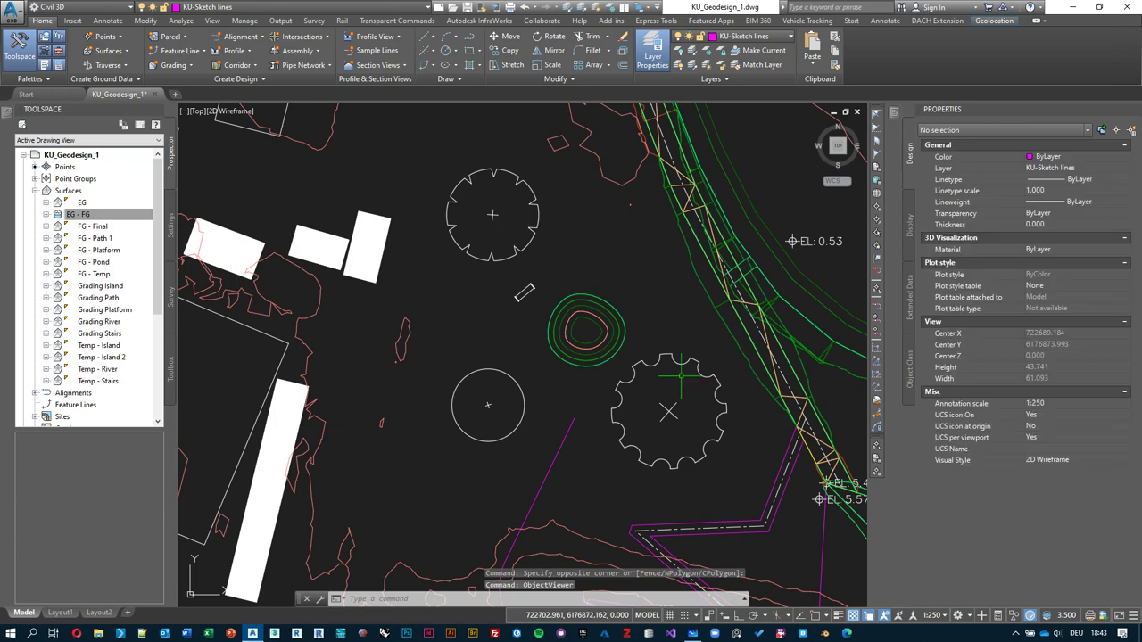
- Inspect the Deciduous large 02 tree southeast of the mound in the Object Viewer from a tilted front view
right_click(669, 280)
left_click(709, 501)
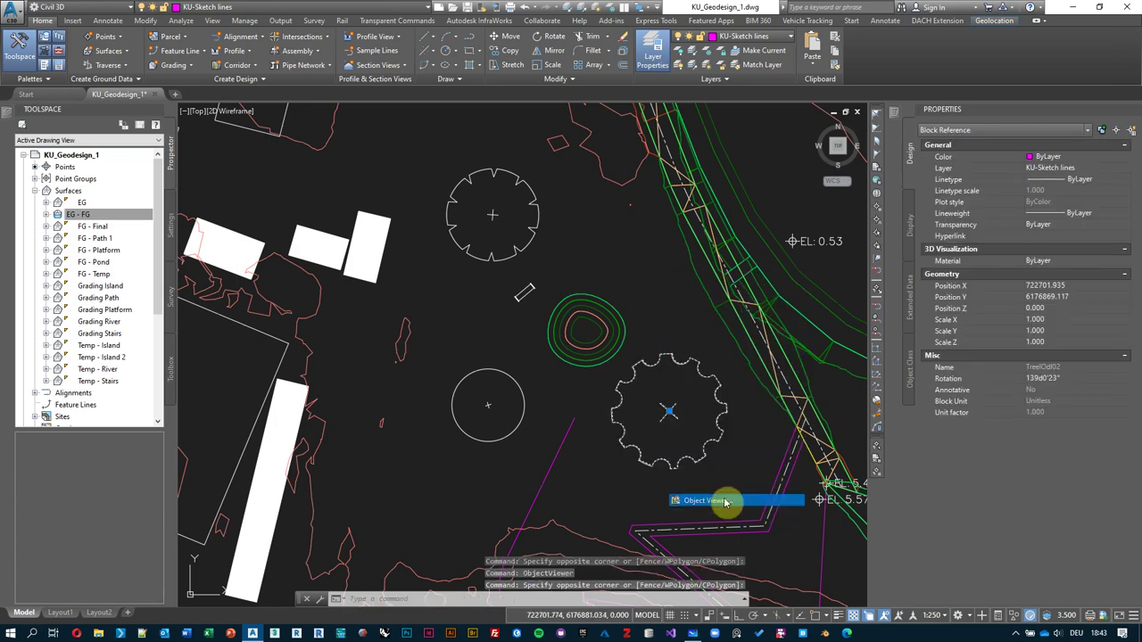
left_click_drag(594, 426, 566, 327)
scroll(619, 314, "down", 4)
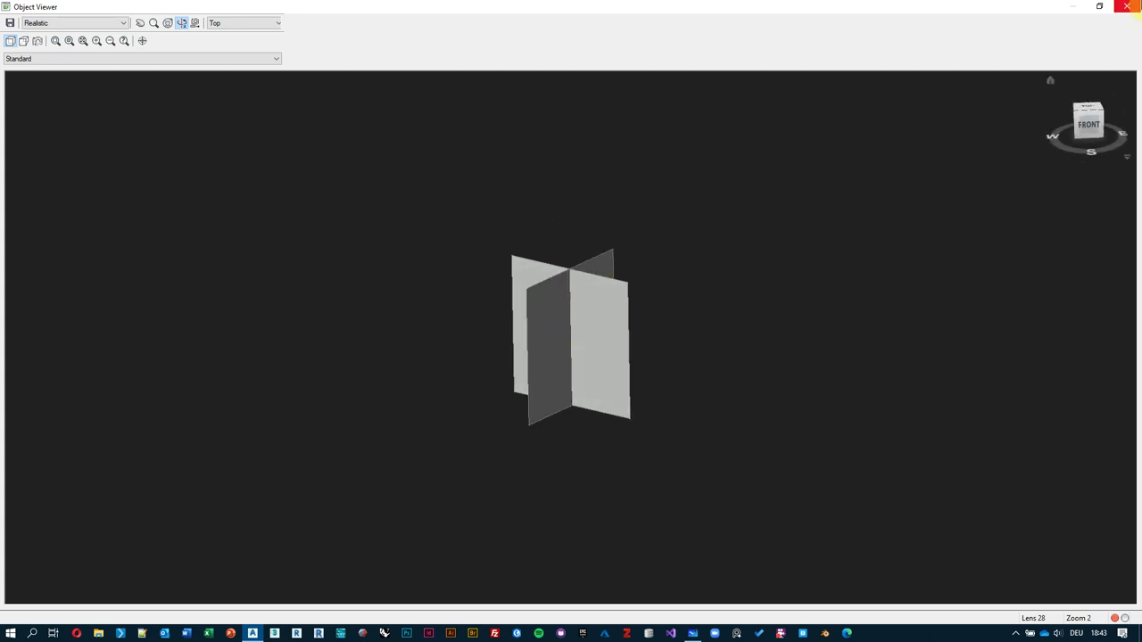
left_click(1126, 6)
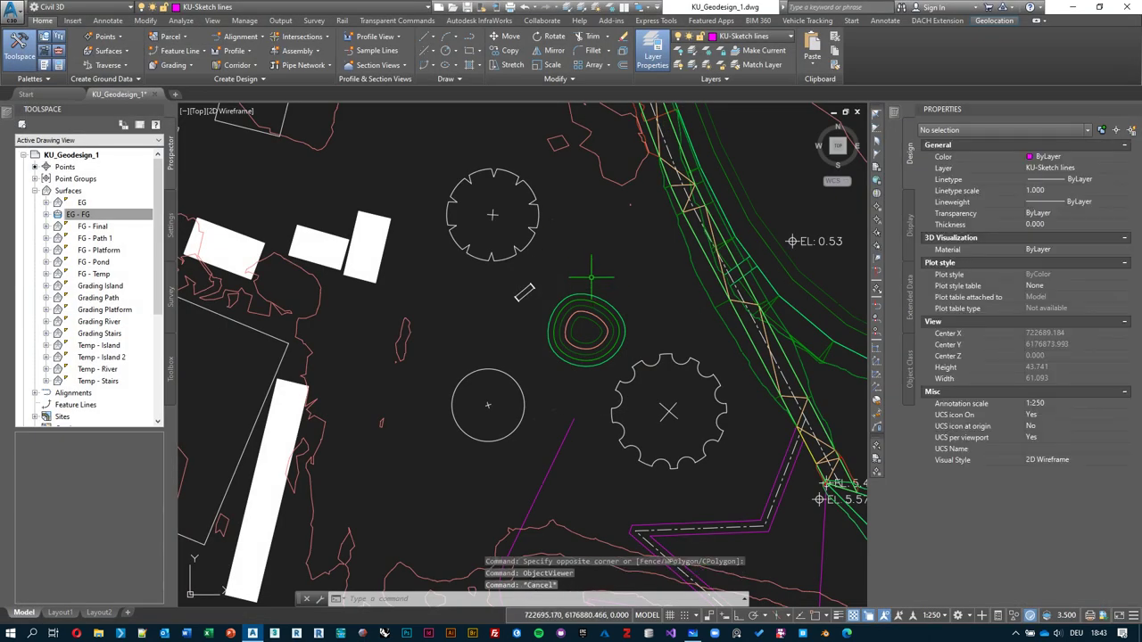
- Insert a Concept tree 03 from the Landscape blocks just west of the bench, north of the Concept tree 01
mouse_move(895, 117)
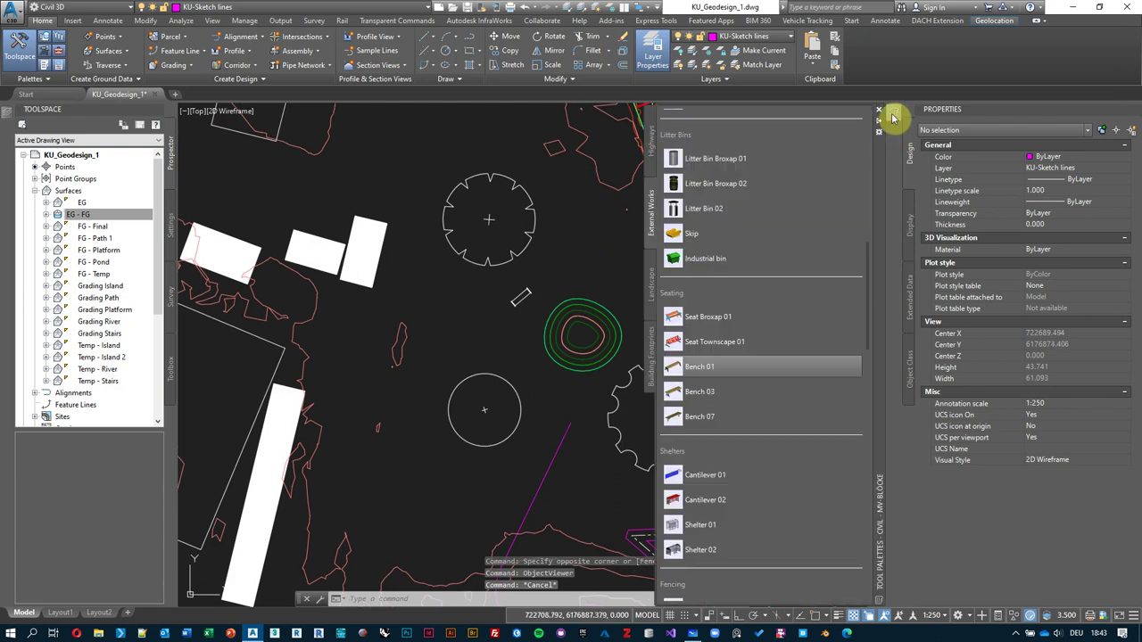
left_click(651, 287)
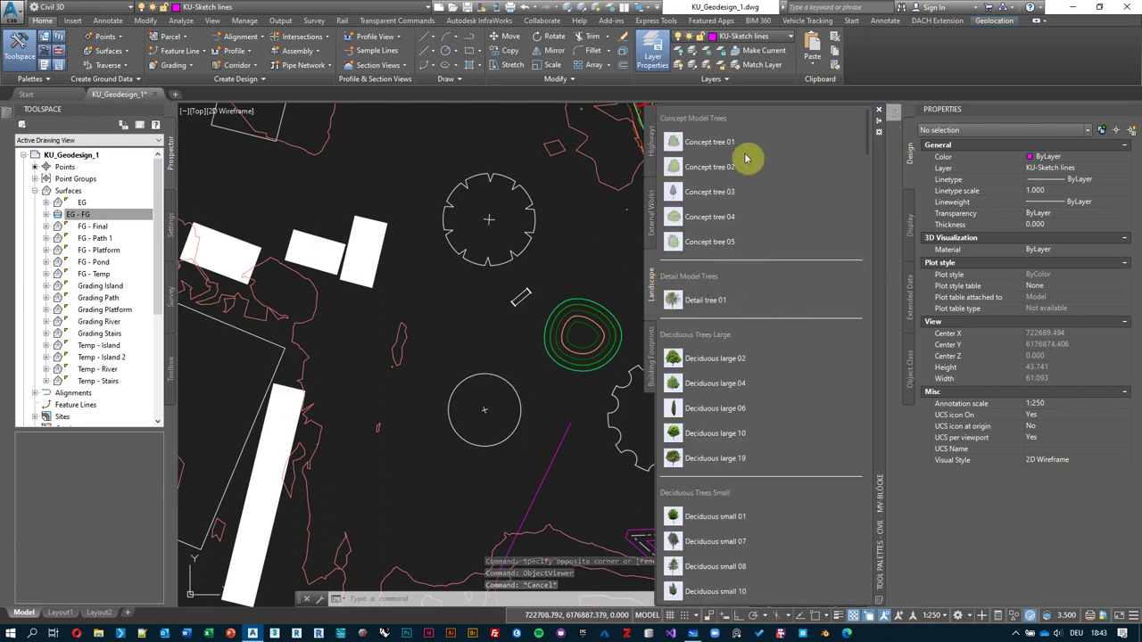
left_click(732, 197)
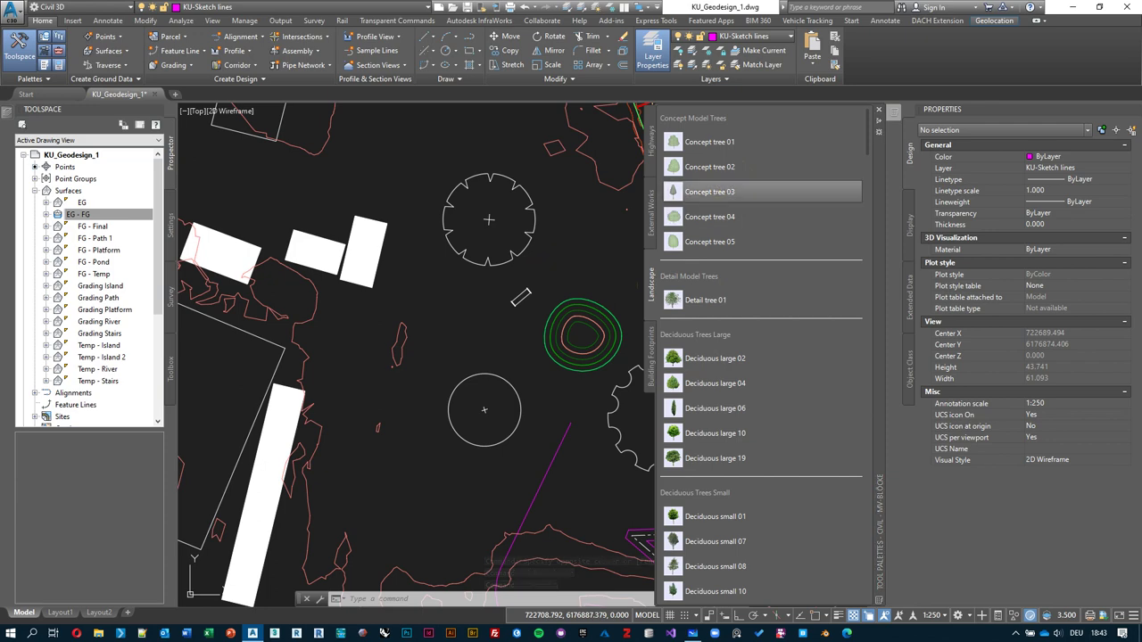
left_click(460, 316)
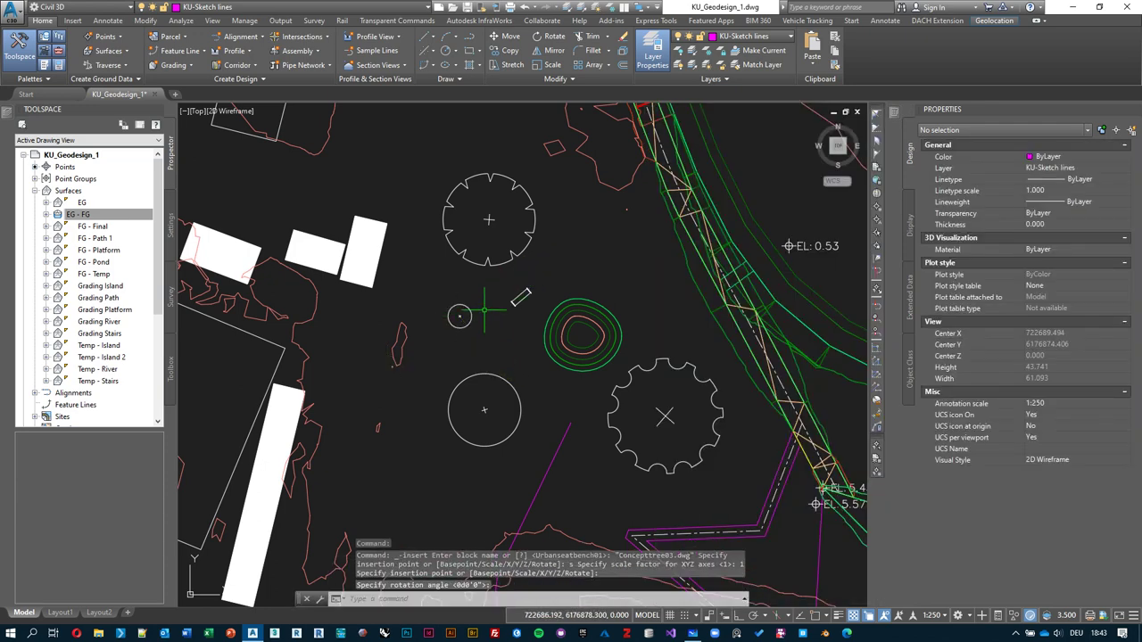
key("Return")
- Inspect the Concept tree 01, Concept tree 03 and bench together in the Object Viewer
left_click(408, 402)
left_click(516, 295)
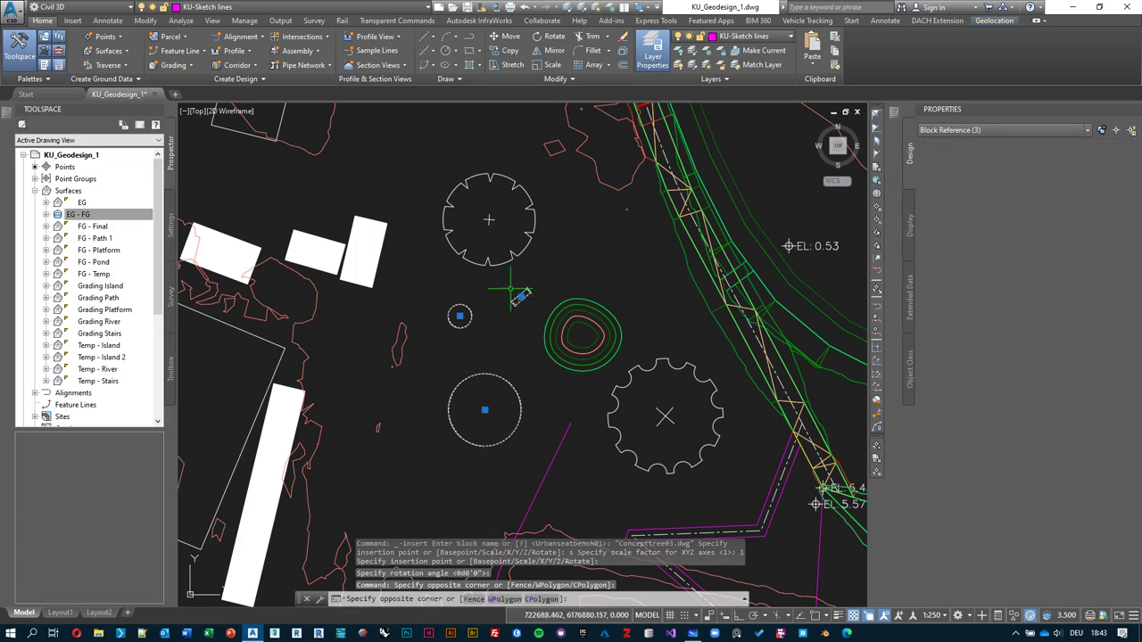
right_click(580, 277)
left_click(645, 474)
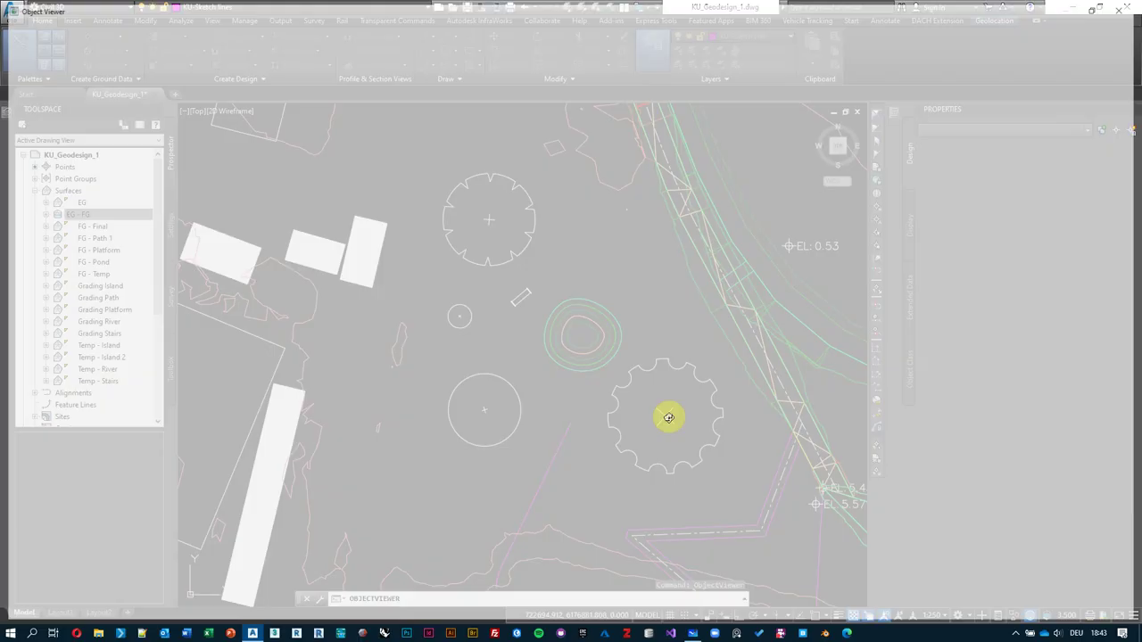
mouse_move(622, 326)
left_mouse_down()
mouse_move(650, 235)
mouse_move(545, 357)
mouse_move(576, 325)
mouse_move(548, 414)
mouse_move(645, 365)
mouse_move(466, 434)
mouse_move(502, 390)
mouse_move(482, 397)
left_mouse_up()
left_click(1126, 6)
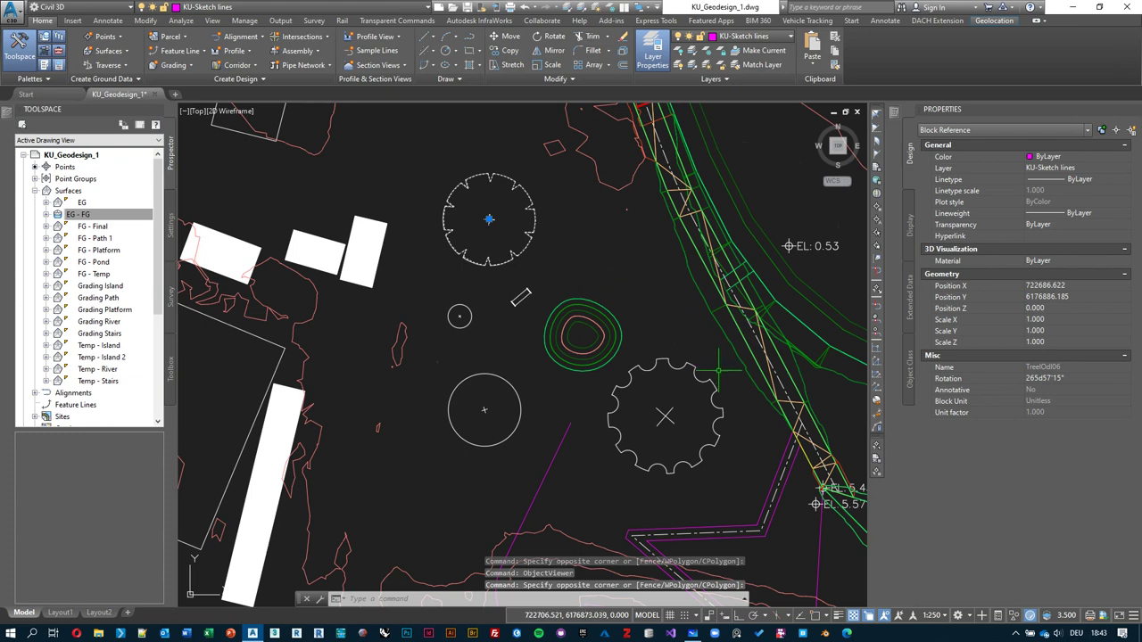
- Delete the Deciduous large 06 and Deciduous large 02 trees from the drawing
key("Delete")
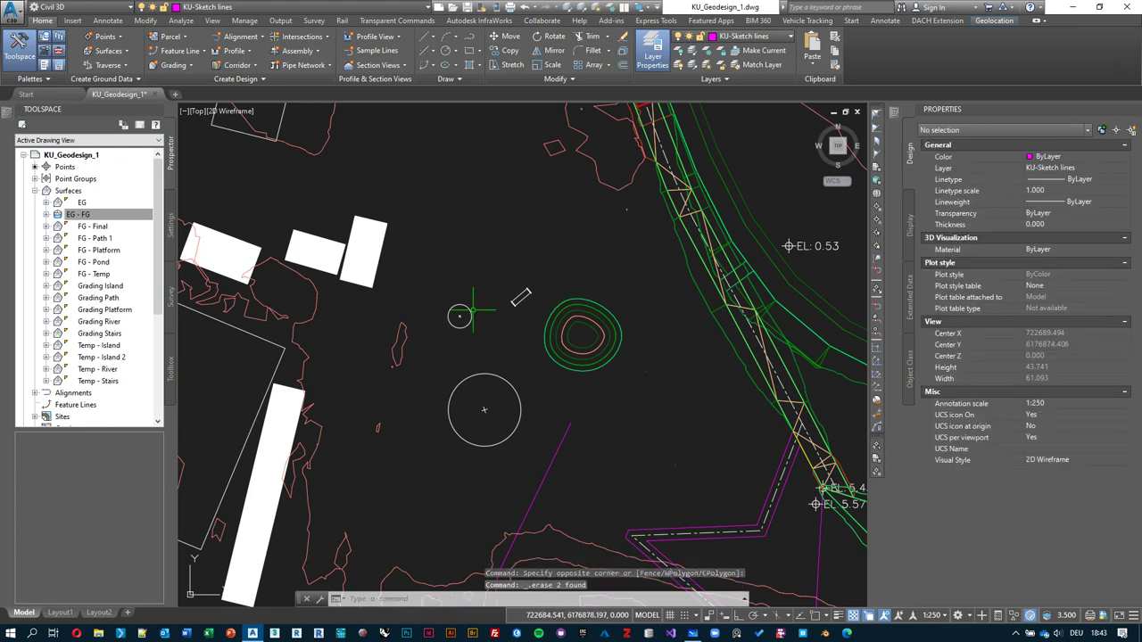
- Examine the two concept trees and the bench together with the terrain surface in the Object Viewer, checking their height against the ground
left_click(520, 249)
left_click(459, 383)
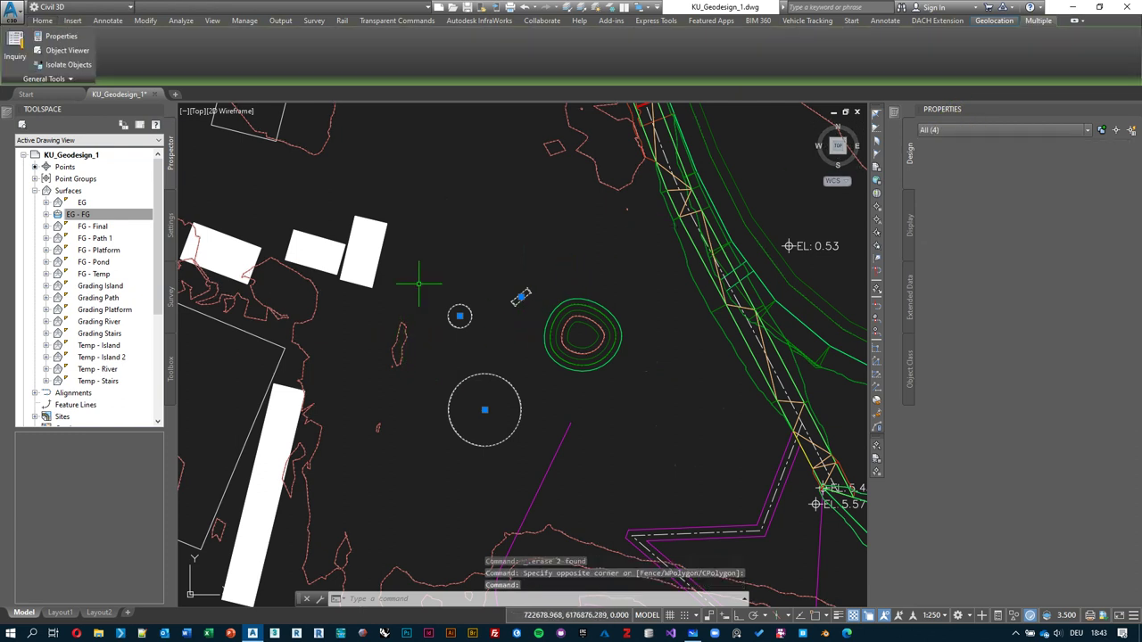
right_click(420, 250)
left_click(484, 388)
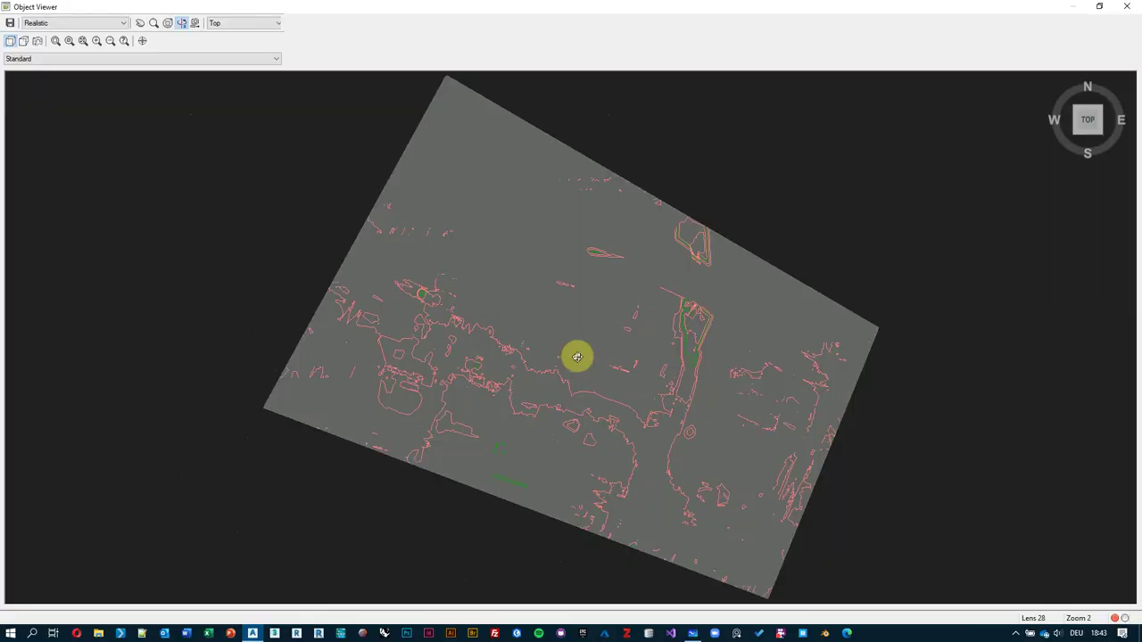
left_click_drag(576, 357, 523, 216)
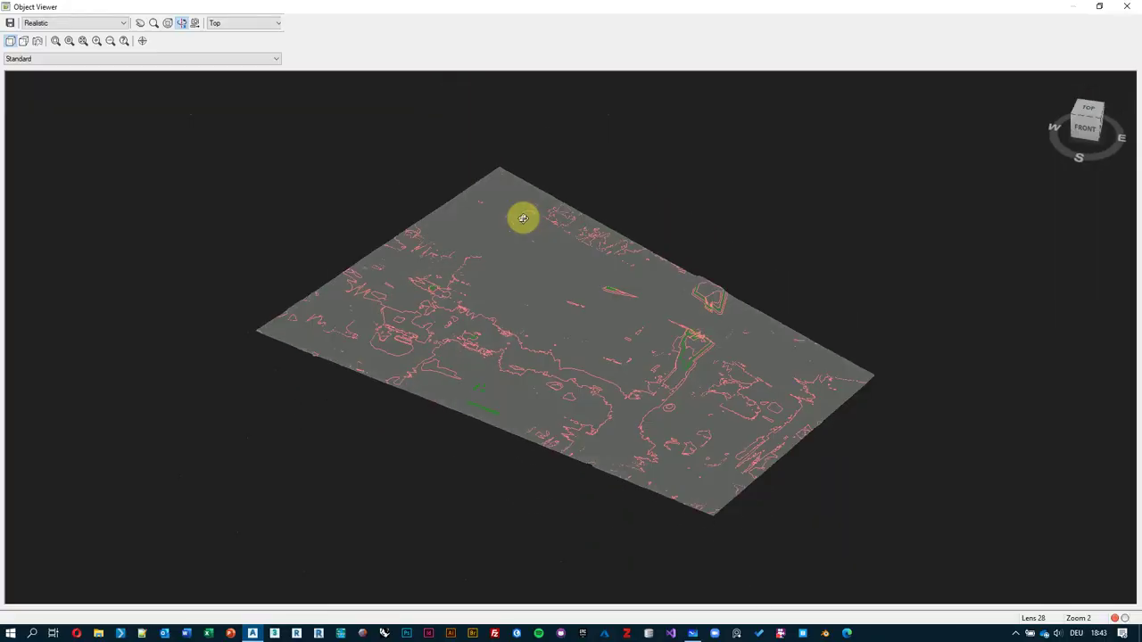
scroll(635, 293, "up", 3)
left_click_drag(632, 346, 652, 227)
left_click_drag(472, 371, 492, 326)
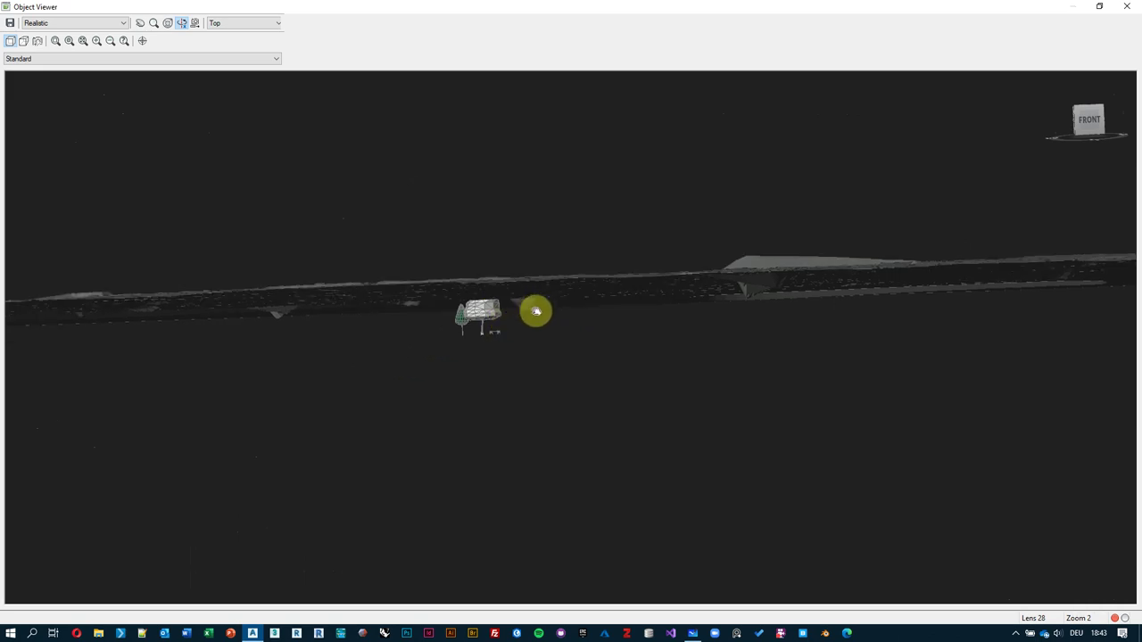
scroll(538, 308, "up", 5)
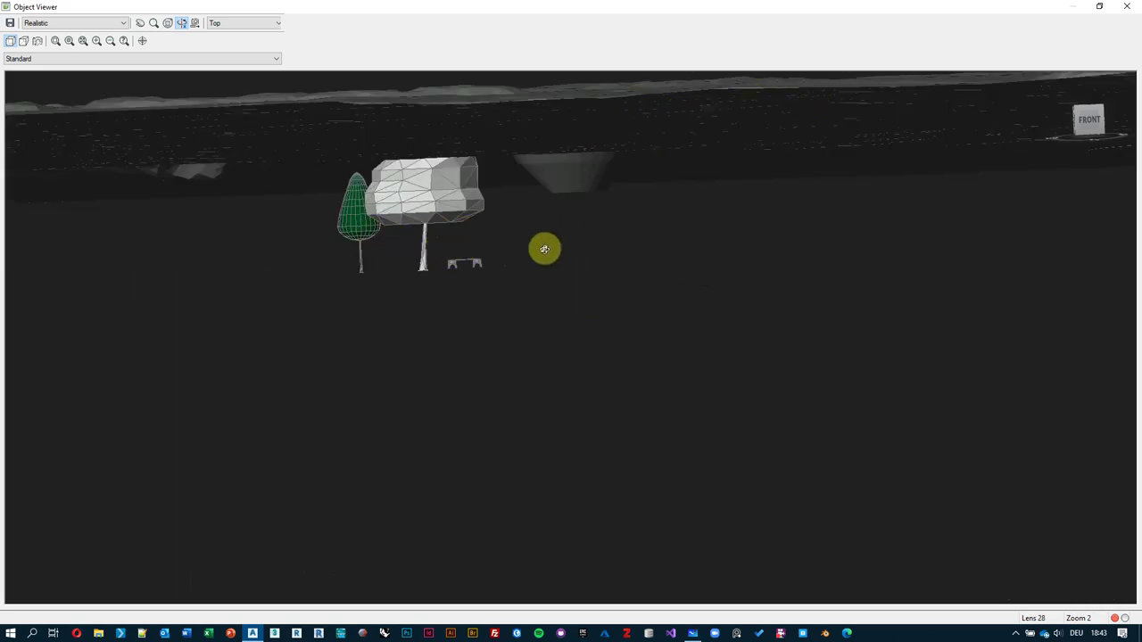
key("Escape")
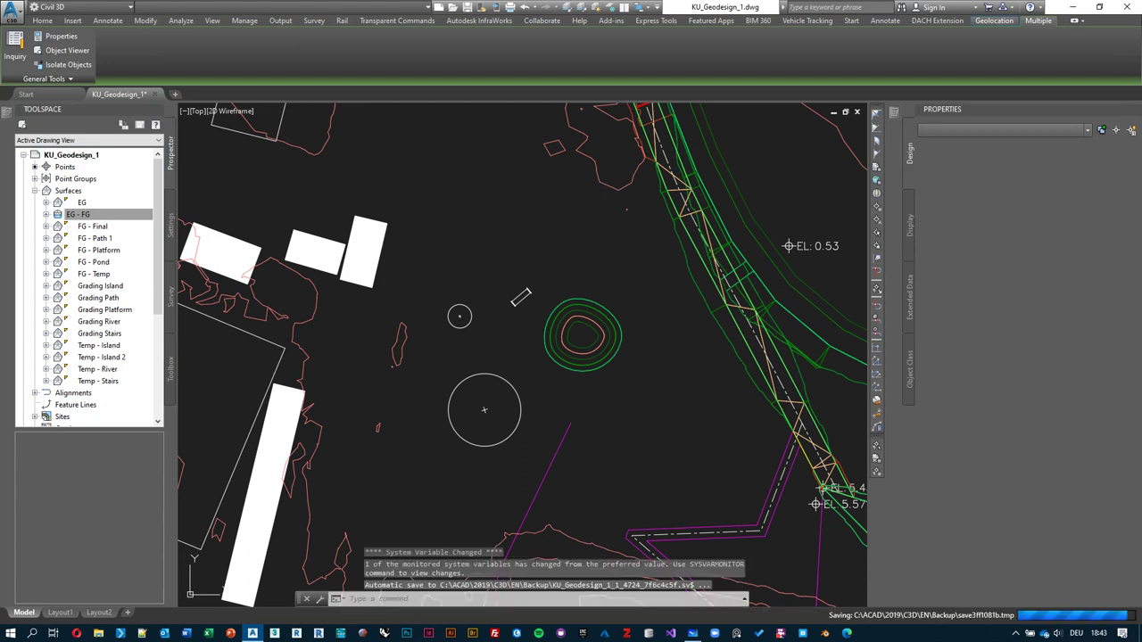
- Move the Concepttree01, Concepttree03 and Urbanseatbench01 blocks onto the FG - Final surface with Move Blocks to Surface
scroll(519, 259, "down", 3)
middle_click_drag(531, 223, 520, 277)
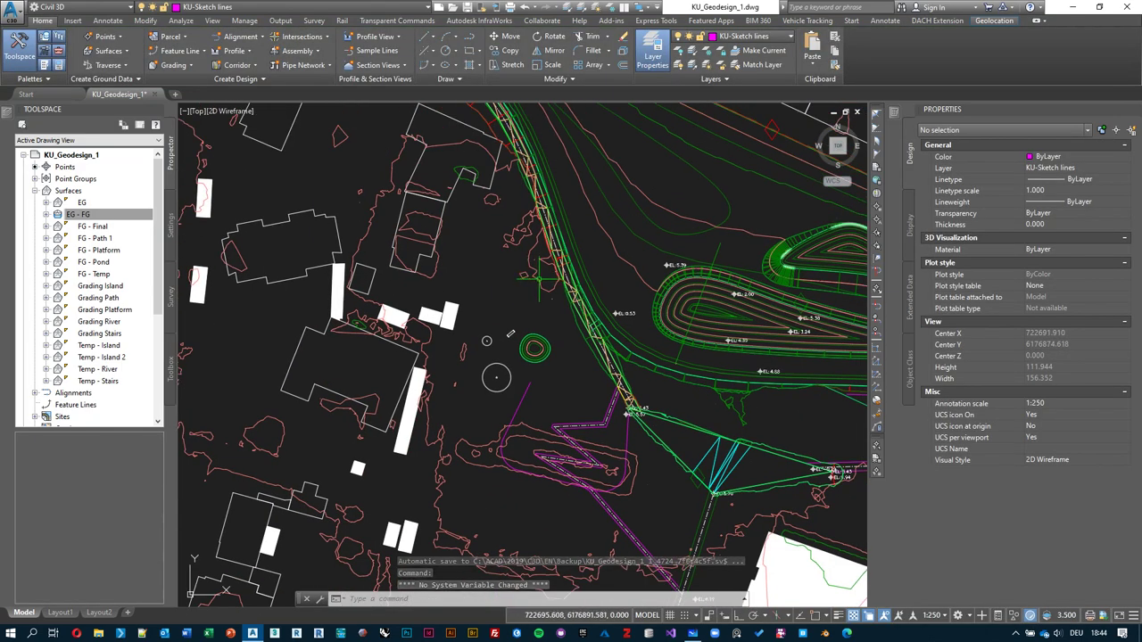
left_click(530, 294)
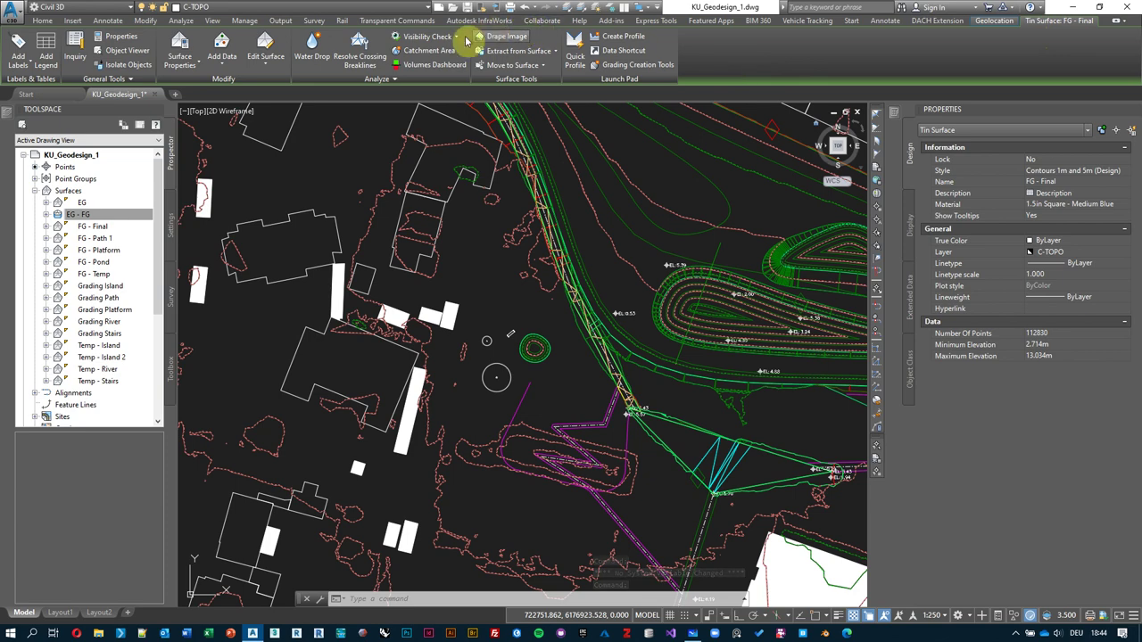
left_click(545, 68)
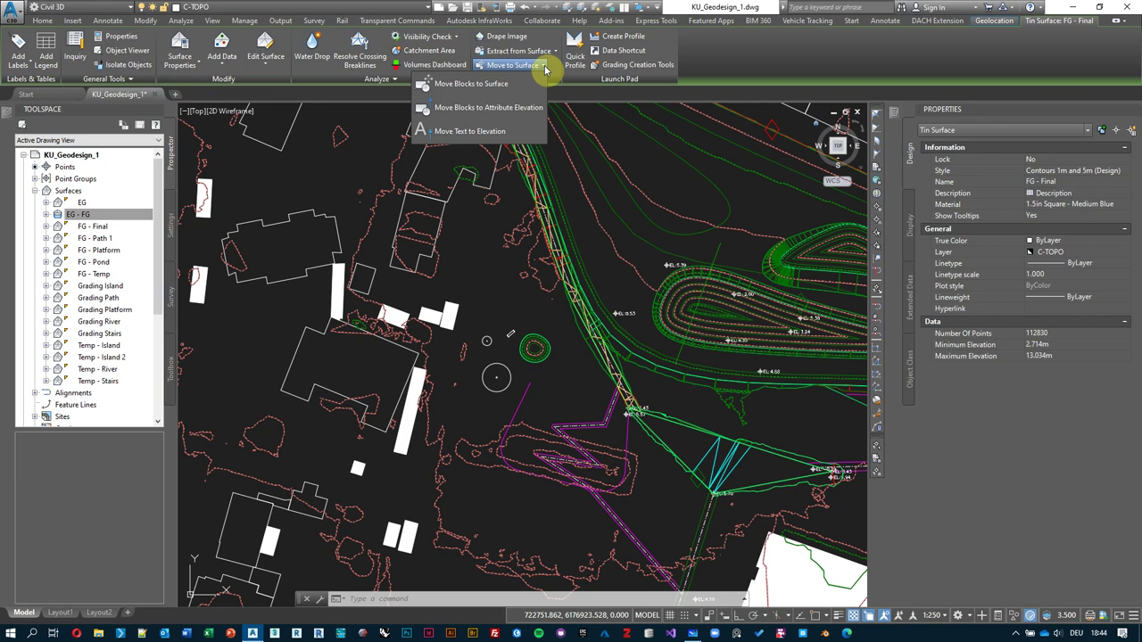
left_click(490, 89)
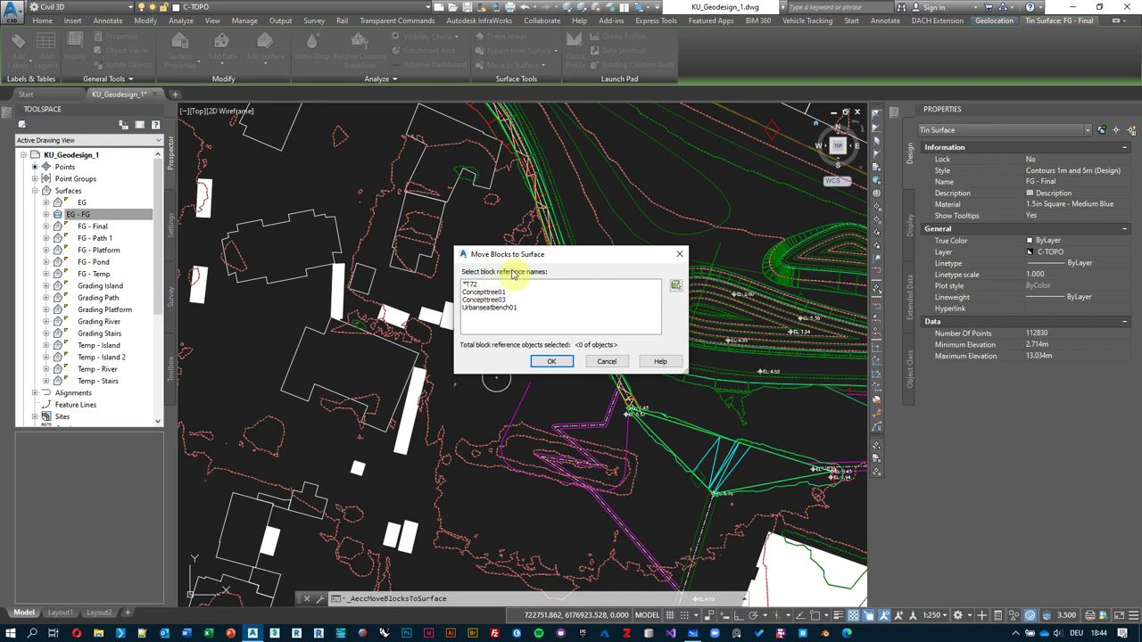
left_click_drag(526, 261, 677, 255)
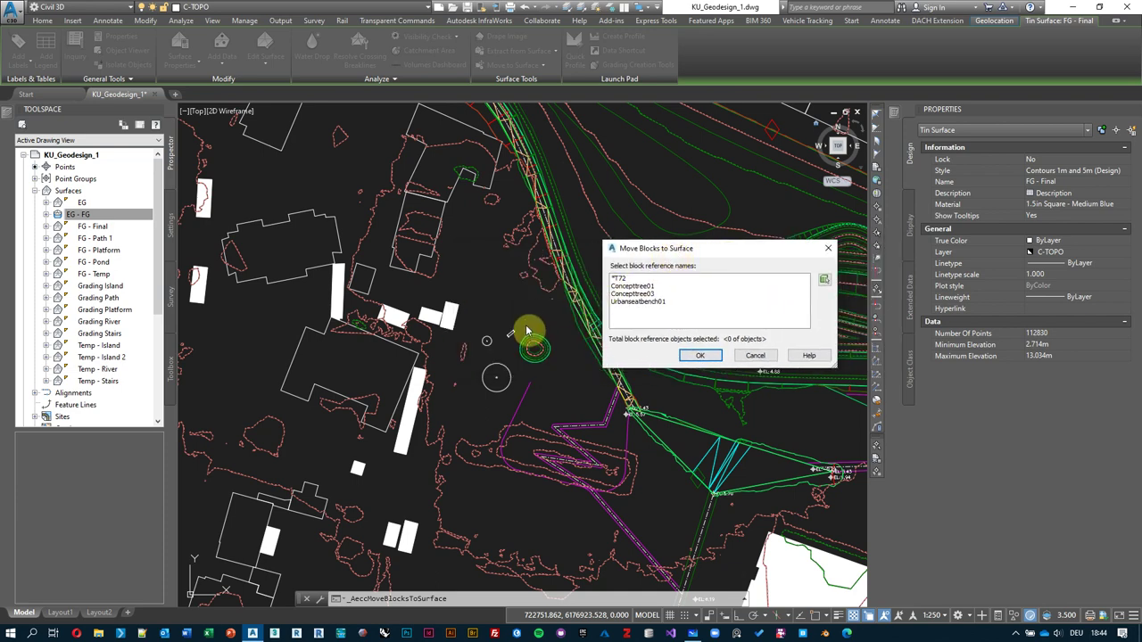
left_click(645, 287)
left_click(641, 301, "shift")
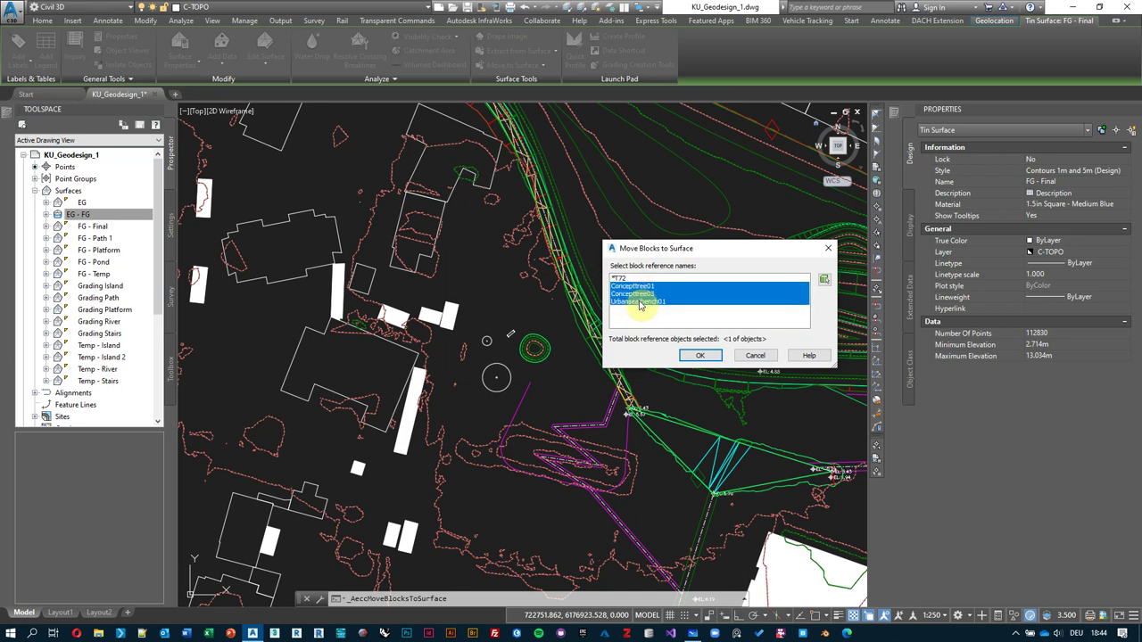
left_click(642, 289)
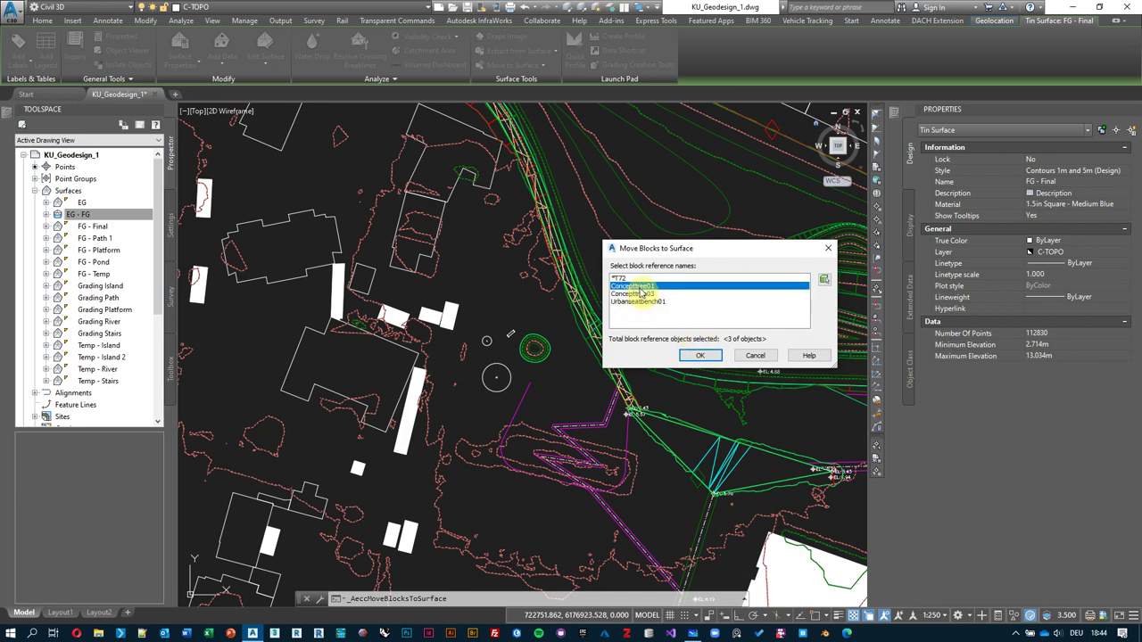
left_click(643, 303, "shift")
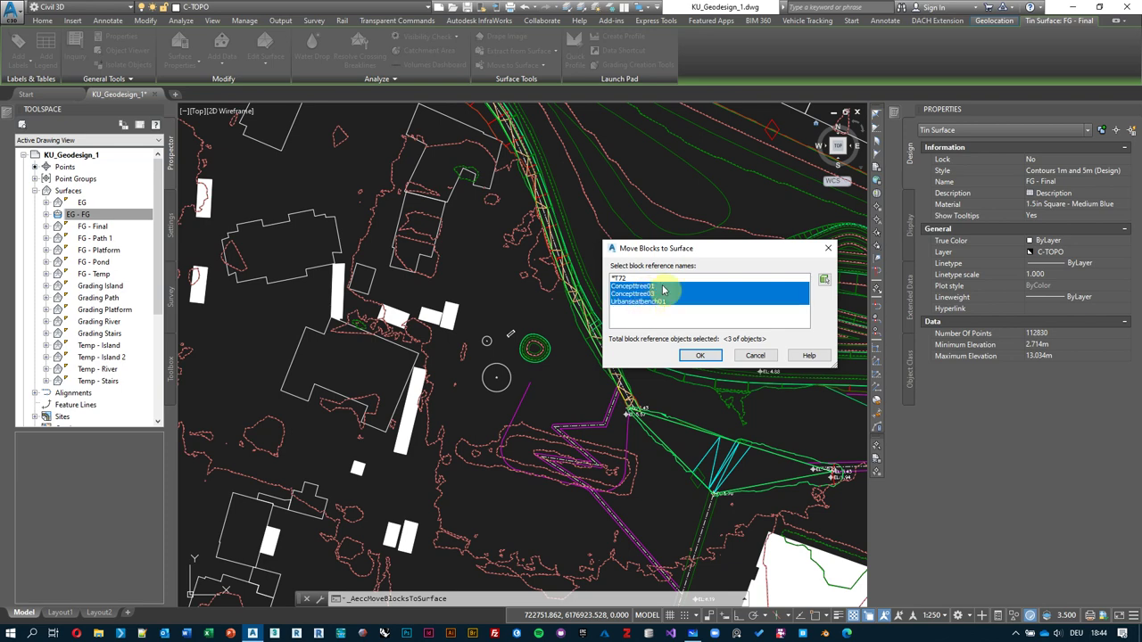
left_click(705, 355)
- Examine both concept trees and the bench with the terrain surface in the Object Viewer, checking that they sit on the ground
middle_click_drag(499, 352, 521, 337)
scroll(519, 341, "up", 4)
key("Escape")
left_click(567, 230)
left_click(489, 371)
left_click(438, 301)
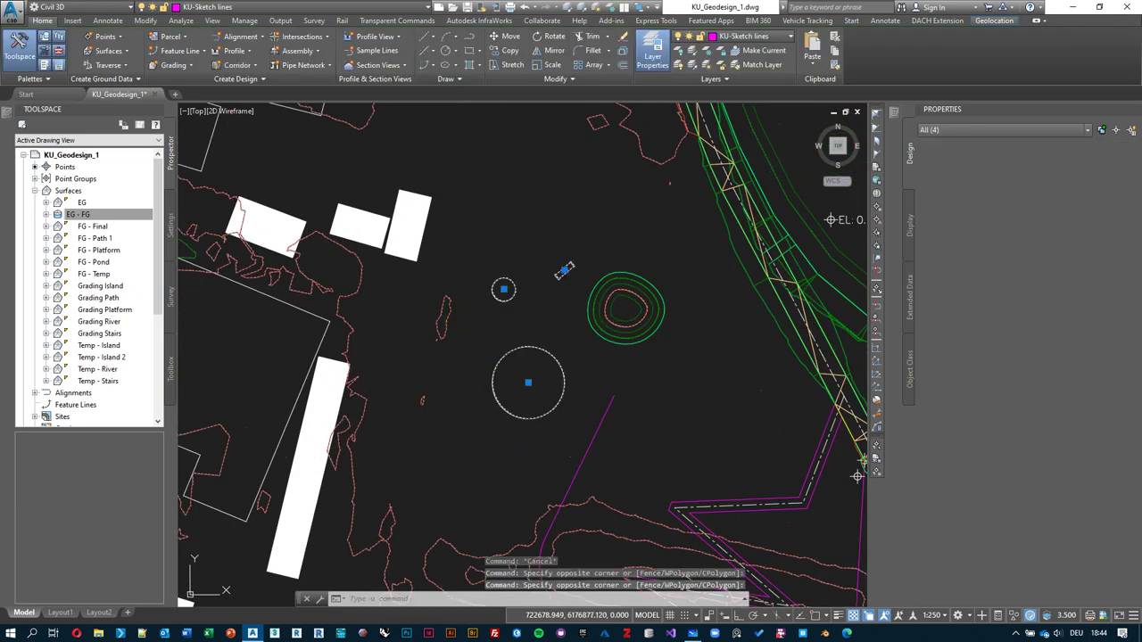
right_click(484, 229)
left_click(547, 360)
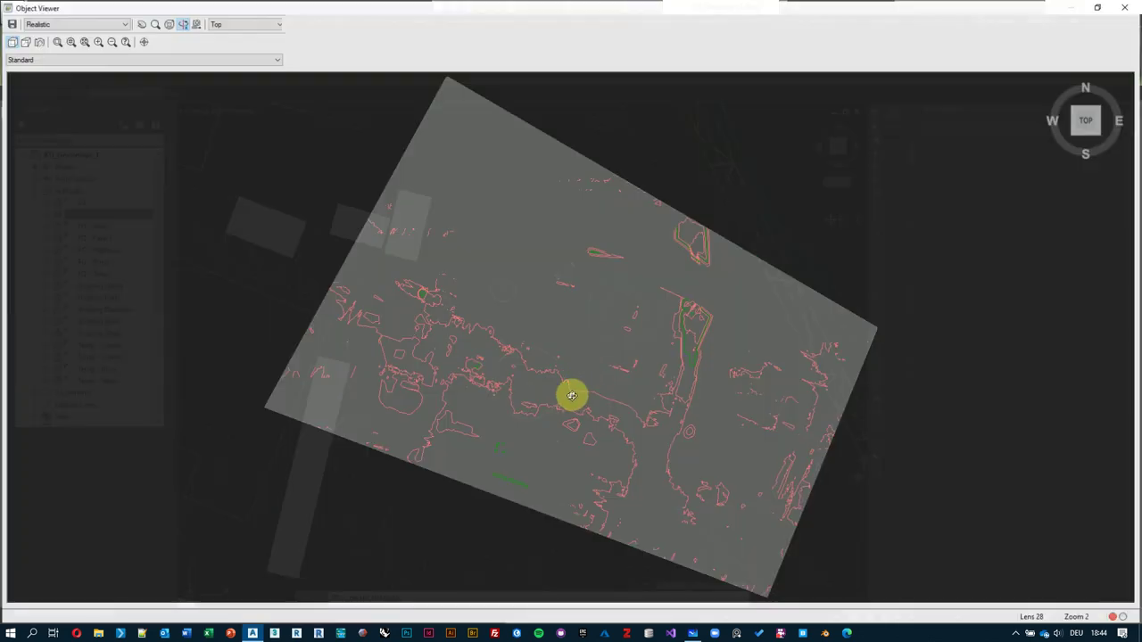
left_click_drag(573, 395, 623, 289)
scroll(622, 289, "up", 10)
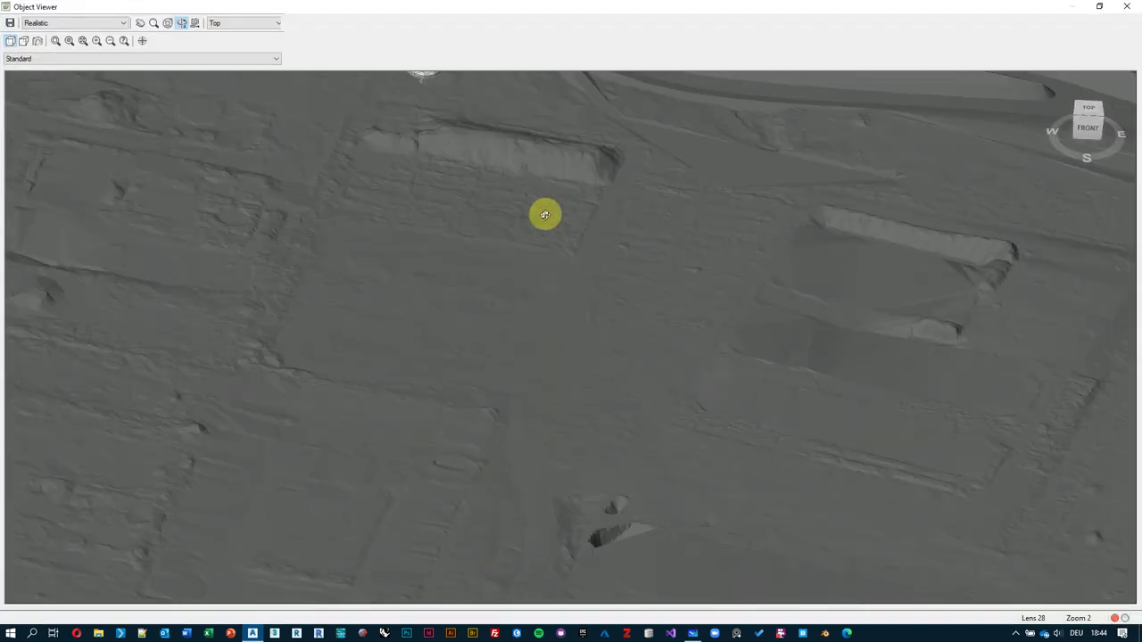
scroll(592, 372, "up", 6)
left_click_drag(637, 461, 581, 357)
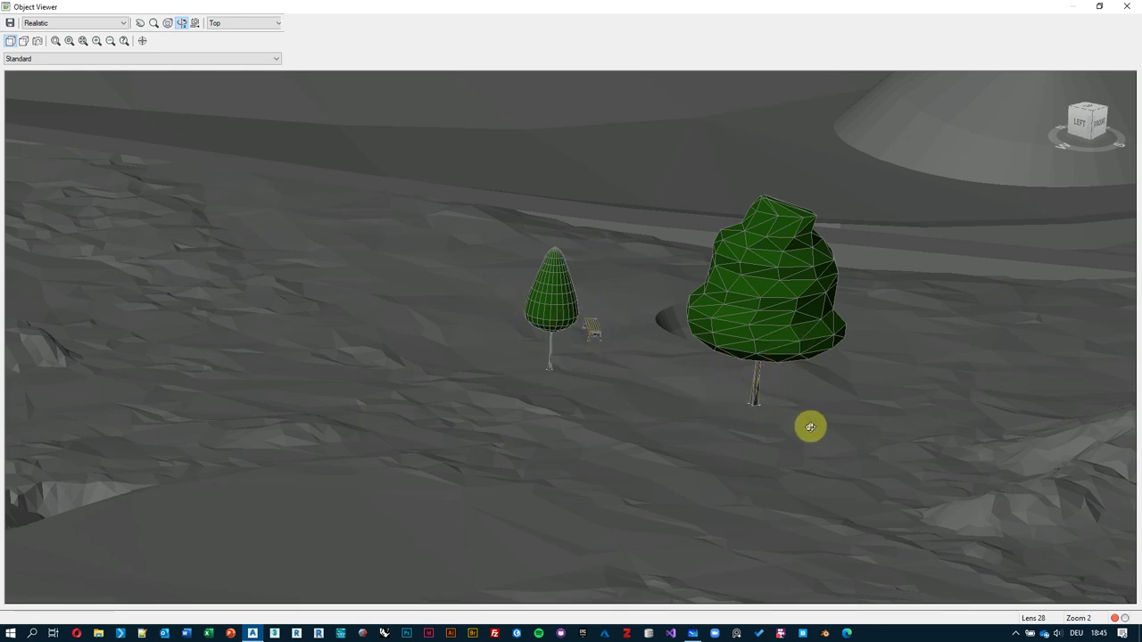
key("Escape")
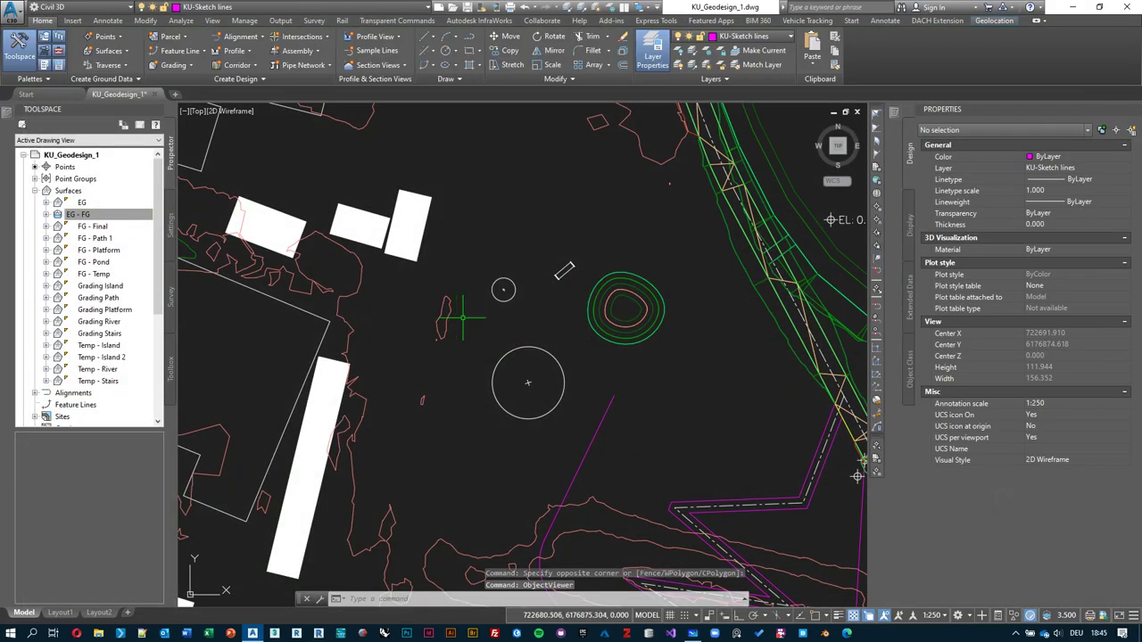
- Orbit the drawing into a tilted 3D view of the trees and set the visual style to Realistic
scroll(548, 314, "down", 2)
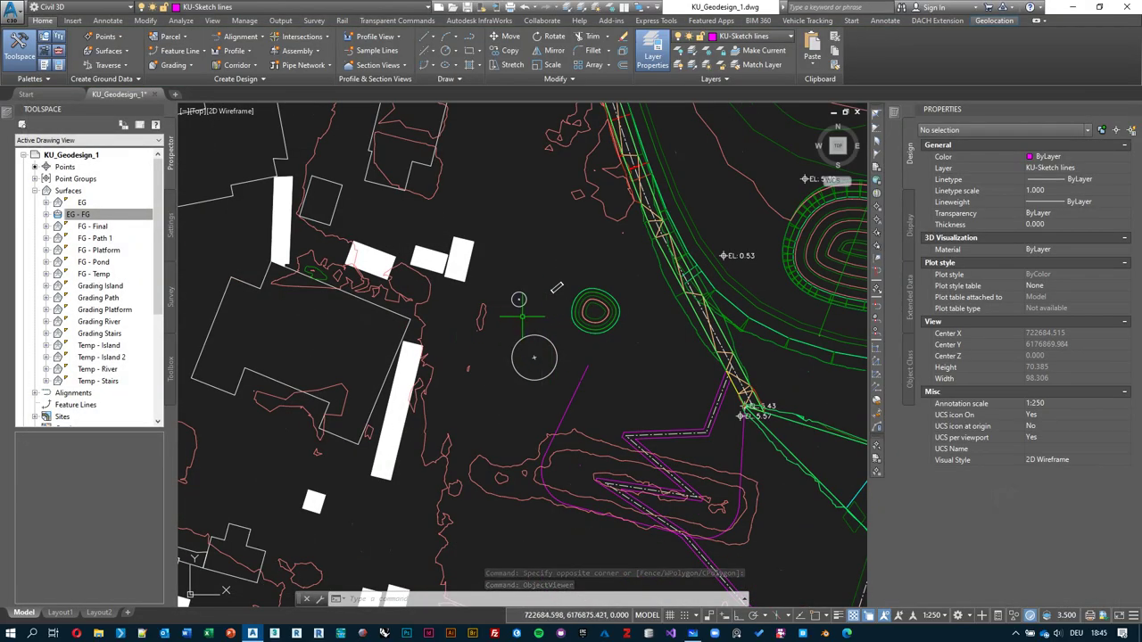
middle_click_drag(556, 287, 552, 137, "shift")
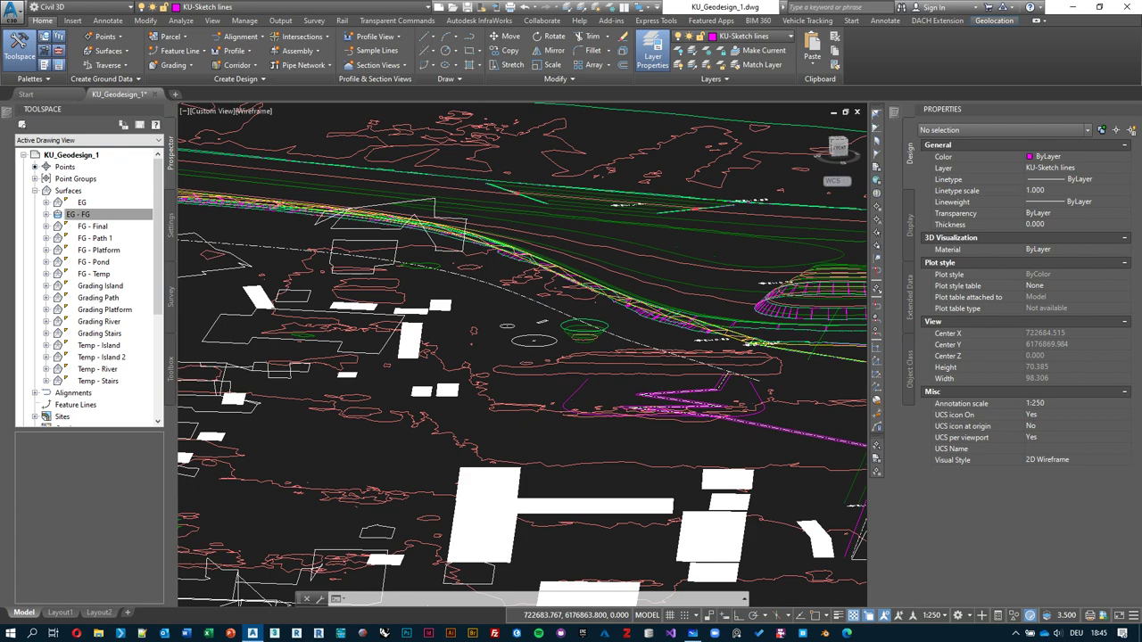
scroll(446, 339, "up", 5)
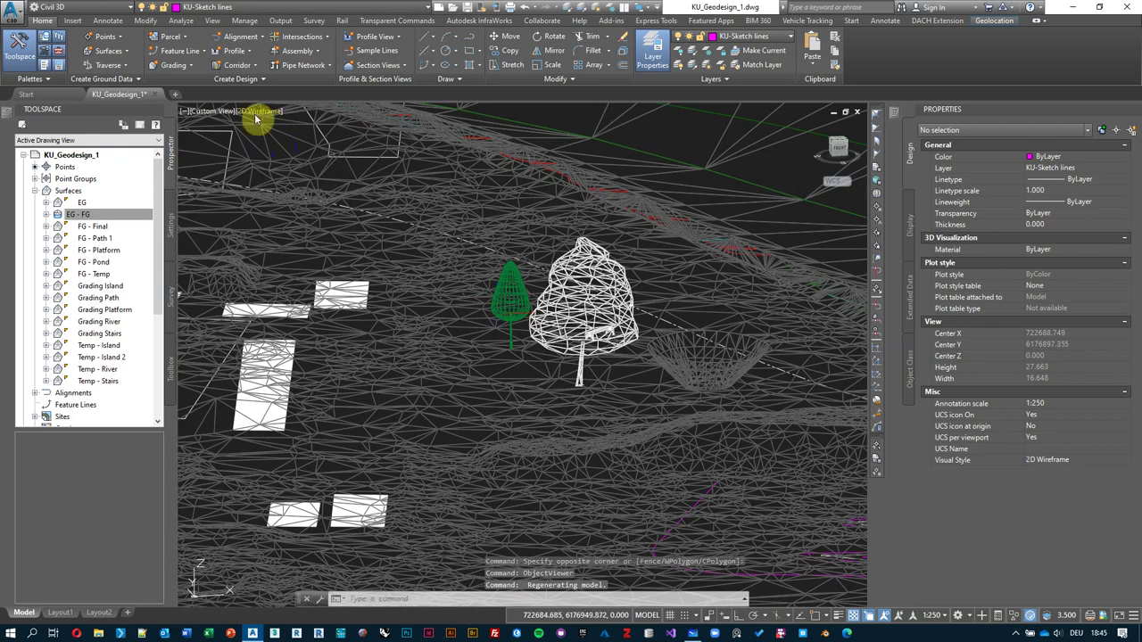
left_click(263, 114)
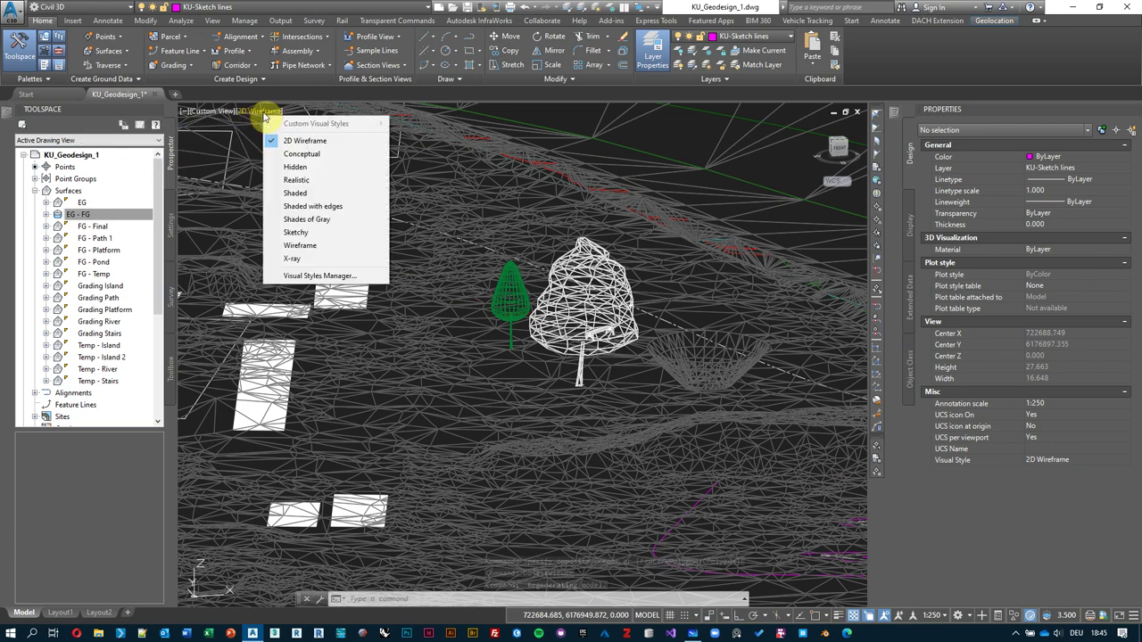
left_click(321, 178)
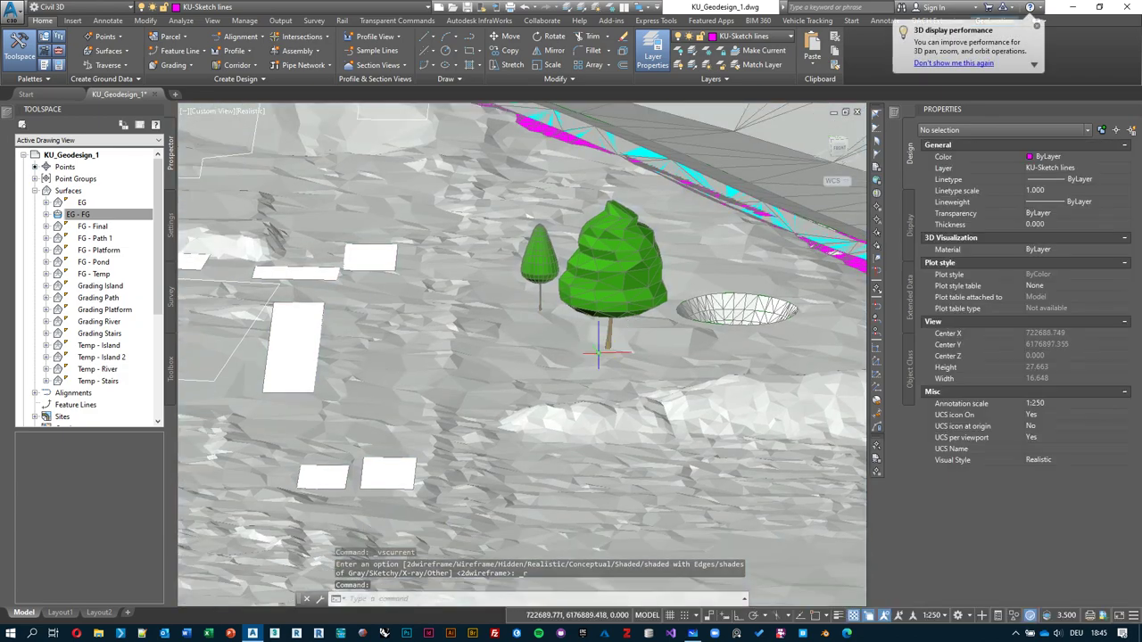
- Examine the two trees and the bench on the shaded terrain from several angles, checking how they stand on the surface
middle_click_drag(651, 327, 676, 326, "shift")
scroll(614, 288, "up", 2)
scroll(589, 294, "up", 2)
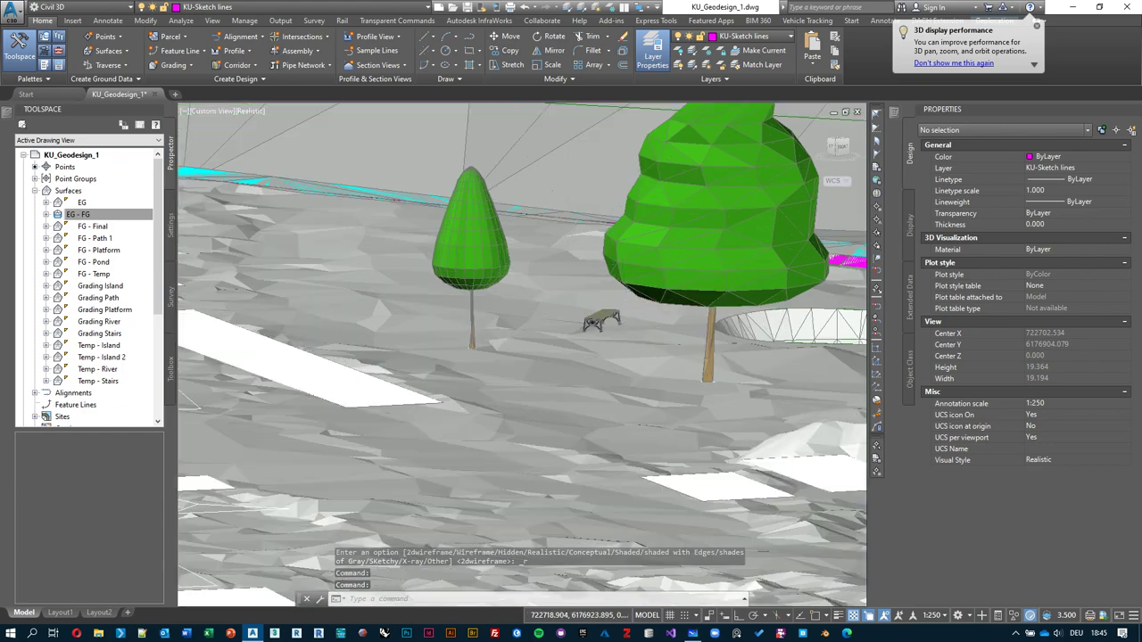
middle_click_drag(607, 308, 618, 287)
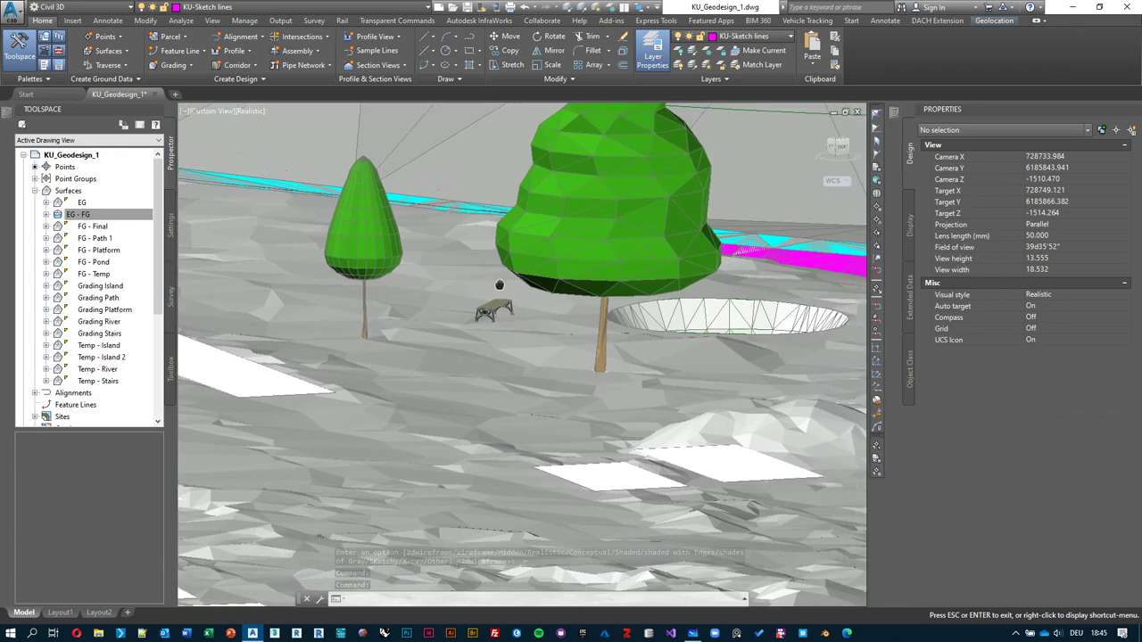
middle_click_drag(498, 295, 463, 282, "shift")
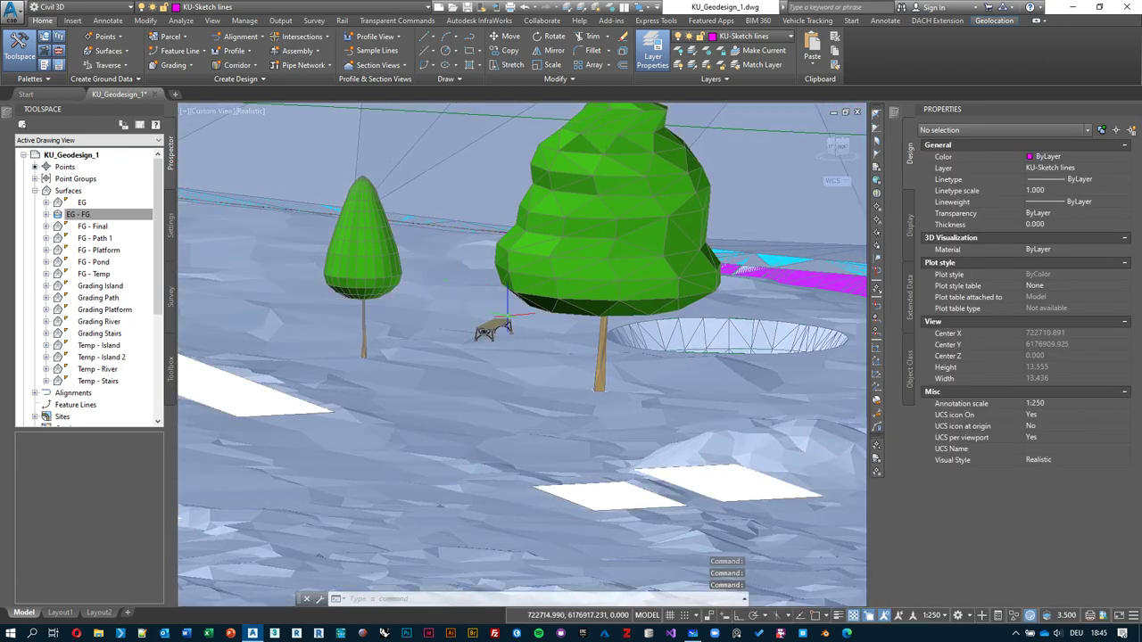
middle_click_drag(563, 339, 525, 356, "shift")
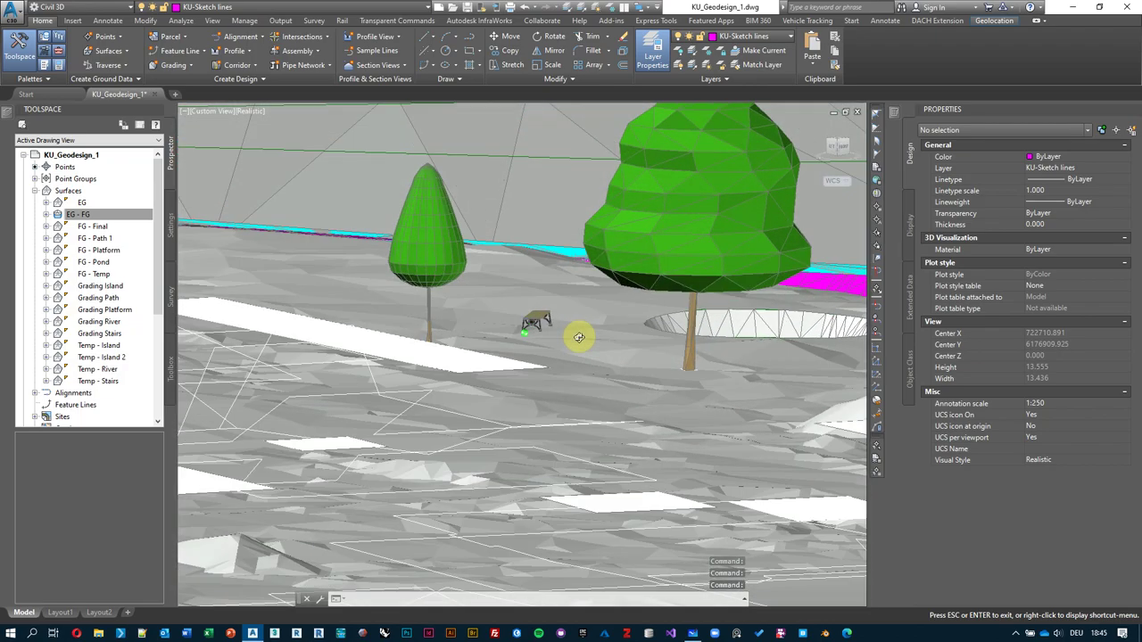
middle_click_drag(579, 338, 427, 349, "shift")
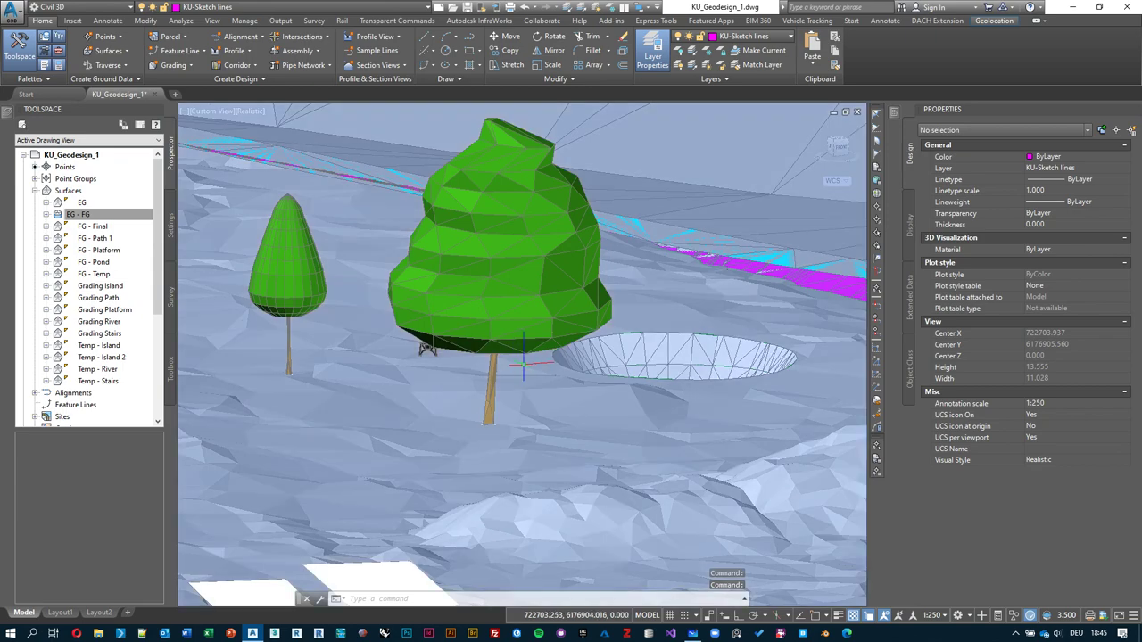
scroll(502, 360, "down", 2)
middle_click_drag(502, 387, 534, 360)
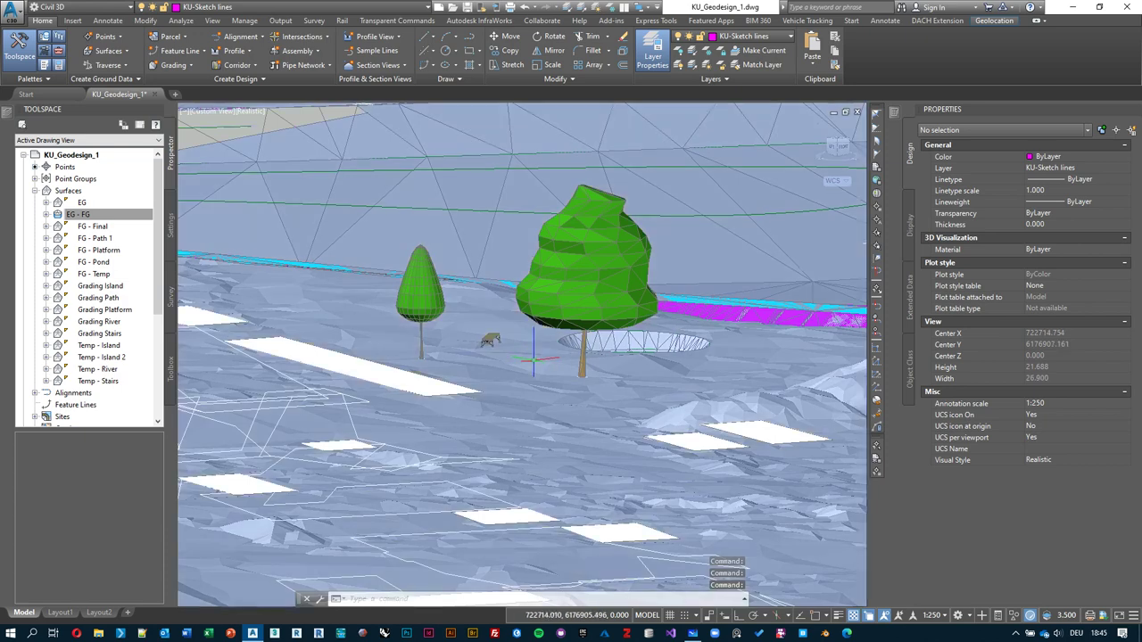
- Switch the visual style of the 3D view to 2D Wireframe and back to Realistic
left_click(249, 111)
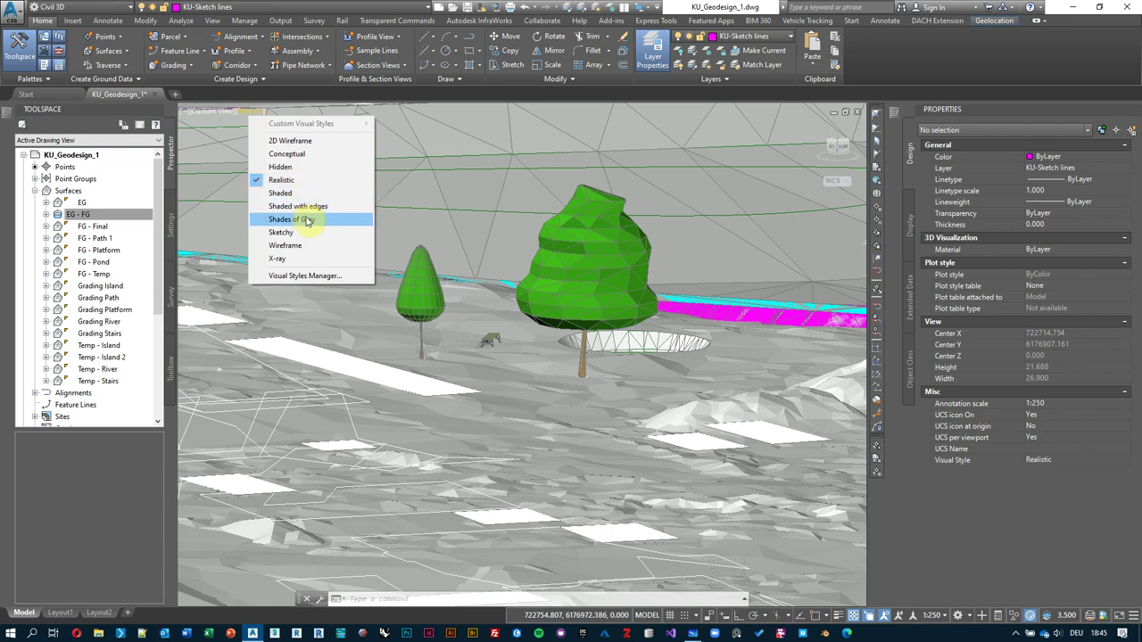
left_click(323, 153)
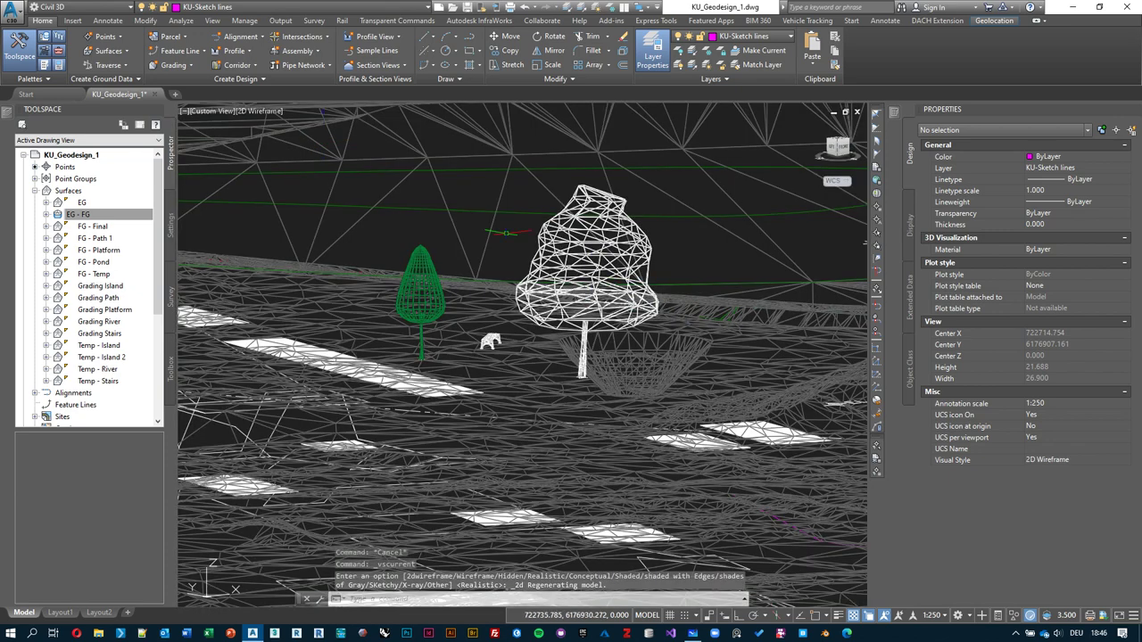
left_click(257, 113)
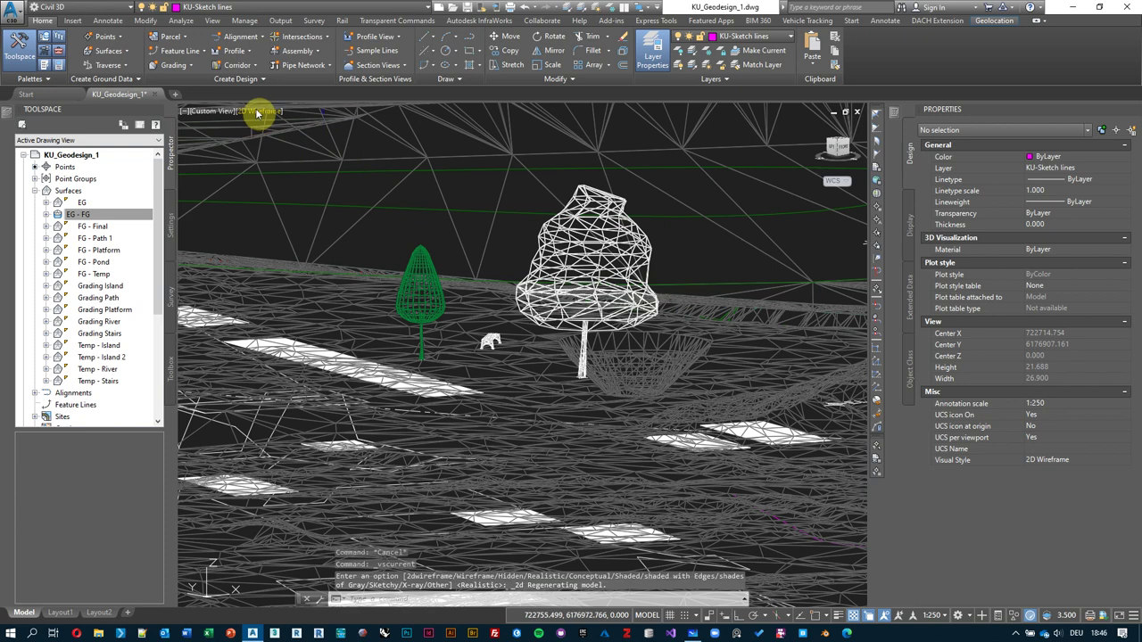
left_click(300, 183)
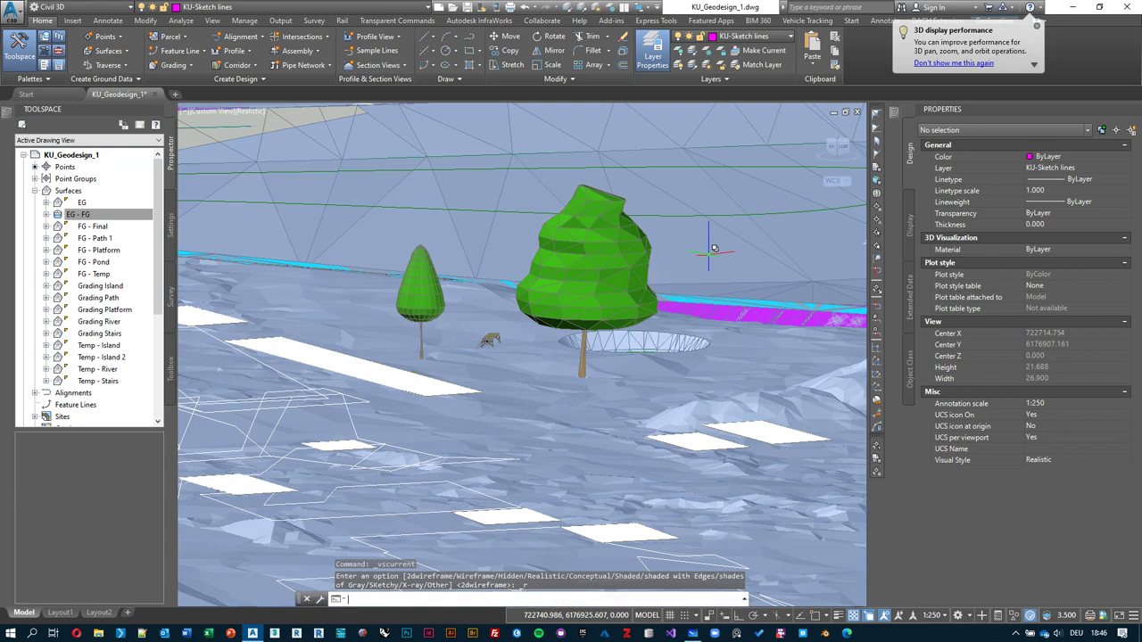
- Review the exposure setting with the RENDERENVIRONMENT command and close the render environment settings
type("envir")
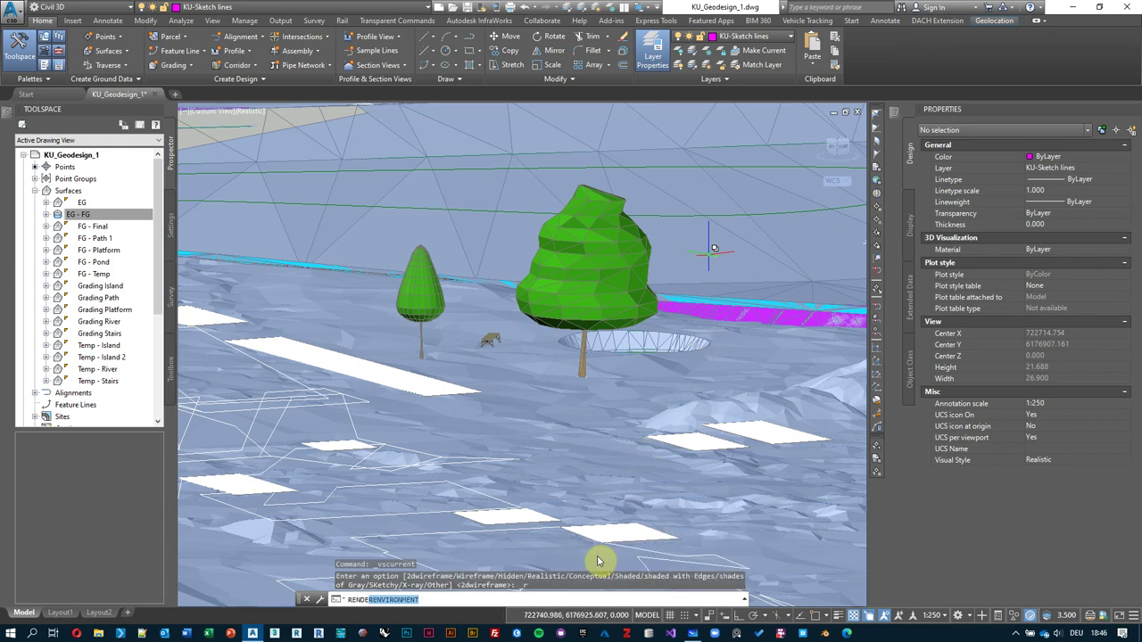
left_click(607, 556)
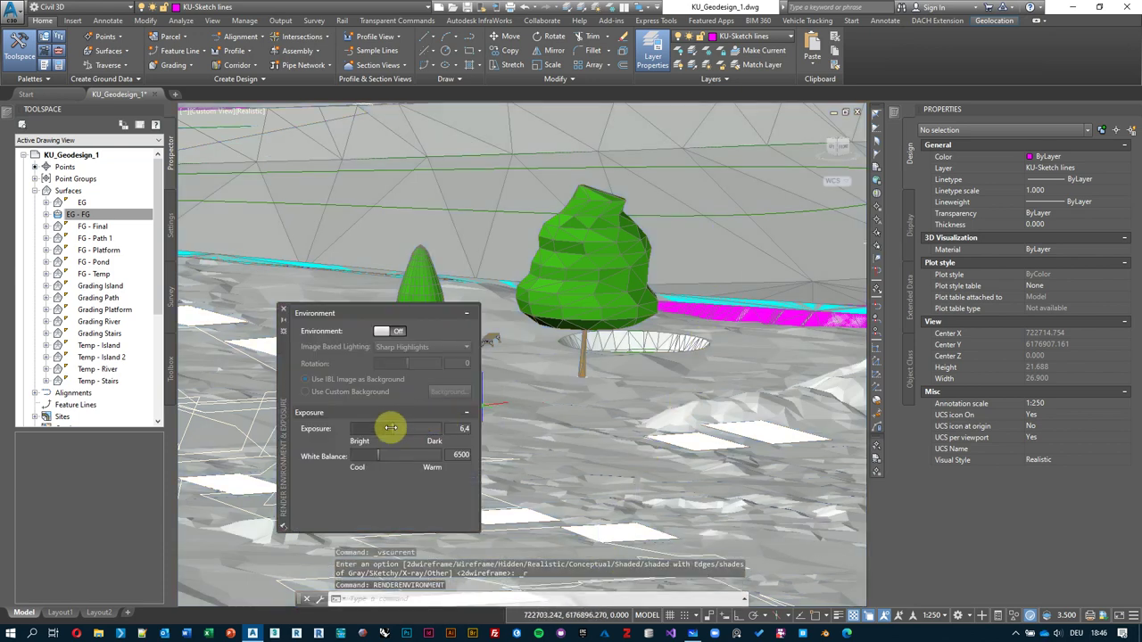
mouse_move(392, 428)
left_mouse_down()
mouse_move(422, 429)
mouse_move(379, 433)
mouse_move(411, 432)
mouse_move(392, 435)
left_mouse_up()
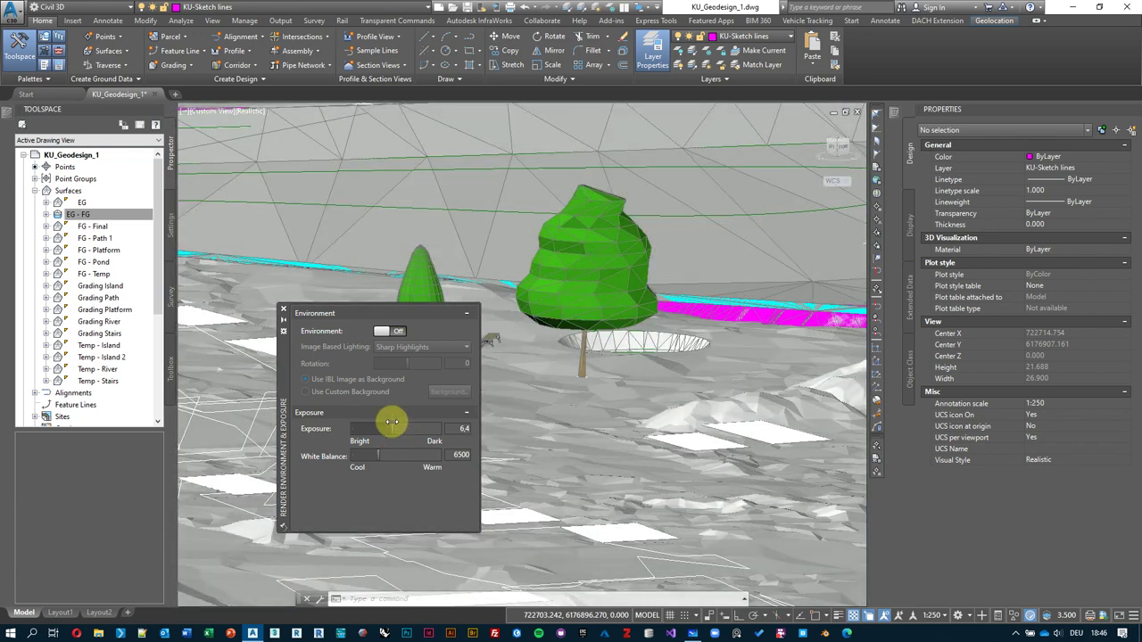
left_click(283, 312)
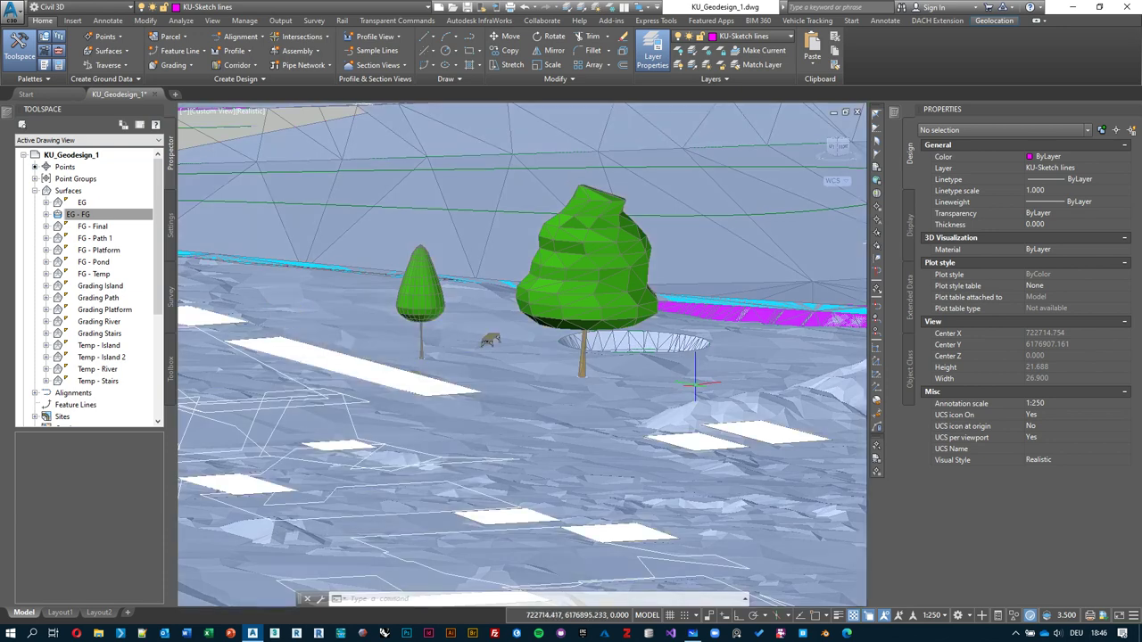
- Inspect the trees and bench within the wider Realistic terrain, including the area along the riverbank
scroll(511, 374, "down", 2)
middle_click_drag(499, 375, 457, 357, "shift")
scroll(496, 346, "up", 3)
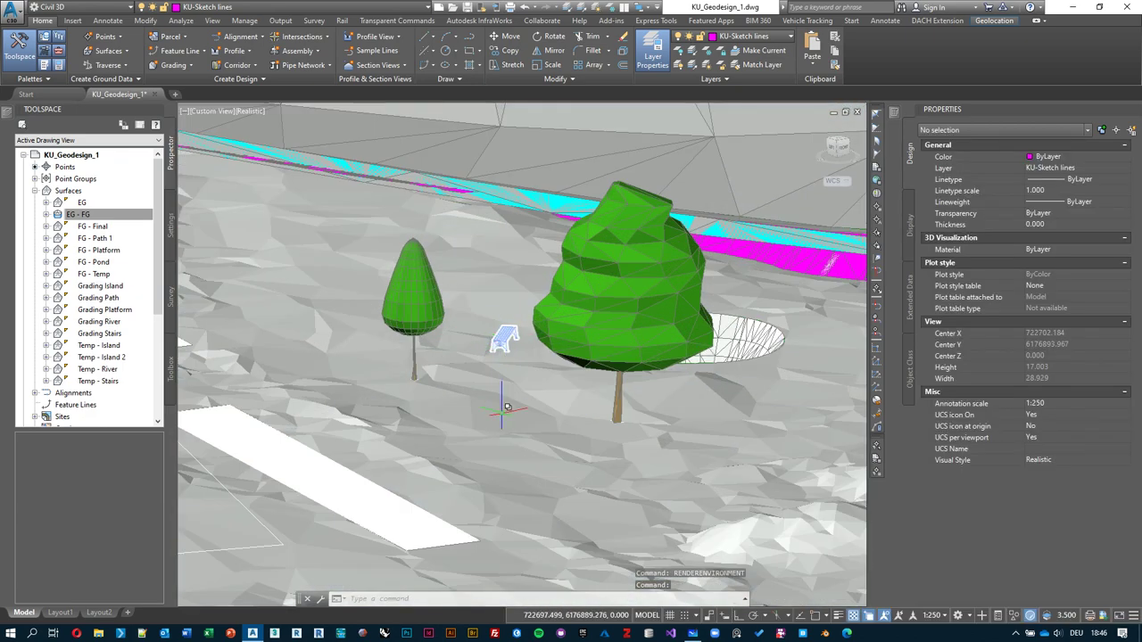
scroll(505, 406, "down", 4)
middle_click_drag(503, 406, 479, 384, "shift")
scroll(502, 398, "up", 2)
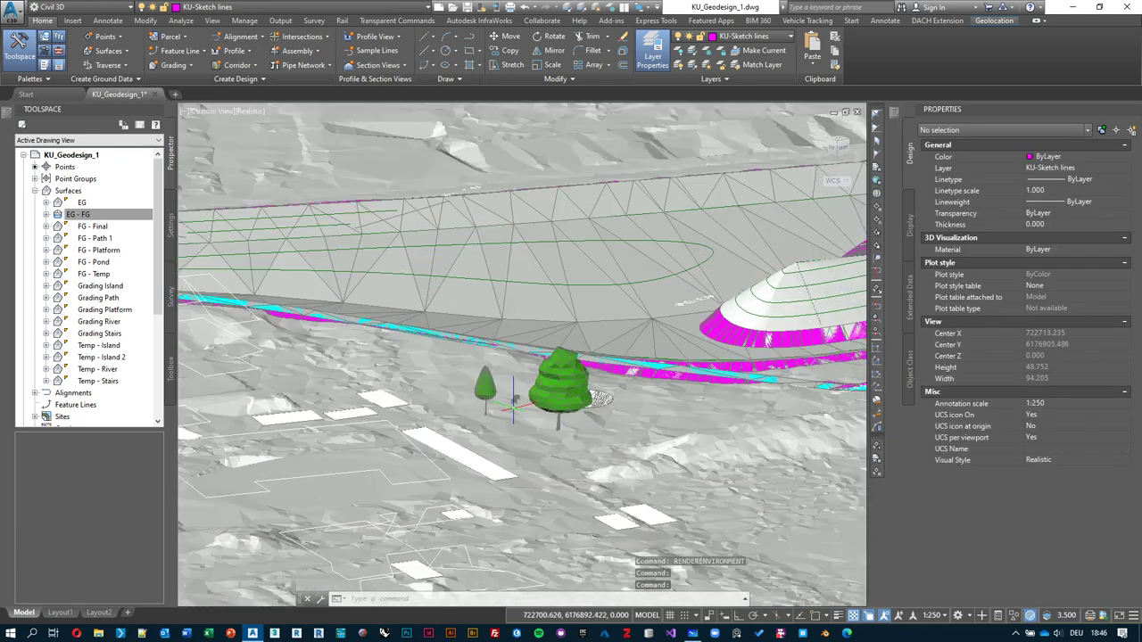
scroll(510, 401, "up", 2)
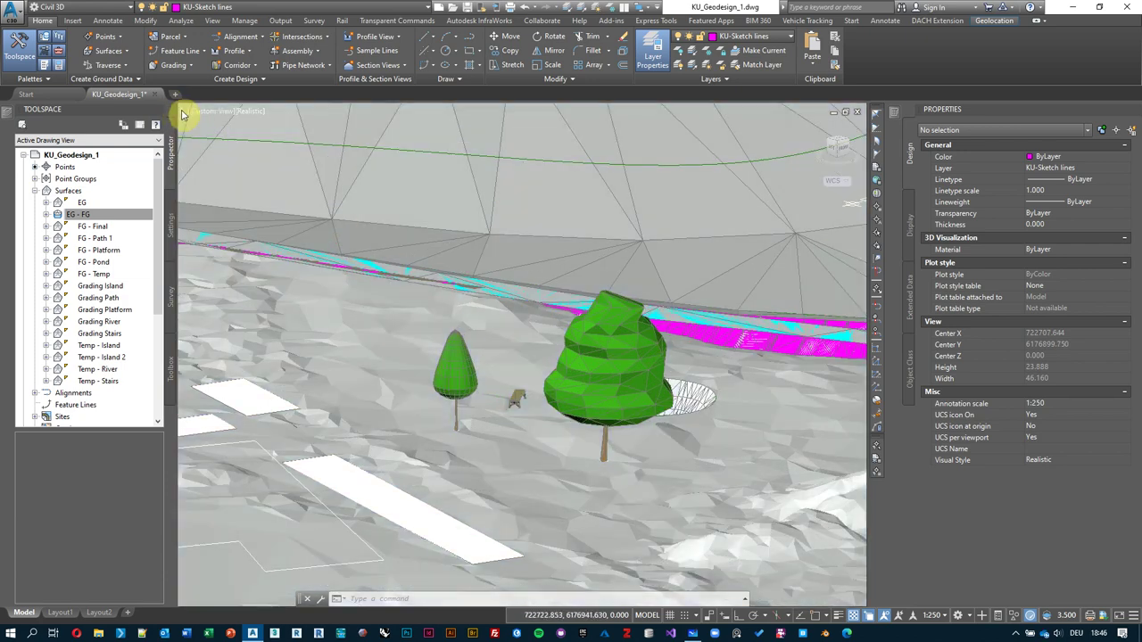
- Split the model space into two vertical viewports
left_click(185, 110)
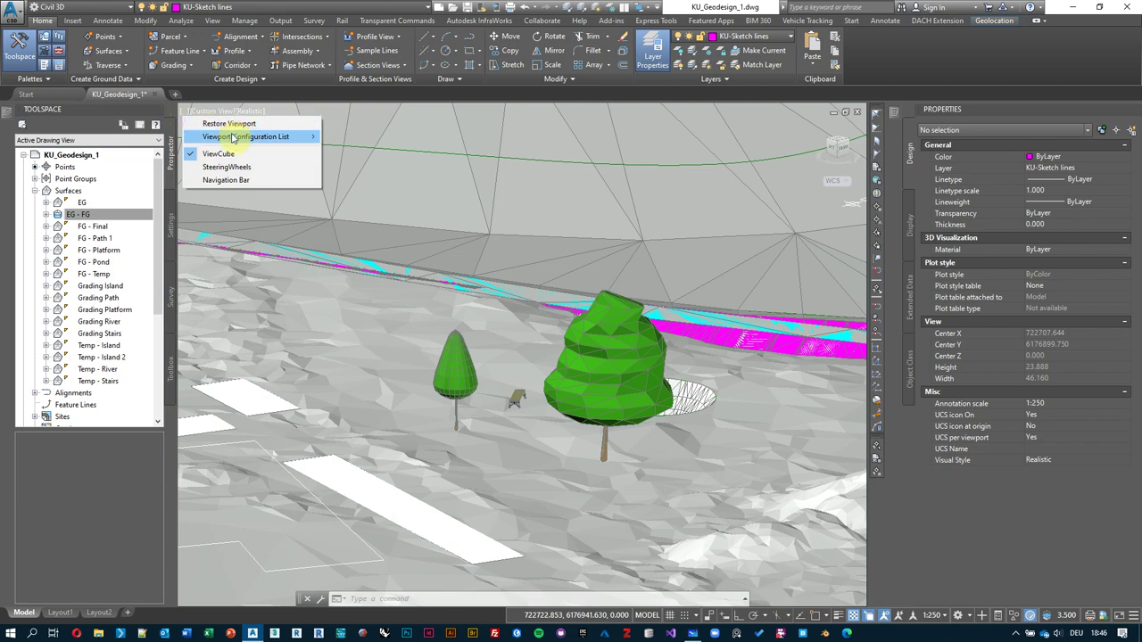
mouse_move(238, 136)
left_click(390, 171)
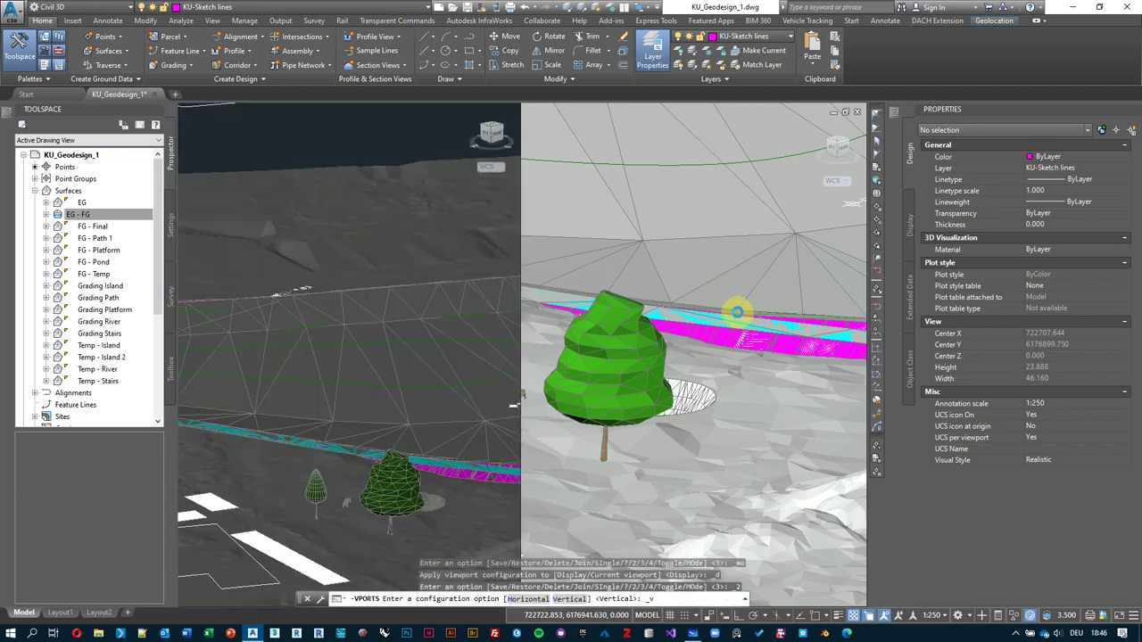
left_click(581, 301)
- Set the left viewport to the Top view and frame the site in it
left_click(378, 152)
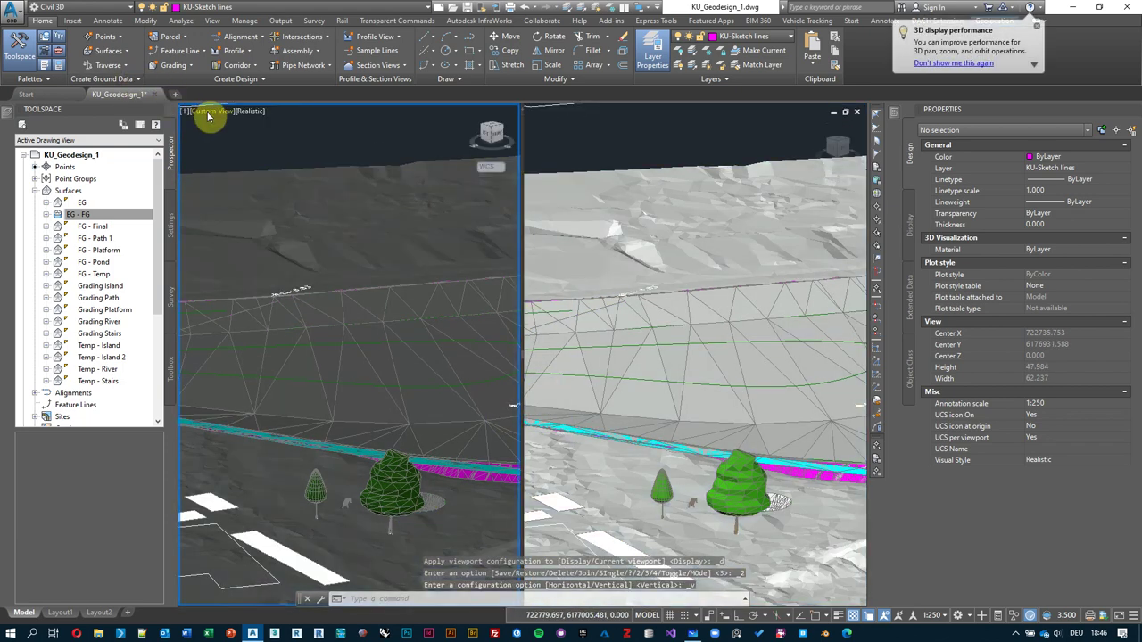
left_click(208, 116)
left_click(241, 136)
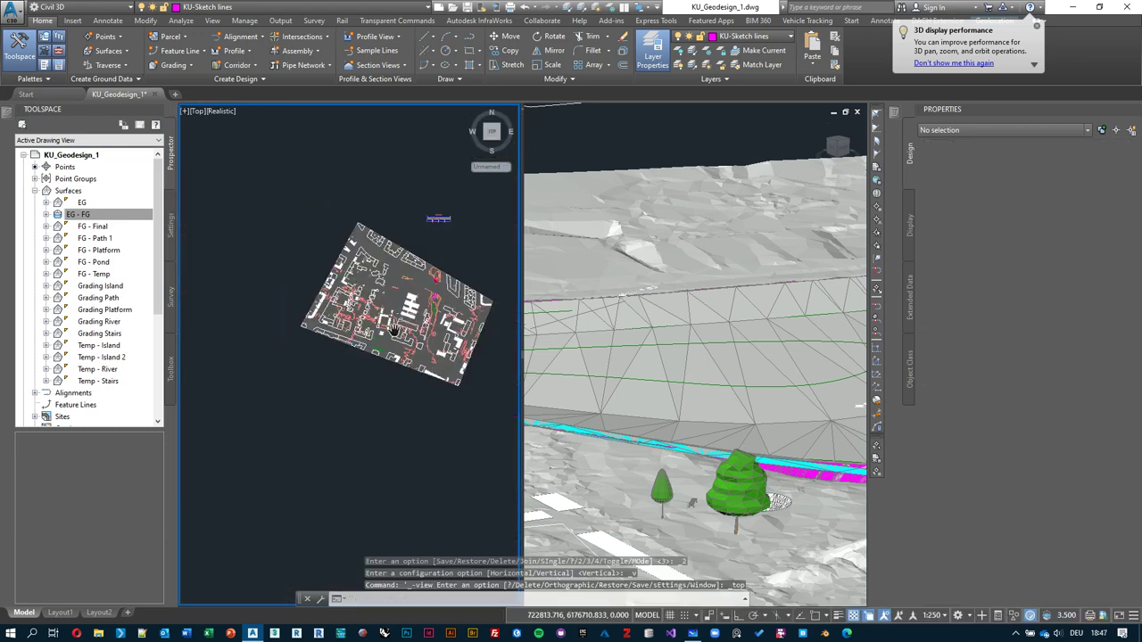
scroll(268, 366, "up", 5)
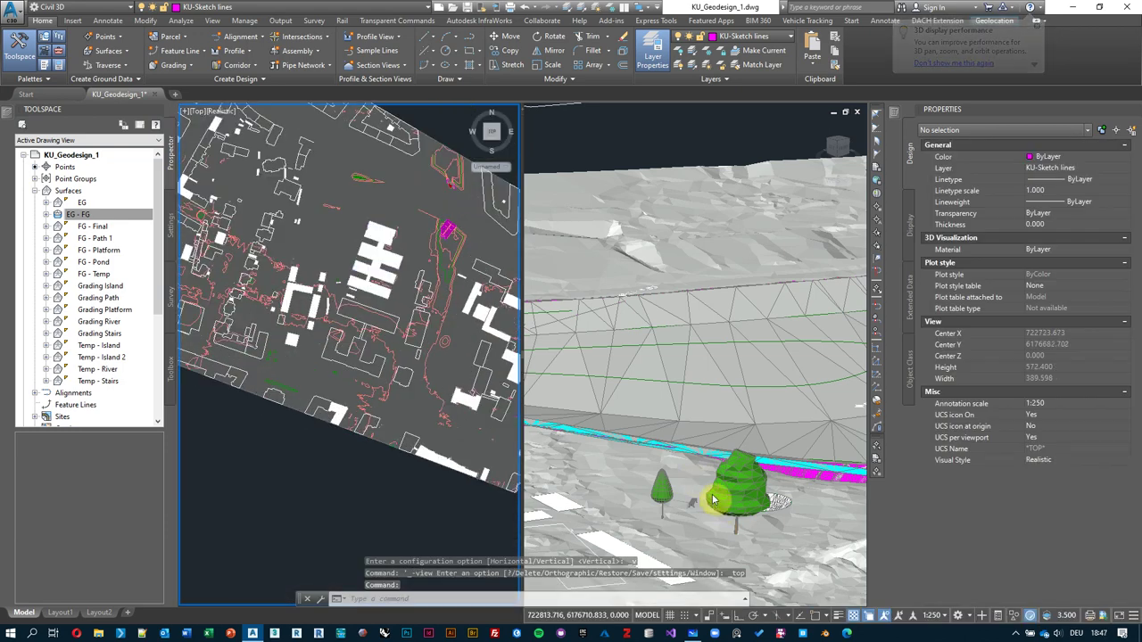
- Frame the trees and bench closer in the right 3D viewport and set the left viewport's visual style to 2D Wireframe
left_click(723, 426)
scroll(692, 503, "up", 4)
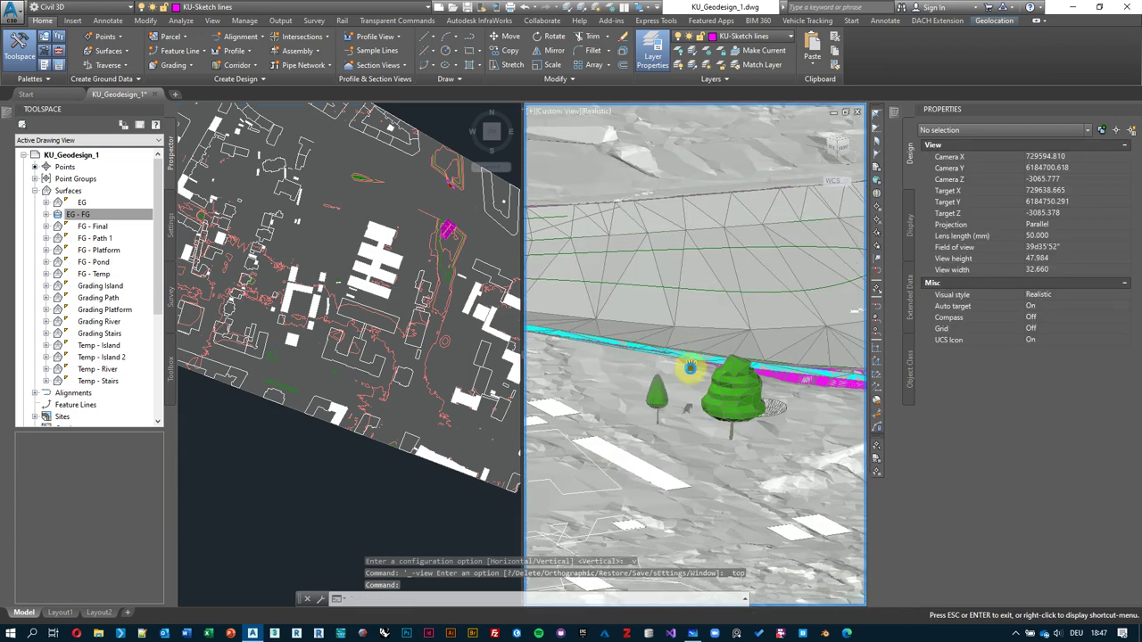
left_click(323, 134)
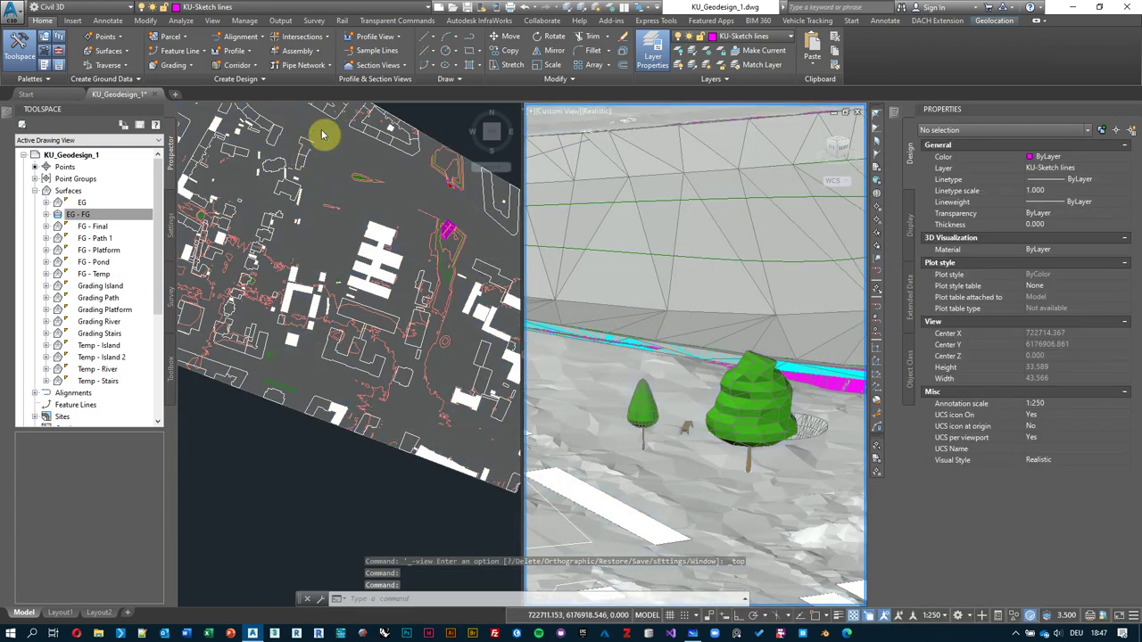
left_click(282, 464)
left_click(223, 111)
left_click(268, 122)
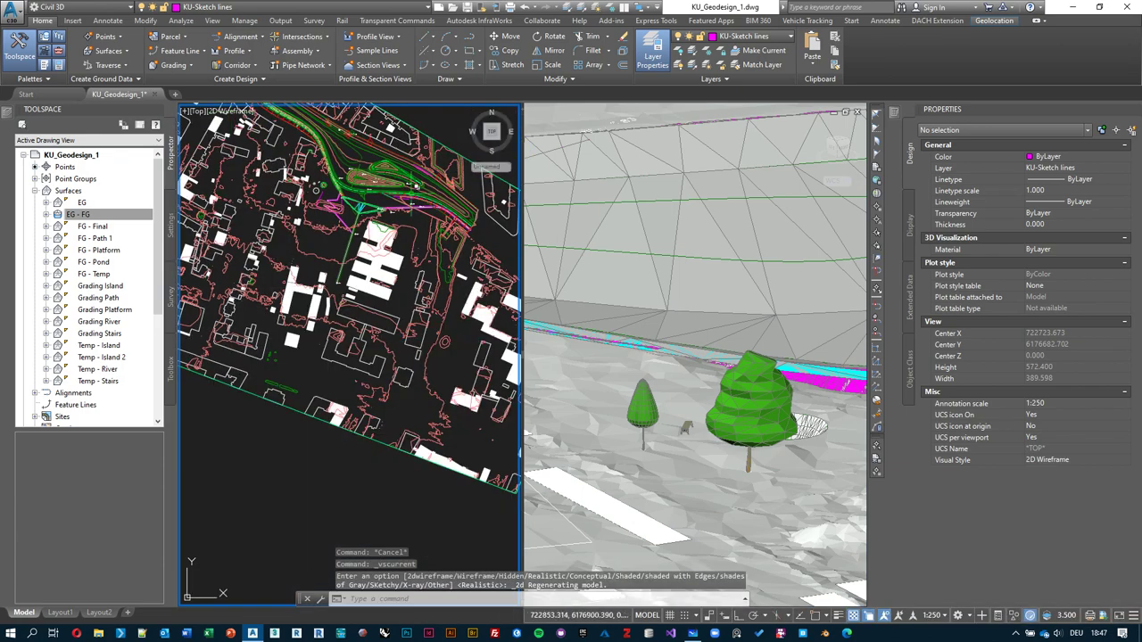
- Move the small Concepttree03 tree onto the contoured mound at the zigzag path and check its height in the 3D viewport
scroll(395, 396, "up", 6)
scroll(392, 389, "up", 7)
scroll(379, 328, "down", 5)
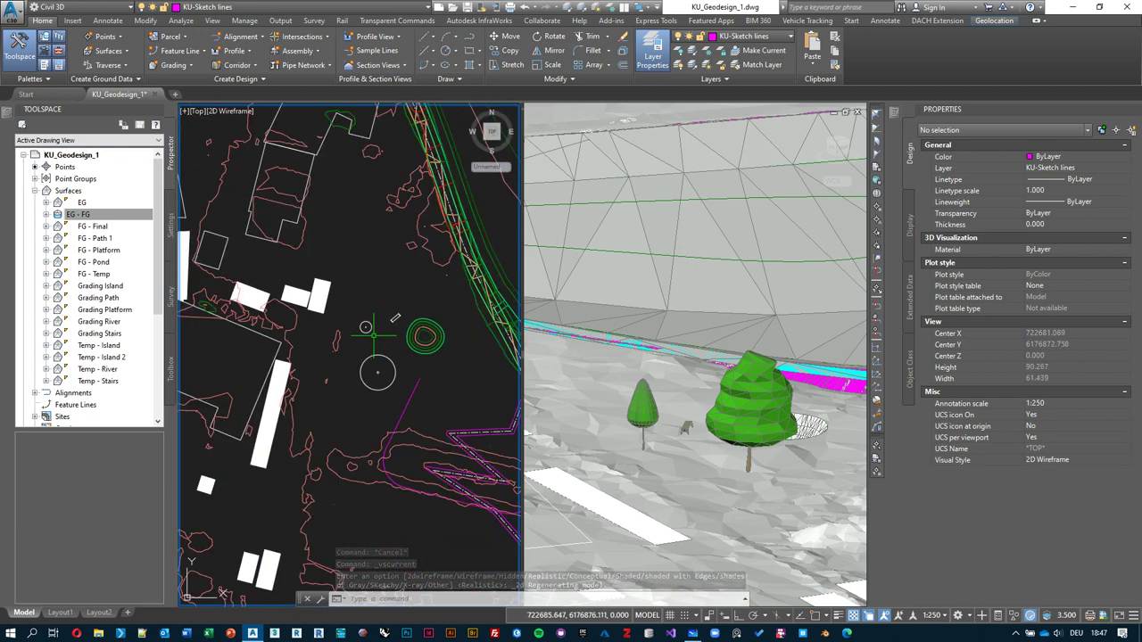
middle_click_drag(376, 336, 293, 271)
left_click(282, 262)
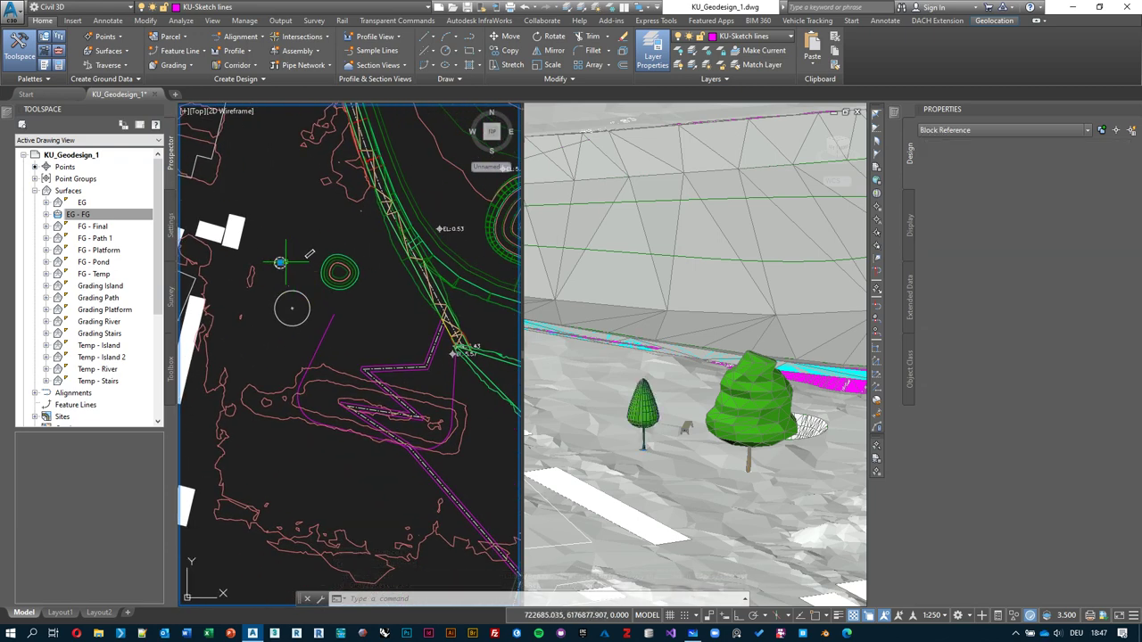
left_click(280, 262)
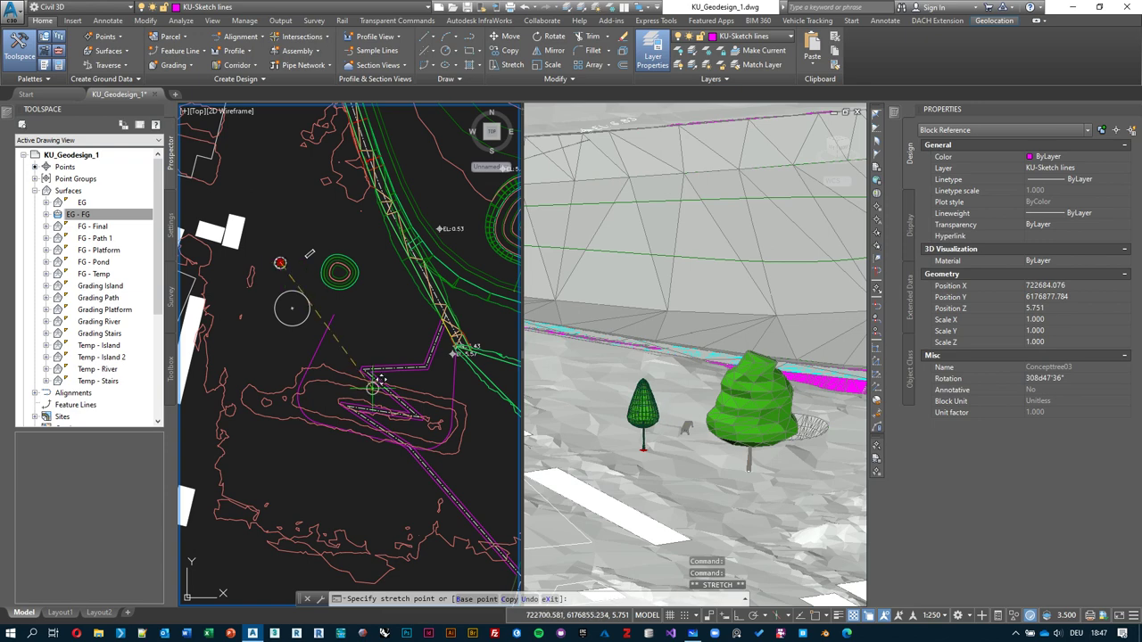
scroll(362, 386, "up", 2)
left_click(259, 332)
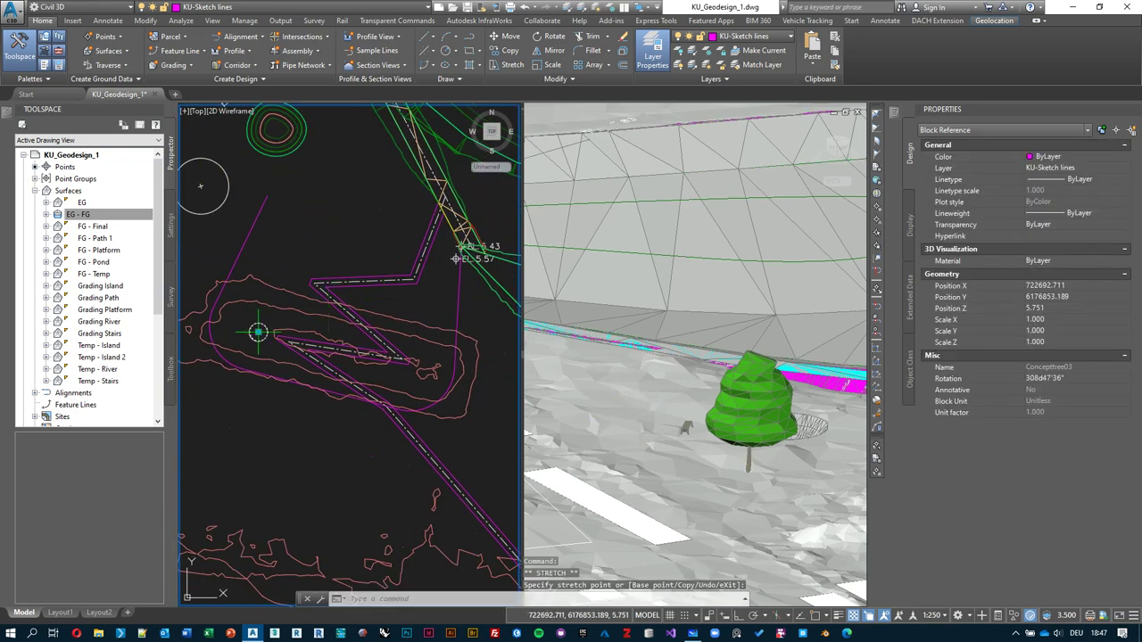
left_click(321, 345)
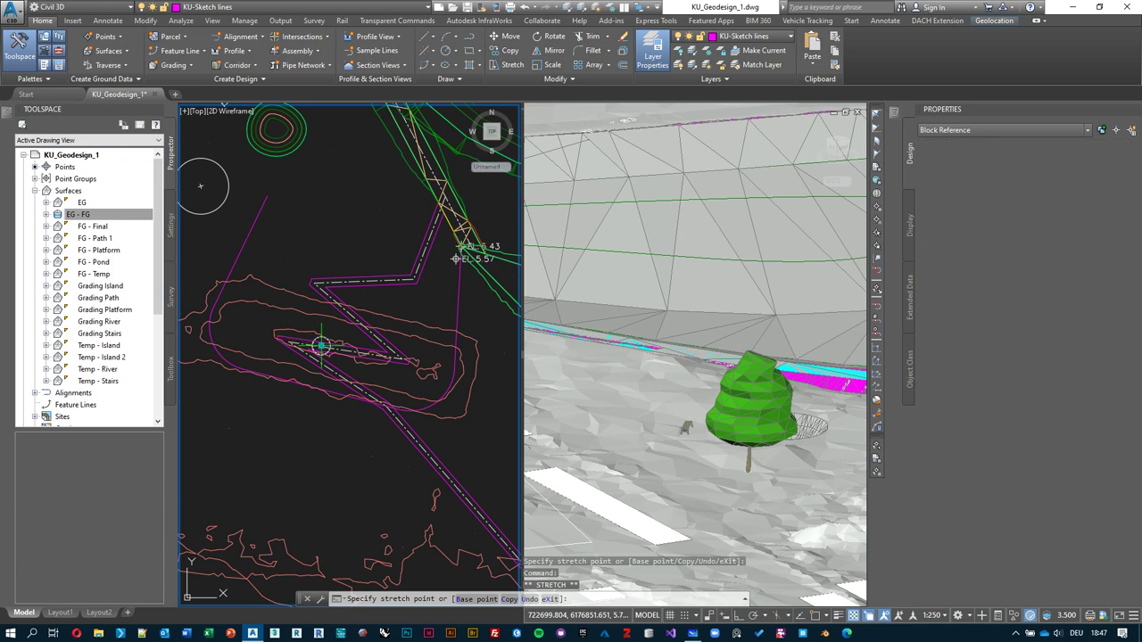
left_click(606, 378)
scroll(606, 378, "down", 3)
middle_click_drag(695, 413, 641, 408, "shift")
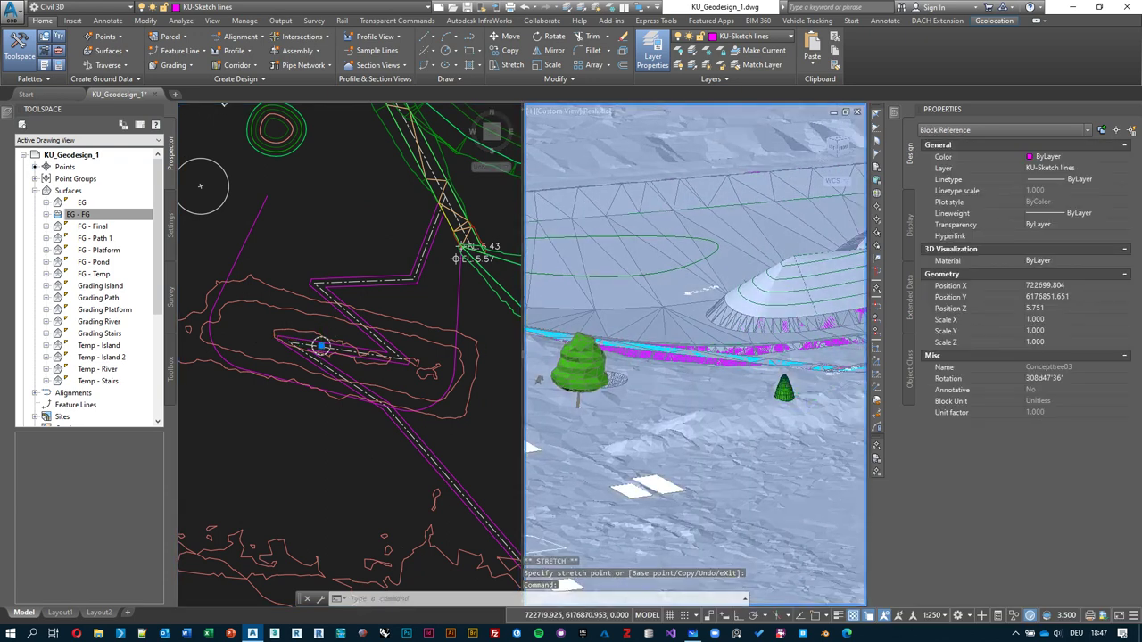
scroll(776, 415, "up", 3)
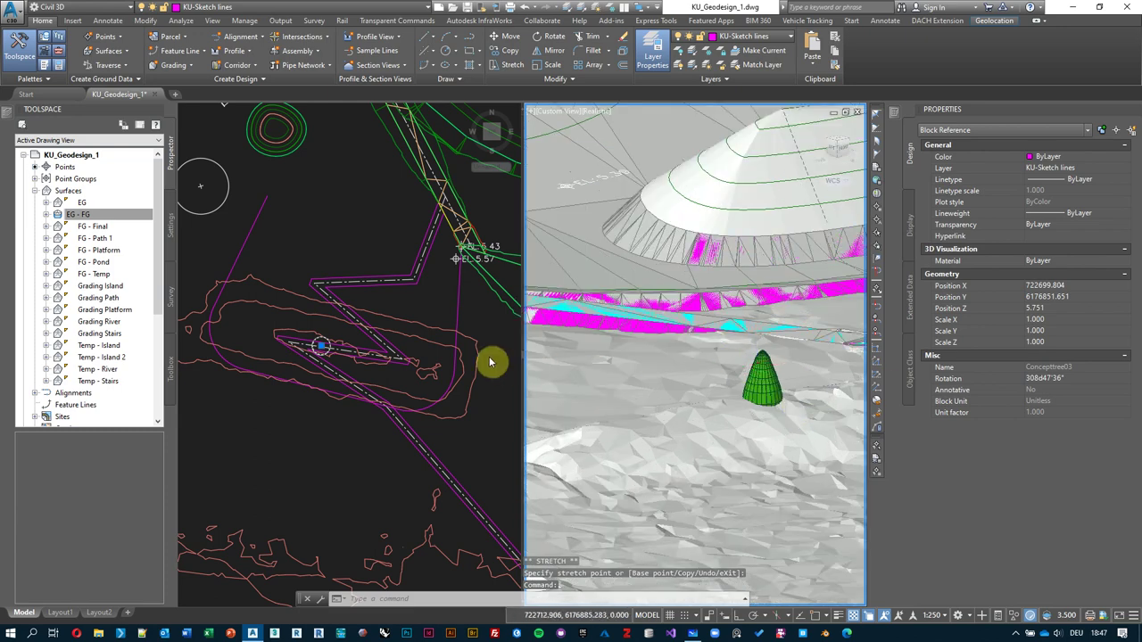
- Move the Concepttree01, Concepttree03 and Urbanseatbench01 blocks to the FG - Final surface
left_click(427, 304)
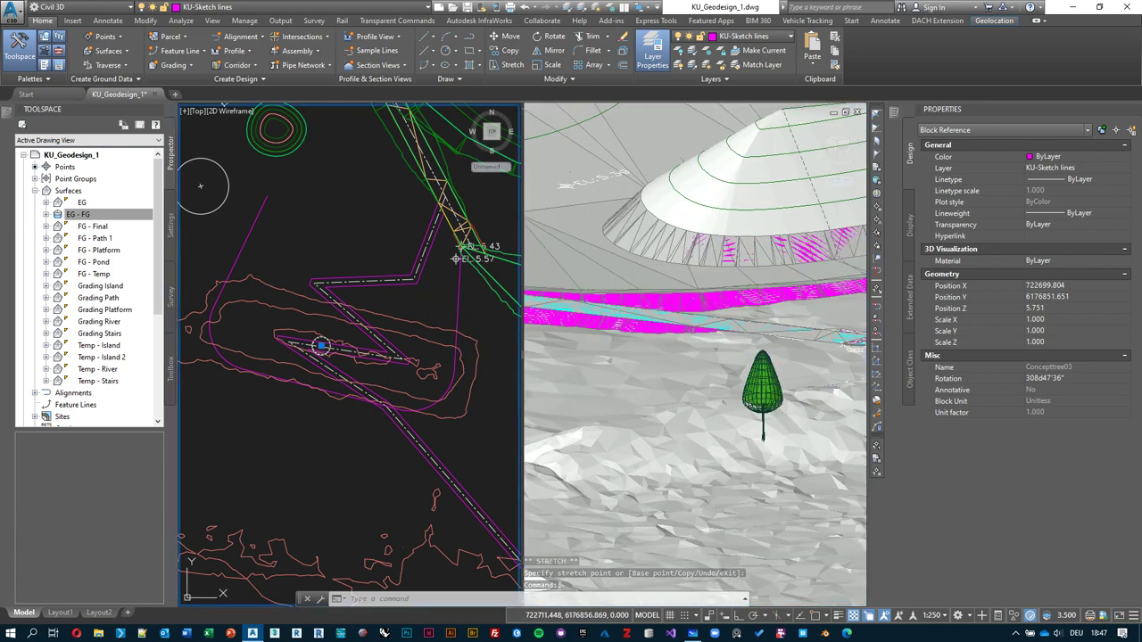
middle_click_drag(291, 290, 314, 357)
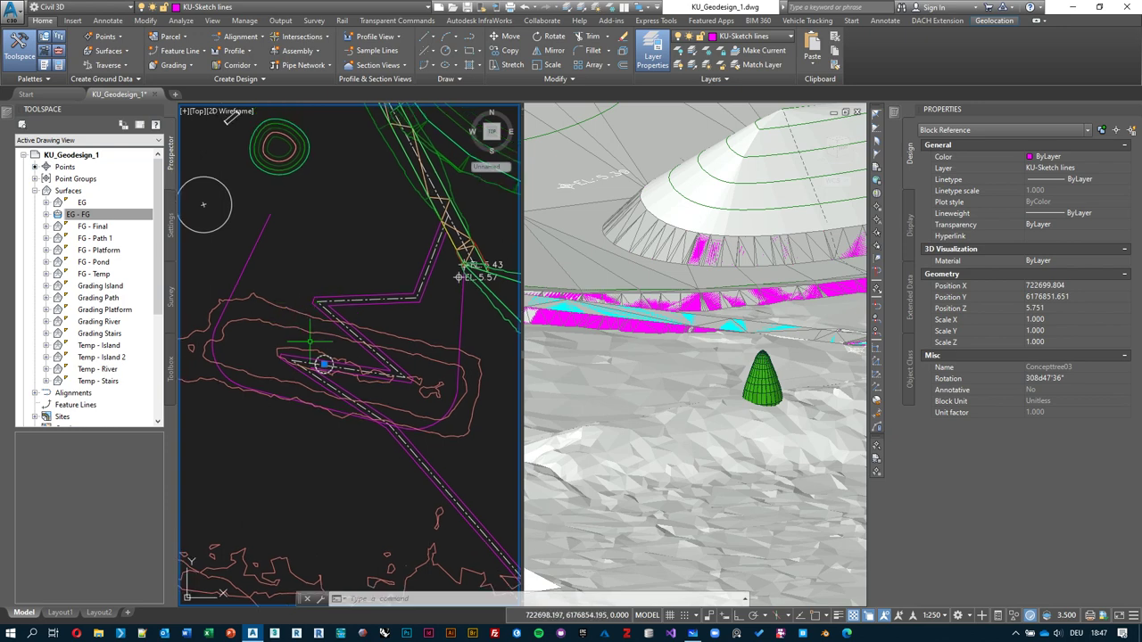
left_click(307, 316)
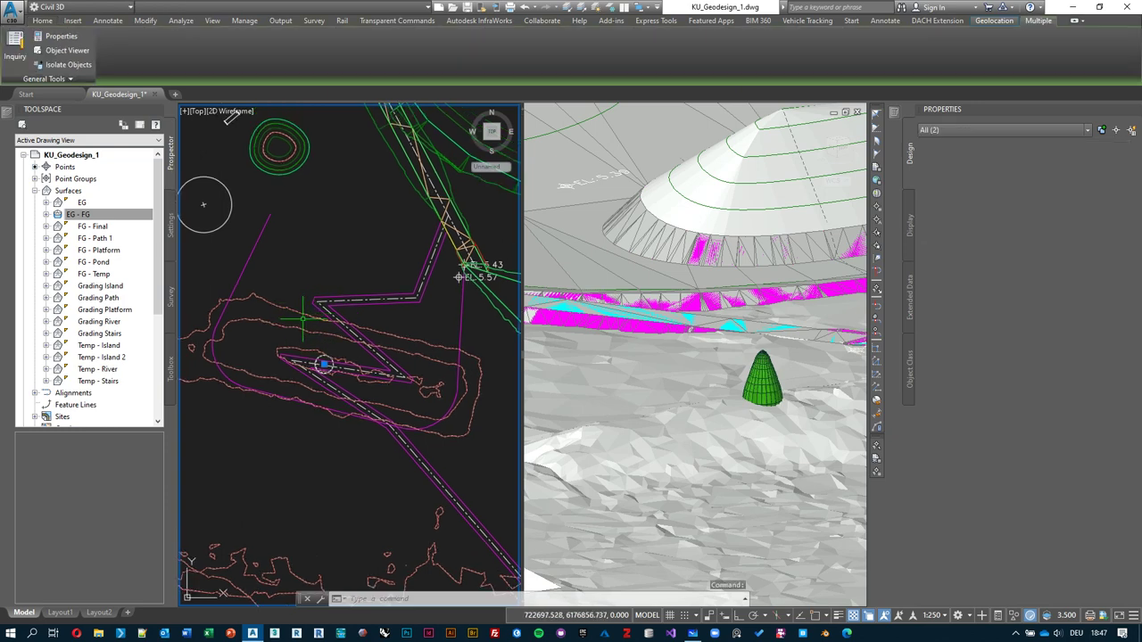
key("Escape")
middle_click_drag(293, 294, 311, 297)
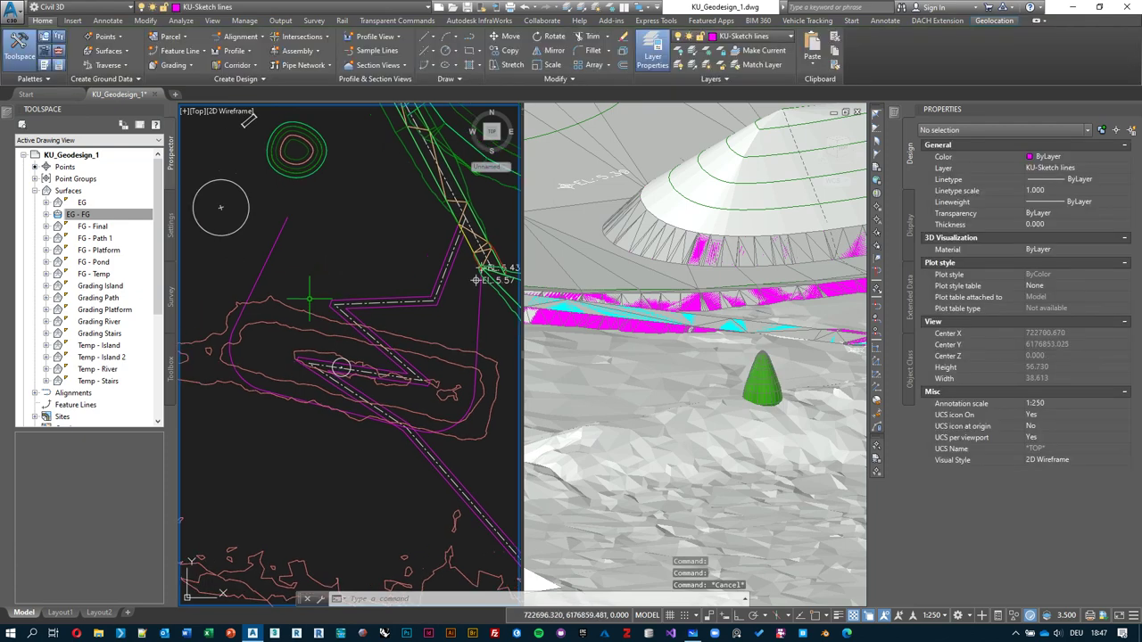
left_click(303, 307)
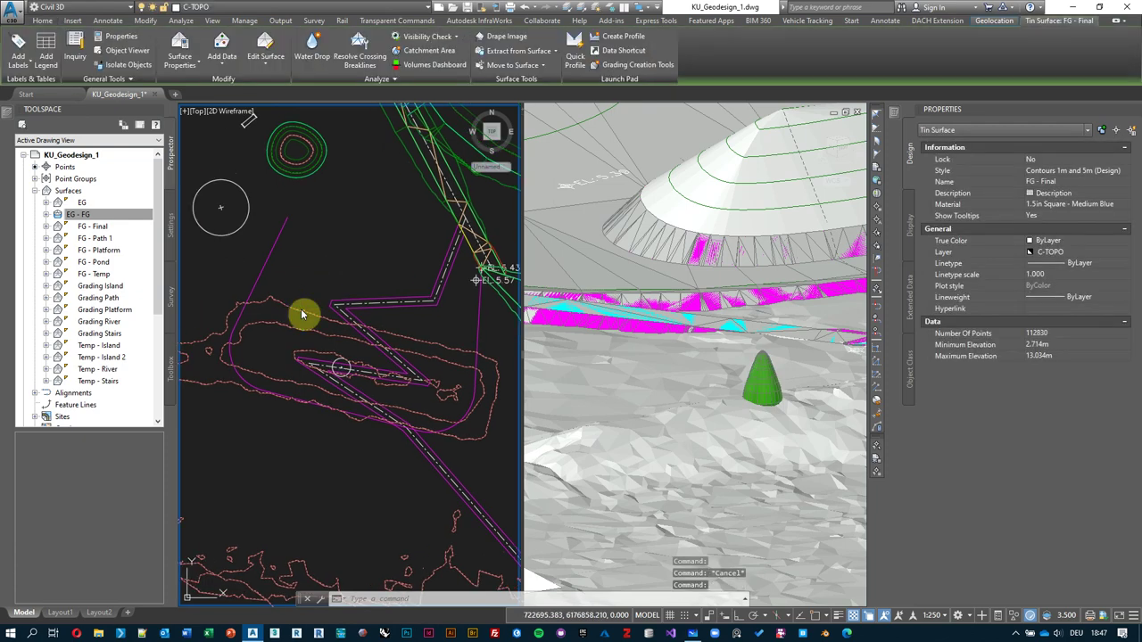
left_click(538, 66)
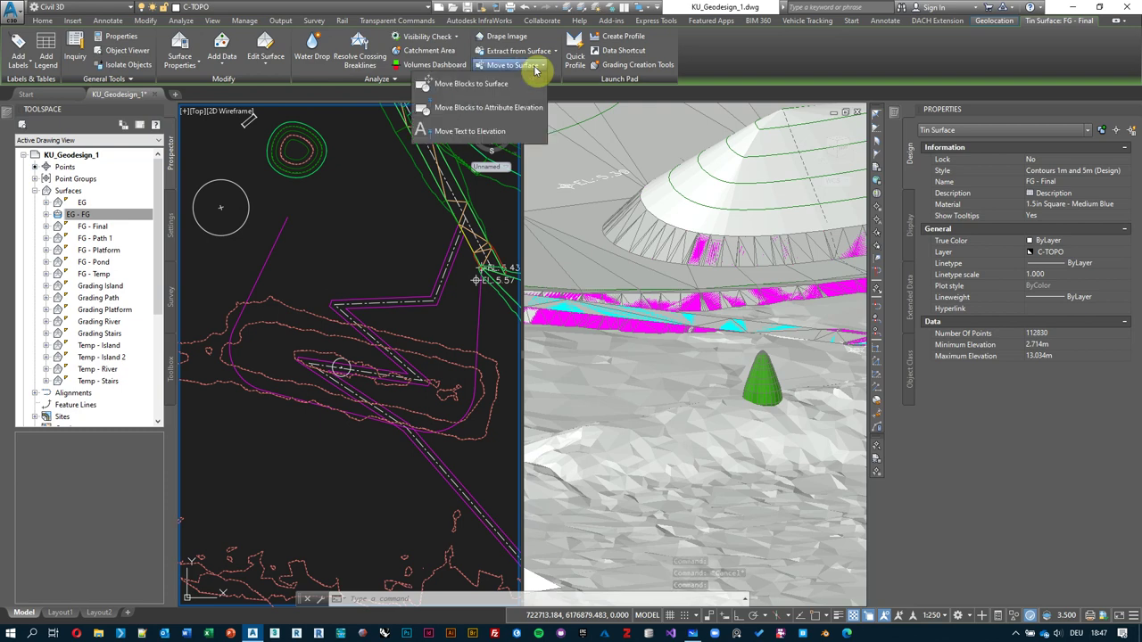
left_click(502, 83)
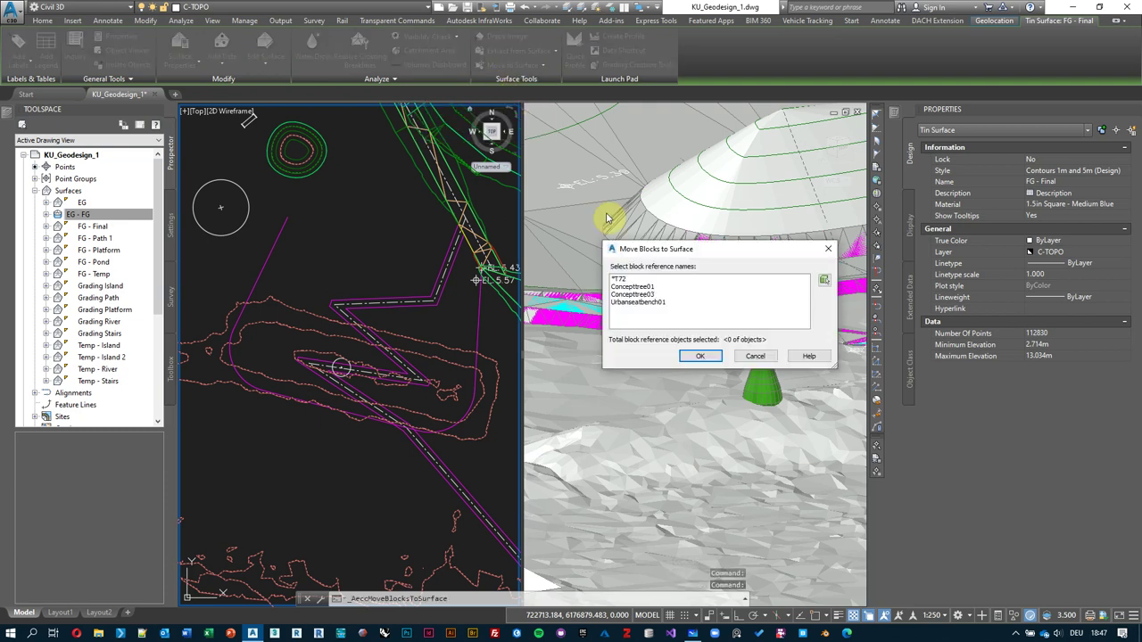
left_click(635, 287)
left_click(652, 302, "shift")
left_click(701, 356)
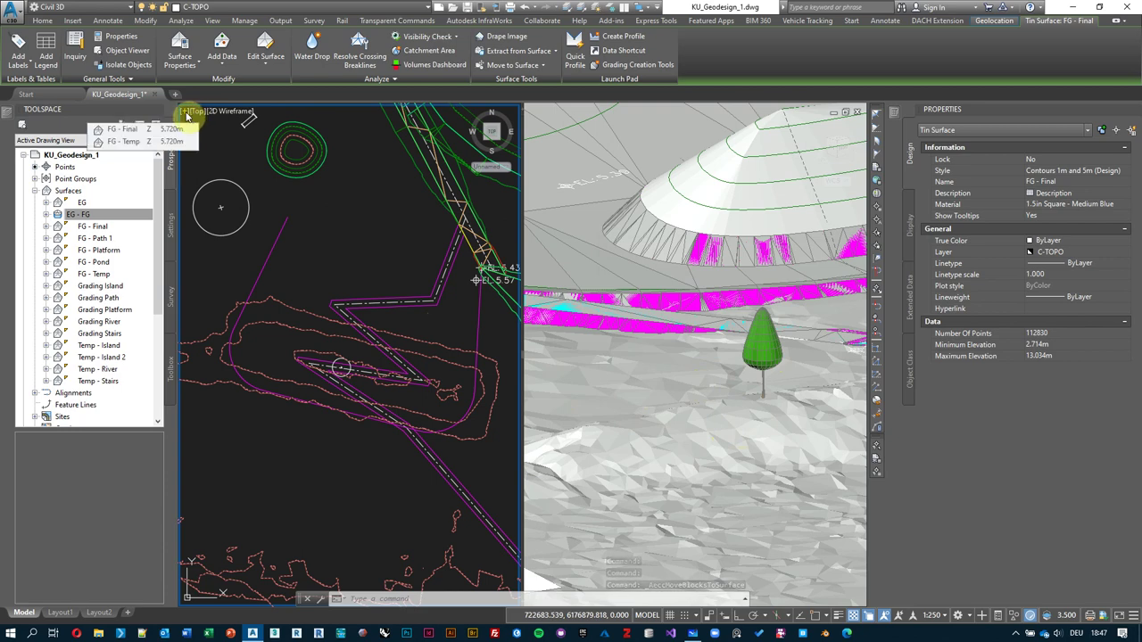
- Maximize the Top view viewport and frame the large tree together with the curved path along the river
left_click(185, 112)
key("Escape")
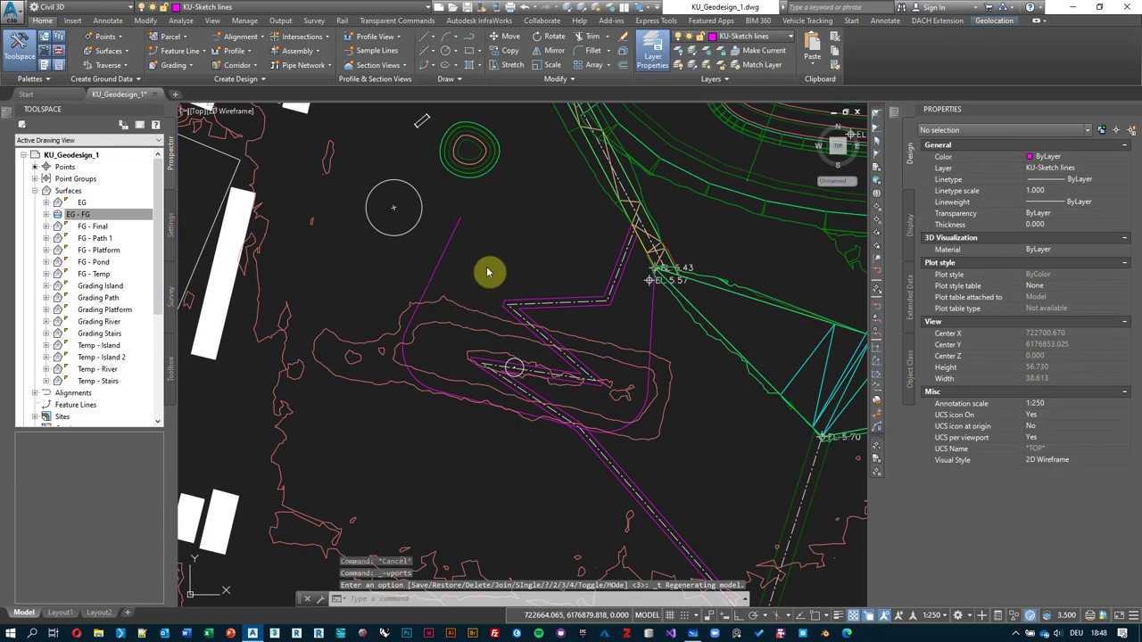
left_click(541, 205)
scroll(517, 253, "down", 3)
middle_click_drag(518, 254, 541, 417)
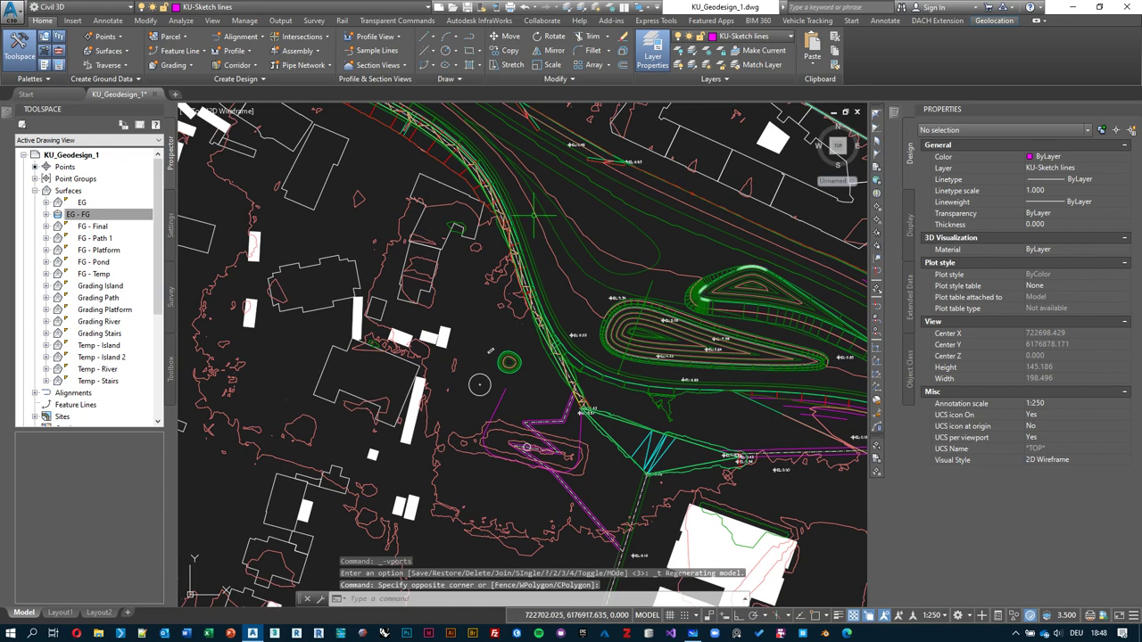
middle_click_drag(536, 218, 531, 236)
scroll(491, 387, "up", 2)
middle_click_drag(491, 388, 458, 440)
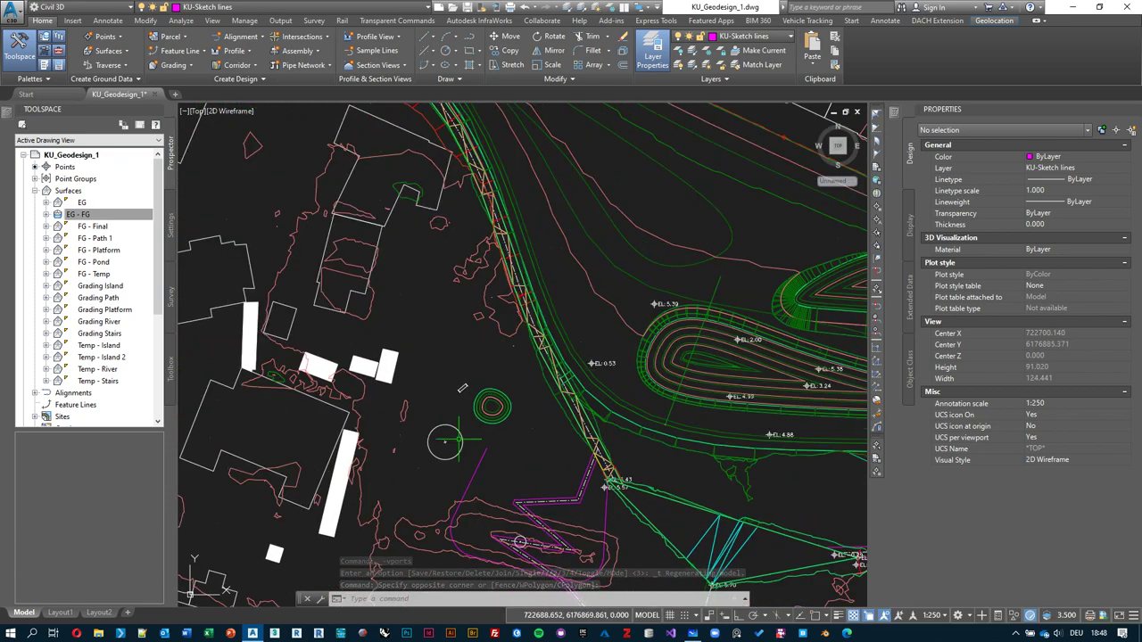
left_click(445, 440)
type("c")
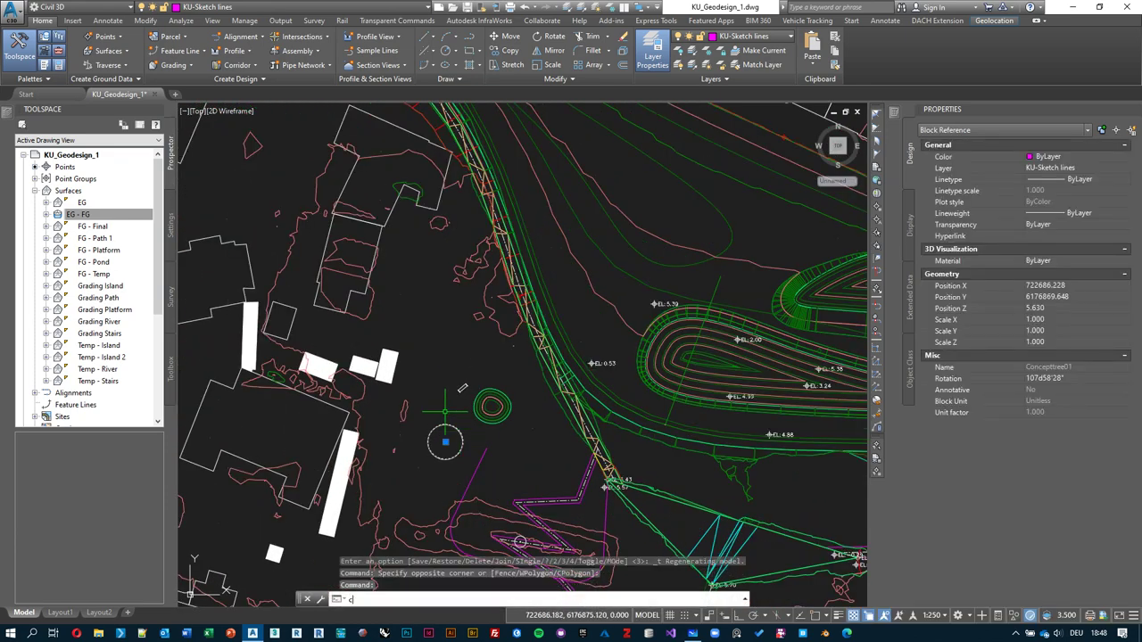
key("Return")
key("Escape")
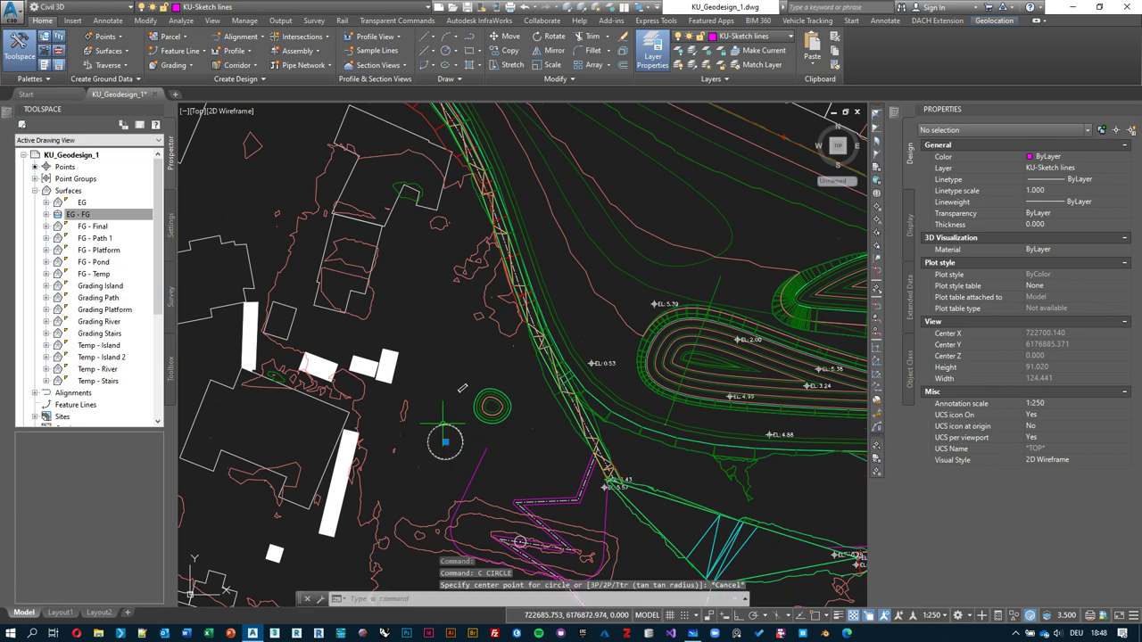
- Copy the large Concepttree01 tree from its centre to three spots along the path beside the round mound
left_click(446, 440)
type("copy")
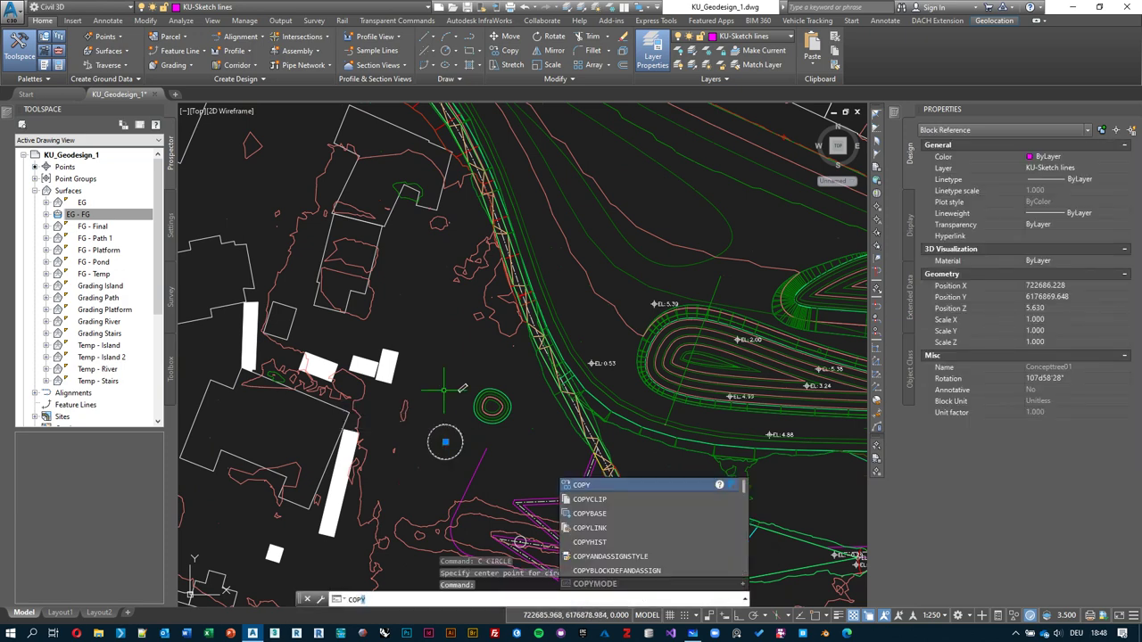
key("Return")
left_click(446, 440)
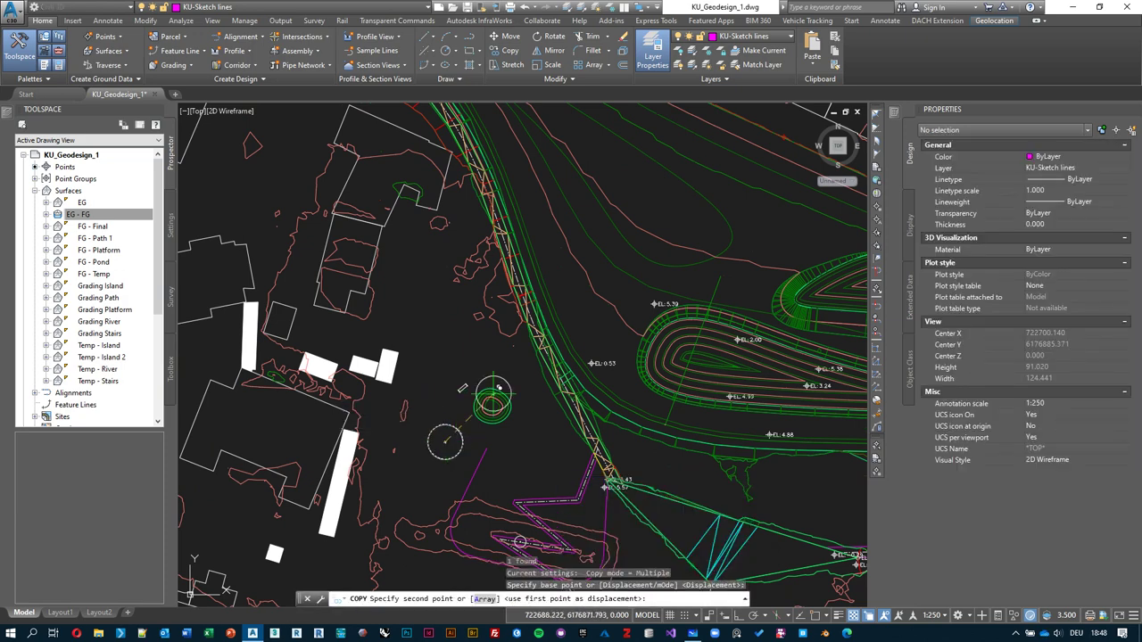
left_click(546, 363)
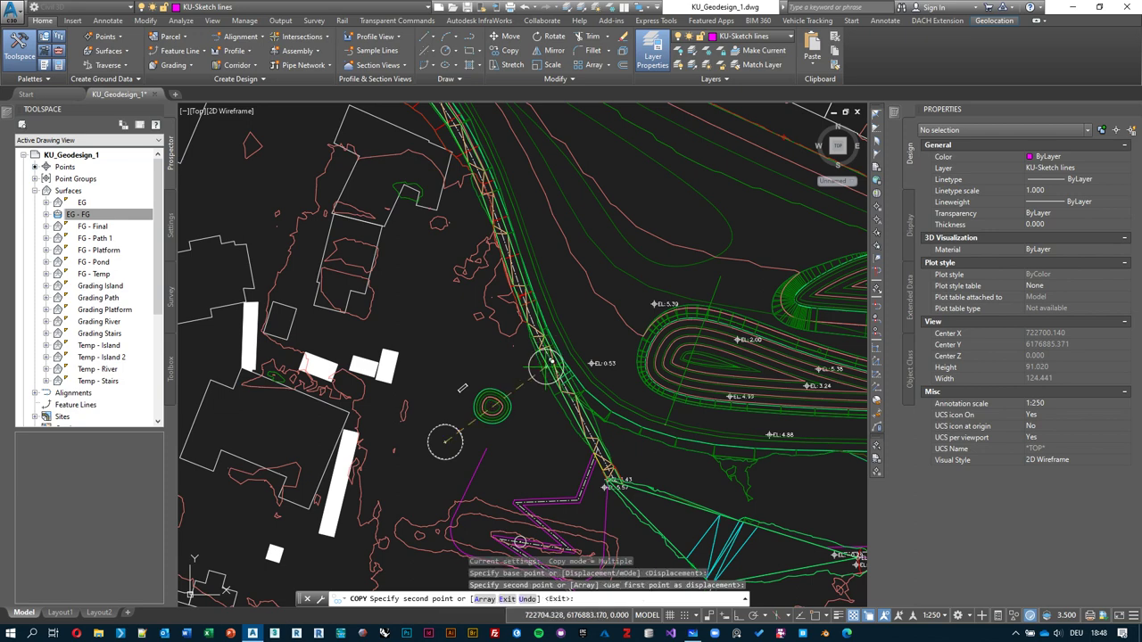
left_click(581, 413)
left_click(532, 316)
middle_click_drag(501, 220, 521, 314)
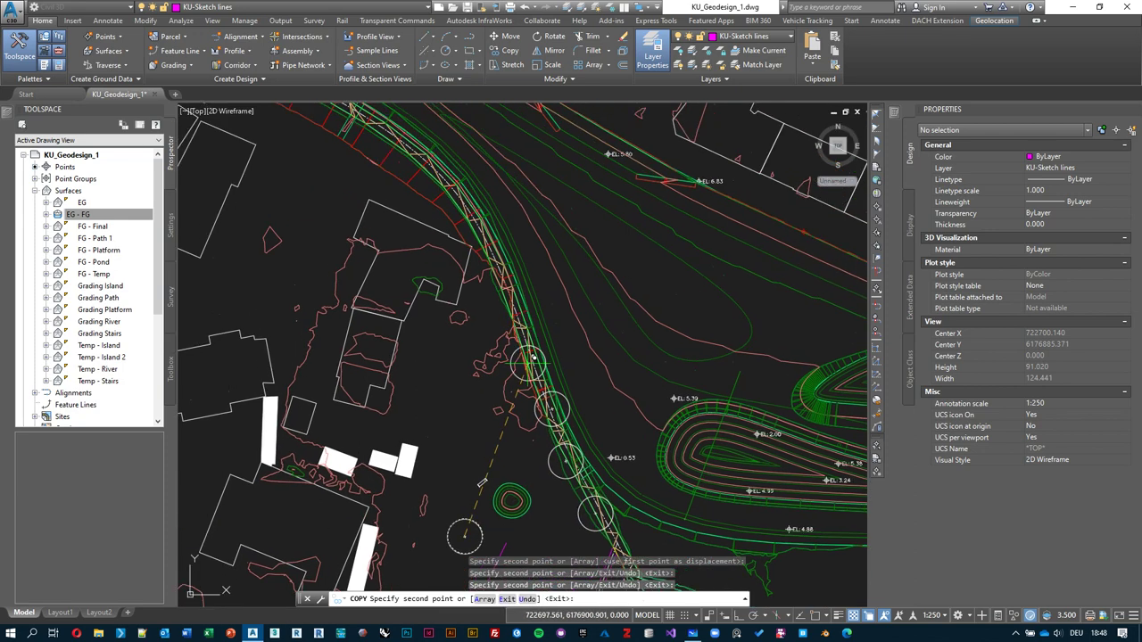
- Continue the row of tree copies along the curved path up to its northwest end and finish copying
left_click(505, 296)
middle_click_drag(471, 234, 513, 338)
left_click(491, 302)
left_click(447, 265)
middle_click_drag(375, 223, 483, 306)
left_click(451, 279)
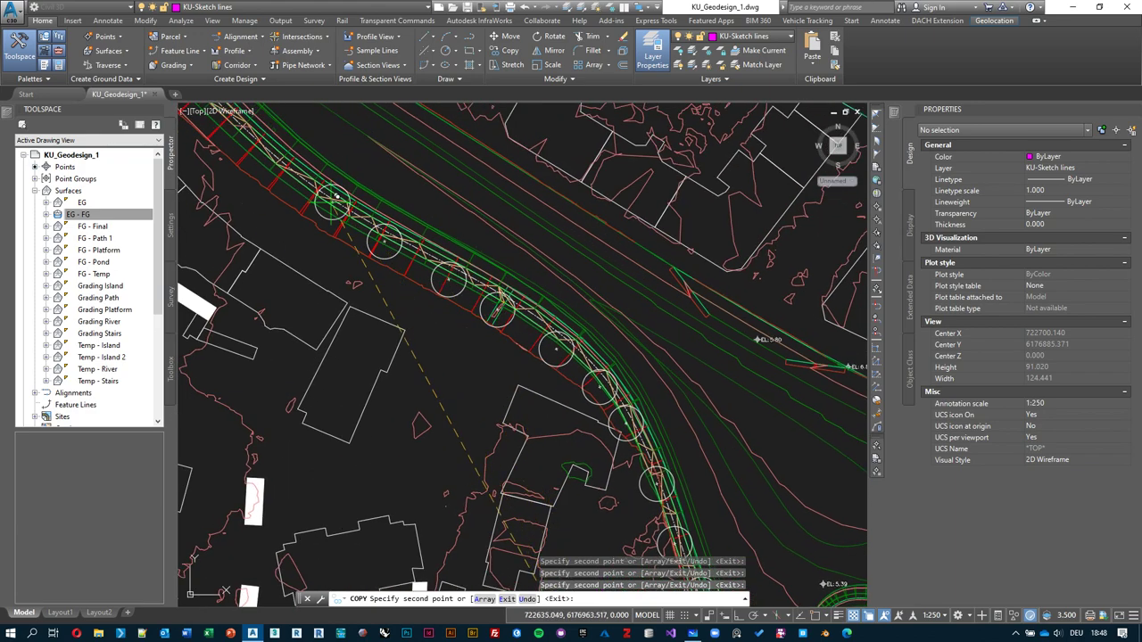
middle_click_drag(342, 202, 489, 343)
left_click(383, 272)
key("Escape")
scroll(564, 330, "down", 5)
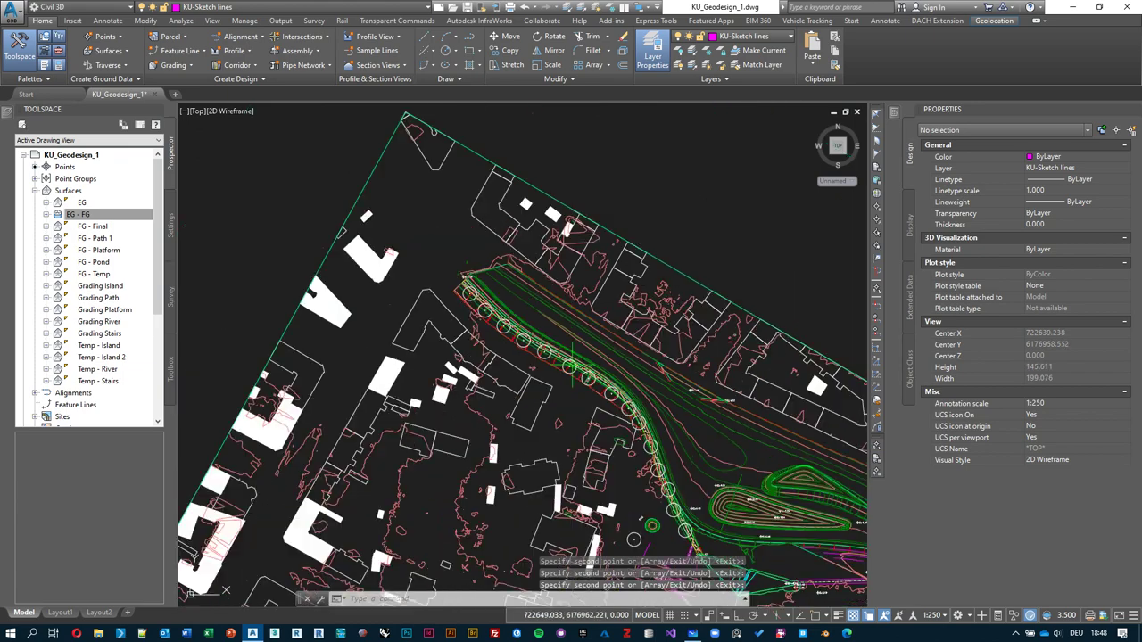
- Move the tree and bench blocks, including the new tree row, to the FG - Final surface
scroll(564, 437, "up", 3)
left_click(580, 412)
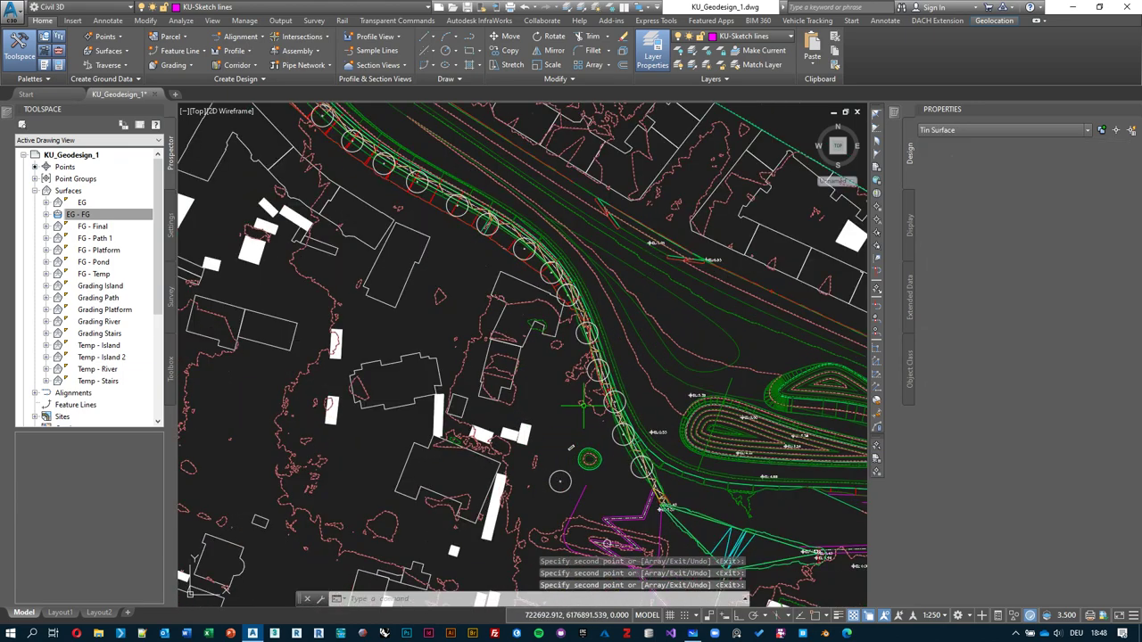
left_click(534, 66)
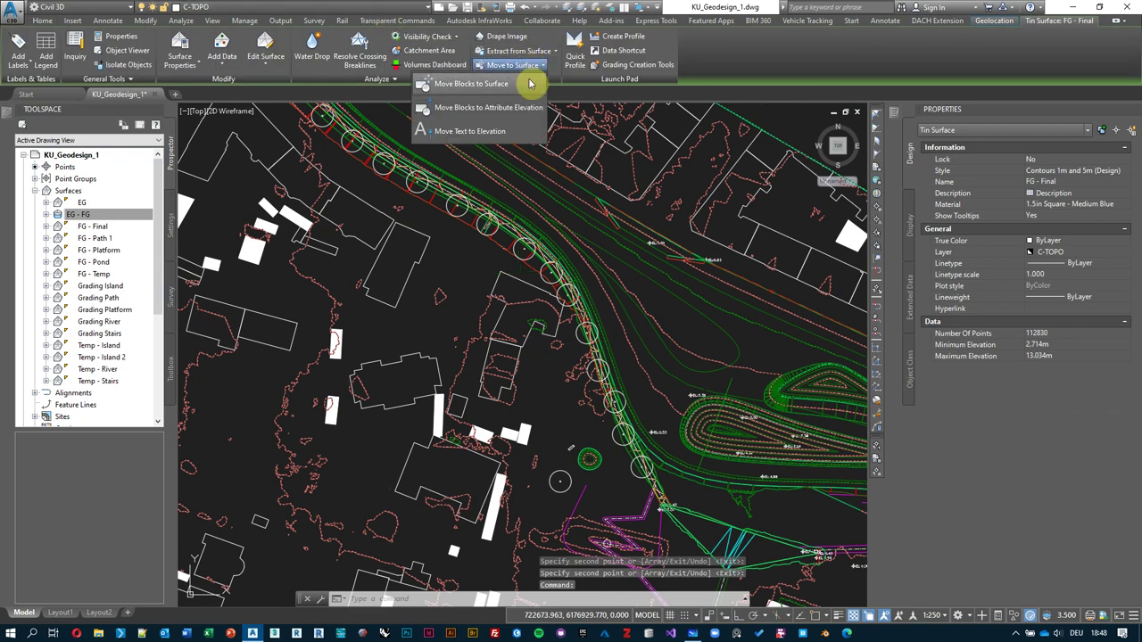
left_click(497, 91)
left_click_drag(649, 289, 644, 302)
left_click(701, 356)
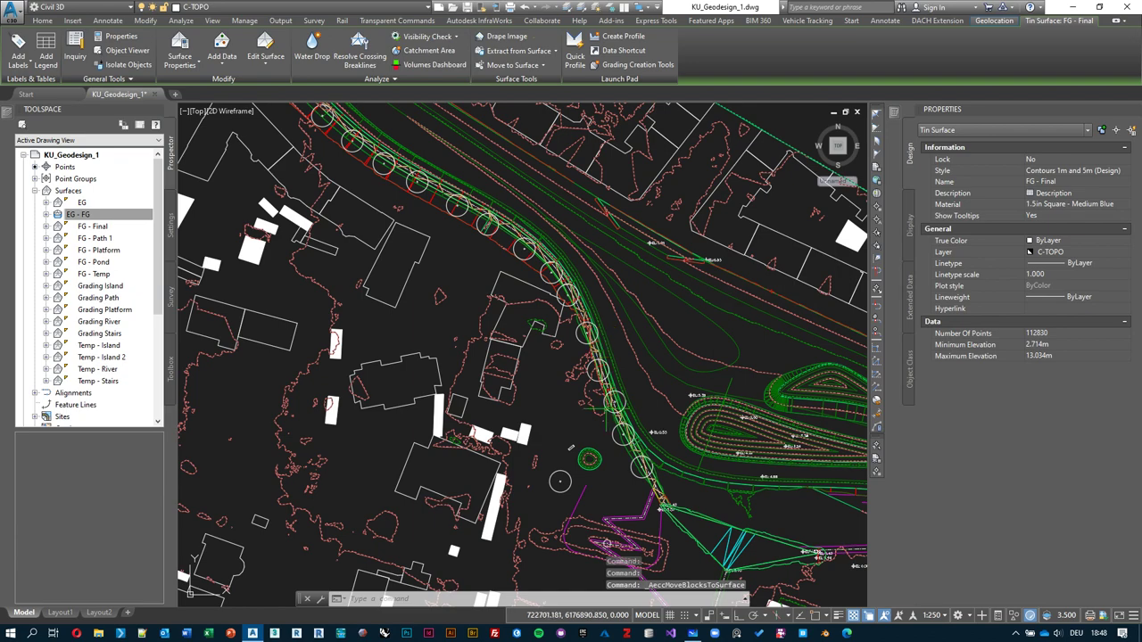
scroll(571, 448, "up", 2)
key("Escape")
- Select all trees similar to one Concepttree01 tree in the row and add the FG - Final surface to the selection
scroll(500, 375, "up", 2)
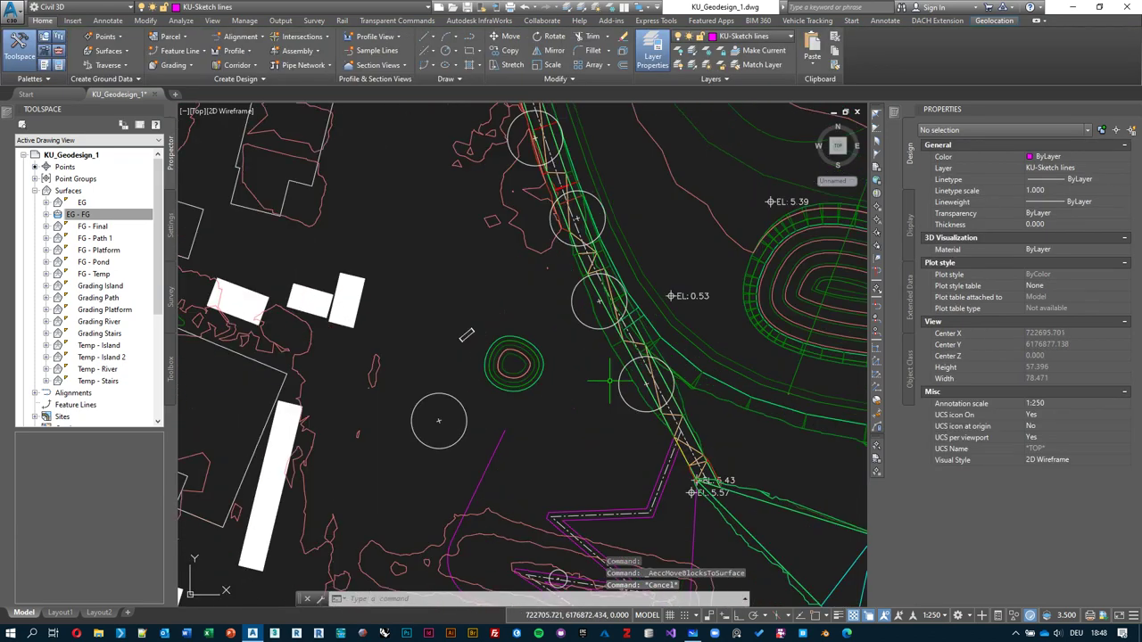
left_click(591, 329)
right_click(509, 288)
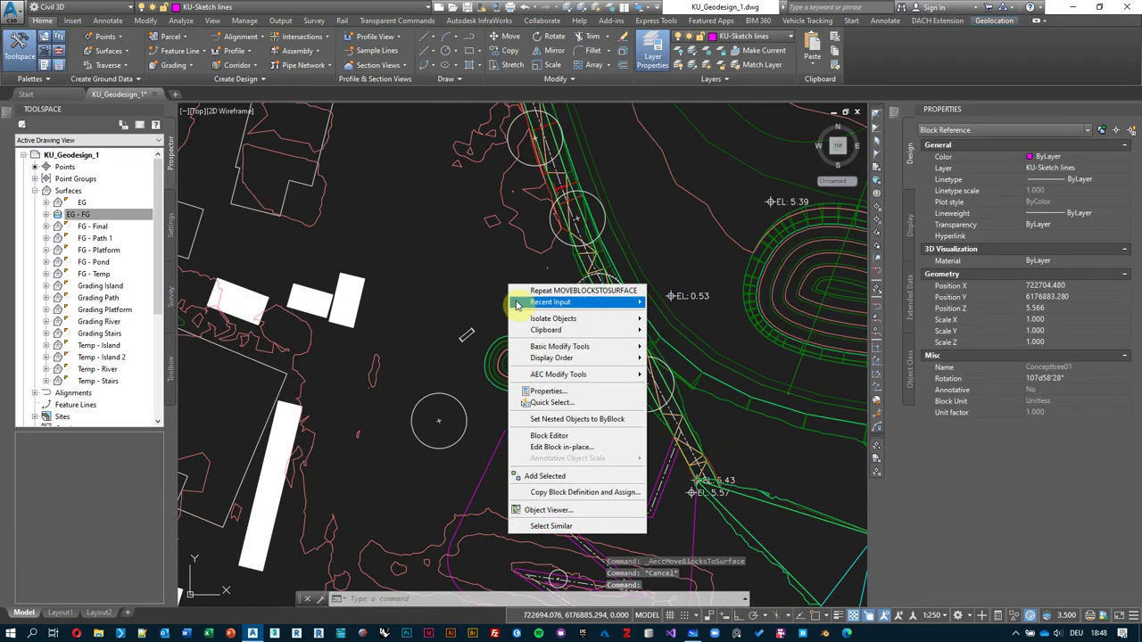
left_click(562, 526)
scroll(631, 308, "down", 3)
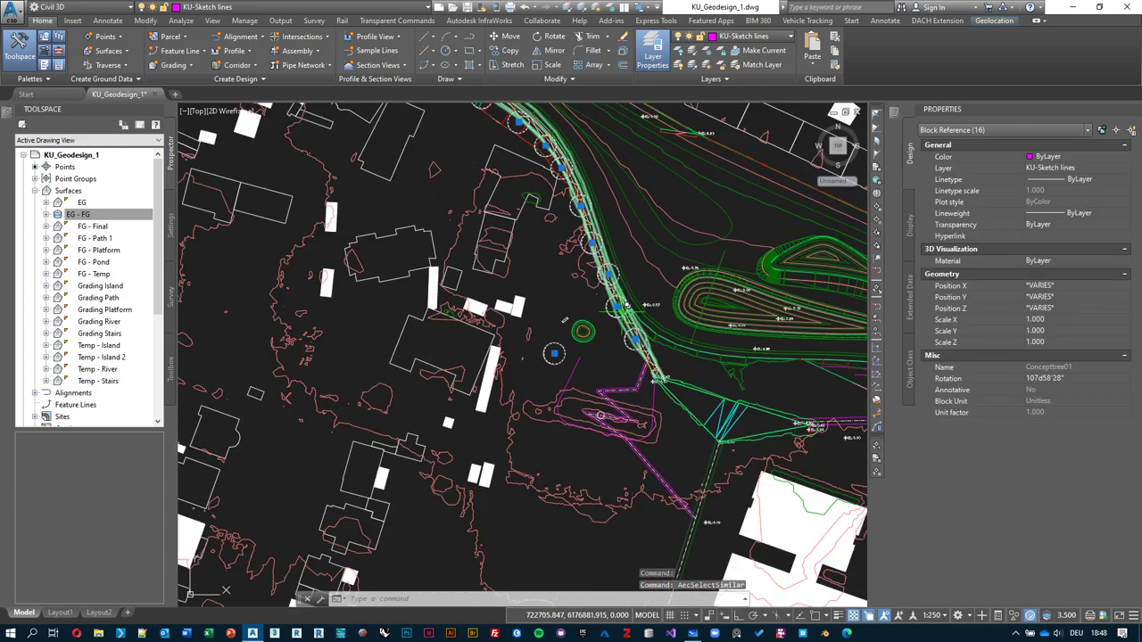
scroll(566, 318, "up", 4)
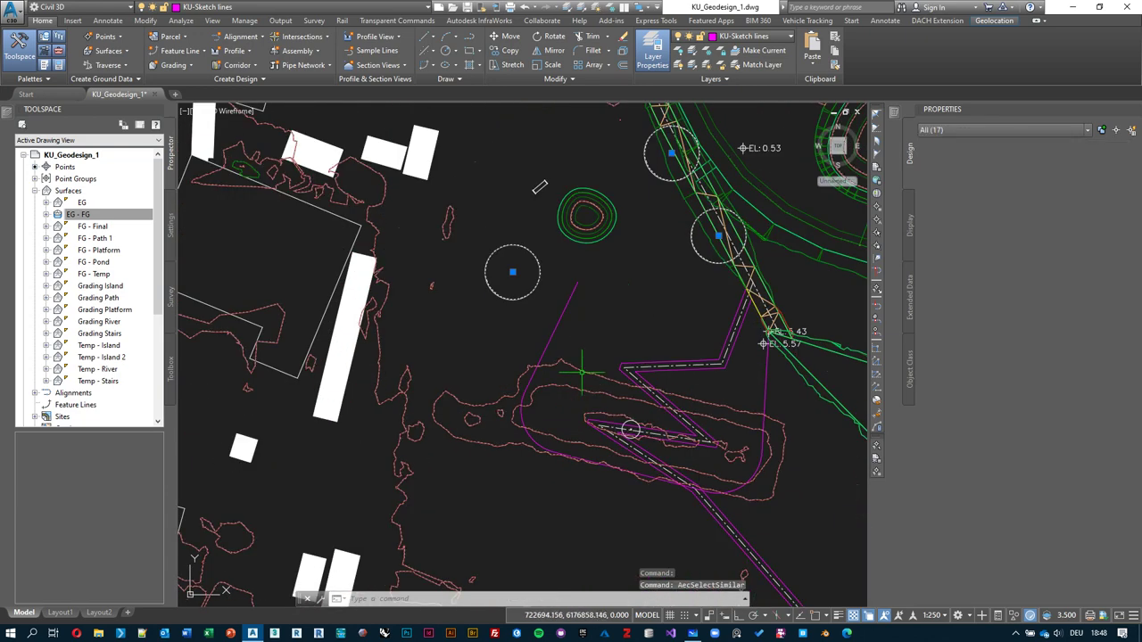
- Open the selected trees and surface in the Object Viewer and examine how the tree row sits on the terrain
right_click(586, 268)
left_click(651, 420)
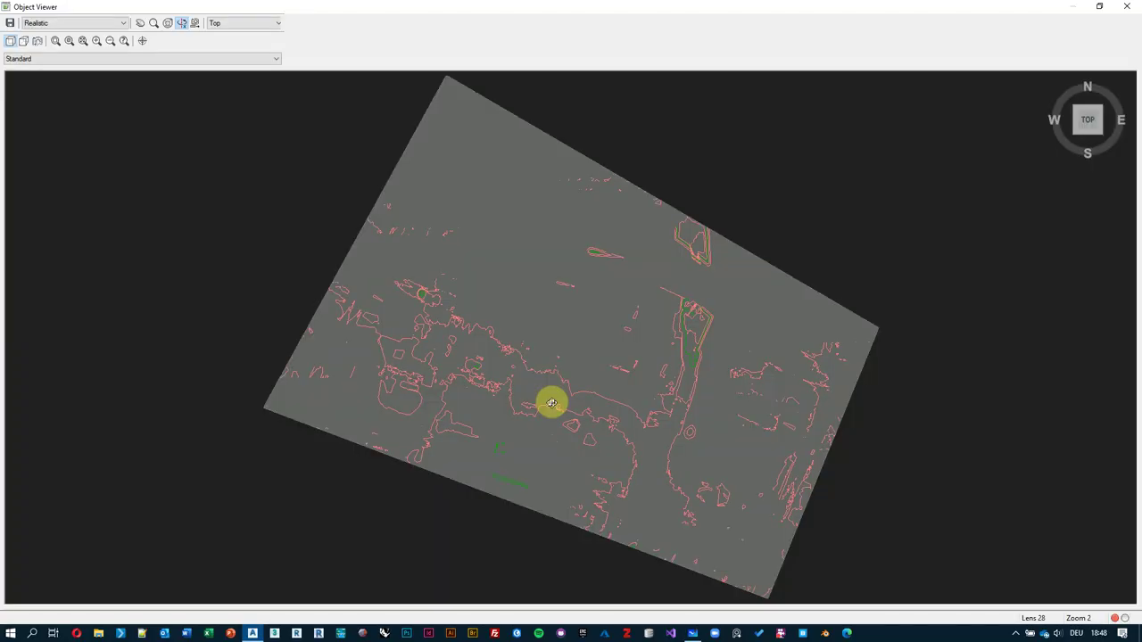
left_click_drag(551, 404, 523, 211)
scroll(615, 260, "up", 4)
left_click_drag(631, 215, 472, 138)
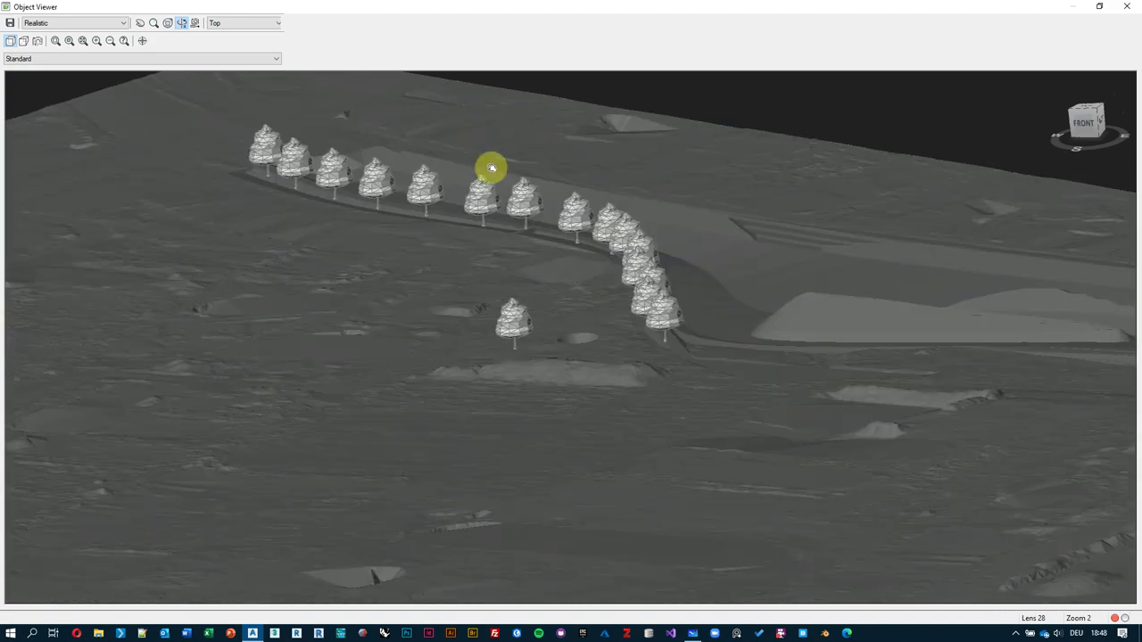
- Examine how the tree row sits along the path in the Object Viewer from close up and a lower angle
scroll(612, 248, "up", 6)
scroll(610, 284, "down", 5)
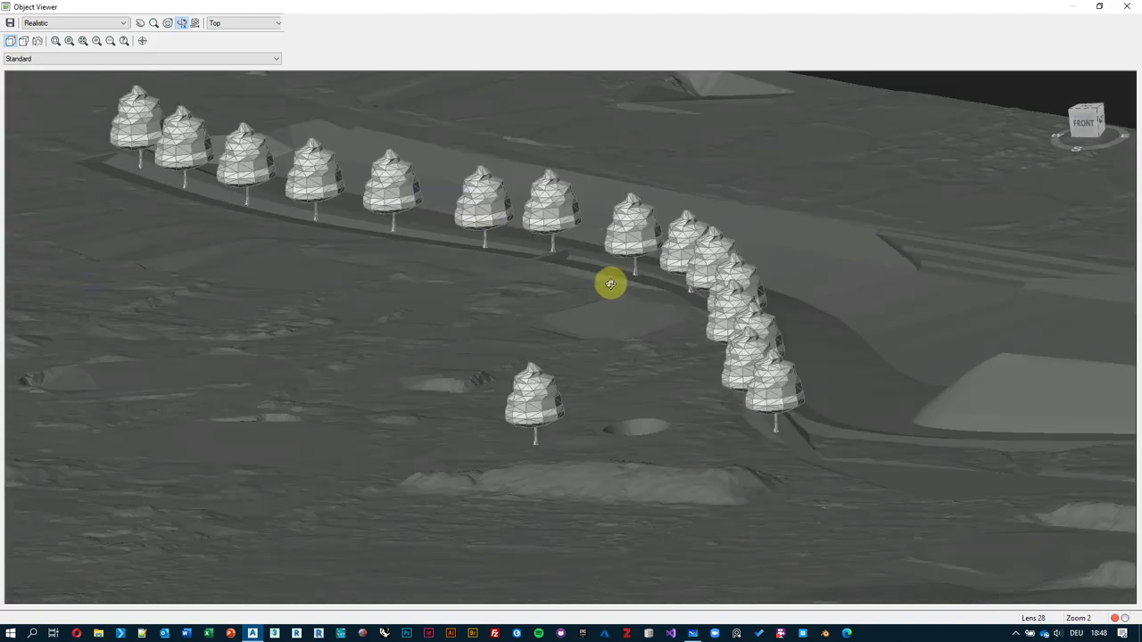
left_click_drag(609, 349, 1041, 416)
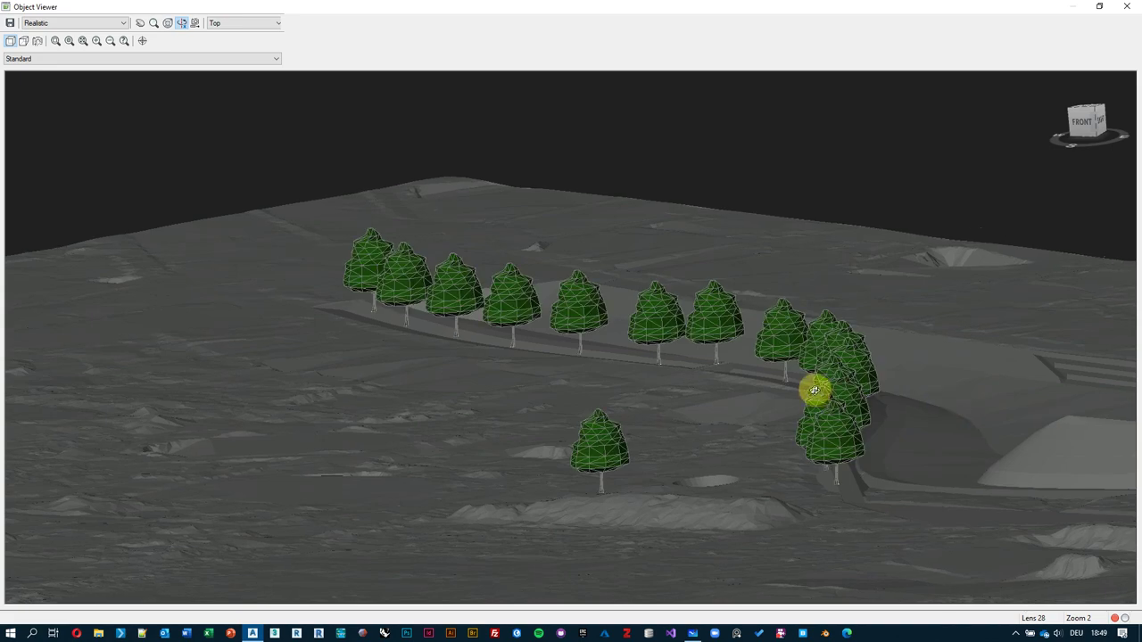
scroll(815, 390, "up", 2)
left_click_drag(798, 398, 786, 394)
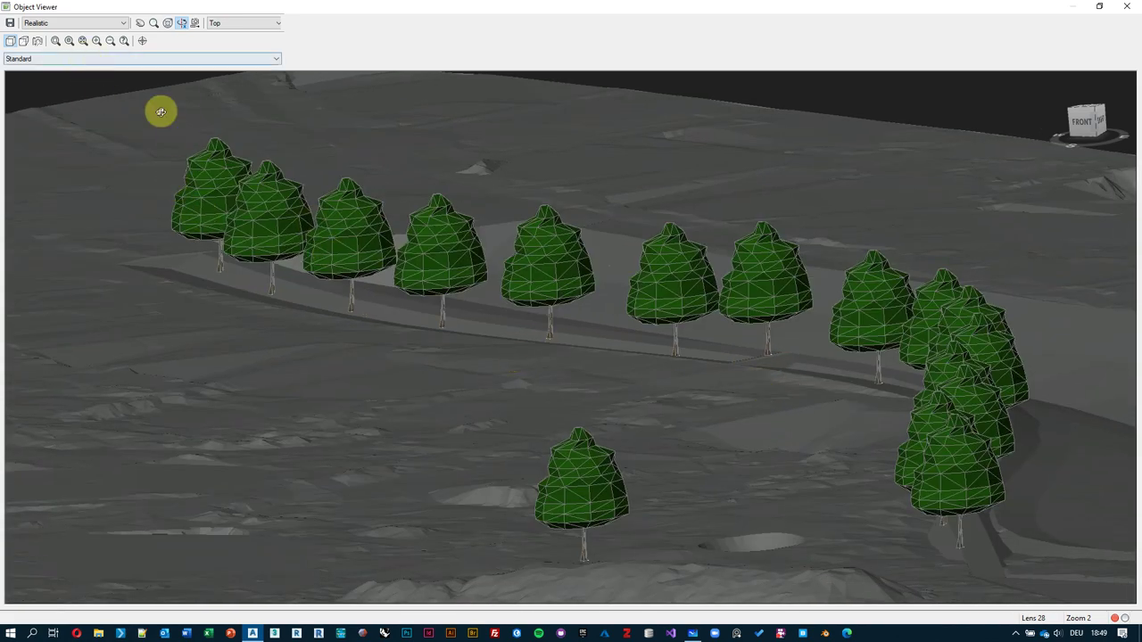
- Try the 3dWireframe visual style in the Object Viewer and return to Realistic
left_click(62, 23)
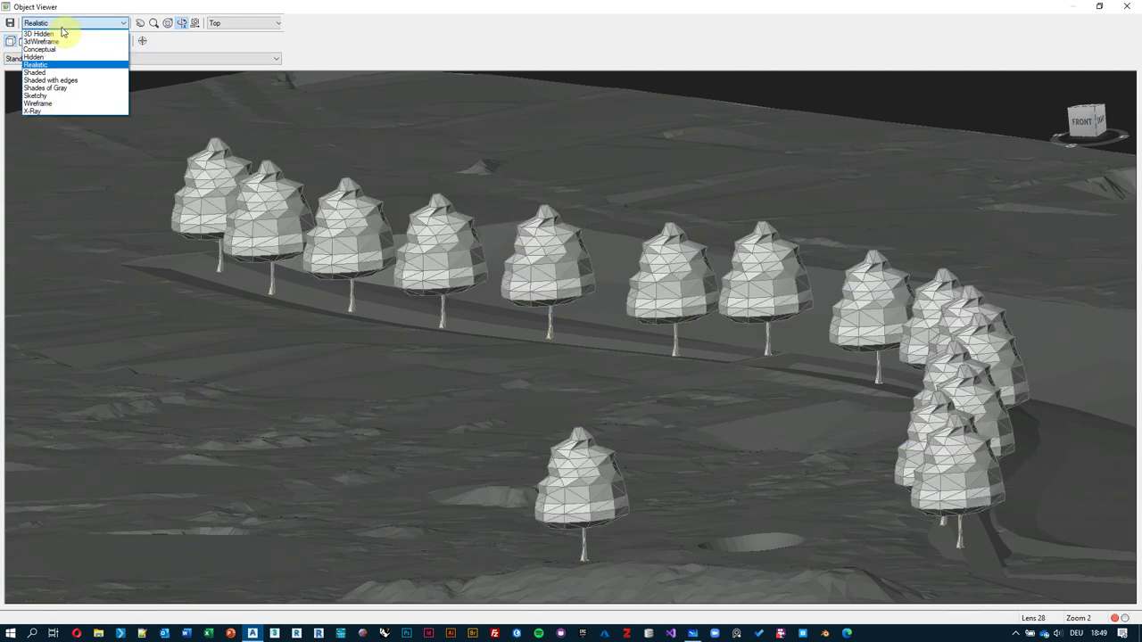
left_click(53, 41)
left_click(71, 23)
left_click(58, 65)
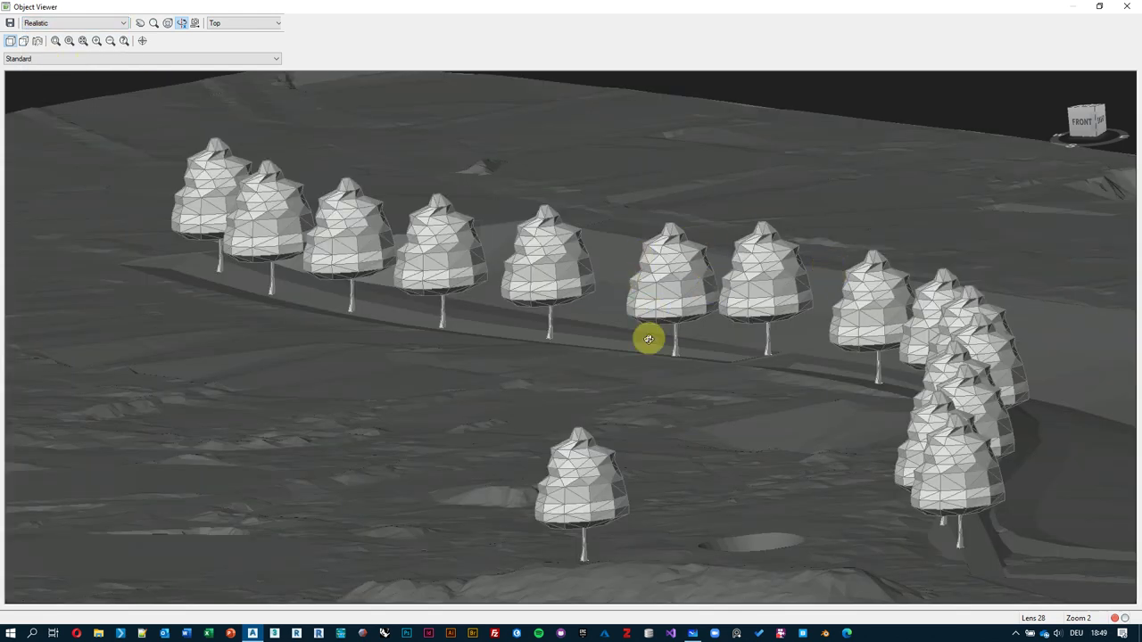
- Examine the tree row from its southeast end and close the Object Viewer
scroll(649, 339, "down", 3)
mouse_move(734, 377)
left_mouse_down()
mouse_move(734, 387)
mouse_move(692, 305)
mouse_move(724, 295)
left_mouse_up()
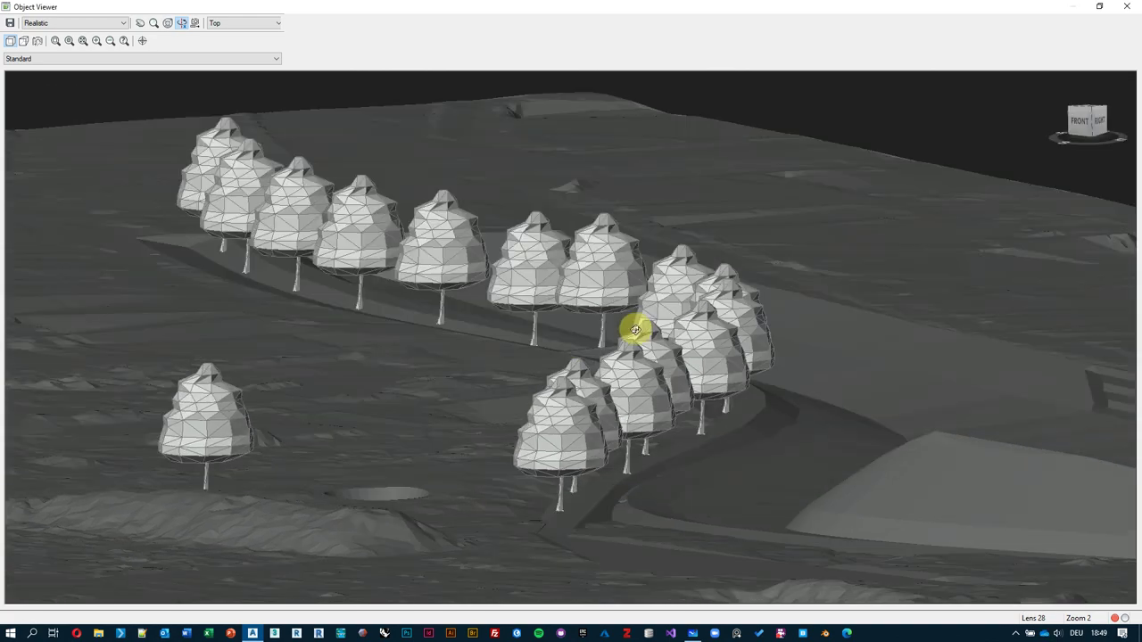
left_click_drag(636, 331, 627, 323)
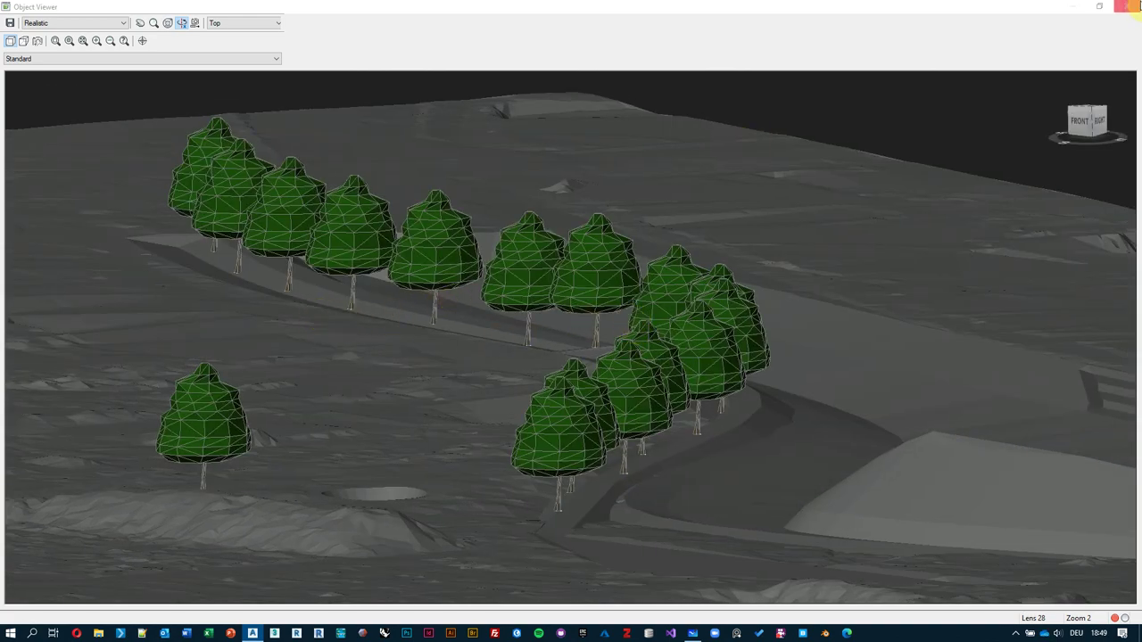
left_click(1126, 6)
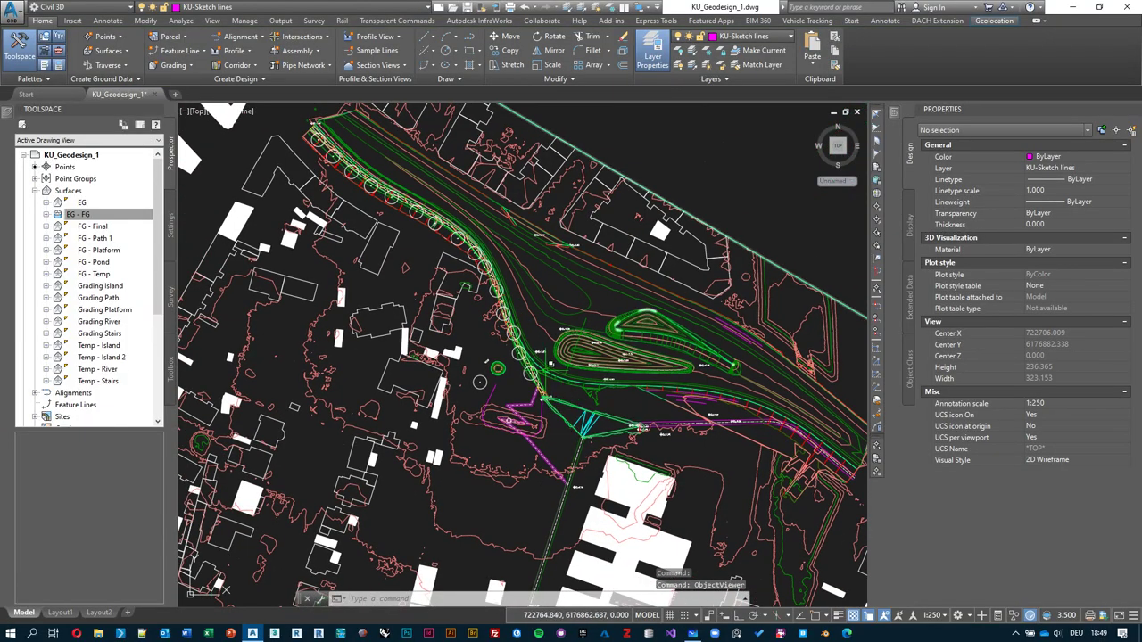
- Look through the tree and shrub blocks available in the Landscape tool palette
scroll(473, 375, "up", 8)
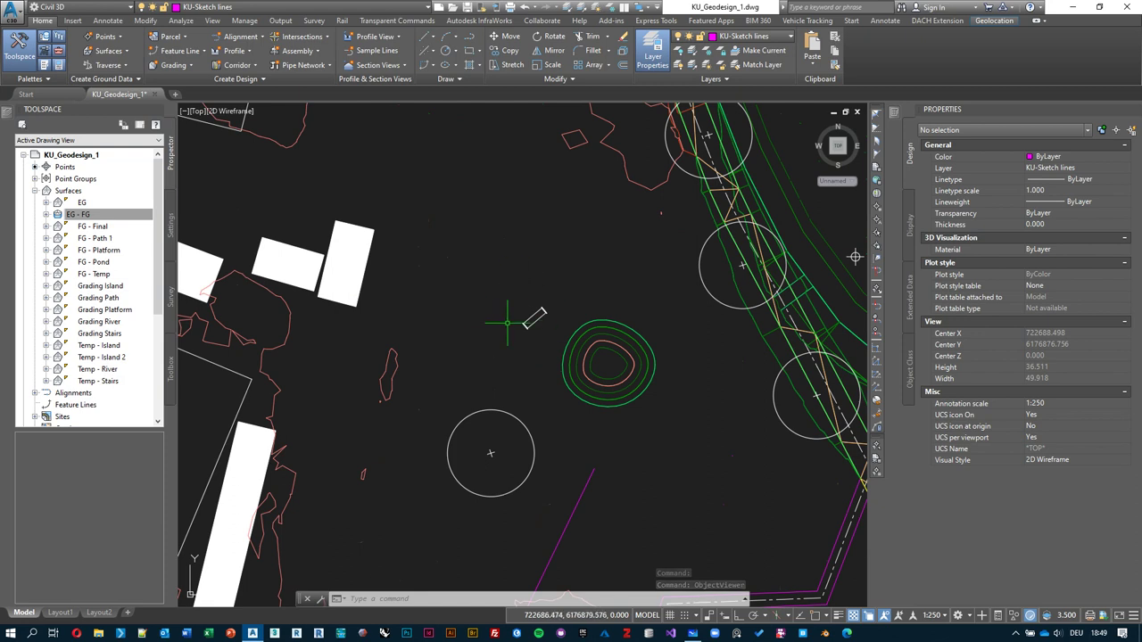
left_click(895, 114)
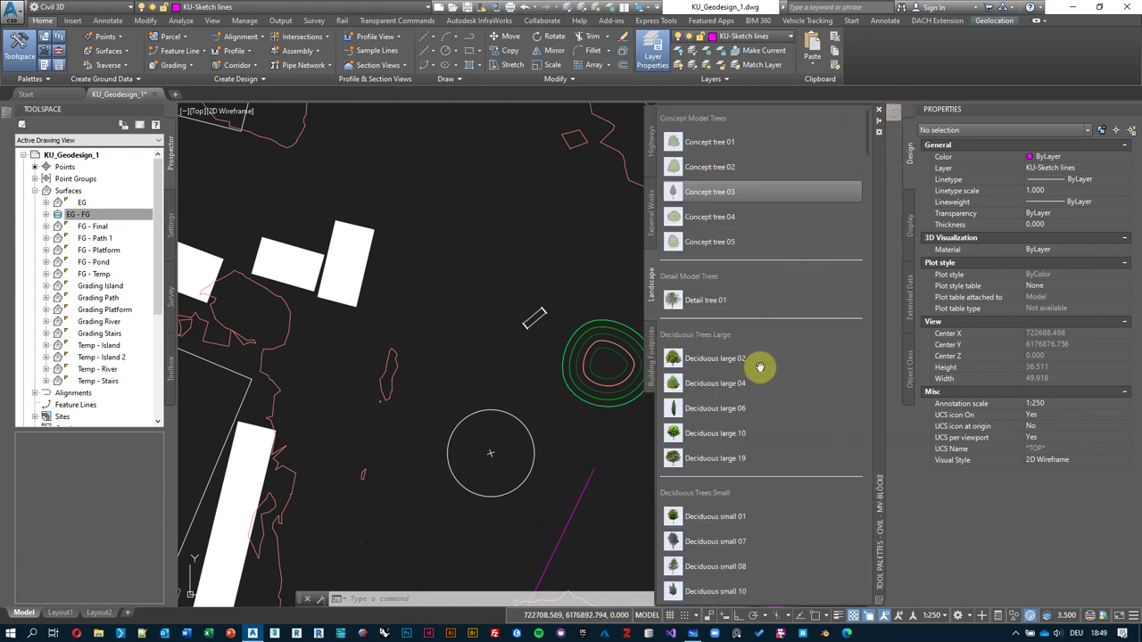
scroll(760, 367, "down", 5)
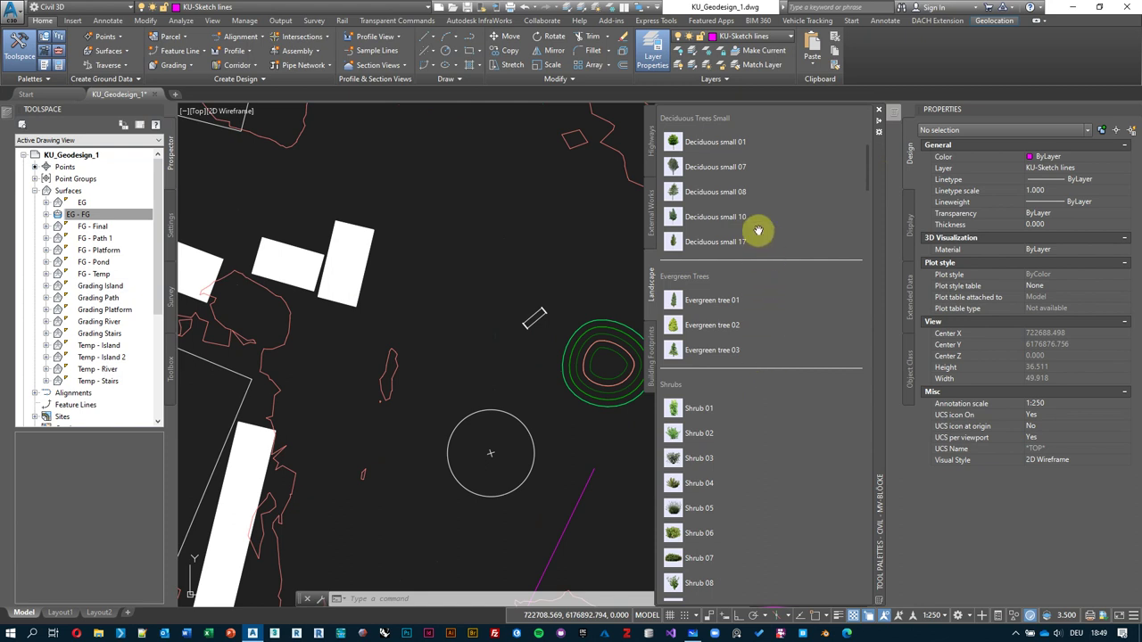
scroll(758, 230, "up", 5)
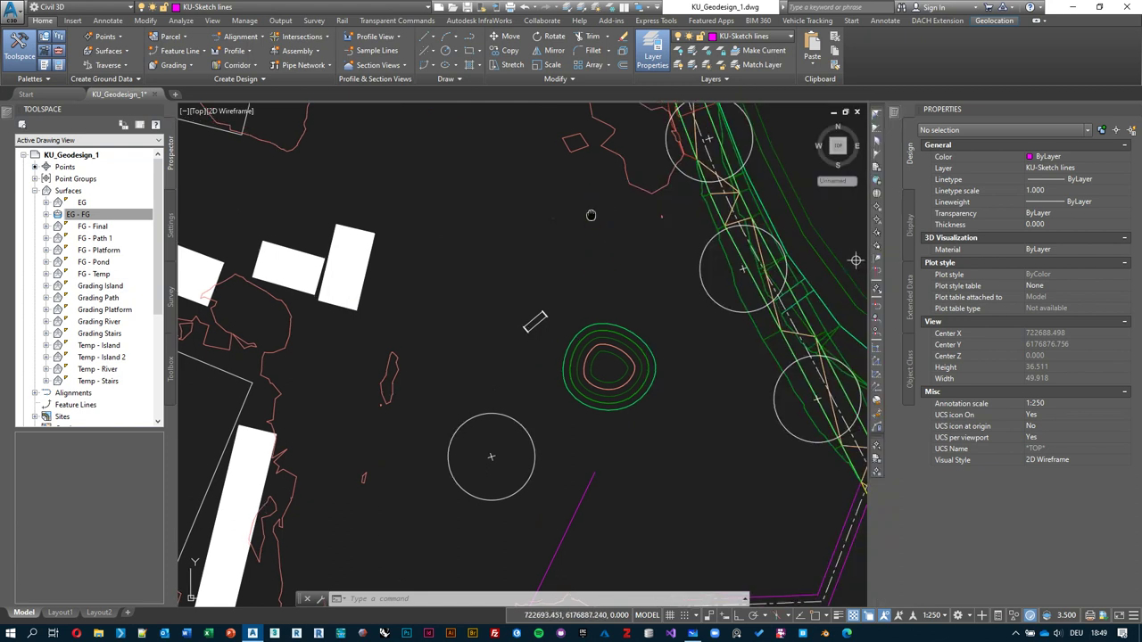
middle_click_drag(590, 211, 598, 259)
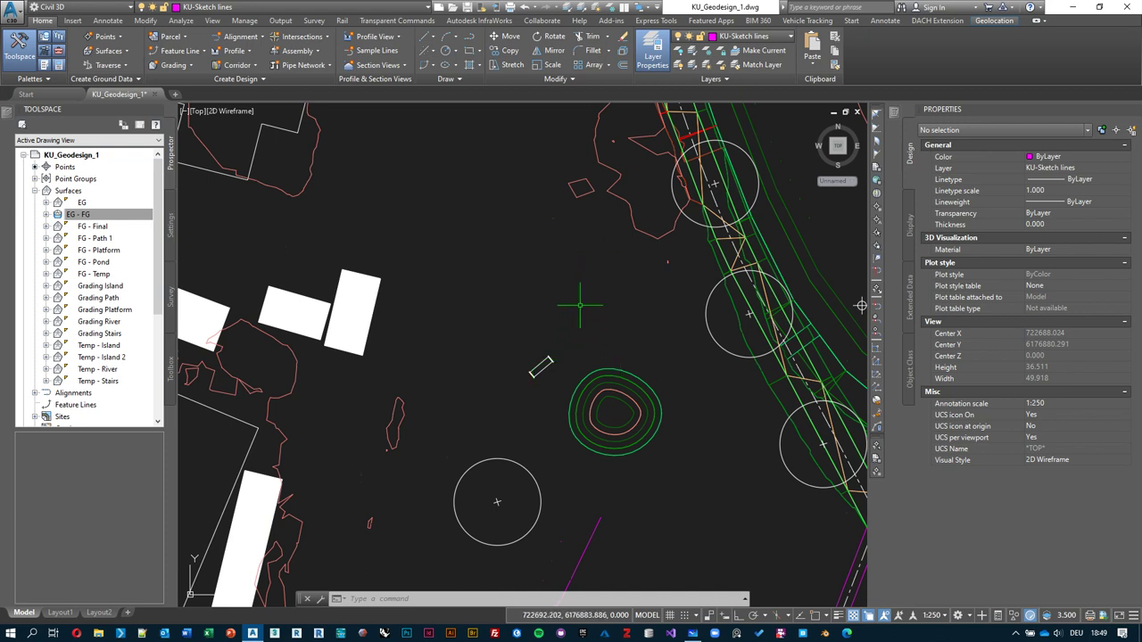
- Switch to Microsoft Whiteboard, review the March 16th TODO notes, and return to the Civil 3D drawing
key("alt+Tab")
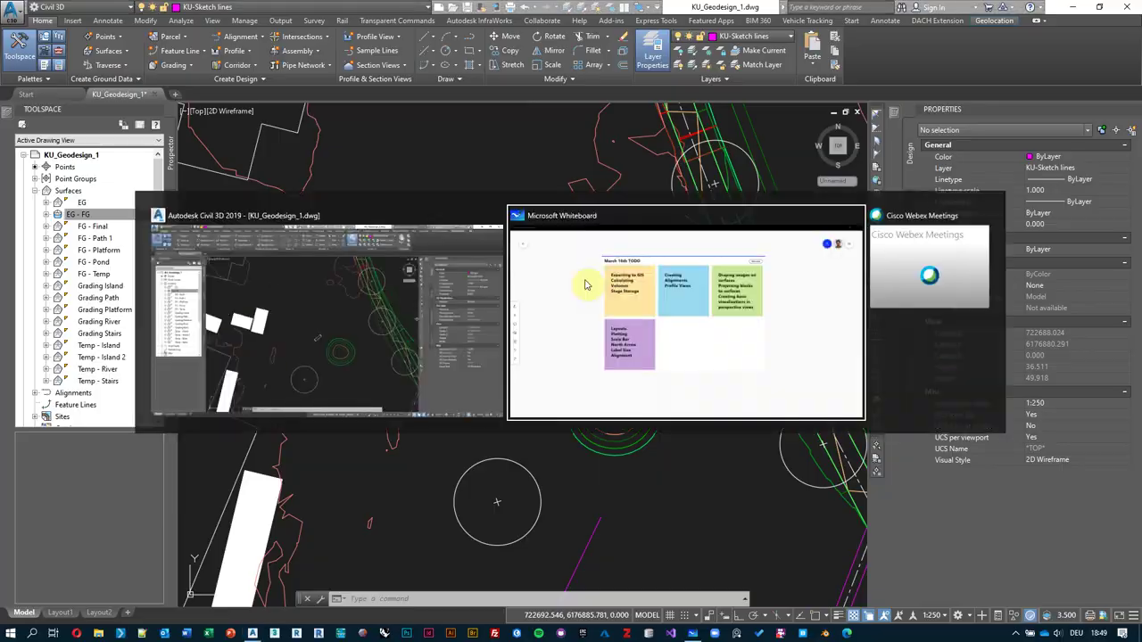
key("alt+Tab")
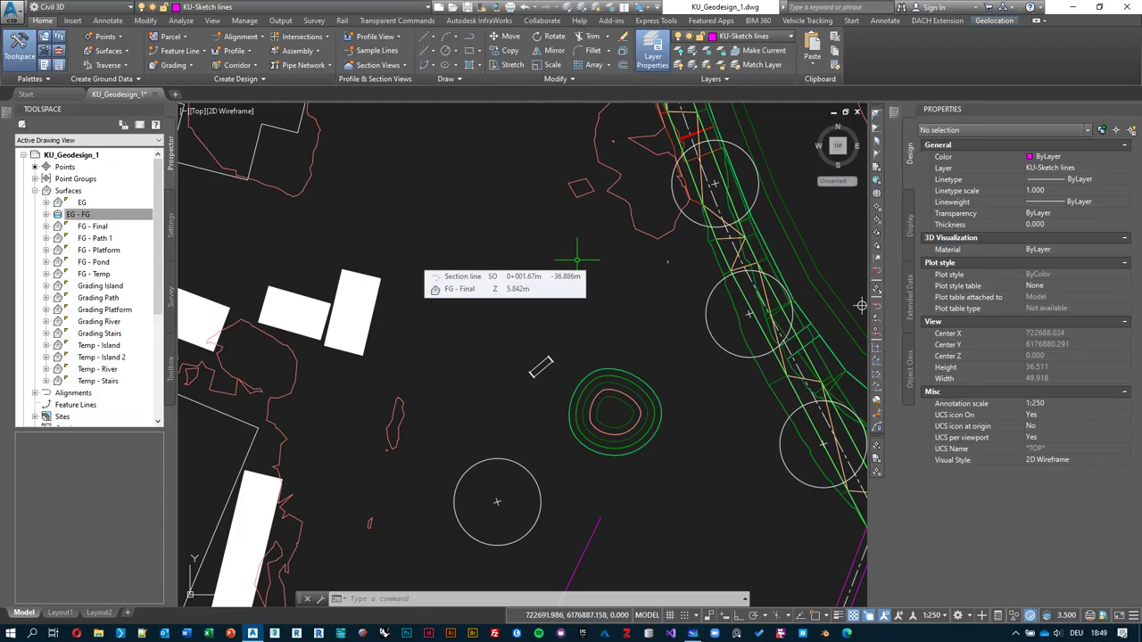
key("alt+Tab")
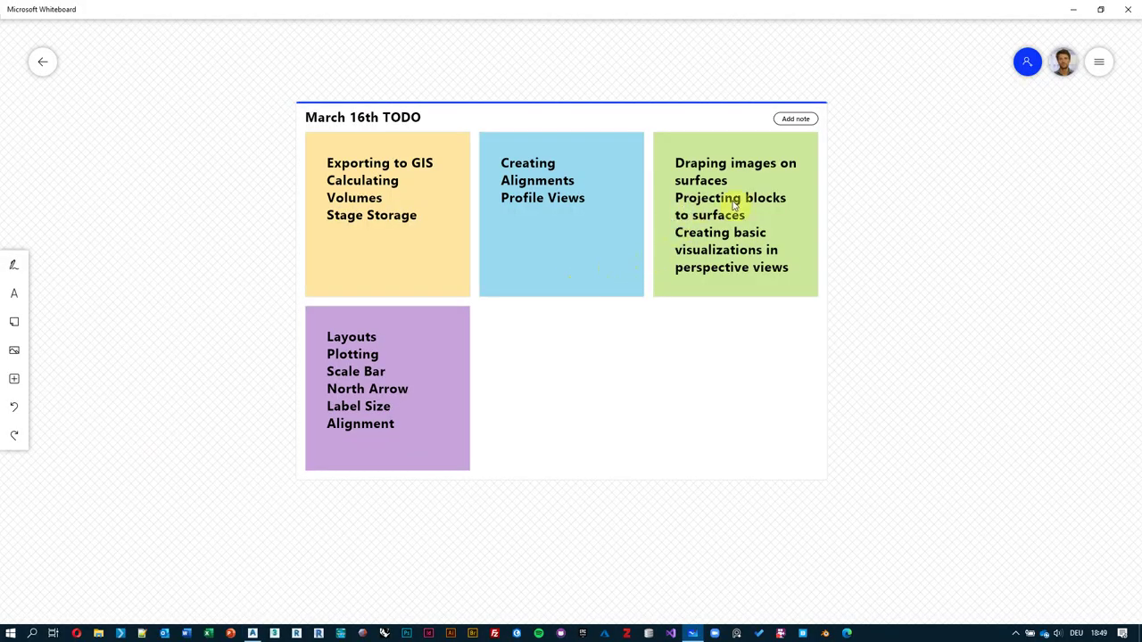
key("alt+Tab")
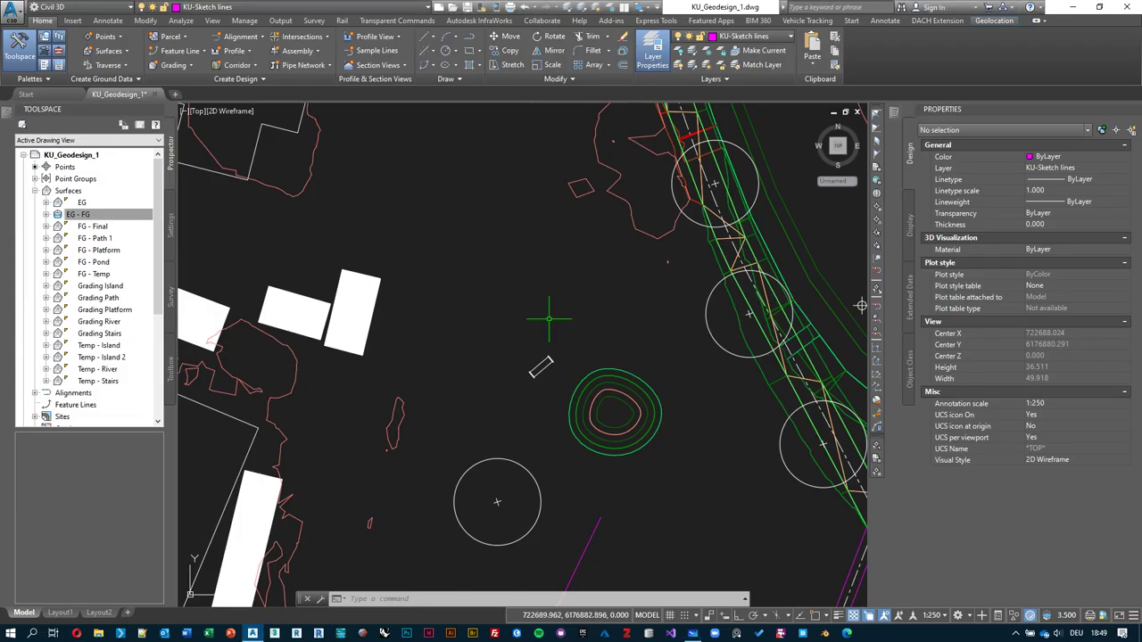
mouse_move(535, 295)
middle_mouse_down()
mouse_move(543, 339)
mouse_move(553, 322)
middle_mouse_up()
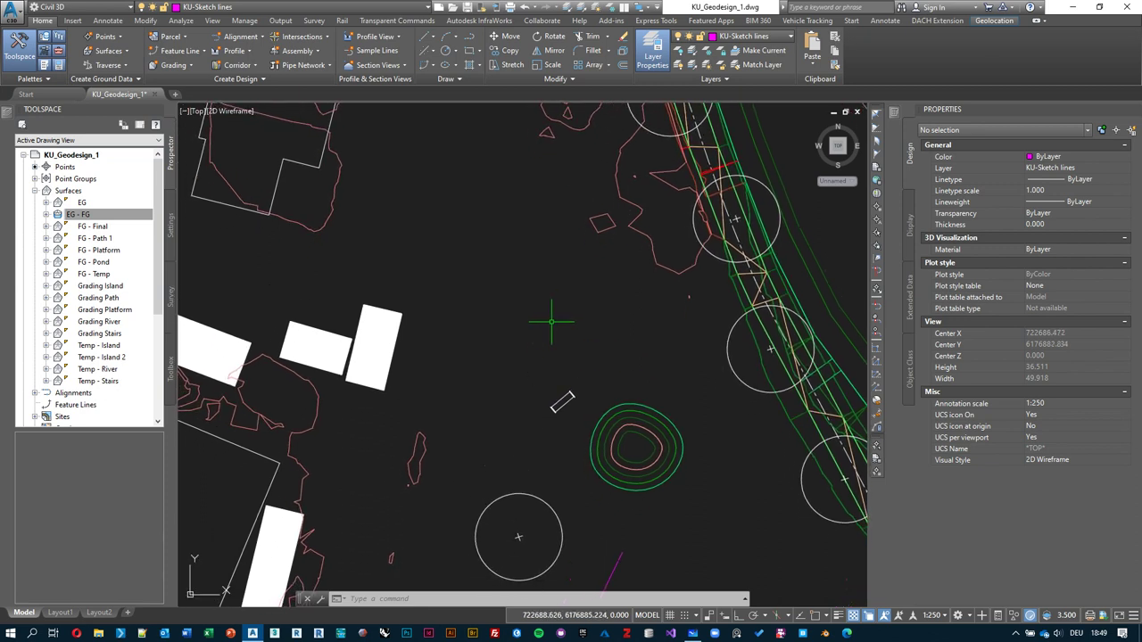
mouse_move(527, 318)
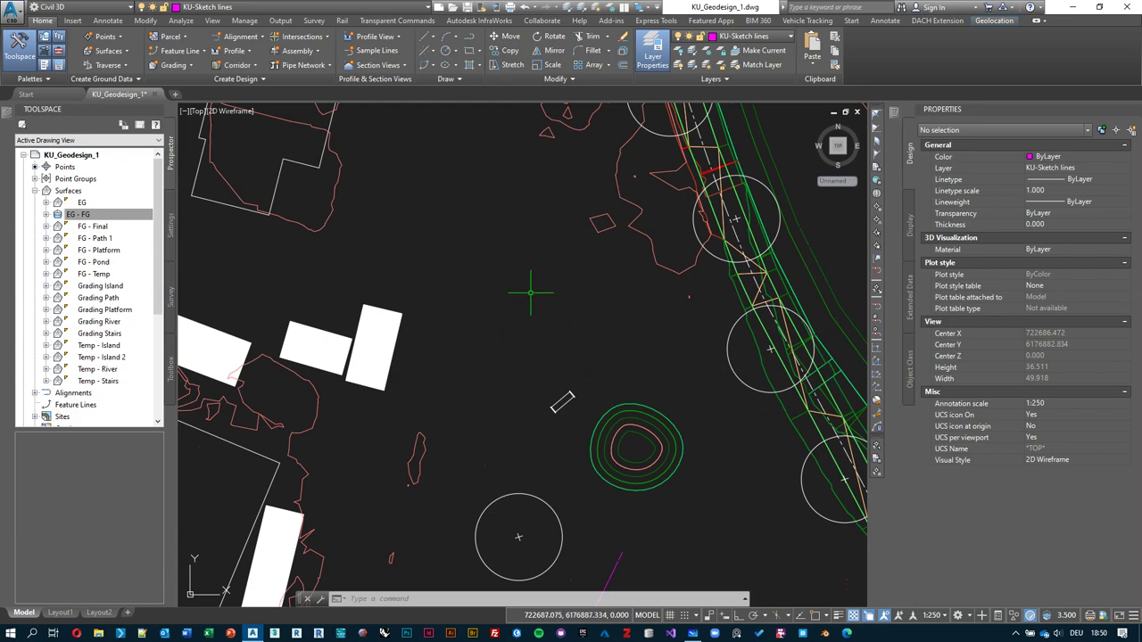
- Orbit the model to an oblique 3D view of the tree row and set the viewport's visual style to Realistic
scroll(541, 306, "down", 2)
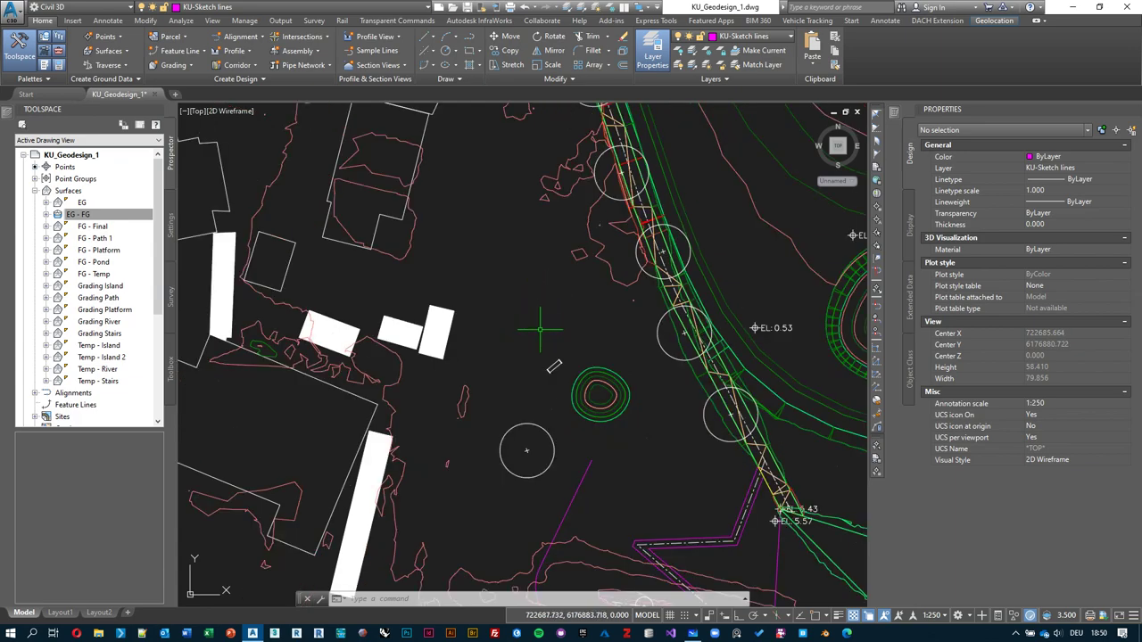
middle_click_drag(553, 367, 537, 316, "shift")
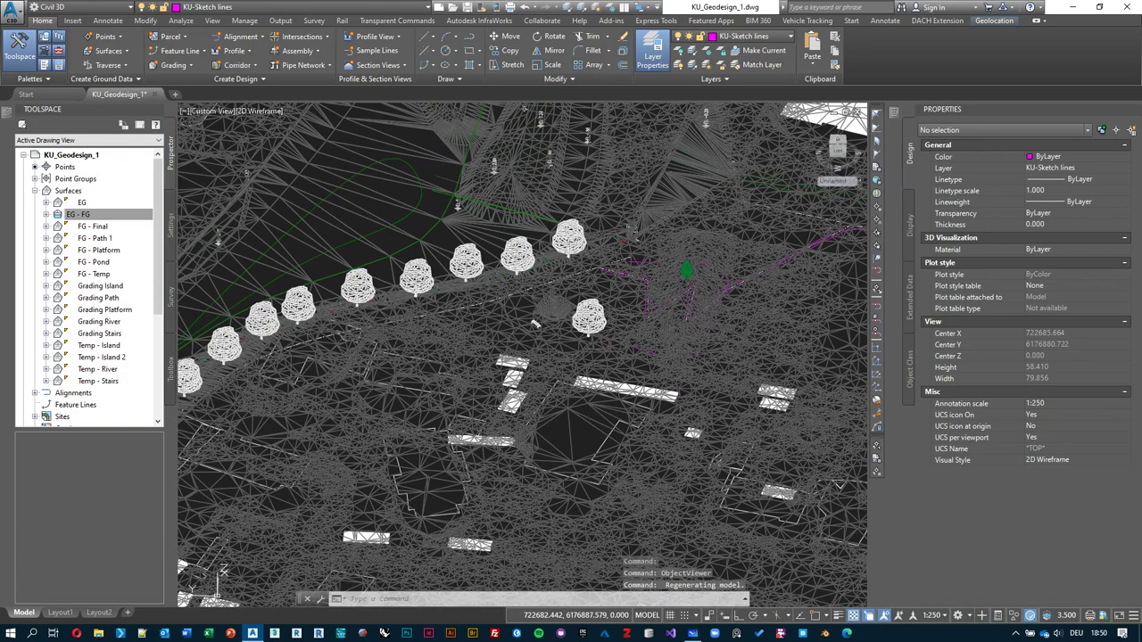
middle_click_drag(537, 321, 598, 211, "shift")
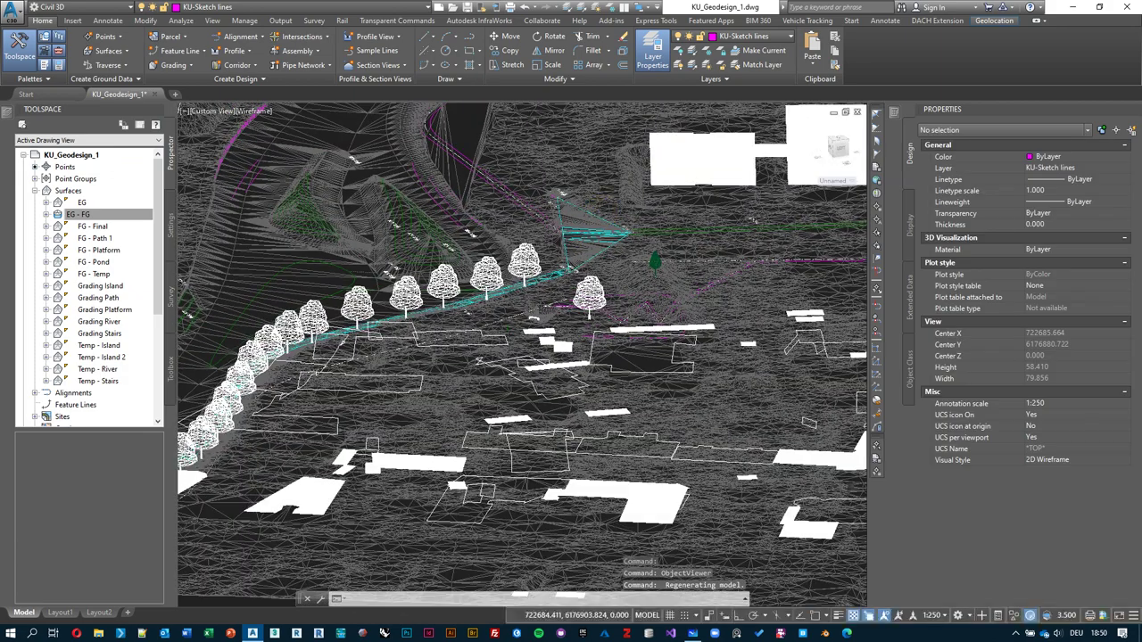
scroll(331, 336, "up", 3)
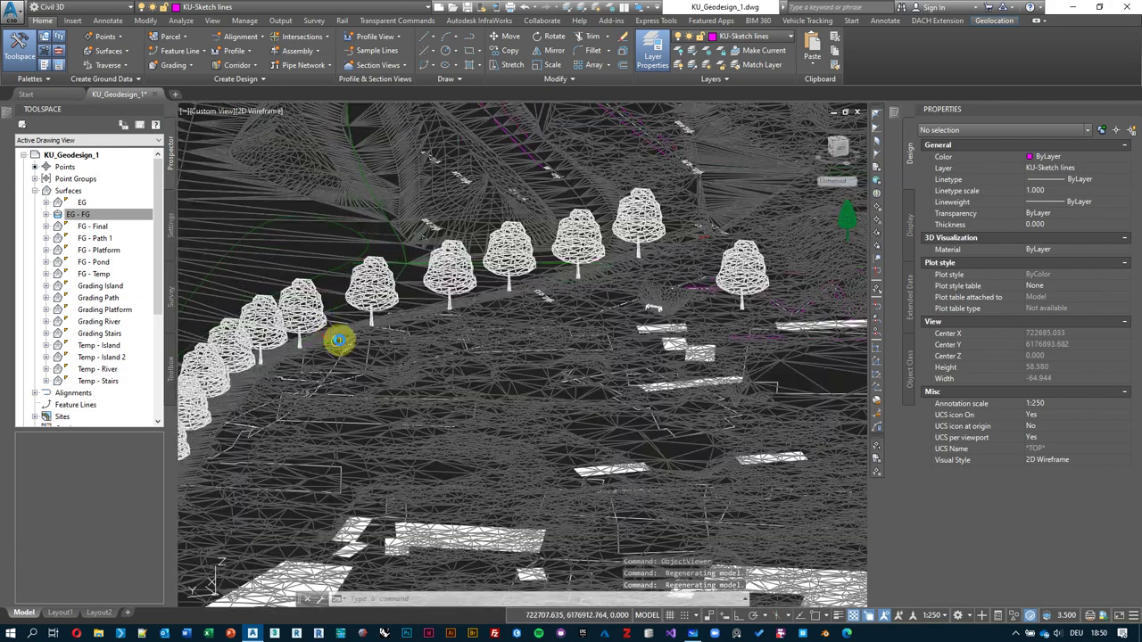
left_click(273, 111)
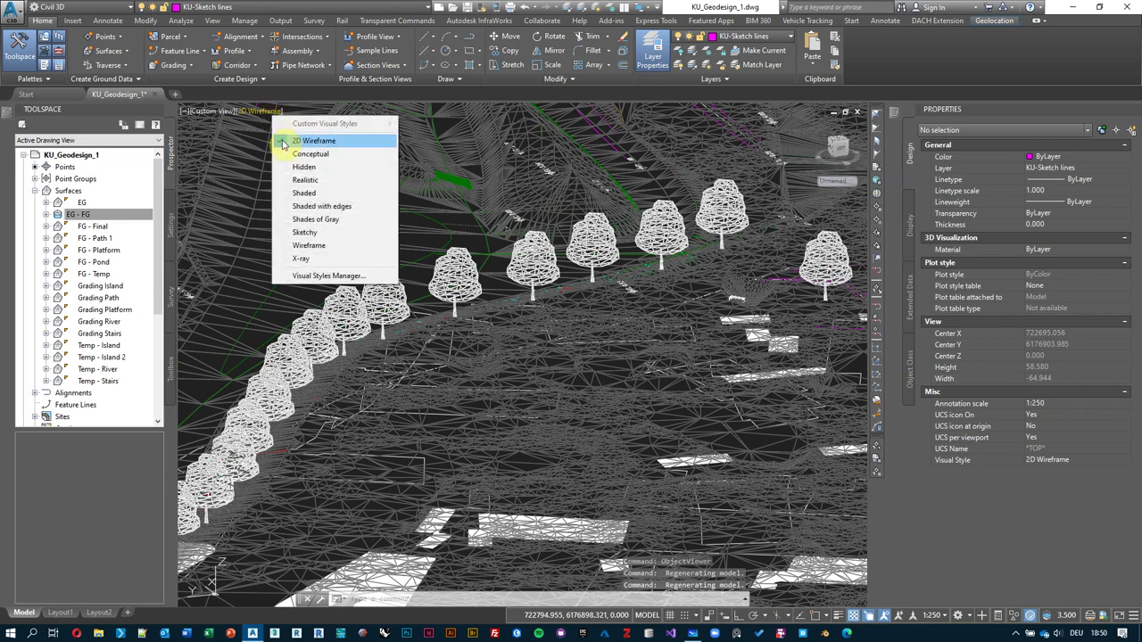
left_click(328, 183)
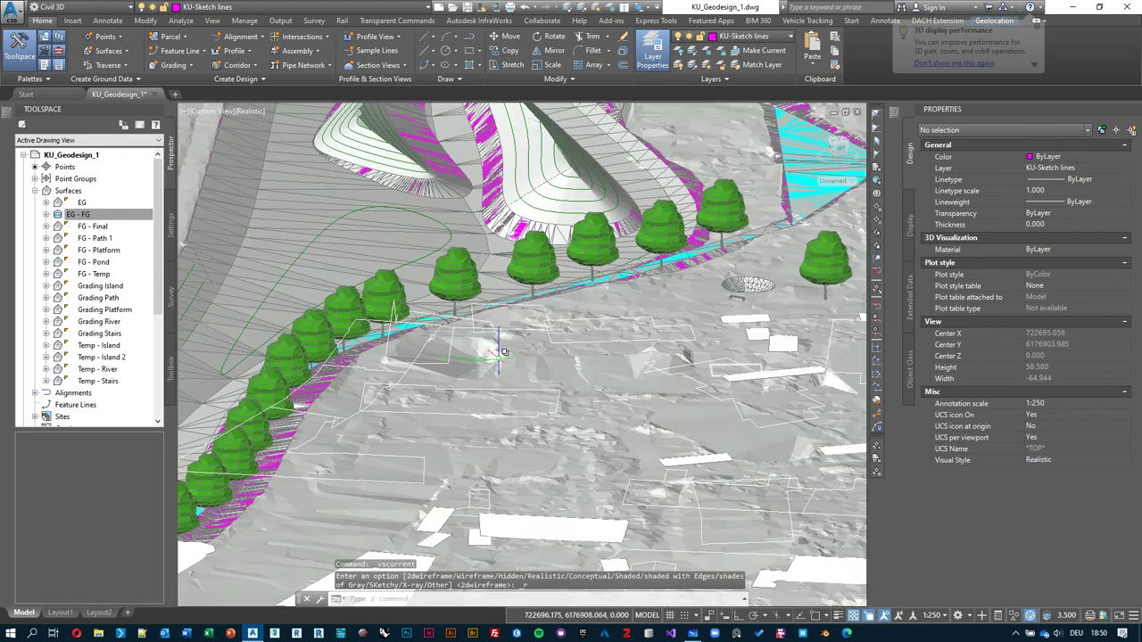
- Examine the tree row, path and graded terrain in the Realistic view from several angles and distances
middle_click_drag(630, 395, 689, 394, "shift")
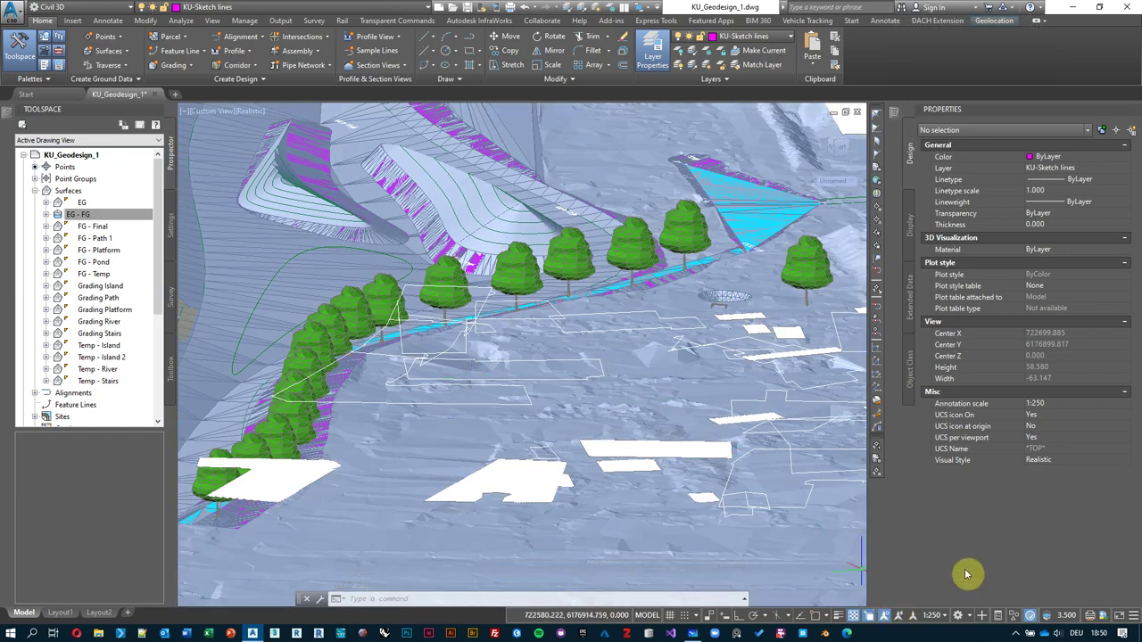
scroll(571, 357, "down", 6)
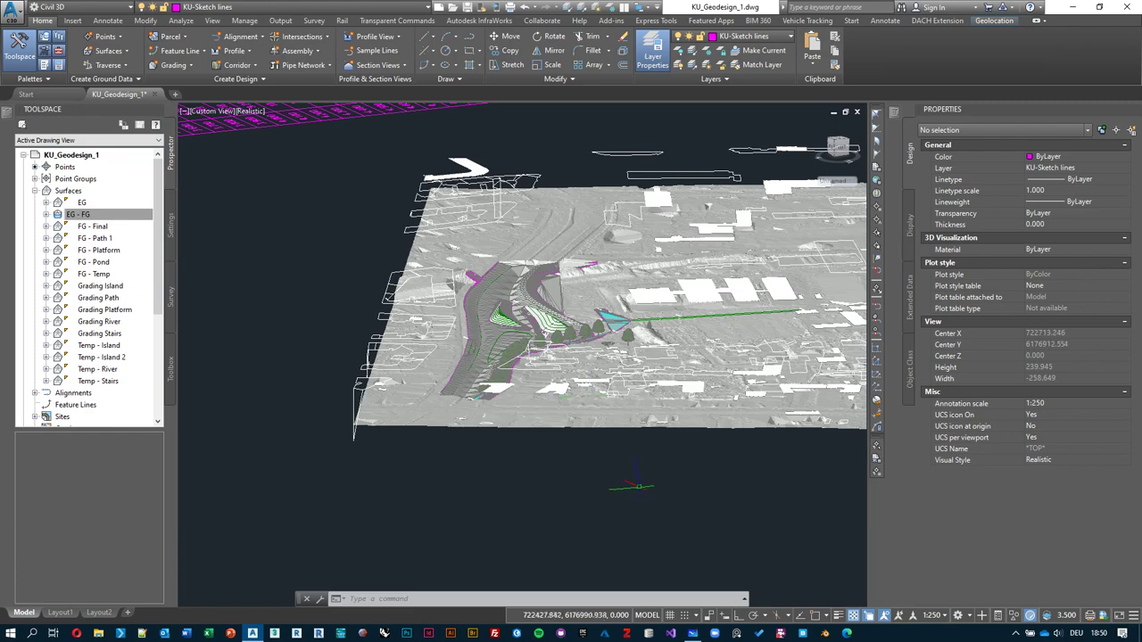
scroll(631, 487, "up", 2)
middle_click_drag(561, 474, 607, 464, "shift")
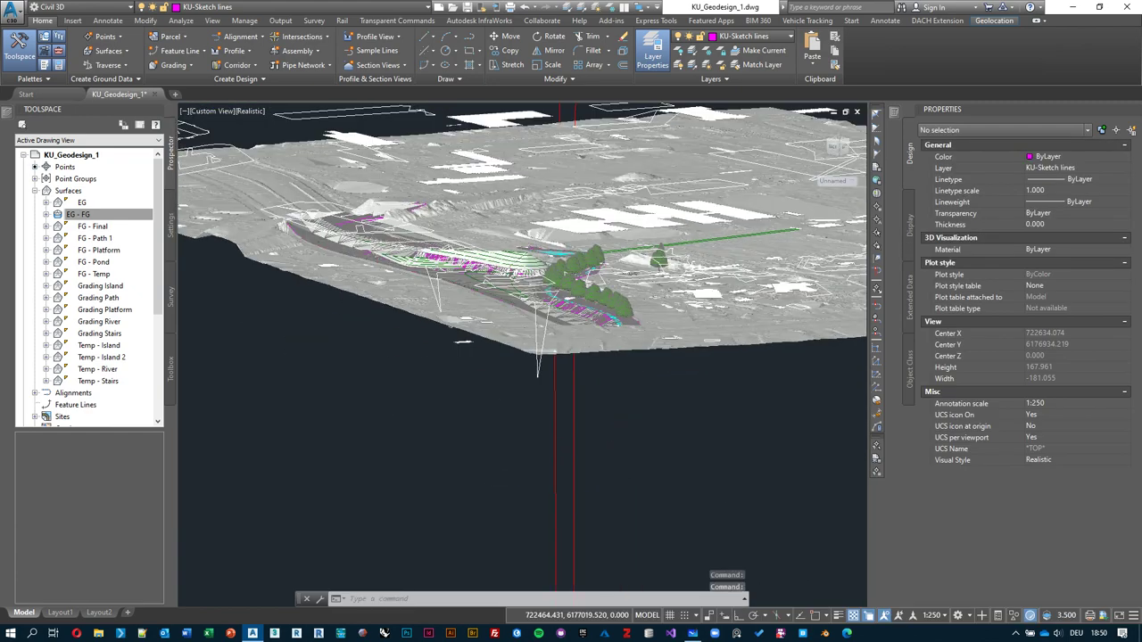
scroll(616, 241, "up", 2)
mouse_move(615, 241)
middle_mouse_down("shift")
mouse_move(631, 209)
mouse_move(615, 258)
middle_mouse_up("shift")
scroll(658, 239, "up", 2)
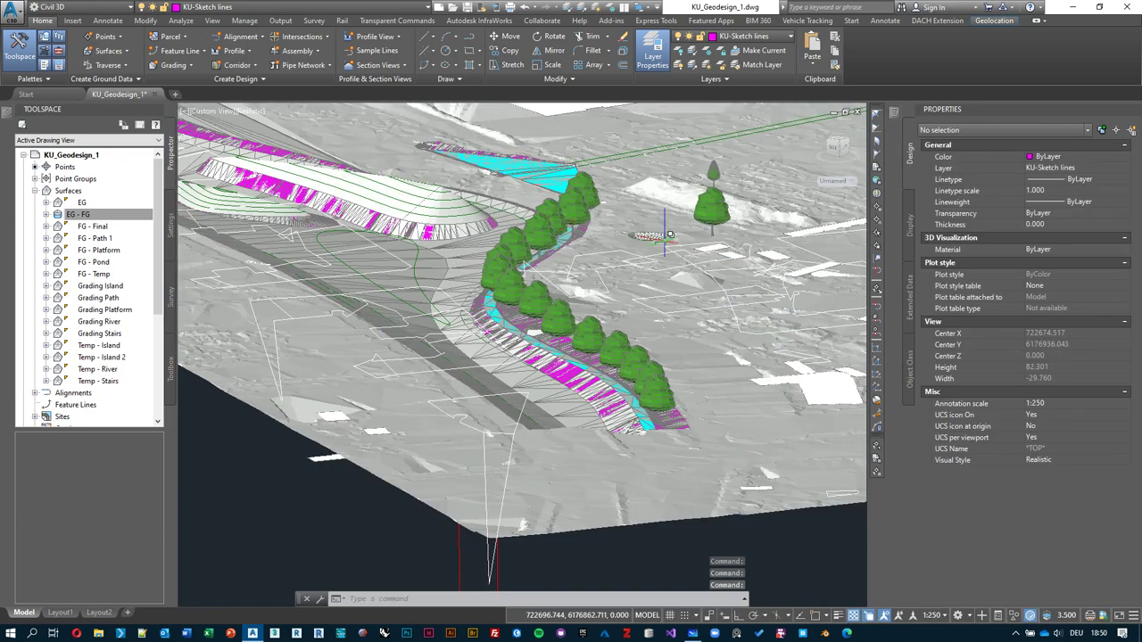
scroll(678, 236, "up", 2)
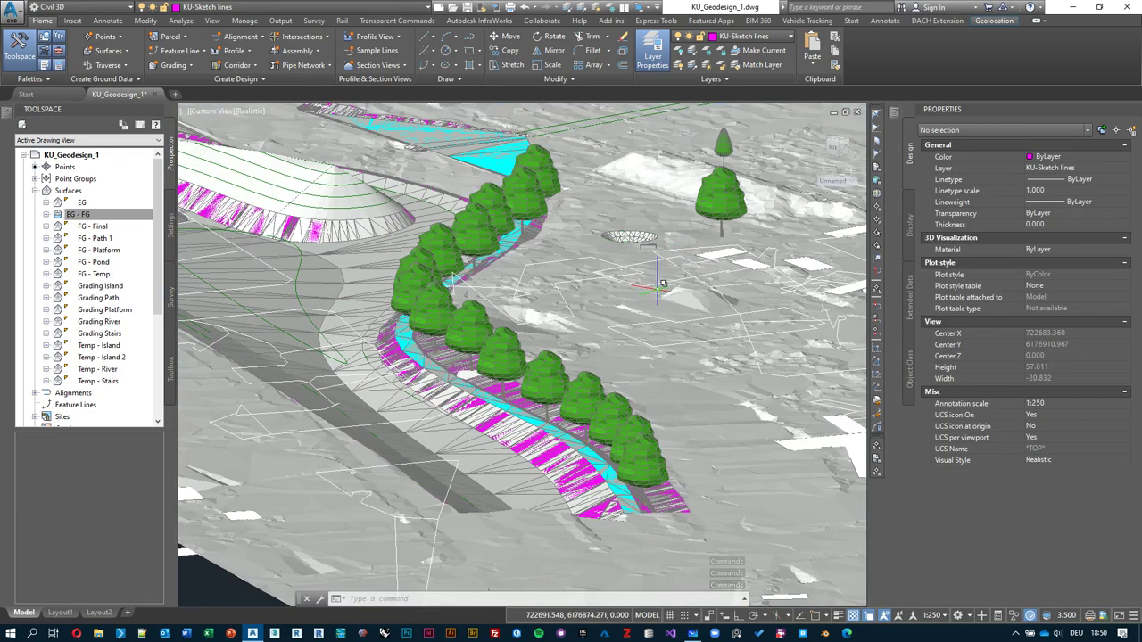
middle_click_drag(734, 288, 752, 278, "shift")
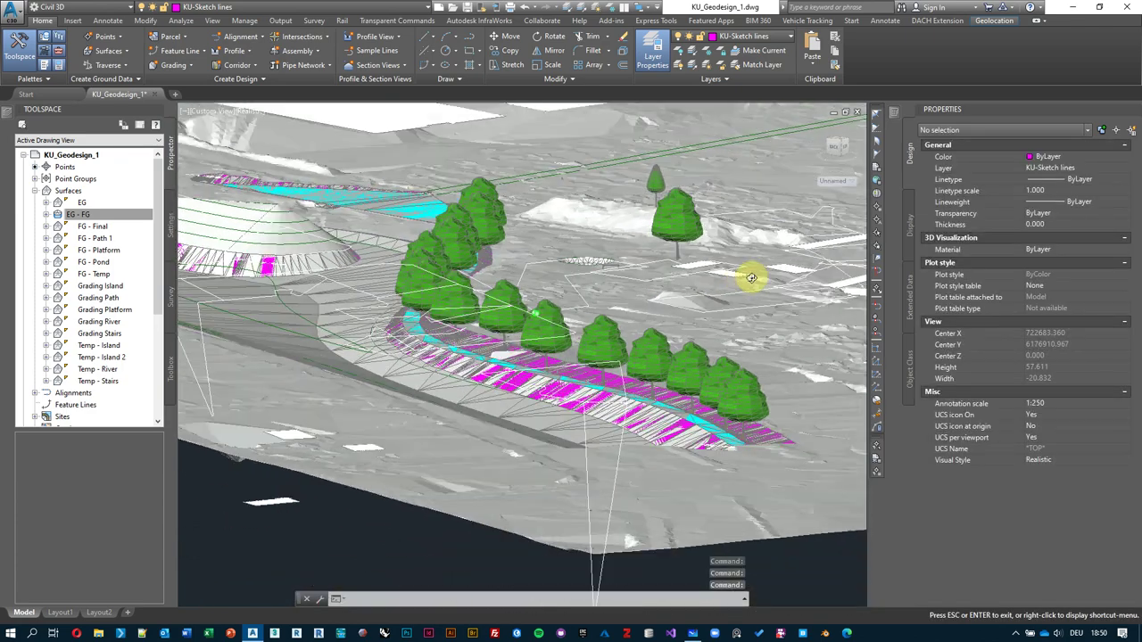
scroll(687, 286, "up", 2)
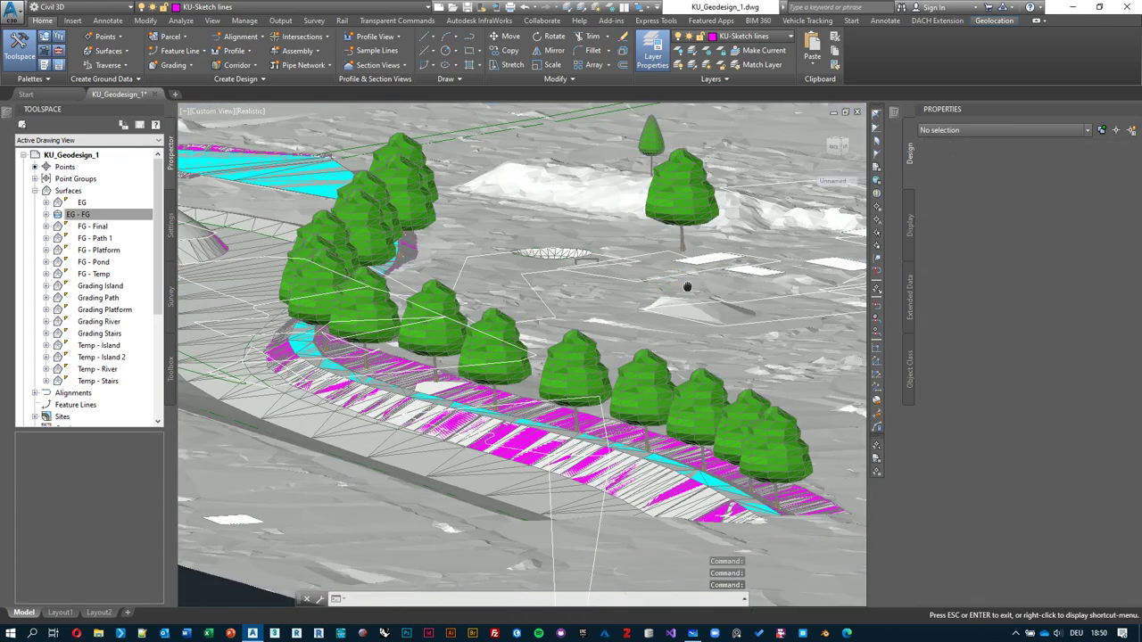
scroll(687, 287, "down", 2)
mouse_move(681, 286)
middle_mouse_down("shift")
mouse_move(688, 298)
mouse_move(678, 295)
middle_mouse_up("shift")
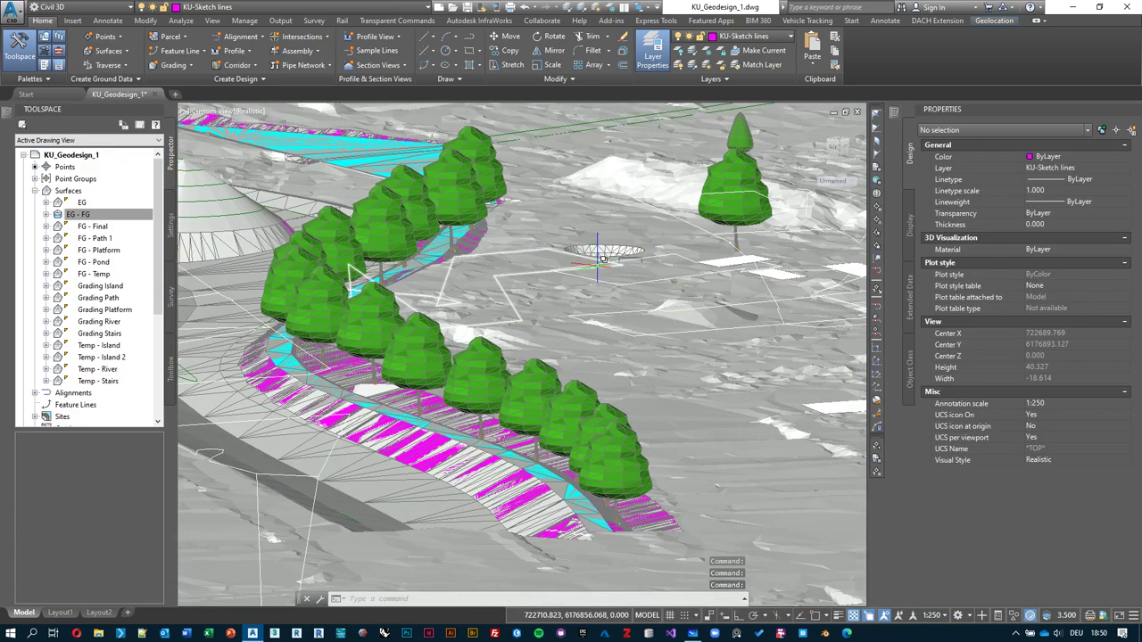
- Freeze the layer of the white building polylines beside the tree row by picking a 3D polyline on it
left_click(608, 7)
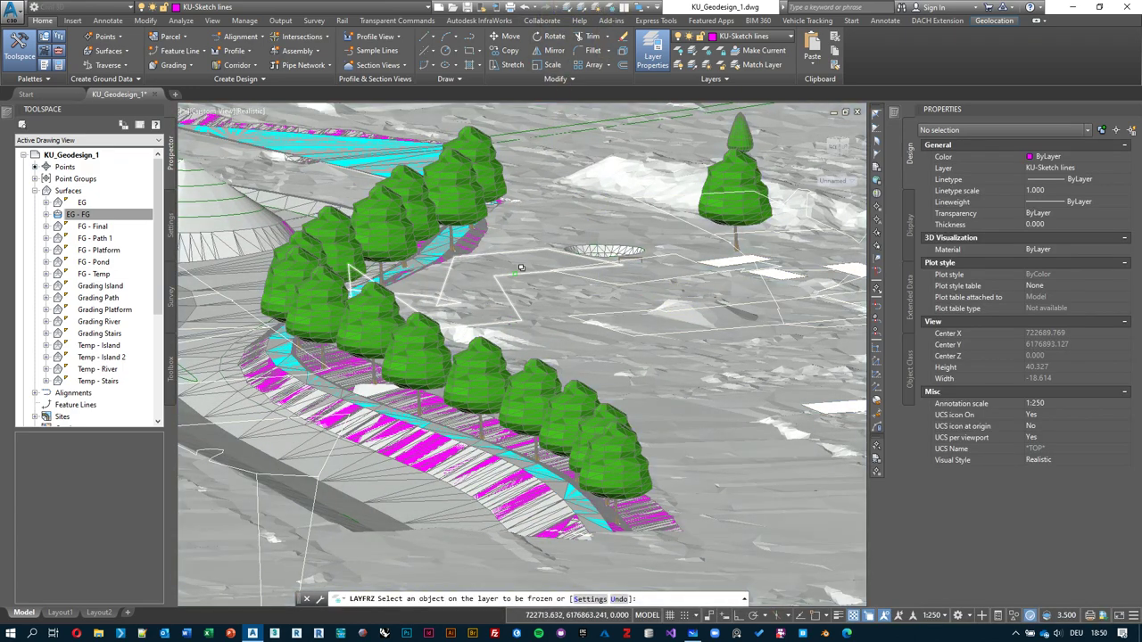
left_click(522, 268)
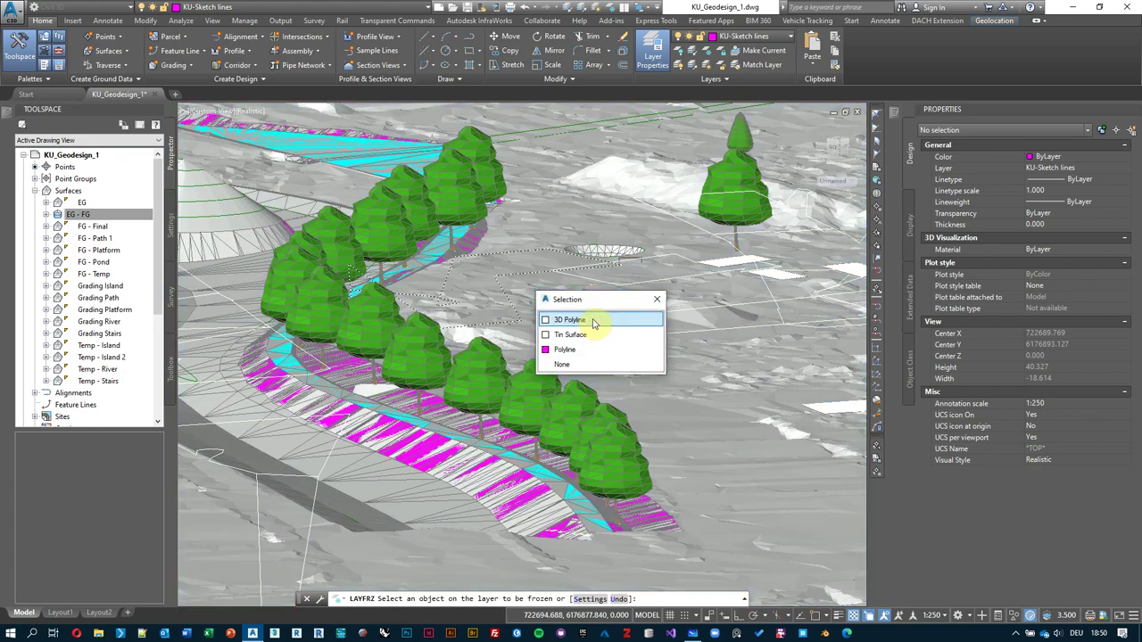
left_click(589, 322)
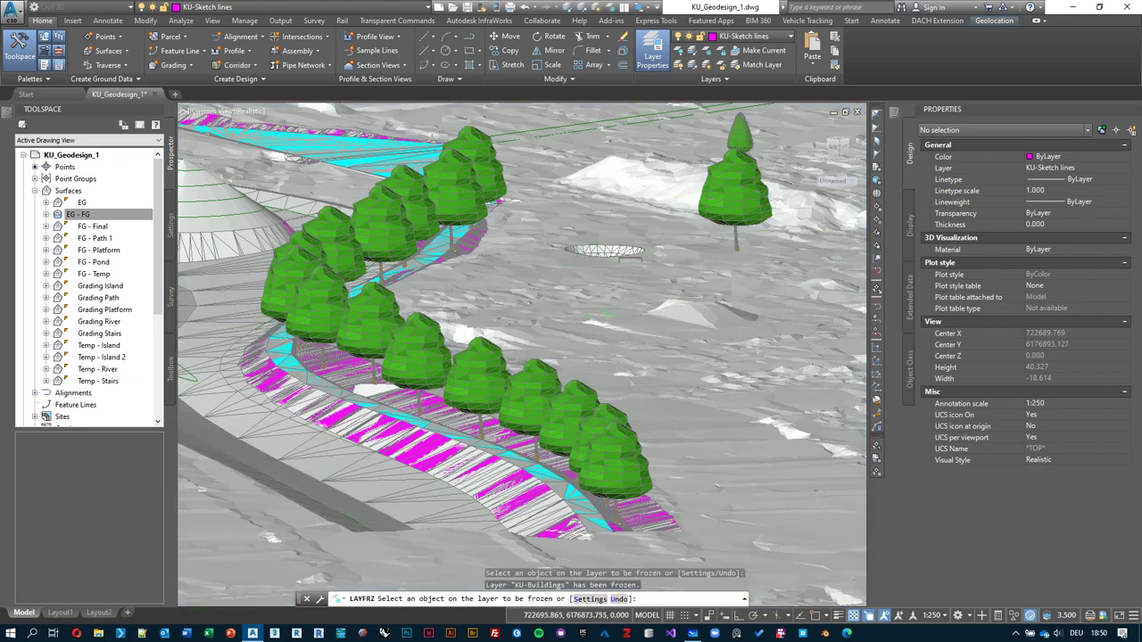
scroll(610, 315, "down", 3)
middle_click_drag(609, 314, 644, 344, "shift")
key("Escape")
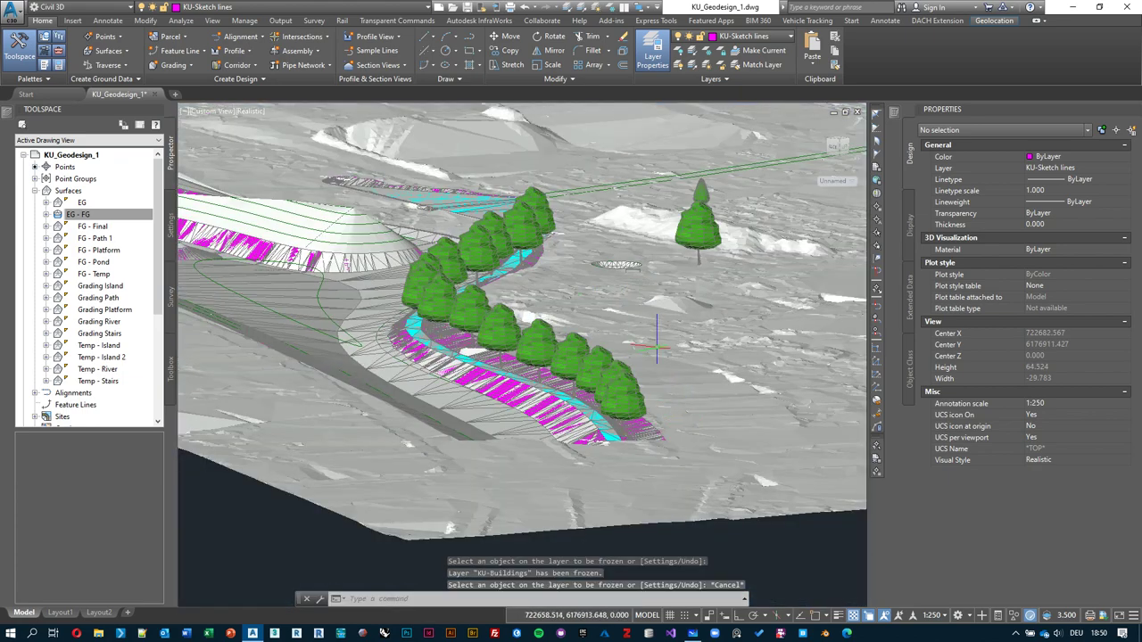
- Return the viewport to the Top view with the 2D Wireframe visual style
middle_click_drag(567, 287, 589, 269, "shift")
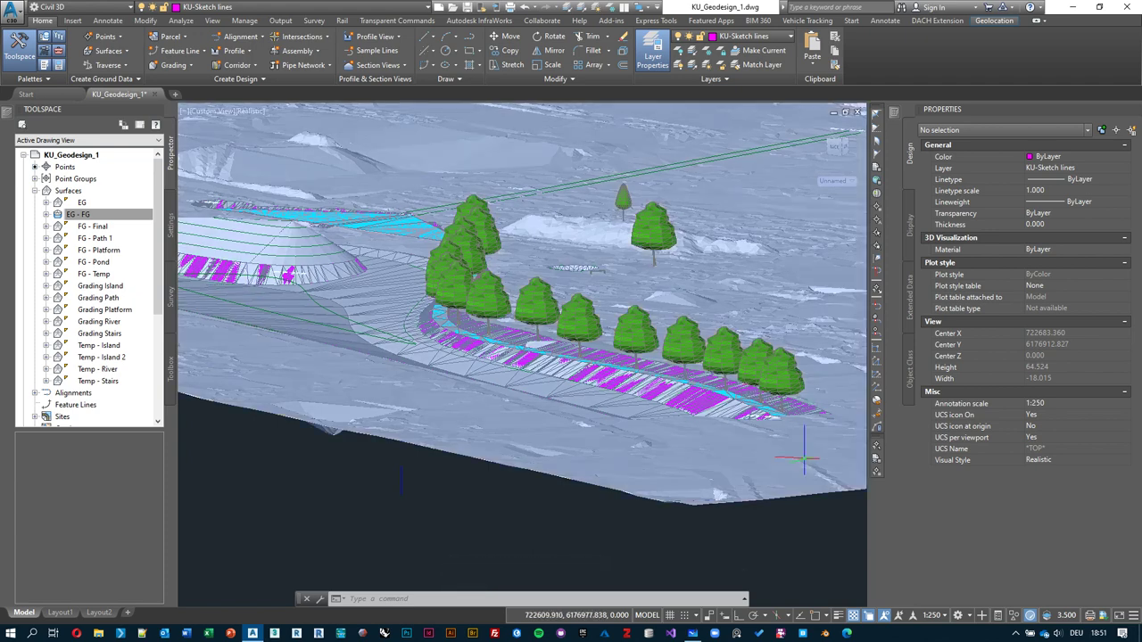
mouse_move(798, 530)
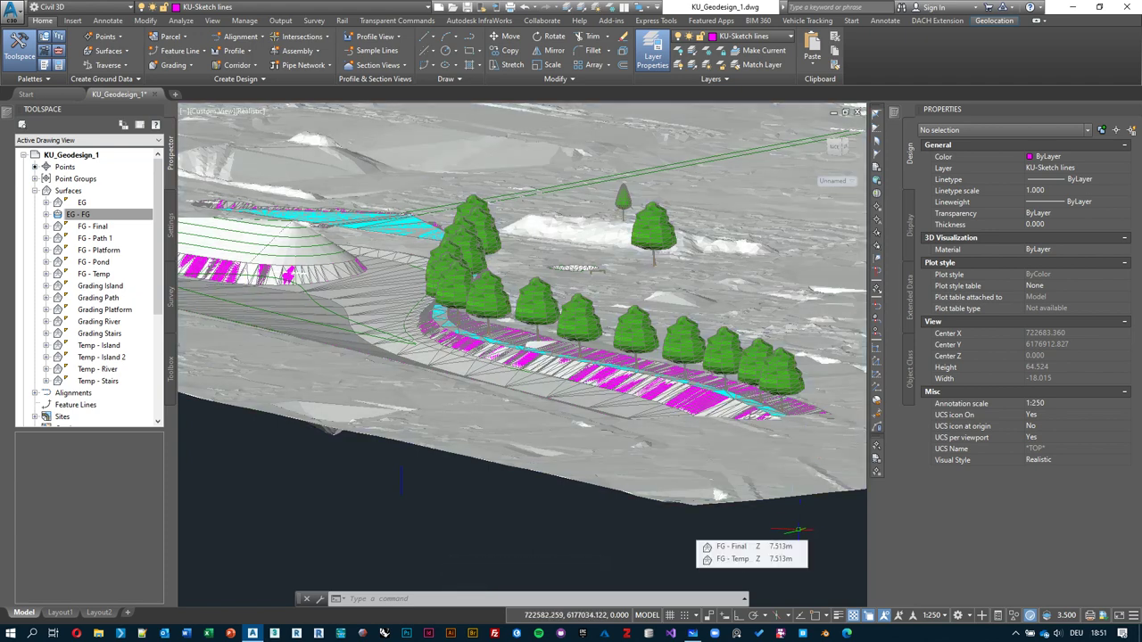
scroll(464, 299, "up", 2)
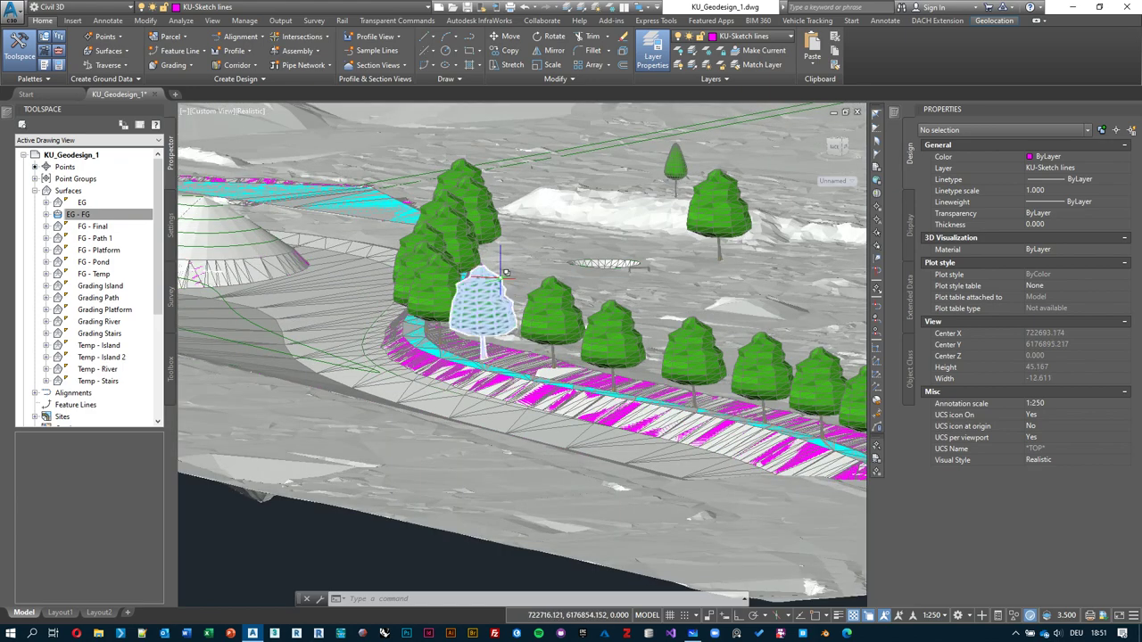
scroll(628, 304, "down", 5)
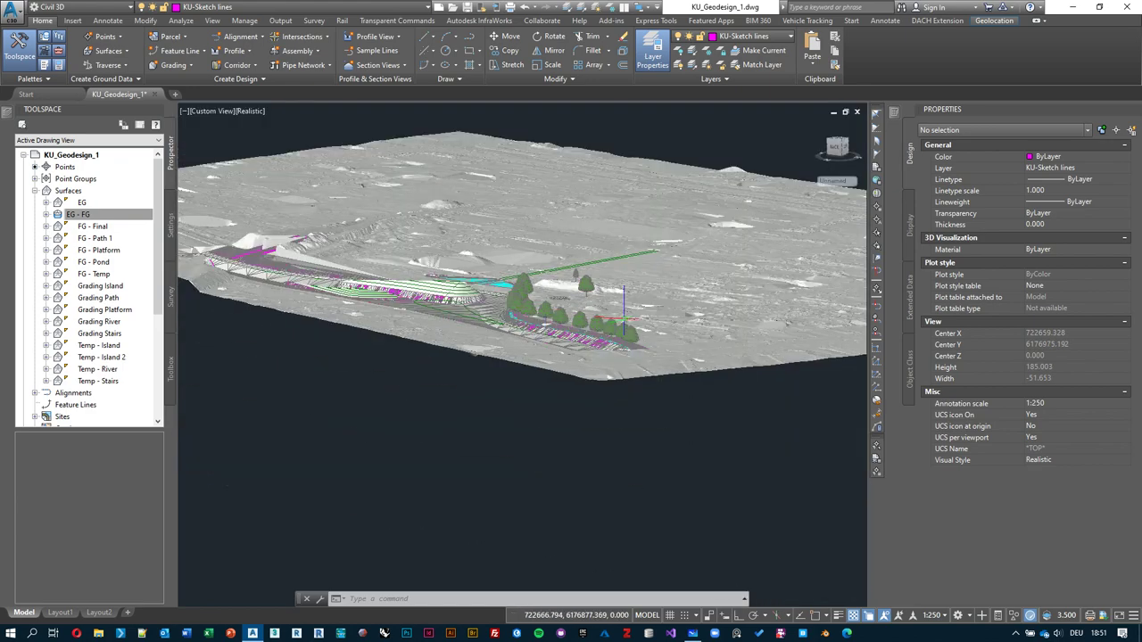
left_click(207, 111)
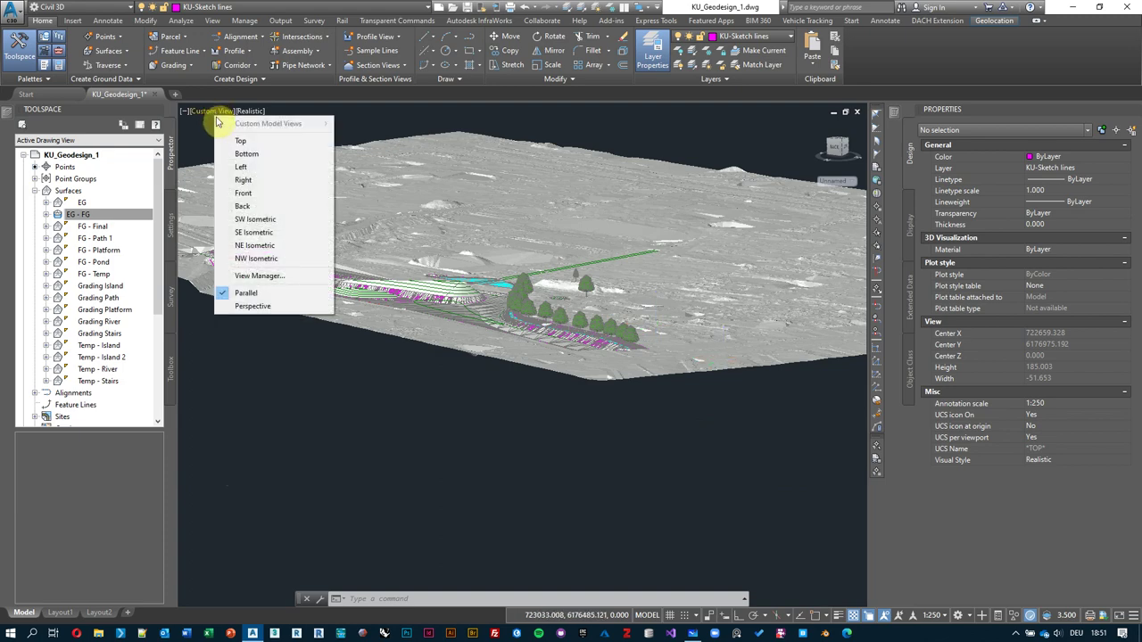
left_click(229, 143)
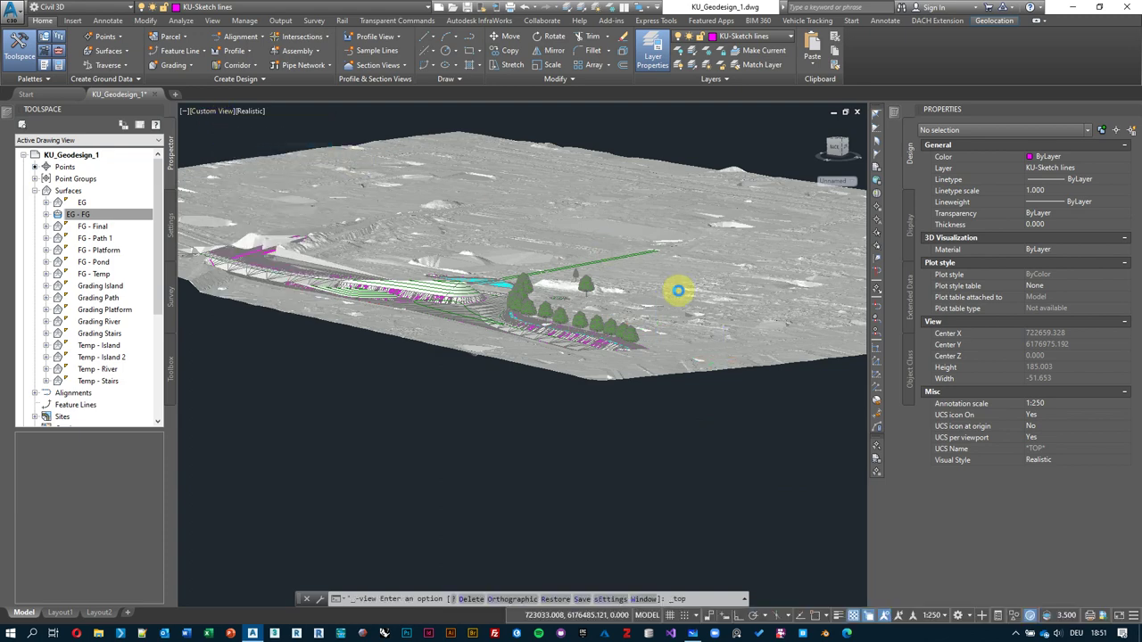
left_click(223, 112)
left_click(257, 141)
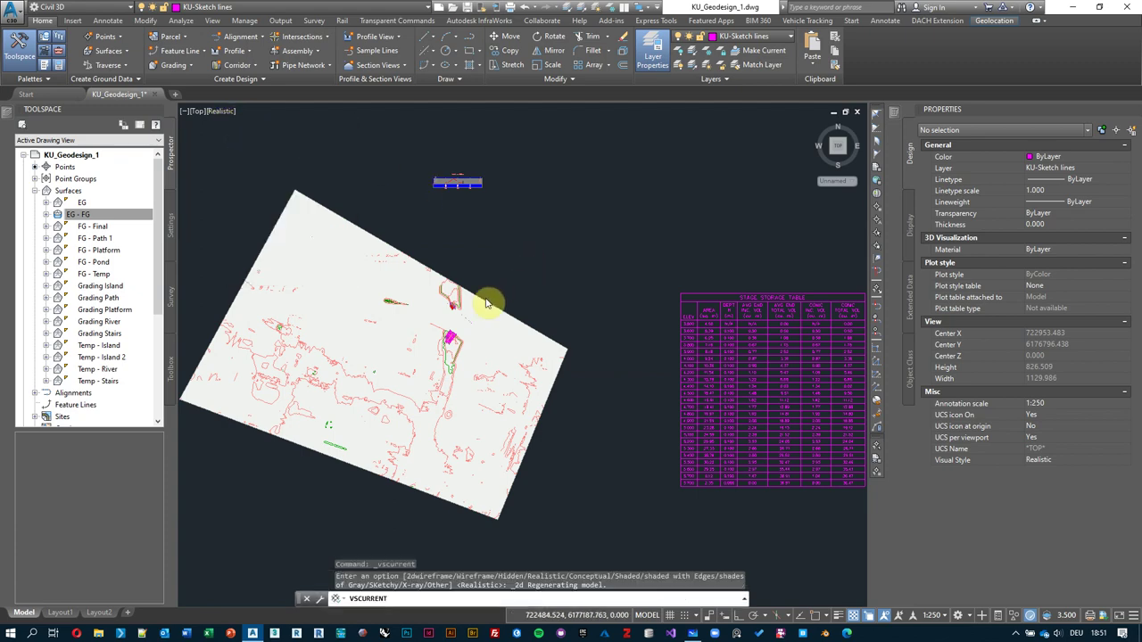
key("Escape")
scroll(380, 321, "up", 7)
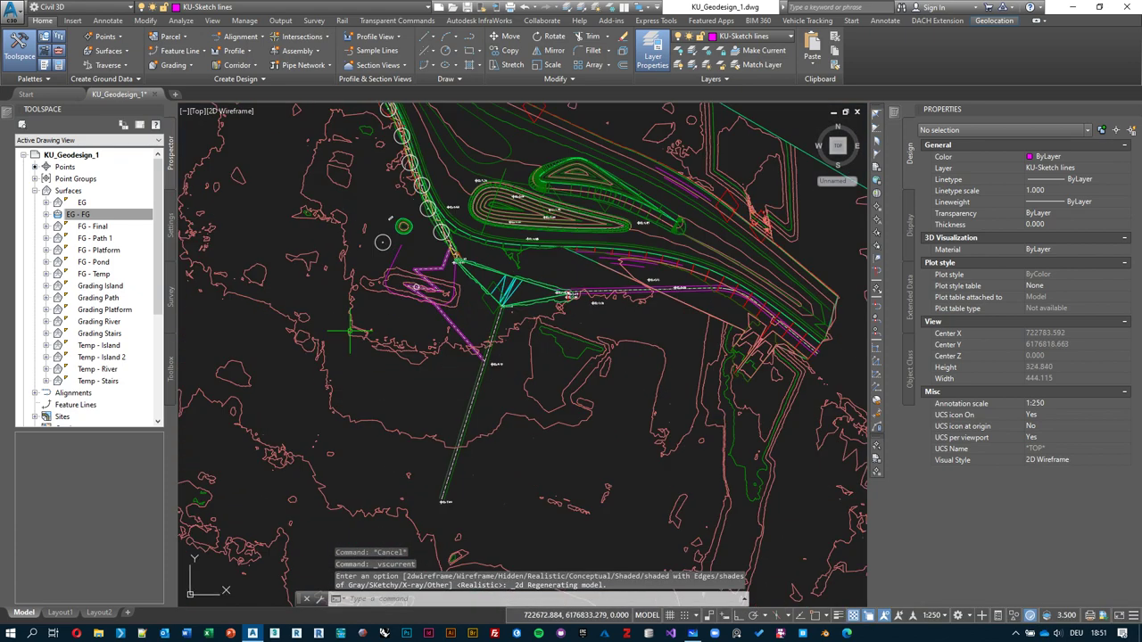
- Examine the tree row, path and graded contours in the plan view
middle_click_drag(526, 397, 485, 398)
scroll(587, 374, "up", 3)
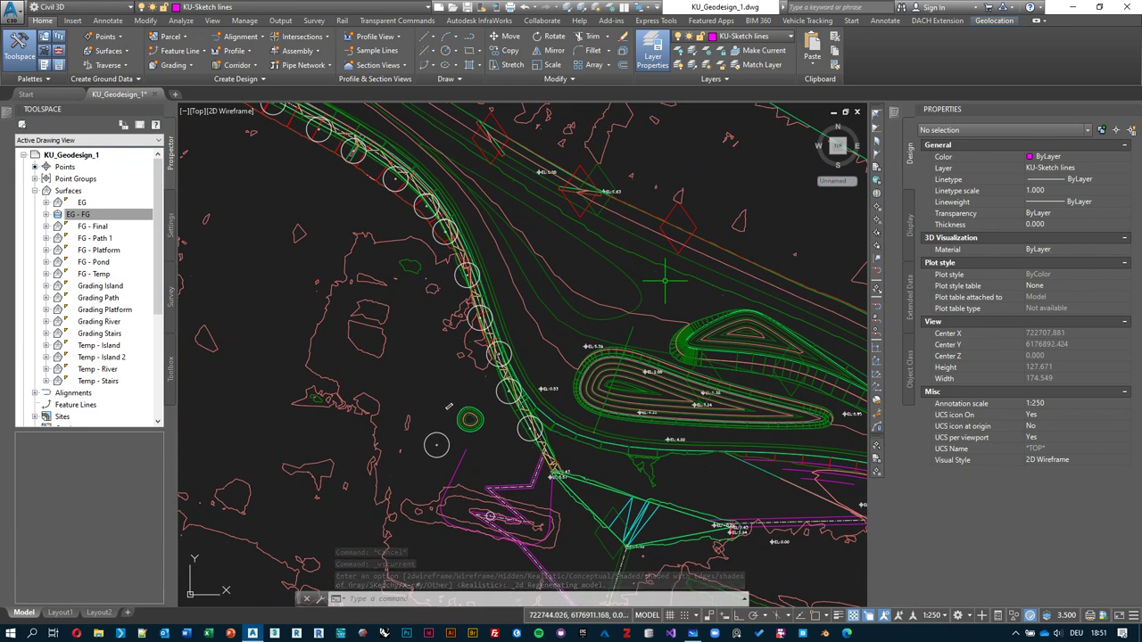
mouse_move(664, 281)
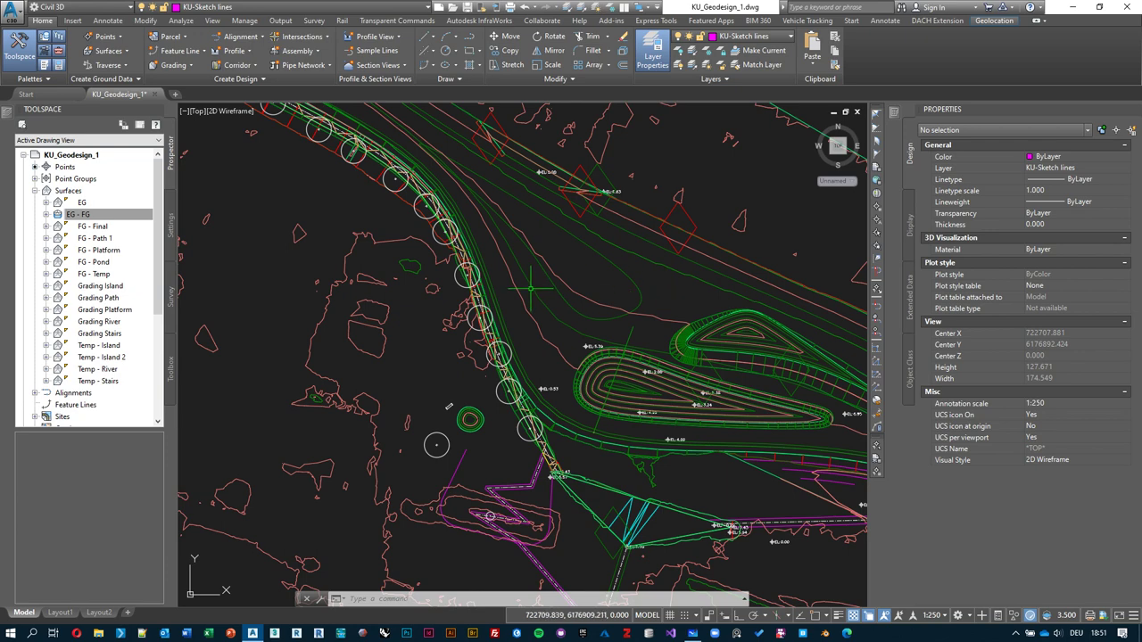
mouse_move(588, 272)
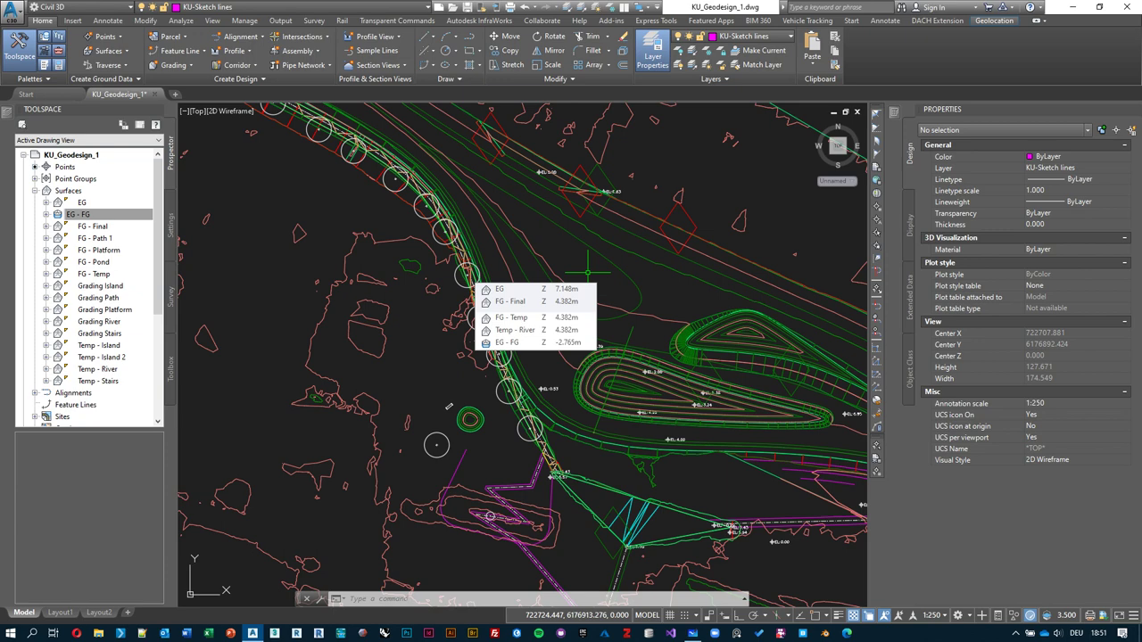
middle_click_drag(592, 261, 580, 280)
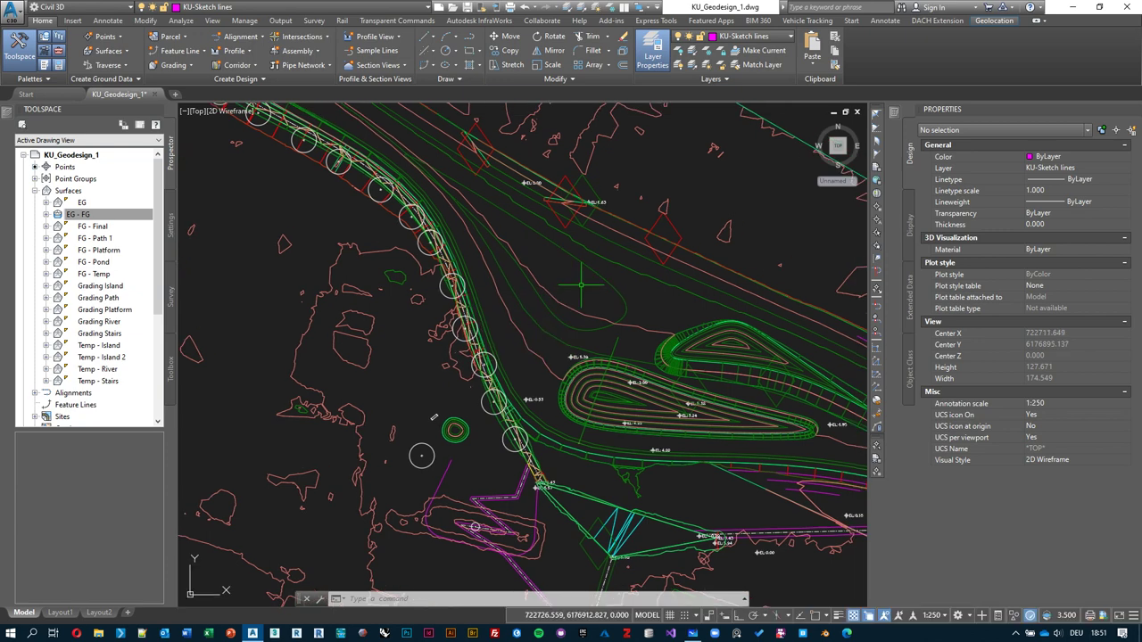
mouse_move(581, 285)
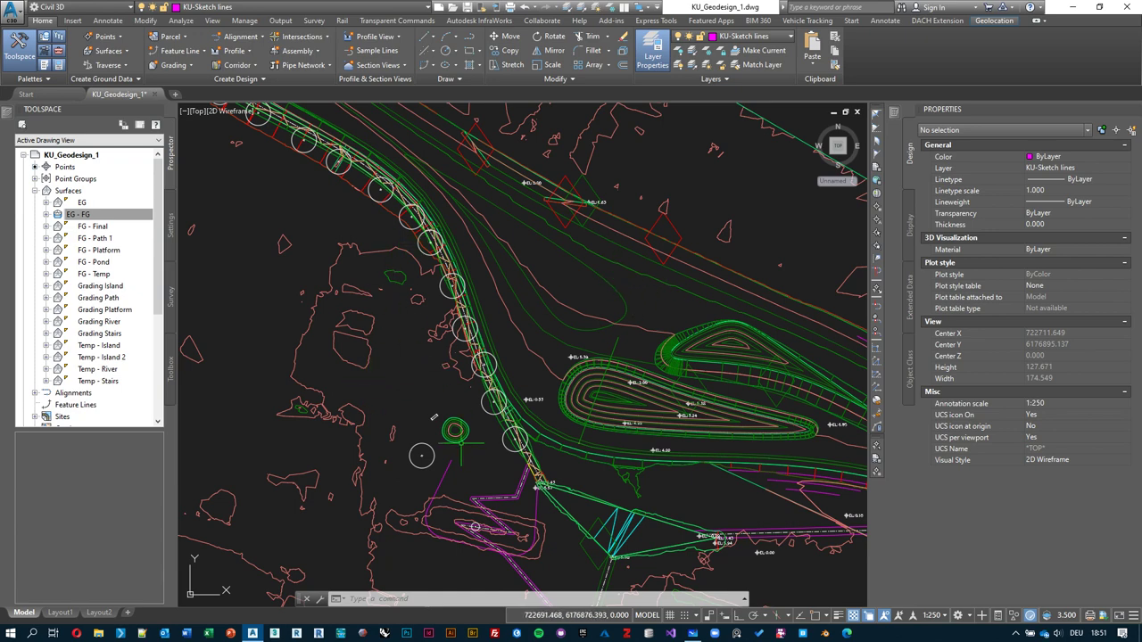
middle_click_drag(441, 402, 437, 373)
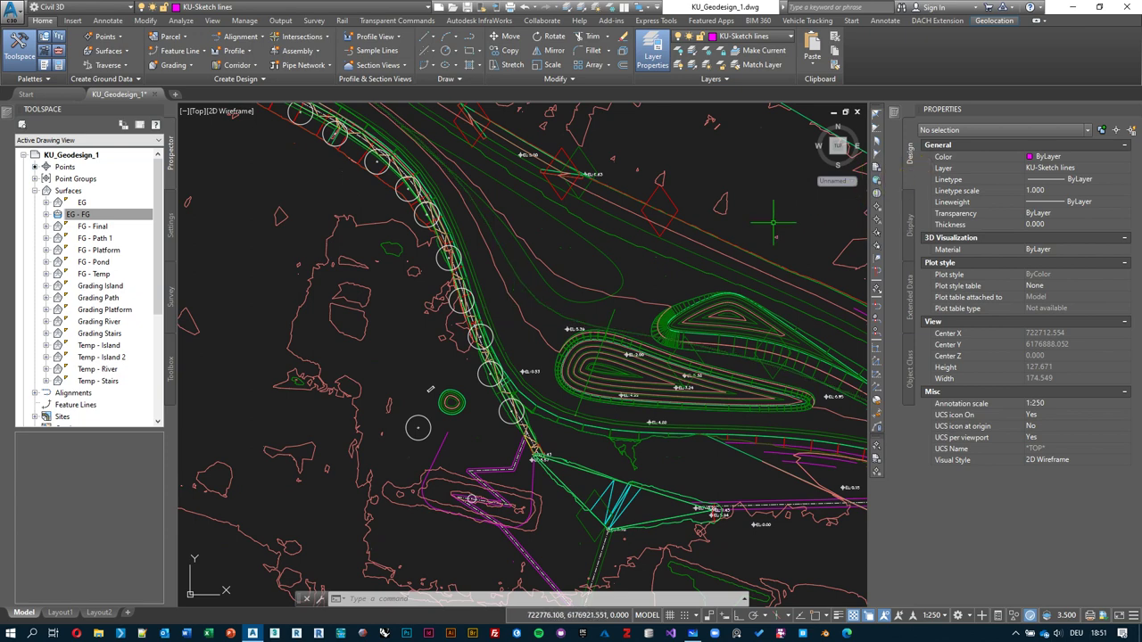
mouse_move(769, 215)
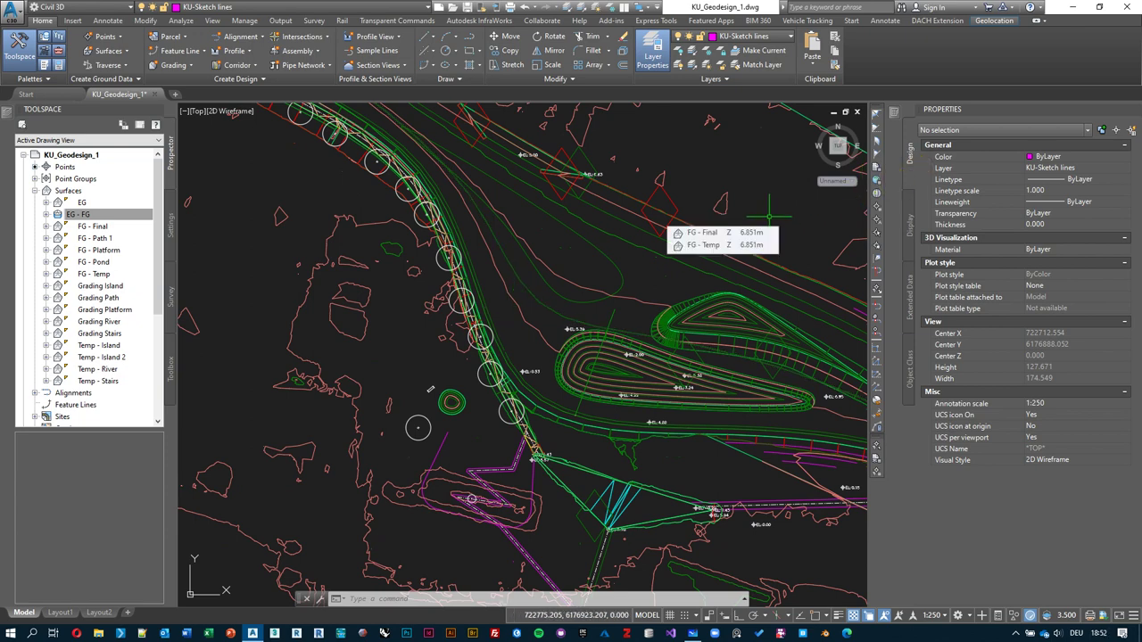
middle_click_drag(639, 186, 592, 218)
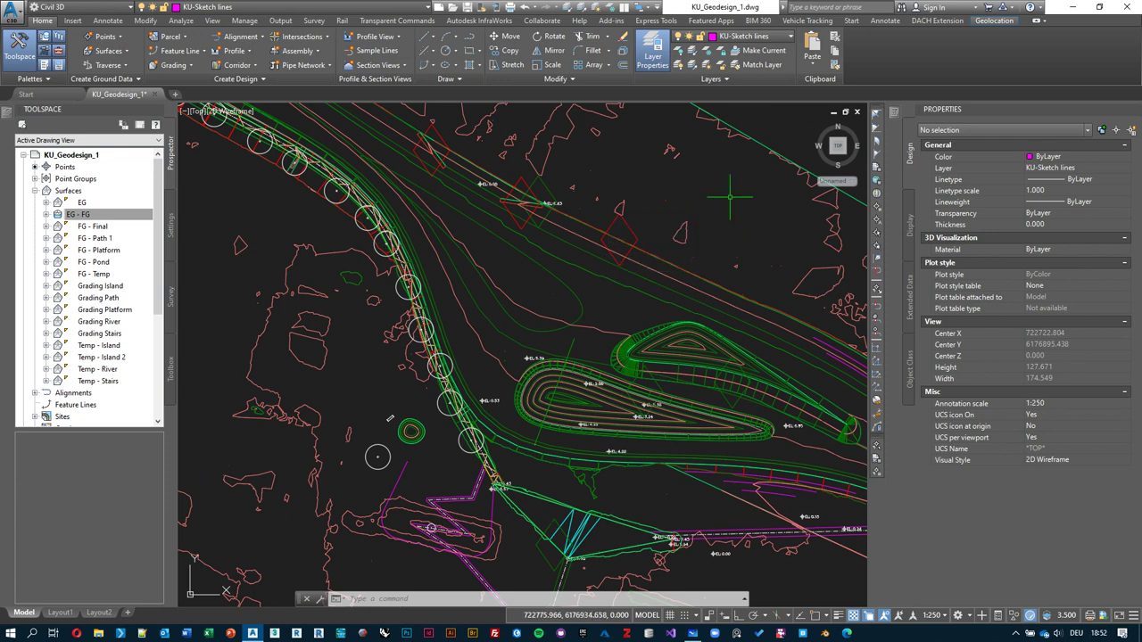
middle_click_drag(497, 376, 495, 334)
- Switch to Microsoft Whiteboard, check the TODO note on layouts and plotting, and return to the Civil 3D drawing
key("alt+Tab")
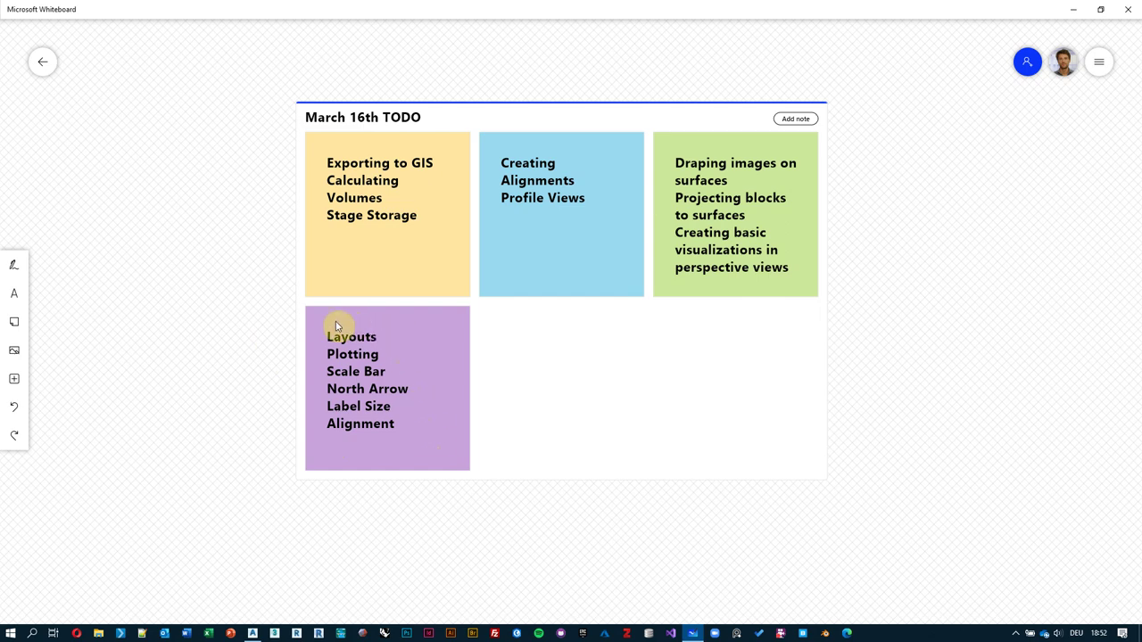
key("alt+Tab")
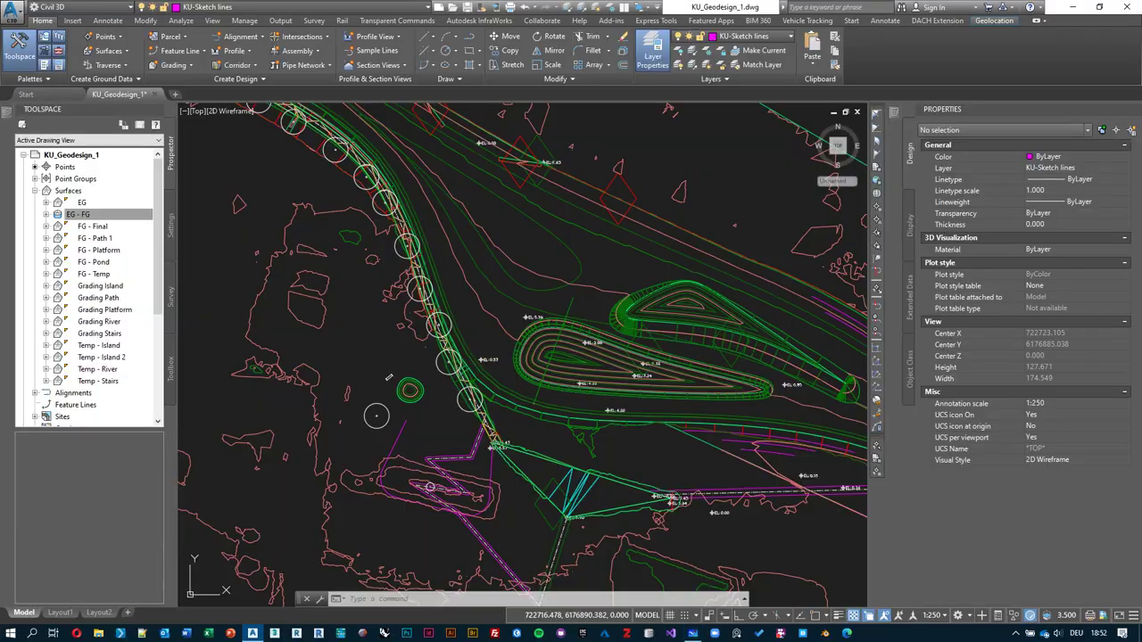
- Switch from model space to Layout1 and bring its whole sheet into view
left_click(27, 614)
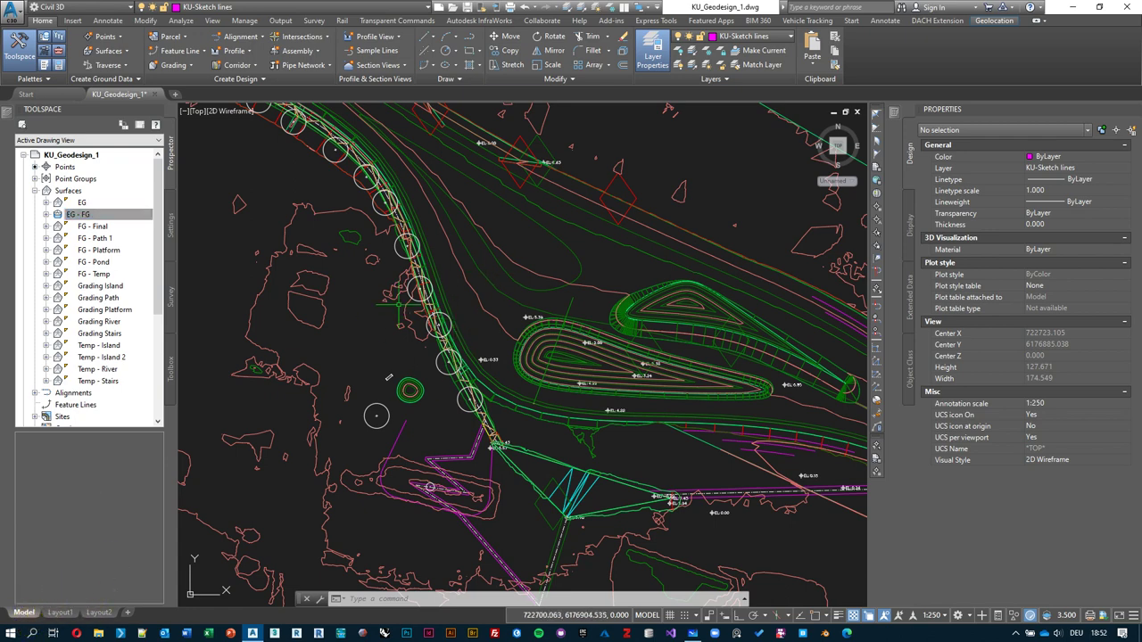
left_click(101, 546)
mouse_move(68, 616)
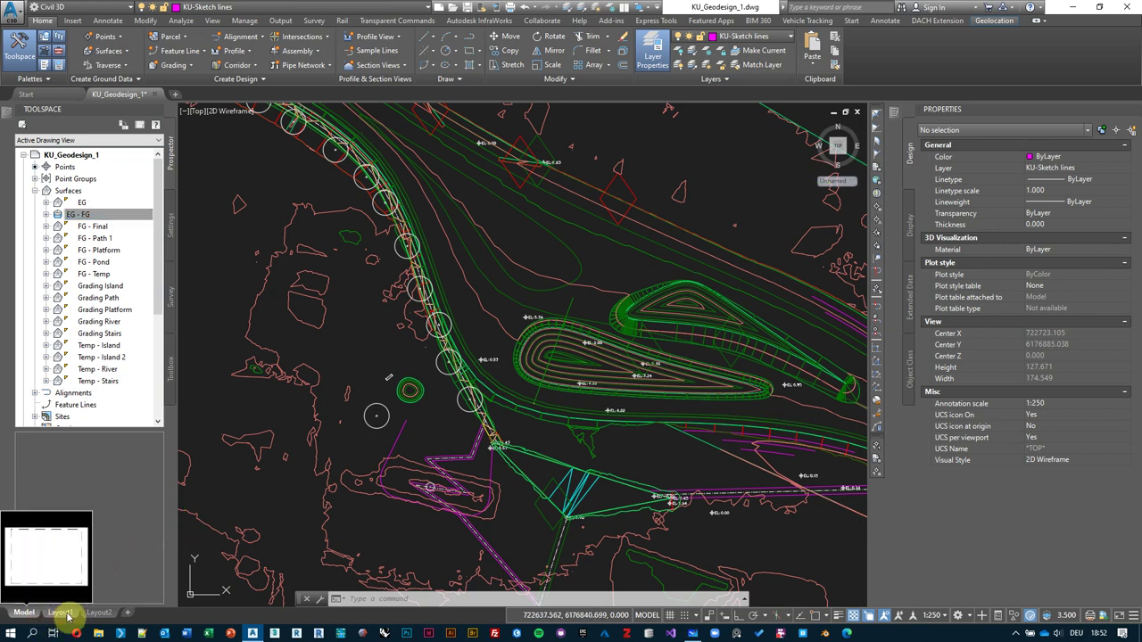
left_click(59, 613)
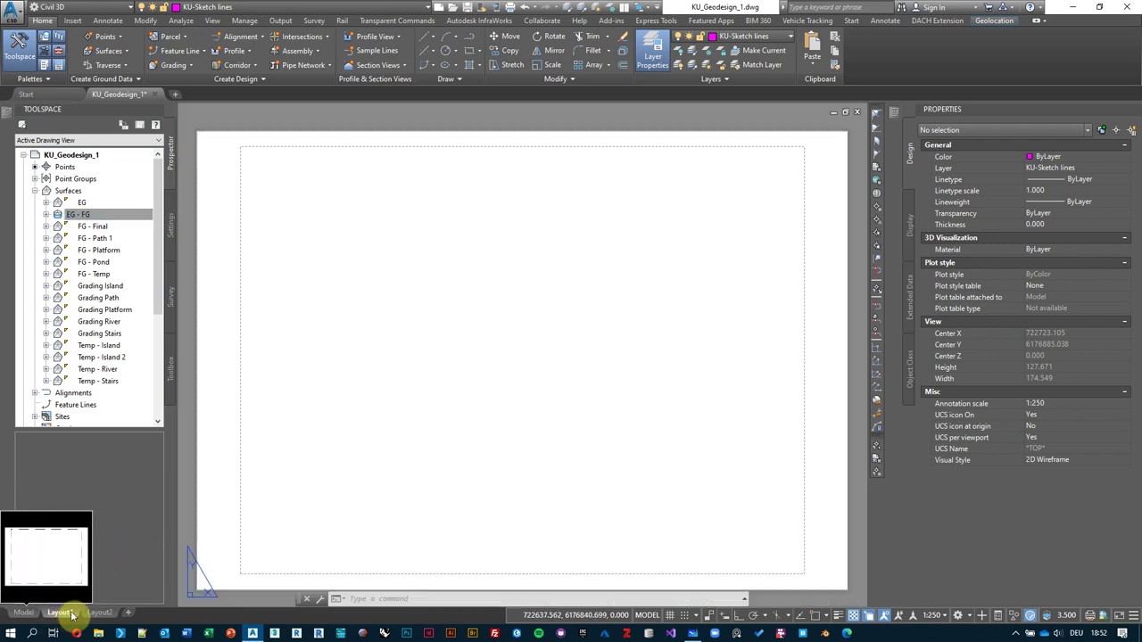
scroll(523, 346, "up", 2)
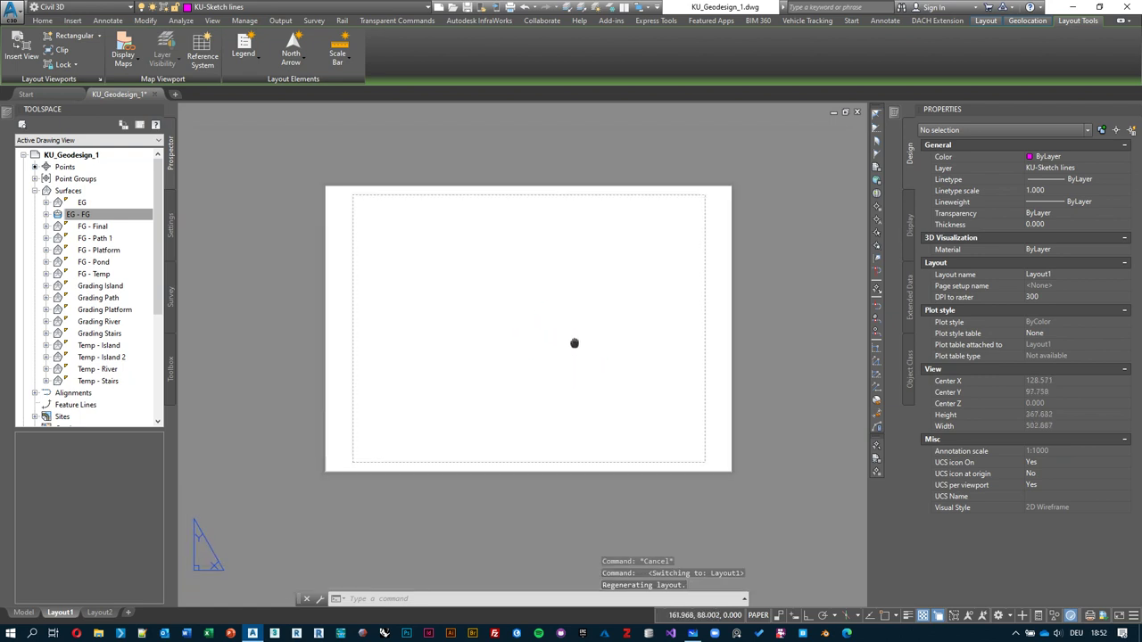
scroll(503, 365, "down", 2)
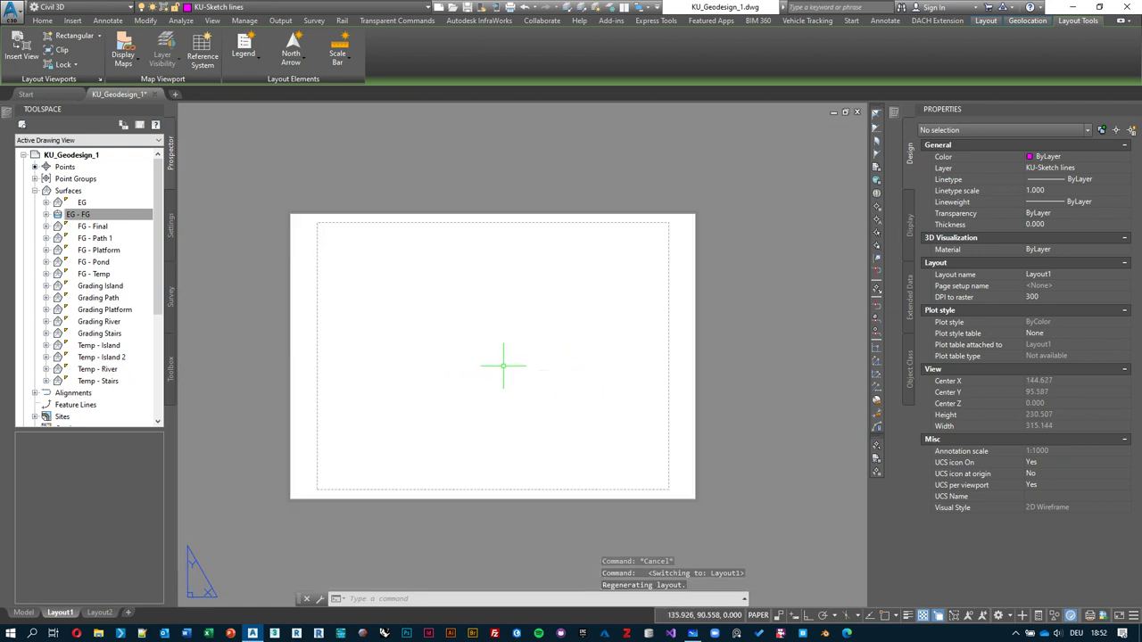
- Open Layout1's page setup for modification from the Page Setup Manager and look through the available printers and plotters
right_click(67, 614)
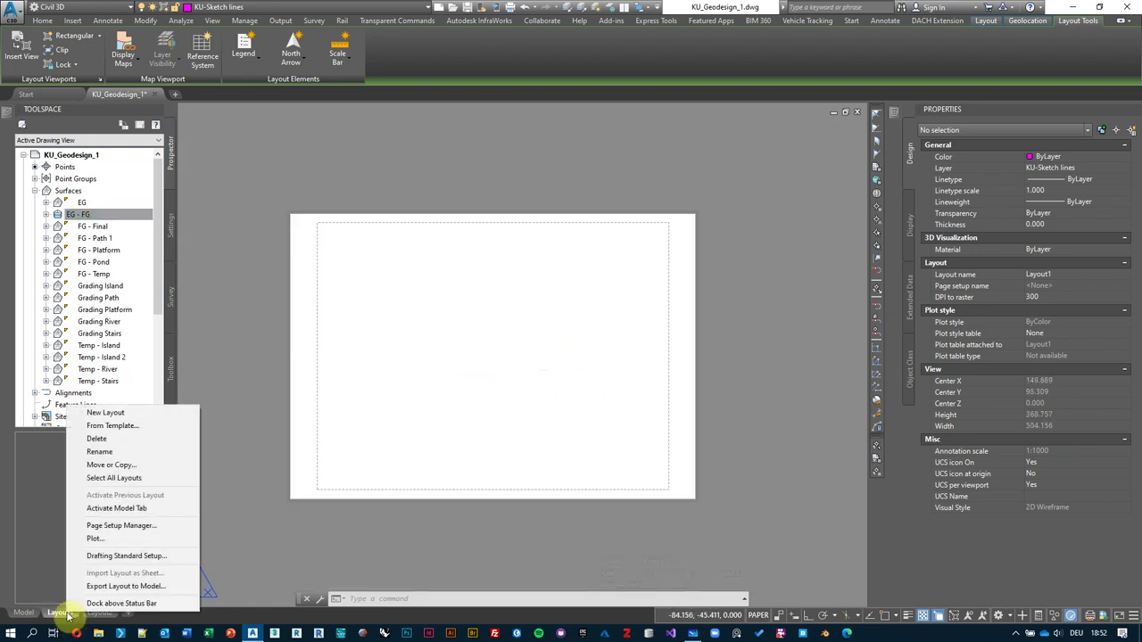
left_click(120, 526)
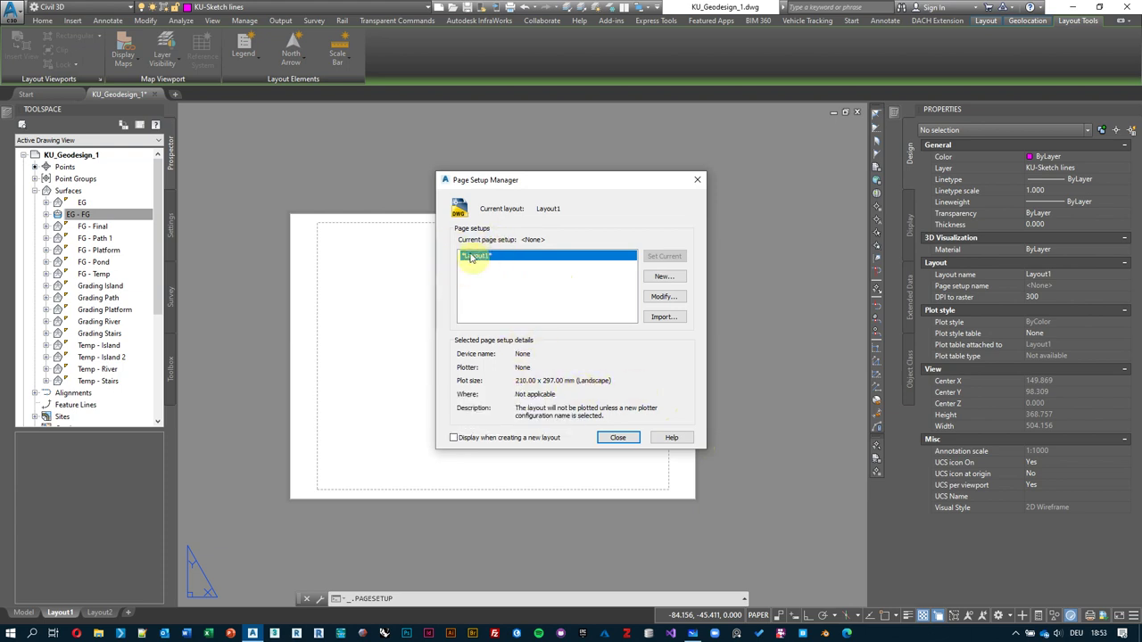
left_click_drag(499, 184, 780, 218)
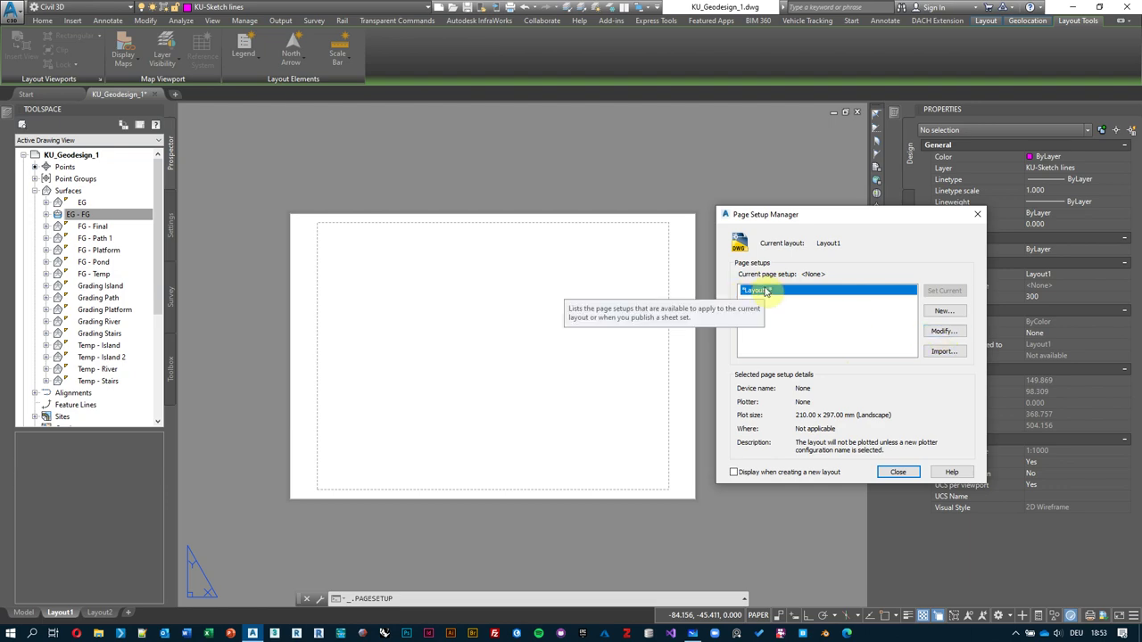
left_click(943, 331)
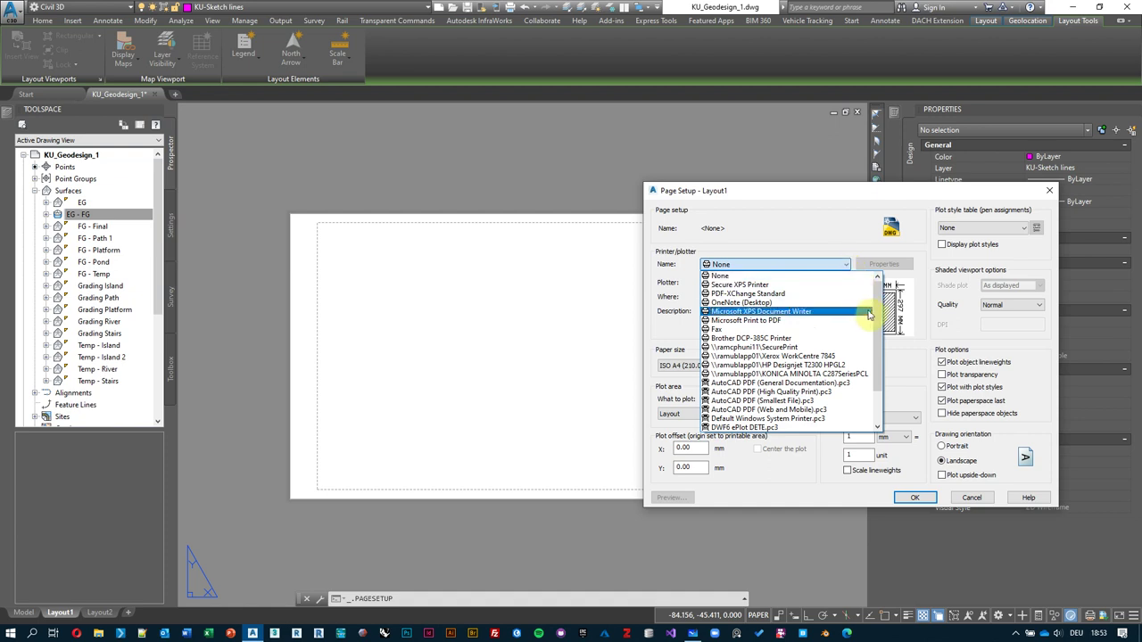
mouse_move(877, 306)
left_mouse_down()
mouse_move(880, 361)
mouse_move(884, 300)
left_mouse_up()
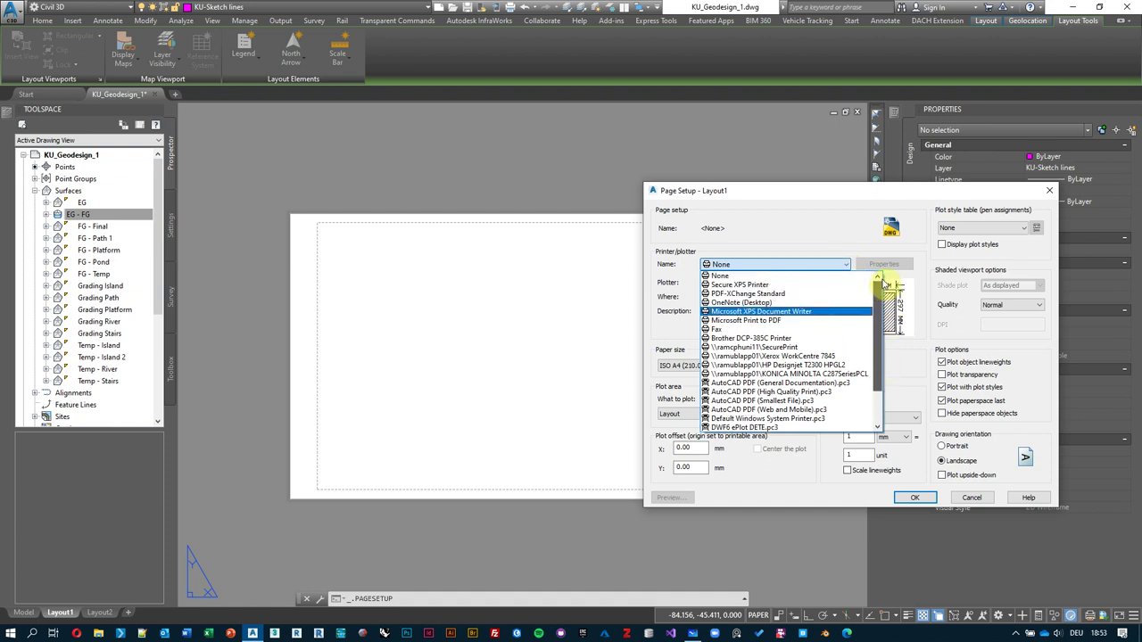
- Configure Layout1's page setup with the DWG To PDF.pc3 plotter and ISO A1 (841.00 x 594.00 MM) paper
scroll(826, 407, "down", 2)
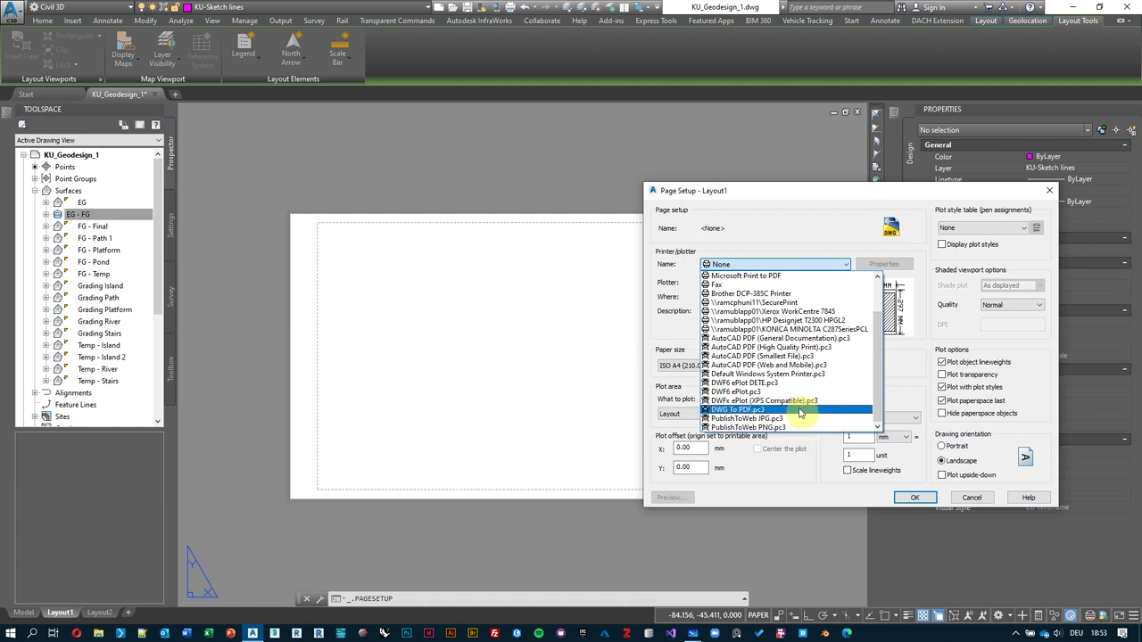
left_click(801, 410)
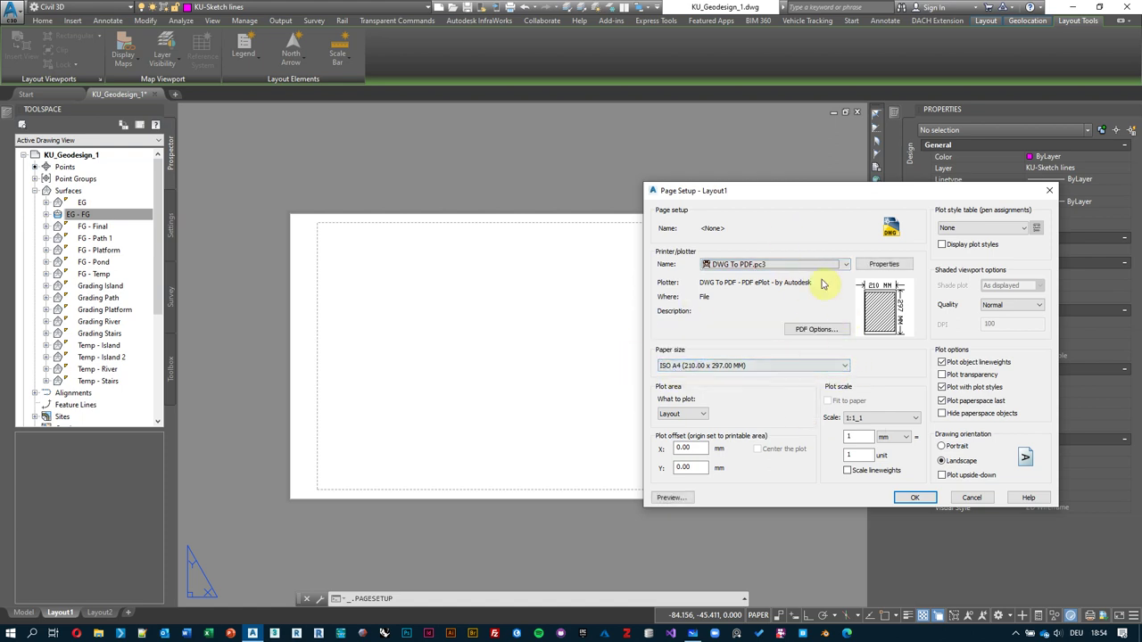
left_click(834, 371)
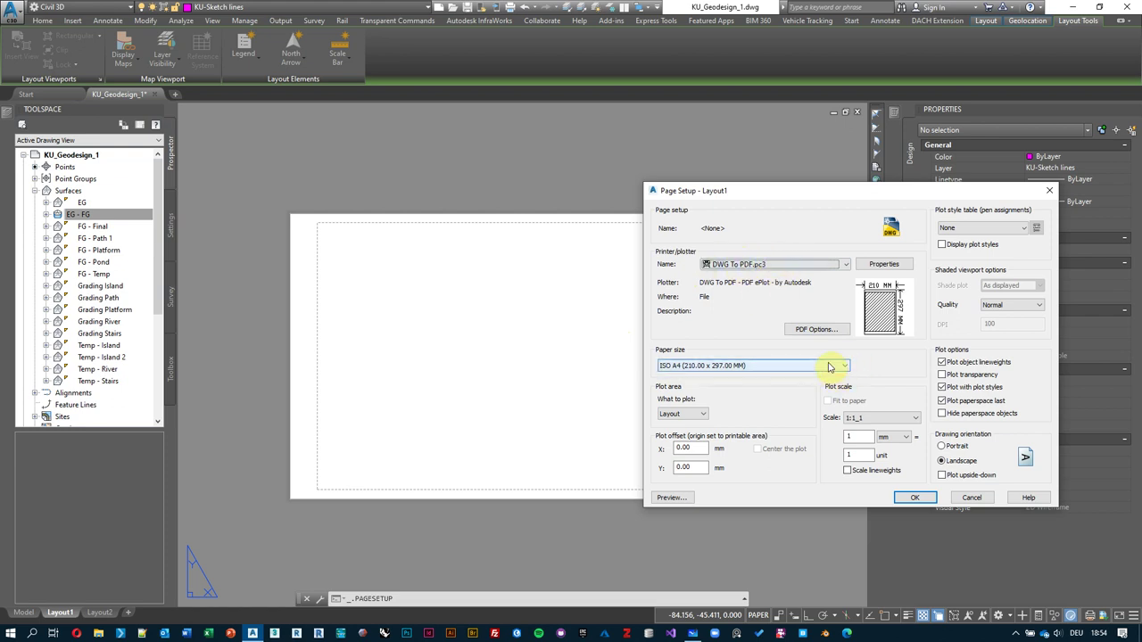
left_click(832, 368)
scroll(849, 499, "down", 3)
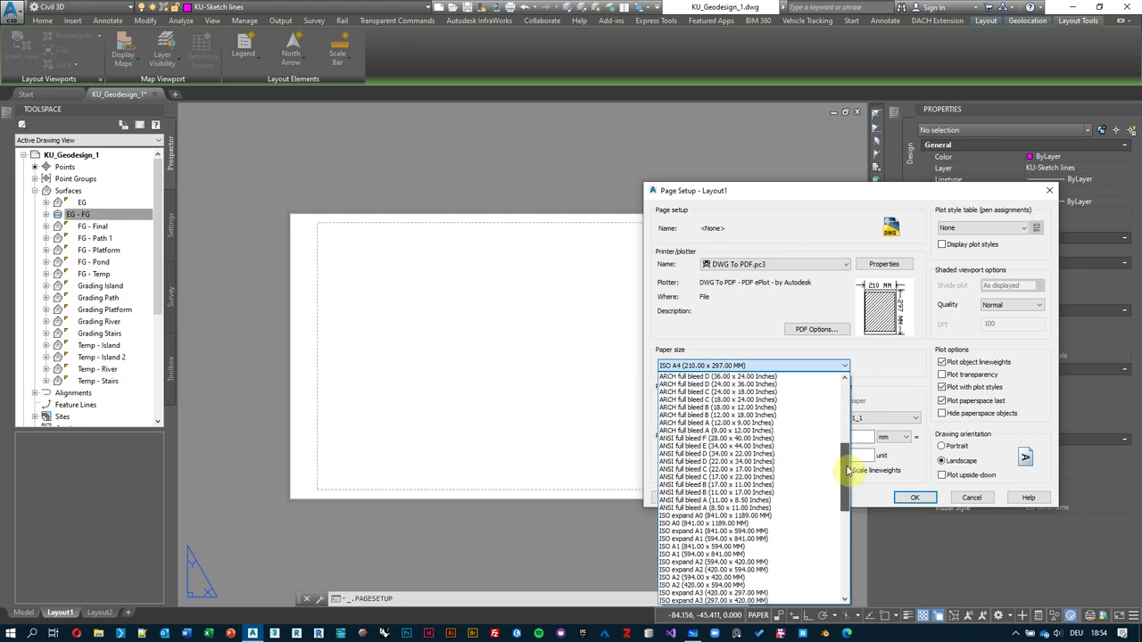
scroll(849, 467, "down", 1)
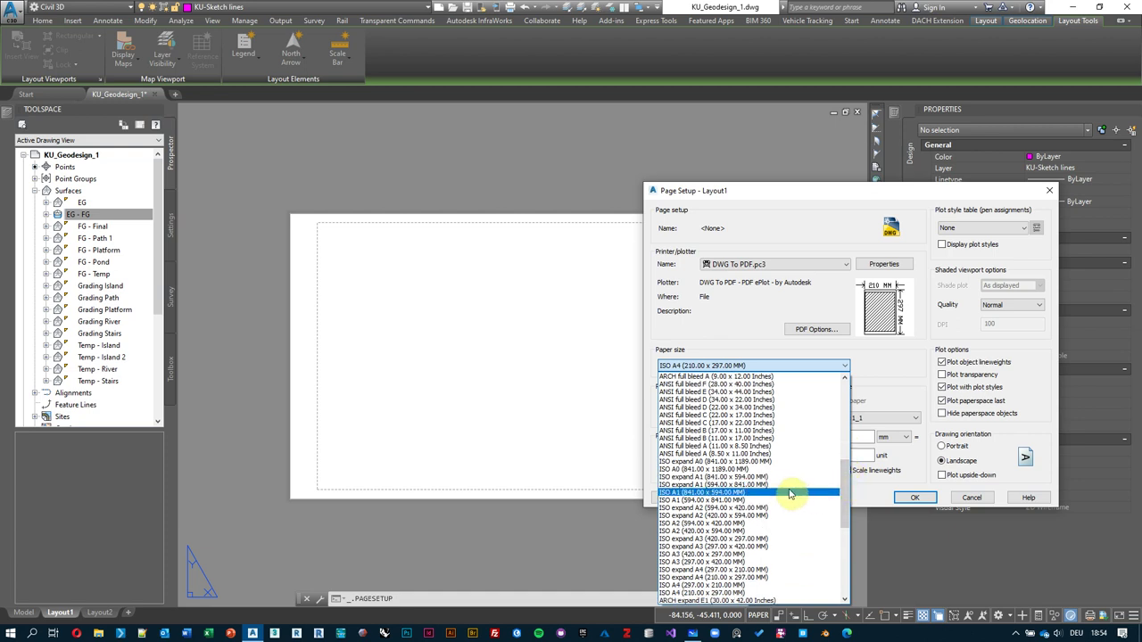
left_click(741, 494)
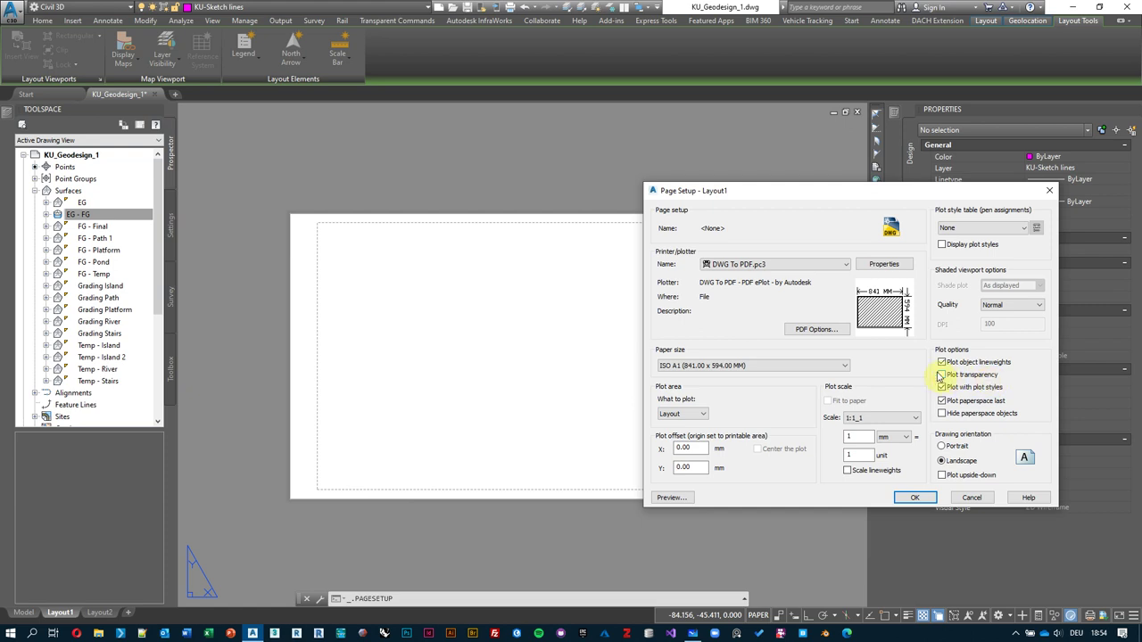
left_click(916, 498)
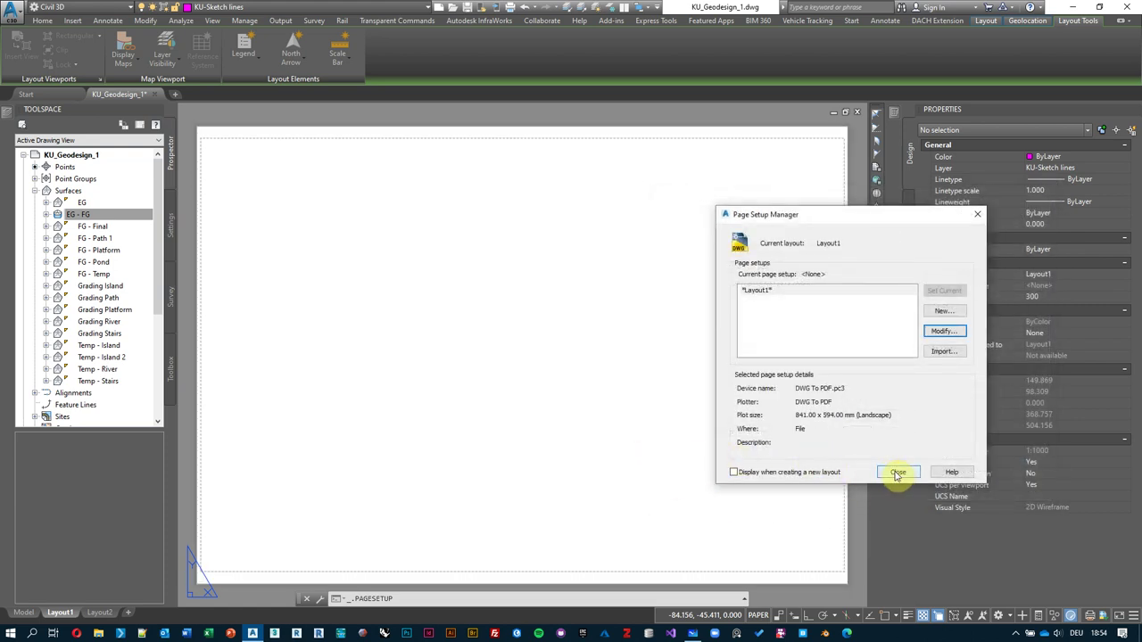
left_click(898, 472)
- Create a rectangular viewport about 400 mm wide and 217 mm high in the lower-left part of the sheet
scroll(627, 416, "down", 4)
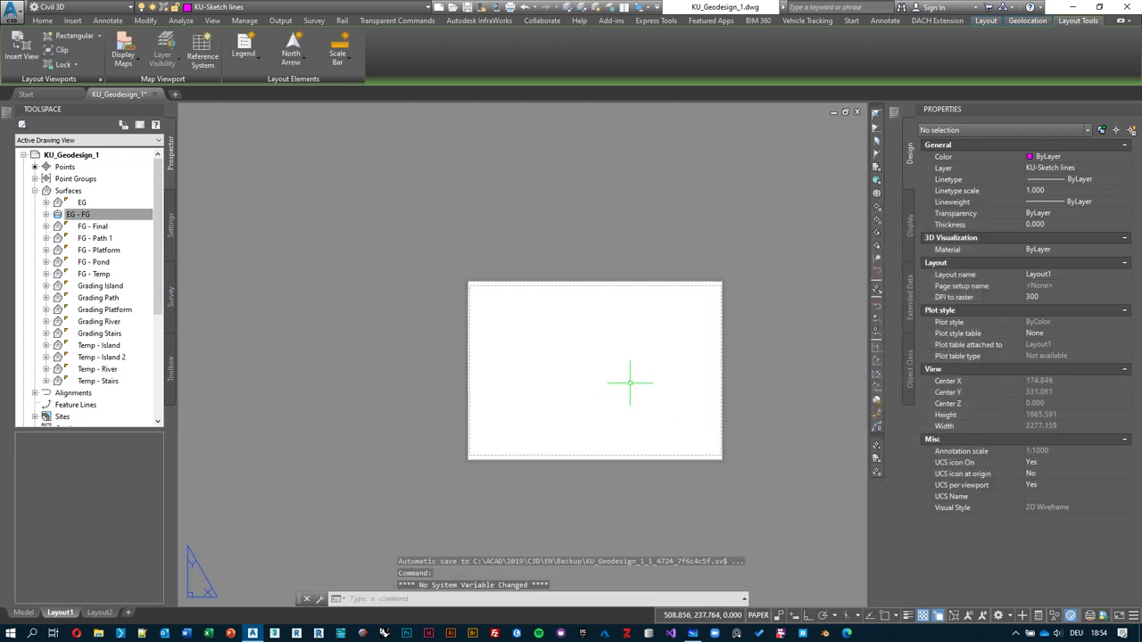
scroll(625, 383, "up", 2)
middle_click_drag(632, 383, 573, 387)
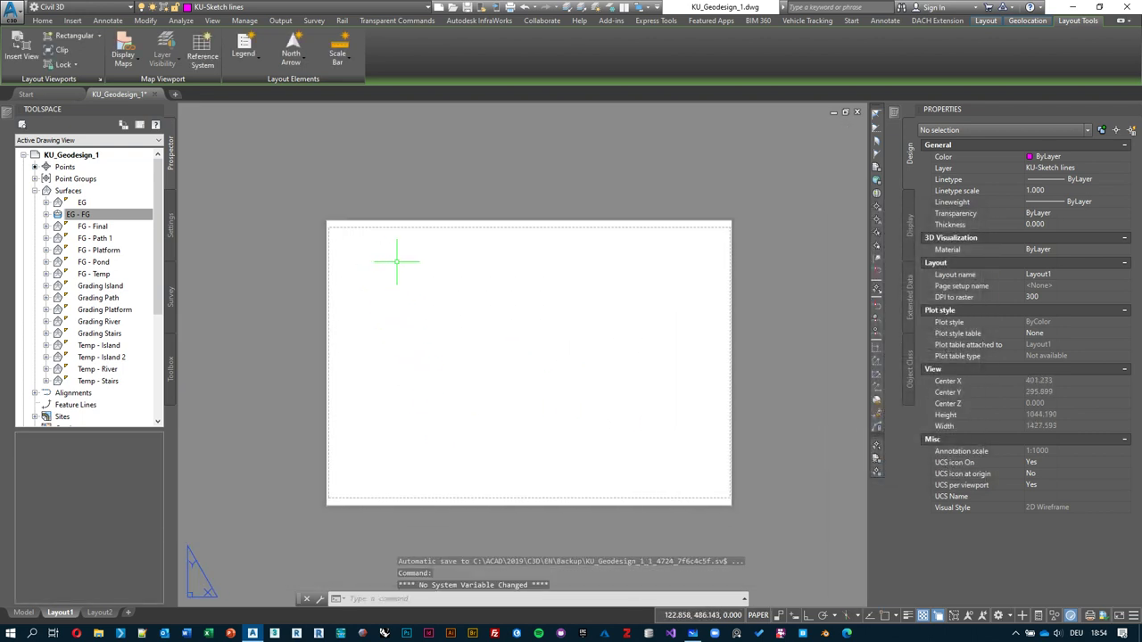
middle_click_drag(547, 466, 533, 458)
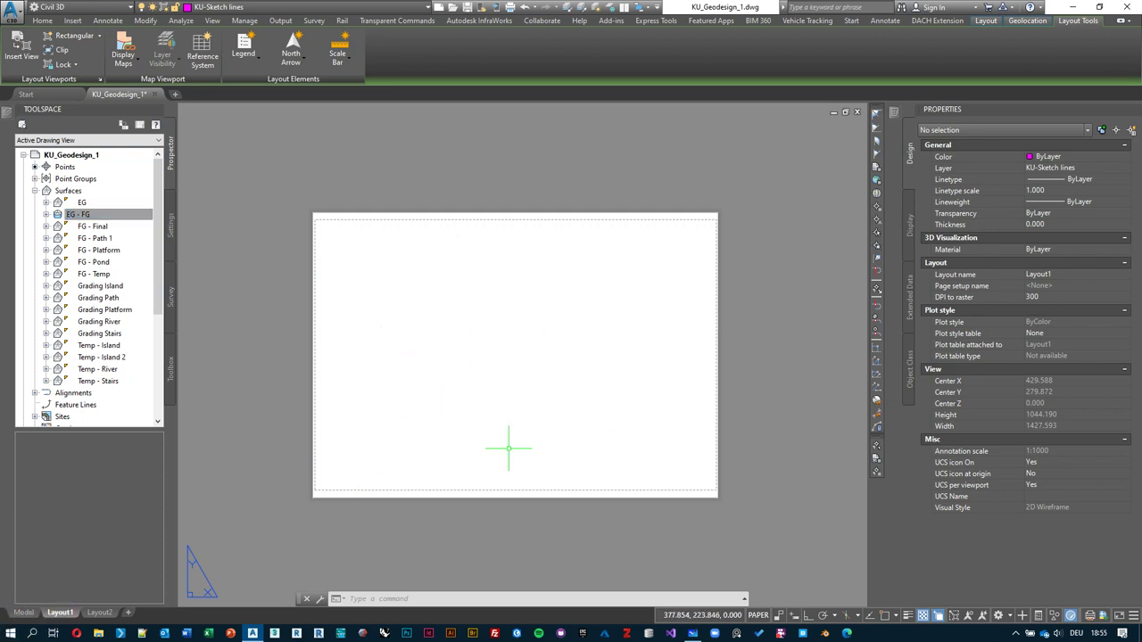
left_click(99, 37)
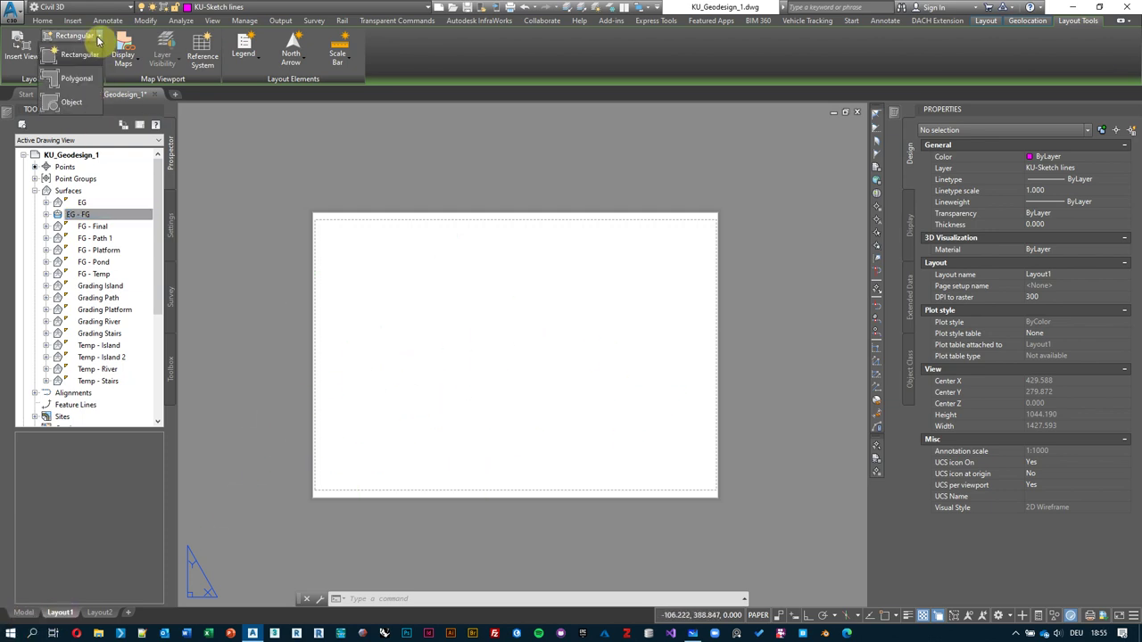
left_click(100, 37)
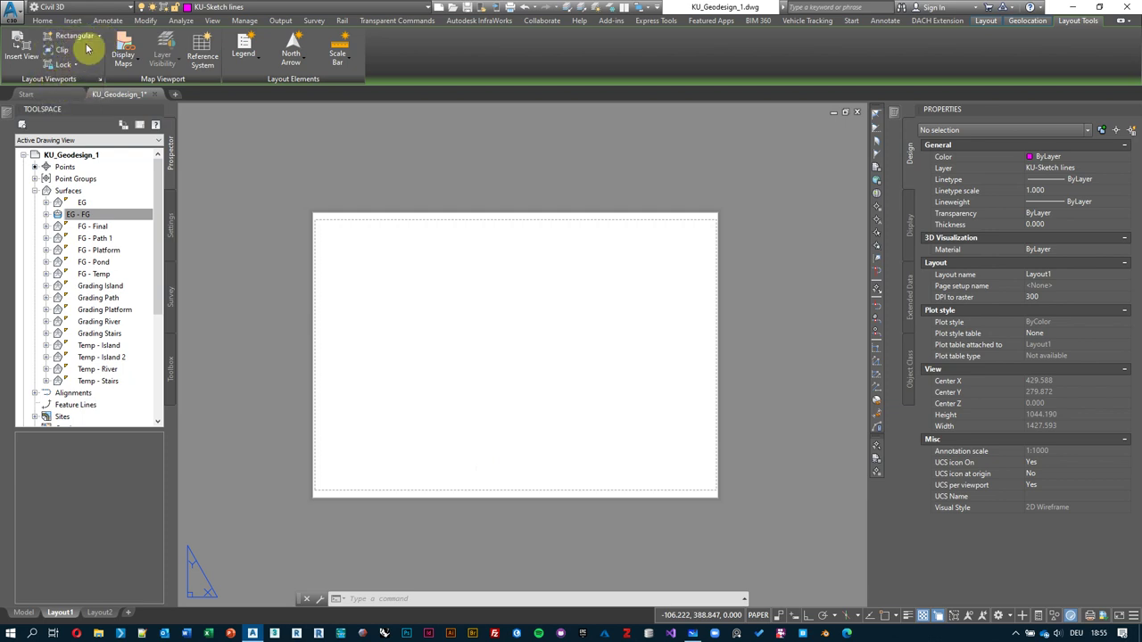
left_click(97, 37)
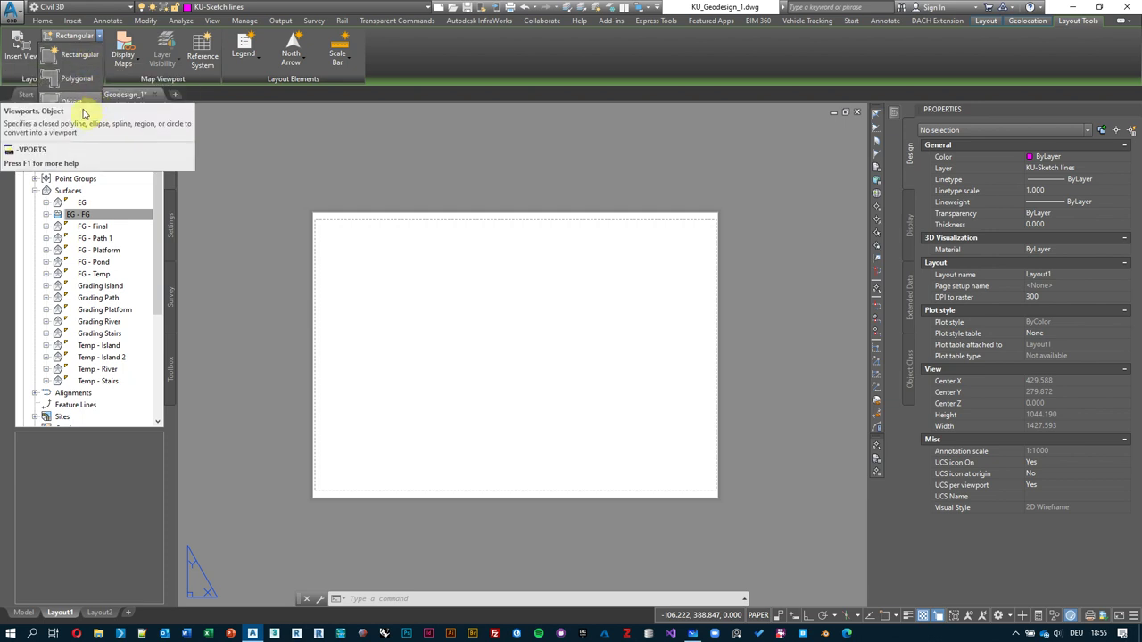
left_click(77, 55)
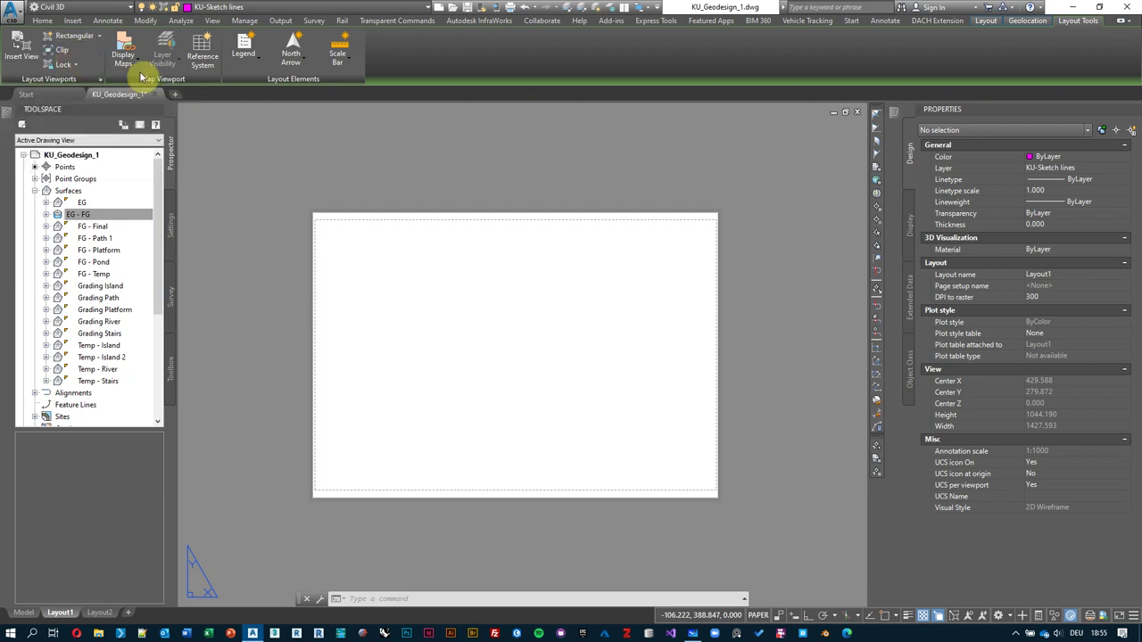
left_click(326, 464)
left_click(398, 403)
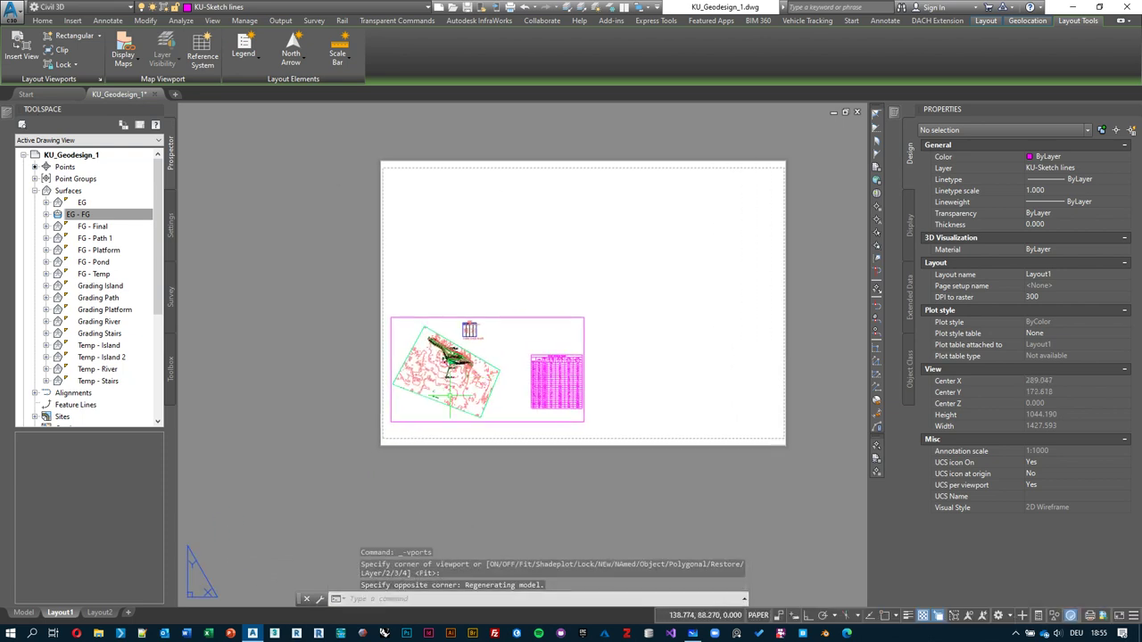
- Activate the model space inside the new viewport and return to paper space
scroll(473, 358, "up", 2)
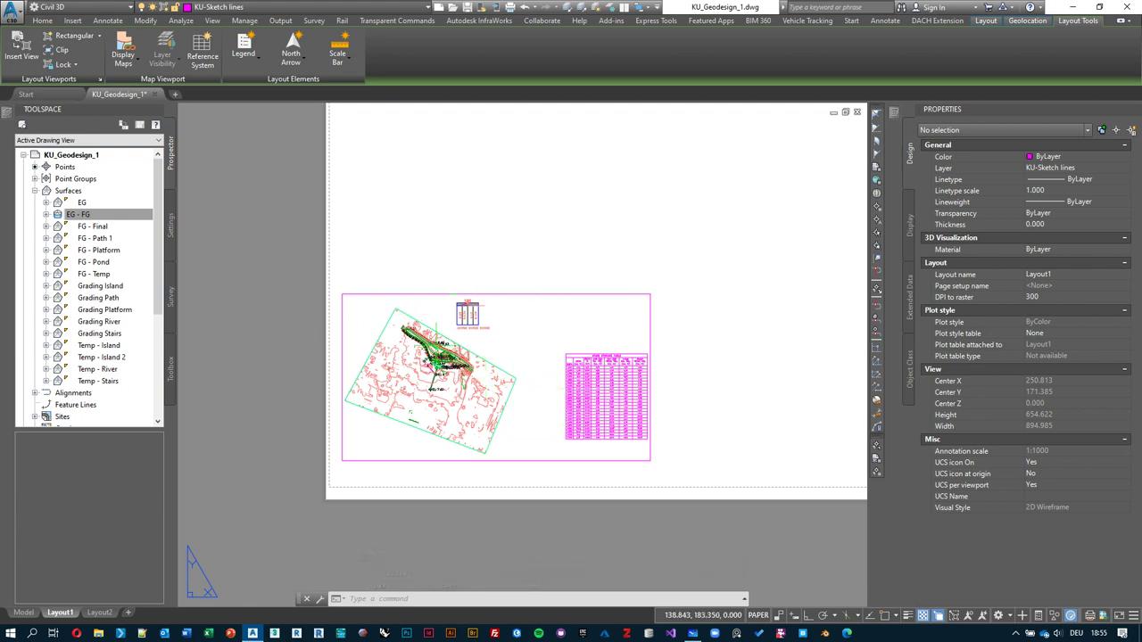
double_click(515, 348)
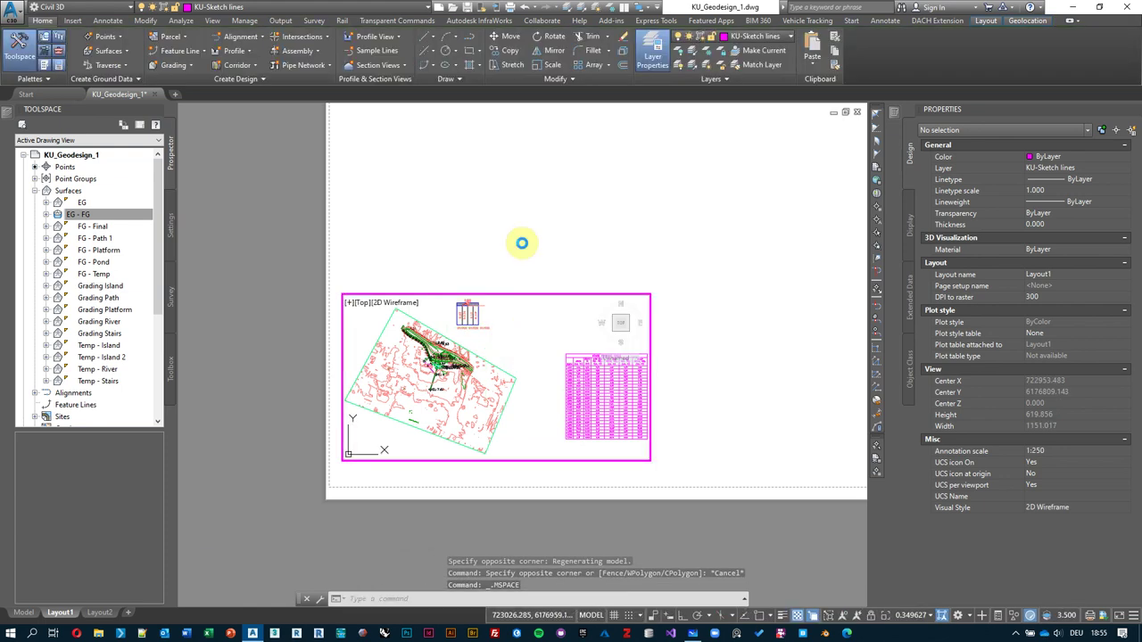
double_click(522, 222)
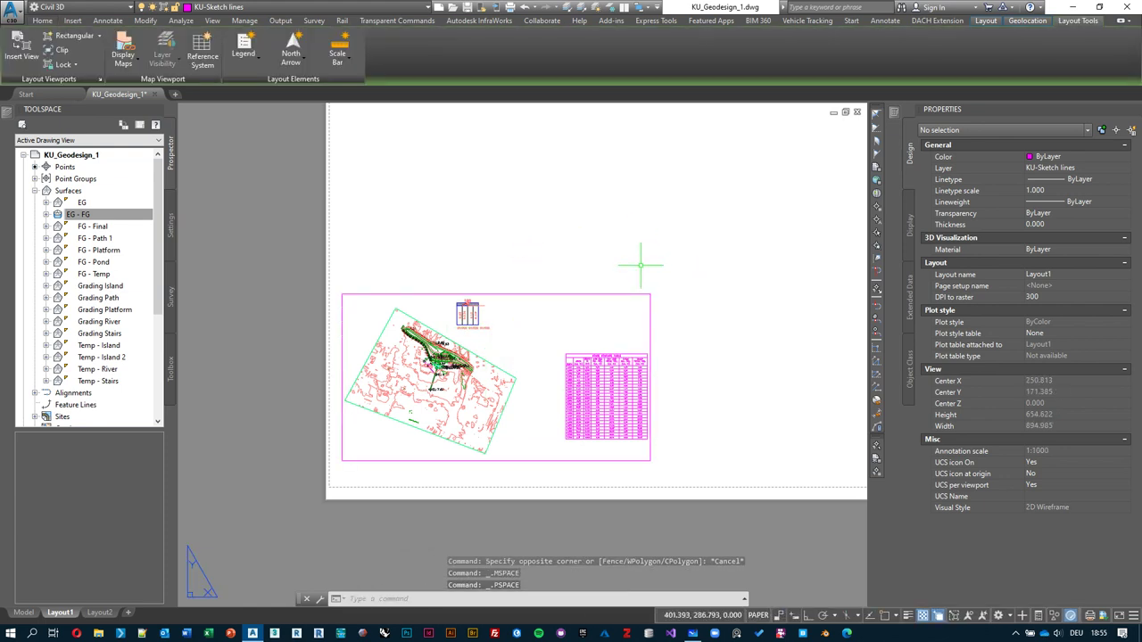
scroll(683, 212, "down", 3)
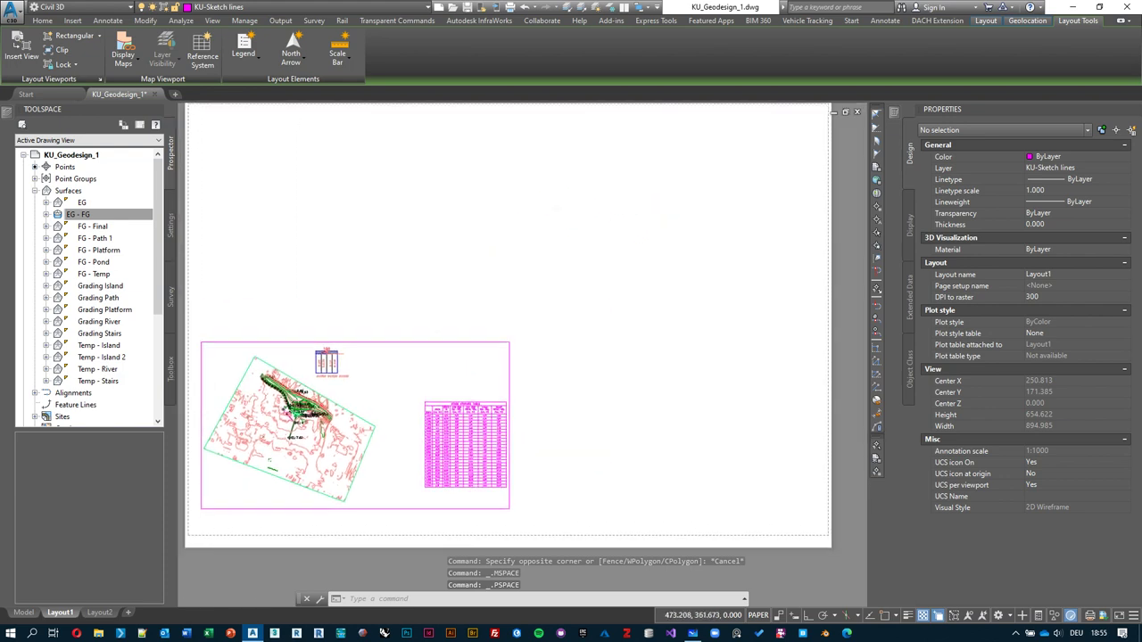
scroll(641, 299, "up", 2)
scroll(642, 299, "down", 2)
scroll(641, 299, "up", 2)
scroll(642, 299, "down", 2)
scroll(680, 268, "up", 1)
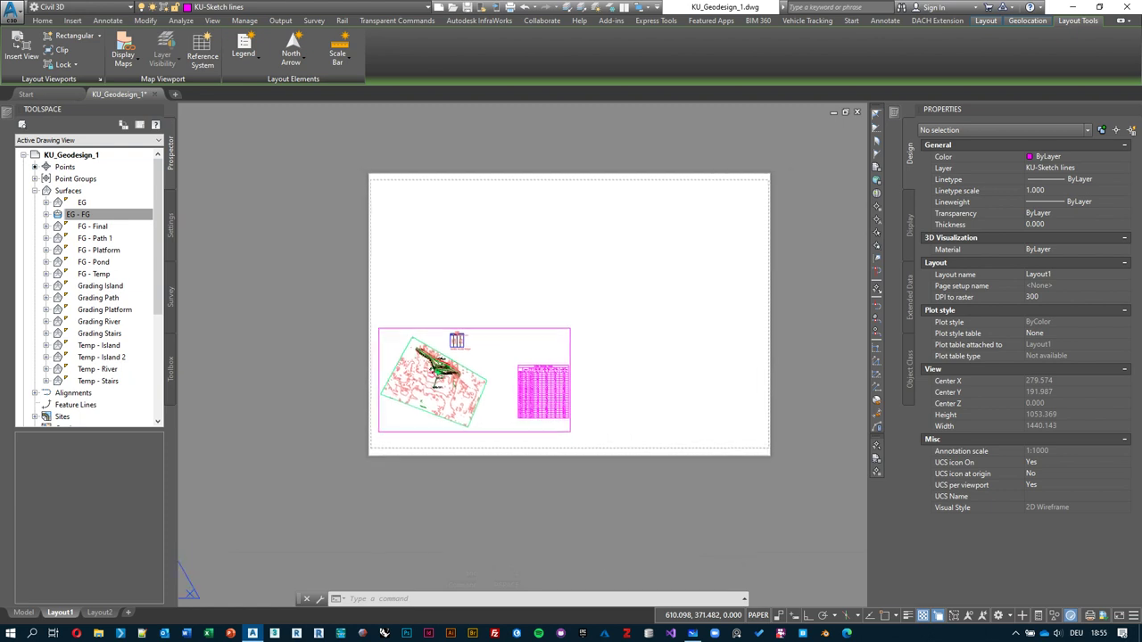
scroll(589, 280, "down", 1)
middle_click_drag(589, 280, 492, 305)
middle_click_drag(418, 378, 521, 332)
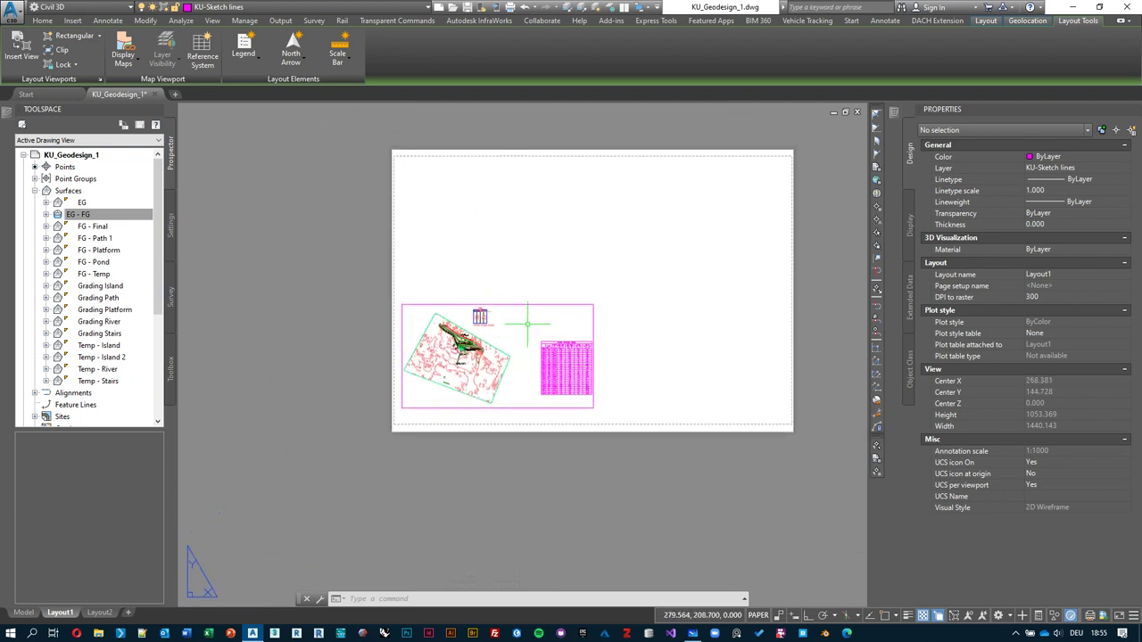
- Frame the island and path design area closely inside the viewport and return to paper space
double_click(519, 330)
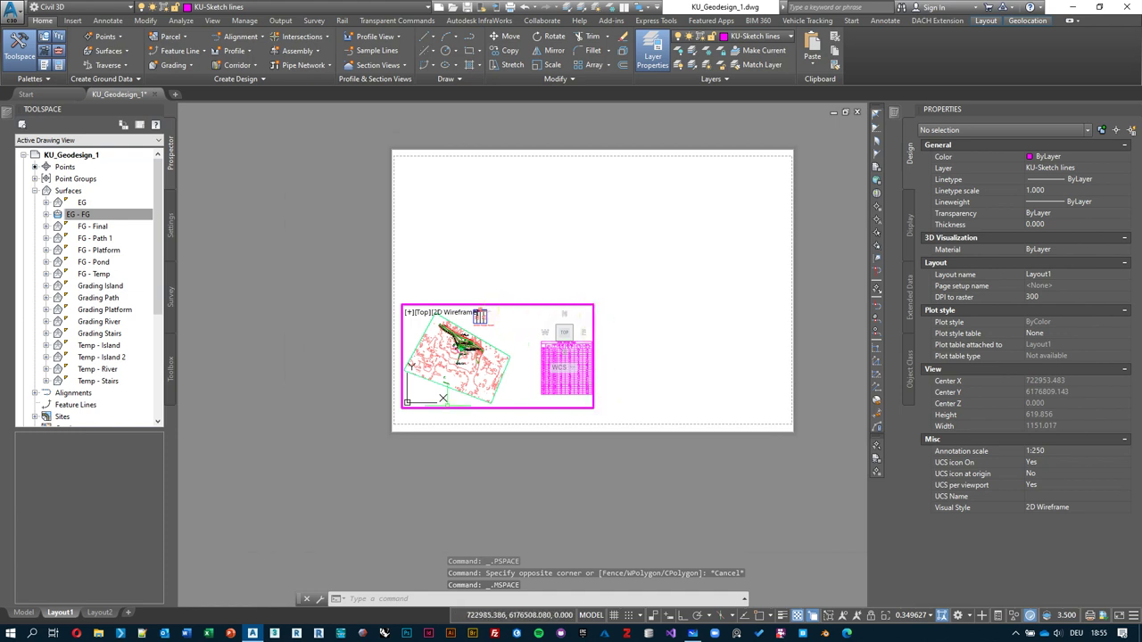
middle_click_drag(464, 357, 491, 371)
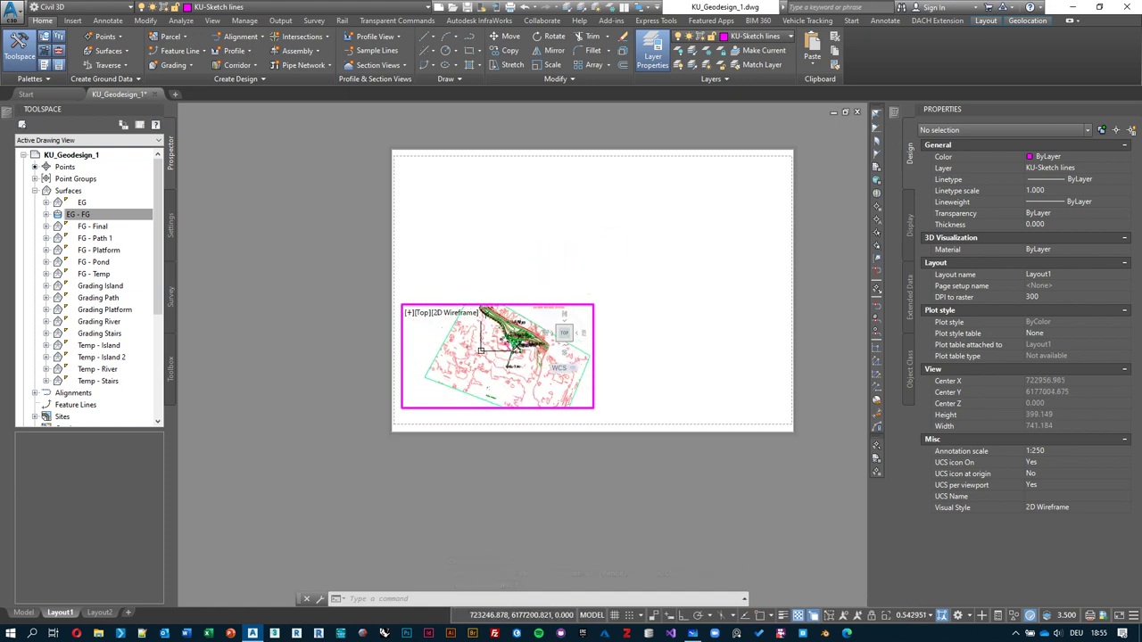
scroll(472, 357, "up", 4)
scroll(486, 348, "up", 2)
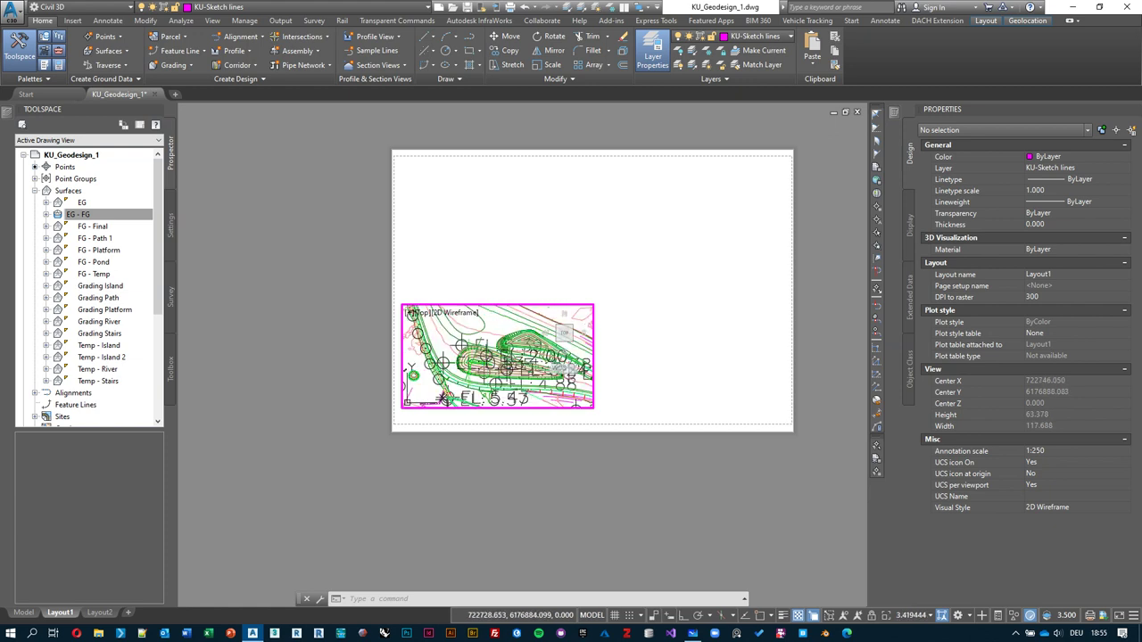
scroll(457, 361, "down", 2)
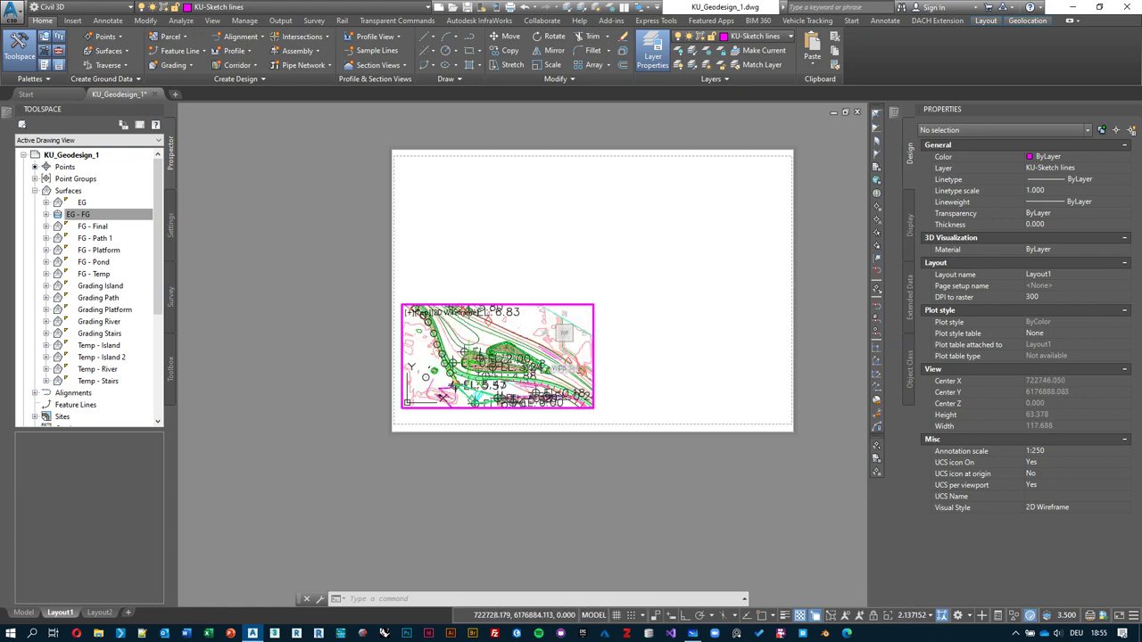
double_click(525, 272)
scroll(651, 318, "up", 3)
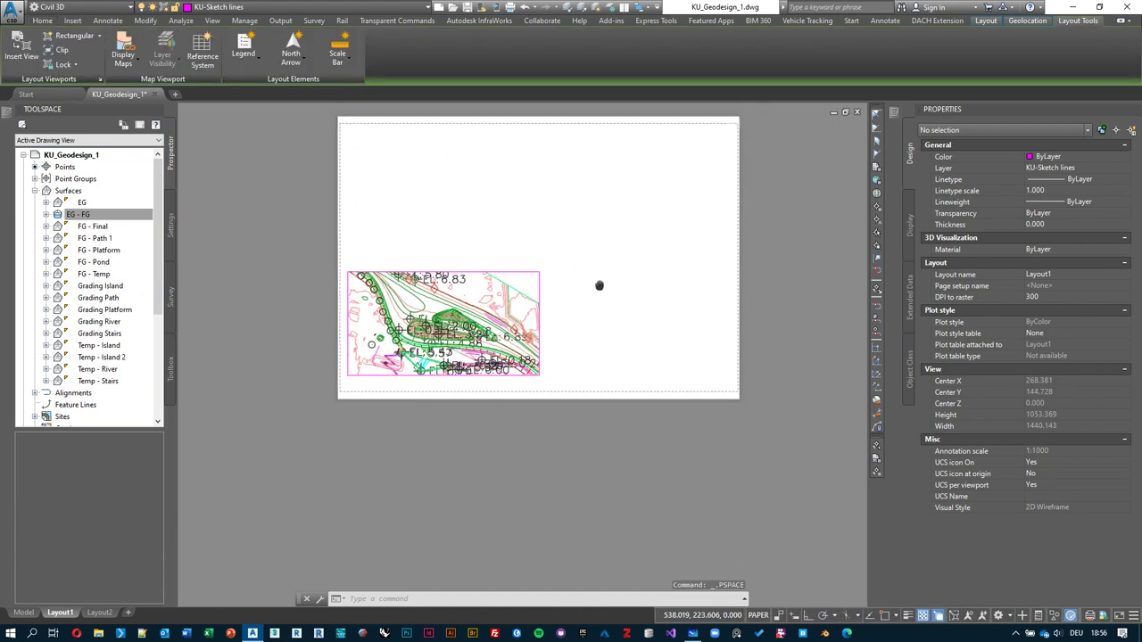
middle_click_drag(716, 262, 700, 303)
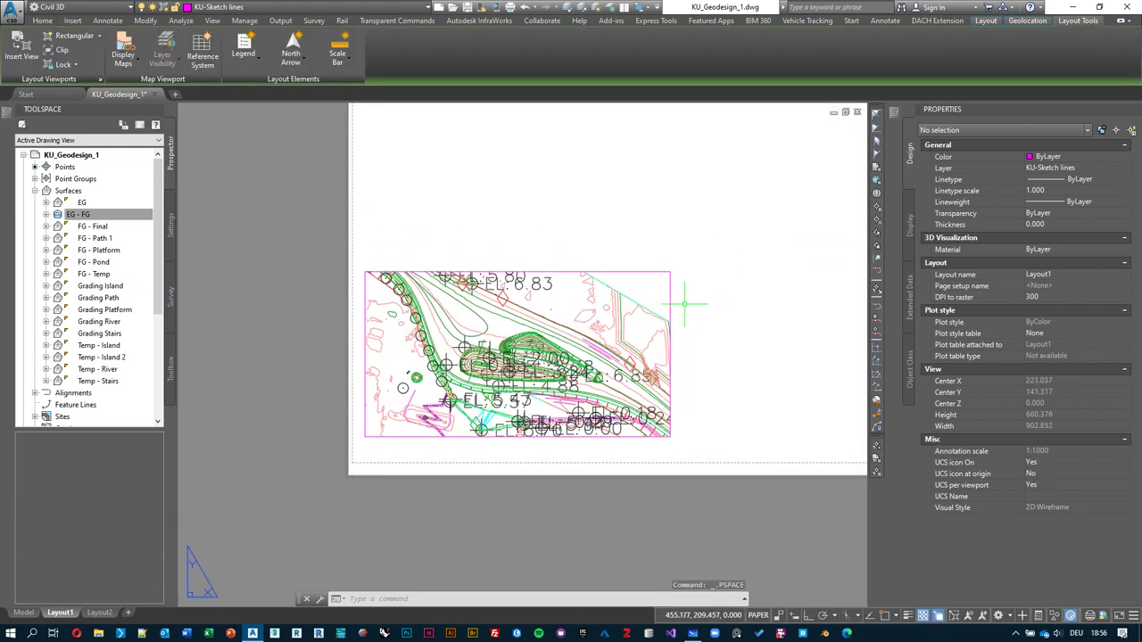
left_click(663, 282)
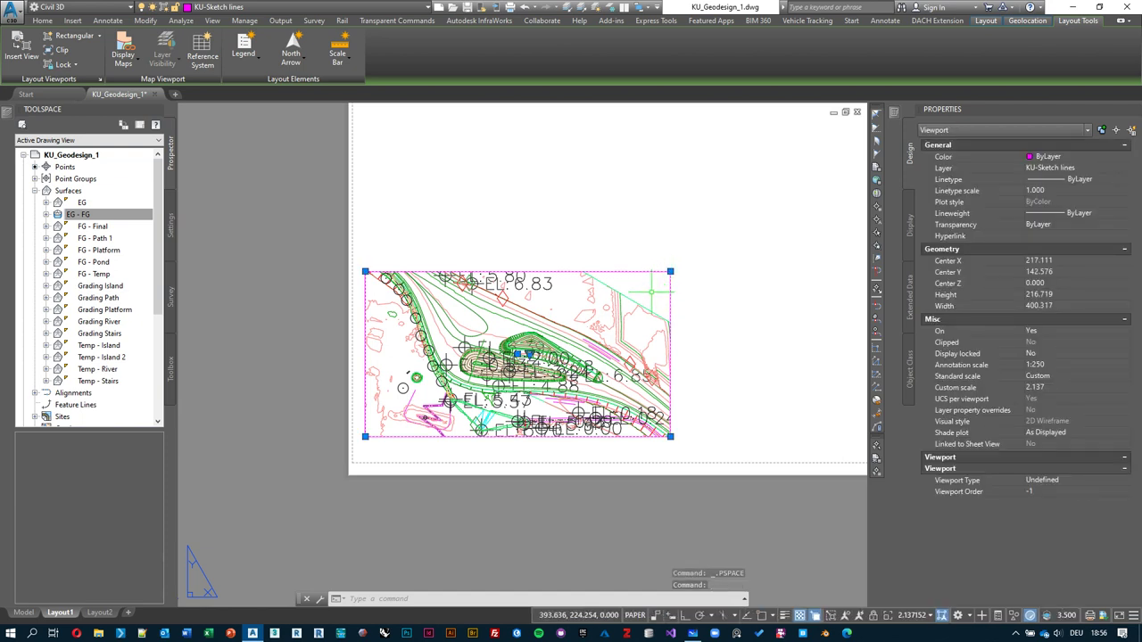
middle_click_drag(741, 240, 679, 285)
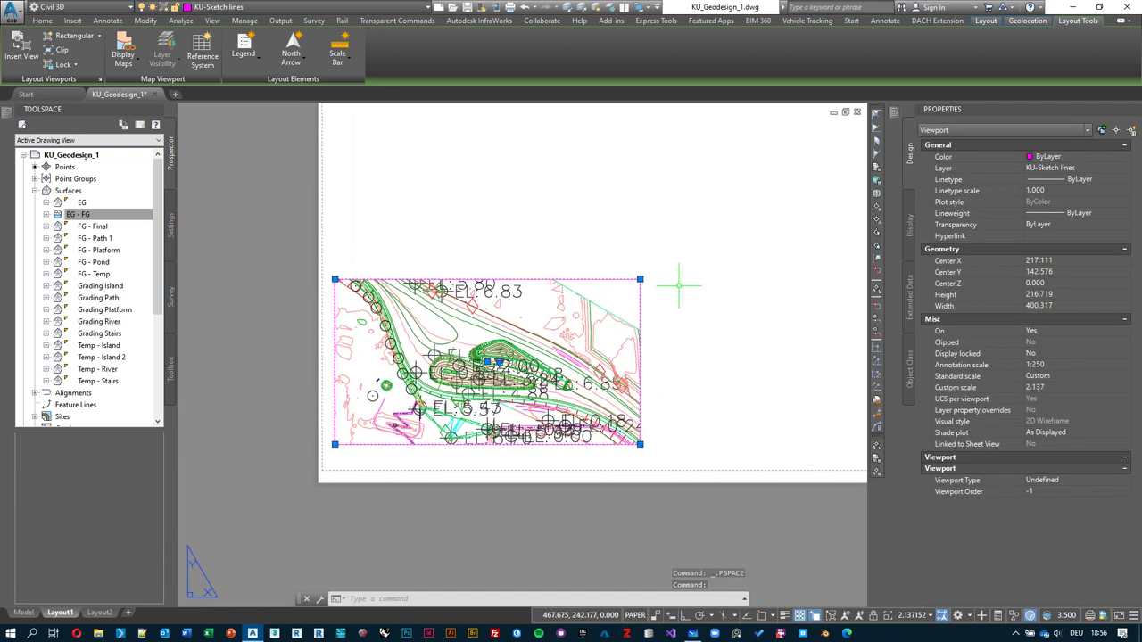
key("Escape")
double_click(619, 306)
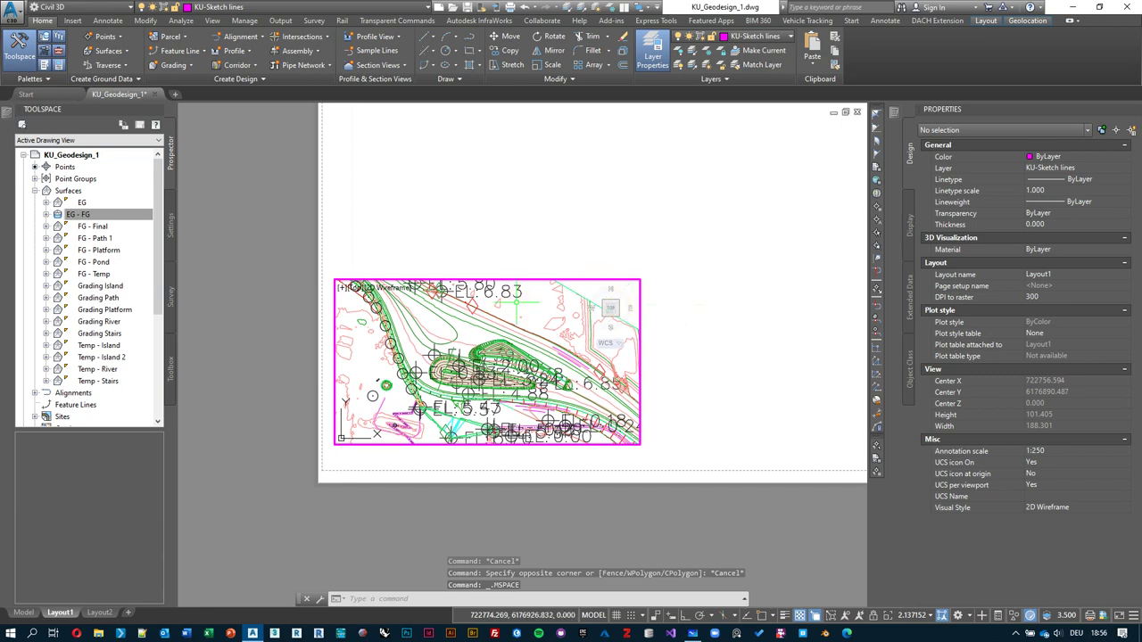
double_click(537, 219)
scroll(523, 363, "up", 2)
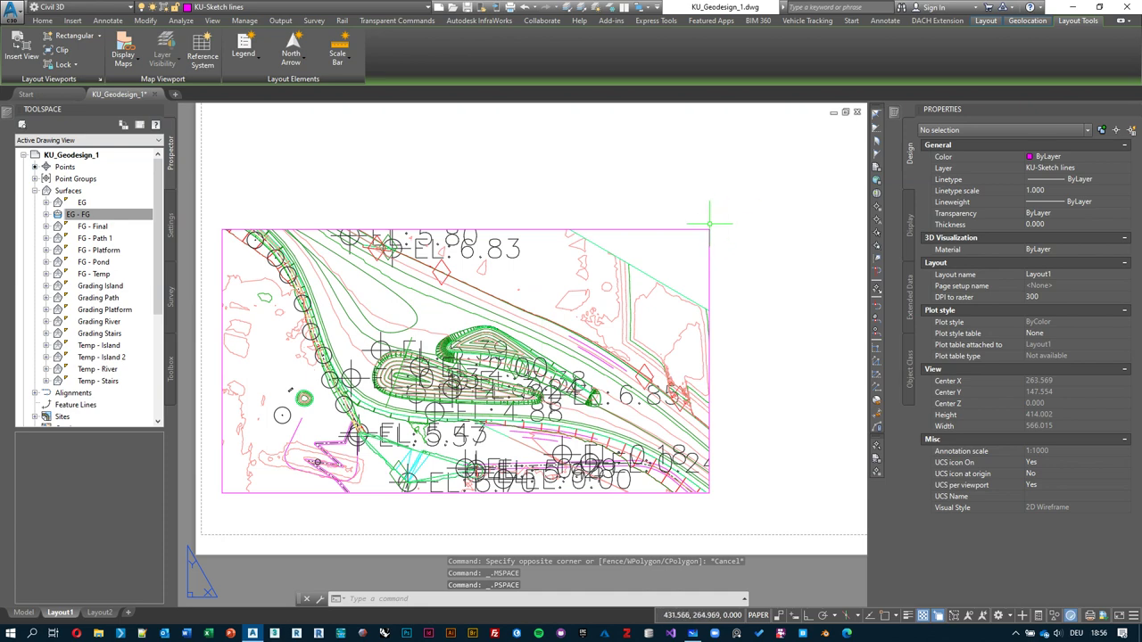
- Widen the model view inside the viewport to show more terrain around the island and paths, and return to paper space
double_click(544, 286)
scroll(447, 362, "down", 3)
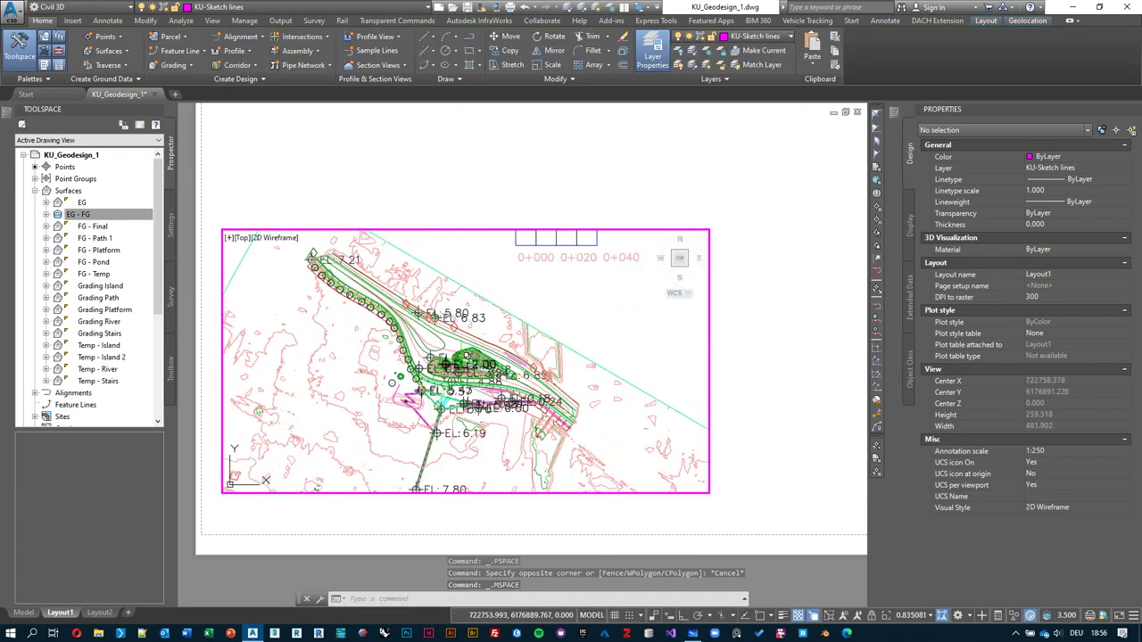
scroll(391, 382, "up", 1)
scroll(366, 371, "up", 2)
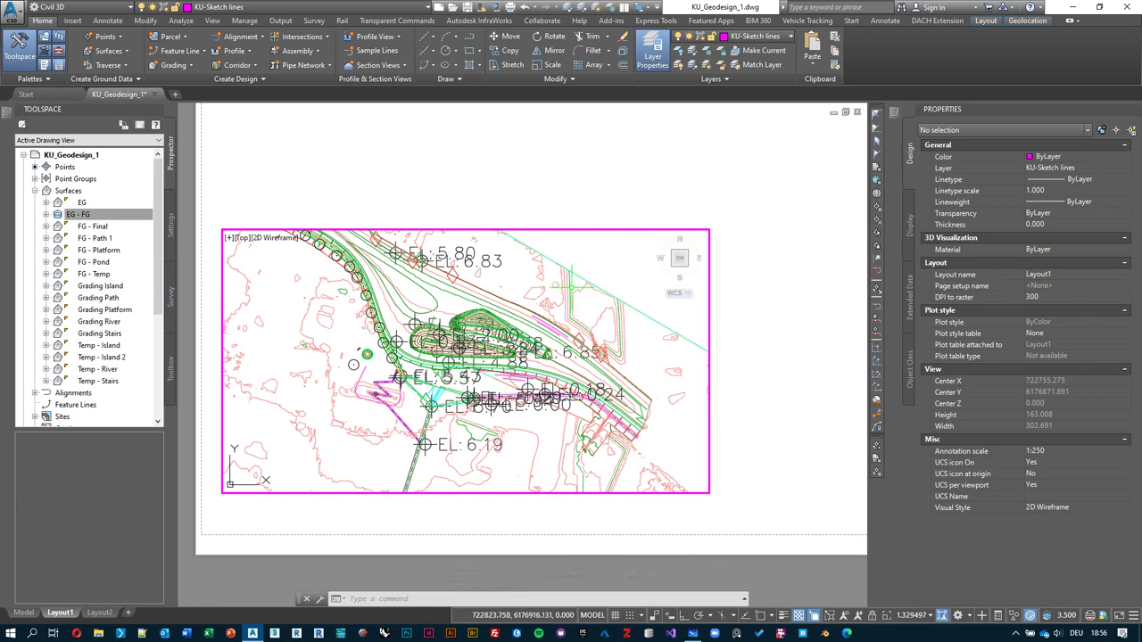
double_click(627, 158)
- Select the site plan viewport by its frame in paper space
left_click(740, 250)
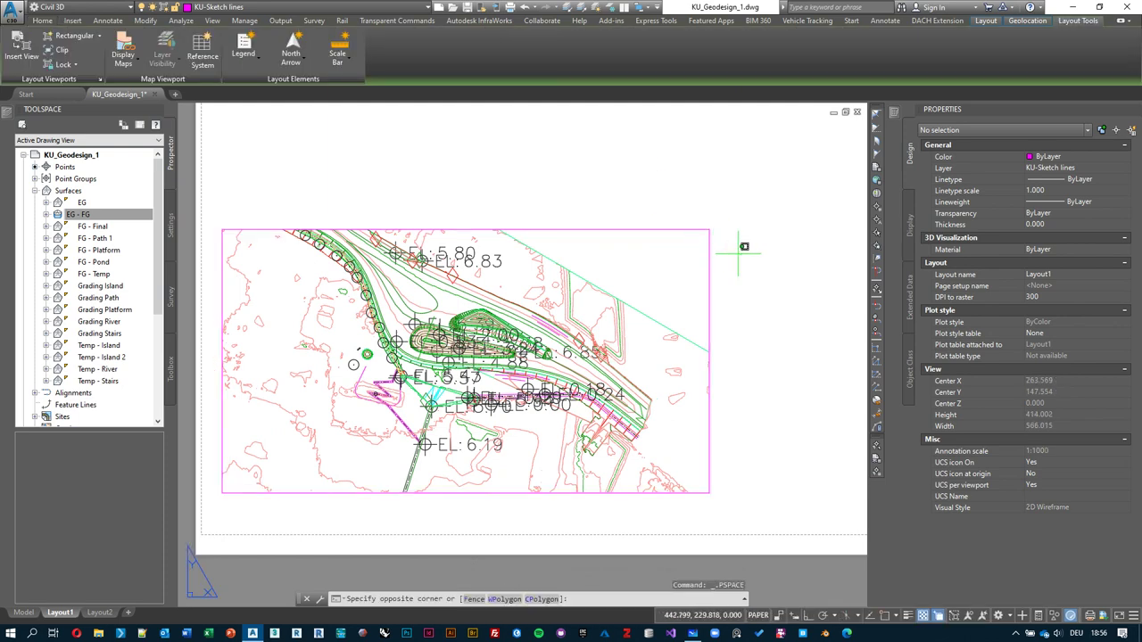
left_click(688, 202)
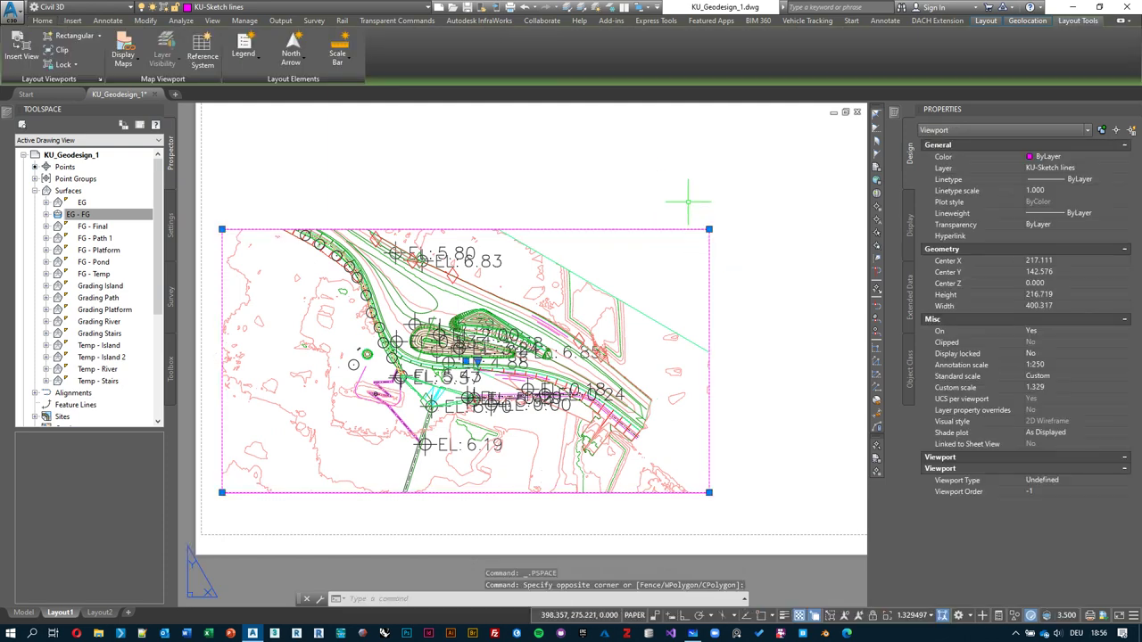
key("Escape")
left_click(745, 234)
key("Escape")
left_click(764, 231)
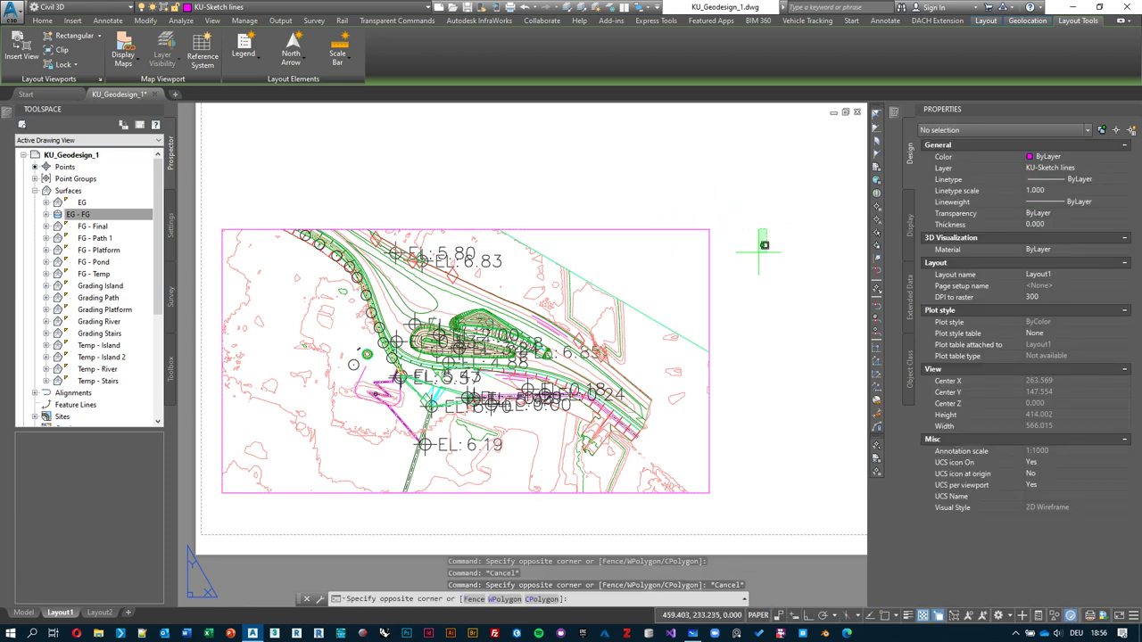
left_click(676, 191)
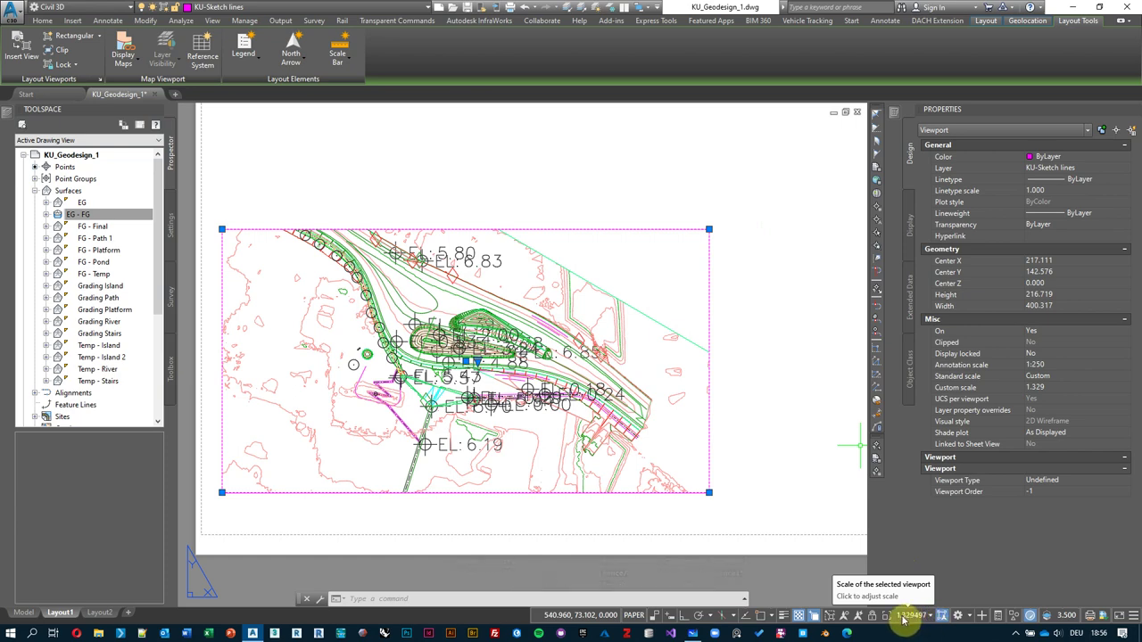
- Check that Viewport Scale is enabled in the status bar customization and set the selected viewport's scale to 1:1000
left_click(1135, 621)
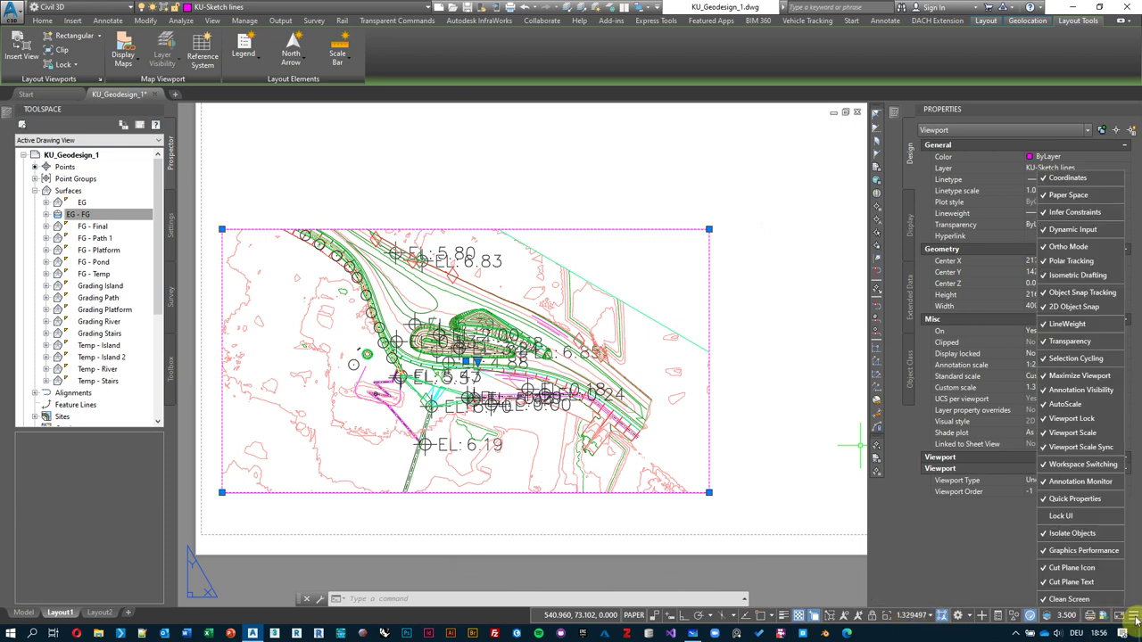
left_click(1078, 435)
left_click(1081, 438)
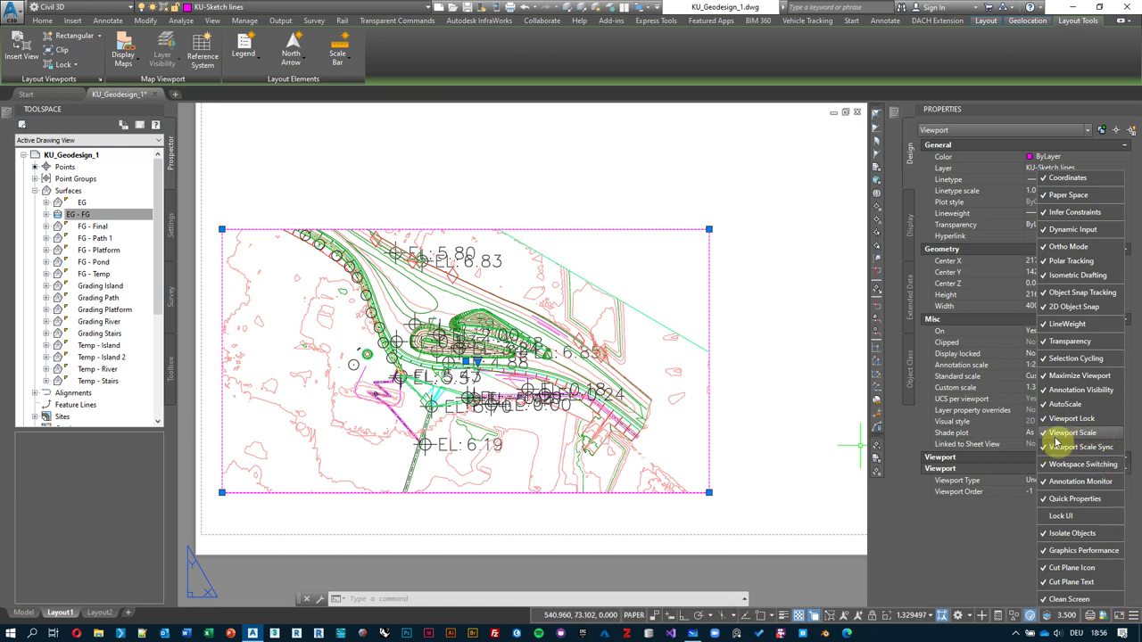
left_click(933, 618)
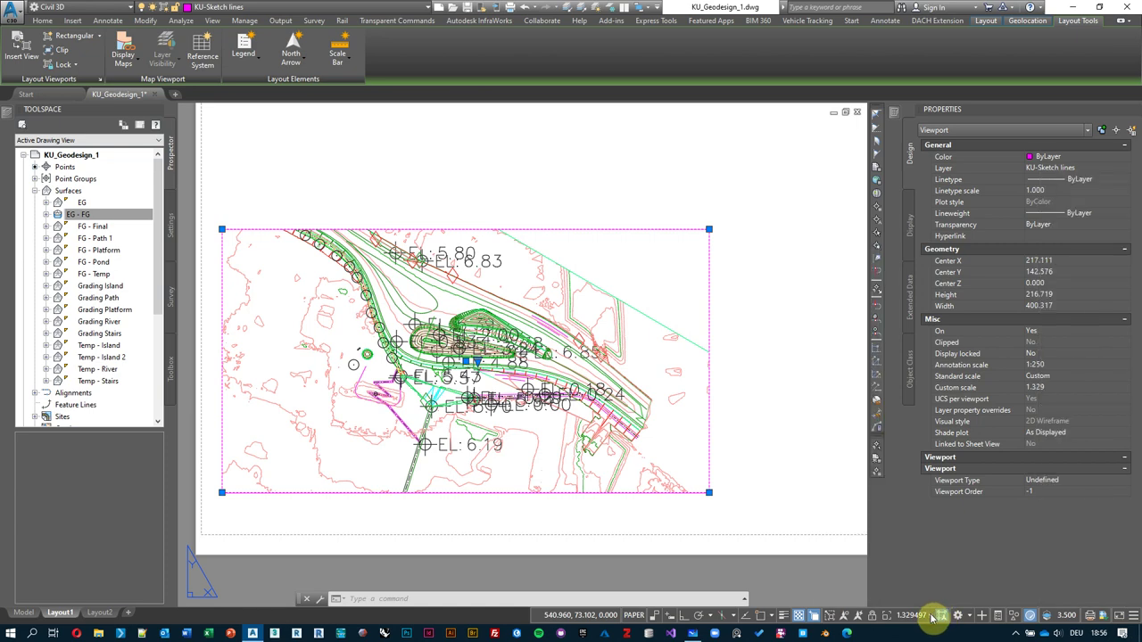
left_click(931, 617)
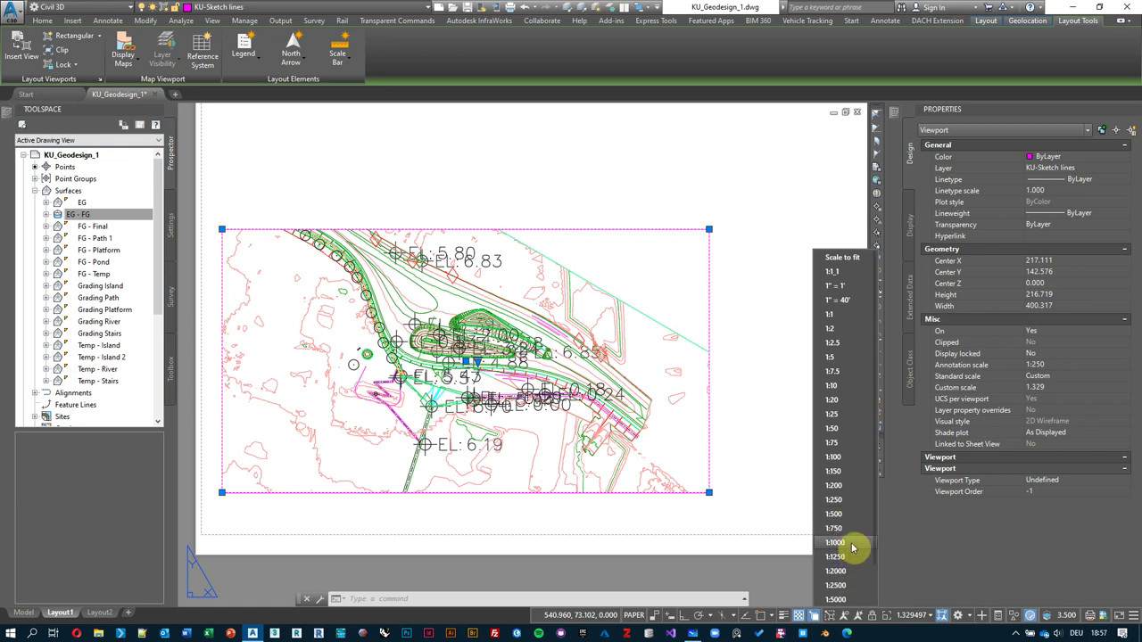
left_click(852, 544)
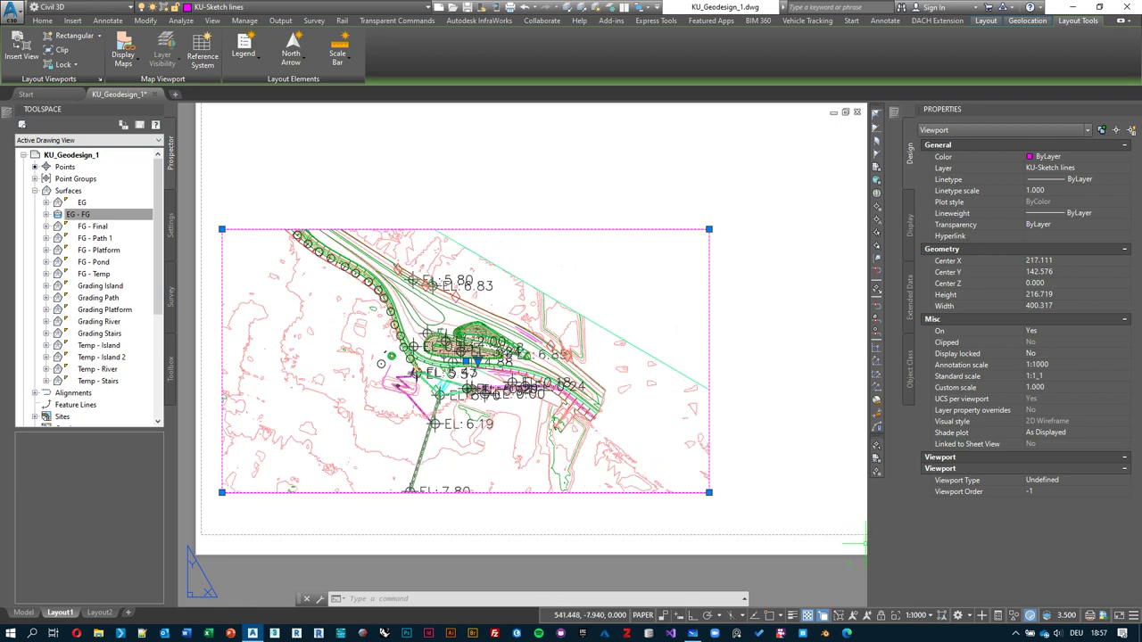
- Lock the viewport's display and test the lock by switching between its model space and paper space
left_click(882, 615)
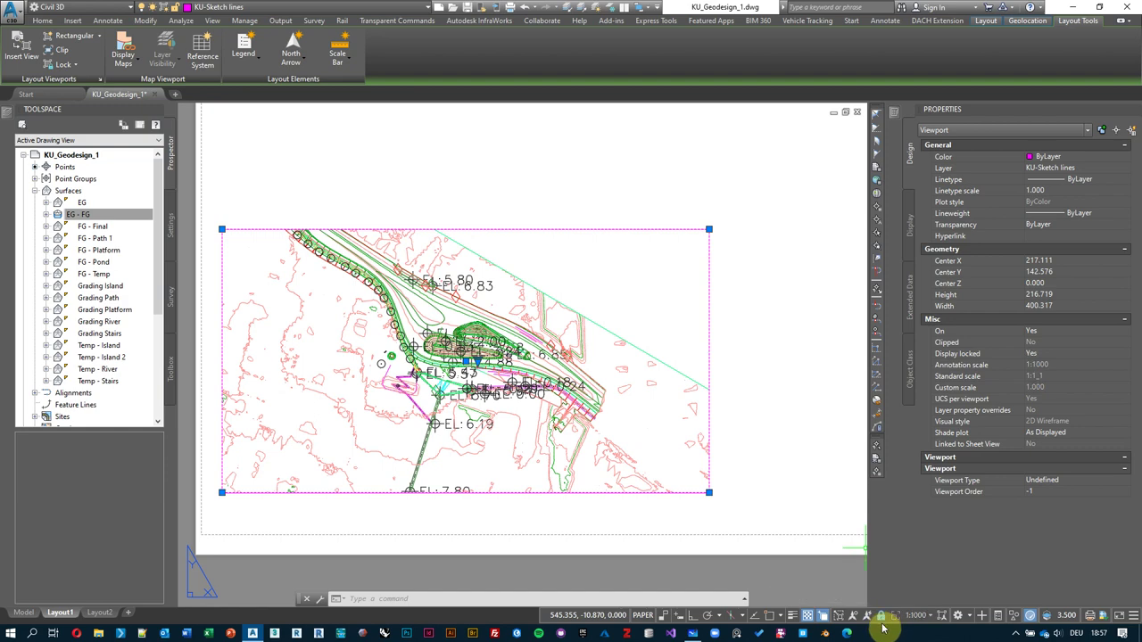
left_click(732, 309)
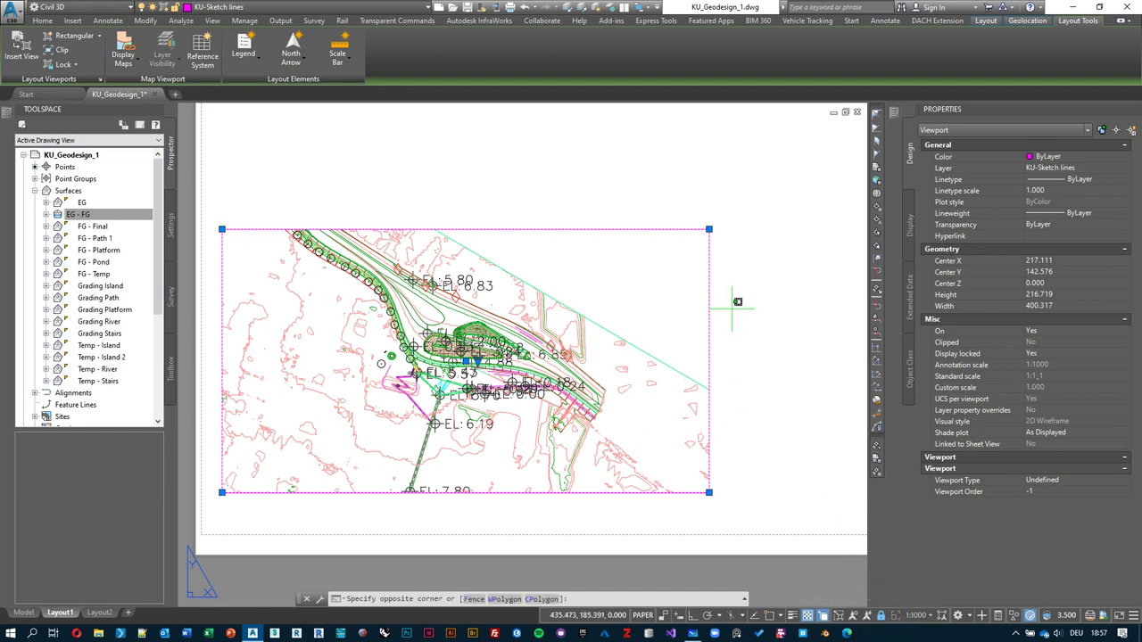
double_click(643, 294)
mouse_move(537, 321)
middle_mouse_down()
mouse_move(595, 321)
mouse_move(543, 339)
middle_mouse_up()
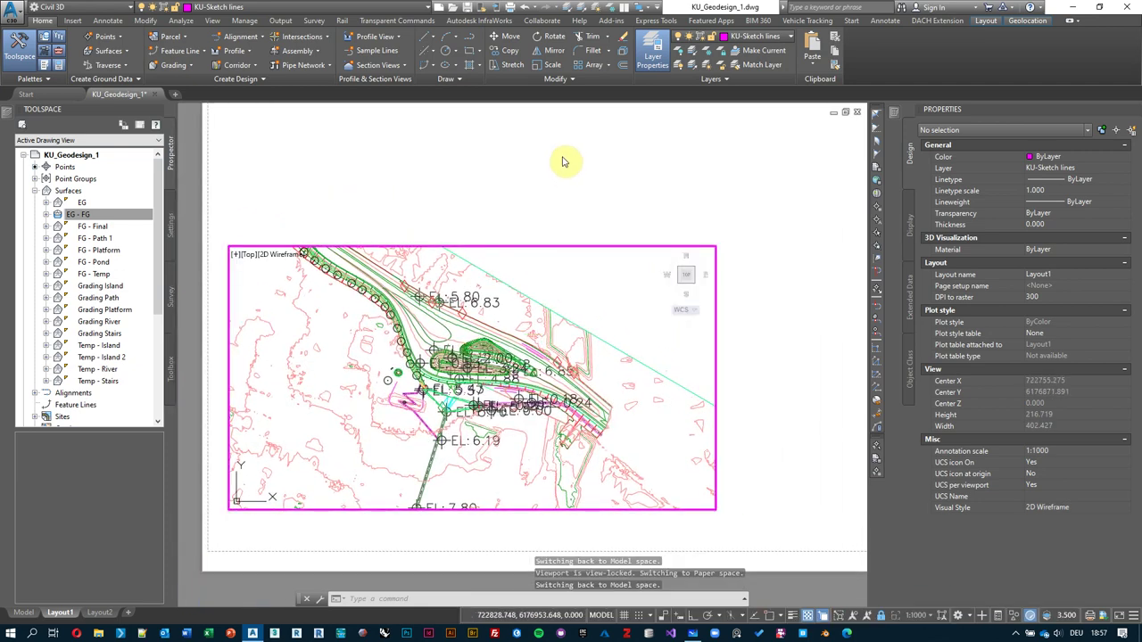
double_click(798, 333)
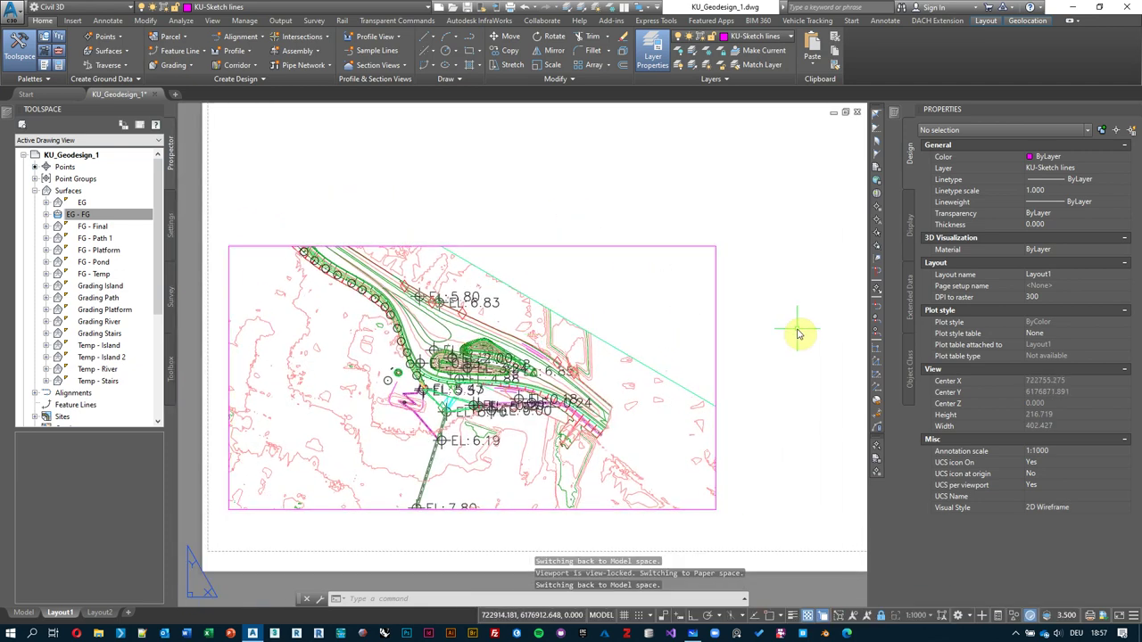
double_click(632, 311)
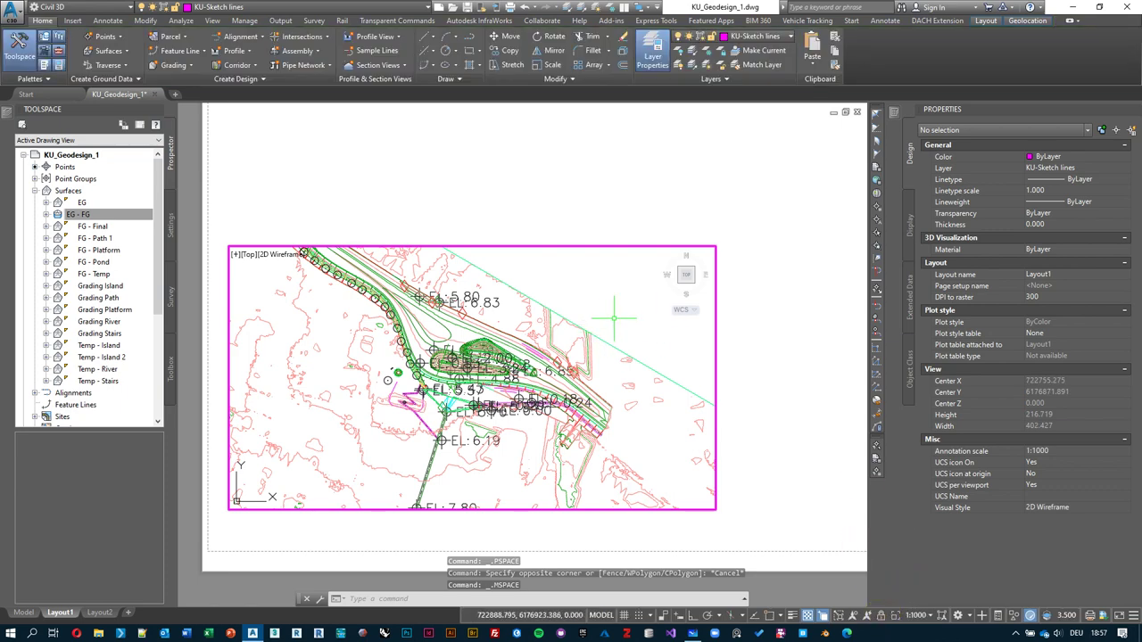
- Unlock the viewport and reframe its model view to include the whole path, from its northwest end to the island and bridge area
middle_click_drag(503, 349, 537, 294)
scroll(536, 294, "up", 2)
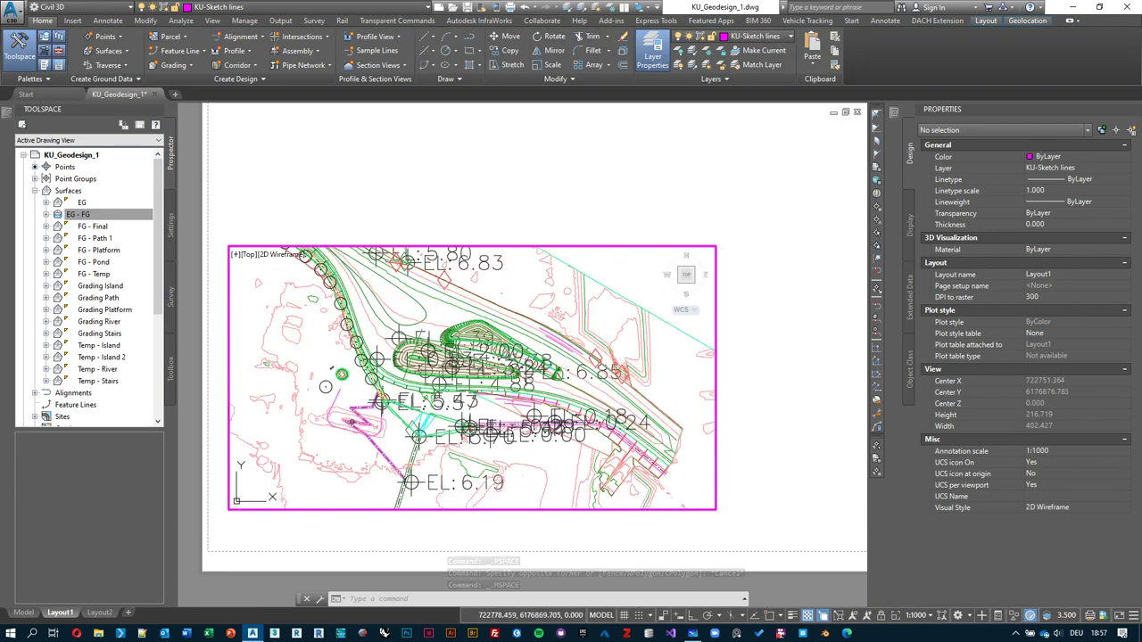
scroll(495, 385, "down", 2)
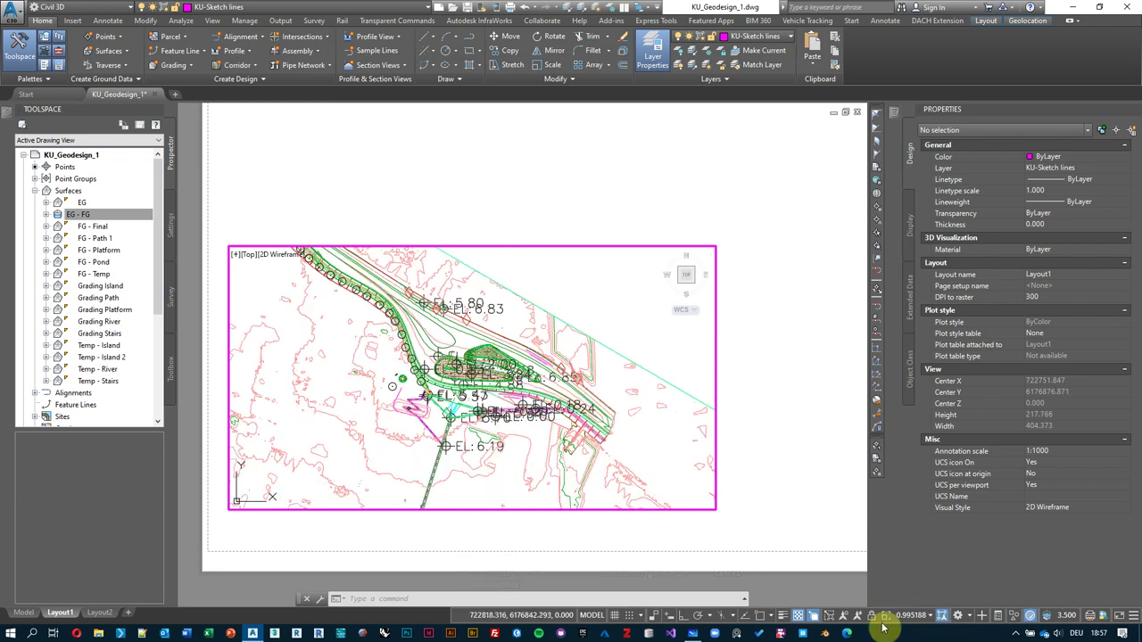
scroll(529, 348, "down", 1)
scroll(530, 348, "up", 1)
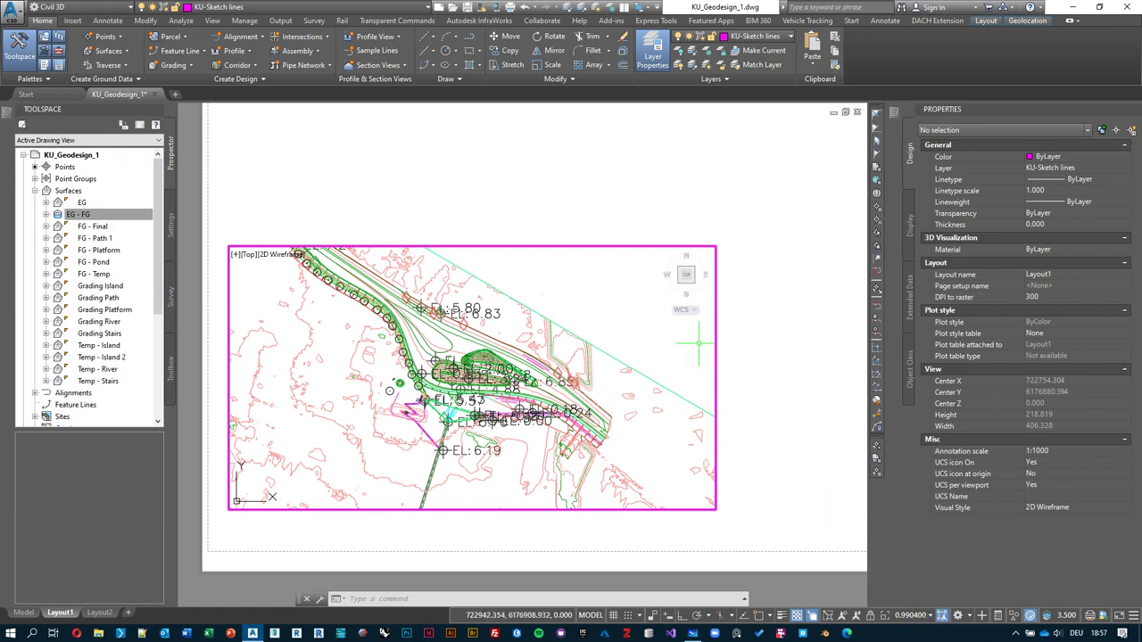
scroll(566, 326, "down", 2)
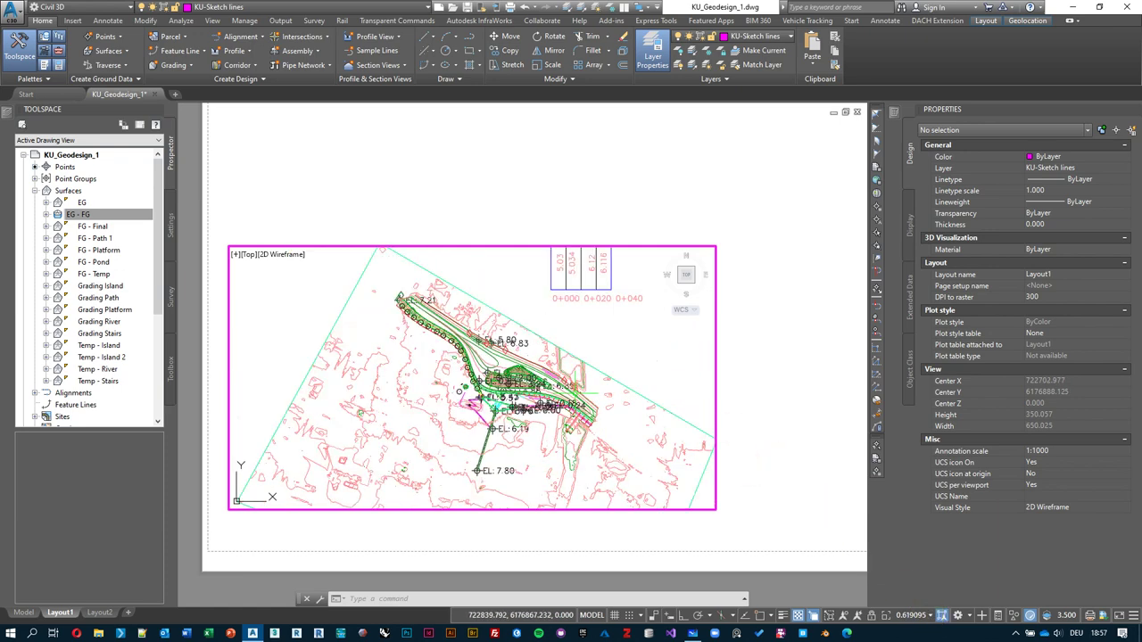
scroll(486, 346, "up", 2)
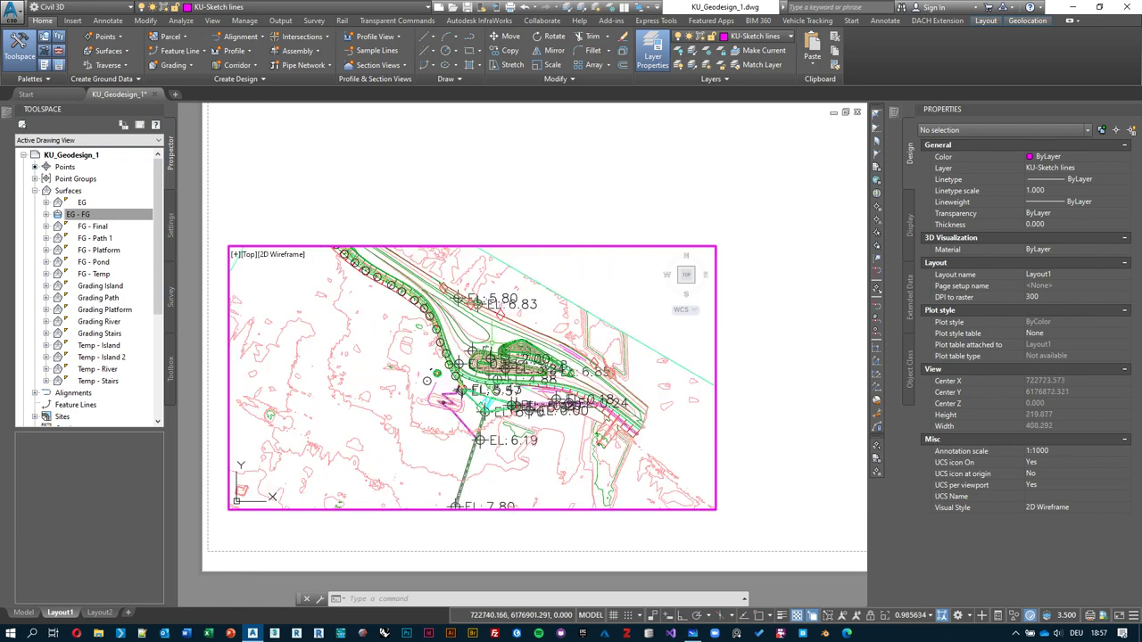
middle_click_drag(380, 286, 369, 335)
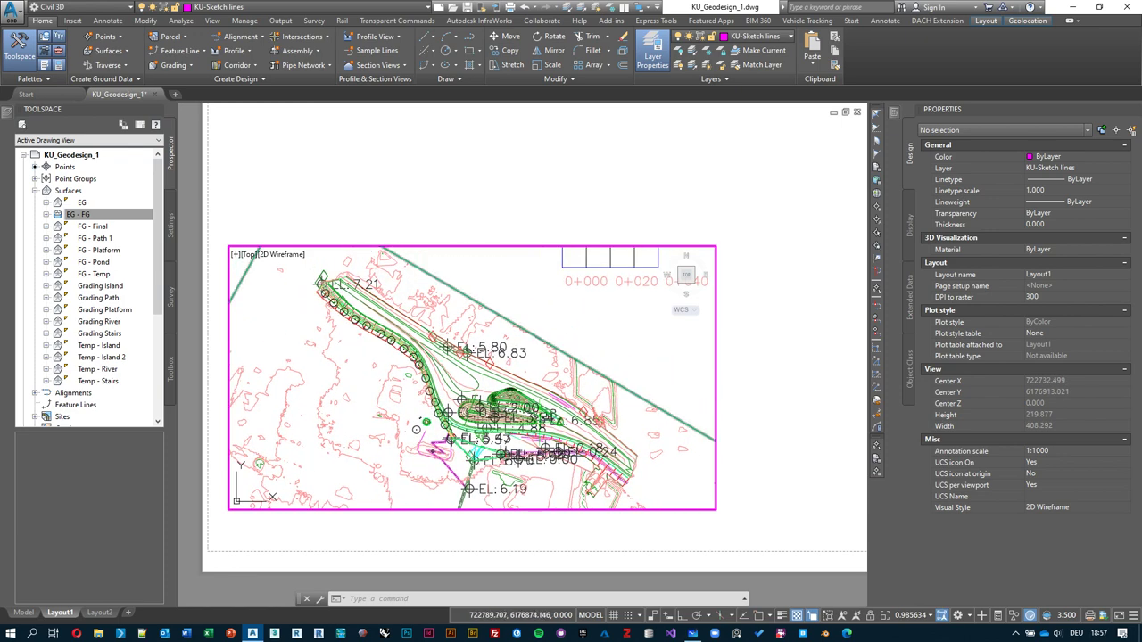
middle_click_drag(536, 411, 536, 393)
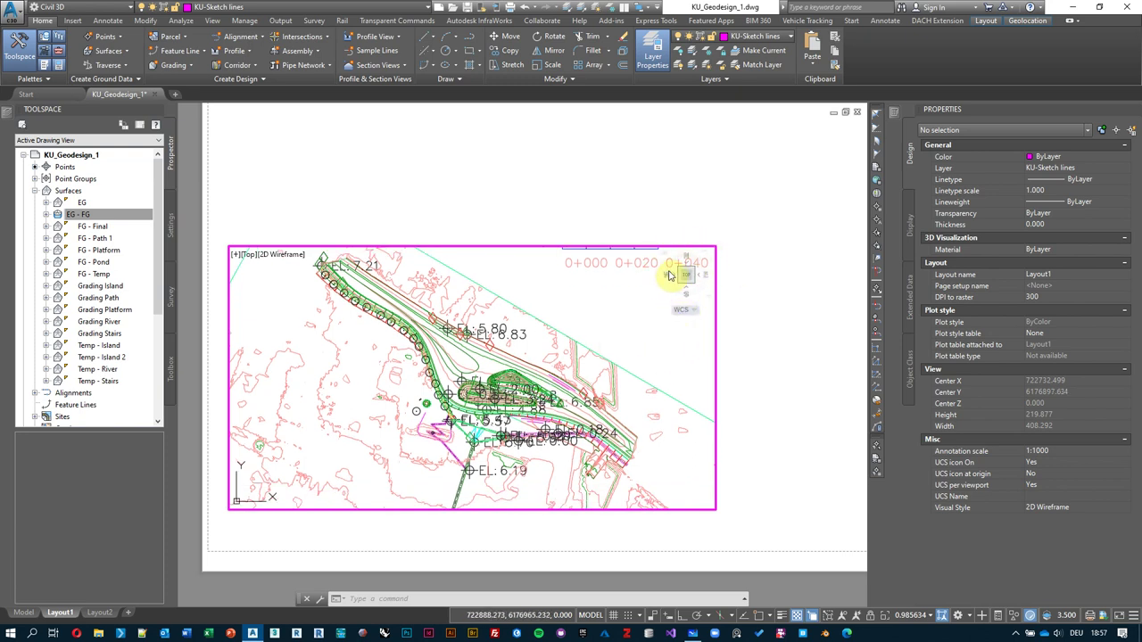
- Define a new UCS in the viewport with its origin beside the northwest path and its X-axis pointing southeast along the site
left_click(694, 312)
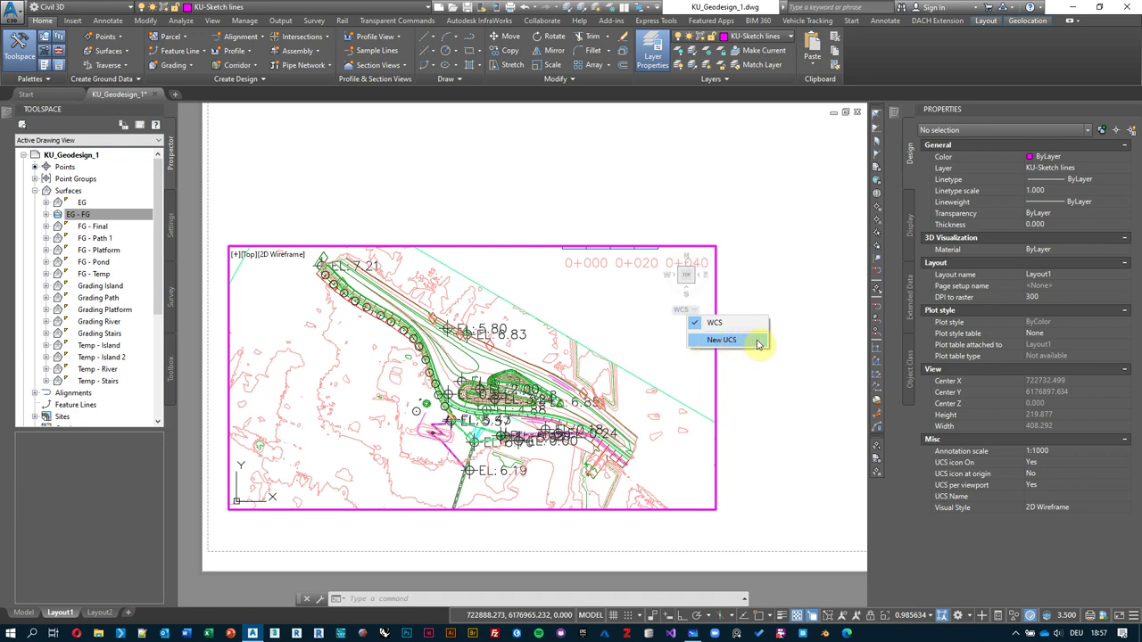
left_click(758, 343)
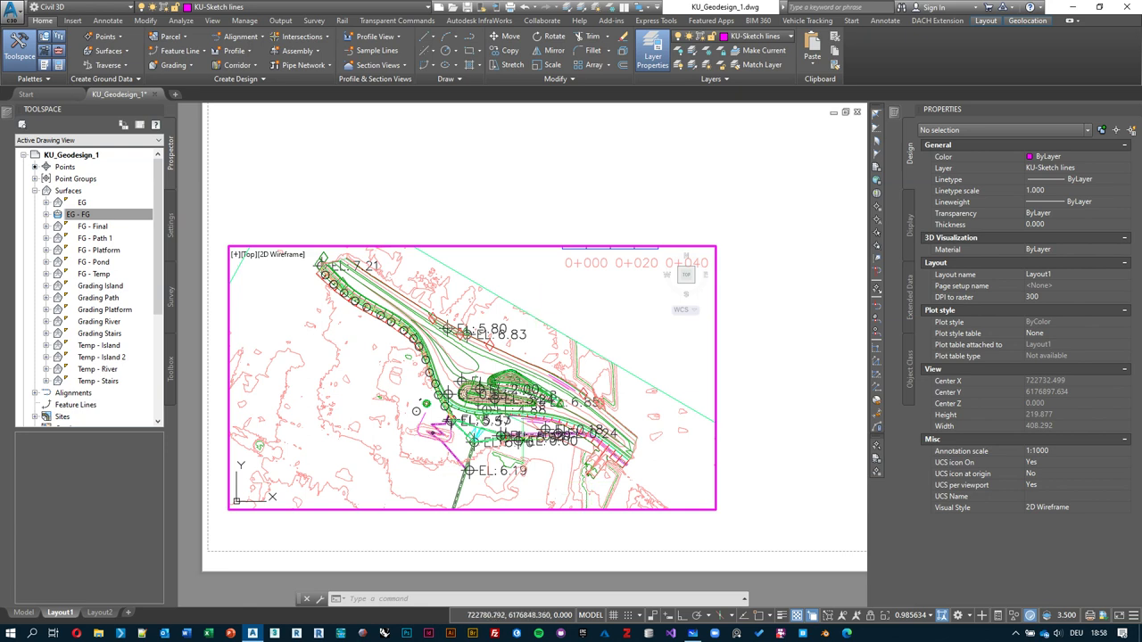
left_click(697, 314)
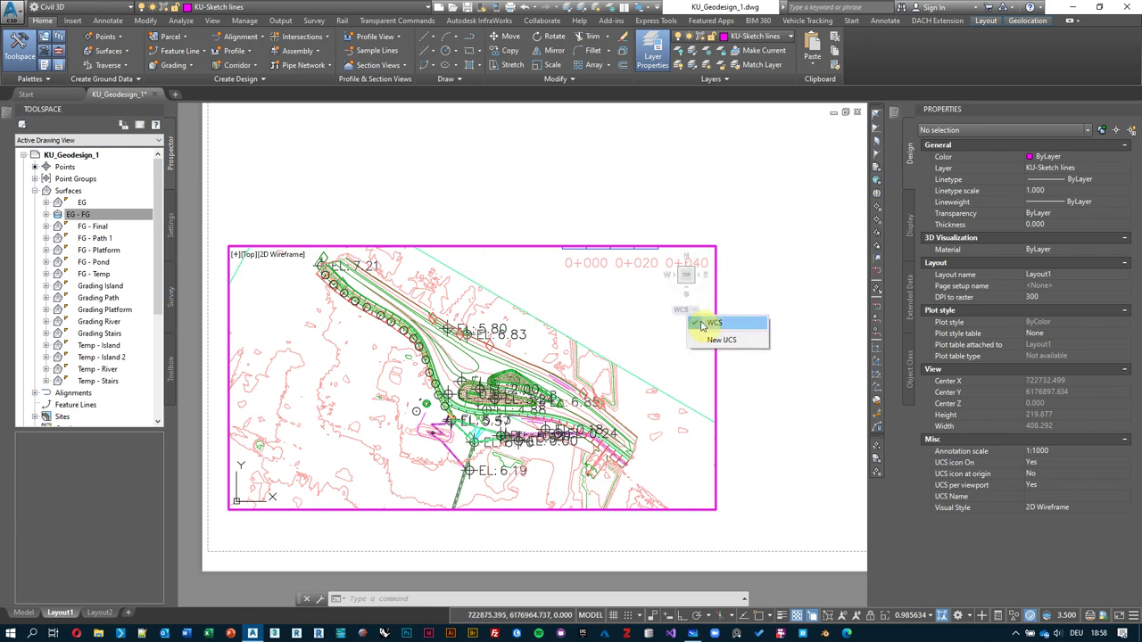
left_click(716, 327)
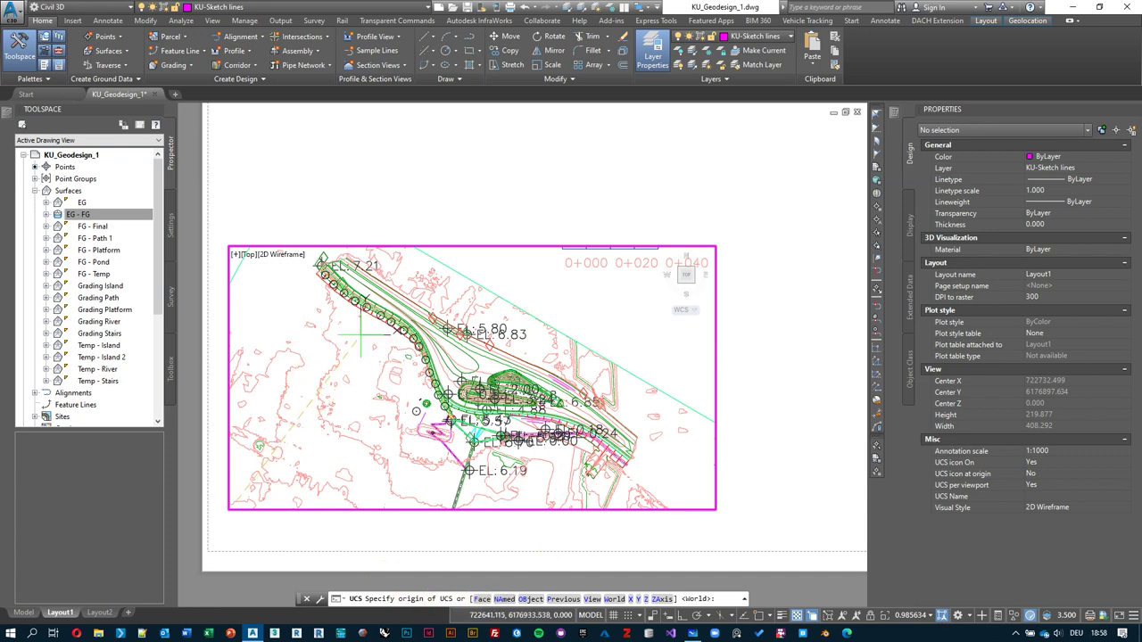
left_click(354, 320)
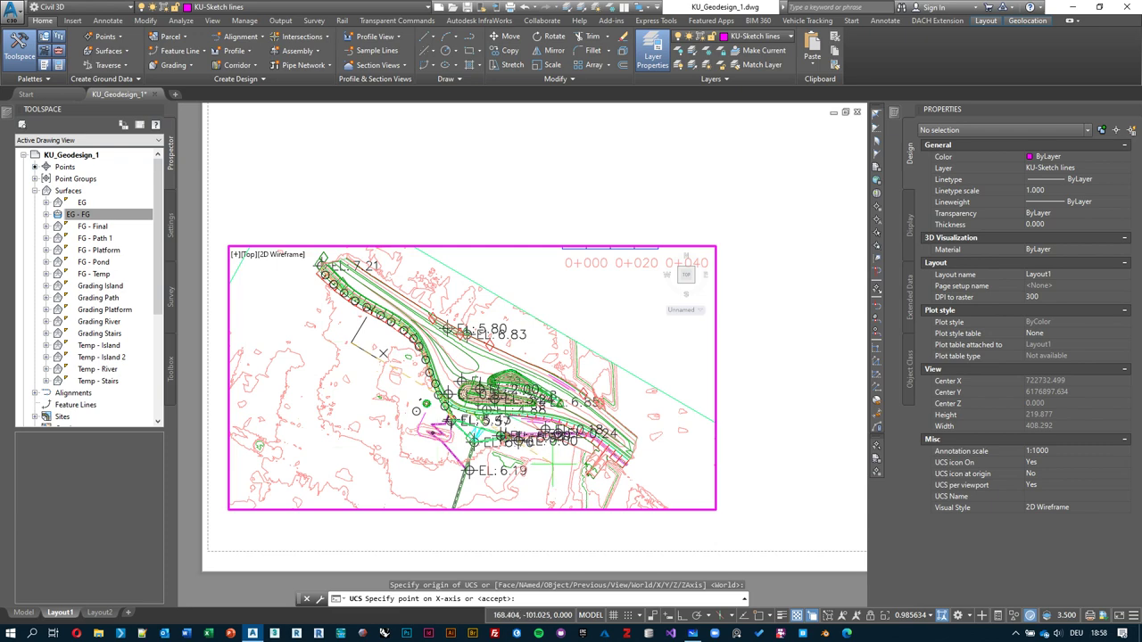
left_click(554, 461)
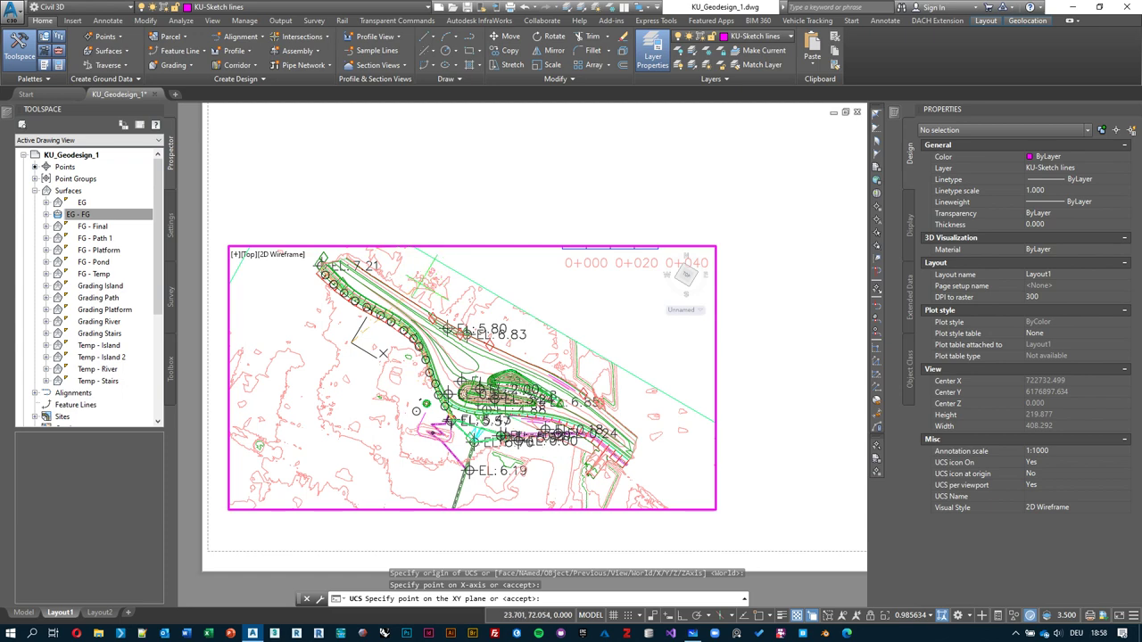
key("Return")
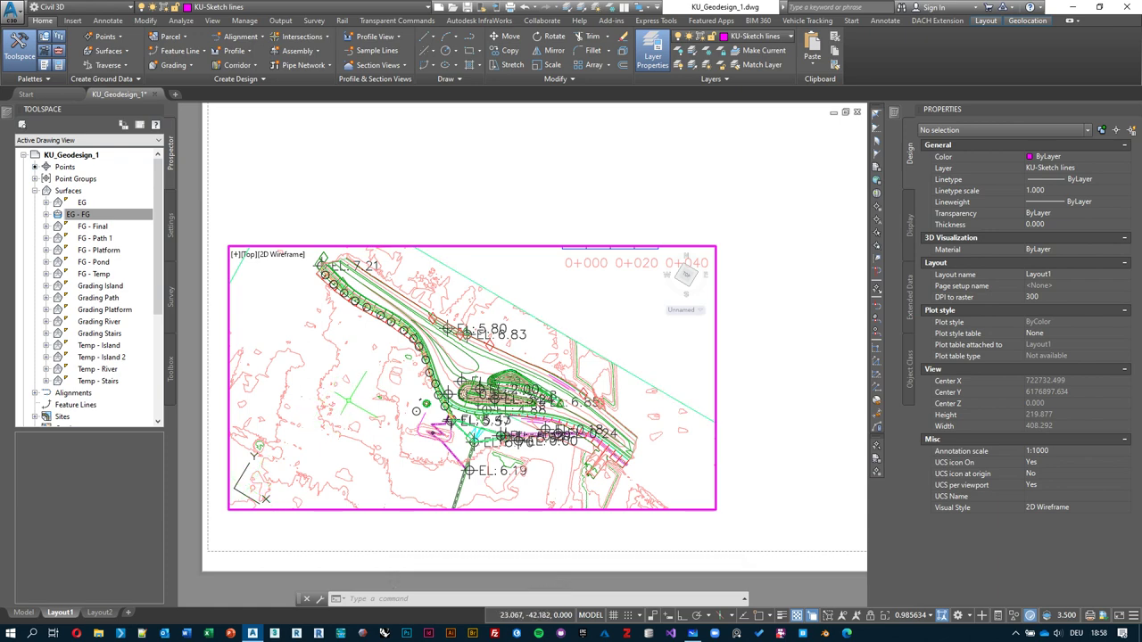
- Rotate the viewport's view to the current UCS with the PLAN command and frame the path and island area closely
mouse_move(355, 394)
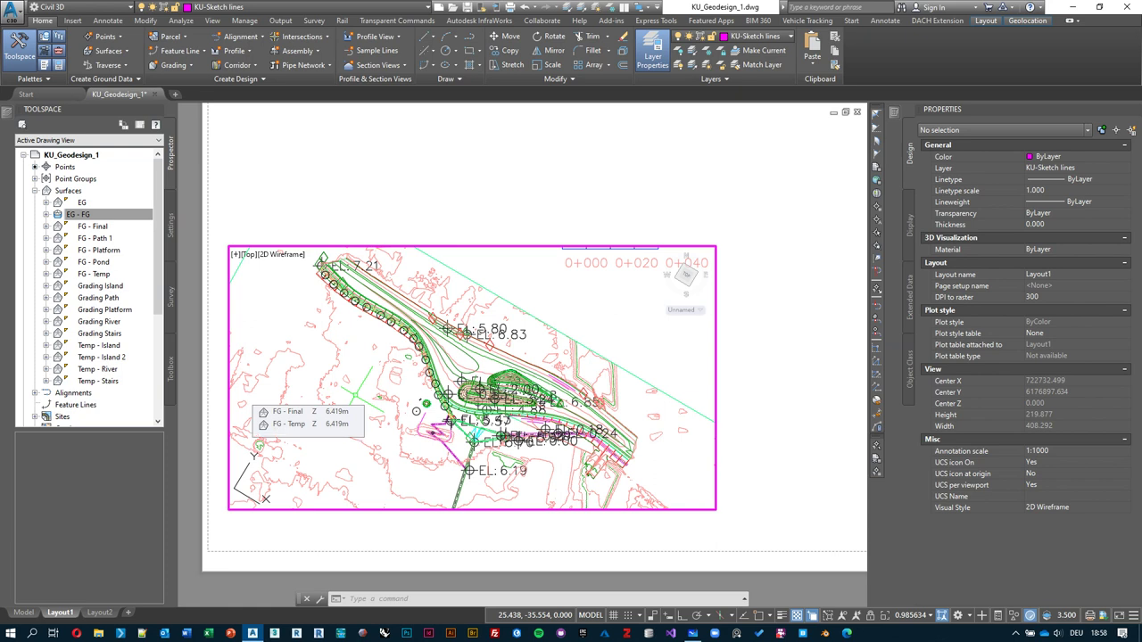
type("pl")
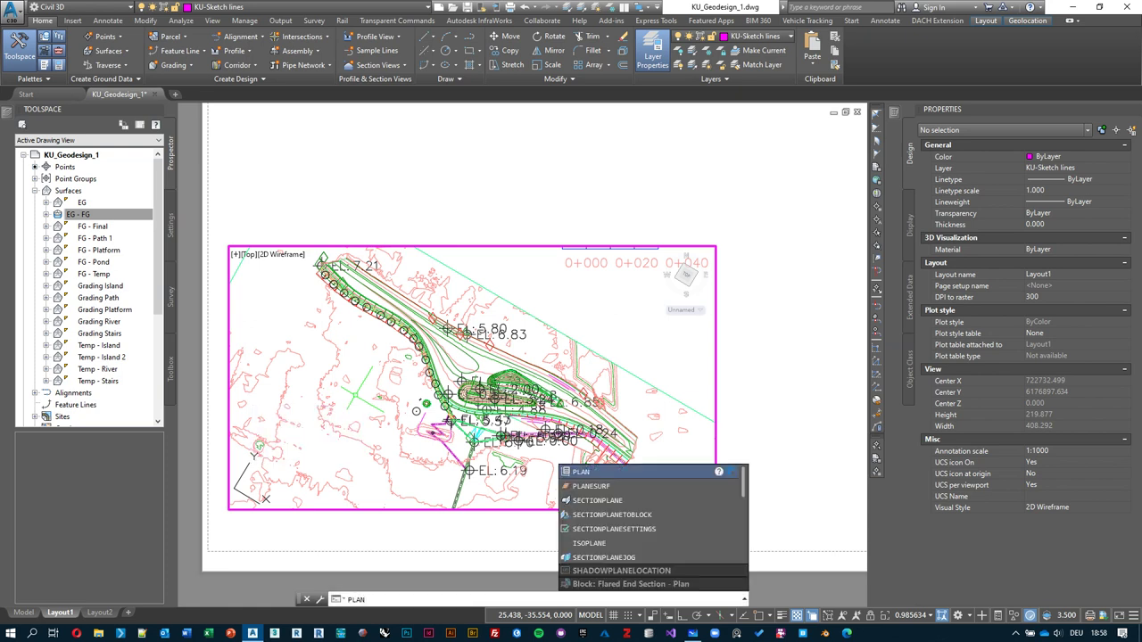
key("Return")
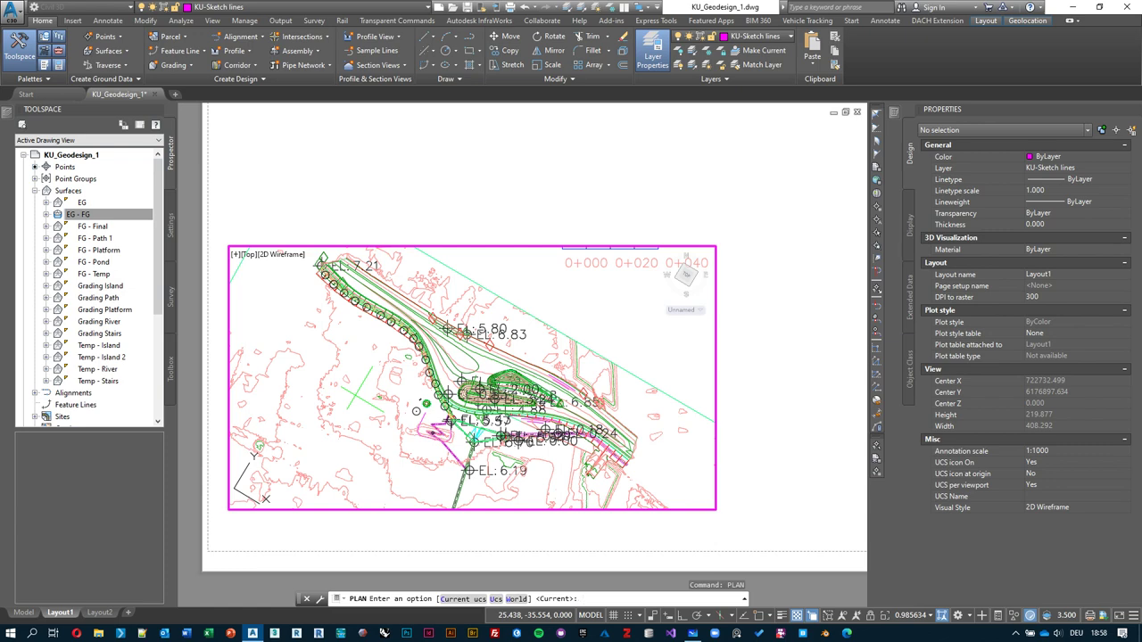
key("Return")
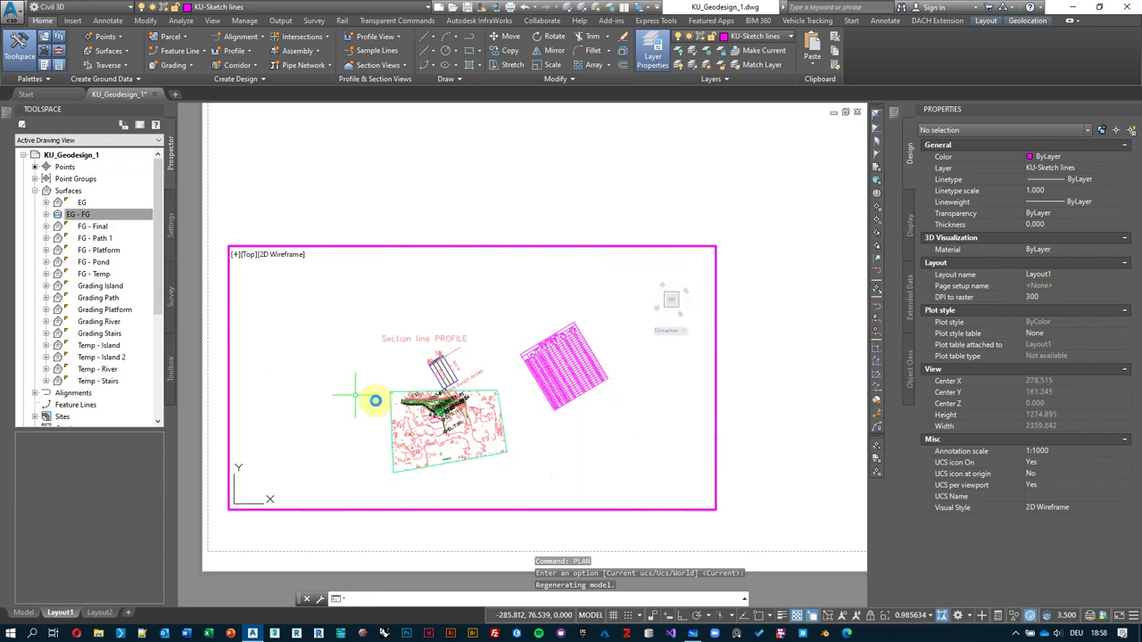
scroll(426, 417, "up", 8)
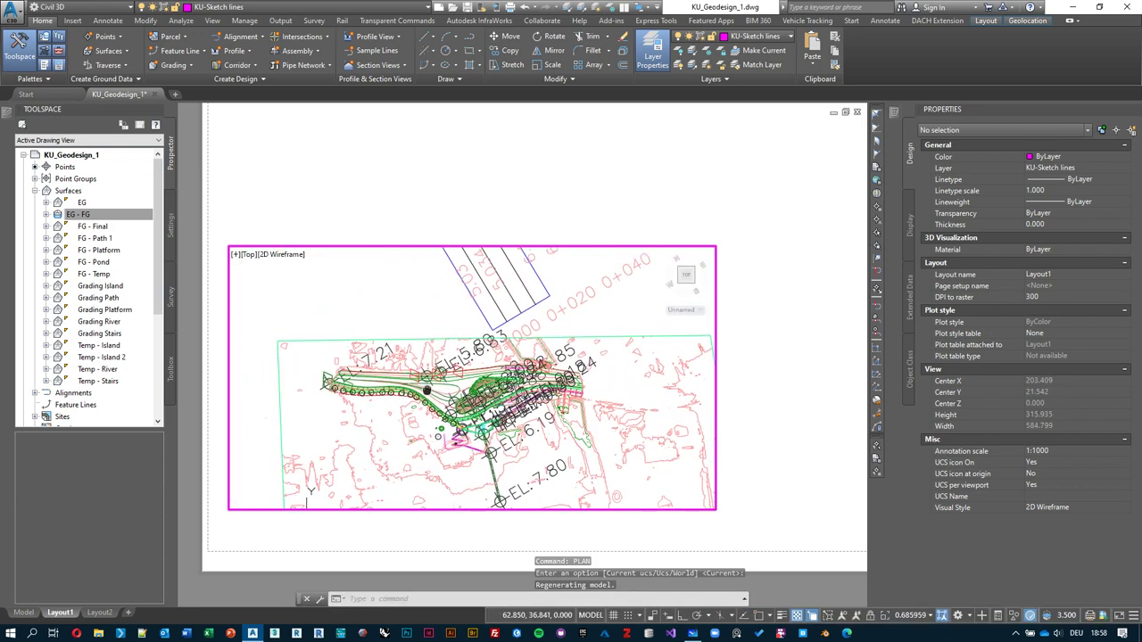
middle_click_drag(373, 385, 397, 397)
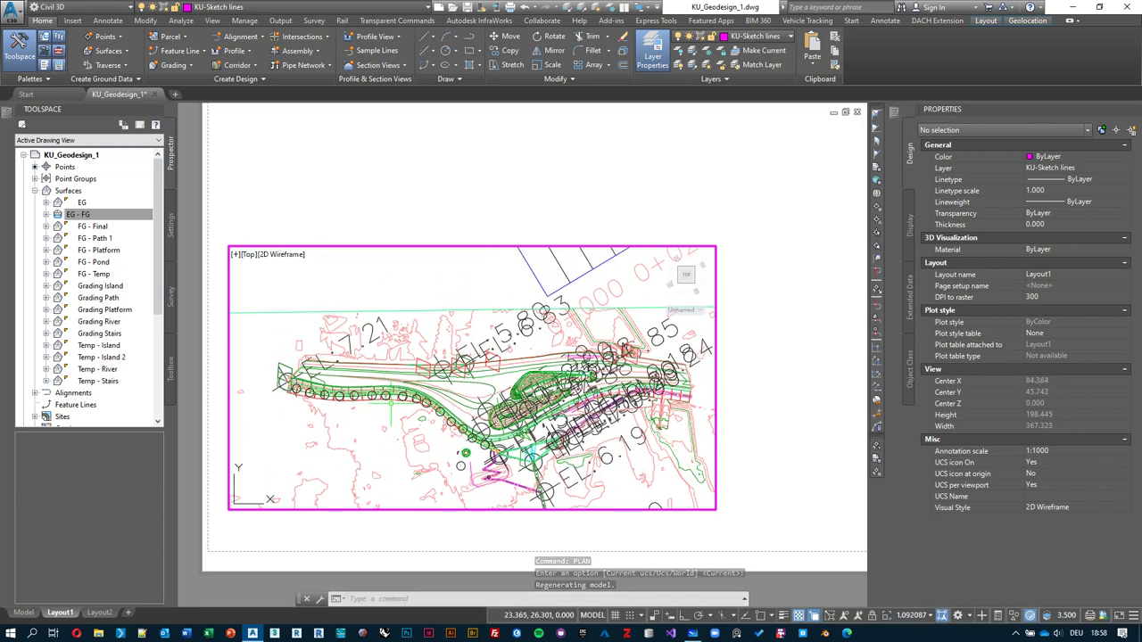
mouse_move(432, 438)
middle_mouse_down()
mouse_move(407, 390)
mouse_move(466, 429)
middle_mouse_up()
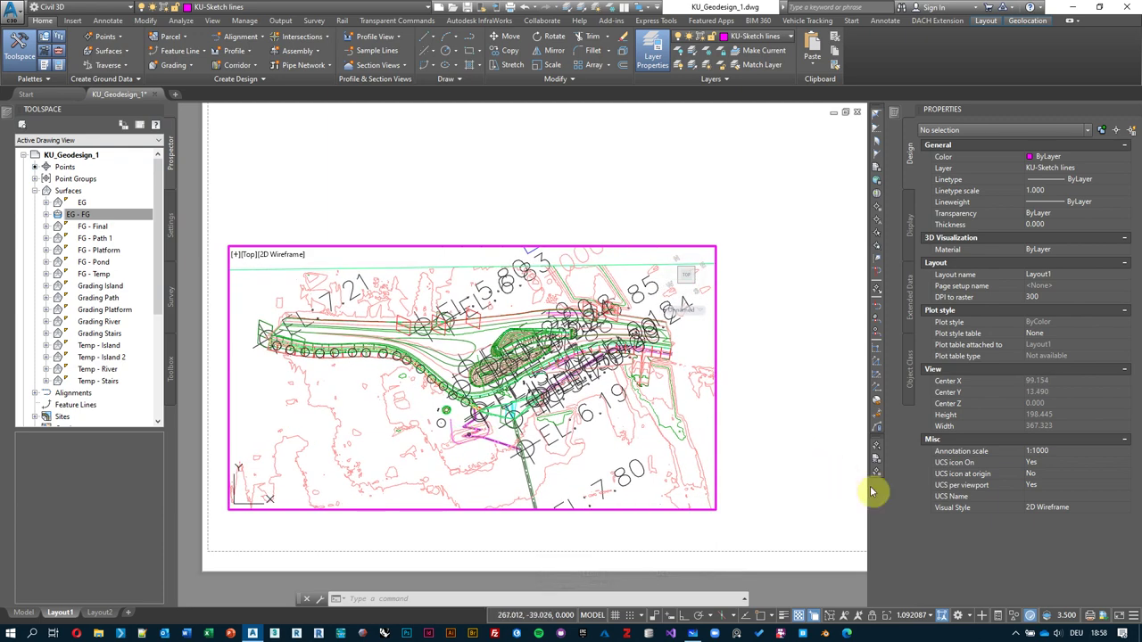
- Return to paper space, set the viewport's scale to 1:1000, and lock its display
double_click(766, 425)
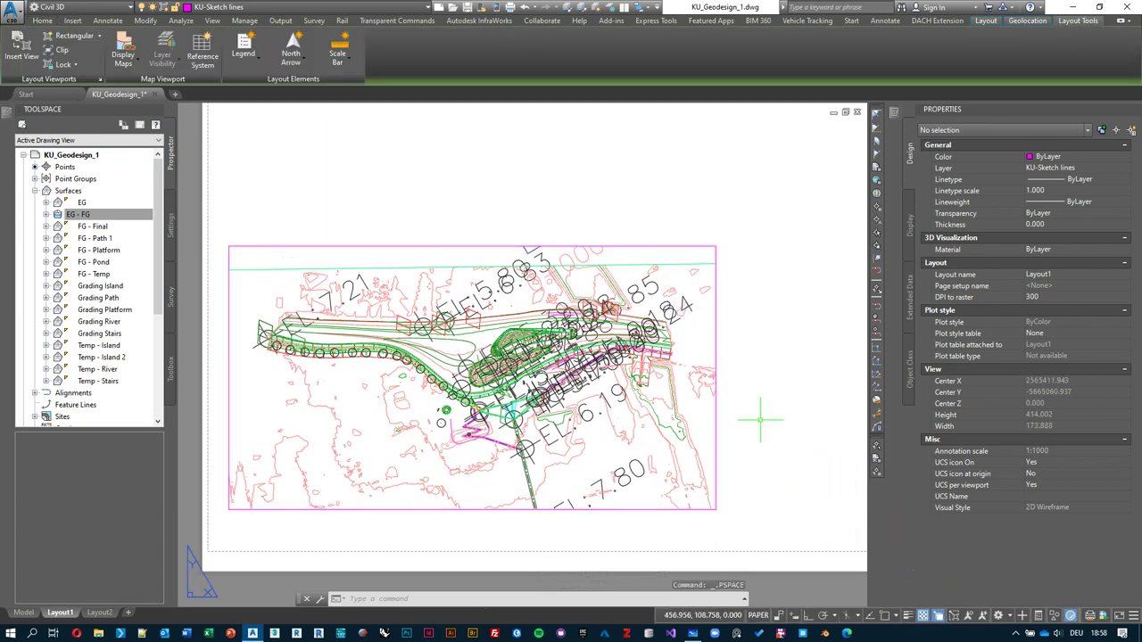
left_click(764, 416)
left_click(712, 421)
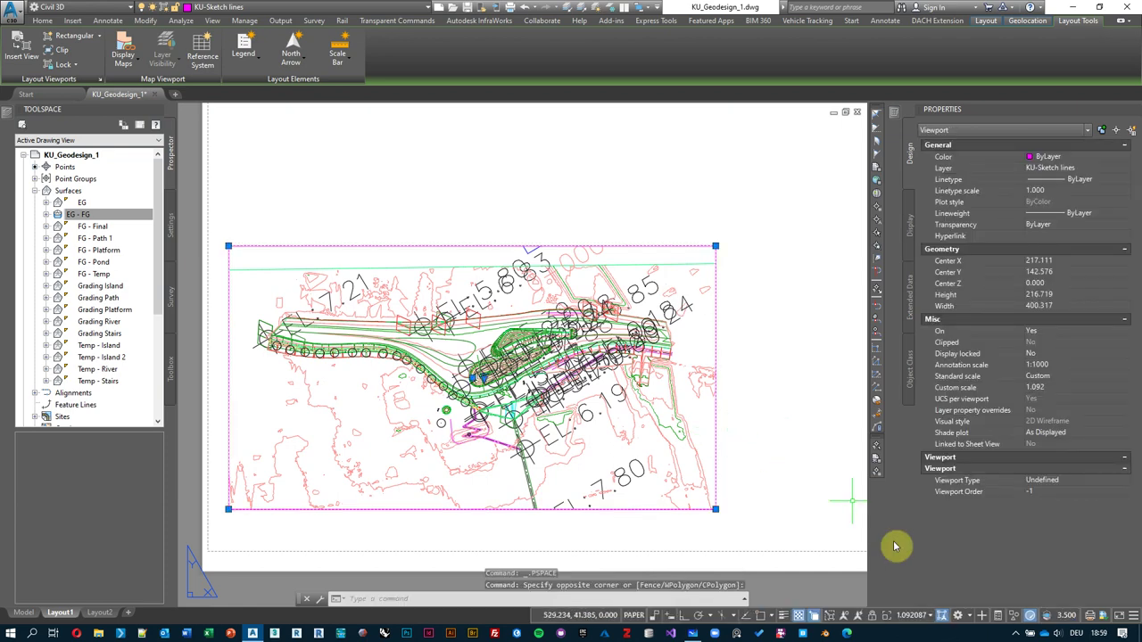
left_click(935, 615)
left_click(843, 543)
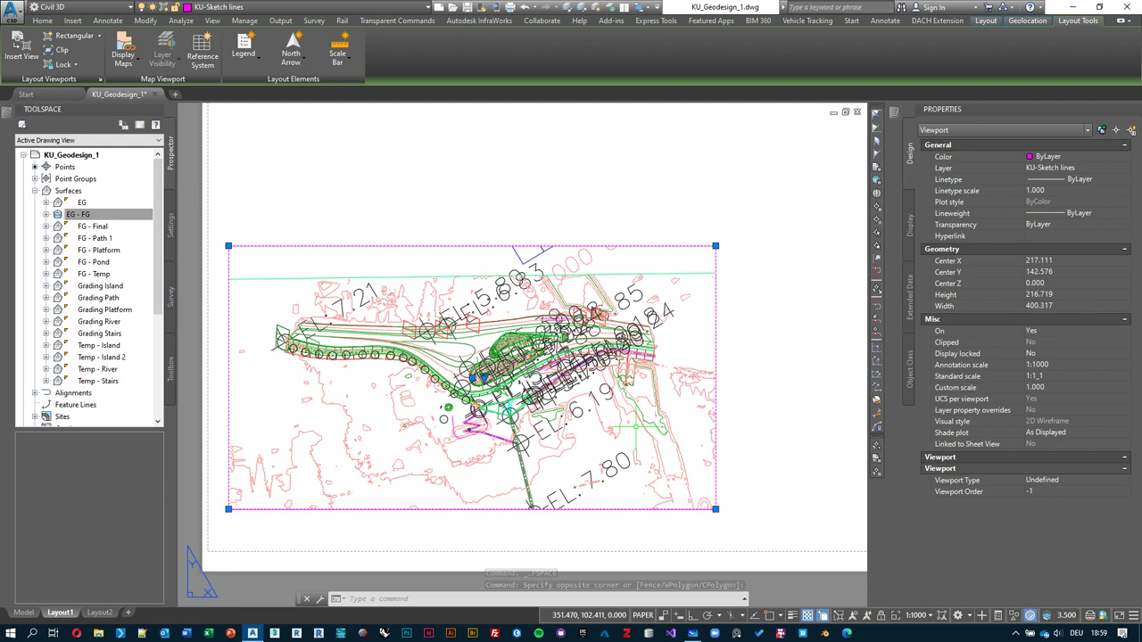
left_click(882, 615)
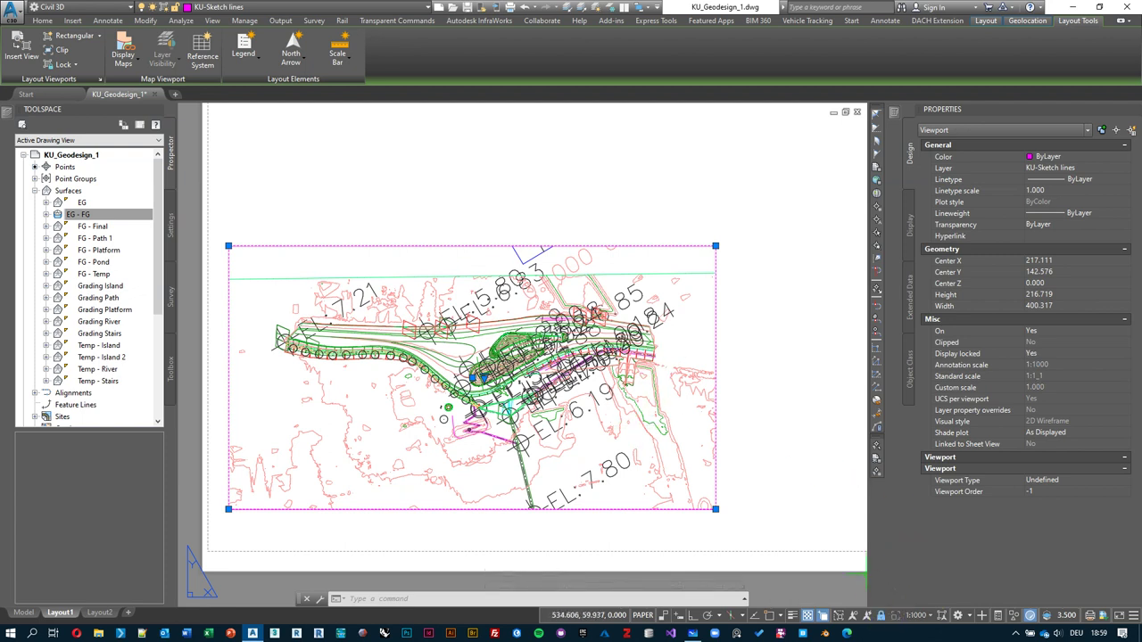
- Shrink the viewport frame around the path and island area to about 281 by 136 mm by stretching its corners
left_click(716, 246)
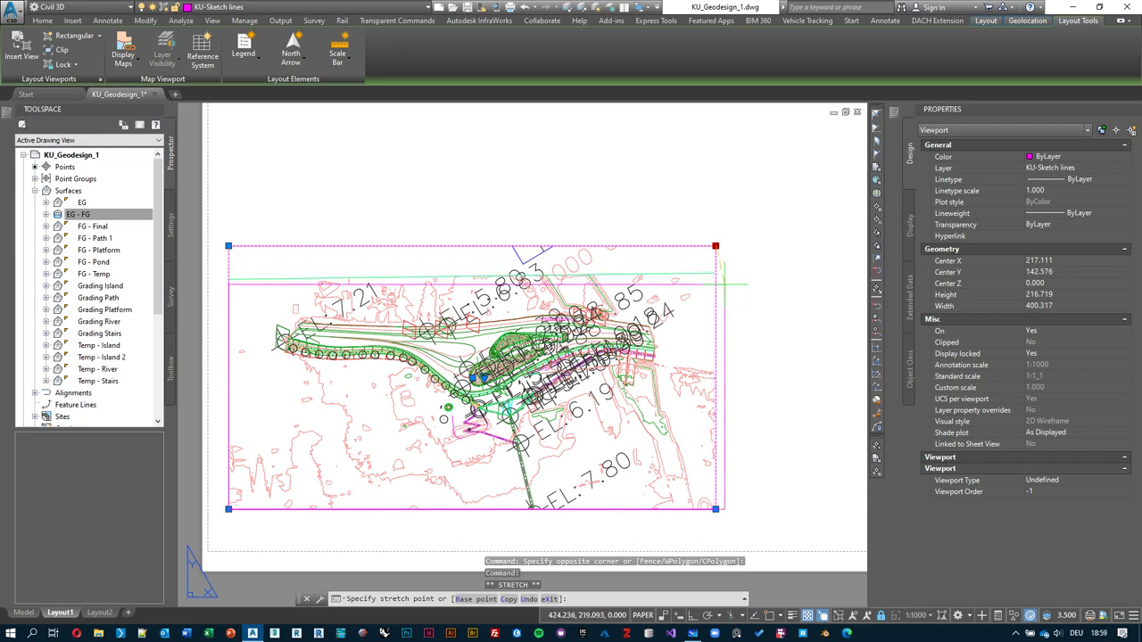
left_click(711, 285)
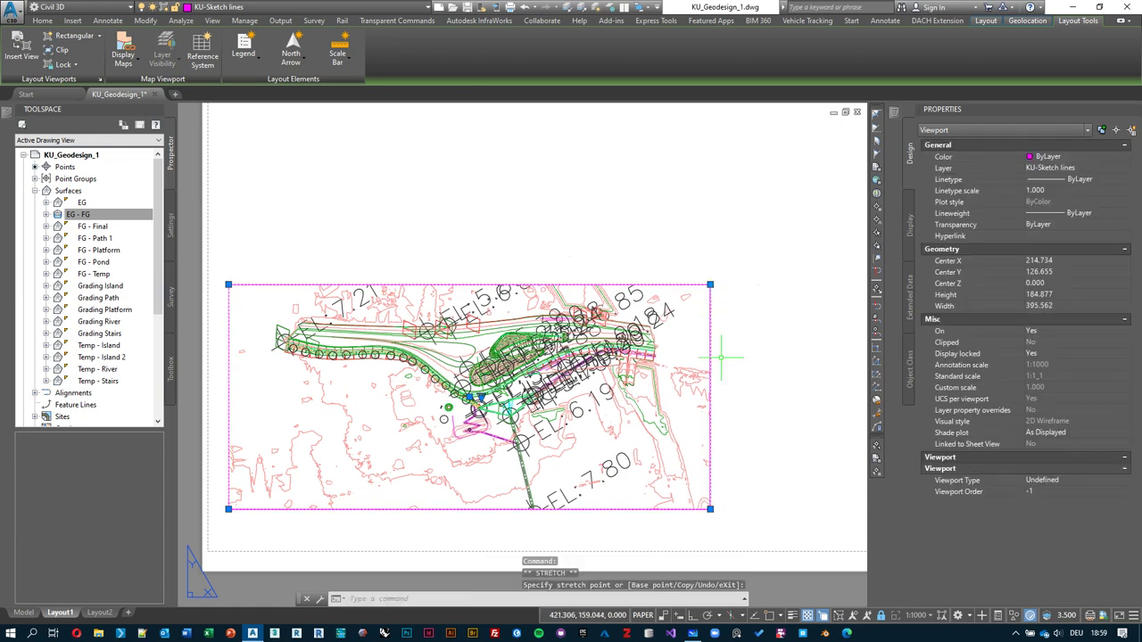
left_click(710, 510)
left_click(717, 453)
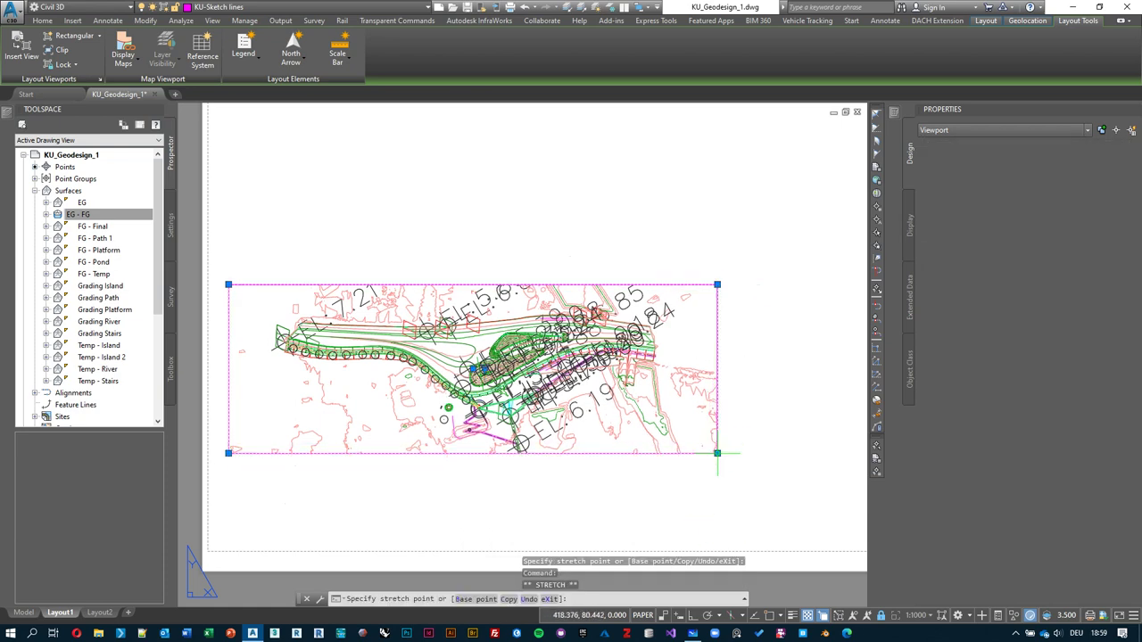
left_click(229, 285)
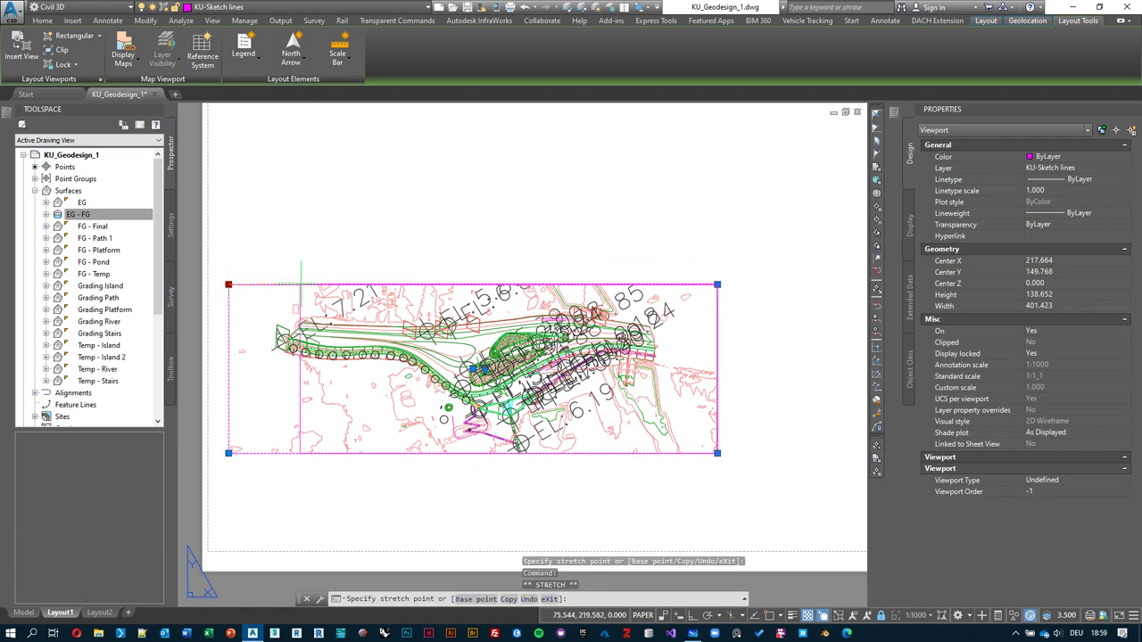
left_click(306, 285)
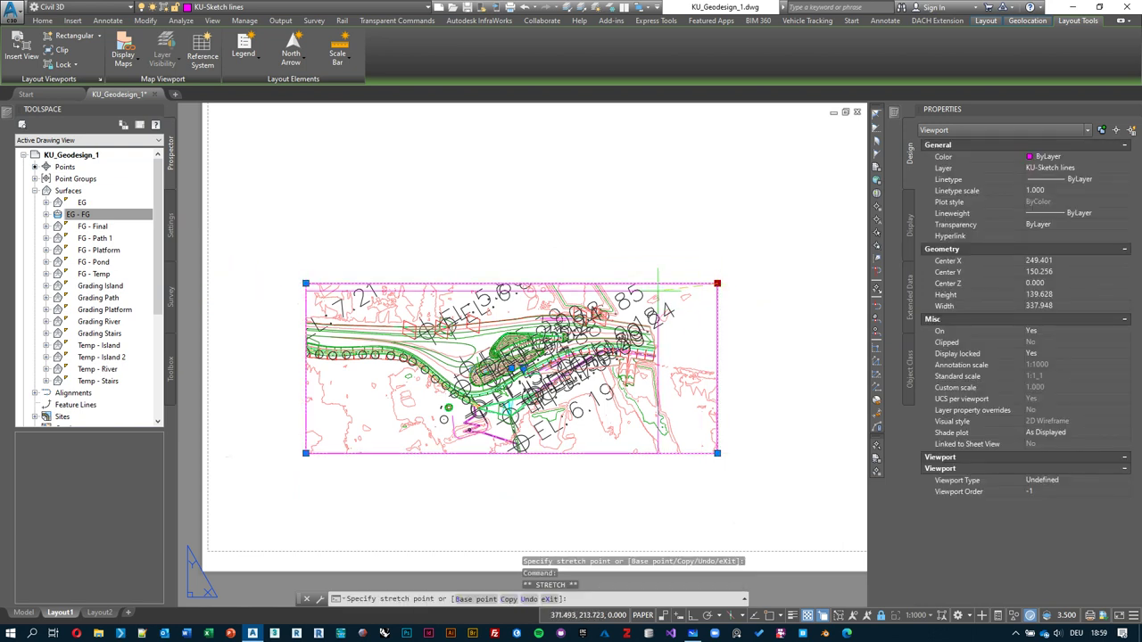
left_click(649, 287)
left_click(704, 336)
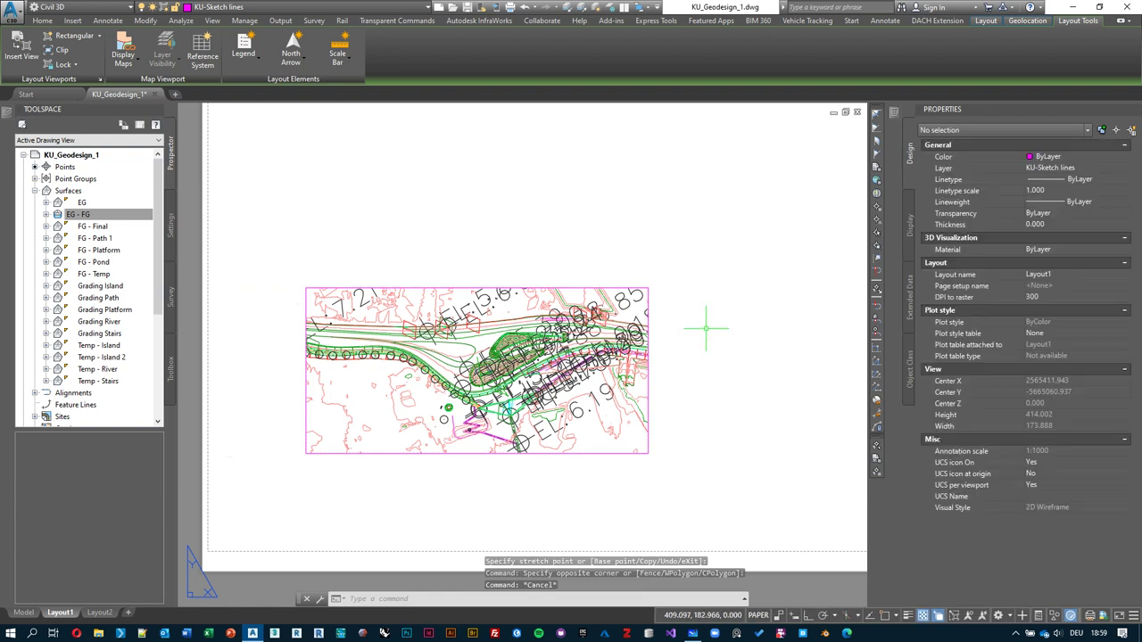
key("Escape")
left_click(568, 457)
left_click(680, 443)
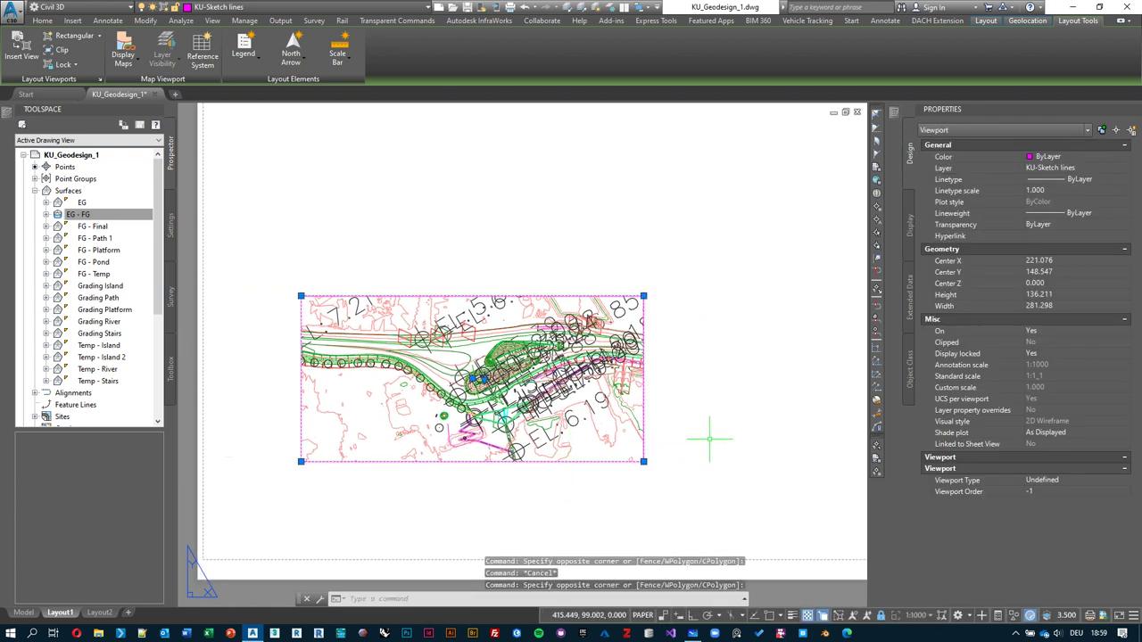
type("m")
key("Return")
left_click(712, 436)
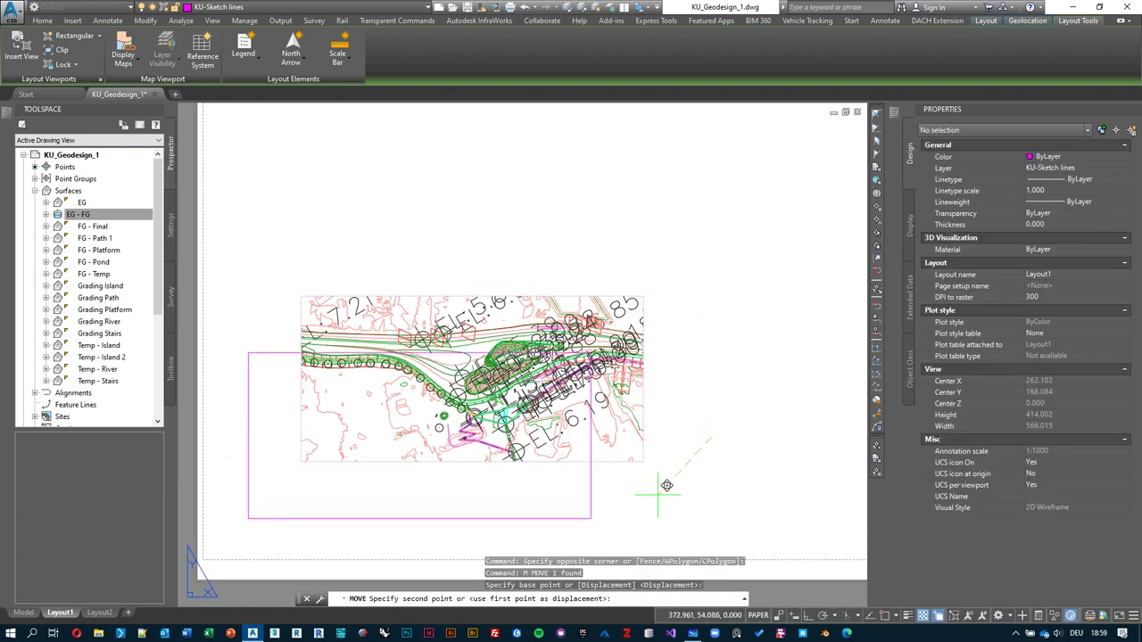
key("Escape")
- Move the viewport toward the lower-left corner of the sheet's printable area
left_click(618, 461)
left_click(618, 461)
type("move")
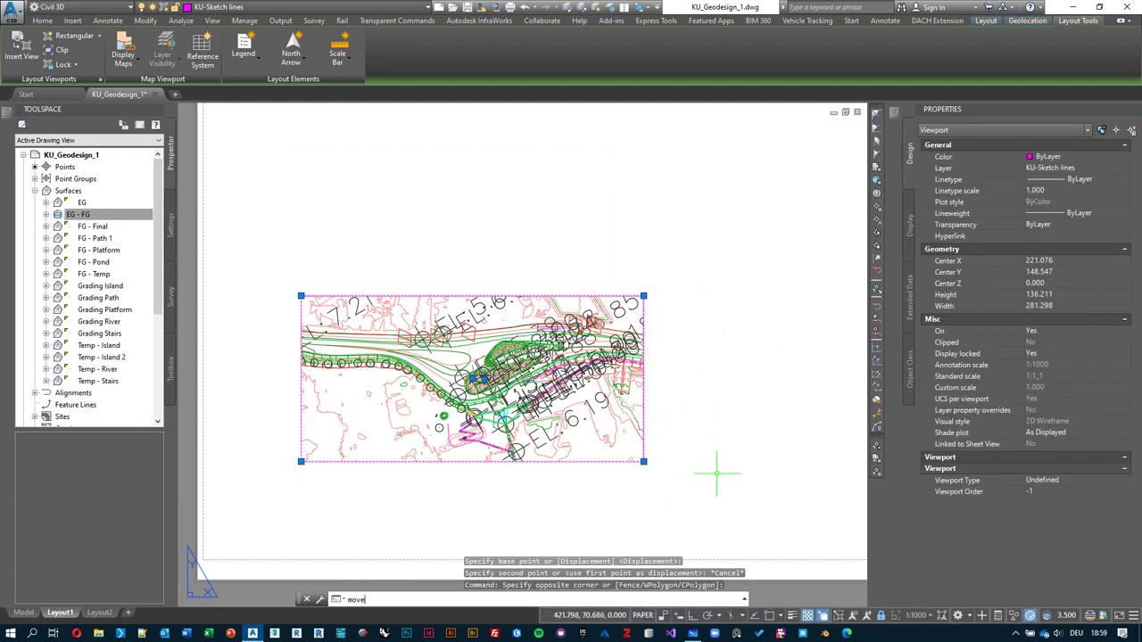
key("Return")
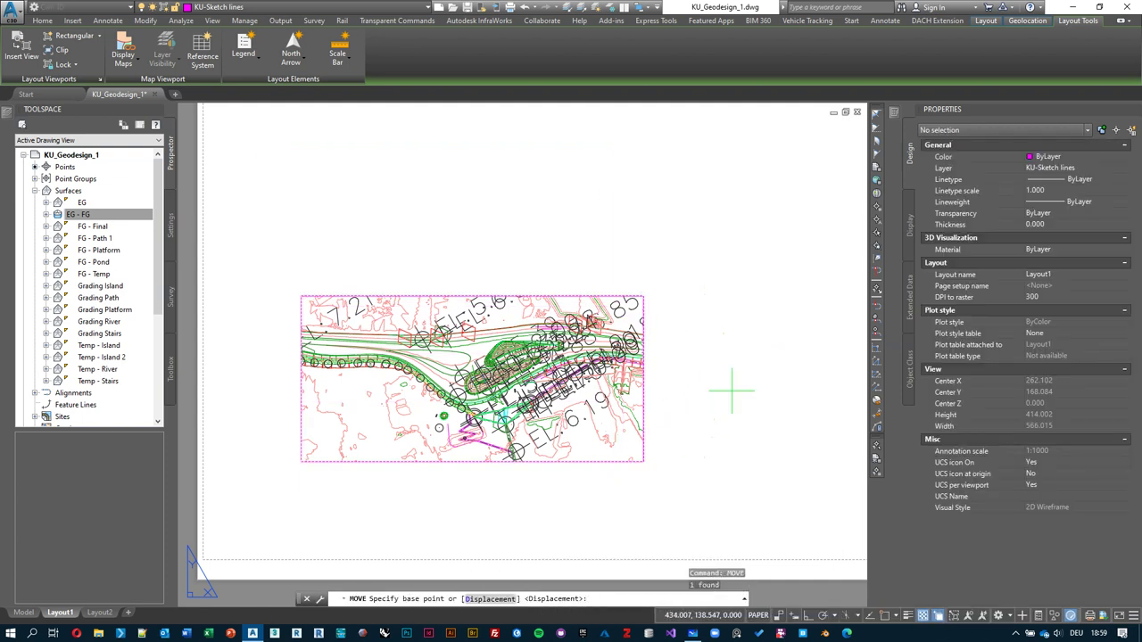
left_click(756, 335)
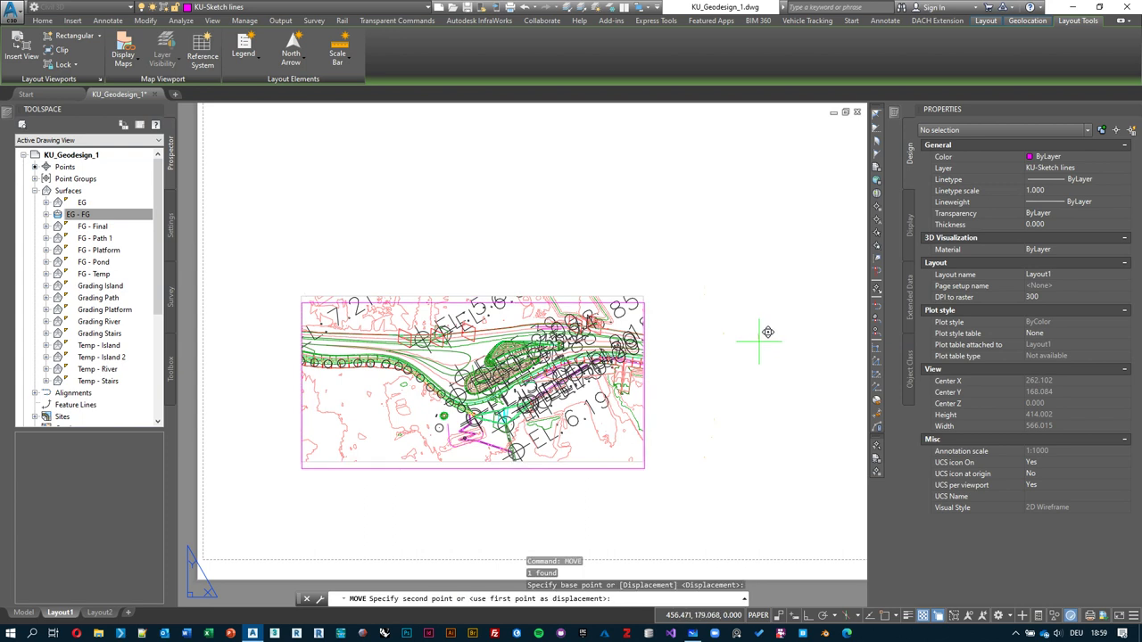
left_click(697, 367)
middle_click_drag(625, 446, 668, 390)
key("Escape")
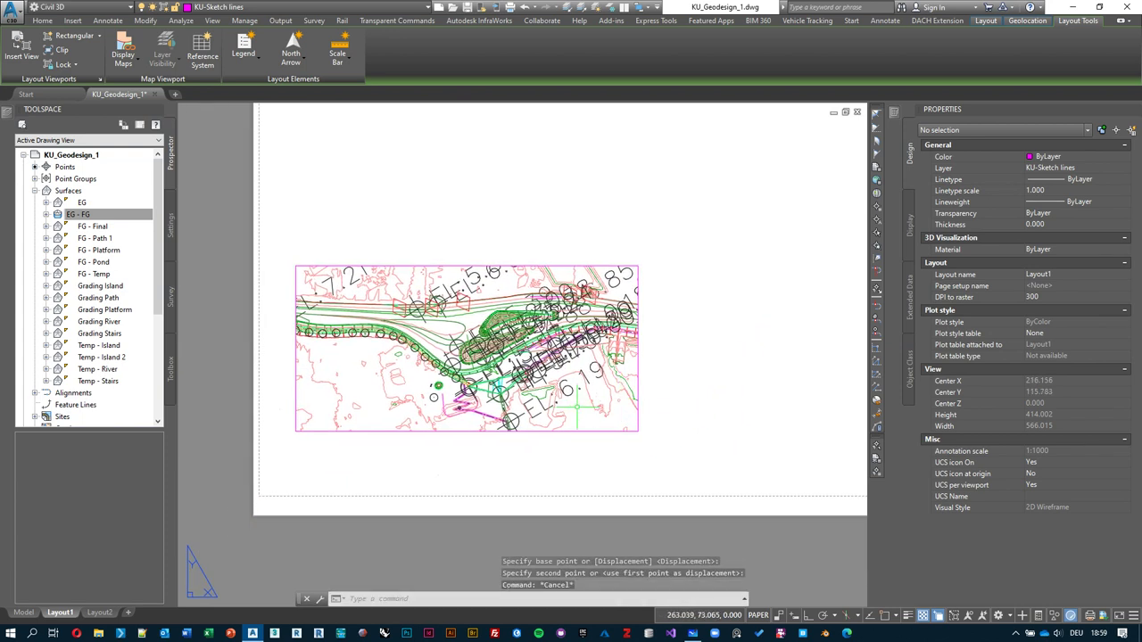
middle_click_drag(587, 406, 620, 418)
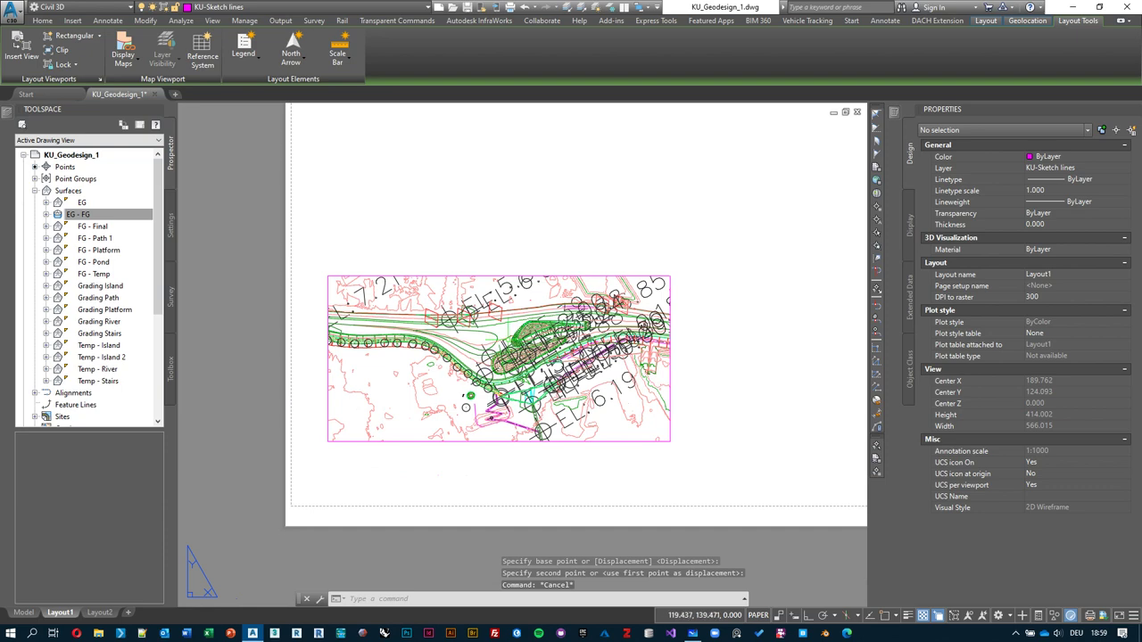
scroll(498, 359, "up", 2)
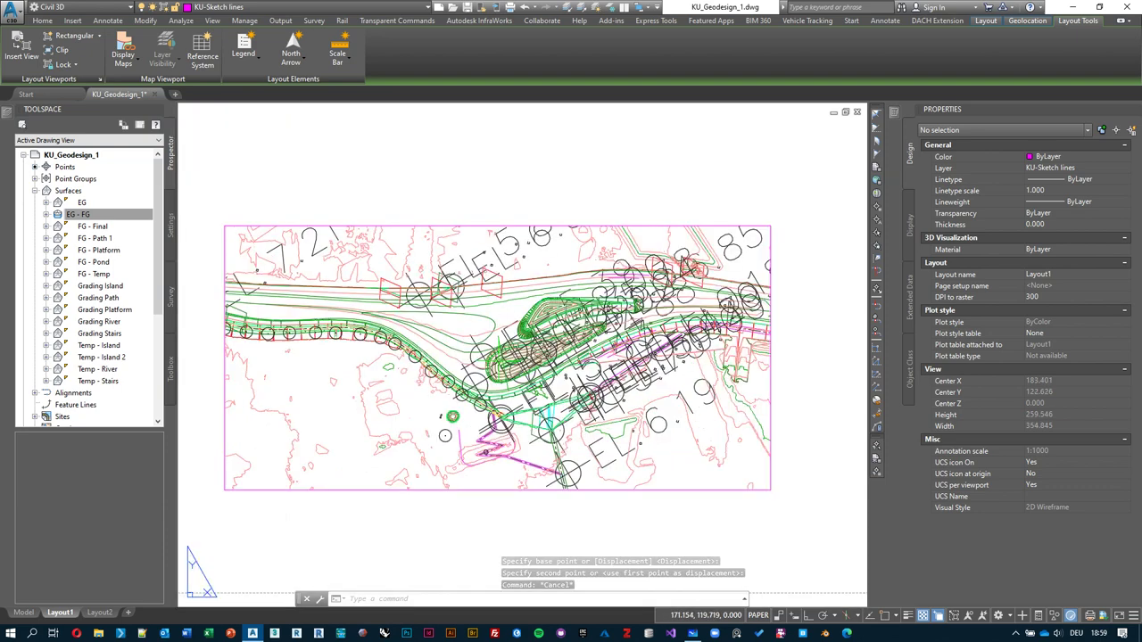
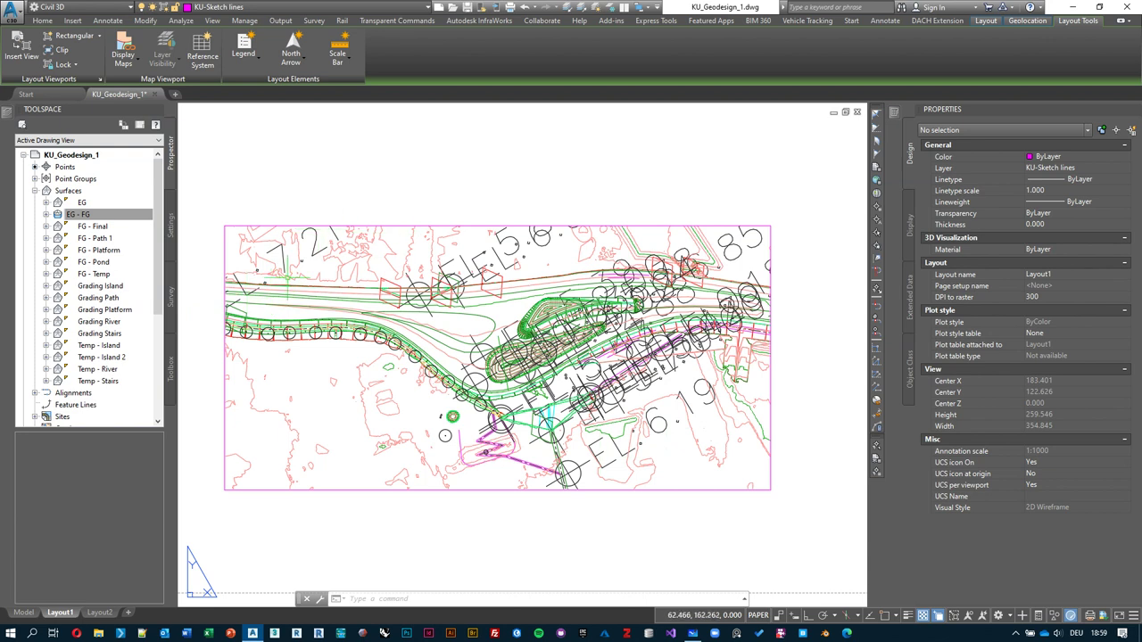
- Switch to the Model space drawing near the island's elevation labels and review which status bar items are enabled, including Annotation Scale
left_click(25, 613)
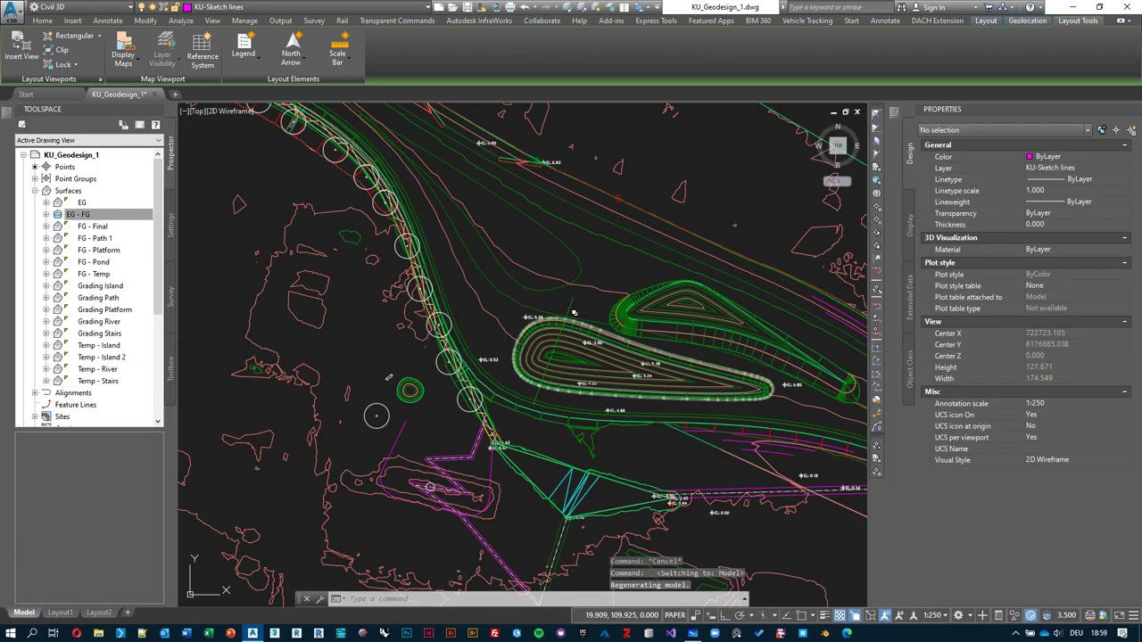
scroll(624, 321, "up", 4)
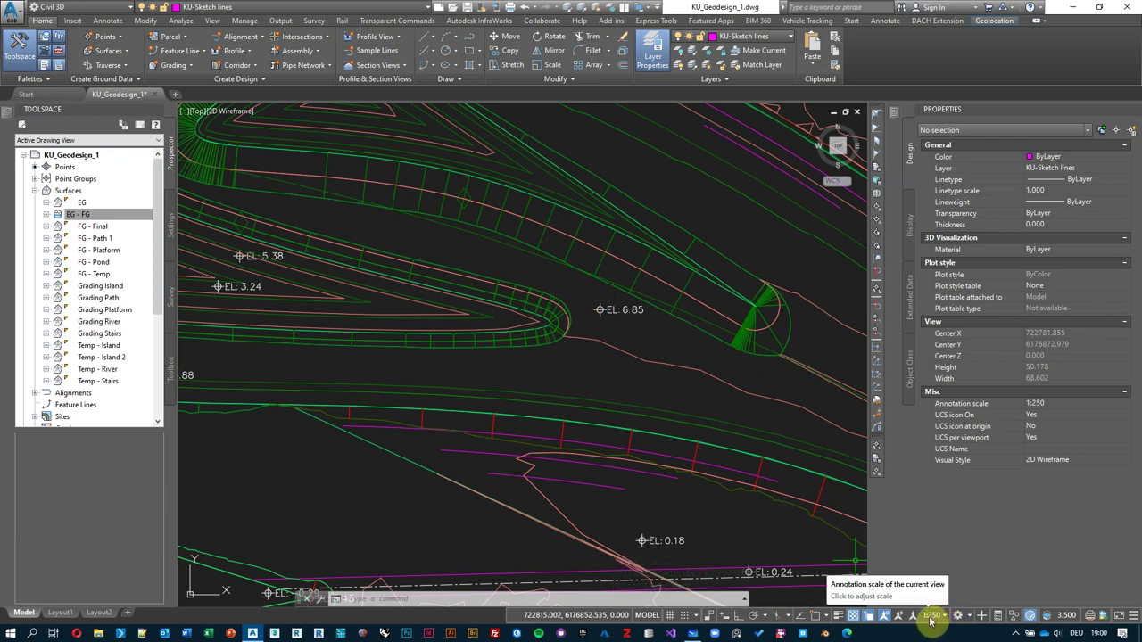
left_click(1135, 616)
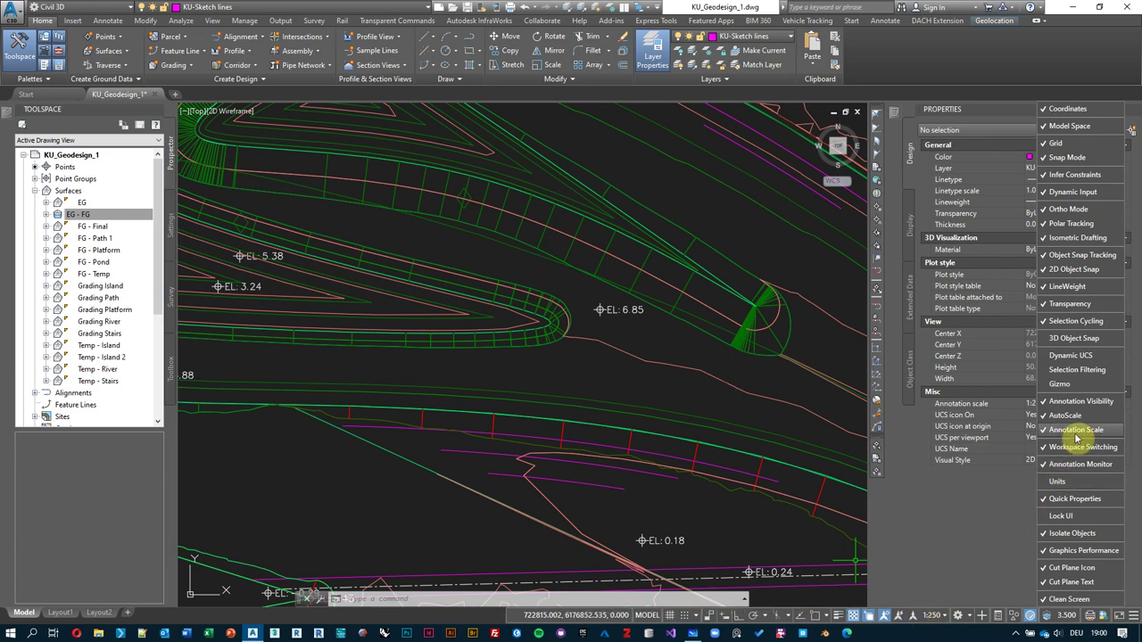
key("Escape")
key("Escape")
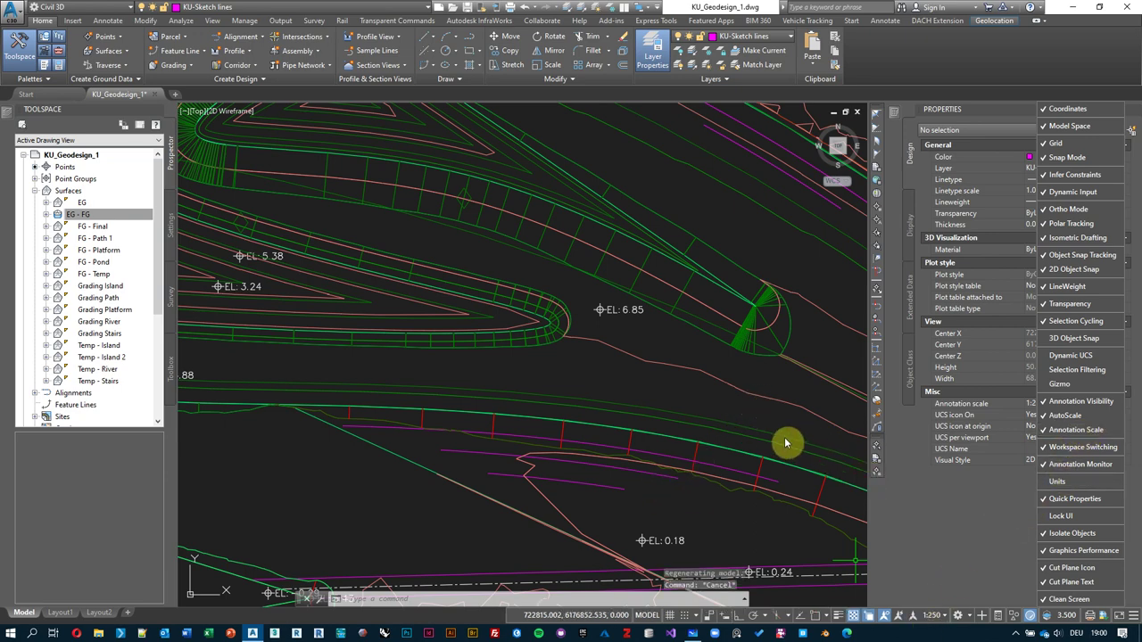
left_click(765, 416)
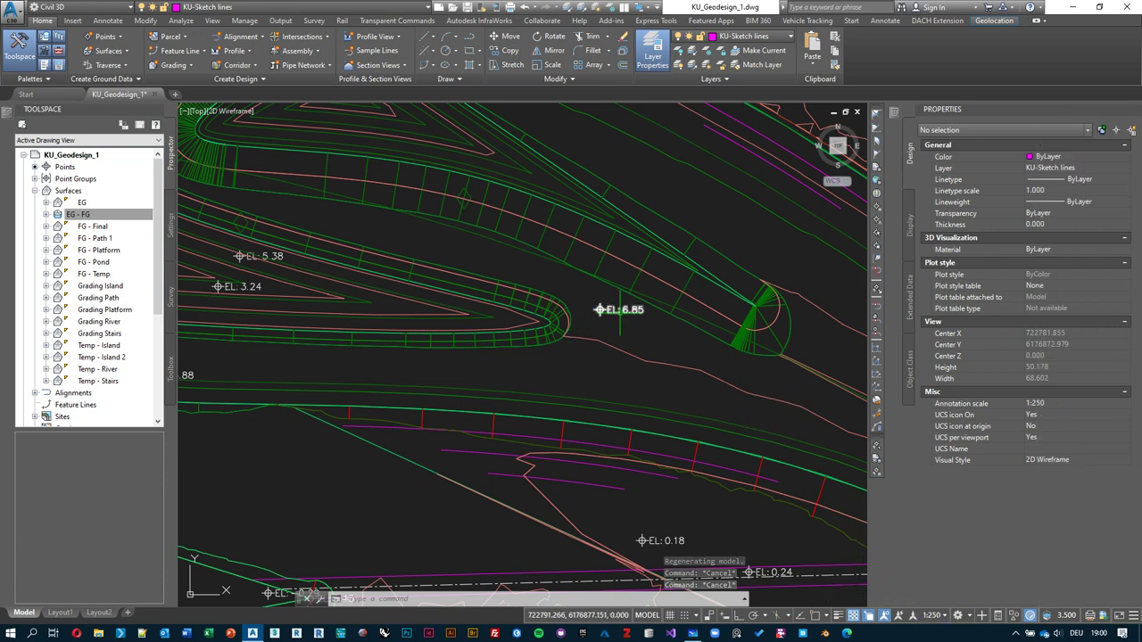
- Set the model space annotation scale to 1:1000 and check the size of the elevation labels around the island
left_click(948, 616)
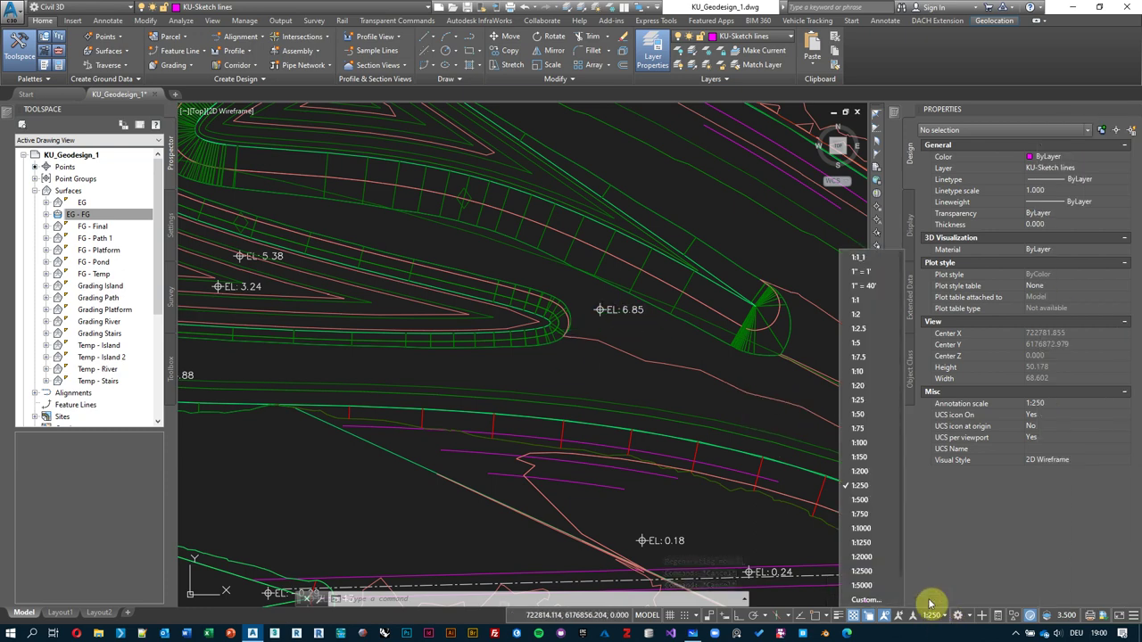
left_click(876, 532)
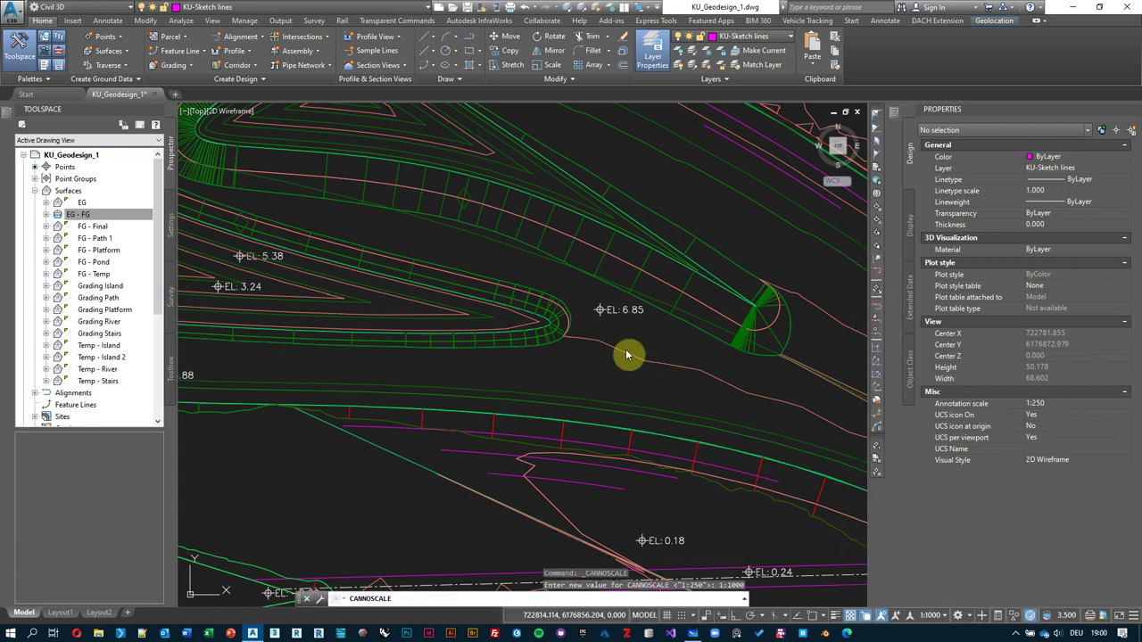
middle_click_drag(379, 323, 534, 332)
middle_click_drag(786, 357, 716, 343)
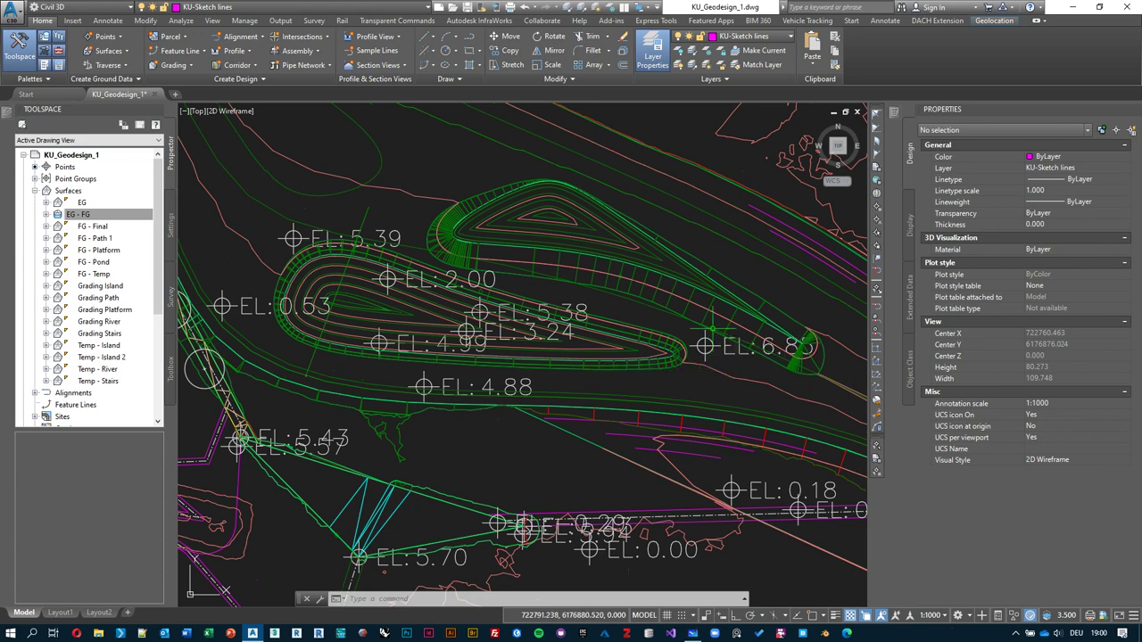
- Return to Layout1, activate the locked viewport's model space, and inspect the elevation labels near the bridge
left_click(59, 615)
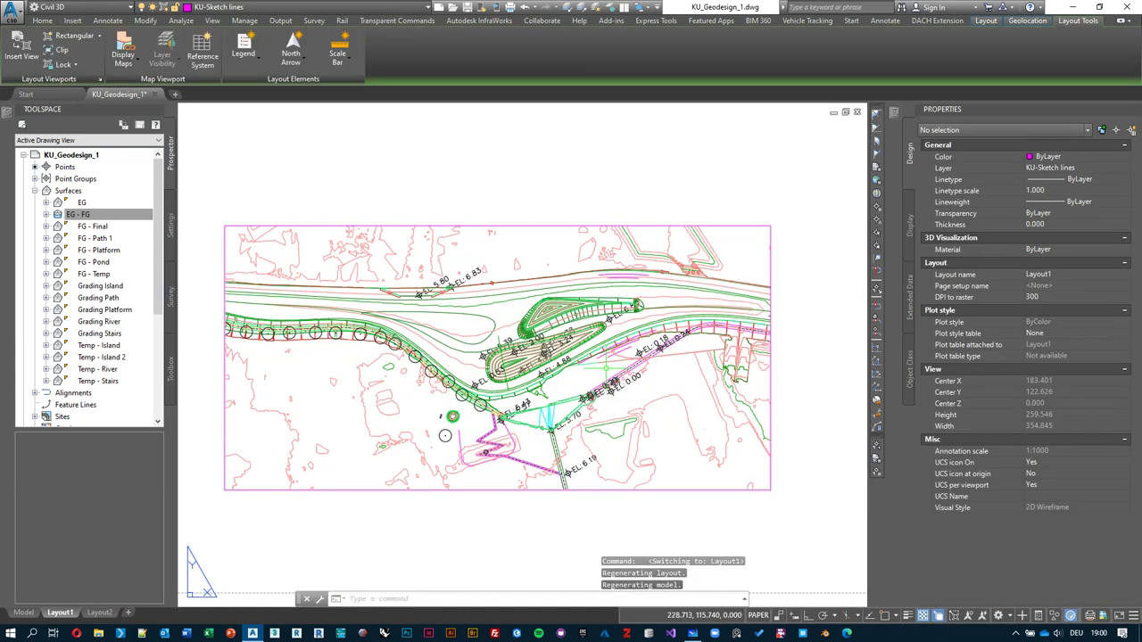
middle_click_drag(683, 400, 691, 389)
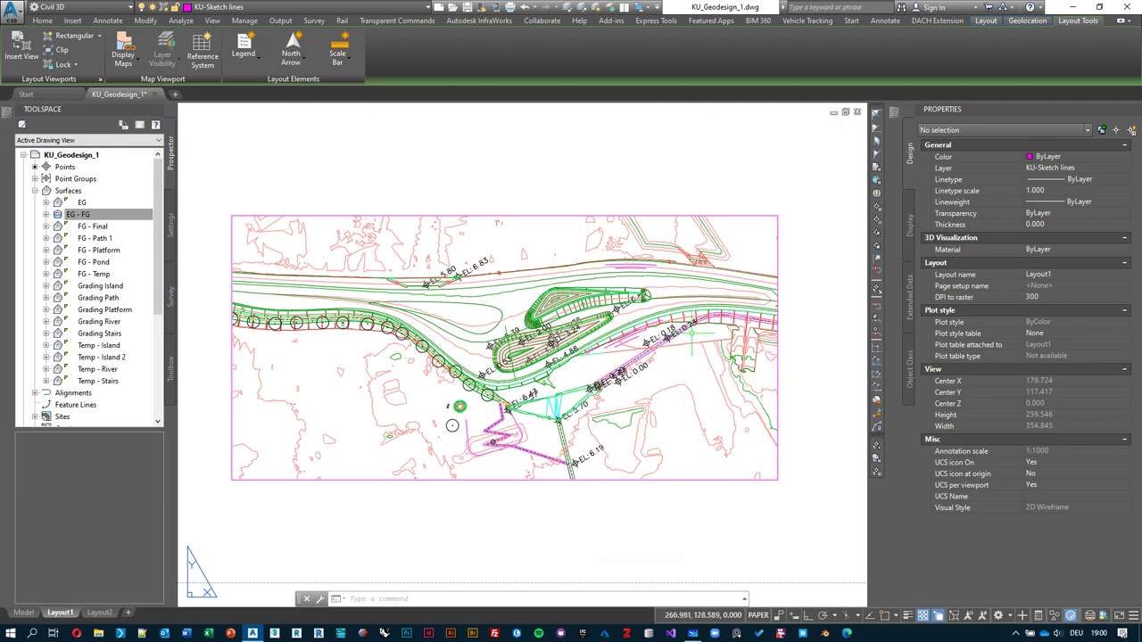
double_click(682, 364)
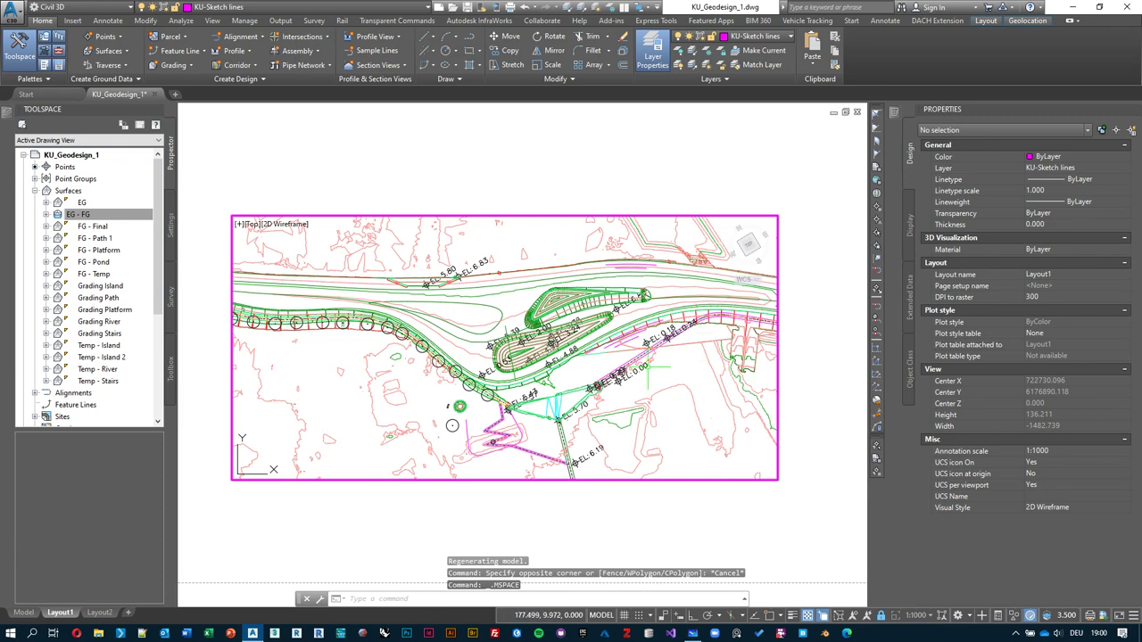
scroll(642, 376, "up", 2)
left_click(625, 381)
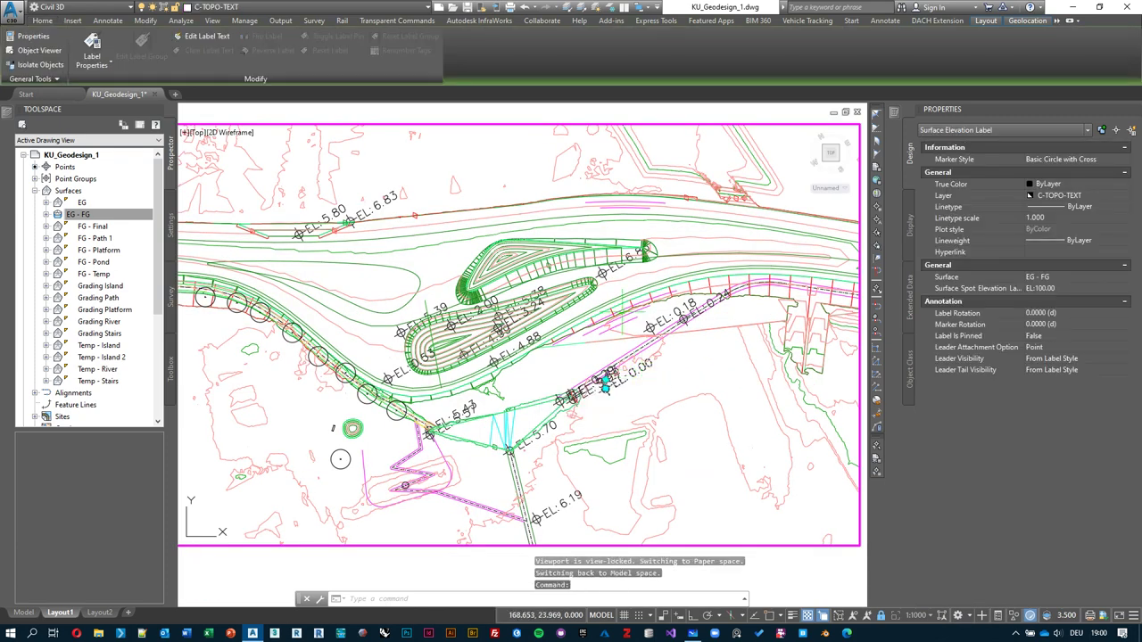
key("Escape")
scroll(616, 379, "up", 1)
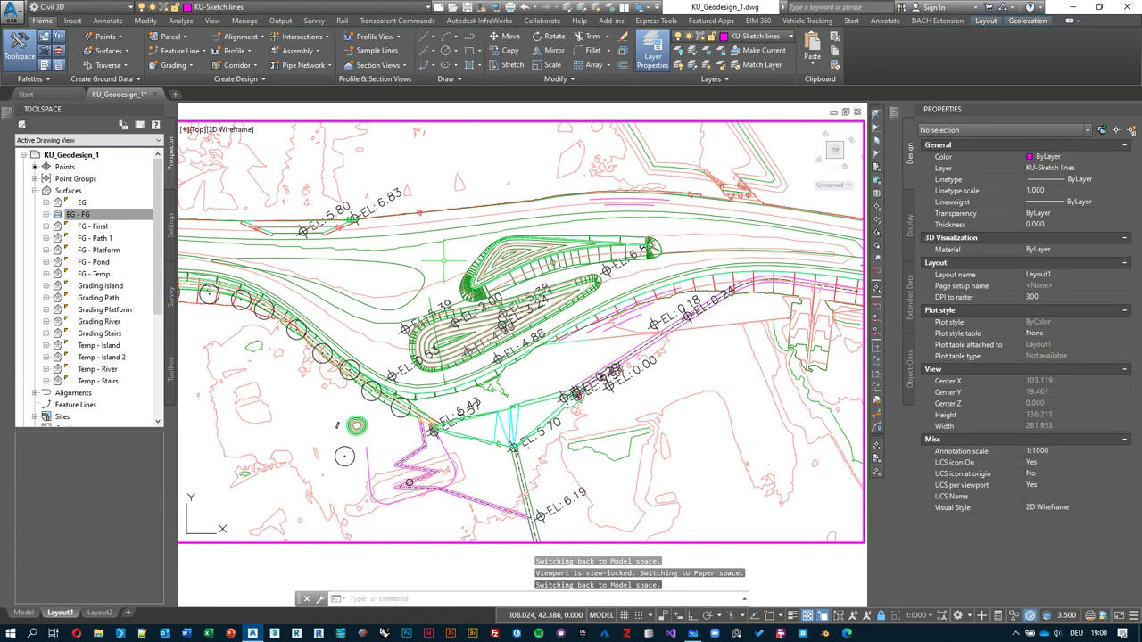
- Draw an open three-segment polyline about 77 units long above the island inside the viewport's model space, and select it
type("pl")
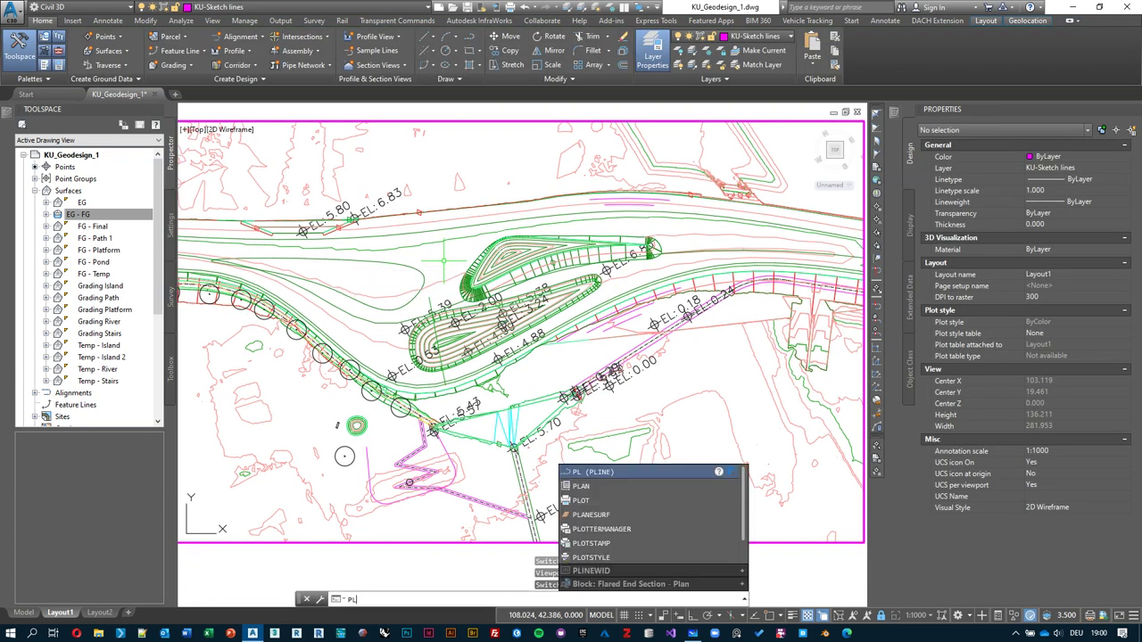
key("Return")
left_click(434, 288)
left_click(444, 189)
left_click(528, 188)
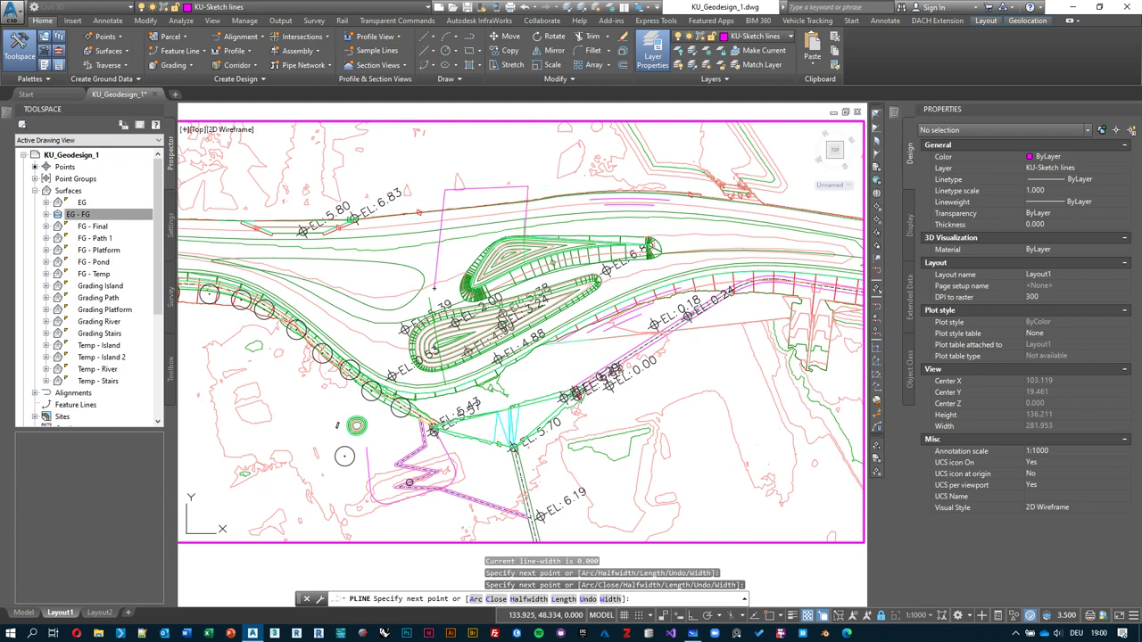
left_click(524, 242)
key("Return")
left_click(501, 186)
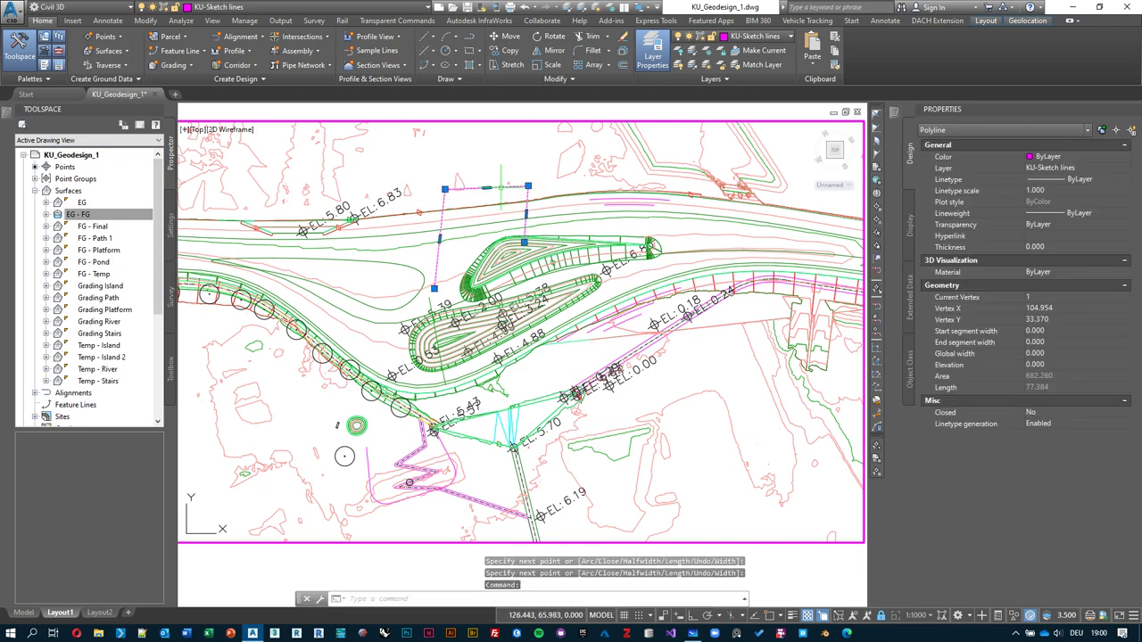
- Erase the polyline above the island, and set the EL:100.00 spot elevation label style's text height to 1.54 mm
key("Delete")
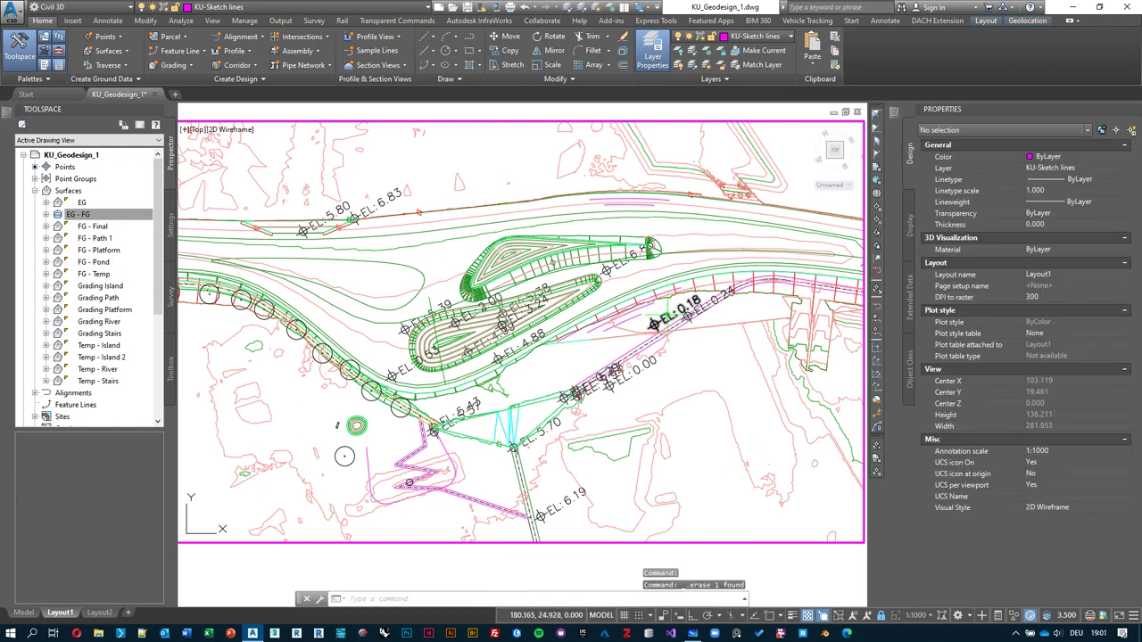
left_click(654, 322)
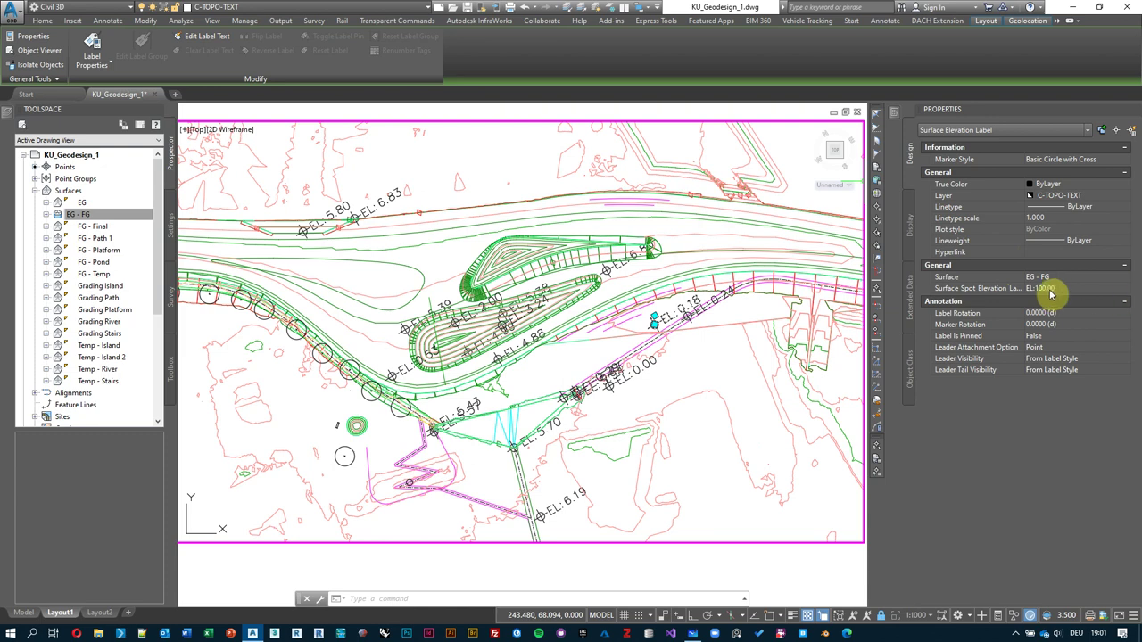
left_click(1126, 292)
left_click(1124, 289)
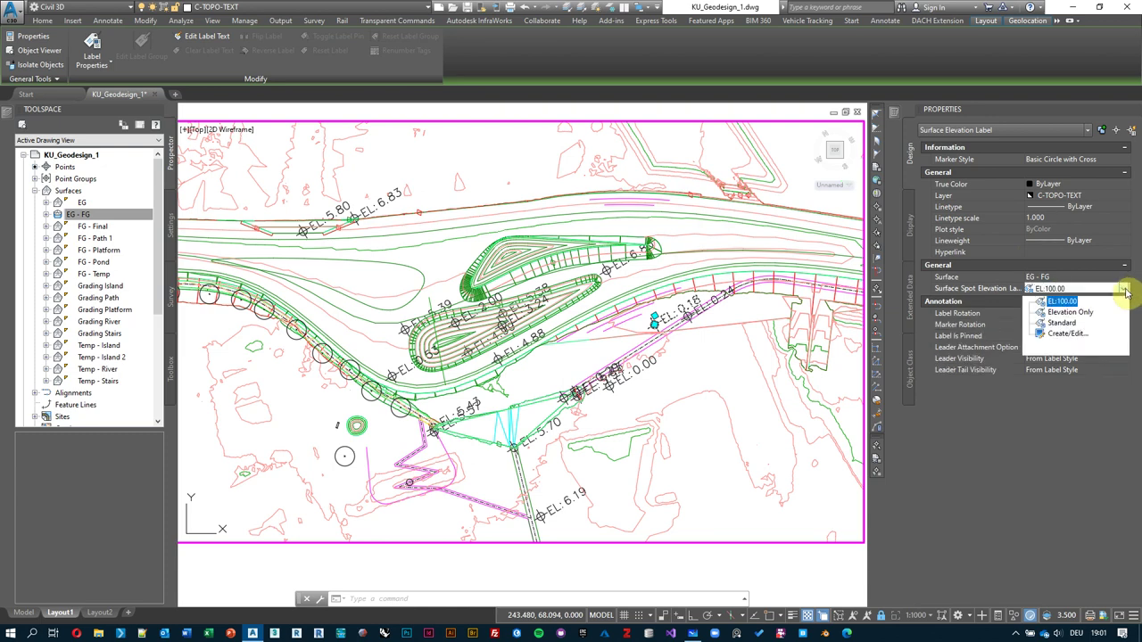
left_click(1074, 335)
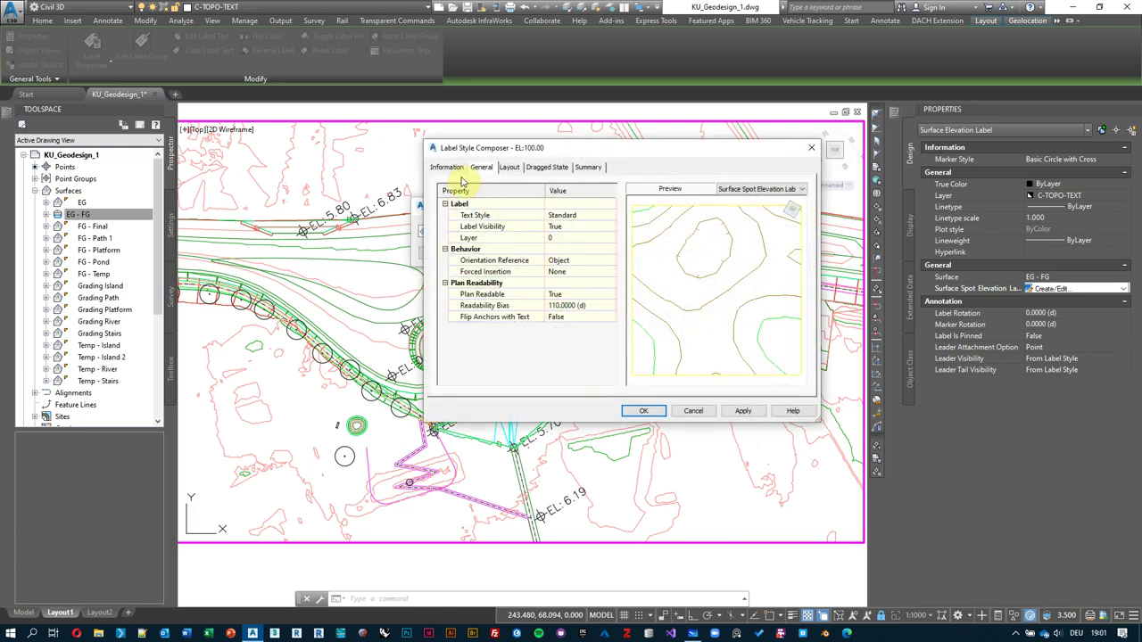
left_click(510, 168)
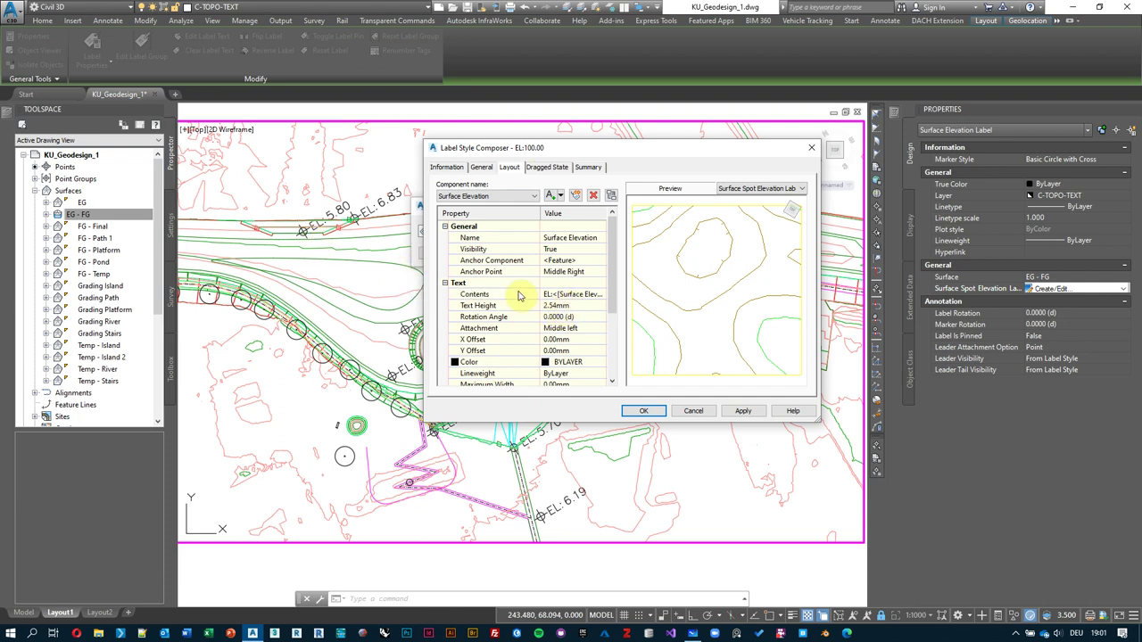
left_click(589, 305)
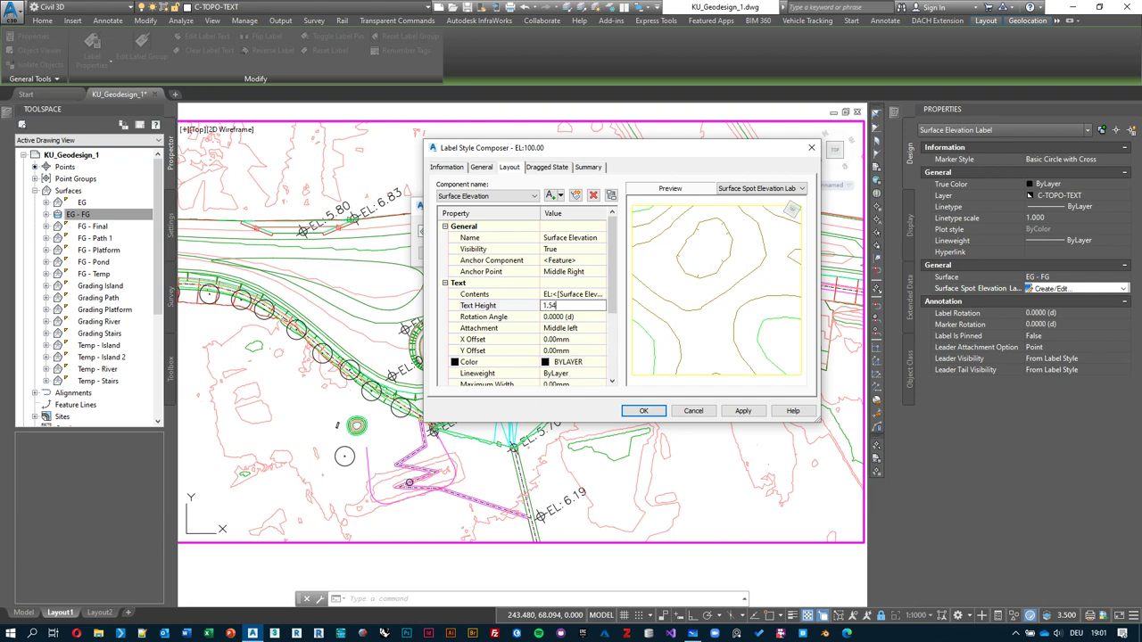
key("Return")
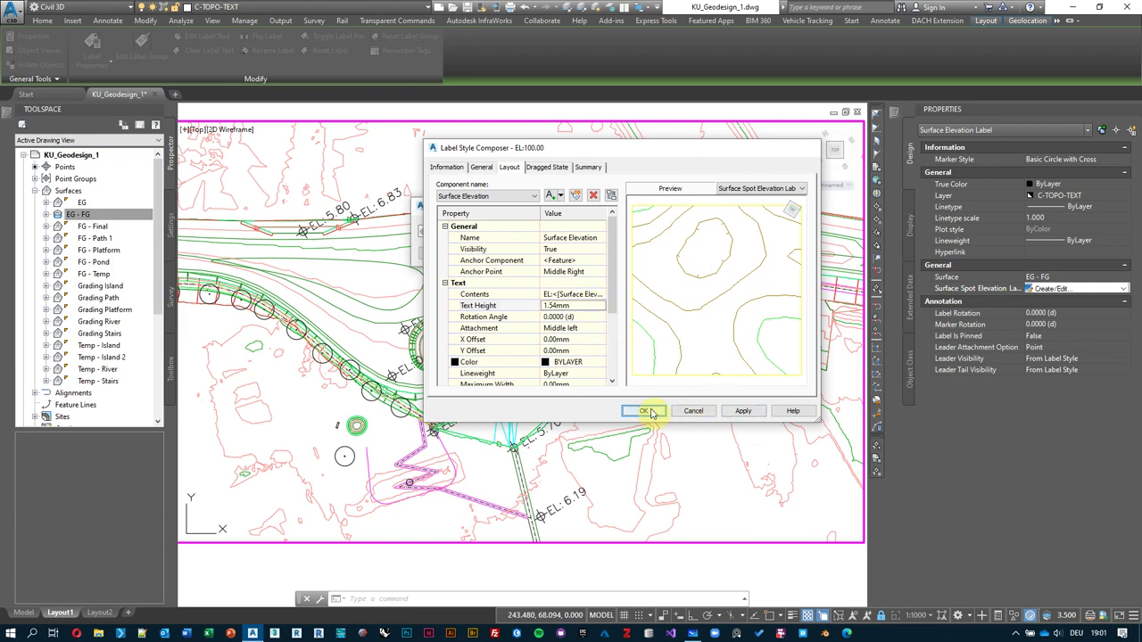
left_click(646, 411)
left_click(453, 257)
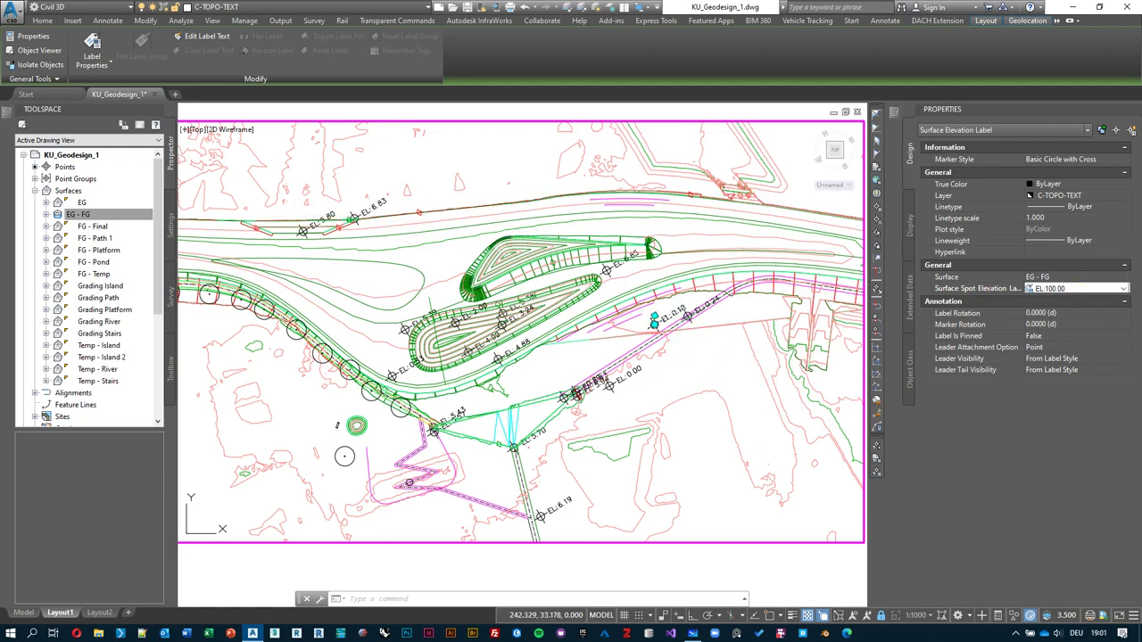
double_click(727, 569)
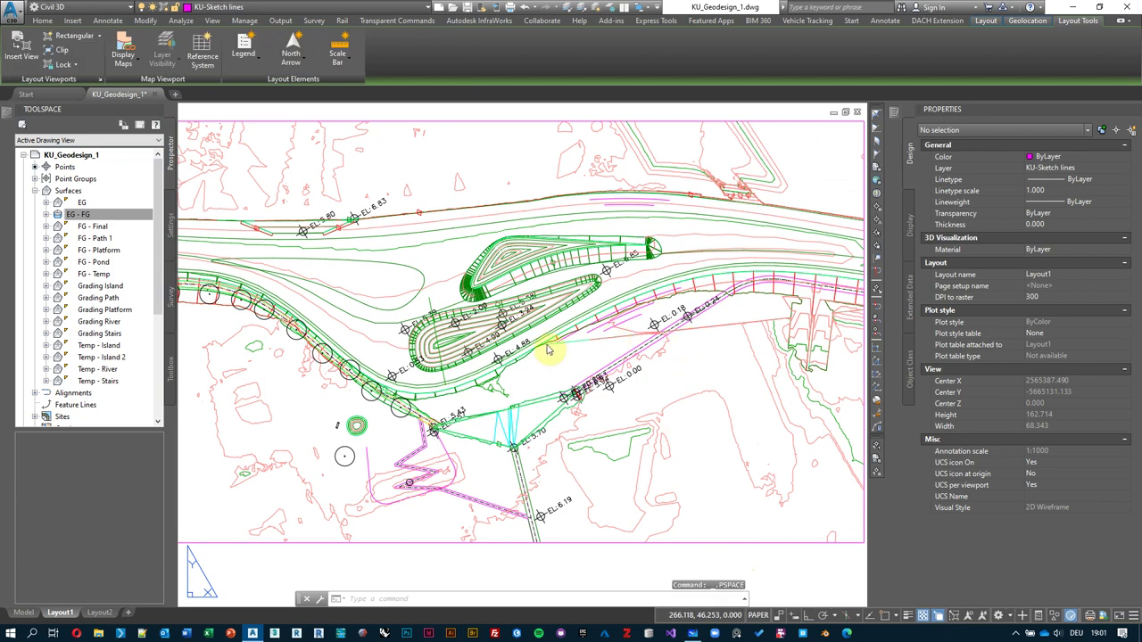
- In the viewport's model space, set the Orientation Reference of the EL:100.00 spot elevation label style to View
double_click(683, 362)
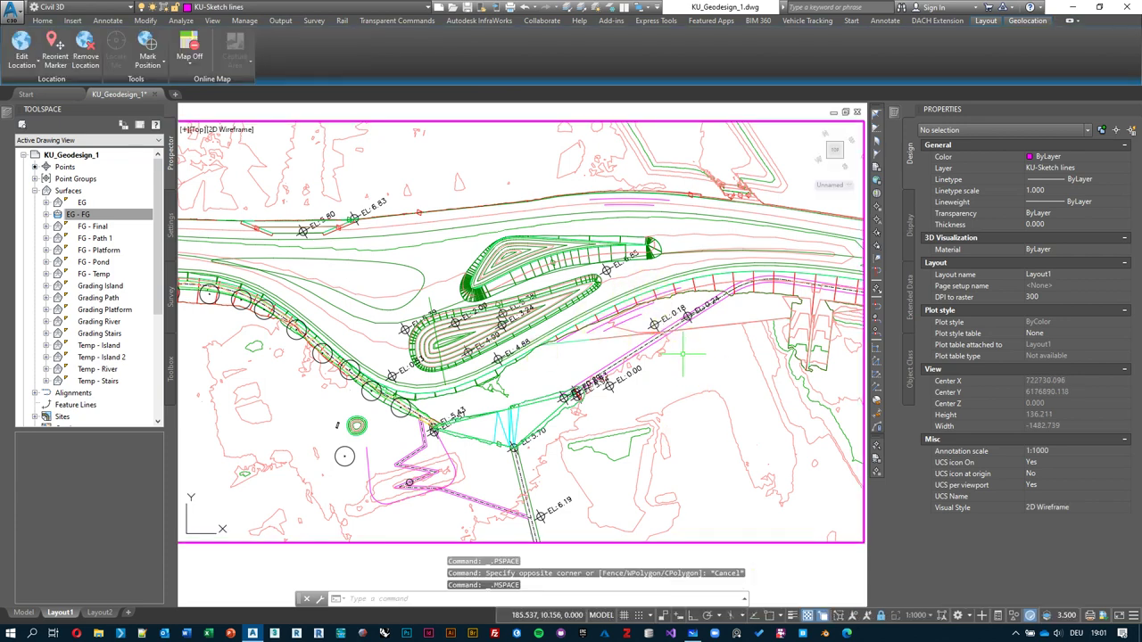
left_click(691, 317)
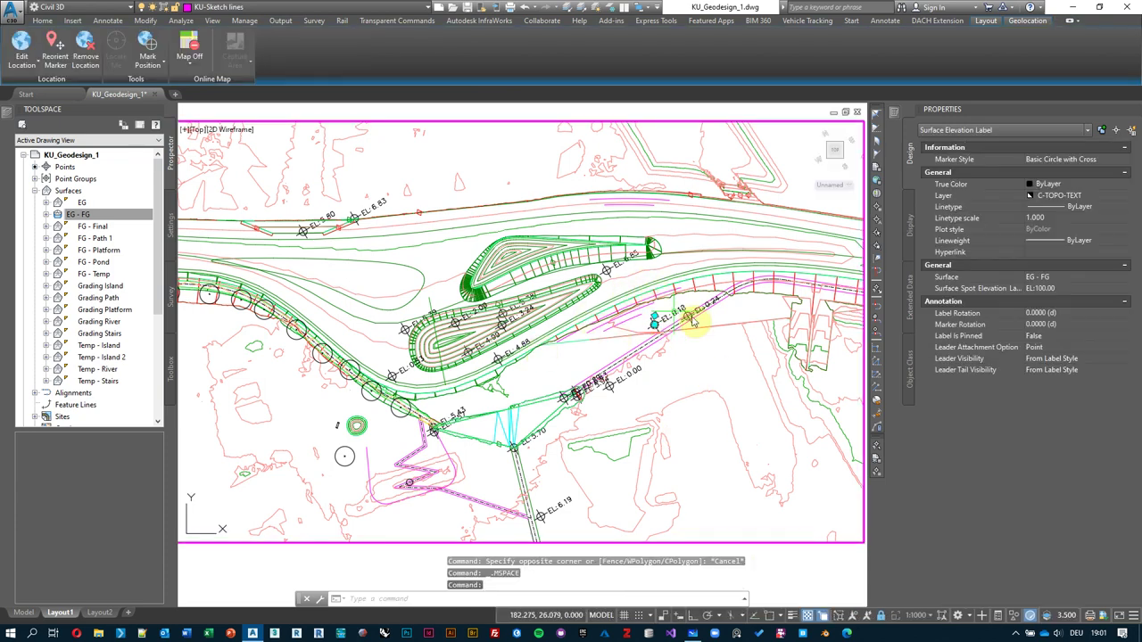
left_click(1127, 292)
left_click(1126, 293)
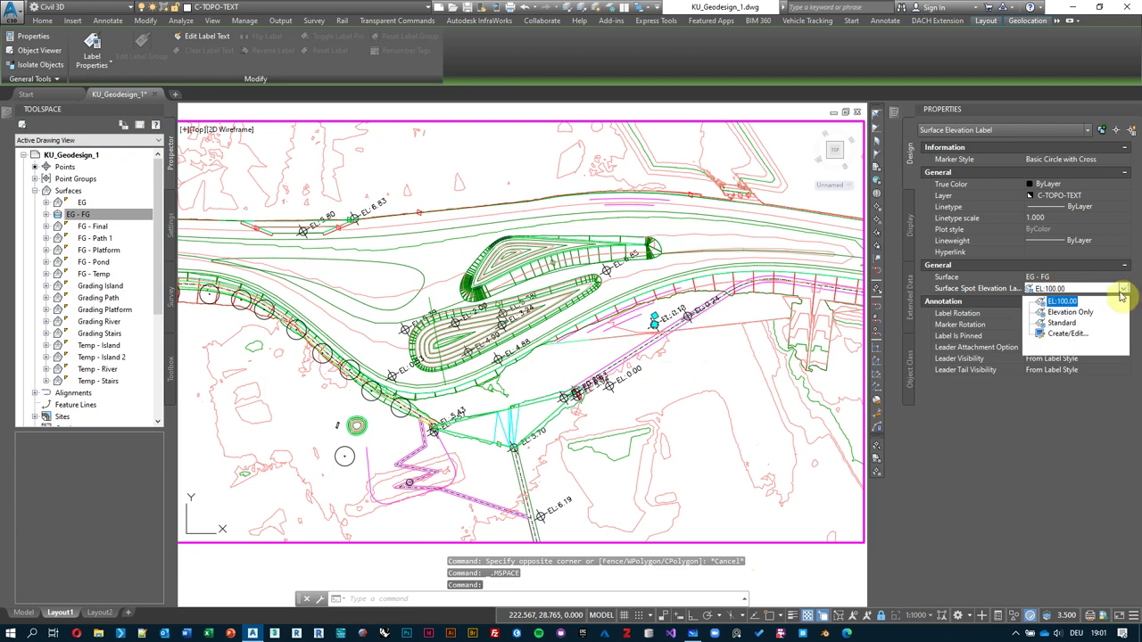
left_click(1069, 334)
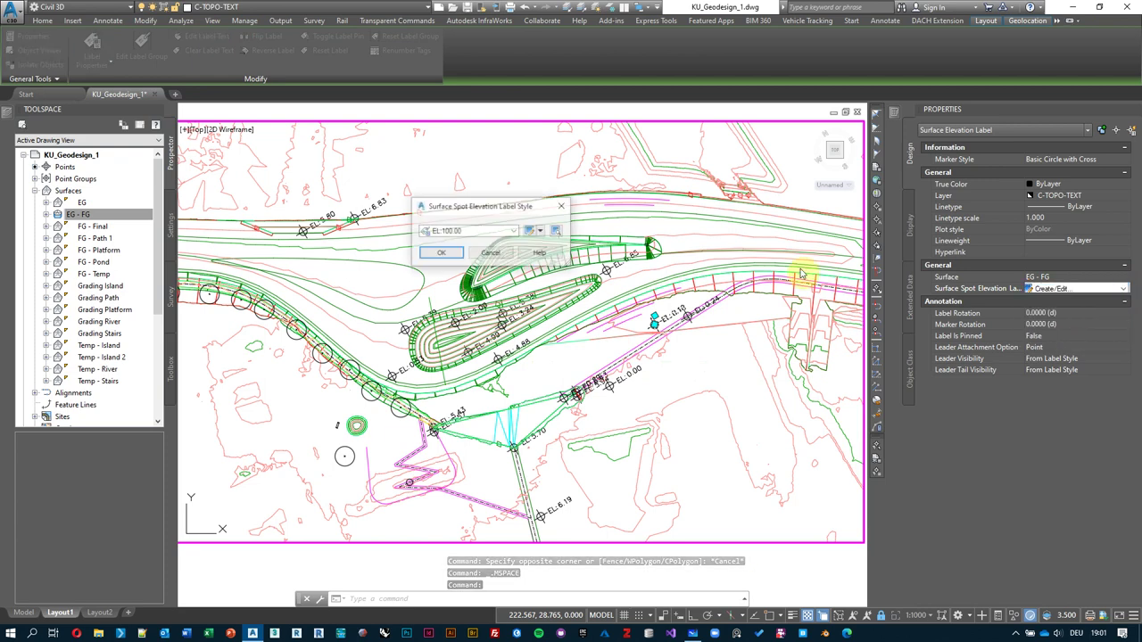
left_click(531, 231)
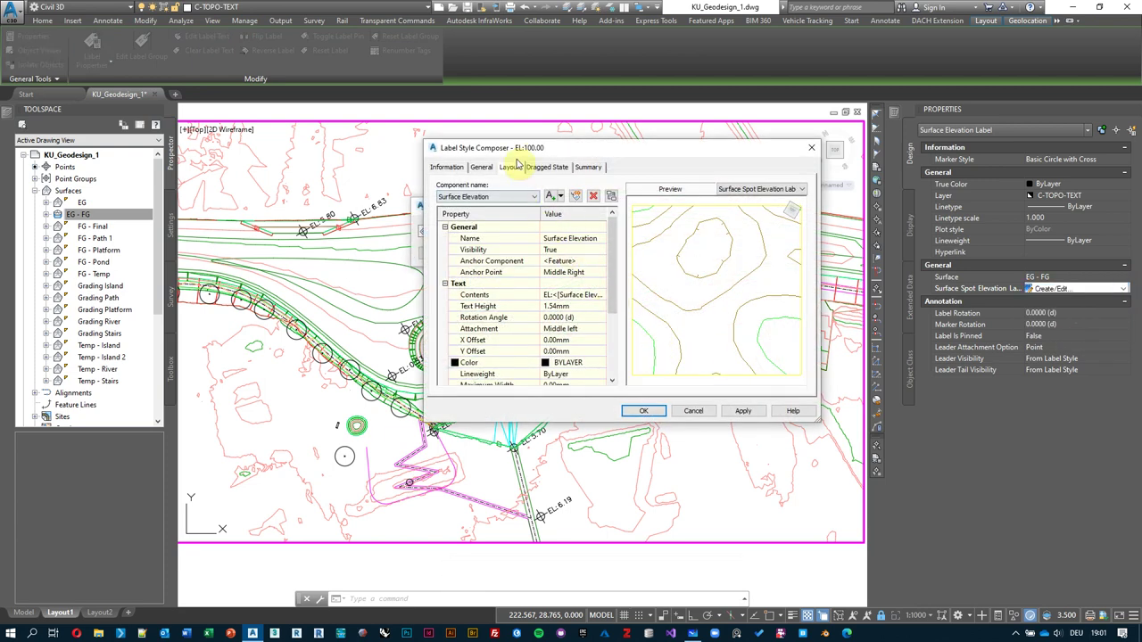
left_click(482, 168)
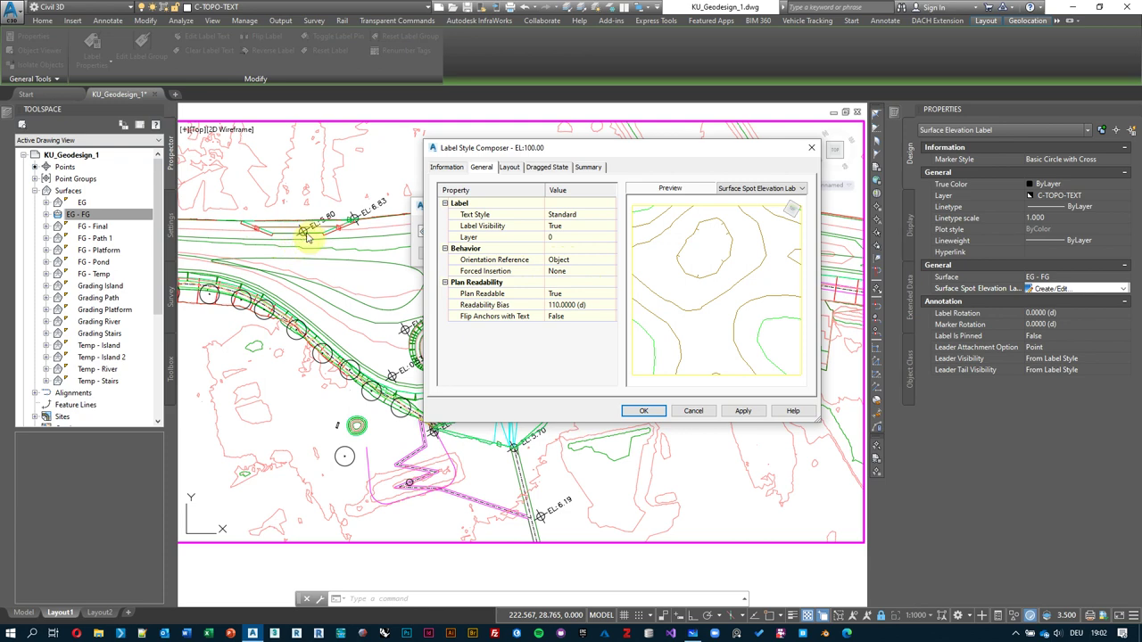
left_click(612, 265)
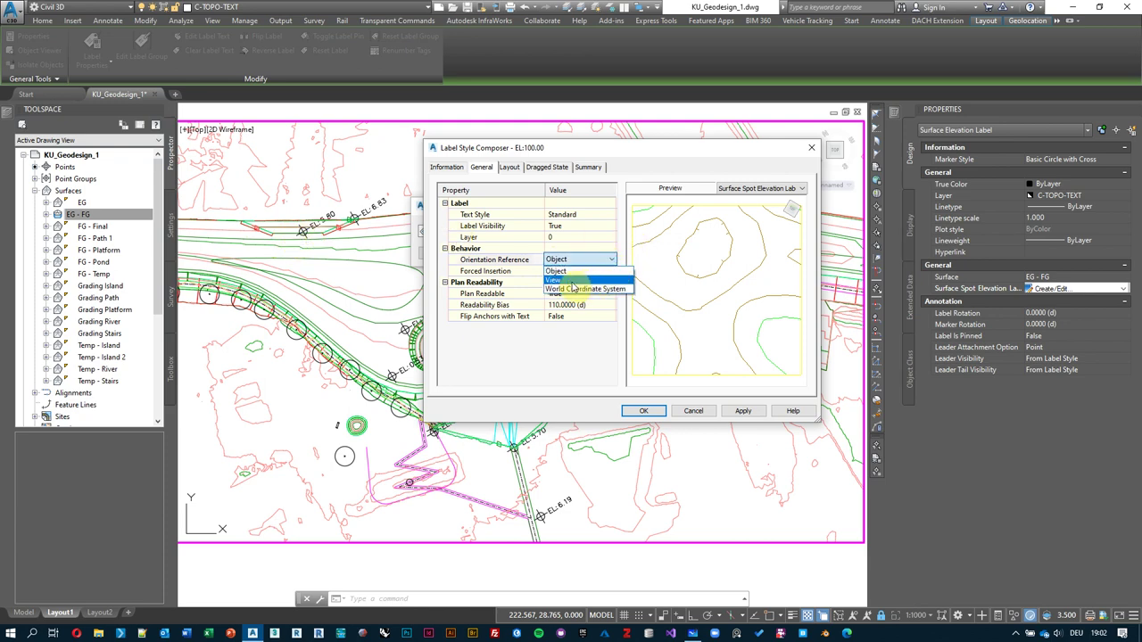
left_click(572, 281)
left_click(742, 409)
left_click(641, 413)
left_click(446, 255)
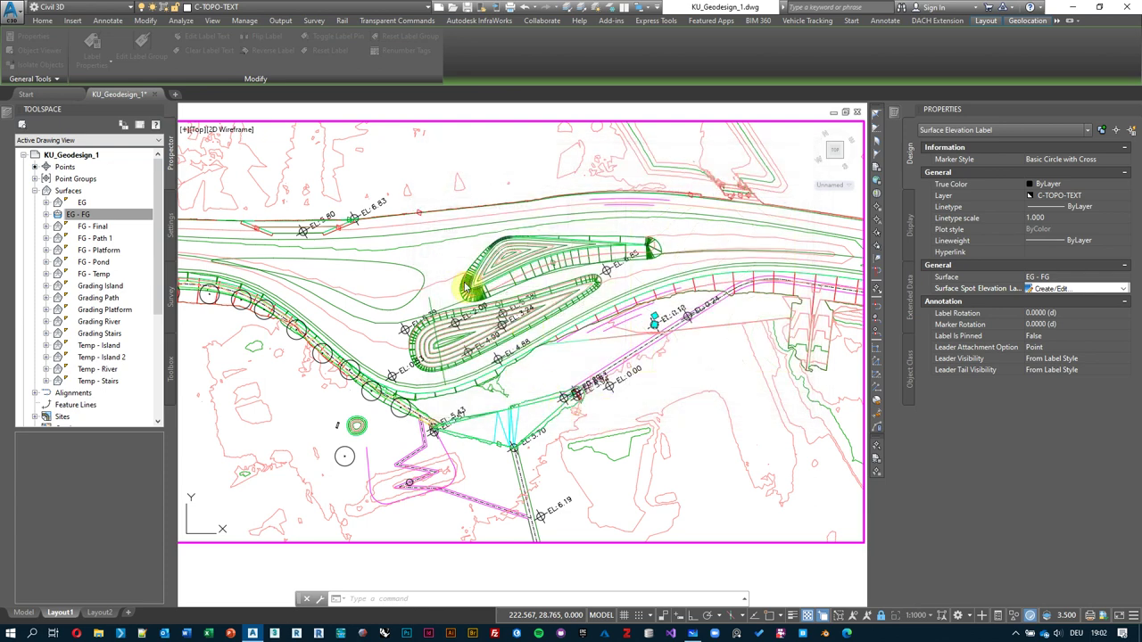
key("Escape")
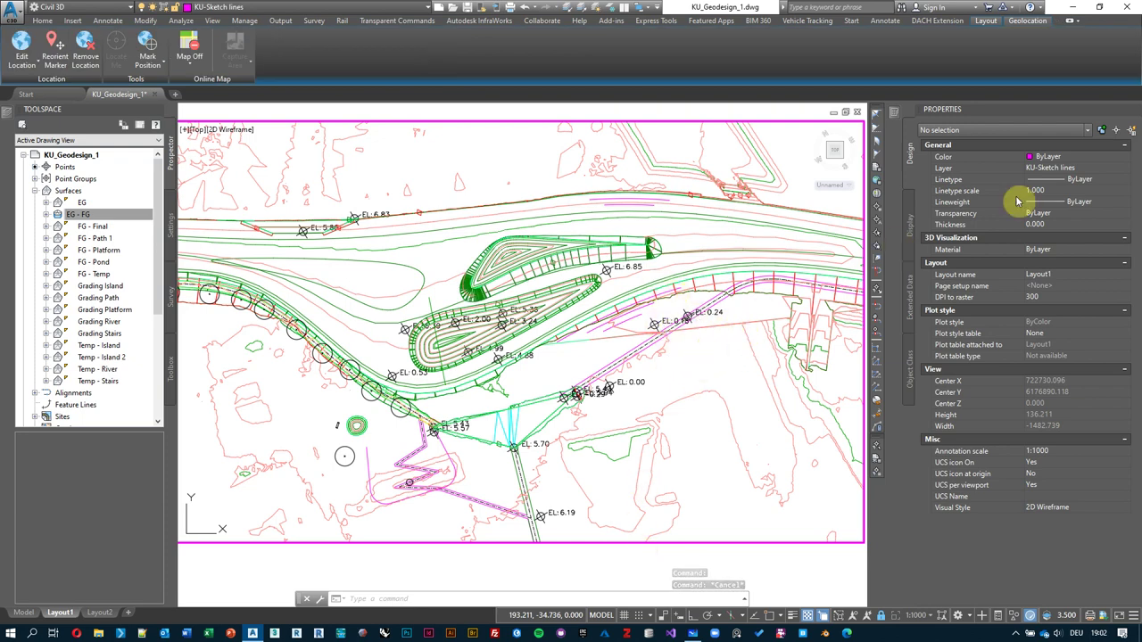
- Set the size of the elevation labels' Basic Circle with Cross marker style to 1.5 mm, using the drawing scale
left_click(685, 317)
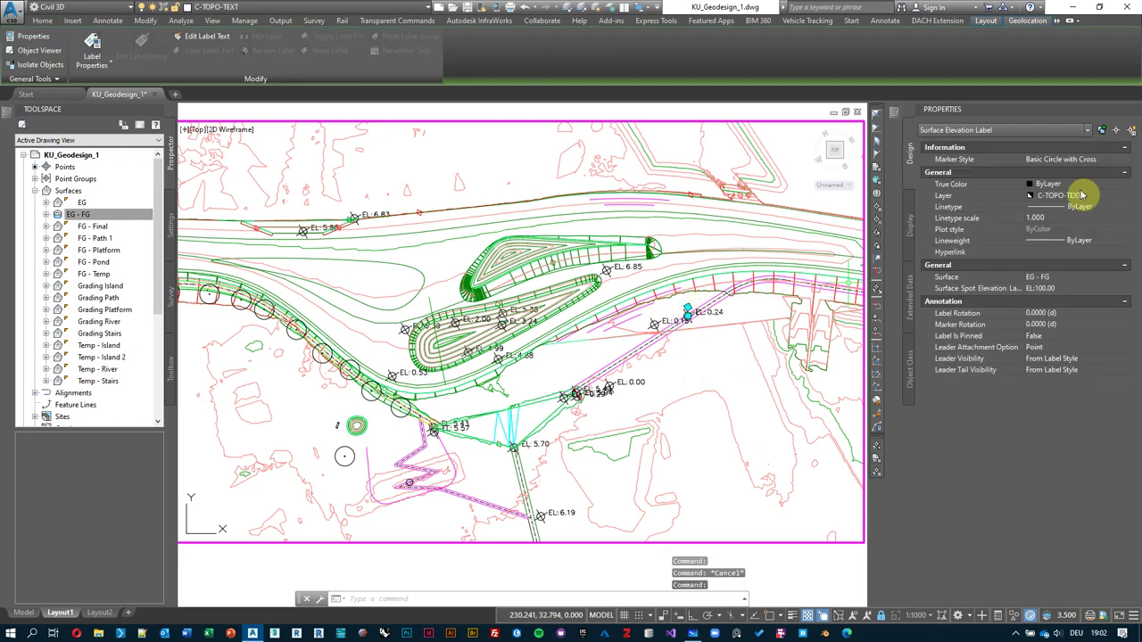
left_click(1114, 159)
left_click(1123, 158)
scroll(1078, 372, "down", 10)
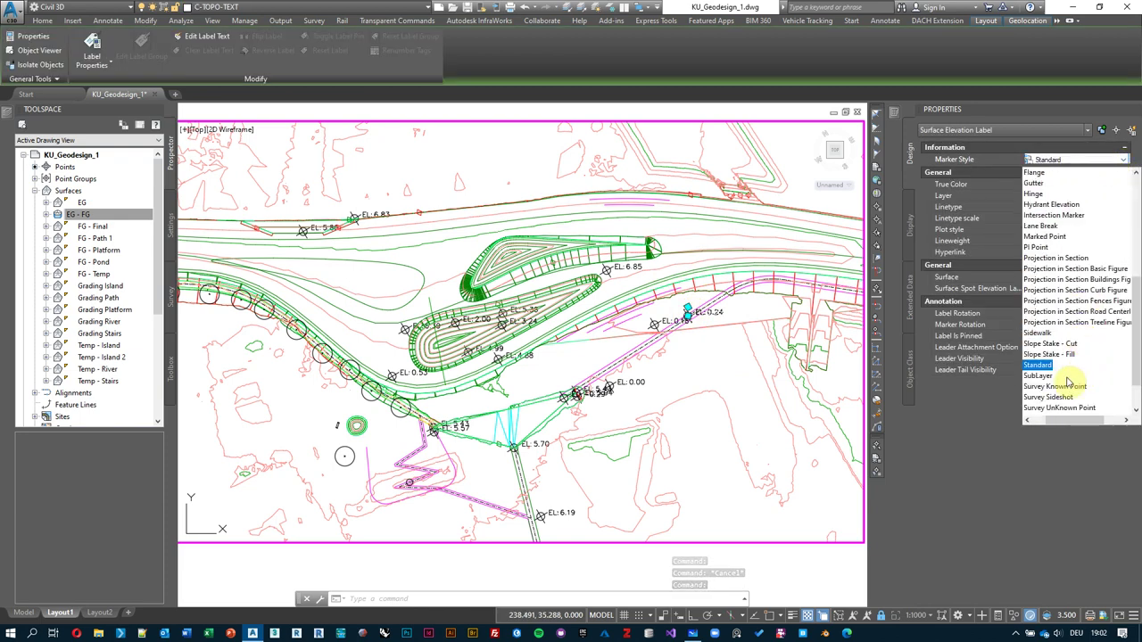
left_click(1046, 411)
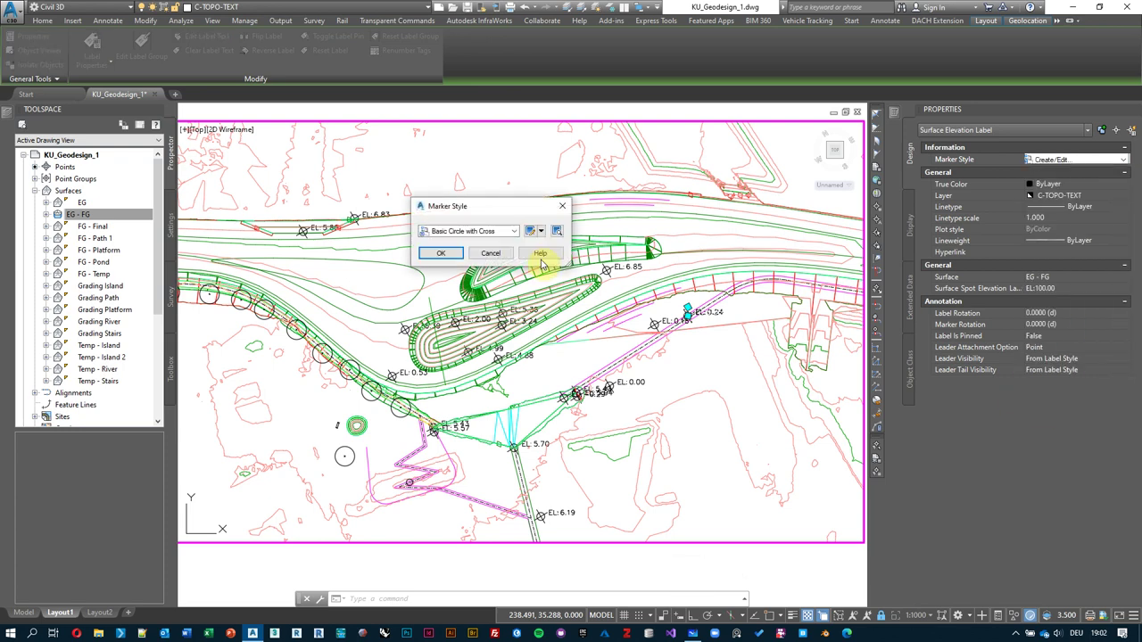
left_click(539, 253)
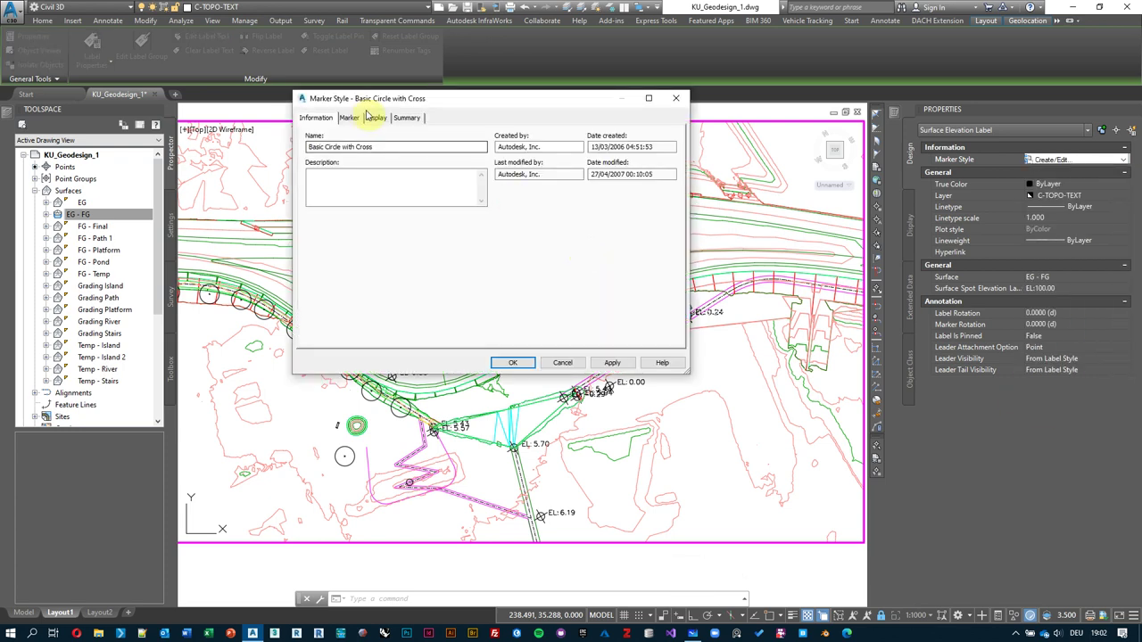
left_click(350, 118)
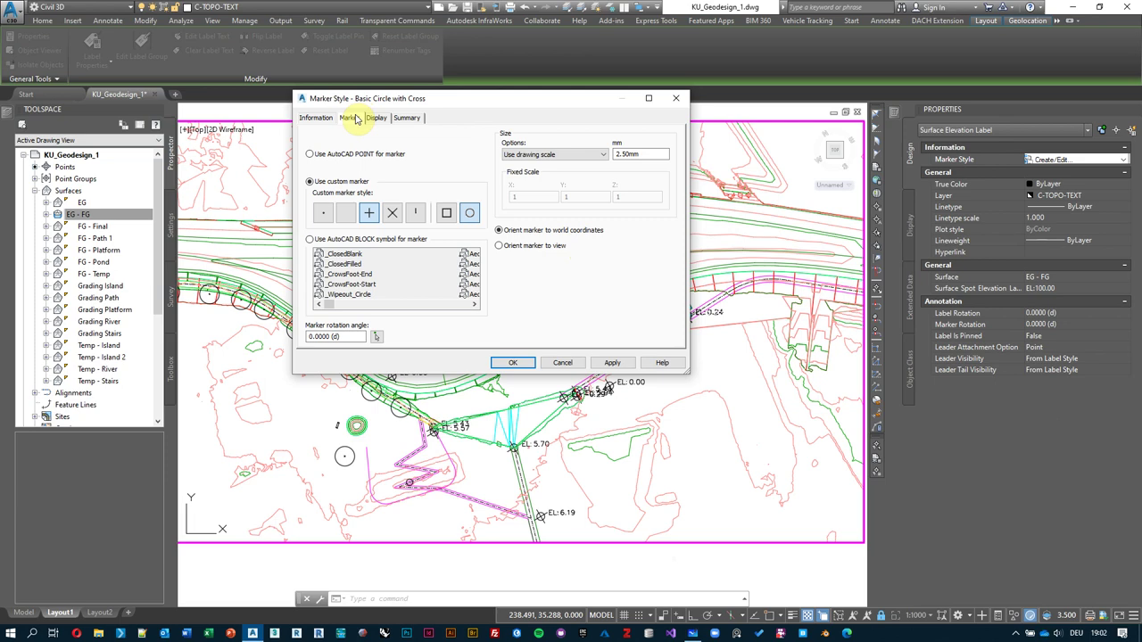
double_click(629, 154)
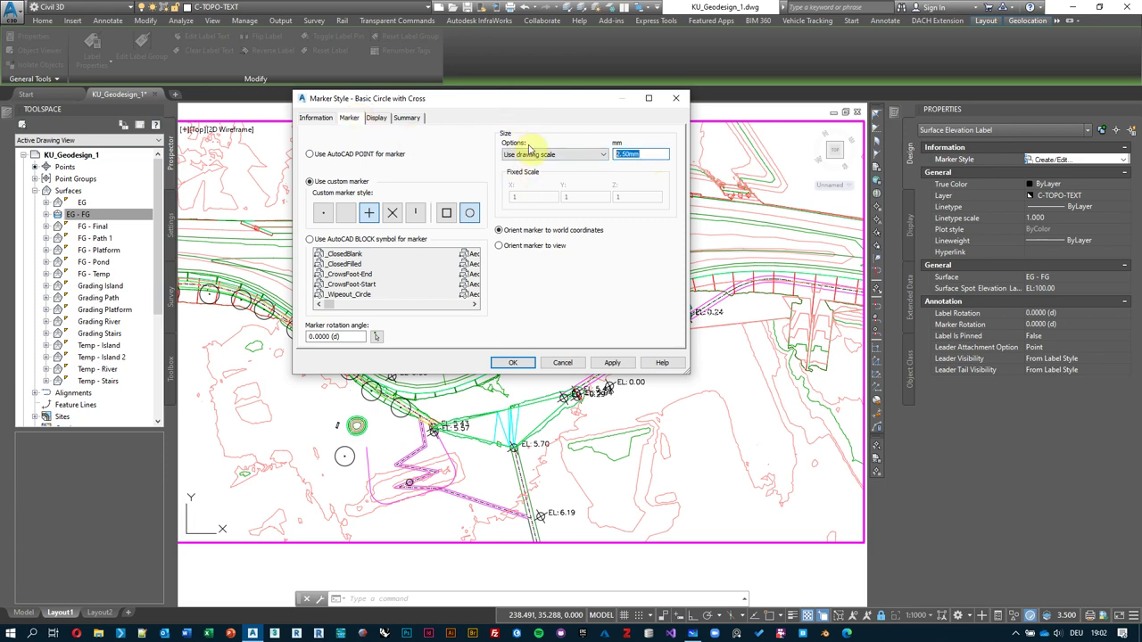
type("1.5")
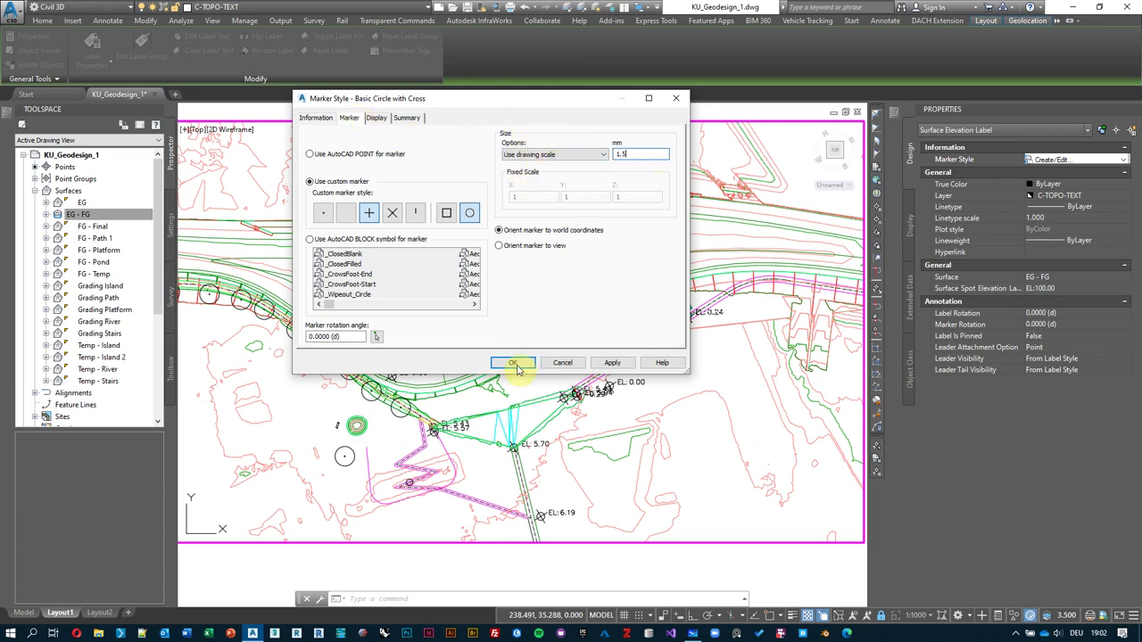
left_click(513, 362)
left_click(442, 251)
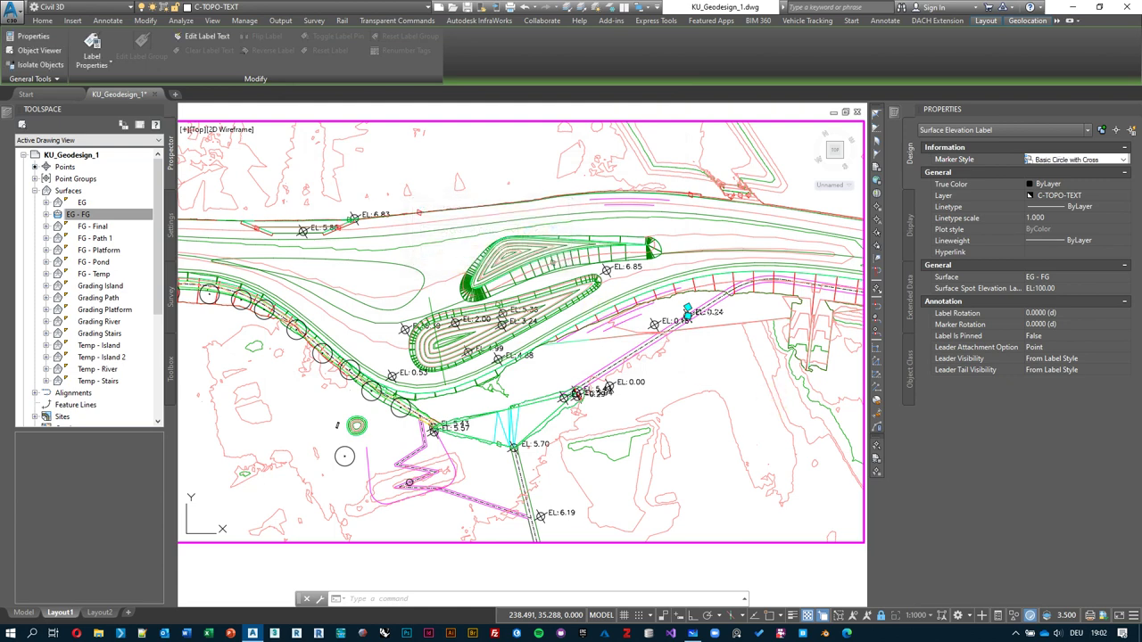
key("Escape")
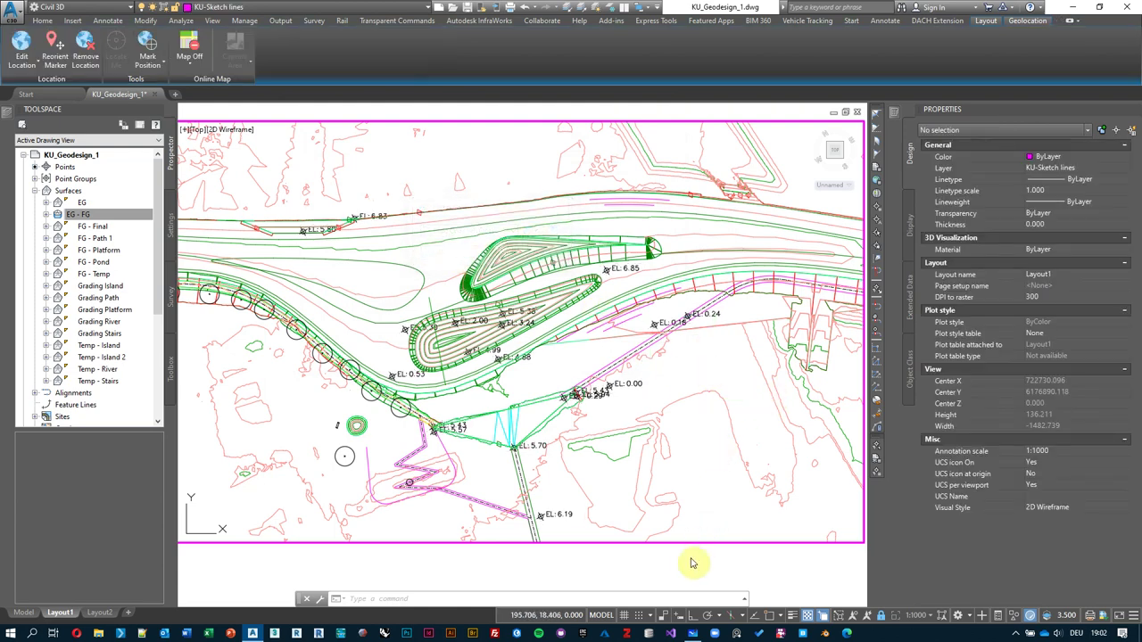
- Return to paper space and check how the site plan viewport sits on the whole sheet
double_click(690, 561)
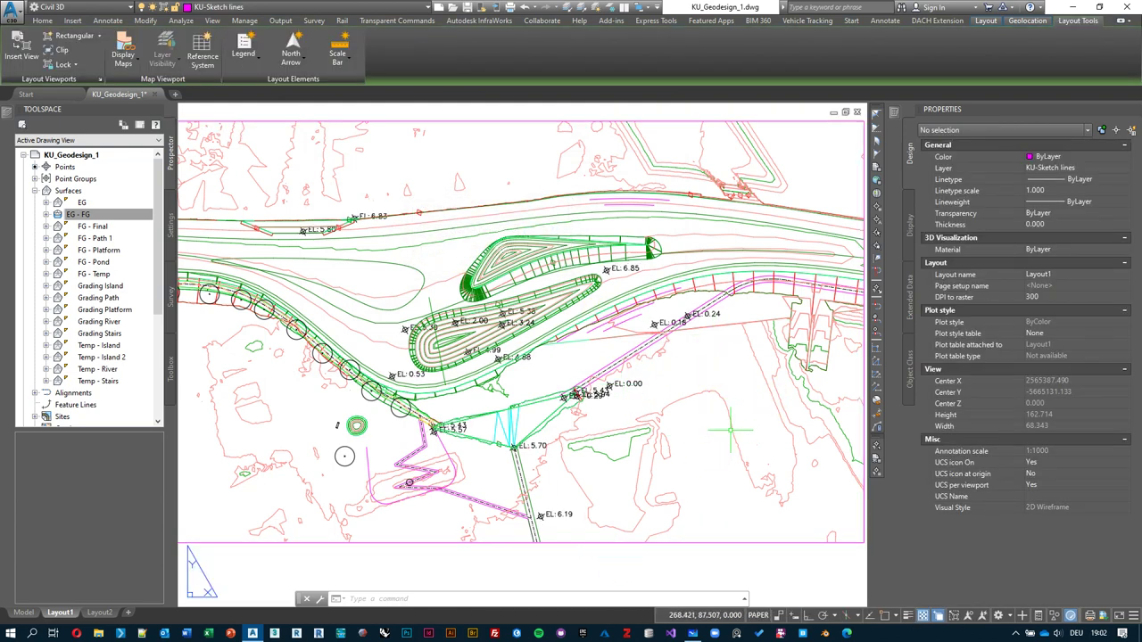
scroll(582, 369, "down", 2)
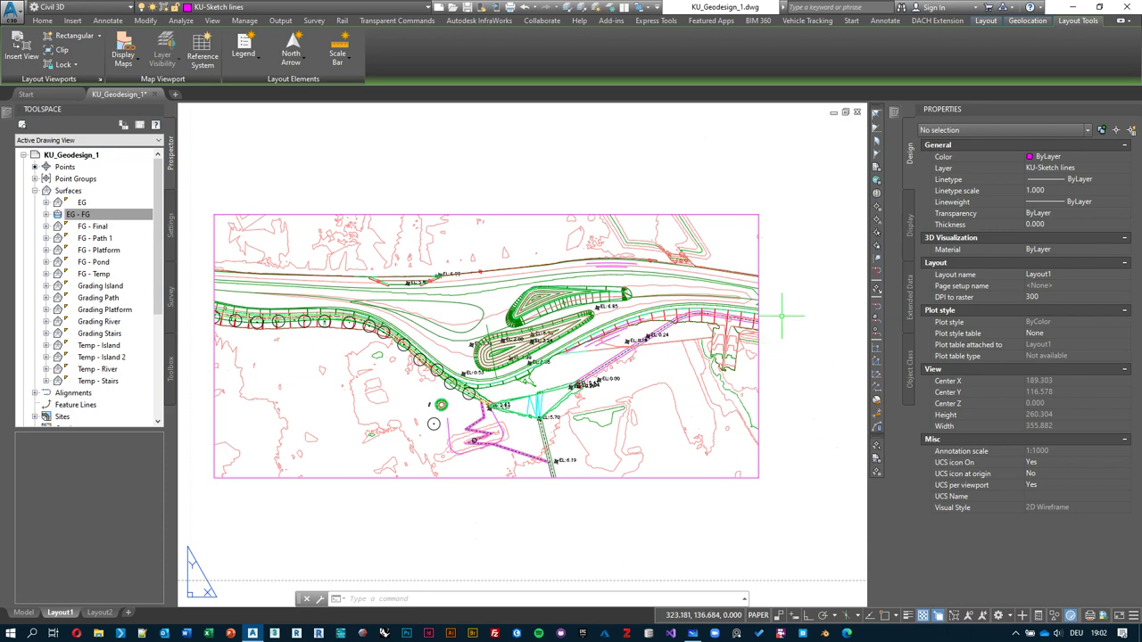
scroll(782, 317, "down", 2)
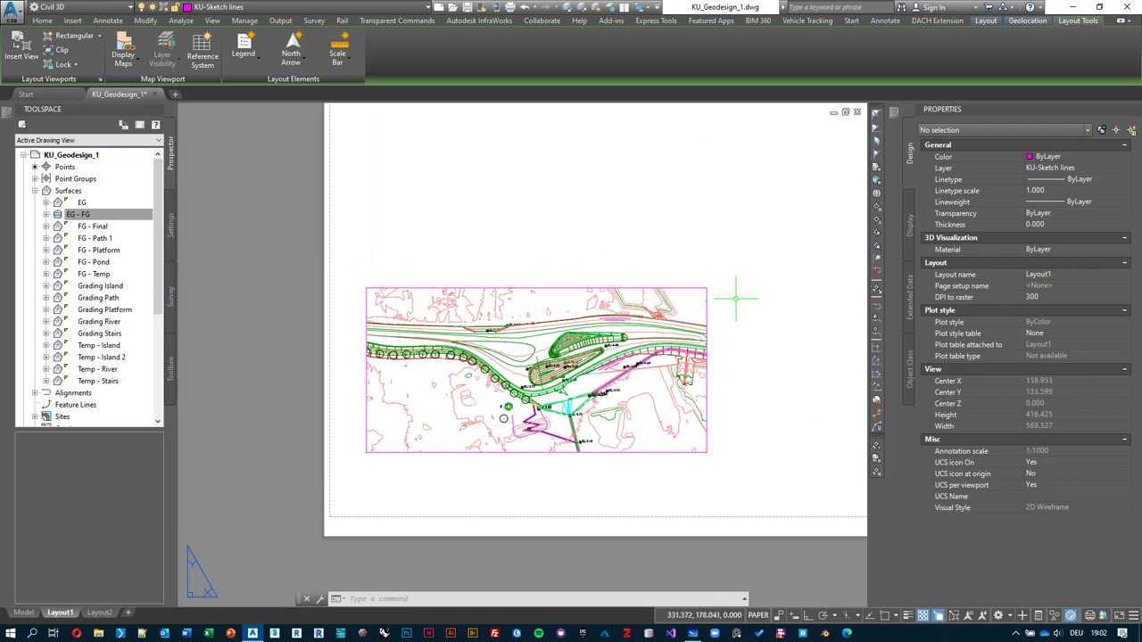
scroll(731, 300, "down", 4)
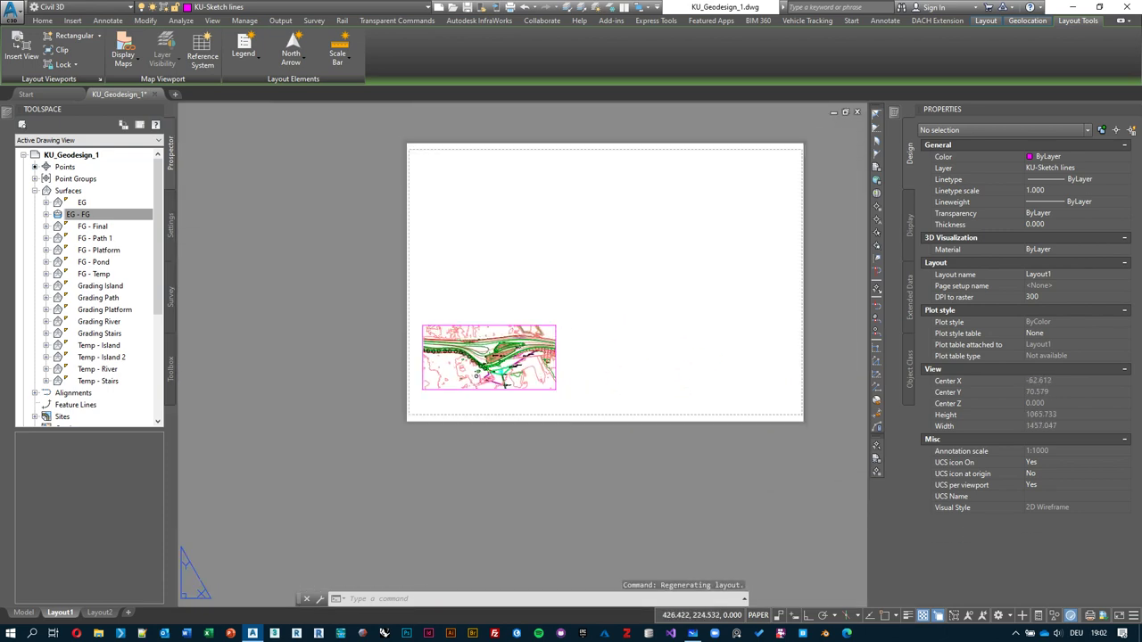
scroll(423, 257, "up", 2)
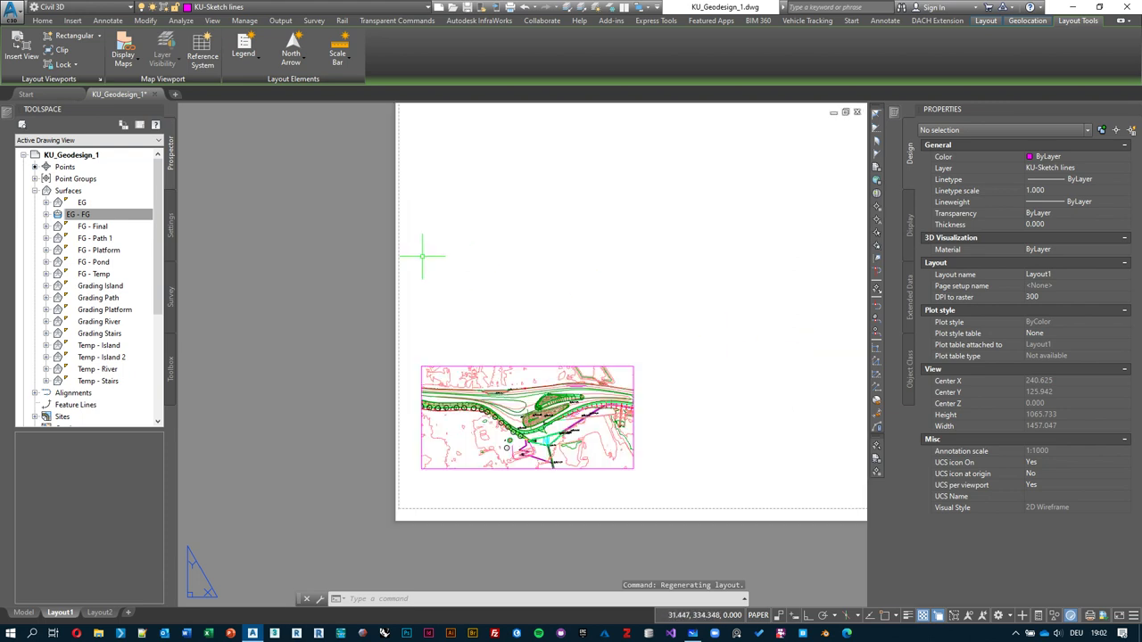
middle_click_drag(630, 291, 553, 297)
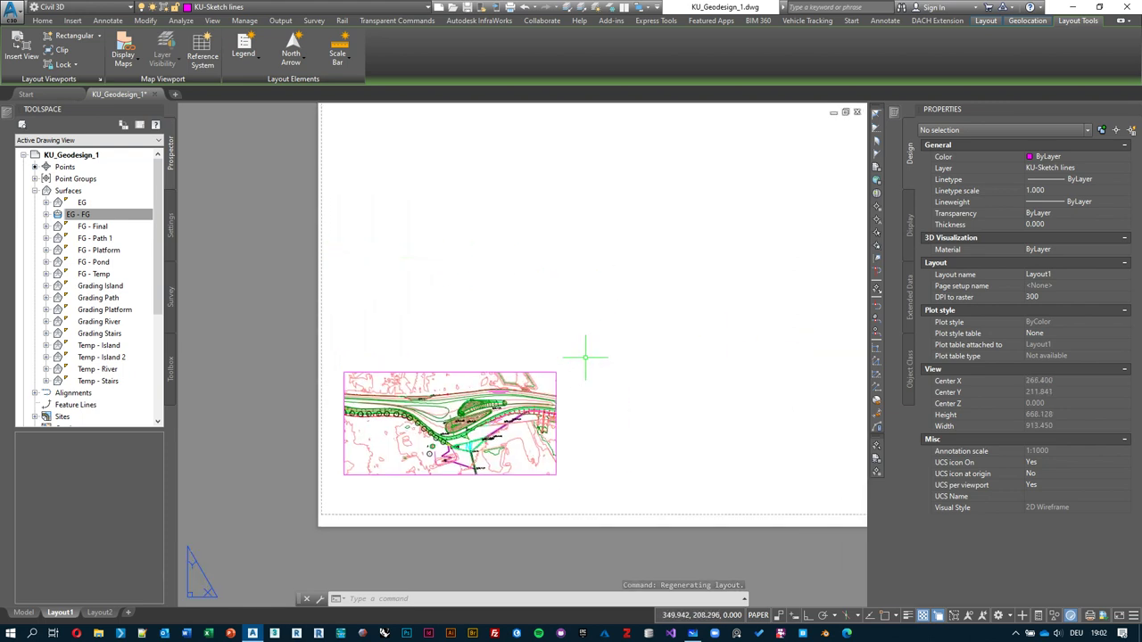
left_click(564, 321)
left_click(541, 383)
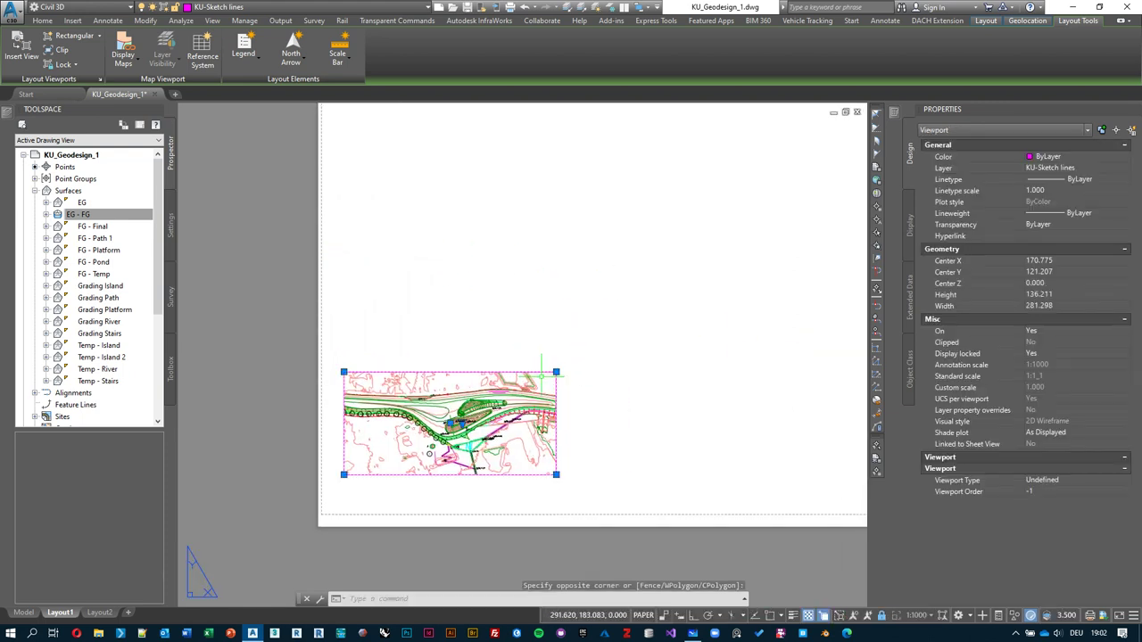
middle_click_drag(541, 384, 506, 413)
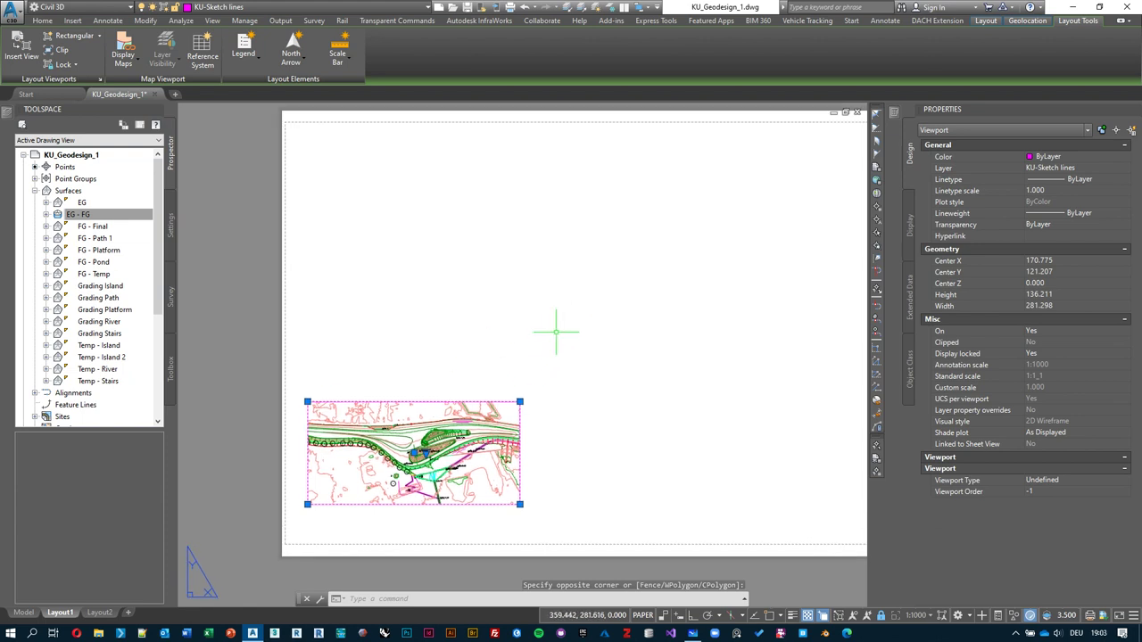
key("Escape")
scroll(591, 242, "down", 1)
scroll(527, 275, "up", 1)
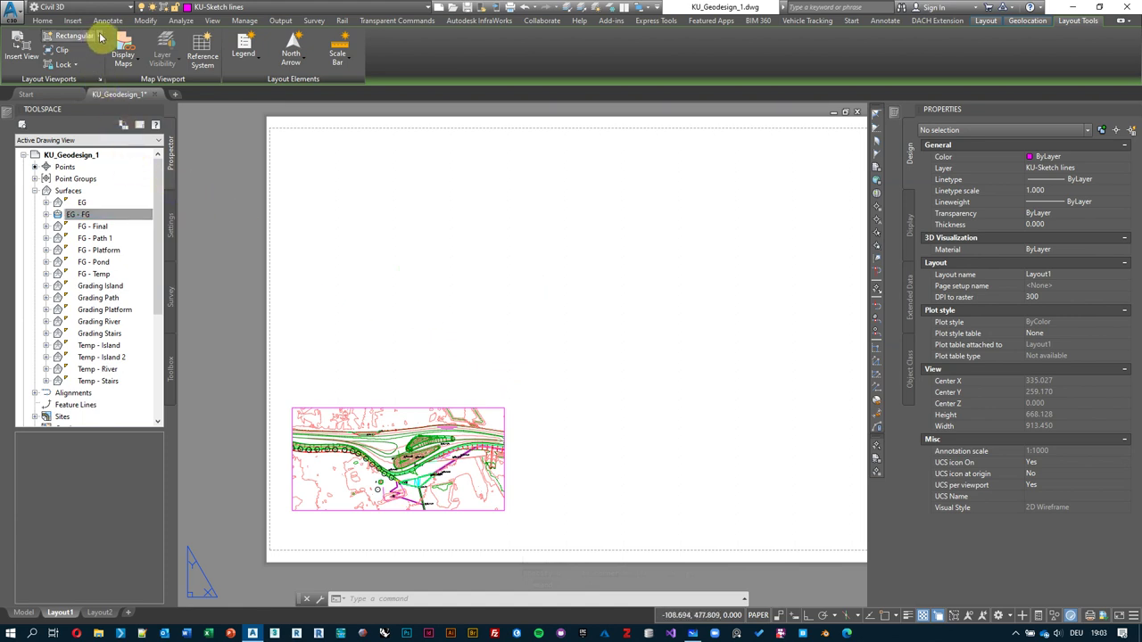
- Create a rectangular viewport about 519 by 262 mm on the sheet above the site plan viewport
left_click(72, 35)
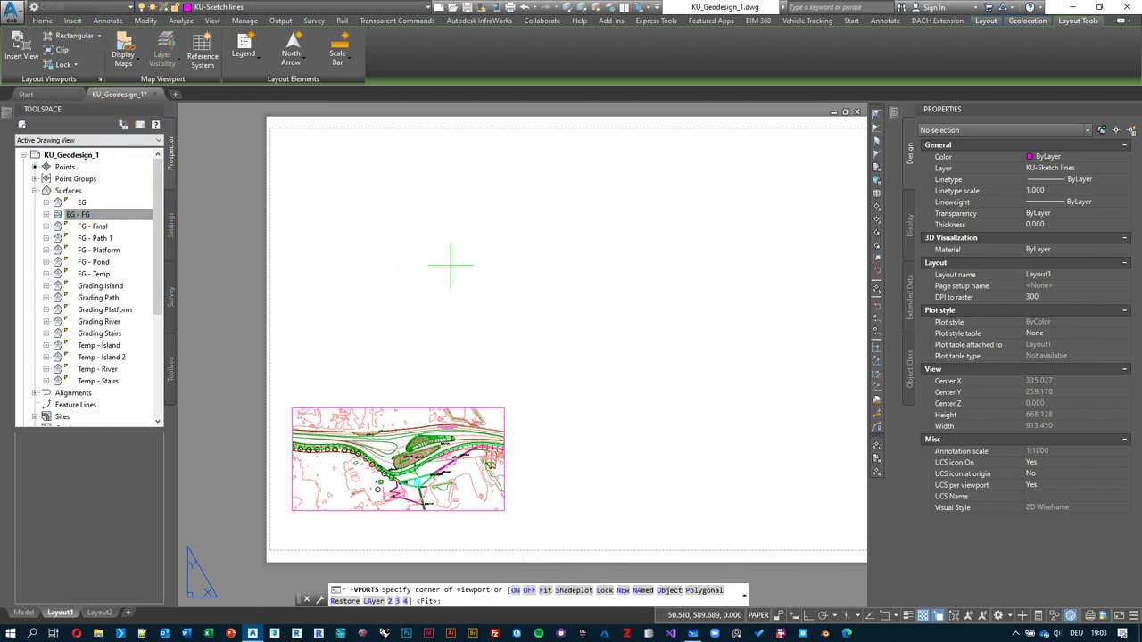
left_click(299, 357)
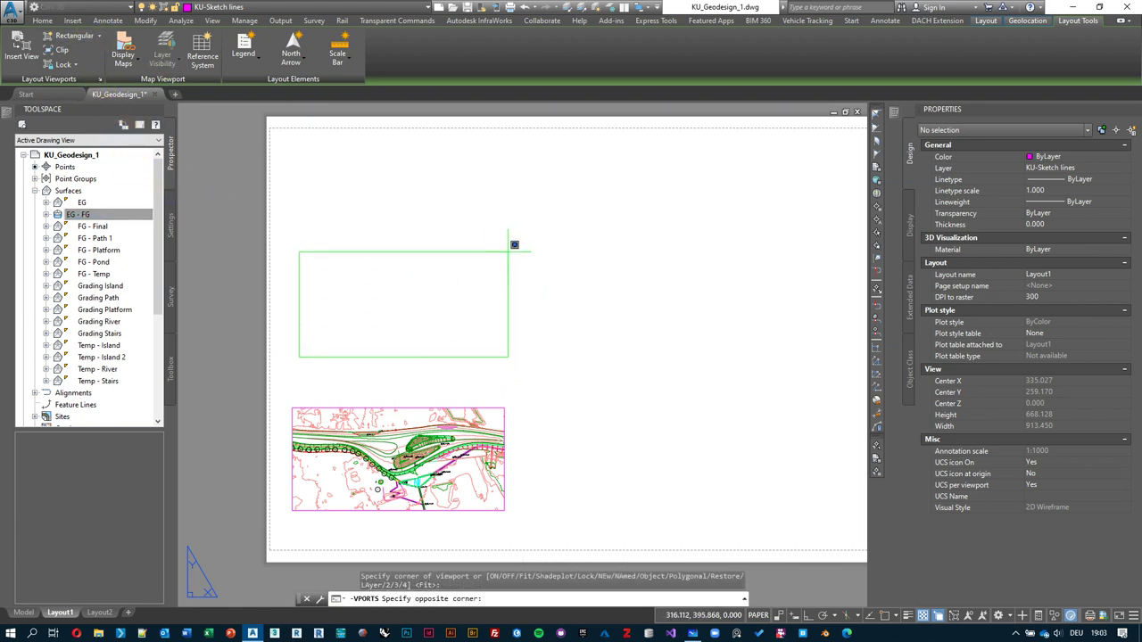
left_click(688, 159)
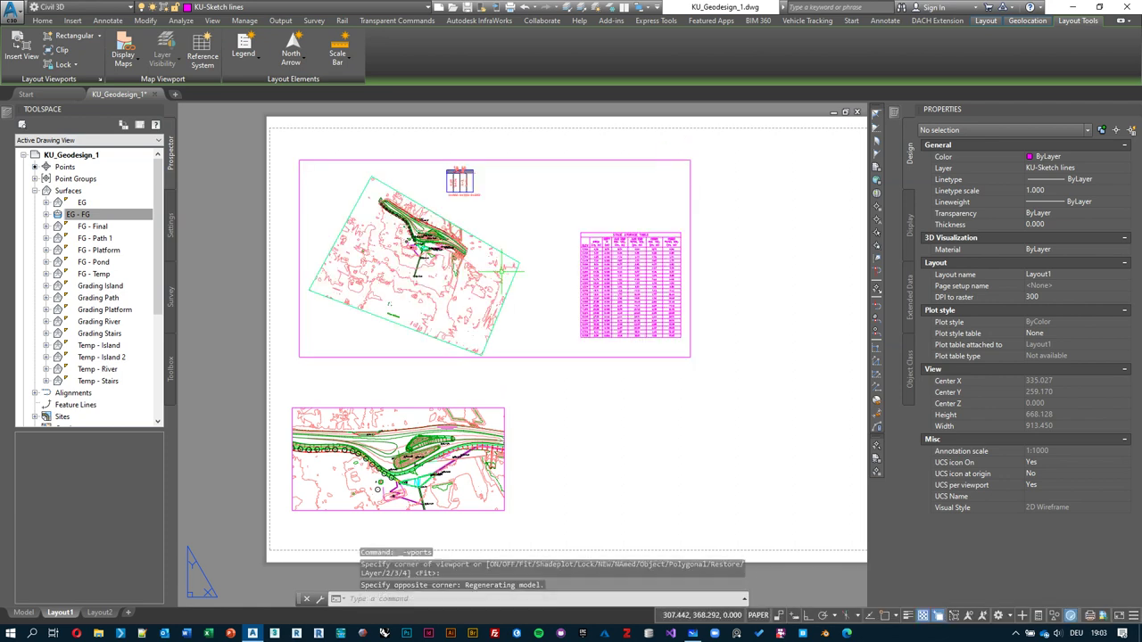
- Set the new viewport's UCS to World, frame the stage storage table in it, and return to paper space
double_click(565, 208)
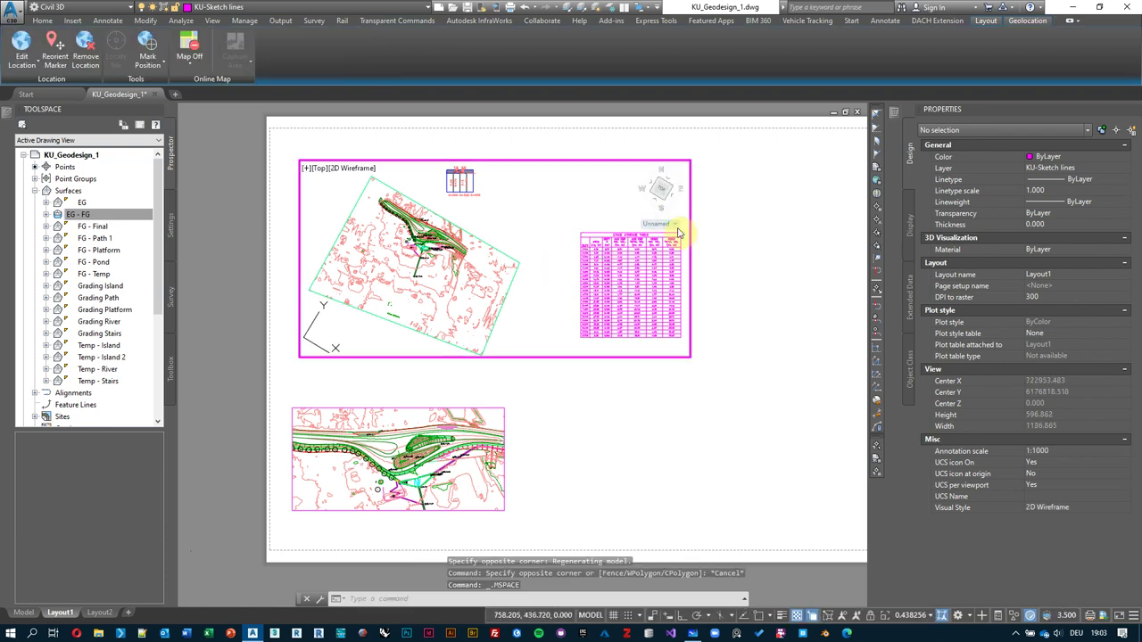
left_click(702, 270)
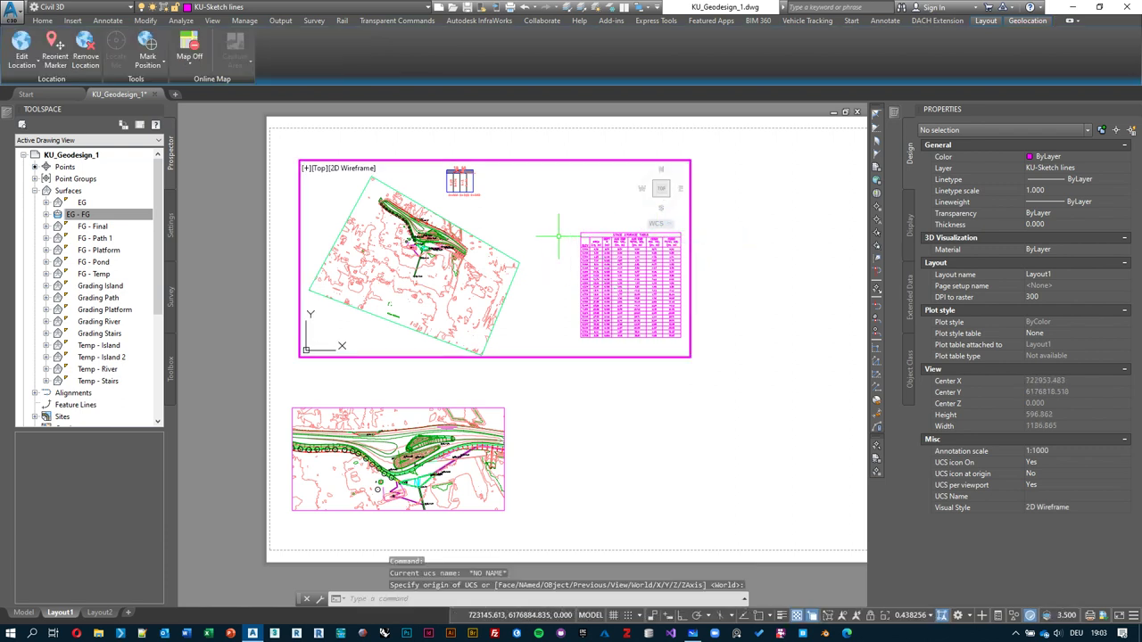
mouse_move(550, 221)
middle_mouse_down()
mouse_move(453, 281)
mouse_move(399, 278)
middle_mouse_up()
mouse_move(521, 258)
middle_mouse_down()
mouse_move(384, 263)
mouse_move(413, 255)
middle_mouse_up()
scroll(384, 264, "up", 3)
scroll(424, 257, "down", 2)
key("Return")
double_click(725, 256)
- Shrink the stage storage table viewport to about 235 mm wide so its border closely surrounds the table
left_click(755, 148)
left_click(664, 223)
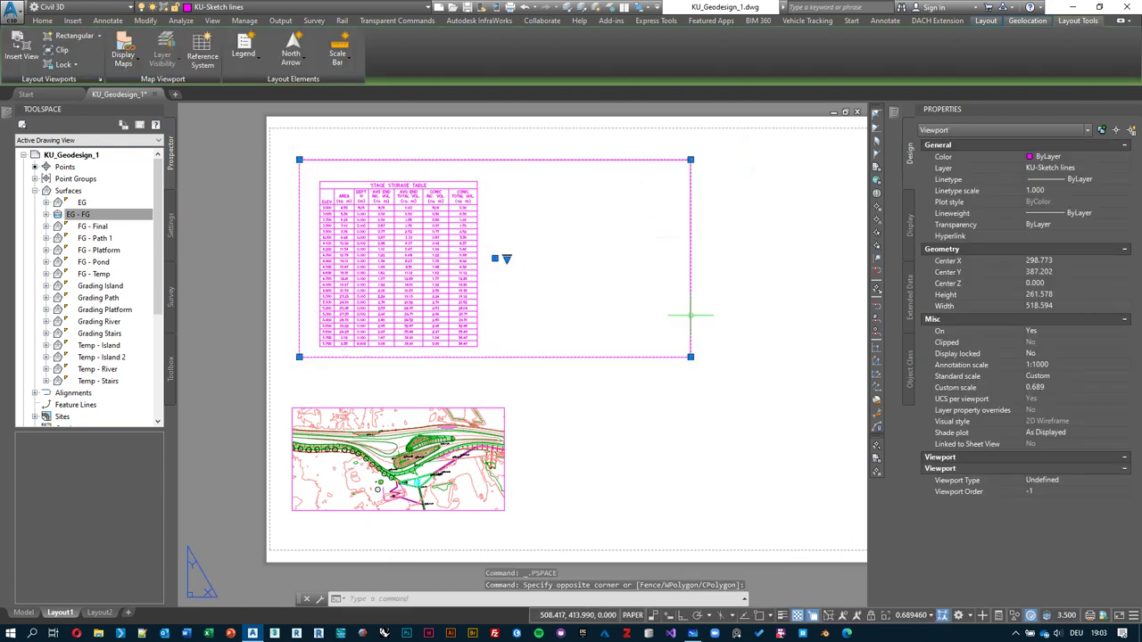
left_click(691, 357)
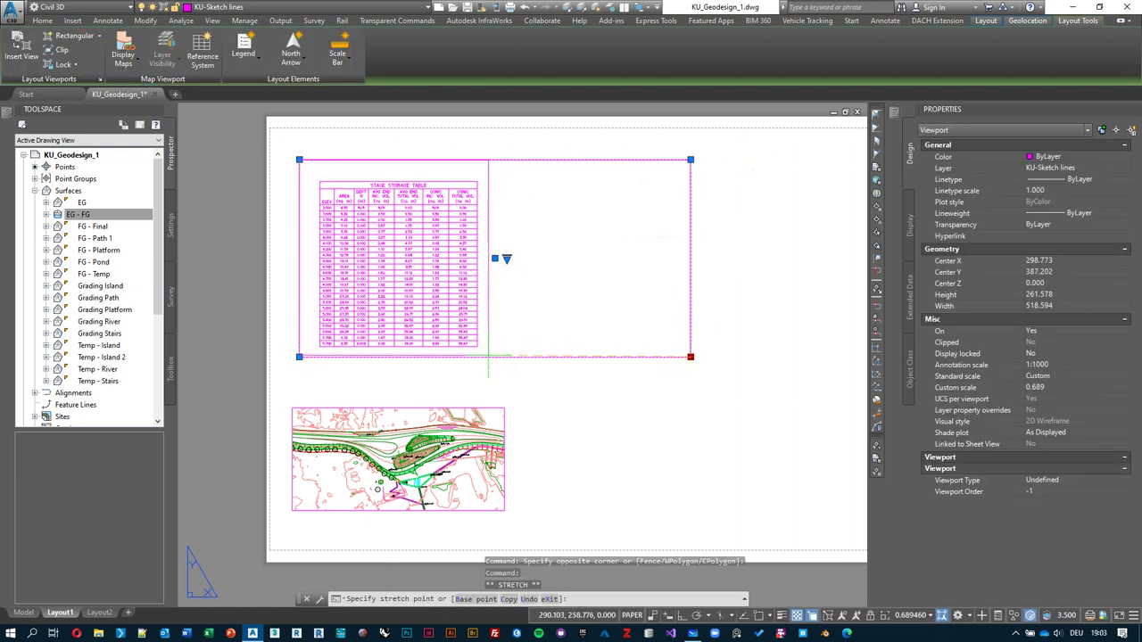
left_click(488, 355)
left_click(299, 160)
left_click(310, 166)
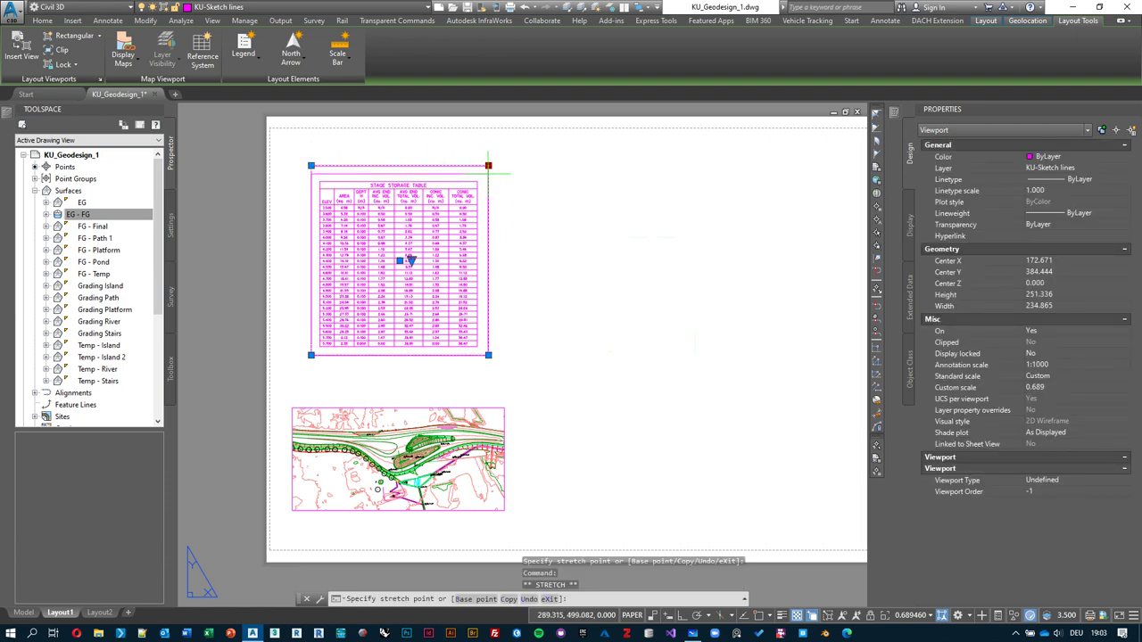
key("Escape")
- Create a second rectangular viewport on the free sheet area beside the stage storage table viewport
middle_click_drag(587, 280, 470, 321)
left_click(59, 35)
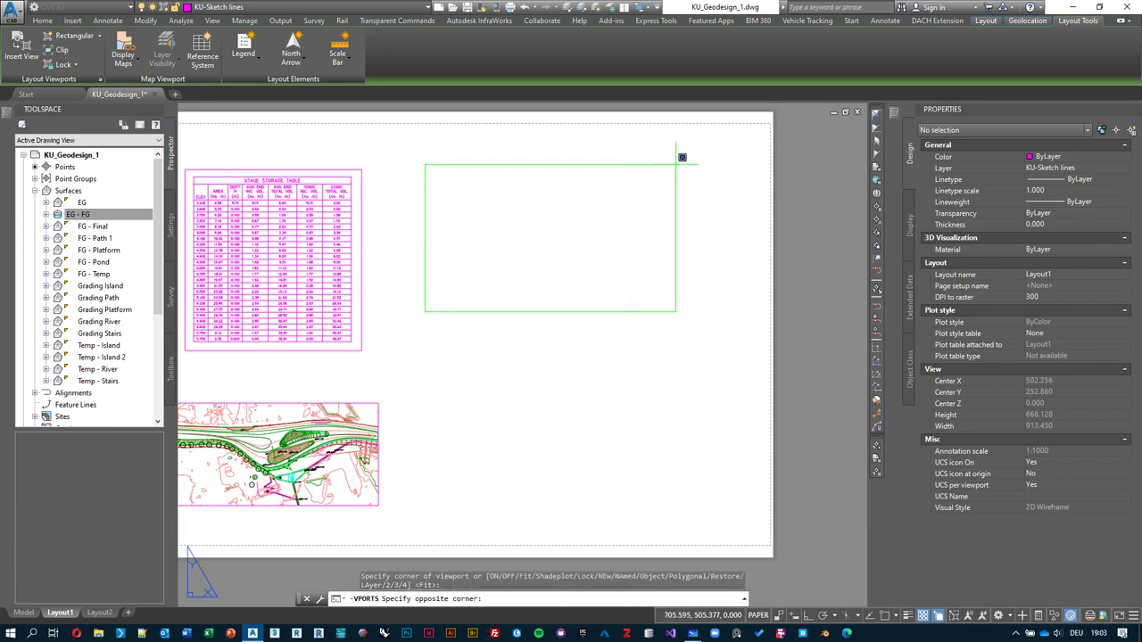
left_click(676, 158)
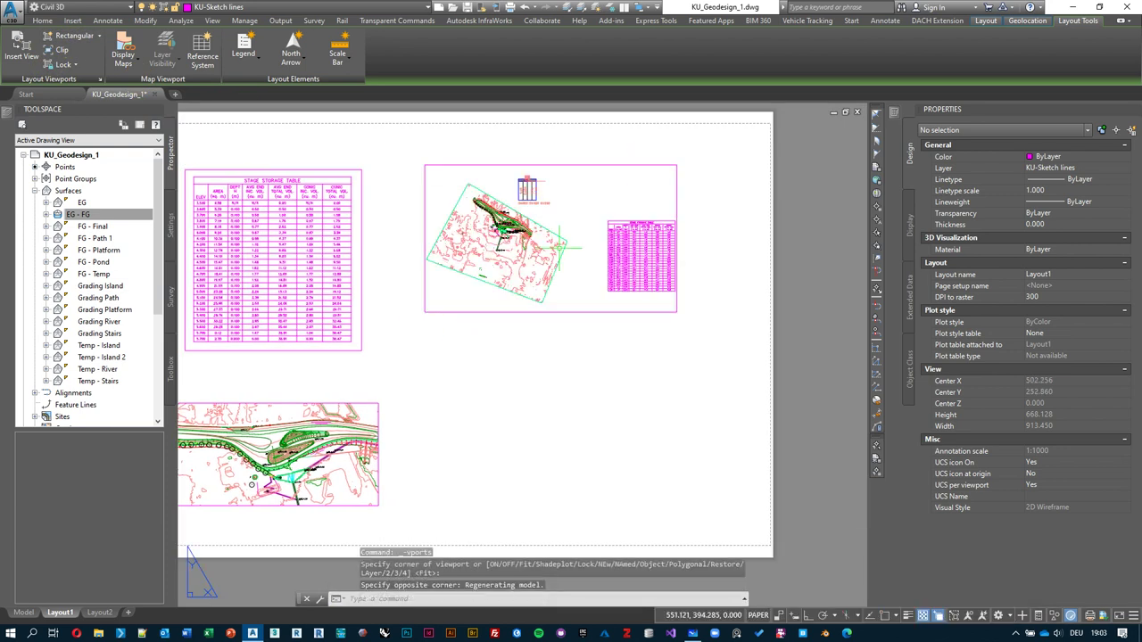
- In the new viewport, set the annotation scale to 1:500 and frame the Section line PROFILE view
double_click(571, 205)
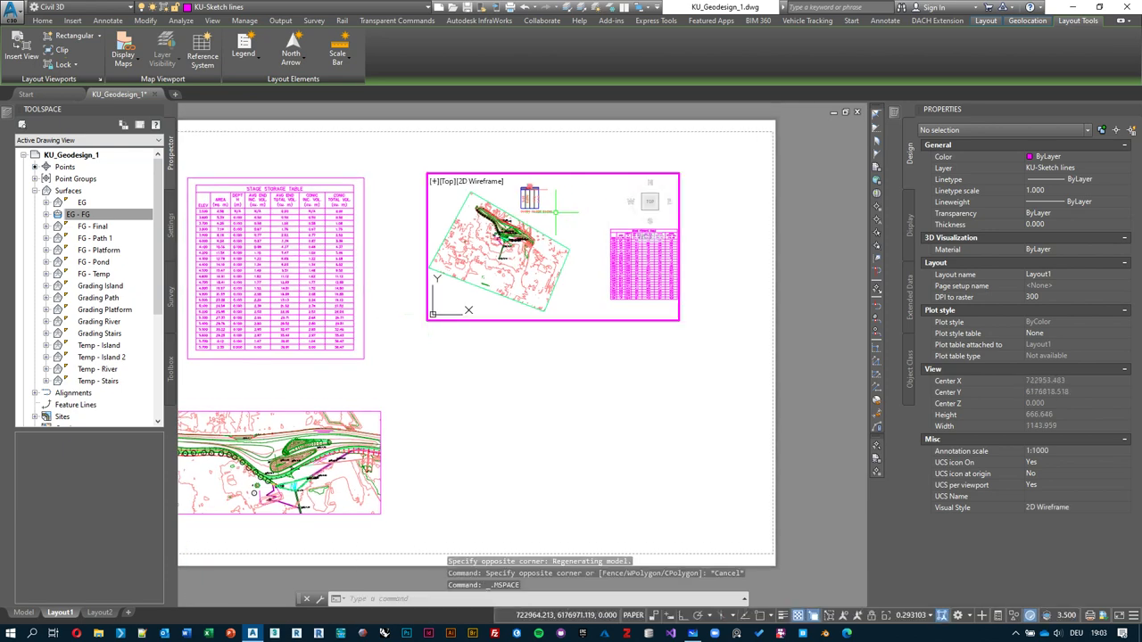
scroll(536, 190, "up", 5)
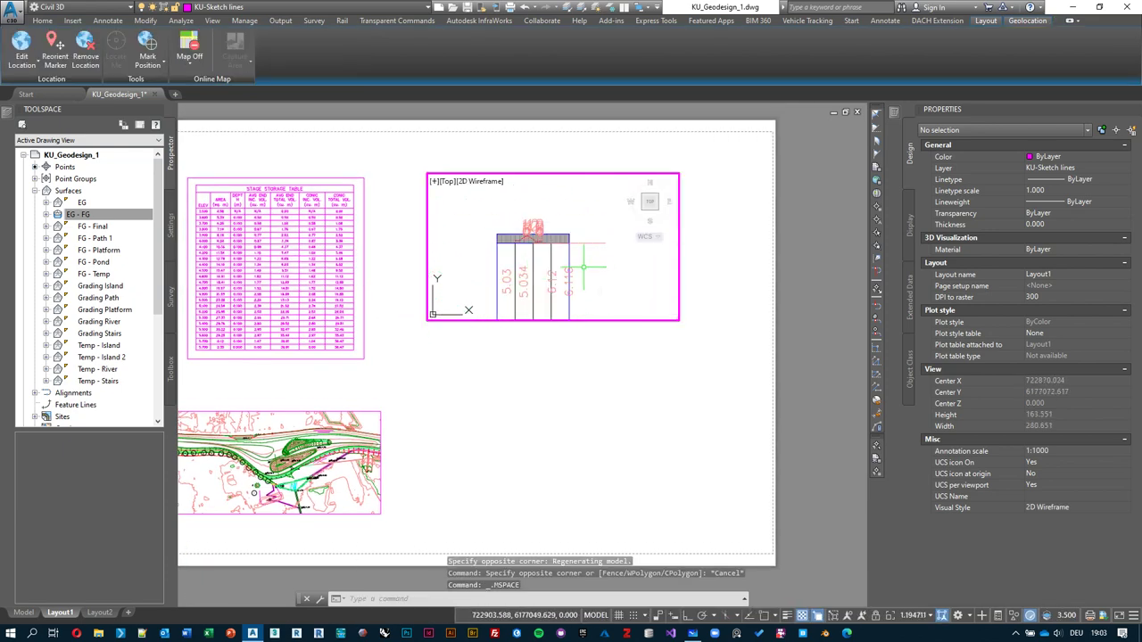
scroll(549, 254, "up", 4)
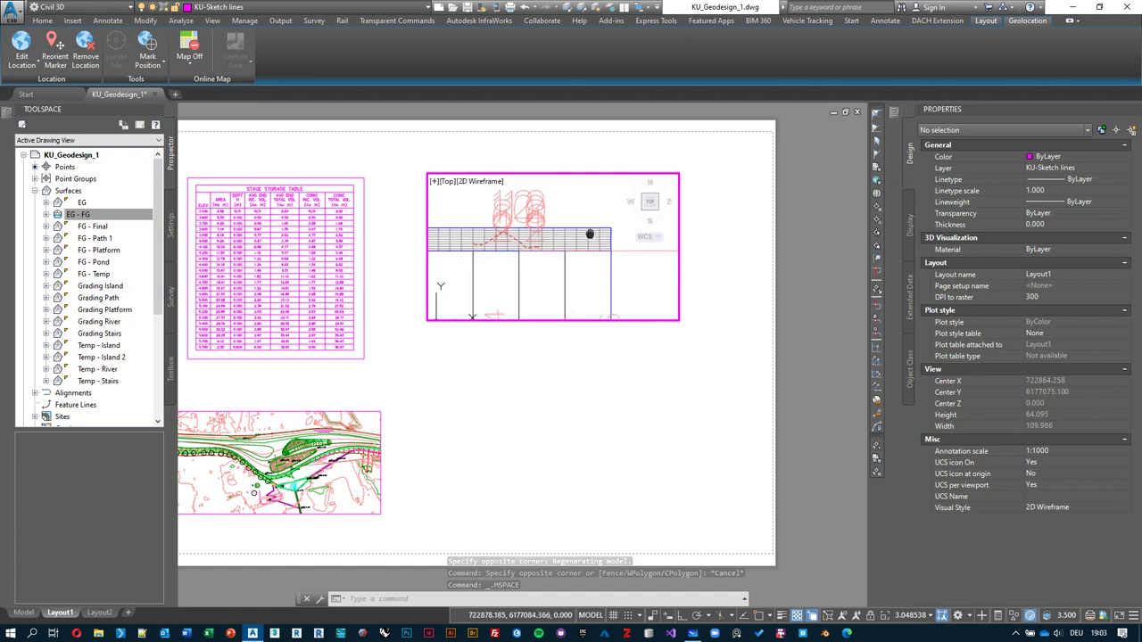
left_click(931, 615)
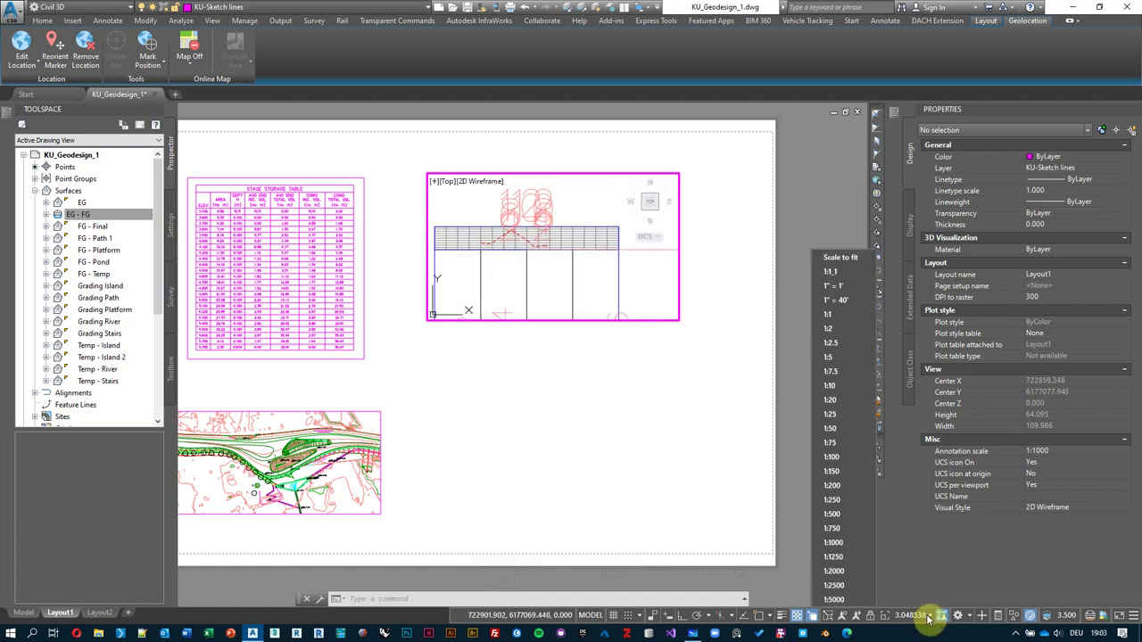
left_click(832, 514)
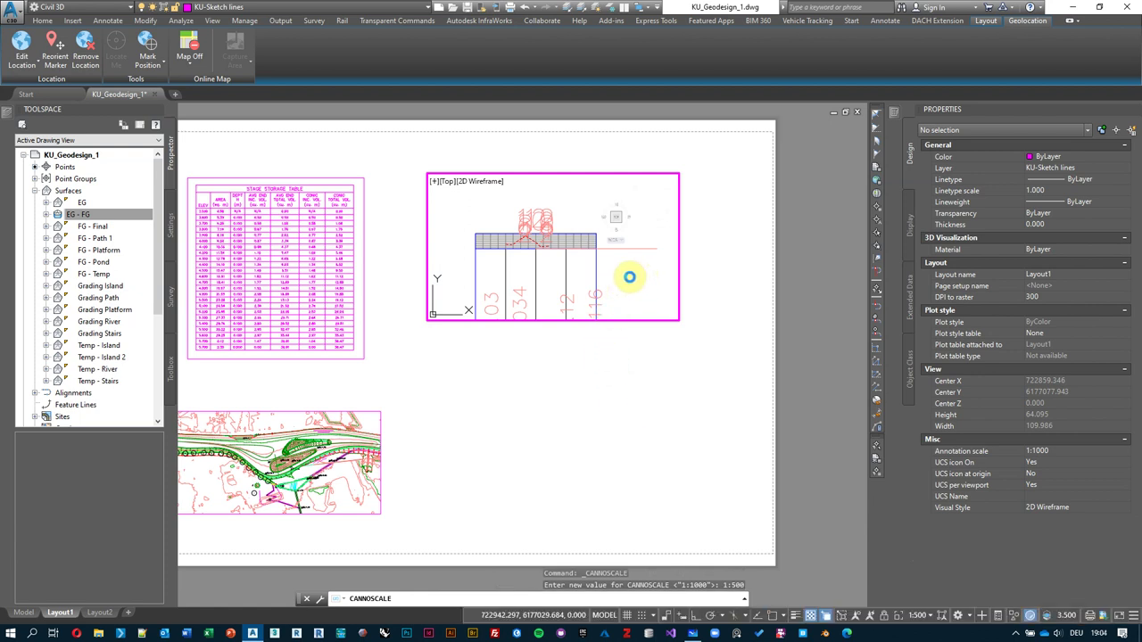
double_click(629, 277)
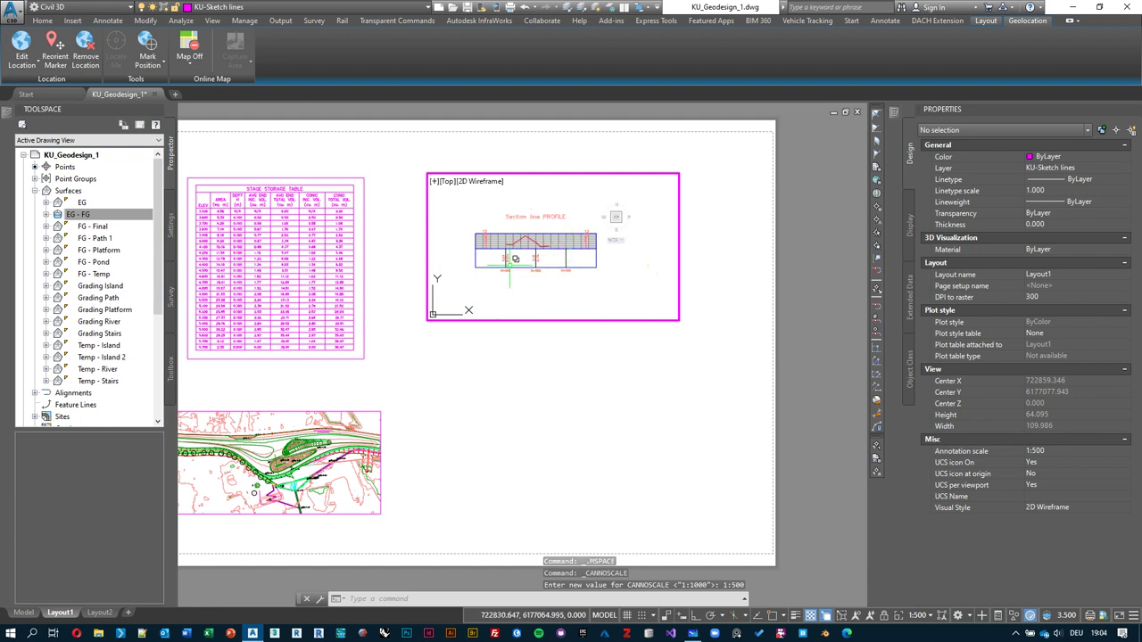
scroll(544, 254, "up", 2)
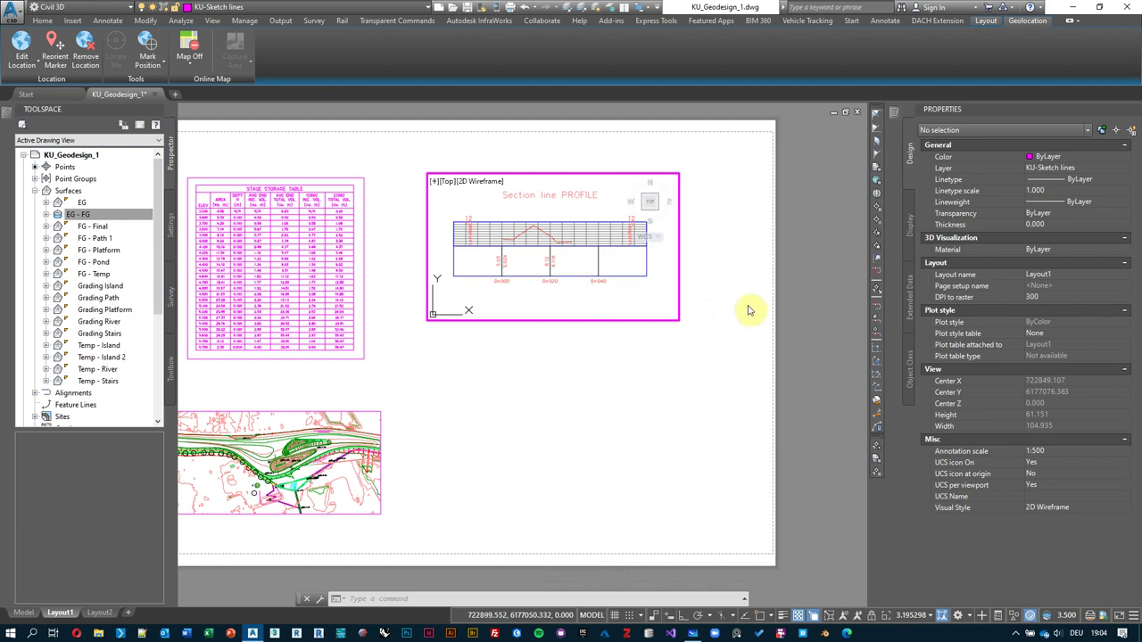
- Return to paper space and regenerate the drawing to update the profile's annotation
double_click(714, 300)
type("re")
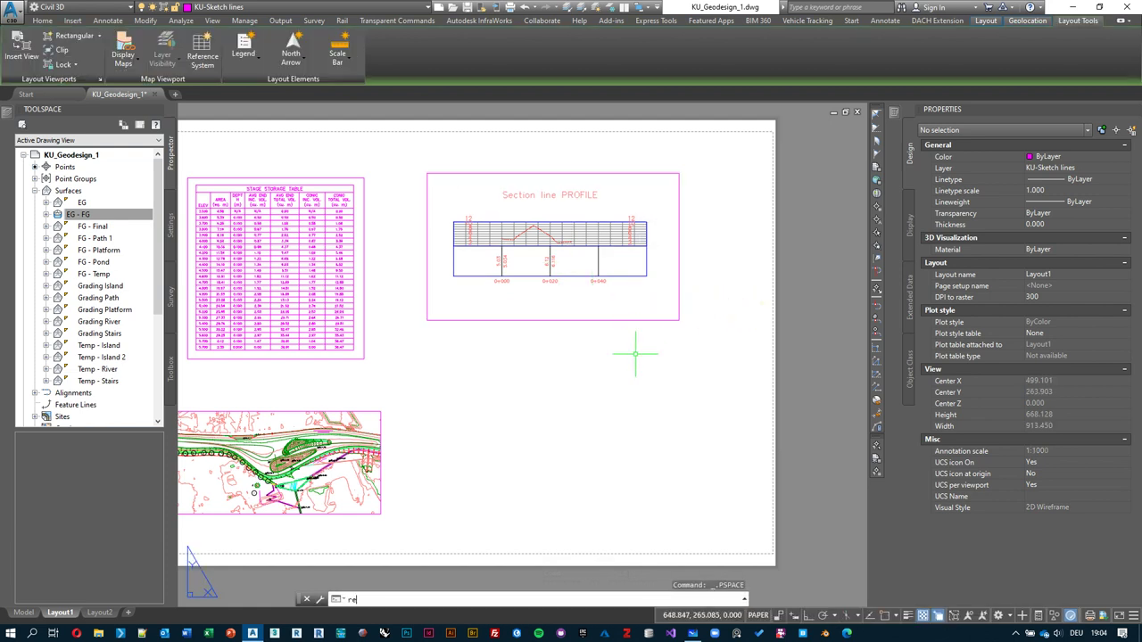
key("Down")
key("Return")
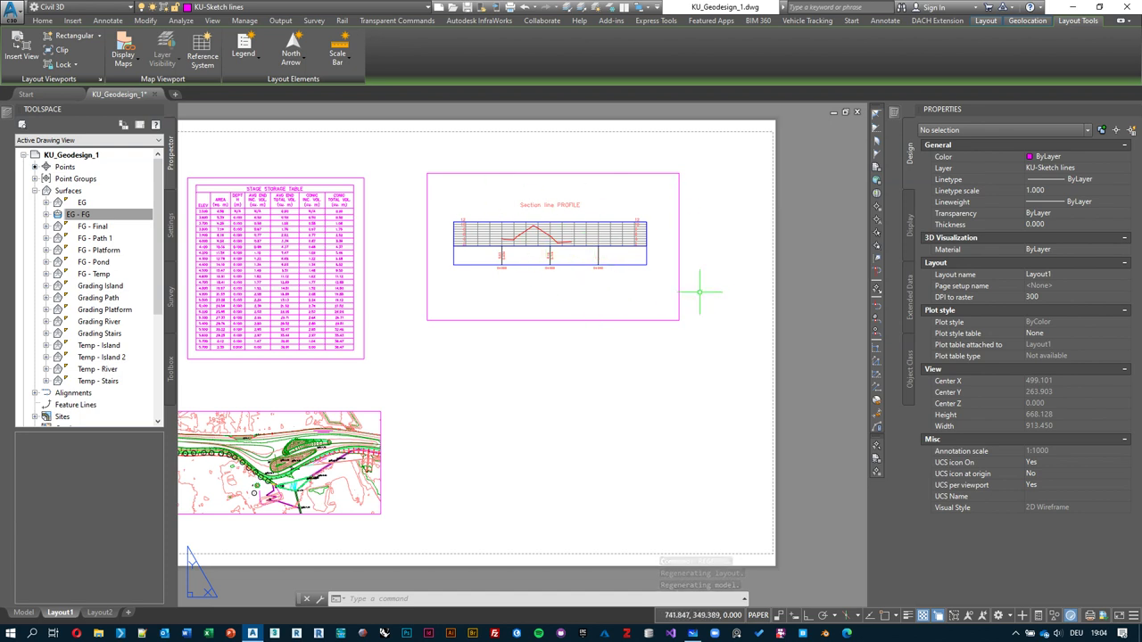
- Shrink the profile viewport's border so it fits closely around the Section line PROFILE view
left_click(681, 349)
left_click(620, 316)
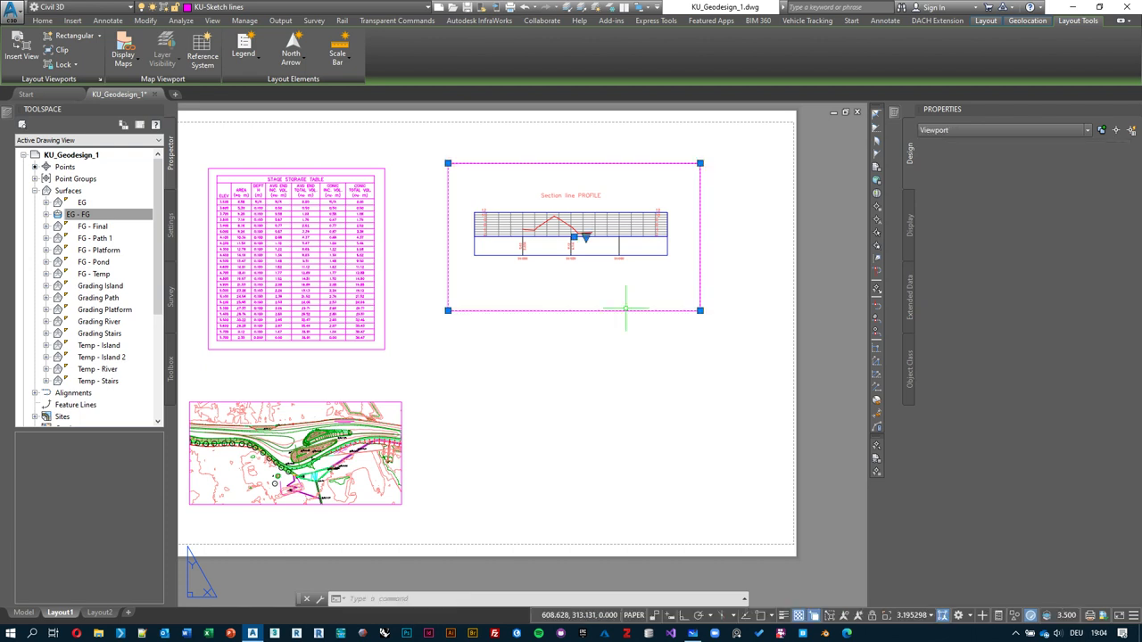
left_click(701, 312)
left_click(692, 268)
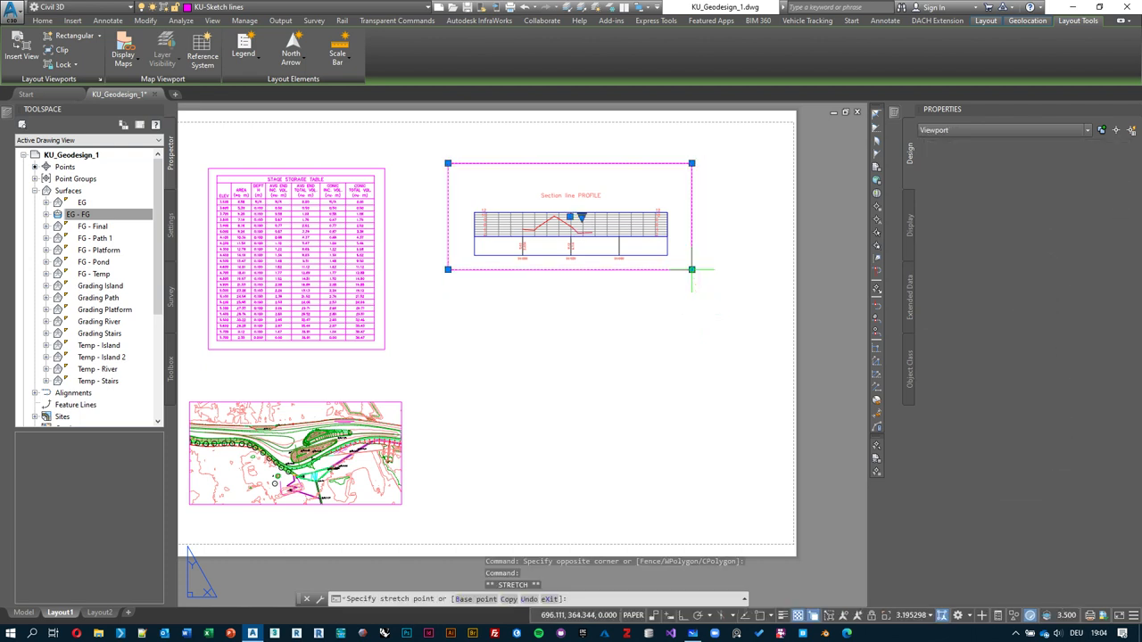
left_click(691, 164)
left_click(686, 179)
- Move the profile viewport up to the sheet's upper edge and slightly closer to the stage storage table
key("m")
key("space")
left_click(632, 306)
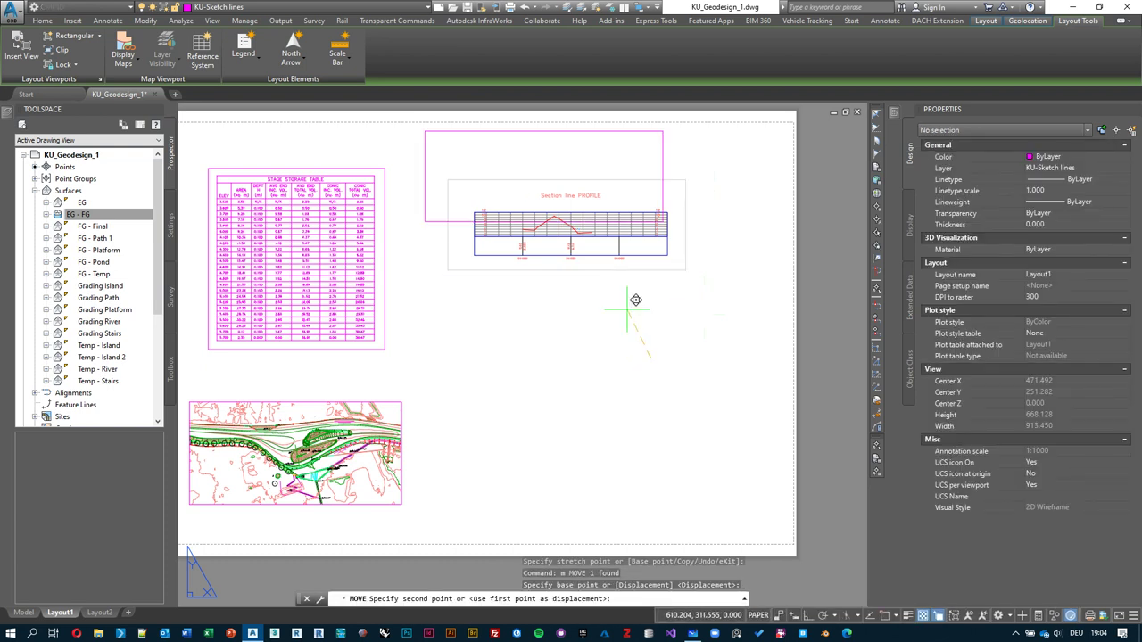
left_click(617, 319)
key("Escape")
middle_click_drag(487, 292, 530, 296)
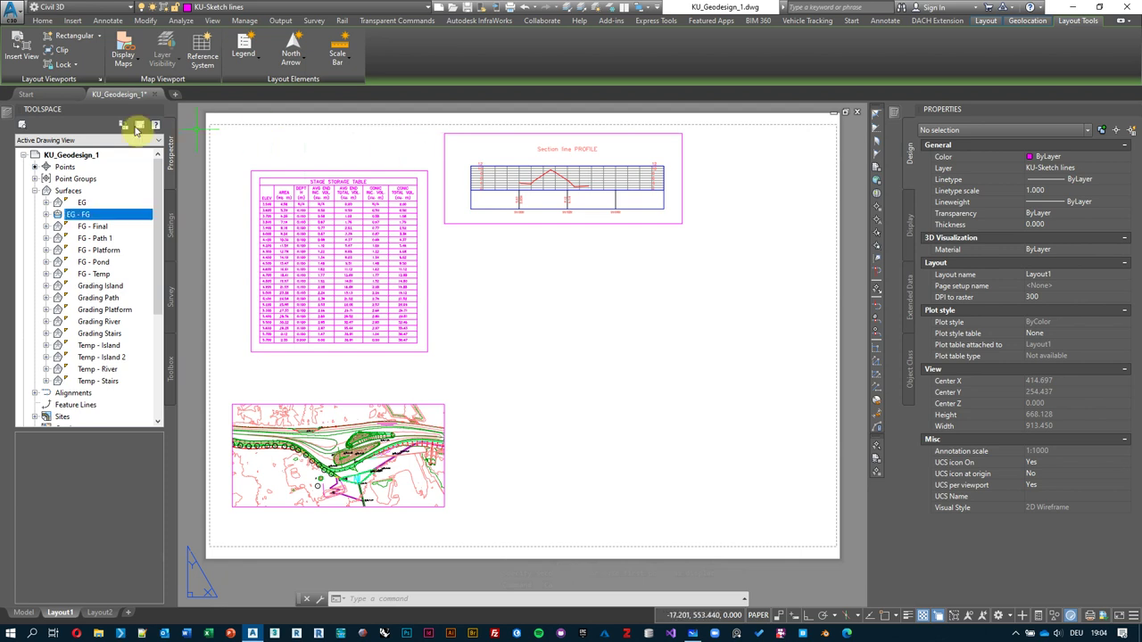
- Create a third rectangular viewport below the profile viewport and activate its model space
left_click(70, 36)
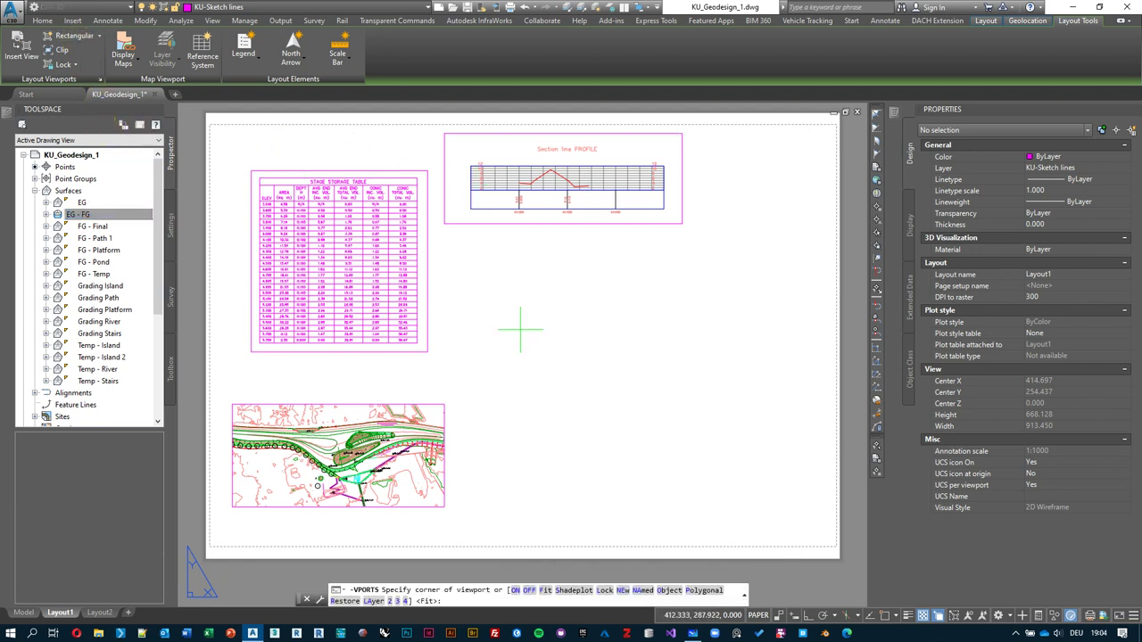
left_click(486, 376)
left_click(717, 240)
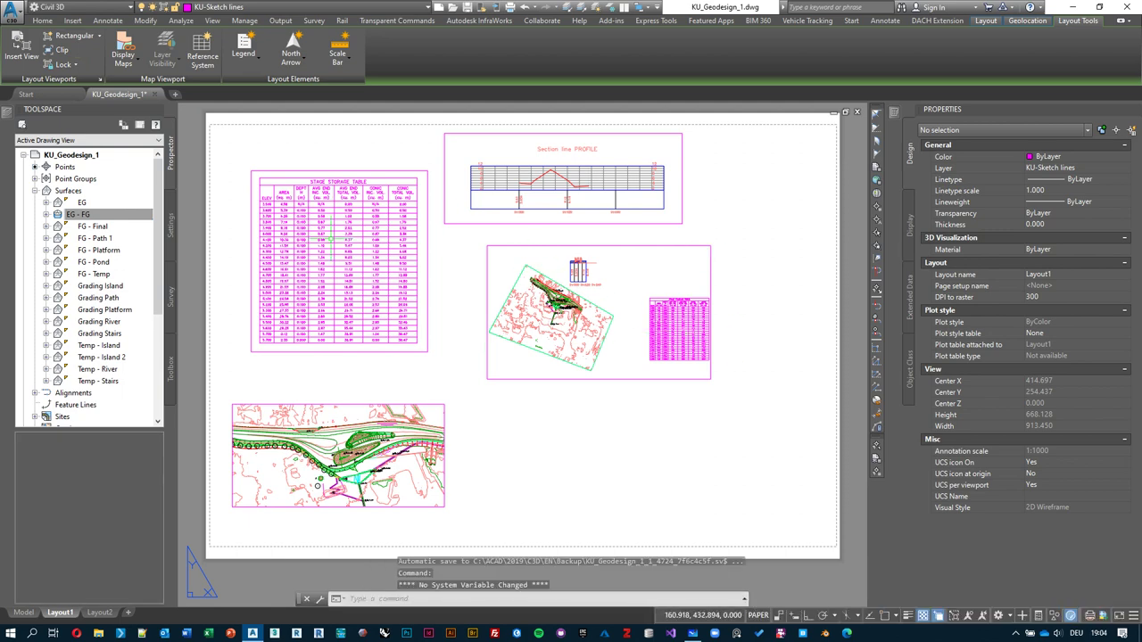
double_click(659, 282)
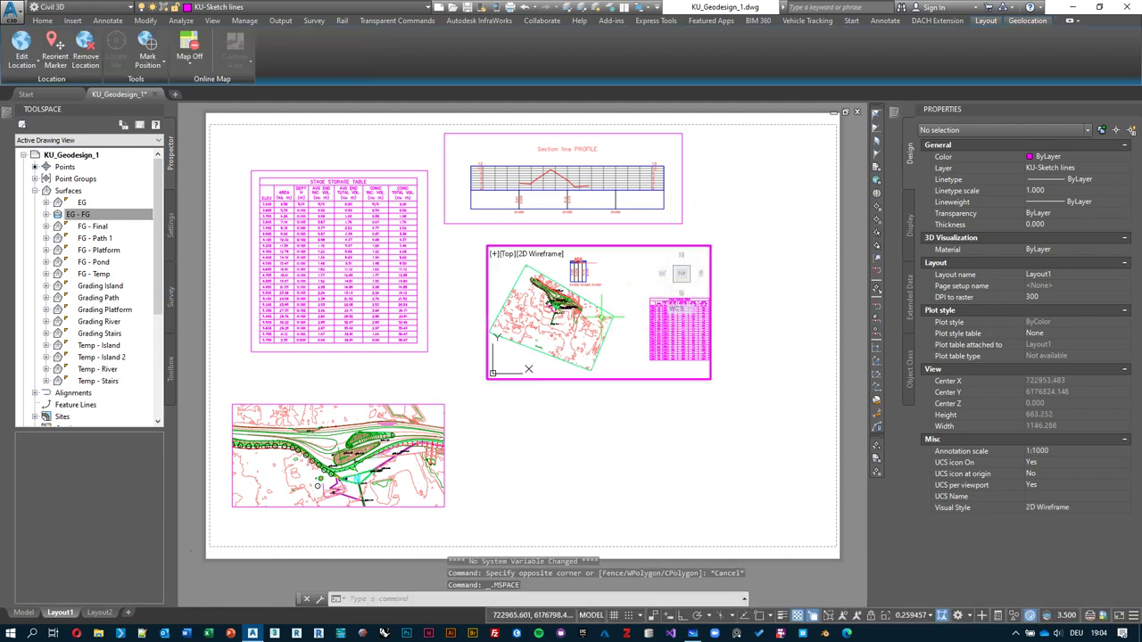
- Orbit and zoom the third viewport's model view into an oblique 3D view of the terrain, tree row and islands
middle_click_drag(607, 319, 620, 321)
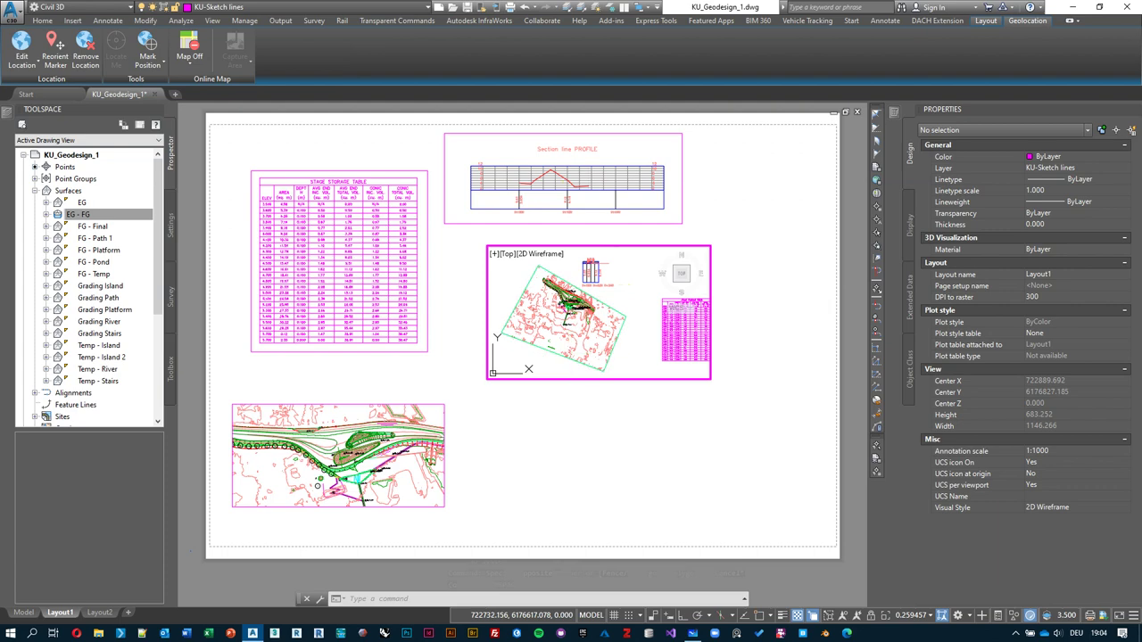
middle_click_drag(589, 317, 625, 313, "shift")
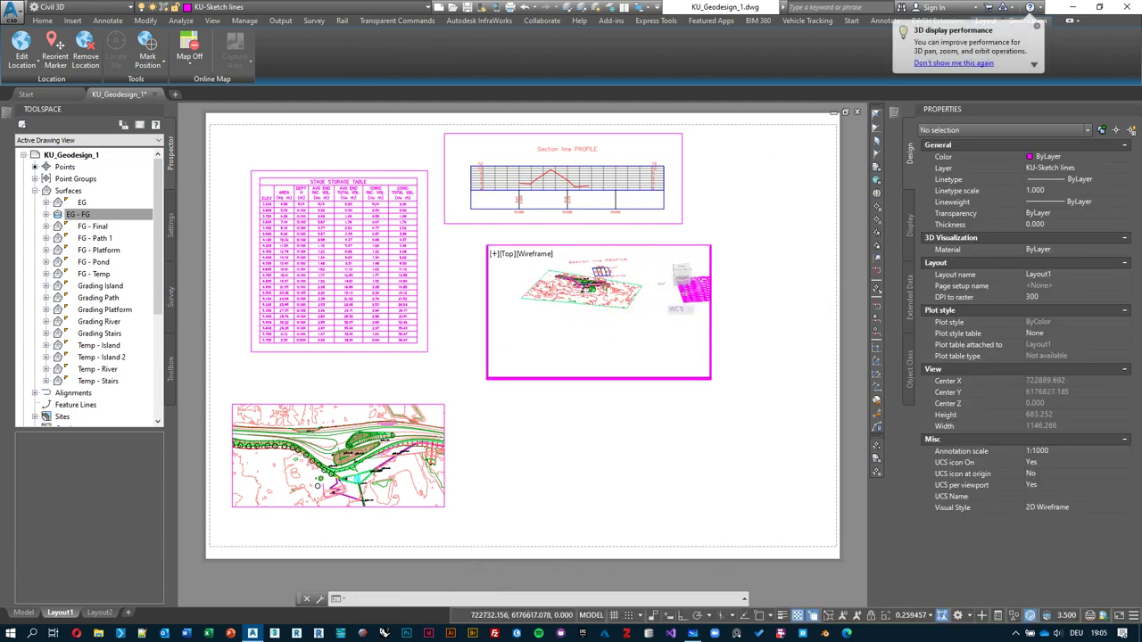
double_click(624, 313)
scroll(576, 293, "up", 5)
middle_click_drag(600, 319, 615, 337)
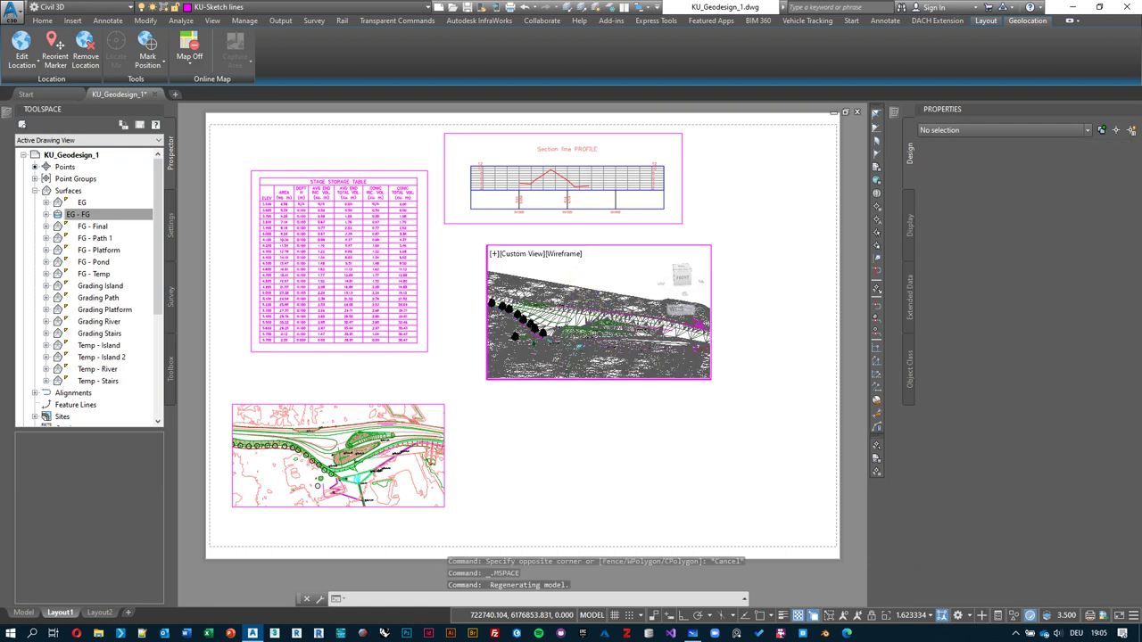
- Apply the Realistic visual style to the 3D terrain viewport and return to paper space
left_click(575, 254)
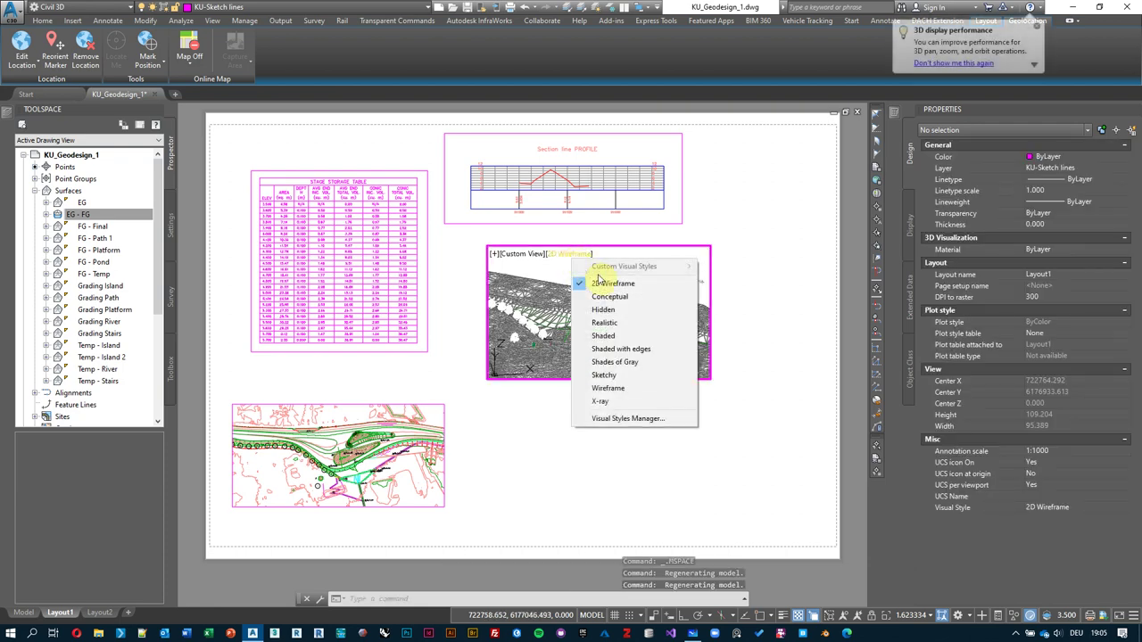
left_click(616, 322)
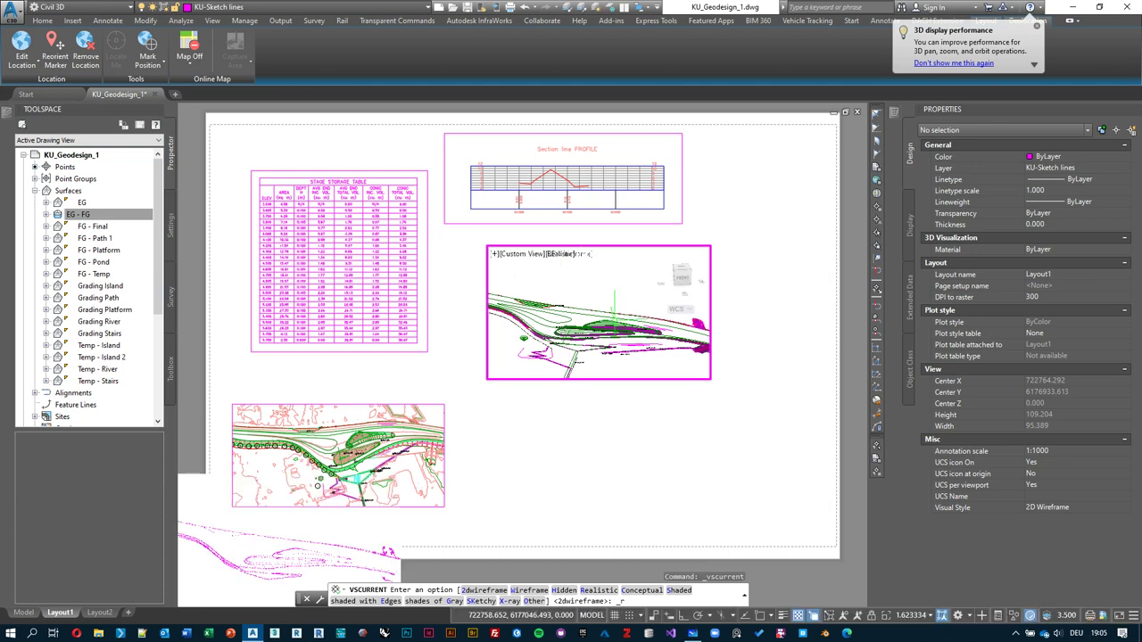
double_click(725, 427)
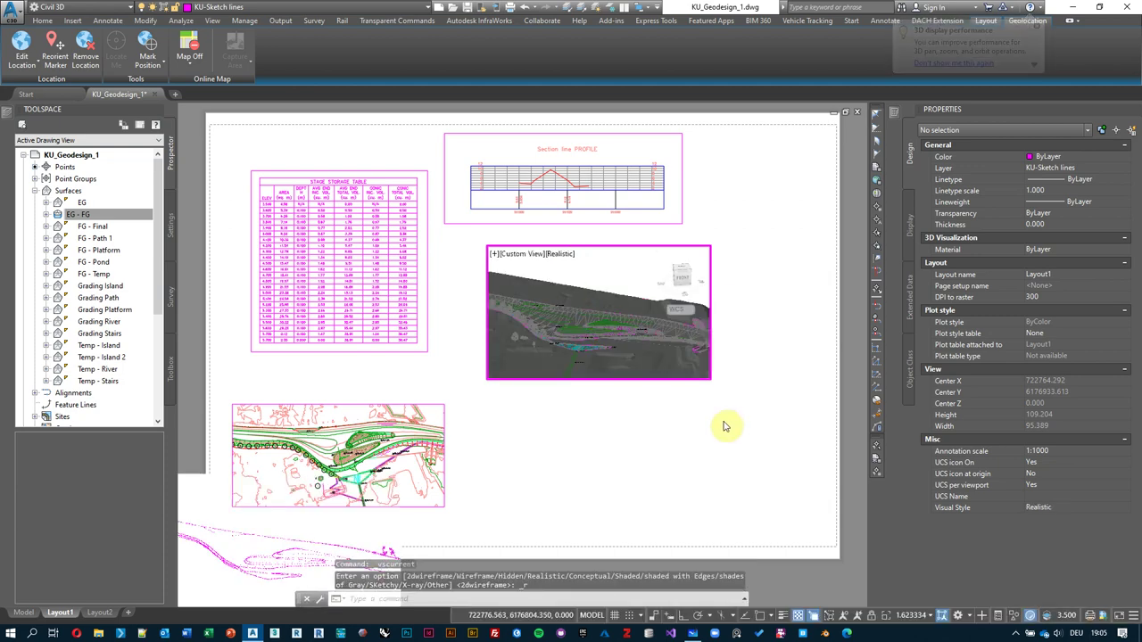
- Examine the Realistic 3D viewport's trees, surfaces and brightness up close and within the whole sheet
scroll(560, 328, "up", 6)
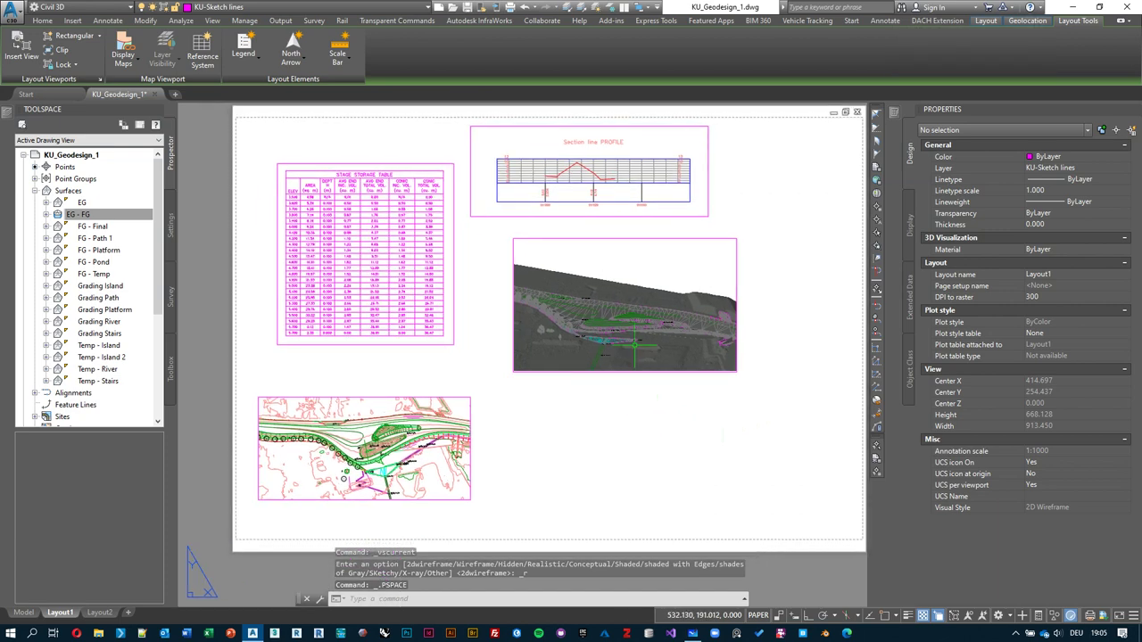
scroll(517, 344, "up", 1)
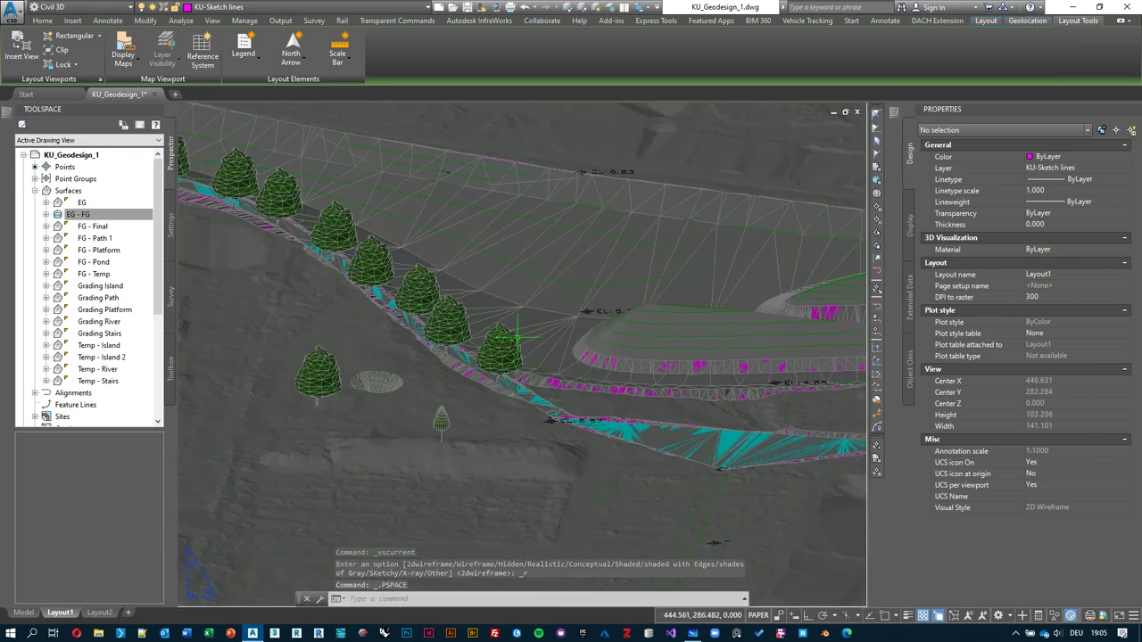
scroll(535, 352, "down", 4)
scroll(536, 354, "down", 3)
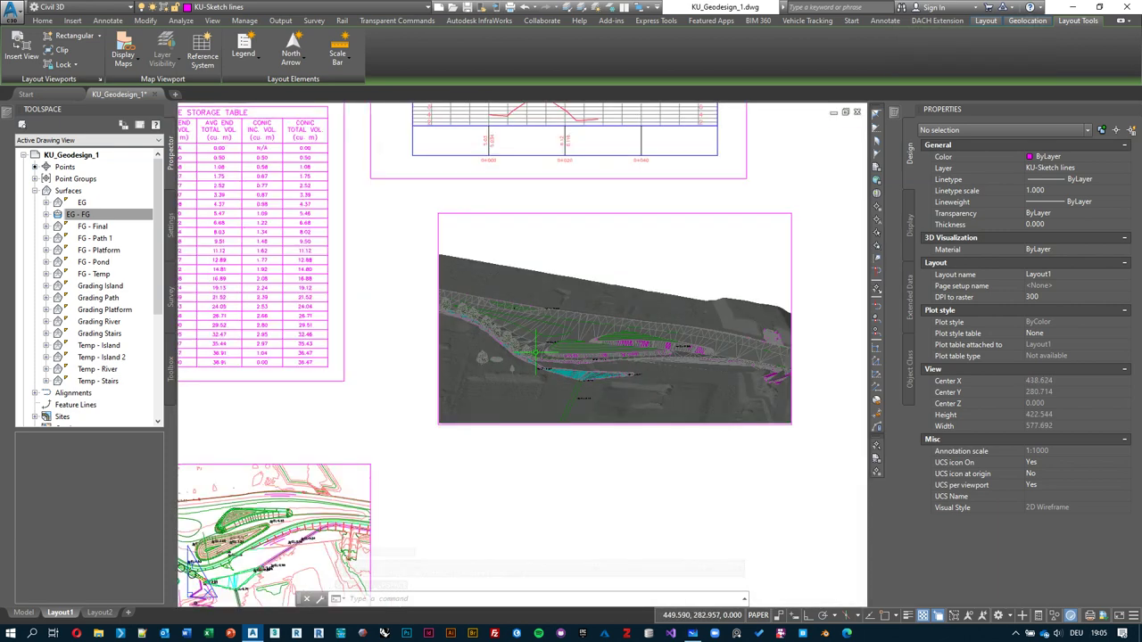
scroll(627, 393, "down", 2)
middle_click_drag(635, 413, 620, 406)
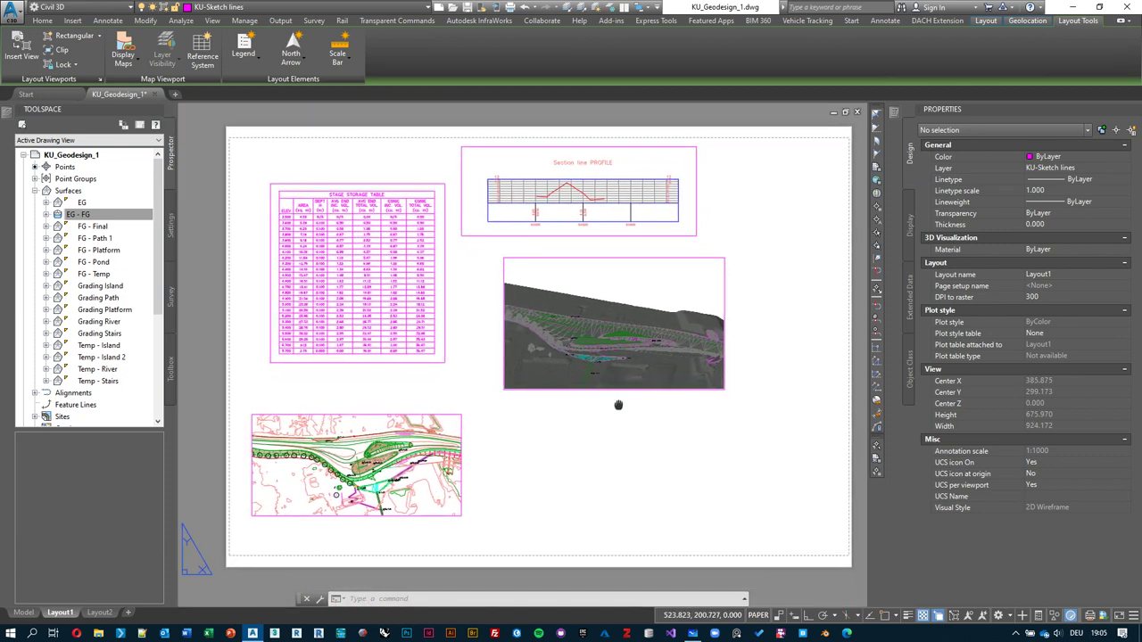
scroll(612, 400, "up", 4)
scroll(556, 328, "up", 10)
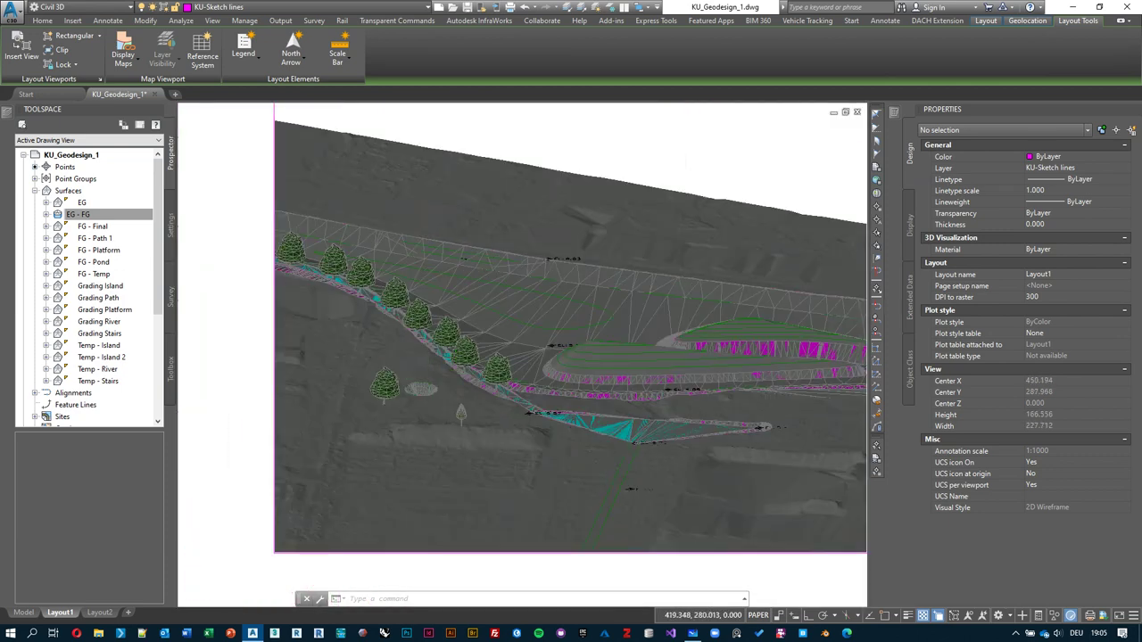
scroll(413, 303, "down", 6)
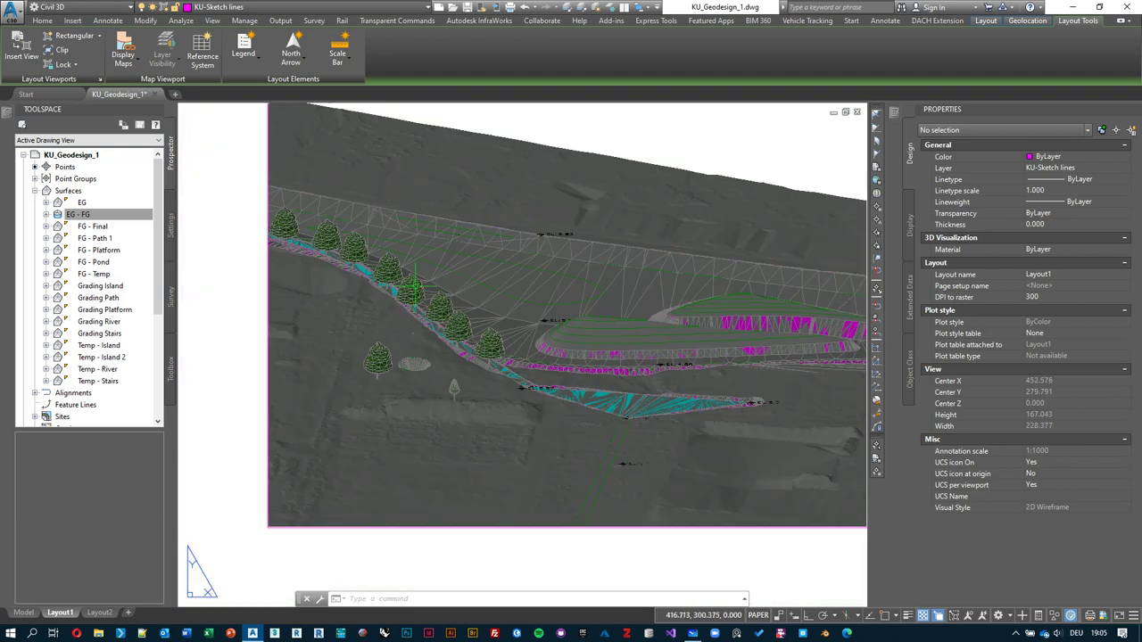
- Brighten the 3D viewport by setting the render environment's exposure to 6.7, and return to paper space
double_click(466, 246)
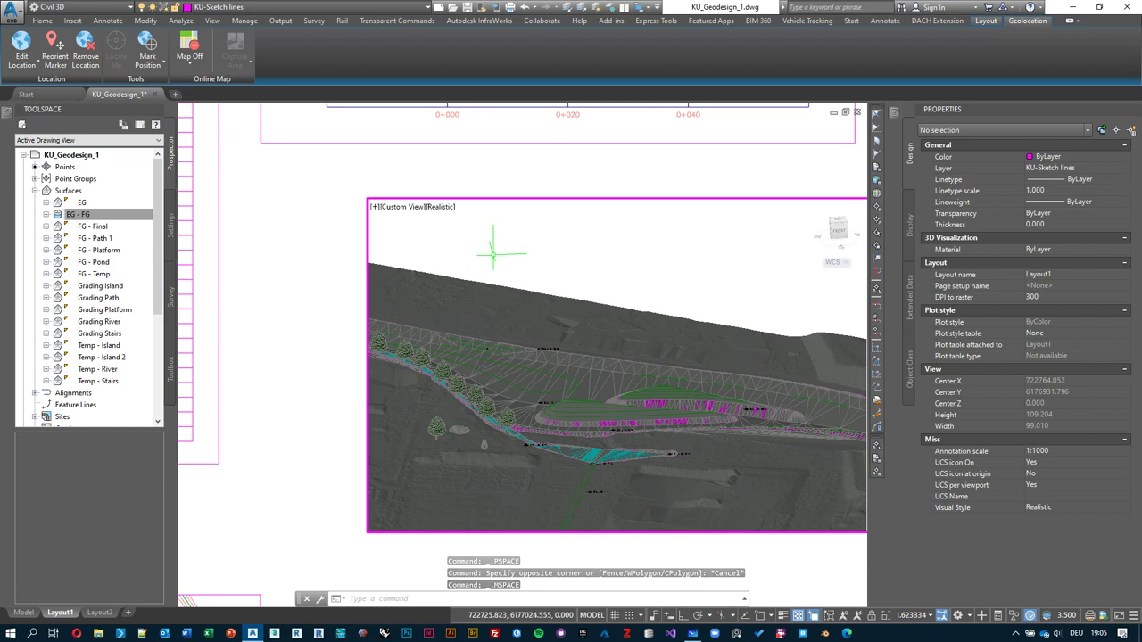
type("rend")
key("Down")
key("Return")
left_click_drag(419, 426, 393, 429)
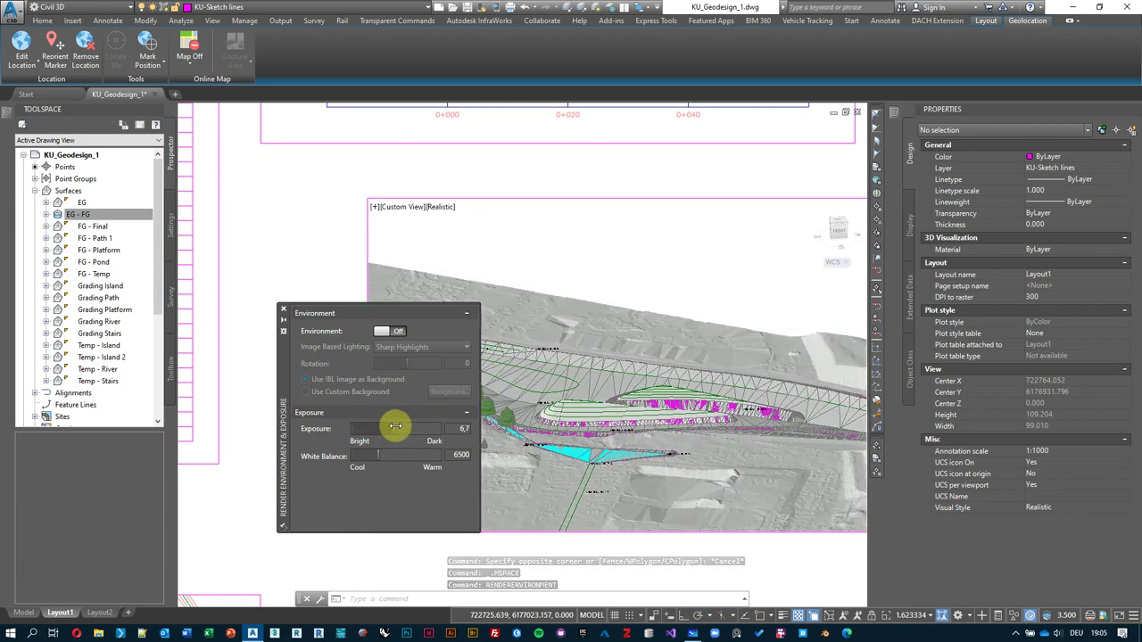
left_click(283, 309)
double_click(264, 273)
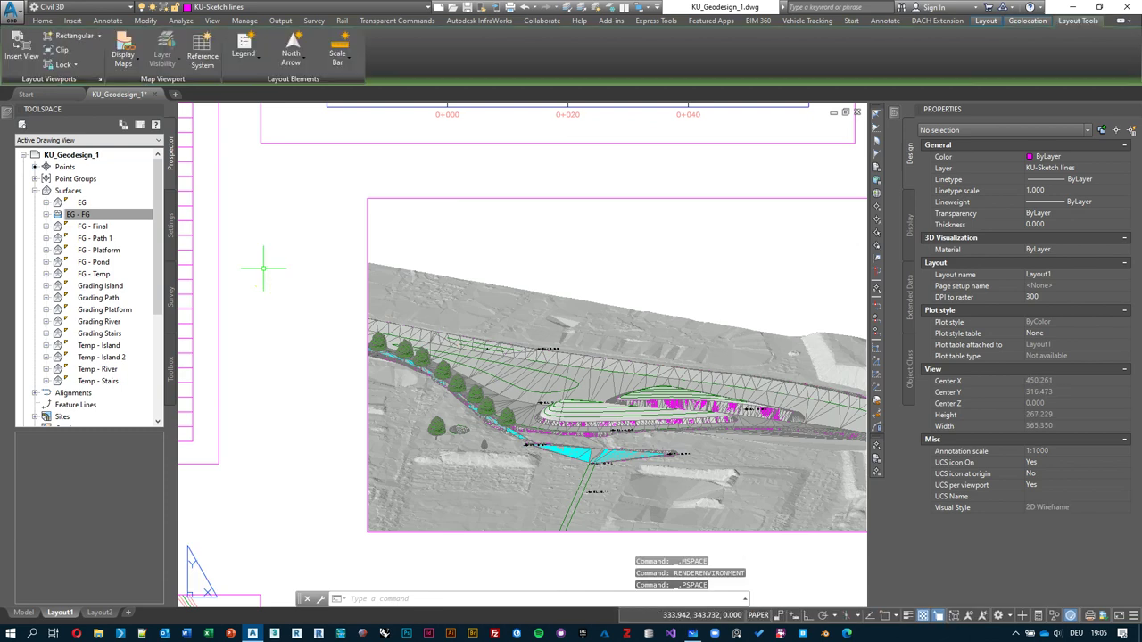
- Check the scale settings of the 3D terrain, section profile and 1:1000 site plan viewports one after another
scroll(306, 369, "down", 5)
middle_click_drag(382, 340, 495, 319)
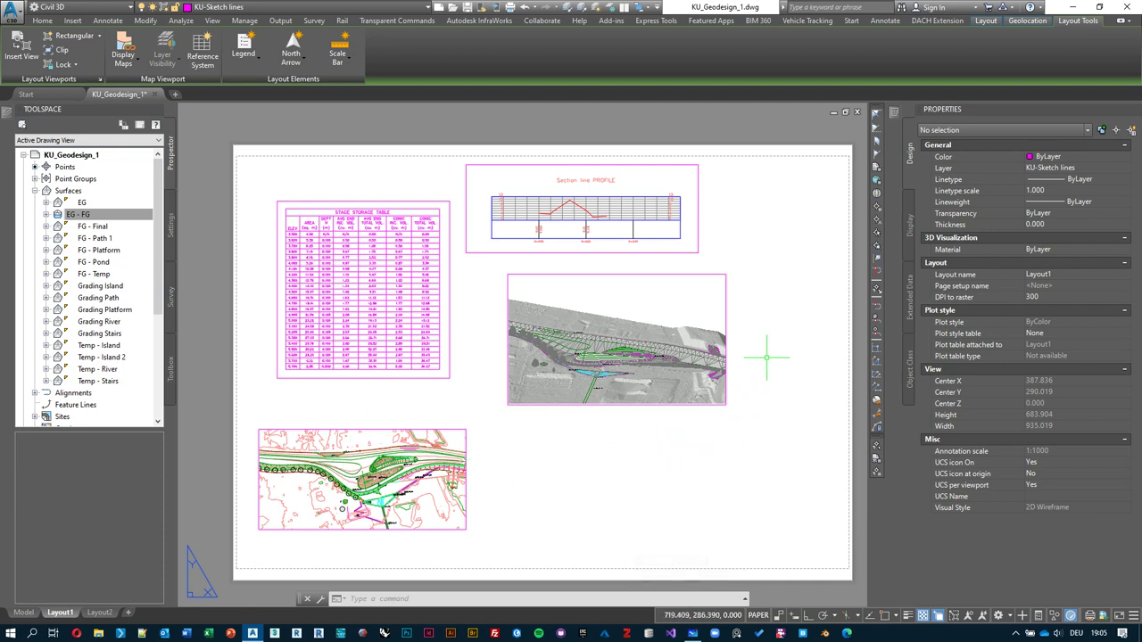
left_click(734, 296)
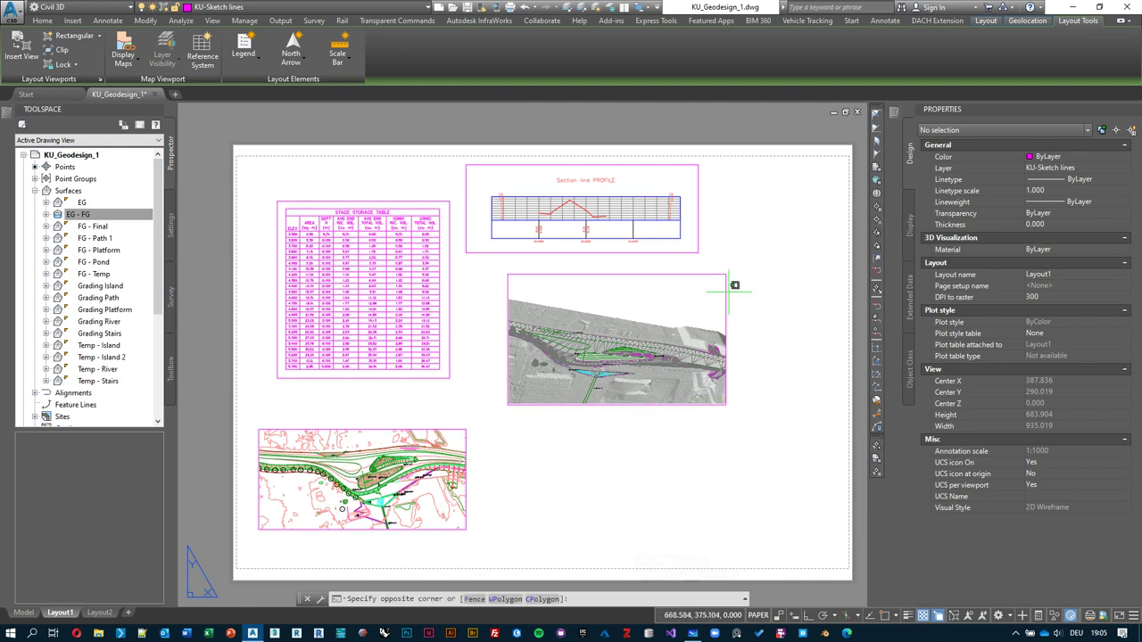
left_click(505, 407)
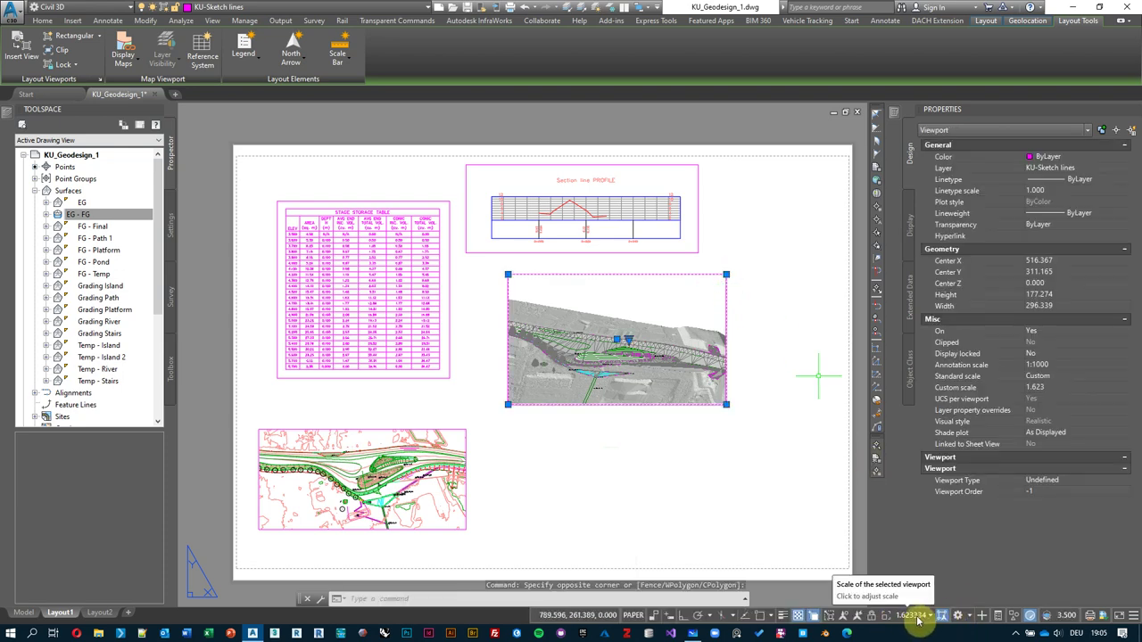
key("Escape")
left_click(728, 225)
left_click(683, 176)
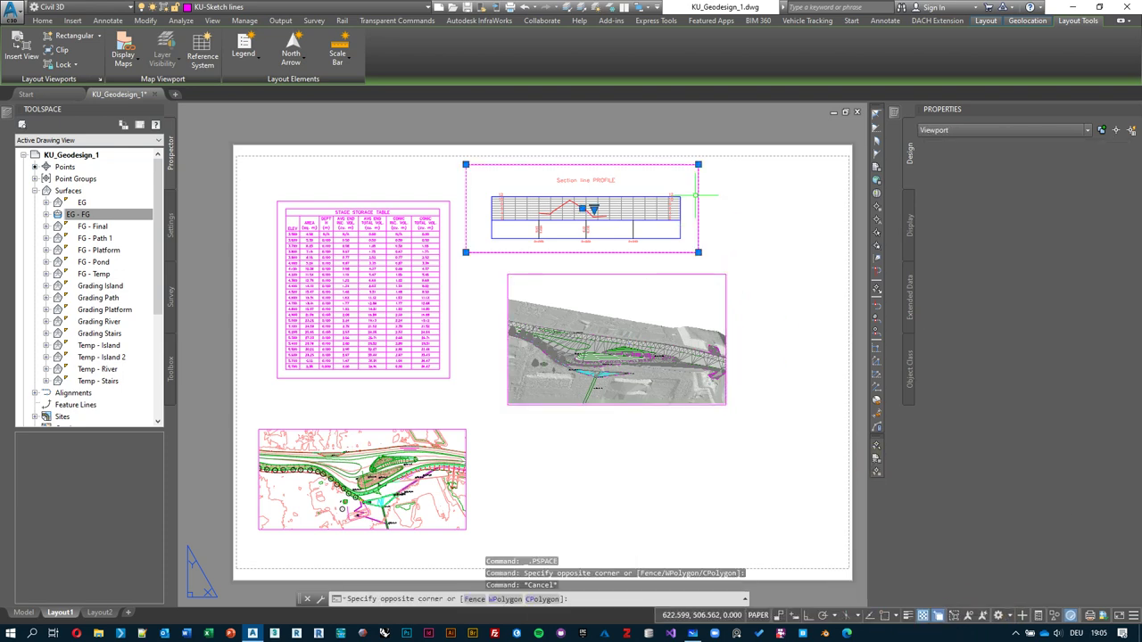
key("Escape")
middle_click_drag(471, 422, 497, 383)
left_click(490, 390)
left_click(484, 373)
left_click(491, 382)
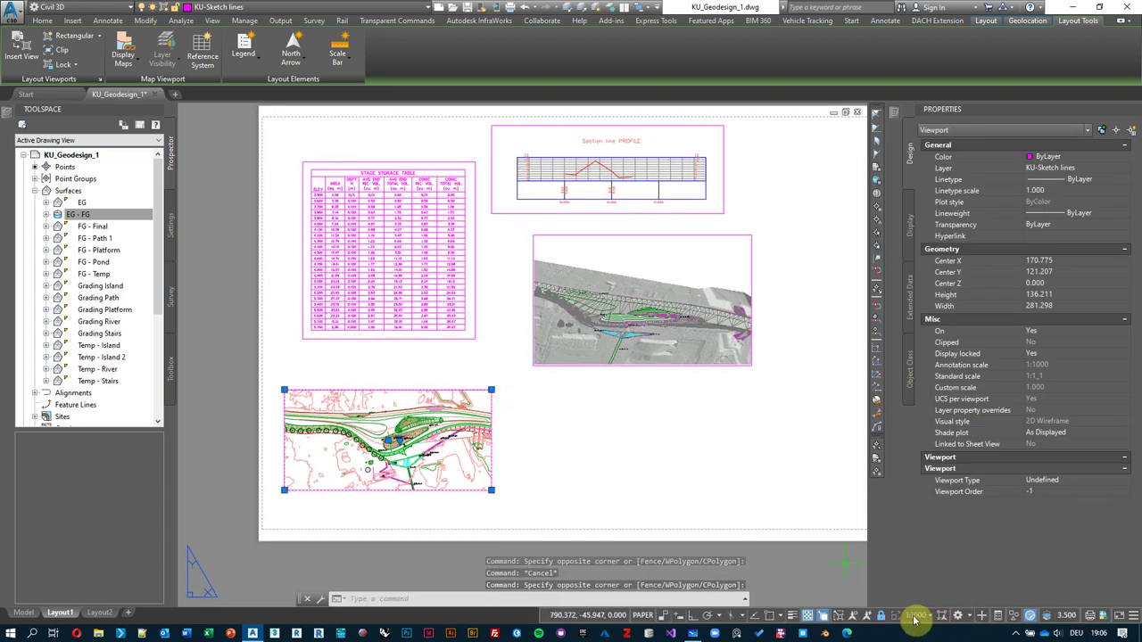
middle_click_drag(679, 399, 658, 449)
key("Escape")
- Set the section profile viewport's scale to 1:500 after trying 1:2000, and lock its display
left_click(729, 202)
left_click(688, 164)
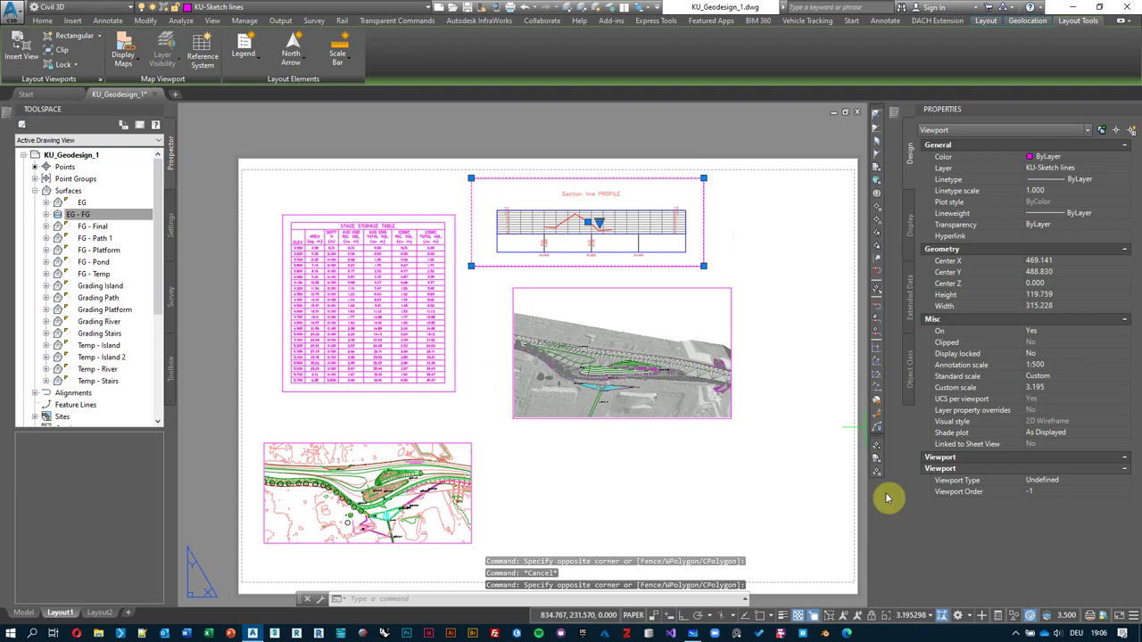
left_click(932, 616)
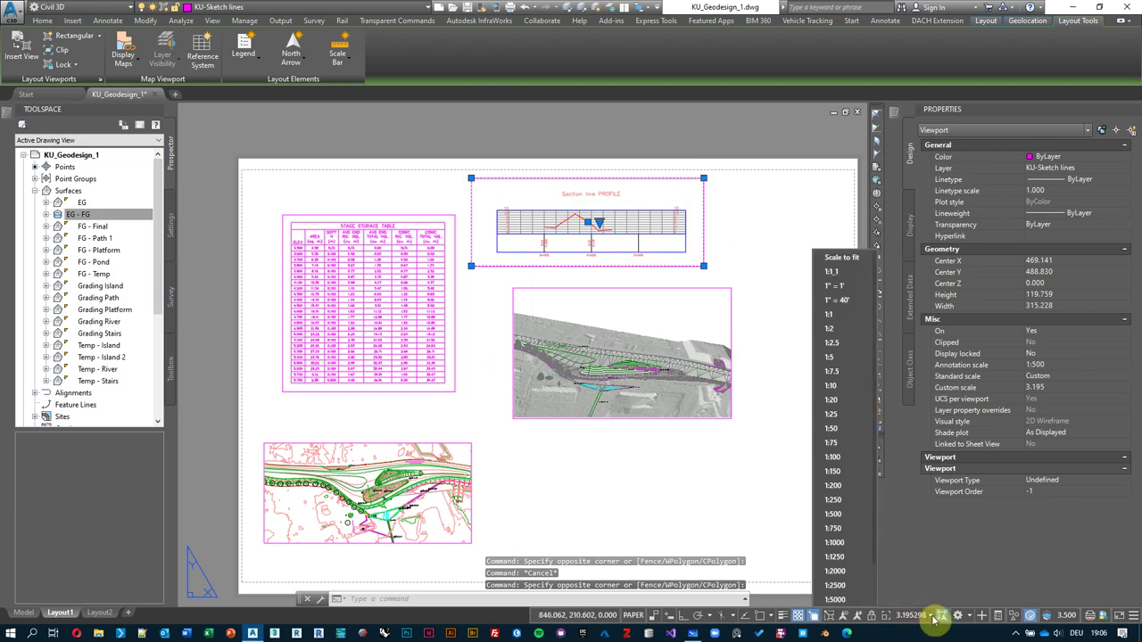
left_click(862, 584)
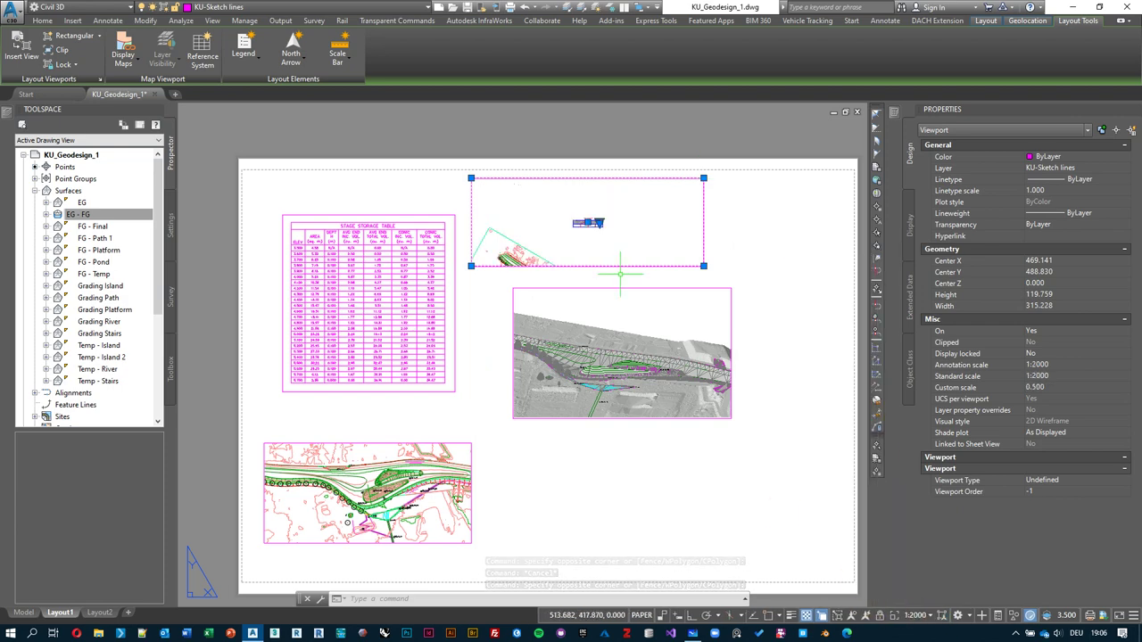
left_click(932, 616)
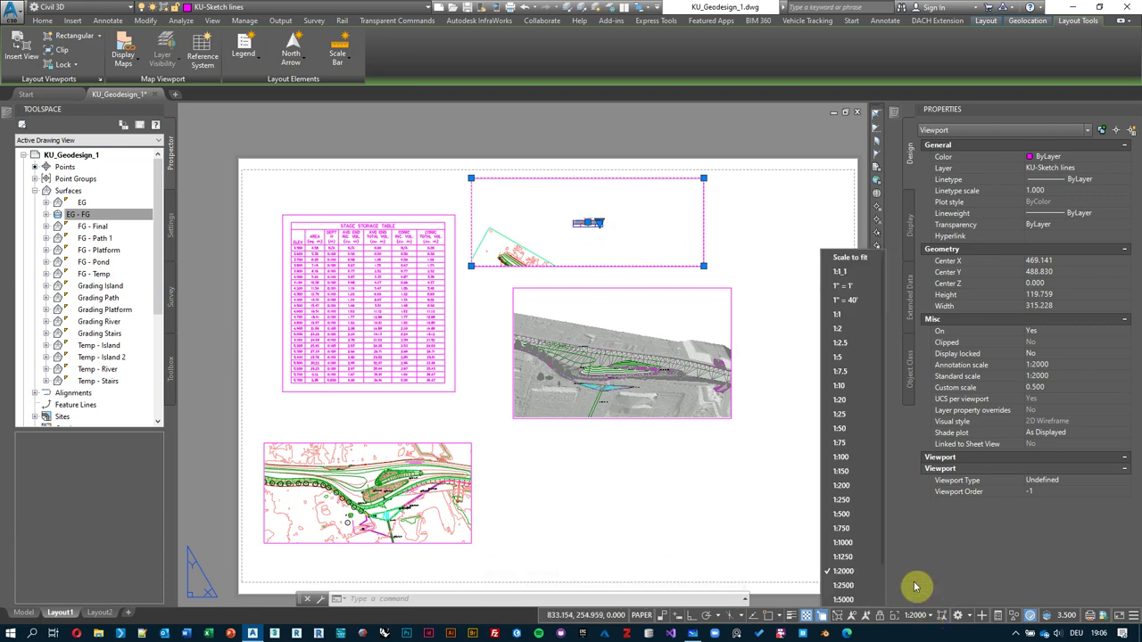
left_click(852, 514)
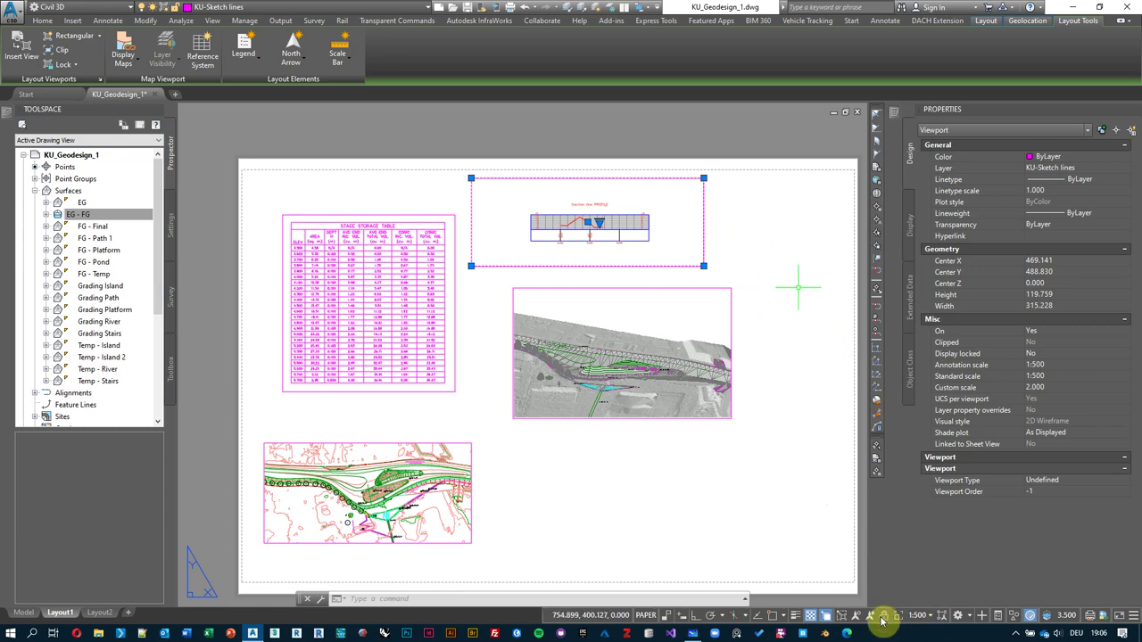
left_click(756, 219)
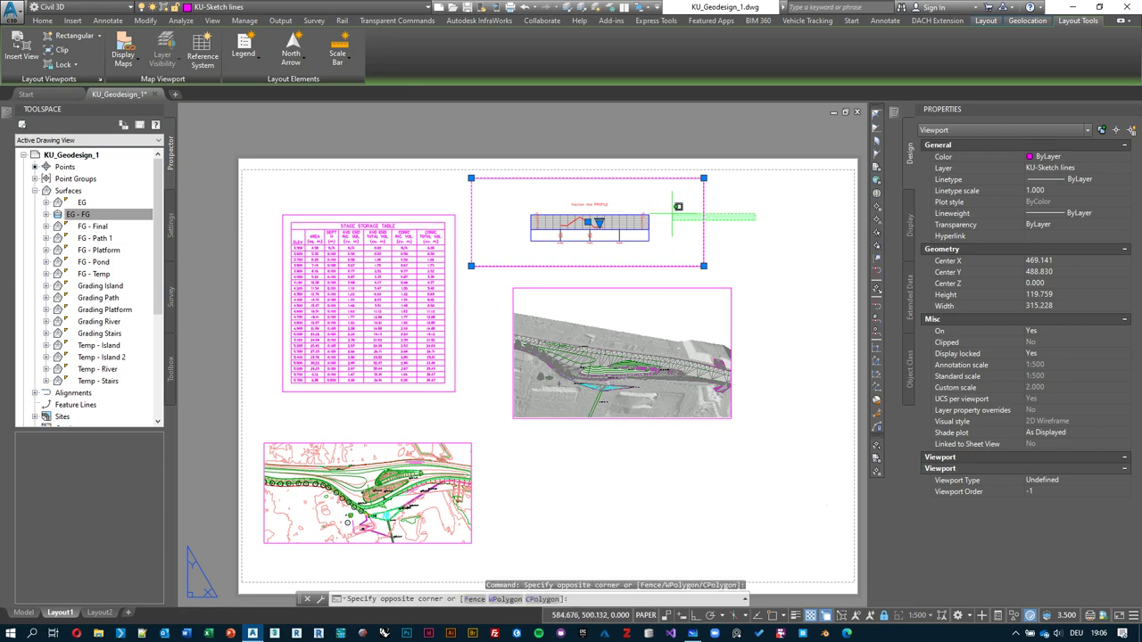
key("Escape")
- Test the profile viewport's display lock by panning inside its model space, and return to paper space
double_click(625, 219)
middle_click_drag(610, 227, 577, 243)
double_click(778, 235)
- Shrink the profile viewport's border to about 182 wide by 90 high, closely around the profile view
left_click(608, 283)
left_click(484, 273)
left_click(469, 274)
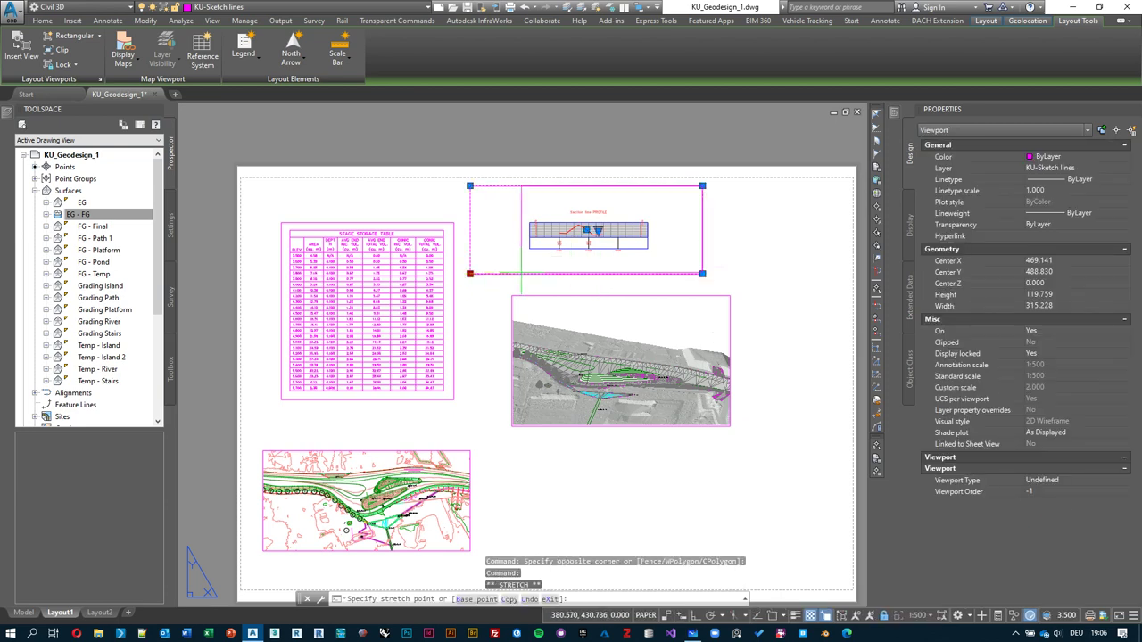
left_click(663, 265)
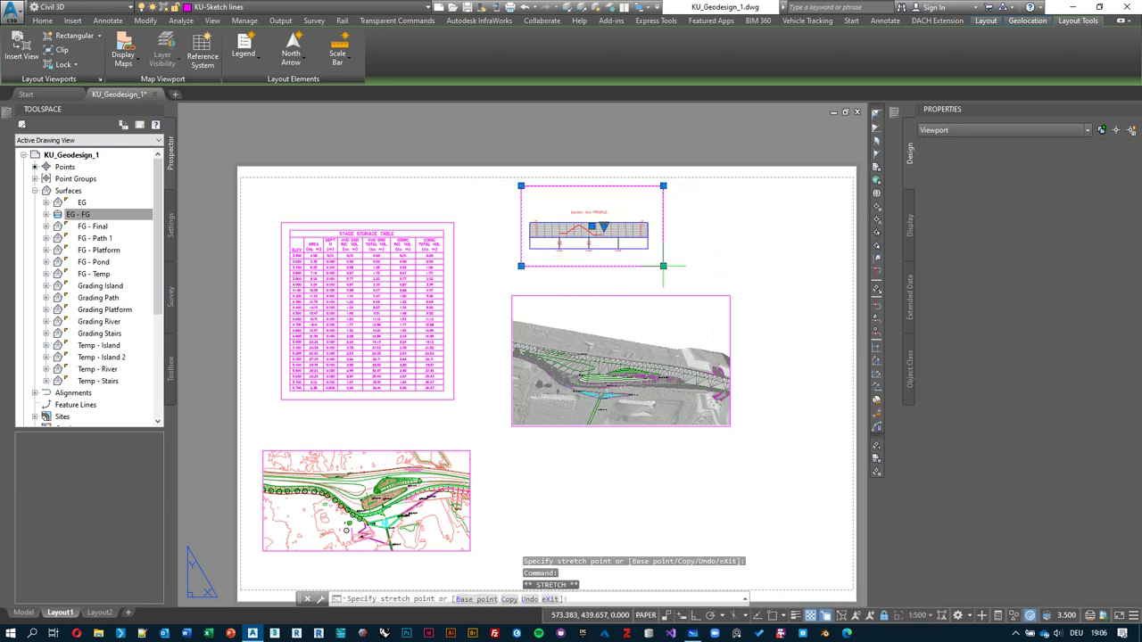
left_click(655, 200)
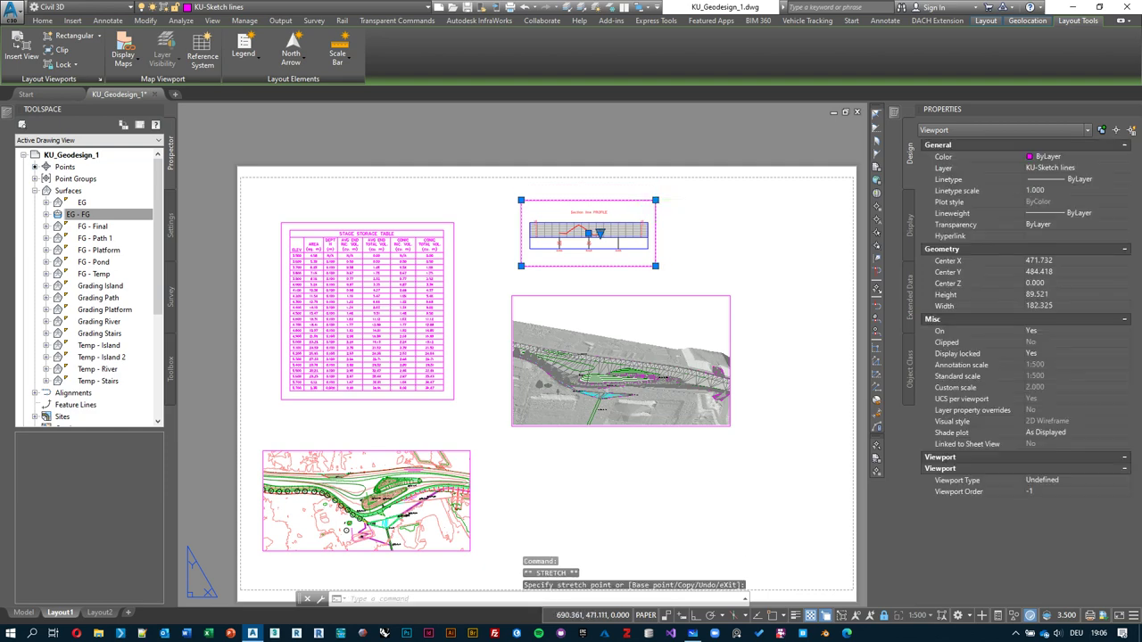
left_click(747, 241)
key("Escape")
key("Escape")
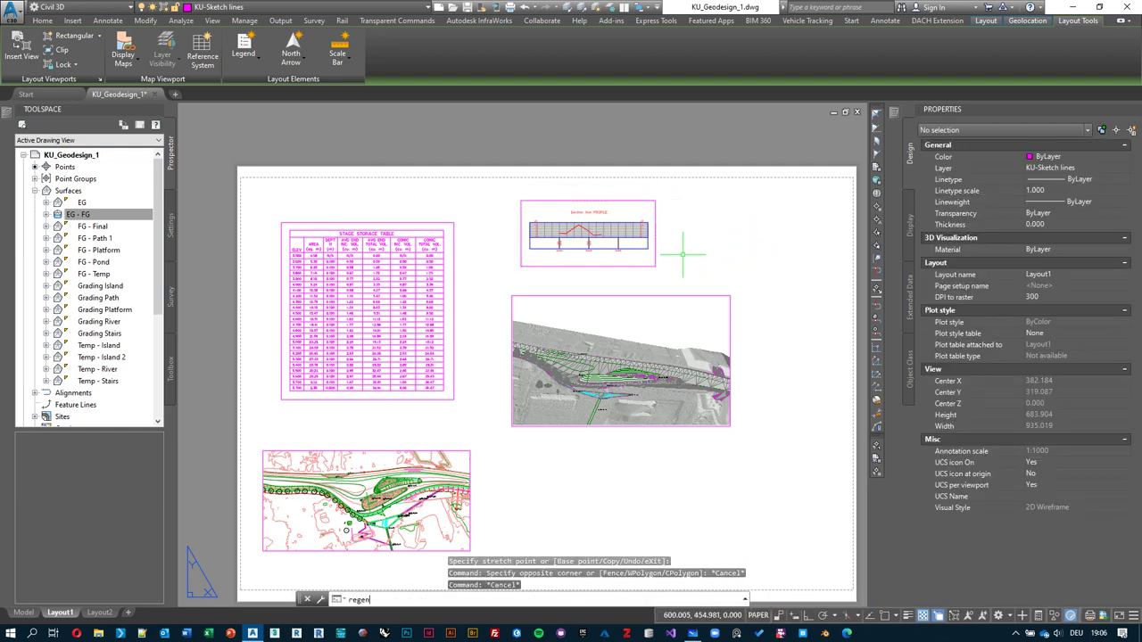
- Regenerate all viewports with REGENALL and inspect the section profile's title and labels at the 1:500 scale
key("Down")
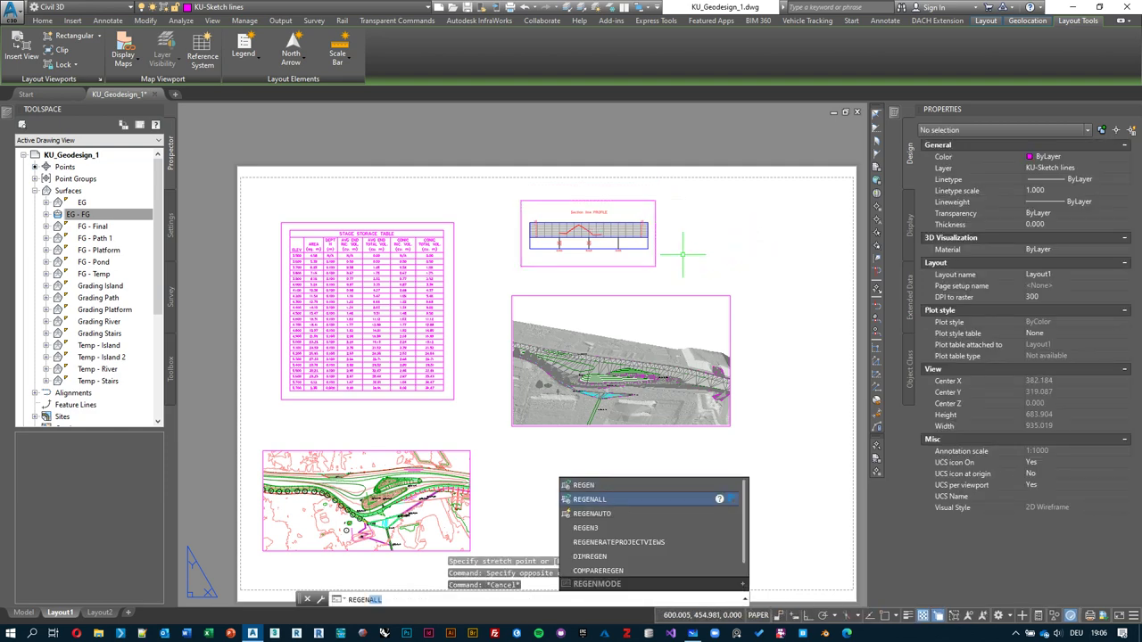
key("Return")
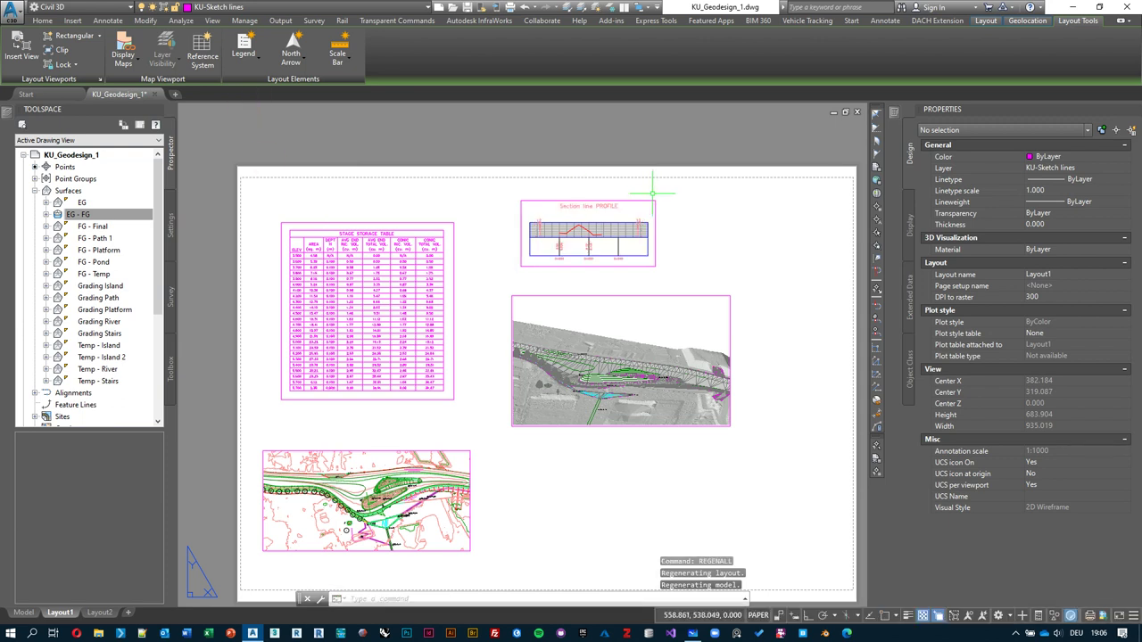
scroll(602, 193, "up", 5)
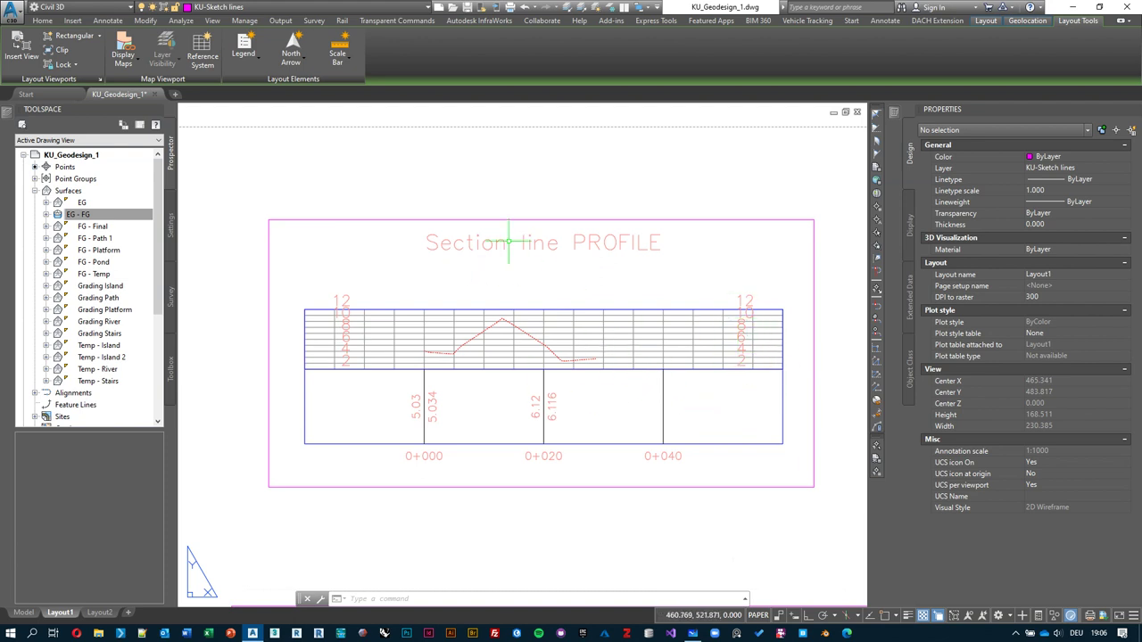
scroll(636, 323, "down", 6)
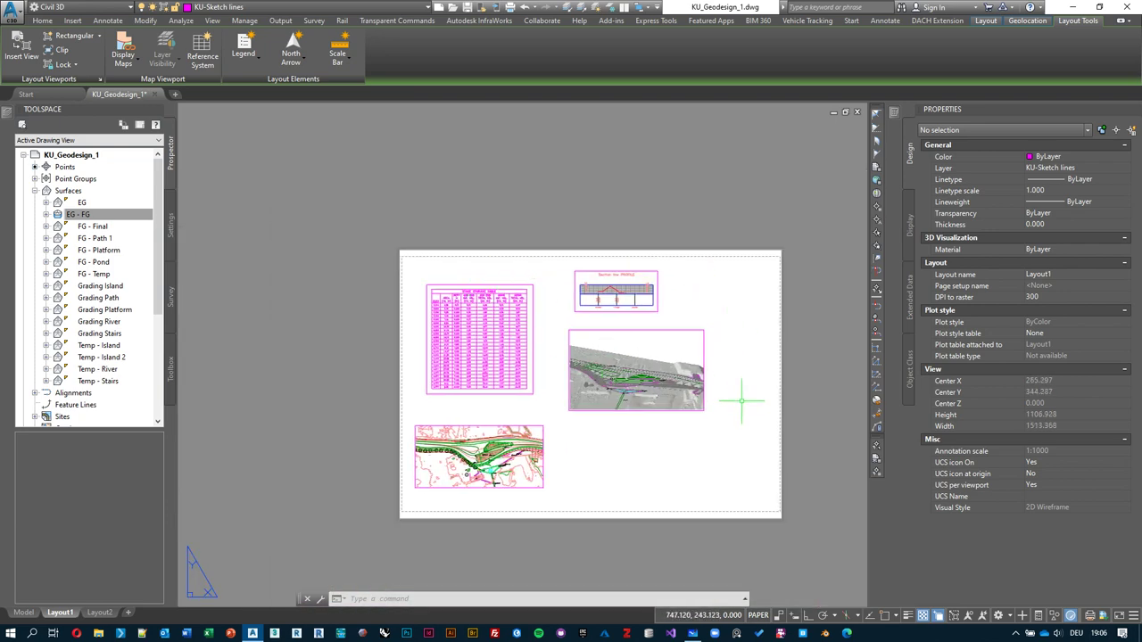
scroll(721, 334, "up", 3)
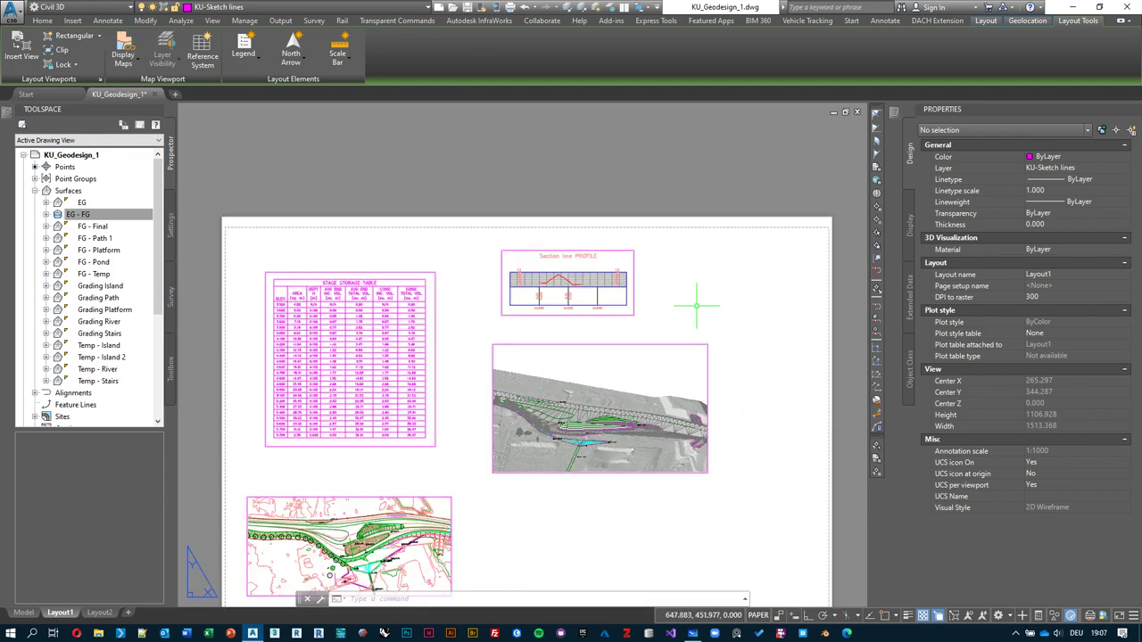
- Switch the workspace from Civil 3D to Drafting & Annotation
scroll(650, 319, "up", 1)
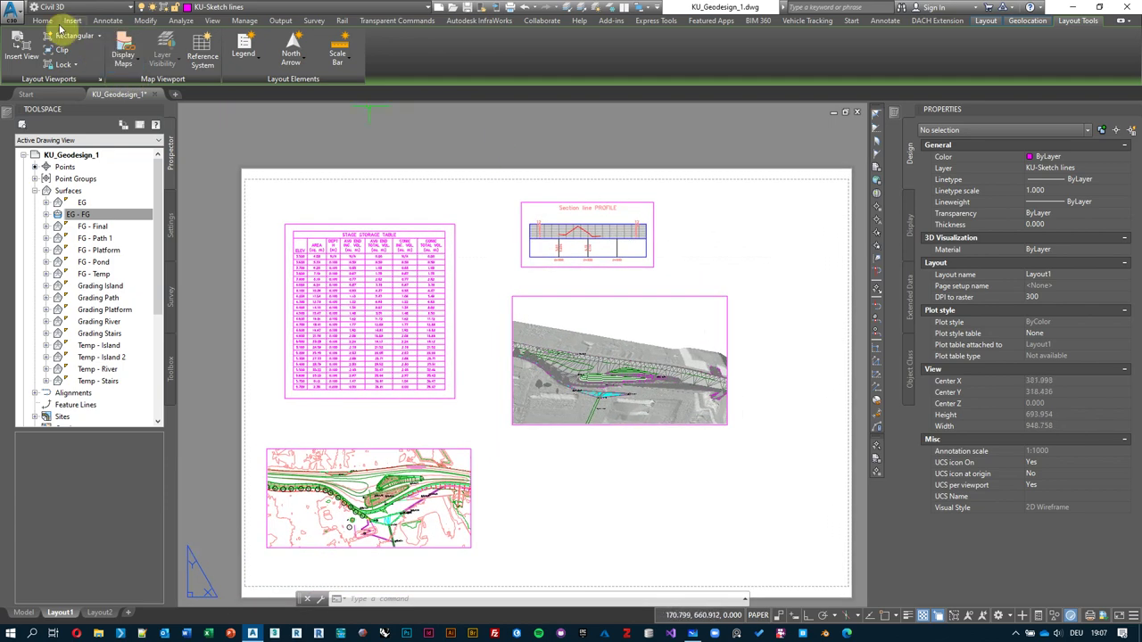
left_click(50, 22)
left_click(86, 7)
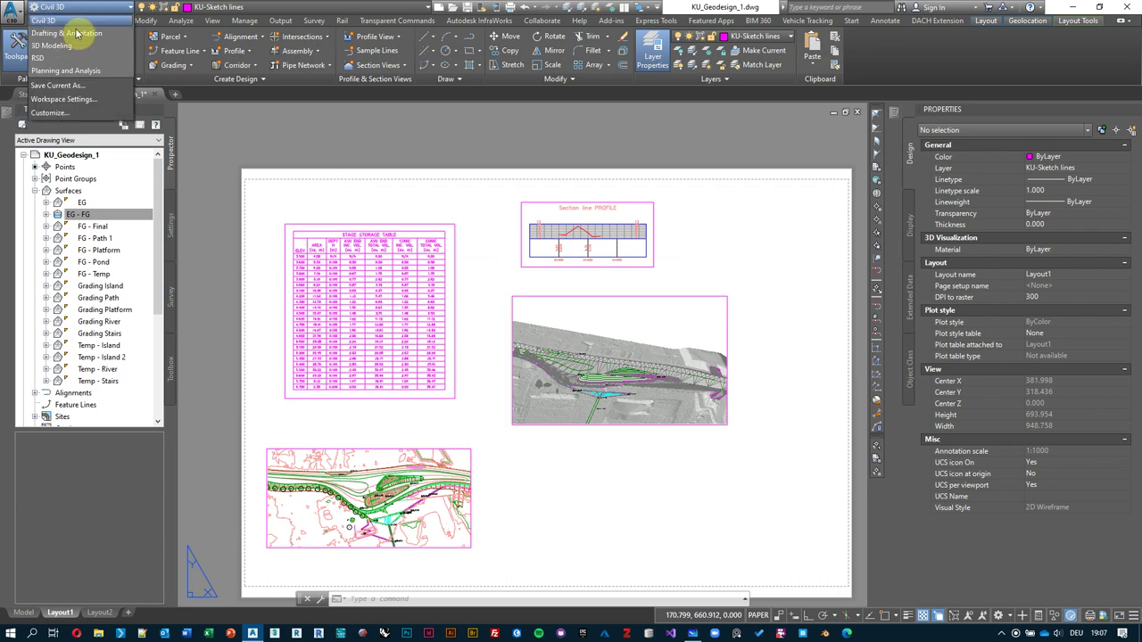
left_click(75, 33)
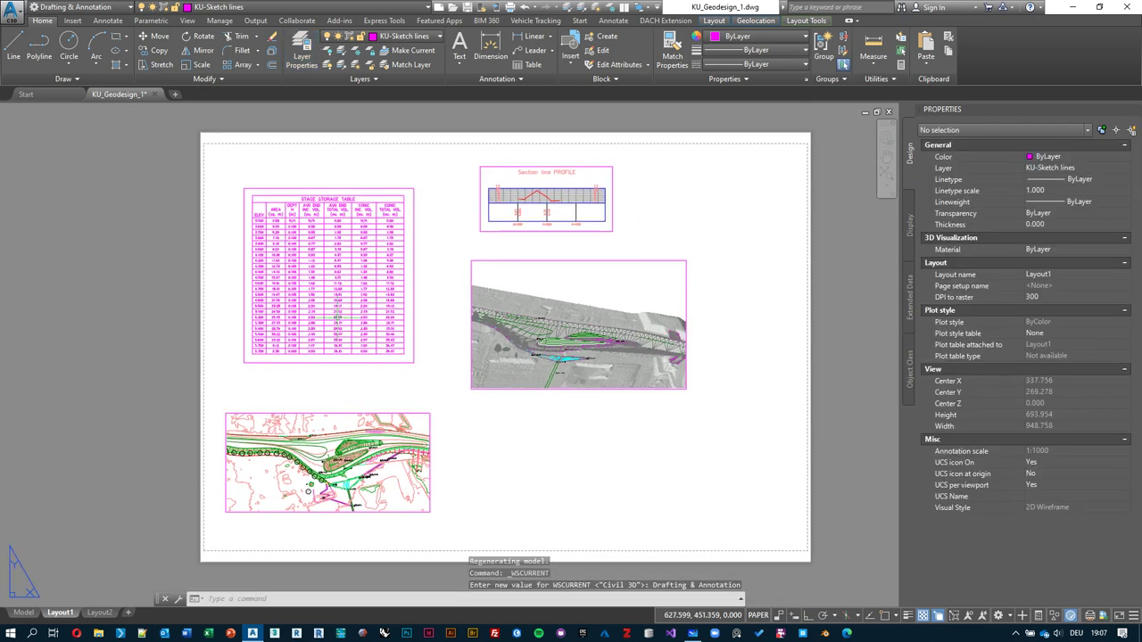
- Add the multiline text "Perspective View" in paper space just below the 3D terrain viewport
left_click(460, 44)
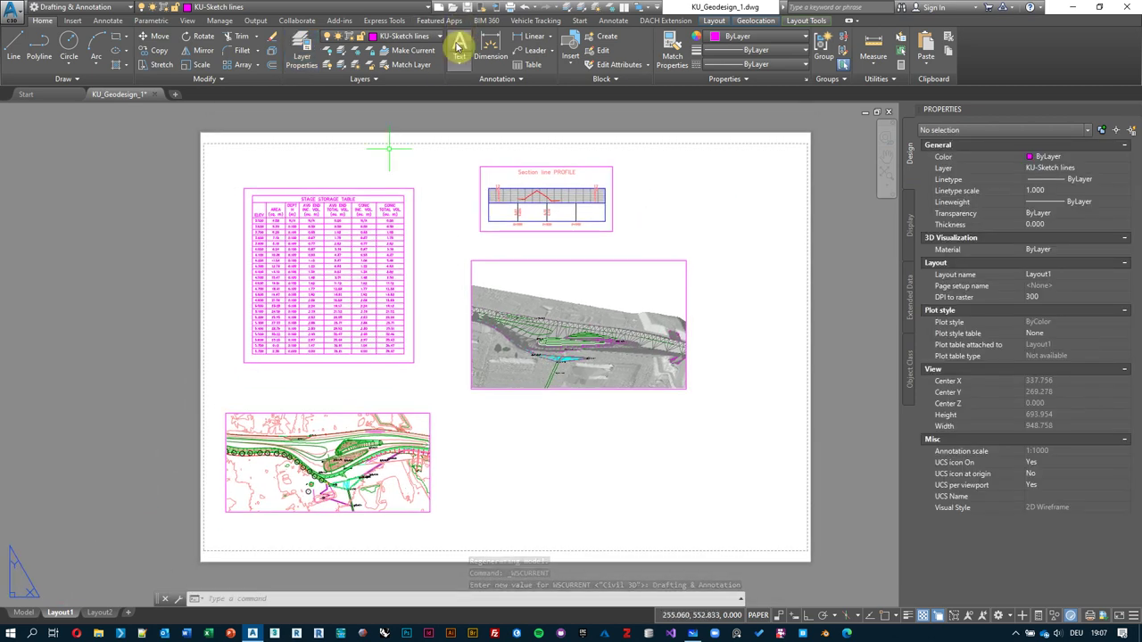
left_click(487, 423)
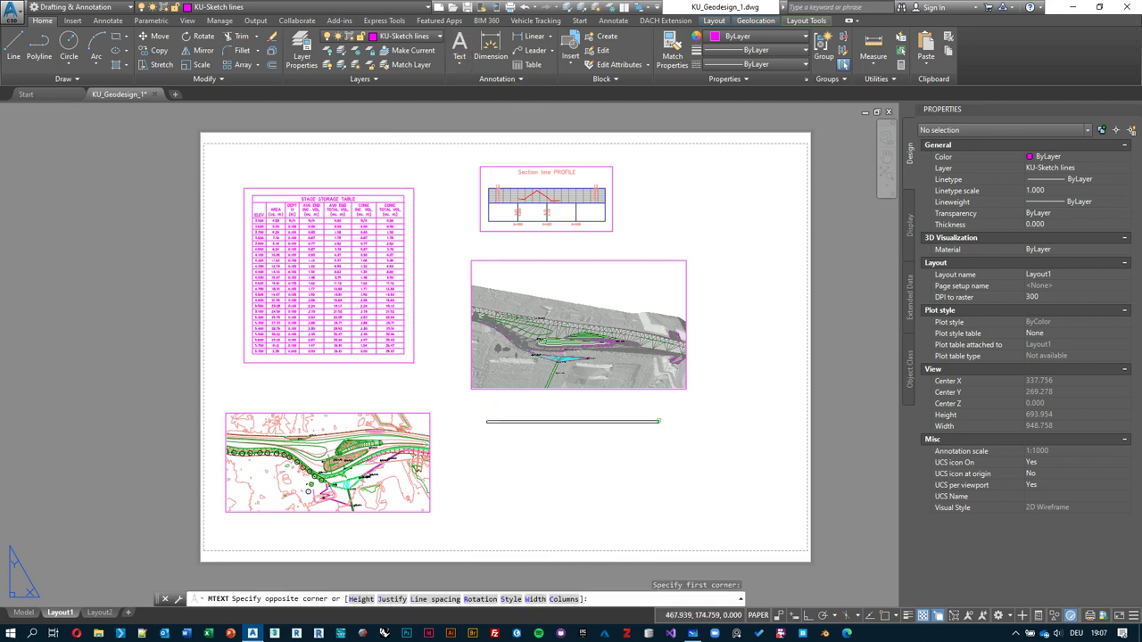
left_click(706, 399)
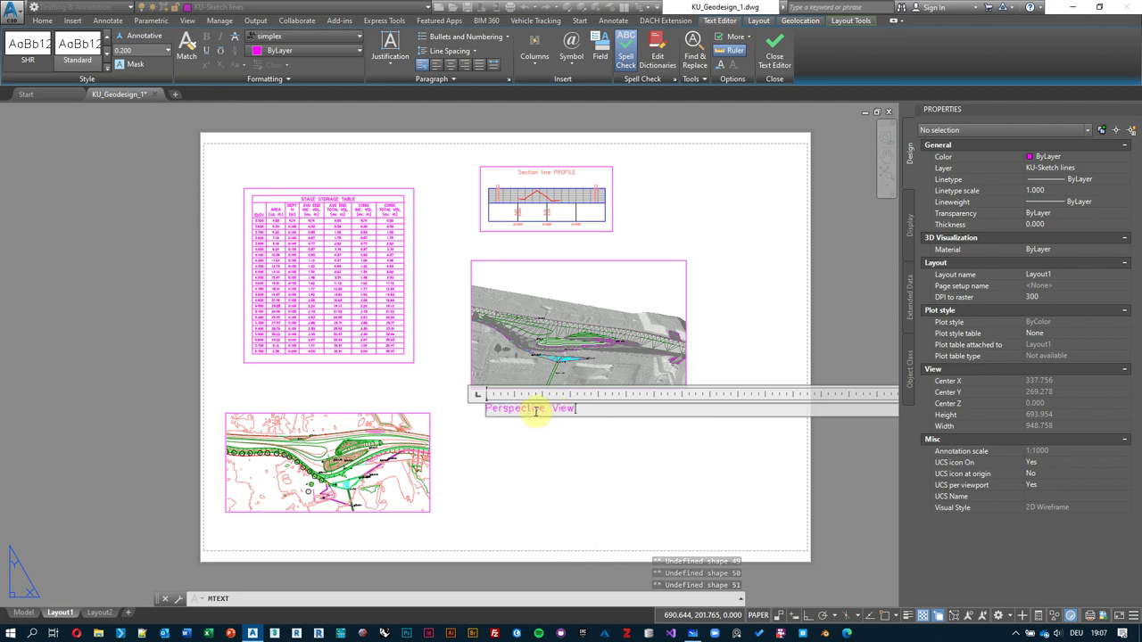
key("ctrl+Return")
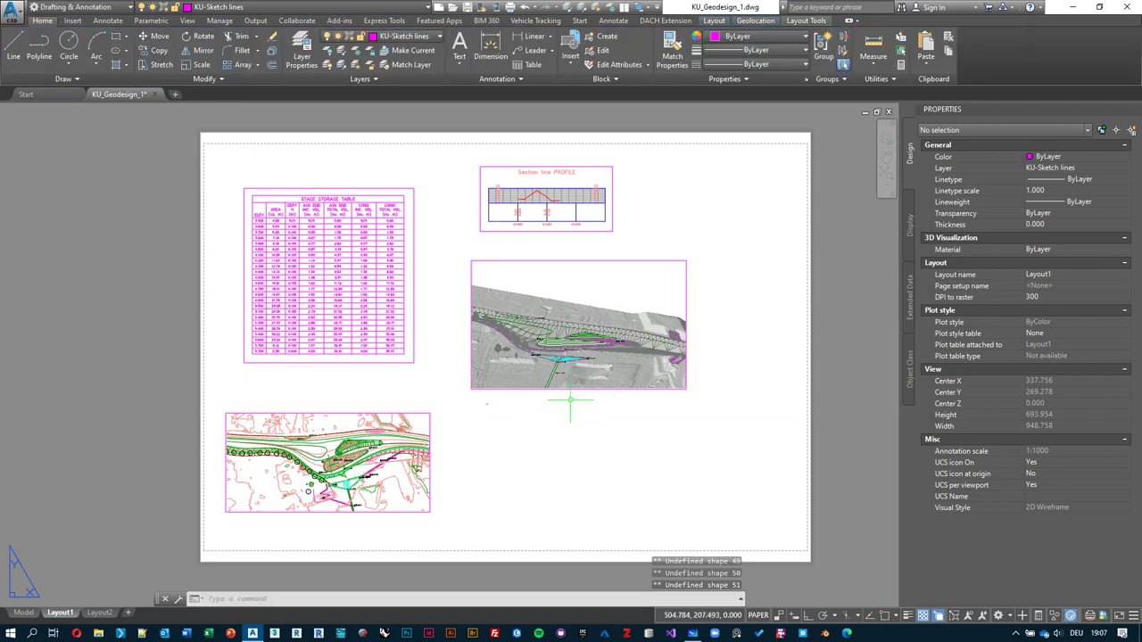
- Set the text height of the "Perspective View" label to 10 after trying 20 and 15
scroll(495, 408, "up", 6)
left_click(501, 408)
left_click(409, 359)
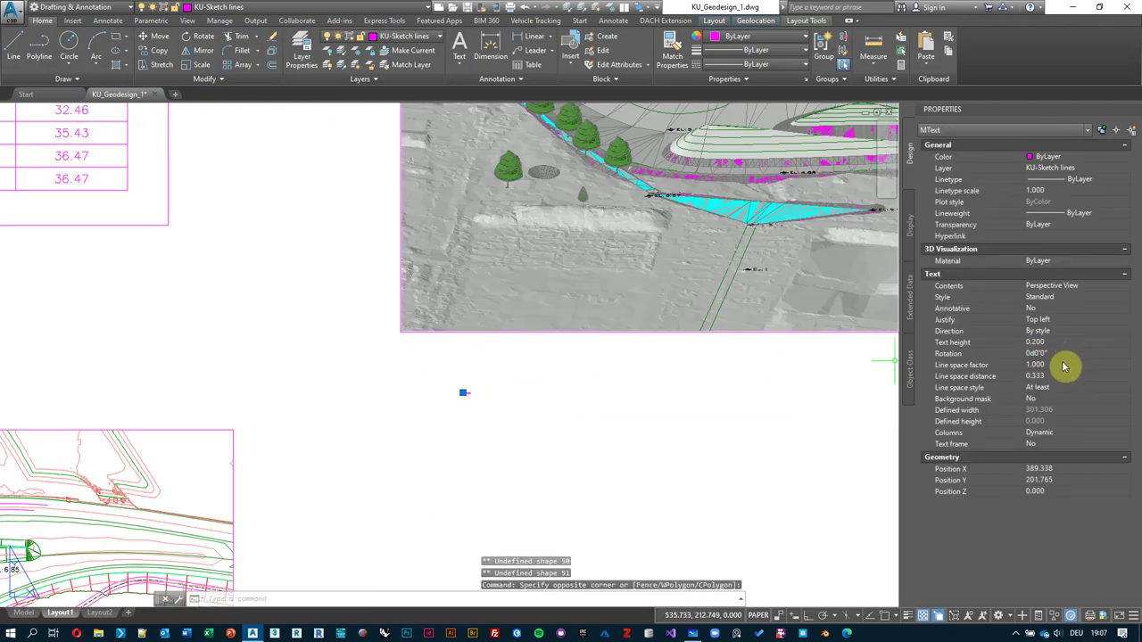
scroll(497, 397, "up", 5)
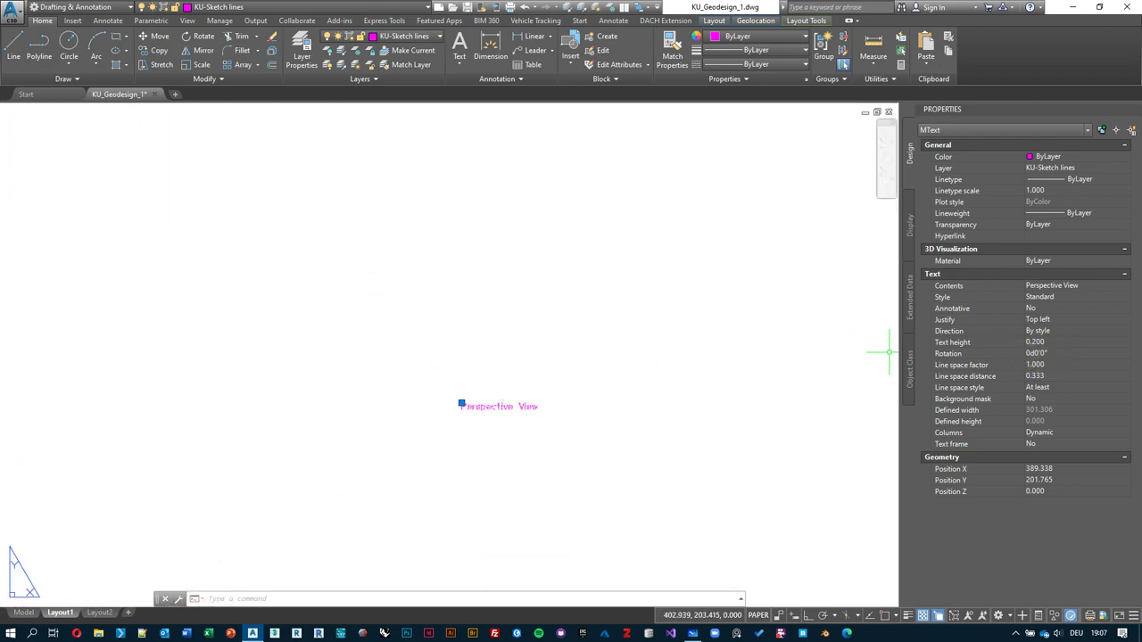
left_click(1068, 342)
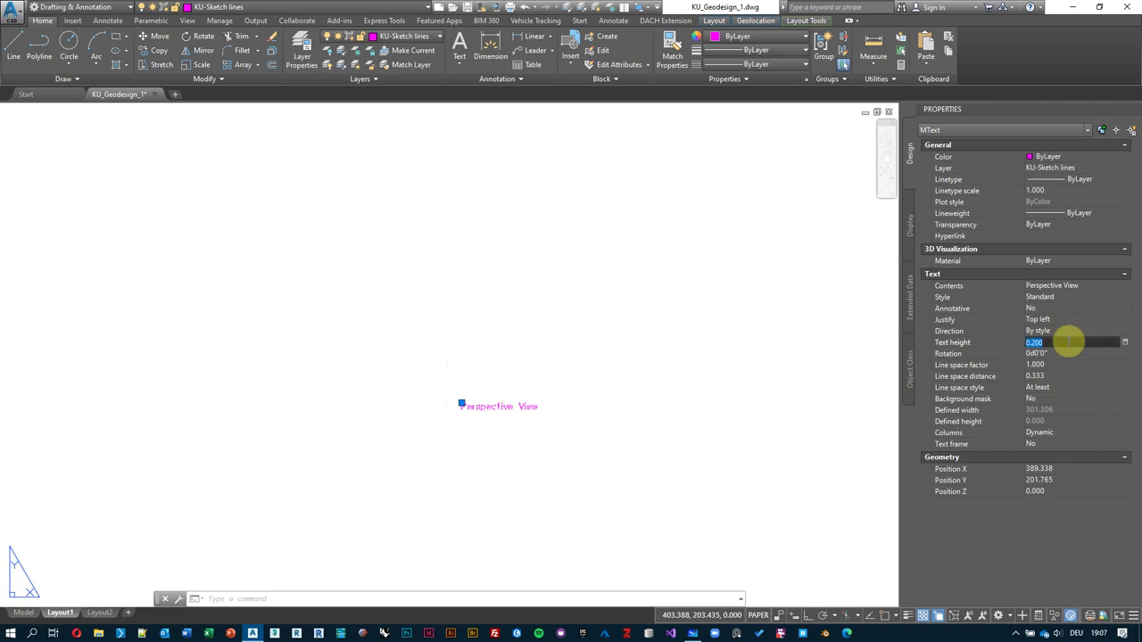
type("20")
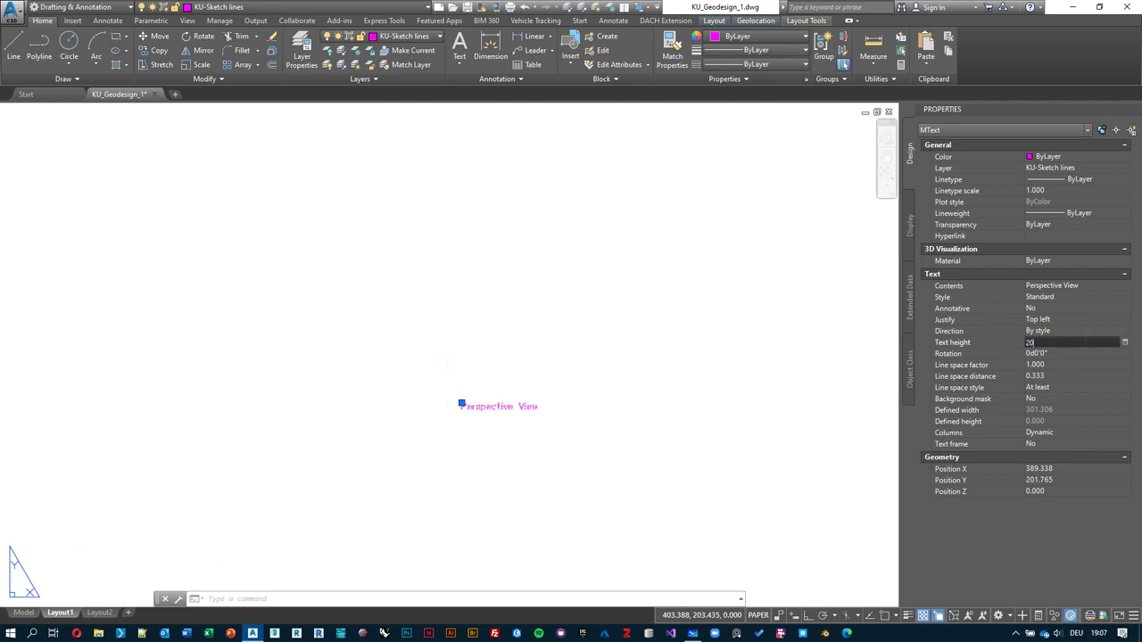
key("Return")
scroll(542, 303, "down", 5)
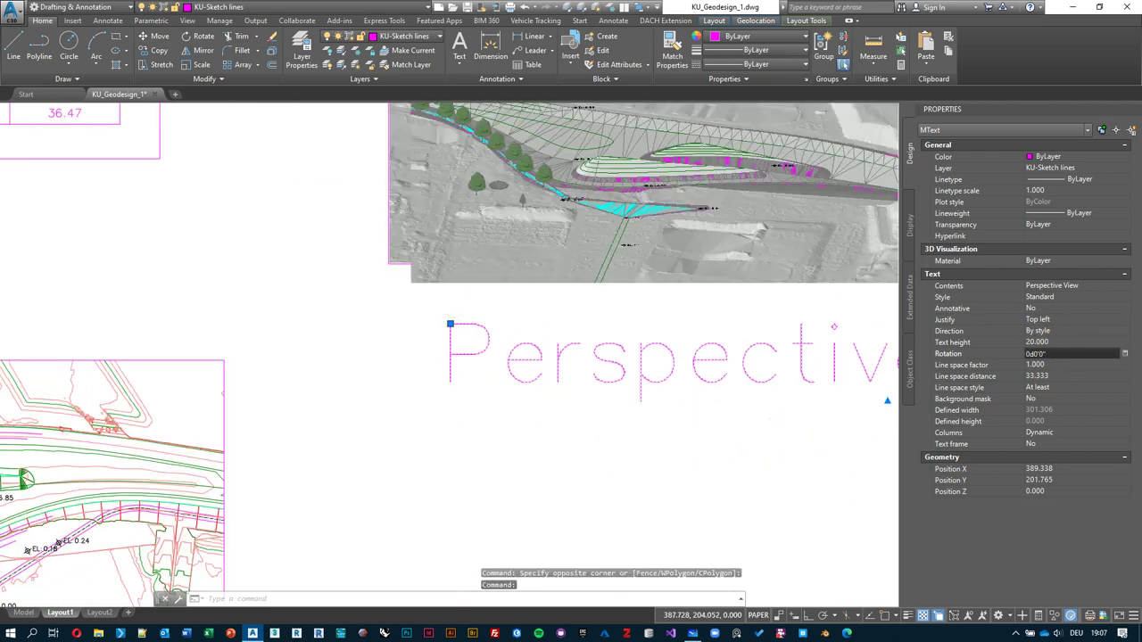
scroll(545, 336, "down", 3)
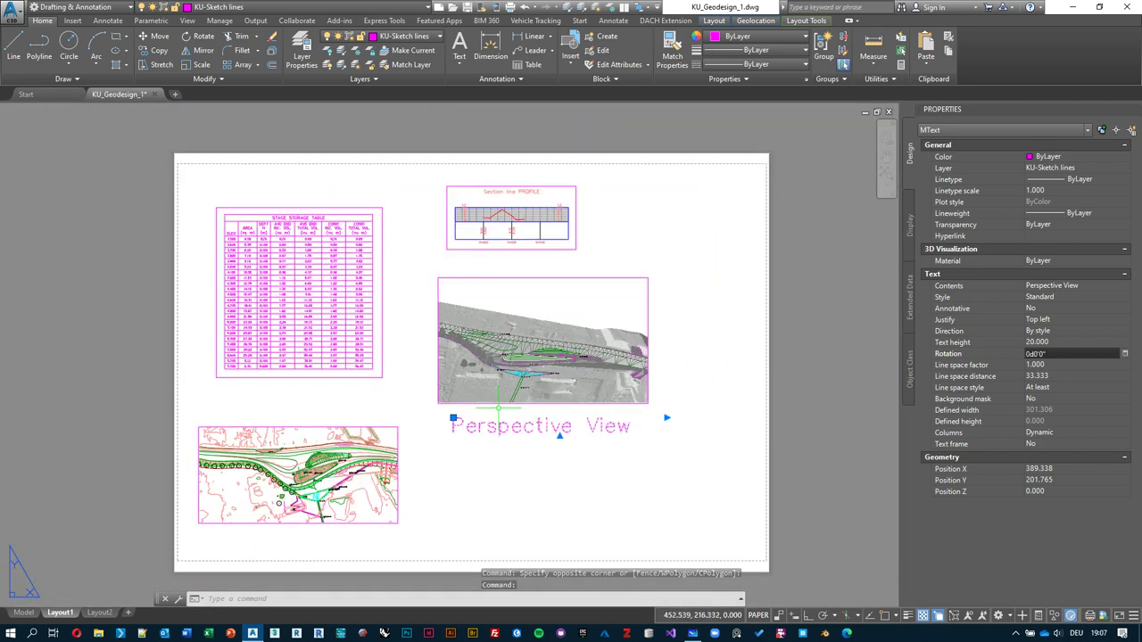
left_click(1055, 342)
type("15")
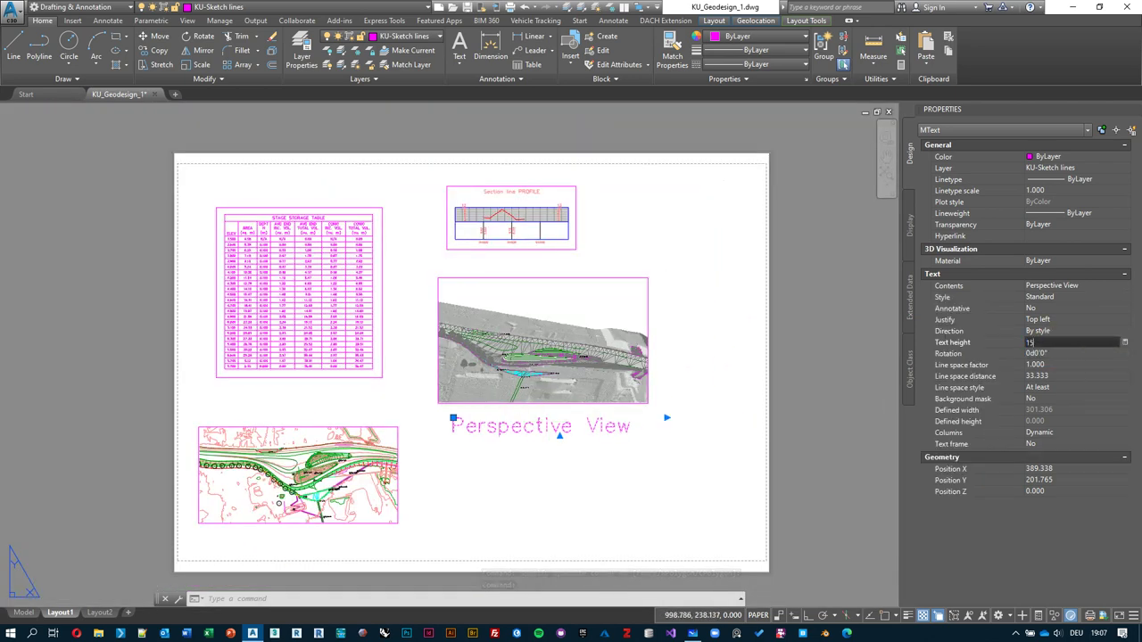
key("Tab")
left_click(1055, 343)
type("10")
key("Tab")
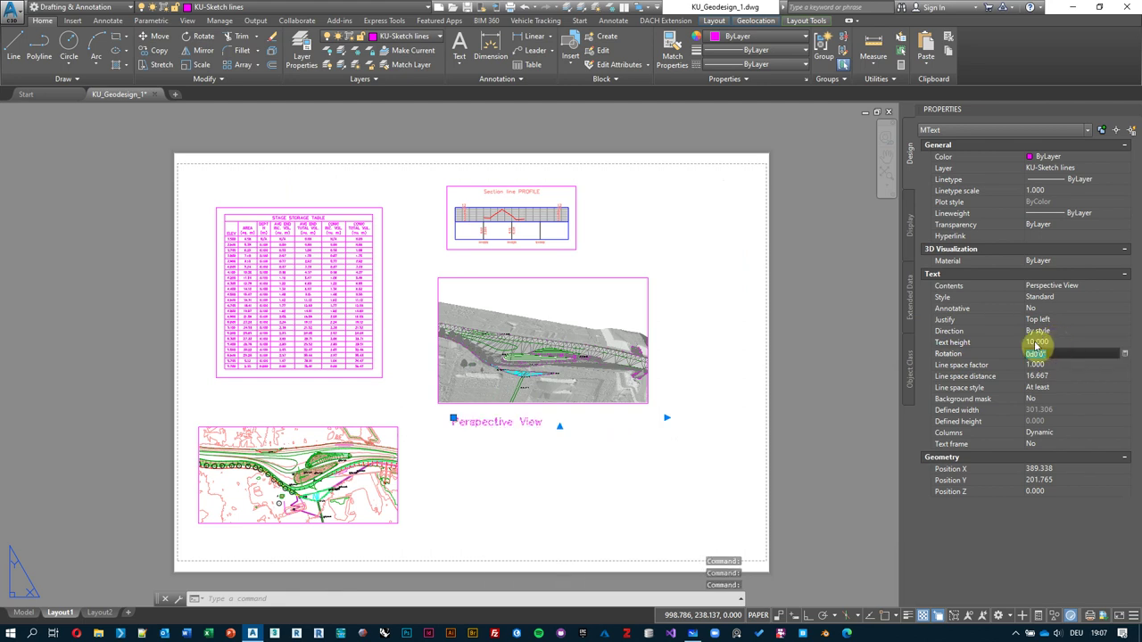
- Look through the text styles available for the "Perspective View" label, keep Standard, and deselect the label
left_click(1056, 296)
left_click(1127, 300)
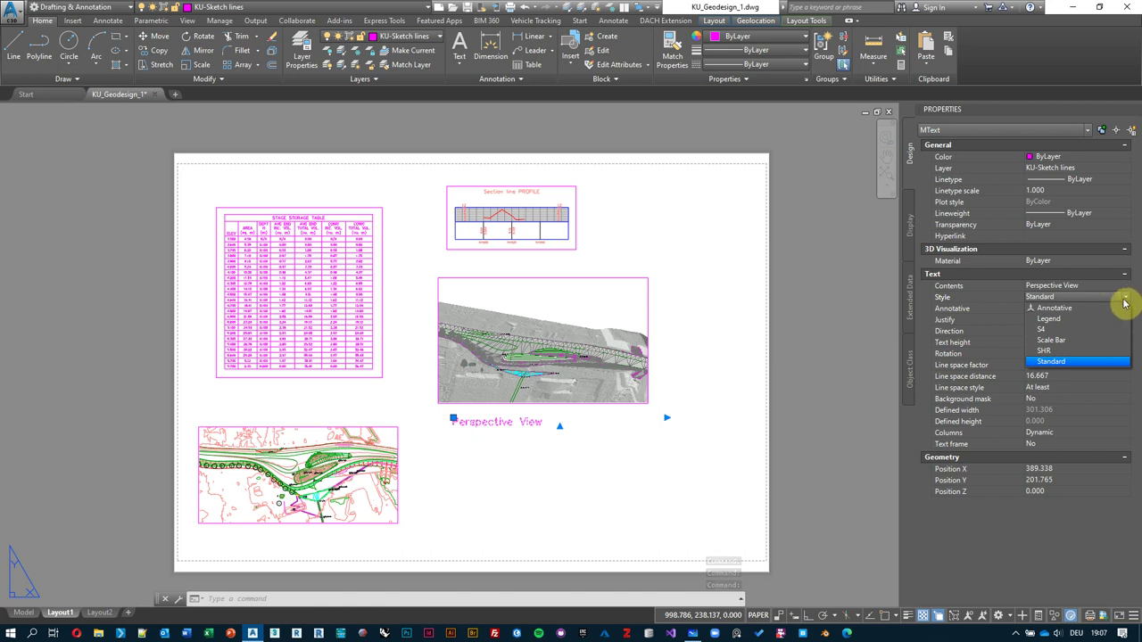
key("Escape")
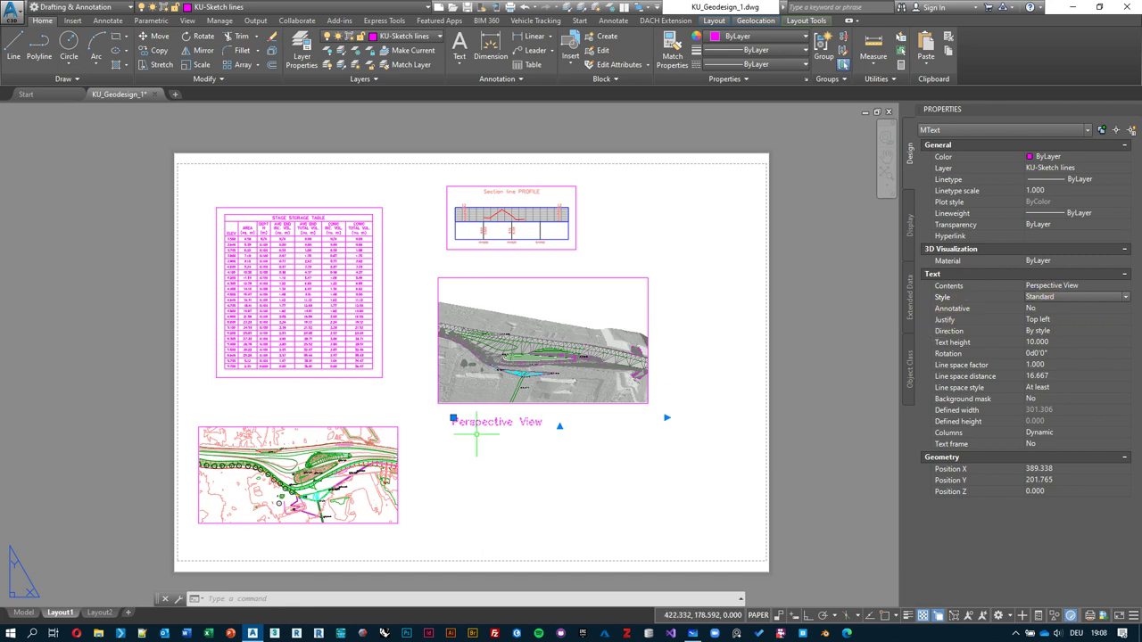
middle_click_drag(490, 417, 525, 384)
key("Escape")
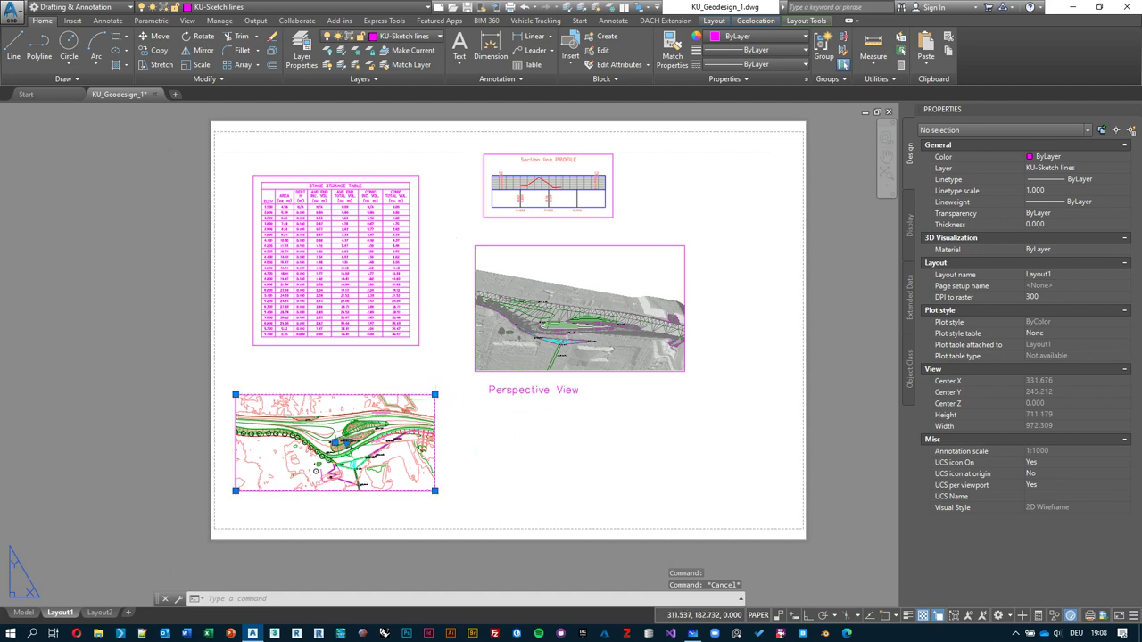
left_click(435, 398)
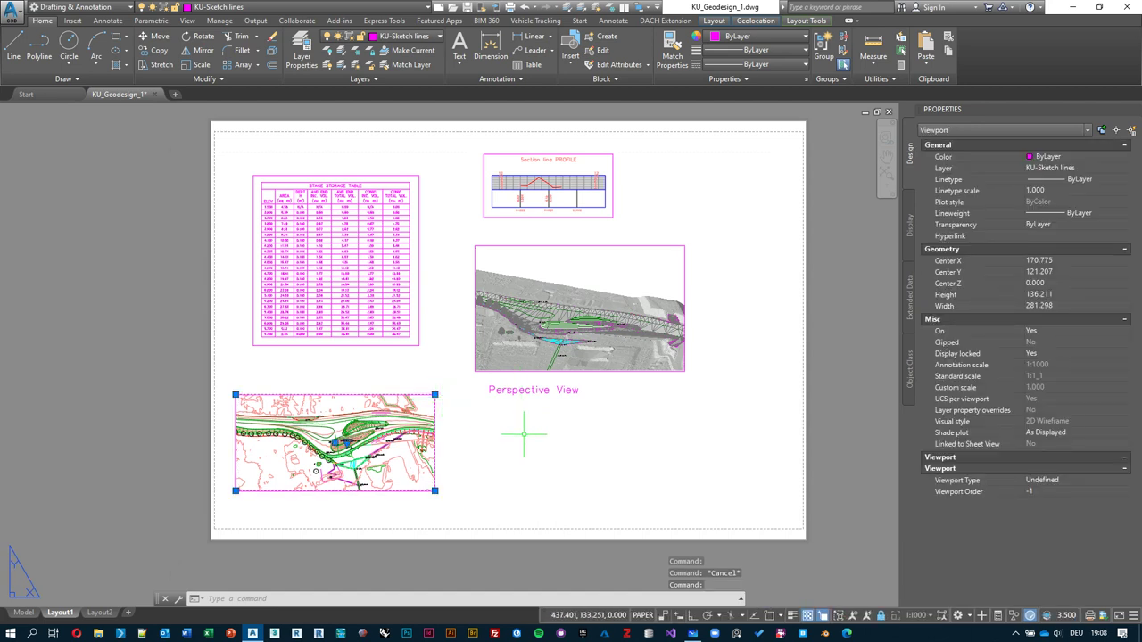
left_click(813, 23)
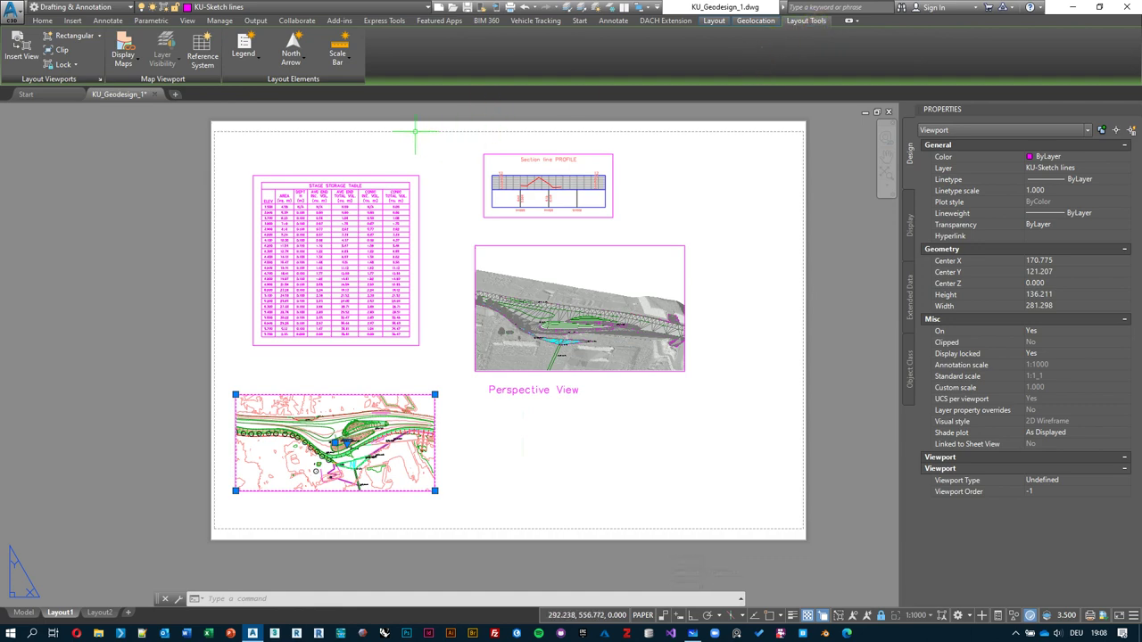
scroll(368, 460, "up", 4)
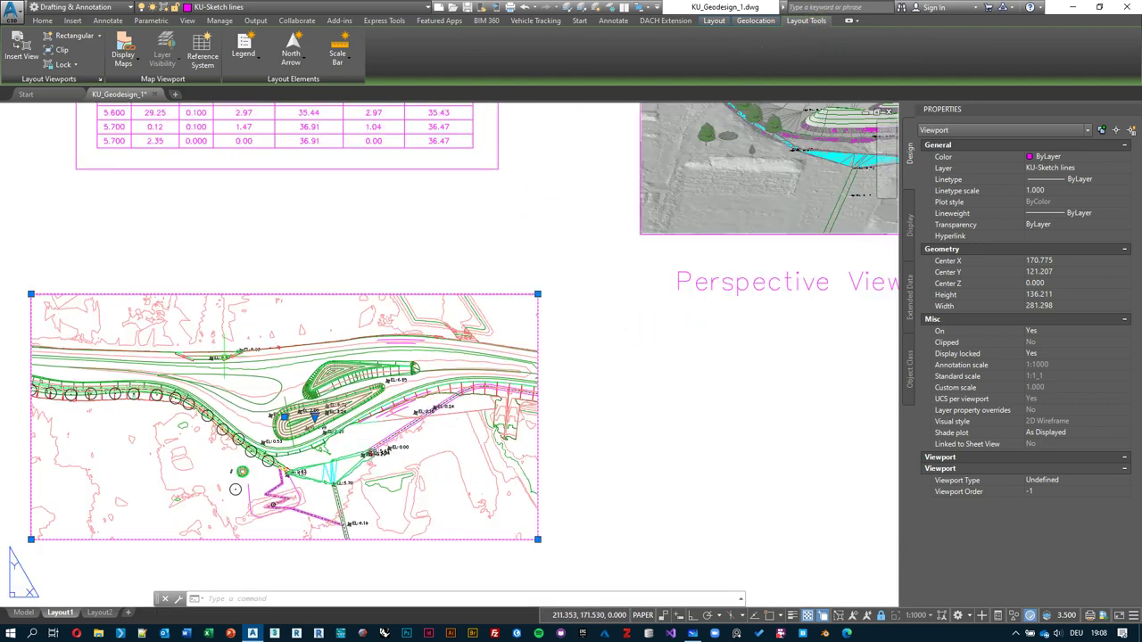
scroll(407, 332, "down", 2)
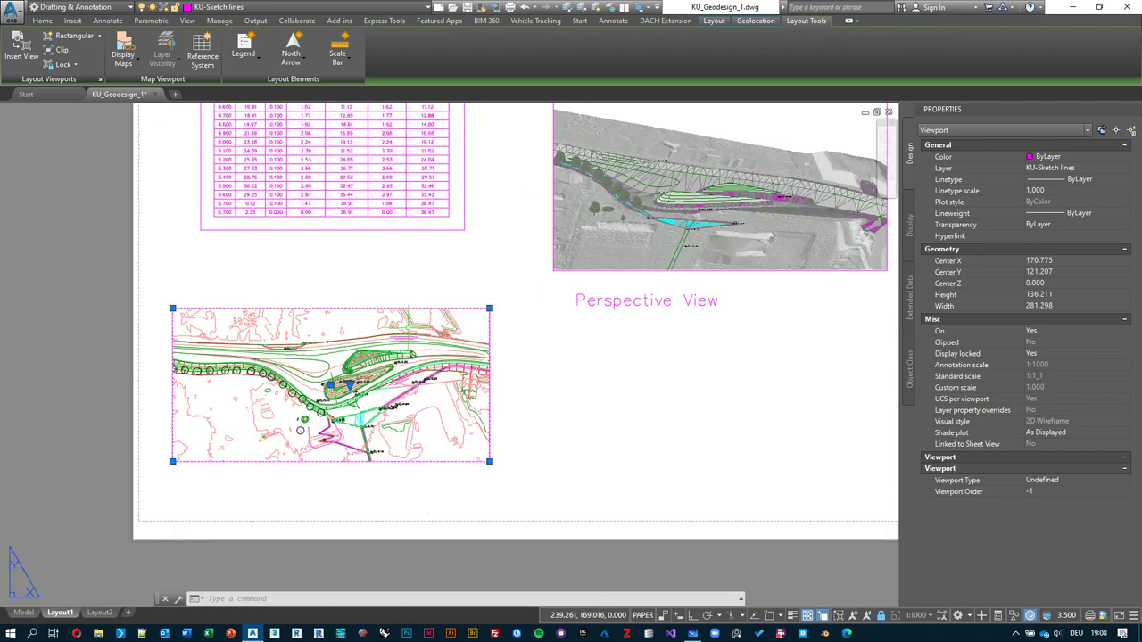
left_click(298, 57)
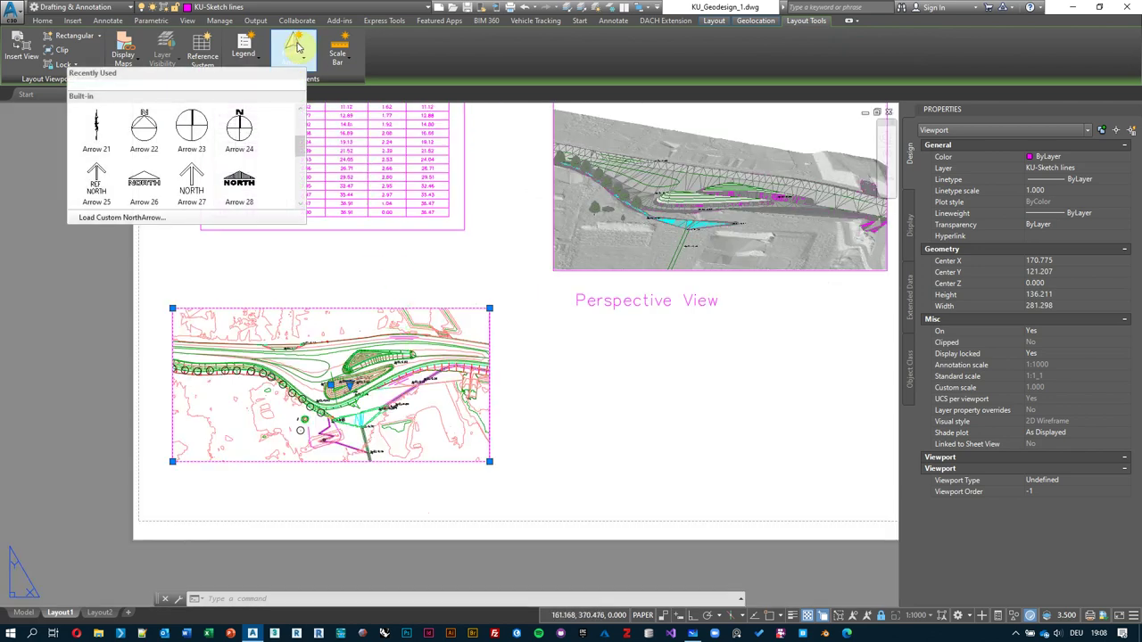
key("Escape")
key("Escape")
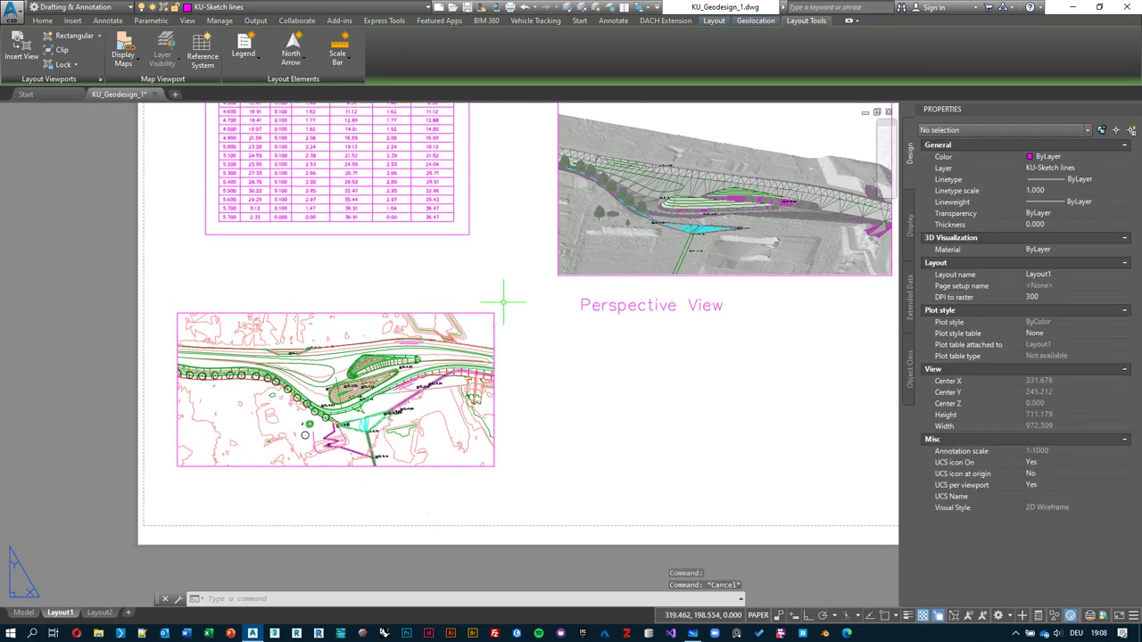
- Insert the built-in Arrow 24 north arrow for the site plan viewport, placed just outside its lower right corner
left_click(496, 316)
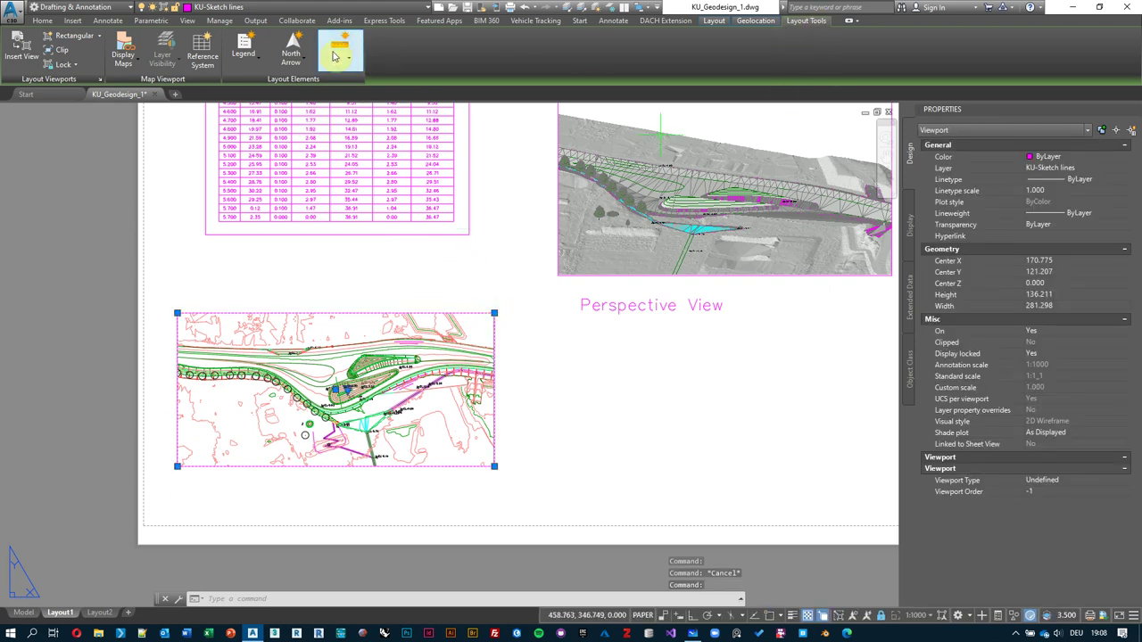
left_click(298, 57)
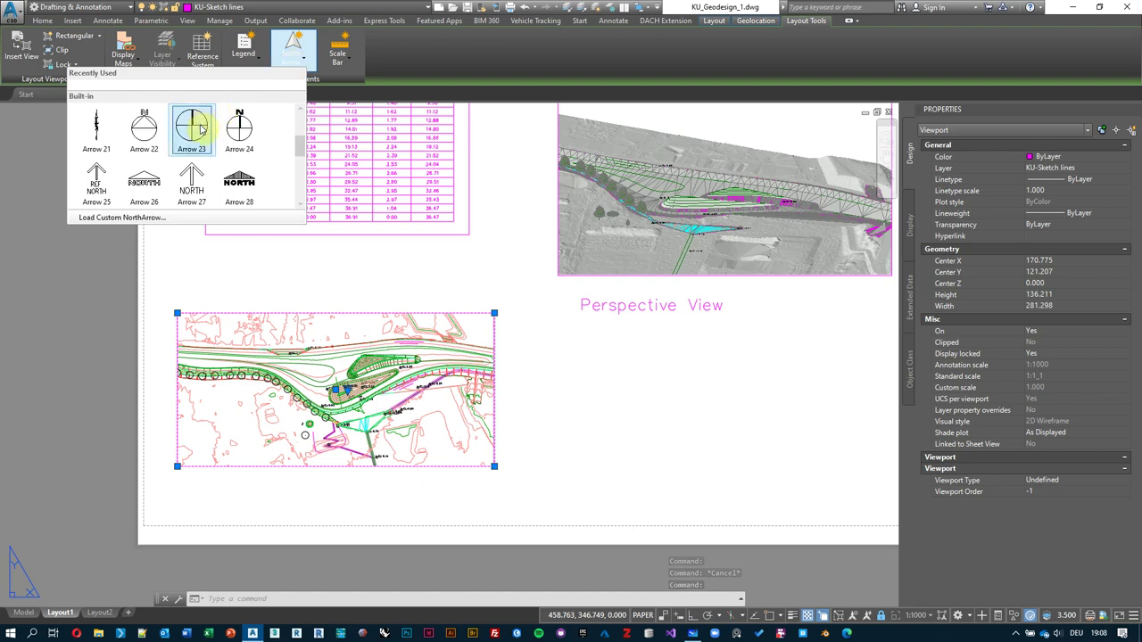
scroll(250, 138, "up", 5)
scroll(252, 138, "down", 4)
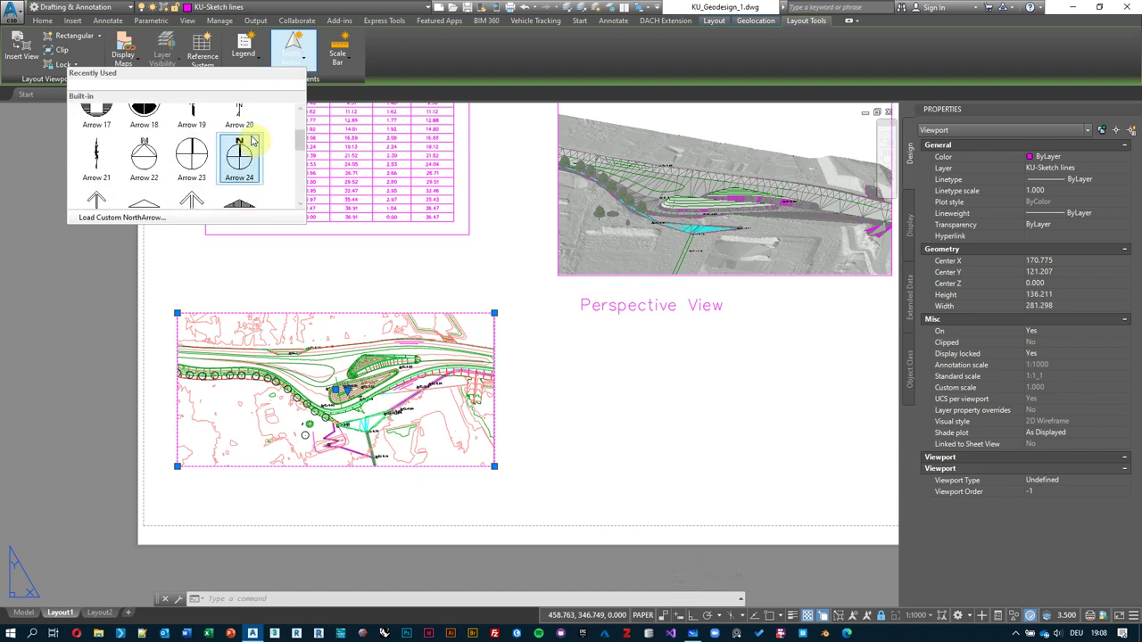
left_click(246, 158)
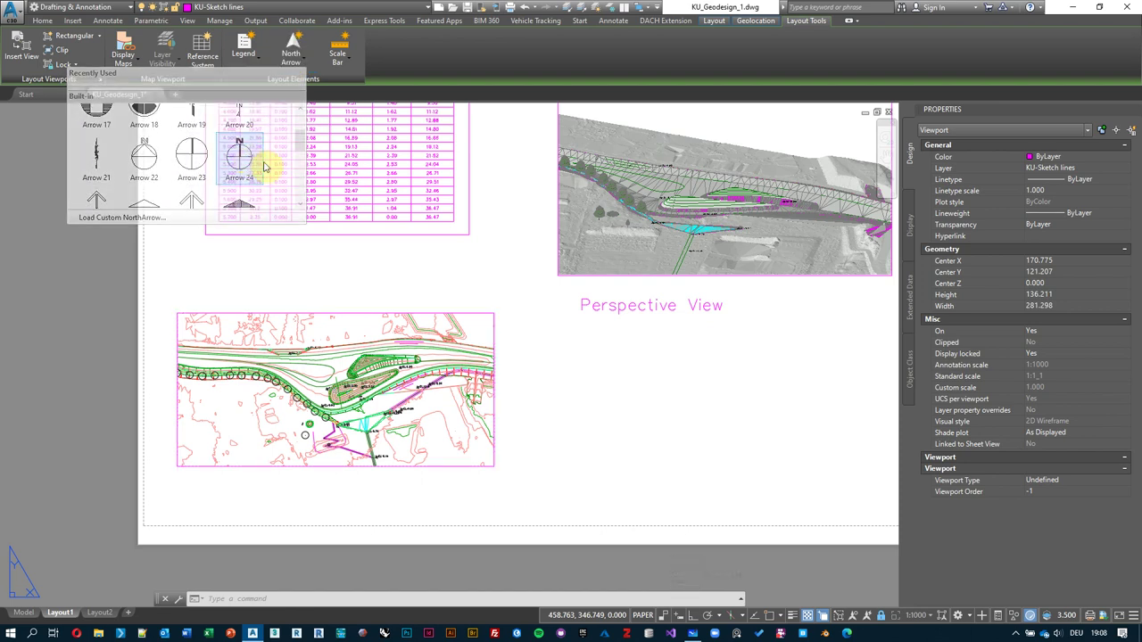
left_click(533, 448)
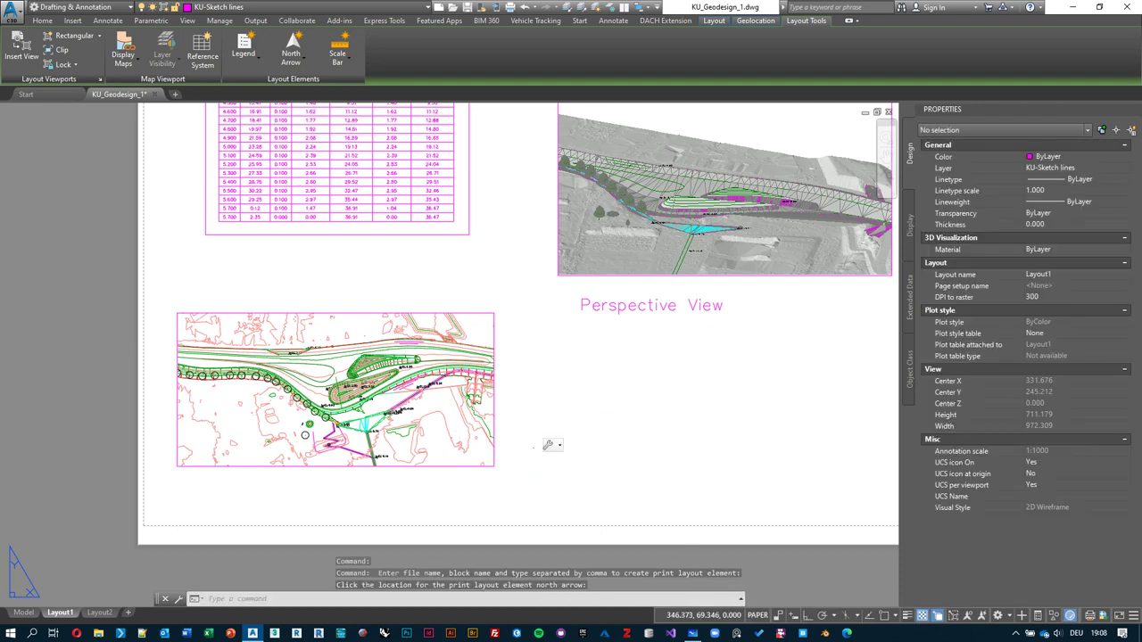
- Locate the north arrow beside the site plan viewport and examine its size and orientation up close
scroll(537, 483, "up", 5)
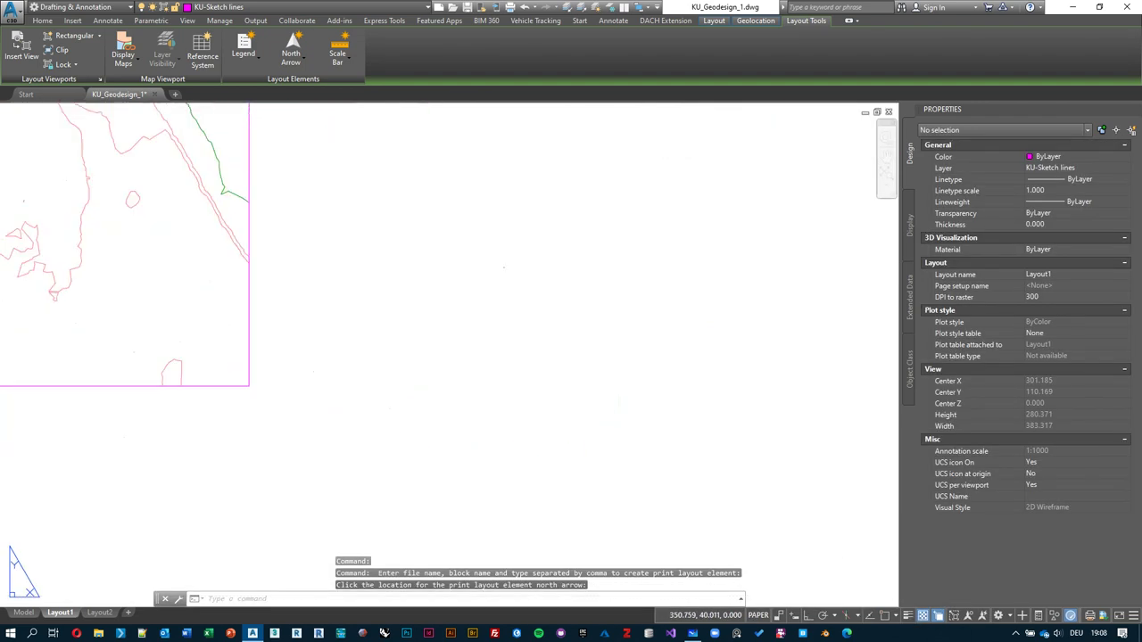
scroll(543, 334, "down", 2)
left_click(533, 318)
left_click(523, 313)
key("Escape")
scroll(540, 326, "up", 4)
scroll(539, 326, "up", 6)
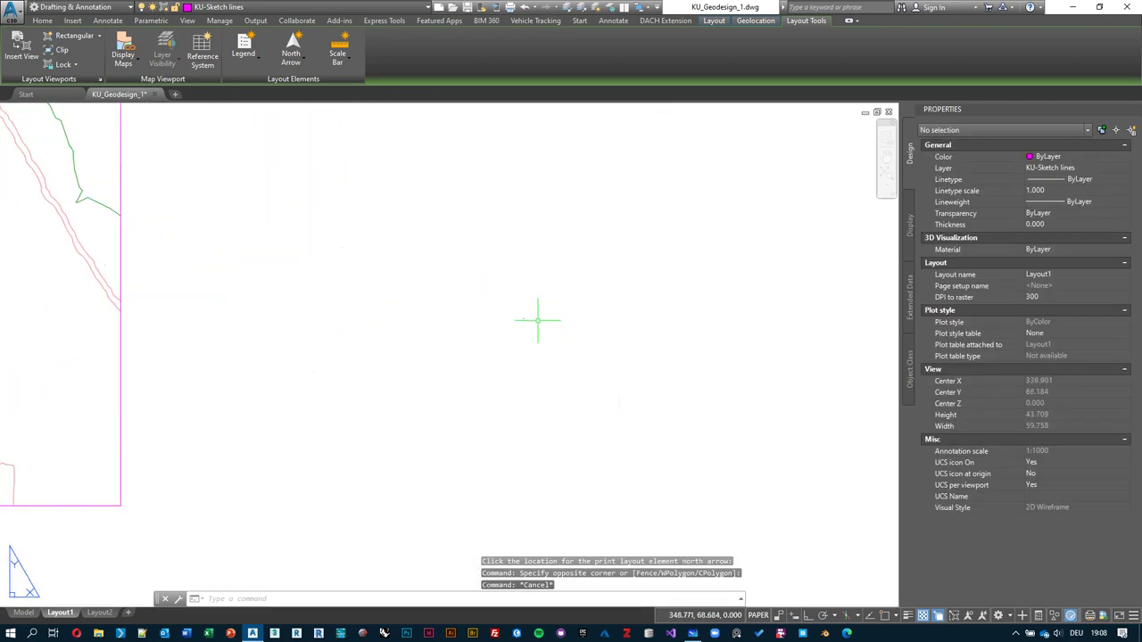
scroll(518, 357, "up", 2)
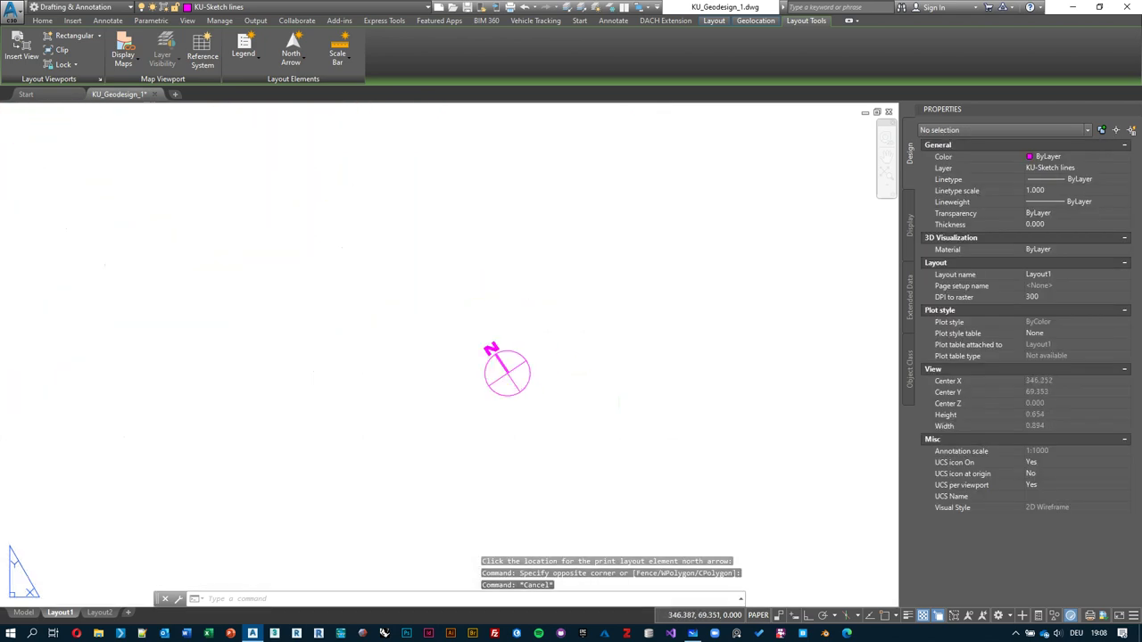
scroll(527, 334, "down", 5)
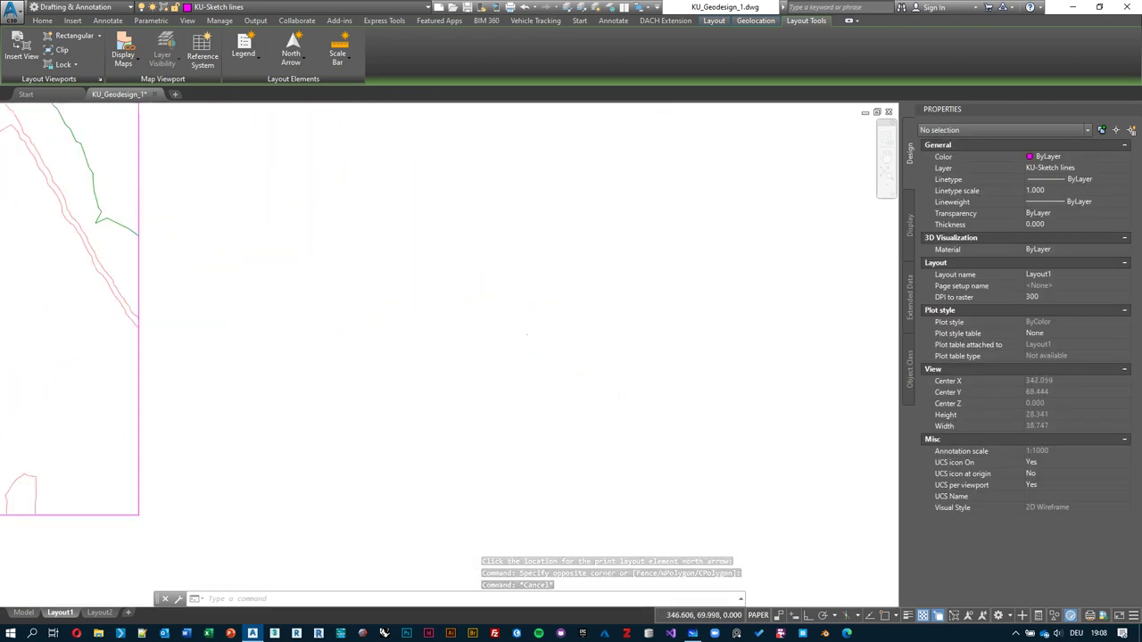
- Select the north arrow beside the site plan viewport and try an X scale of 50
left_click(556, 301)
left_click(490, 377)
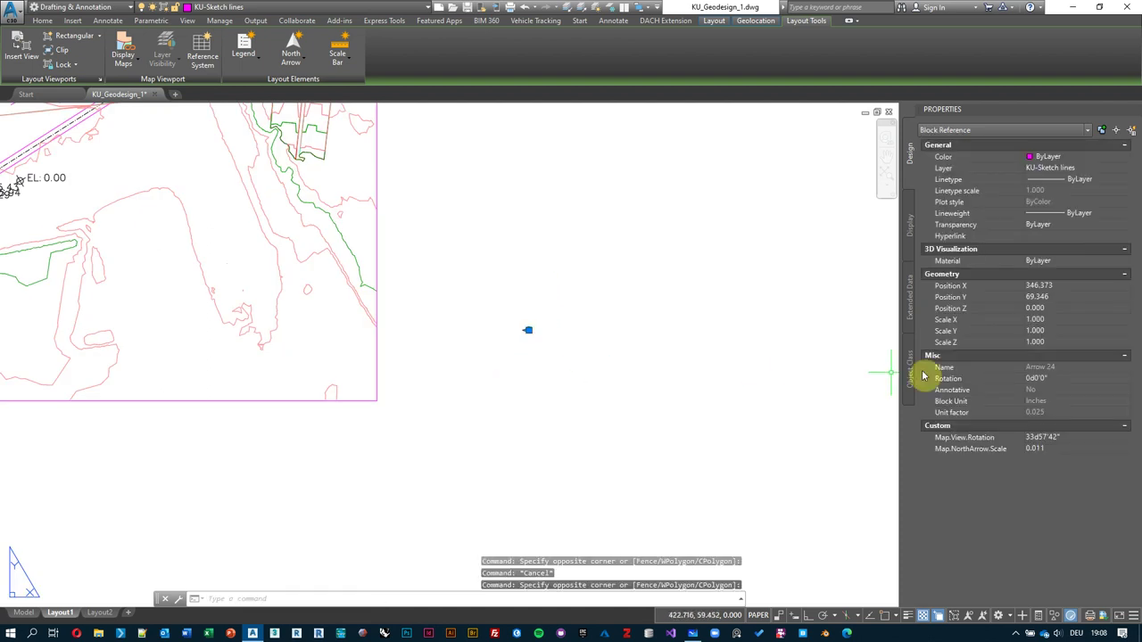
left_click(1047, 322)
type("500")
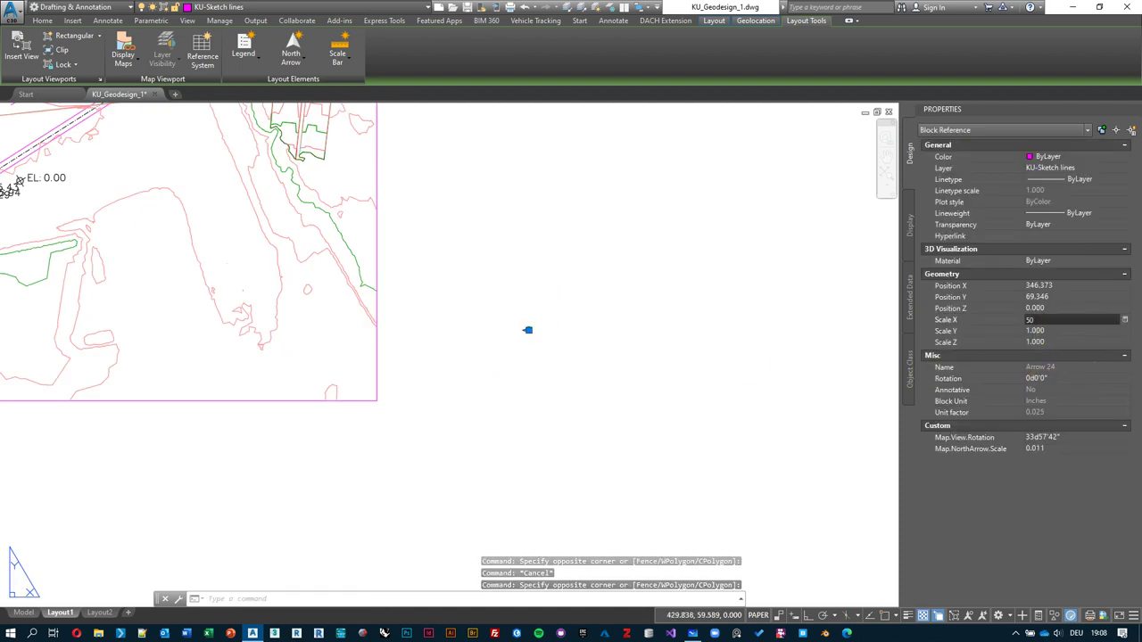
key("BackSpace")
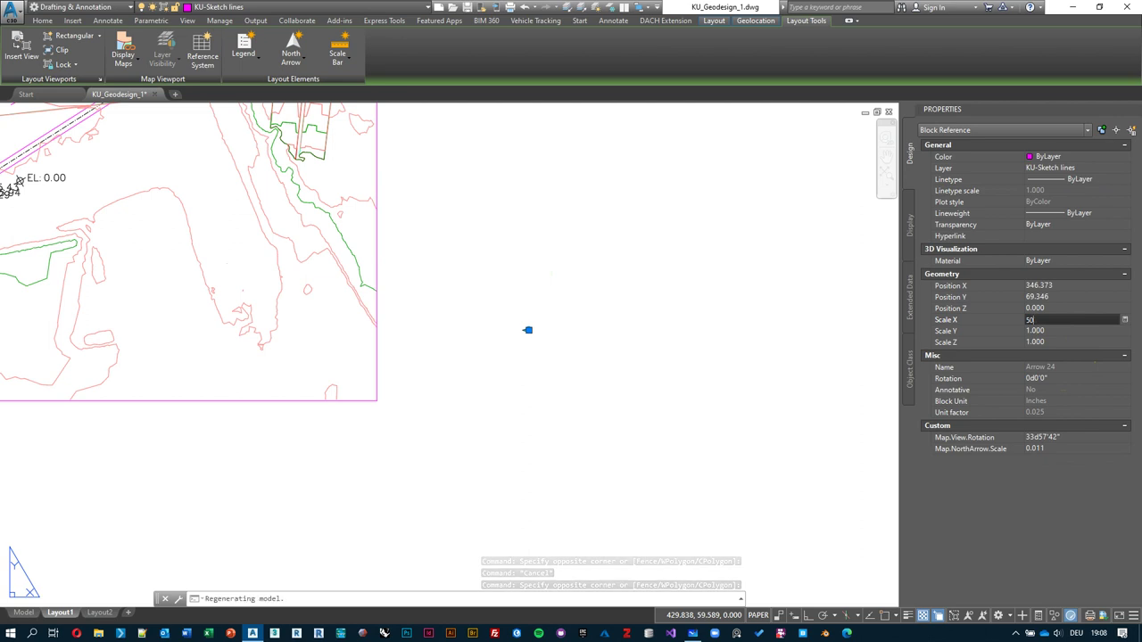
key("Tab")
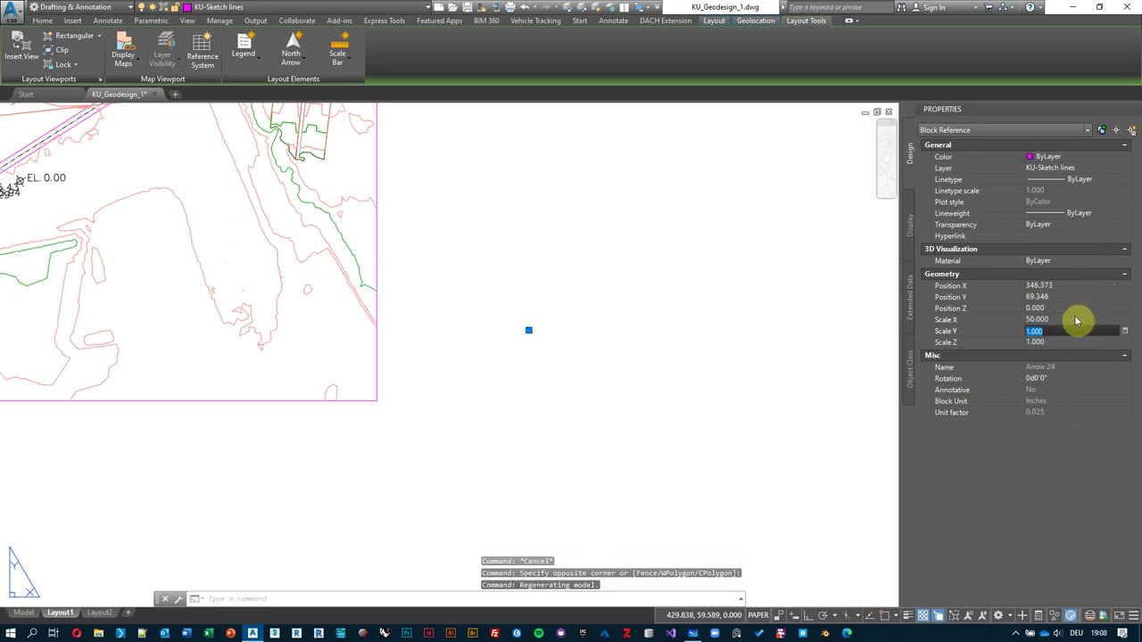
- Try an X and Y scale of 500 for the north arrow and check its size against the site plan
left_click(1078, 318)
type("50")
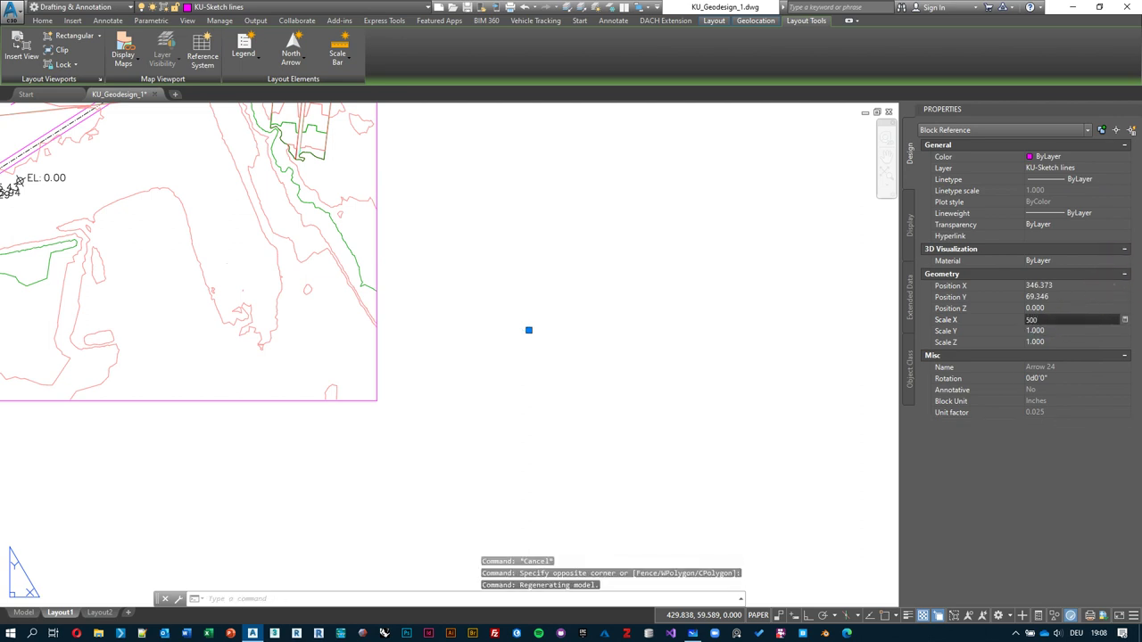
left_click(1069, 331)
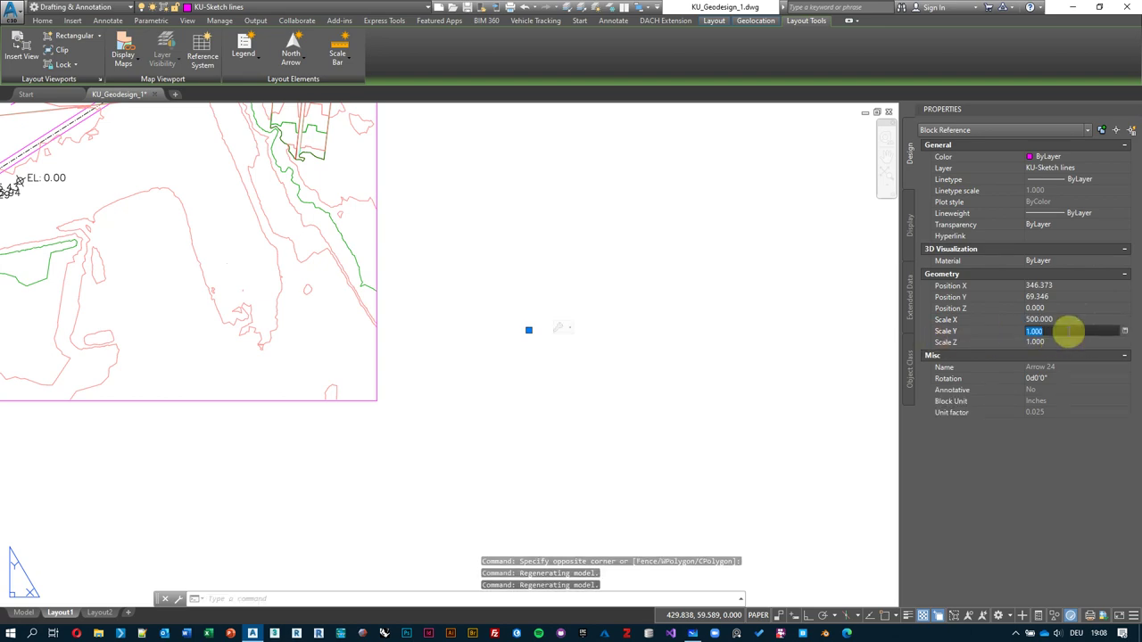
type("500")
key("Tab")
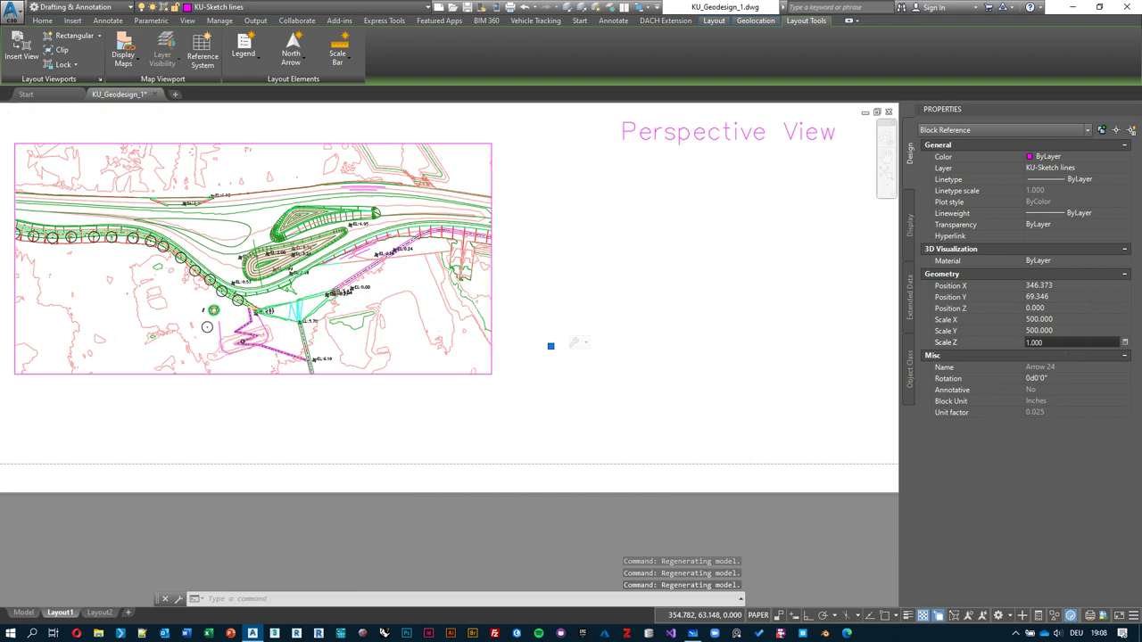
scroll(527, 392, "down", 3)
scroll(523, 385, "up", 6)
scroll(488, 395, "up", 5)
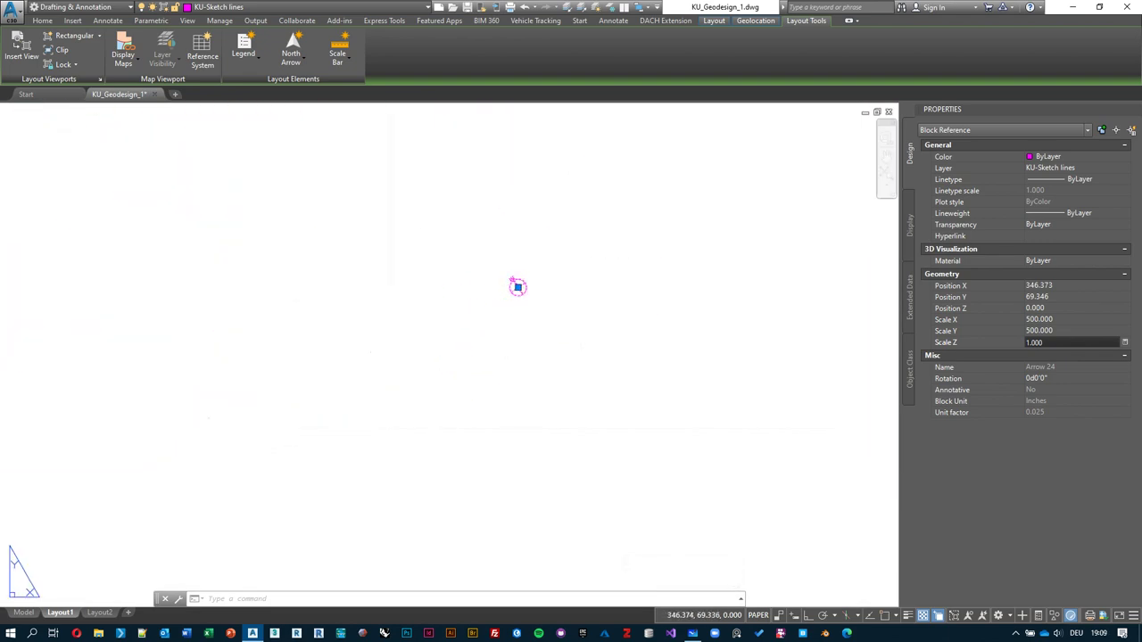
left_click(581, 285)
key("Escape")
key("Escape")
- Reselect the north arrow and try a scale of 5000 in both X and Y
left_click(482, 266)
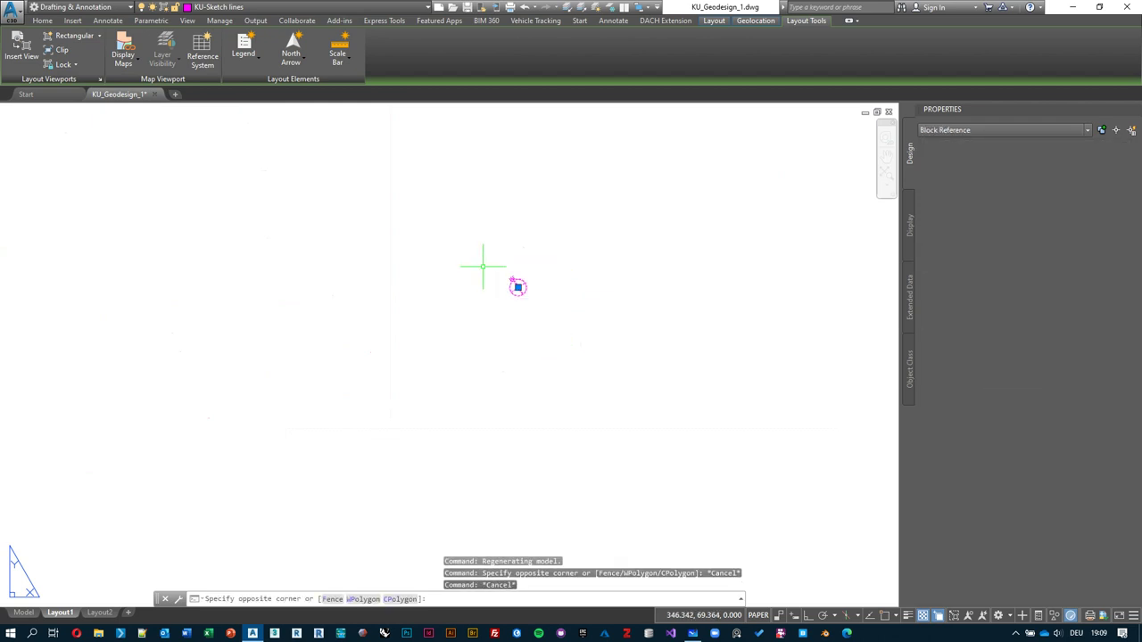
left_click(854, 319)
left_click(1077, 321)
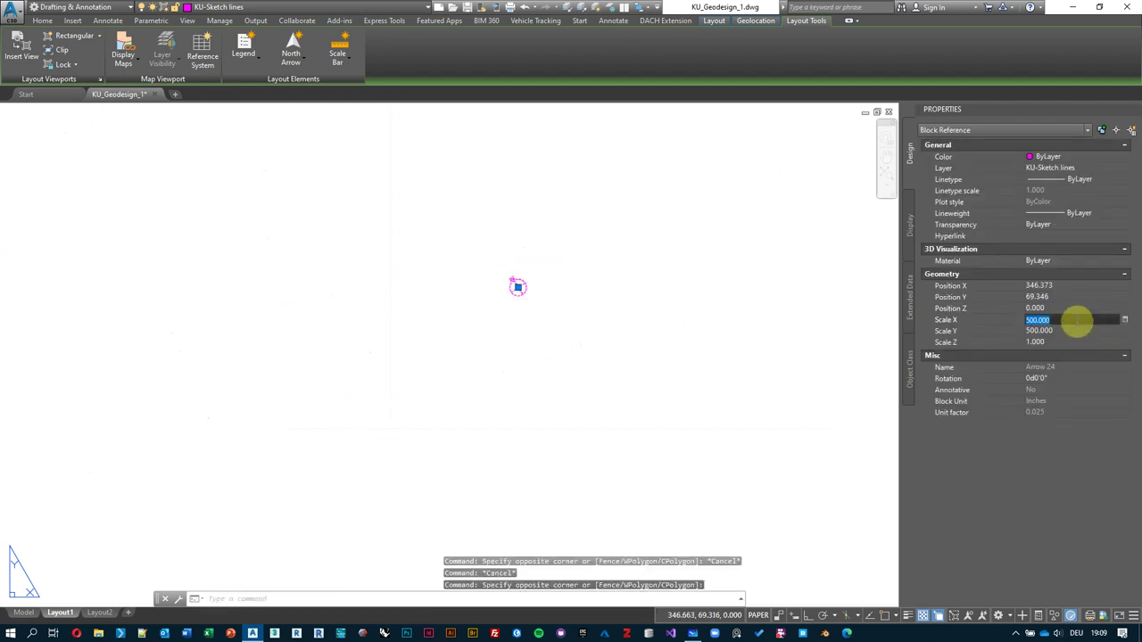
type("500")
key("Return")
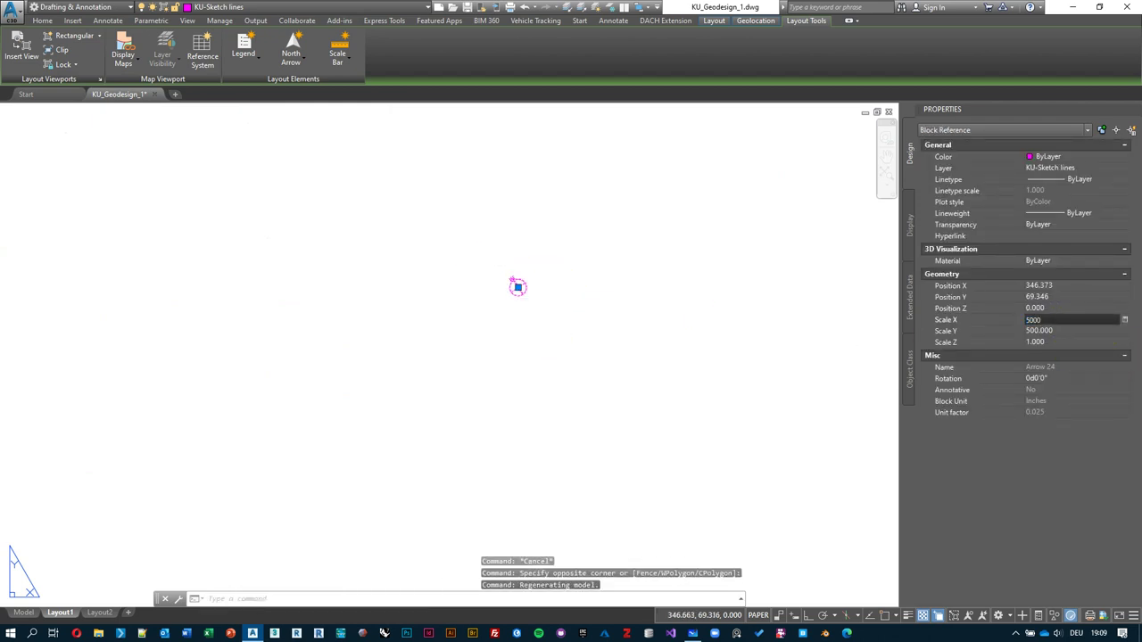
left_click(1121, 330)
type("5")
key("Return")
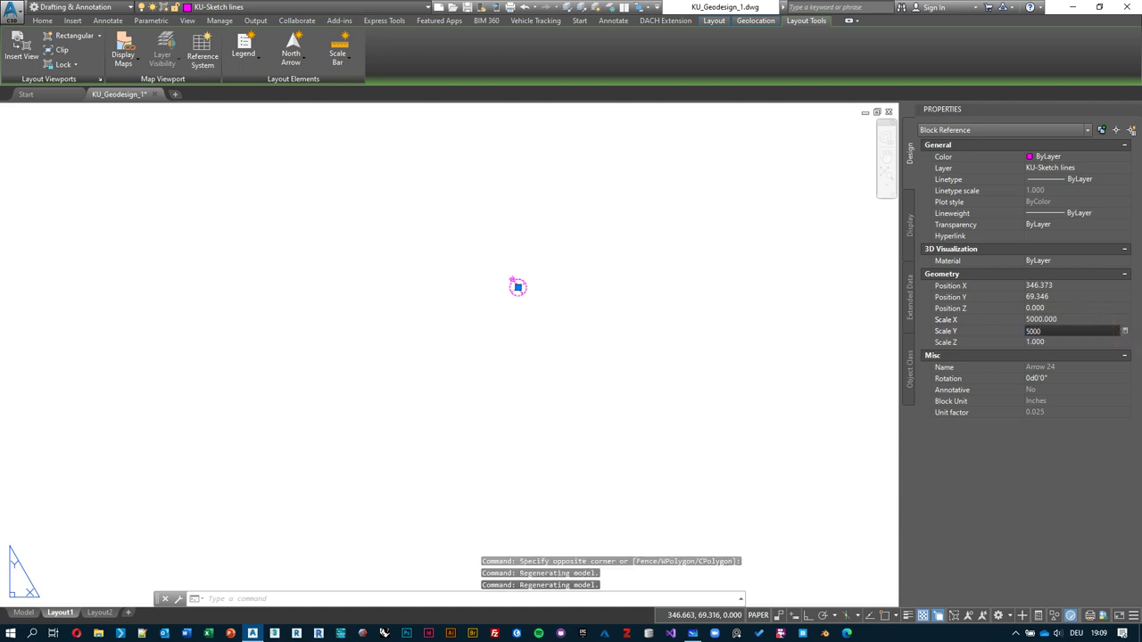
key("Return")
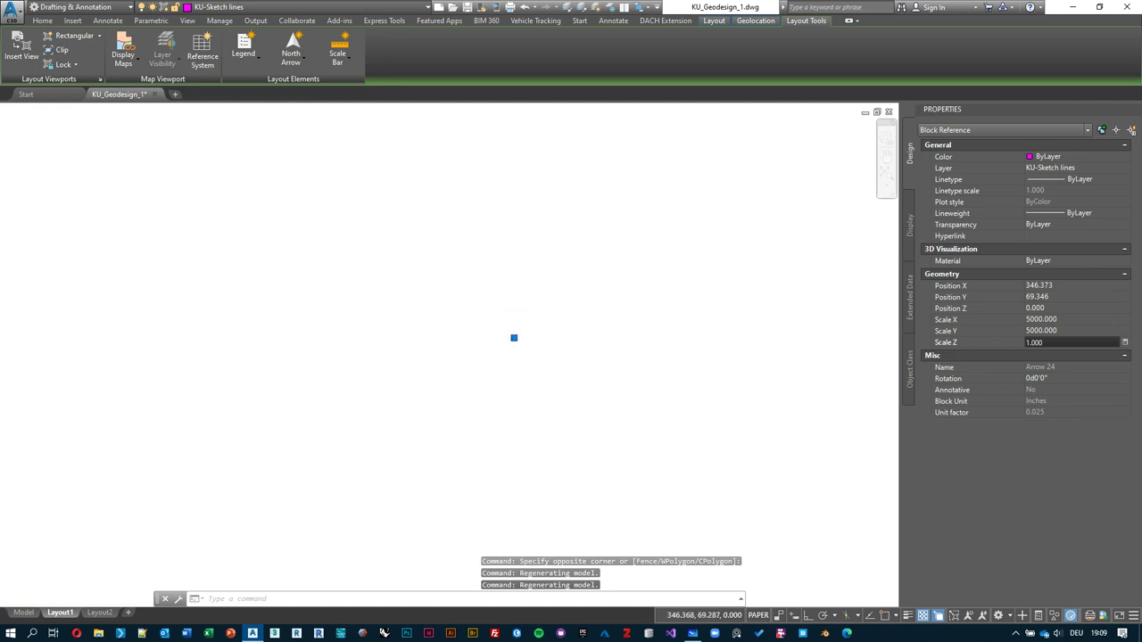
key("Escape")
- Select the north arrow and run REGENALL to refresh its display at the current scale
left_click(487, 302)
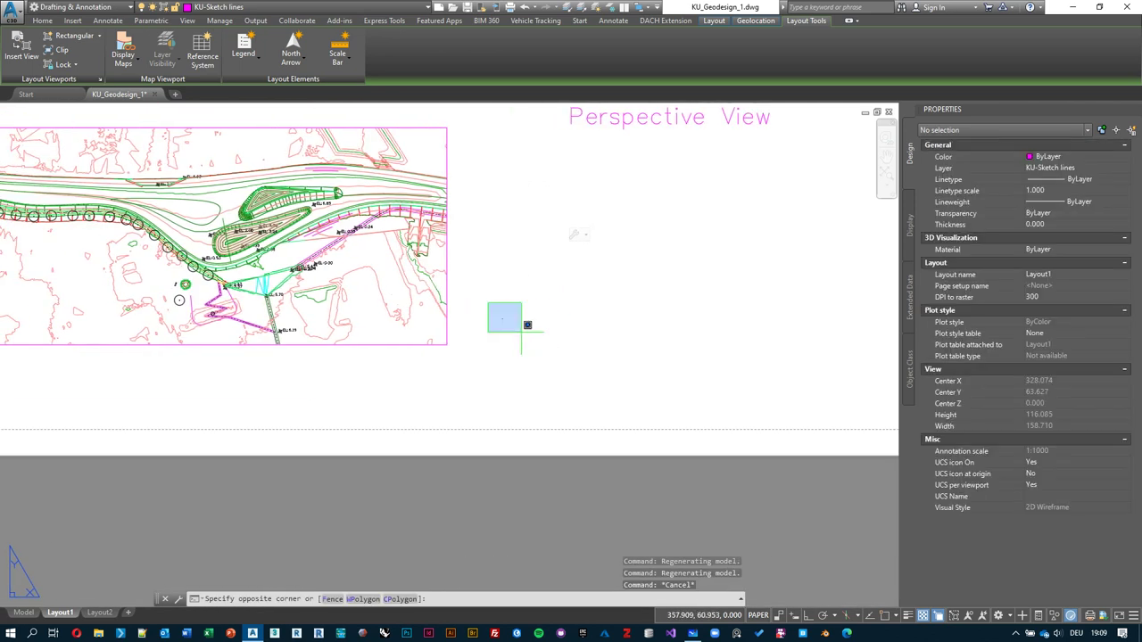
left_click(533, 344)
type("regenall")
key("Return")
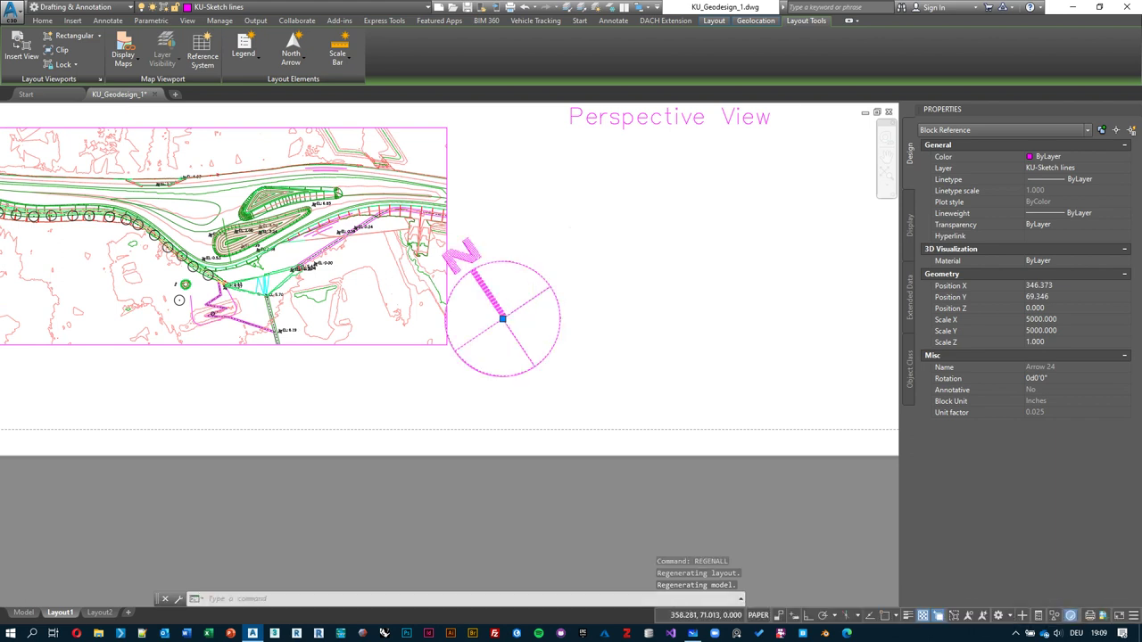
scroll(769, 465, "down", 2)
scroll(615, 364, "up", 2)
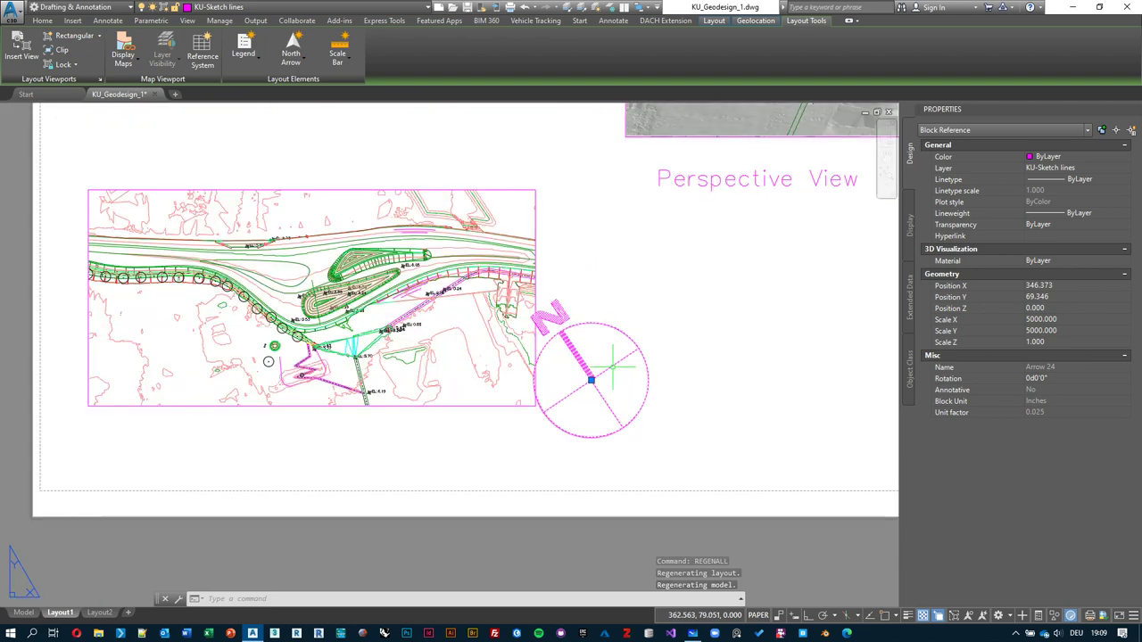
- Move the north arrow to about X 369, Y 69, clear of the site plan viewport, and set its X and Y scale to 1000
left_click(591, 380)
left_click(626, 380)
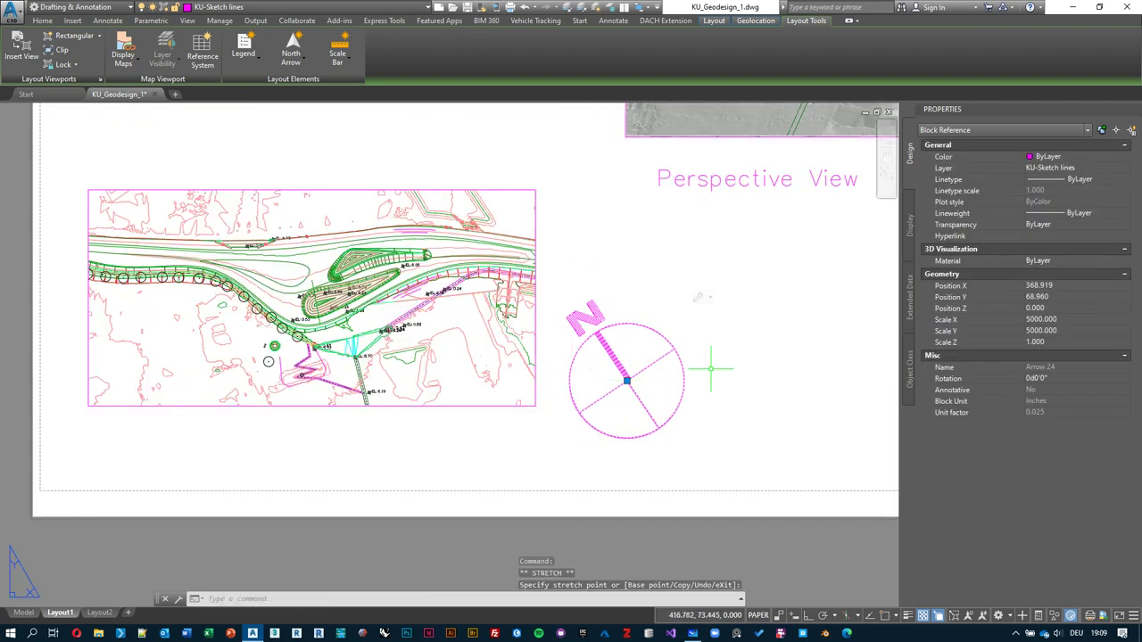
left_click(1073, 319)
type("1000")
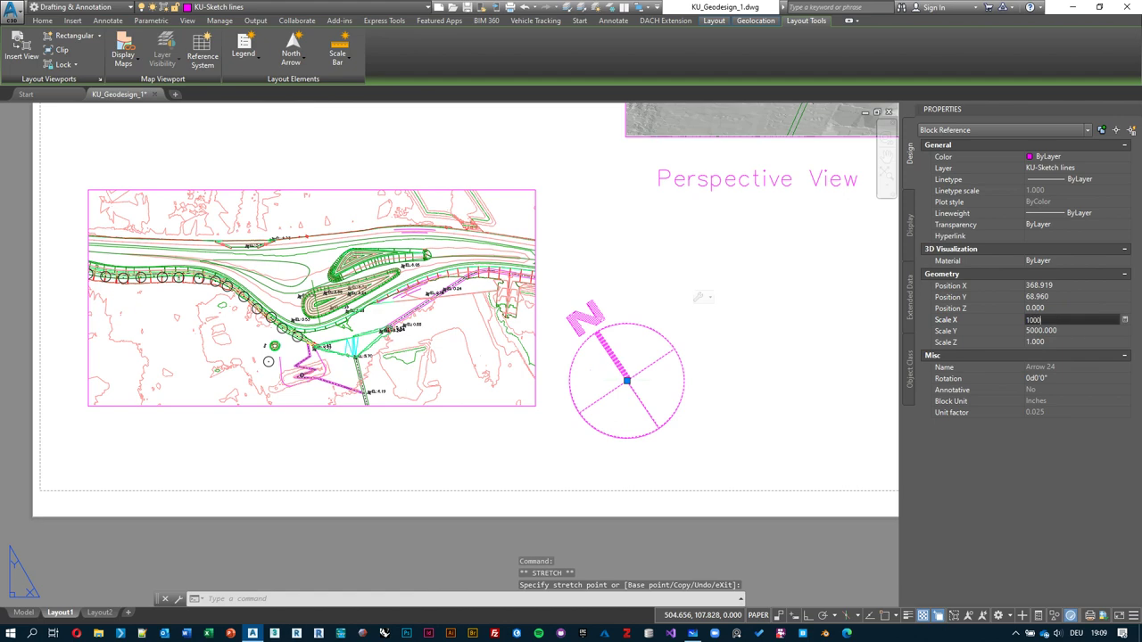
key("Tab")
type("10")
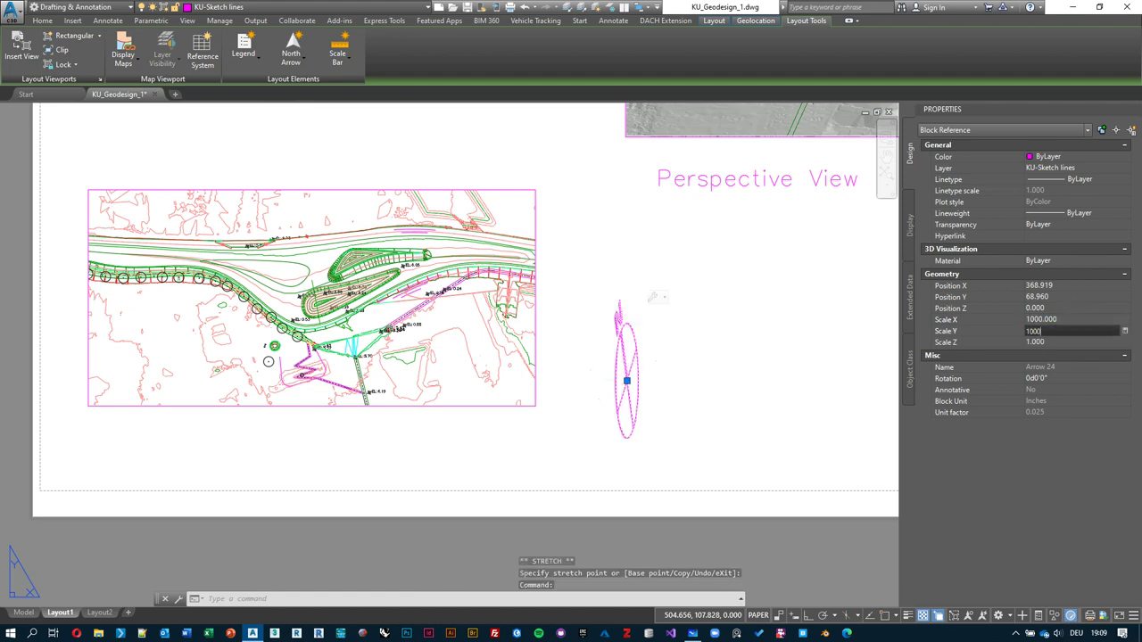
type("00")
key("Return")
key("Escape")
middle_click_drag(680, 349, 694, 390)
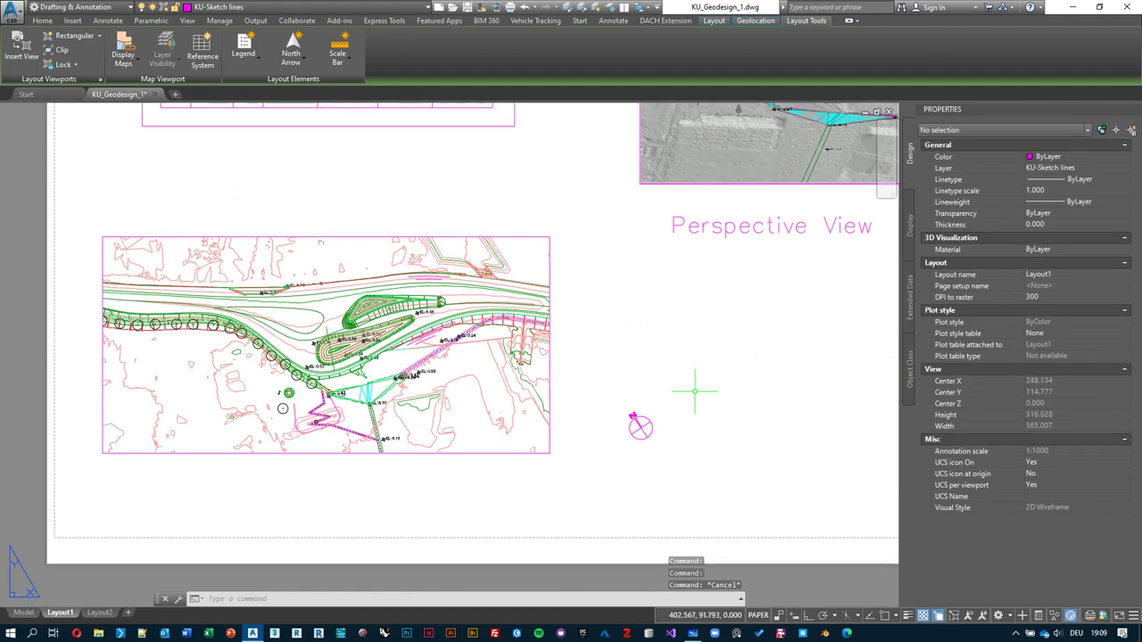
scroll(640, 426, "up", 2)
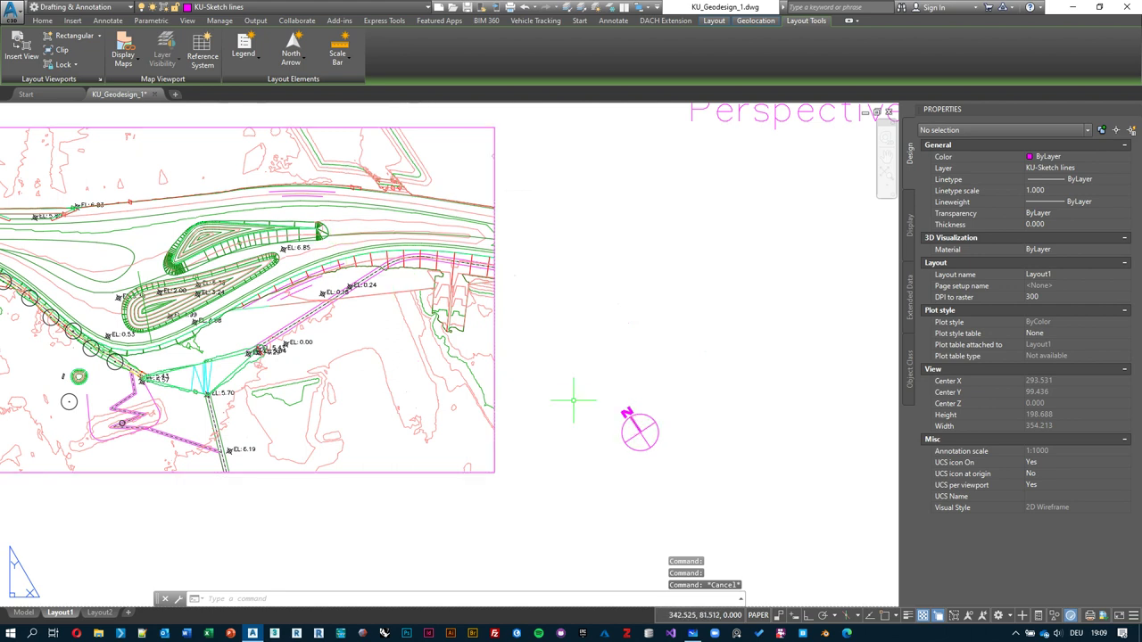
left_click(490, 162)
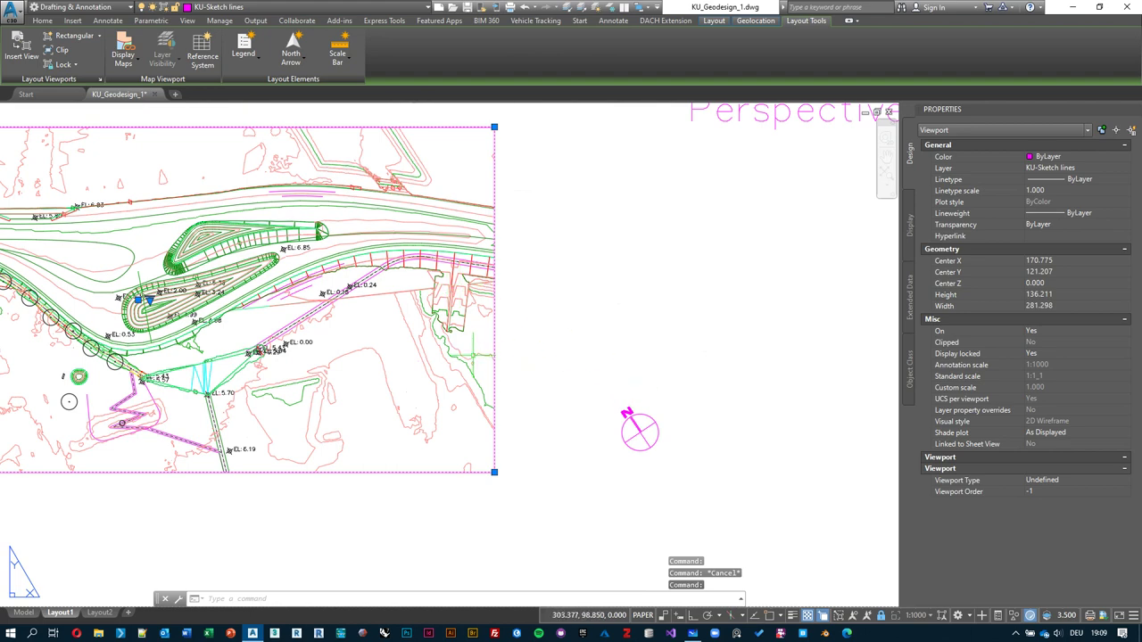
middle_click_drag(367, 327, 474, 365)
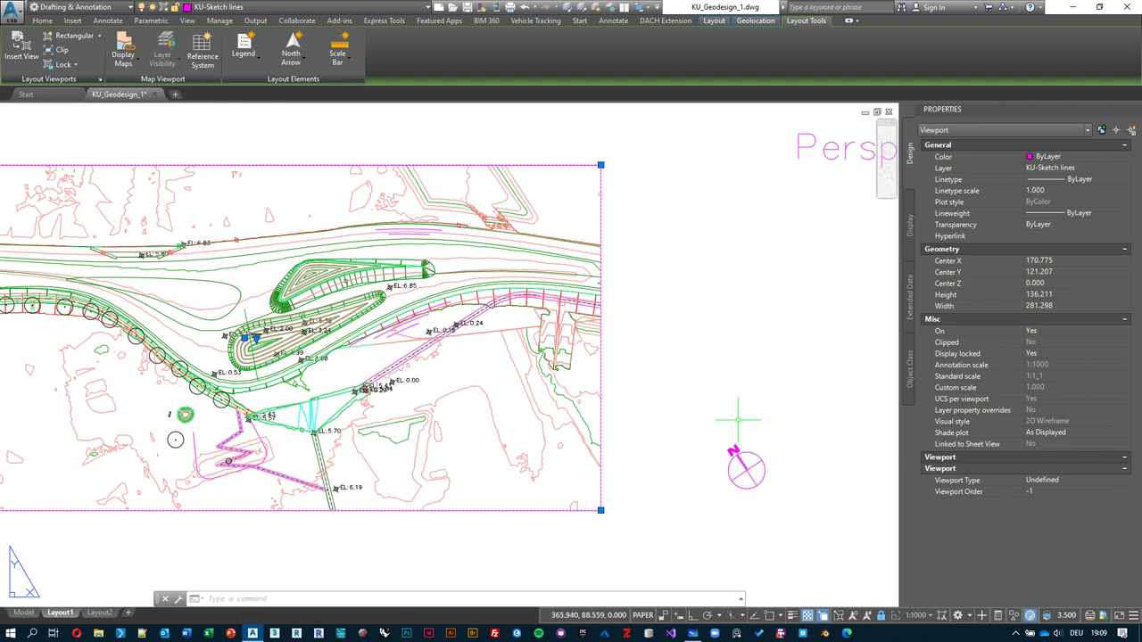
key("Escape")
scroll(714, 397, "down", 4)
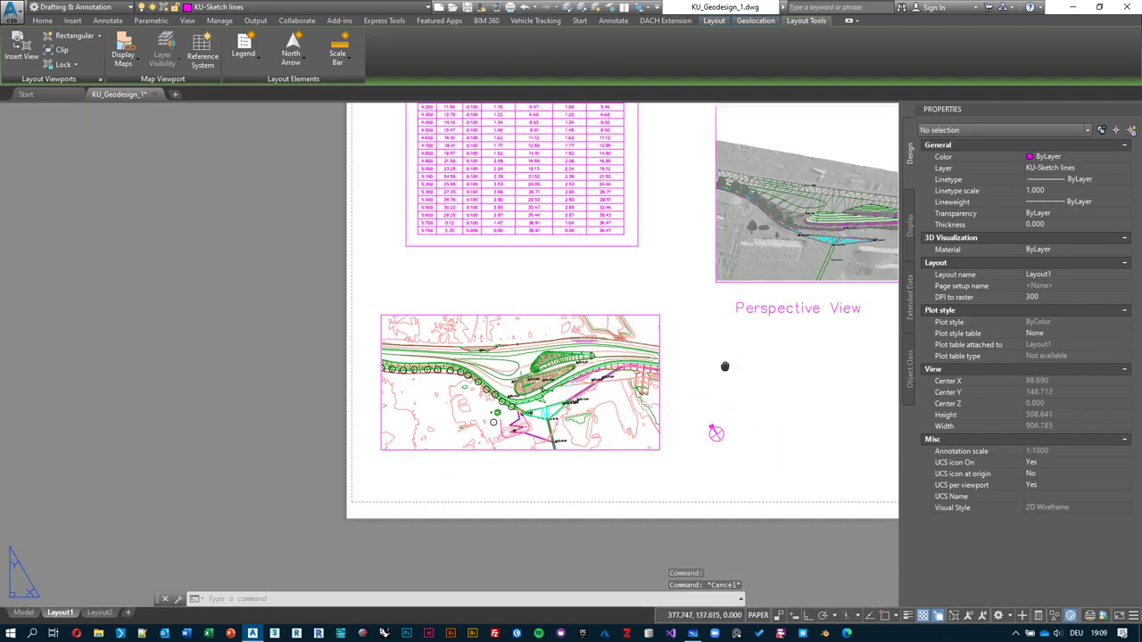
middle_click_drag(725, 366, 701, 363)
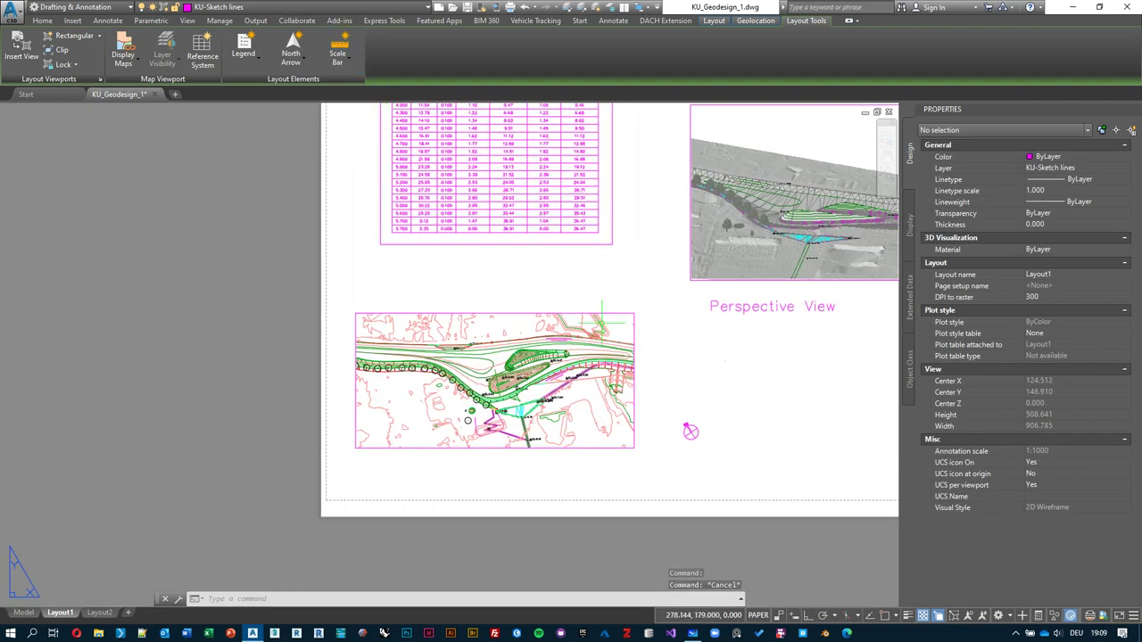
- Insert the built-in ScaleBar4_Metric for the site plan viewport with 25-meter divisions and a 1:1000 ratio, placed below its lower right corner
left_click(634, 319)
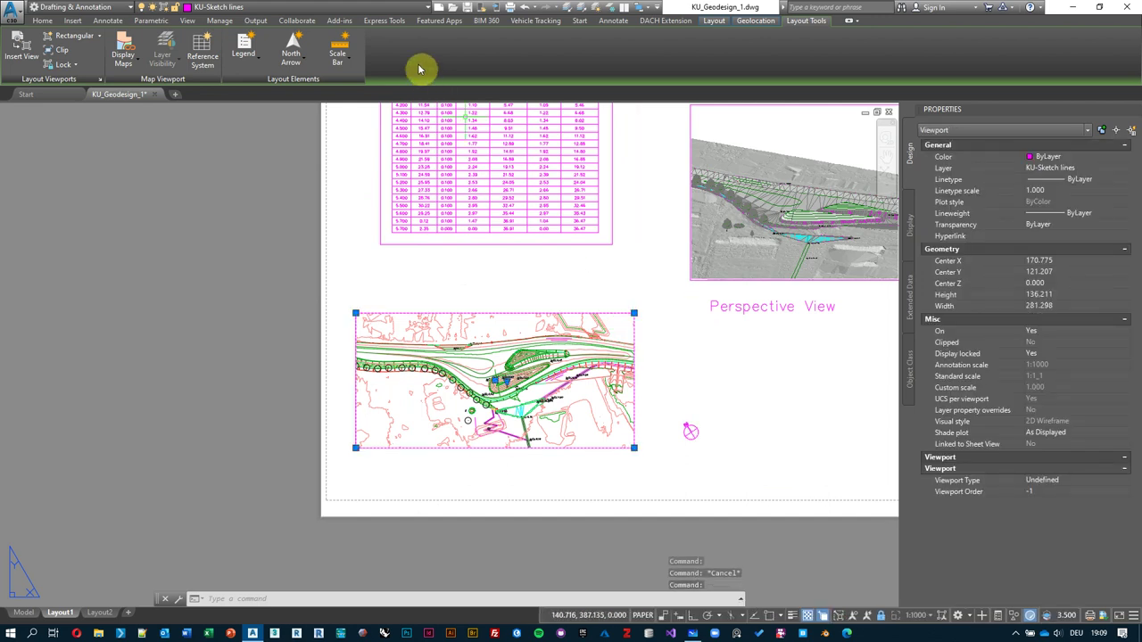
left_click(353, 49)
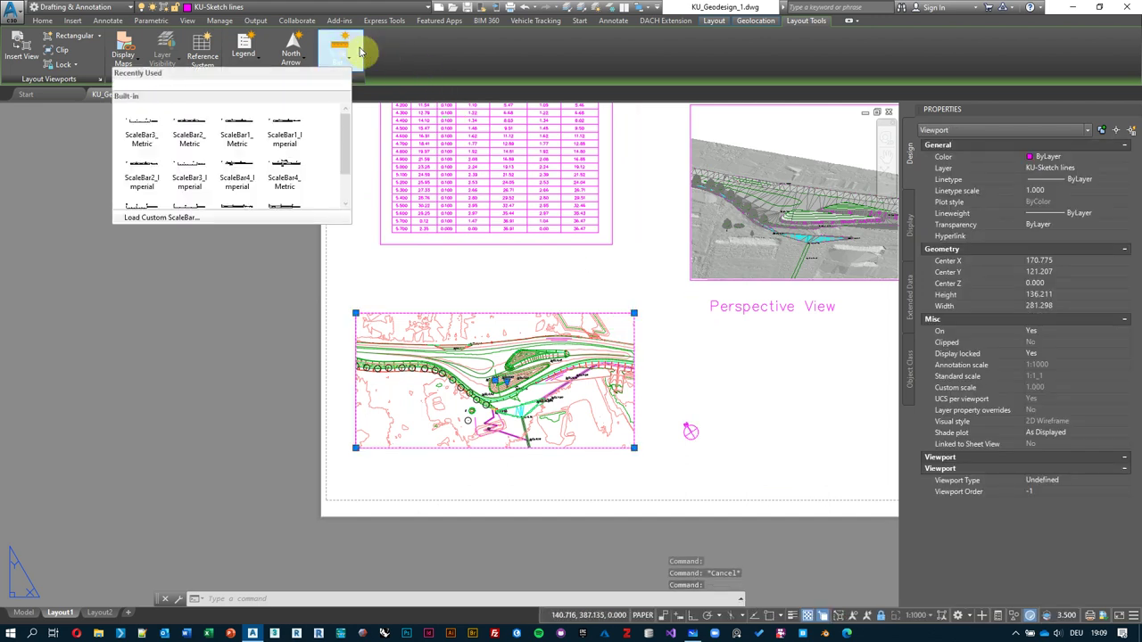
left_click(279, 170)
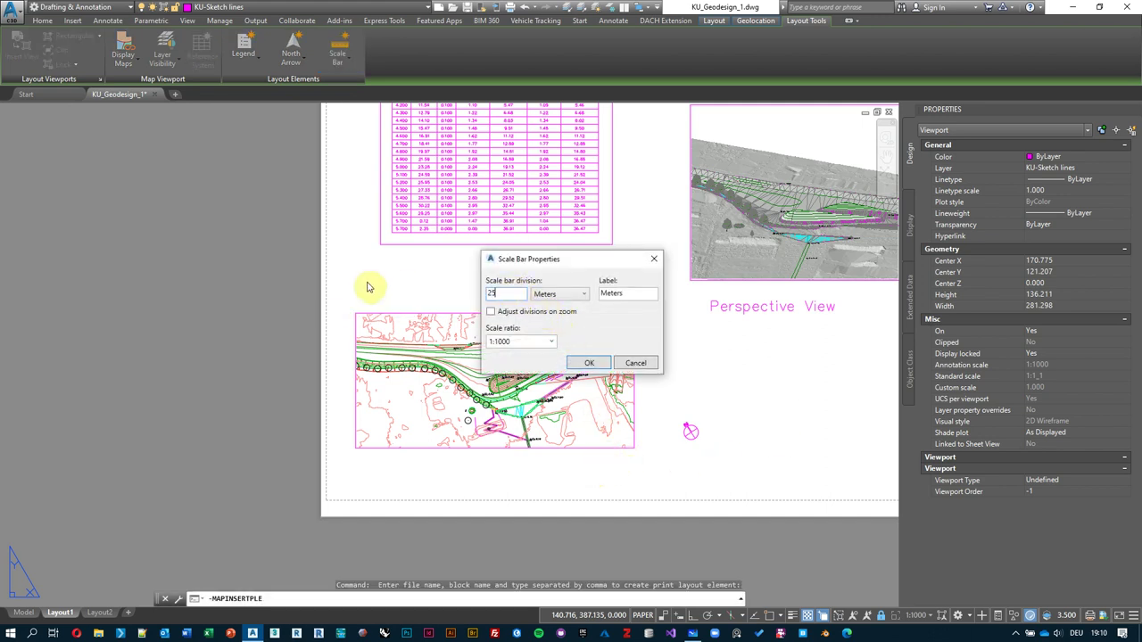
left_click(589, 364)
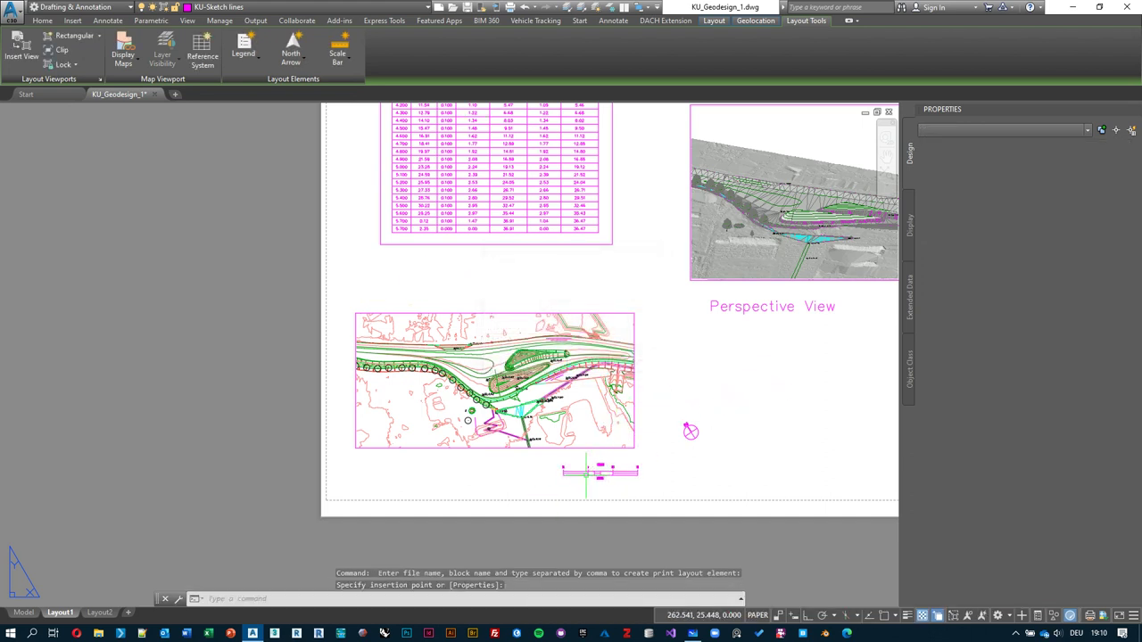
- Examine the scale bar up close and review the arrangement of all elements on the layout sheet
scroll(645, 473, "up", 6)
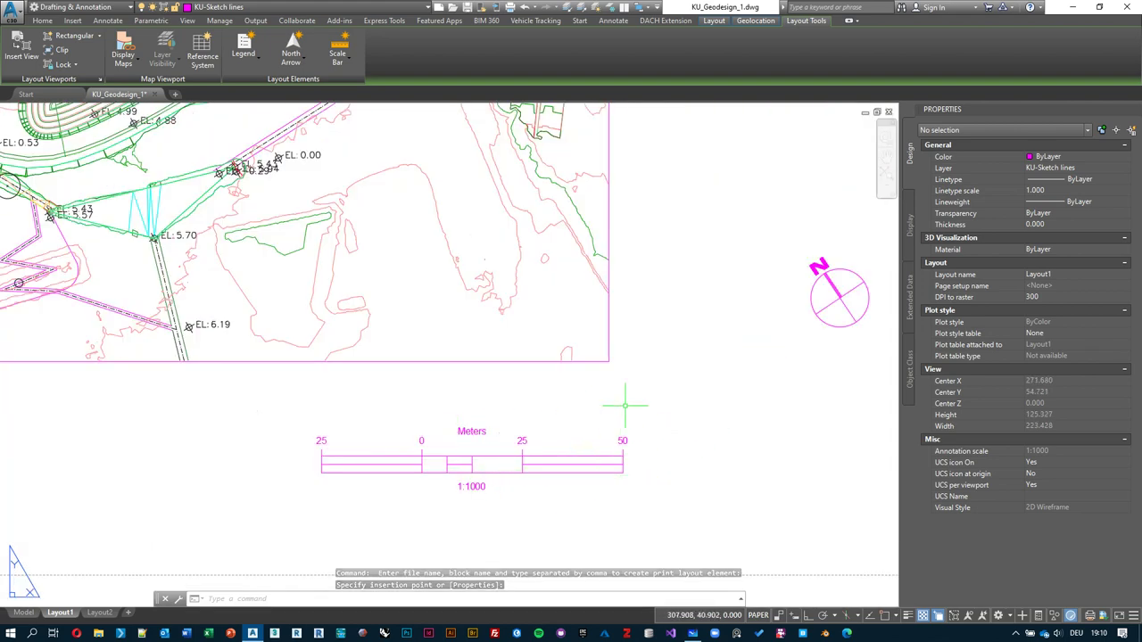
scroll(637, 401, "down", 6)
scroll(635, 401, "up", 2)
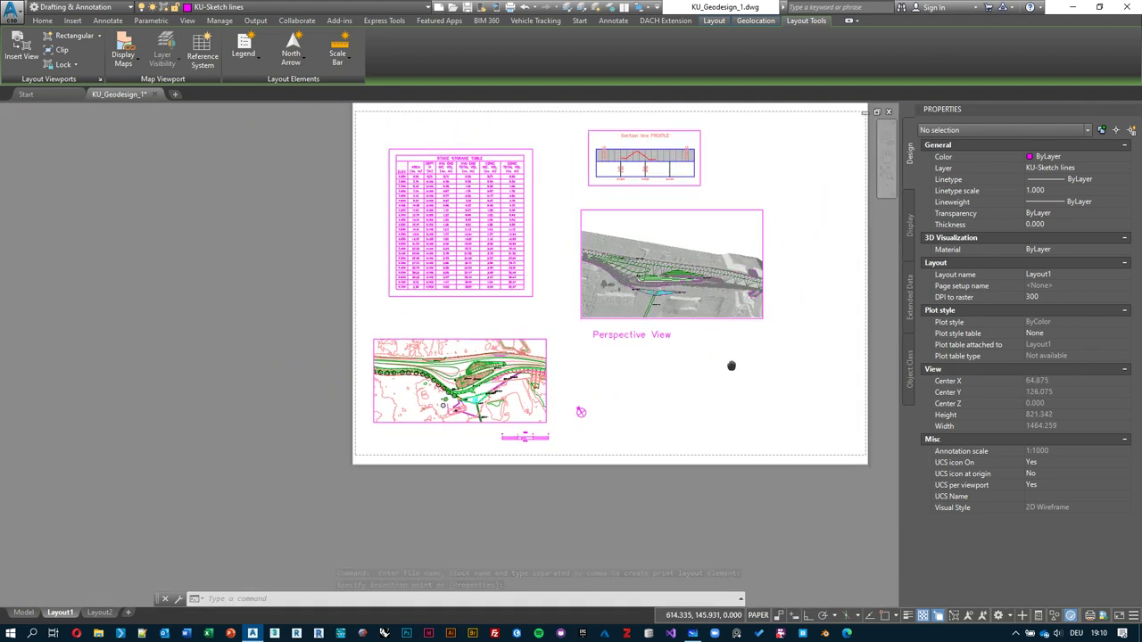
middle_click_drag(707, 358, 628, 402)
scroll(628, 402, "down", 2)
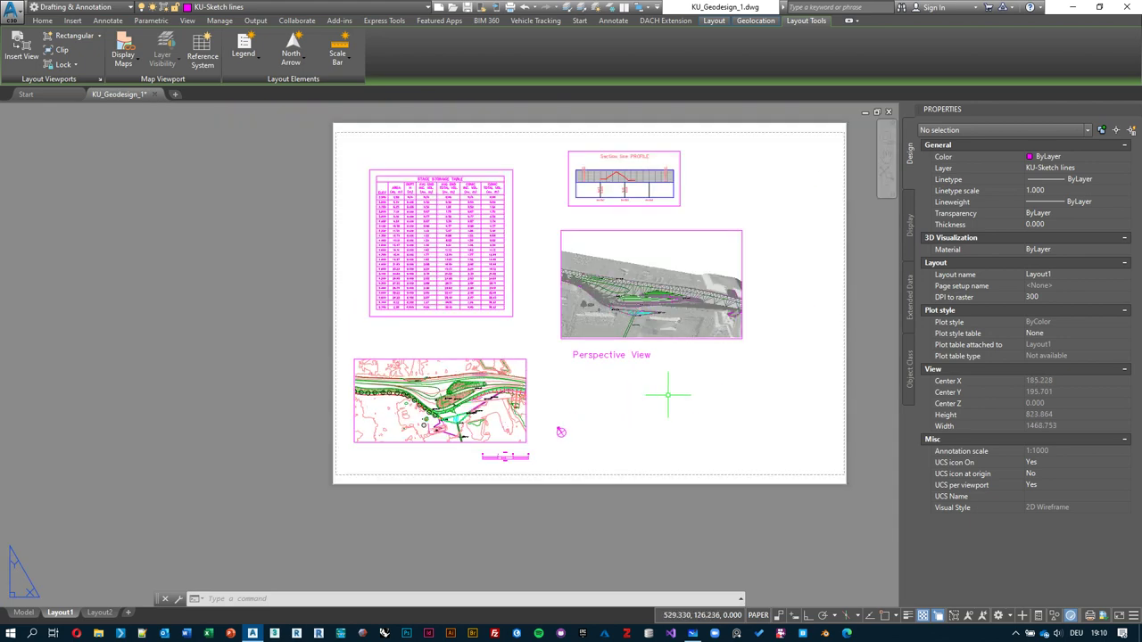
key("alt+Tab")
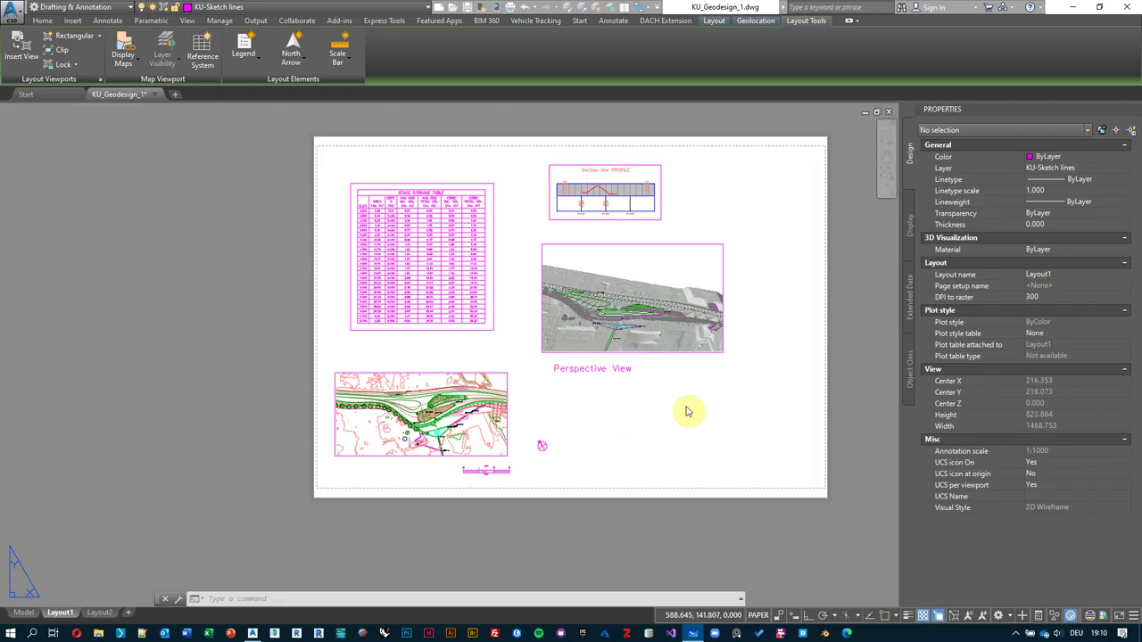
scroll(658, 387, "up", 1)
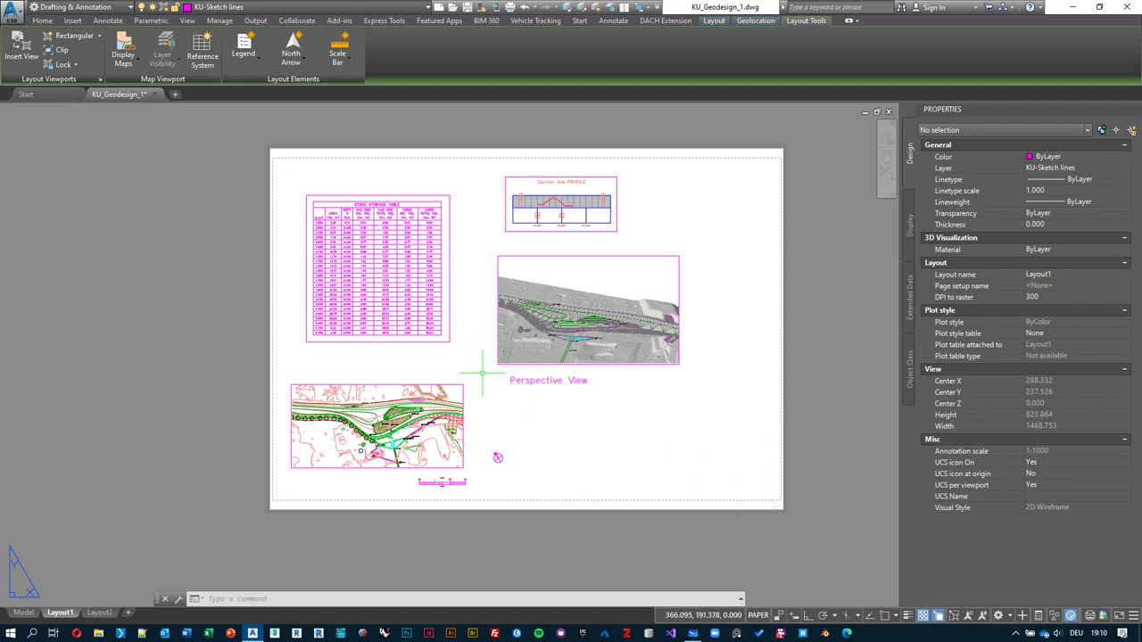
scroll(578, 401, "up", 2)
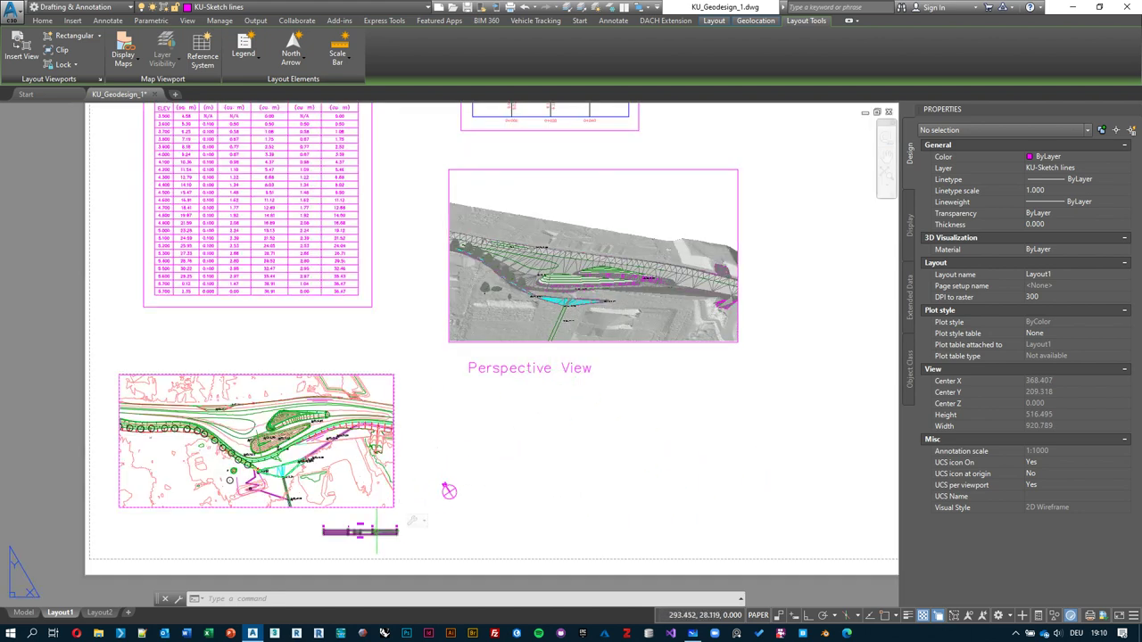
- Start plotting Layout1 with DWG To PDF.pc3 on ISO A1 paper, using Maximum shaded viewport quality
scroll(489, 482, "down", 2)
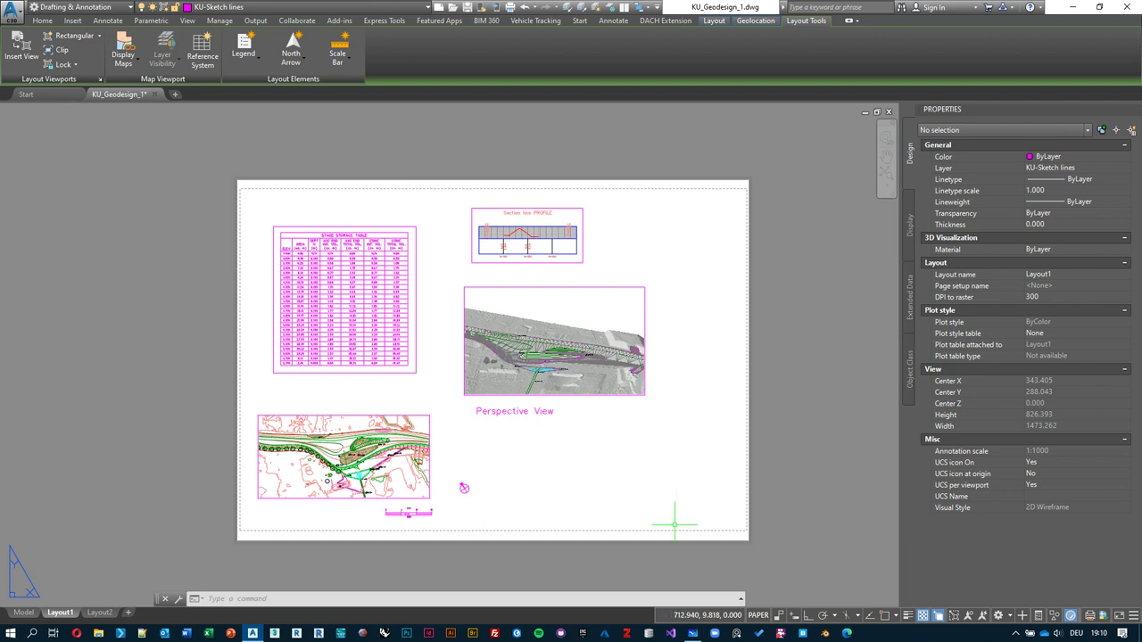
middle_click_drag(707, 436, 706, 433)
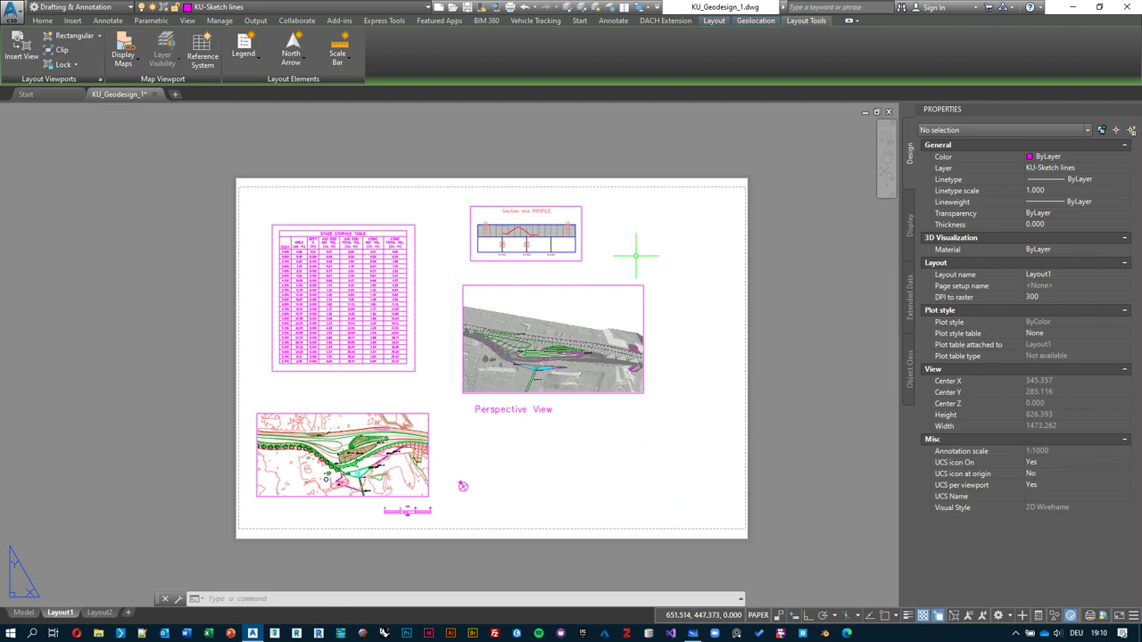
key("ctrl+p")
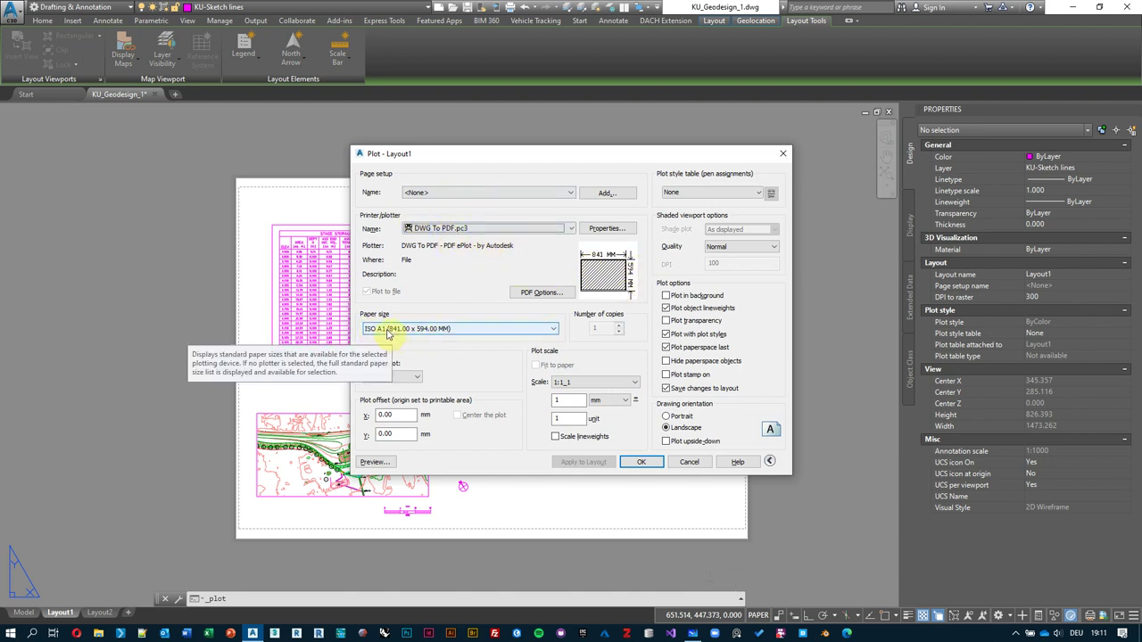
left_click(737, 248)
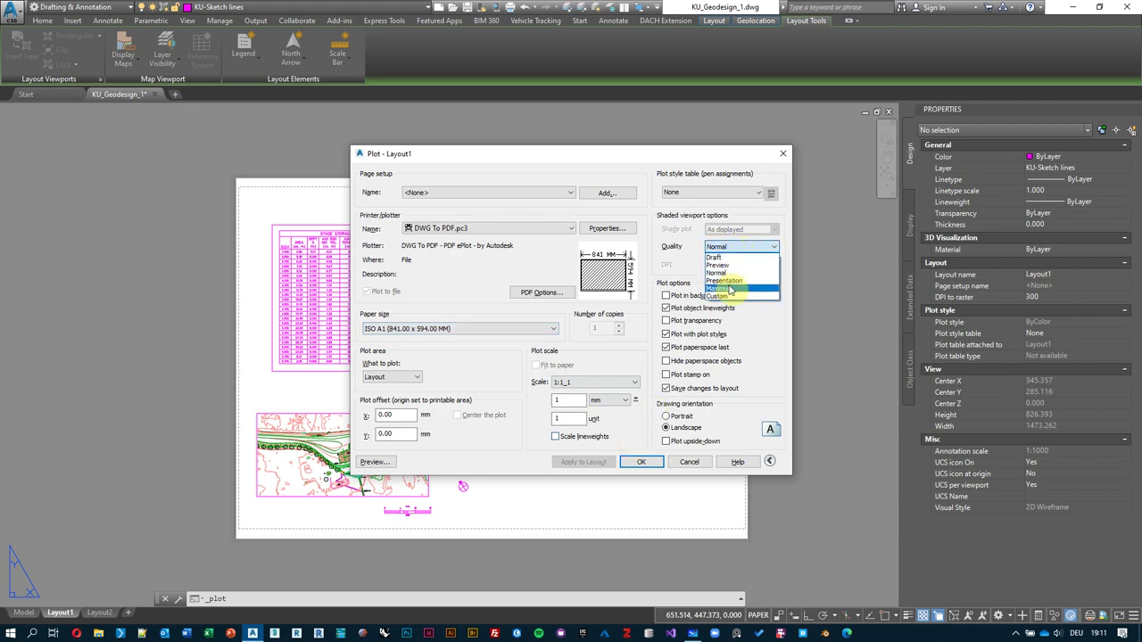
left_click(737, 289)
left_click(640, 464)
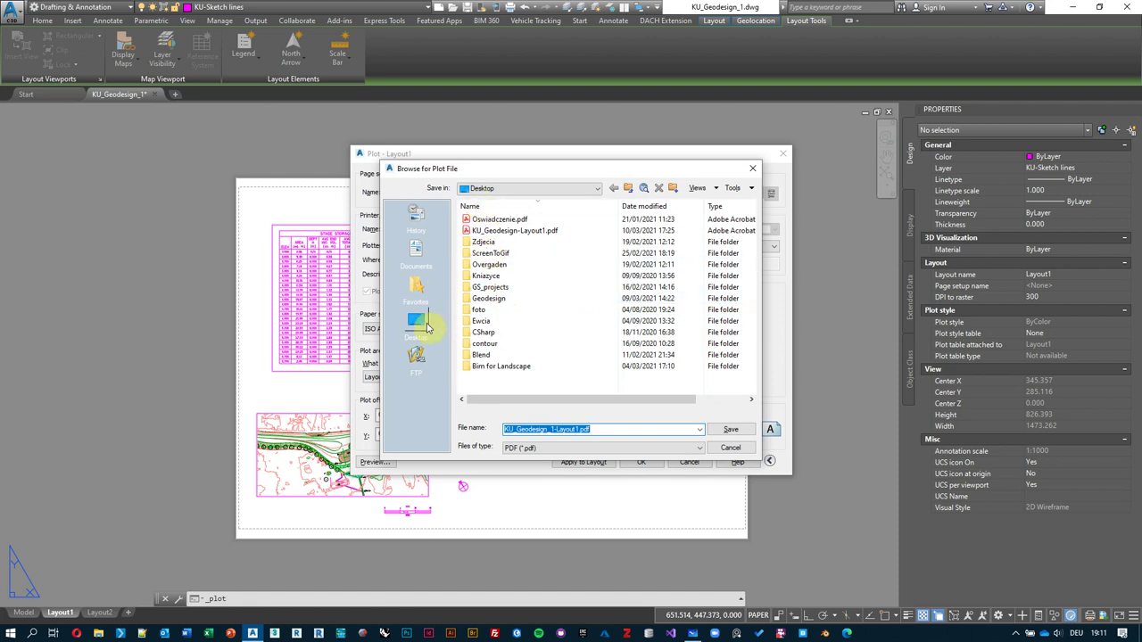
- Save the plot as KU_Geodesign_1-Layout1.pdf in the Output folder inside the desktop's Geodesign folder
left_click(416, 321)
double_click(489, 298)
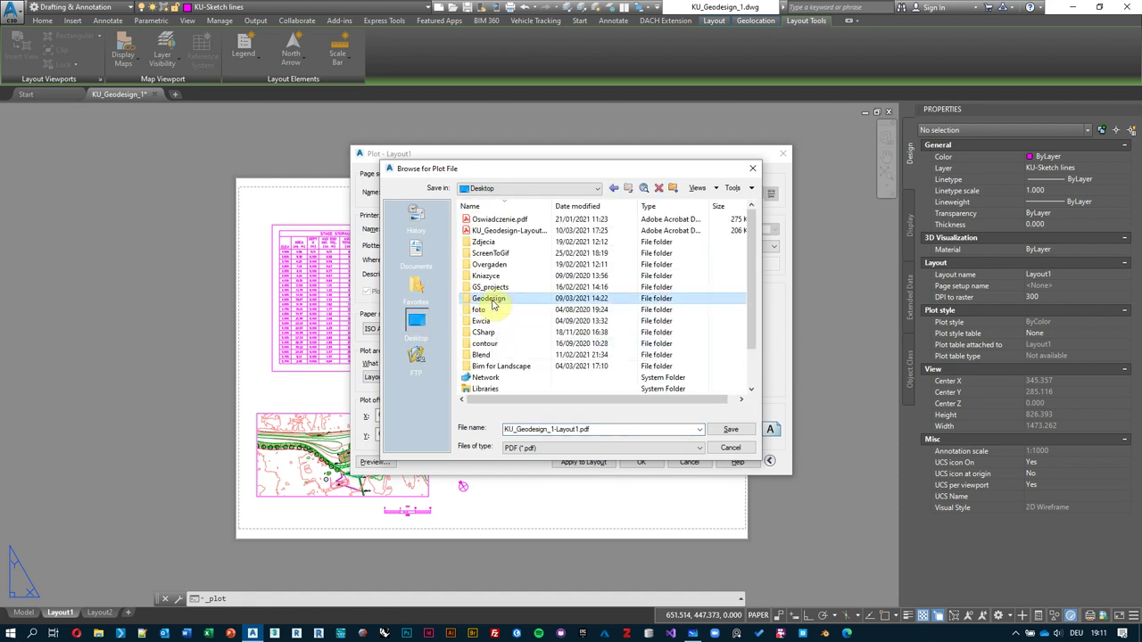
double_click(495, 265)
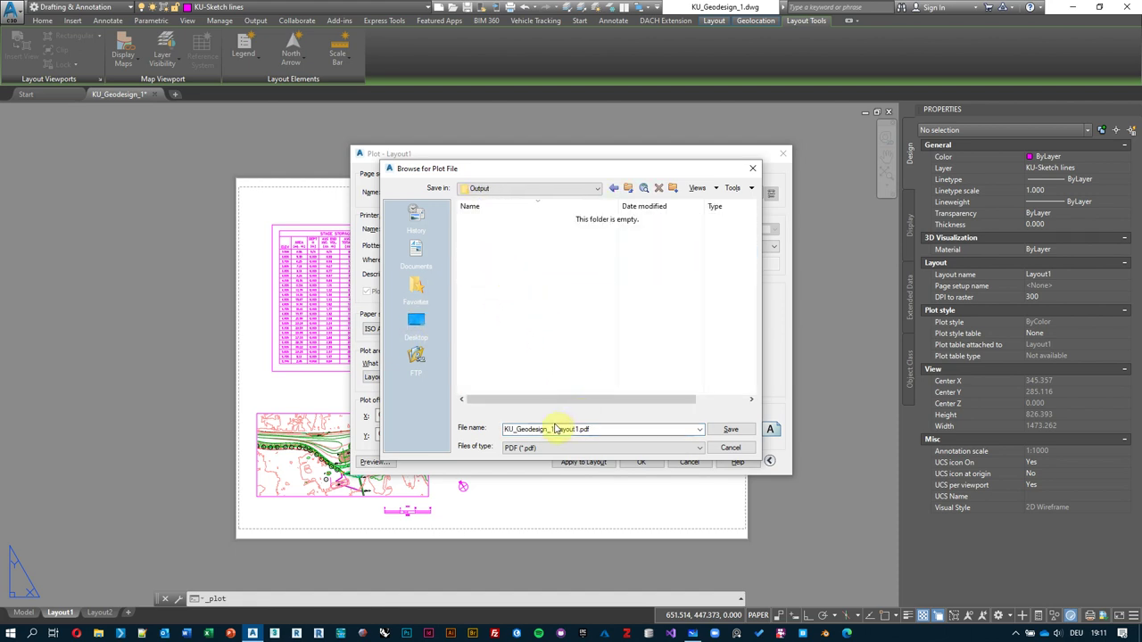
left_click(721, 430)
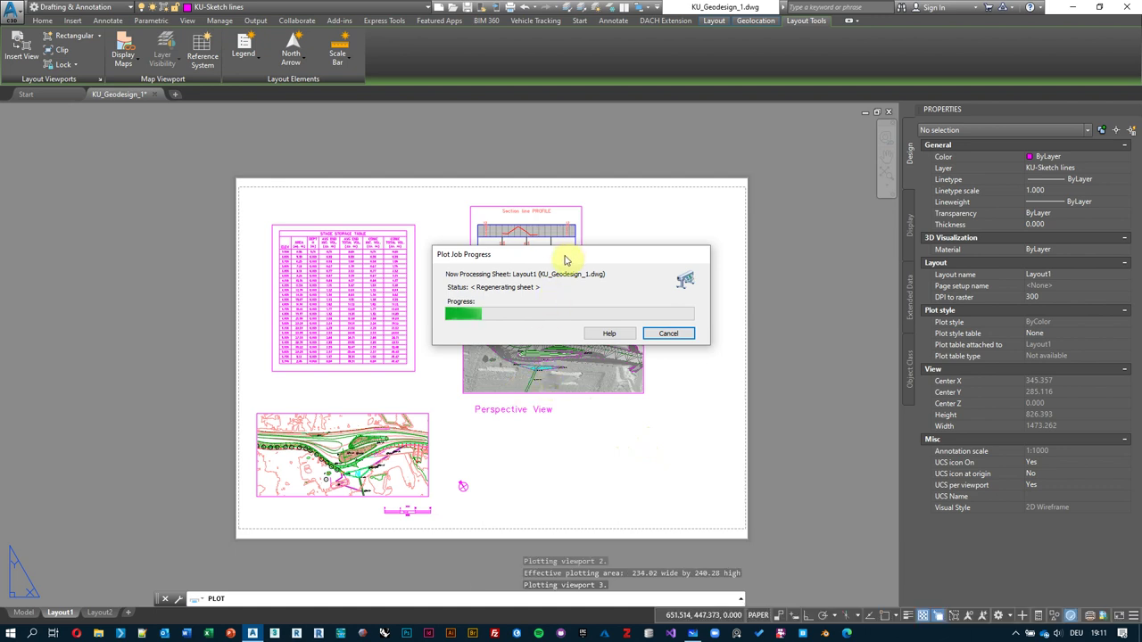
left_click_drag(571, 259, 777, 219)
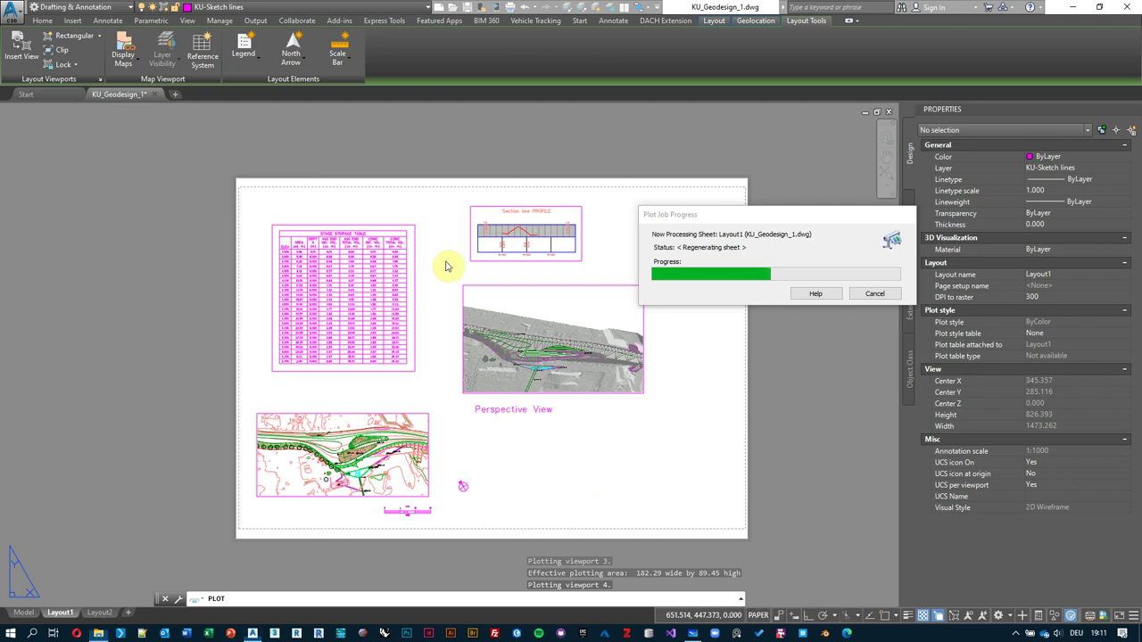
- Switch to File Explorer and open the Output folder inside Geodesign to find the plotted PDF
key("super+e")
left_click(288, 390)
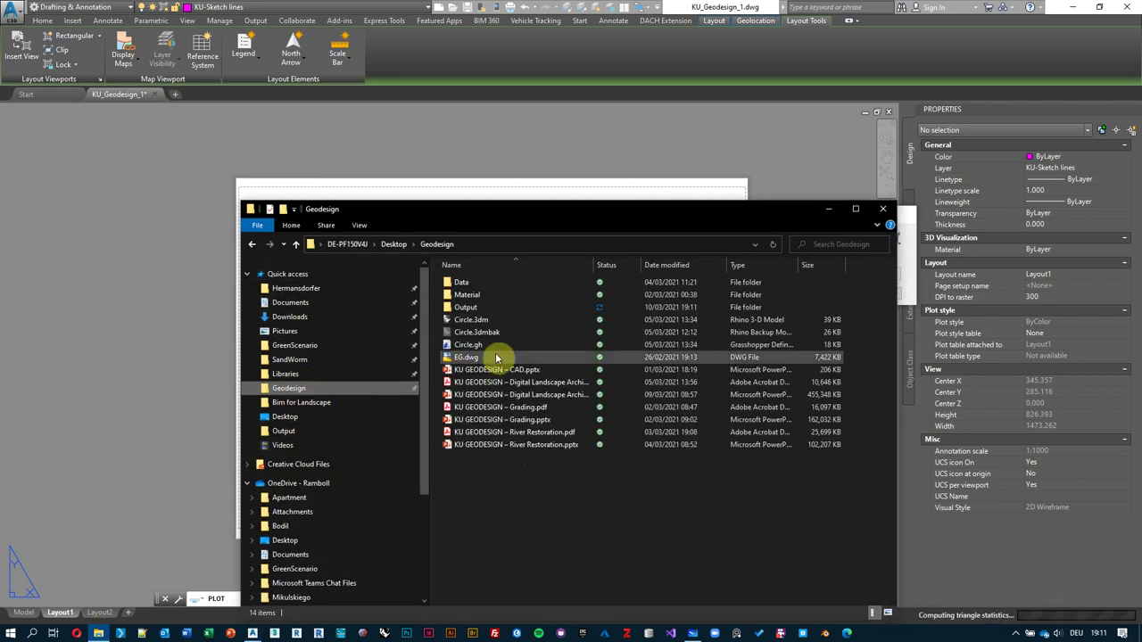
double_click(475, 308)
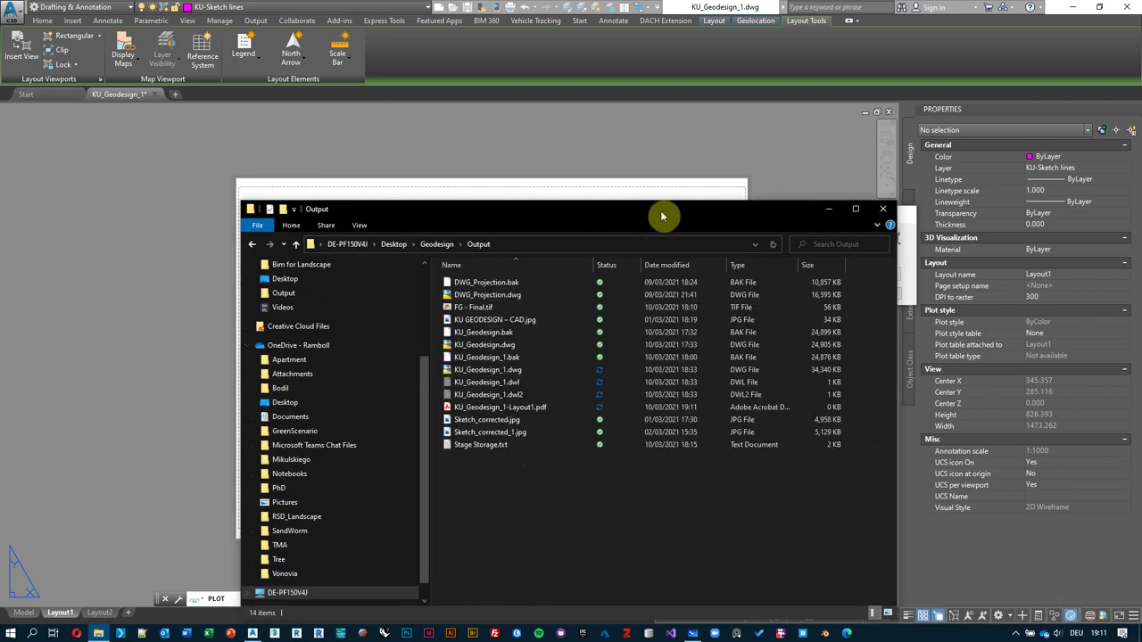
mouse_move(661, 217)
left_mouse_down()
mouse_move(346, 190)
mouse_move(406, 179)
mouse_move(726, 377)
mouse_move(667, 497)
mouse_move(676, 339)
mouse_move(651, 215)
left_mouse_up()
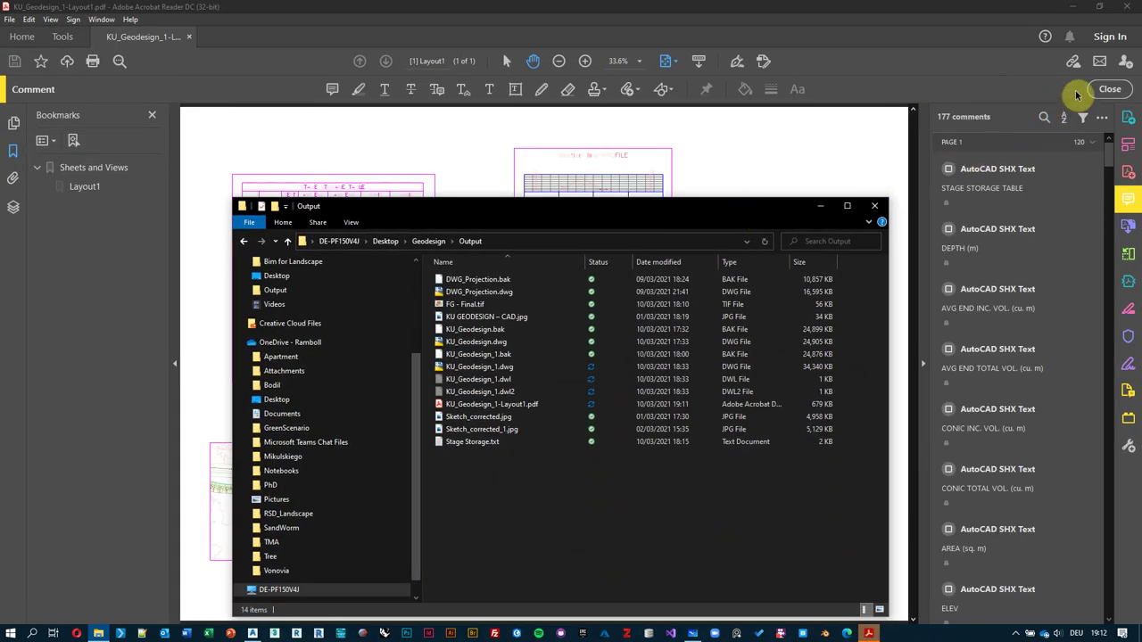
- In Acrobat Reader, close the plotted PDF's comments pane, the comments notice and the bookmarks pane
left_click(1110, 91)
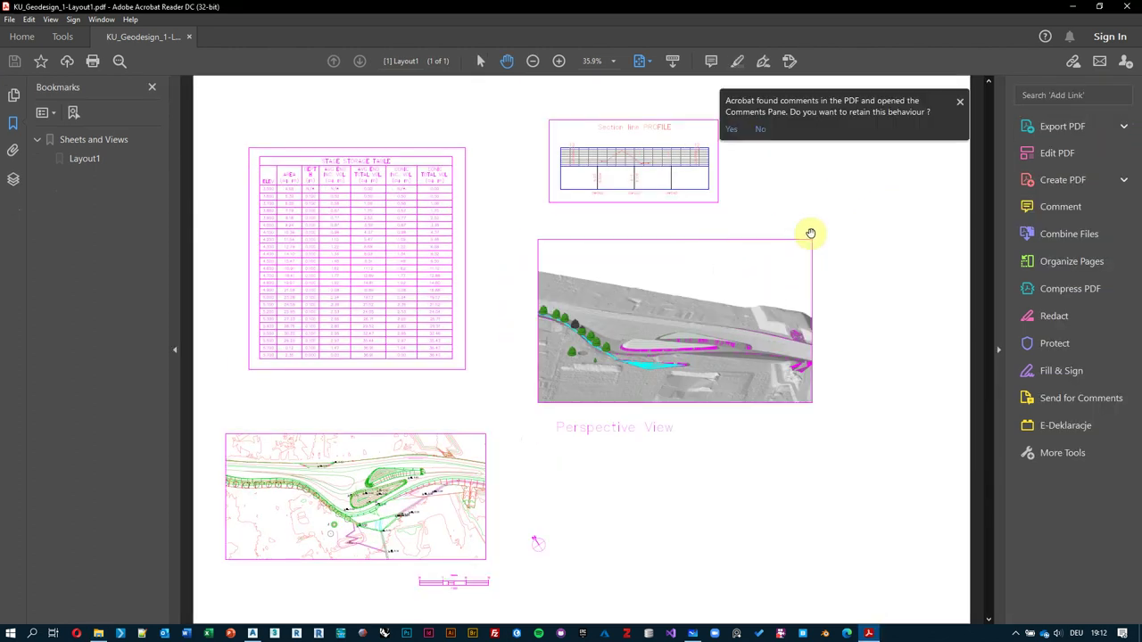
left_click(961, 104)
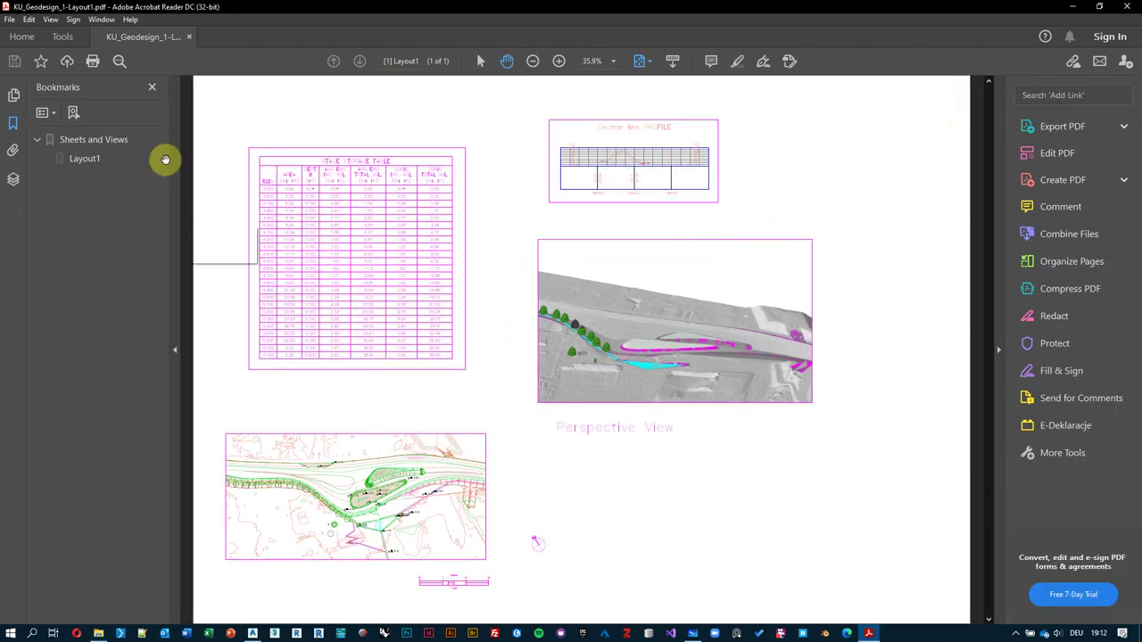
left_click(154, 89)
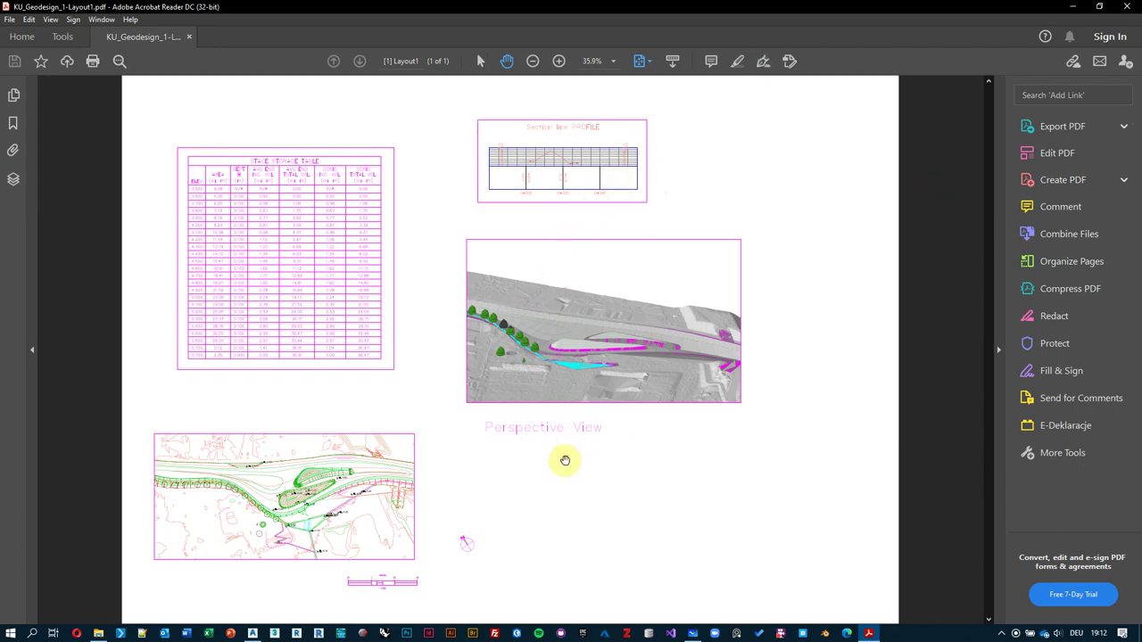
- Examine the plotted site plan, scale bar, north arrow, storage table and perspective view up close in the PDF
scroll(319, 265, "up", 1, "ctrl")
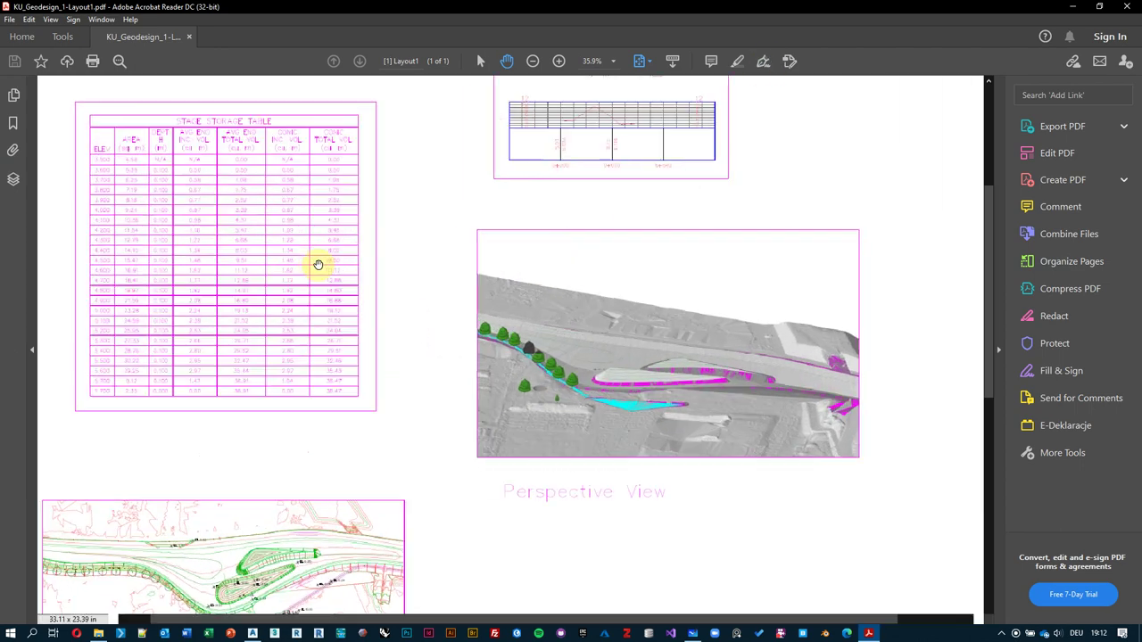
scroll(319, 265, "up", 1, "ctrl")
left_click_drag(405, 464, 563, 187)
scroll(226, 494, "up", 1, "ctrl")
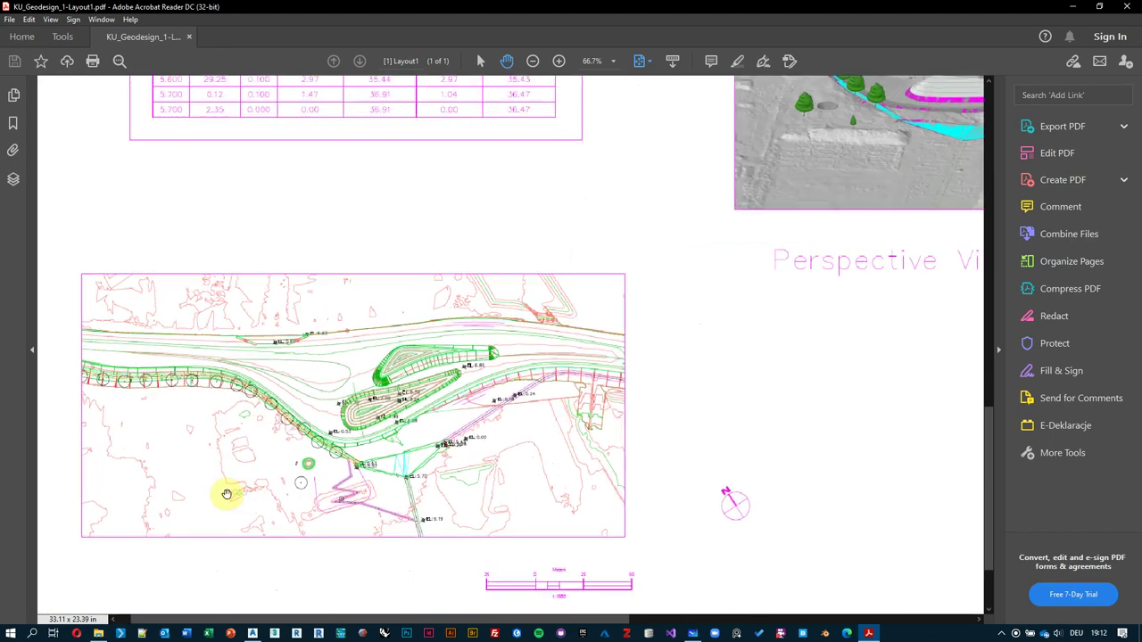
scroll(227, 417, "up", 1, "ctrl")
scroll(227, 415, "down", 2, "ctrl")
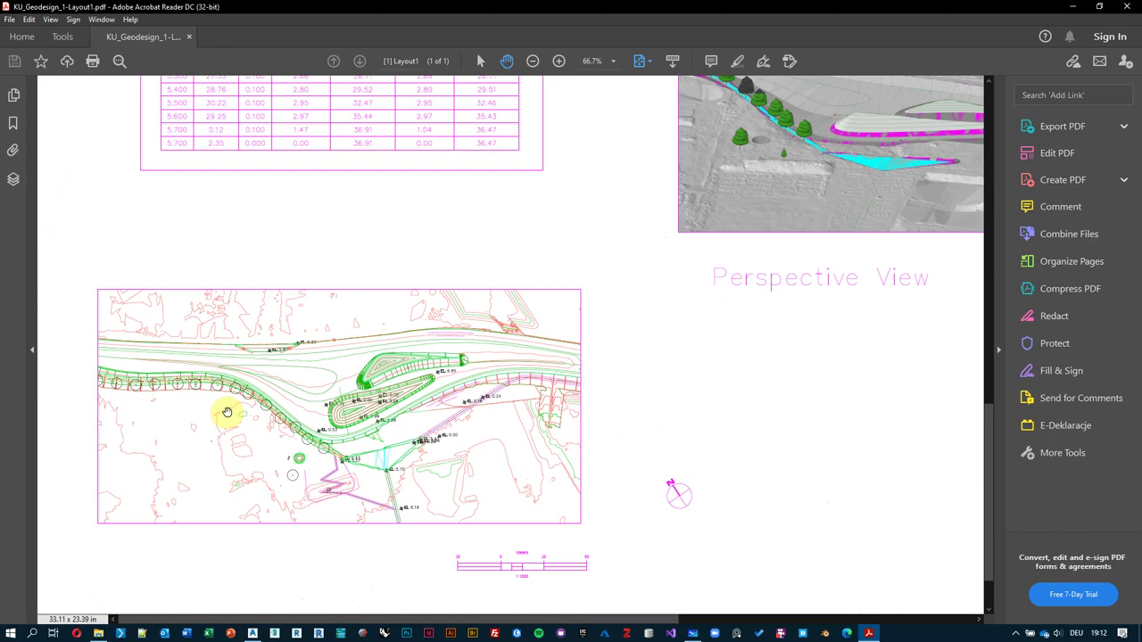
left_click_drag(829, 357, 498, 550)
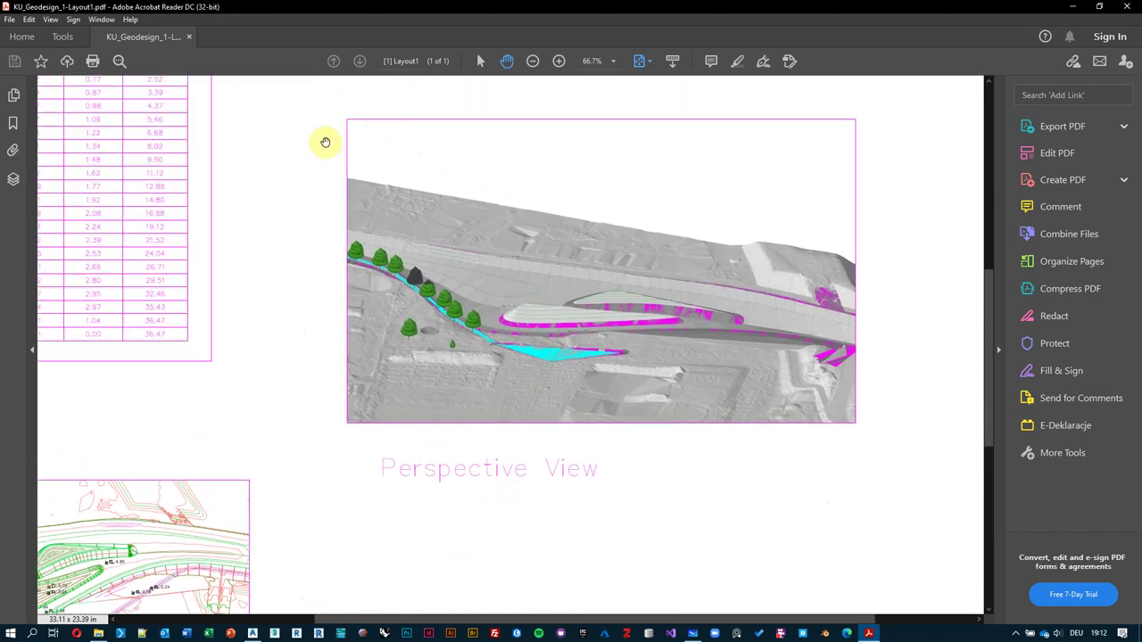
left_click_drag(464, 200, 602, 320)
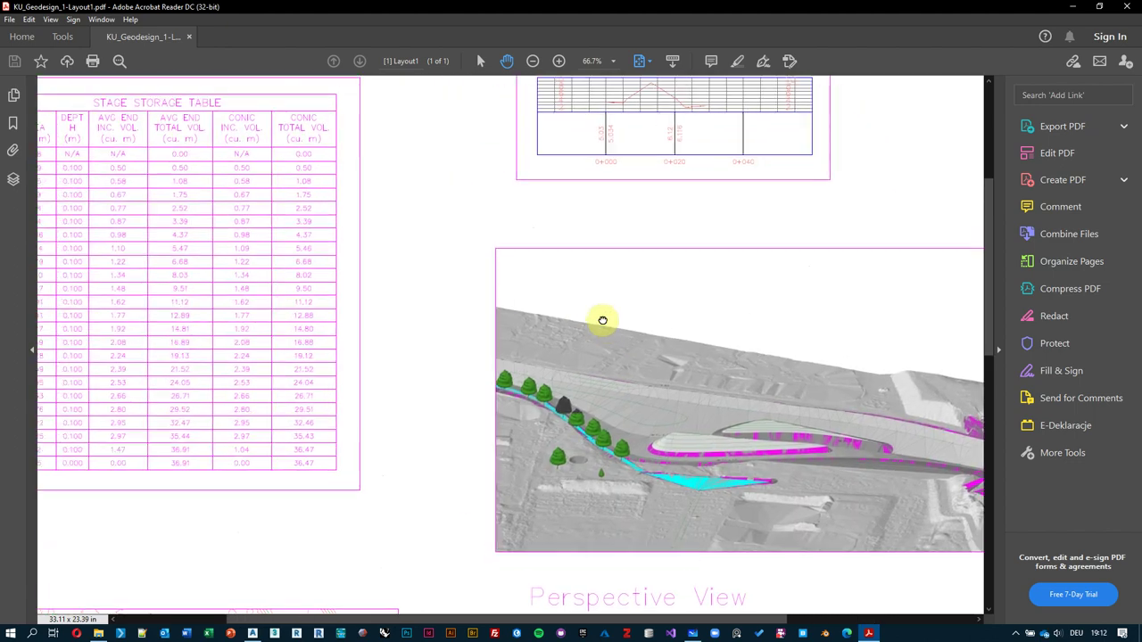
- Switch back to the AutoCAD drawing and create a new layer named KU-Viewport
key("alt+Tab")
key("alt+Tab")
key("Tab")
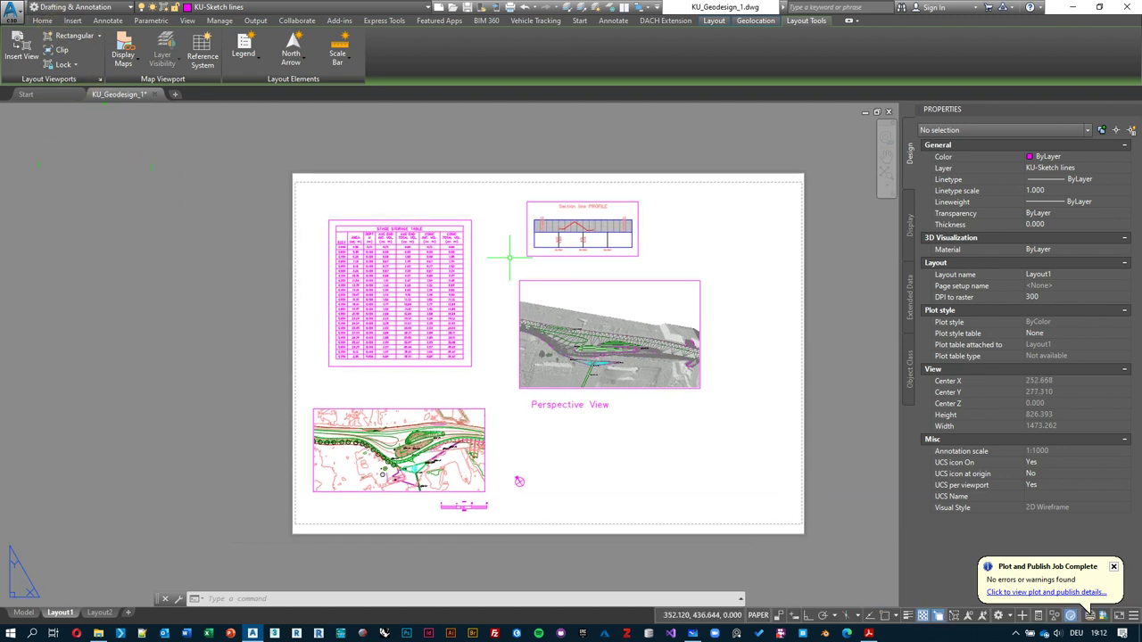
type("LA")
key("Return")
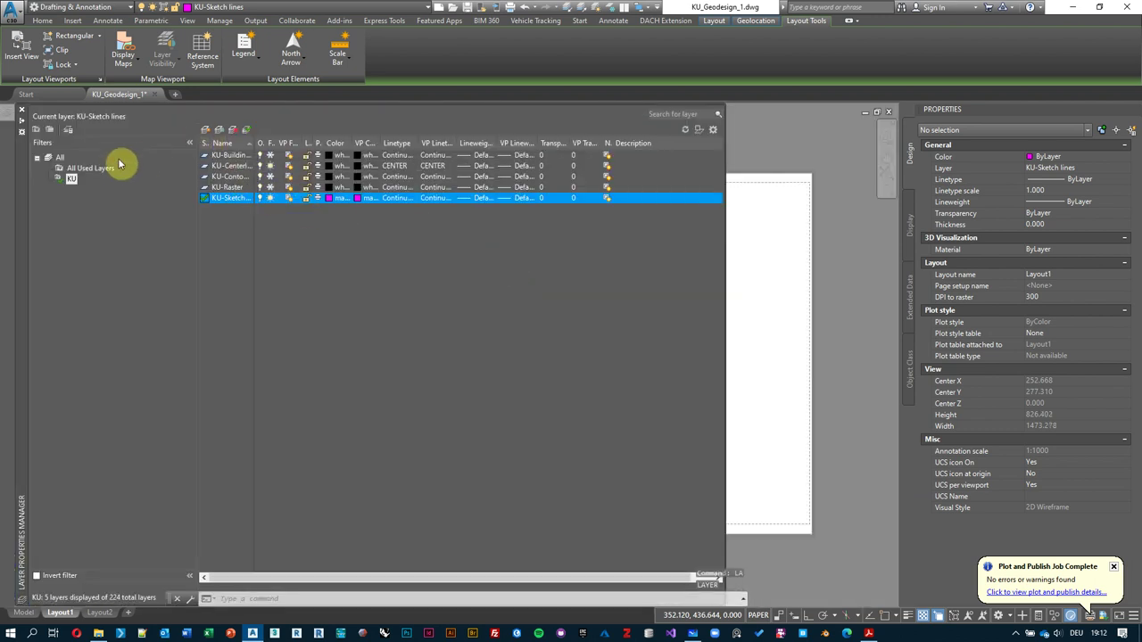
left_click(90, 169)
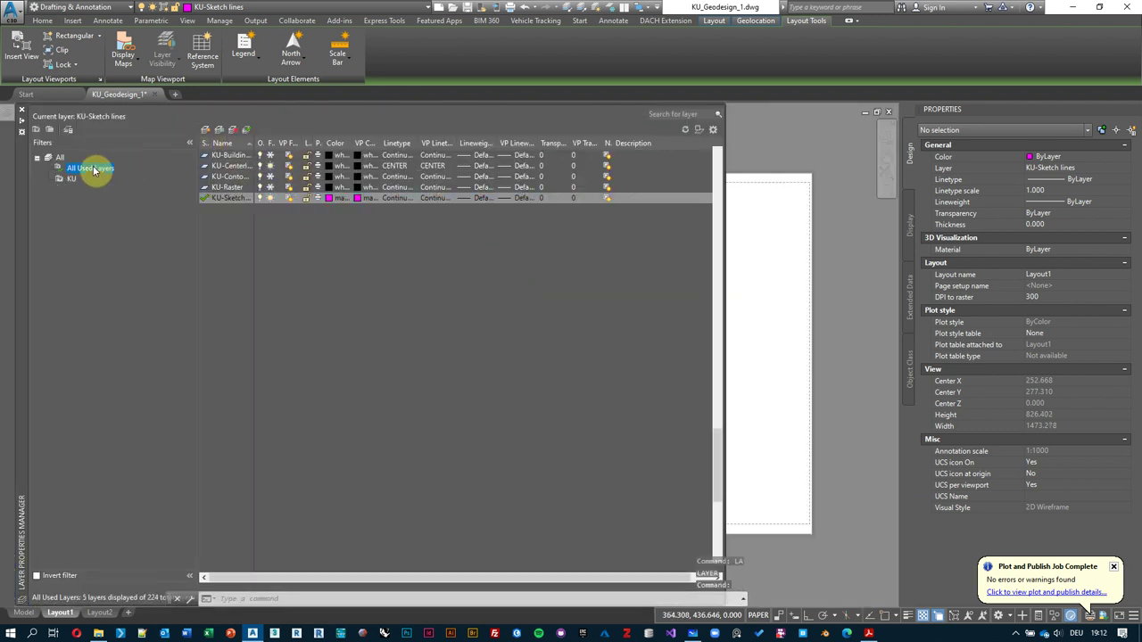
left_click(211, 133)
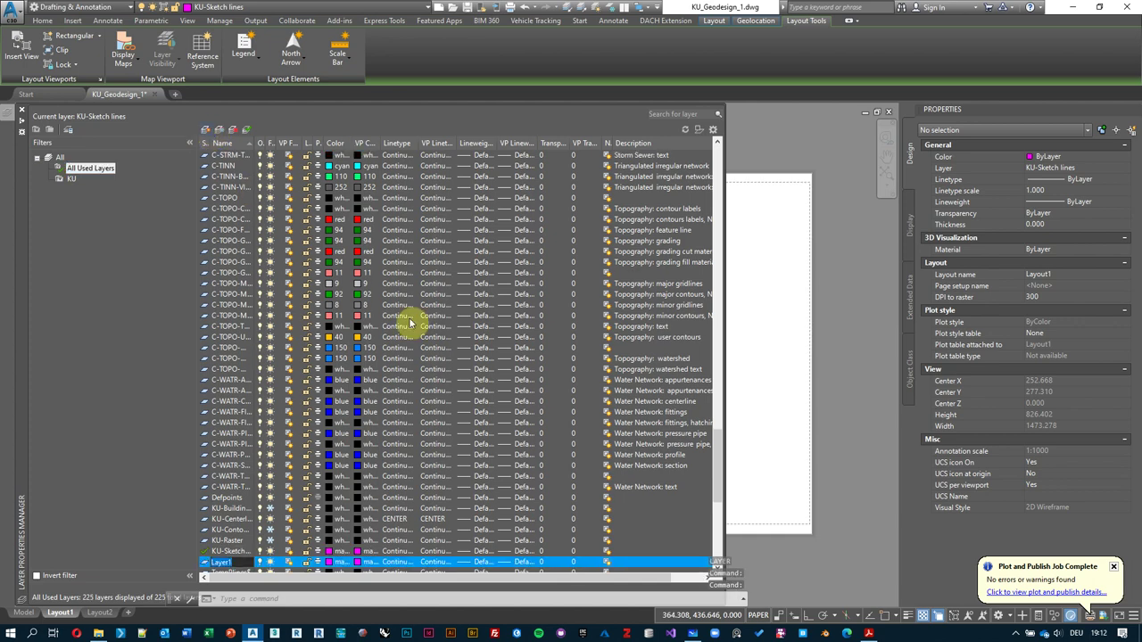
type("KU-")
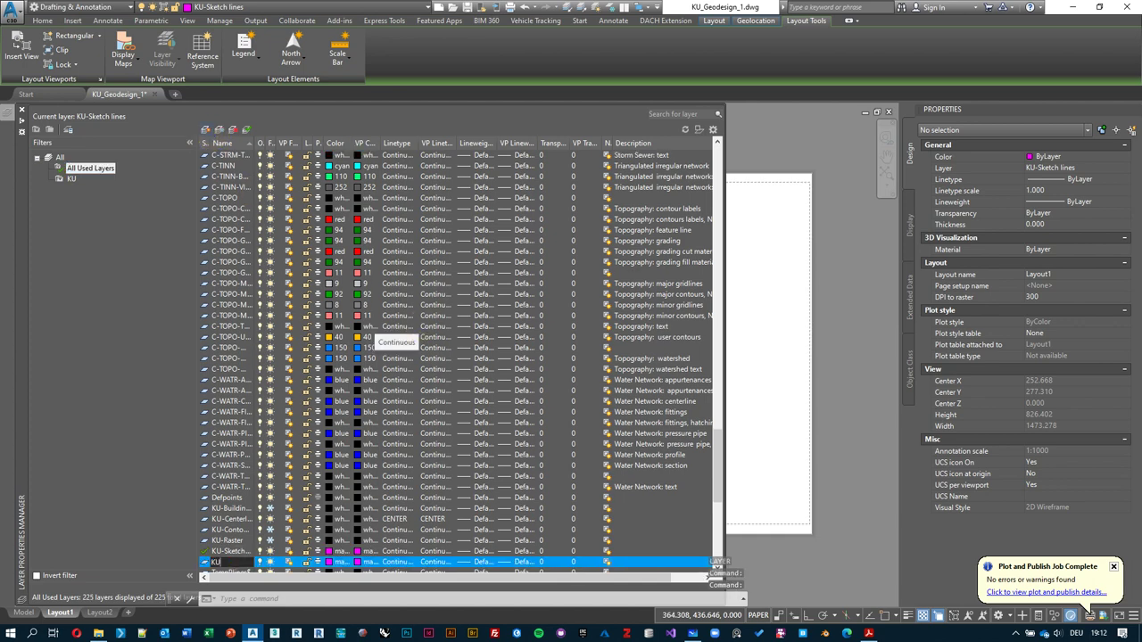
type("Viewport")
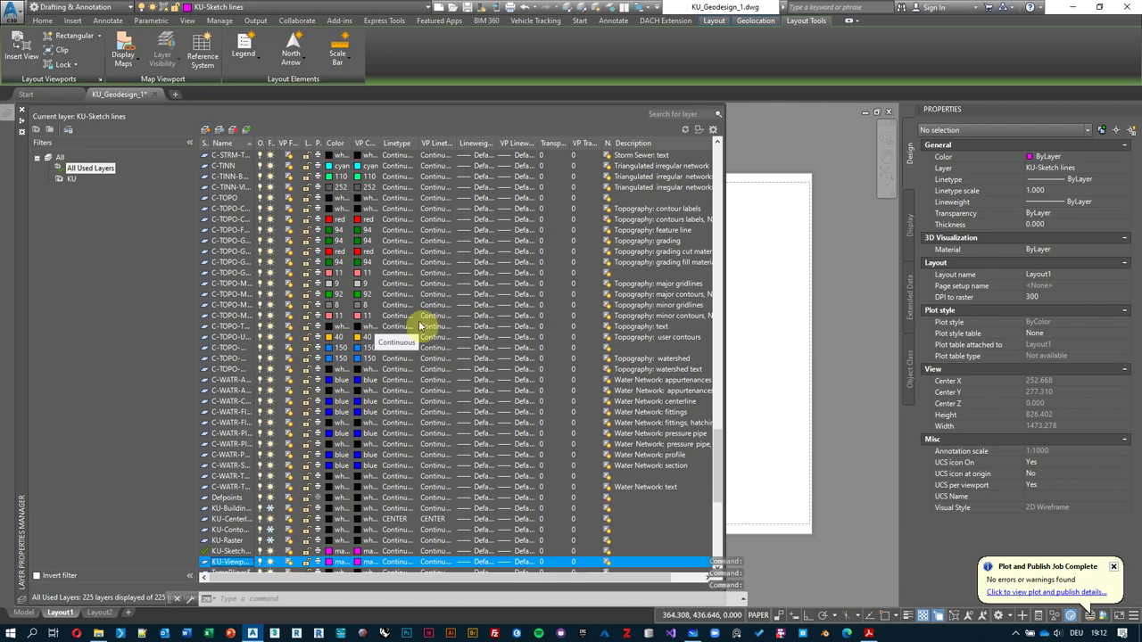
- Filter the layers to the KU group, set the KU-Viewport layer's color to cyan and make it non-plotting
left_click(71, 179)
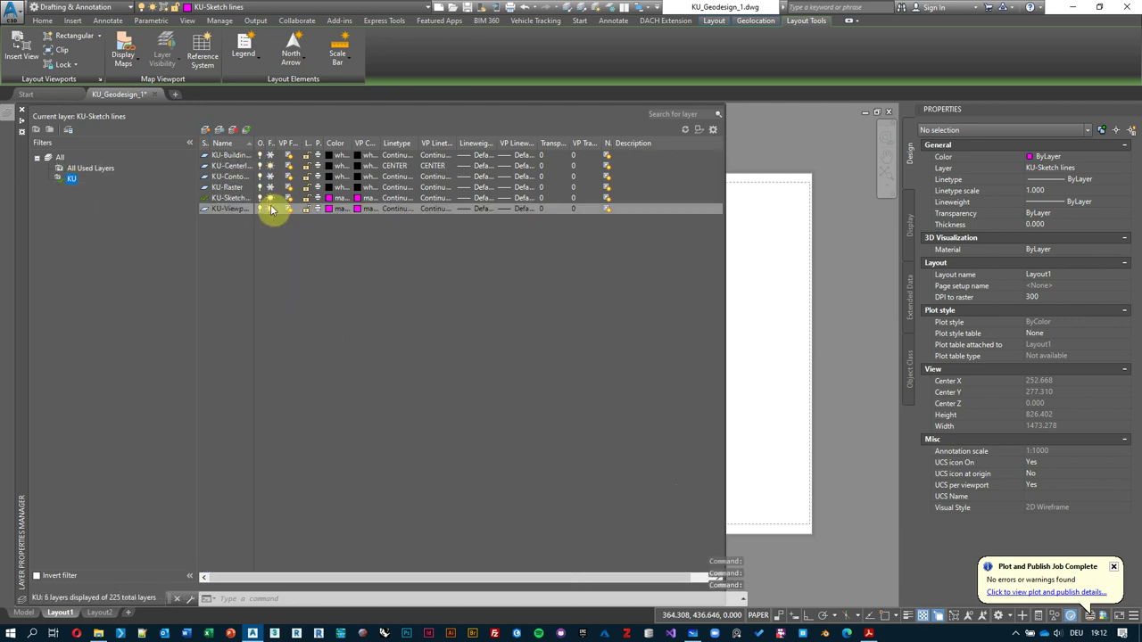
left_click(337, 143)
left_click_drag(339, 143, 357, 145)
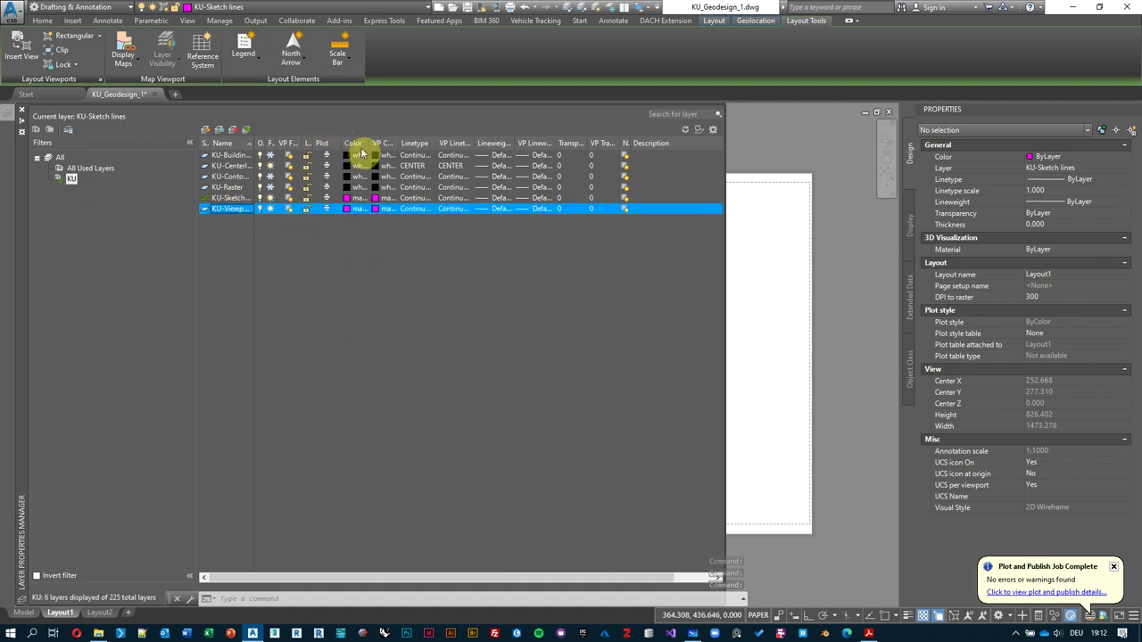
left_click(349, 214)
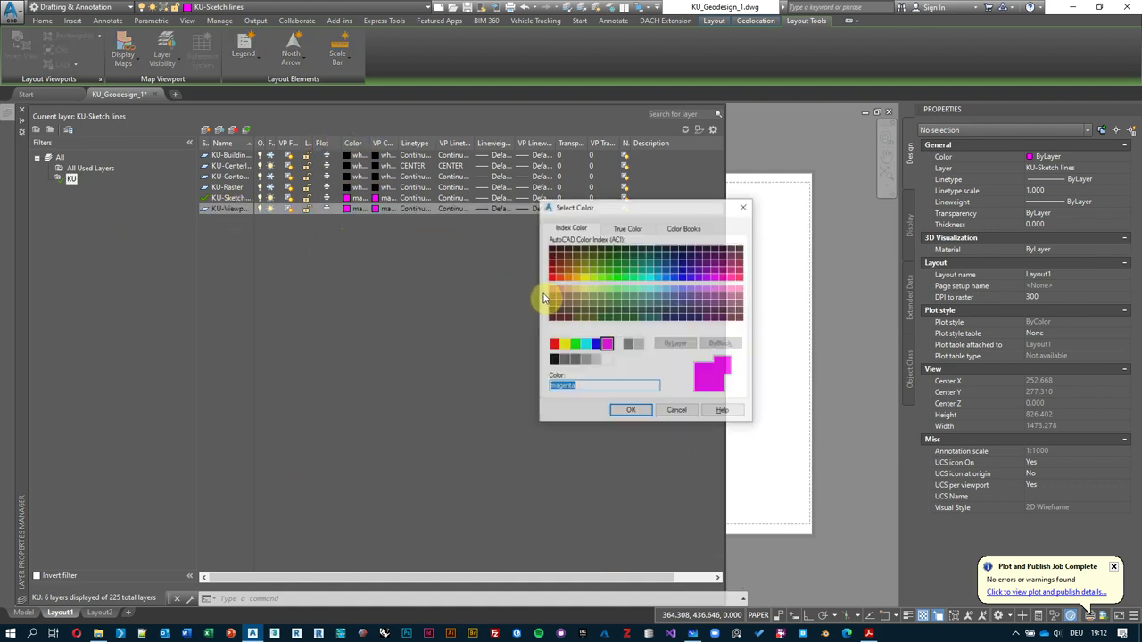
left_click(584, 344)
left_click(630, 411)
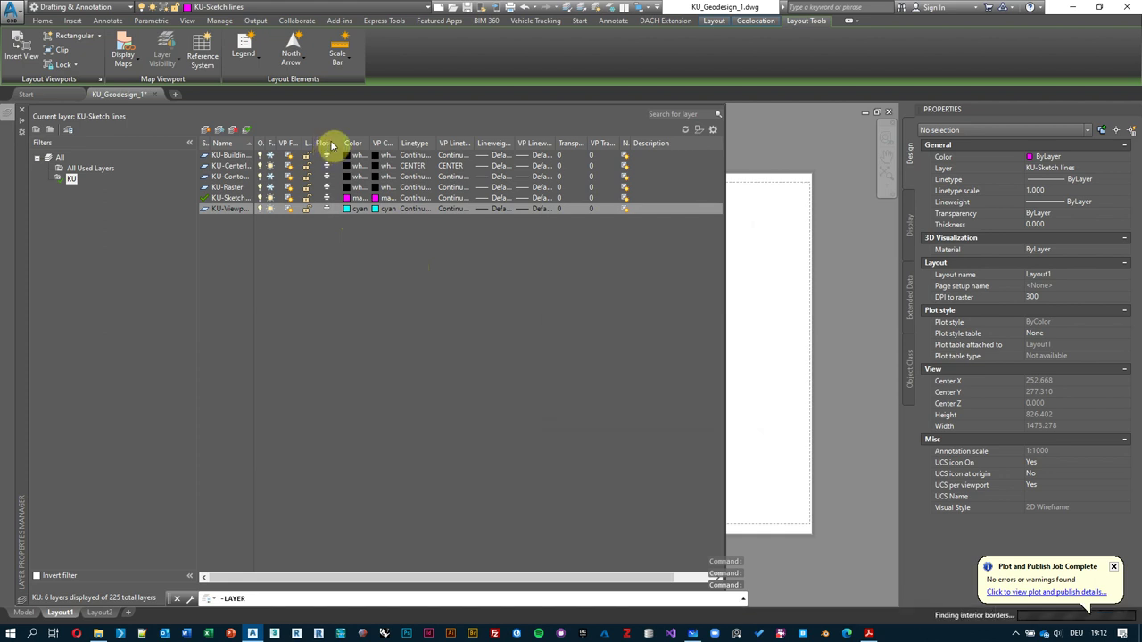
left_click(326, 145)
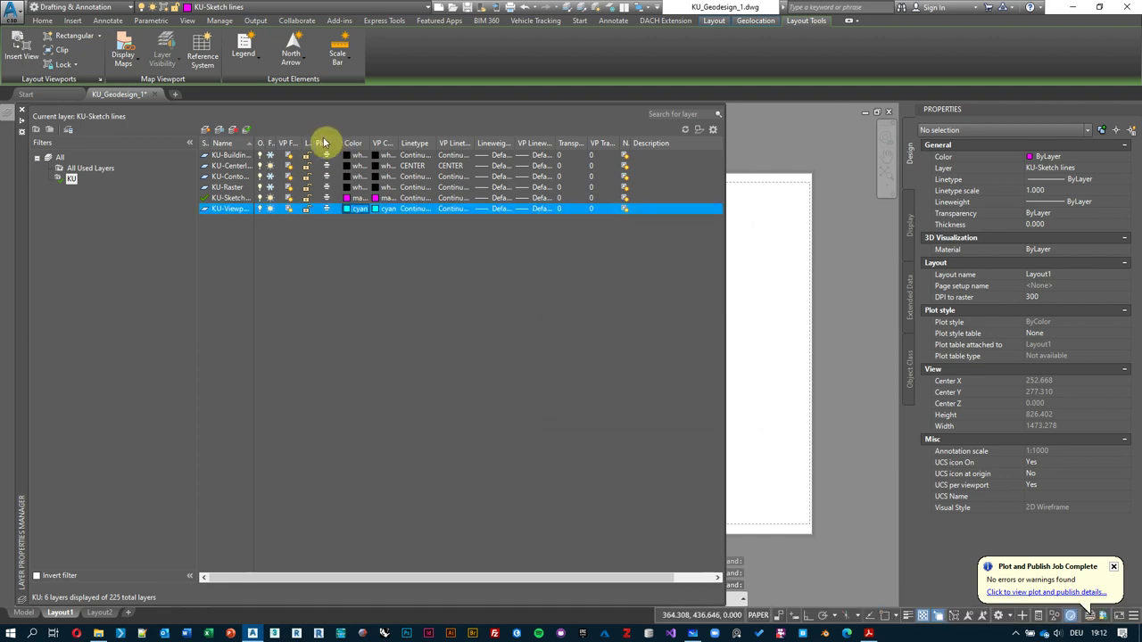
left_click(329, 211)
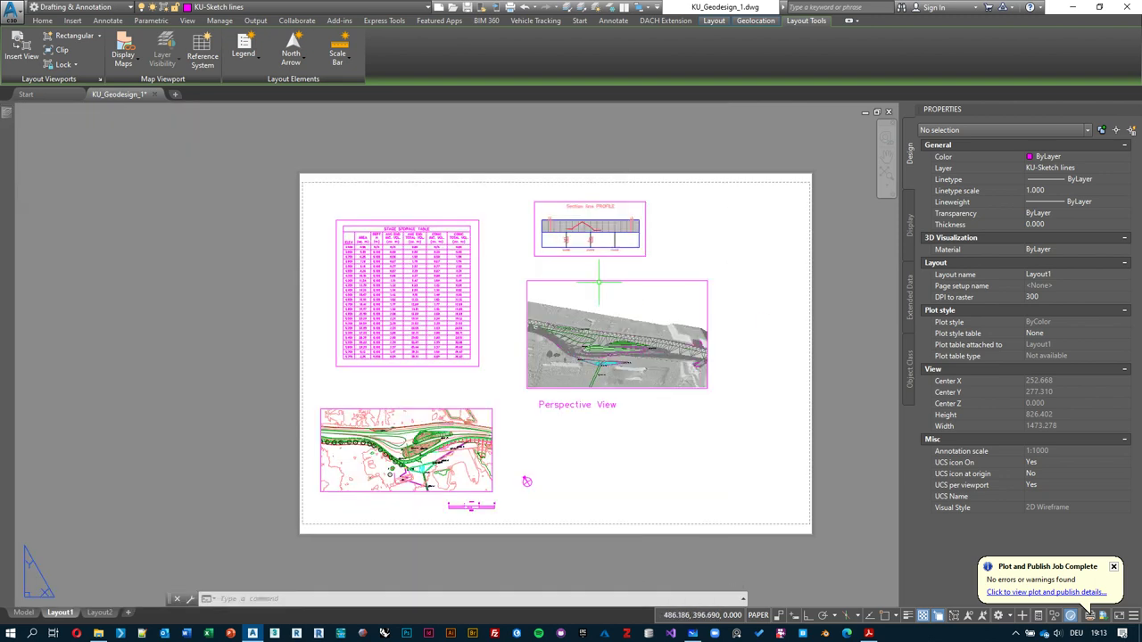
- Move the four viewport frames on the layout sheet to the KU-Viewport layer
middle_click_drag(578, 270, 551, 272)
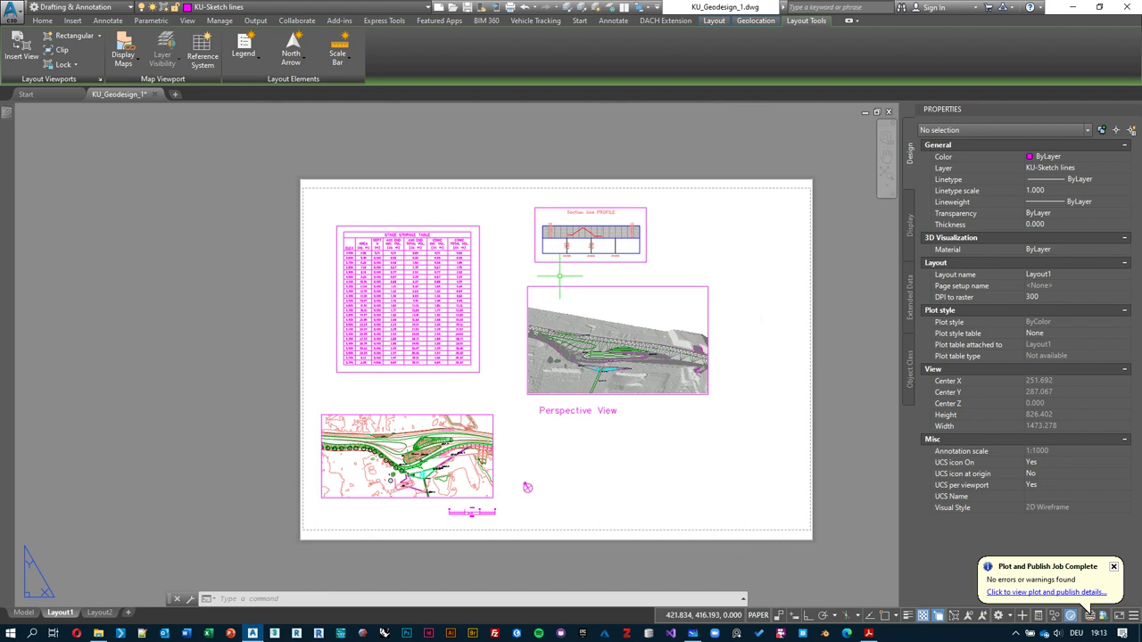
left_click(561, 275)
left_click(474, 300)
left_click(541, 259)
left_click(493, 415)
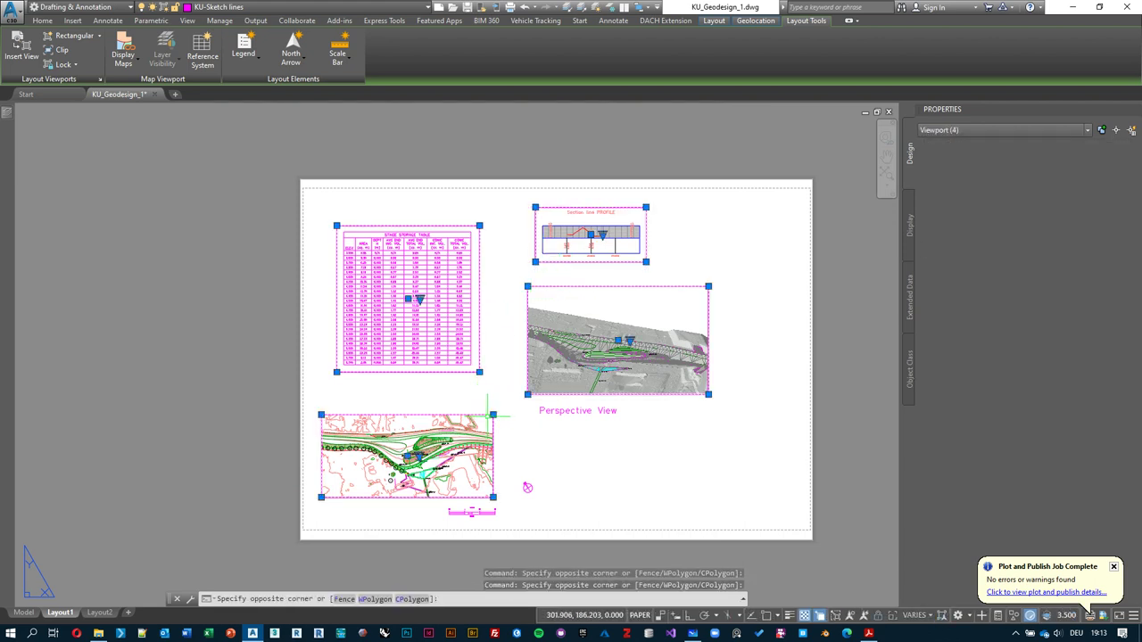
left_click(1114, 171)
left_click(1123, 168)
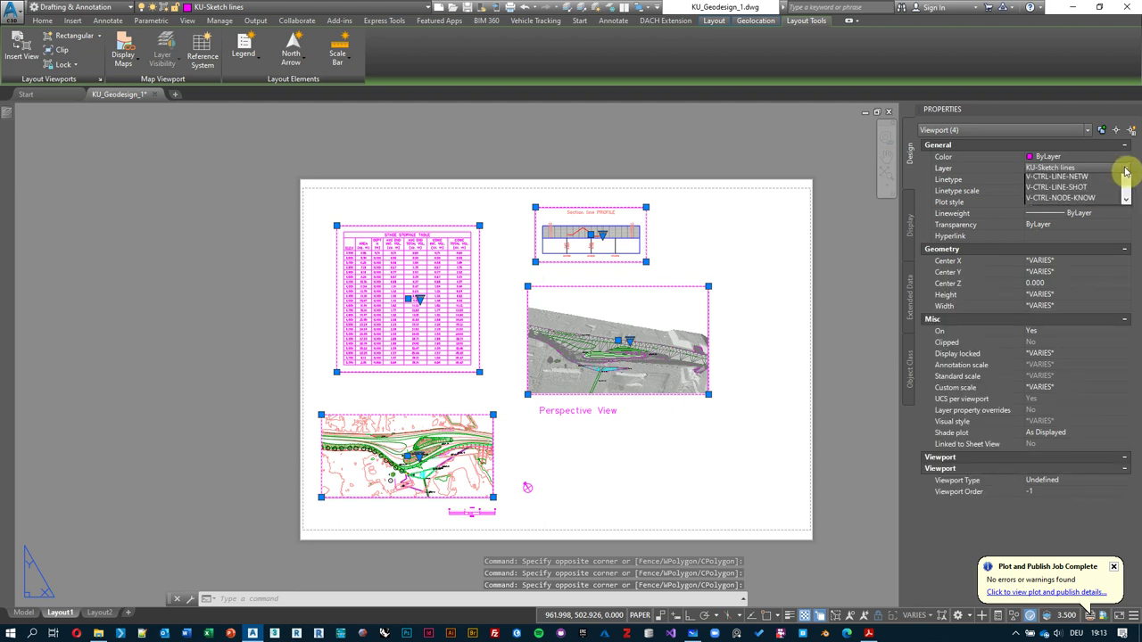
left_click(285, 7)
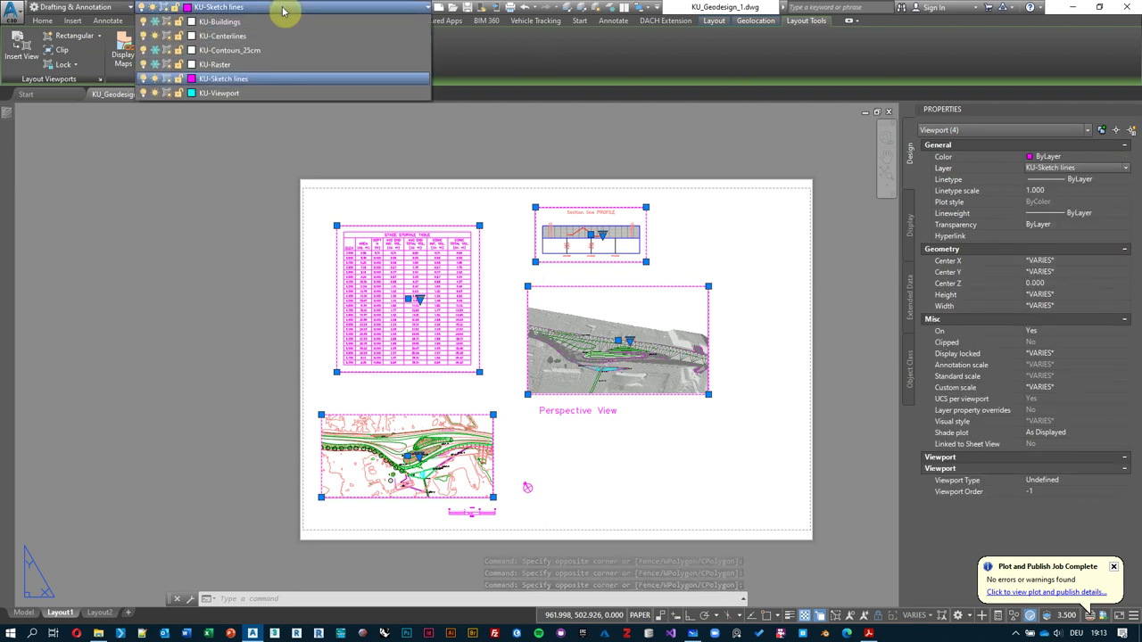
left_click(223, 93)
left_click(690, 272)
key("Escape")
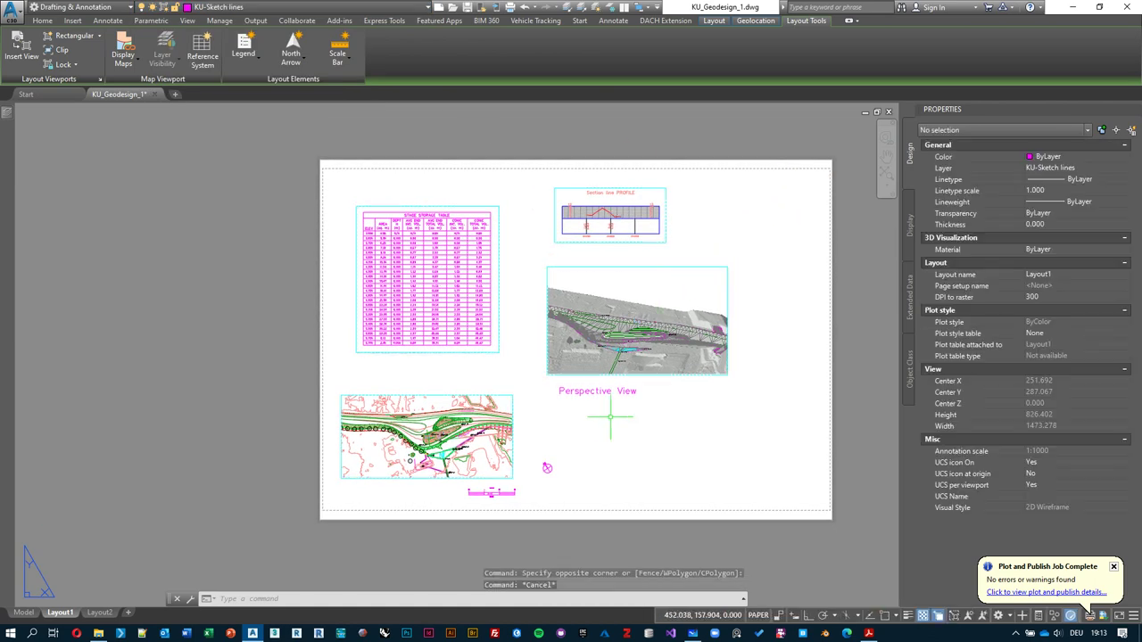
- Close the previously plotted PDF in Acrobat Reader and switch back to the AutoCAD drawing
left_click(869, 634)
left_click(191, 36)
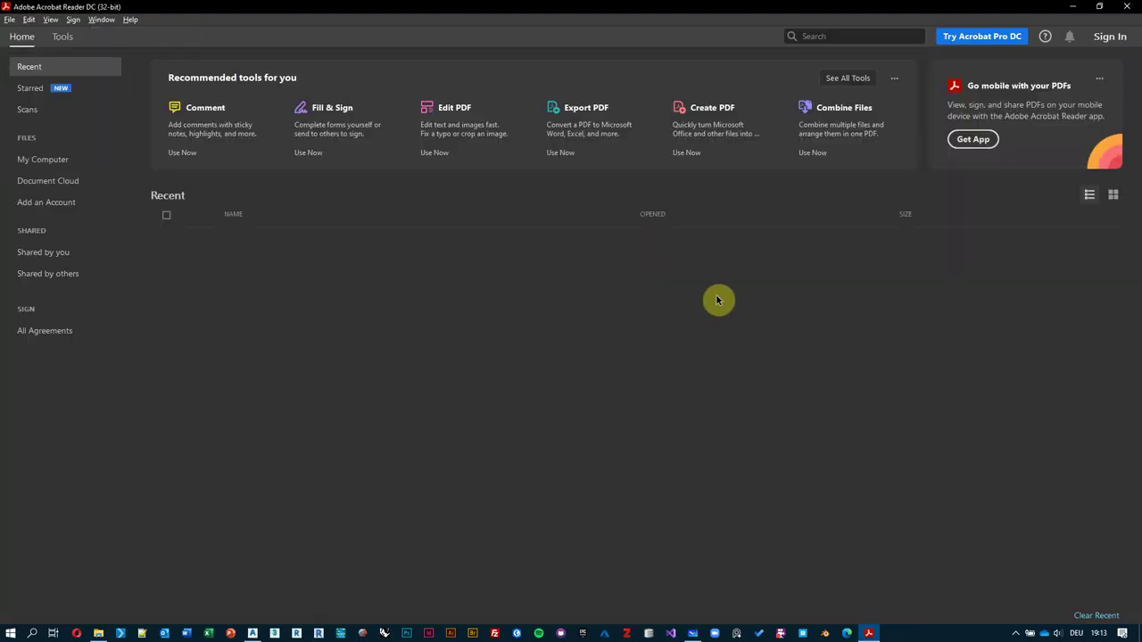
key("alt+Tab")
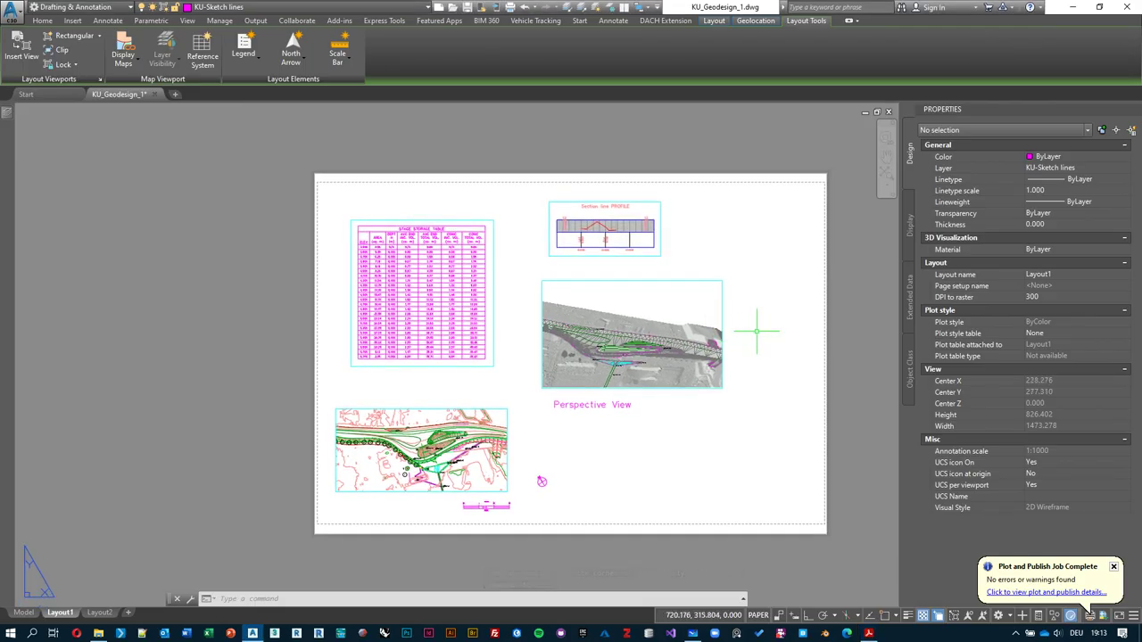
- Plot Layout1 with DWG To PDF.pc3 to the Output folder as KU_Geodesign_1-Layout2.pdf
key("ctrl+p")
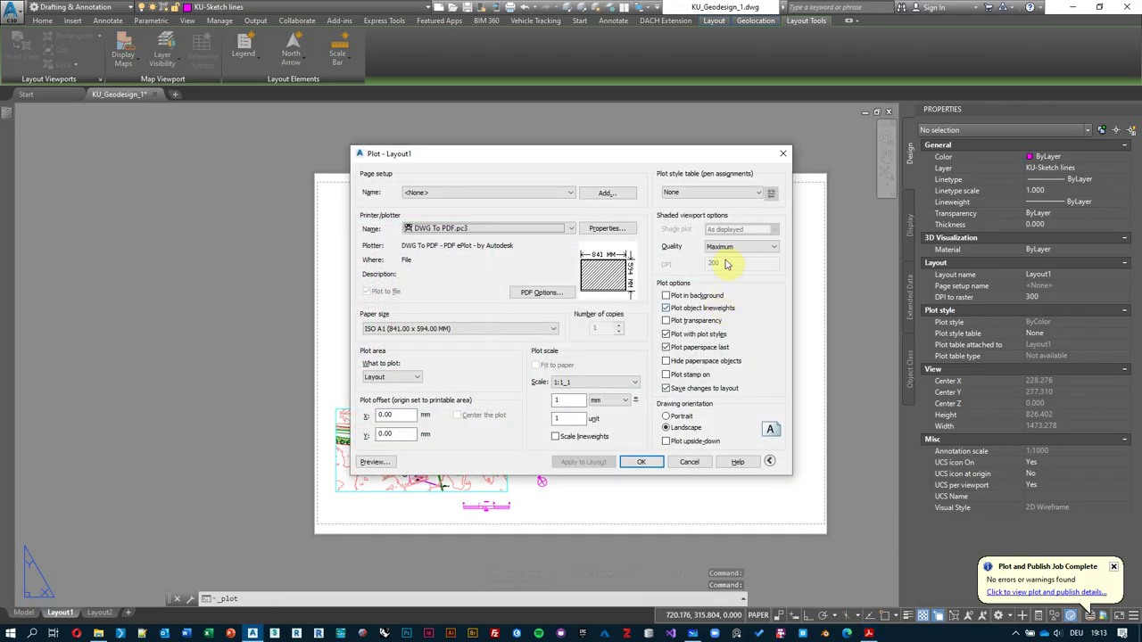
left_click(732, 247)
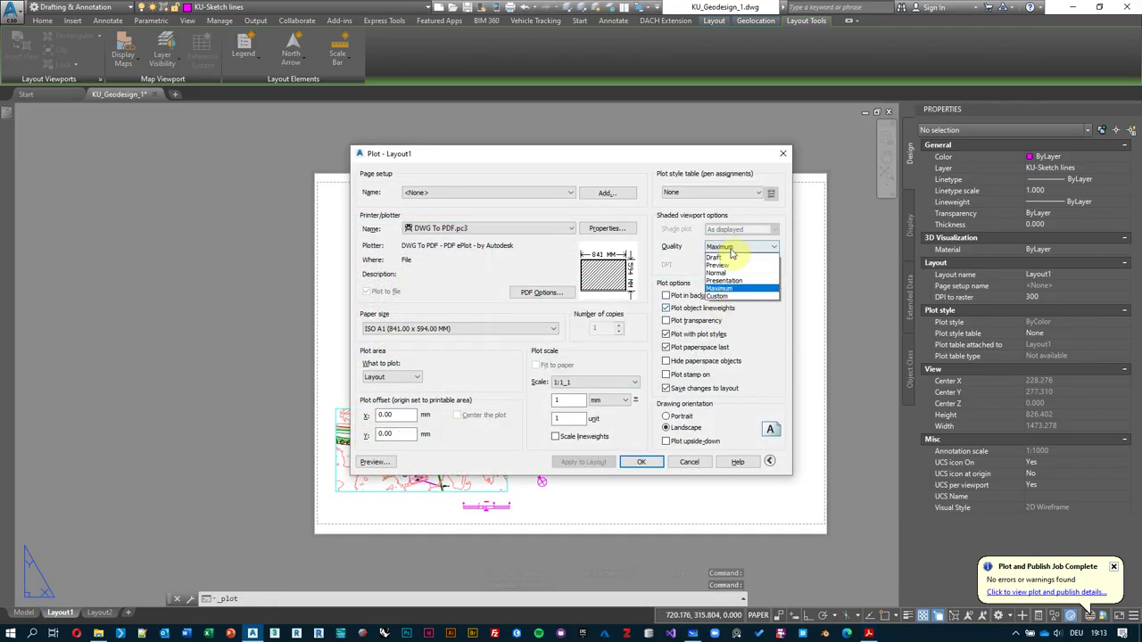
left_click(739, 266)
left_click(639, 463)
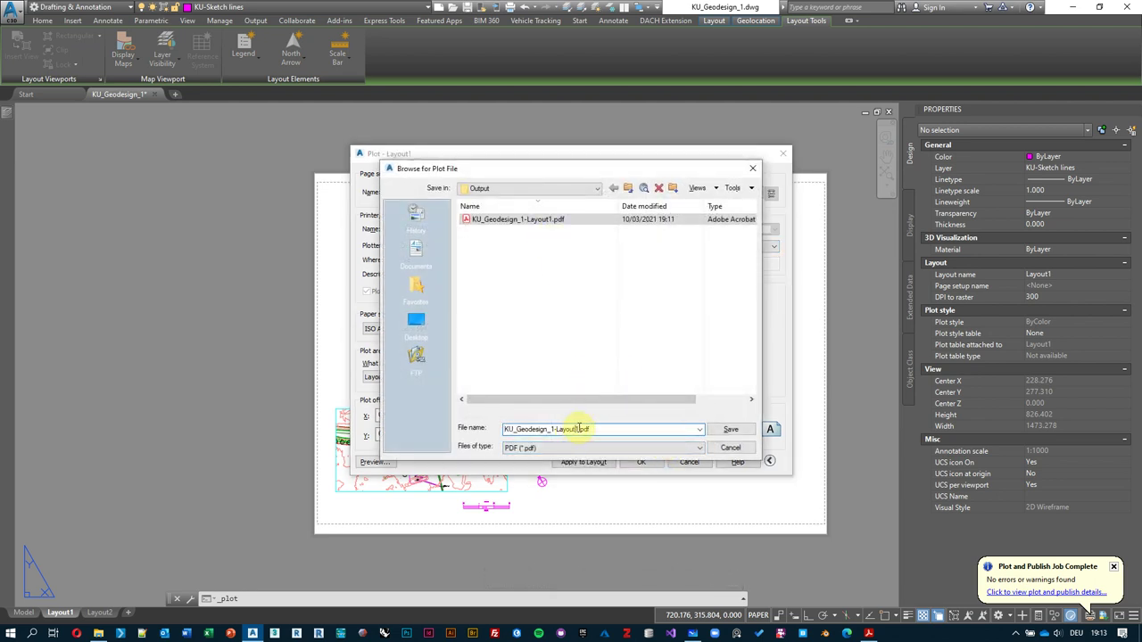
key("Return")
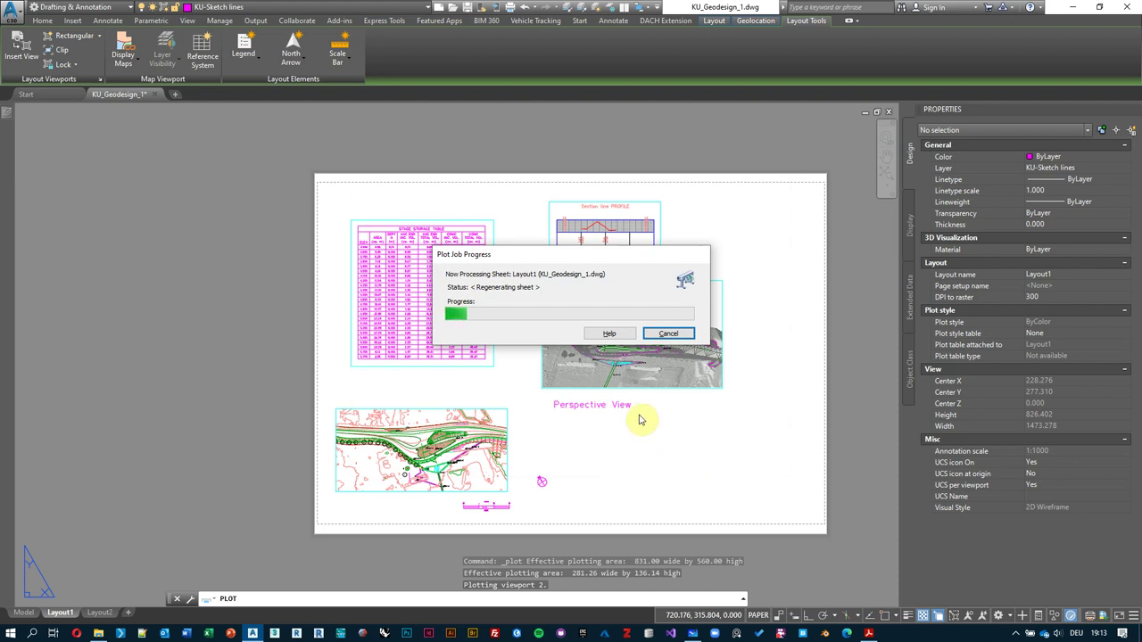
left_click_drag(581, 259, 214, 159)
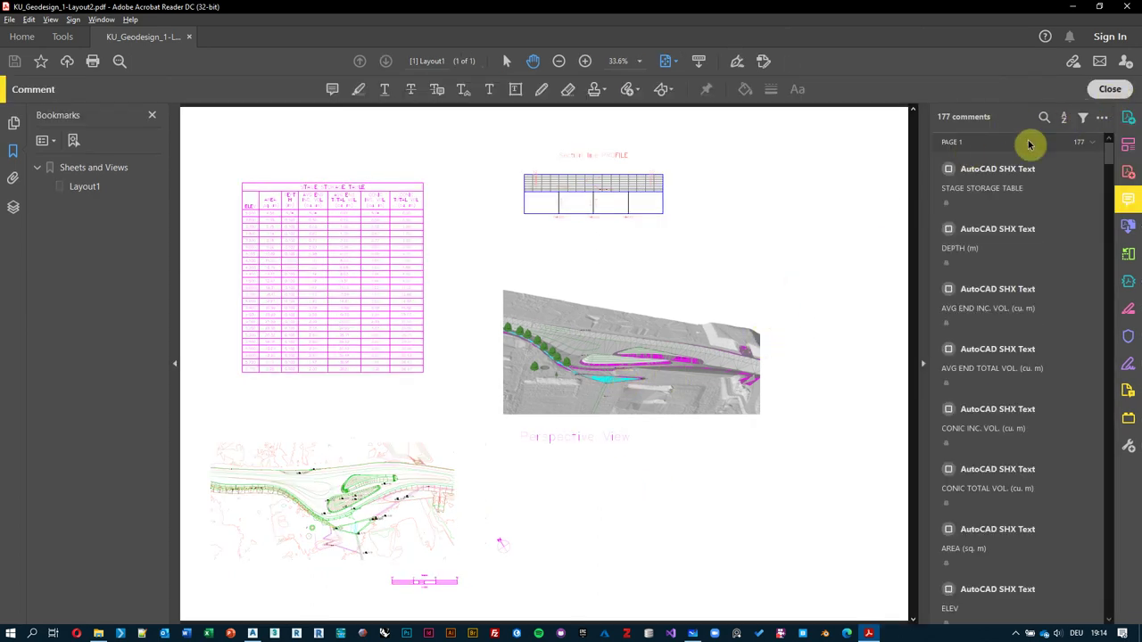
- Hide the comments pane in Acrobat Reader, examine the plotted table, site plan and perspective view up close, and close the reader
left_click(1098, 93)
scroll(627, 339, "up", 5, "ctrl")
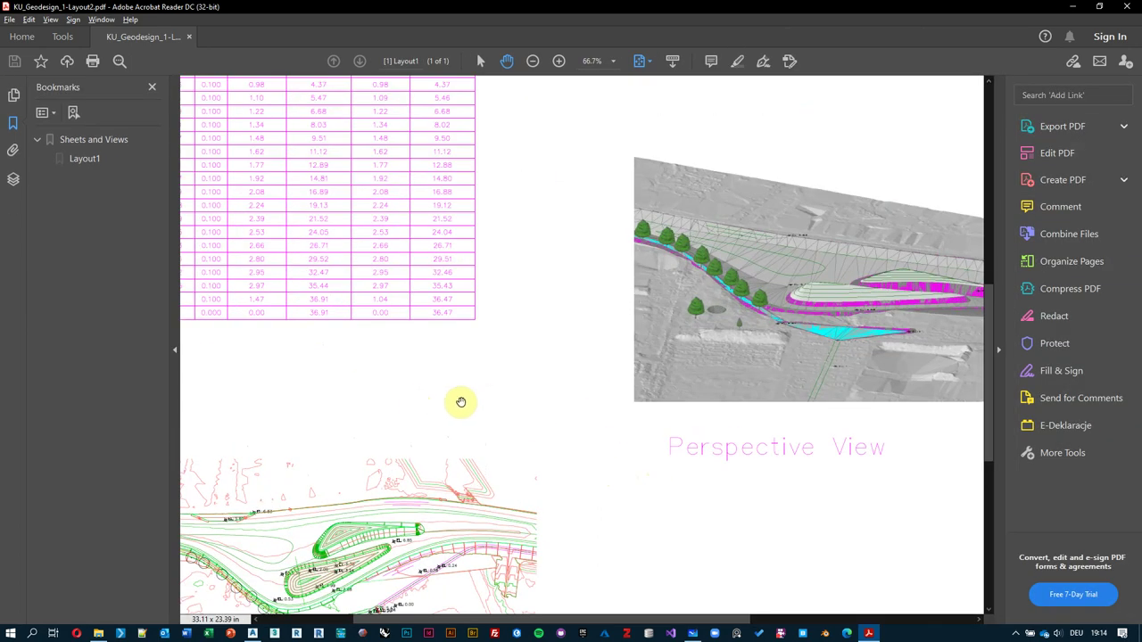
scroll(621, 406, "down", 5, "ctrl")
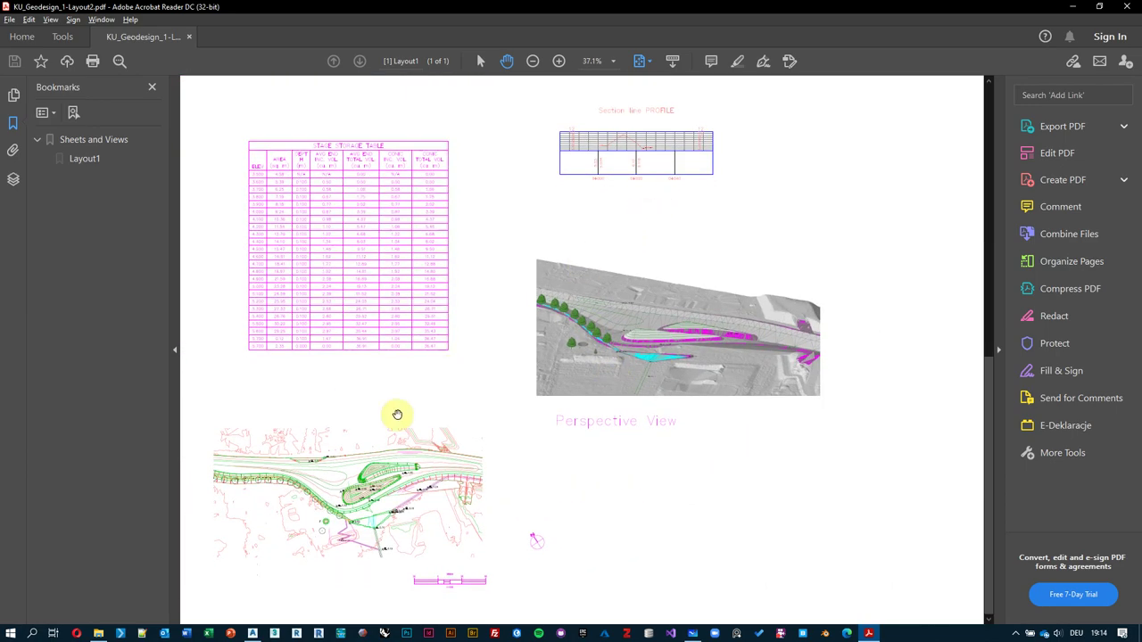
scroll(277, 531, "up", 5, "ctrl")
left_click_drag(277, 531, 428, 420)
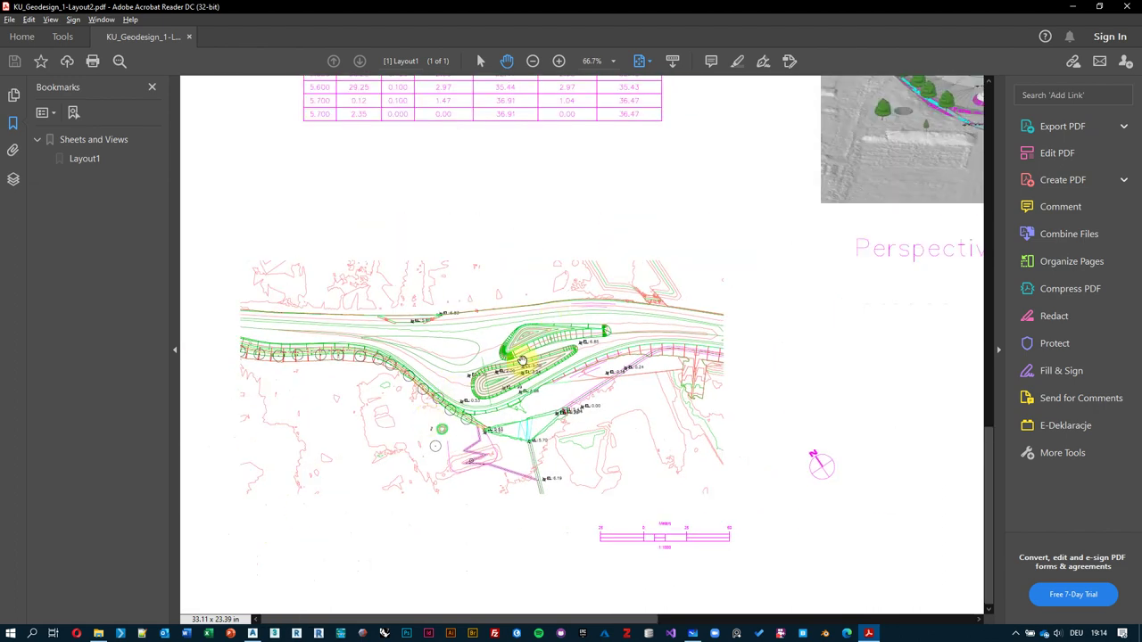
scroll(486, 371, "down", 1, "ctrl")
scroll(584, 401, "up", 1, "ctrl")
scroll(503, 438, "down", 1, "ctrl")
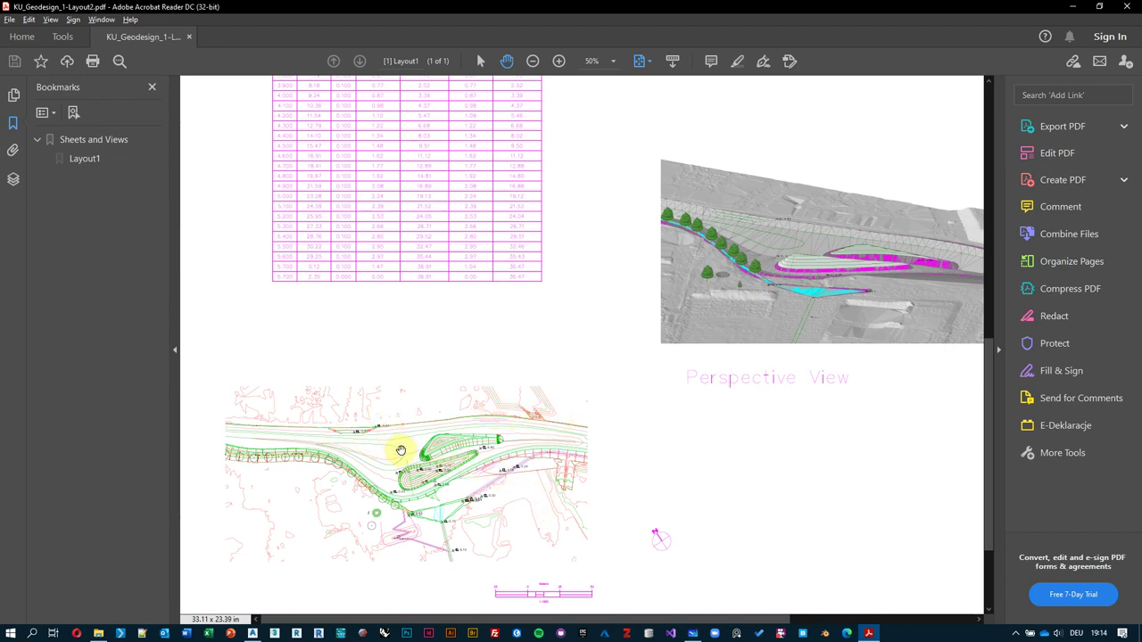
scroll(303, 531, "up", 2, "ctrl")
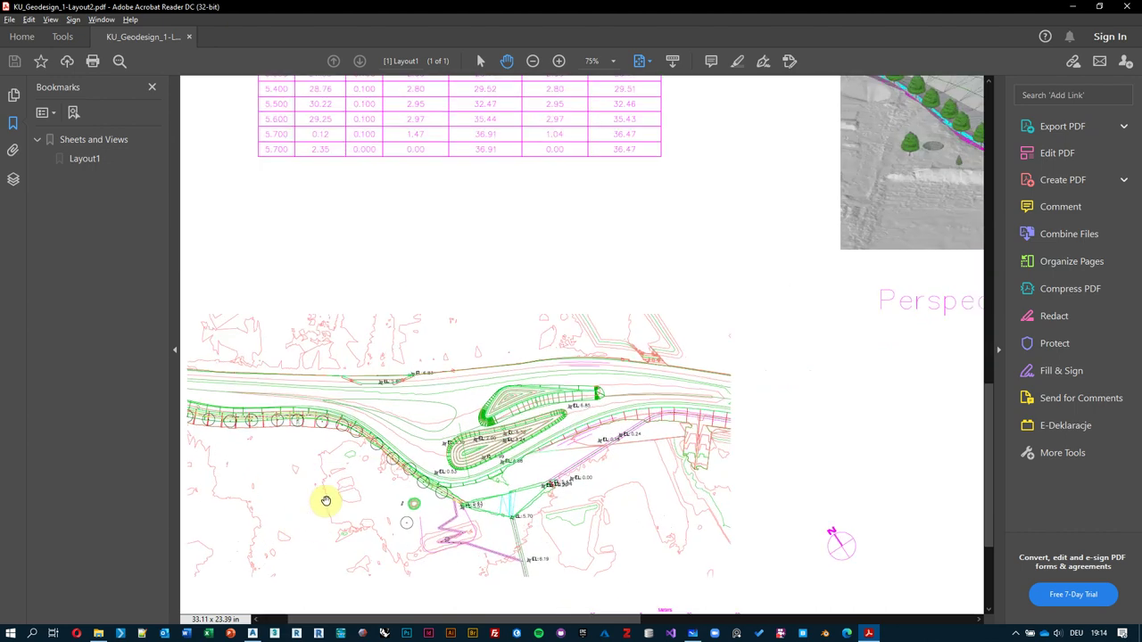
scroll(408, 438, "up", 2, "ctrl")
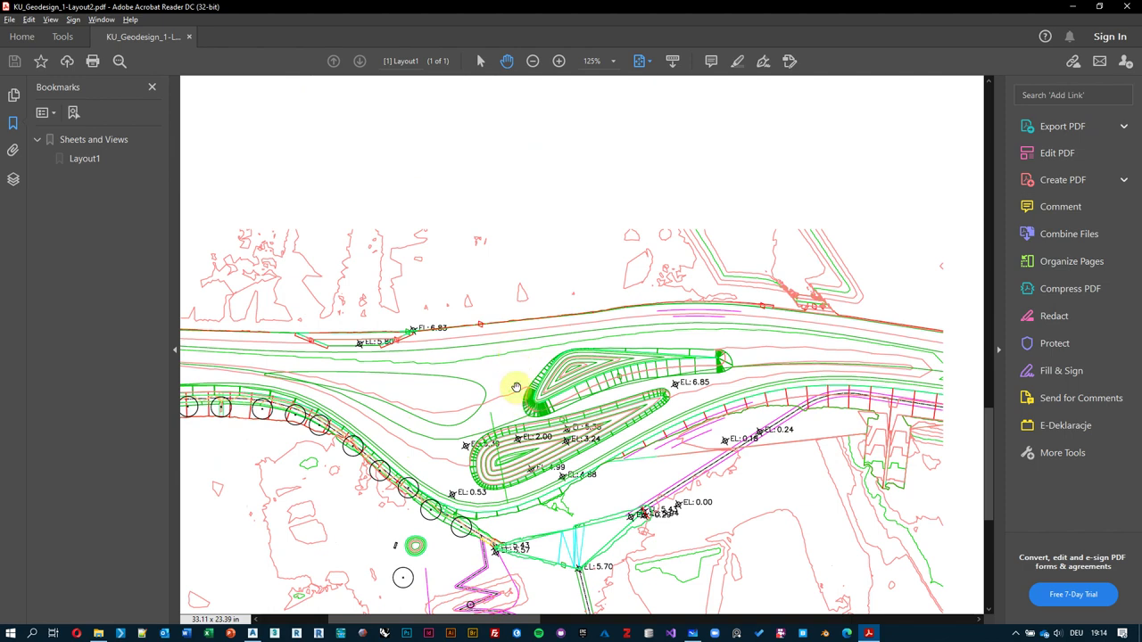
scroll(534, 398, "down", 3, "ctrl")
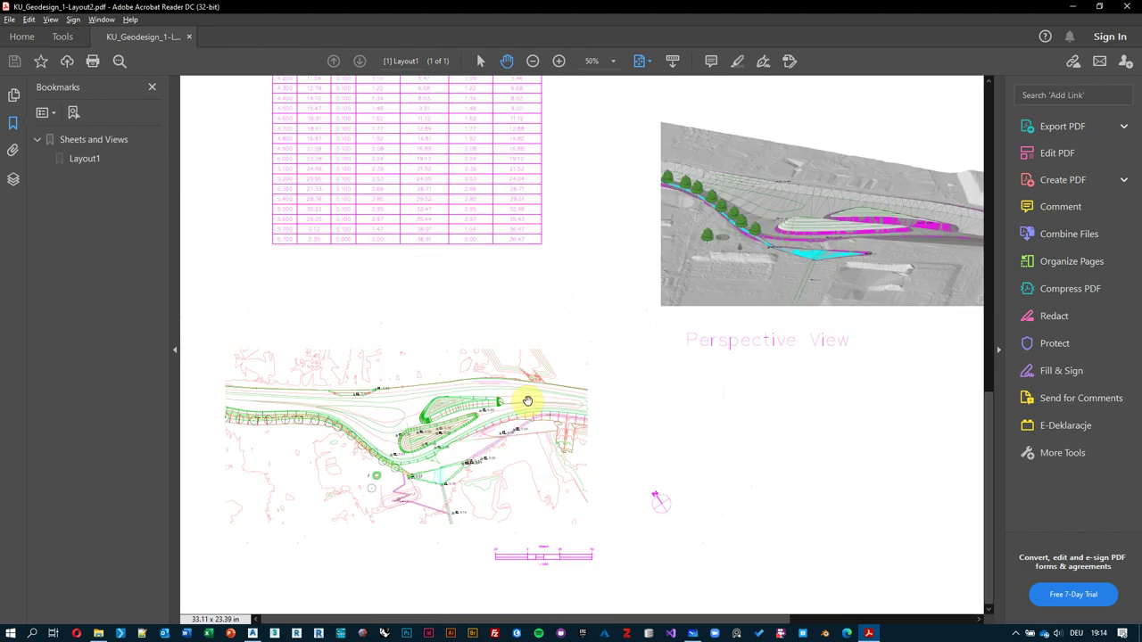
scroll(721, 247, "up", 4, "ctrl")
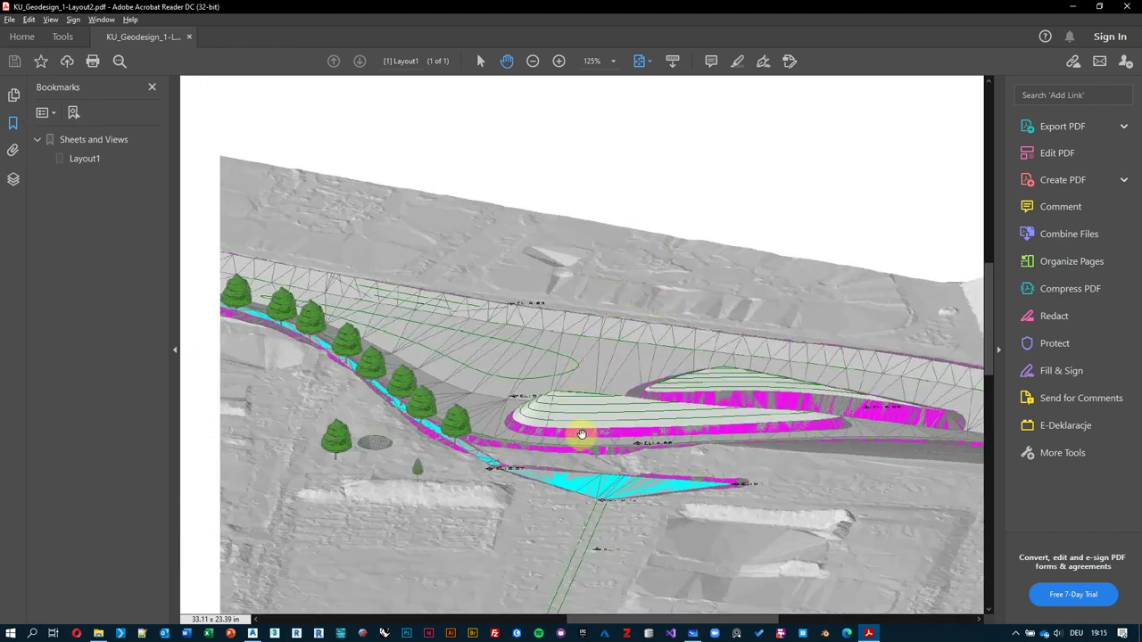
scroll(589, 417, "down", 5, "ctrl")
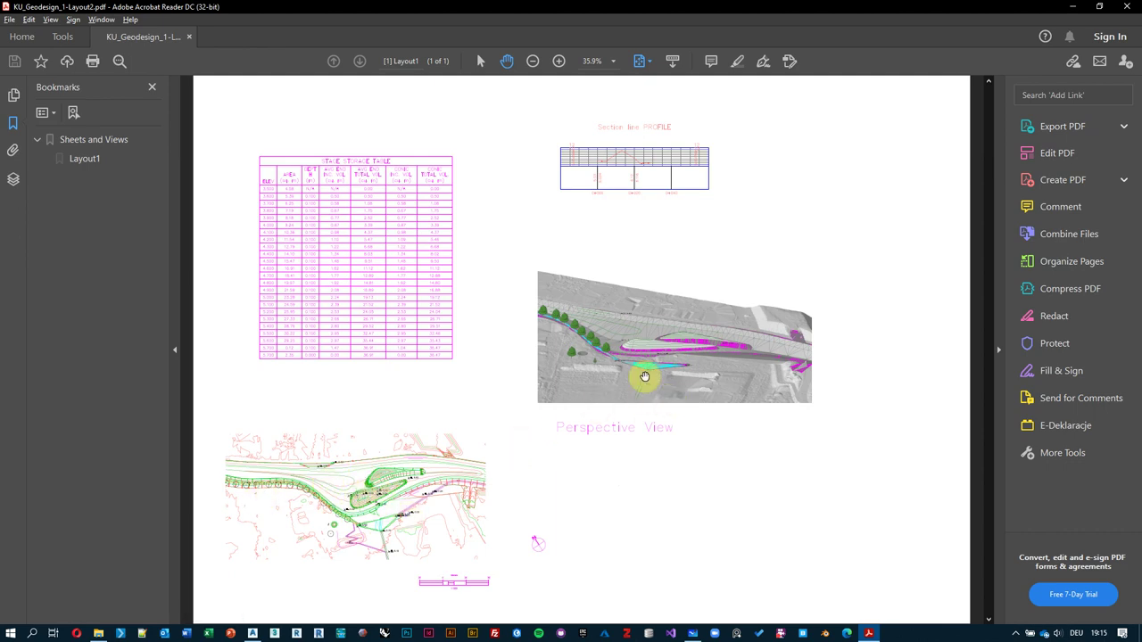
left_click(1133, 6)
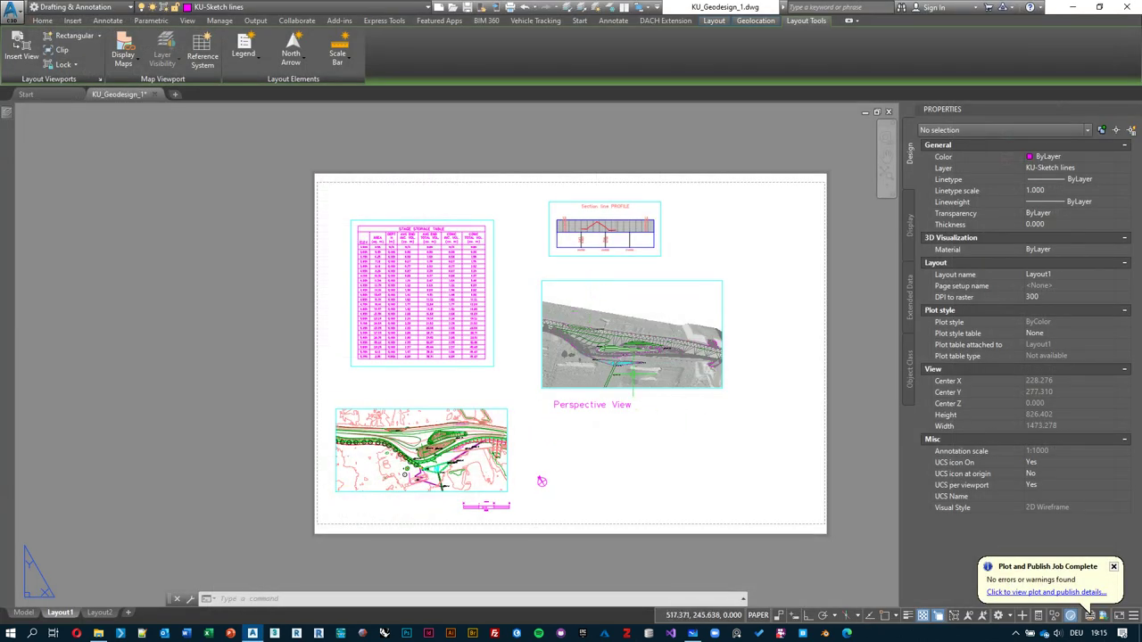
- Examine the site plan viewport, scale bar and north arrow on the AutoCAD layout sheet
scroll(661, 411, "down", 1)
scroll(599, 420, "up", 2)
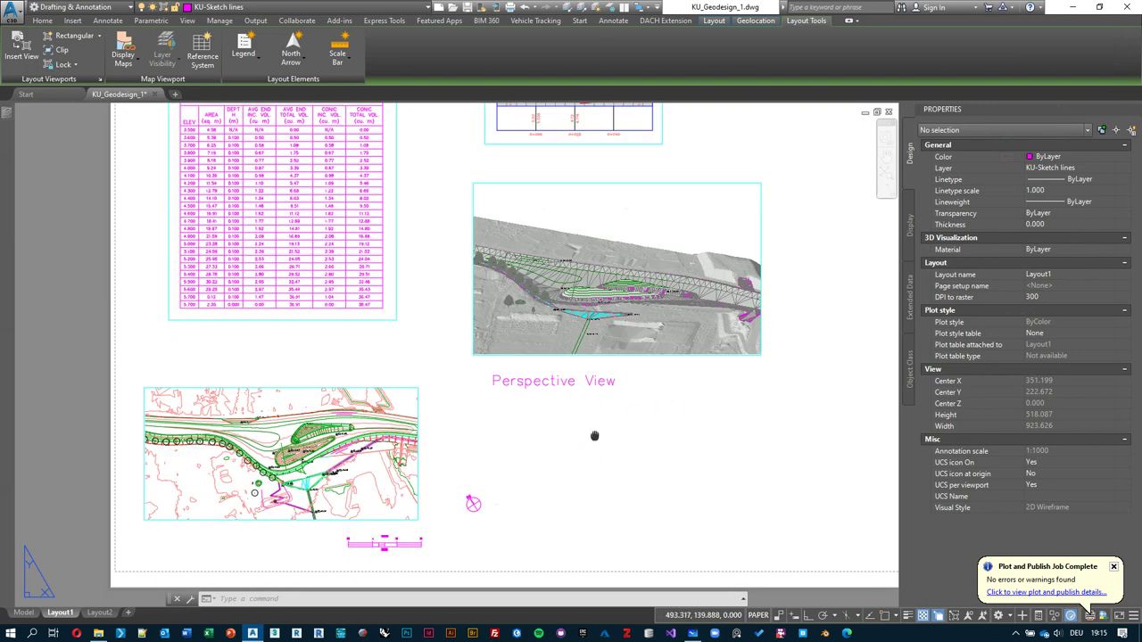
middle_click_drag(594, 435, 562, 463)
scroll(399, 445, "down", 2)
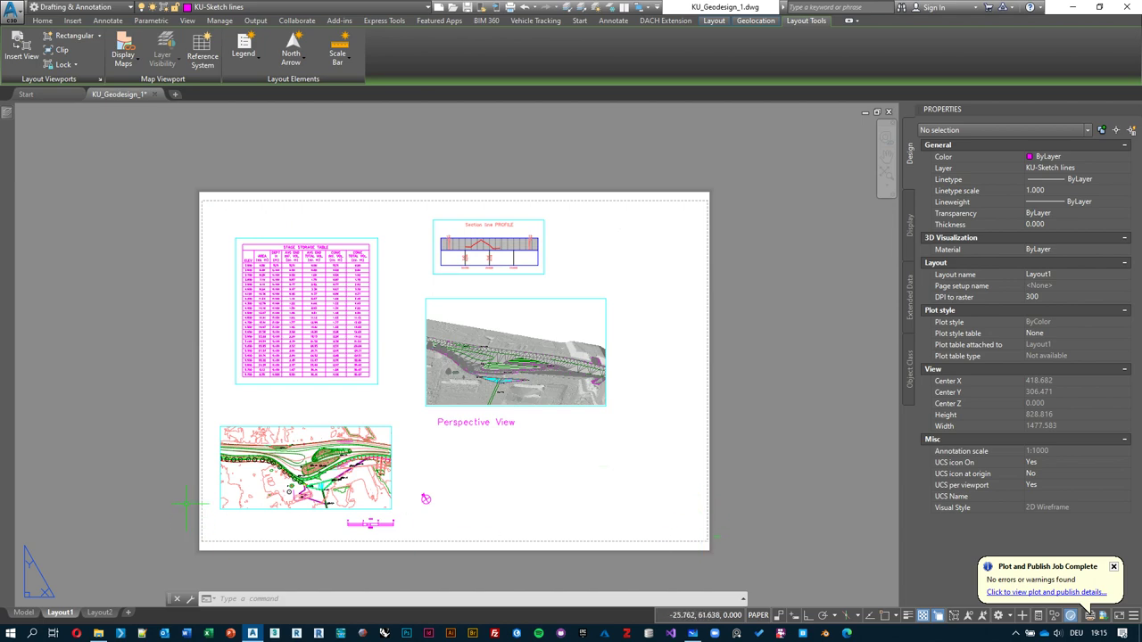
scroll(176, 491, "up", 2)
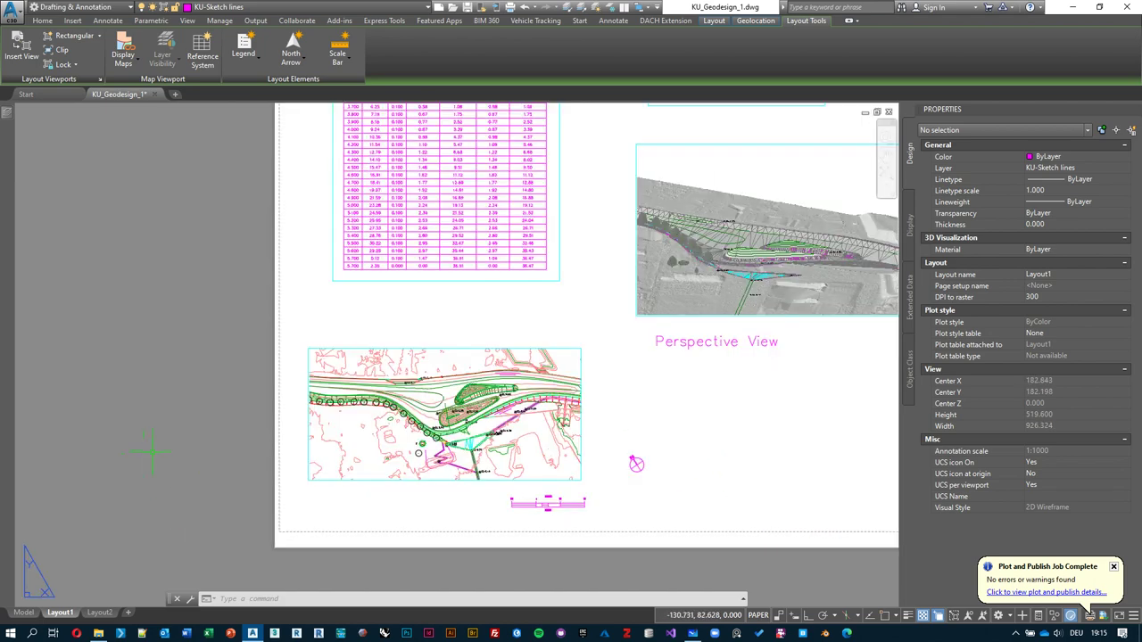
scroll(151, 451, "down", 2)
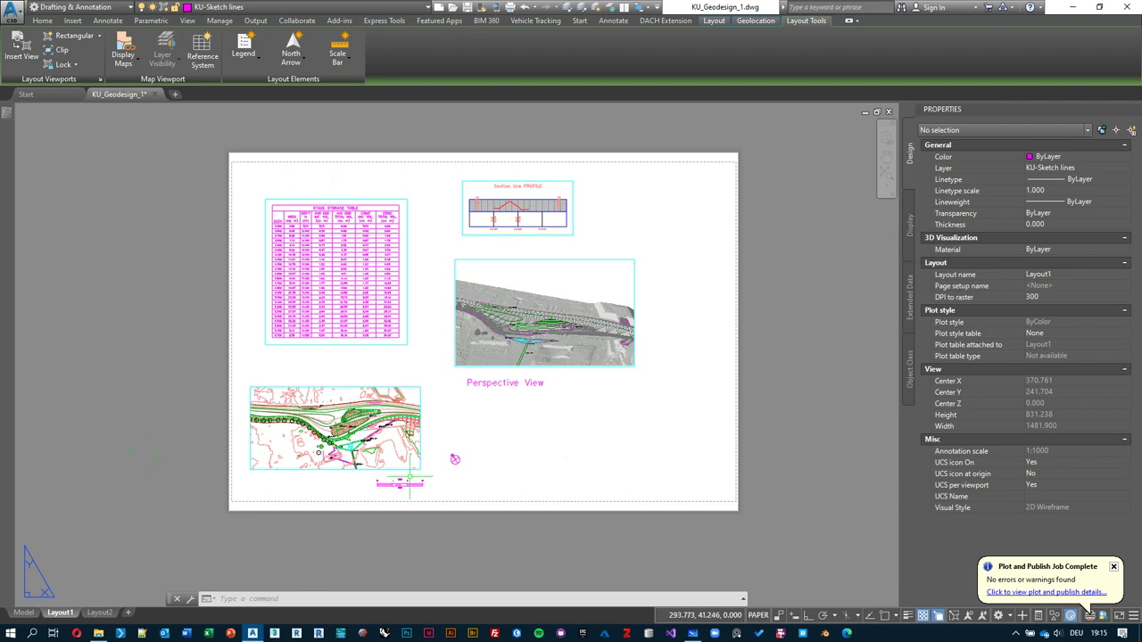
scroll(454, 459, "up", 2)
middle_click_drag(490, 390, 459, 448)
scroll(363, 512, "up", 2)
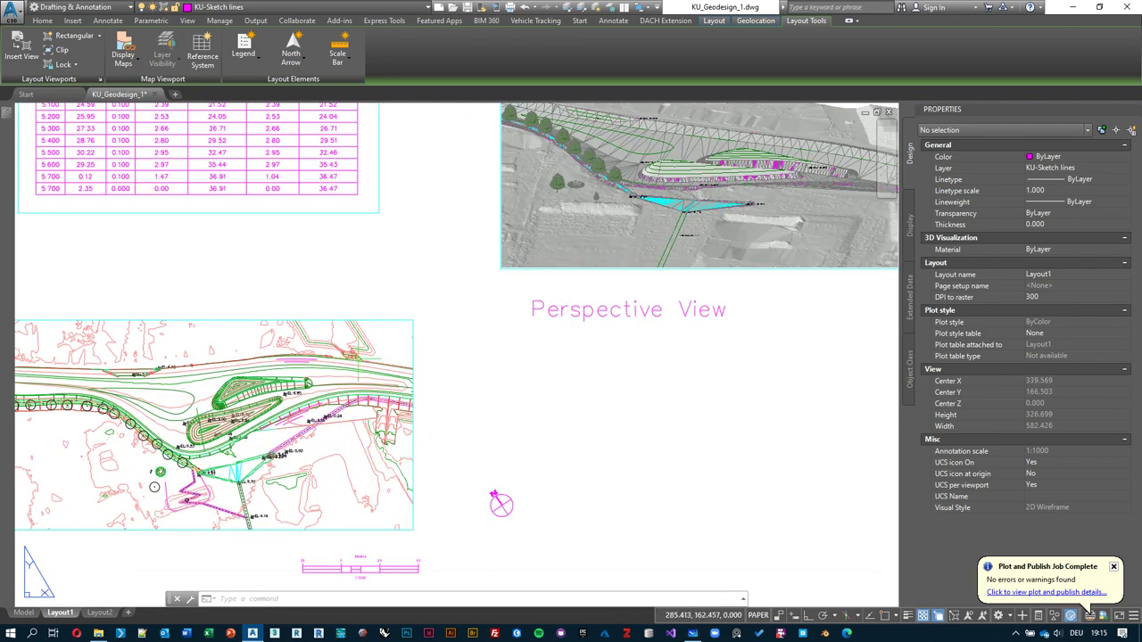
middle_click_drag(362, 511, 453, 496)
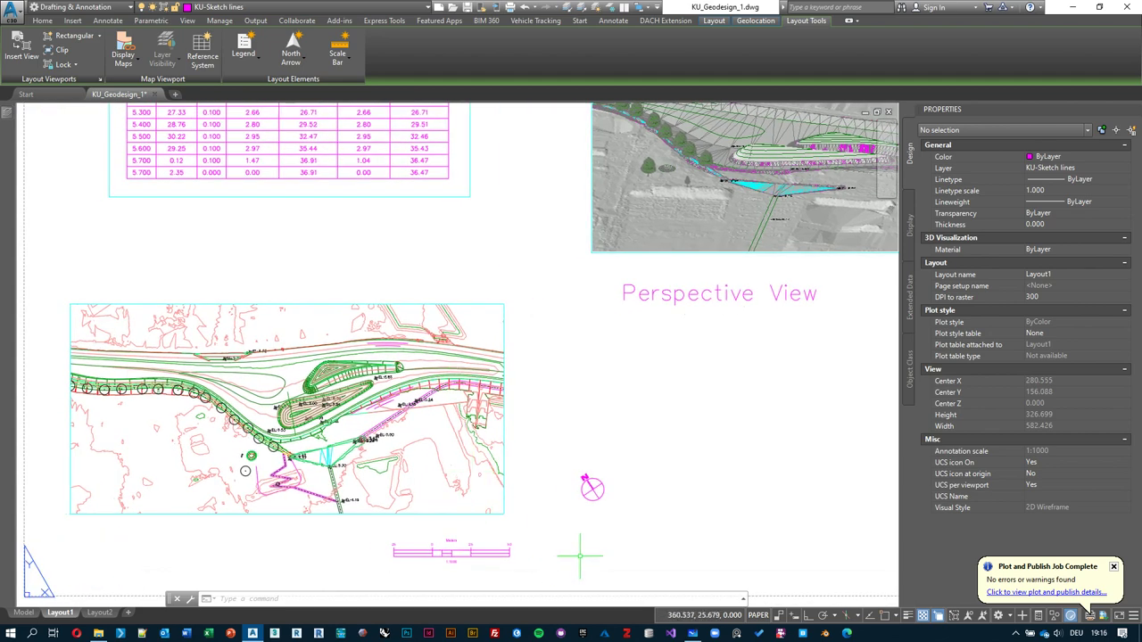
- Unlock the site plan viewport and set its scale to 1:500
scroll(510, 498, "down", 2)
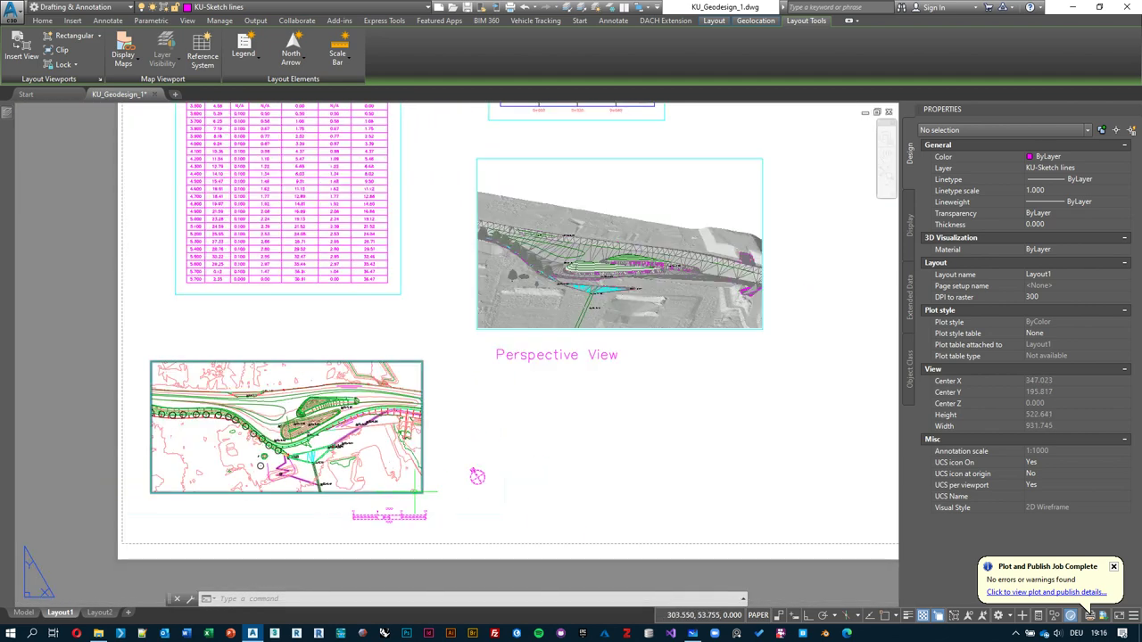
left_click(421, 362)
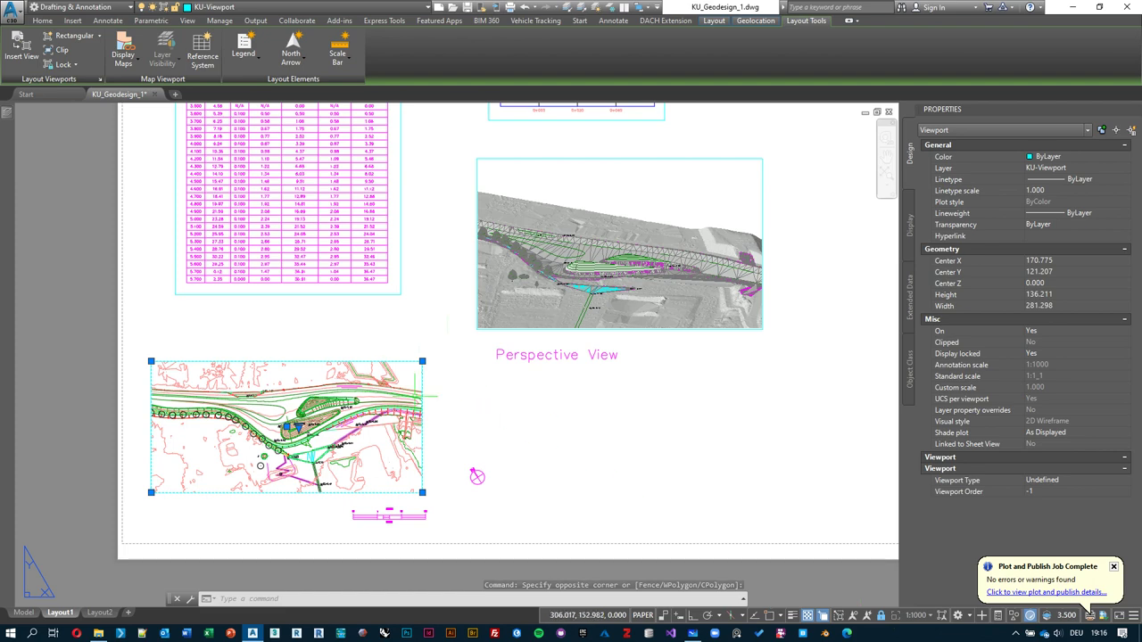
left_click(892, 617)
left_click(928, 614)
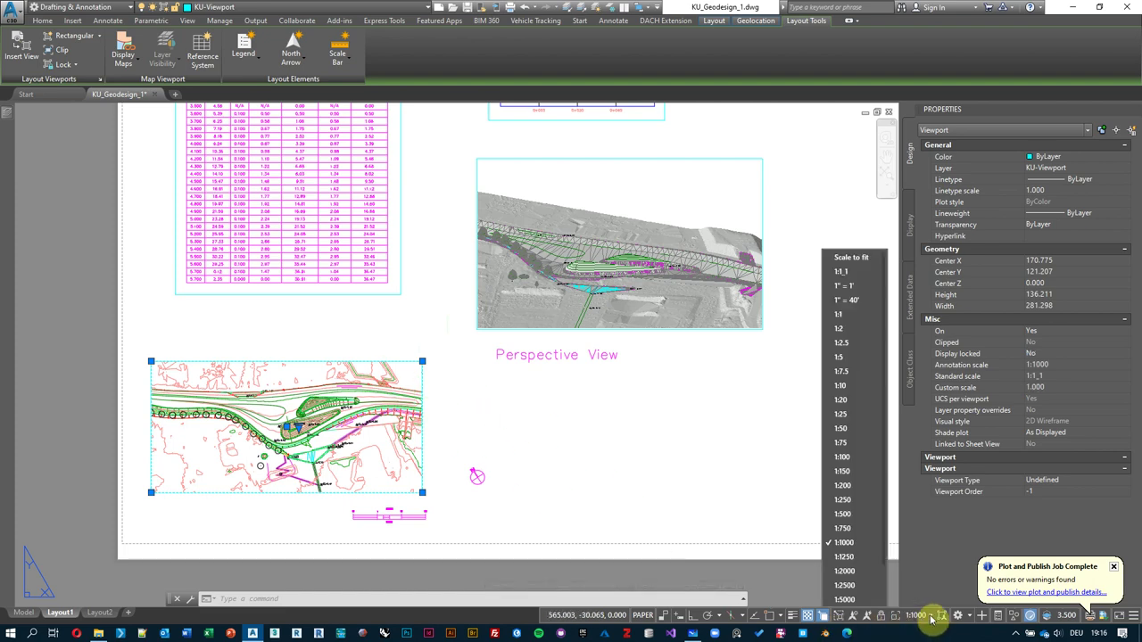
left_click(861, 520)
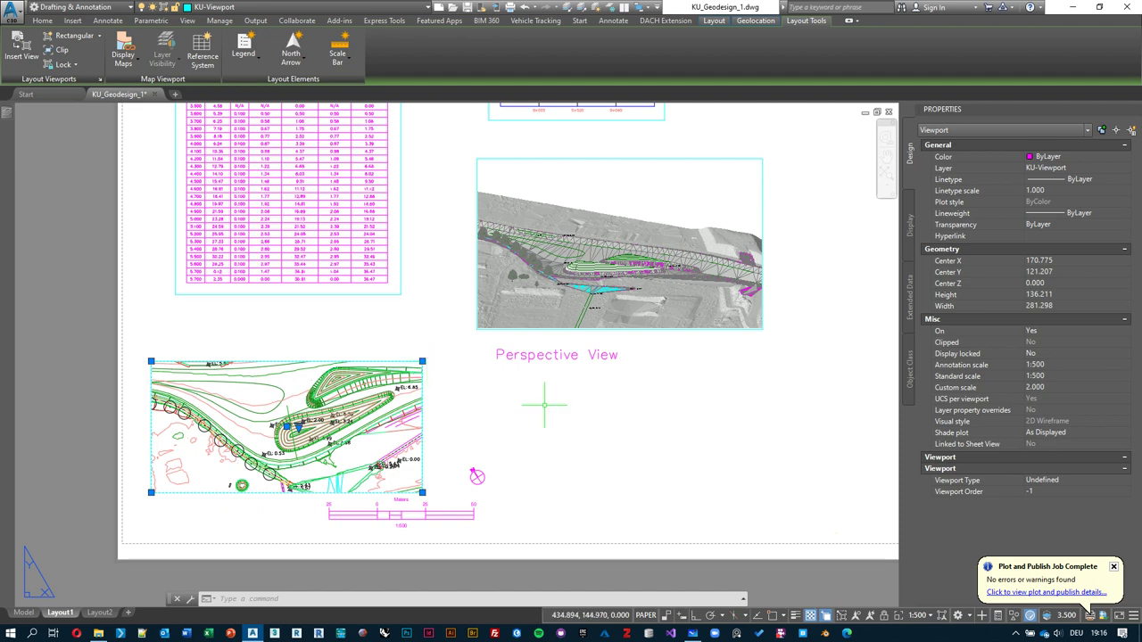
key("Escape")
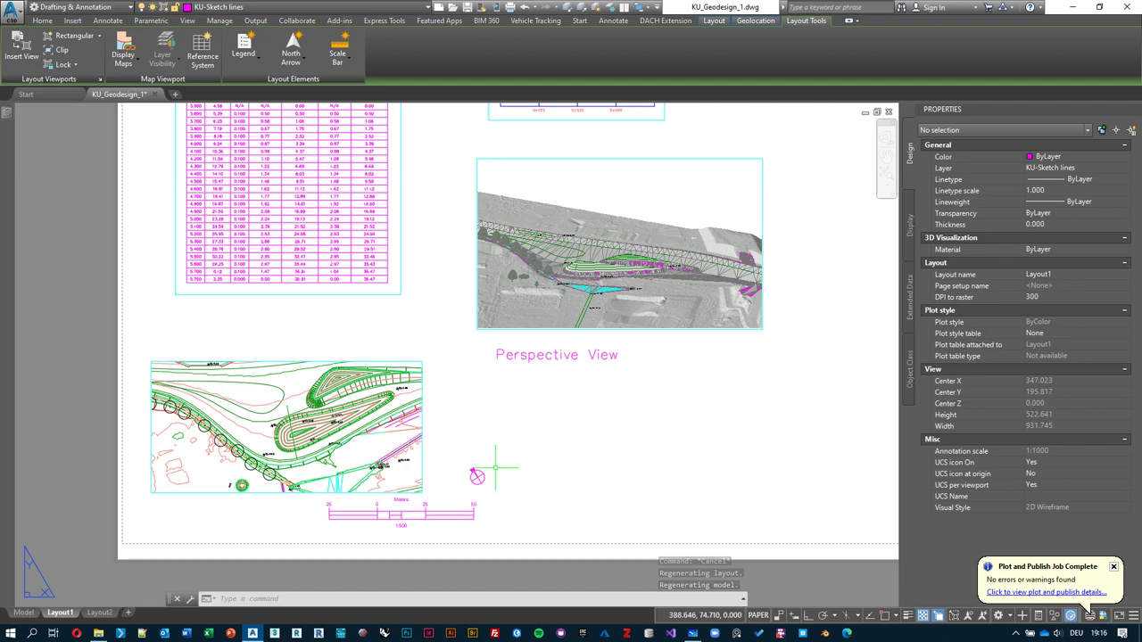
- Regenerate all the drawing's viewports with REGENALL at the rescaled site plan
scroll(460, 509, "up", 2)
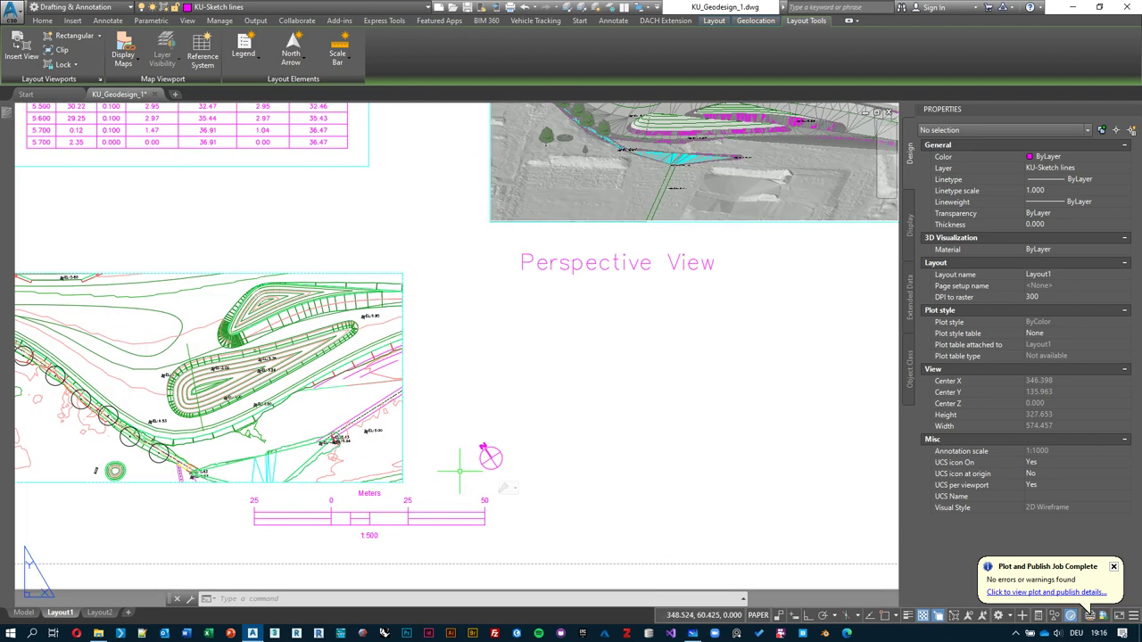
type("rege")
key("Down")
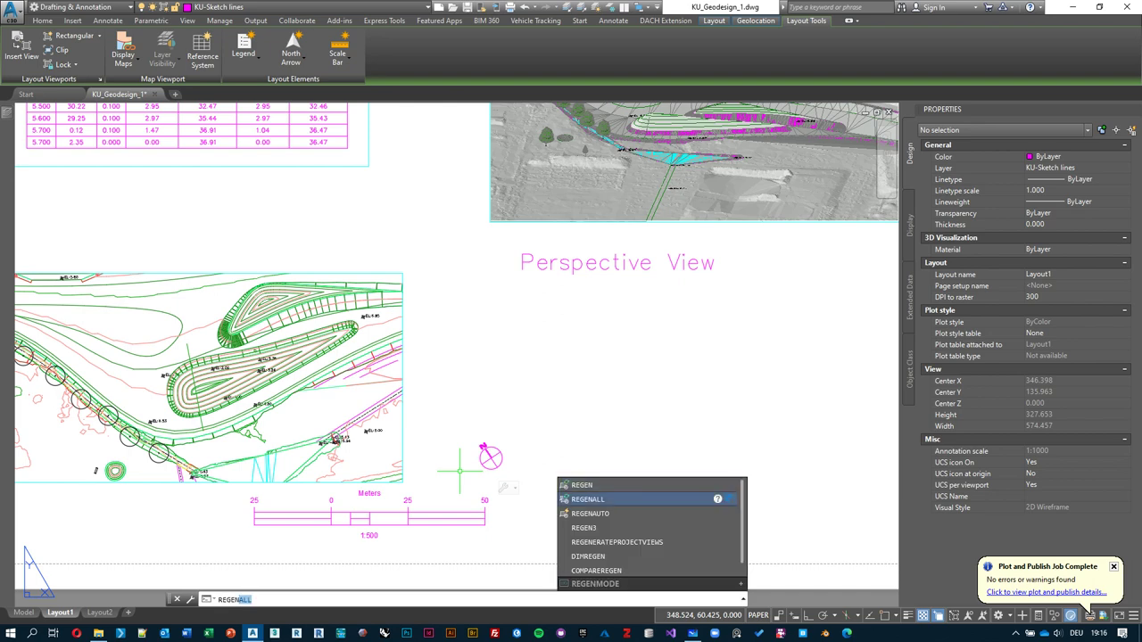
key("Return")
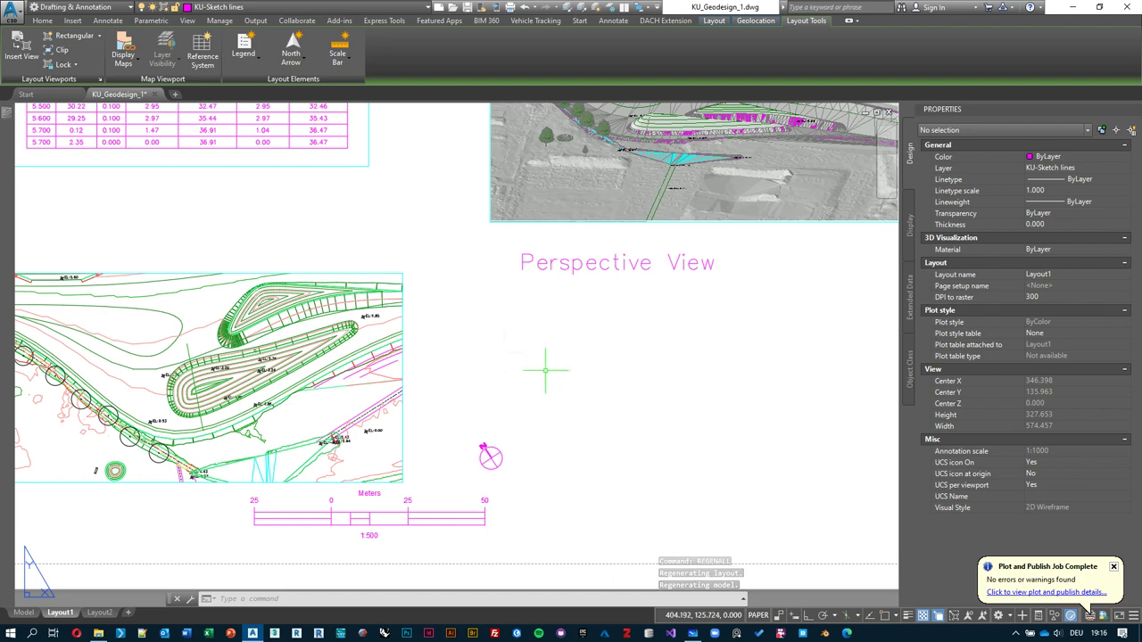
scroll(545, 370, "down", 2)
middle_click_drag(484, 245, 473, 368)
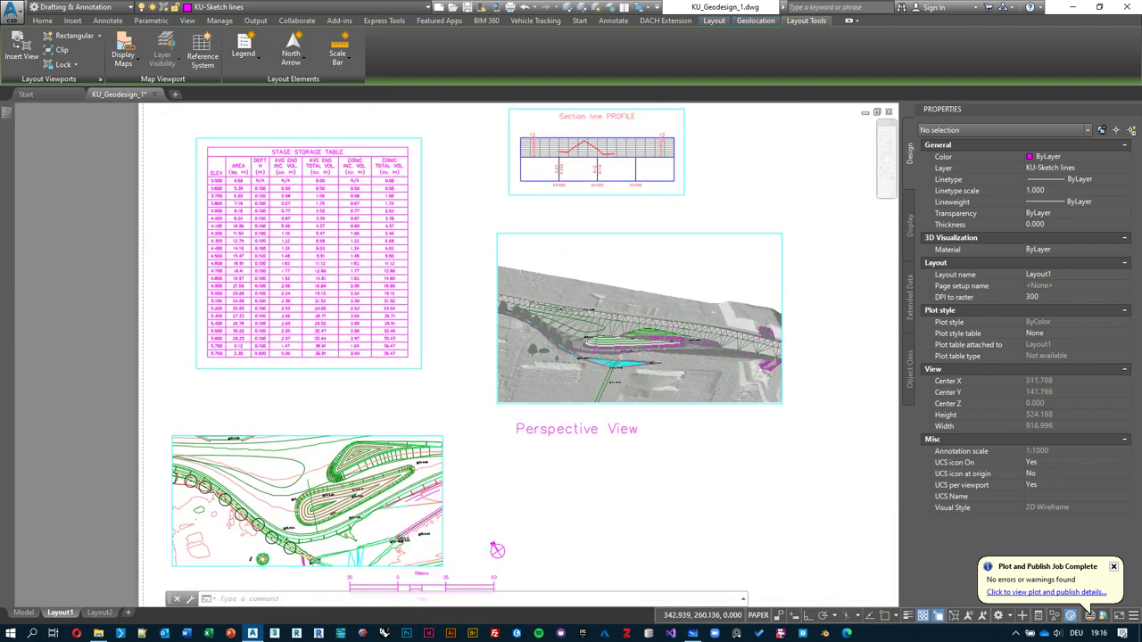
scroll(472, 368, "down", 2)
middle_click_drag(704, 388, 693, 412)
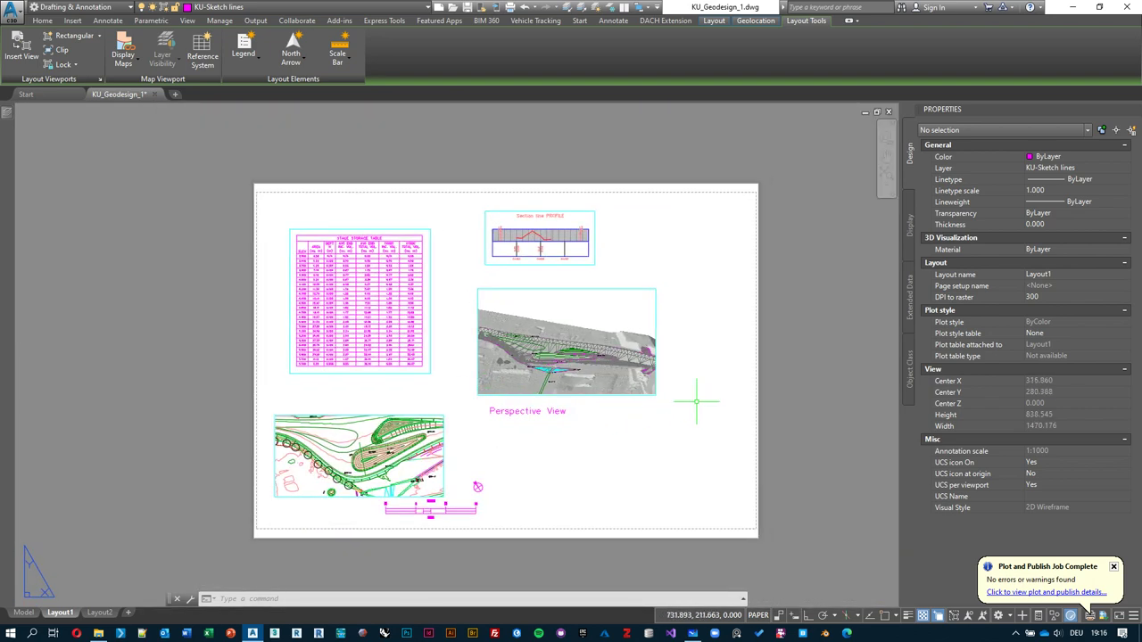